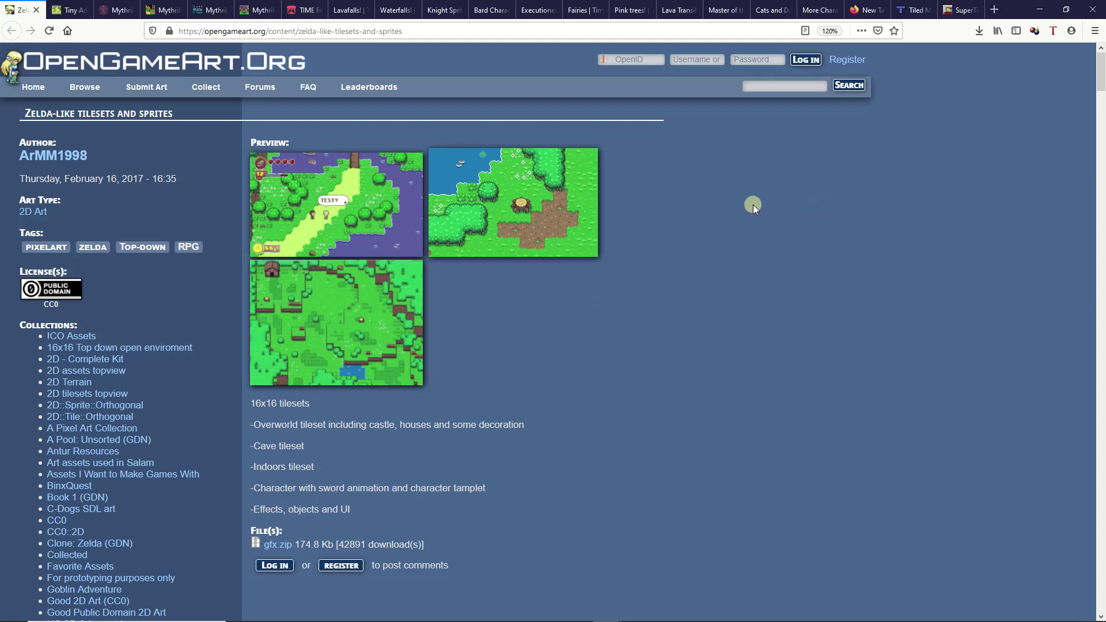
# - Examine the previews, licence and file list on the Zelda-like tilesets and sprites page
pyautogui.scroll(-2, 714, 241)
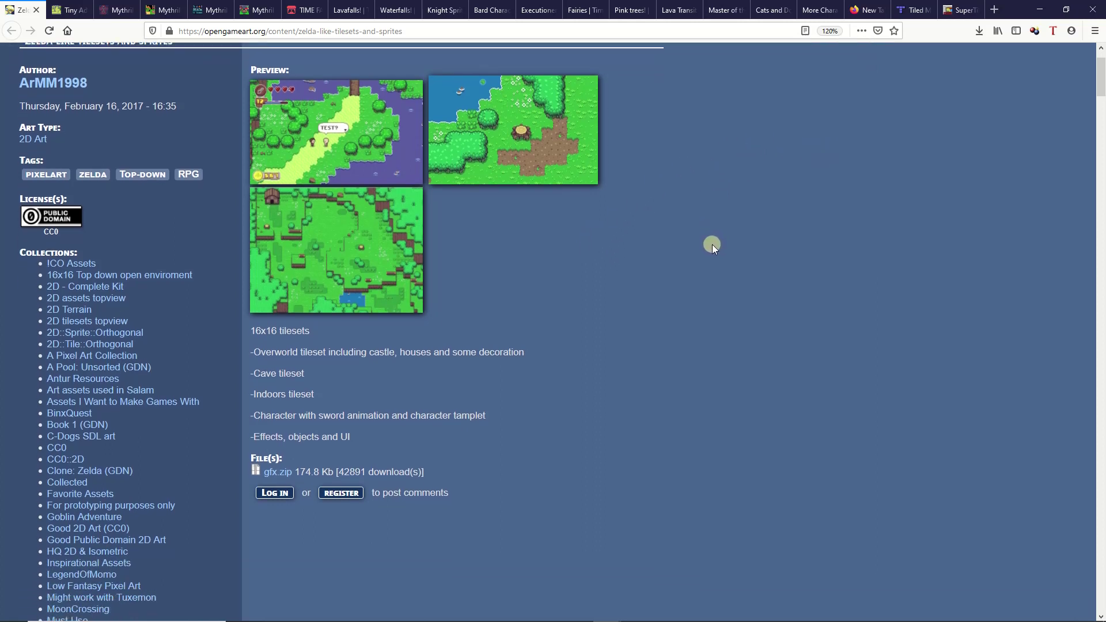
pyautogui.scroll(1, 712, 244)
pyautogui.scroll(1, 712, 244)
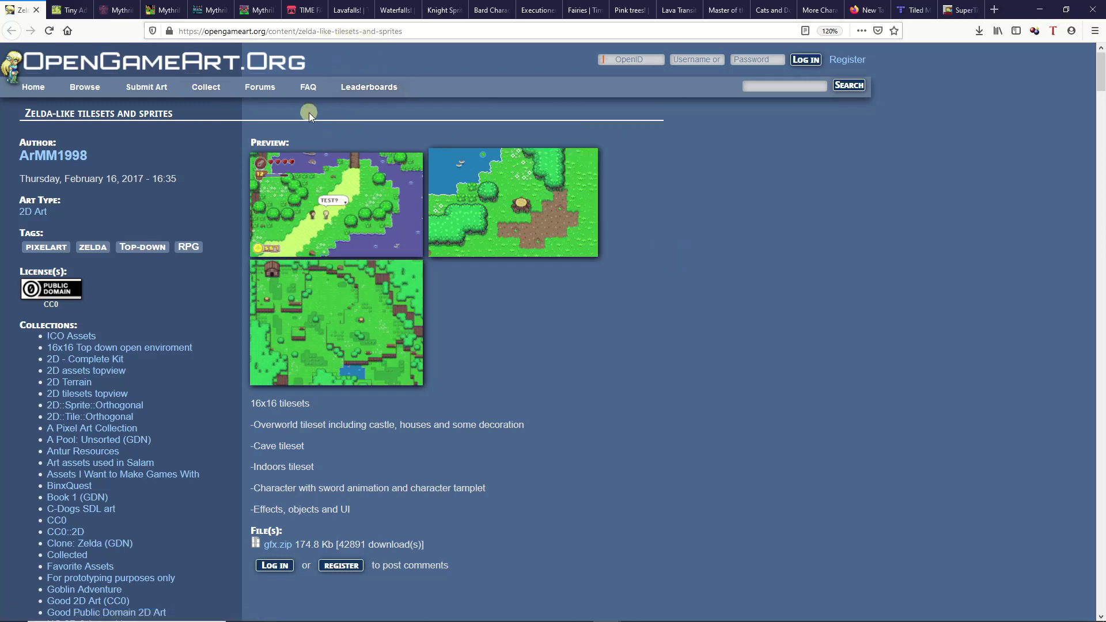
pyautogui.scroll(-5, 370, 225)
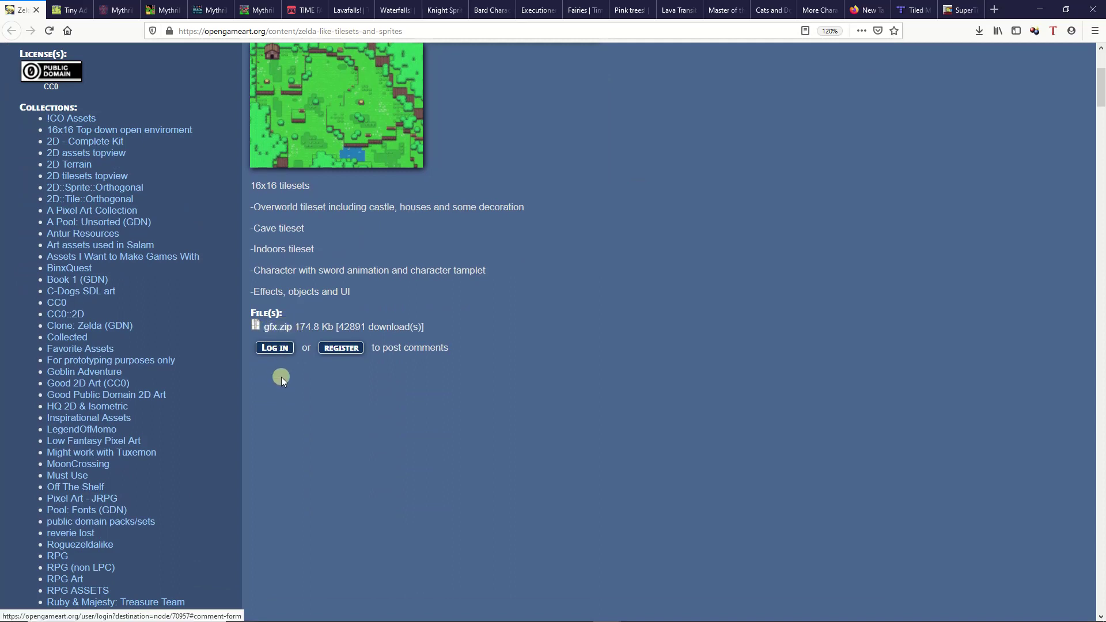
# - Try to save gfx.zip into the ZeldaLikeTilesetsAndSprites folder under Assets > Free > Open Game Art, and cancel the save
pyautogui.click(278, 327)
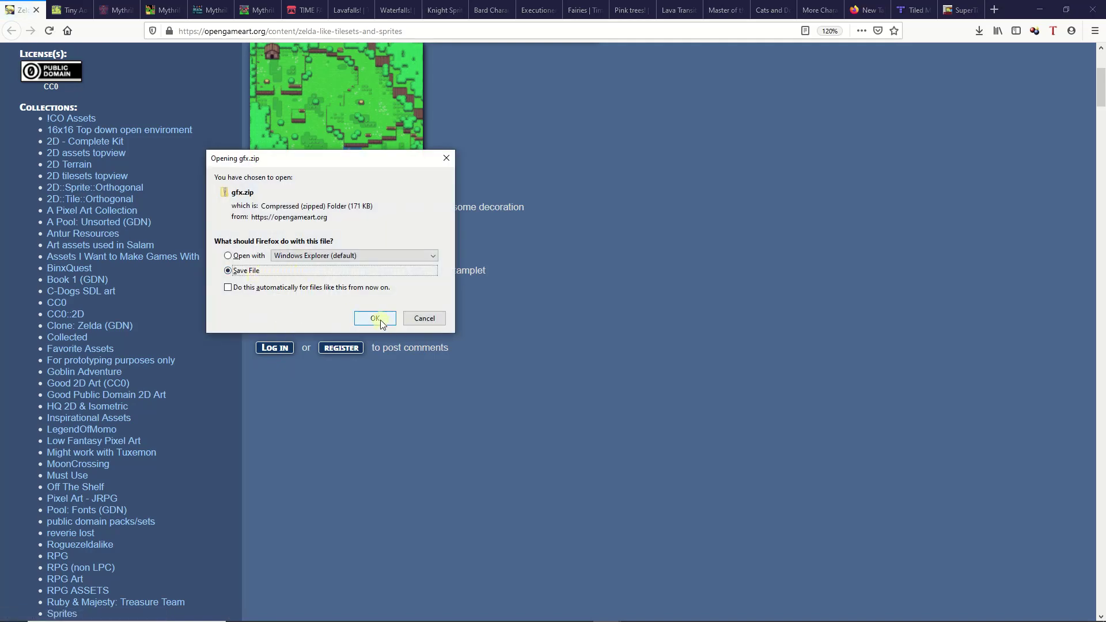
pyautogui.click(380, 323)
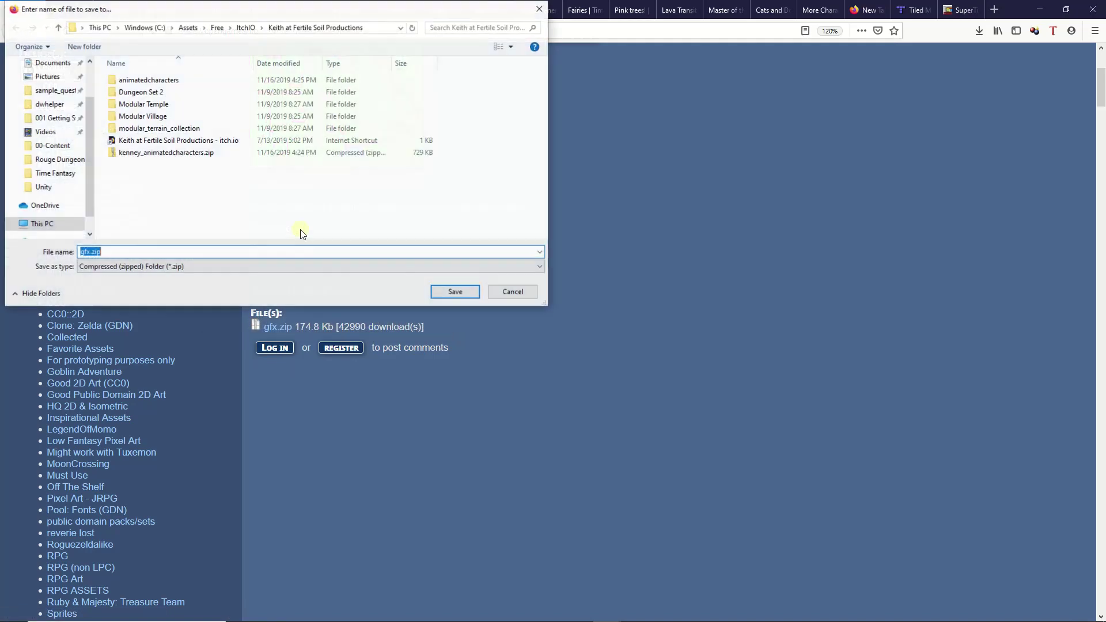
pyautogui.click(216, 27)
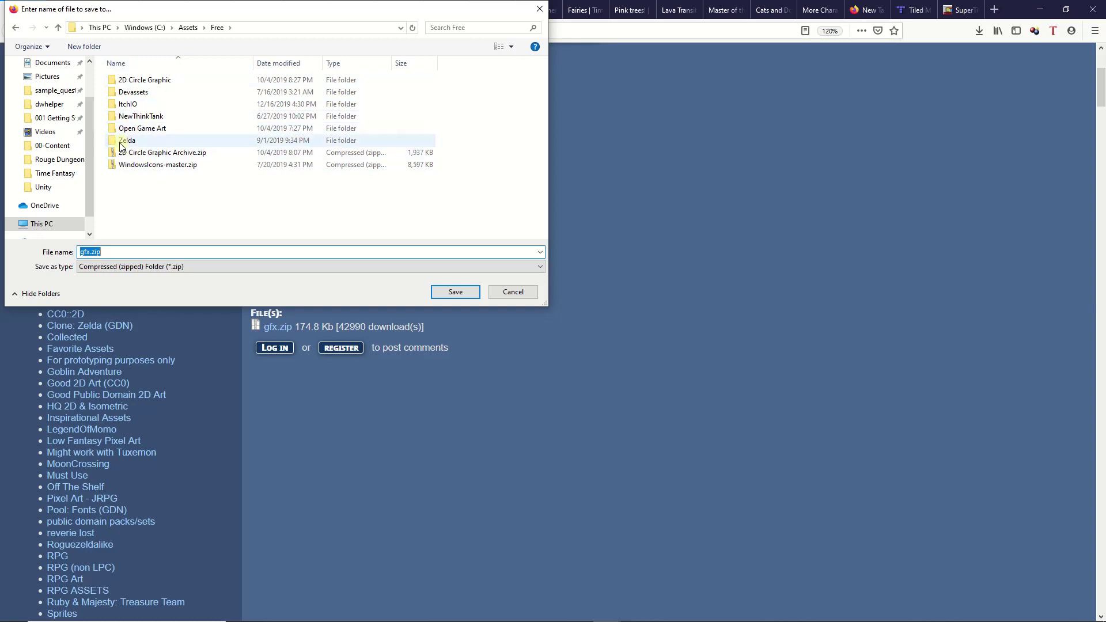
pyautogui.click(146, 130)
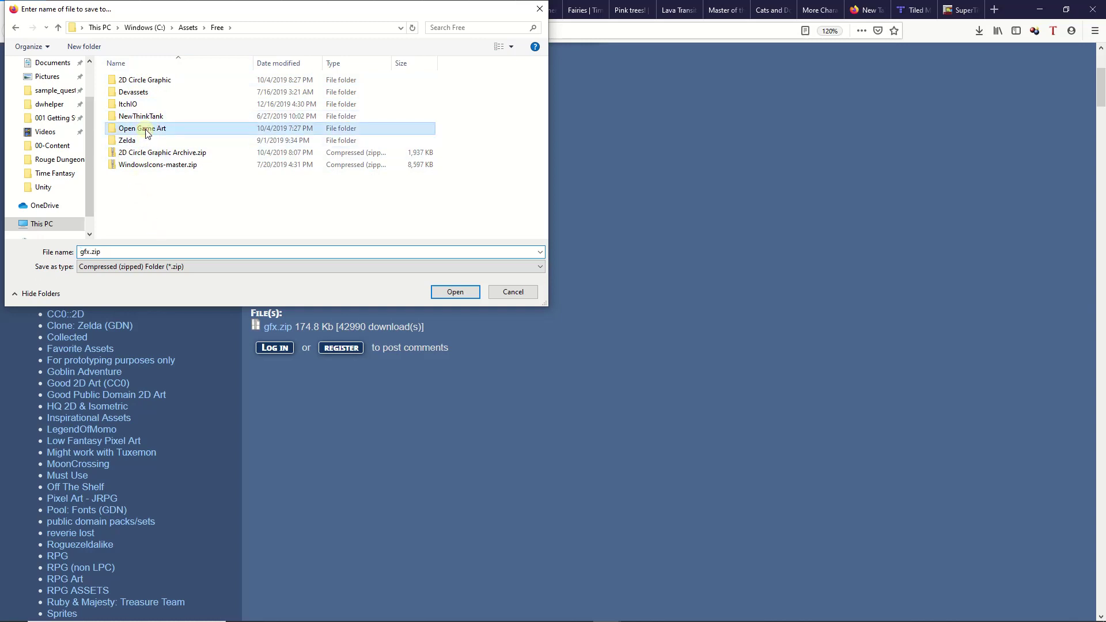
pyautogui.doubleClick(146, 130)
pyautogui.scroll(-3, 167, 149)
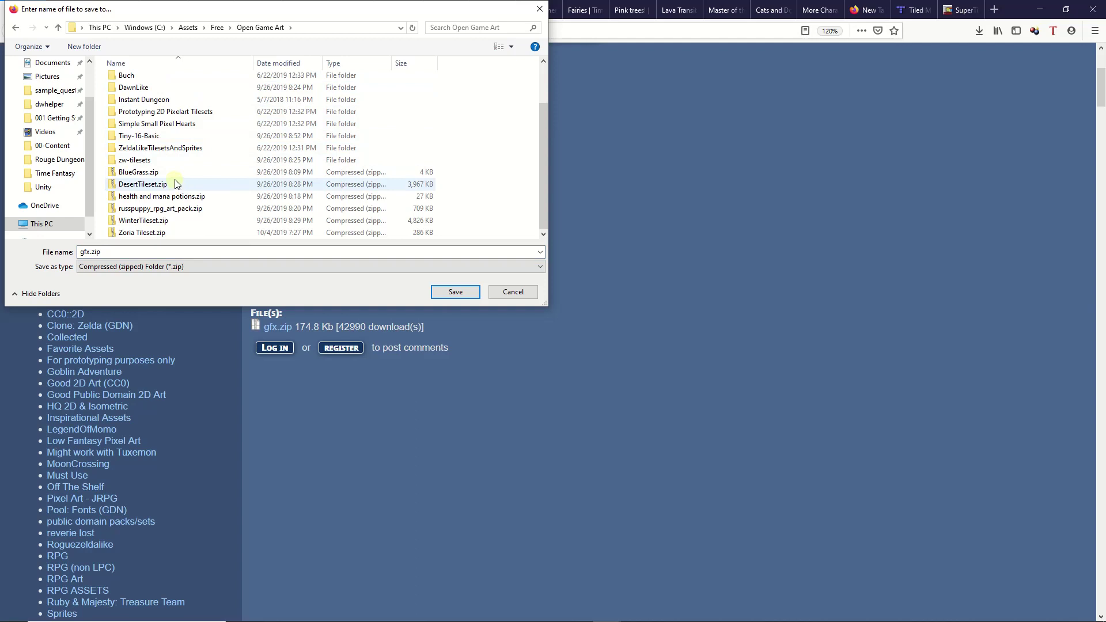
pyautogui.doubleClick(164, 148)
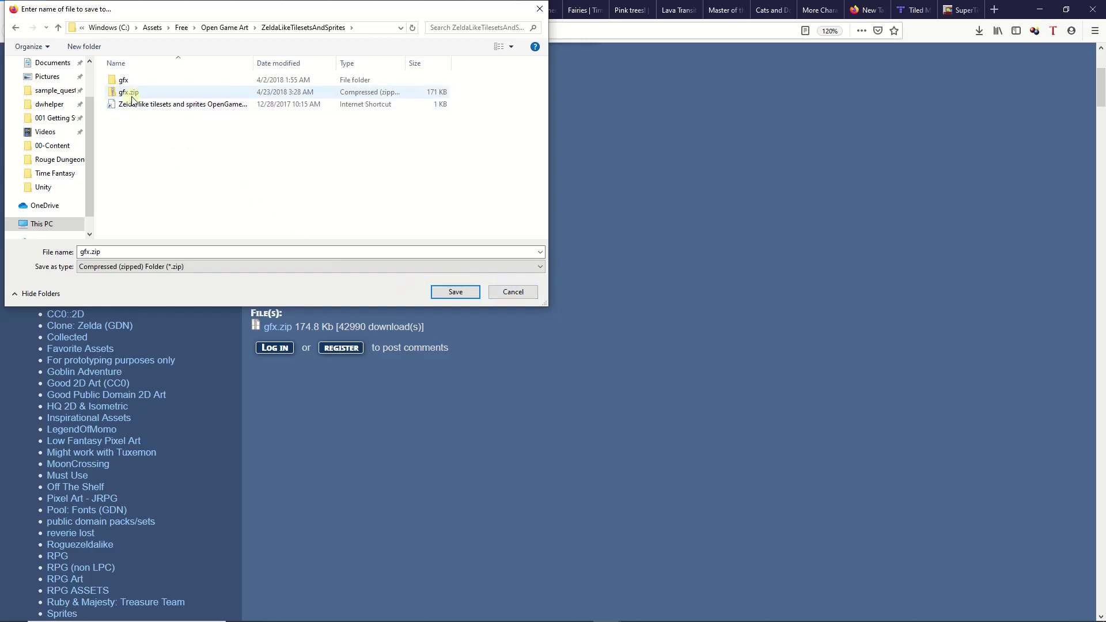
pyautogui.click(513, 292)
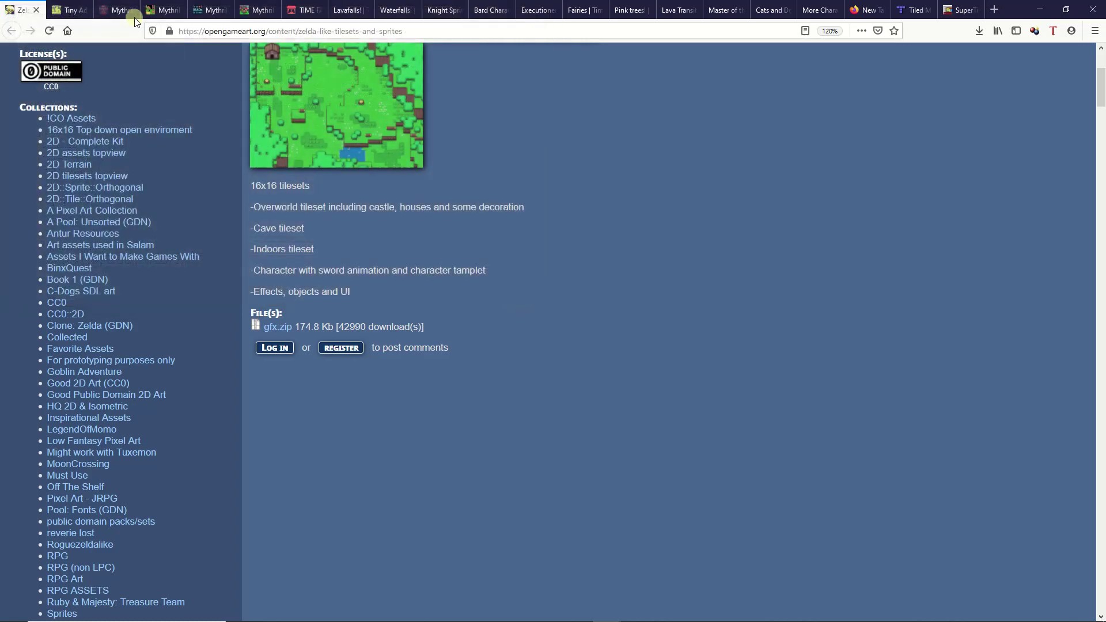
# - Review the Tiny Adventure Pack page and proceed to its download page without paying
pyautogui.click(68, 11)
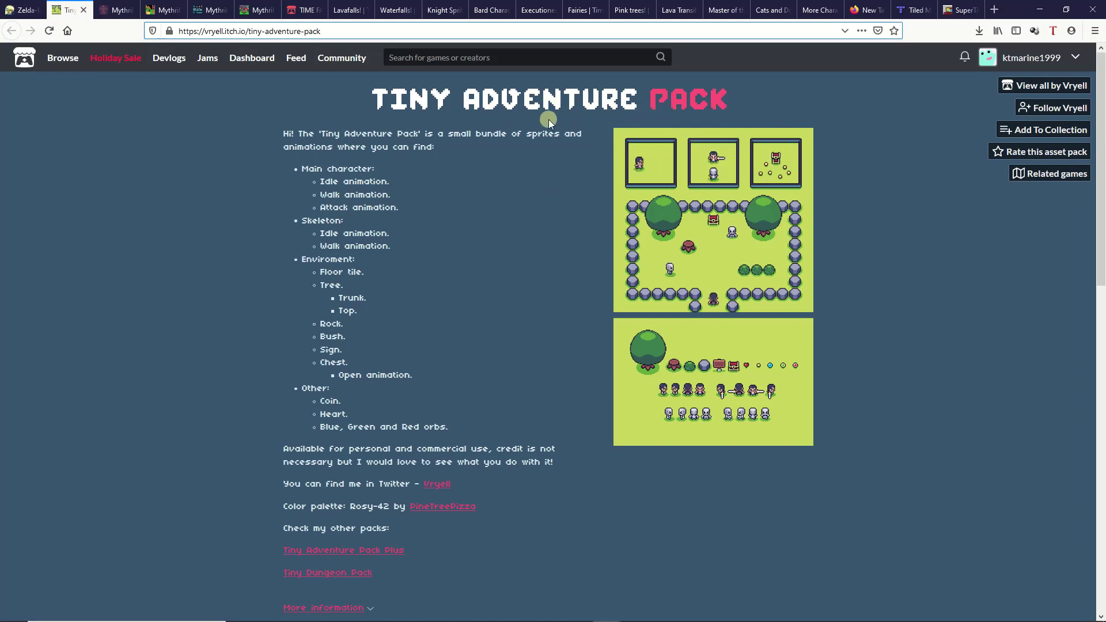
pyautogui.scroll(-1, 541, 139)
pyautogui.scroll(-3, 538, 144)
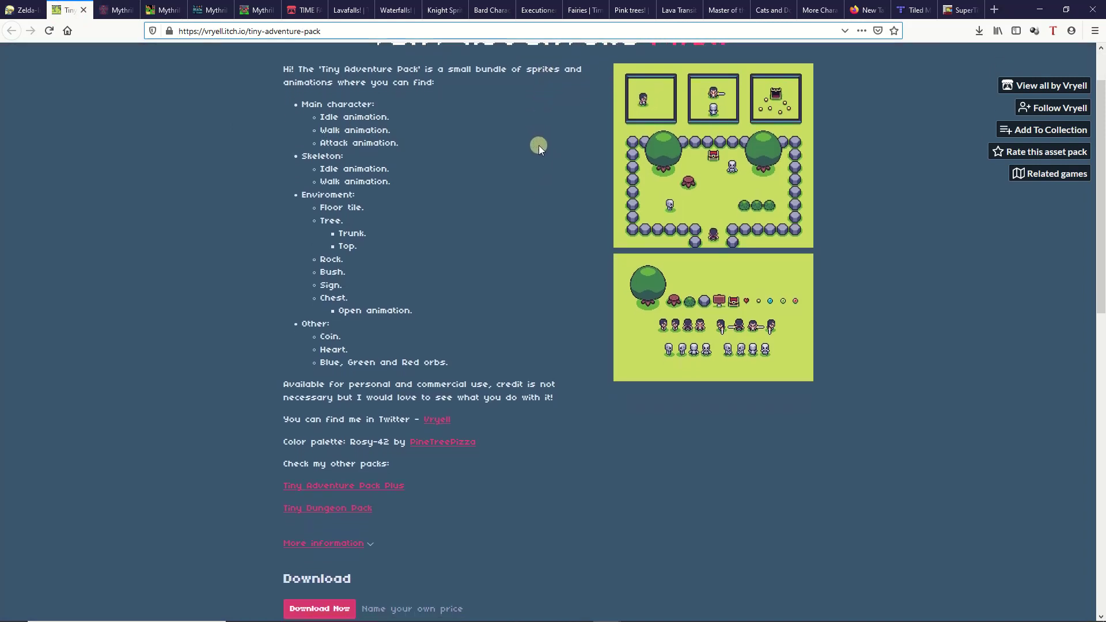
pyautogui.scroll(1, 481, 201)
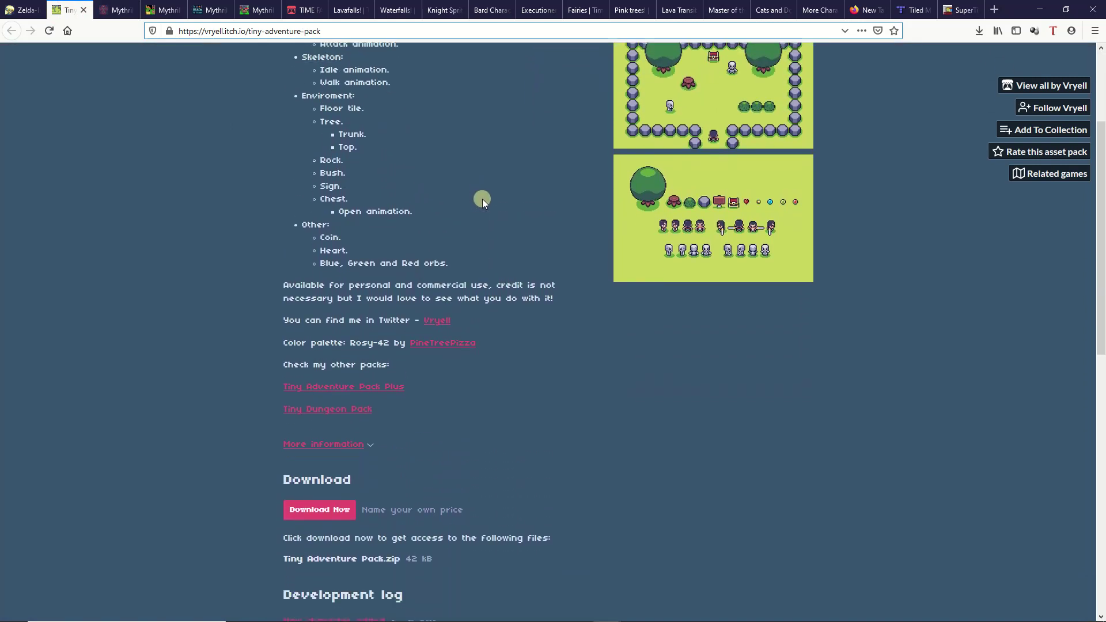
pyautogui.scroll(-3, 438, 276)
pyautogui.click(325, 327)
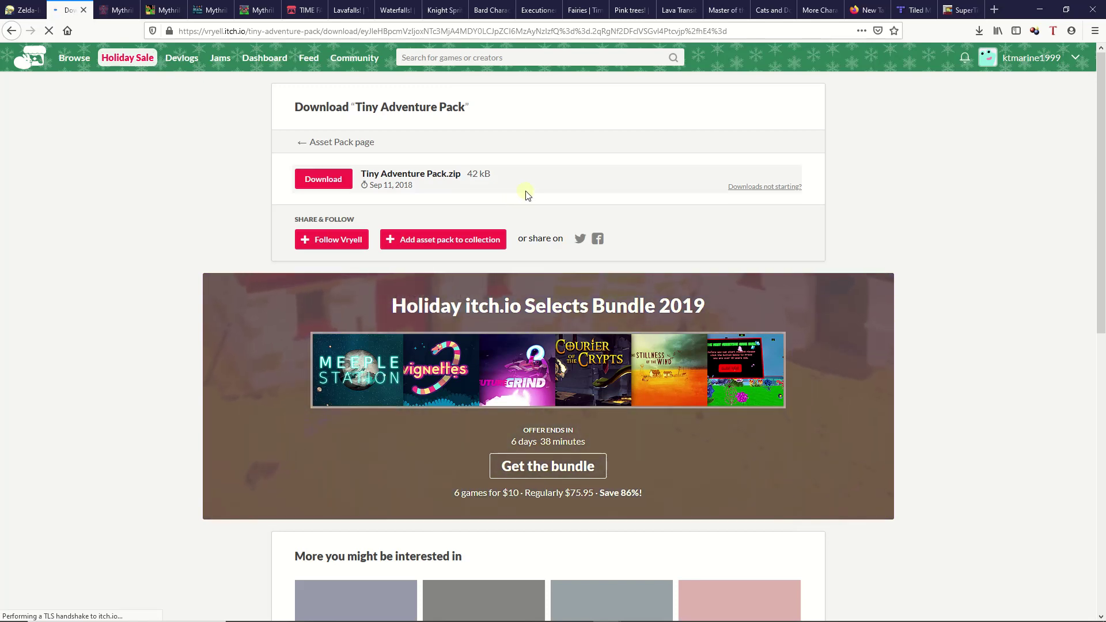
# - Start downloading Tiny Adventure Pack.zip and choose to save the file
pyautogui.scroll(-1, 501, 199)
pyautogui.click(320, 122)
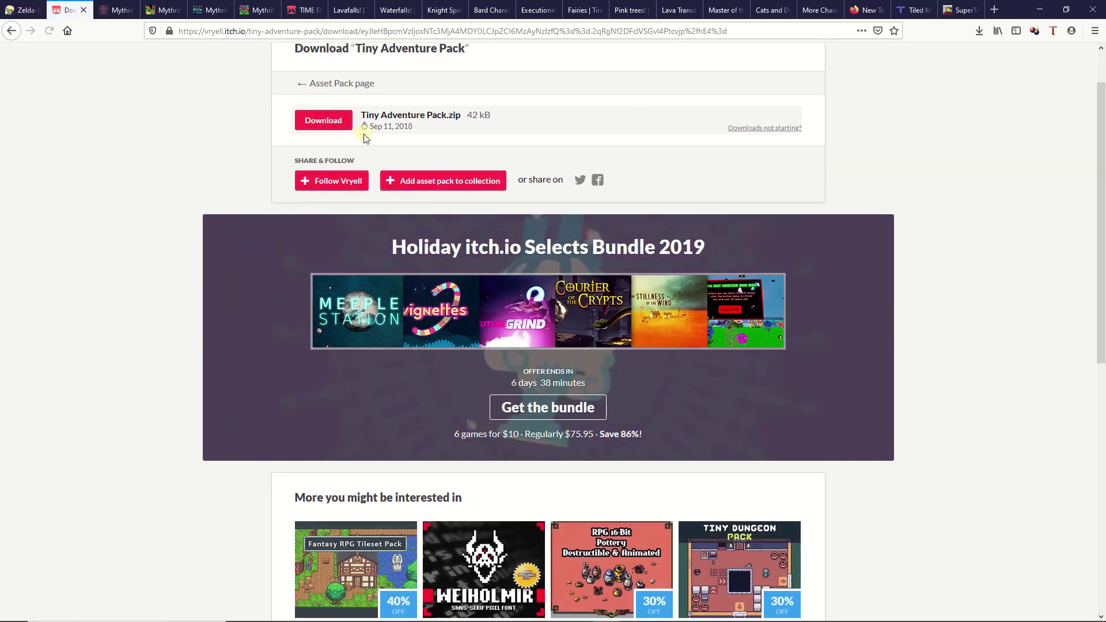
pyautogui.click(449, 249)
pyautogui.scroll(-4, 433, 321)
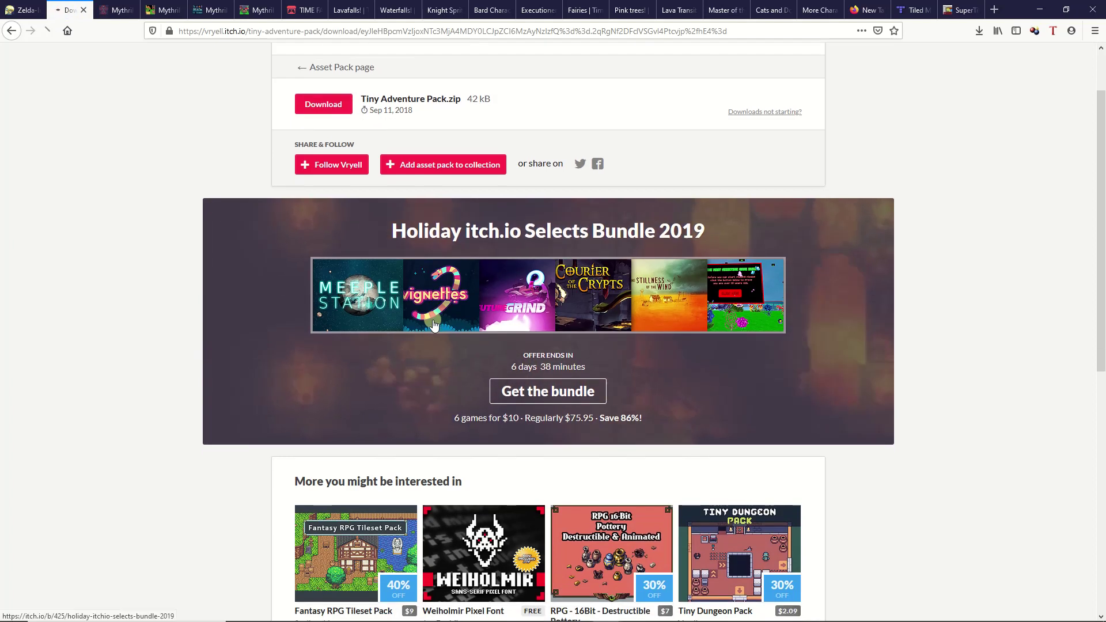
pyautogui.scroll(-1, 443, 323)
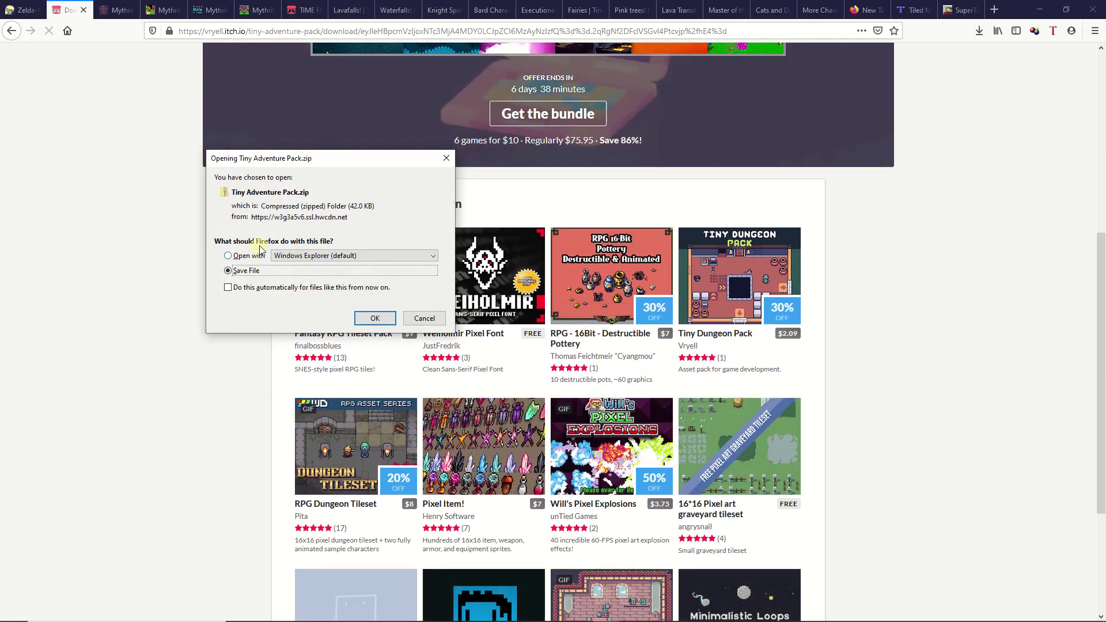
pyautogui.click(373, 318)
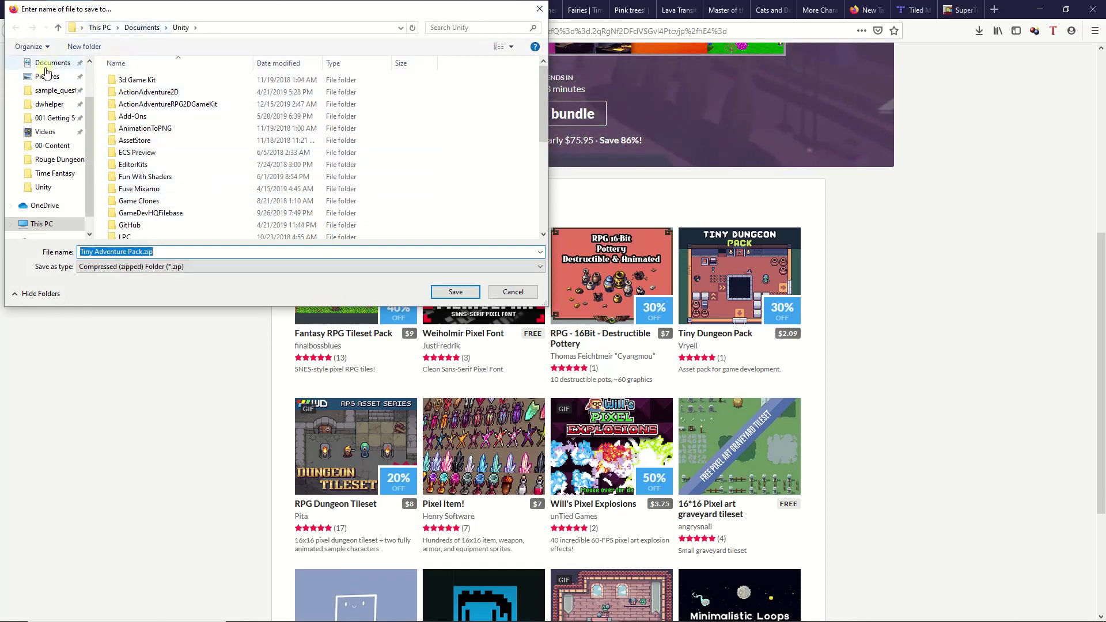
# - Browse the save location to the Tiny Adventure Pack folder under C: > Assets > Free > ItchIO, and cancel the save
pyautogui.click(100, 27)
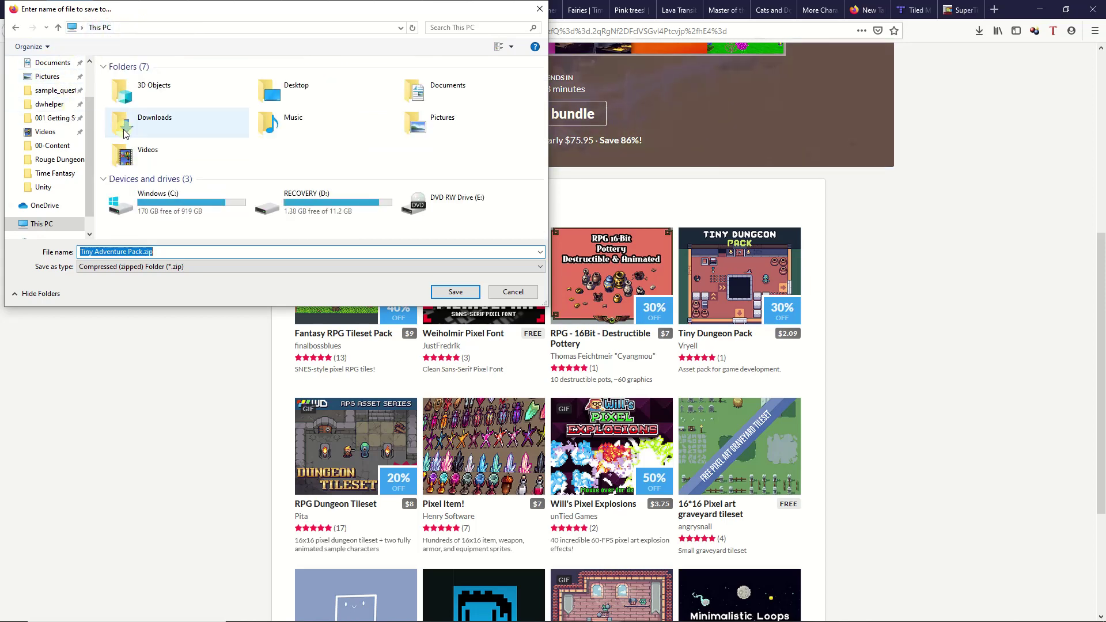
pyautogui.doubleClick(161, 196)
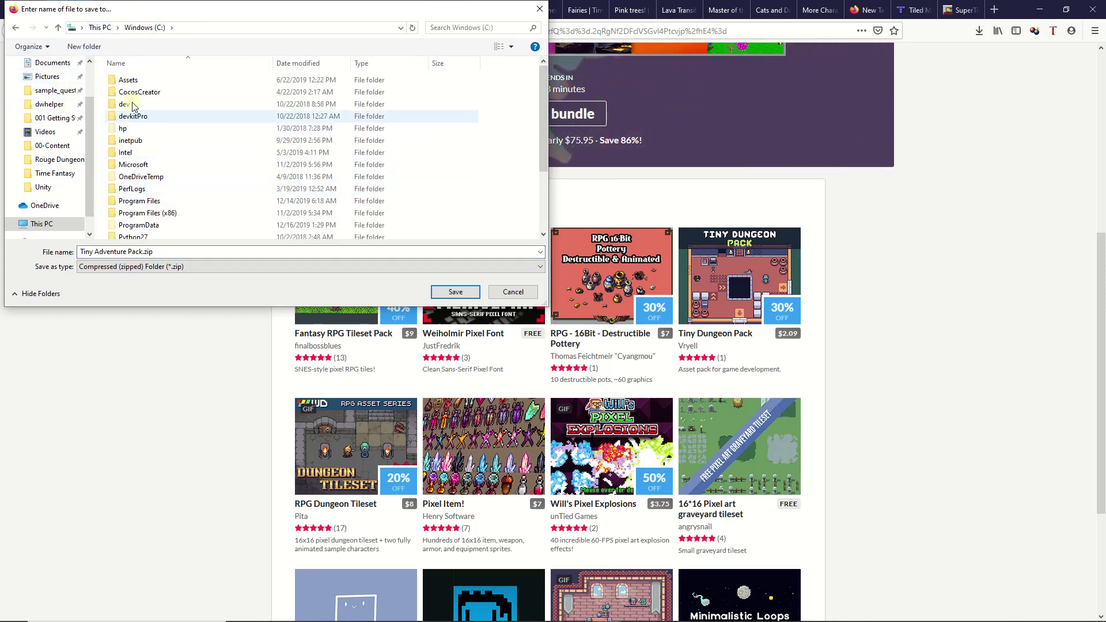
pyautogui.doubleClick(127, 80)
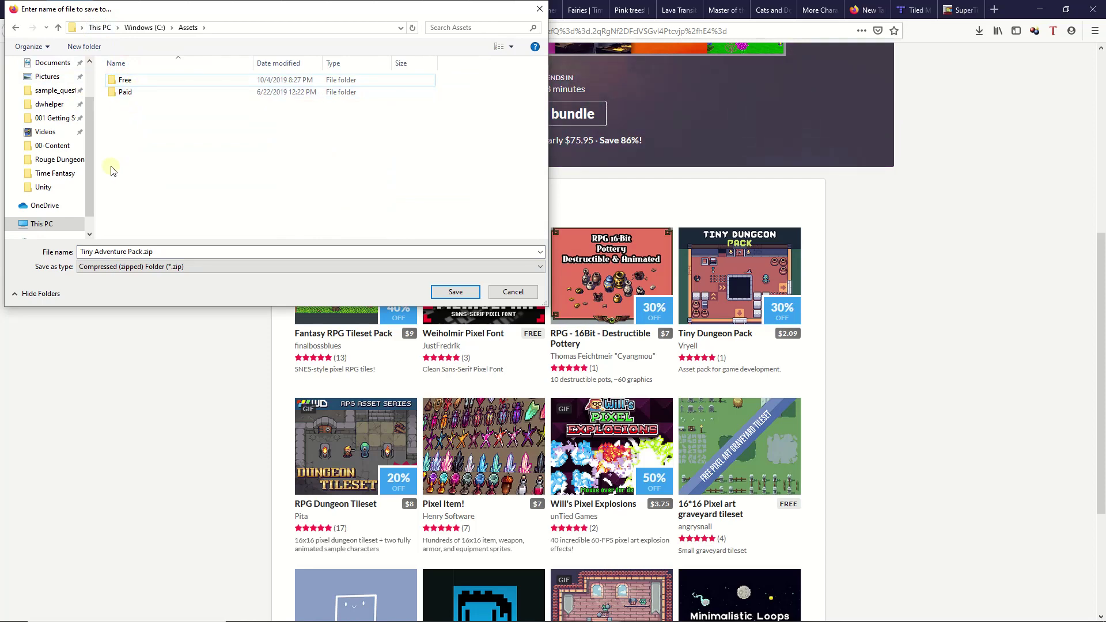
pyautogui.doubleClick(123, 80)
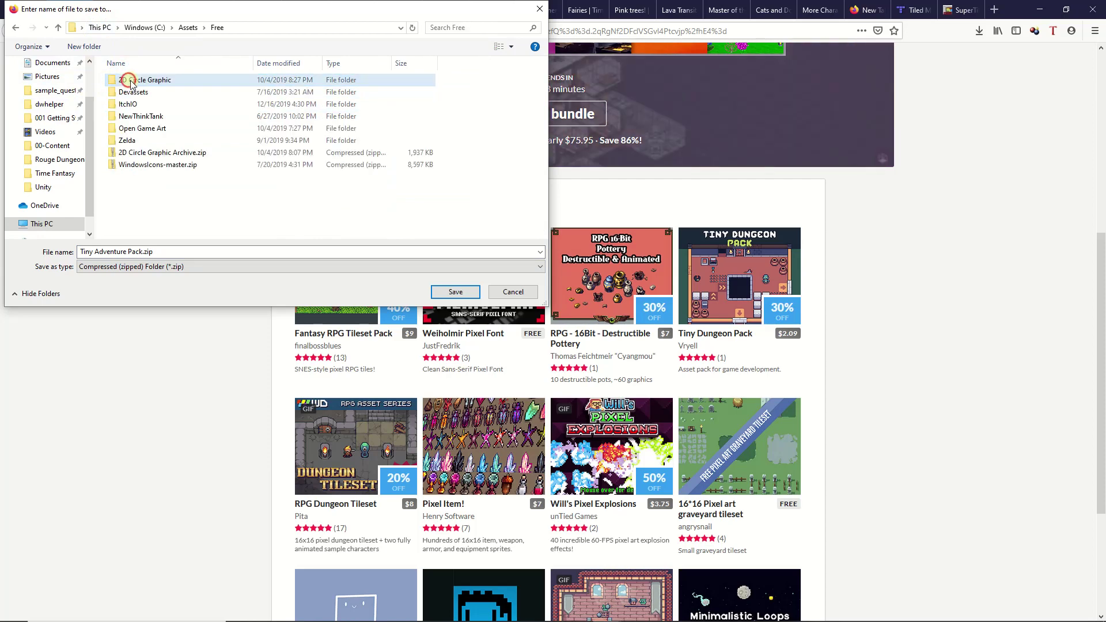
pyautogui.doubleClick(136, 104)
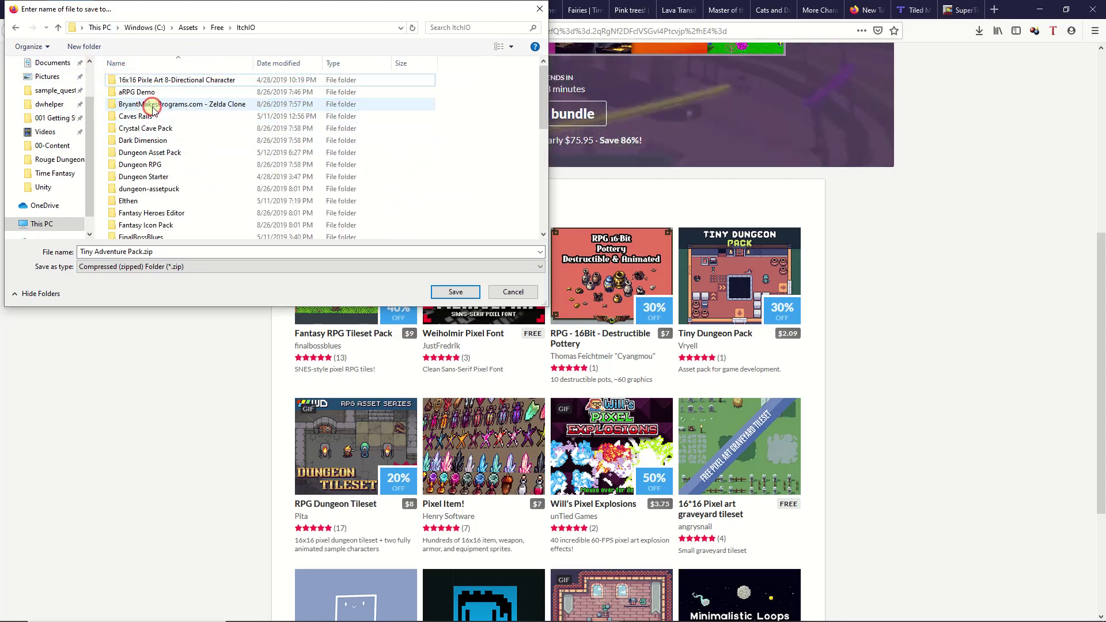
pyautogui.scroll(-8, 185, 150)
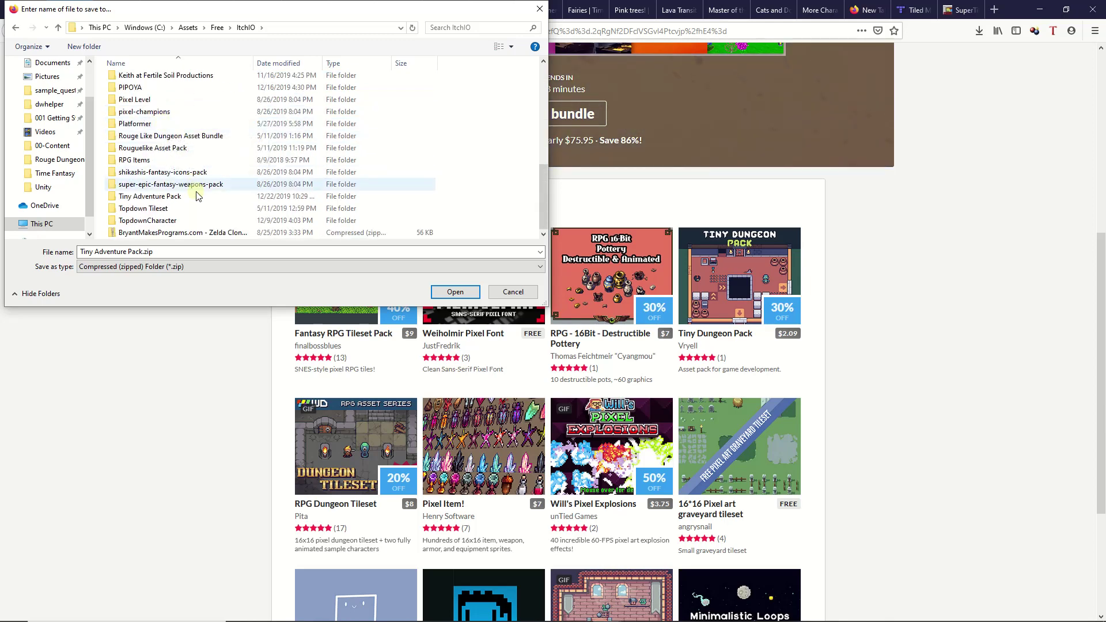
pyautogui.doubleClick(147, 196)
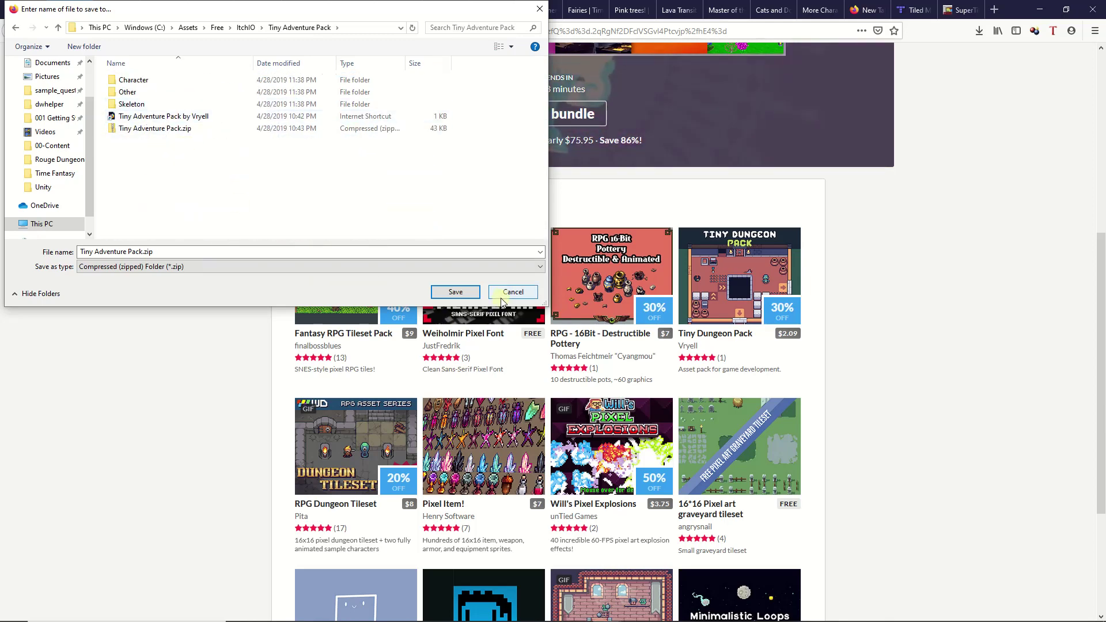
pyautogui.click(506, 294)
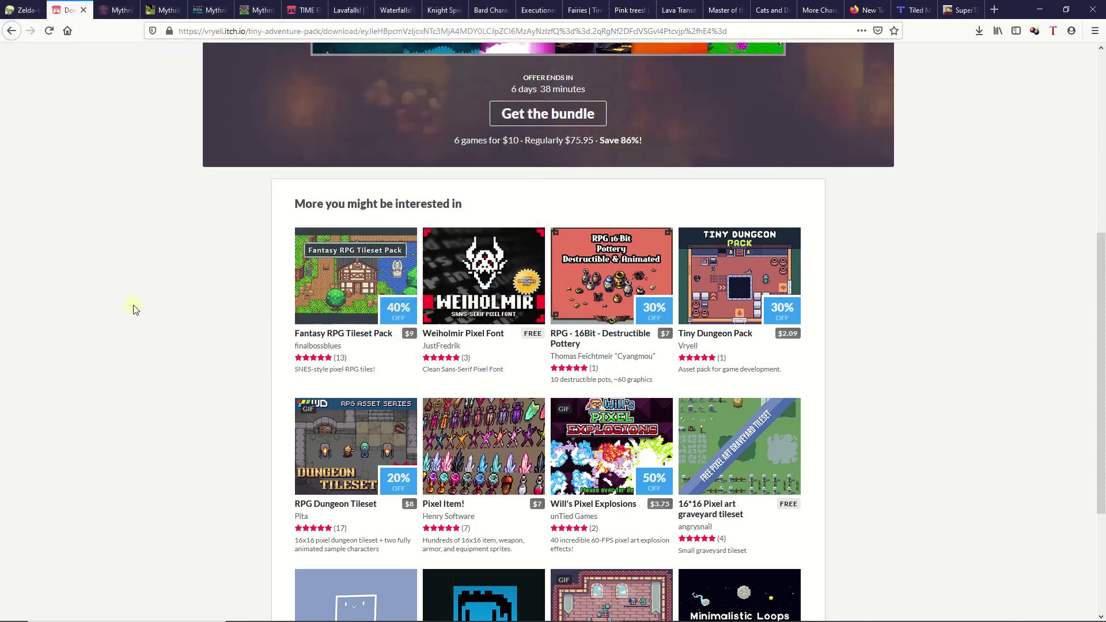
# - Switch to the Mythril Age SFX Pack v1 page and review its description, licence and download section
pyautogui.scroll(-3, 163, 310)
pyautogui.scroll(1, 164, 309)
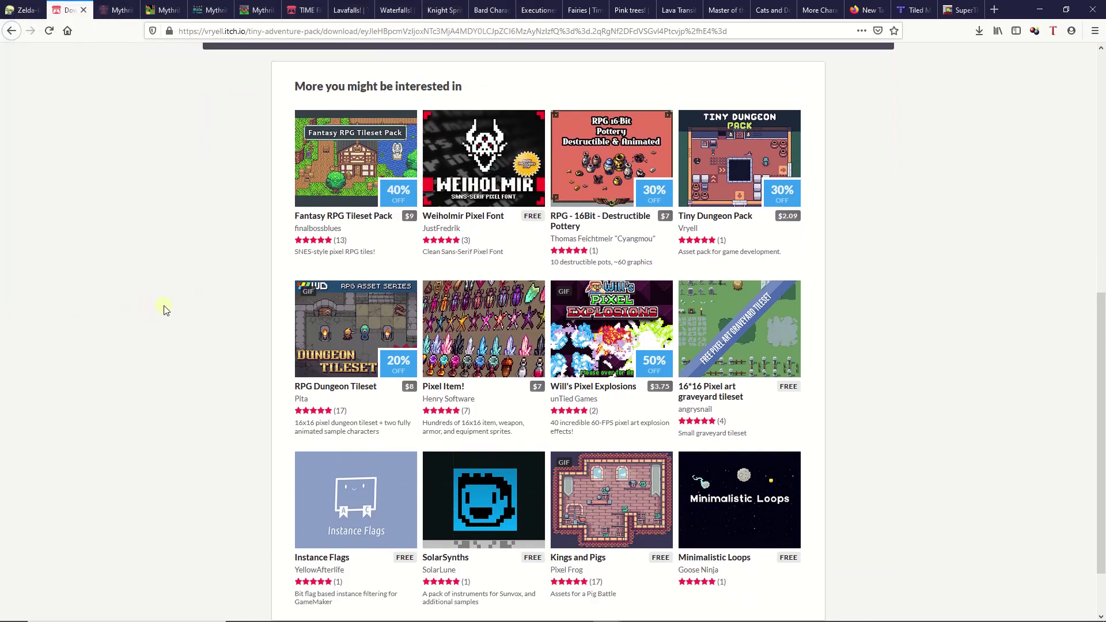
pyautogui.click(123, 10)
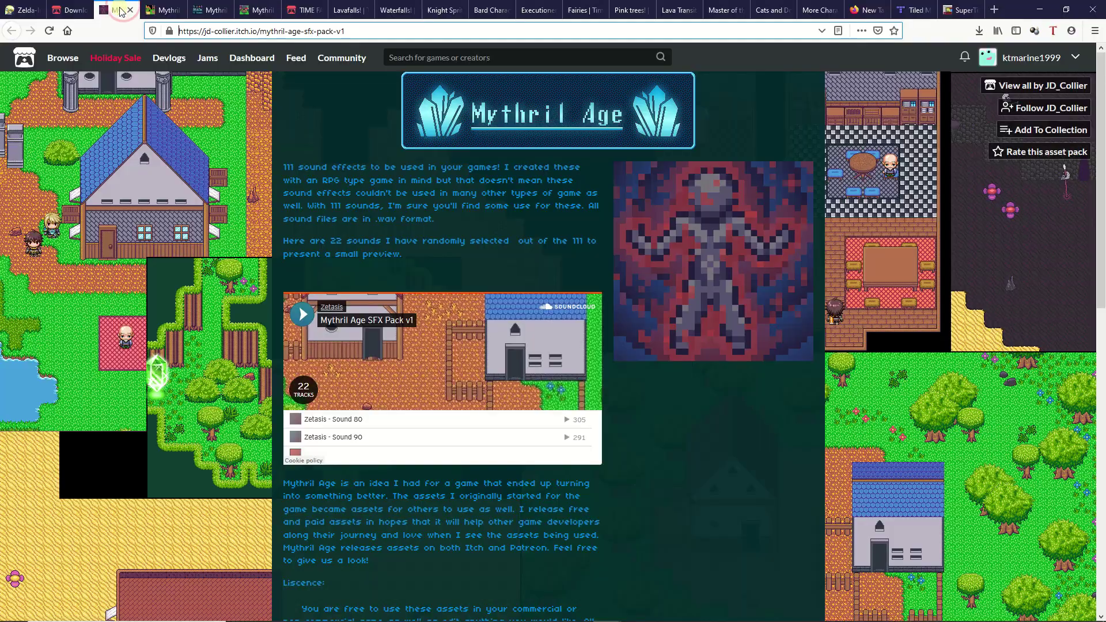
pyautogui.scroll(-2, 364, 236)
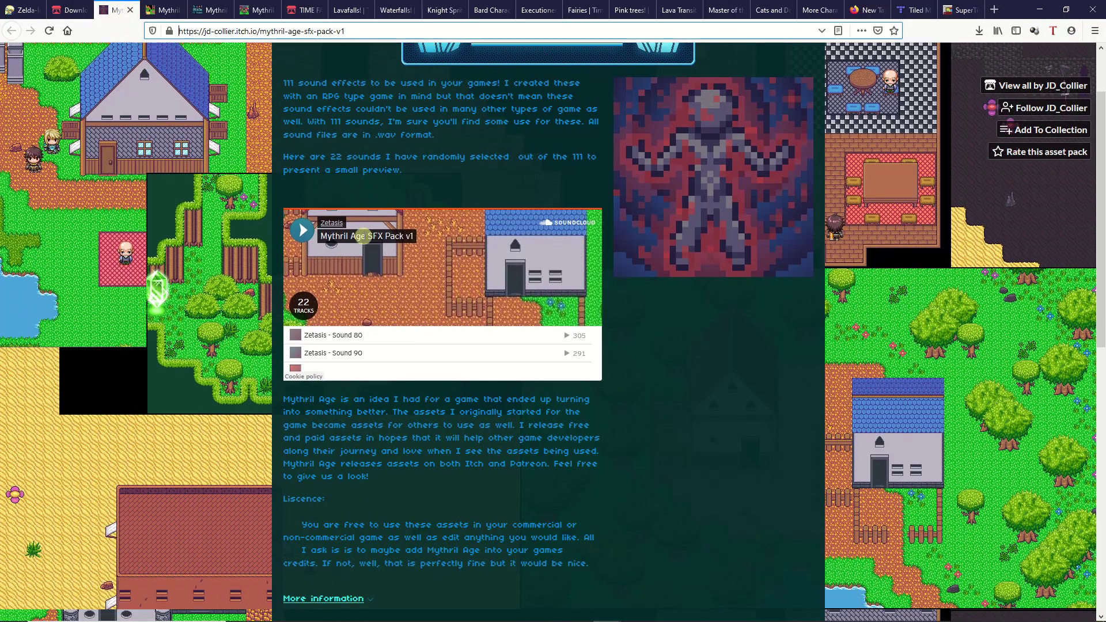
pyautogui.scroll(2, 364, 236)
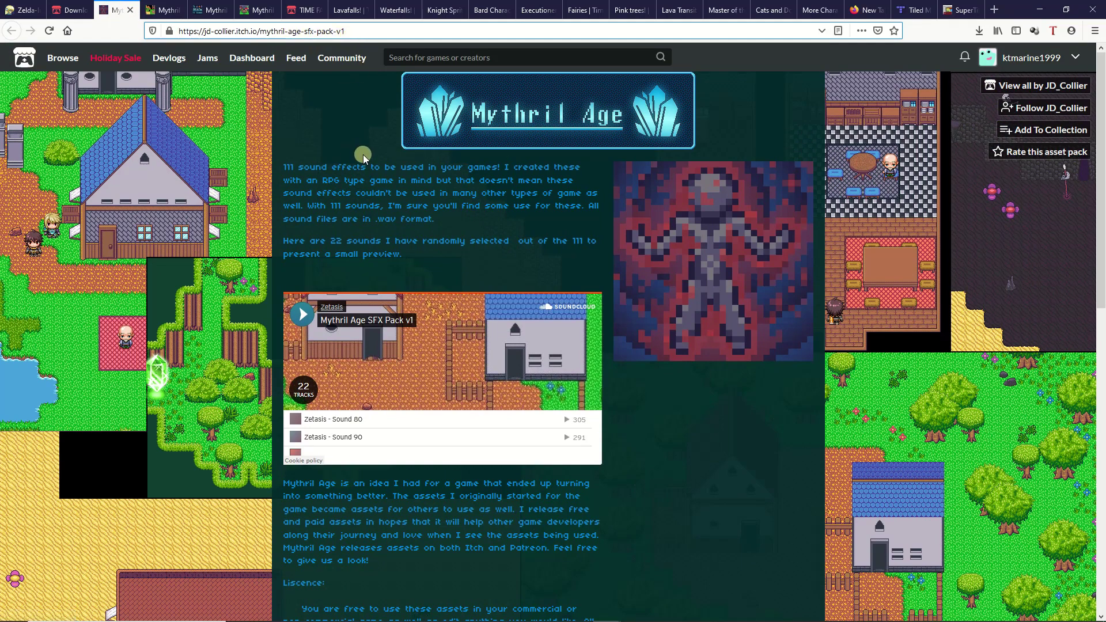
pyautogui.scroll(-1, 363, 154)
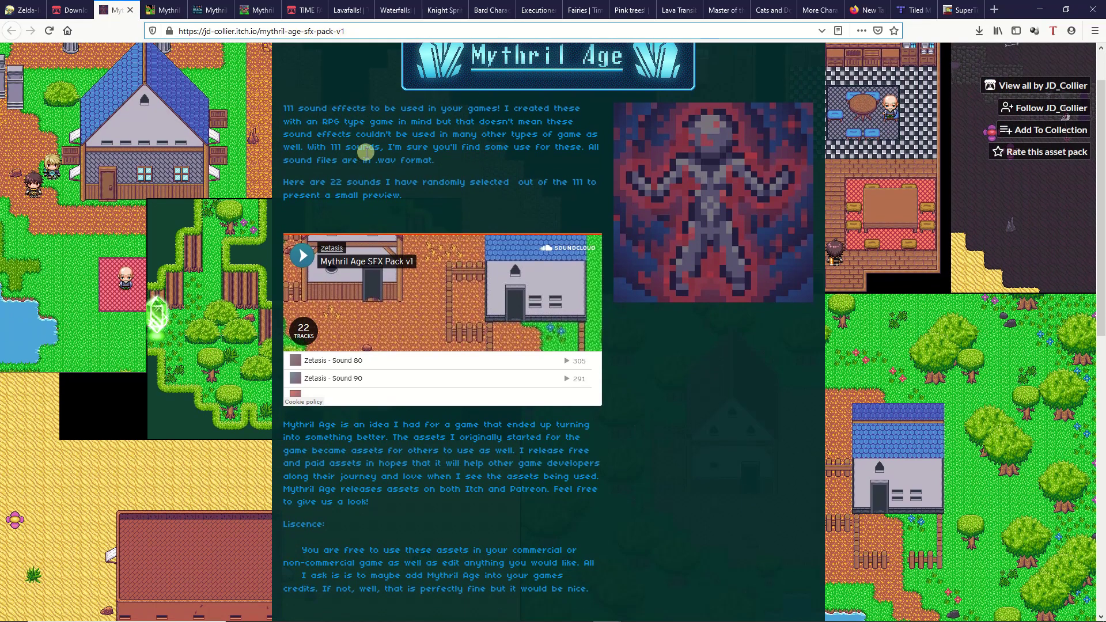
pyautogui.scroll(-3, 364, 153)
pyautogui.scroll(-3, 367, 151)
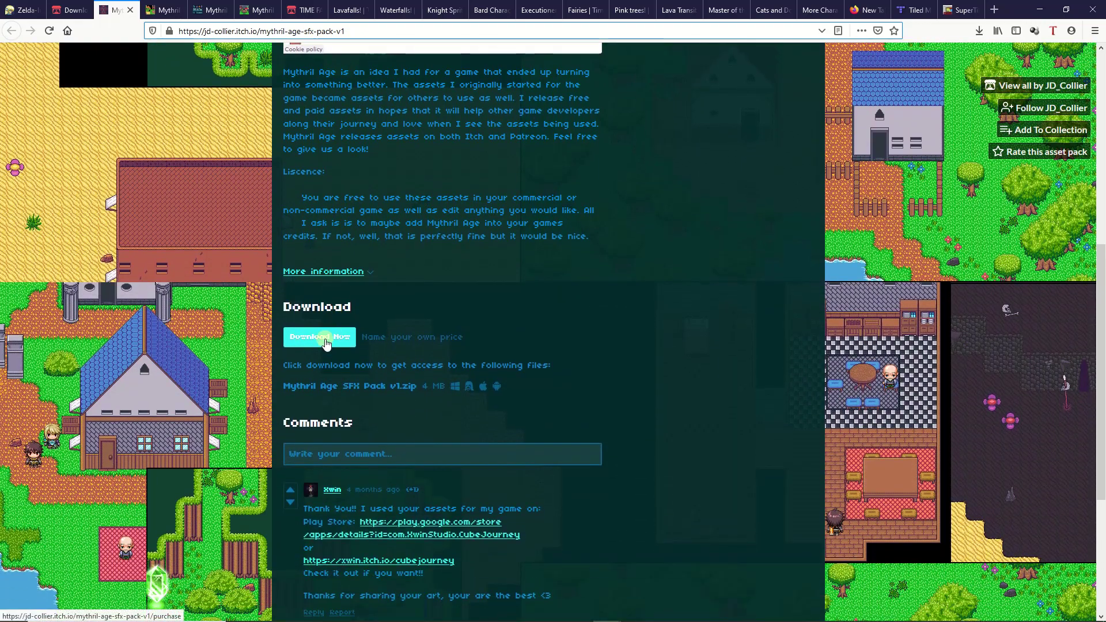
# - Proceed to the Mythril Age SFX Pack v1 download page, declining to pay the suggested amount
pyautogui.scroll(2, 362, 209)
pyautogui.scroll(-3, 323, 277)
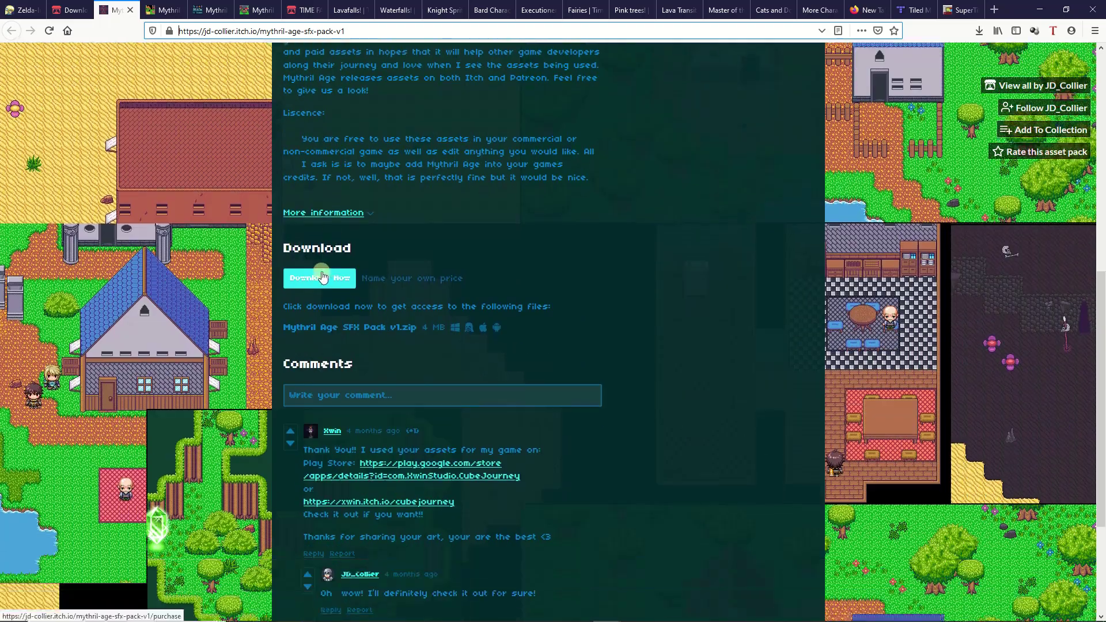
pyautogui.click(321, 282)
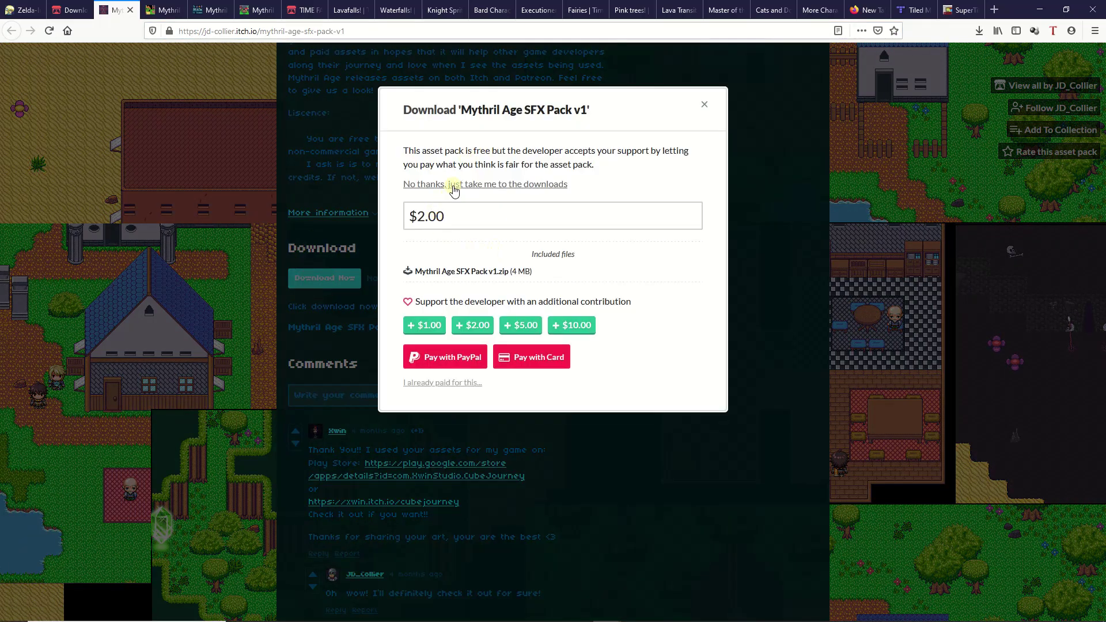
pyautogui.click(453, 186)
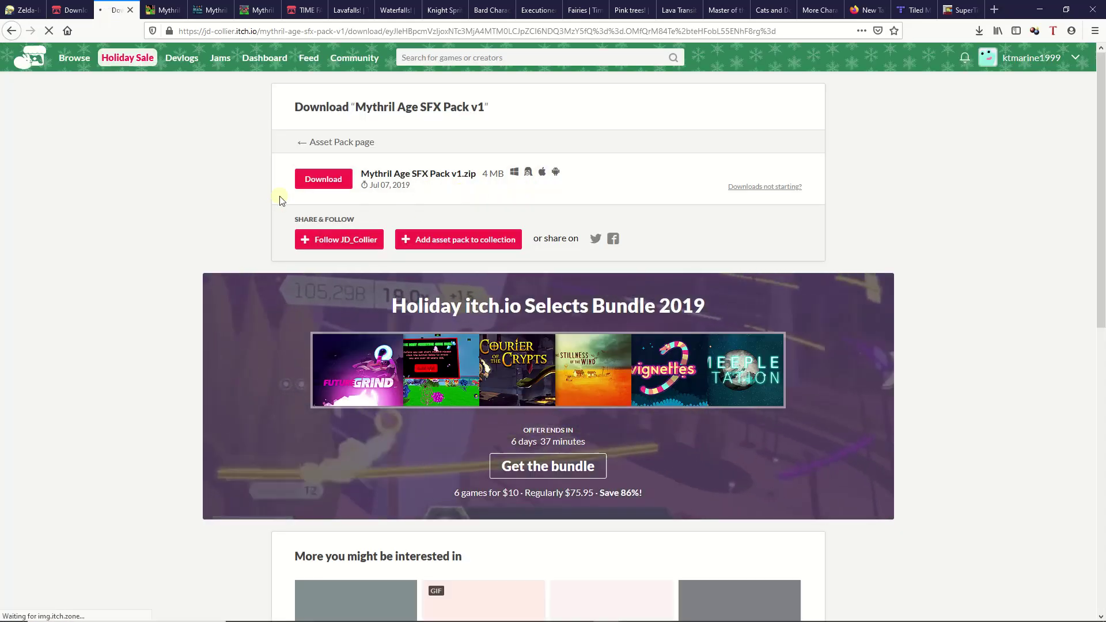
# - Start downloading Mythril Age SFX Pack v1.zip and choose to save the file
pyautogui.click(330, 180)
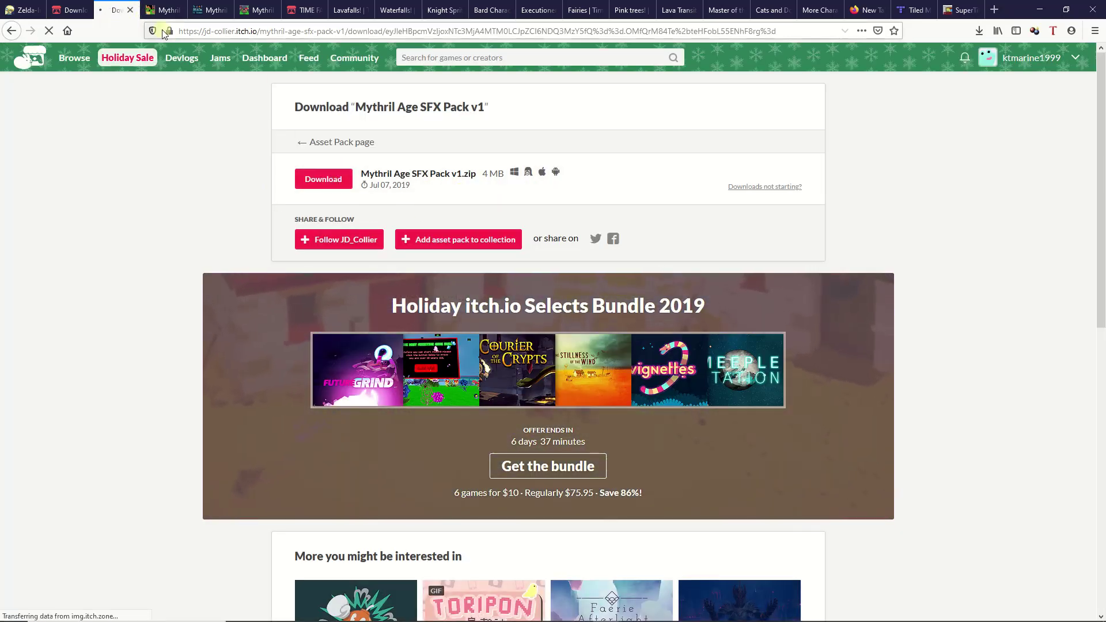
pyautogui.click(326, 180)
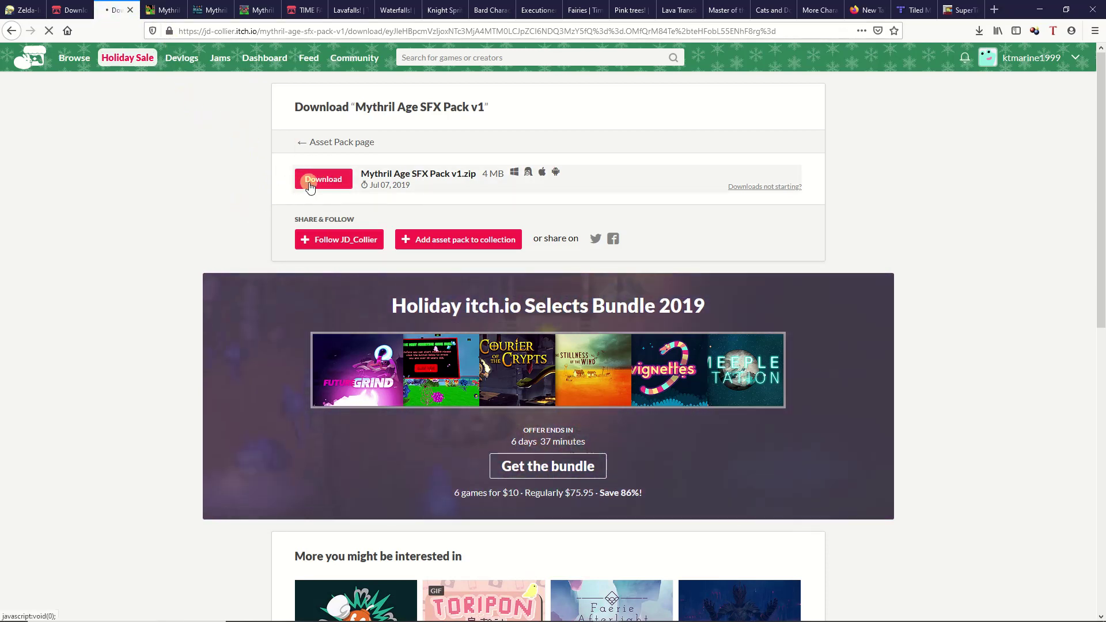
pyautogui.click(375, 317)
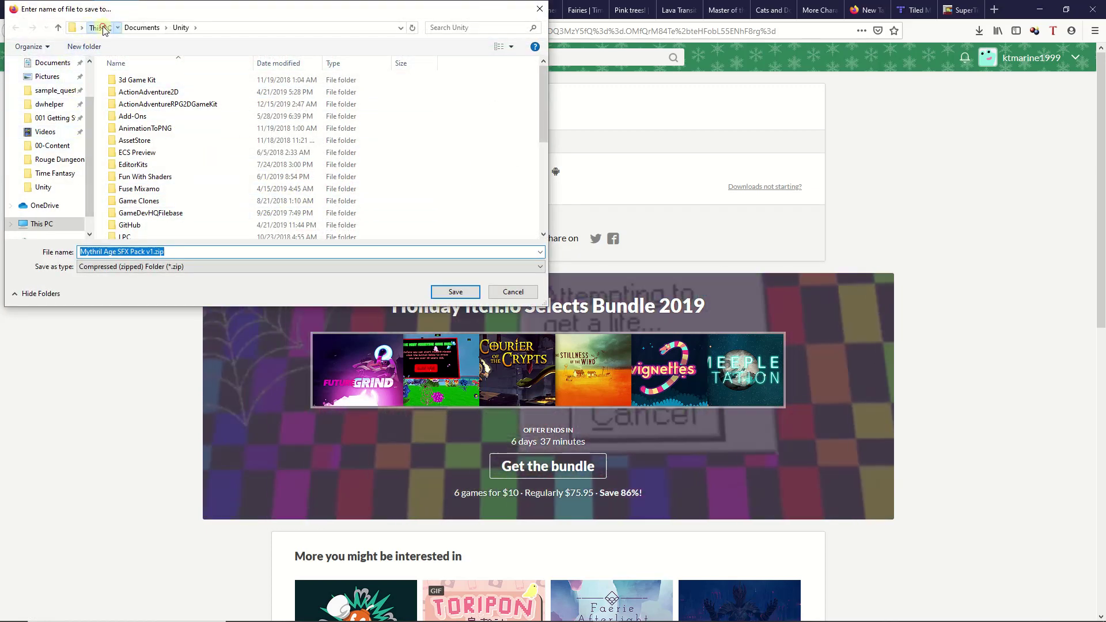
# - Browse the save location to C: > Assets > Paid > ItchIo > Mythril Age > Paid and look through the packs stored there
pyautogui.click(100, 27)
pyautogui.doubleClick(153, 201)
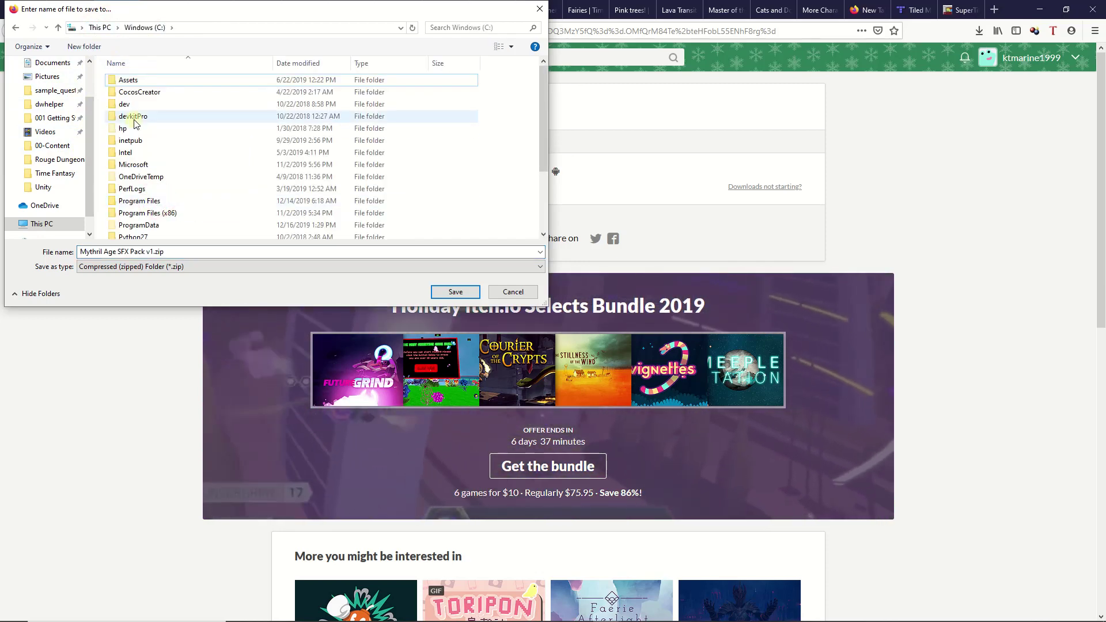
pyautogui.doubleClick(118, 80)
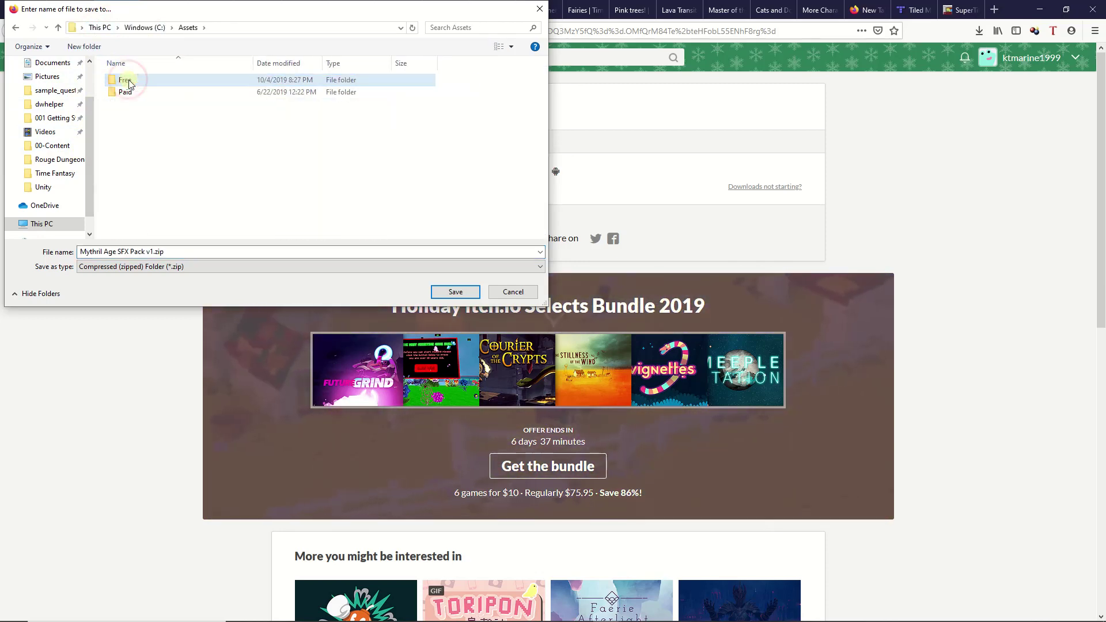
pyautogui.doubleClick(128, 92)
pyautogui.doubleClick(131, 80)
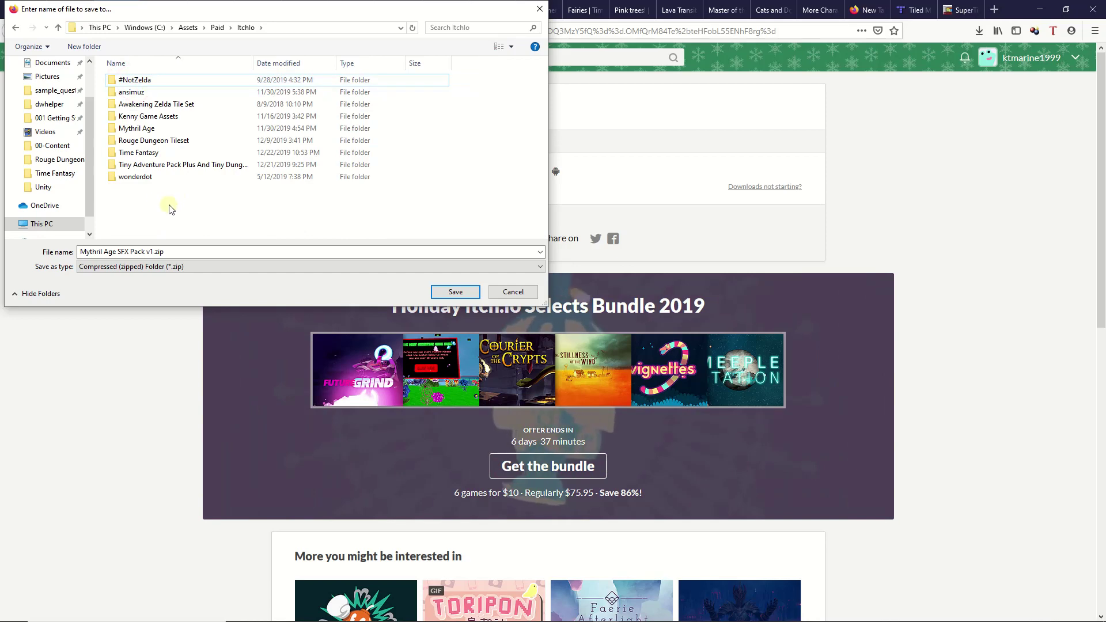
pyautogui.doubleClick(153, 127)
pyautogui.doubleClick(126, 92)
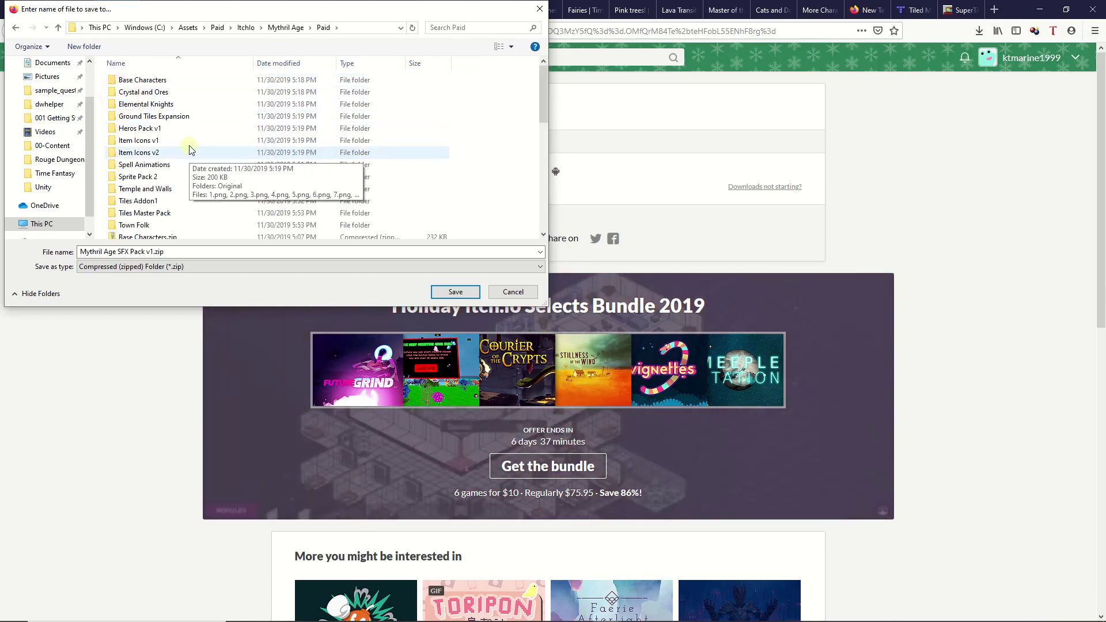
pyautogui.scroll(-1, 186, 148)
pyautogui.scroll(-2, 188, 148)
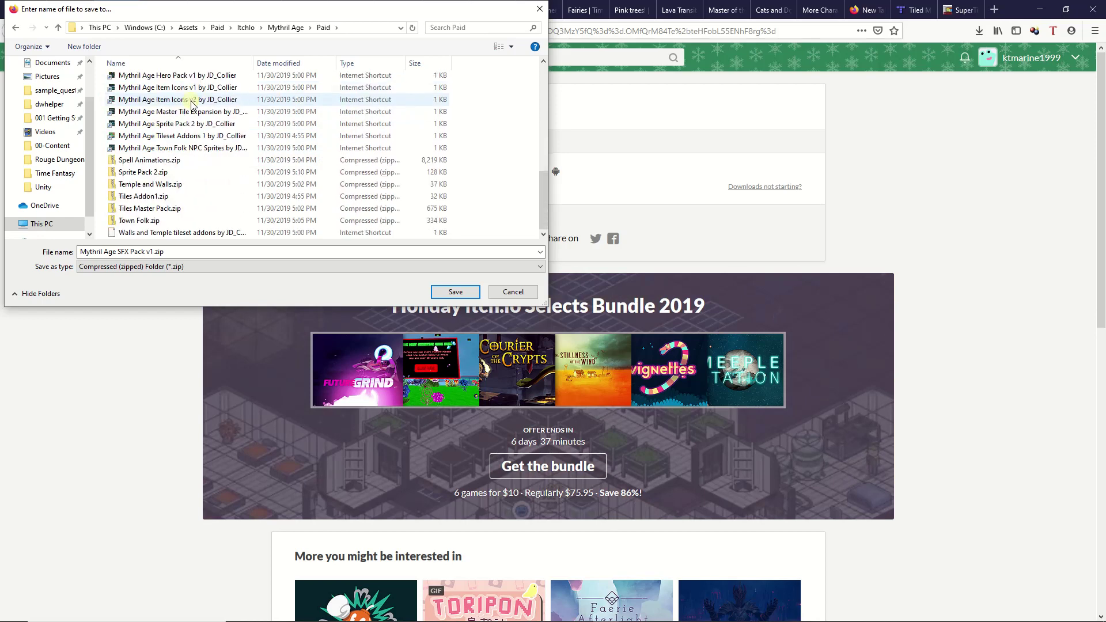
pyautogui.scroll(2, 192, 111)
pyautogui.scroll(2, 191, 111)
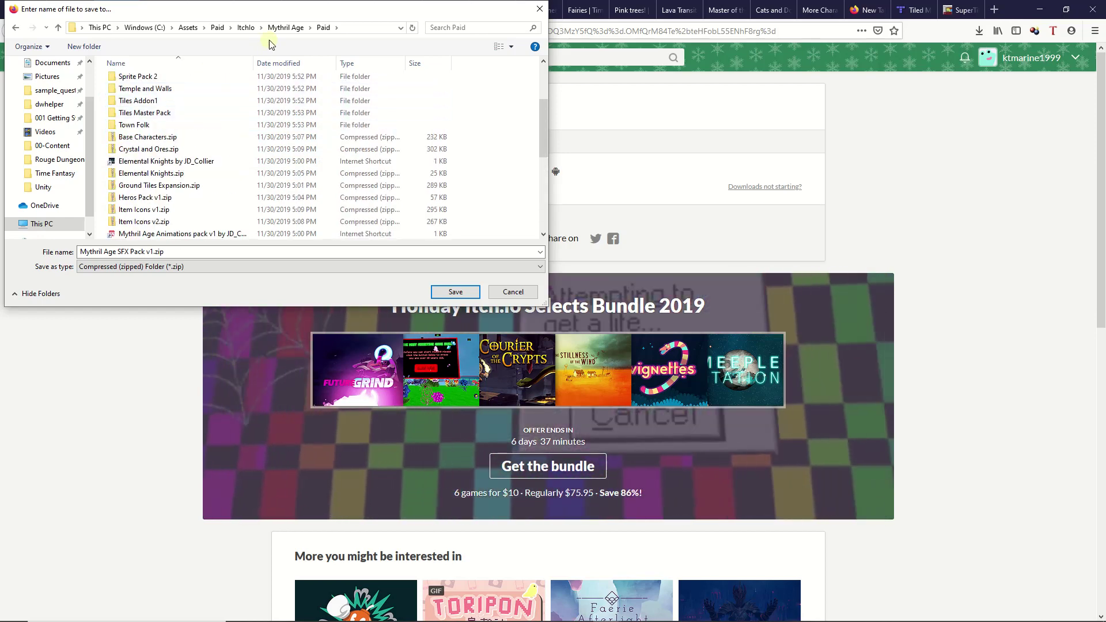
# - Change the save location to the Free folder under Mythril Age, and cancel the save
pyautogui.click(275, 28)
pyautogui.doubleClick(125, 81)
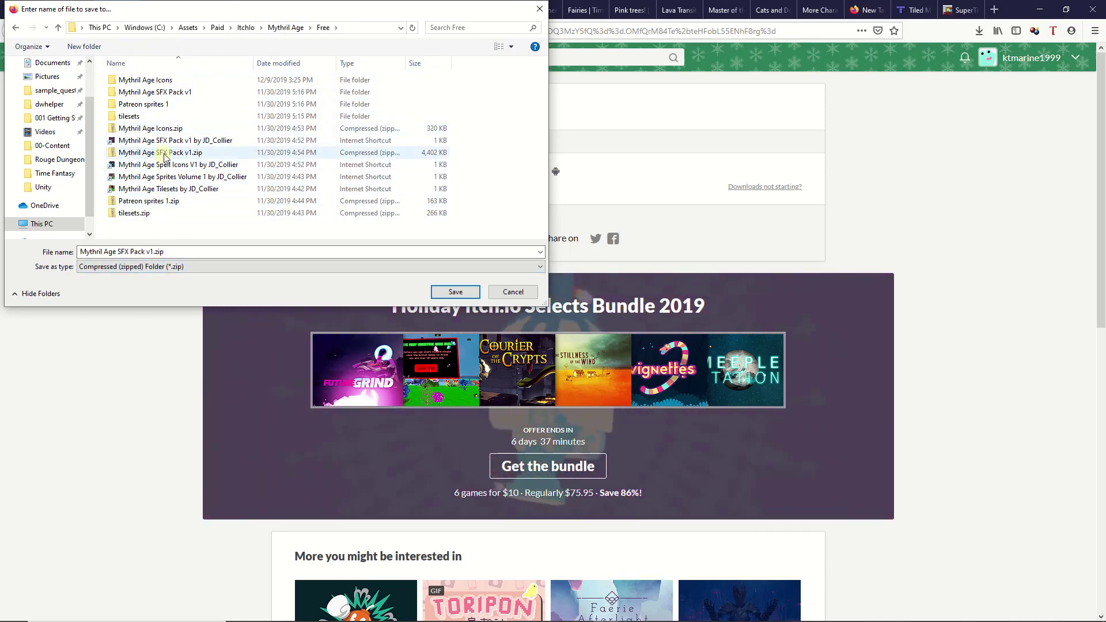
pyautogui.click(507, 292)
# - Switch to the Mythril Age Tilesets page and review its description, licence, download section, comments and preview images
pyautogui.scroll(-6, 153, 288)
pyautogui.scroll(3, 153, 288)
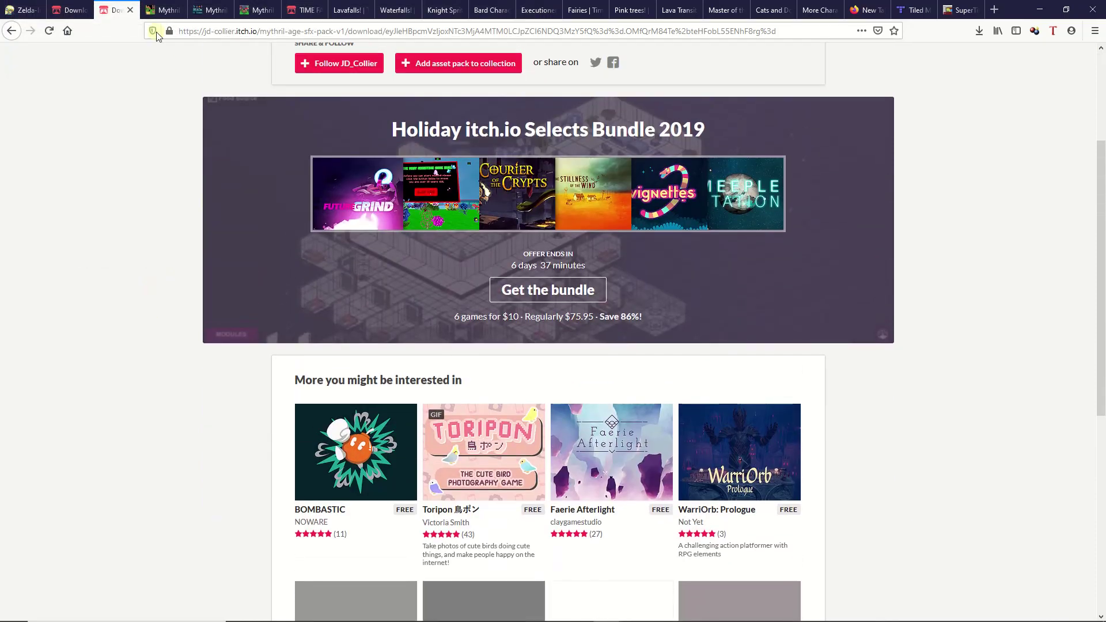
pyautogui.click(164, 10)
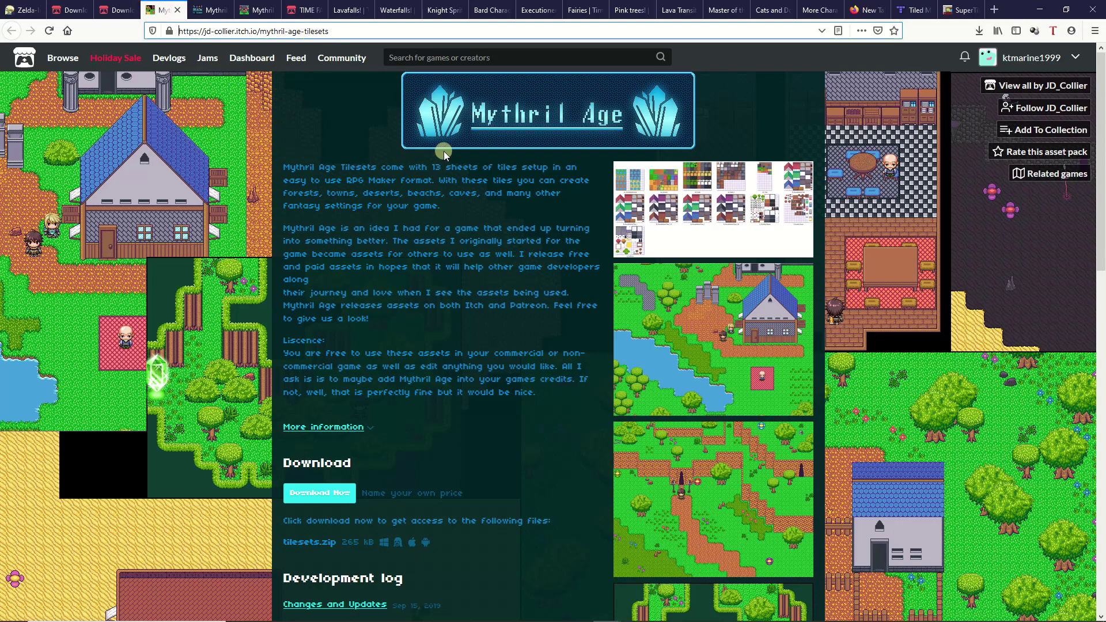
pyautogui.scroll(-7, 848, 375)
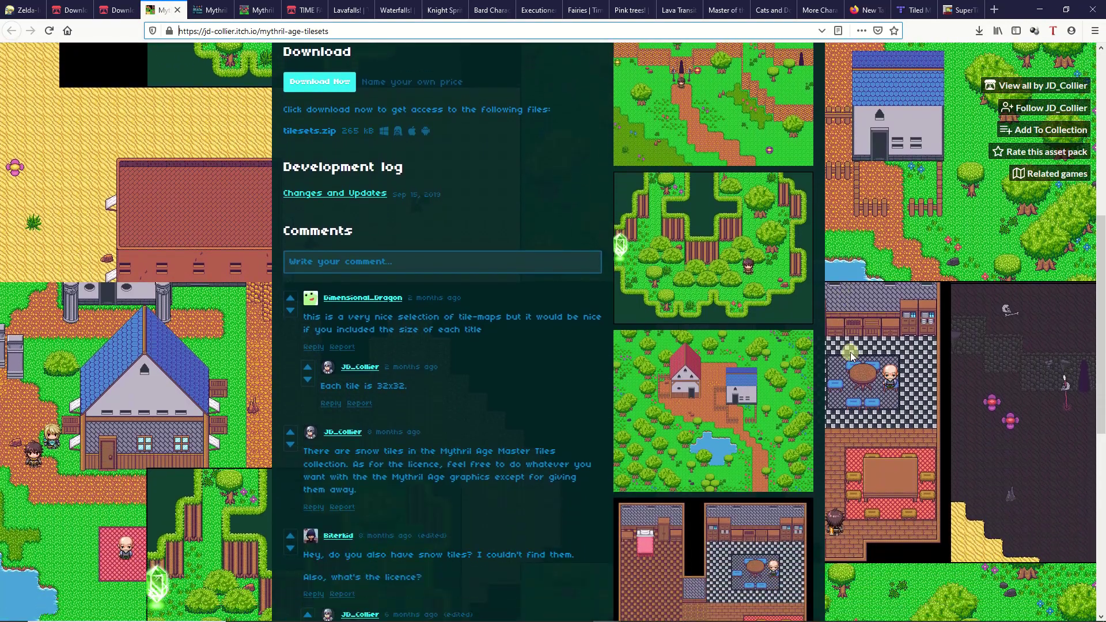
pyautogui.scroll(-4, 849, 354)
pyautogui.scroll(-4, 850, 356)
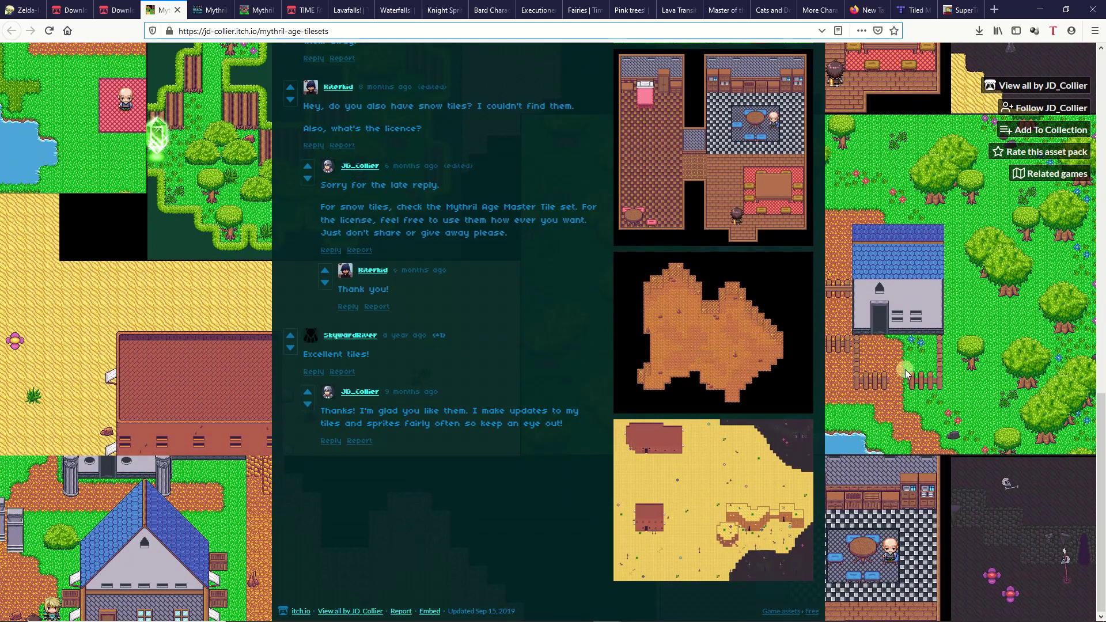
pyautogui.scroll(5, 905, 373)
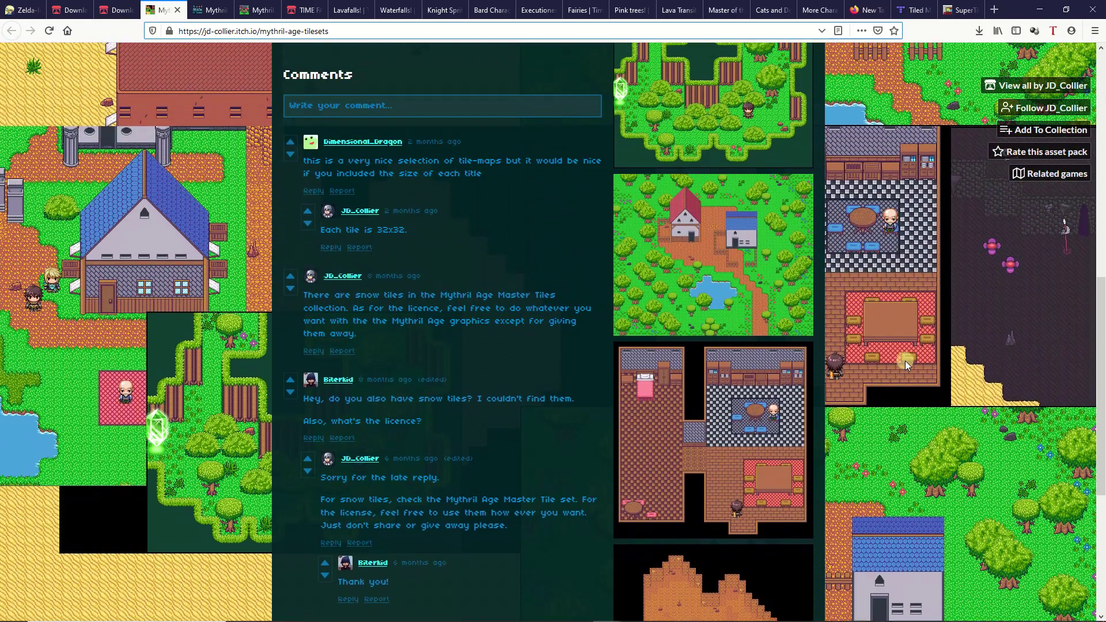
pyautogui.scroll(4, 905, 365)
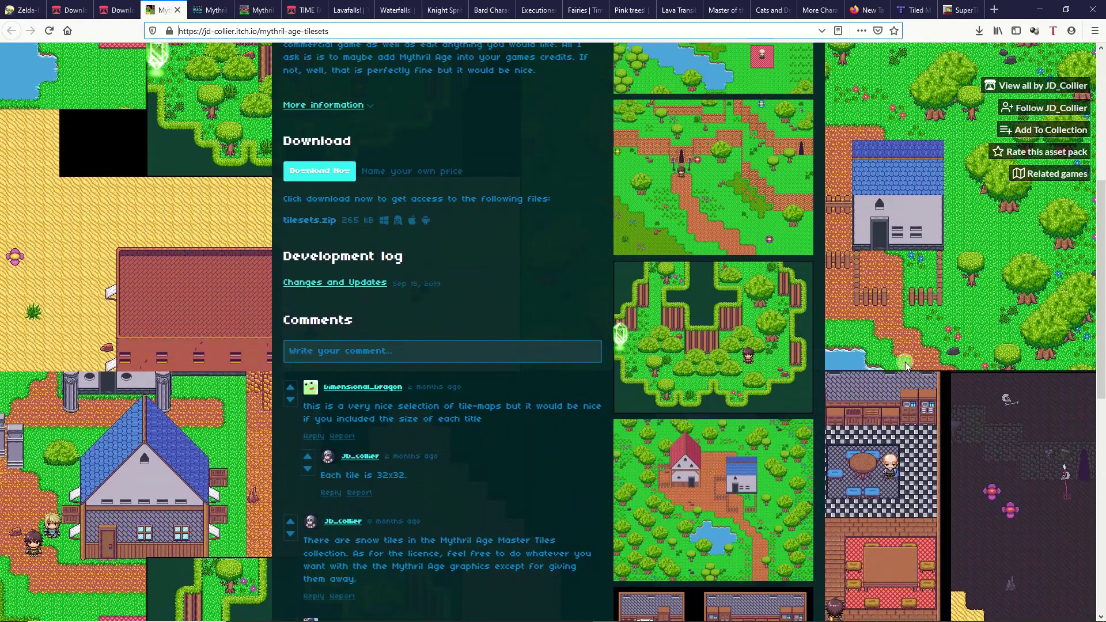
pyautogui.scroll(4, 906, 365)
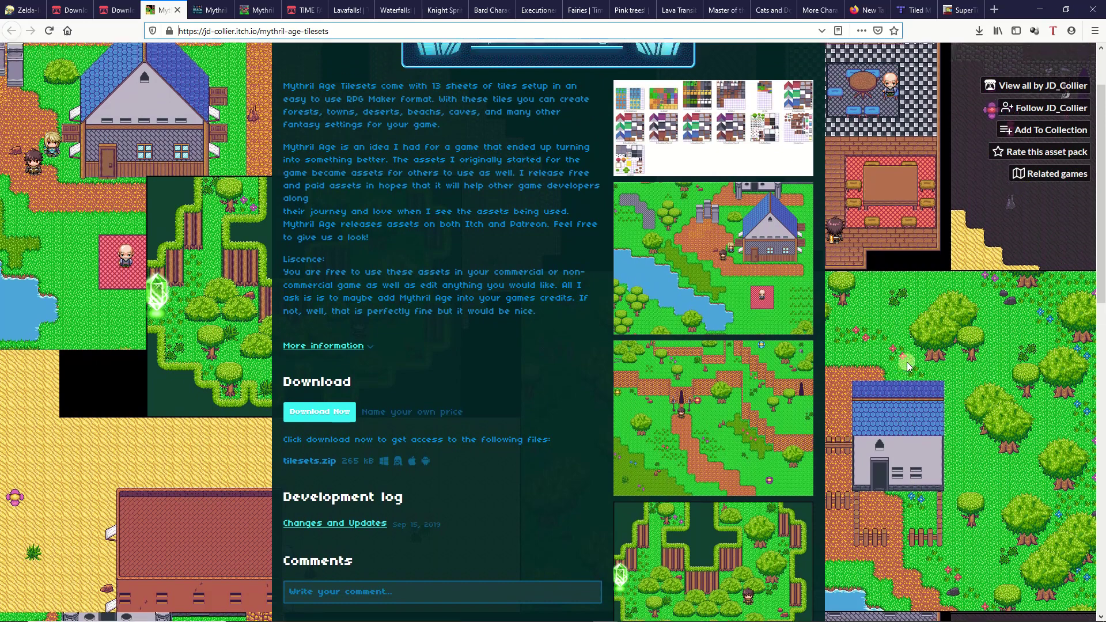
pyautogui.scroll(2, 908, 366)
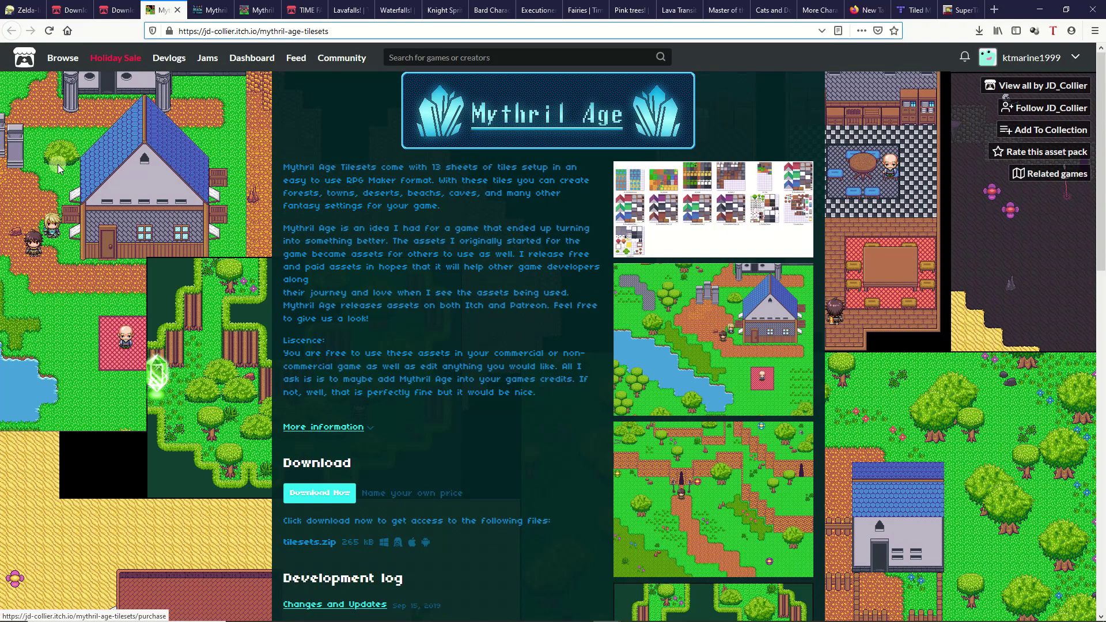
pyautogui.click(111, 9)
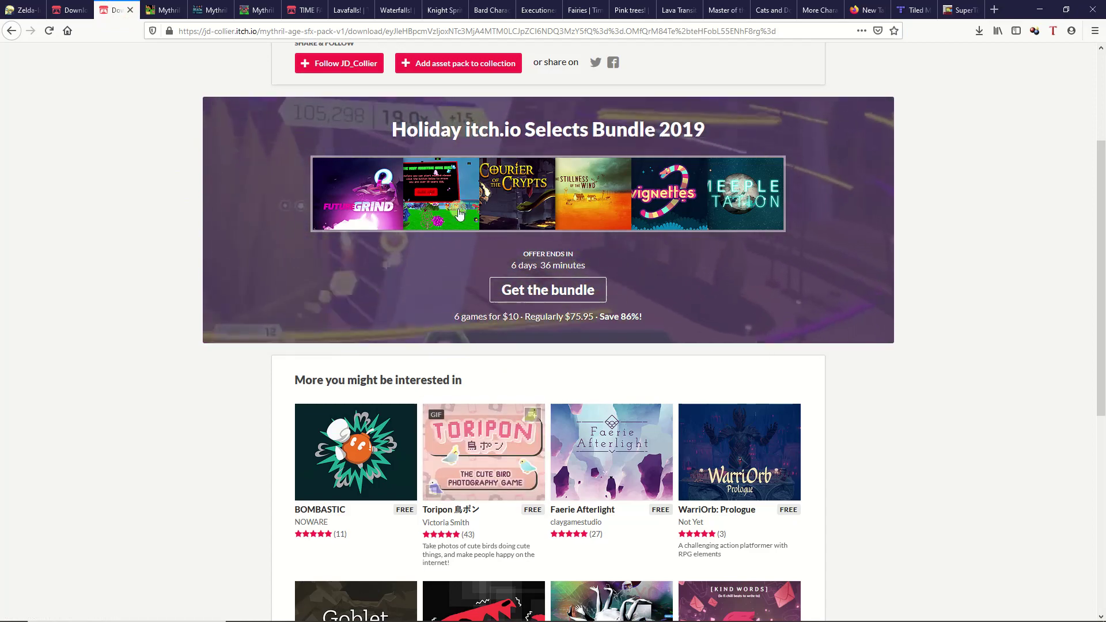
pyautogui.click(166, 10)
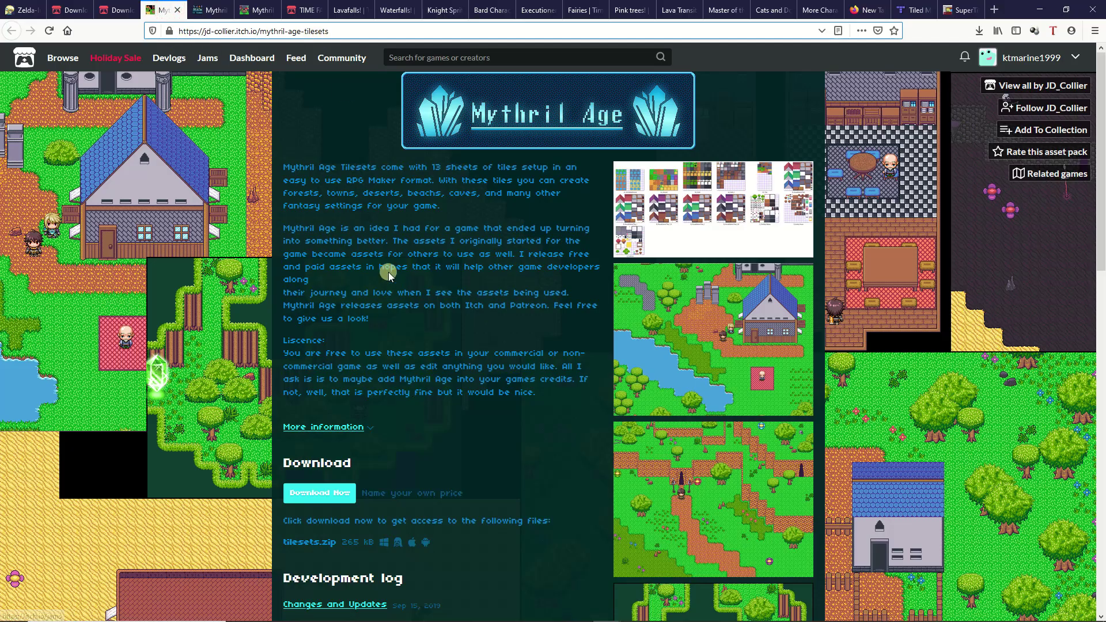
# - Switch to the Mythril Age Spell Icons V1 page and review its description, licence and download section
pyautogui.click(208, 10)
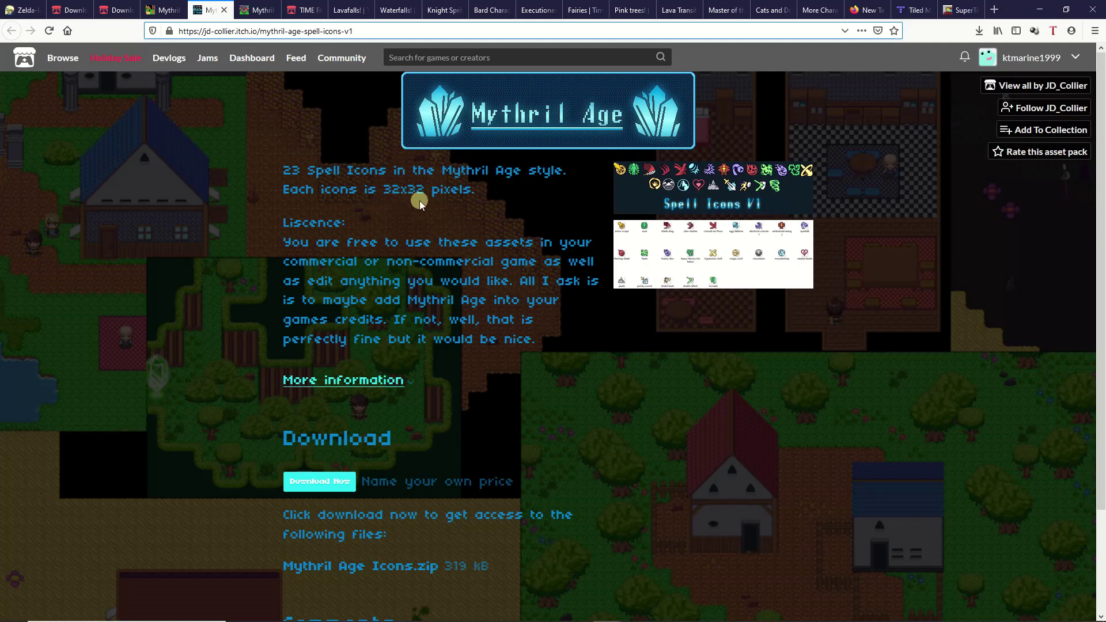
pyautogui.scroll(-2, 419, 202)
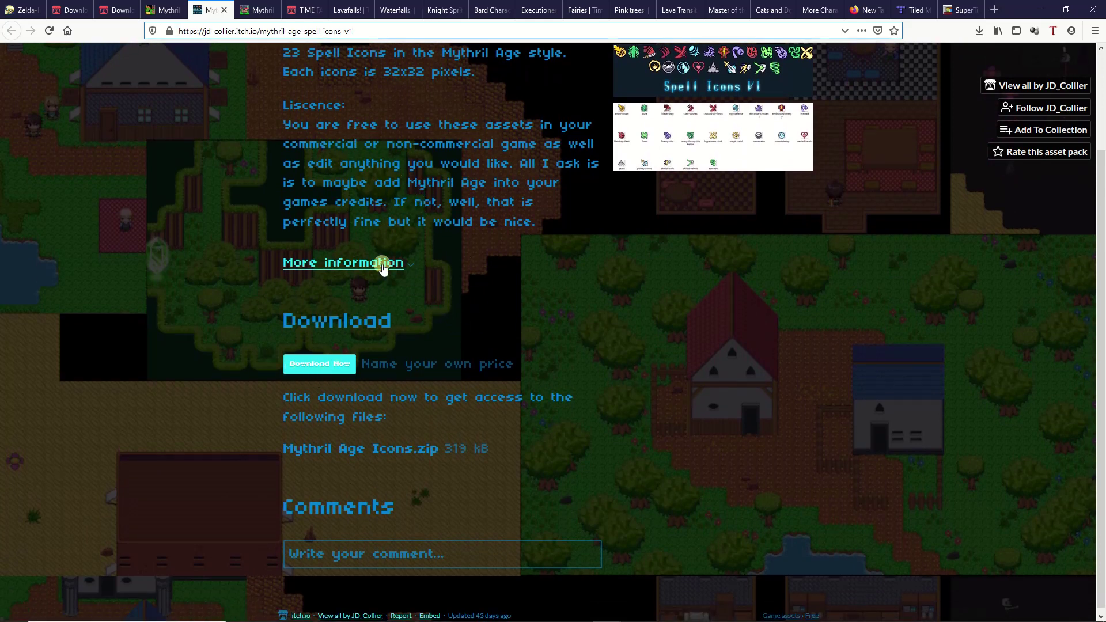
# - Switch to the Mythril Age Sprites Volume 1 page and view its sprite preview image enlarged, closing it again
pyautogui.click(255, 11)
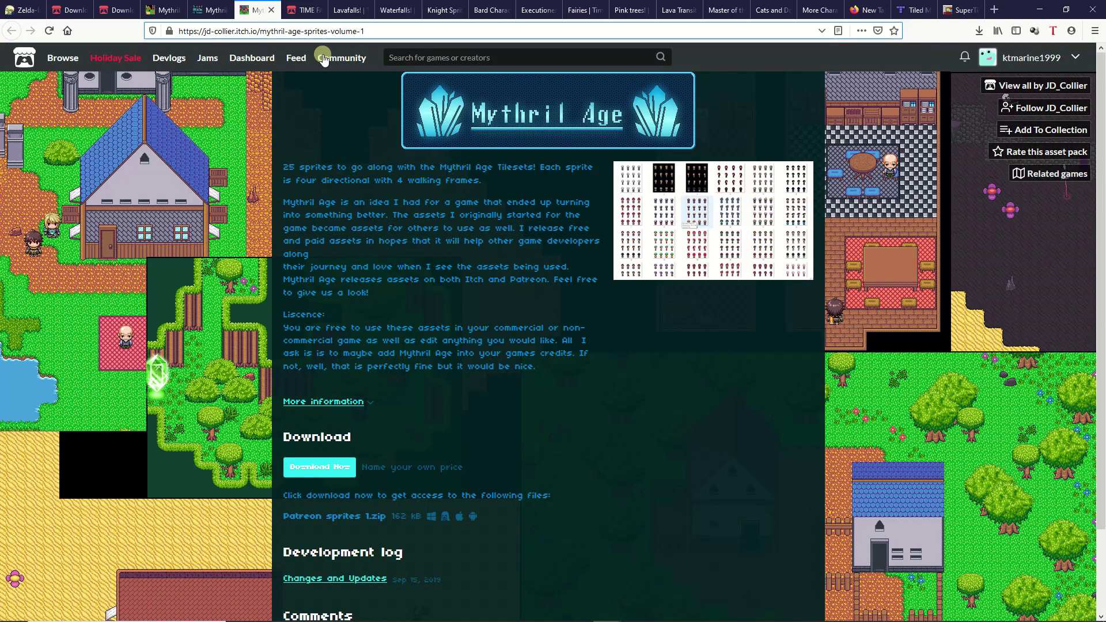
pyautogui.click(501, 203)
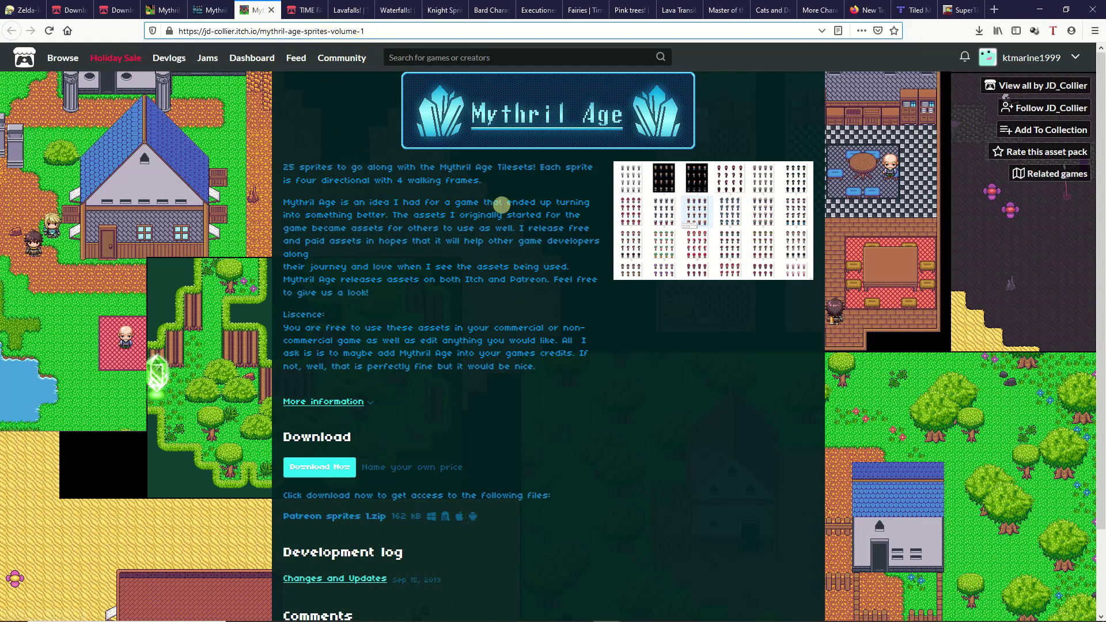
pyautogui.click(665, 226)
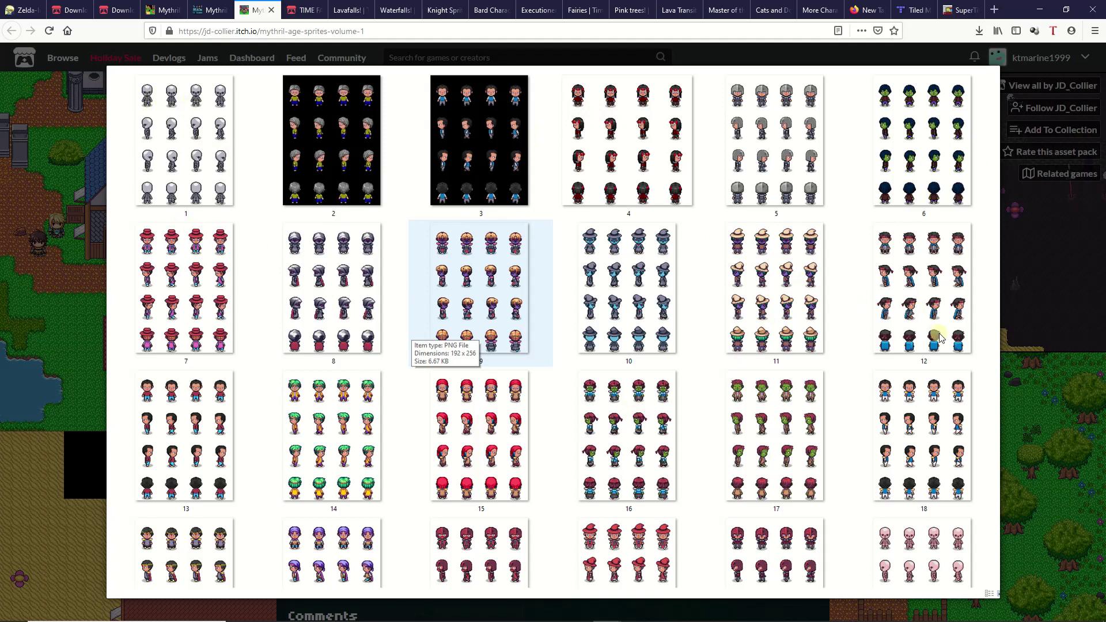
pyautogui.click(1014, 321)
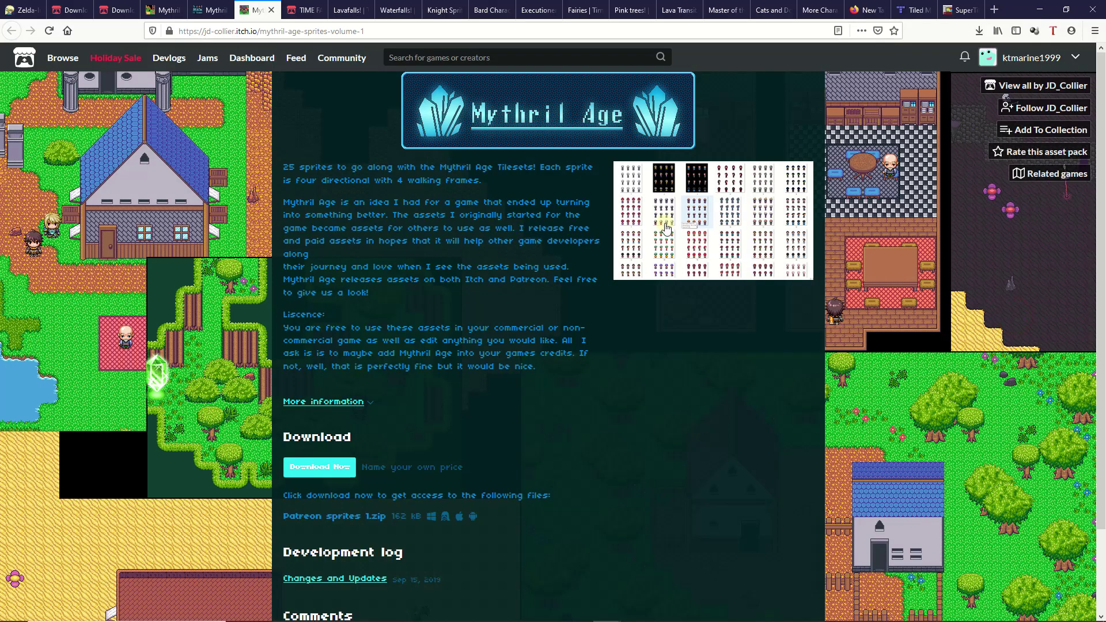
# - Review the description, licence and download section of the Mythril Age Sprites Volume 1 page
pyautogui.scroll(-3, 403, 267)
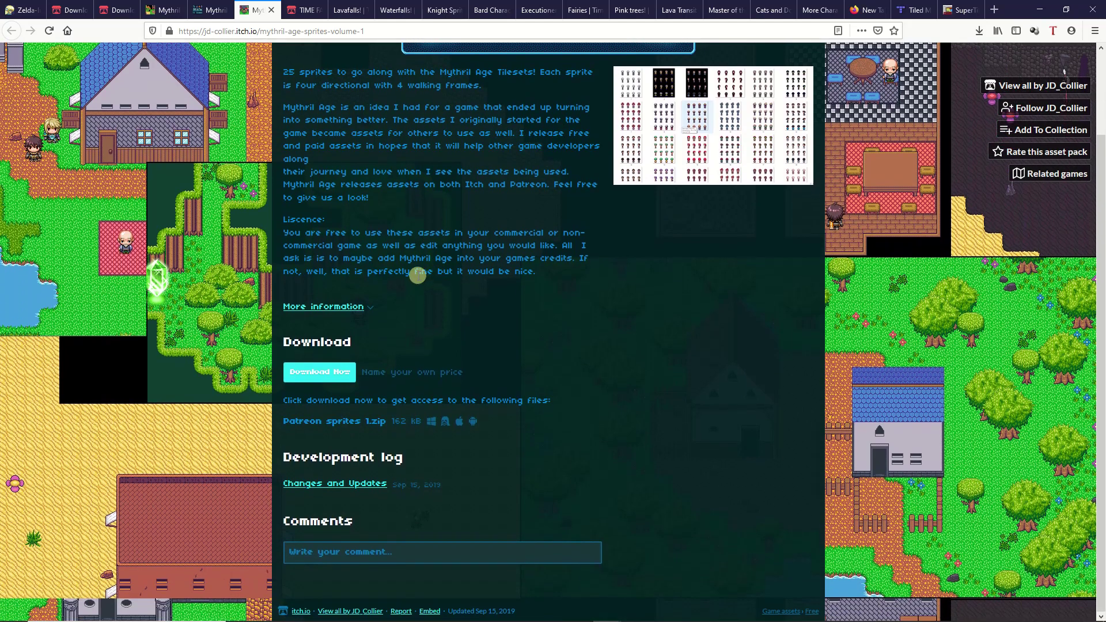
pyautogui.scroll(3, 417, 275)
pyautogui.scroll(-2, 406, 278)
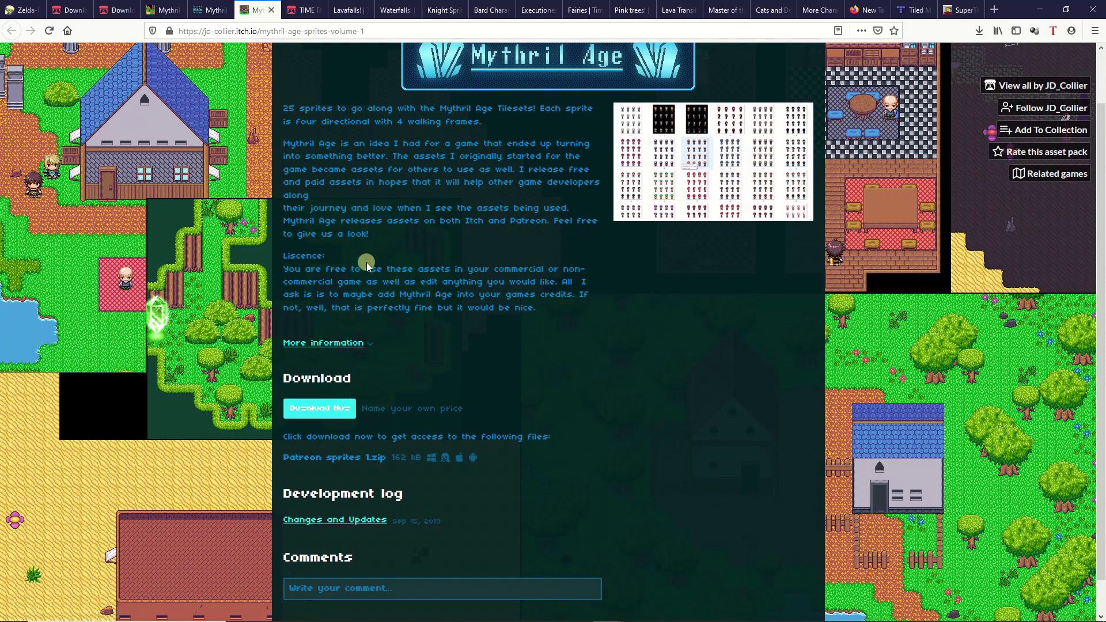
pyautogui.scroll(1, 285, 337)
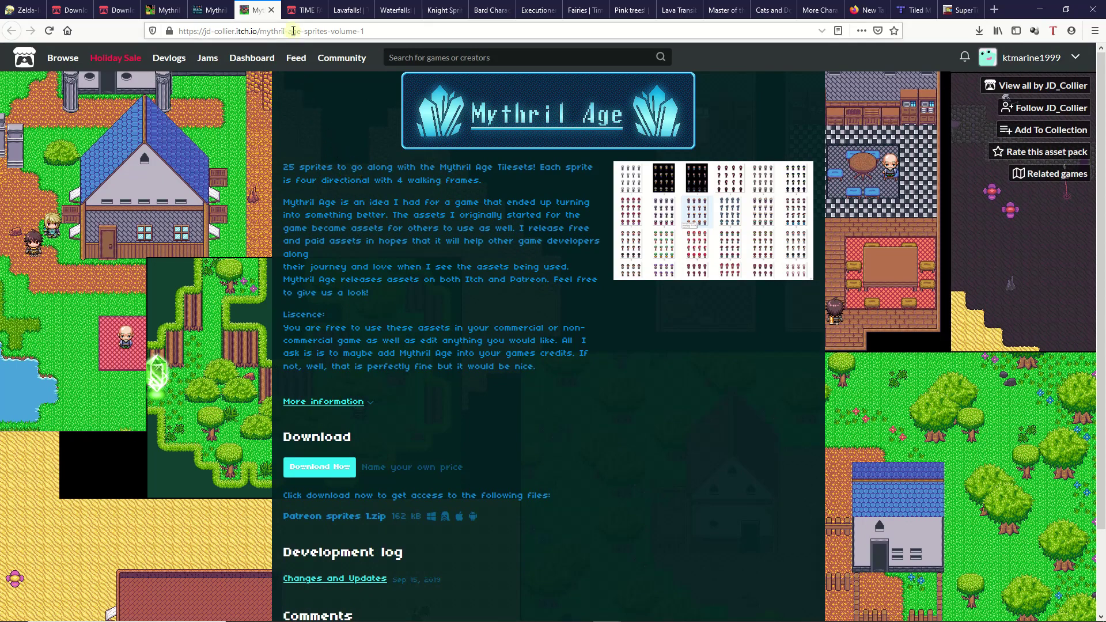
# - Switch to the Time Fantasy - Free Packs collection and open the Atlantis Tileset page in a new tab
pyautogui.click(294, 11)
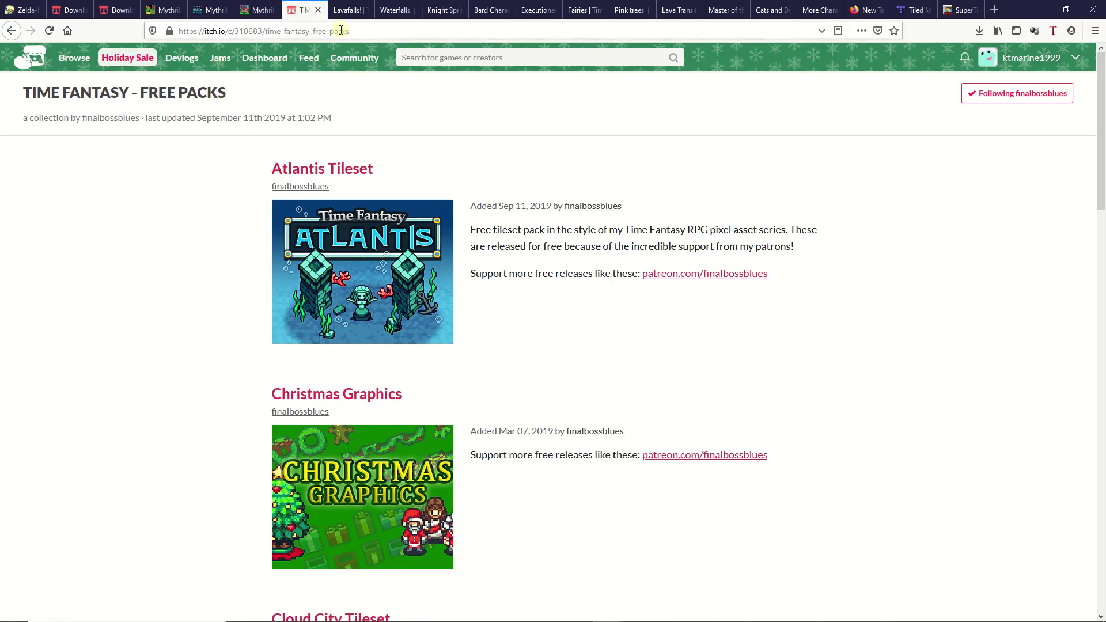
pyautogui.scroll(-2, 274, 146)
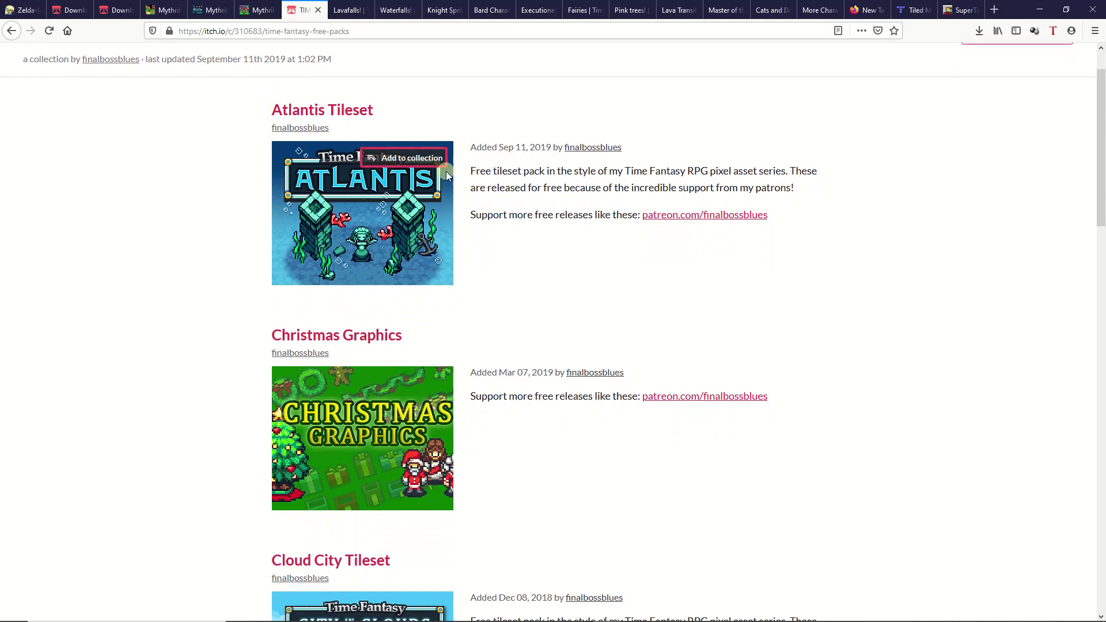
pyautogui.rightClick(344, 116)
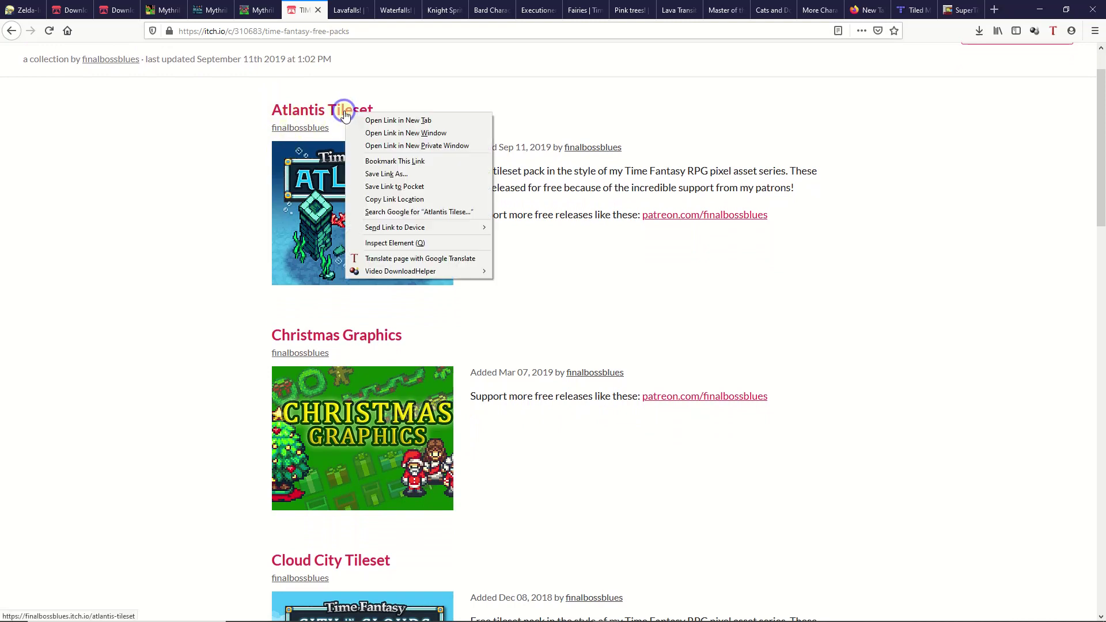
pyautogui.click(375, 120)
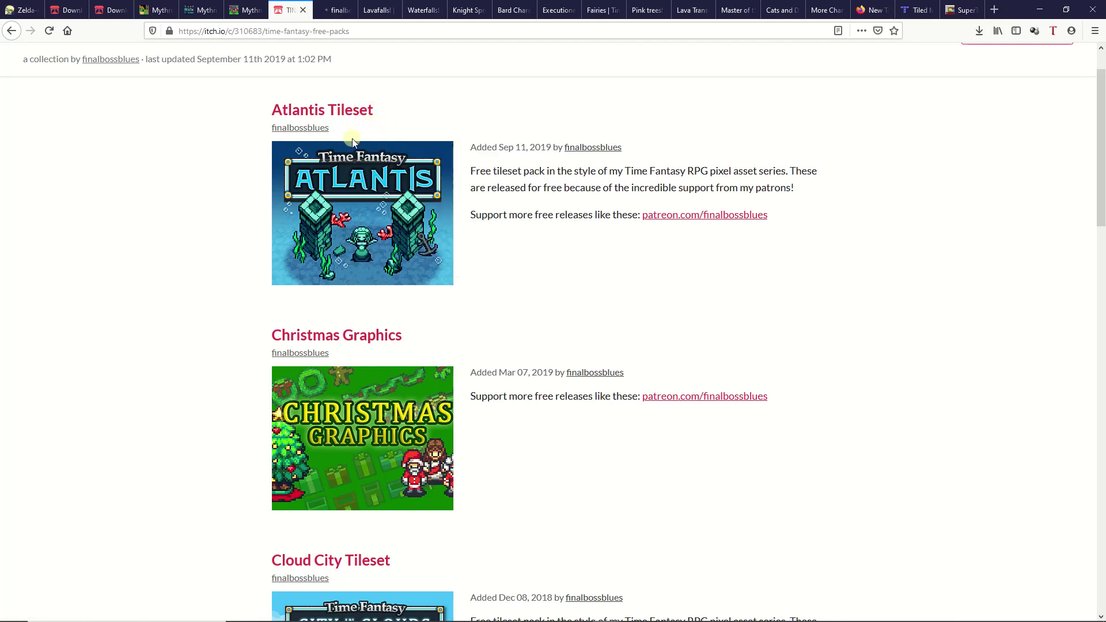
# - Look through the packs in the Time Fantasy - Free Packs collection, from Christmas Graphics to Ashlands Tileset
pyautogui.scroll(-1, 351, 139)
pyautogui.scroll(-2, 353, 141)
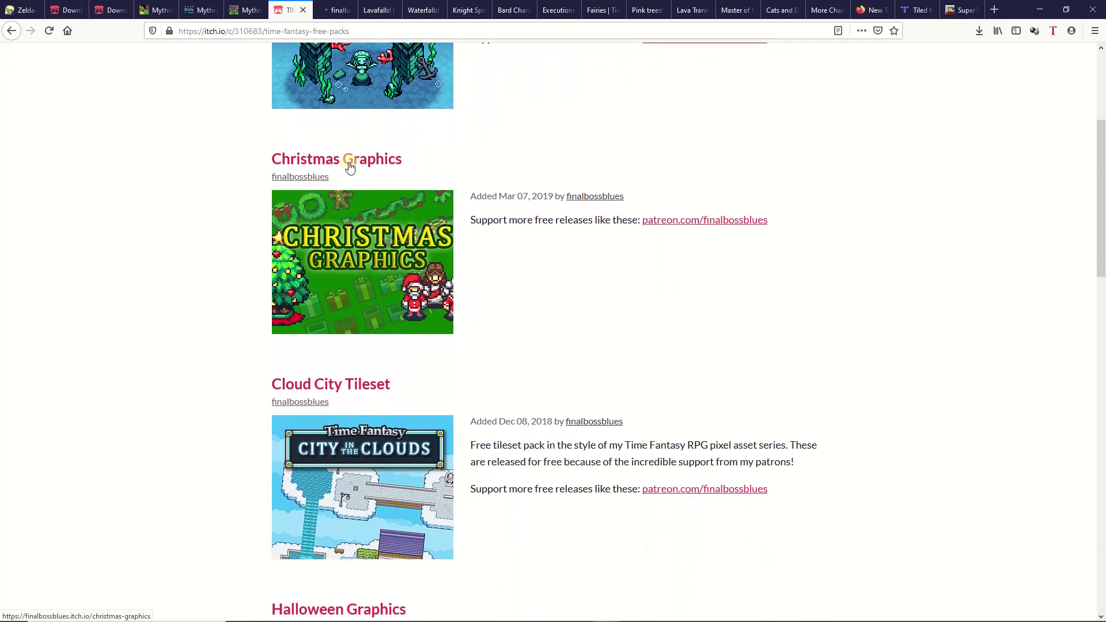
pyautogui.rightClick(350, 166)
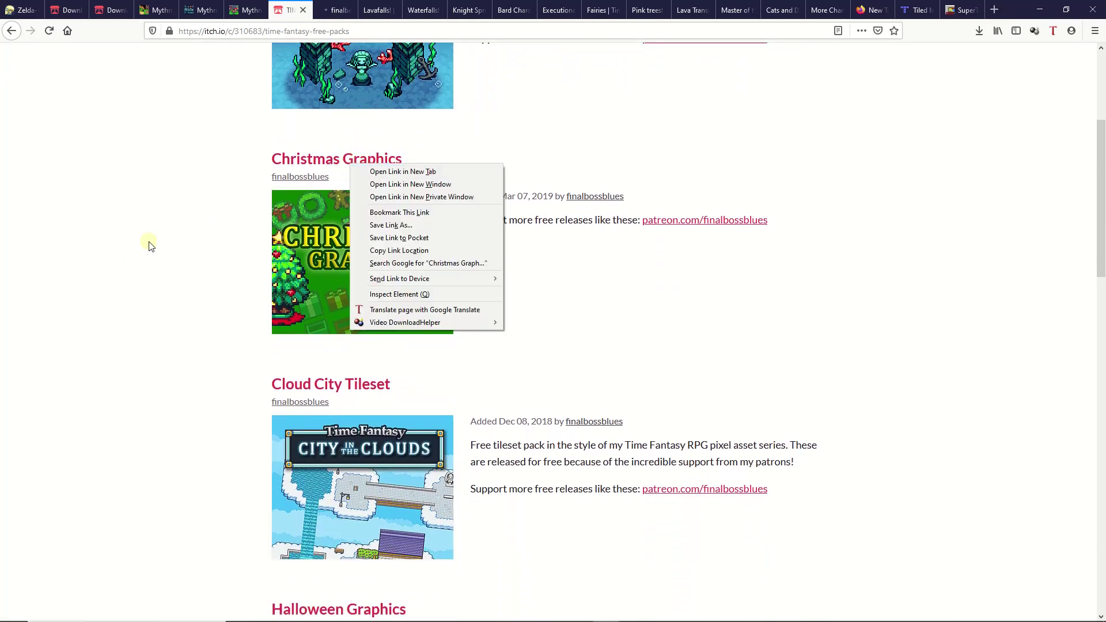
pyautogui.click(136, 162)
pyautogui.scroll(-3, 178, 205)
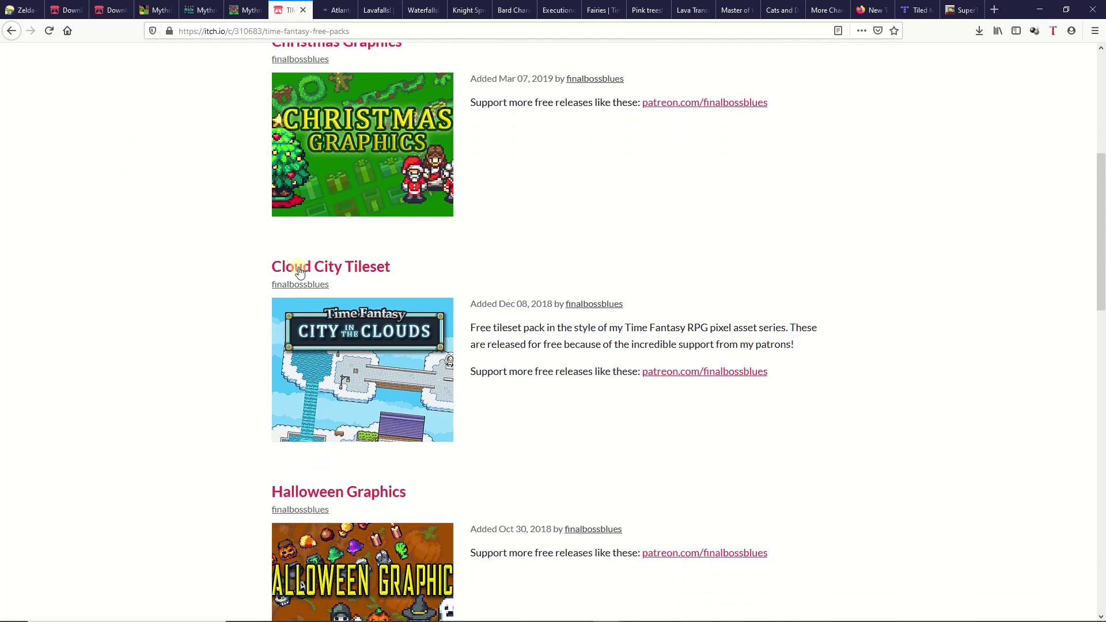
pyautogui.scroll(-3, 317, 231)
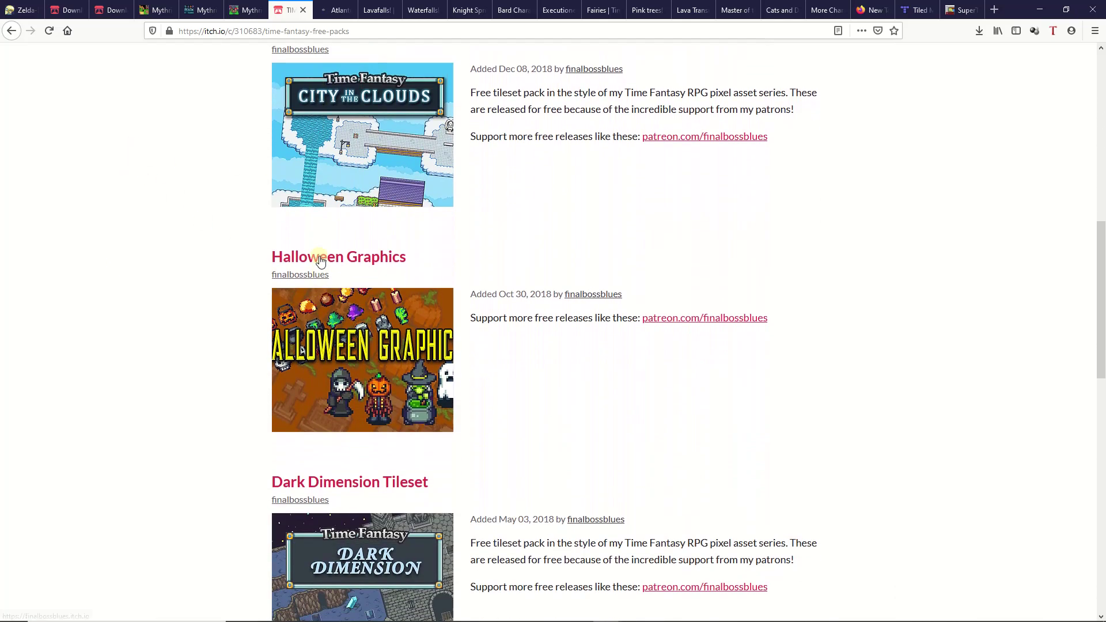
pyautogui.scroll(-2, 320, 317)
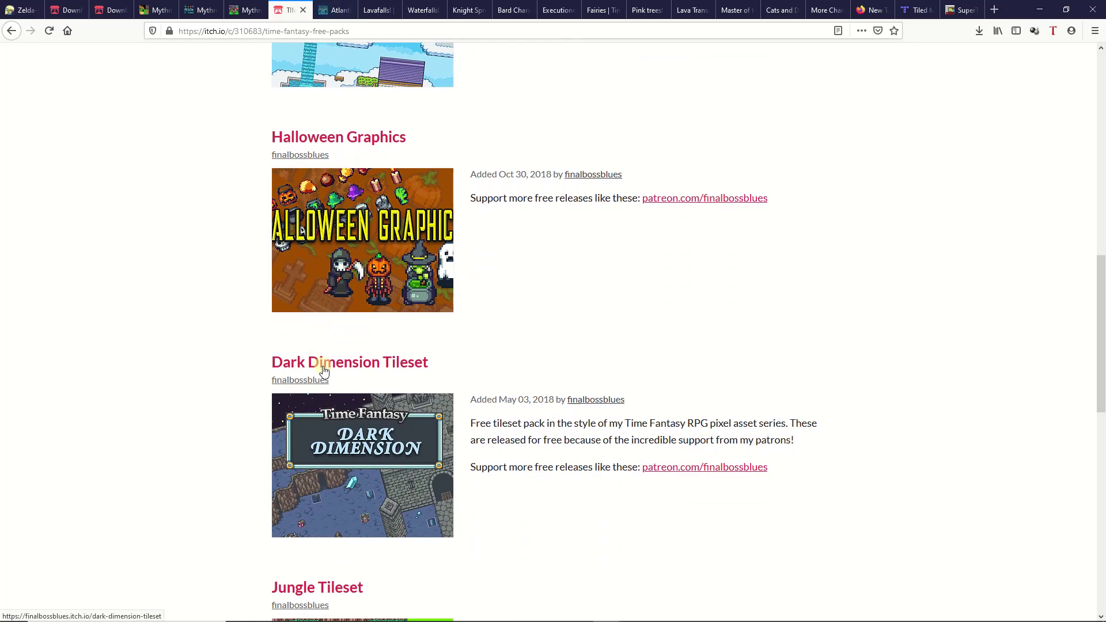
pyautogui.scroll(-2, 326, 366)
pyautogui.scroll(-2, 326, 366)
pyautogui.scroll(-5, 324, 346)
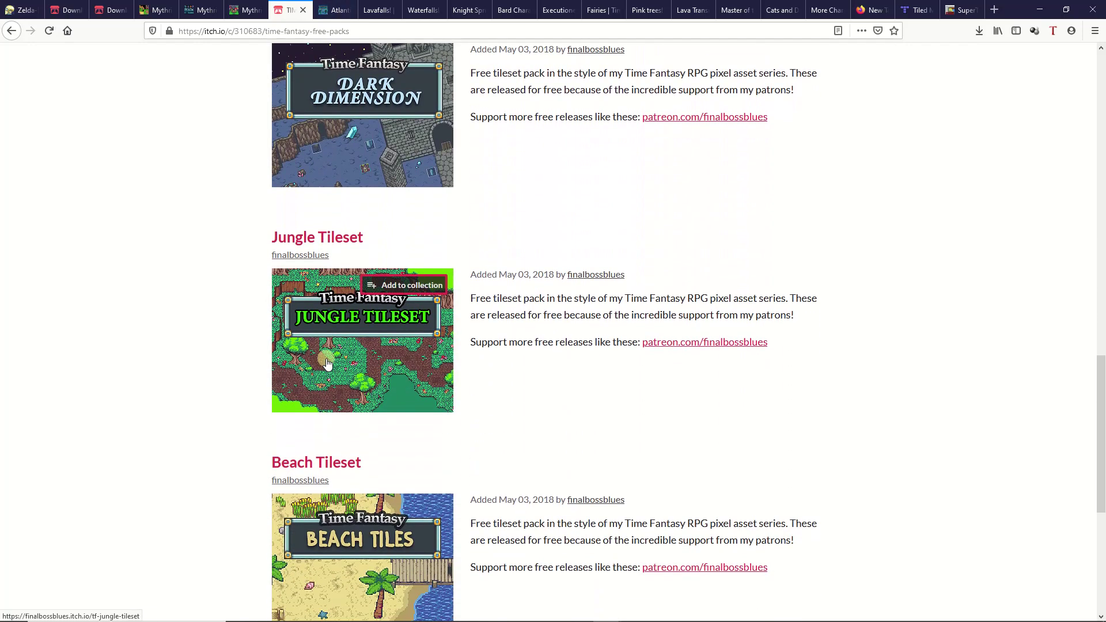
pyautogui.scroll(-3, 323, 340)
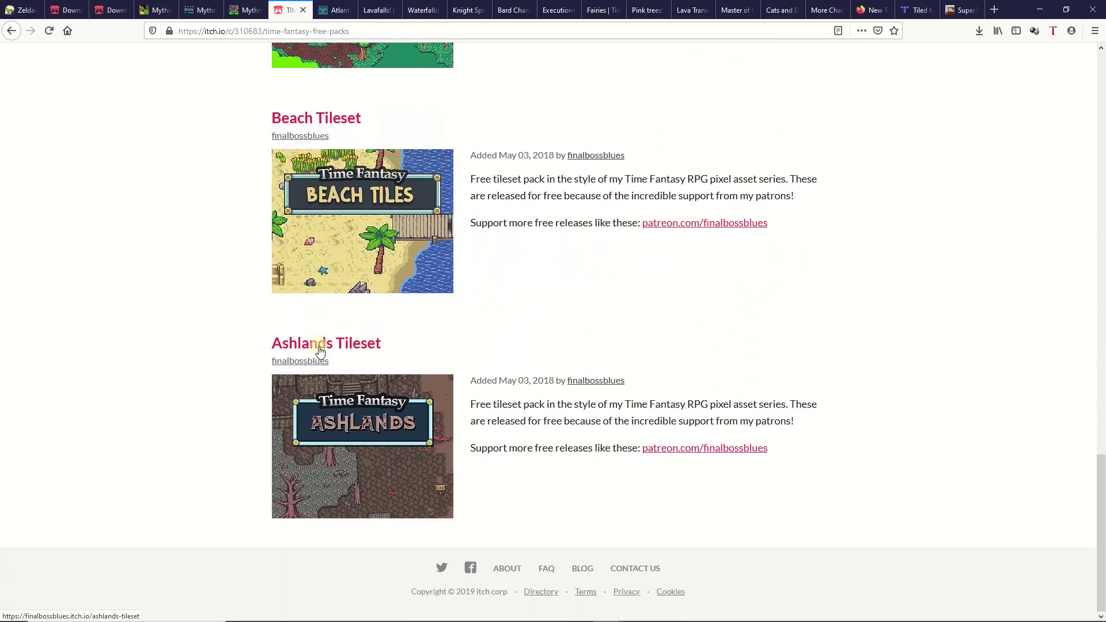
pyautogui.scroll(17, 328, 369)
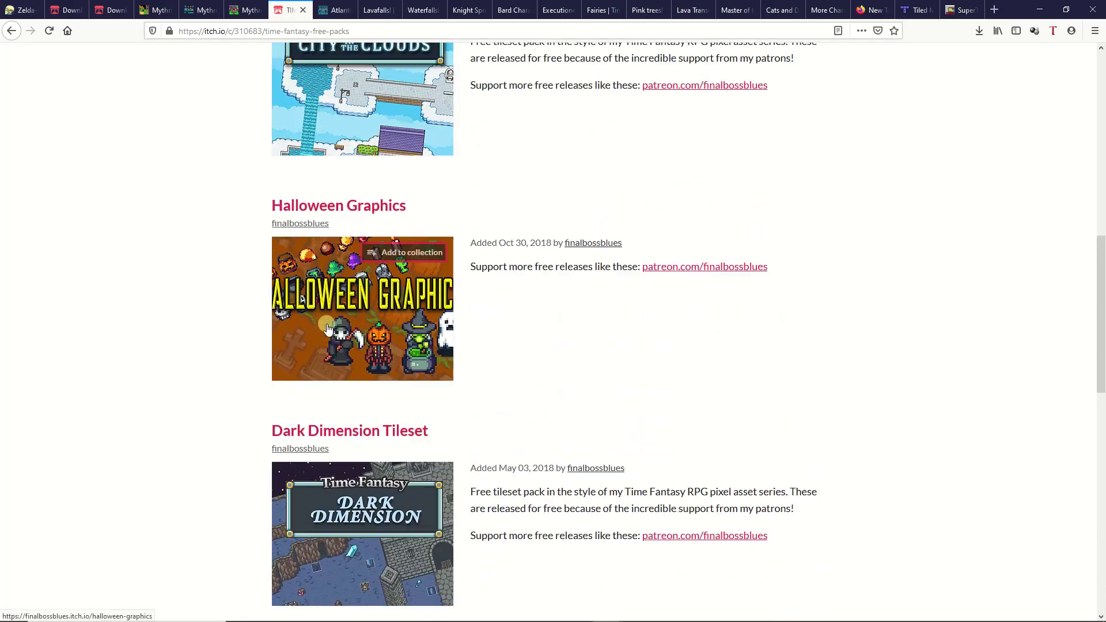
pyautogui.scroll(7, 327, 310)
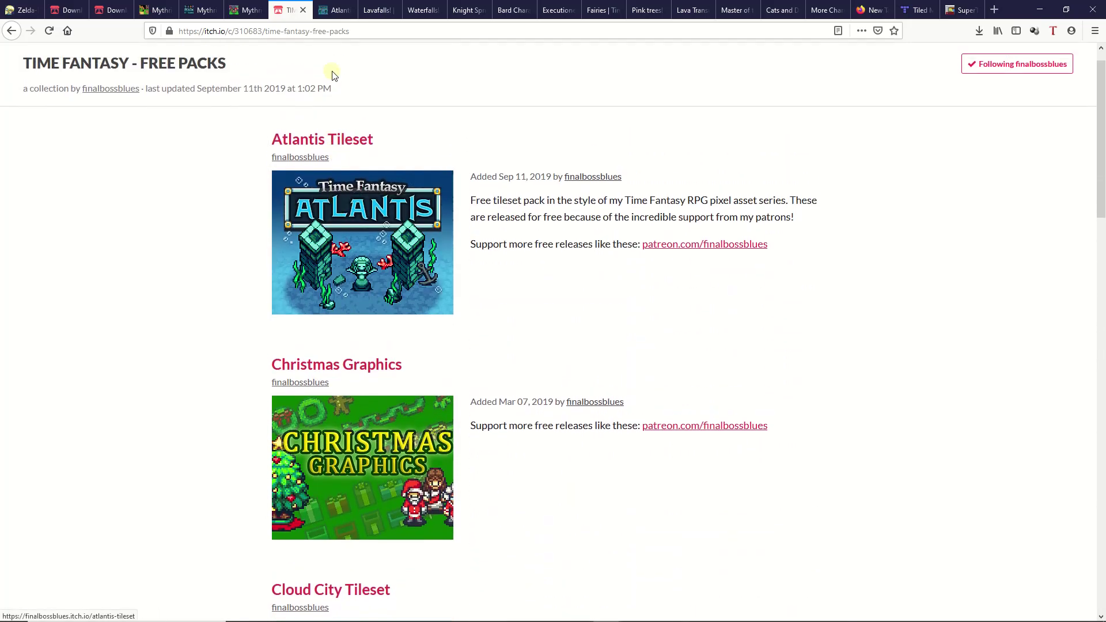
# - Switch to the Atlantis Tileset page, review its description, and proceed to its download page without making a payment
pyautogui.click(329, 6)
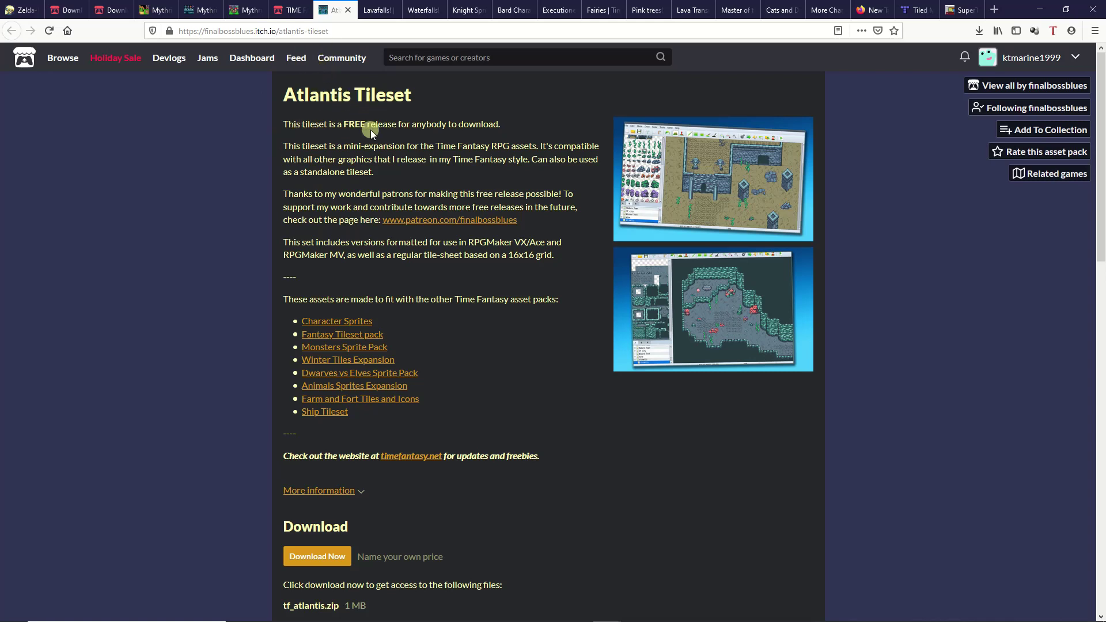
pyautogui.scroll(-4, 409, 173)
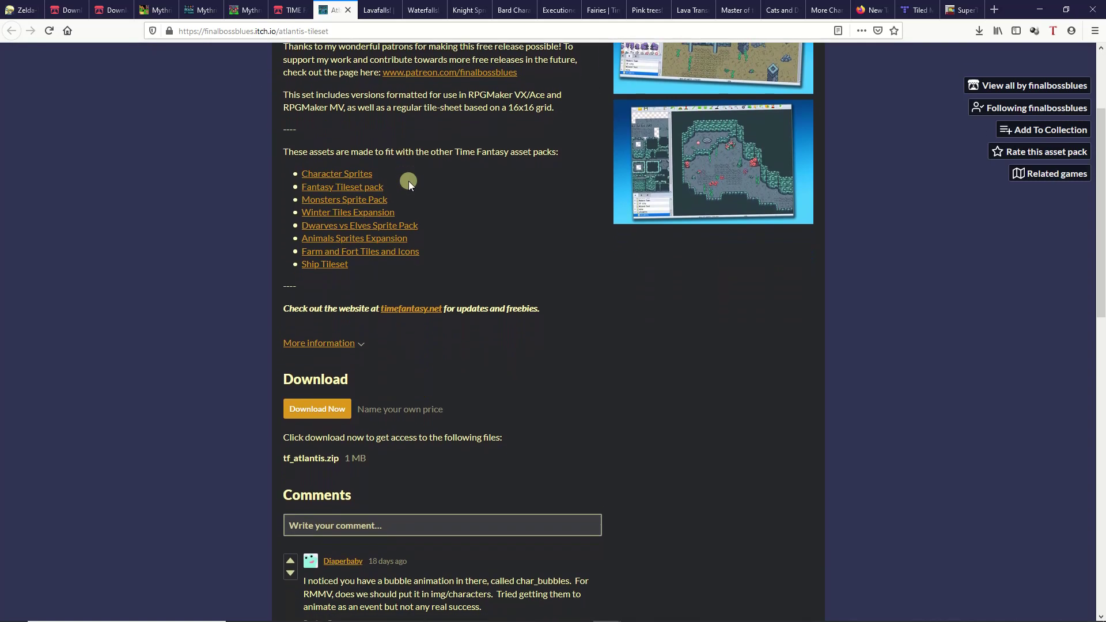
pyautogui.click(317, 326)
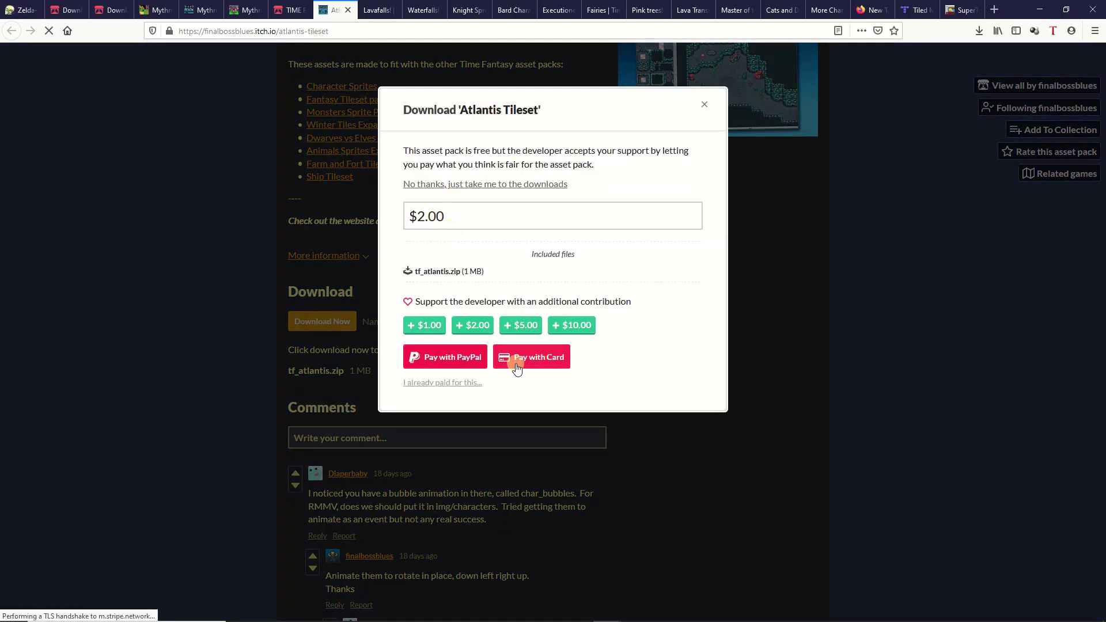
pyautogui.click(473, 184)
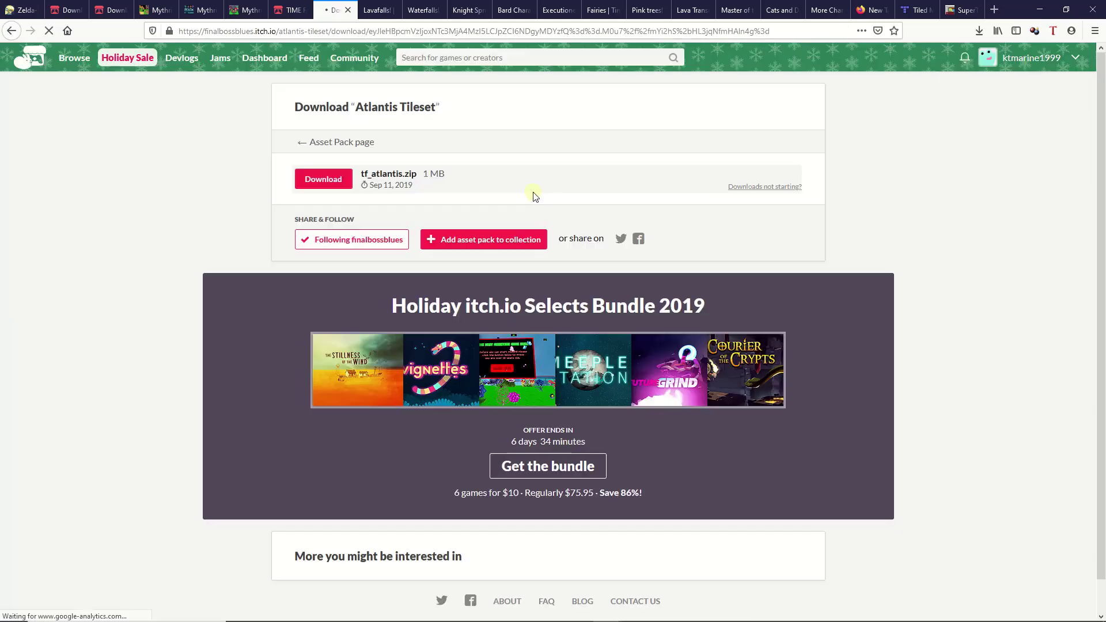
pyautogui.scroll(-3, 241, 252)
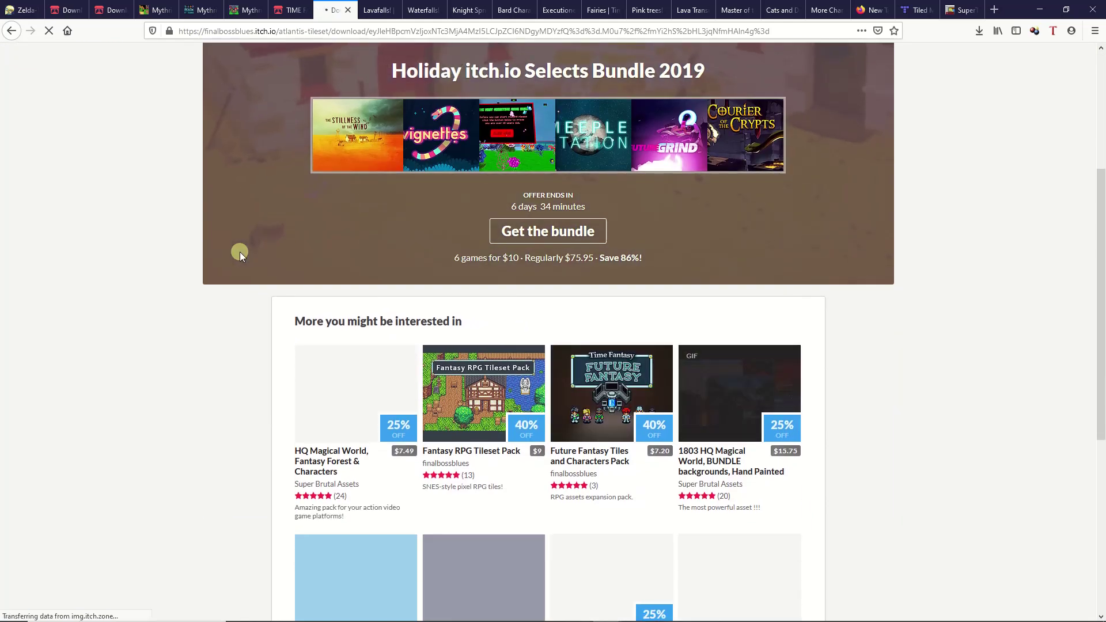
pyautogui.scroll(3, 239, 252)
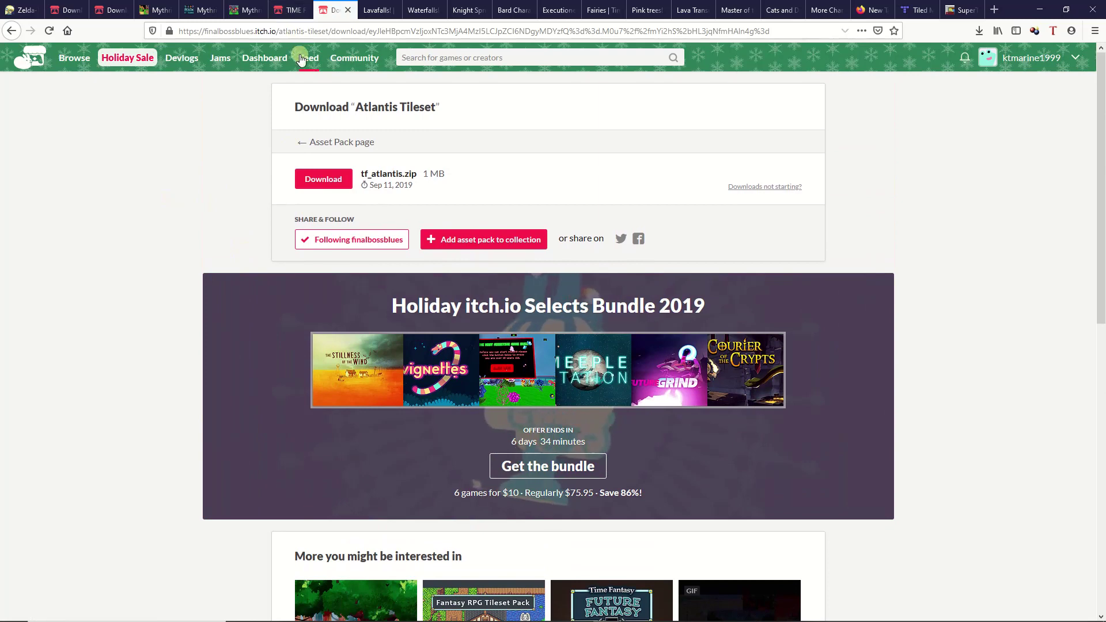
# - Start downloading tf_atlantis.zip as a saved file and browse to the C:\Assets\Free\ItchIO folder as its location
pyautogui.click(323, 178)
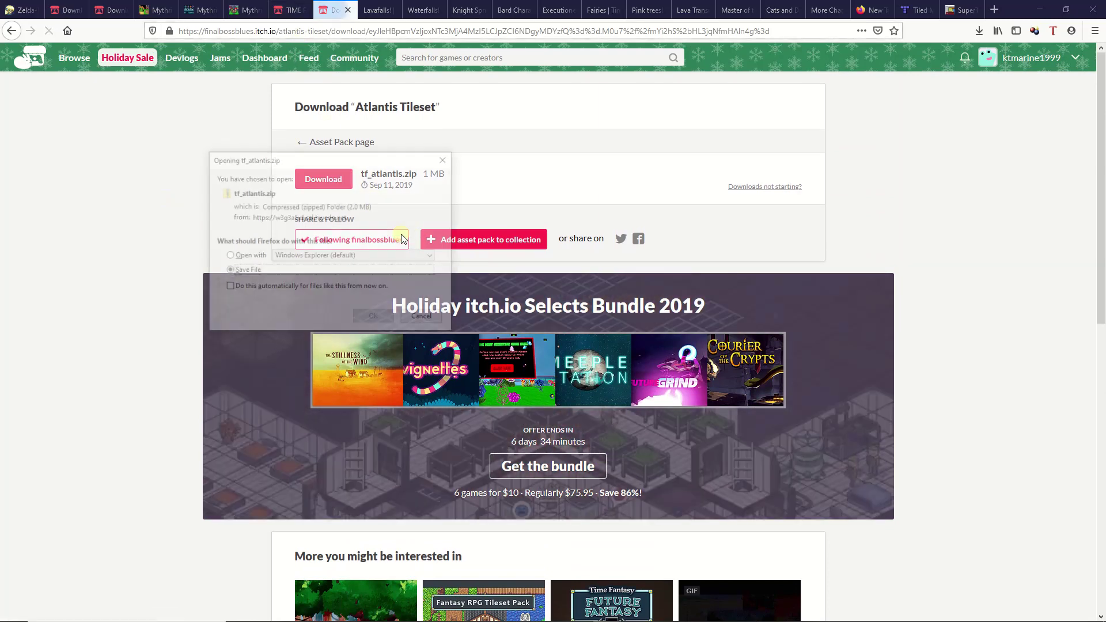
pyautogui.click(387, 316)
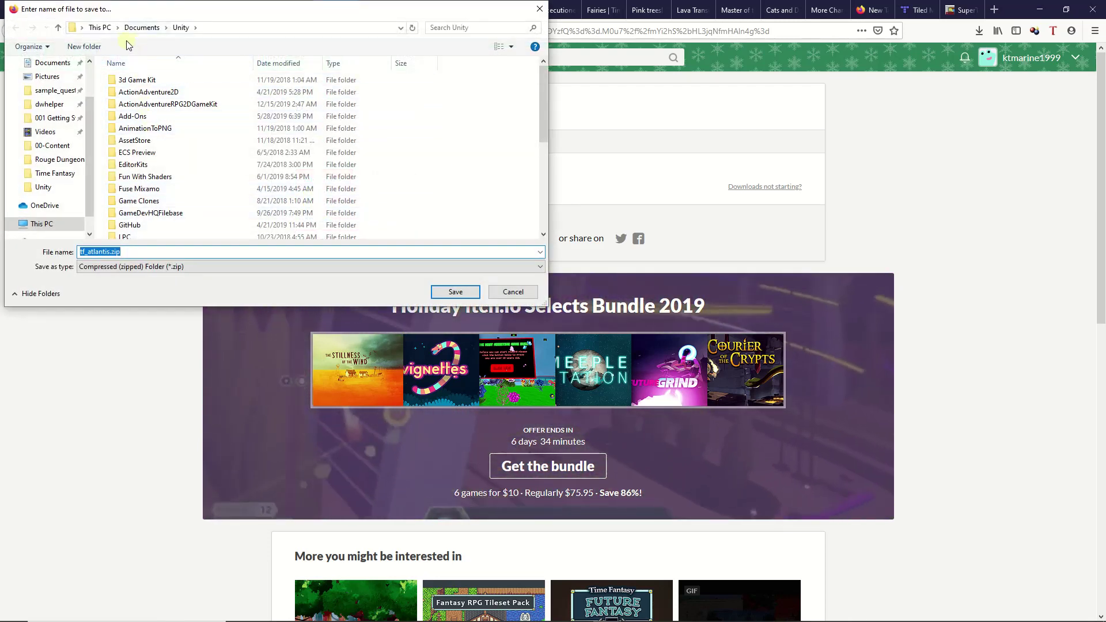
pyautogui.click(99, 27)
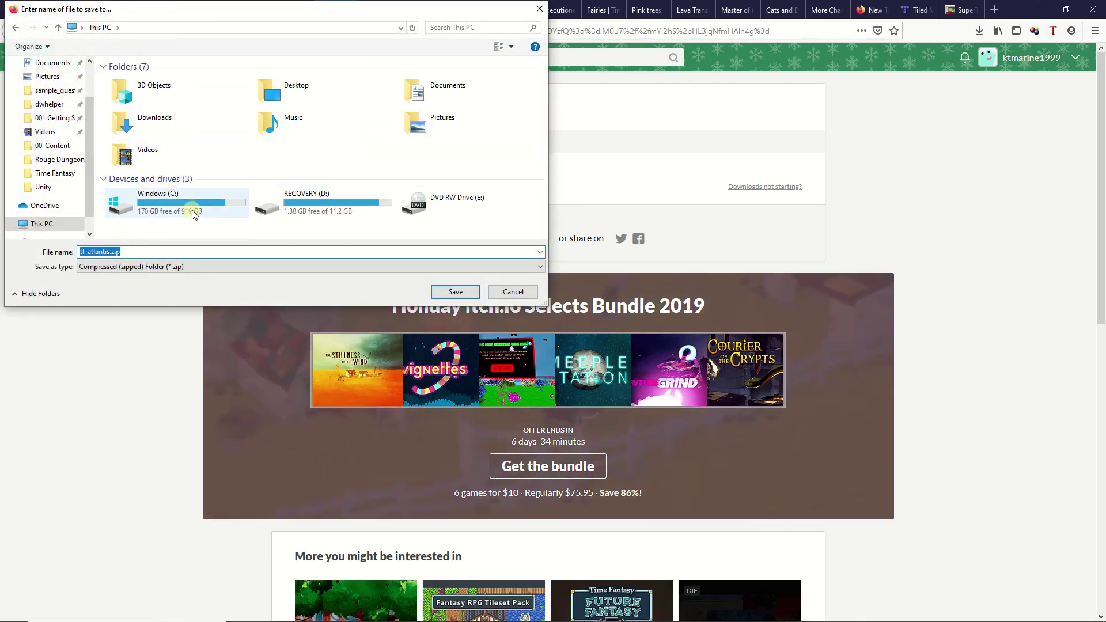
pyautogui.doubleClick(185, 201)
pyautogui.doubleClick(128, 80)
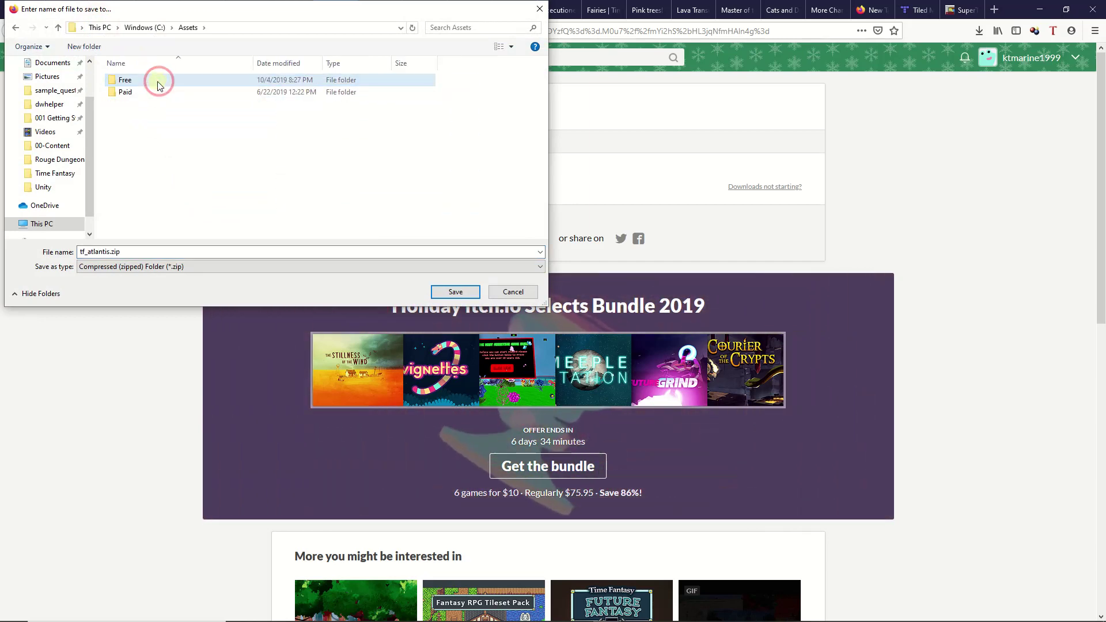
pyautogui.doubleClick(140, 81)
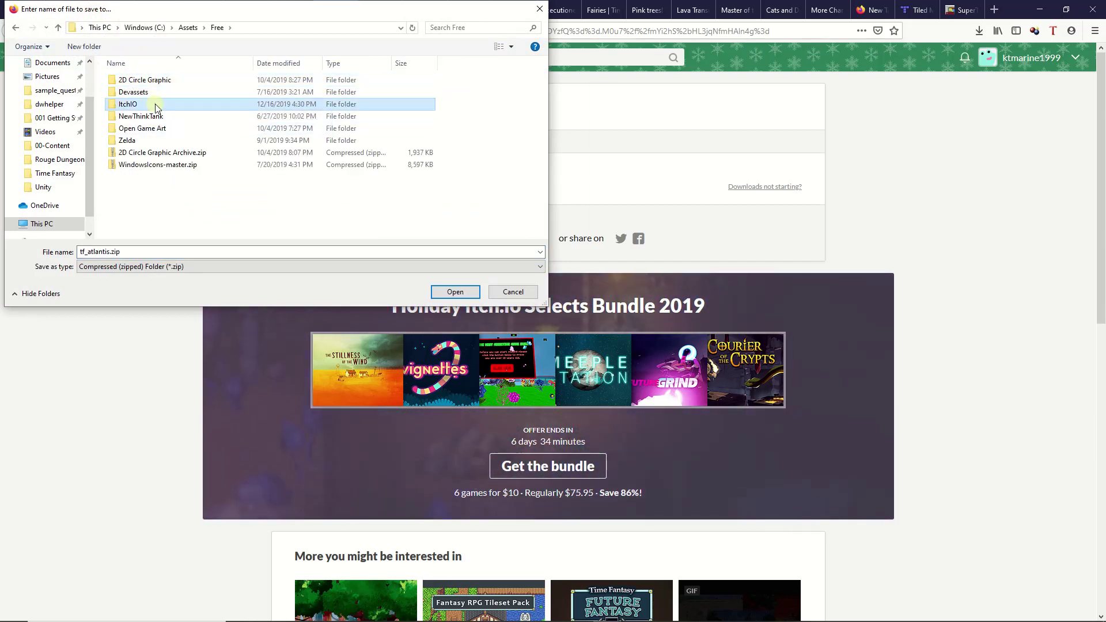
pyautogui.doubleClick(135, 104)
# - View the existing packs in the Time Fantasy folder inside FinalBossBlues and cancel saving tf_atlantis.zip
pyautogui.scroll(-1, 189, 150)
pyautogui.scroll(-1, 189, 150)
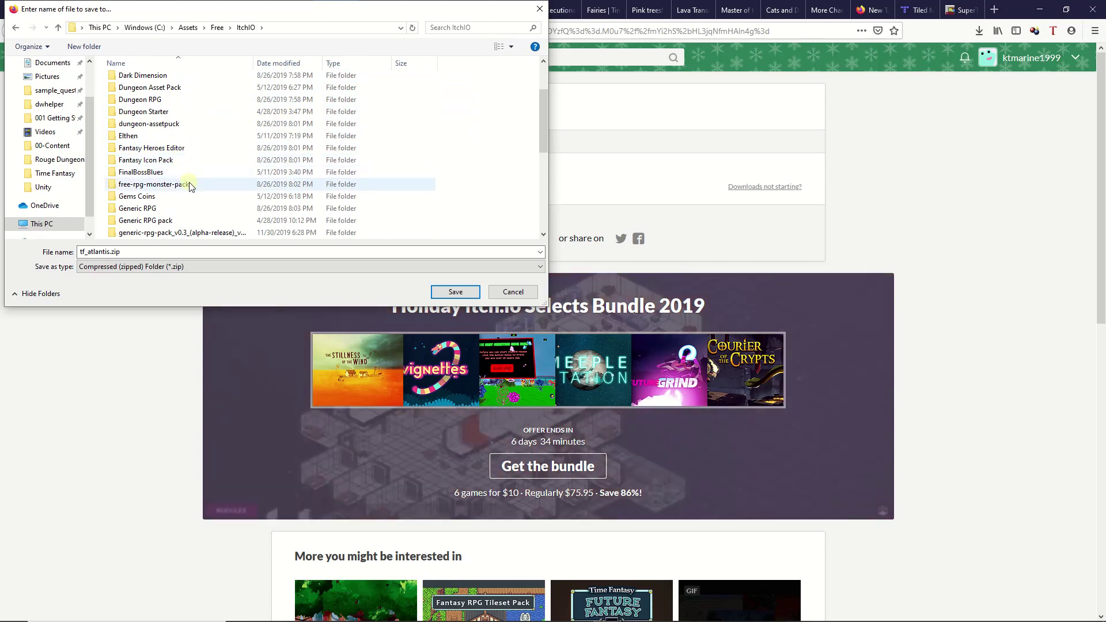
pyautogui.scroll(-1, 184, 171)
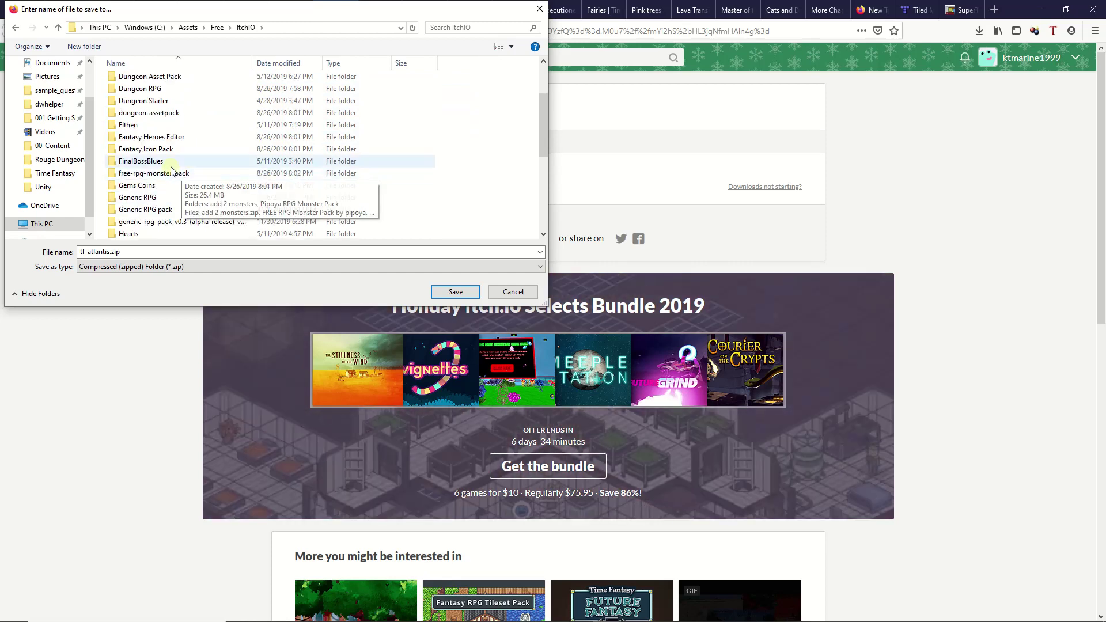
pyautogui.doubleClick(167, 159)
pyautogui.doubleClick(138, 80)
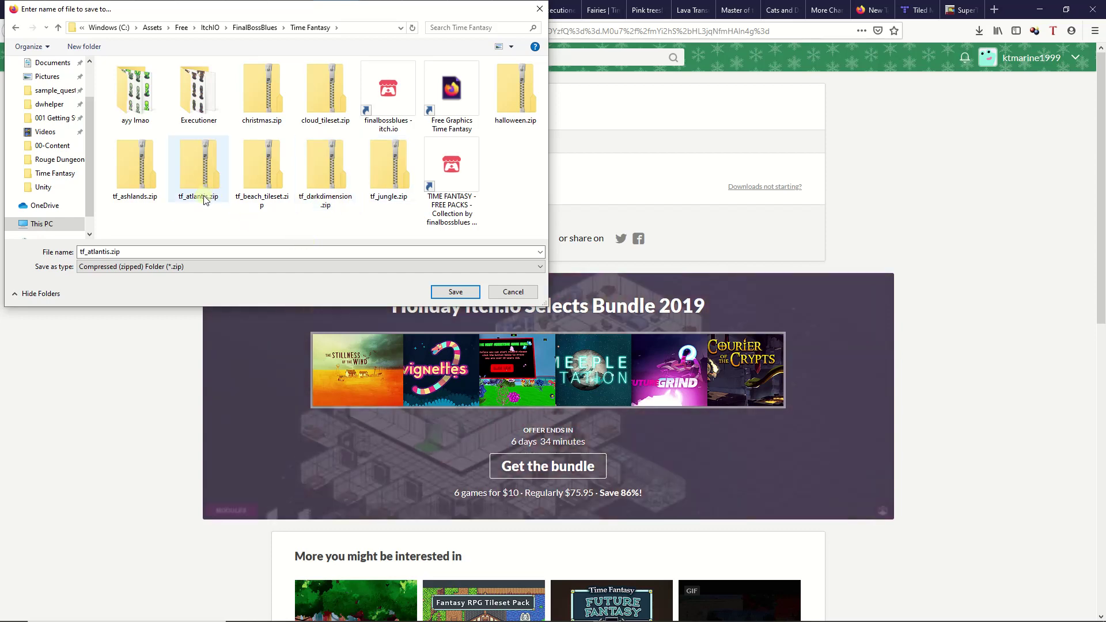
pyautogui.click(512, 292)
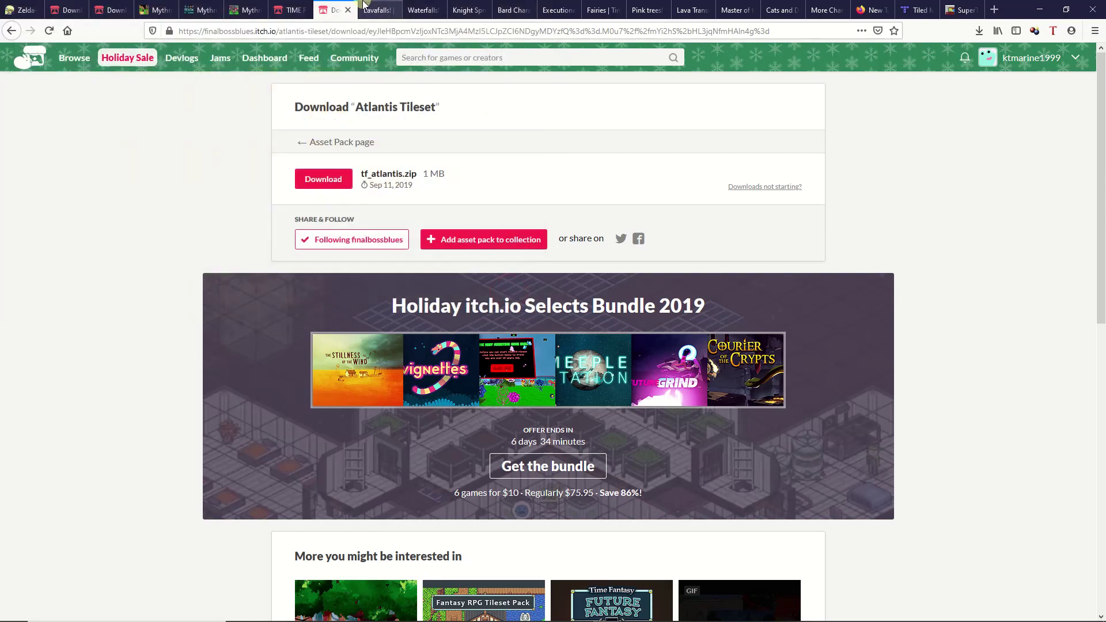
# - Close the Atlantis Tileset download page and look through the Time Fantasy - Free Packs collection again
pyautogui.click(347, 10)
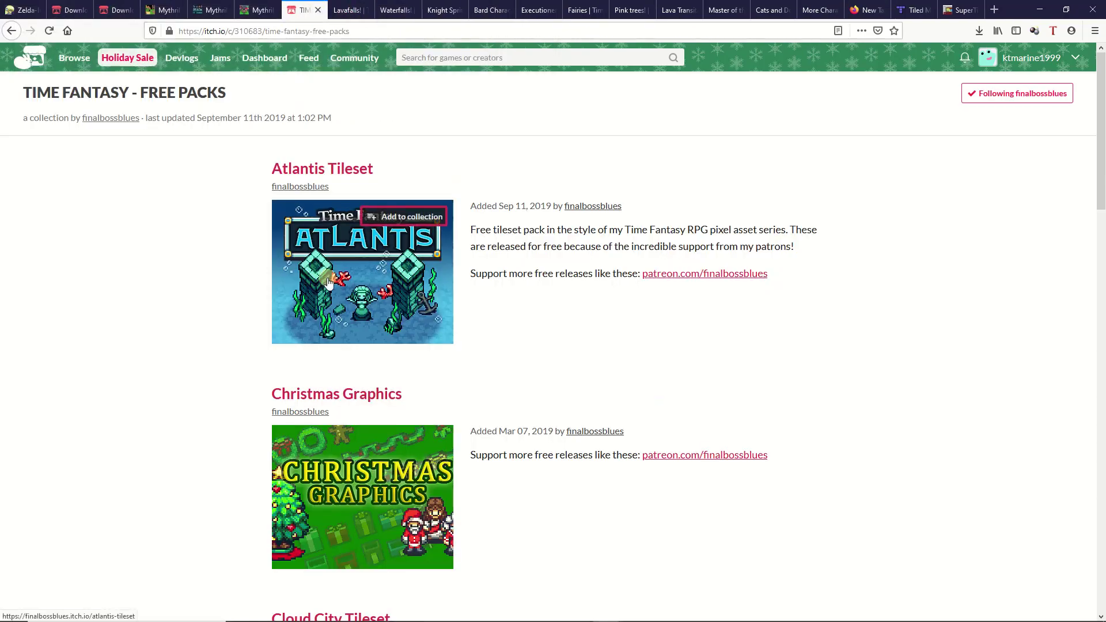
pyautogui.scroll(-5, 346, 283)
pyautogui.scroll(-10, 346, 284)
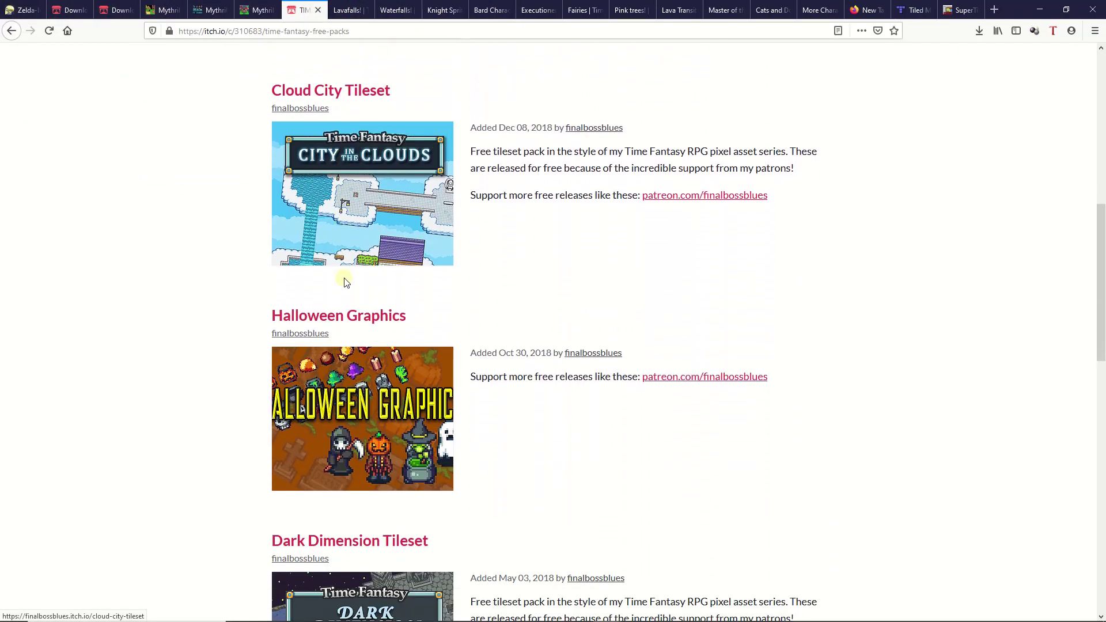
pyautogui.scroll(-7, 346, 287)
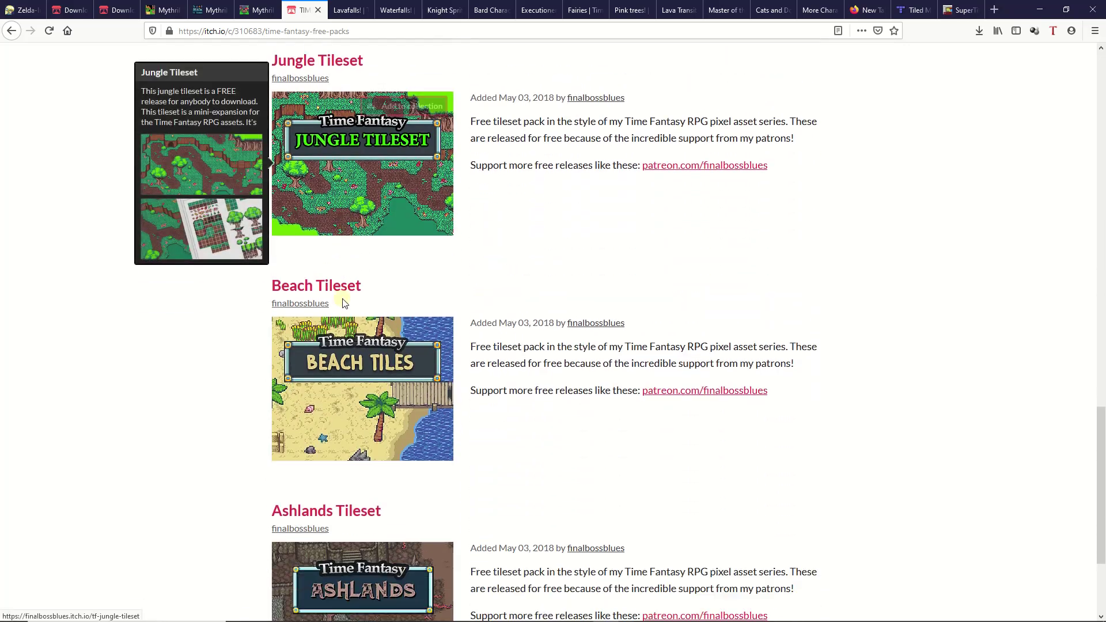
pyautogui.scroll(20, 363, 377)
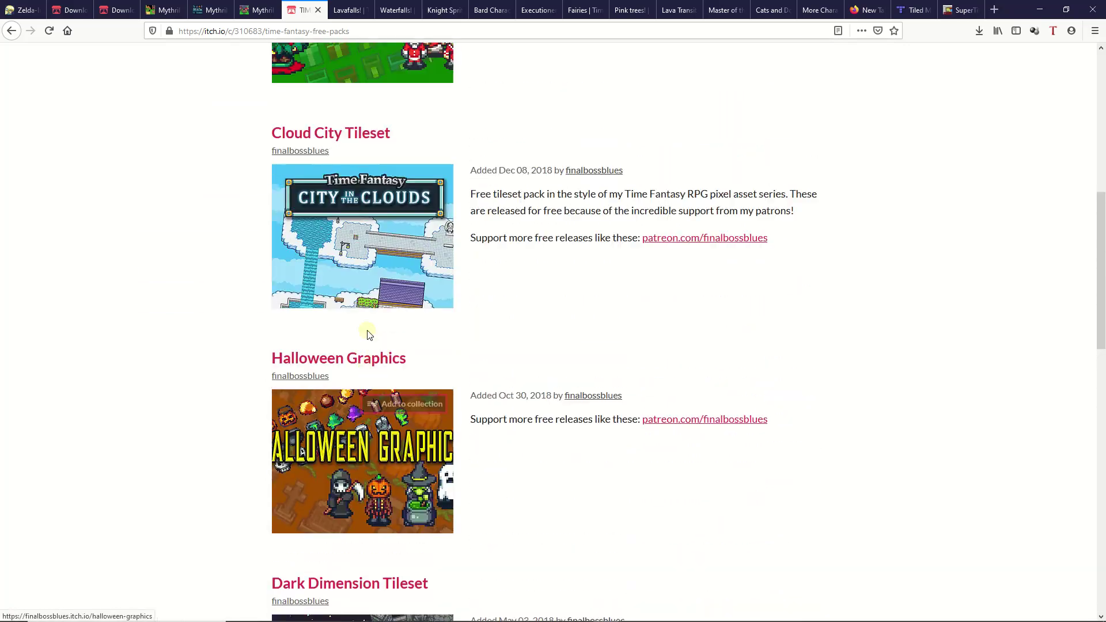
pyautogui.scroll(2, 374, 241)
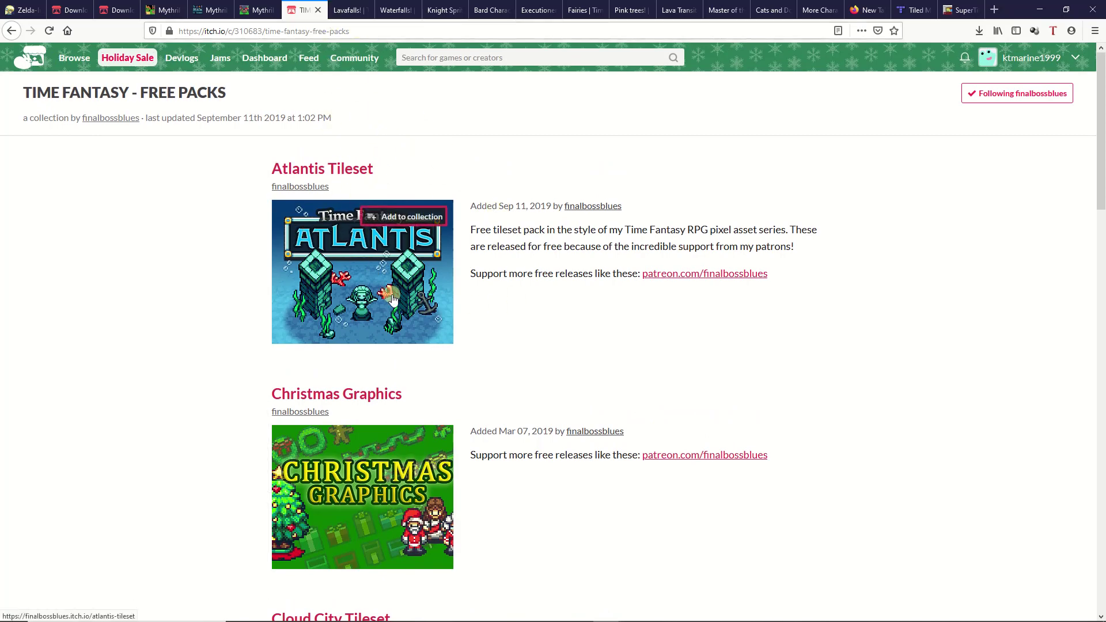
pyautogui.moveTo(356, 276)
pyautogui.scroll(-16, 354, 276)
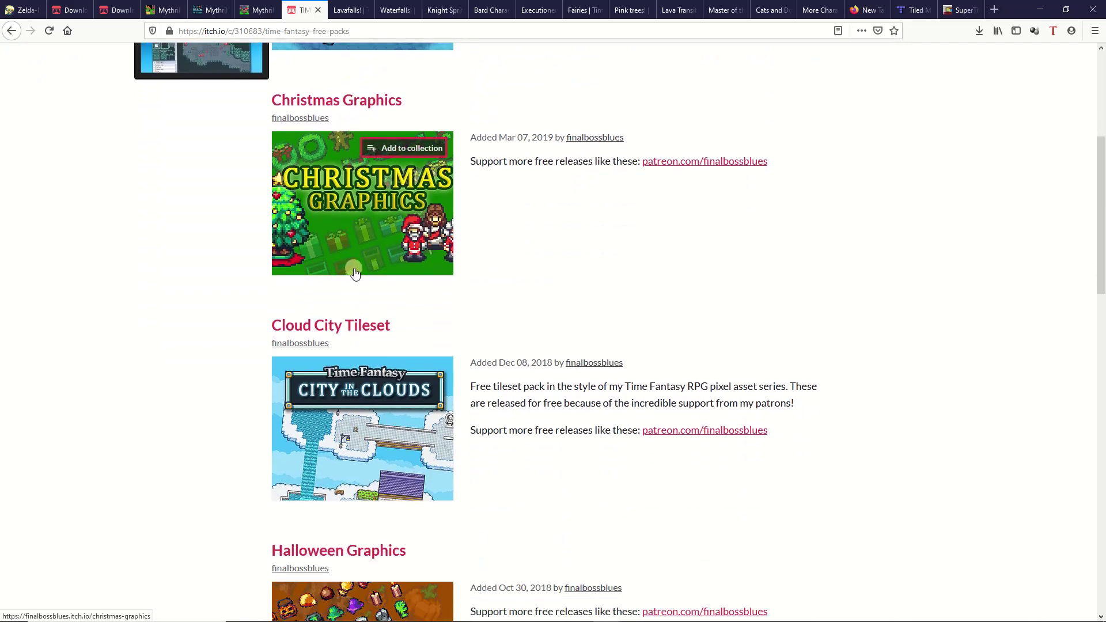
pyautogui.scroll(-3, 359, 282)
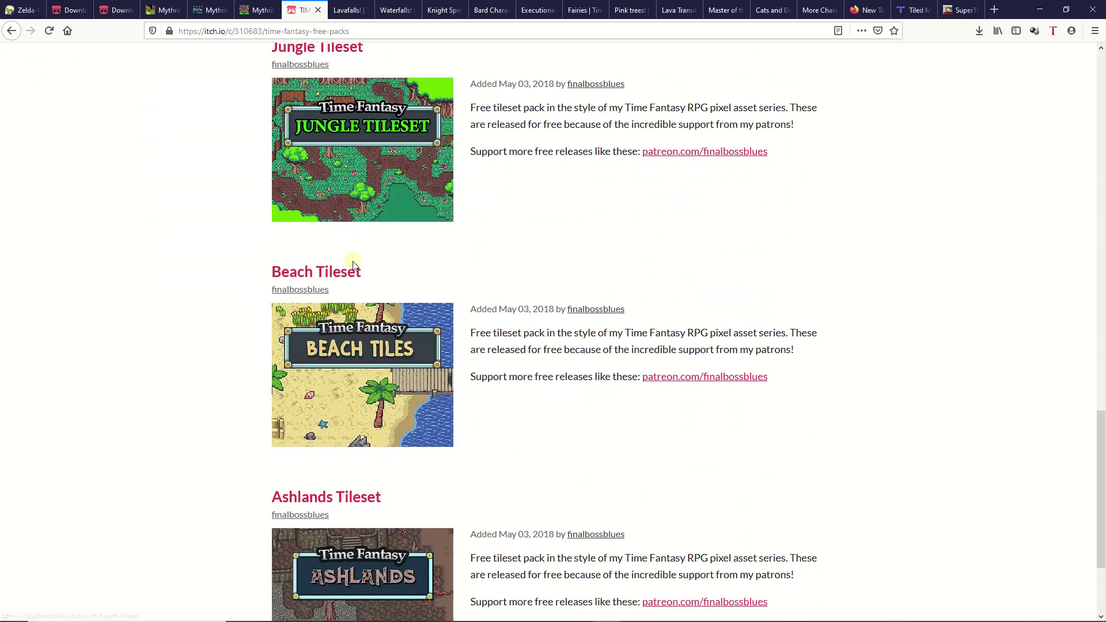
pyautogui.scroll(7, 339, 262)
pyautogui.scroll(10, 337, 259)
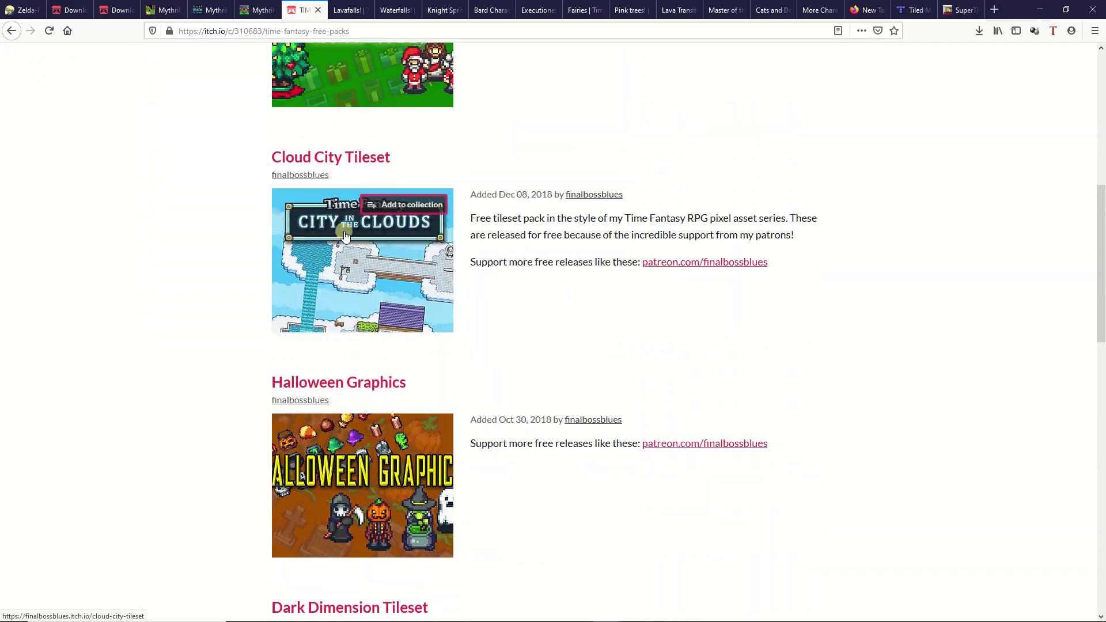
# - Switch to the Lavafalls! freebie page and review its header, preview image and tilesheet download links
pyautogui.click(349, 9)
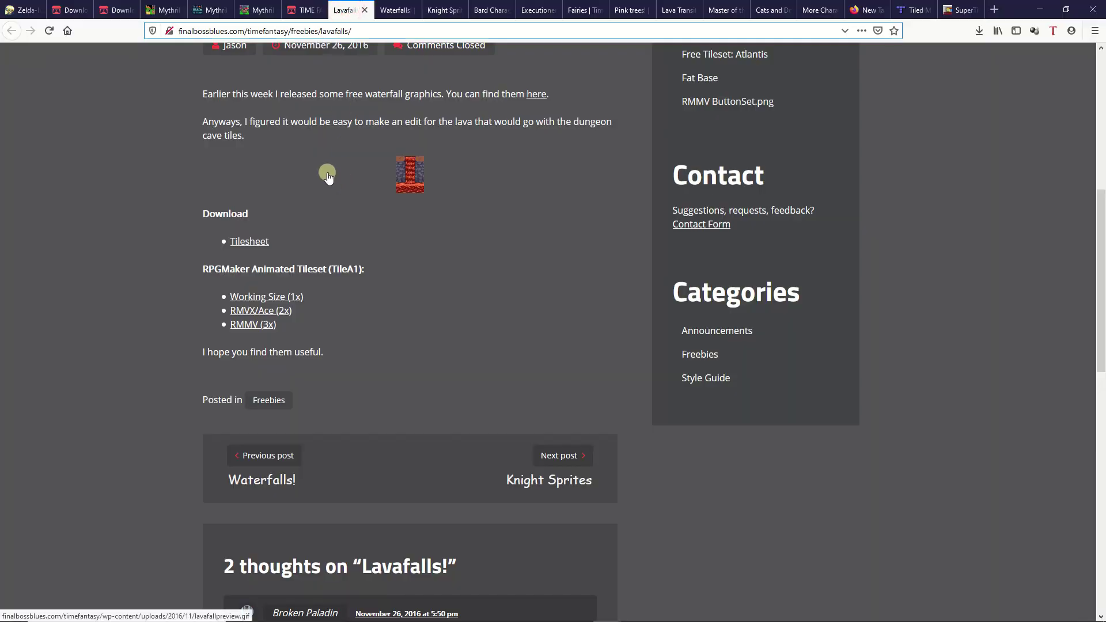
pyautogui.scroll(5, 351, 183)
pyautogui.scroll(2, 354, 177)
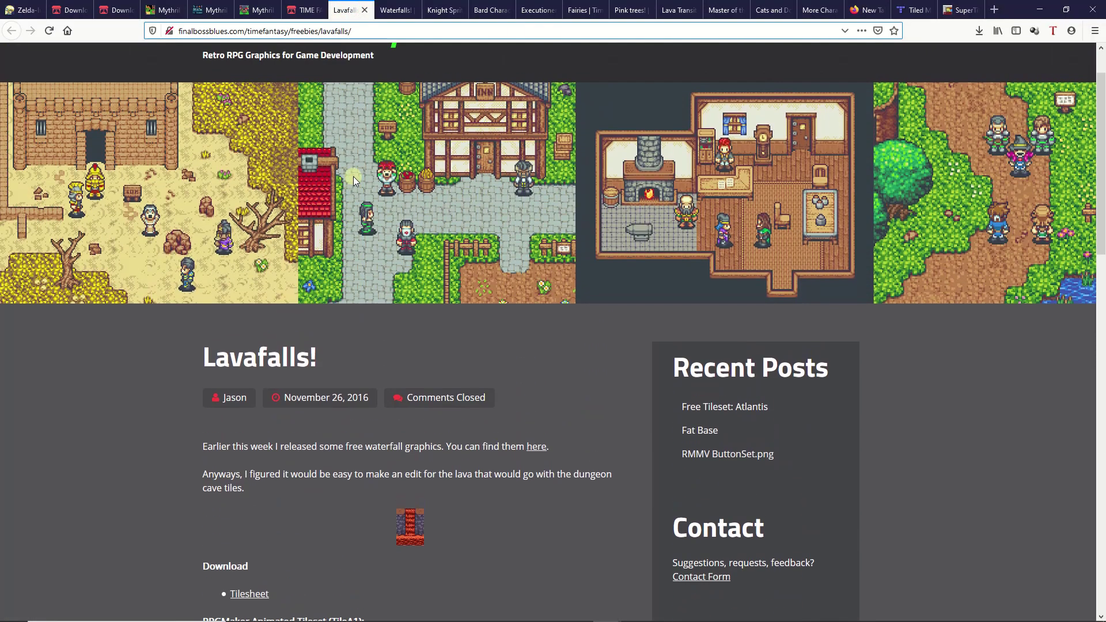
pyautogui.scroll(-7, 353, 178)
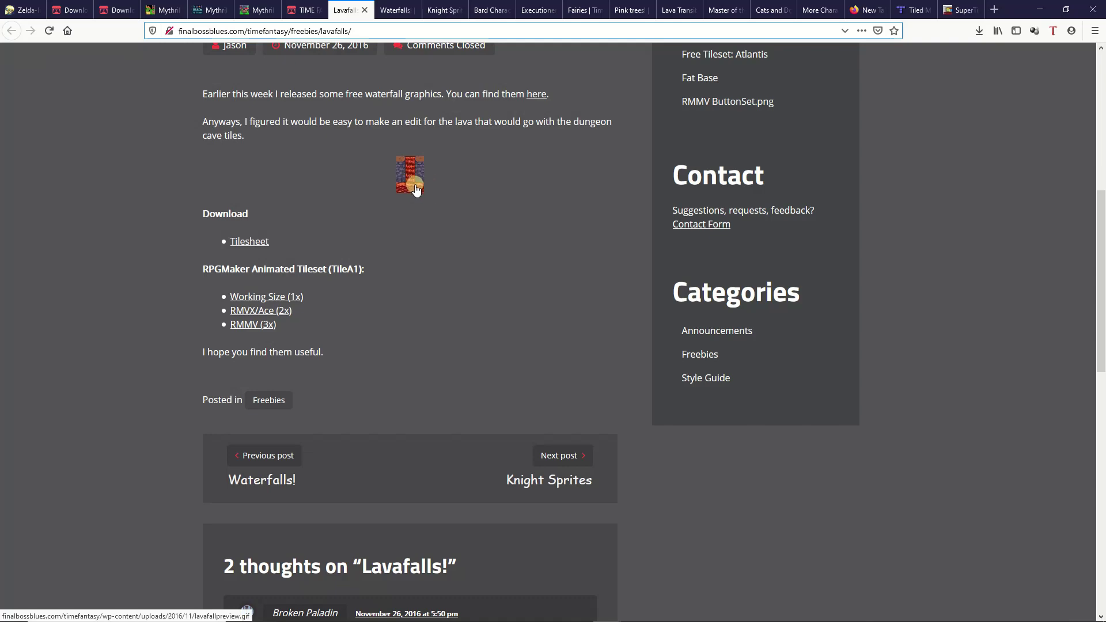
# - Open the Lavafalls! tilesheet image, view the Time Fantasy folder as its save location, then cancel saving and close the image
pyautogui.scroll(3, 403, 135)
pyautogui.scroll(-3, 395, 67)
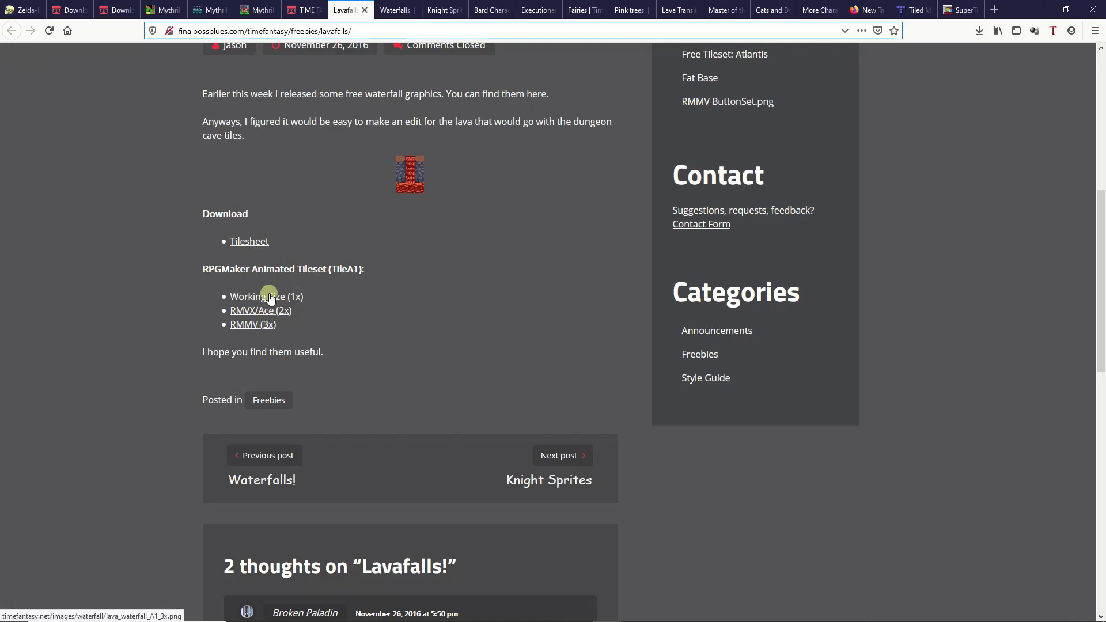
pyautogui.click(248, 242)
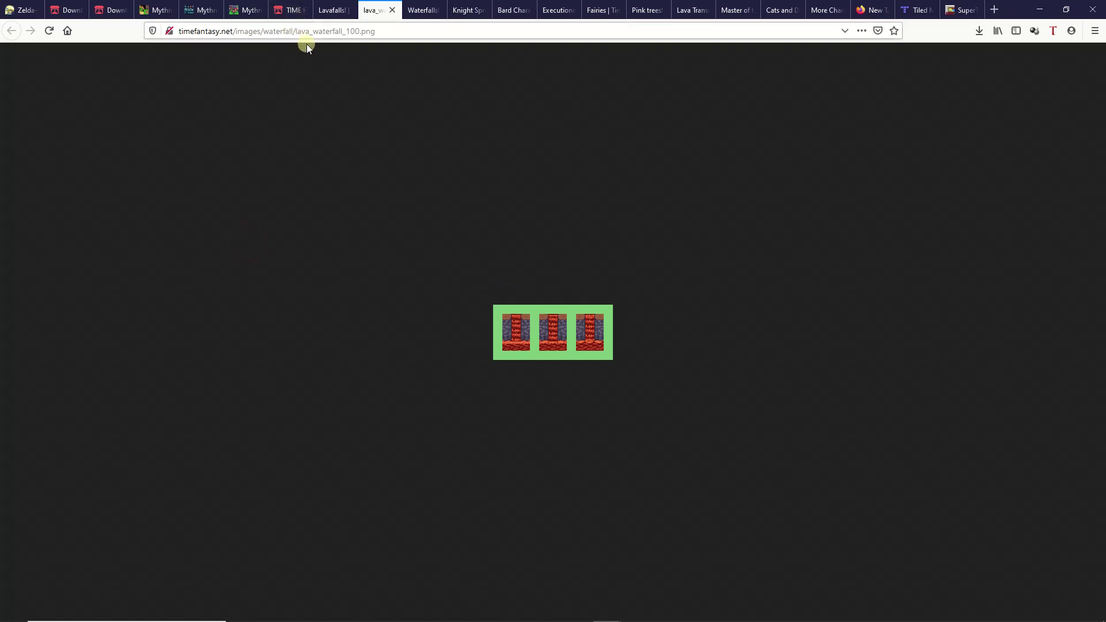
pyautogui.rightClick(561, 336)
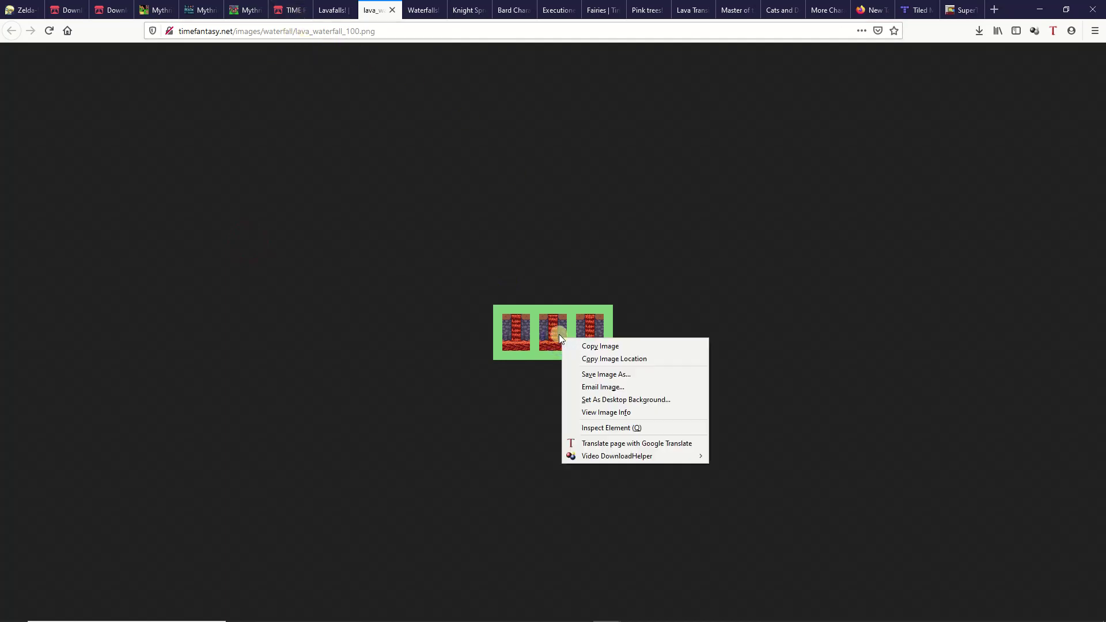
pyautogui.click(597, 376)
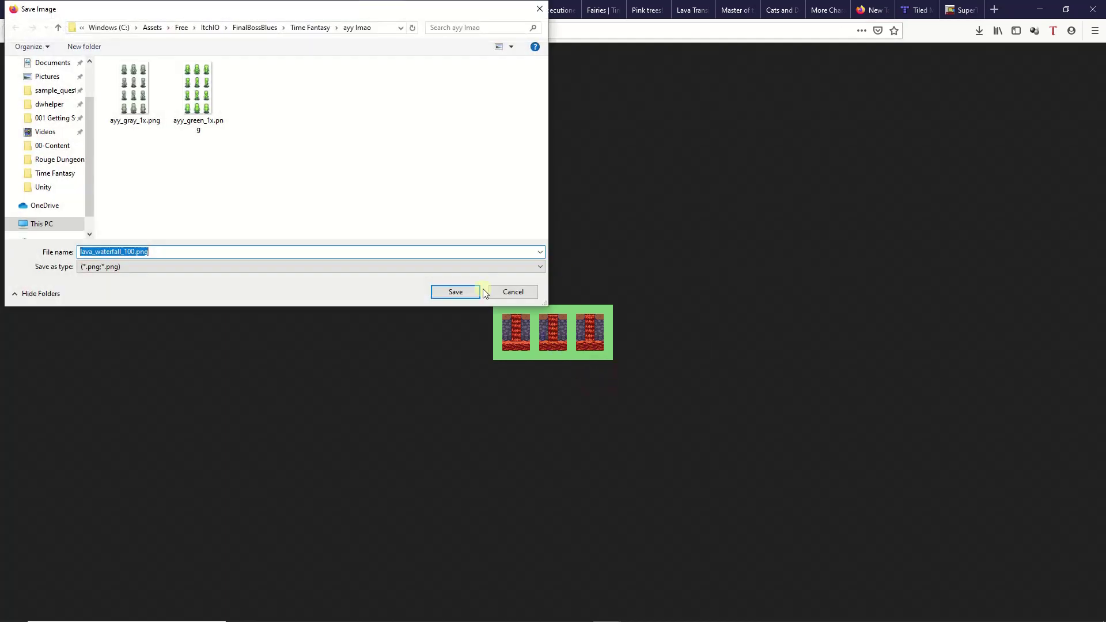
pyautogui.click(309, 29)
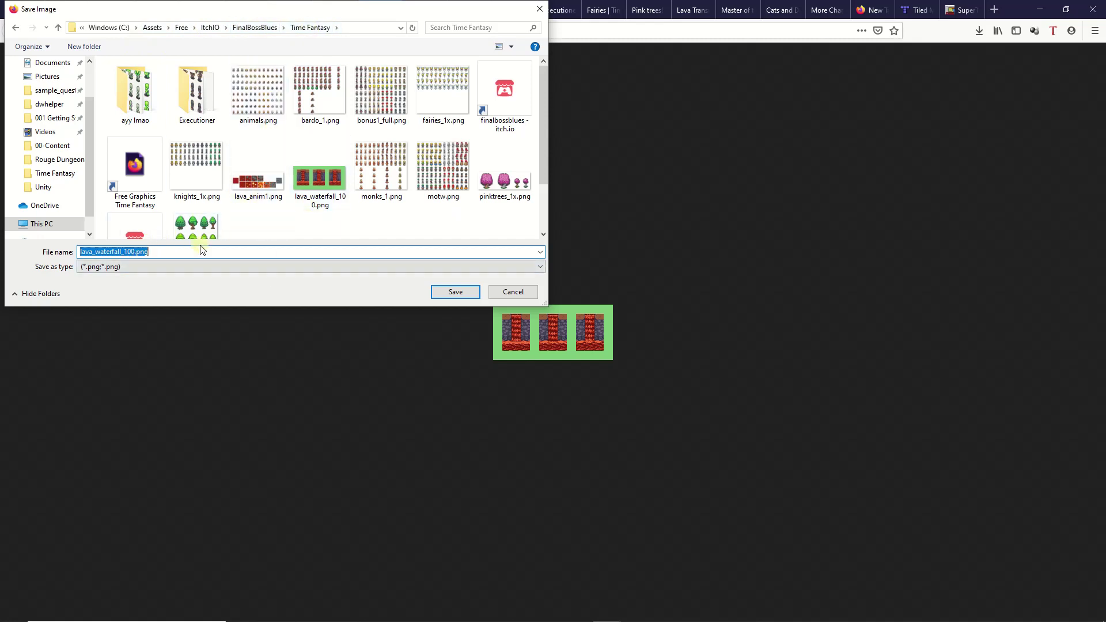
pyautogui.click(506, 292)
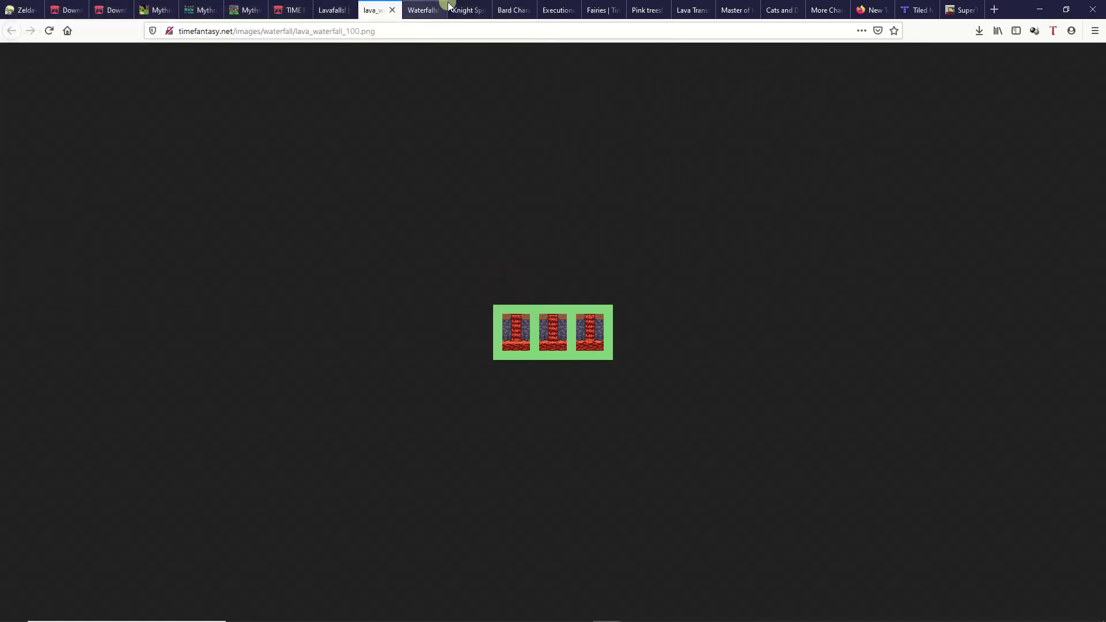
pyautogui.click(392, 11)
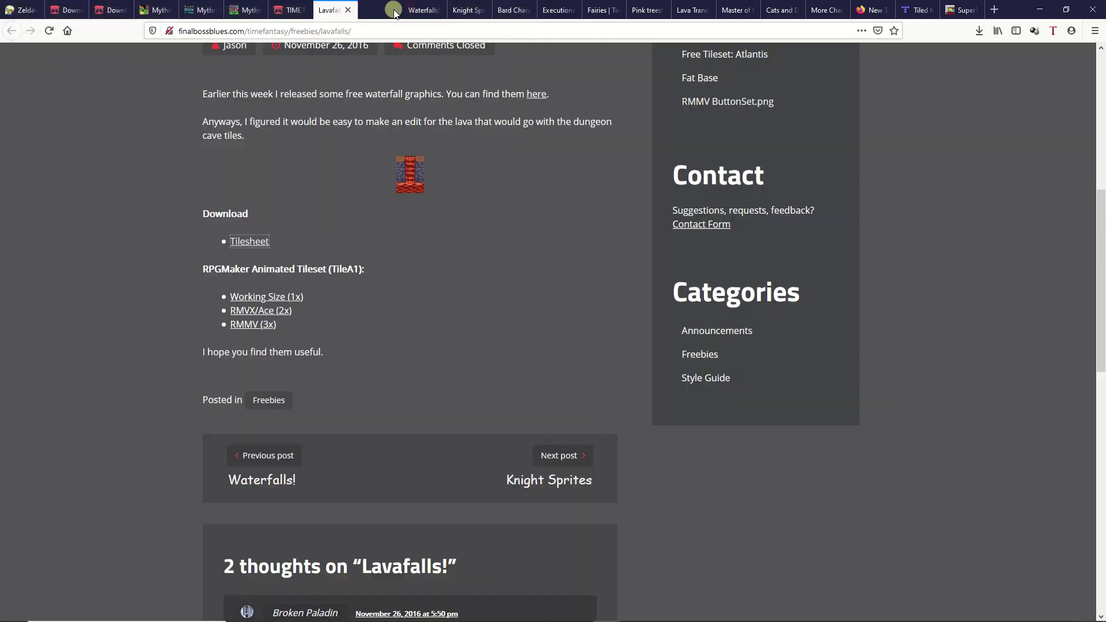
# - Close the Lavafalls! page and review the Waterfalls! freebie page's animated tile previews and tilesheet download links
pyautogui.click(349, 10)
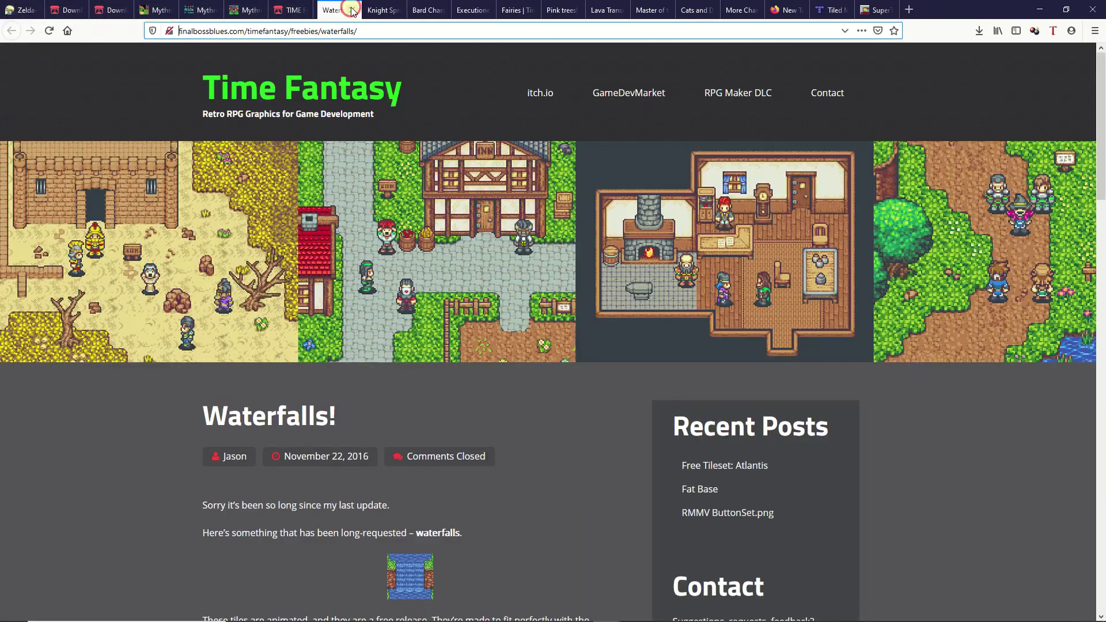
pyautogui.scroll(-2, 380, 94)
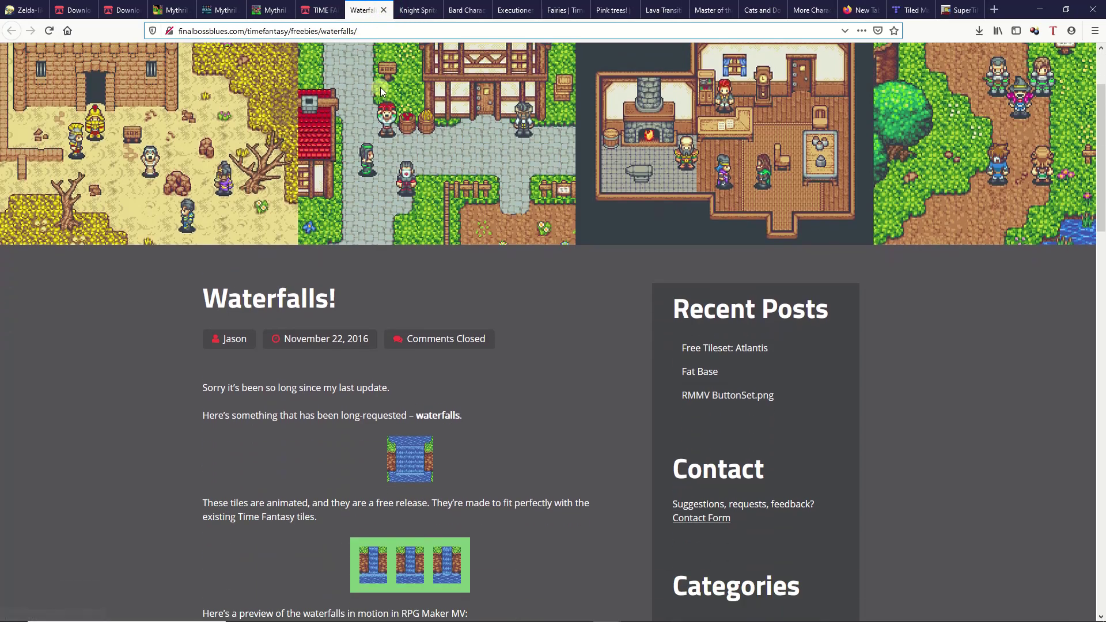
pyautogui.scroll(-2, 378, 94)
pyautogui.scroll(-2, 372, 101)
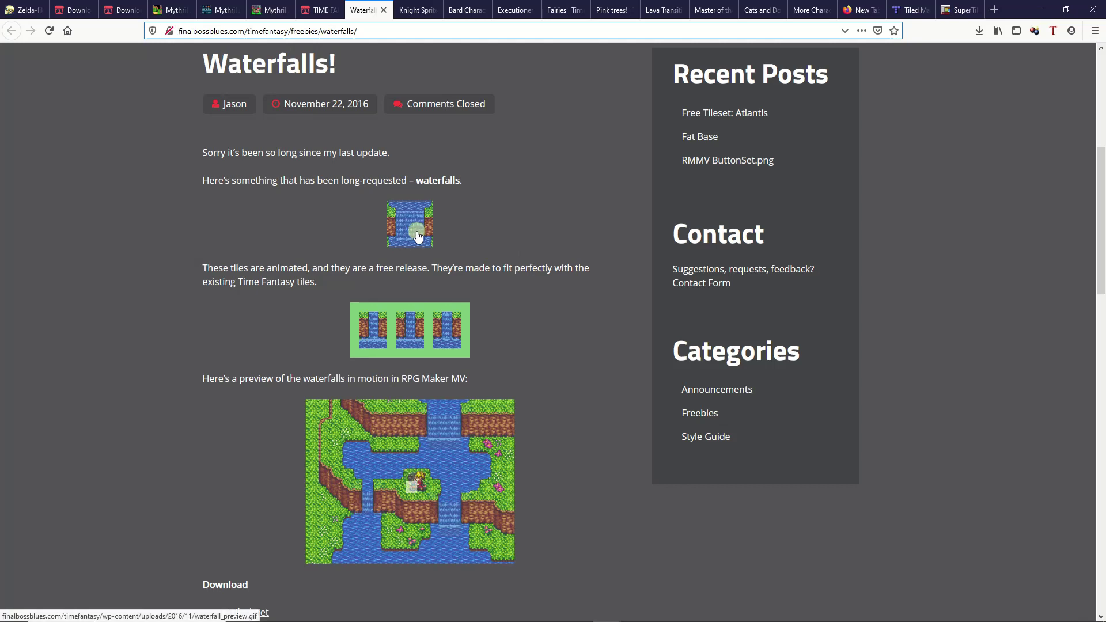
pyautogui.scroll(-1, 346, 238)
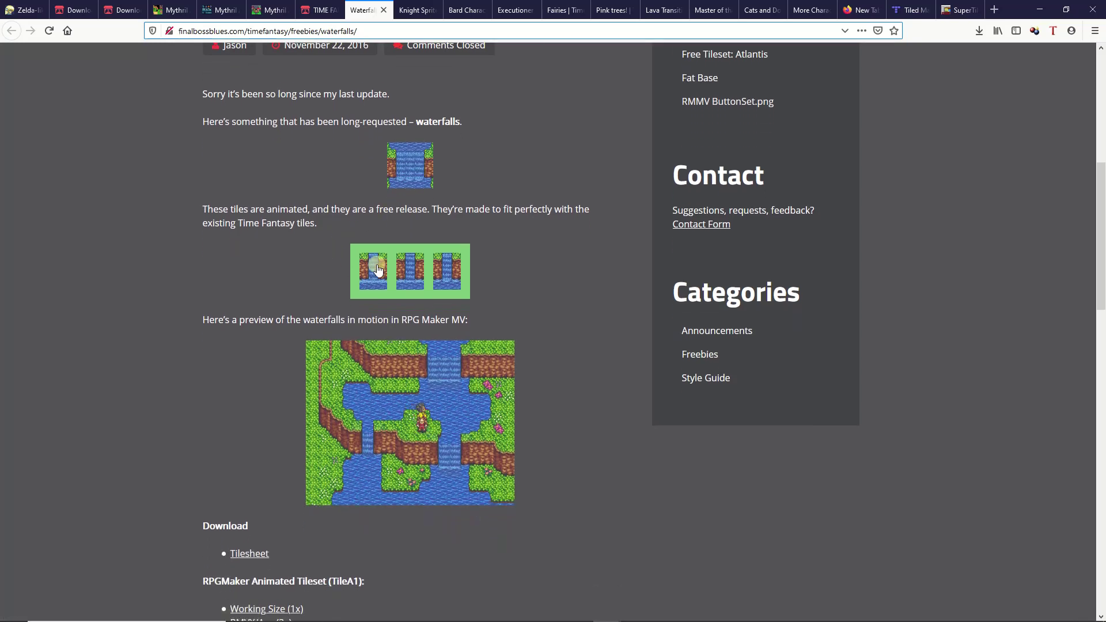
pyautogui.scroll(-1, 418, 277)
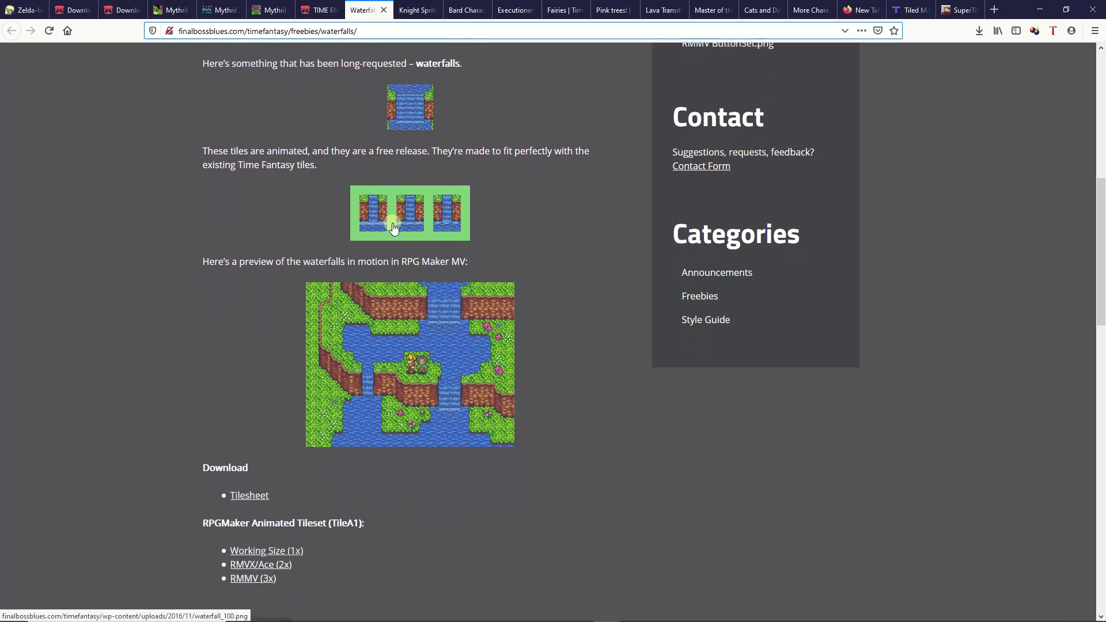
pyautogui.scroll(-2, 414, 227)
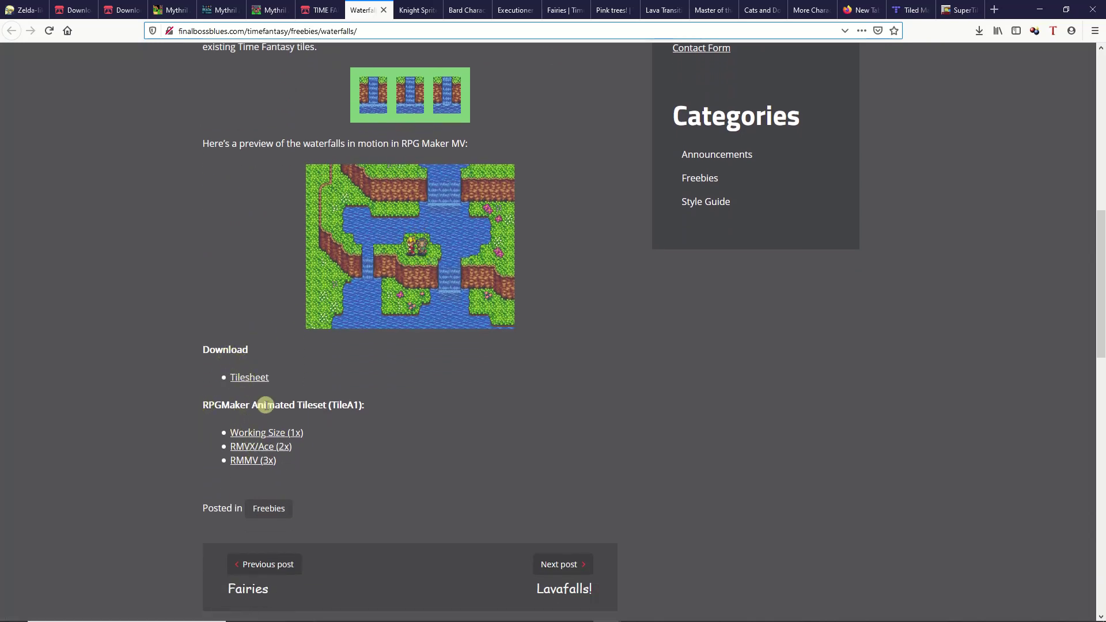
# - Open the Waterfalls! tilesheet image, look for waterfall_100.png in the Time Fantasy save folder, cancel saving and close the image
pyautogui.click(247, 378)
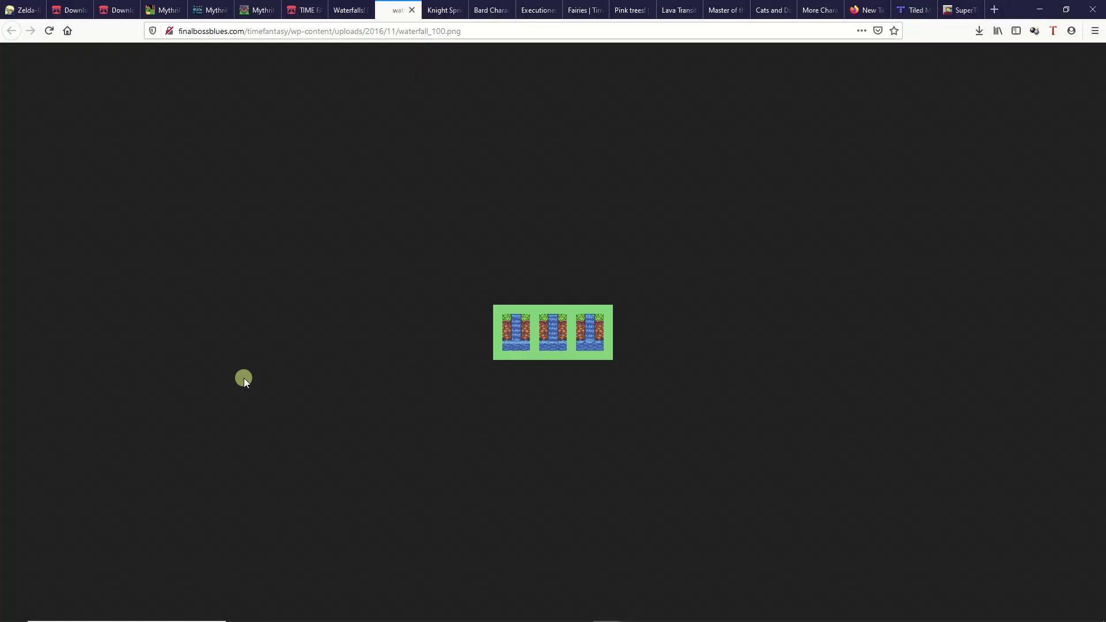
pyautogui.rightClick(538, 335)
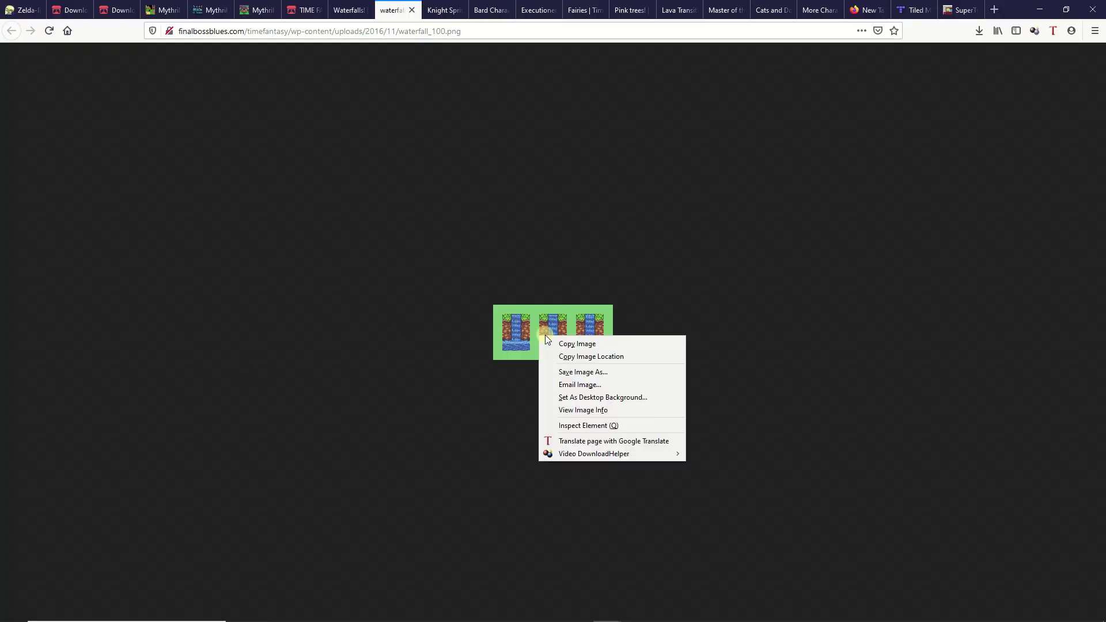
pyautogui.click(596, 372)
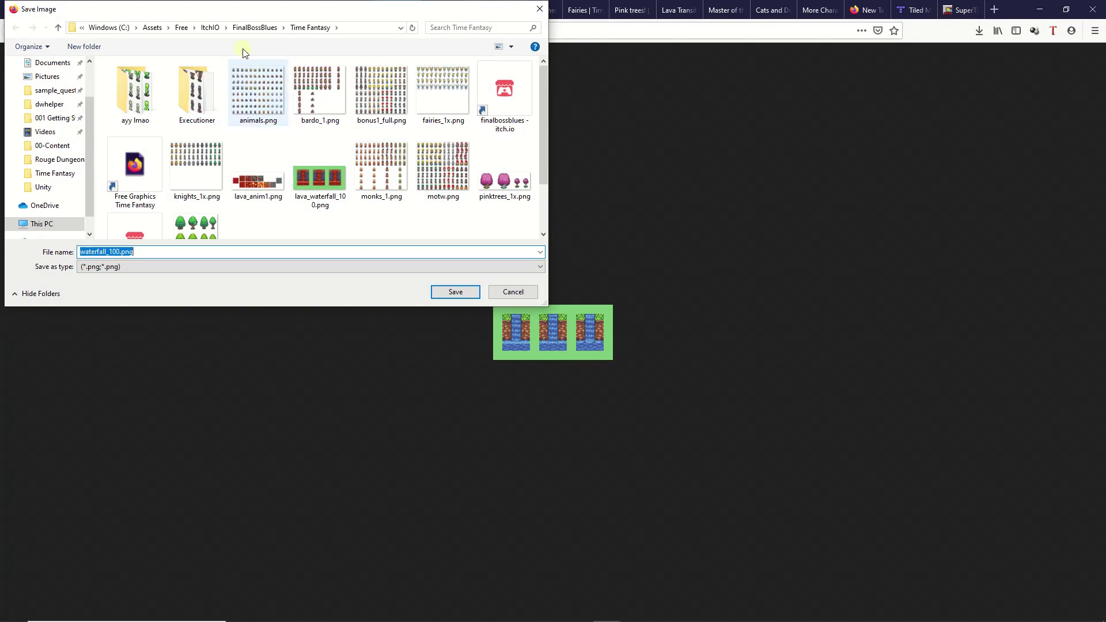
pyautogui.scroll(-1, 271, 115)
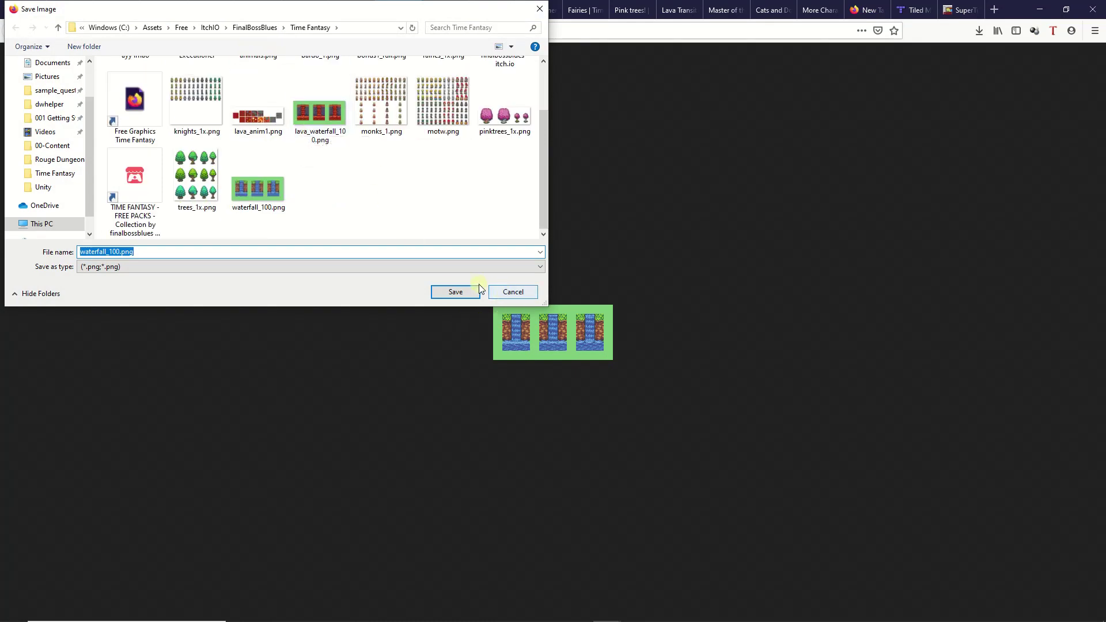
pyautogui.click(514, 291)
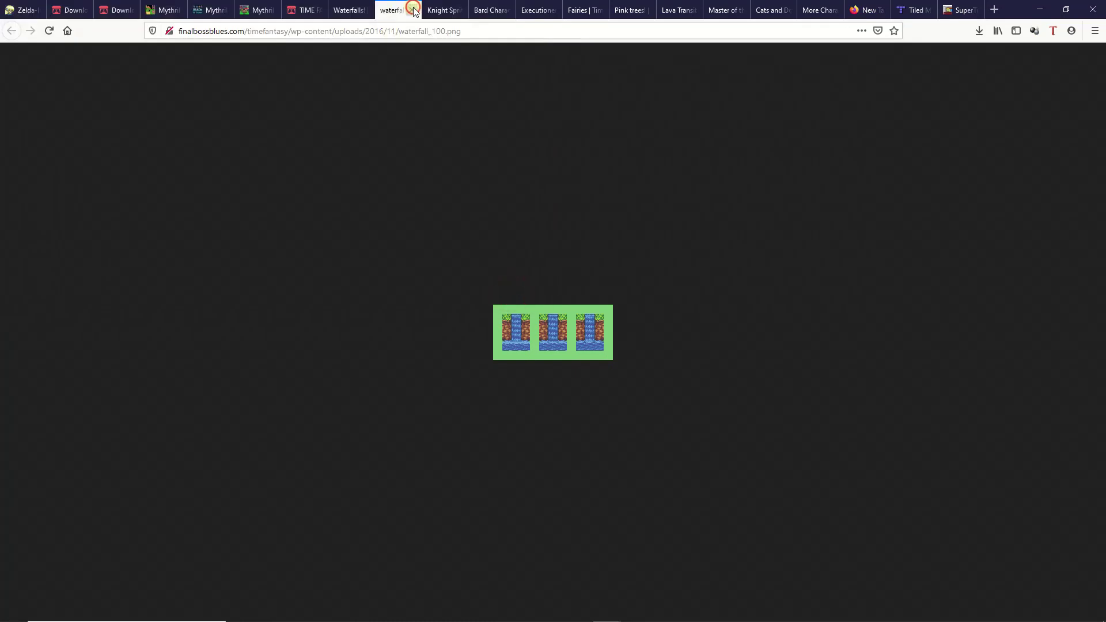
pyautogui.click(414, 10)
# - Close the Waterfalls! page and review the Knight Sprites preview and download sizes
pyautogui.click(368, 11)
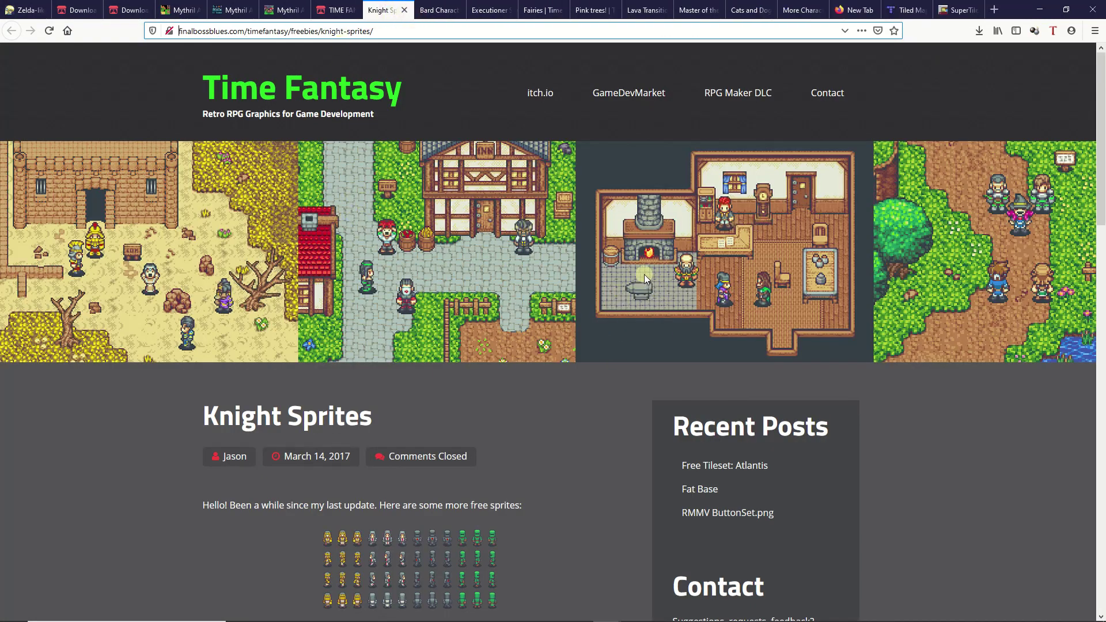
pyautogui.scroll(-5, 575, 289)
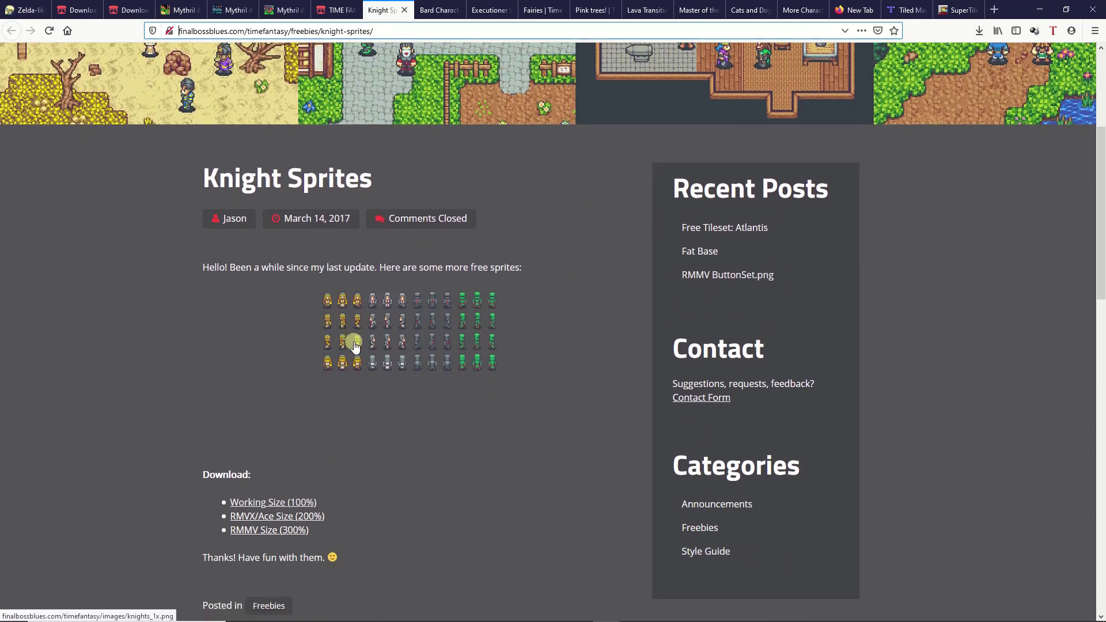
pyautogui.scroll(-1, 358, 341)
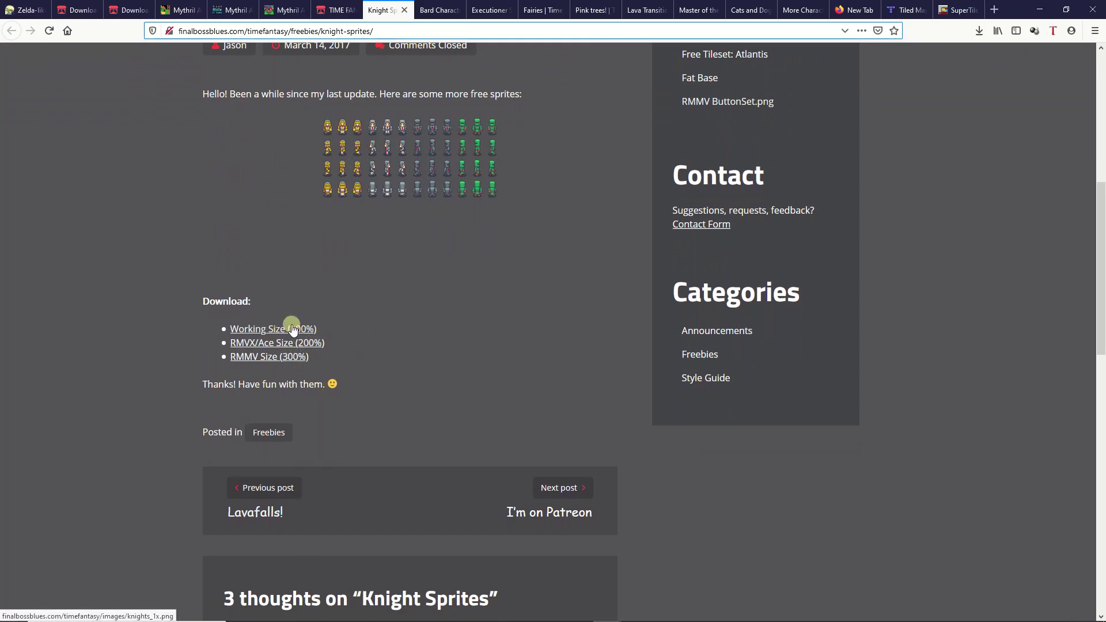
# - Open the Working Size (100%) knight sprite sheet, view its save location in the Time Fantasy folder, cancel saving and close the image
pyautogui.click(292, 329)
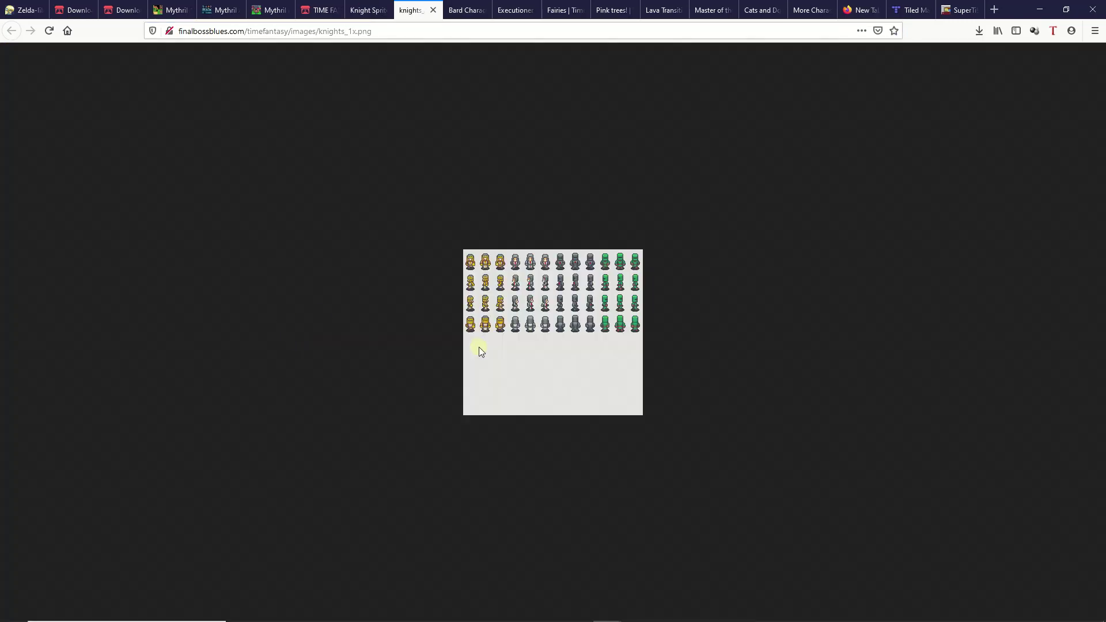
pyautogui.rightClick(516, 328)
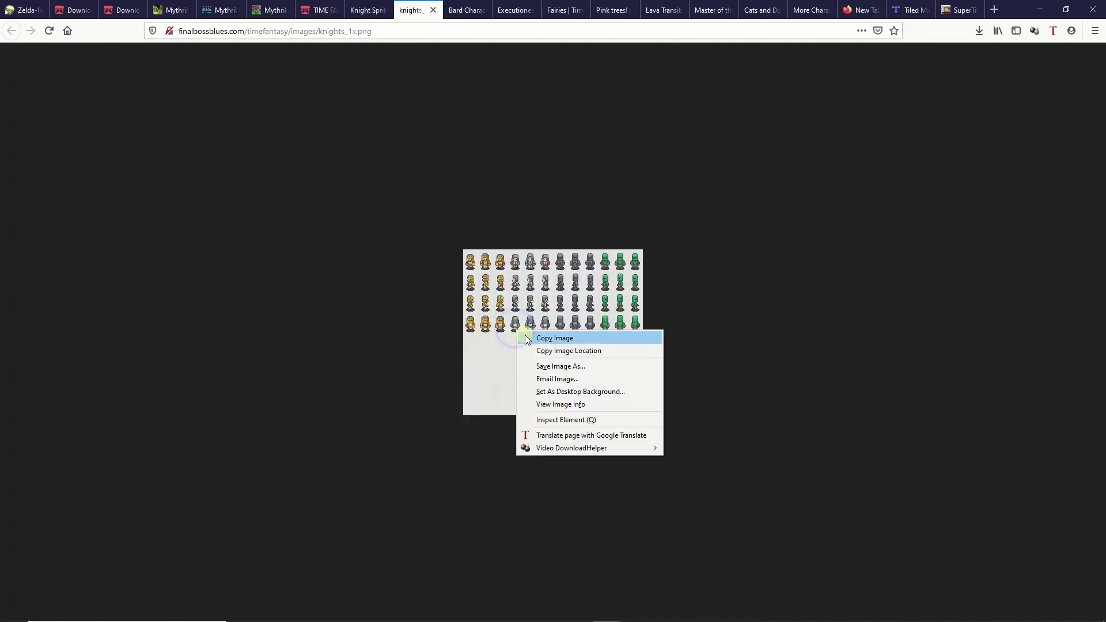
pyautogui.click(557, 367)
pyautogui.click(505, 292)
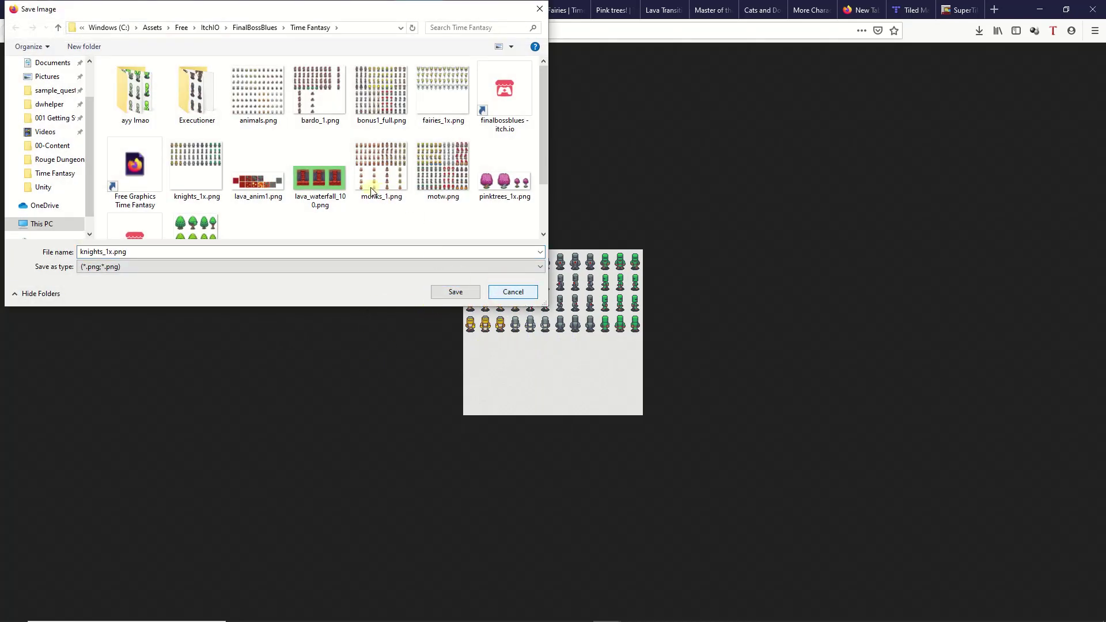
pyautogui.click(512, 296)
pyautogui.click(433, 10)
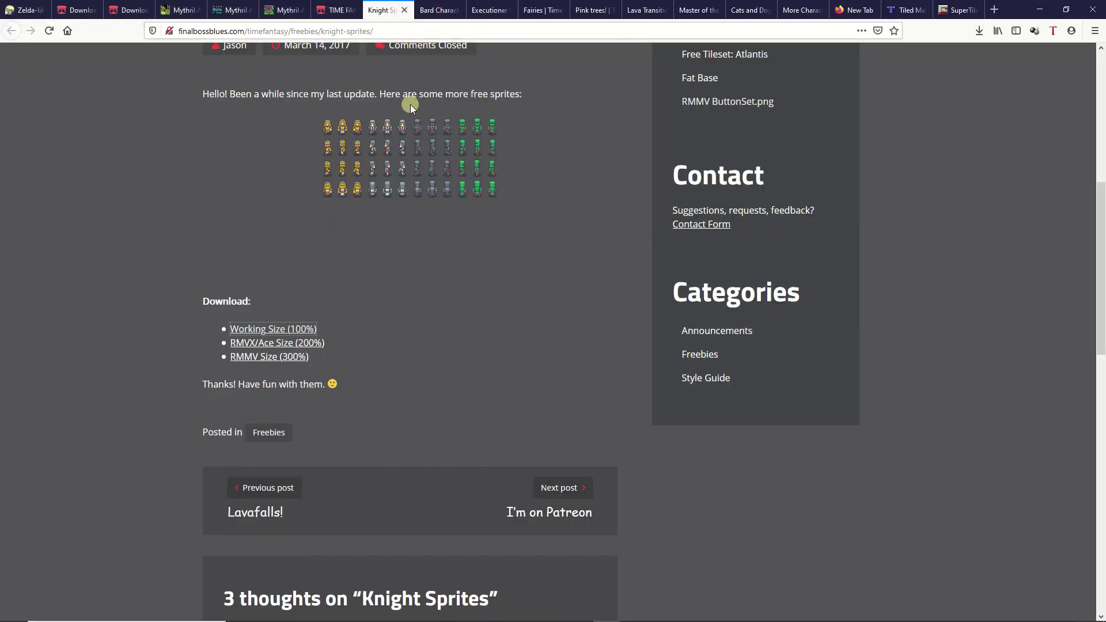
# - Close the Knight Sprites page and review the Bard Character with Animations page's sprite preview, description and download links
pyautogui.scroll(3, 342, 198)
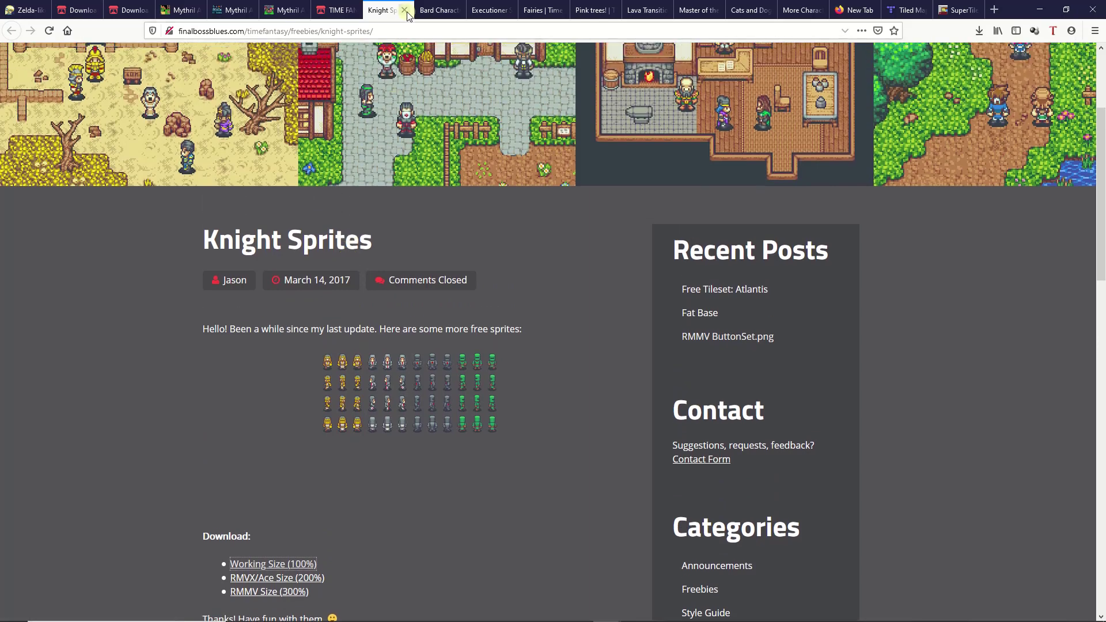
pyautogui.click(406, 11)
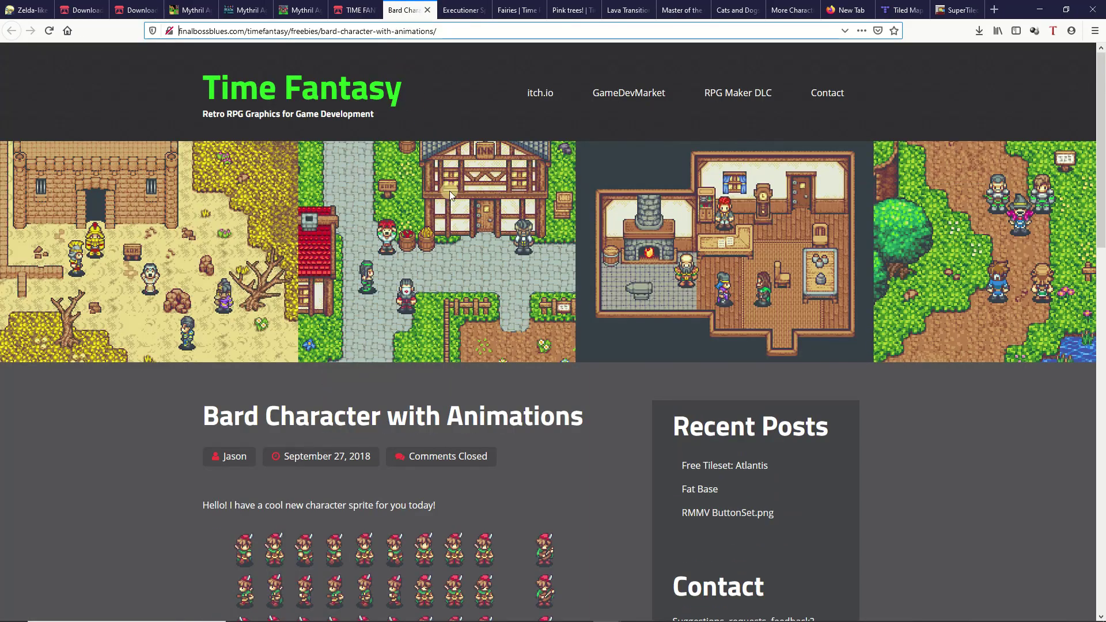
pyautogui.scroll(-4, 449, 191)
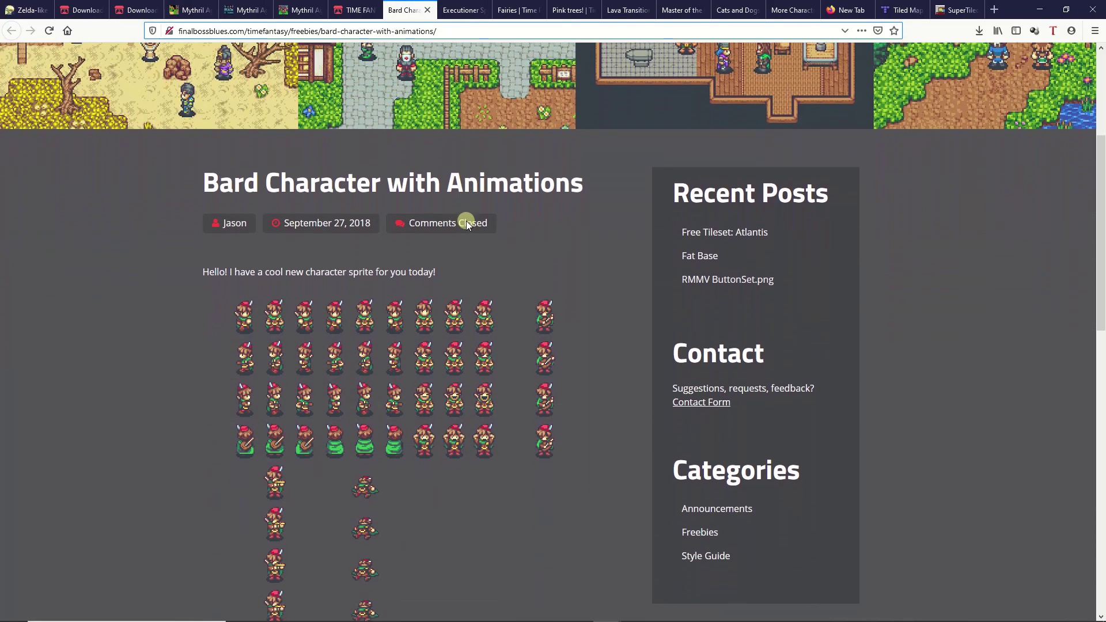
pyautogui.scroll(-3, 466, 224)
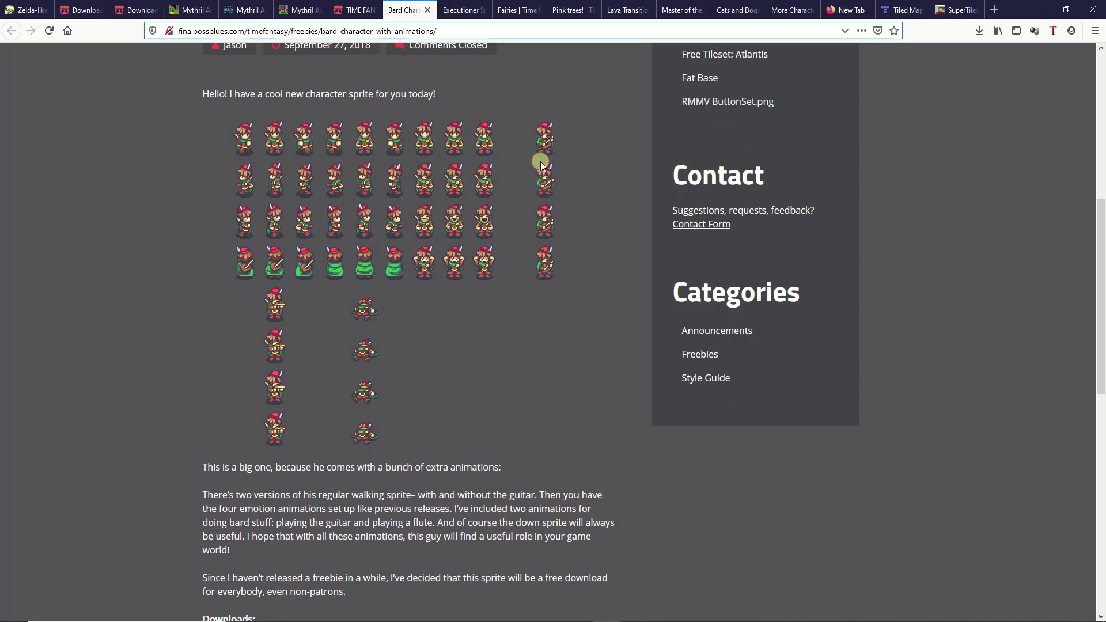
pyautogui.scroll(1, 543, 146)
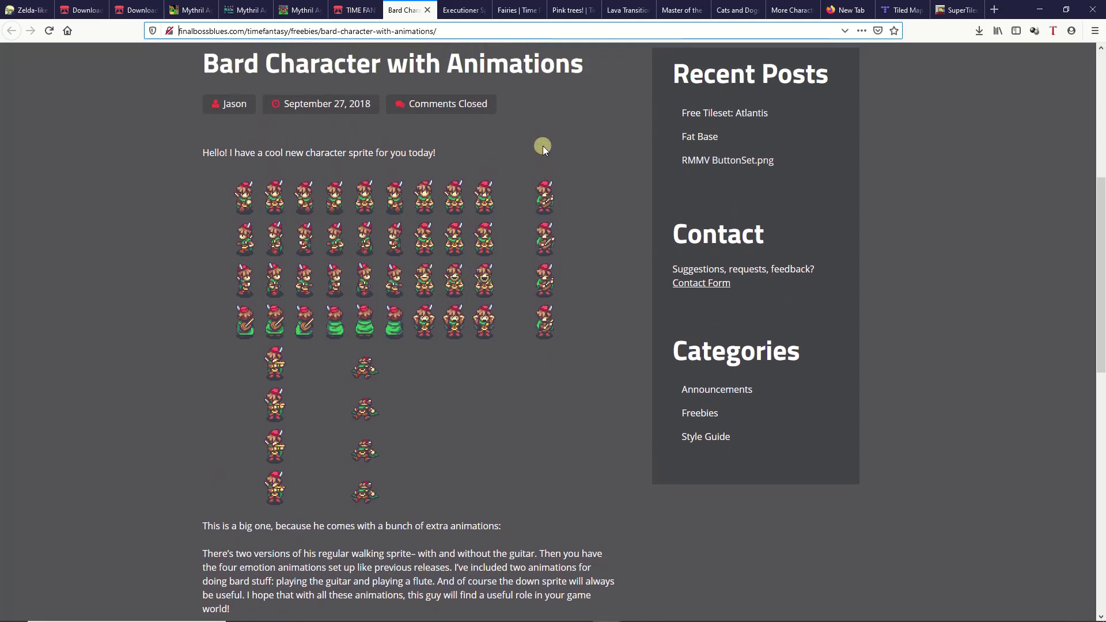
pyautogui.scroll(-3, 543, 153)
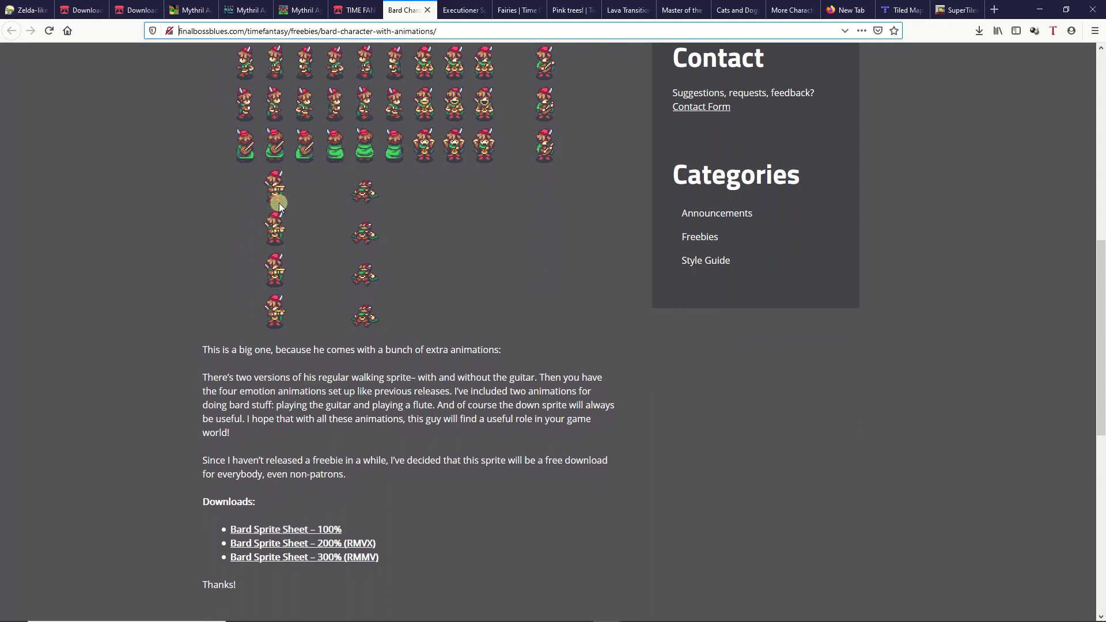
pyautogui.scroll(-2, 281, 220)
pyautogui.scroll(-2, 285, 230)
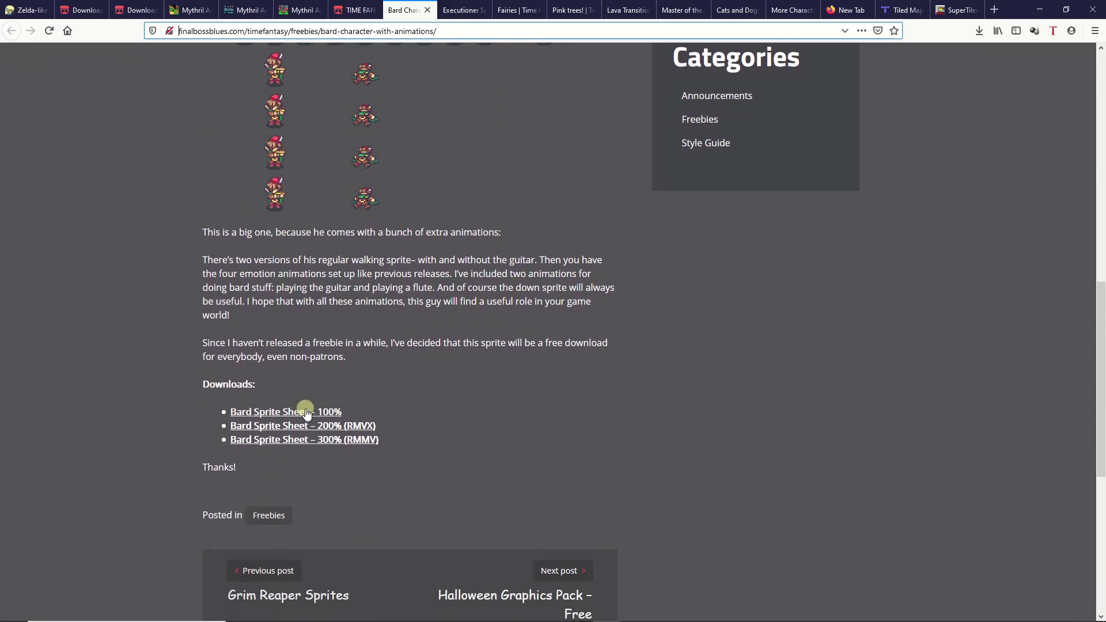
# - Open the Bard Sprite Sheet – 100% image, look for bardo_1.png in the Time Fantasy save folder, cancel saving and close the image
pyautogui.click(272, 412)
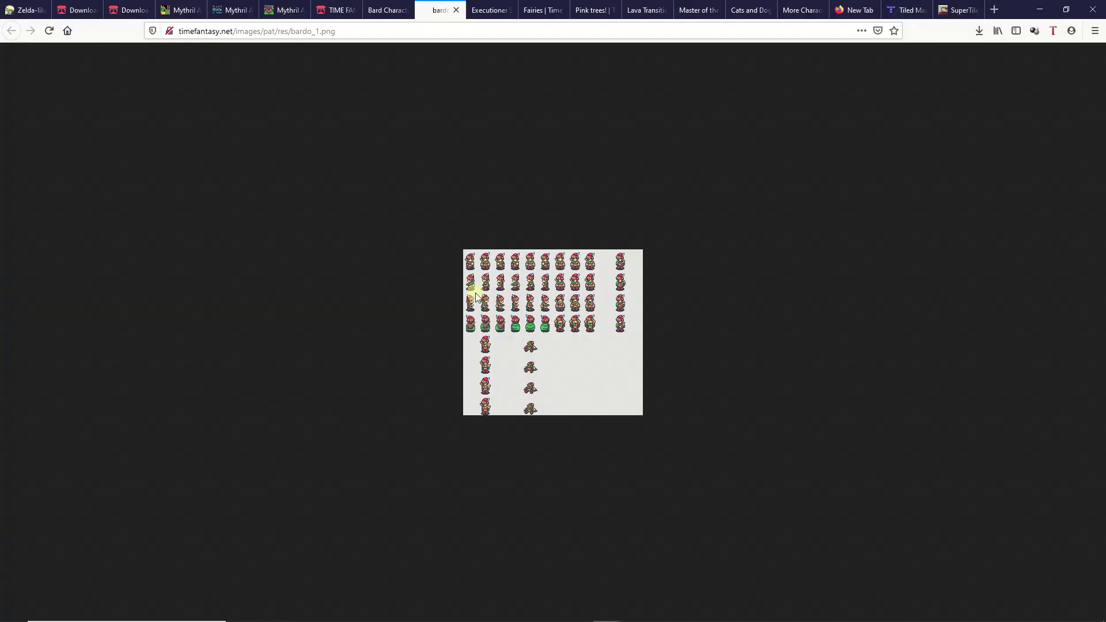
pyautogui.rightClick(522, 322)
pyautogui.click(555, 356)
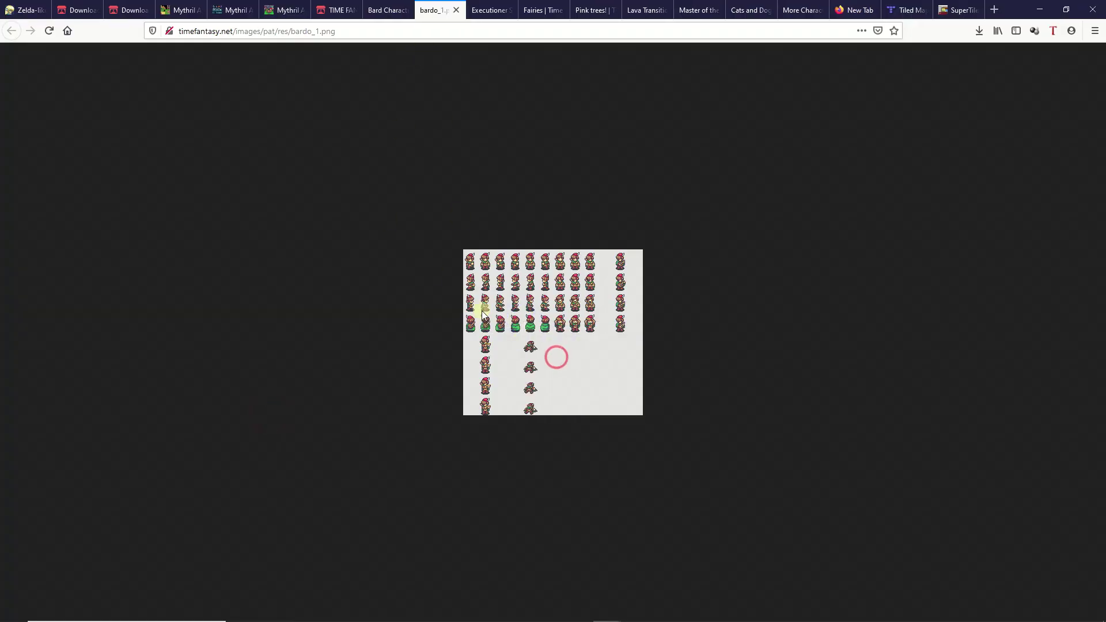
pyautogui.click(305, 30)
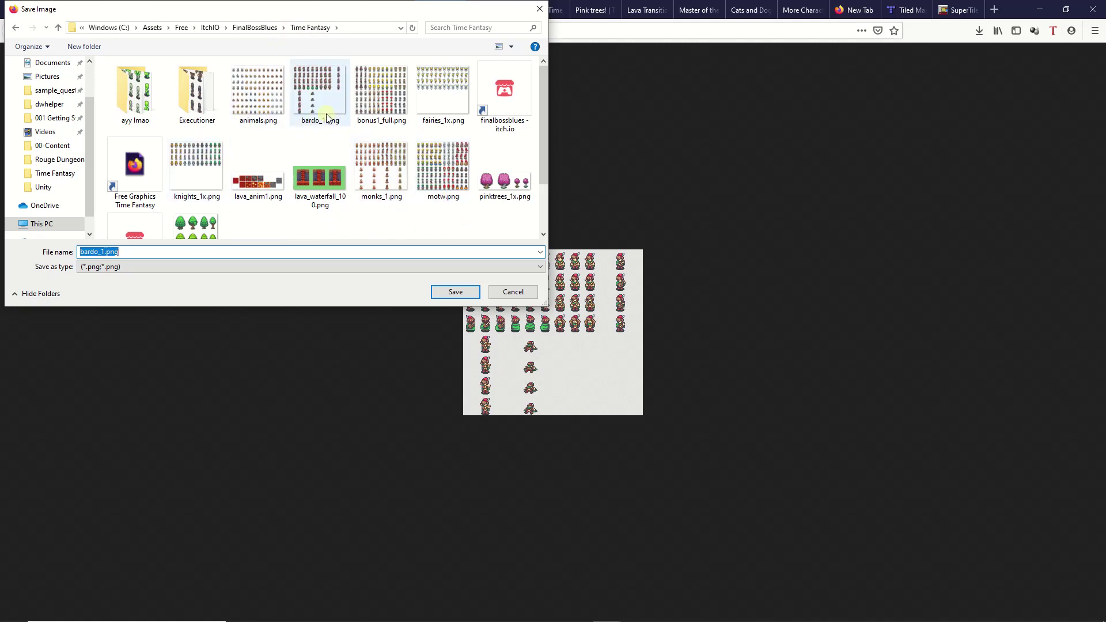
pyautogui.click(521, 293)
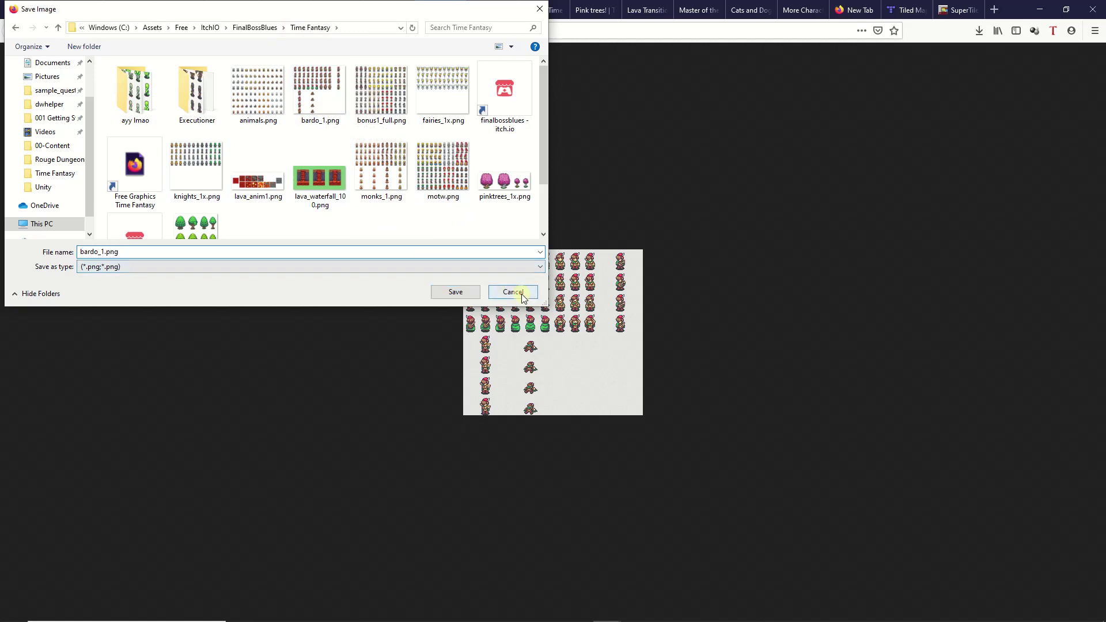
pyautogui.click(455, 10)
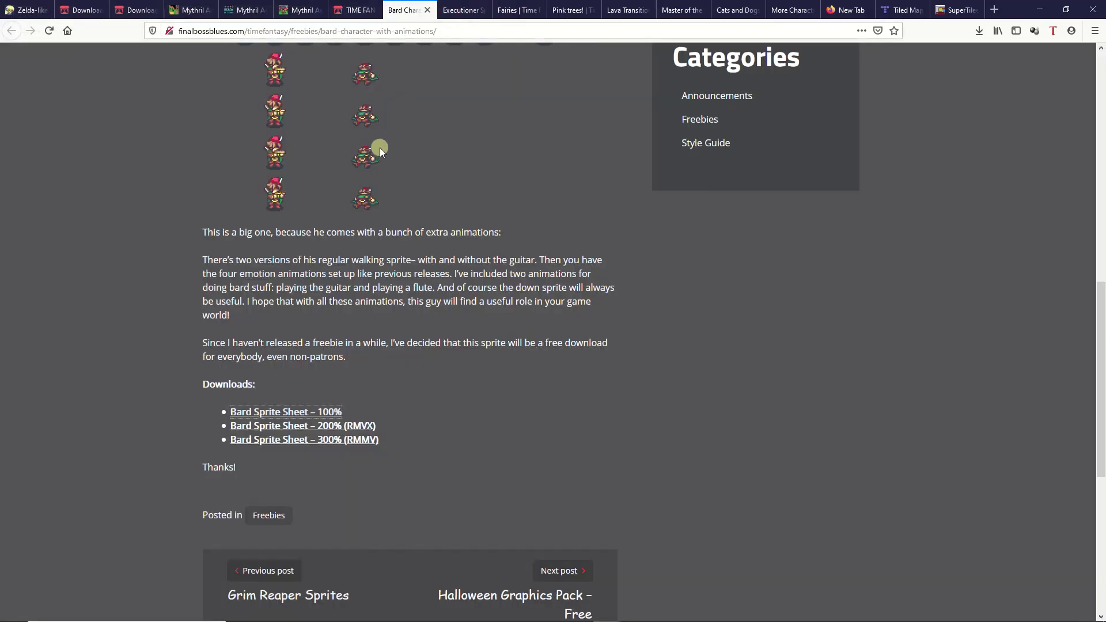
# - Close the Bard page and review the Executioner Sprite page's description and download sizes
pyautogui.click(431, 9)
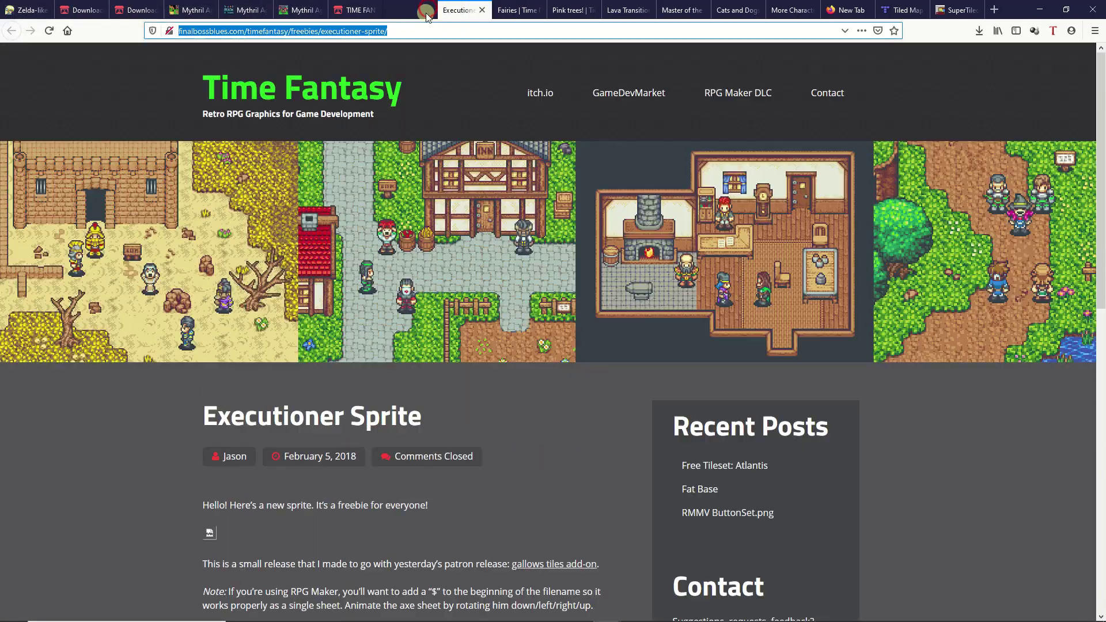
pyautogui.scroll(-2, 334, 214)
pyautogui.scroll(-4, 354, 202)
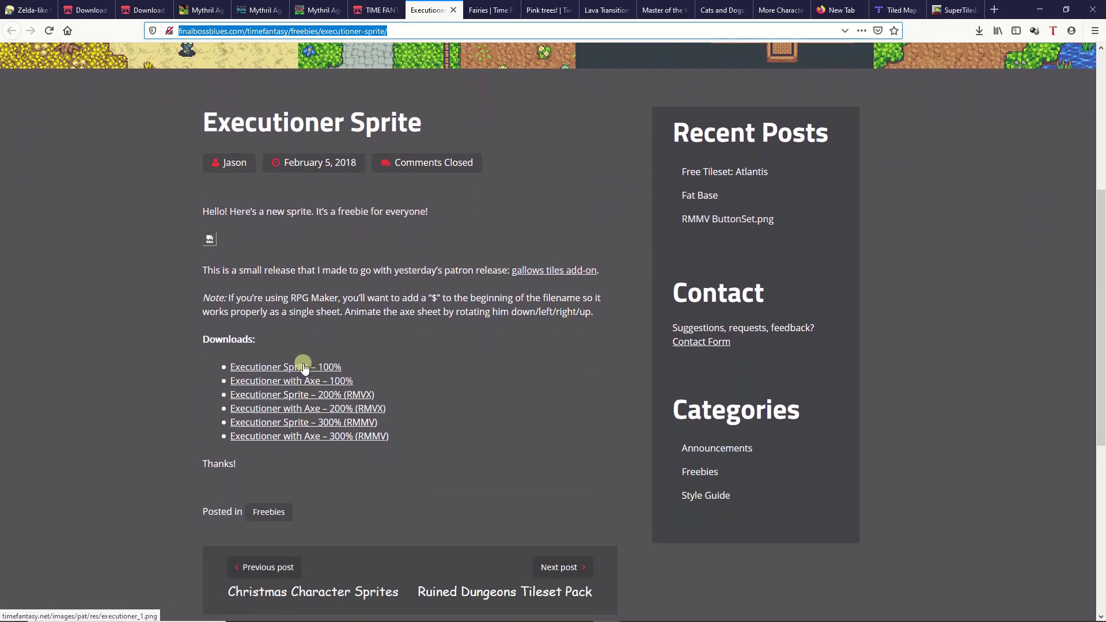
# - Open the Executioner Sprite – 100% sheet, view its image save options without saving, and close the image
pyautogui.click(269, 367)
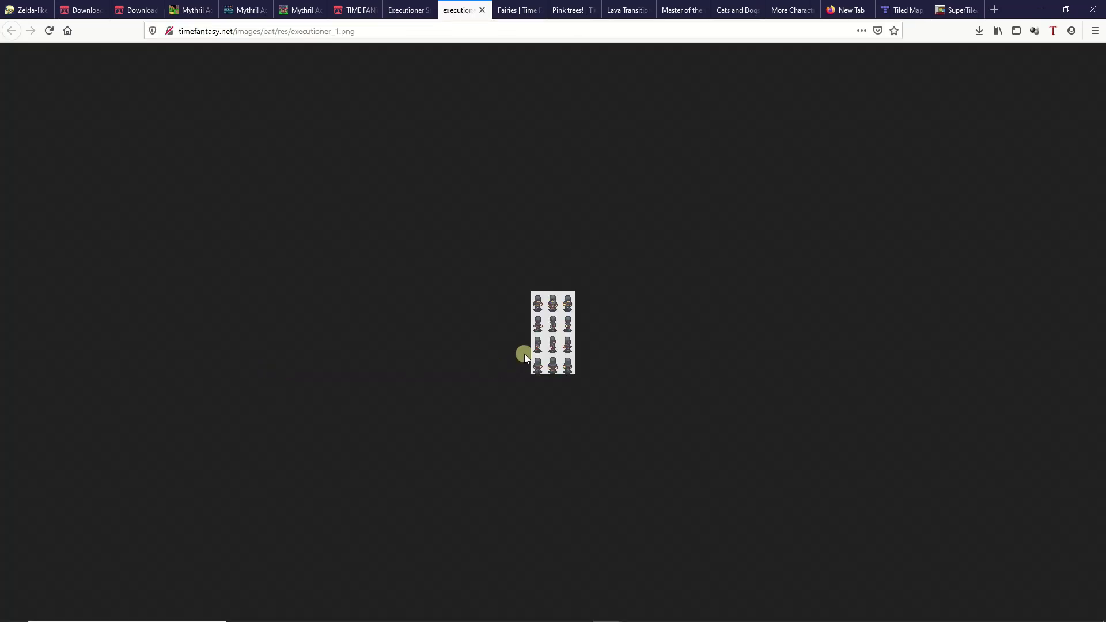
pyautogui.rightClick(547, 323)
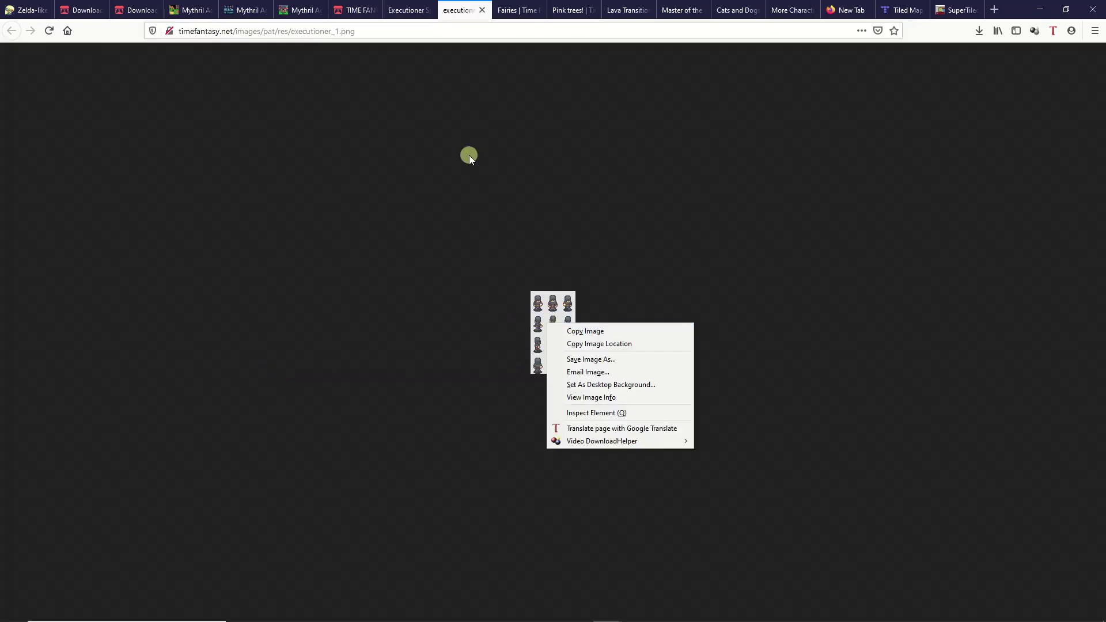
pyautogui.click(482, 10)
pyautogui.click(482, 10)
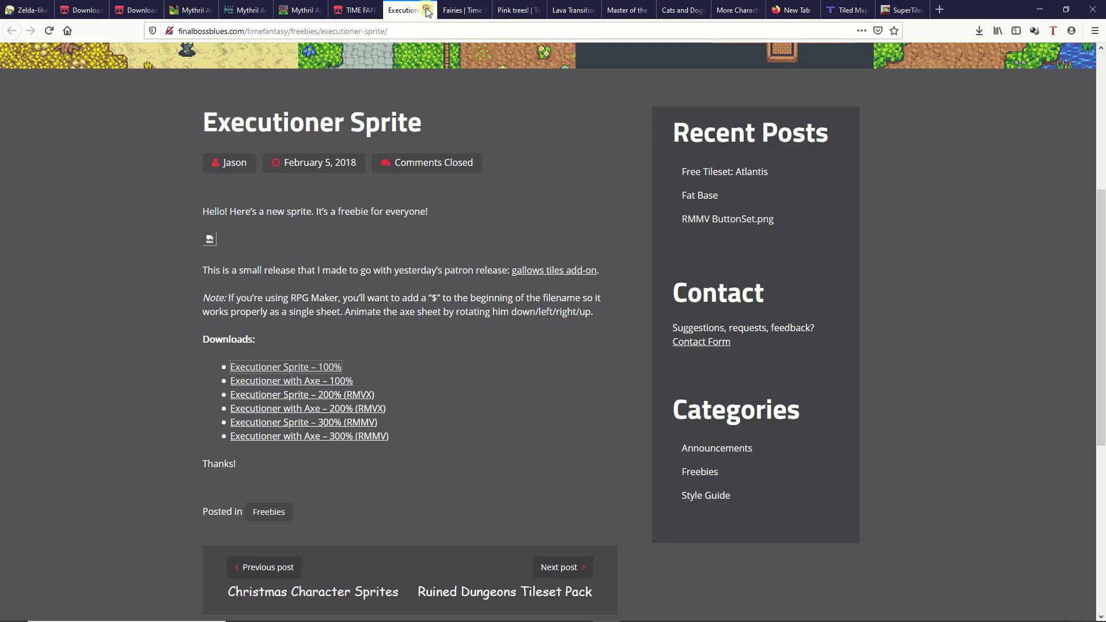
# - Close the Executioner Sprite page and review the Fairies page's colour variations and sprite sheet download links
pyautogui.click(426, 10)
pyautogui.scroll(-5, 399, 193)
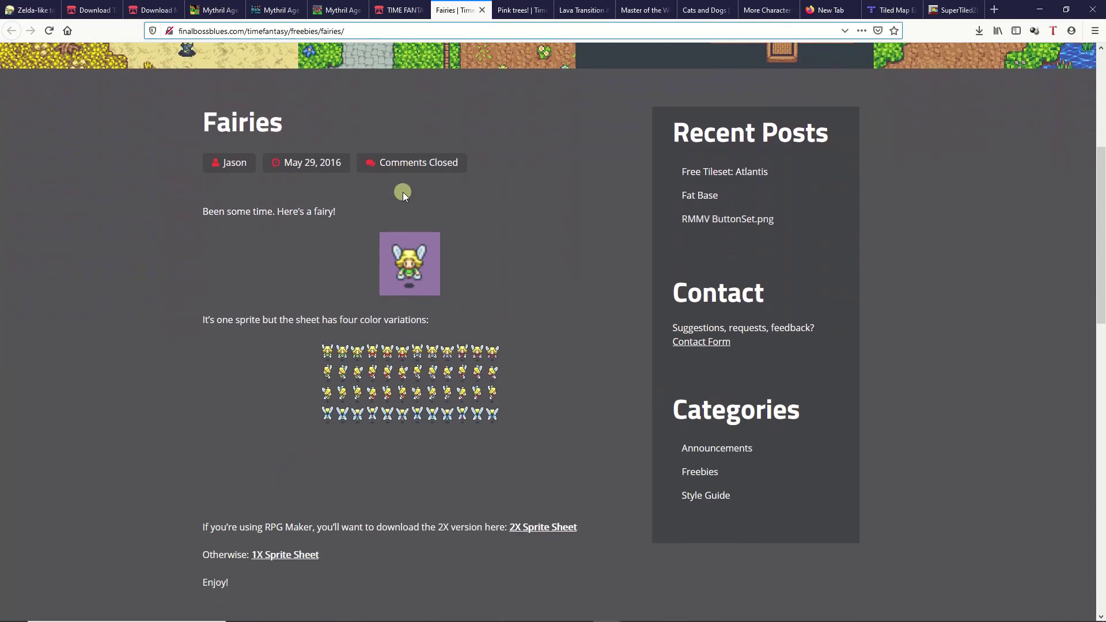
pyautogui.scroll(-3, 372, 361)
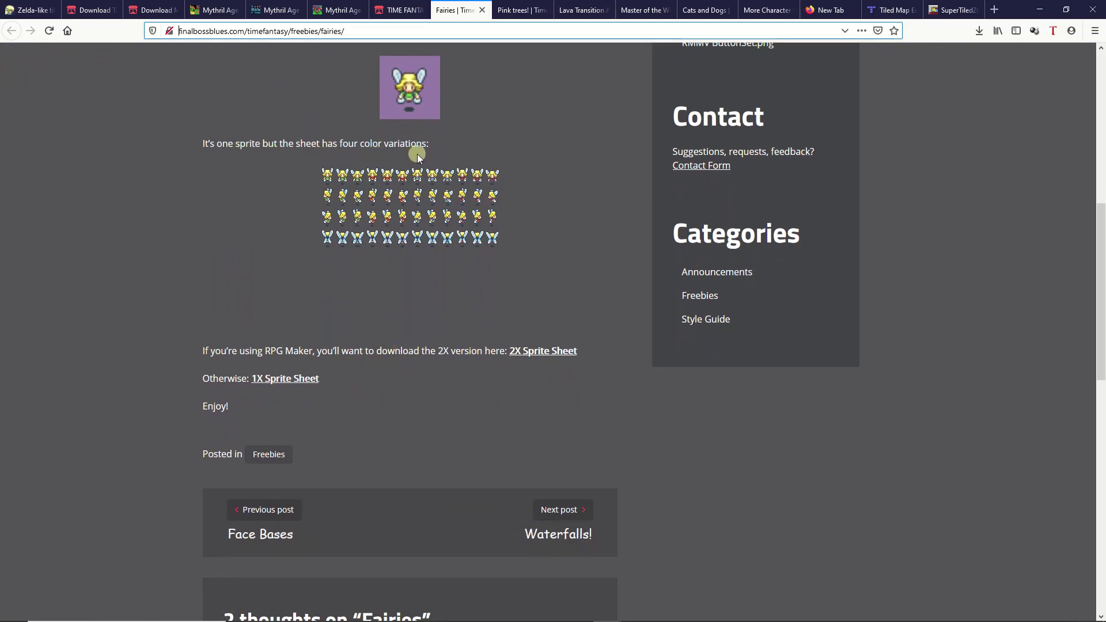
pyautogui.scroll(-1, 414, 159)
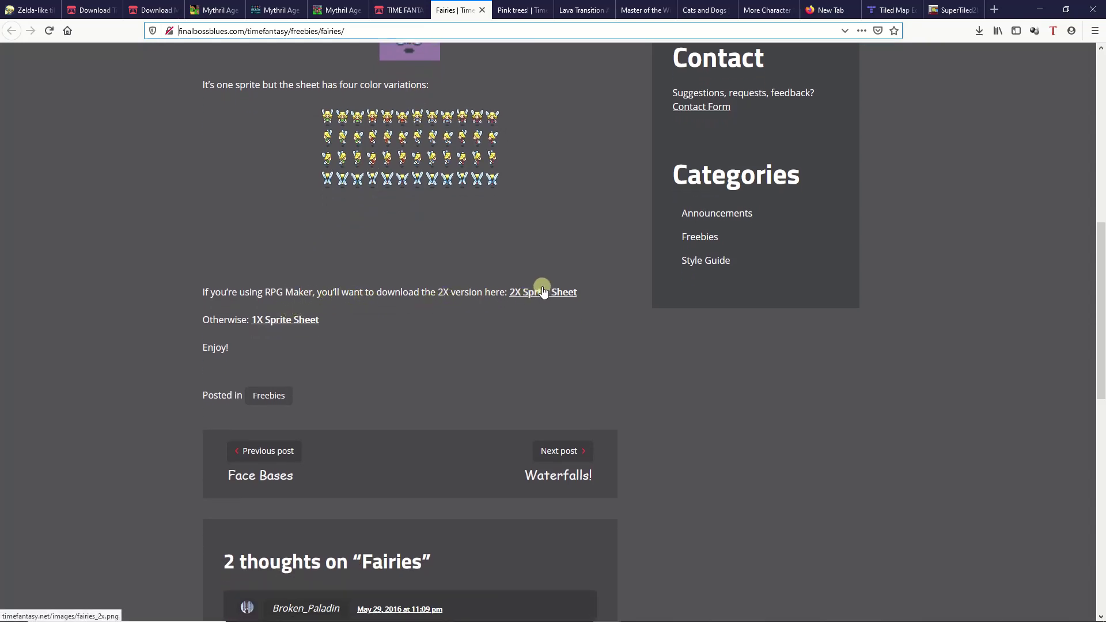
# - Open the fairies 1X Sprite Sheet, look for fairies_1x.png in the Time Fantasy save folder, cancel saving and close the image
pyautogui.click(293, 321)
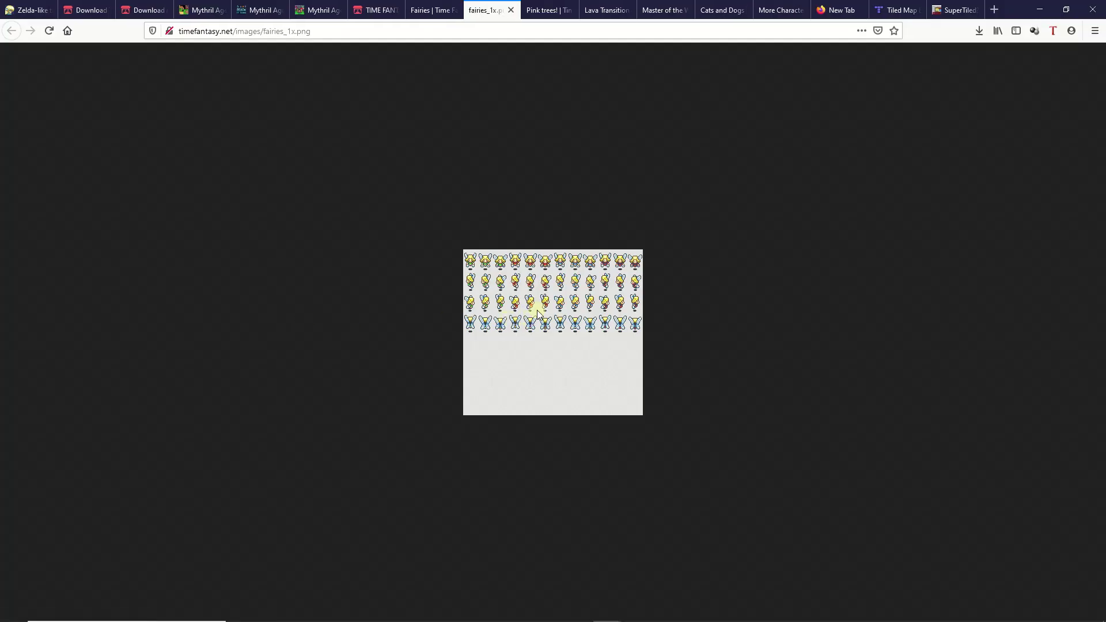
pyautogui.rightClick(544, 313)
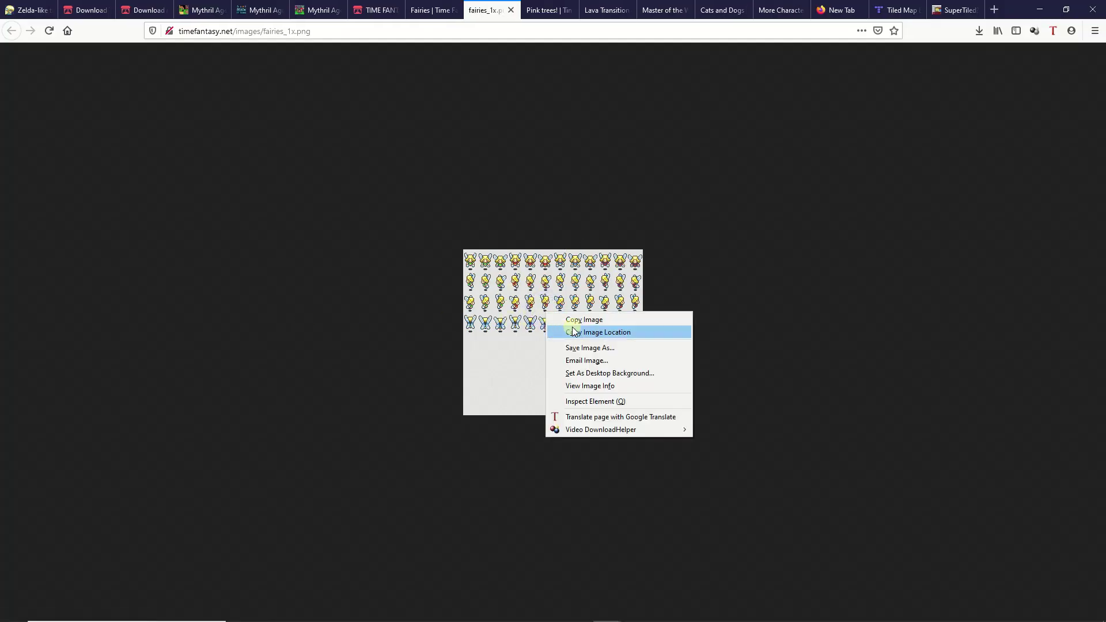
pyautogui.click(576, 348)
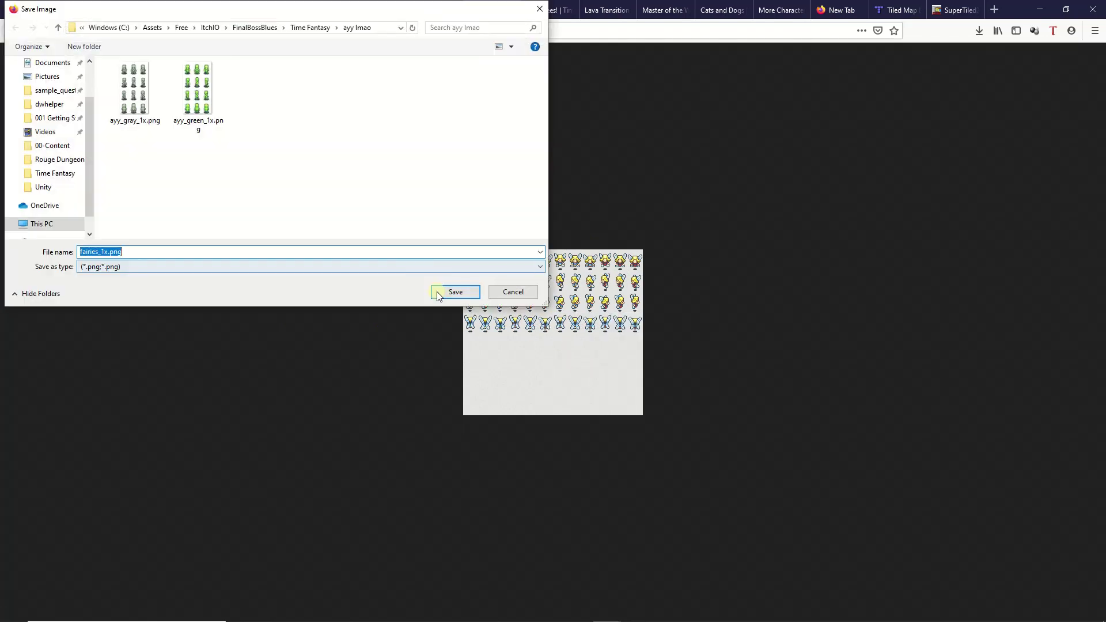
pyautogui.click(302, 27)
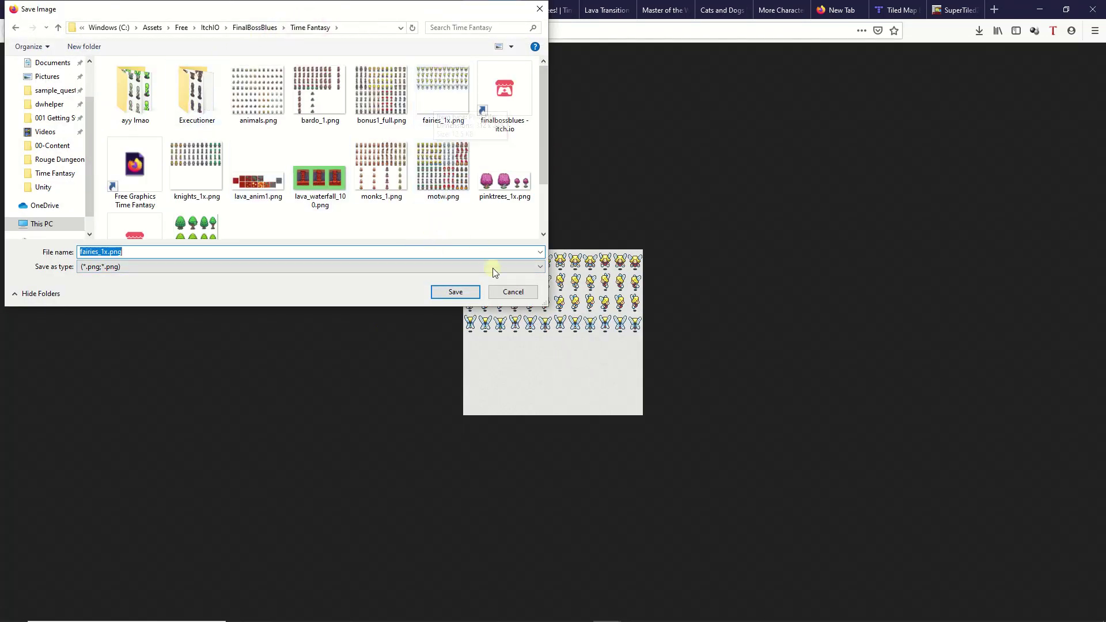
pyautogui.click(512, 292)
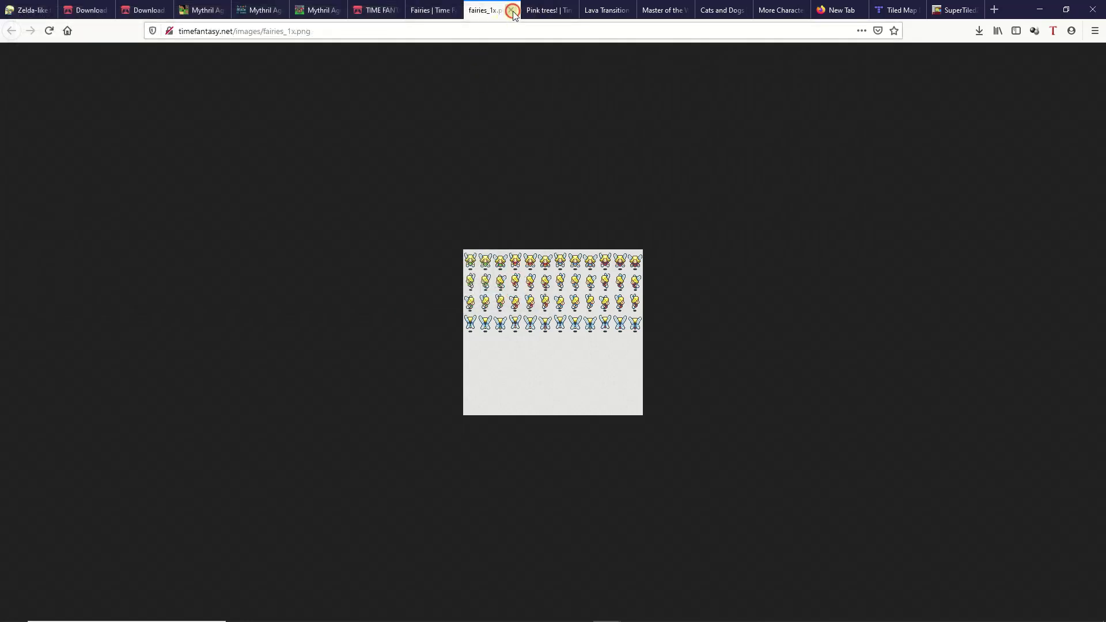
pyautogui.click(512, 11)
# - Close the Fairies page and review the Pink trees! page's 1x and upscaled tree previews and grid notes
pyautogui.click(485, 9)
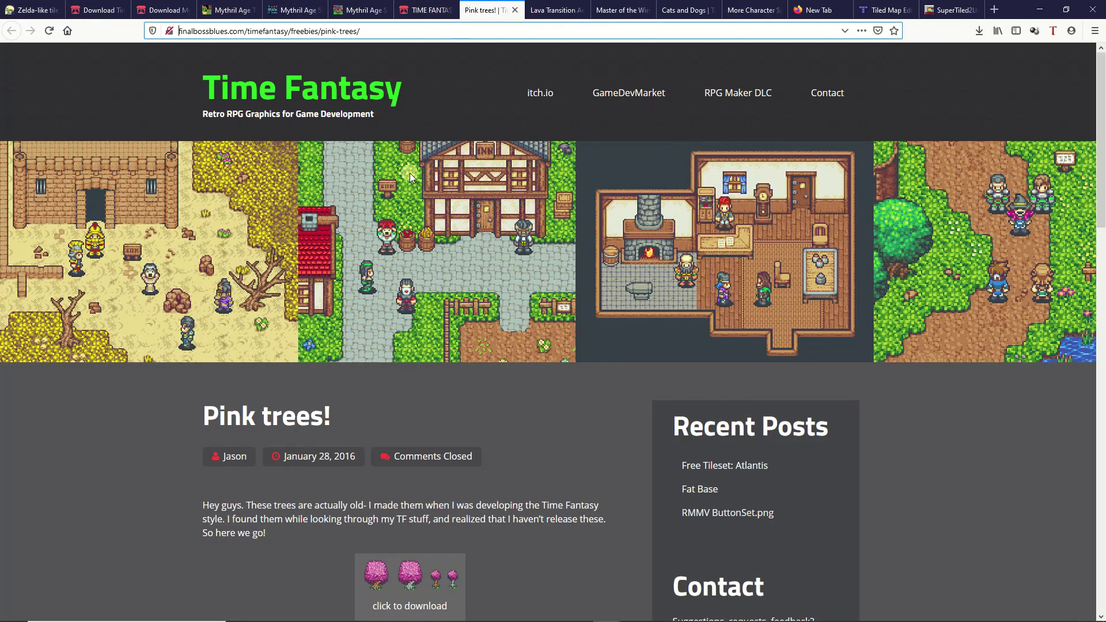
pyautogui.scroll(-7, 393, 188)
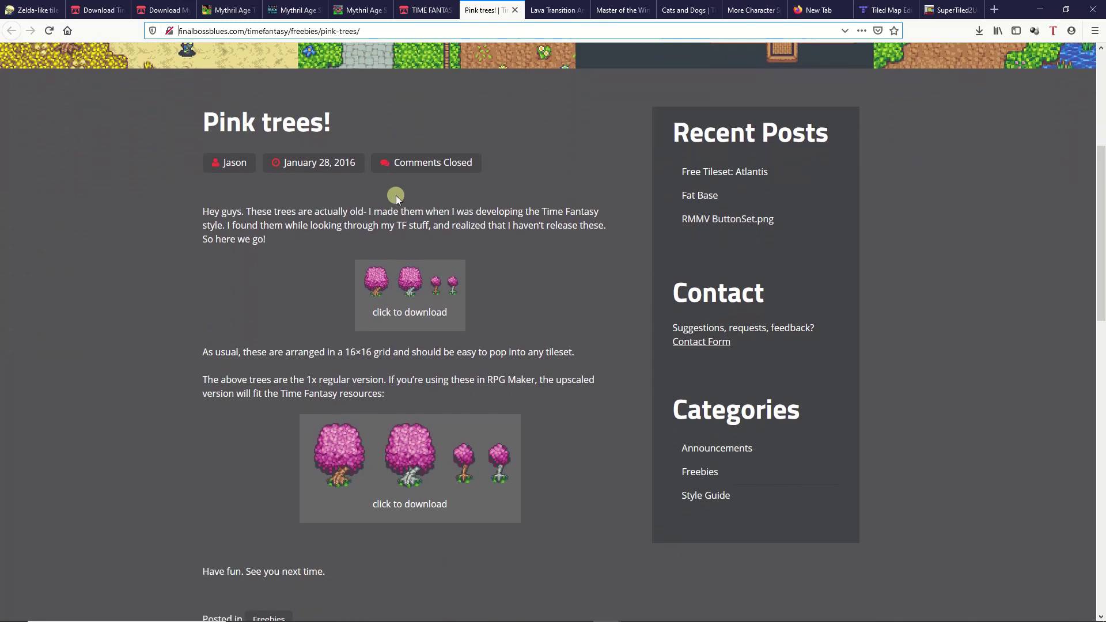
pyautogui.scroll(2, 410, 215)
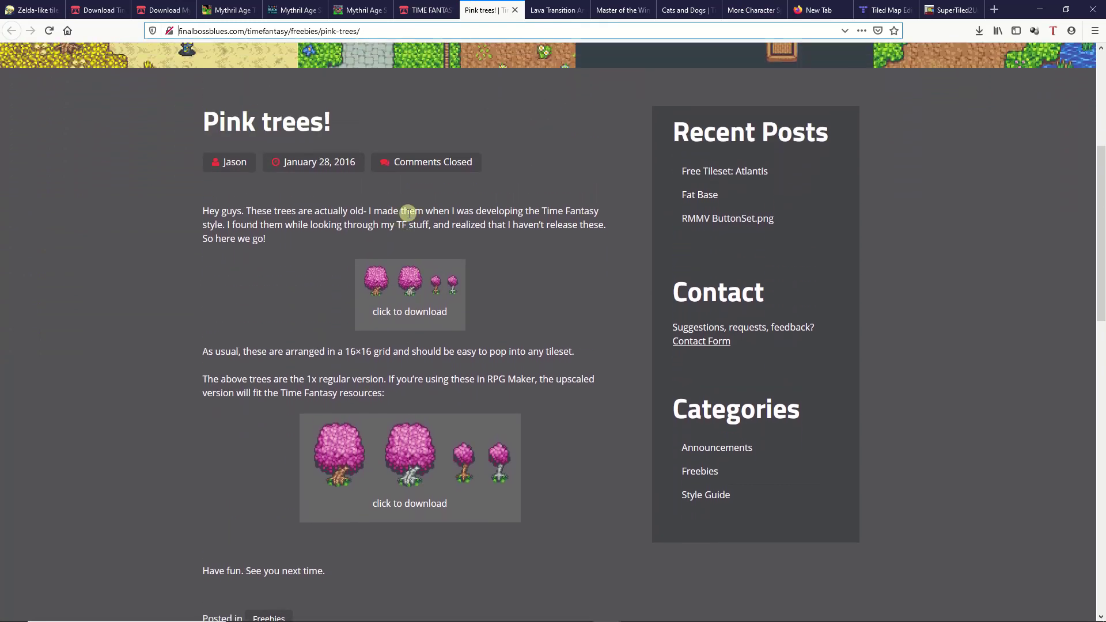
pyautogui.scroll(-1, 369, 288)
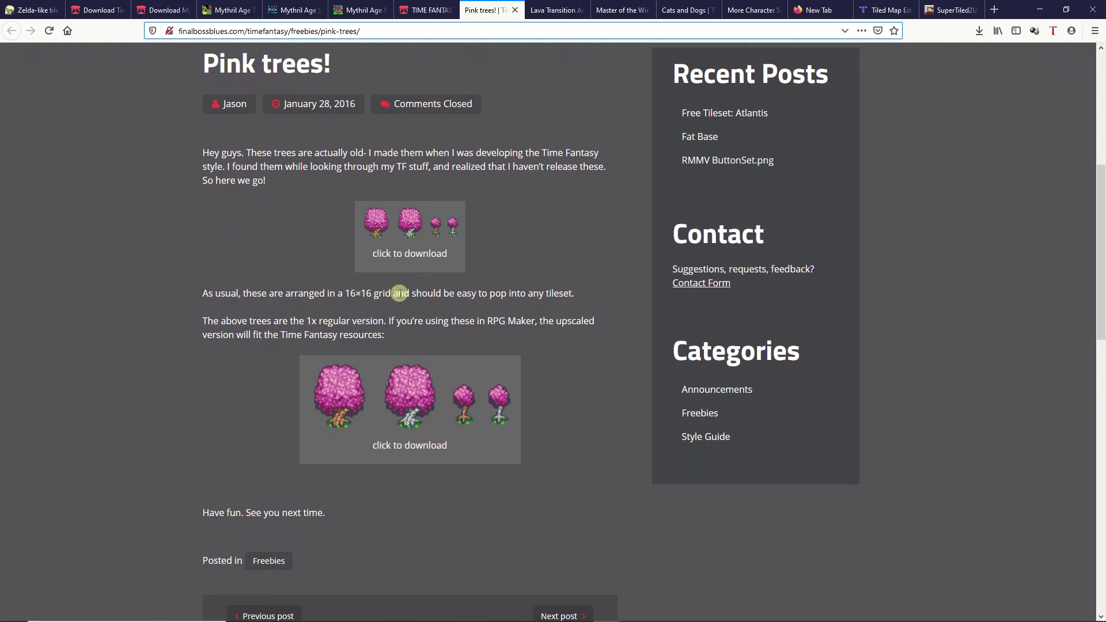
# - Open the 1x pink trees image, view its save location in the Time Fantasy folder, cancel saving and close the image
pyautogui.click(426, 233)
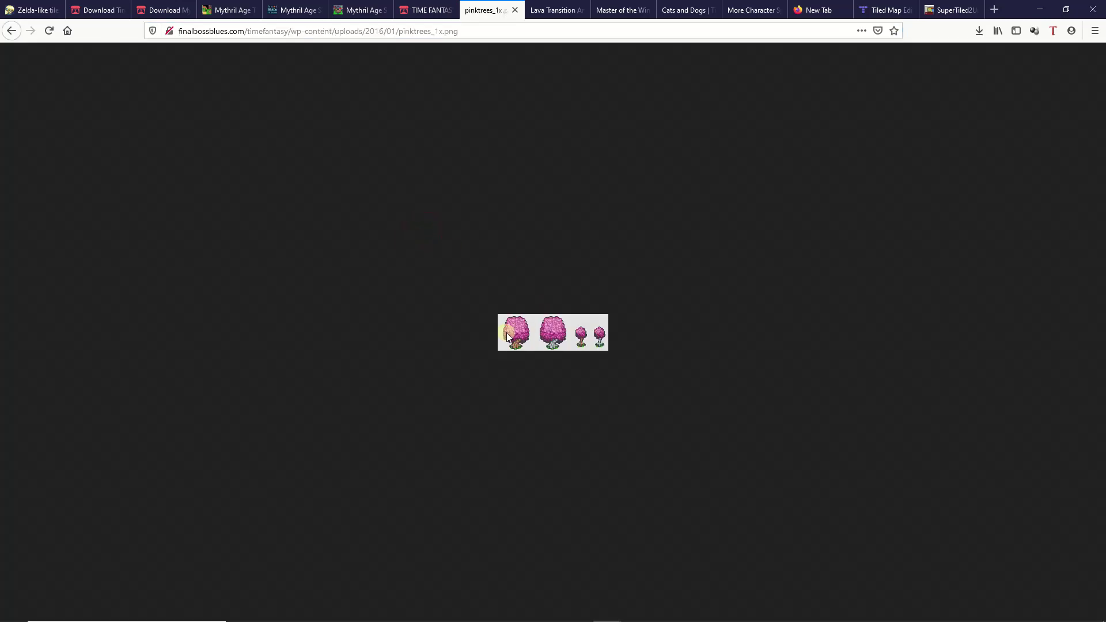
pyautogui.rightClick(513, 337)
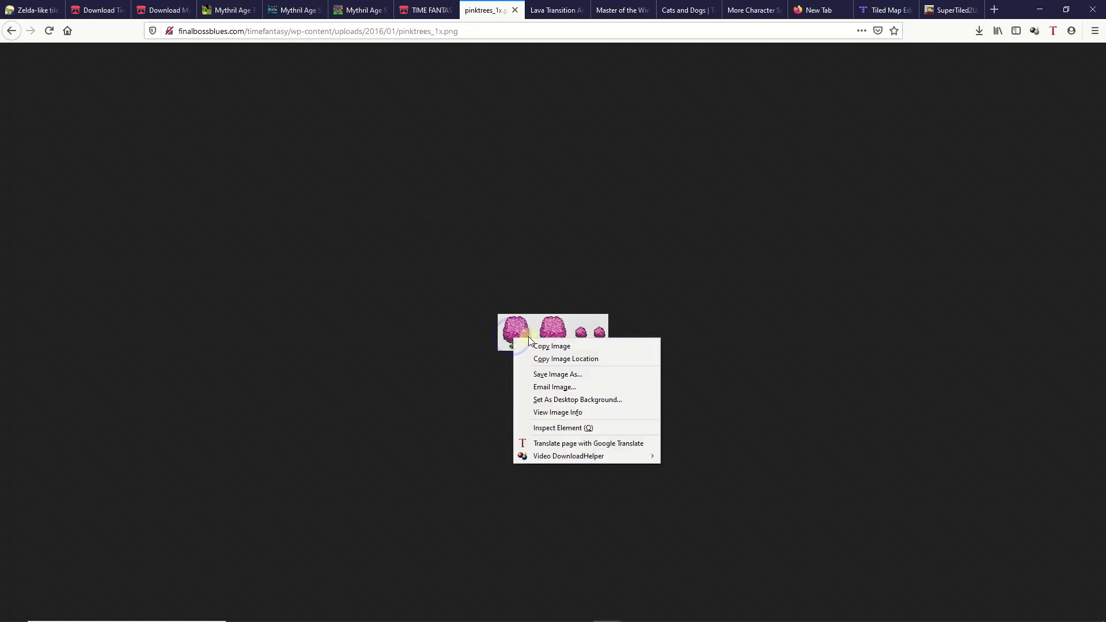
pyautogui.click(550, 371)
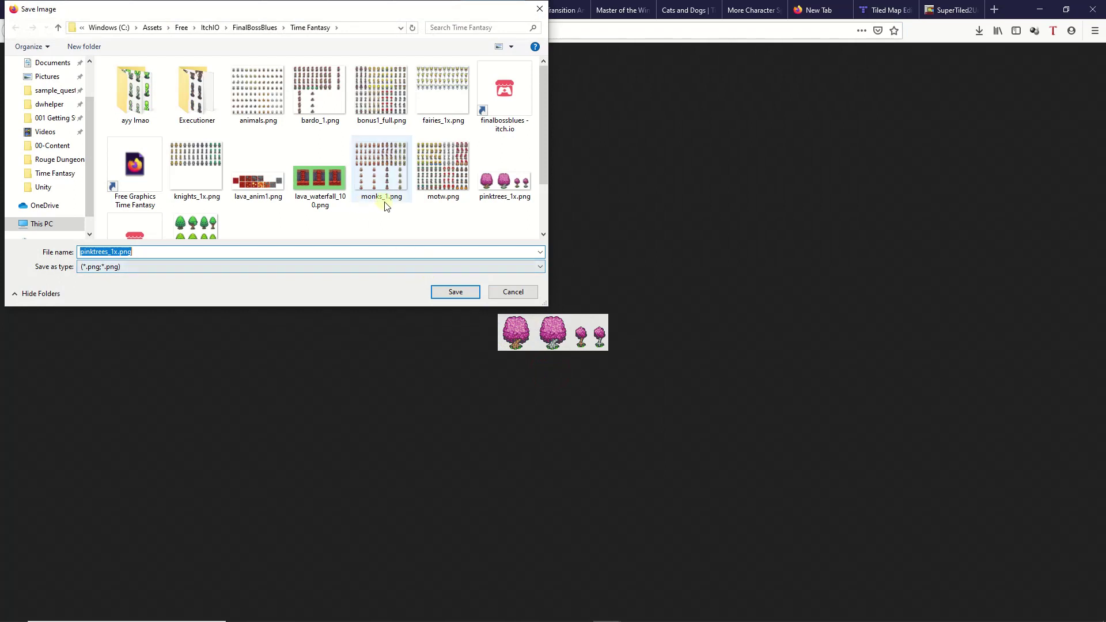
pyautogui.click(513, 292)
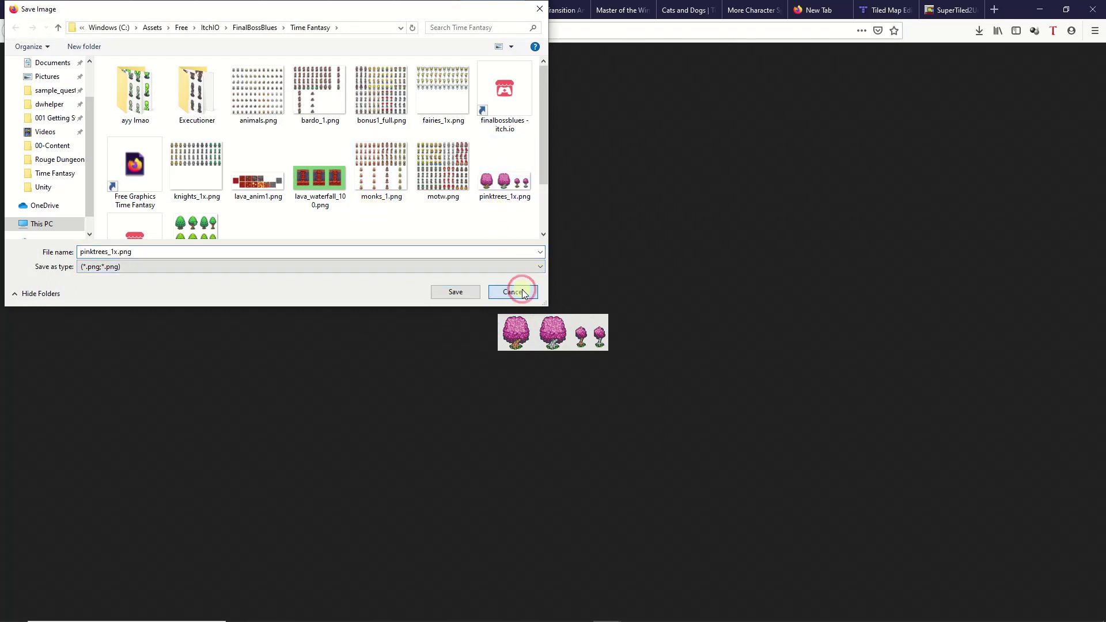
pyautogui.click(516, 10)
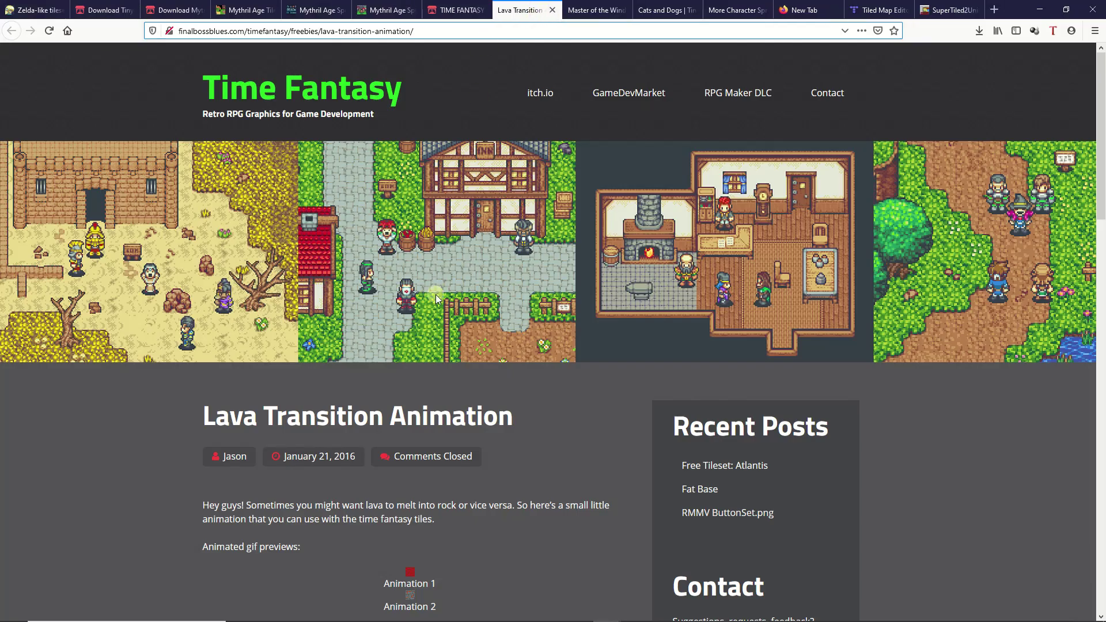
# - Review the Lava Transition Animation page's animated previews and its 16×16 and 2x tile sheets
pyautogui.scroll(-4, 438, 292)
pyautogui.scroll(-2, 430, 316)
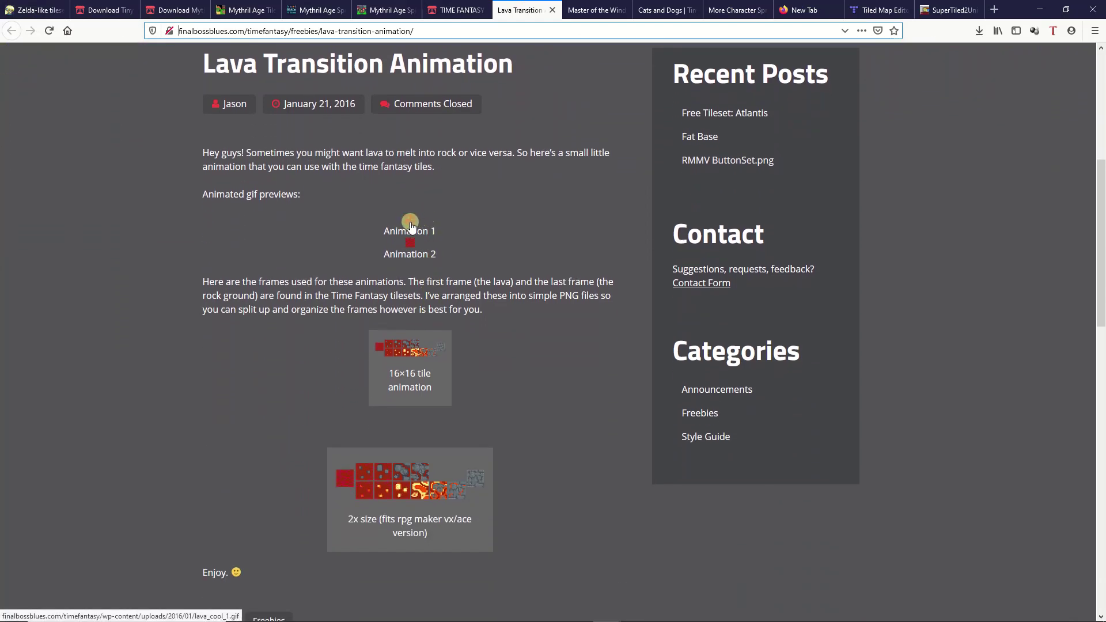
pyautogui.scroll(-1, 414, 323)
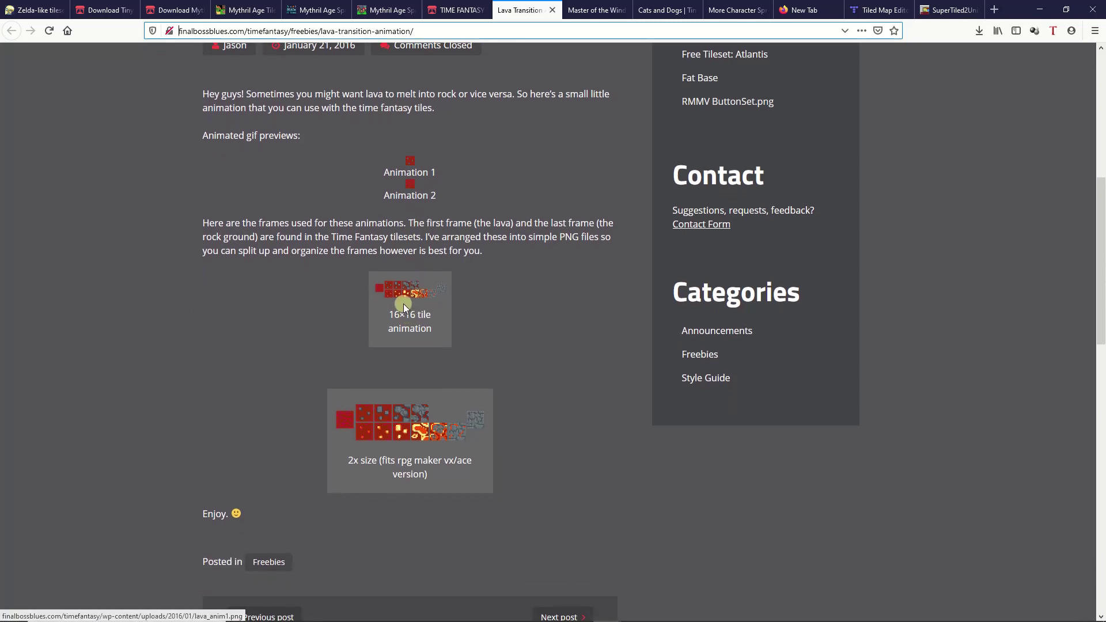
# - Open the 16×16 lava tile animation image, look for lava_anim1.png in the Time Fantasy save folder, cancel saving and close the image
pyautogui.click(410, 300)
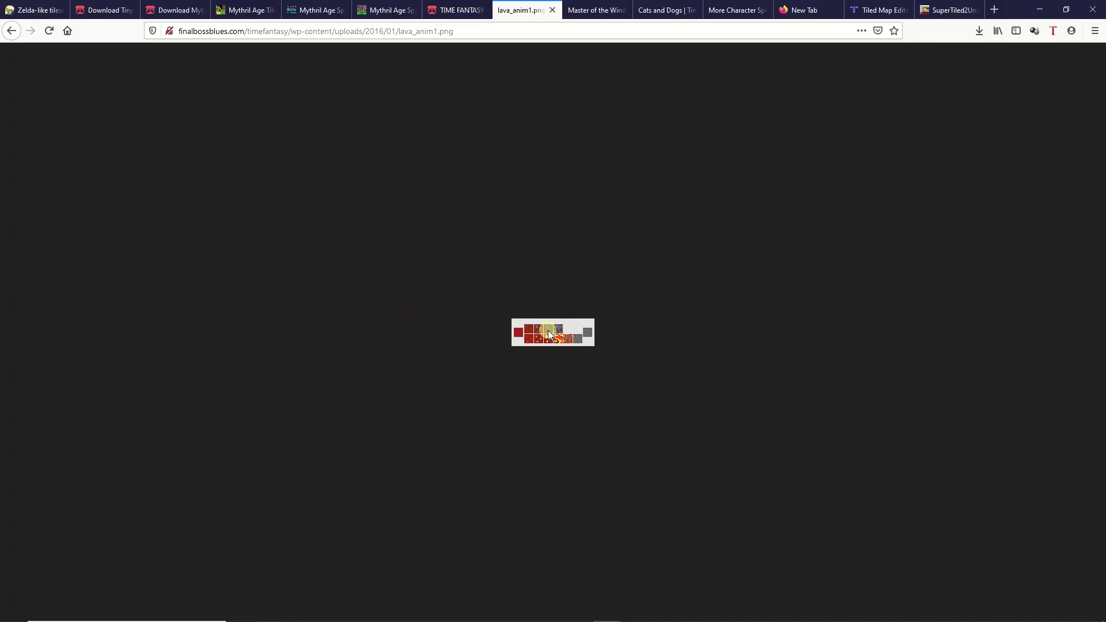
pyautogui.rightClick(549, 334)
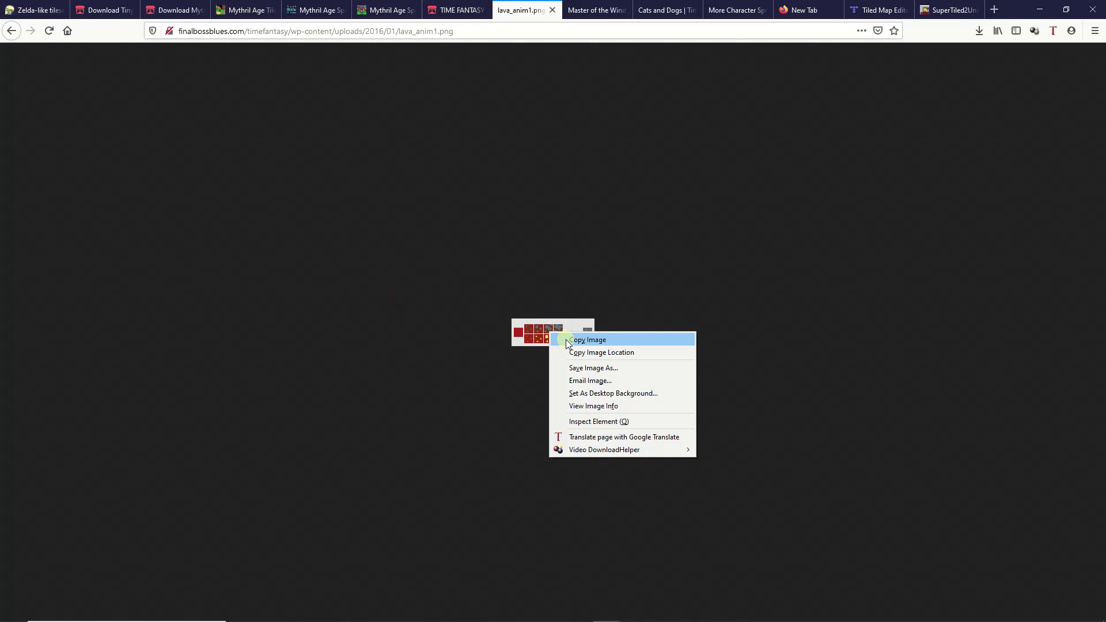
pyautogui.click(593, 365)
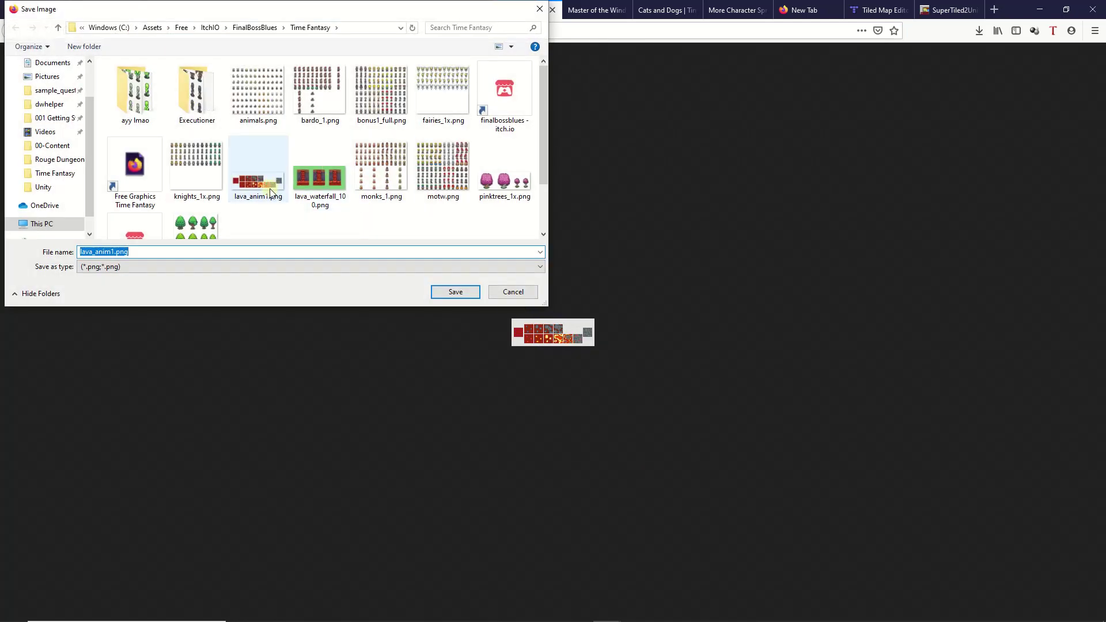
pyautogui.click(514, 291)
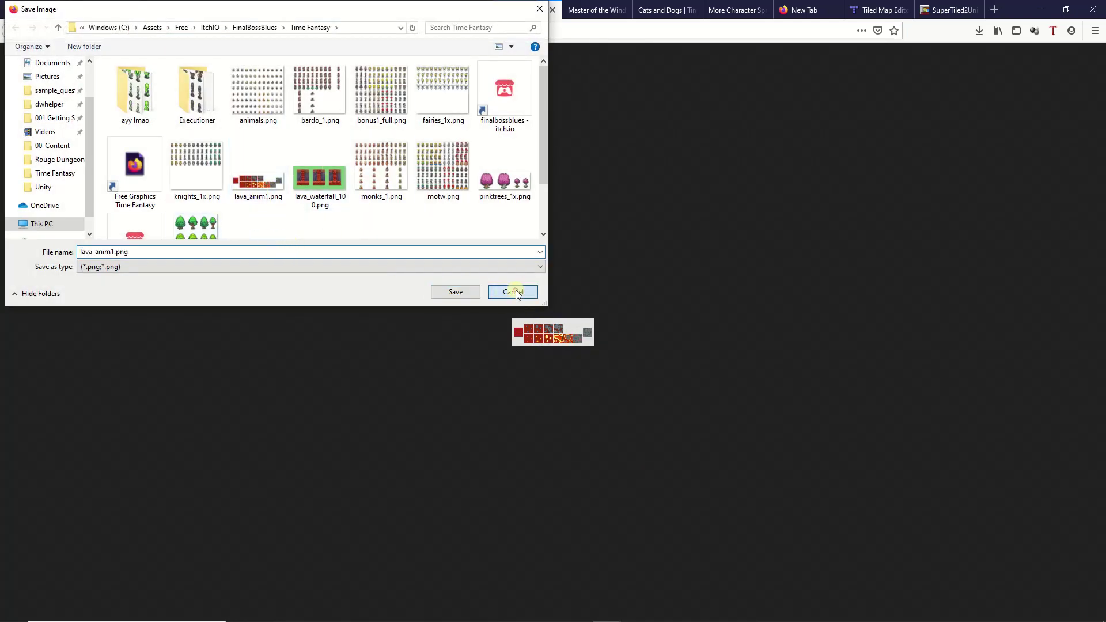
pyautogui.click(553, 10)
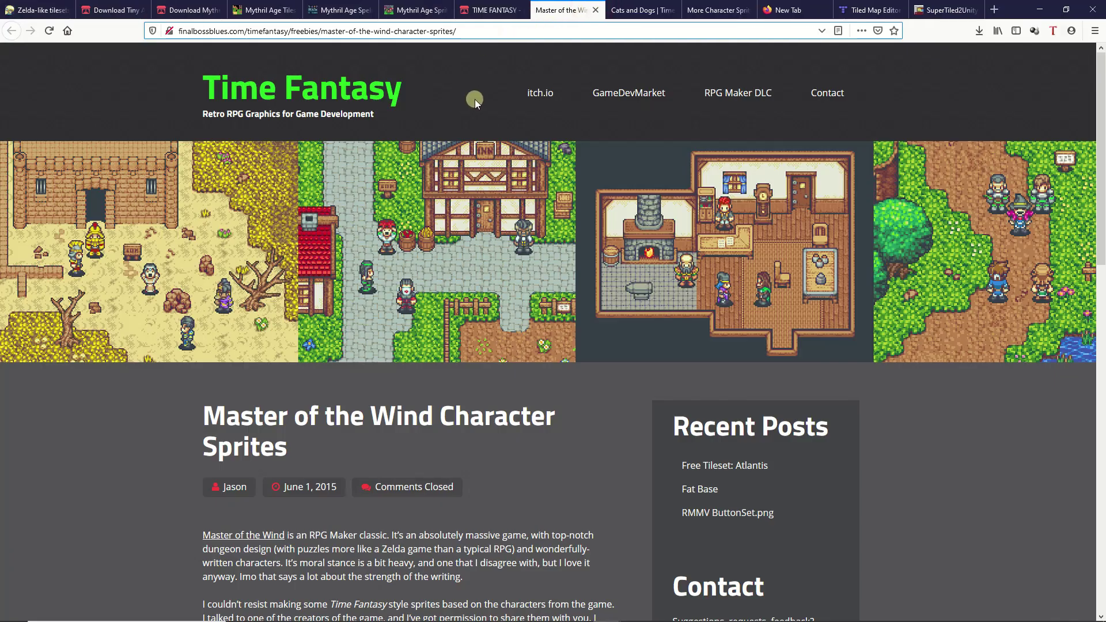
# - Review the Master of the Wind Character Sprites page and open its downloadable sprite sheet image
pyautogui.scroll(-5, 487, 164)
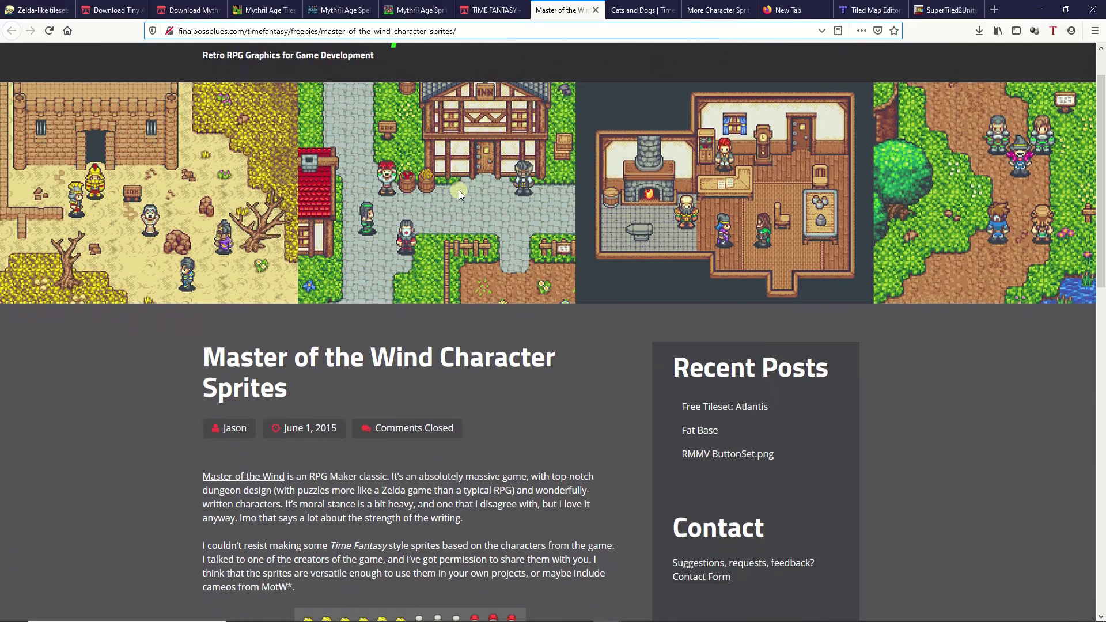
pyautogui.scroll(-3, 462, 186)
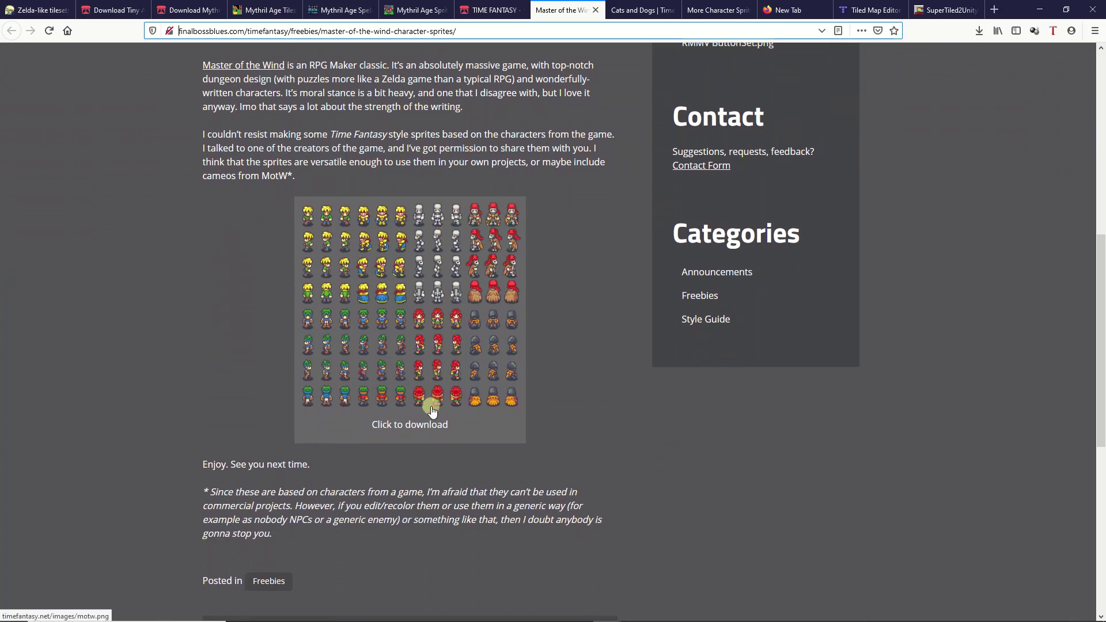
pyautogui.click(391, 364)
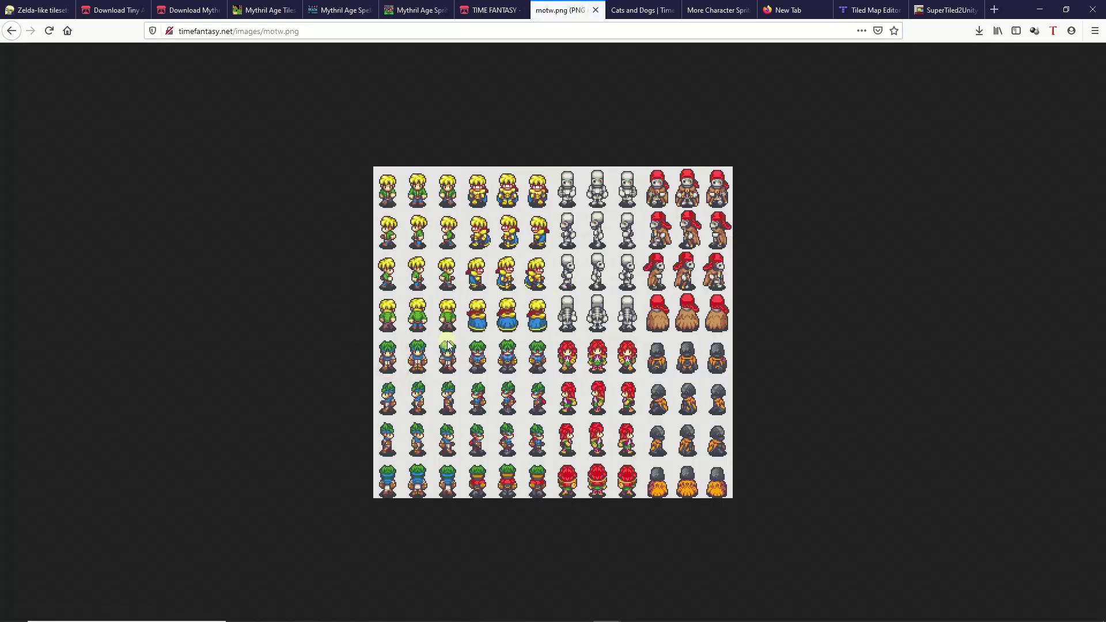
# - Look for motw.png in the Time Fantasy save folder, cancel saving and close the sprite sheet image
pyautogui.rightClick(564, 354)
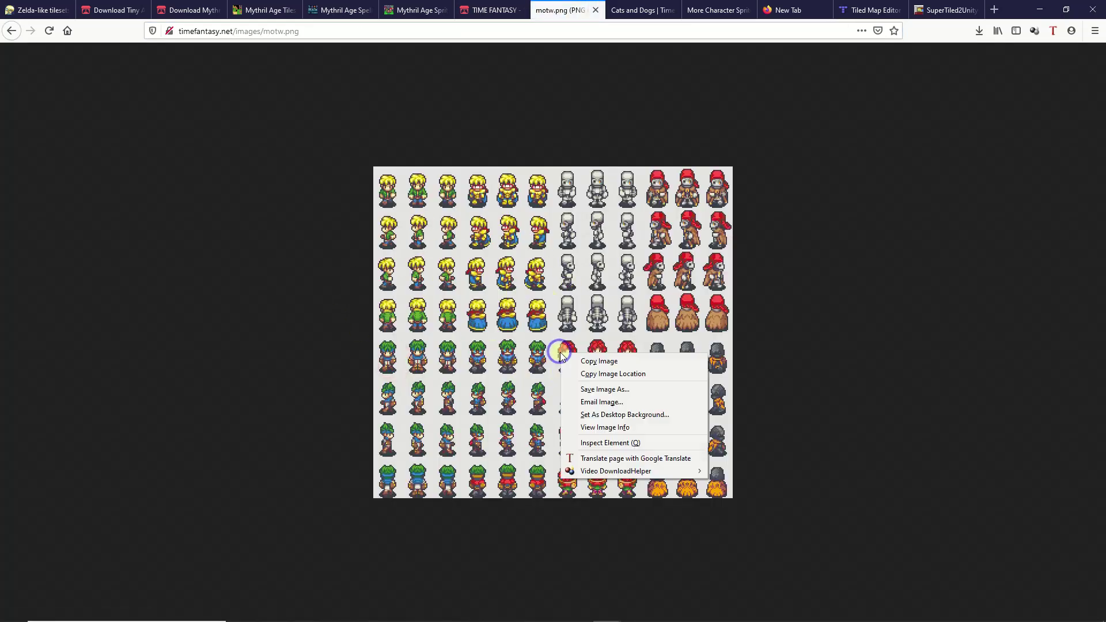
pyautogui.click(599, 388)
pyautogui.click(304, 28)
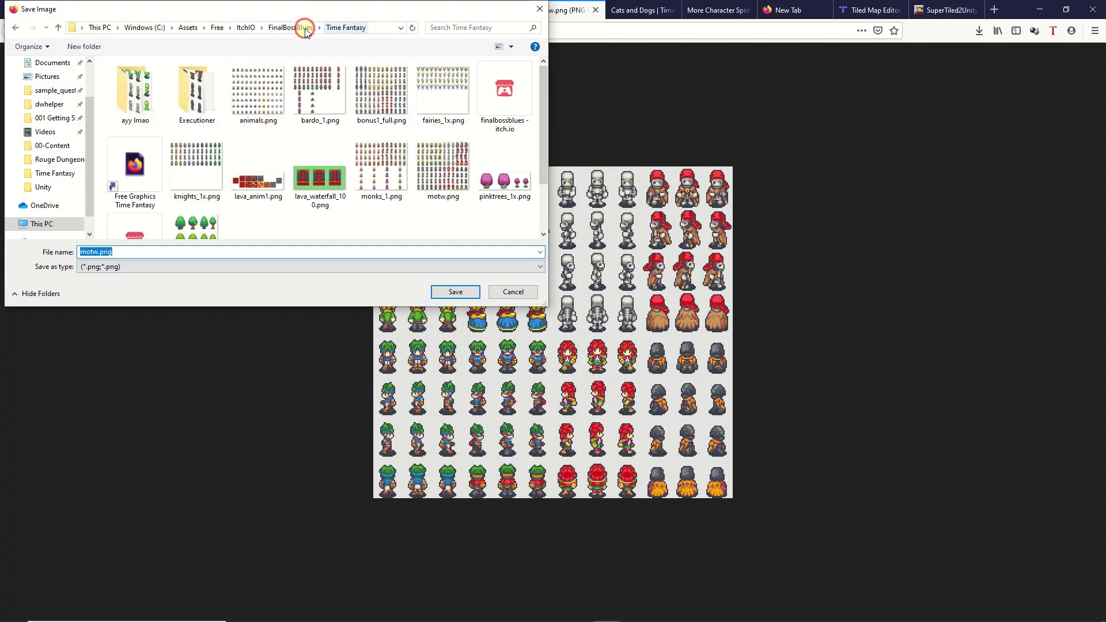
pyautogui.scroll(-1, 312, 186)
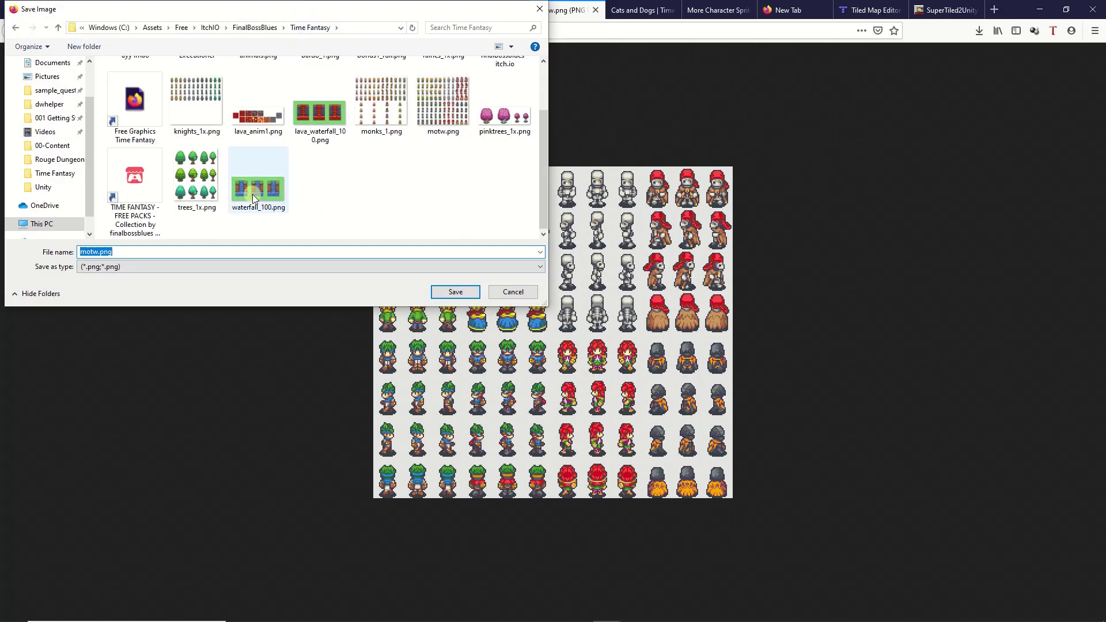
pyautogui.scroll(1, 252, 194)
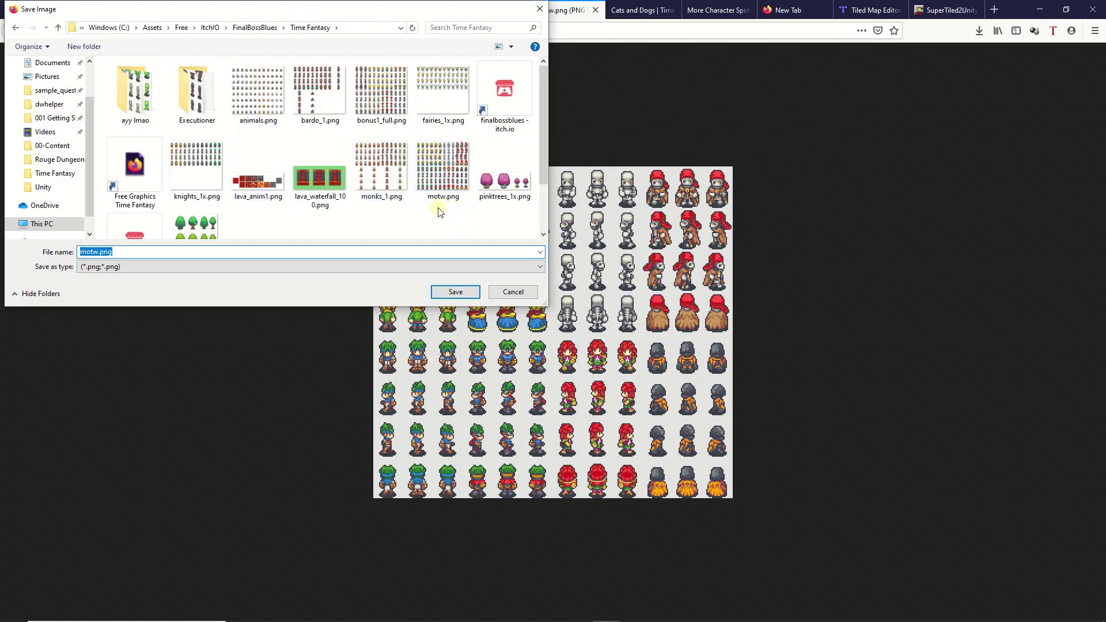
pyautogui.click(512, 292)
pyautogui.click(594, 10)
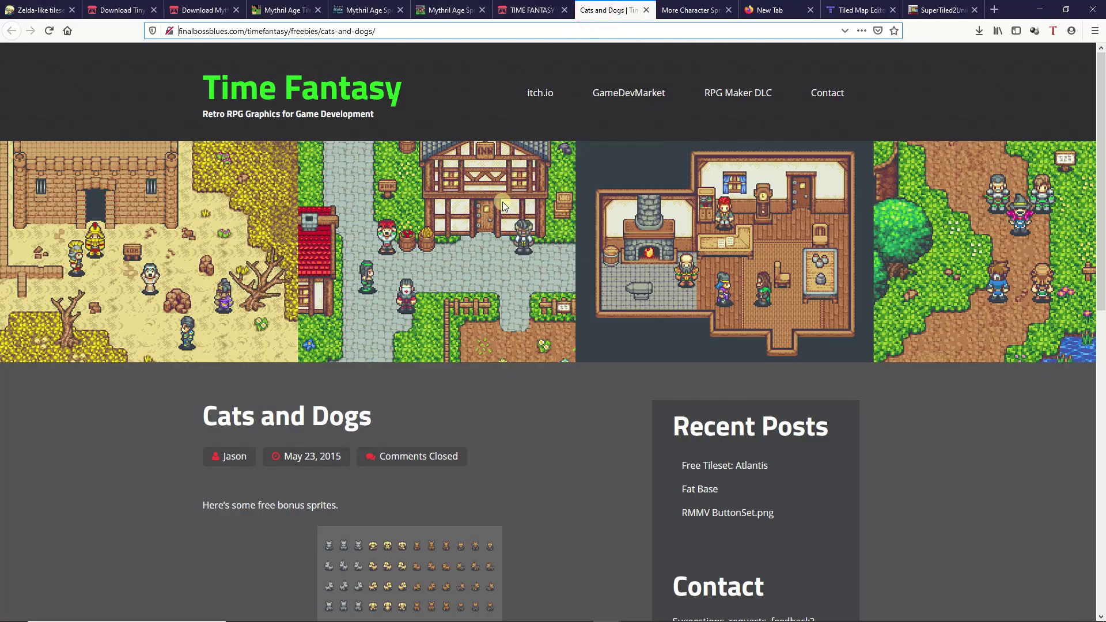
# - Review the Cats and Dogs page, view its full animal sprite sheet and close the image
pyautogui.scroll(-6, 489, 204)
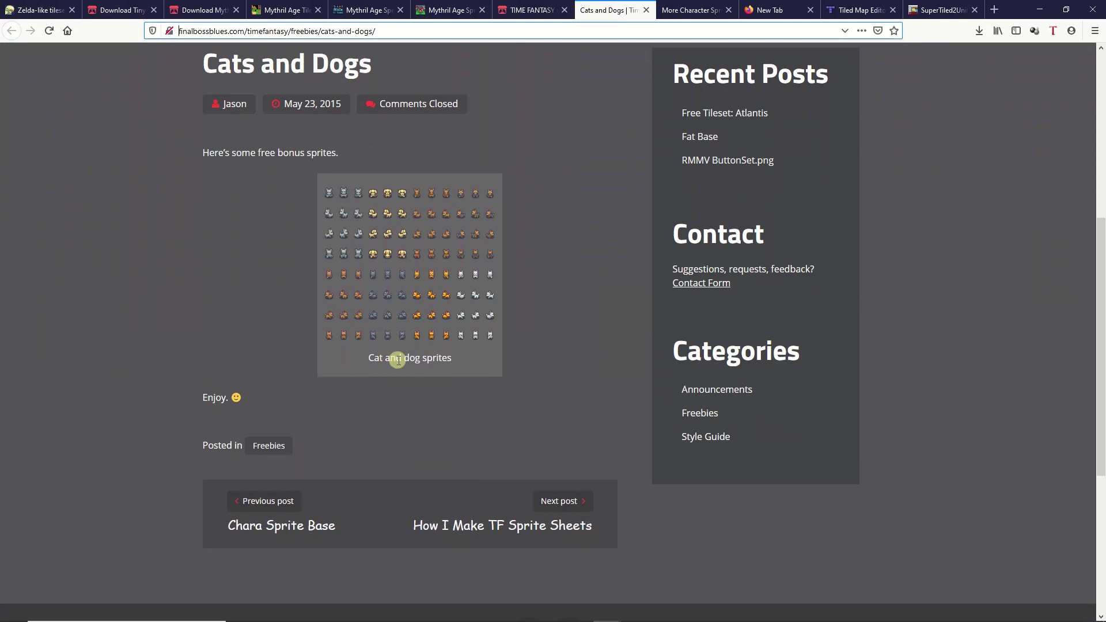
pyautogui.click(385, 295)
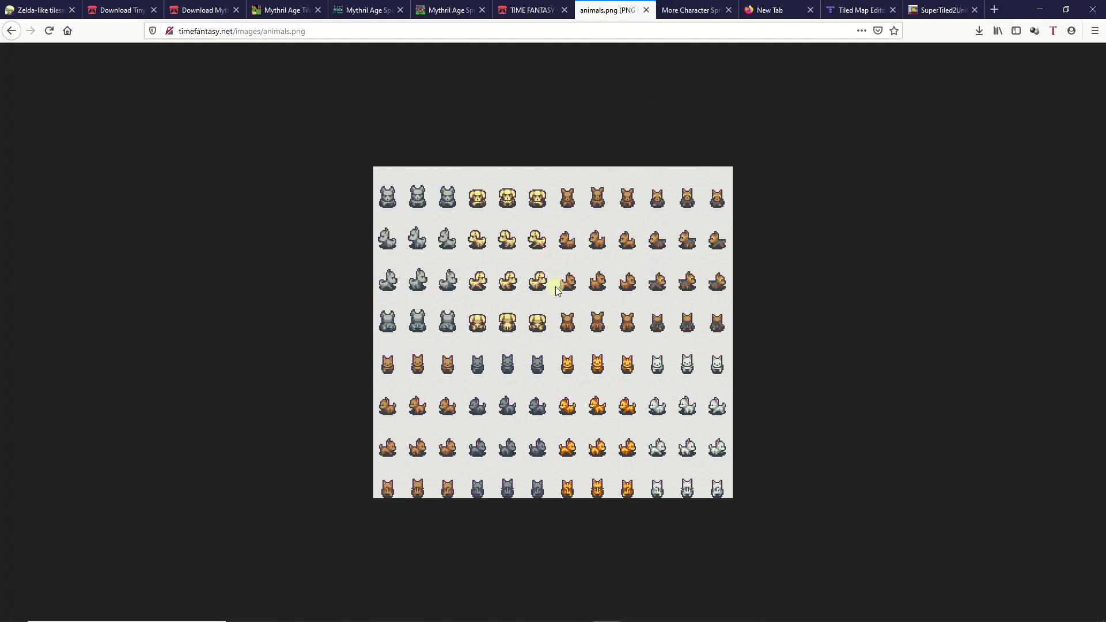
pyautogui.click(645, 11)
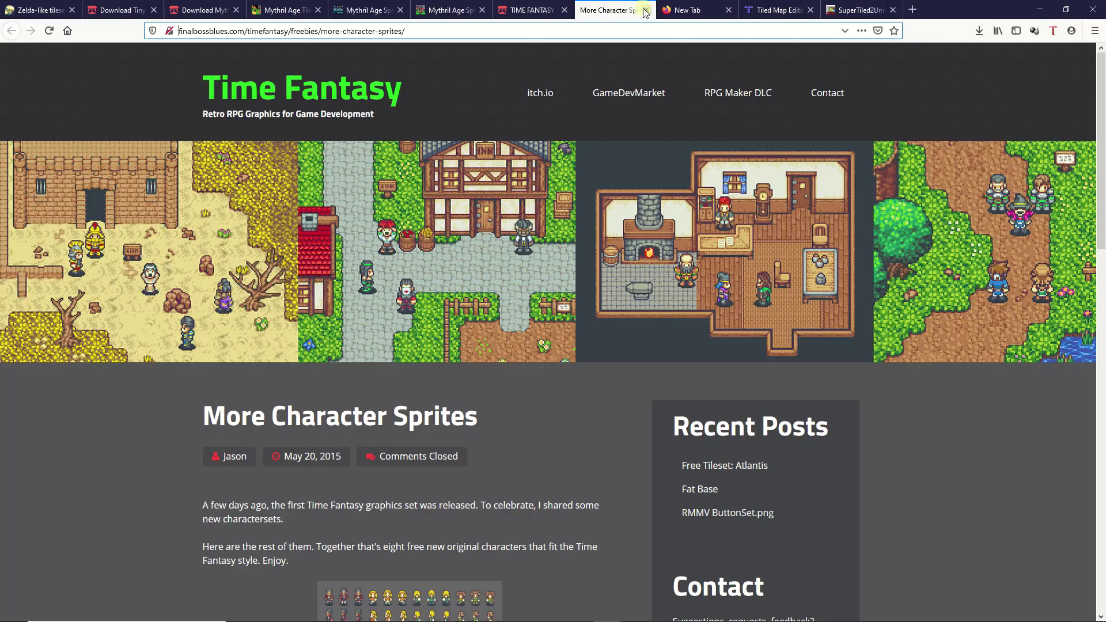
# - View the full sprite sheet from the More Character Sprites page, and close it along with the empty new tab
pyautogui.scroll(-3, 516, 242)
pyautogui.scroll(-3, 516, 233)
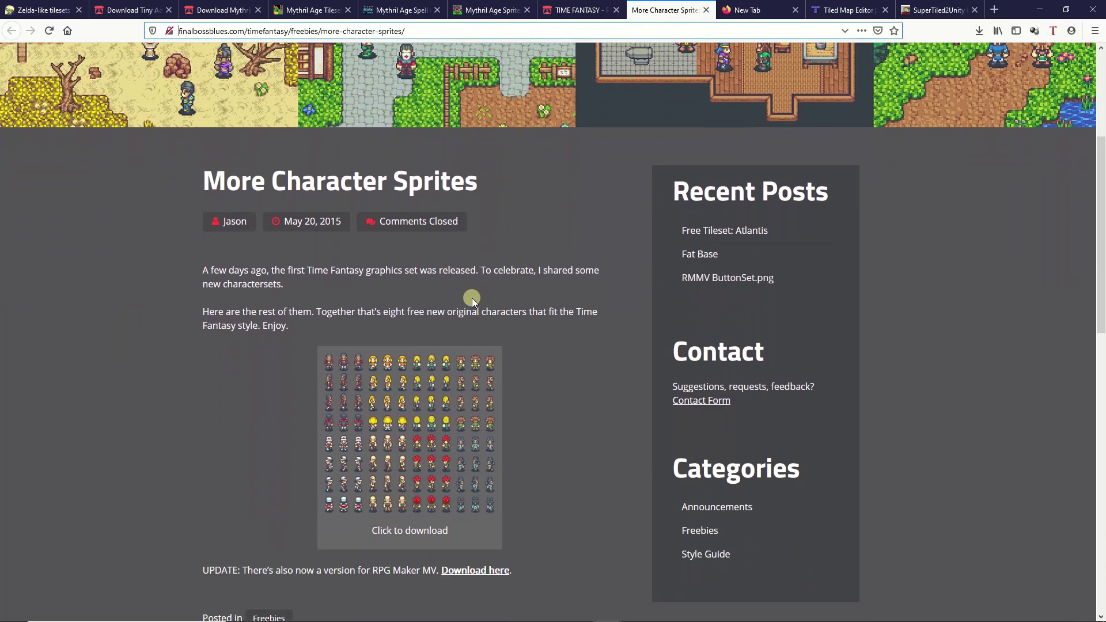
pyautogui.click(437, 357)
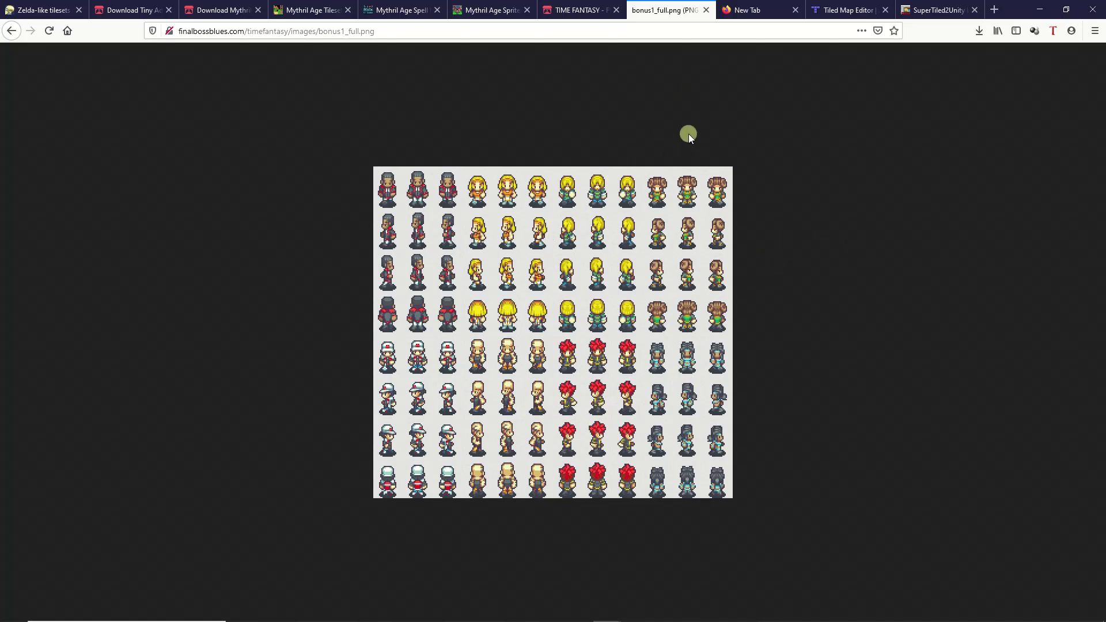
pyautogui.click(706, 10)
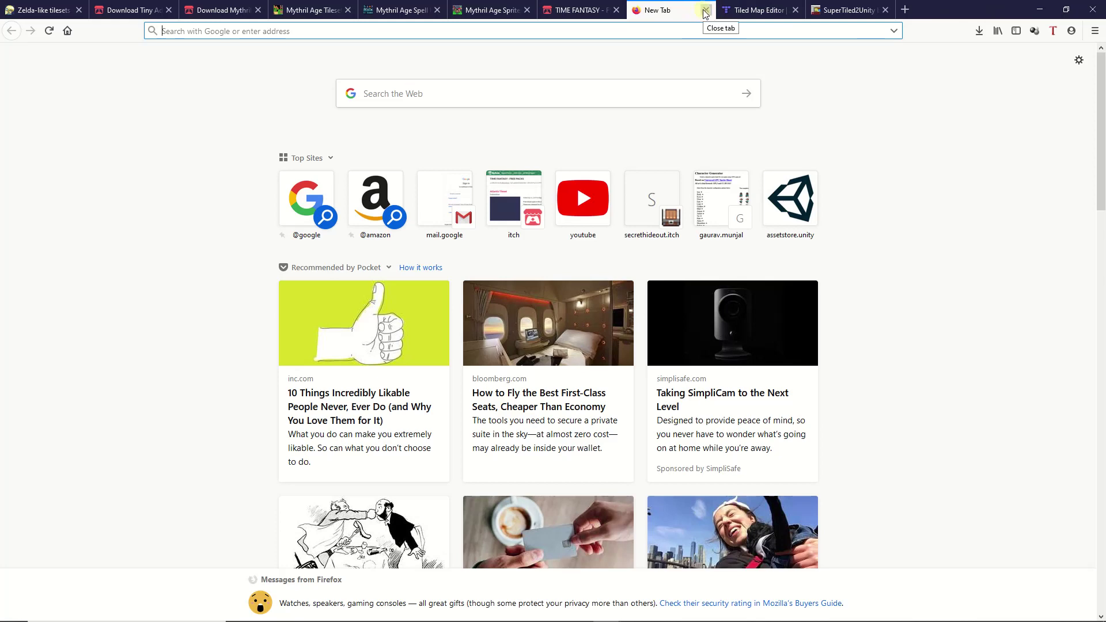
pyautogui.click(706, 10)
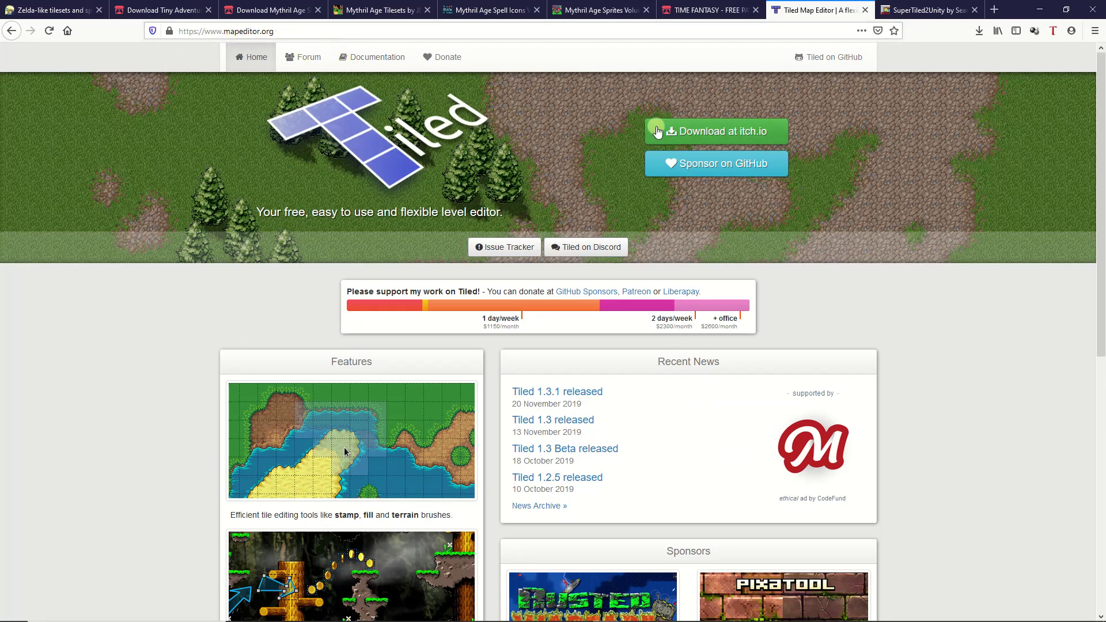
# - Open the Tiled Map Editor's itch.io page from its website and review the description, screenshots and list of download files
pyautogui.click(705, 133)
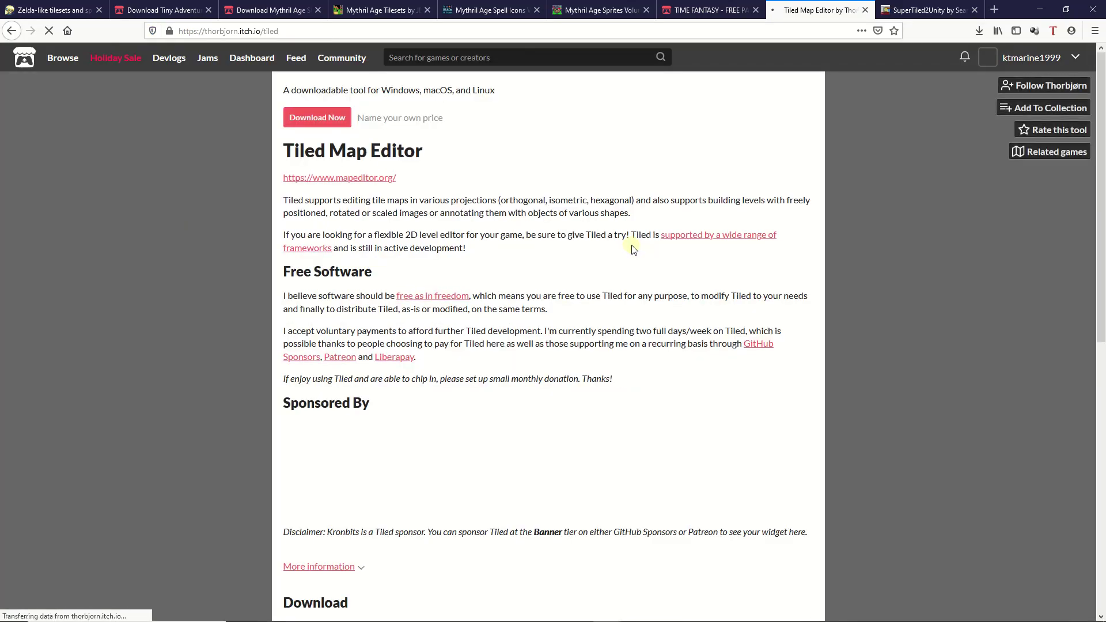
pyautogui.scroll(-1, 630, 246)
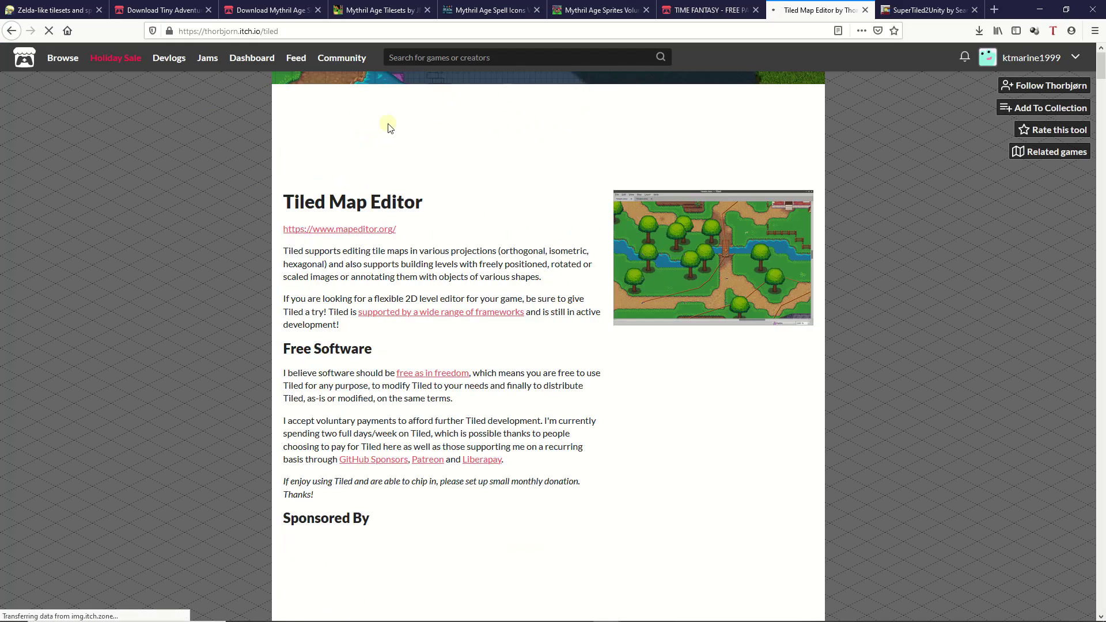
pyautogui.scroll(-1, 484, 157)
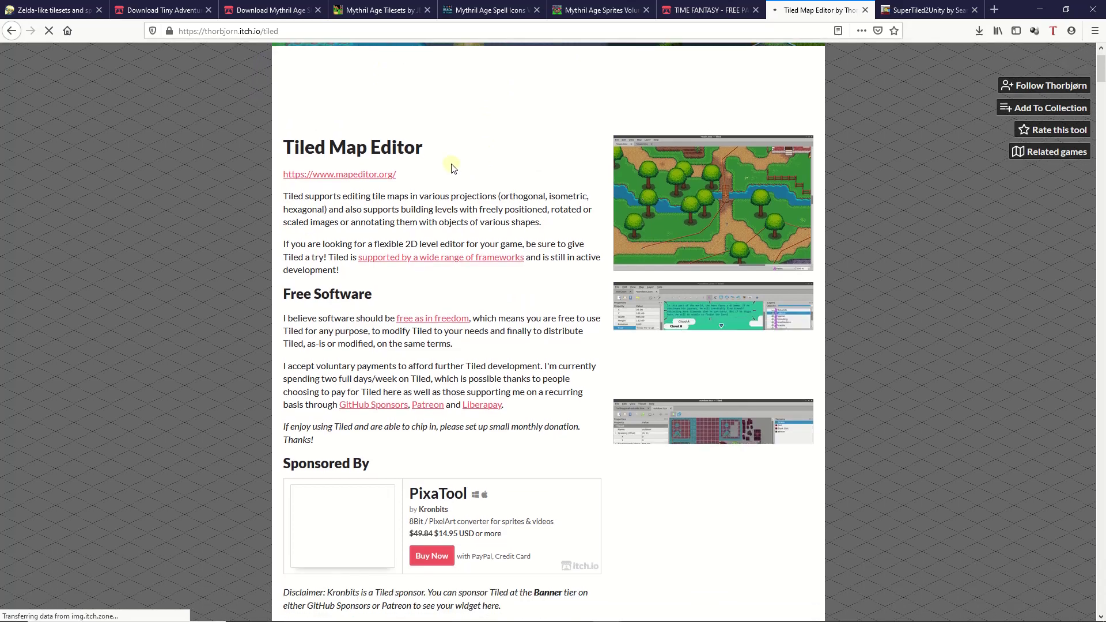
pyautogui.scroll(-1, 403, 224)
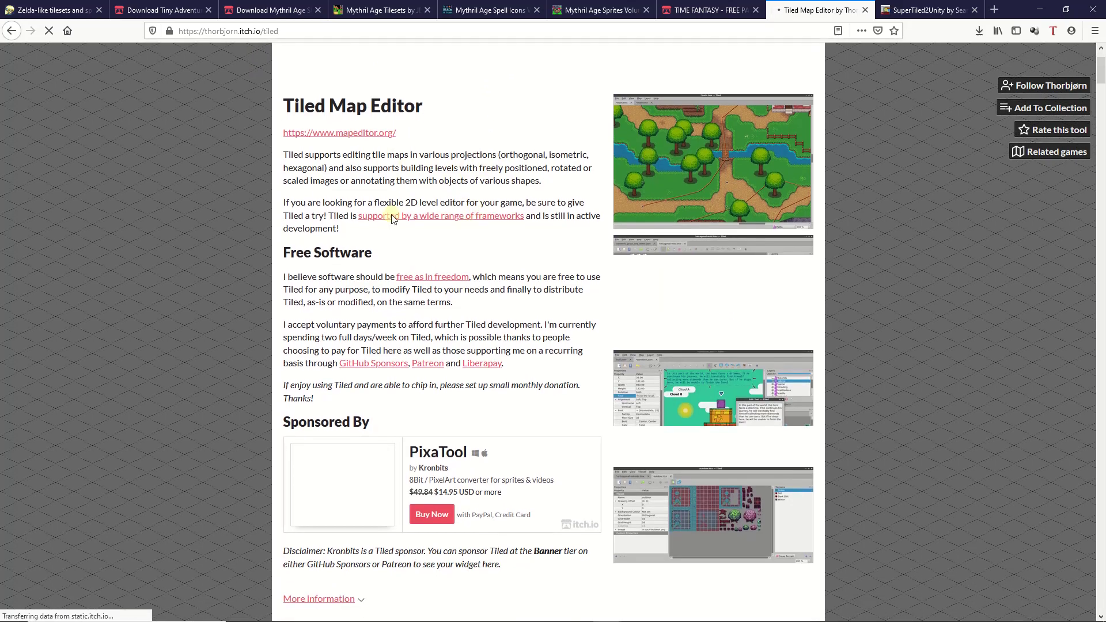
pyautogui.scroll(-1, 555, 181)
pyautogui.scroll(-1, 605, 176)
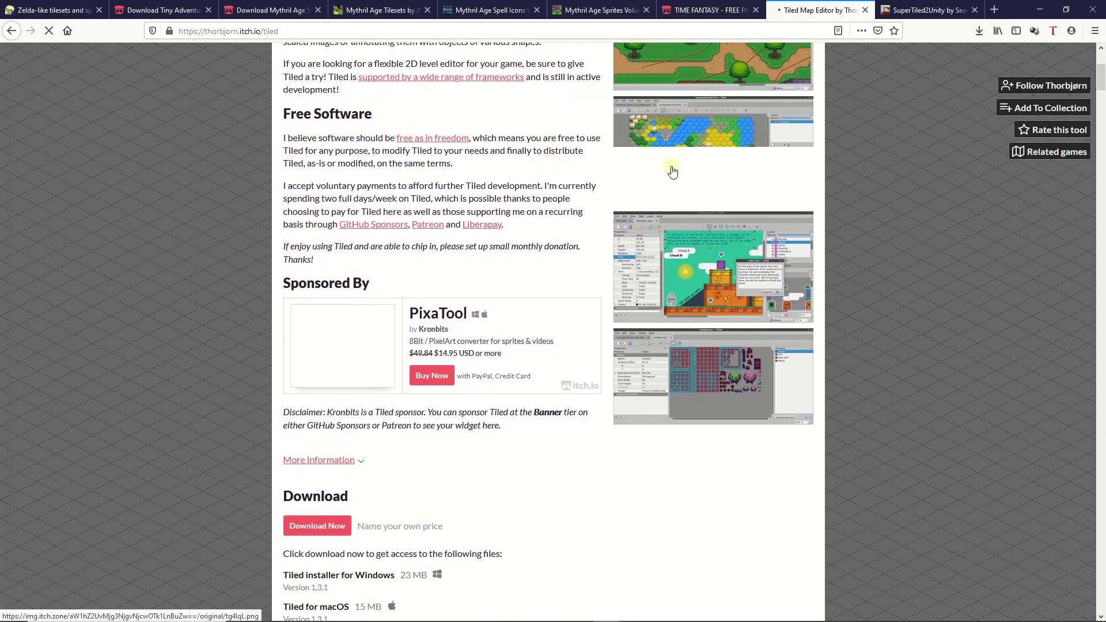
pyautogui.scroll(-1, 665, 169)
pyautogui.scroll(-2, 658, 172)
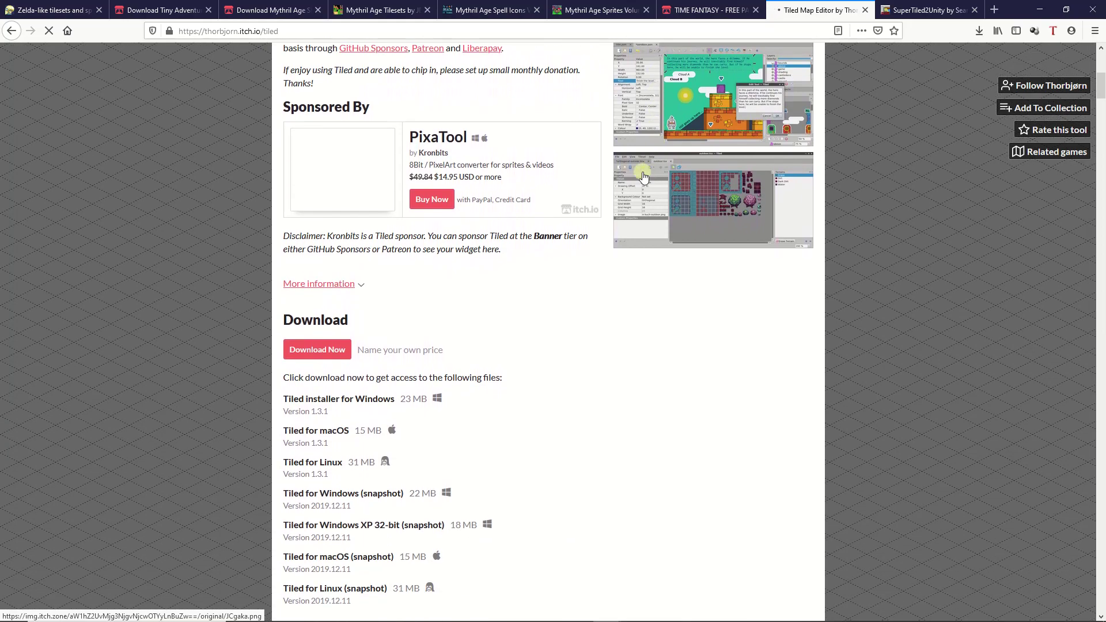
pyautogui.scroll(-2, 633, 185)
# - Go to the Tiled Map Editor downloads without paying and review the installers offered for each platform
pyautogui.click(315, 236)
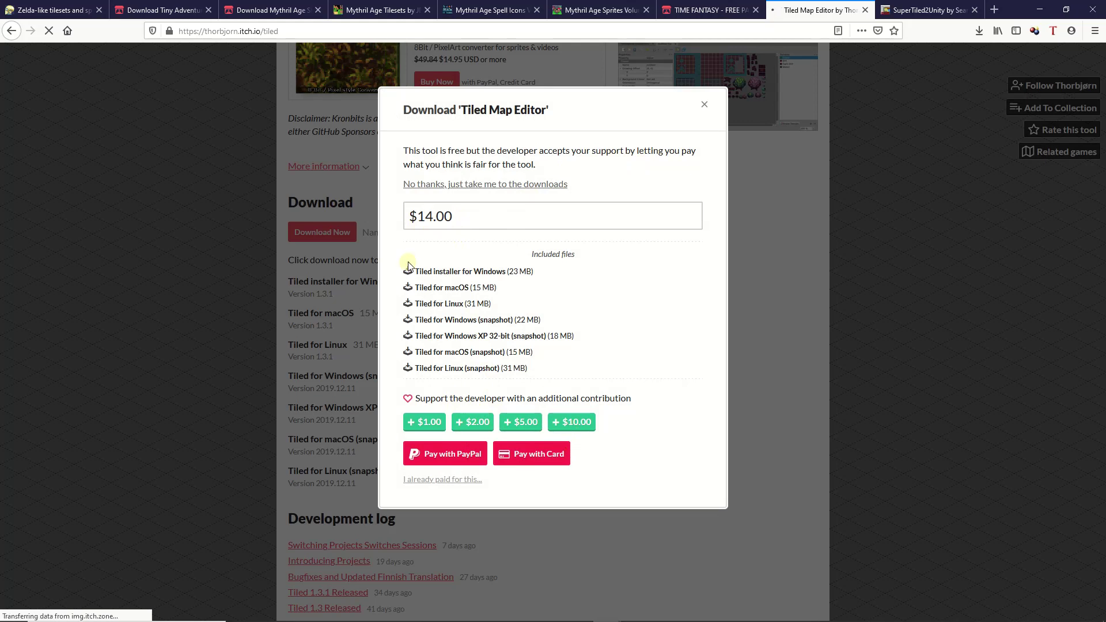
pyautogui.click(446, 185)
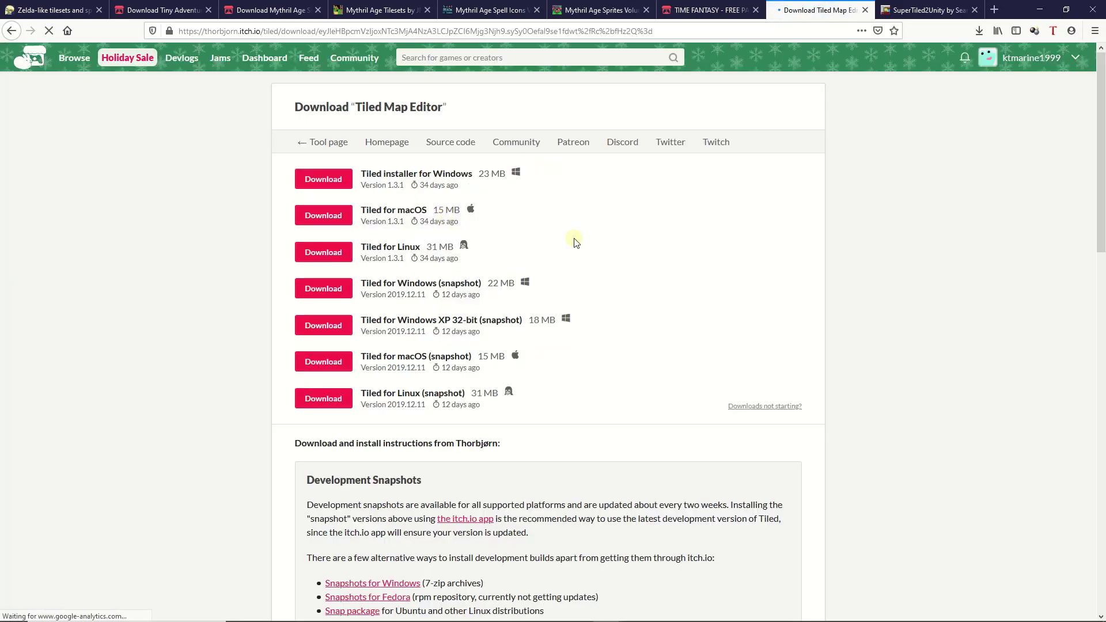
pyautogui.scroll(-2, 593, 249)
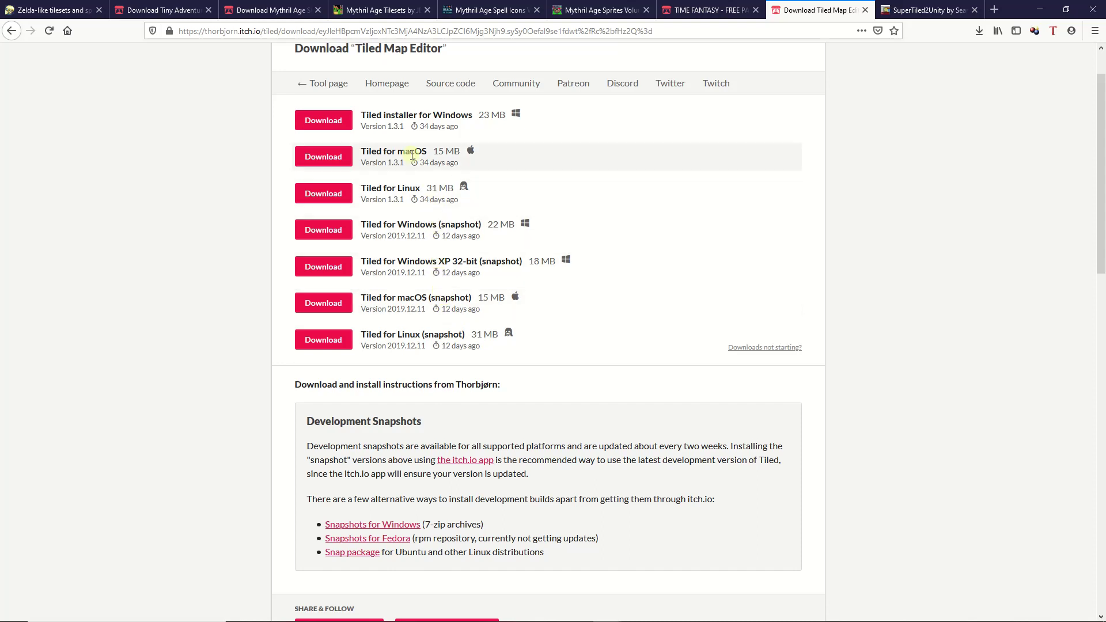
pyautogui.scroll(2, 382, 171)
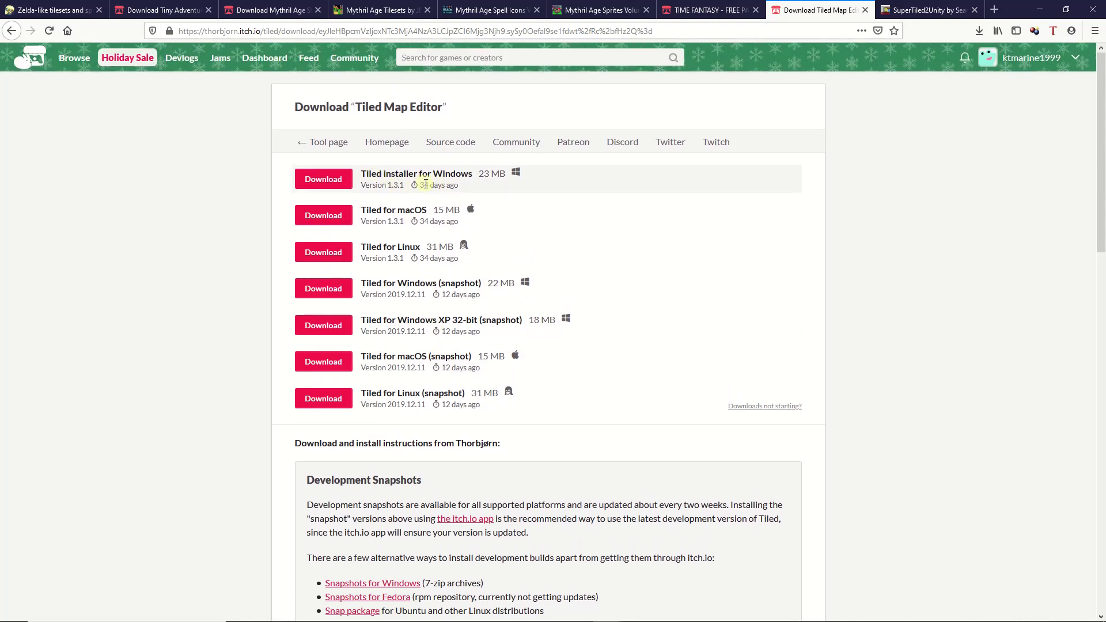
# - Start saving the Tiled 1.3.1 Windows installer, check the Tiled folder in Downloads for it, cancel saving and close the download page
pyautogui.click(317, 182)
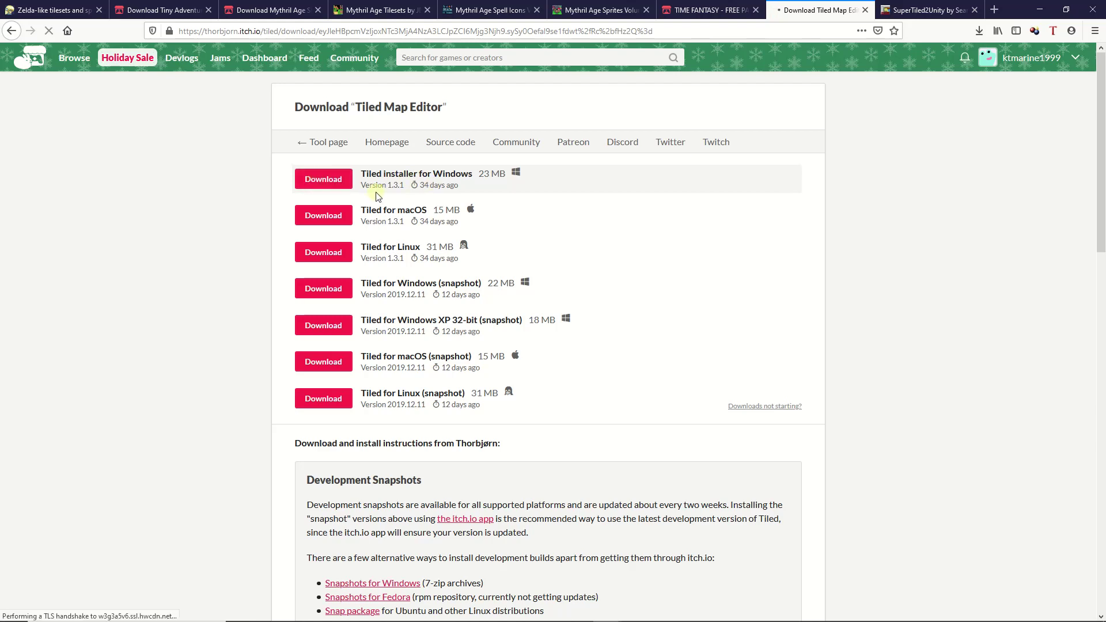
pyautogui.click(326, 180)
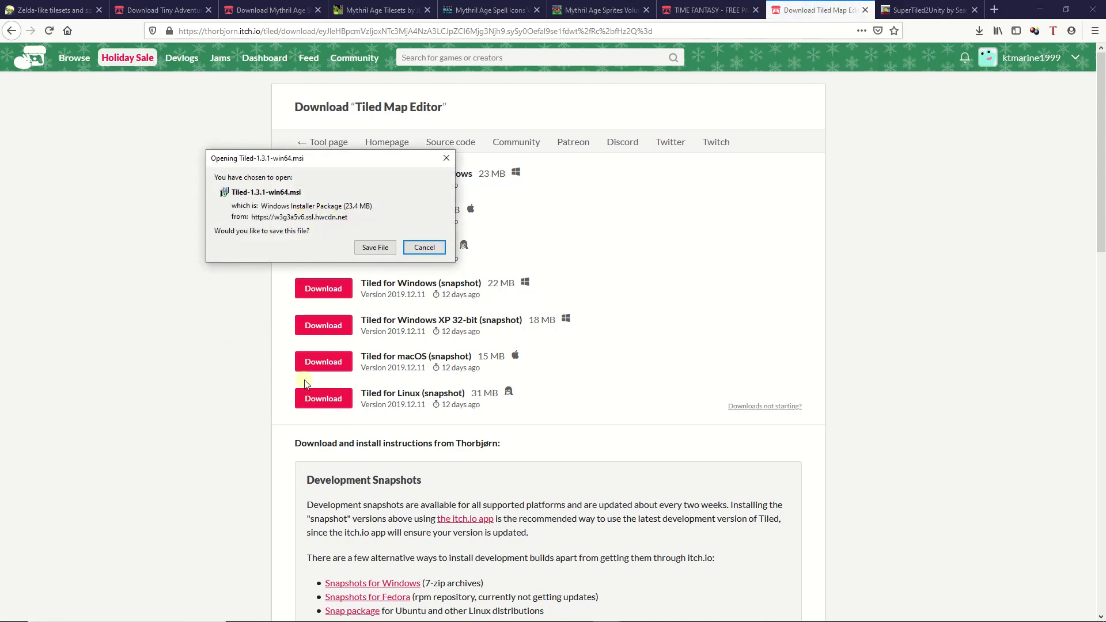
pyautogui.click(375, 247)
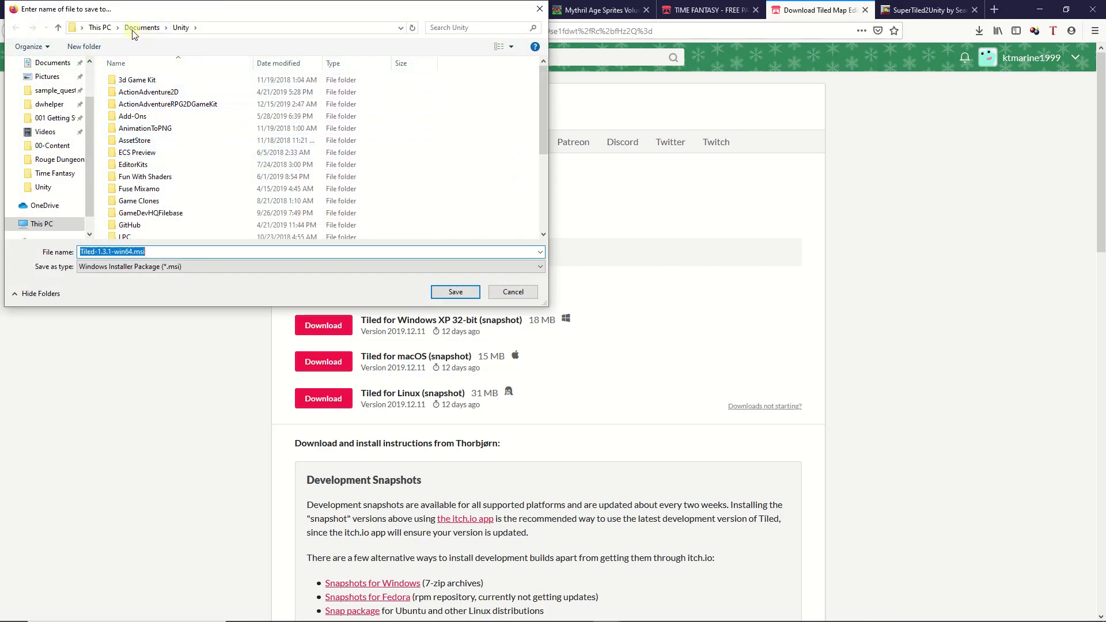
pyautogui.scroll(2, 63, 92)
pyautogui.click(57, 100)
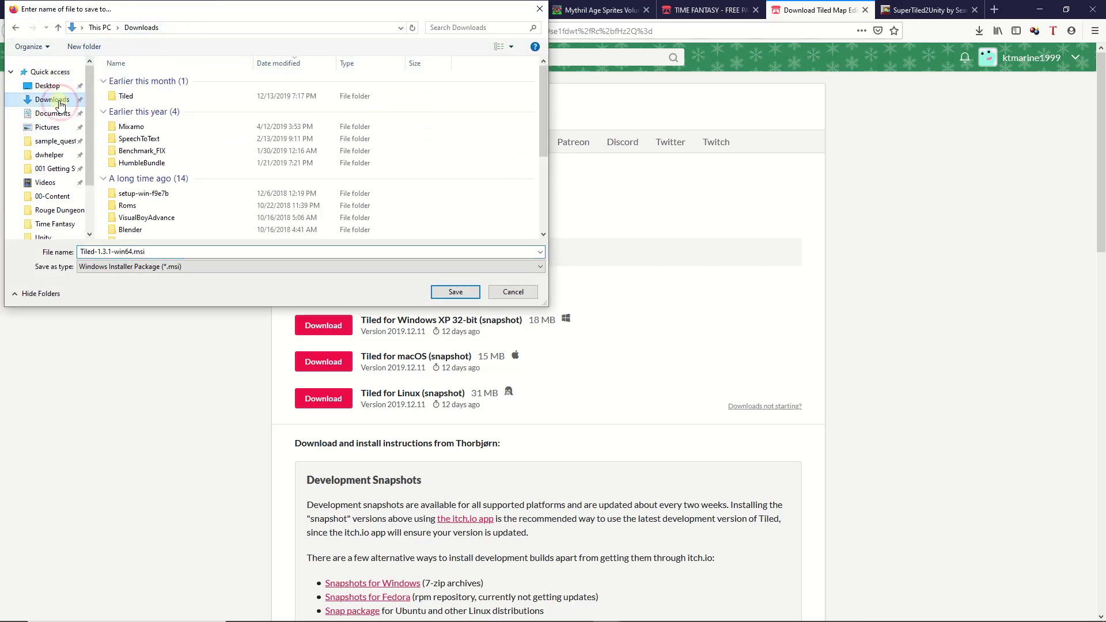
pyautogui.click(129, 95)
pyautogui.doubleClick(130, 96)
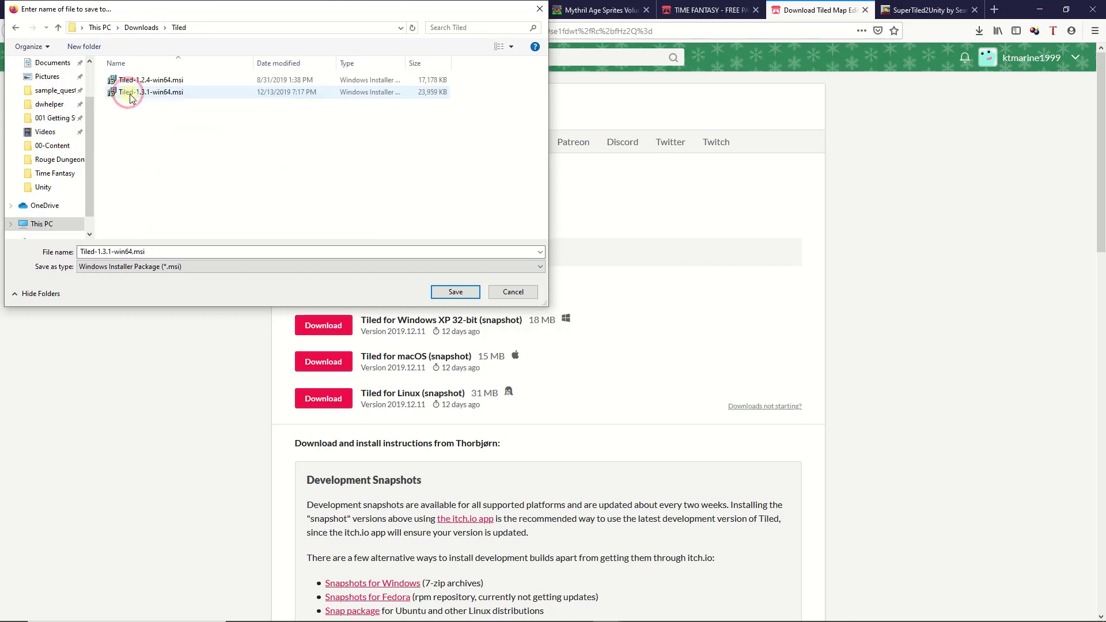
pyautogui.click(112, 267)
pyautogui.click(111, 253)
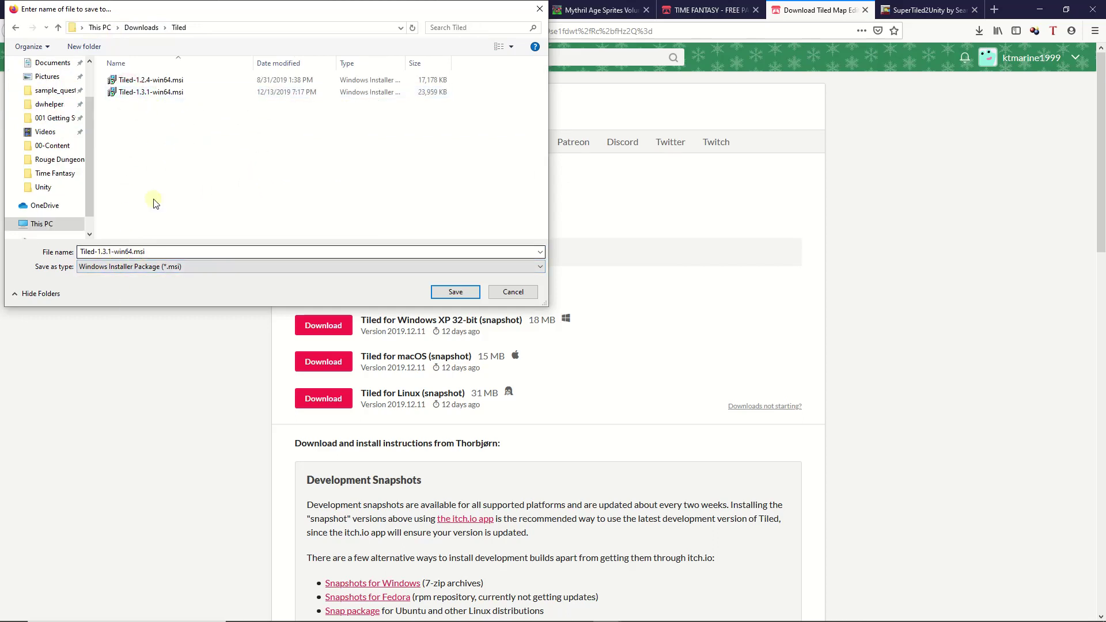
pyautogui.click(511, 292)
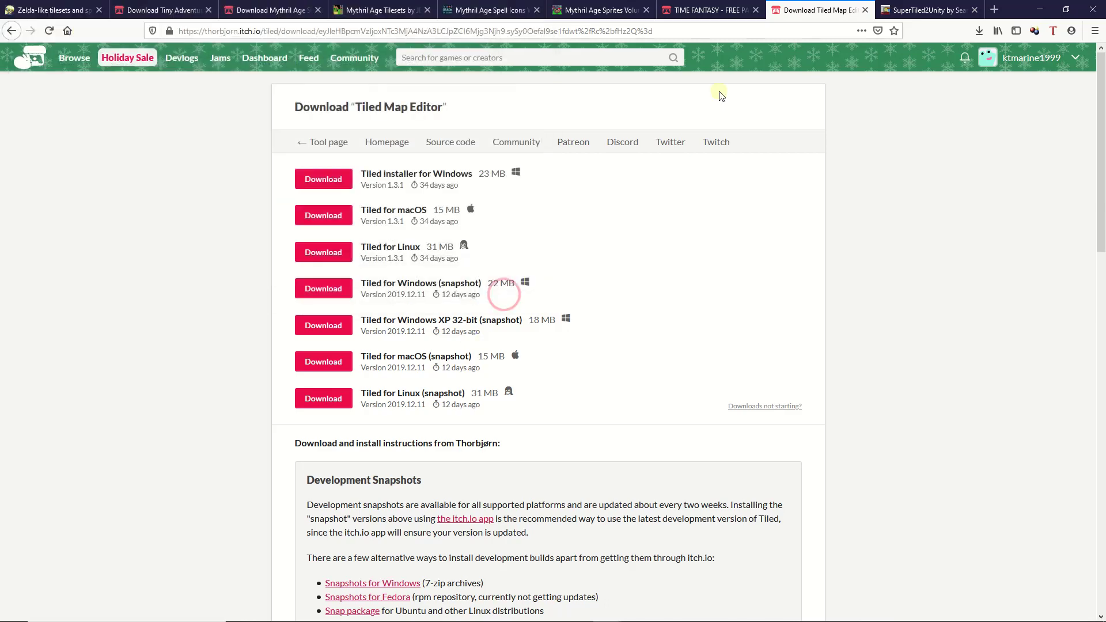
pyautogui.click(866, 10)
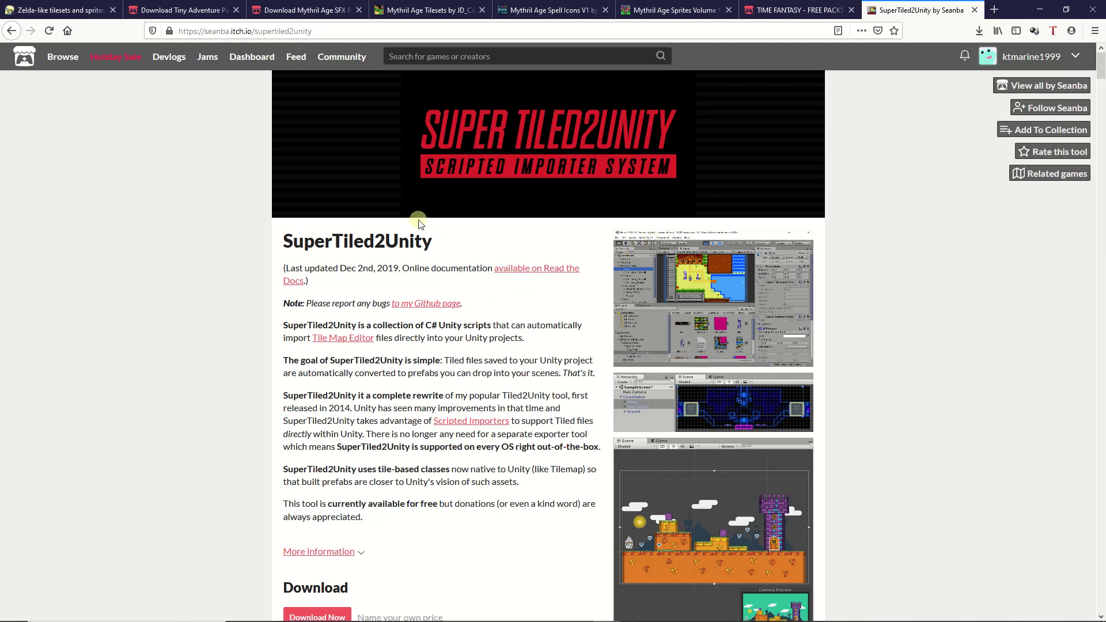
# - Review the SuperTiled2Unity page's description, screenshots and list of downloadable Unity packages
pyautogui.scroll(-2, 420, 224)
pyautogui.scroll(2, 419, 224)
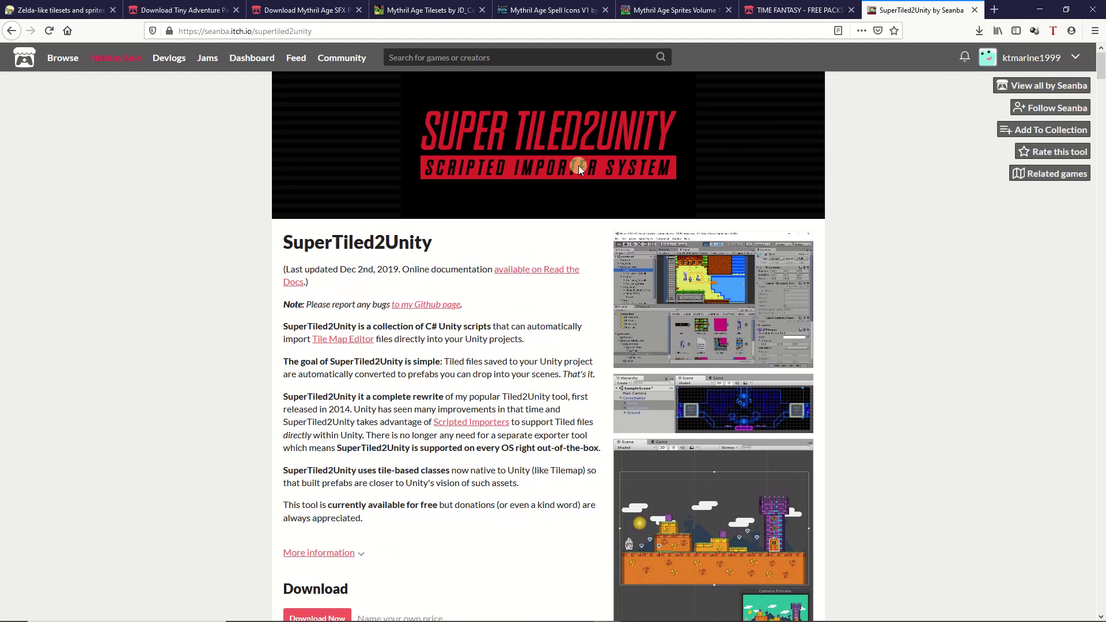
pyautogui.scroll(-2, 578, 167)
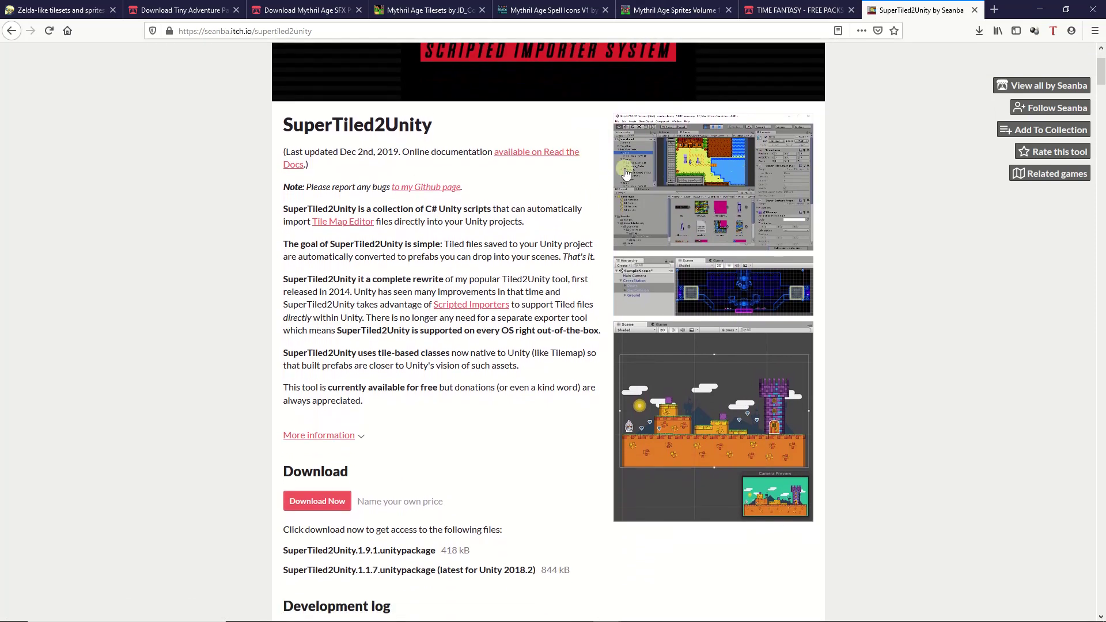
# - Look over the SuperTiled2Unity page again, from its header and description to the package list and development log
pyautogui.scroll(-2, 533, 198)
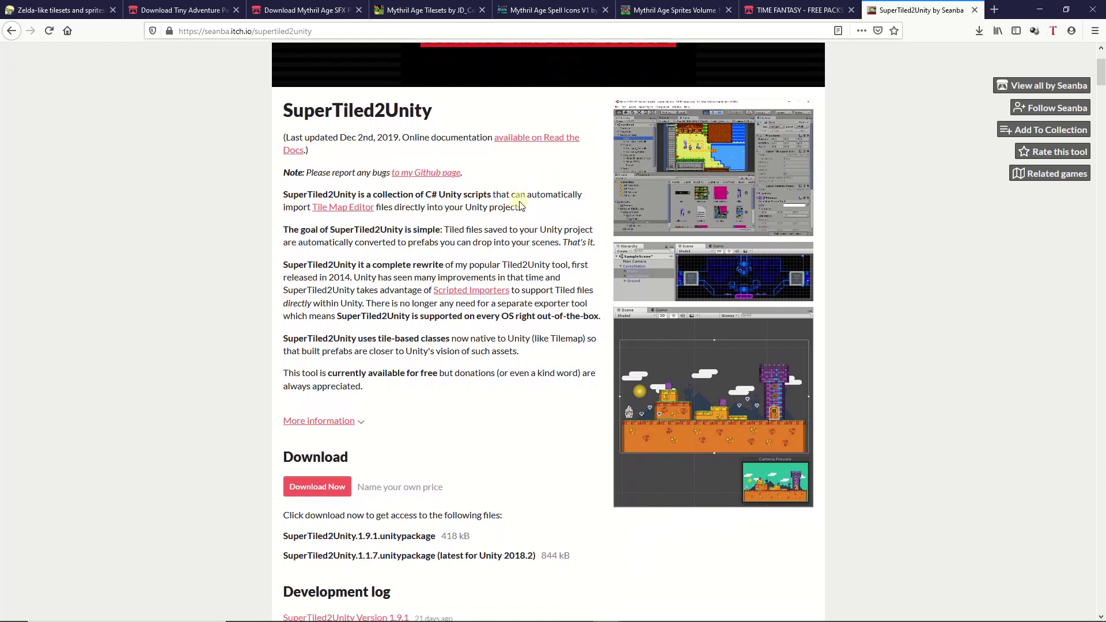
pyautogui.scroll(1, 570, 183)
pyautogui.scroll(2, 569, 184)
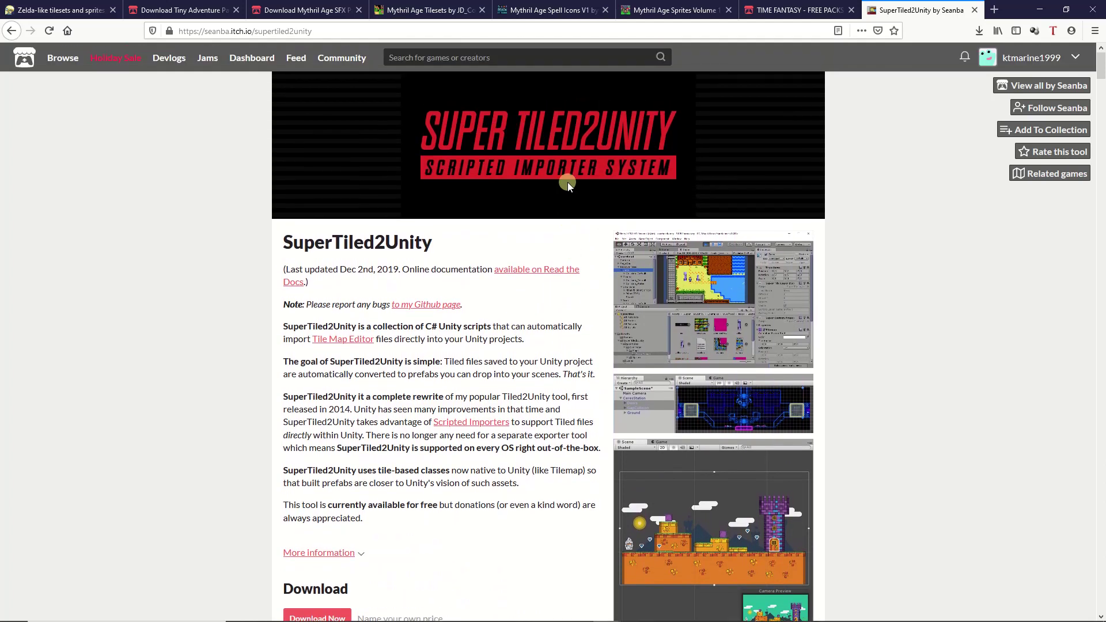
pyautogui.scroll(-4, 463, 438)
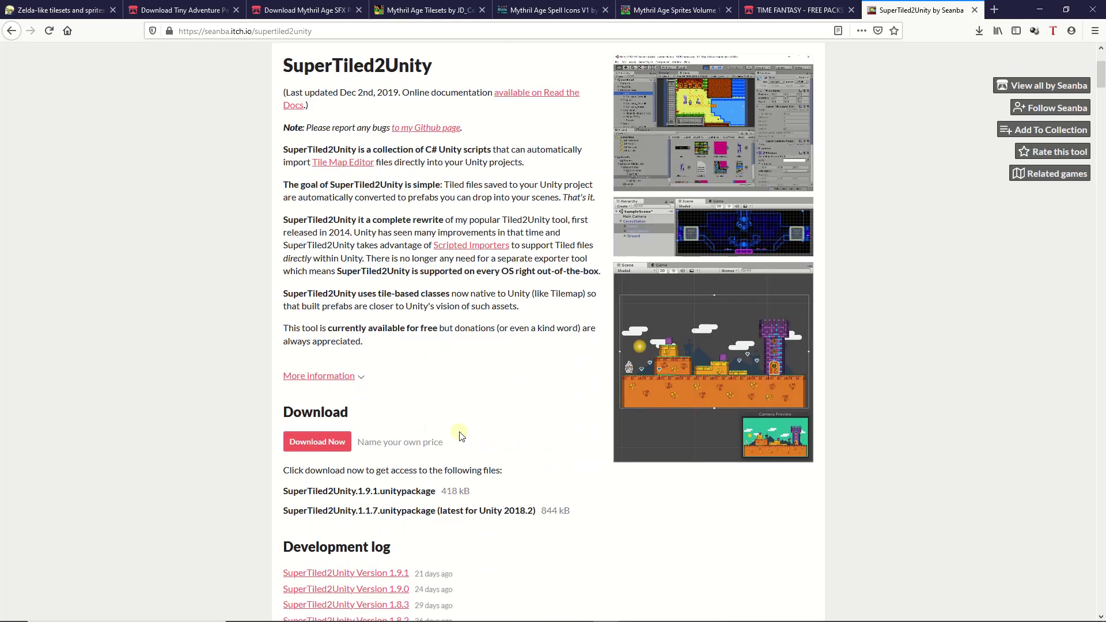
pyautogui.scroll(-1, 424, 328)
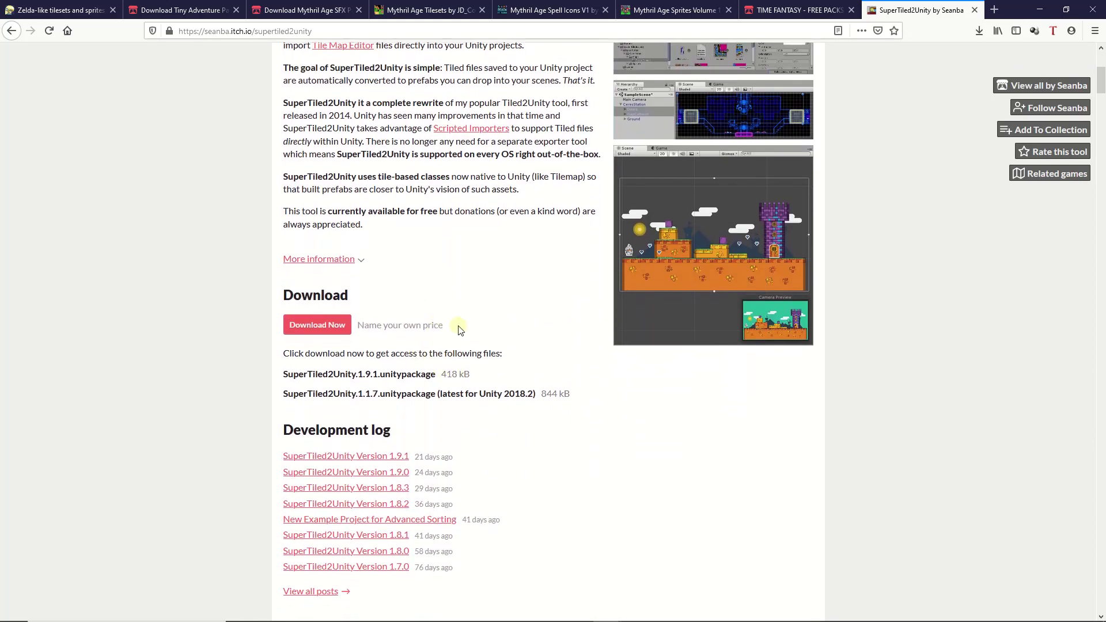
pyautogui.scroll(-1, 459, 329)
pyautogui.scroll(3, 538, 321)
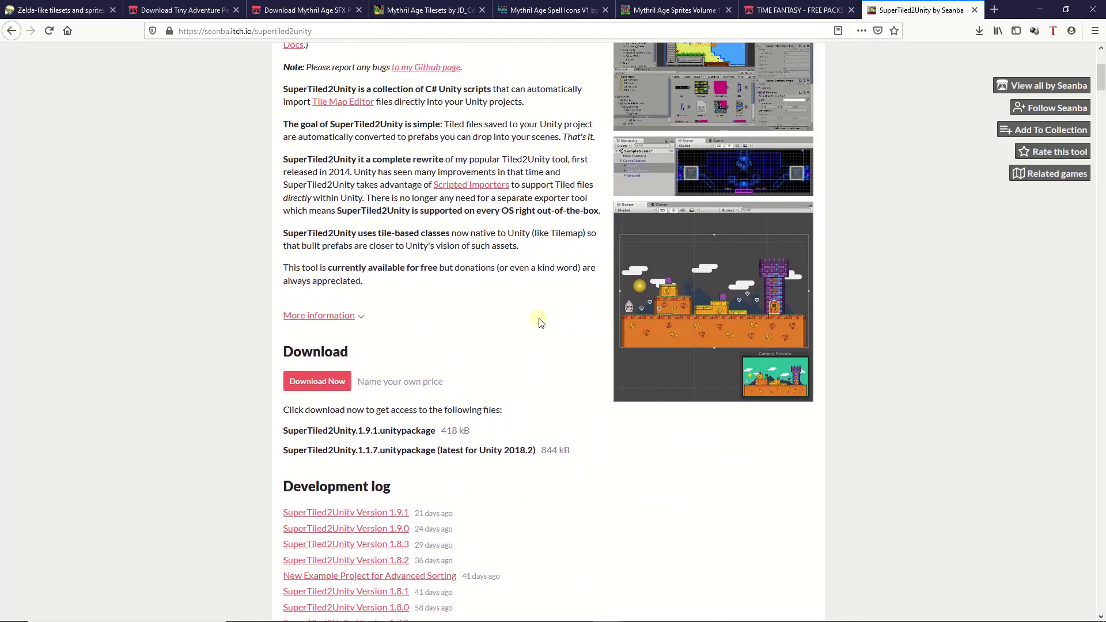
pyautogui.scroll(1, 515, 207)
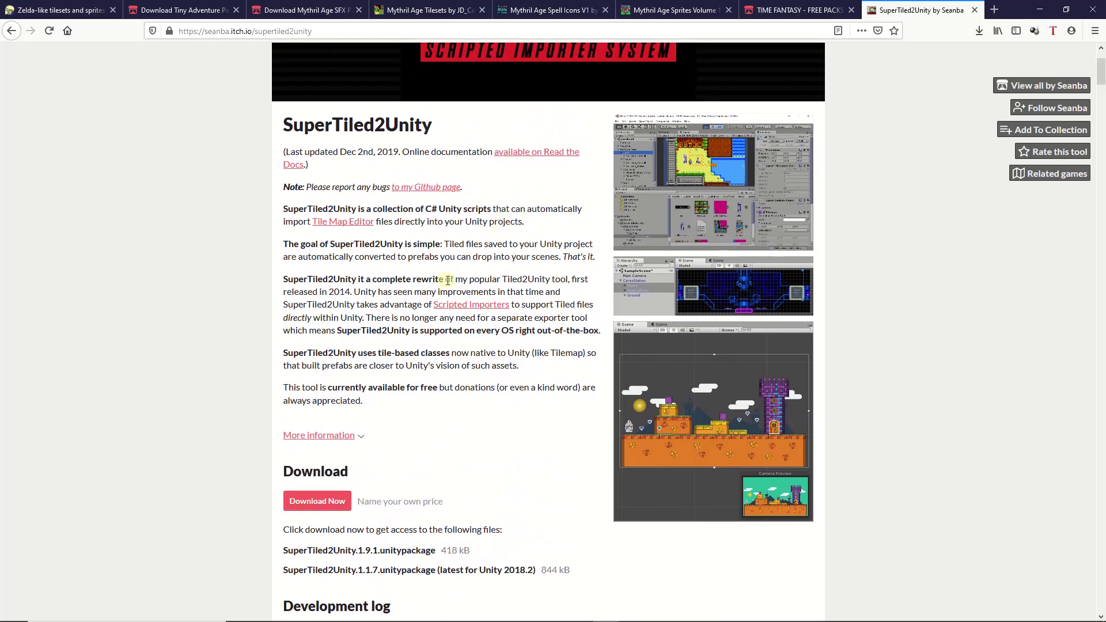
pyautogui.scroll(1, 539, 192)
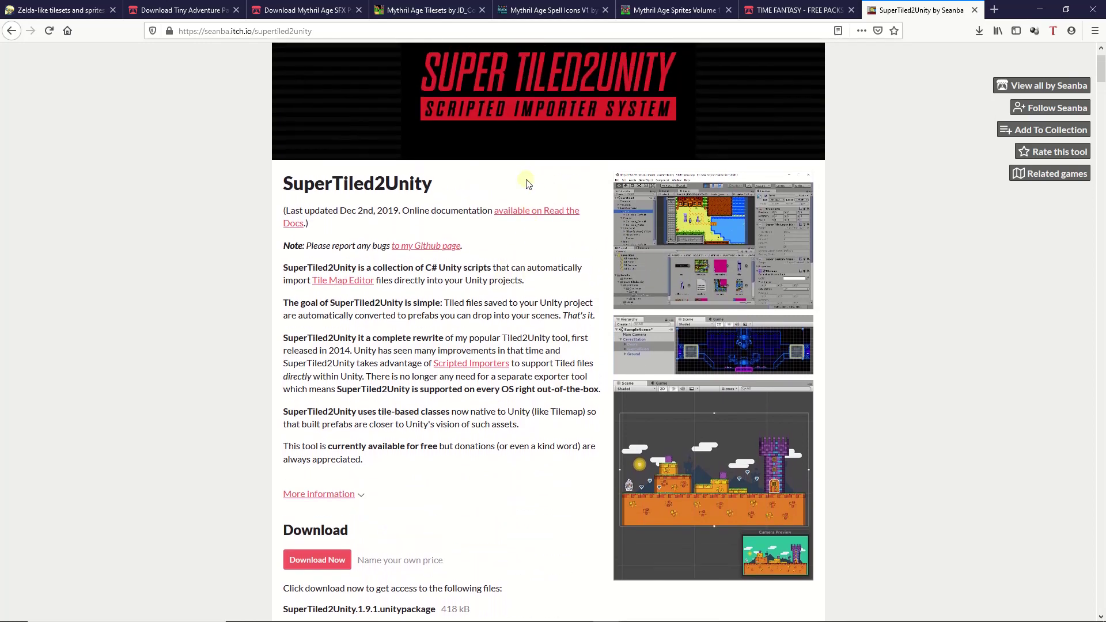
pyautogui.scroll(-4, 475, 197)
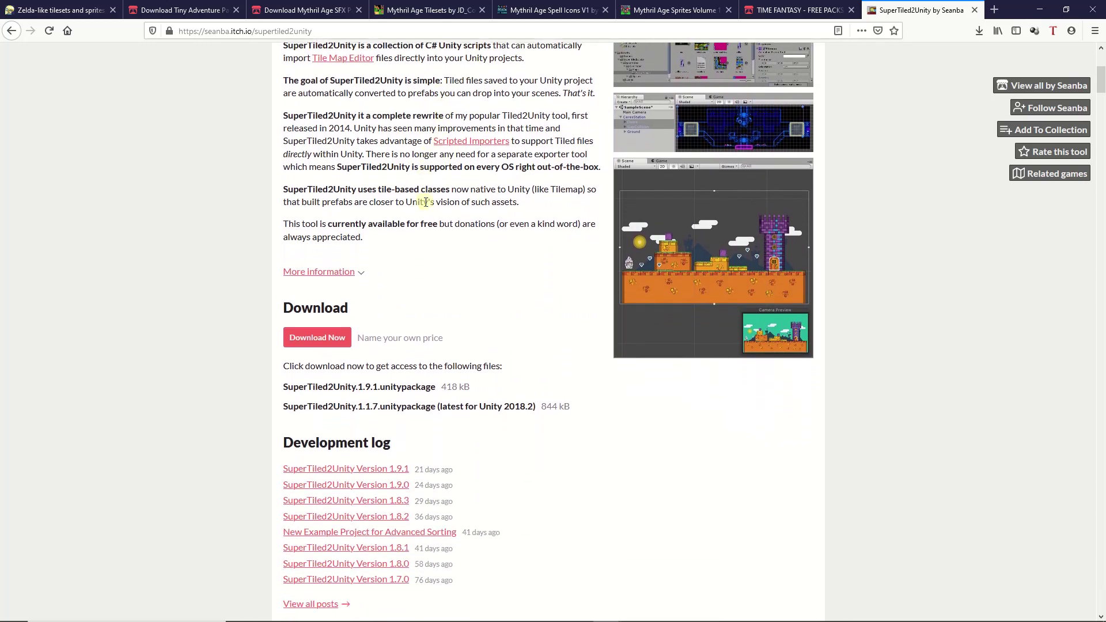
# - Go to the SuperTiled2Unity downloads without paying and review the offered packages and the installation instructions
pyautogui.scroll(-1, 425, 199)
pyautogui.click(321, 265)
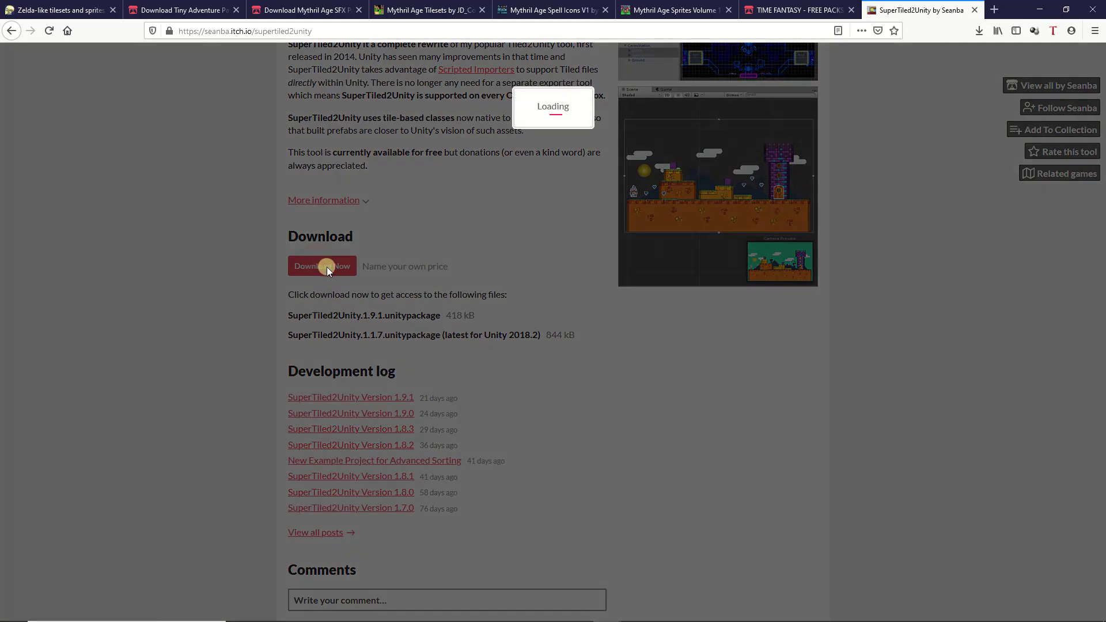
pyautogui.click(326, 267)
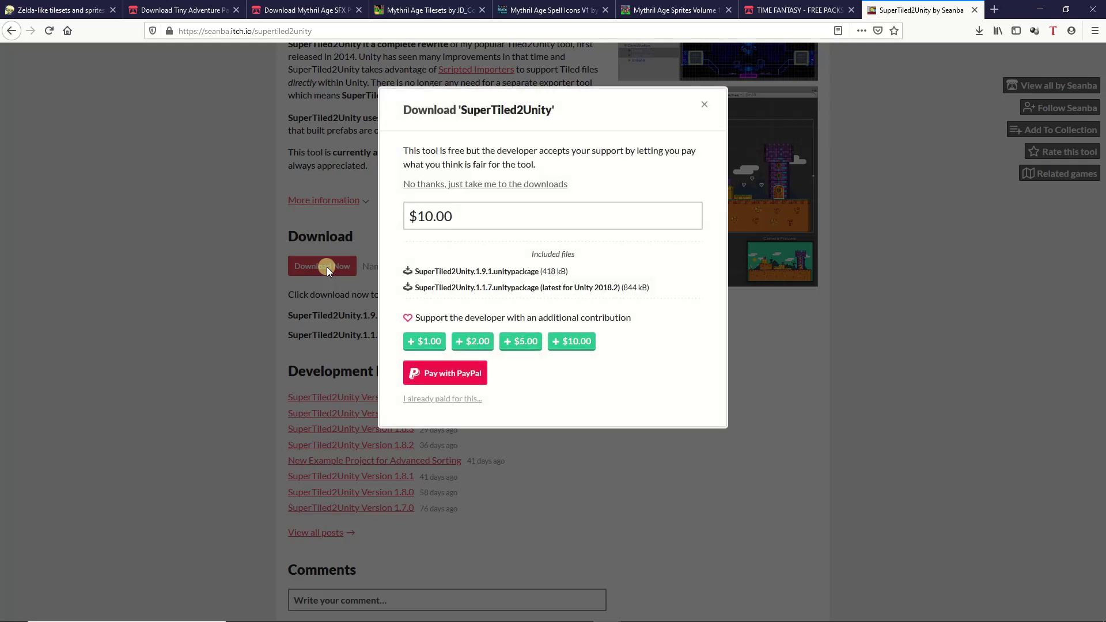
pyautogui.click(468, 185)
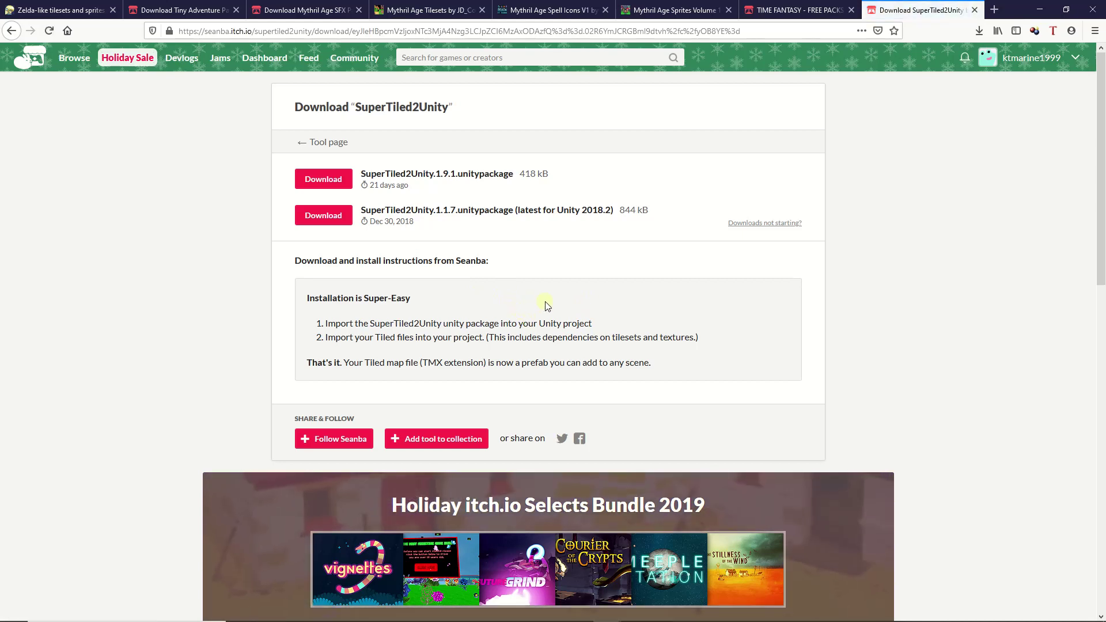
pyautogui.scroll(-1, 511, 300)
pyautogui.scroll(-1, 507, 305)
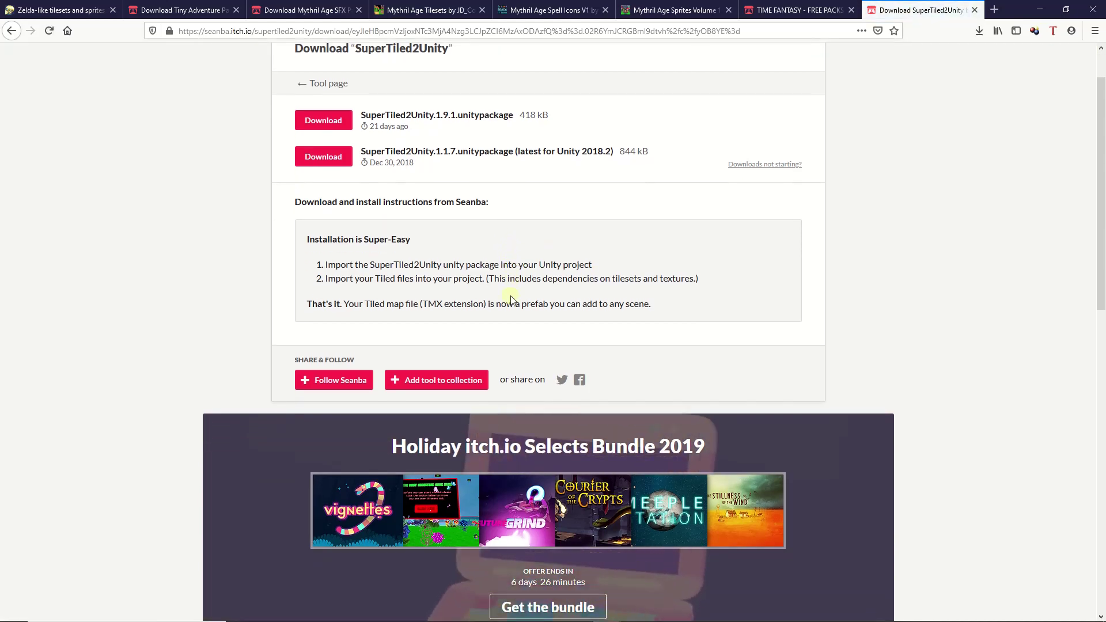
pyautogui.scroll(1, 507, 305)
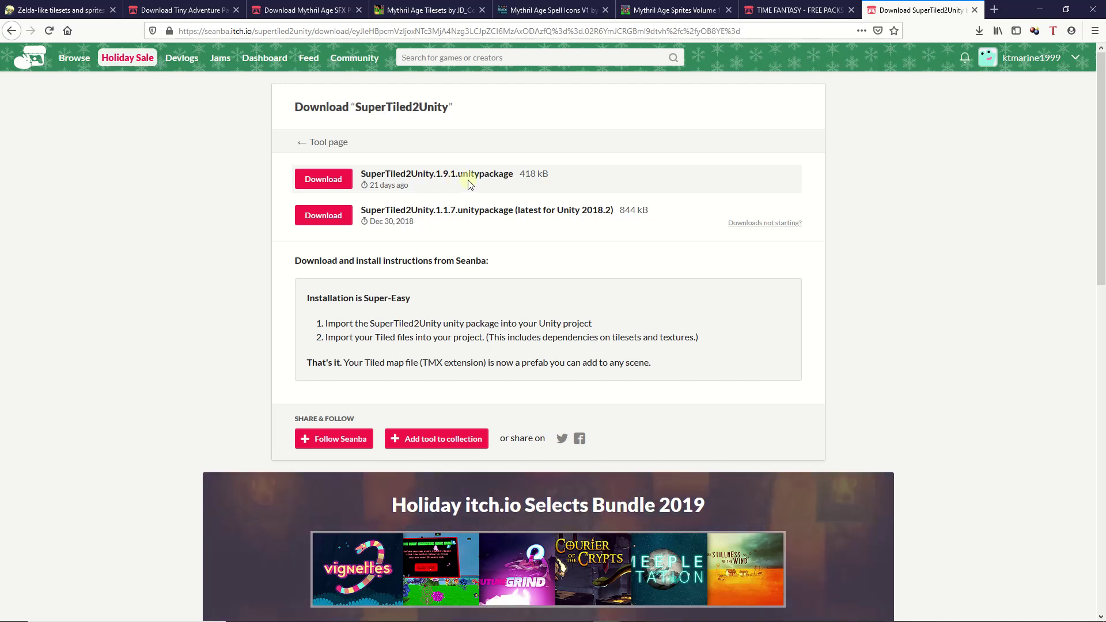
pyautogui.click(317, 180)
pyautogui.click(328, 182)
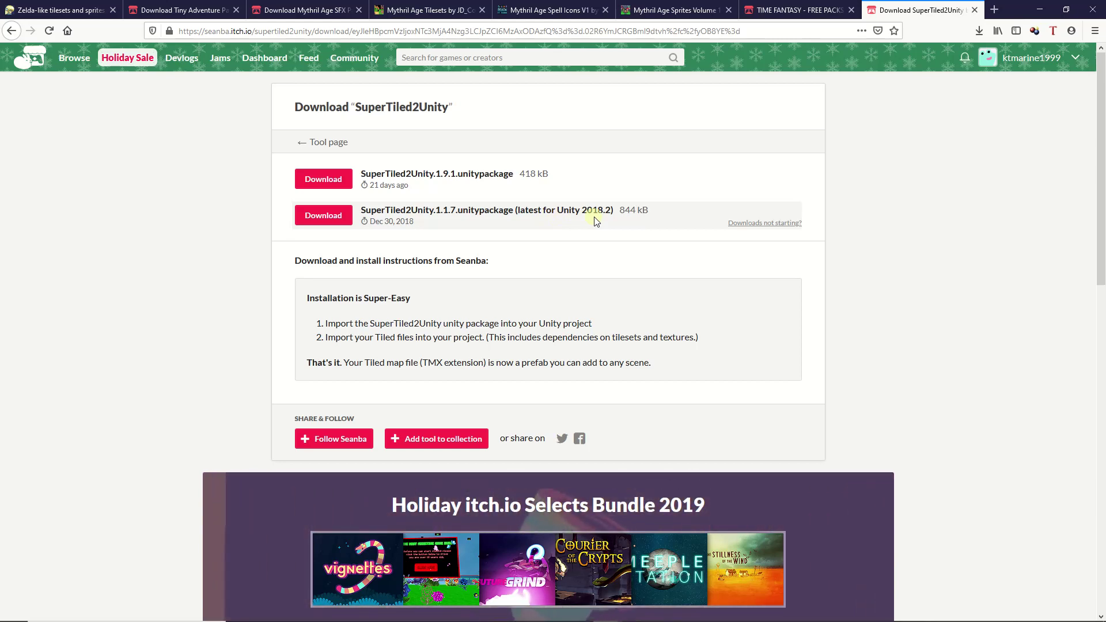
pyautogui.scroll(-2, 592, 214)
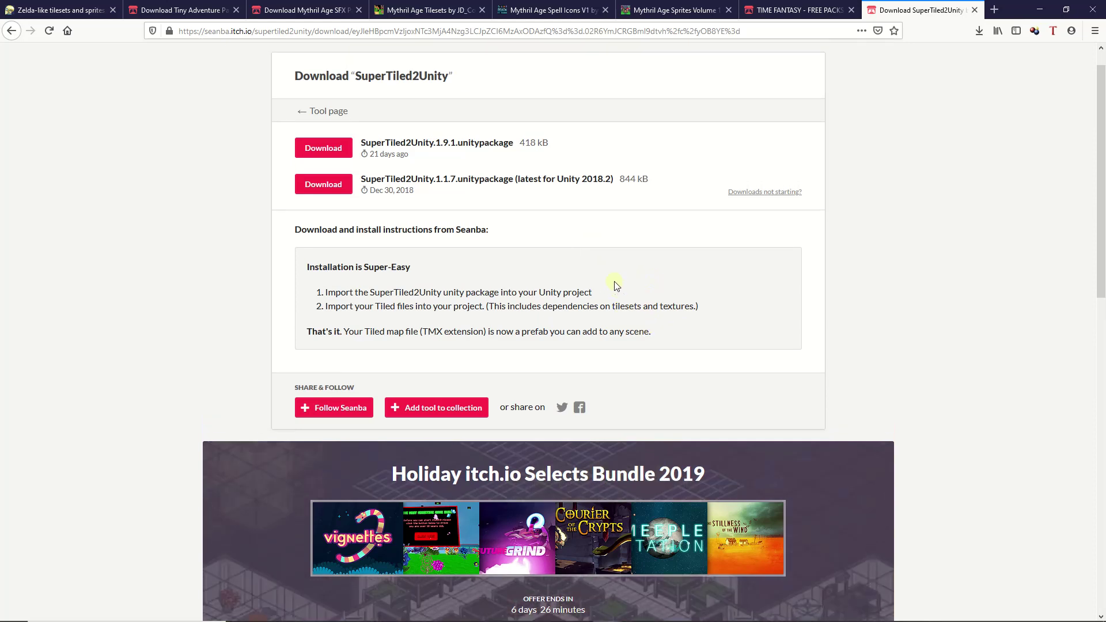
pyautogui.scroll(2, 614, 286)
# - Start saving SuperTiled2Unity.1.9.1.unitypackage, check the Unity folder in Documents for existing copies, and cancel saving
pyautogui.click(323, 183)
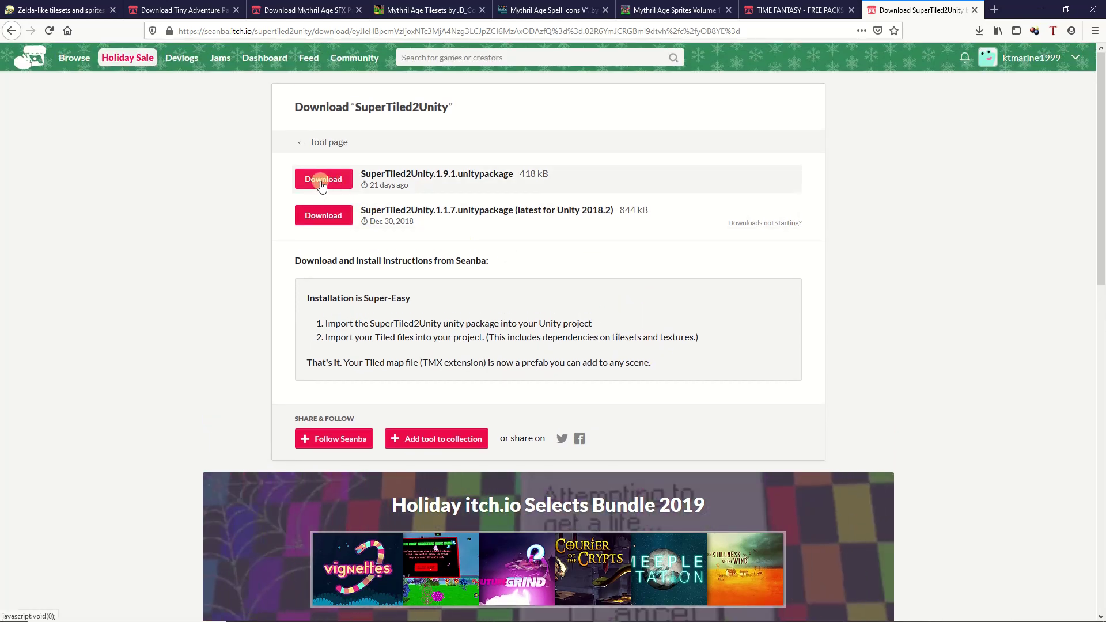
pyautogui.click(342, 177)
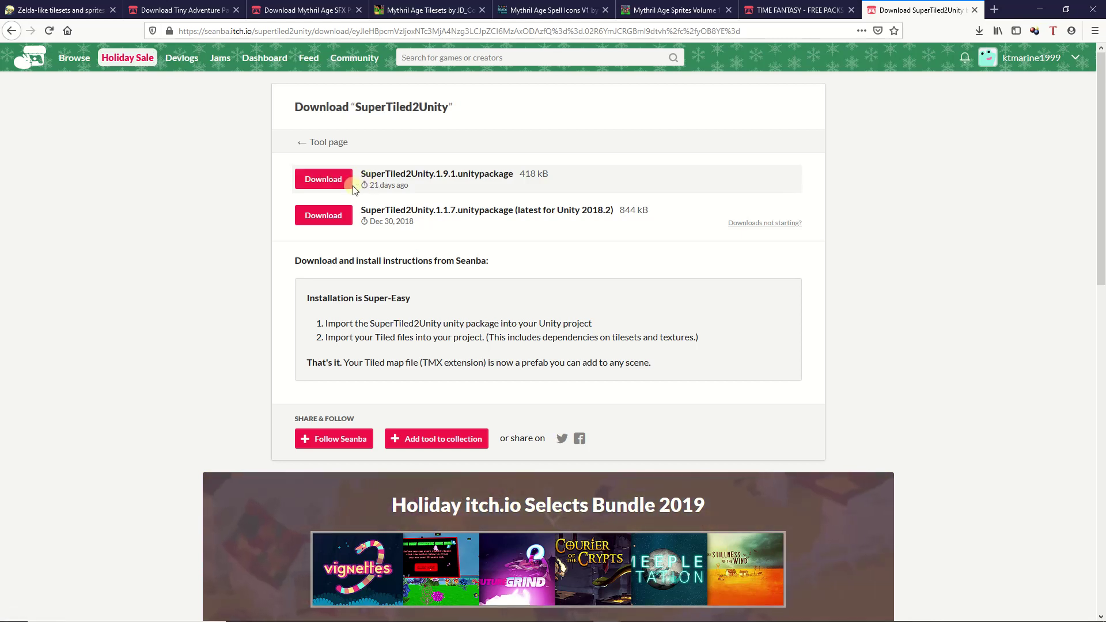
pyautogui.click(326, 180)
pyautogui.click(325, 181)
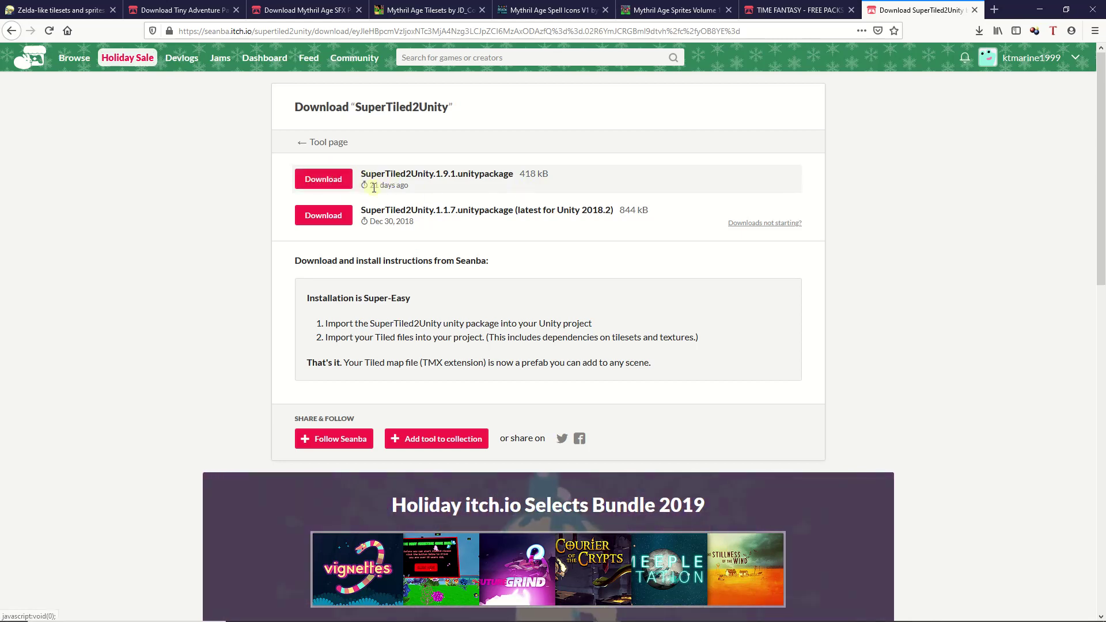
pyautogui.click(324, 182)
pyautogui.click(323, 182)
pyautogui.click(322, 182)
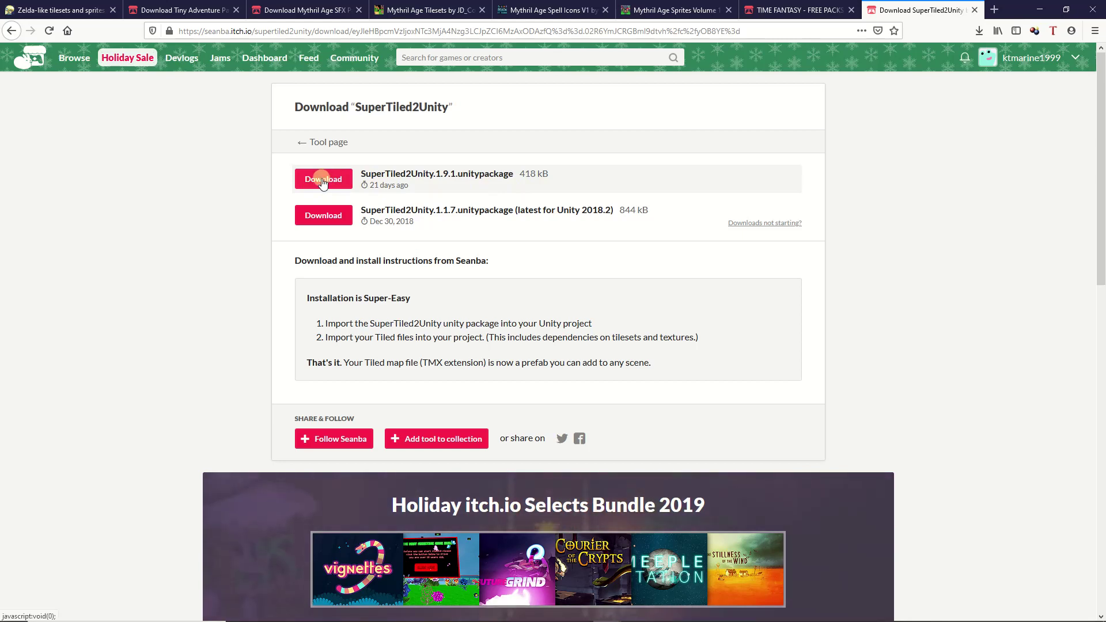
pyautogui.click(335, 175)
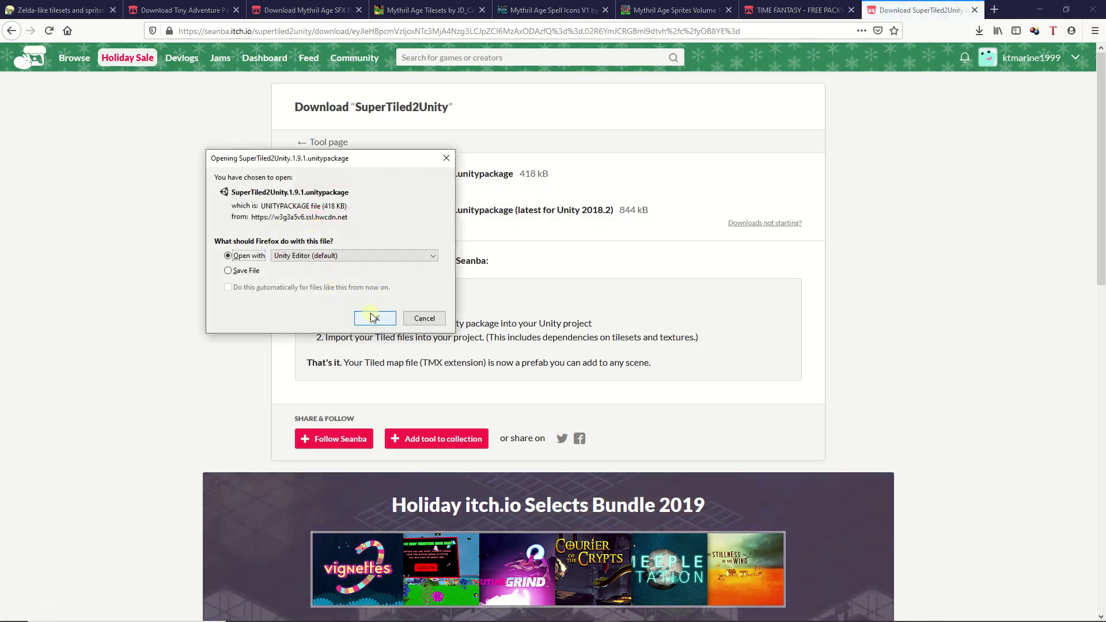
pyautogui.click(250, 271)
pyautogui.click(356, 321)
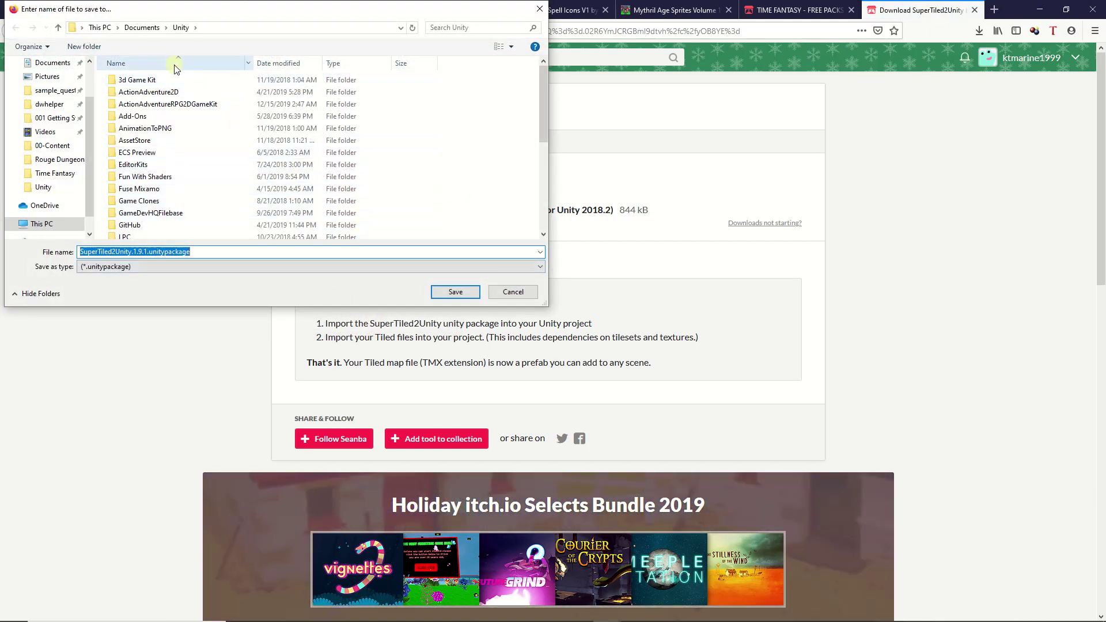
pyautogui.scroll(-5, 181, 98)
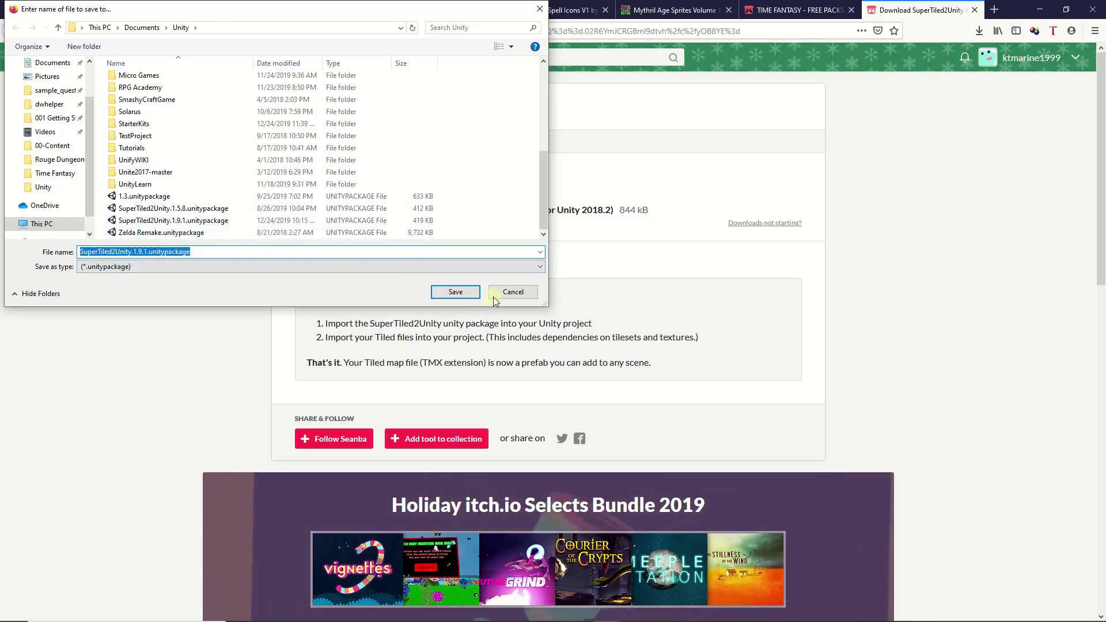
pyautogui.click(510, 294)
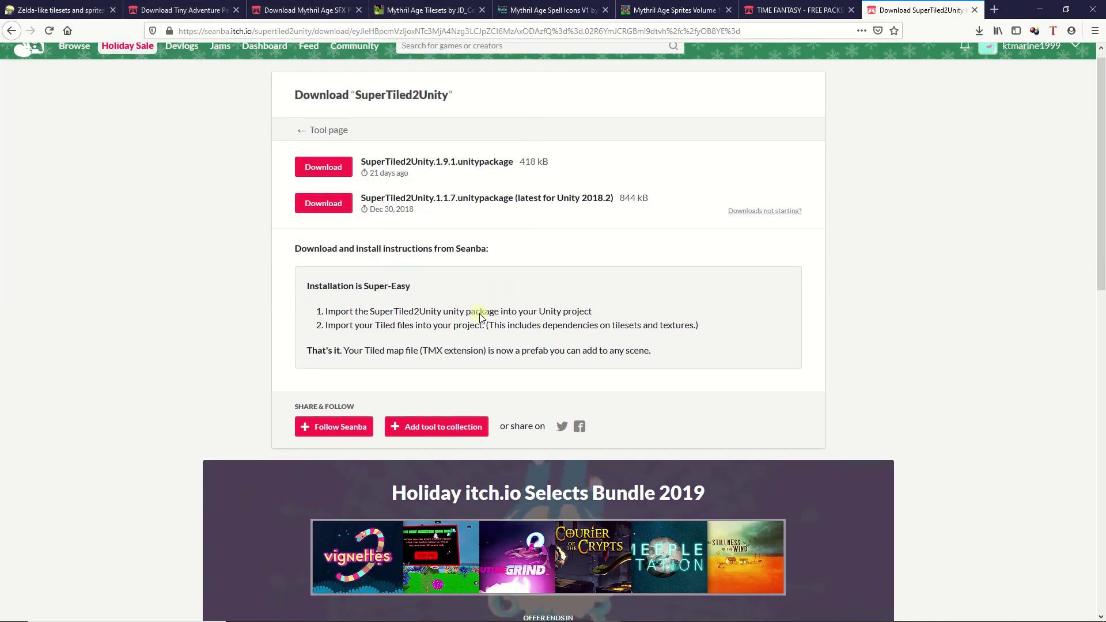
pyautogui.scroll(-3, 490, 306)
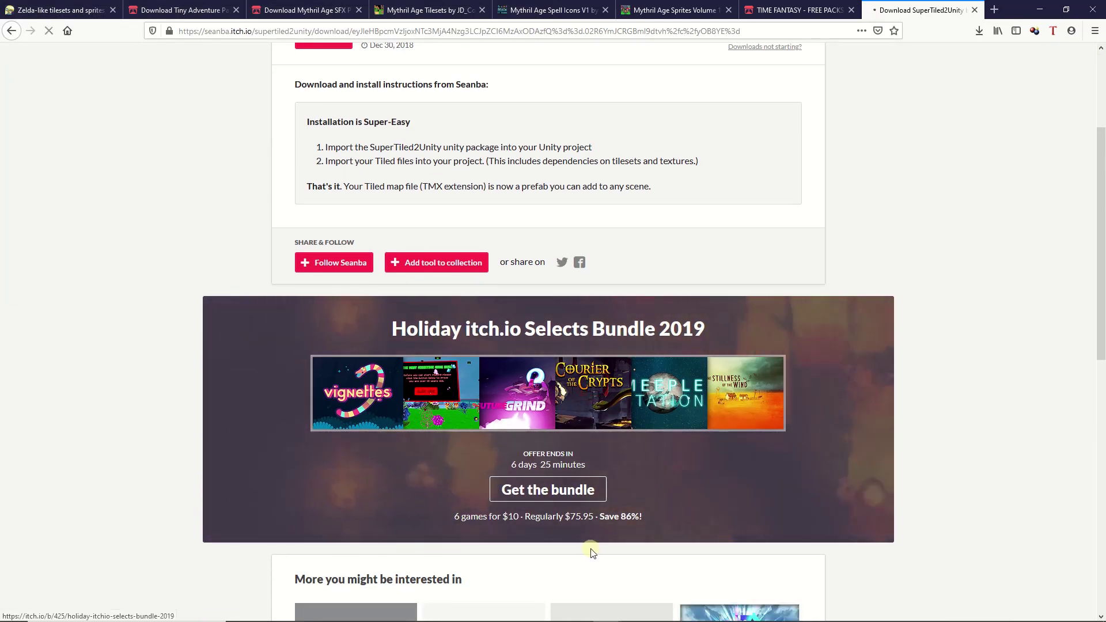
# - Clear the desktop by minimising the browser, Links.txt and both File Explorer windows, and move the Screenbits window off the desktop shortcuts
pyautogui.click(1043, 10)
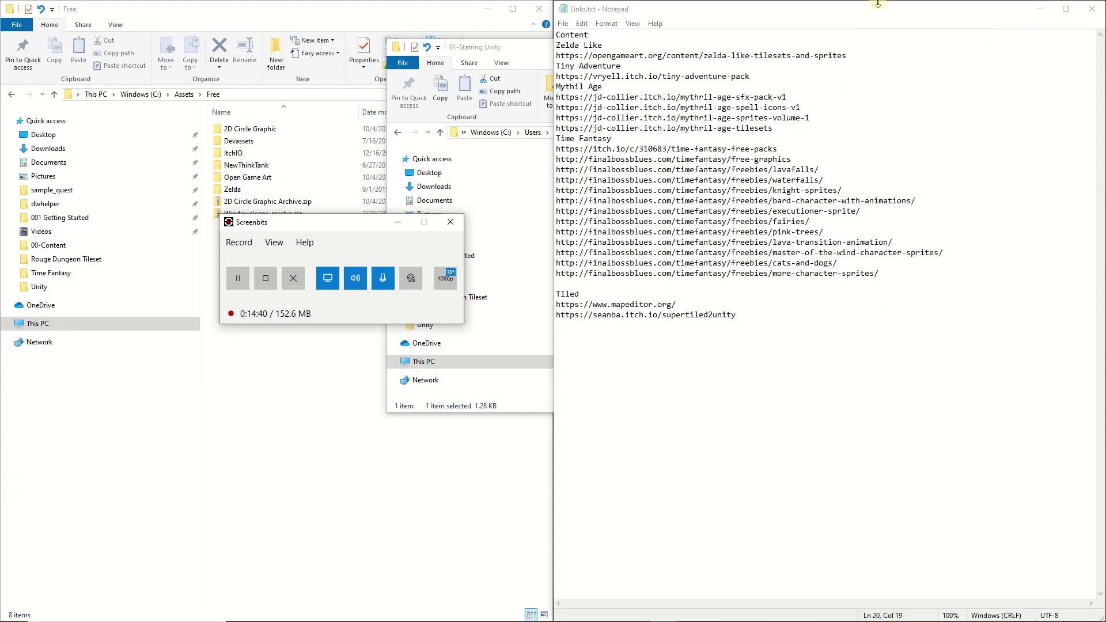
pyautogui.click(1040, 8)
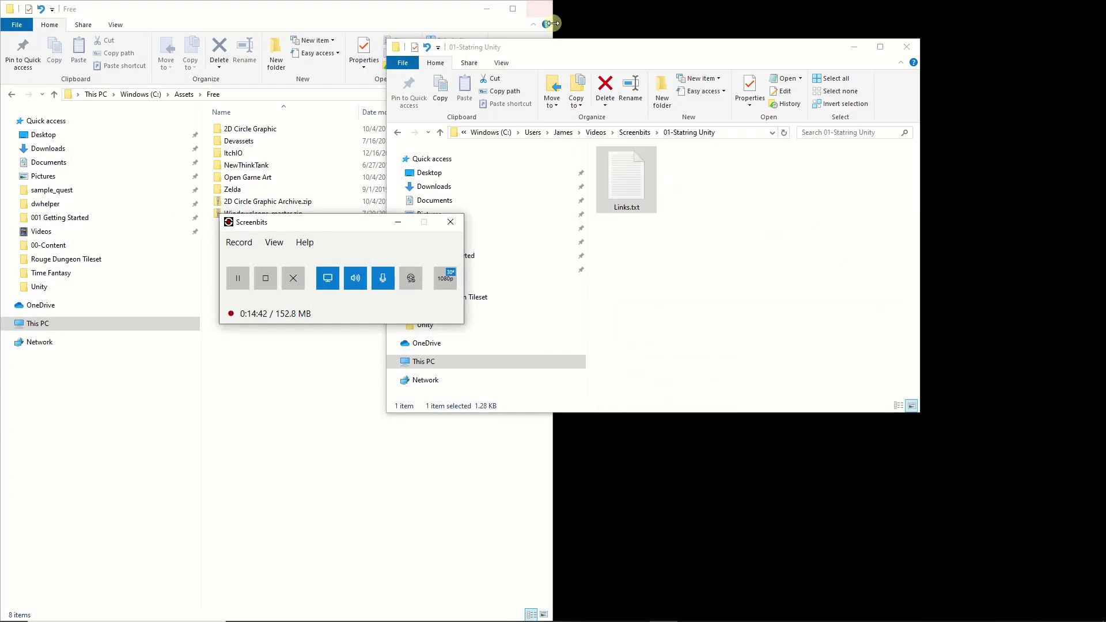
pyautogui.click(852, 47)
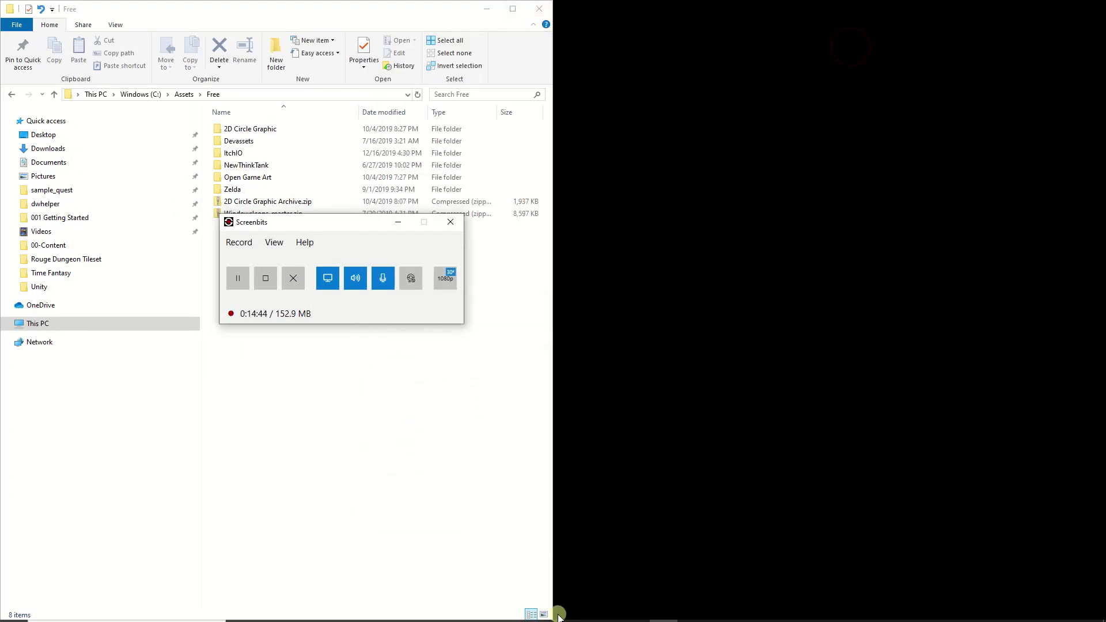
pyautogui.click(1004, 610)
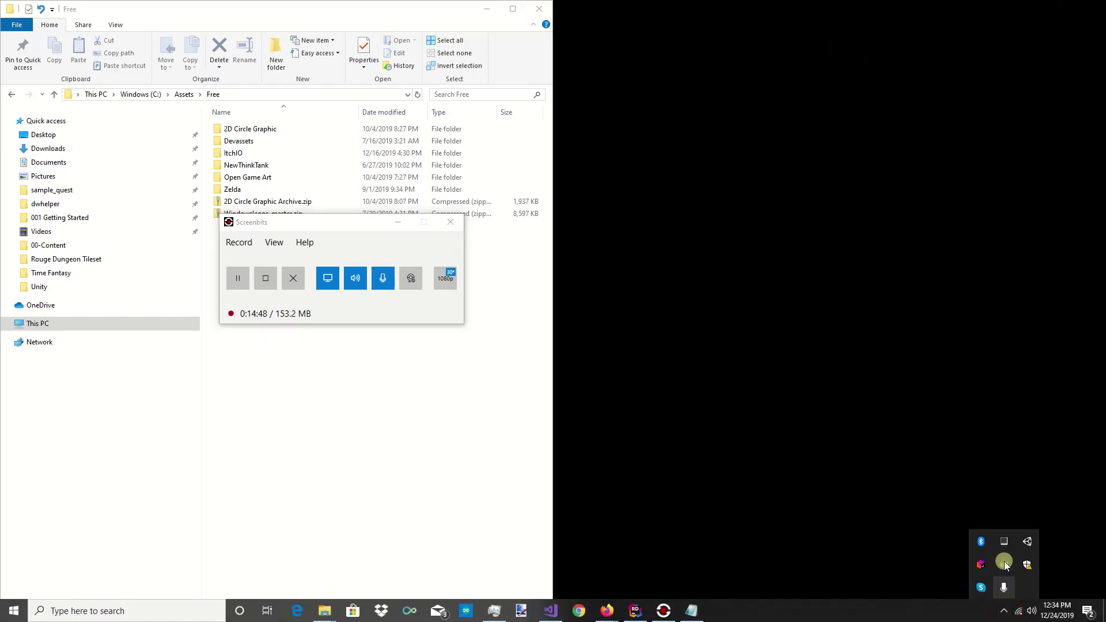
pyautogui.click(840, 342)
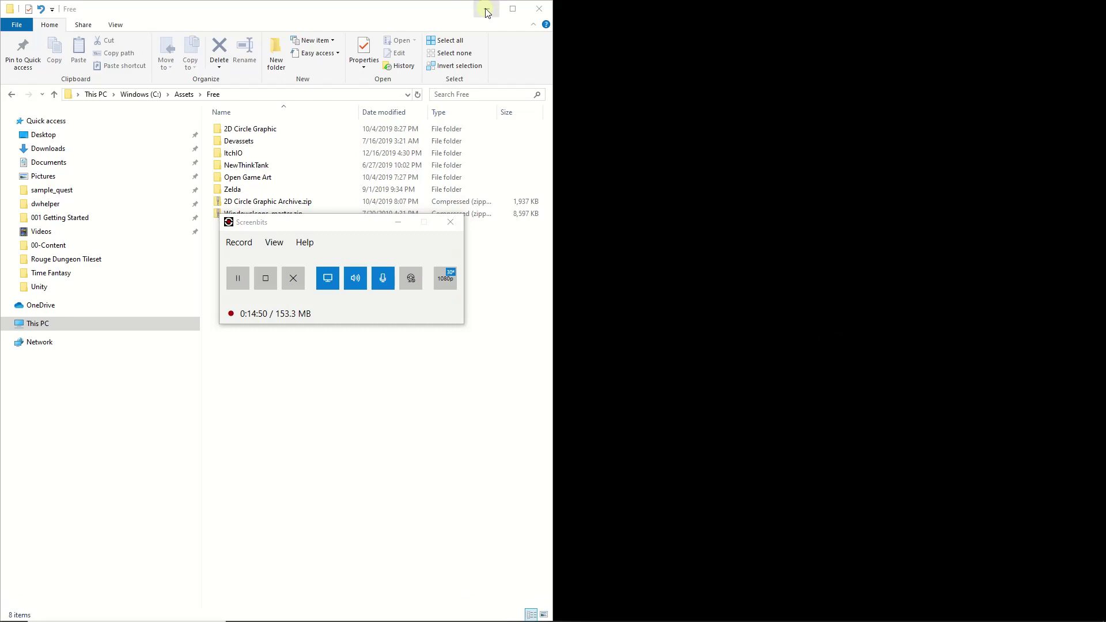
pyautogui.click(486, 11)
pyautogui.moveTo(317, 221); pyautogui.dragTo(488, 185)
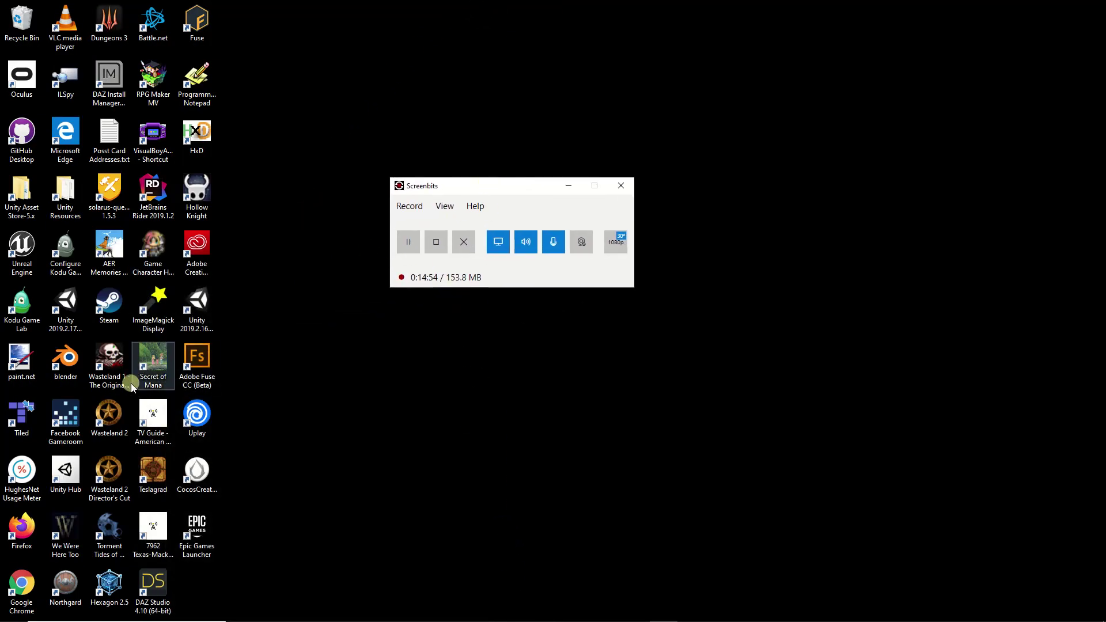
# - Launch Unity Hub and start a new Unity 2019.2.17f1 project using the 2D template
pyautogui.doubleClick(78, 465)
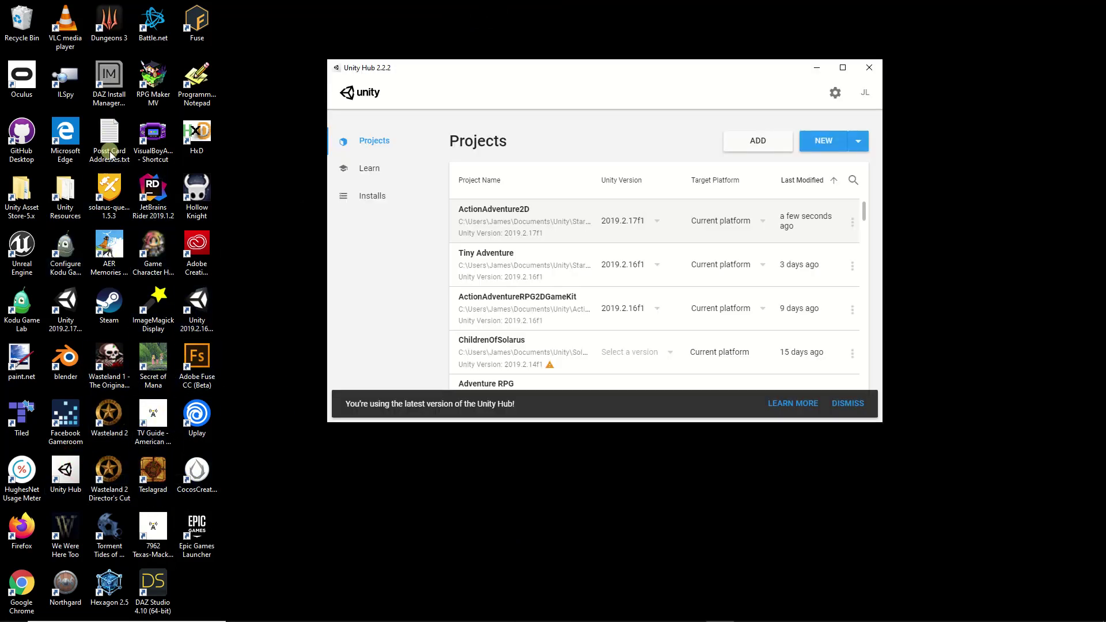
pyautogui.click(270, 216)
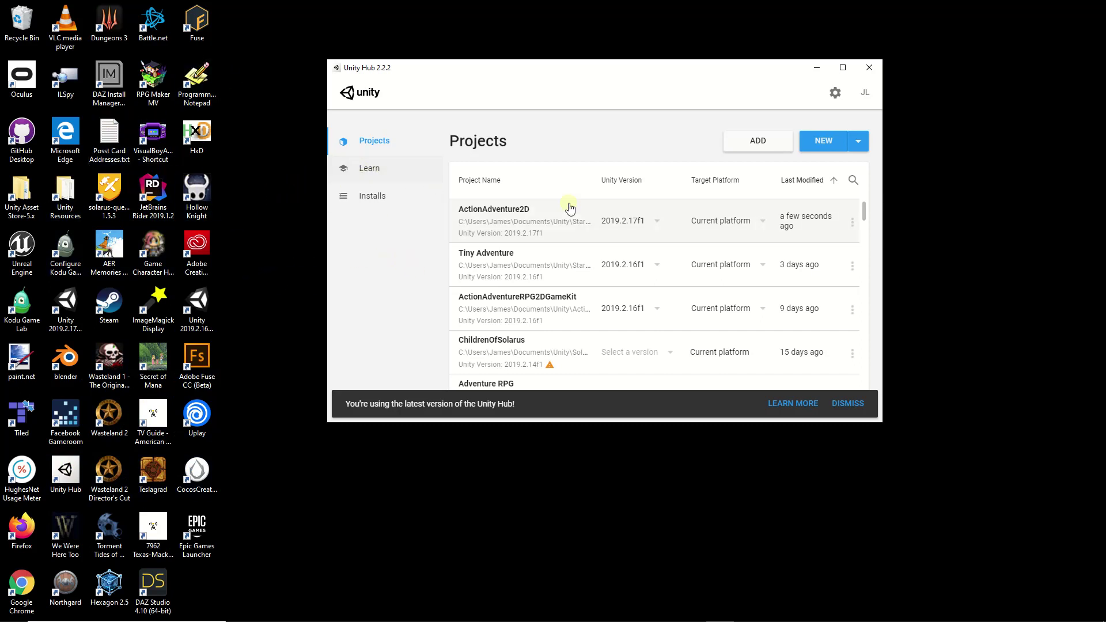
pyautogui.click(836, 138)
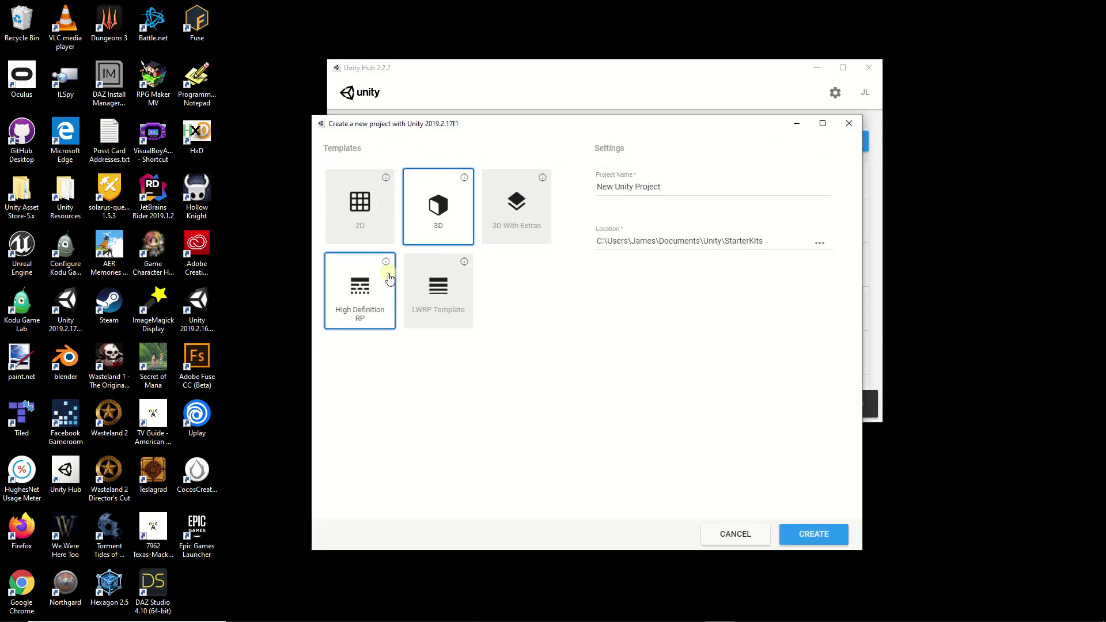
pyautogui.click(363, 217)
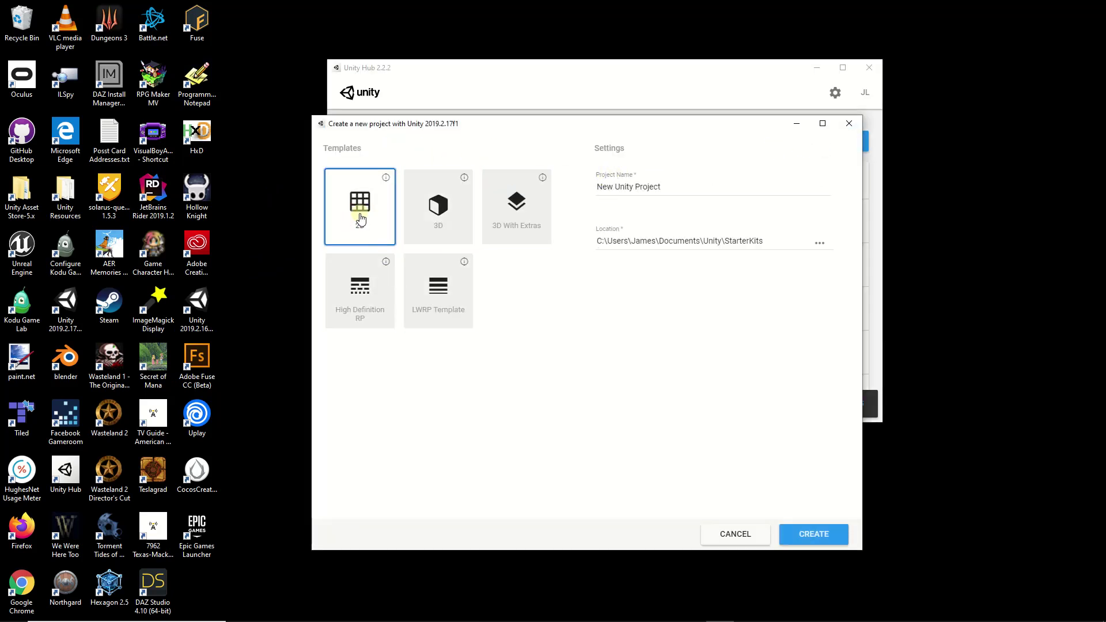
# - Name the project ActionAdventure2D and create it in the Unity StarterKits folder
pyautogui.click(665, 190)
pyautogui.doubleClick(665, 191)
pyautogui.moveTo(666, 191); pyautogui.dragTo(590, 193)
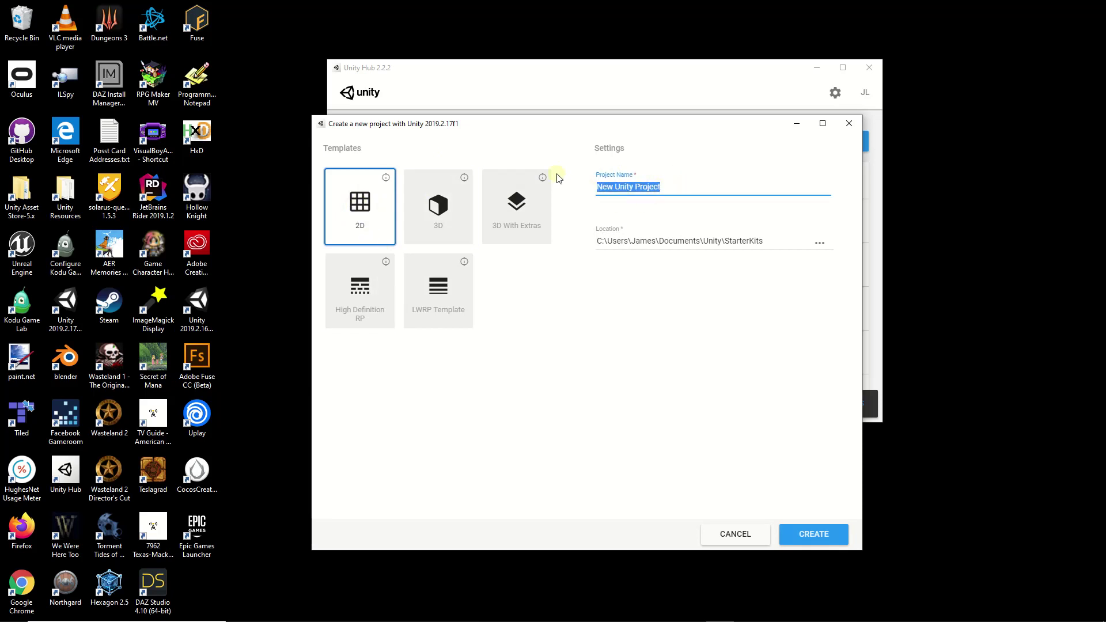
pyautogui.write('ActionAdventure2D')
pyautogui.click(805, 535)
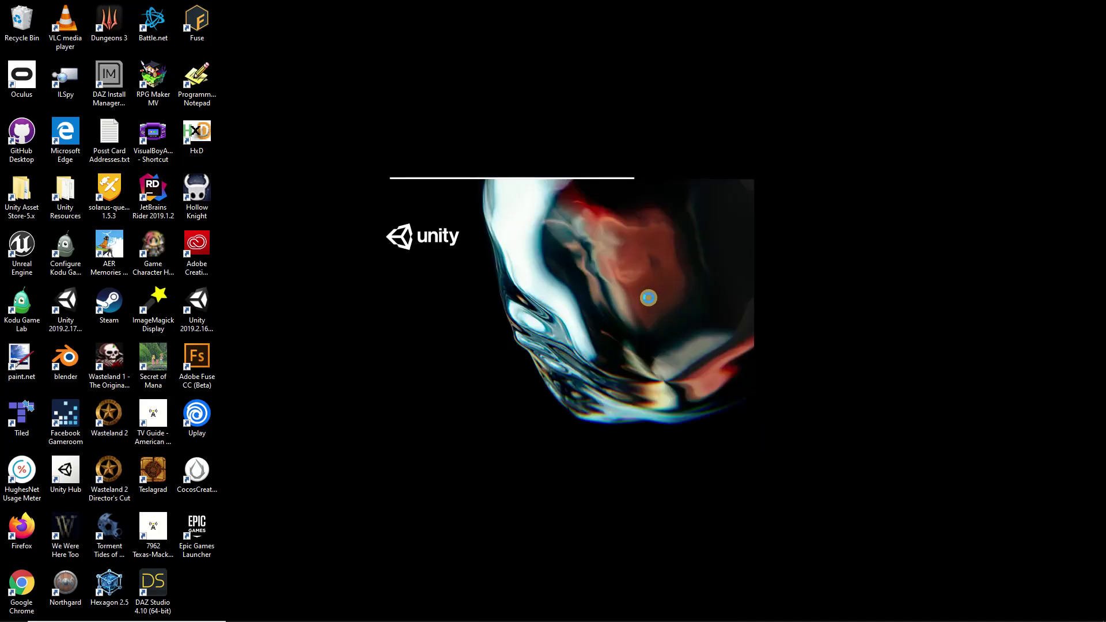
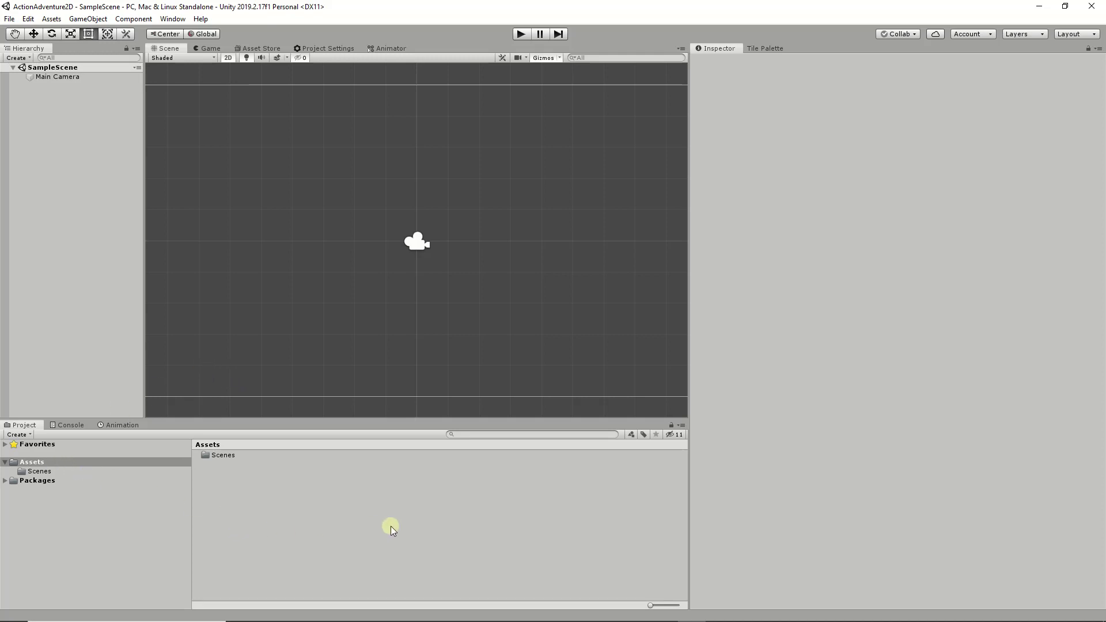
# - Create a folder named ActionAdvevture2D in the project's Assets folder
pyautogui.rightClick(311, 509)
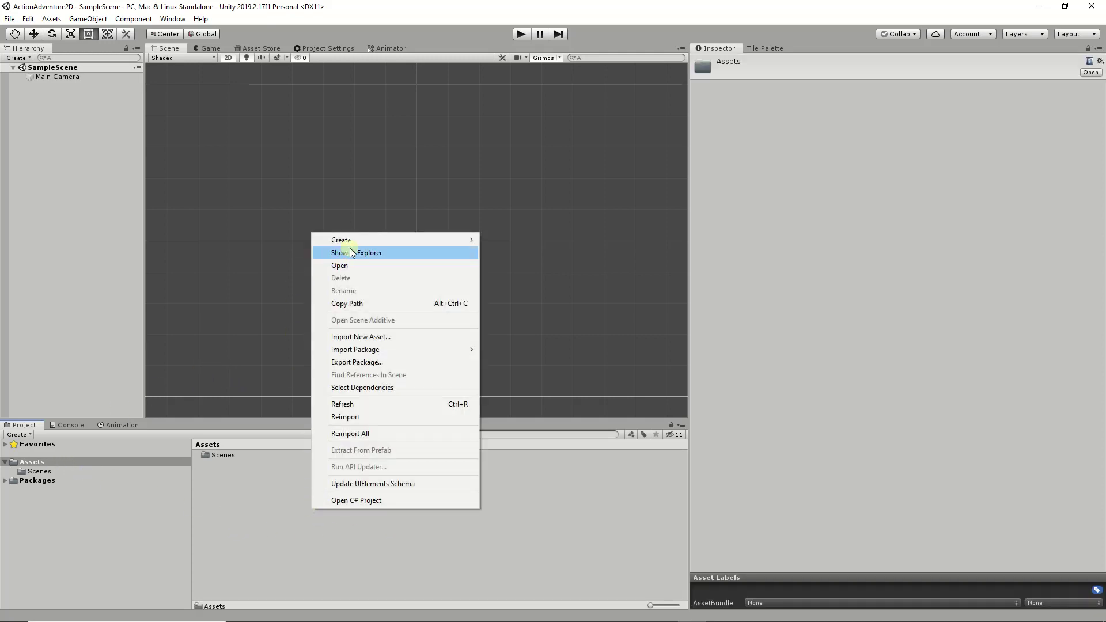
pyautogui.moveTo(354, 245)
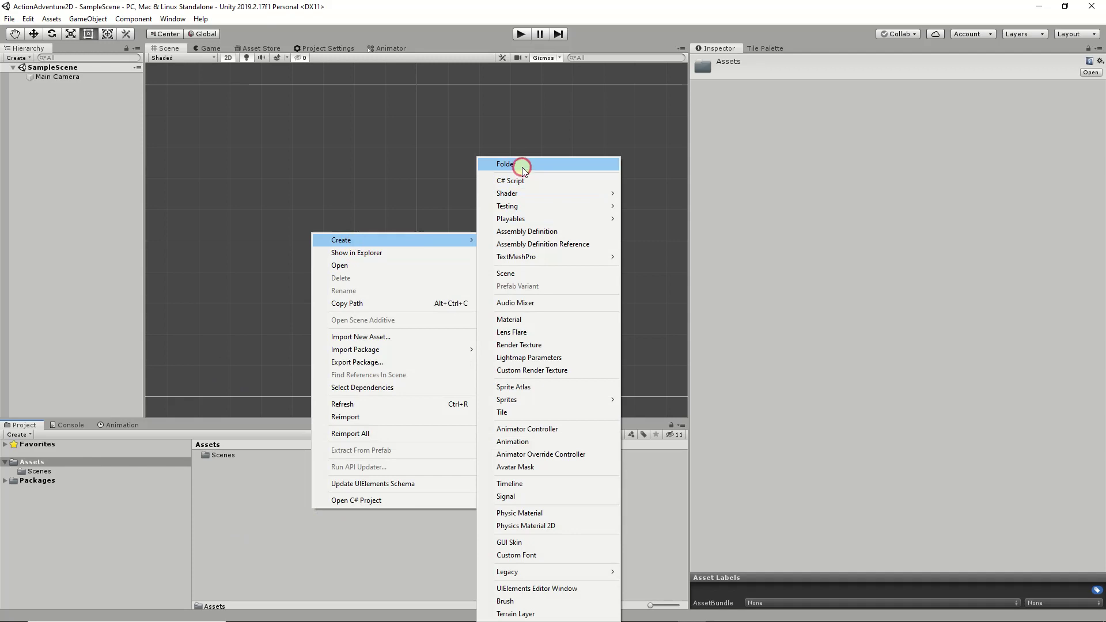
pyautogui.click(522, 167)
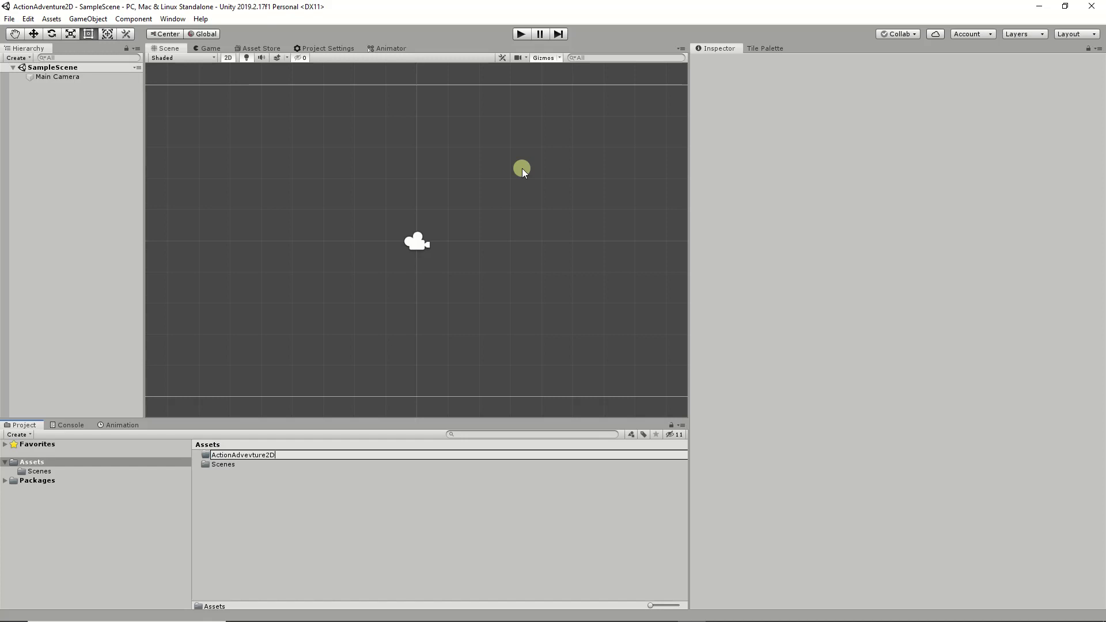
pyautogui.press('Return')
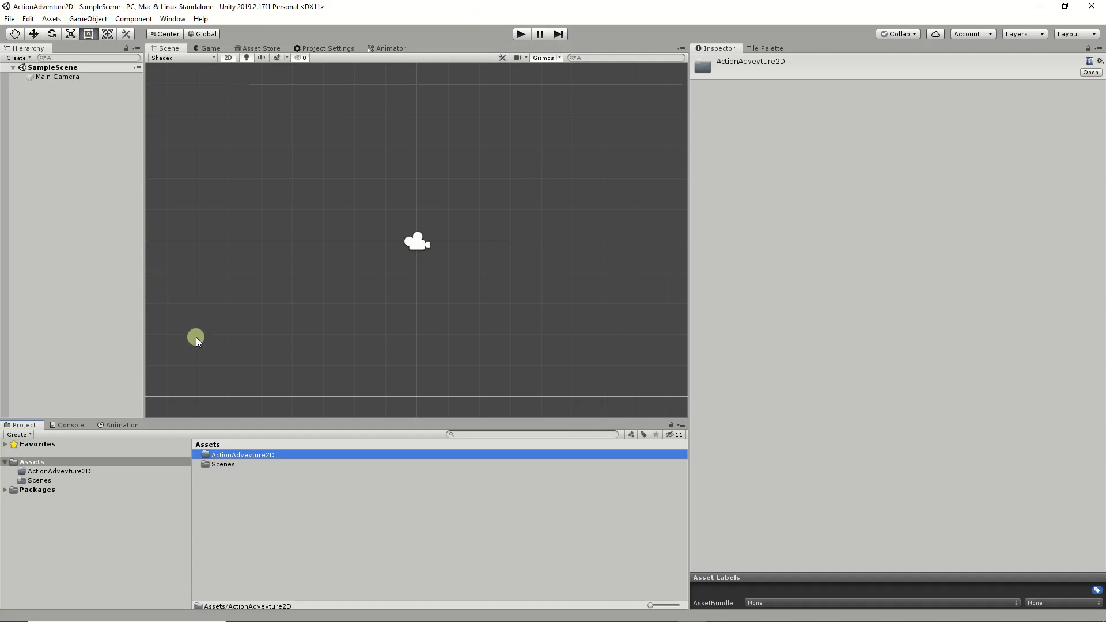
# - Create a subfolder named Scipts inside the ActionAdvevture2D folder
pyautogui.doubleClick(250, 455)
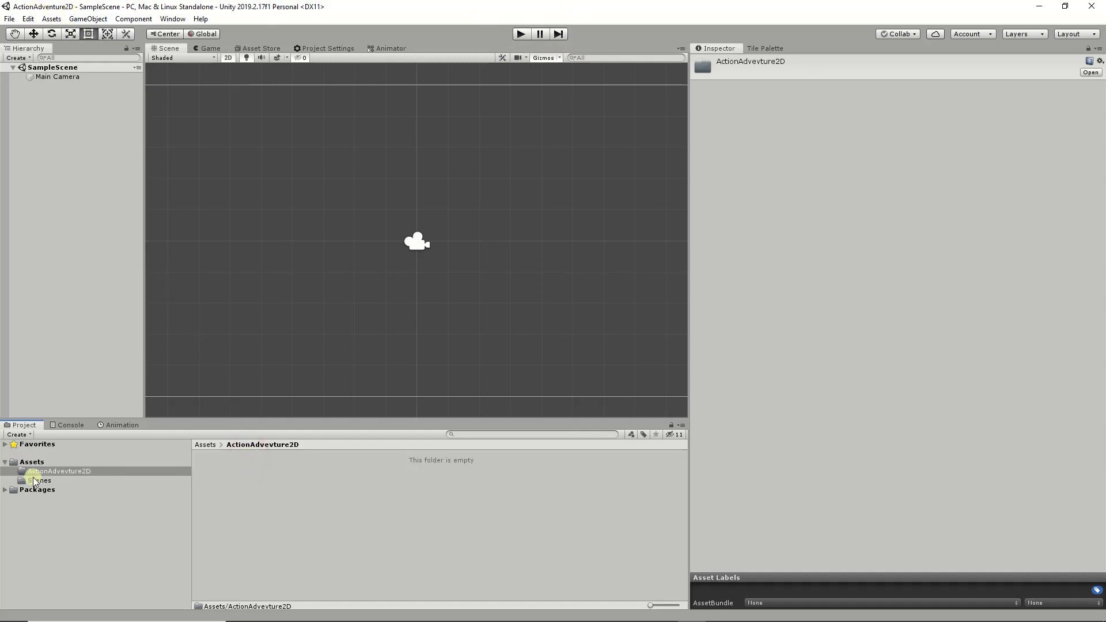
pyautogui.rightClick(299, 472)
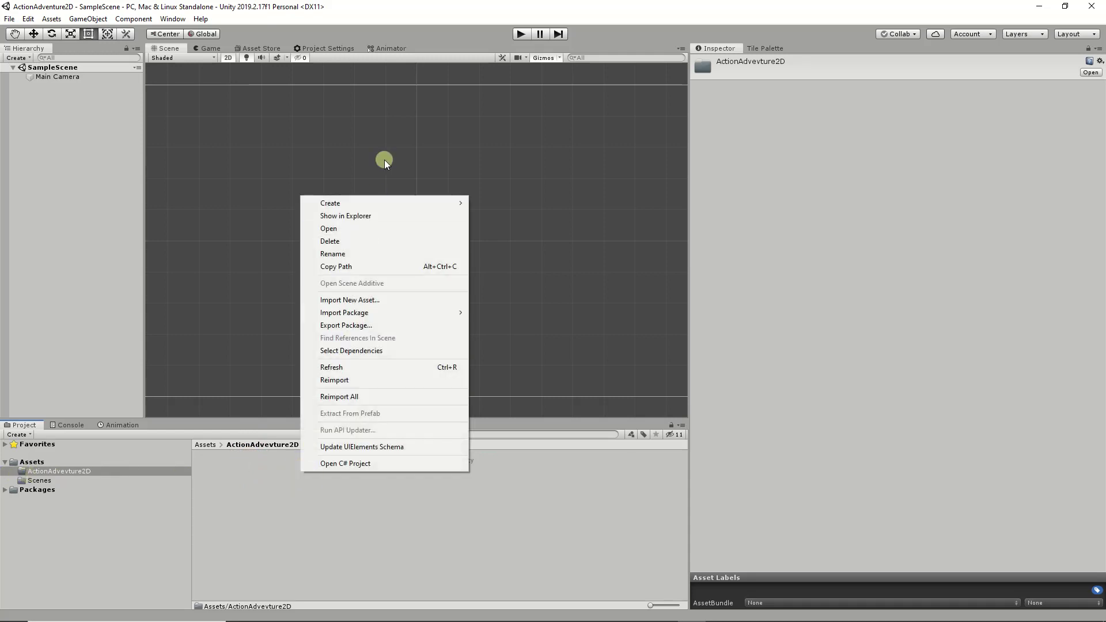
pyautogui.moveTo(379, 203)
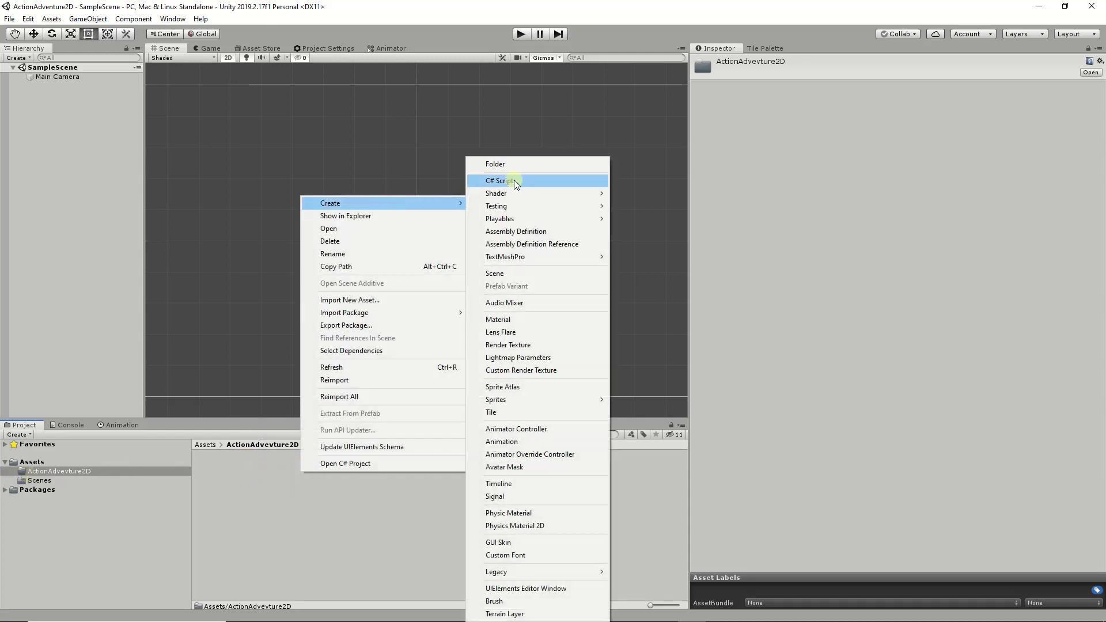
pyautogui.click(514, 164)
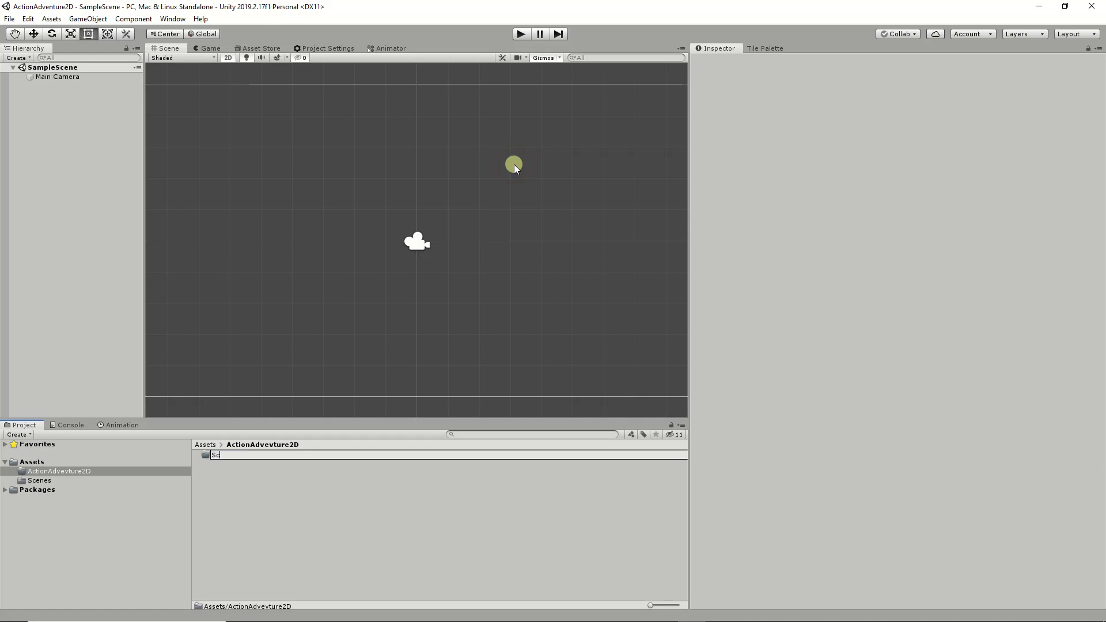
pyautogui.press('Return')
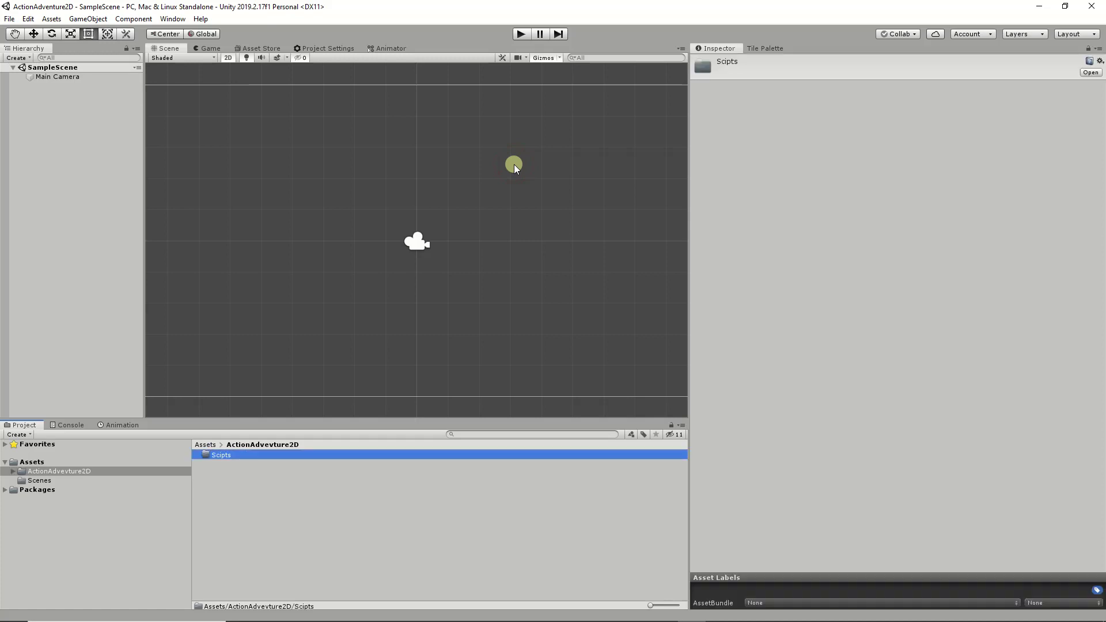
# - Add a second subfolder named Raw Art inside ActionAdvevture2D
pyautogui.rightClick(244, 487)
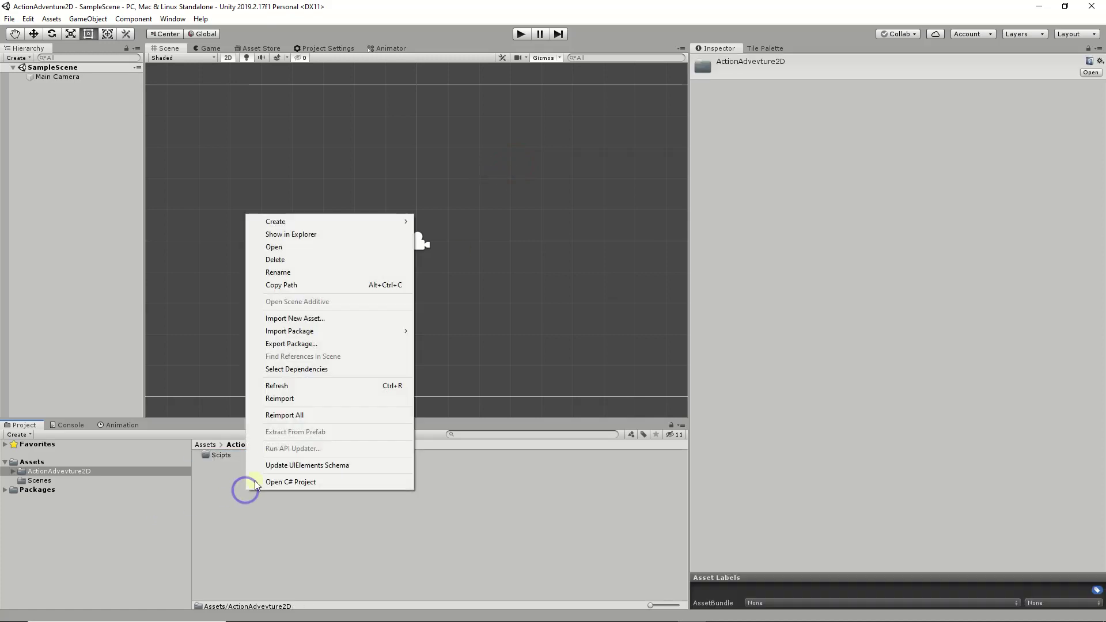
pyautogui.moveTo(316, 221)
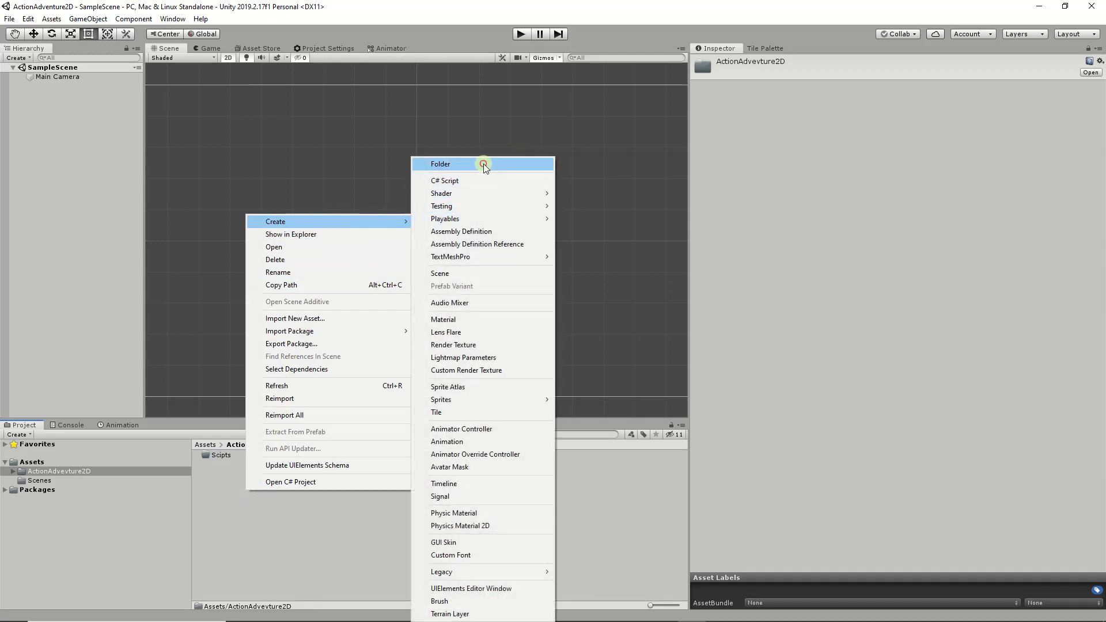
pyautogui.click(482, 164)
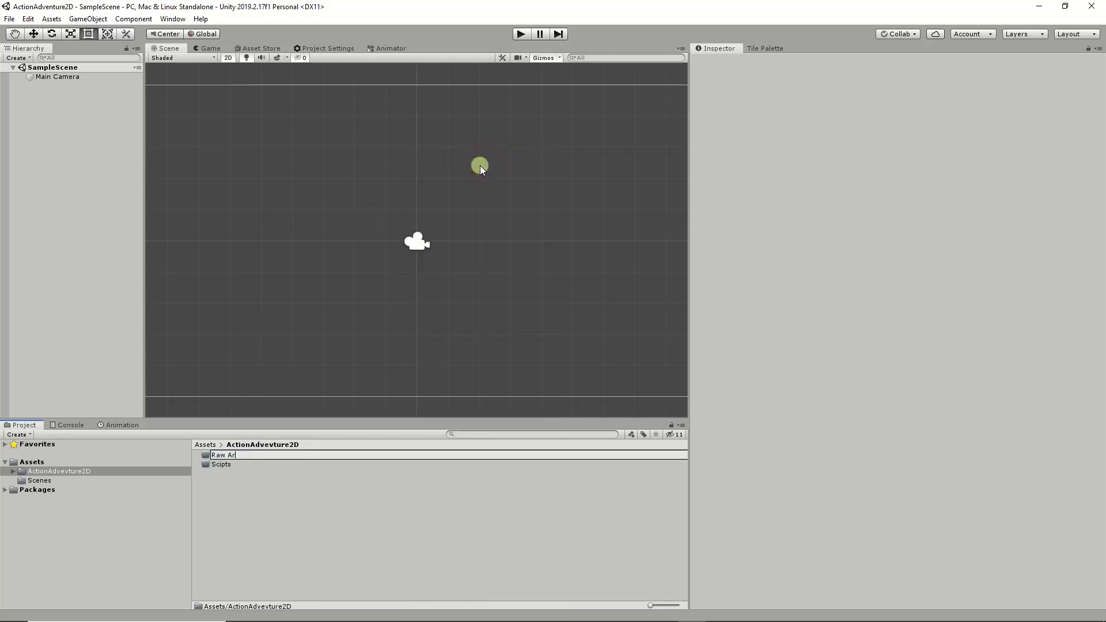
pyautogui.press('Return')
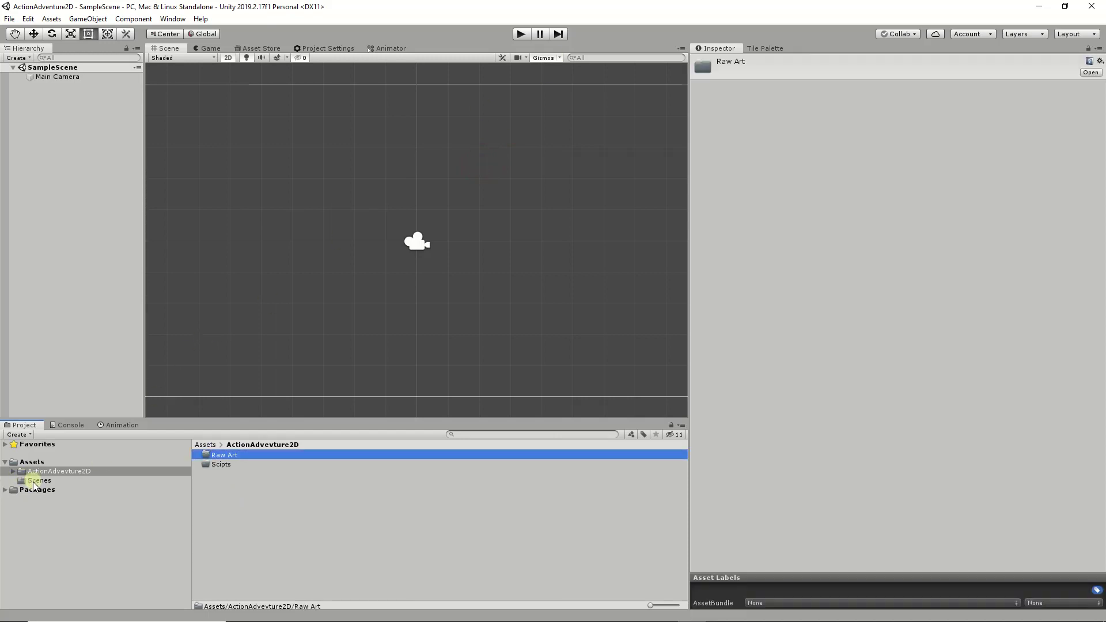
# - Check the contents of the Scenes folder and move that folder from Assets into ActionAdvevture2D
pyautogui.click(31, 461)
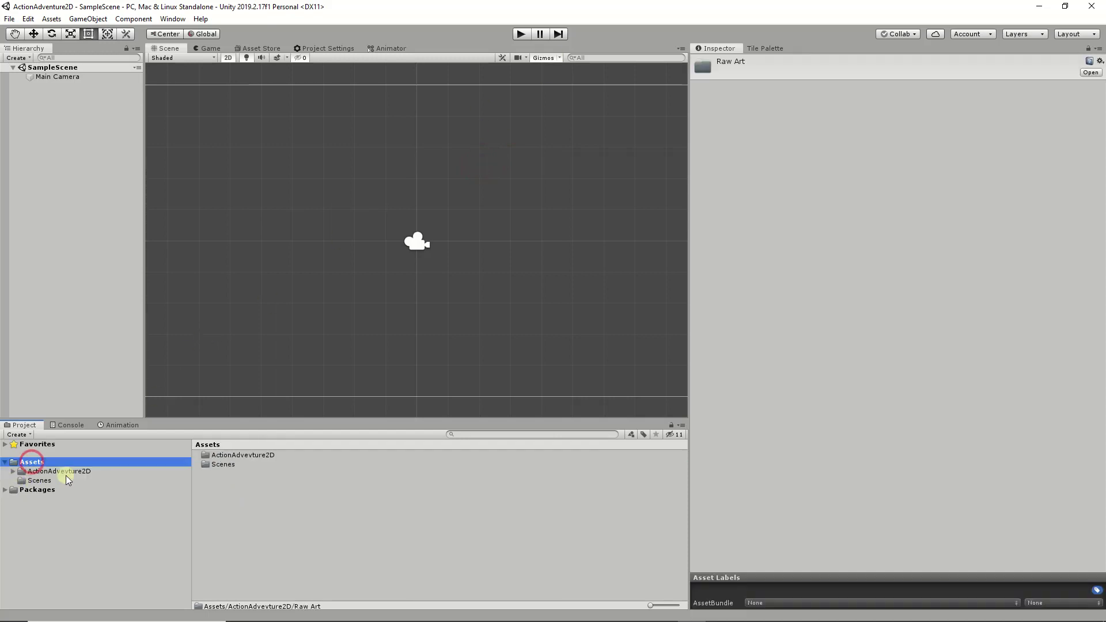
pyautogui.click(214, 464)
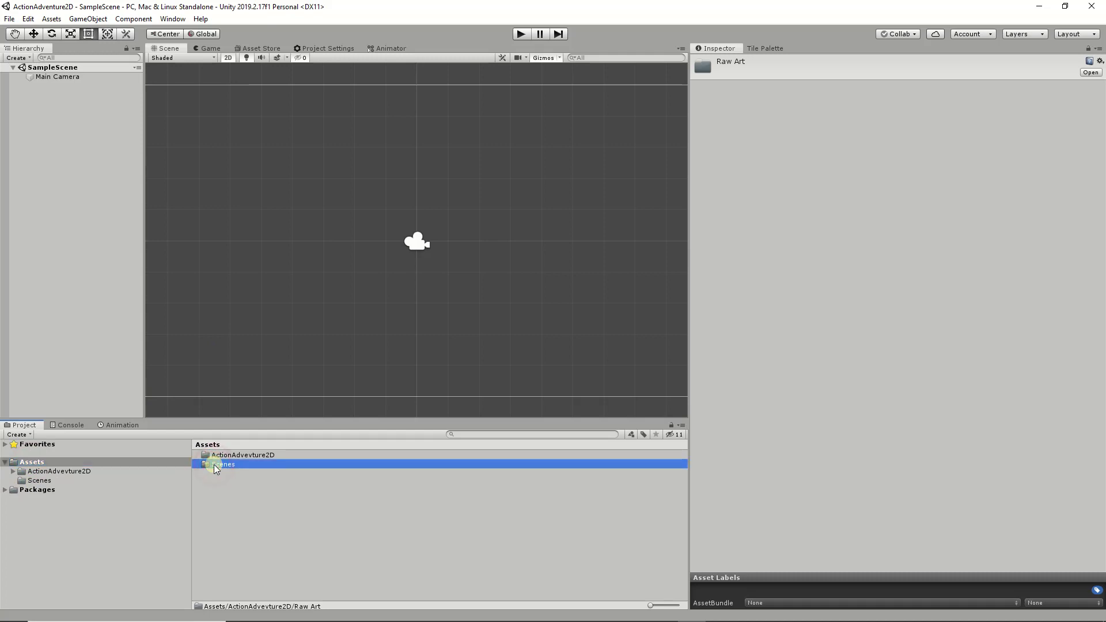
pyautogui.doubleClick(214, 465)
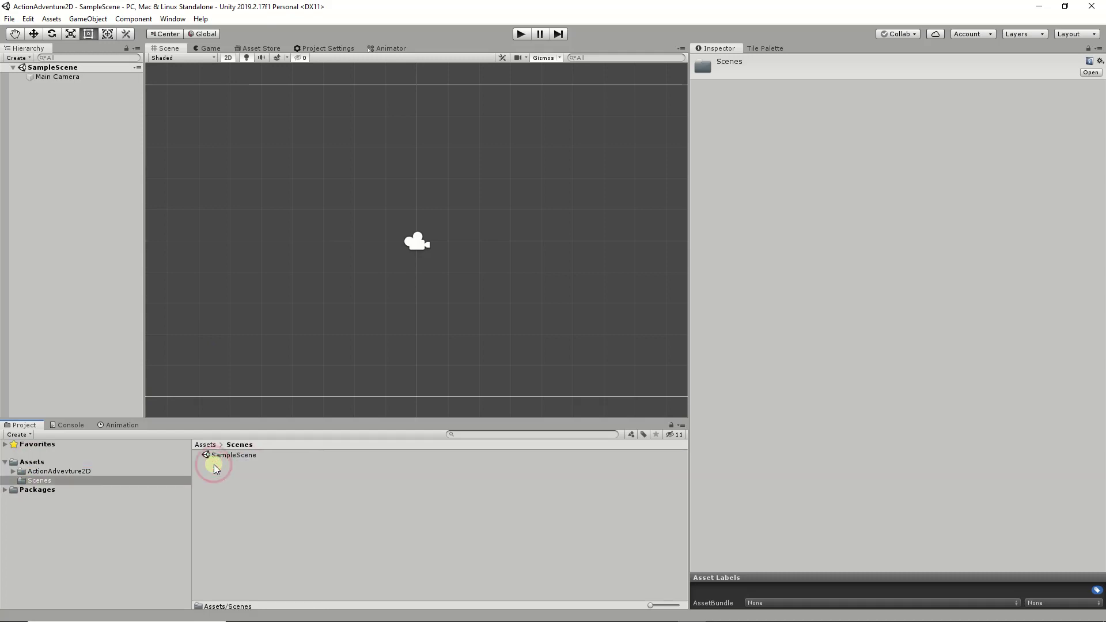
pyautogui.click(33, 462)
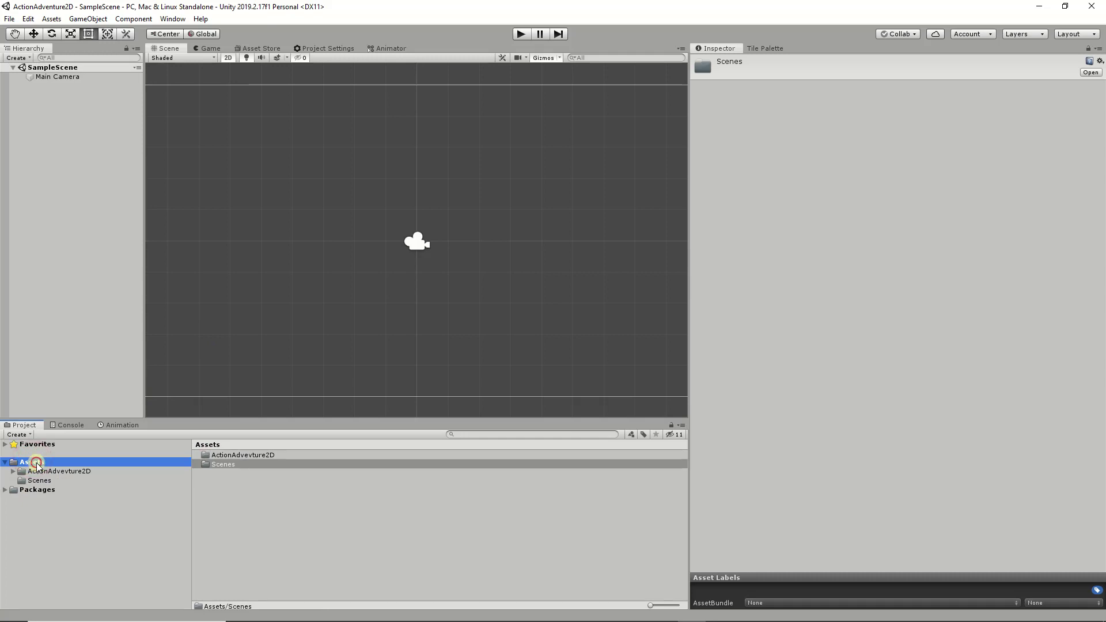
pyautogui.moveTo(232, 459); pyautogui.dragTo(221, 459)
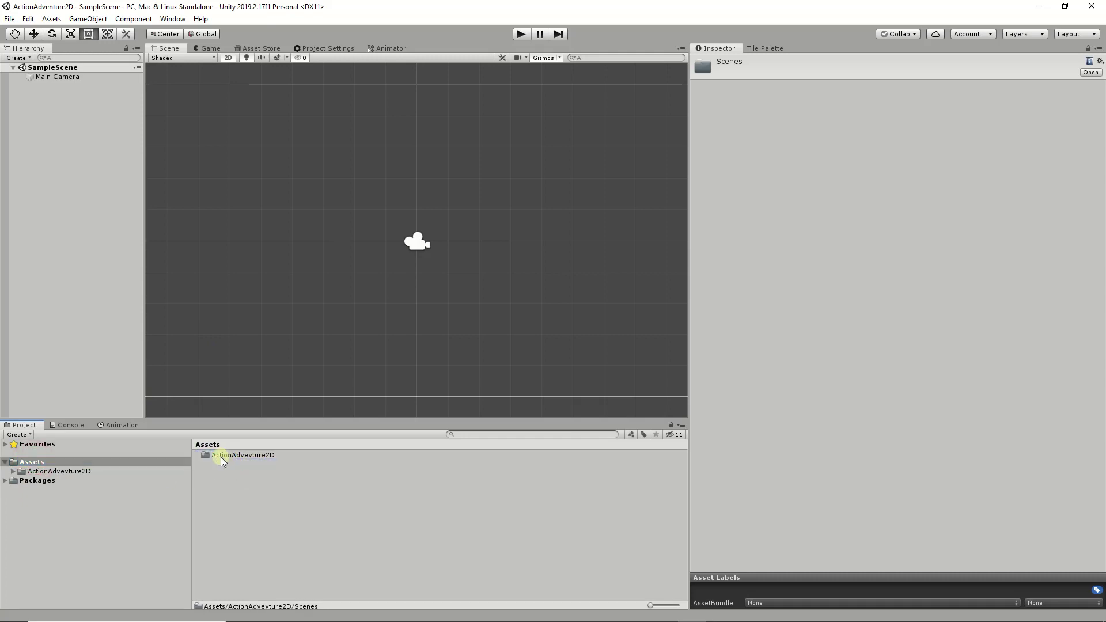
# - Expand ActionAdvevture2D in the folder tree and look into its Raw Art, Scenes and Scipts subfolders
pyautogui.click(13, 471)
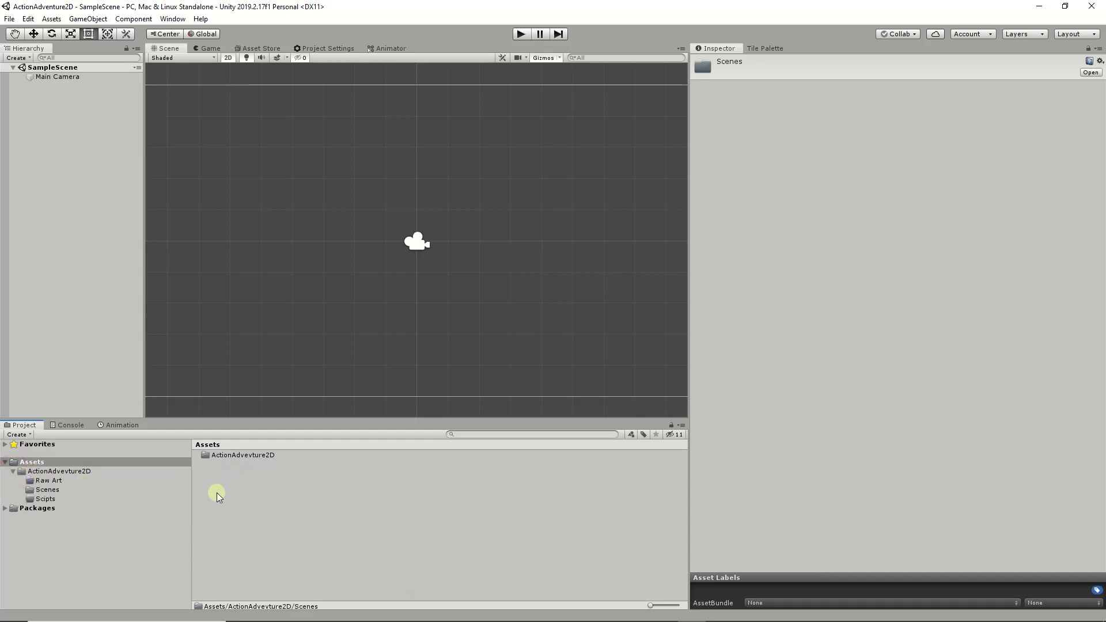
pyautogui.click(65, 471)
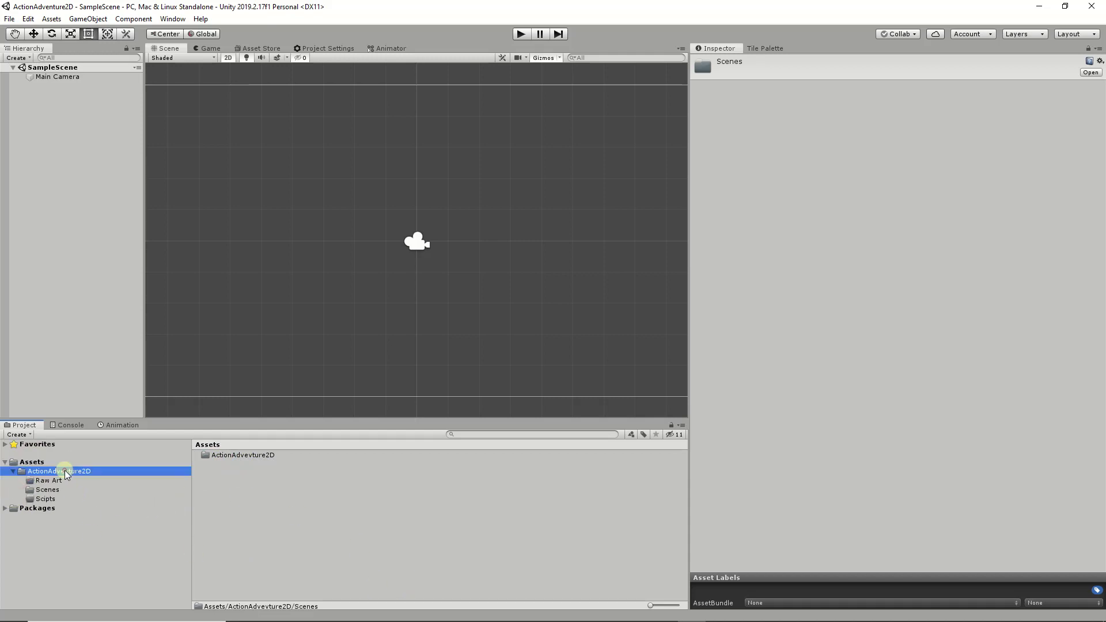
pyautogui.click(57, 482)
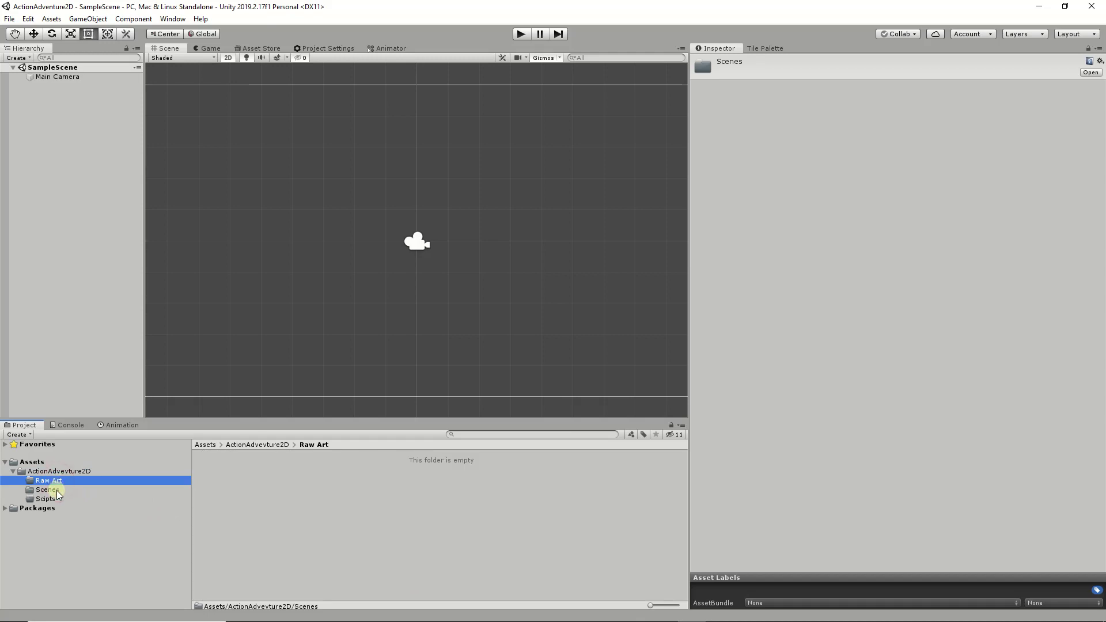
pyautogui.click(57, 490)
pyautogui.click(46, 498)
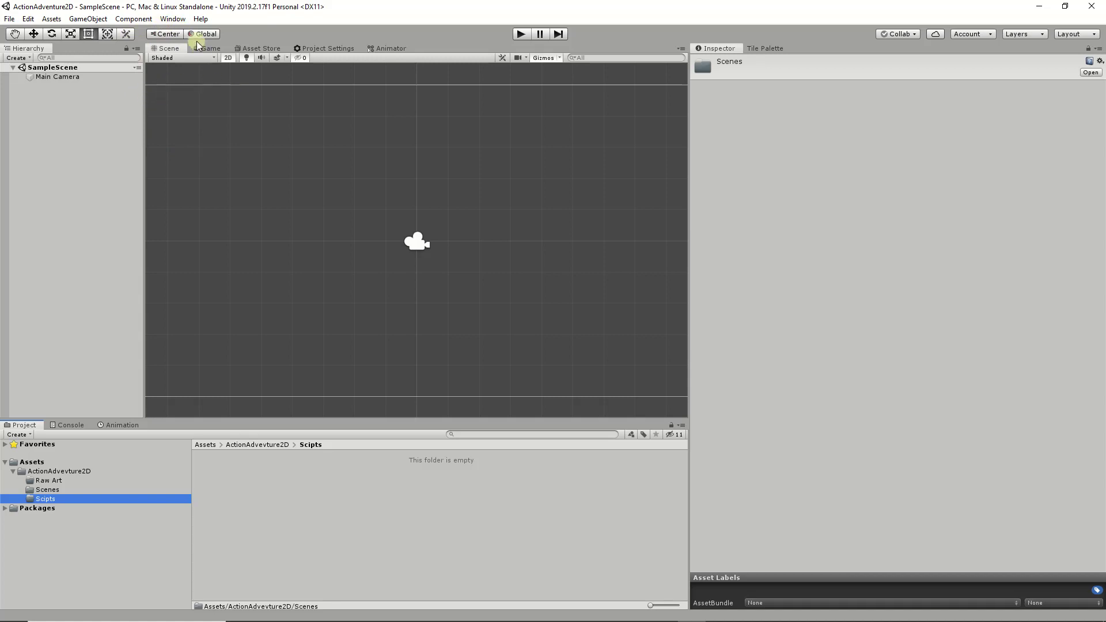
# - Go to the Graphics project settings and set the camera's Transparency Sort Mode to Custom Axis
pyautogui.click(174, 20)
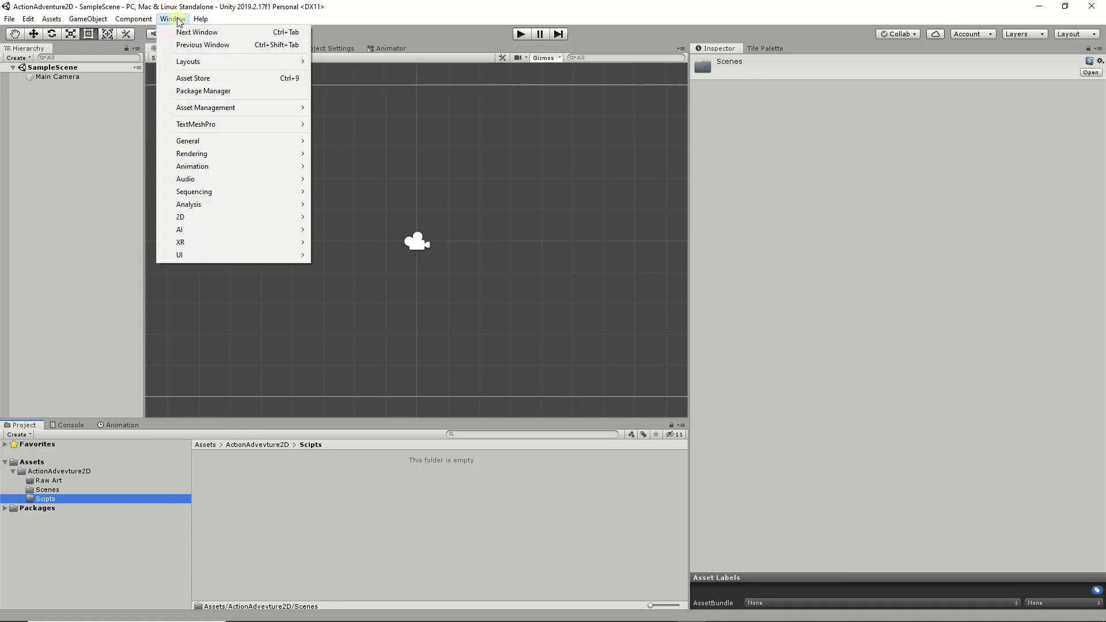
pyautogui.moveTo(28, 19)
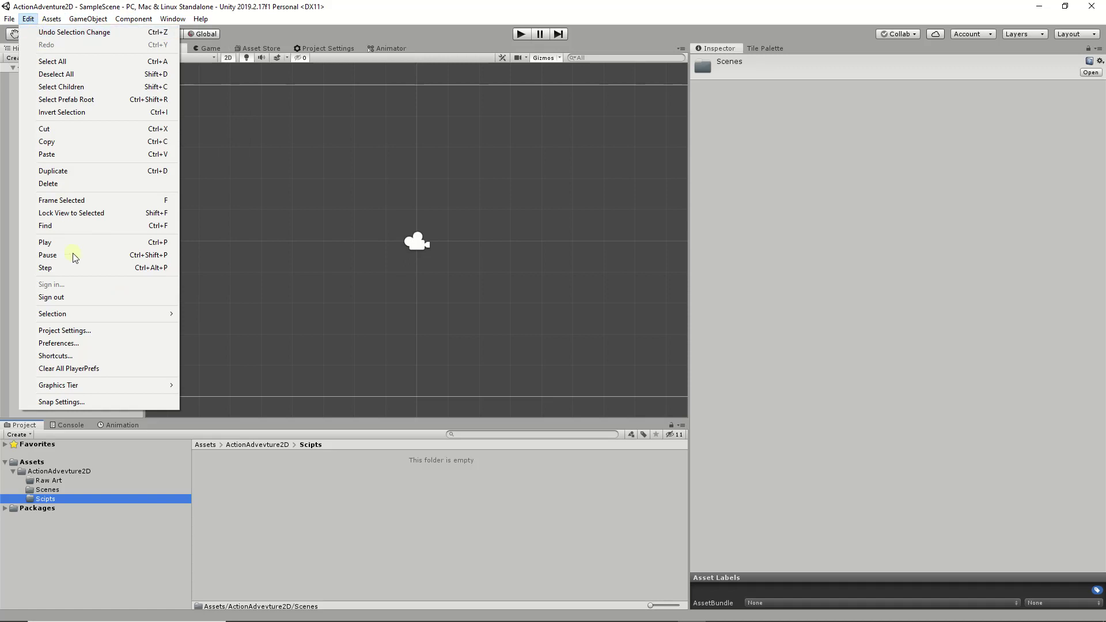
pyautogui.click(92, 330)
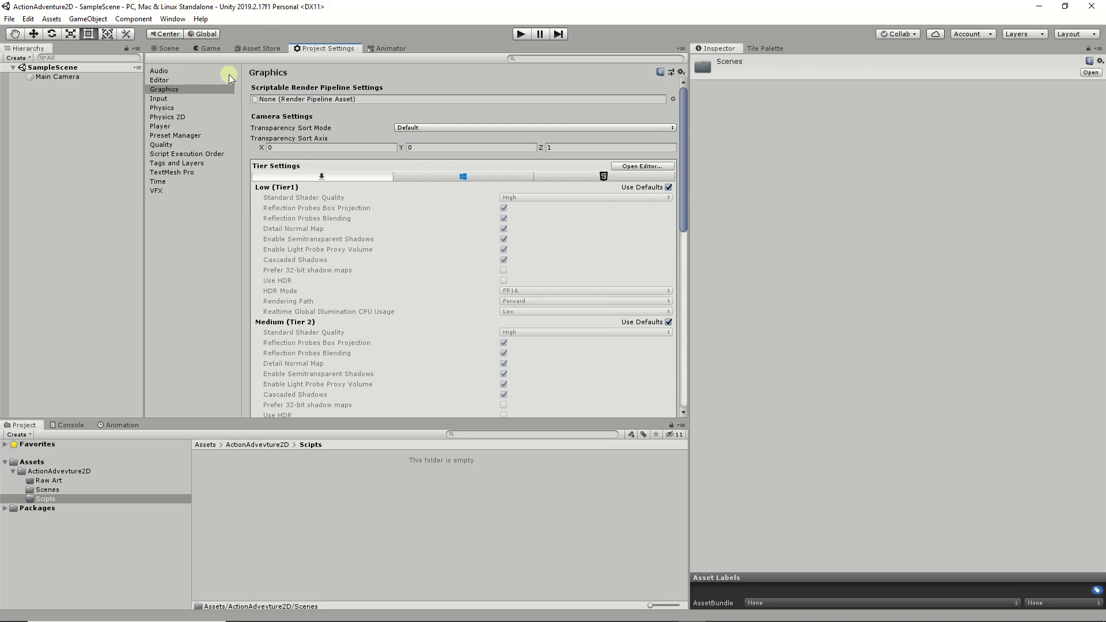
pyautogui.click(167, 91)
pyautogui.click(404, 129)
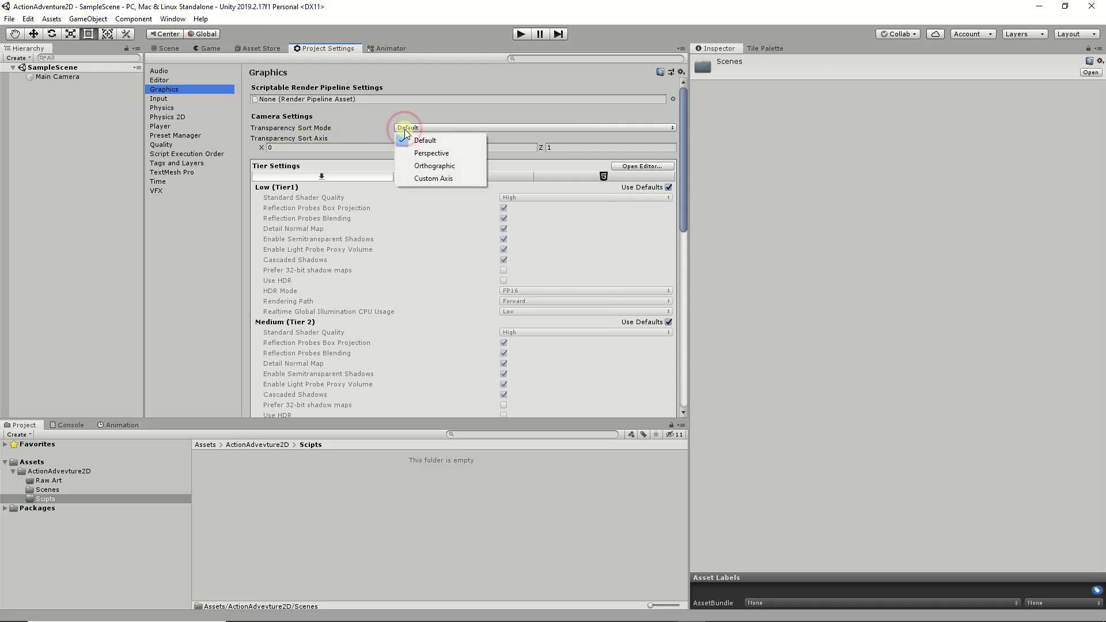
pyautogui.click(422, 179)
# - Set the Transparency Sort Axis to 0 in Z and 1 in Y
pyautogui.click(559, 148)
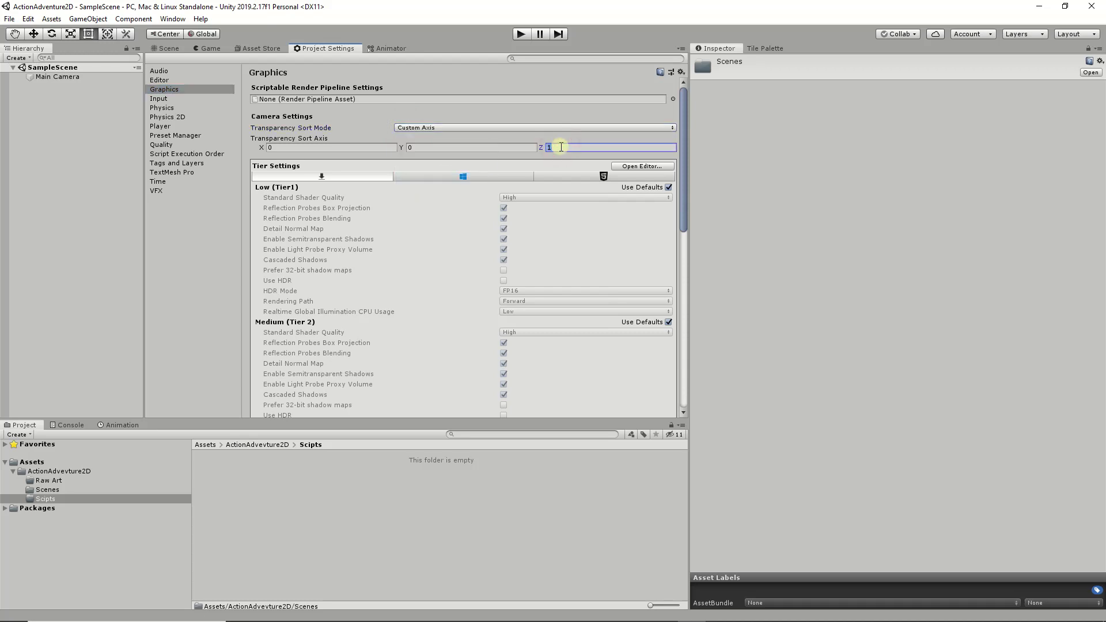
pyautogui.write('0')
pyautogui.click(456, 147)
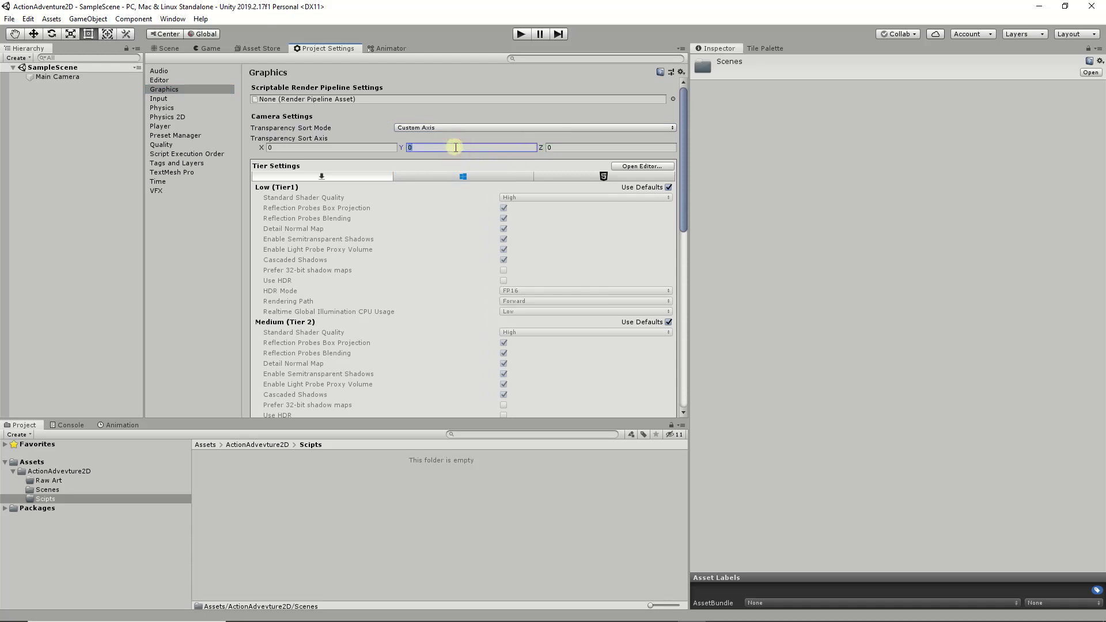
pyautogui.write('1')
pyautogui.click(165, 49)
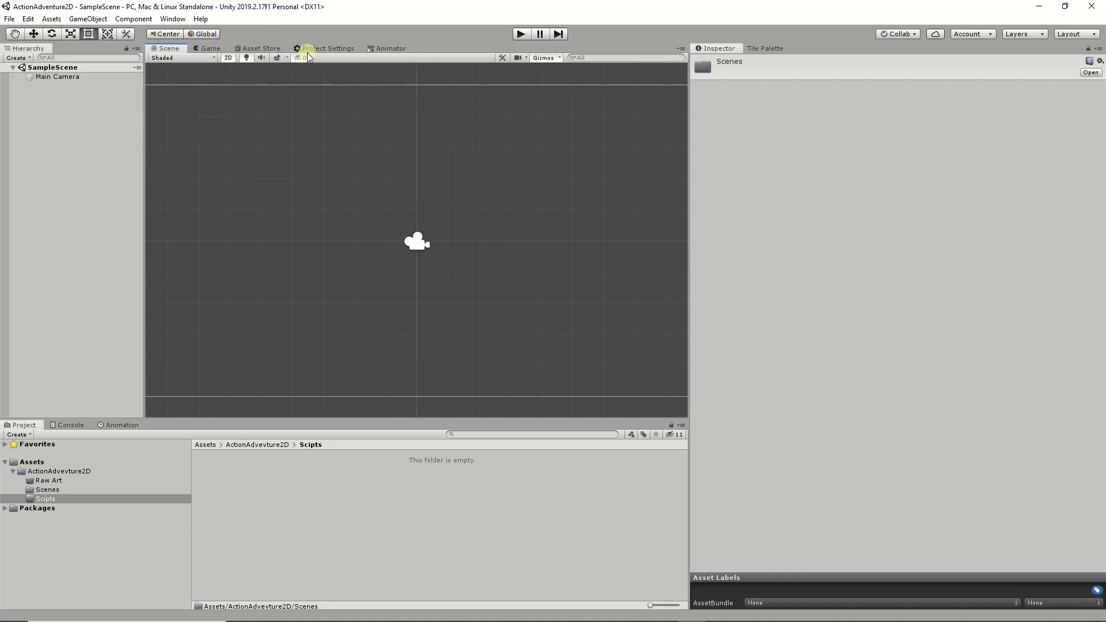
pyautogui.click(323, 48)
pyautogui.click(463, 144)
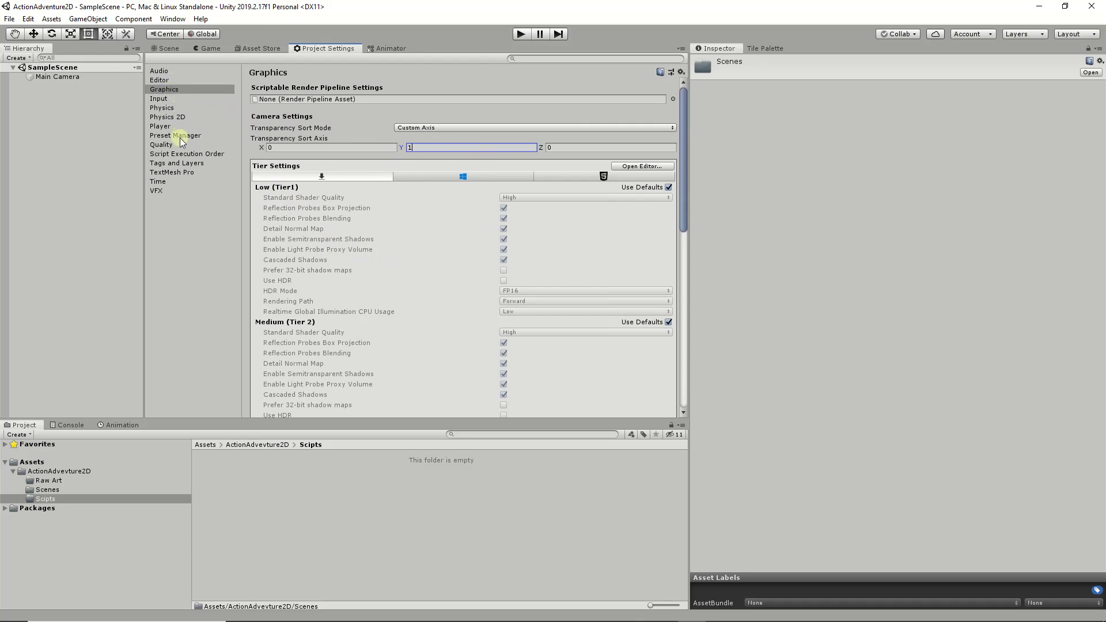
# - Add a sorting layer named Ground in the Tags and Layers project settings
pyautogui.click(176, 166)
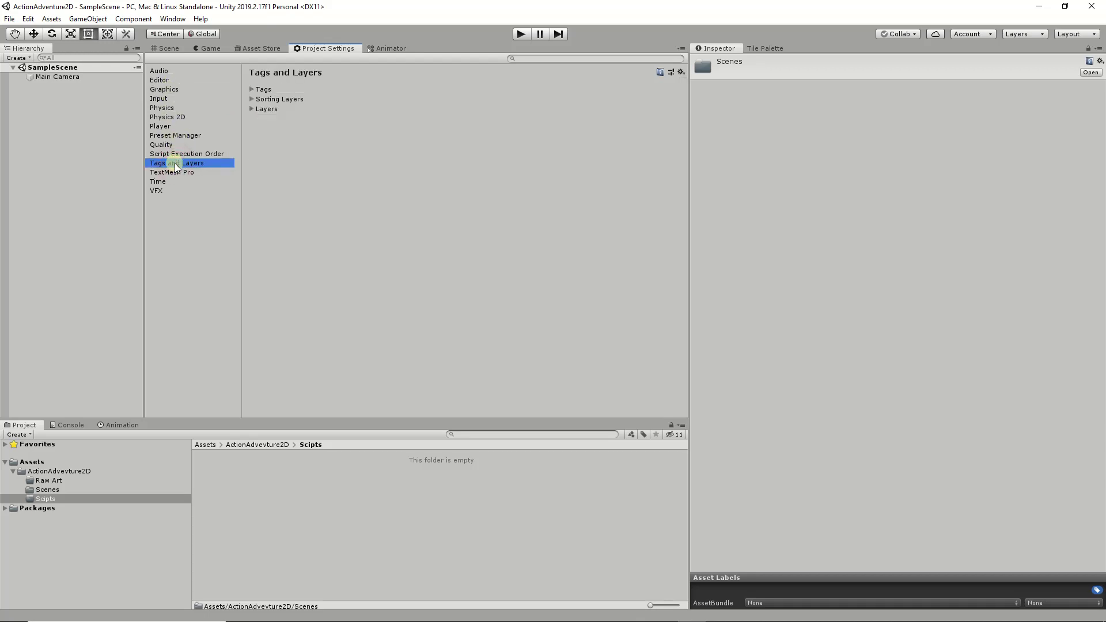
pyautogui.click(251, 100)
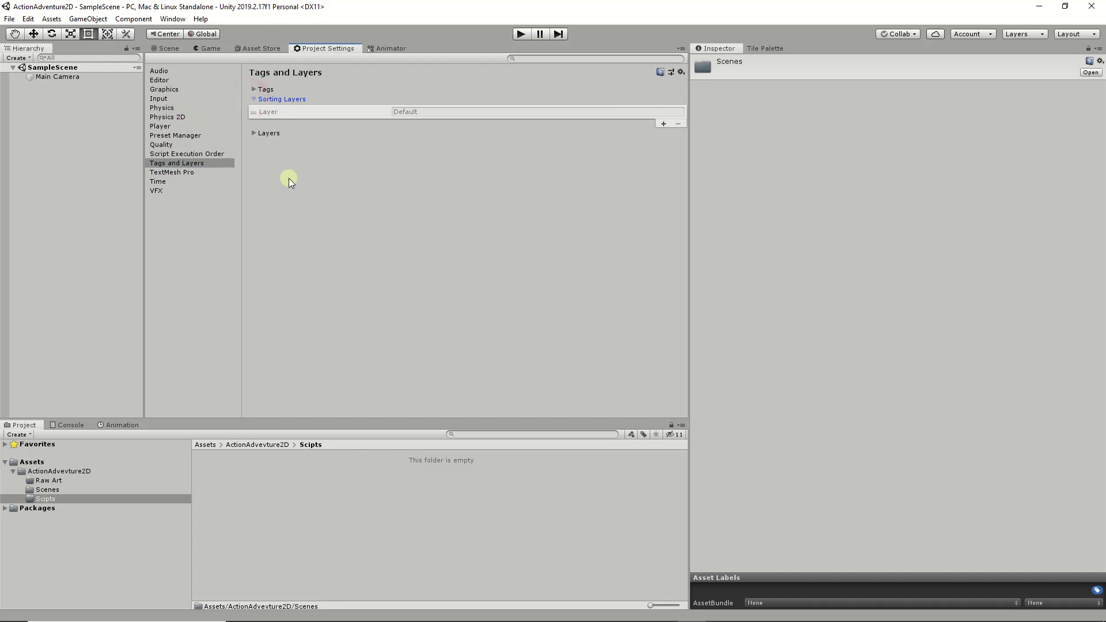
pyautogui.click(662, 124)
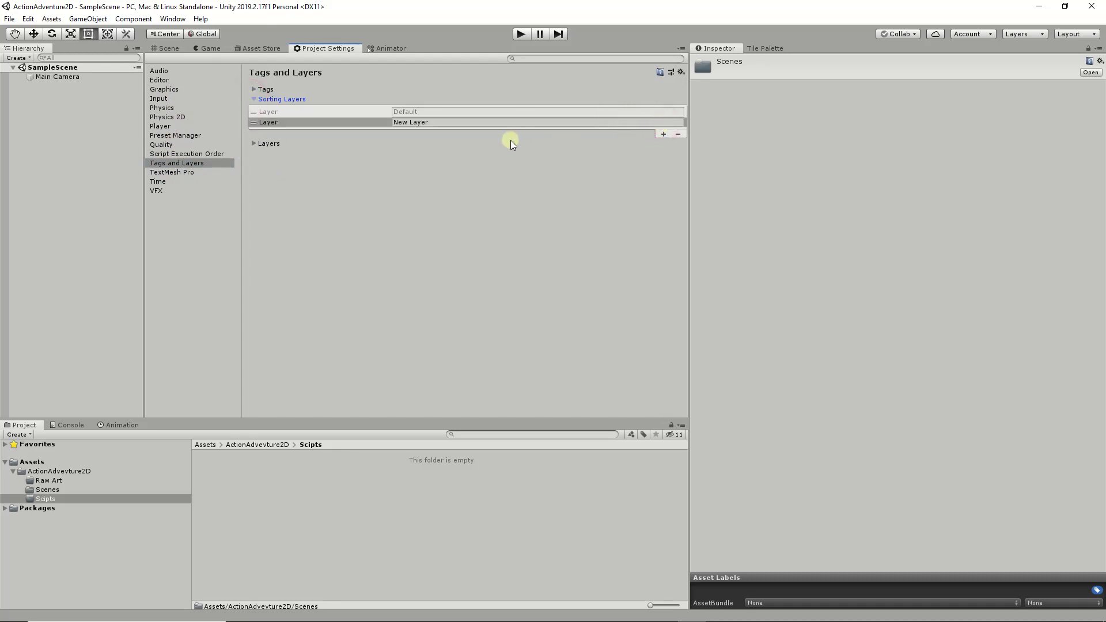
pyautogui.click(467, 125)
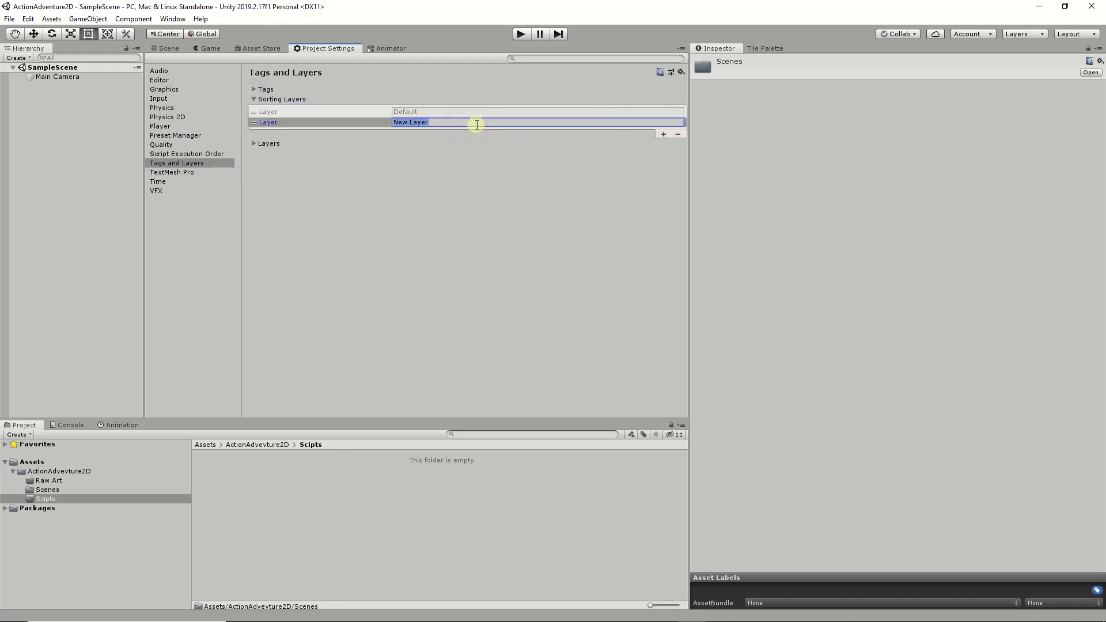
pyautogui.write('Ground')
# - Add two more sorting layers below Ground, named OnGround and ForeGround
pyautogui.click(663, 133)
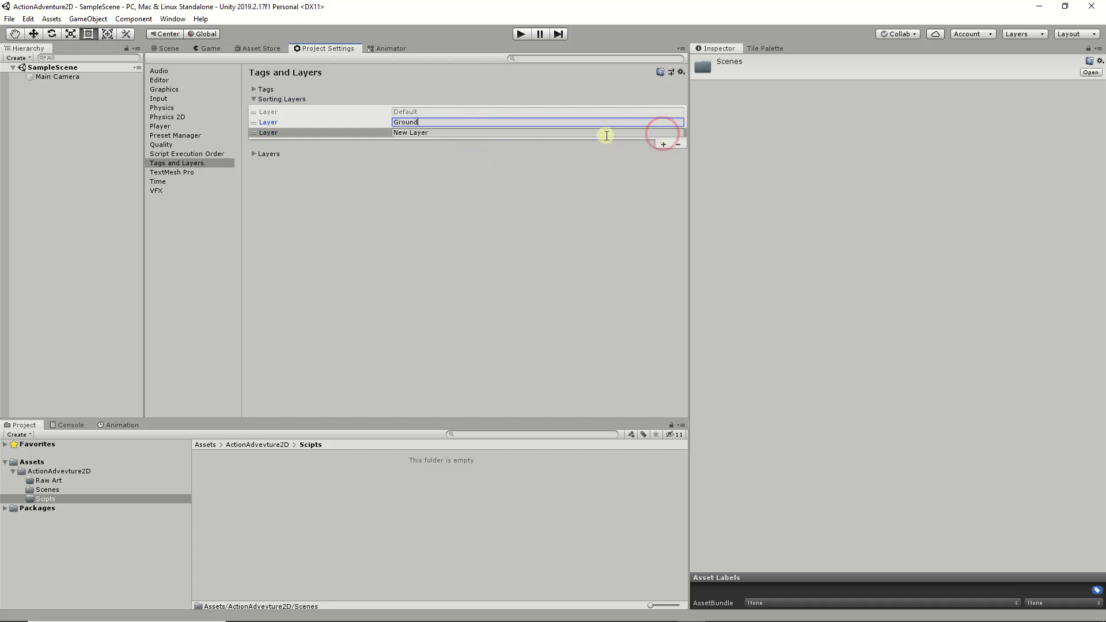
pyautogui.click(487, 134)
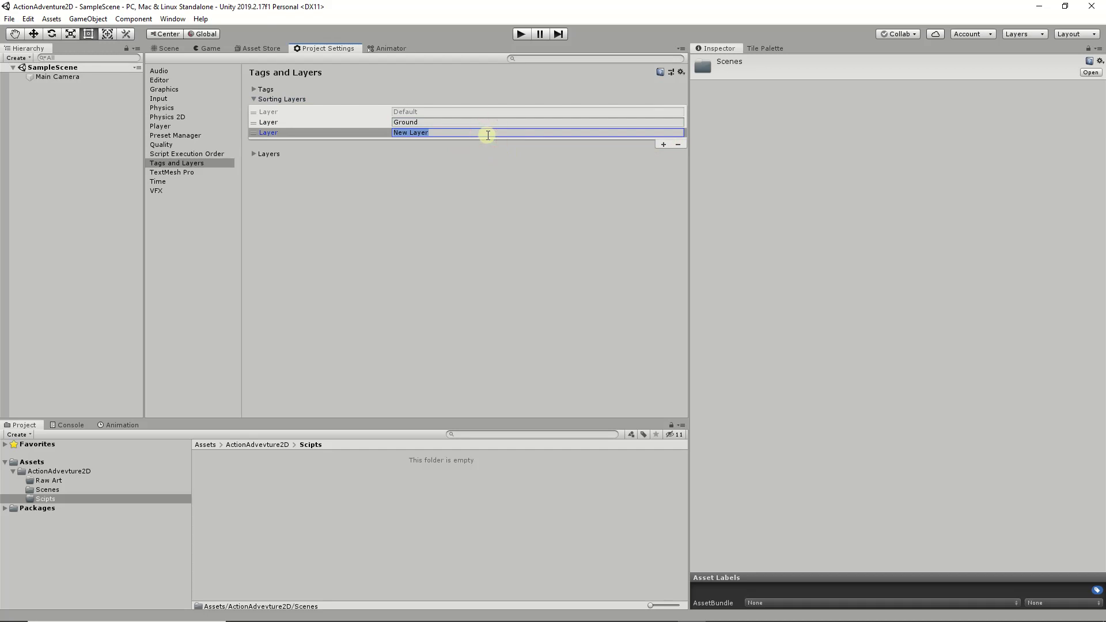
pyautogui.write('OnGround')
pyautogui.click(664, 144)
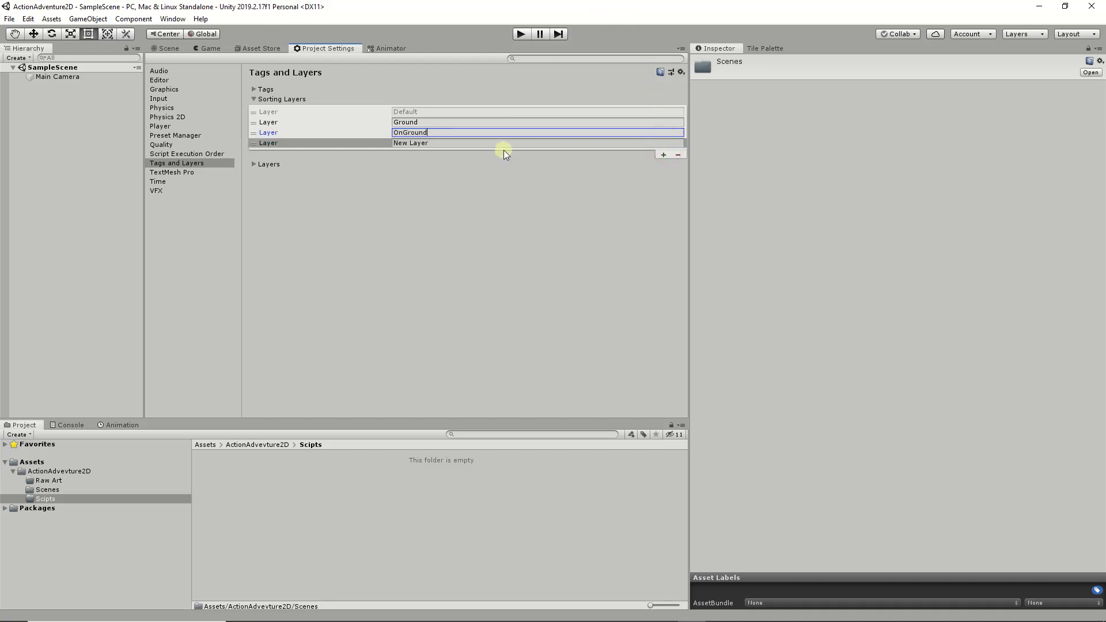
pyautogui.click(502, 142)
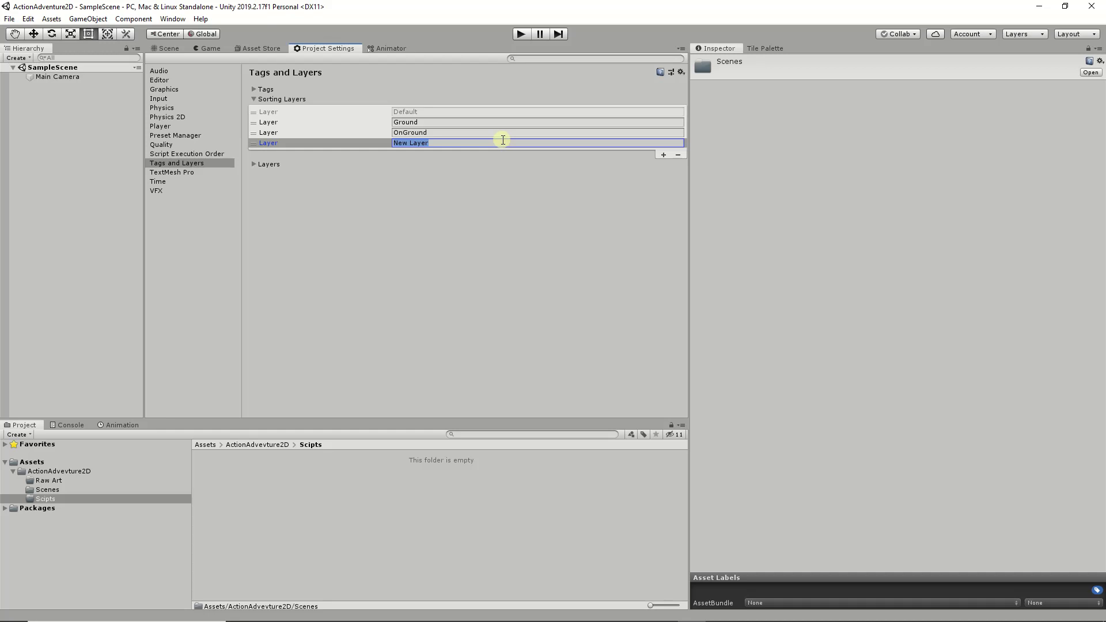
pyautogui.write('ForeGround')
# - Examine the built-in and user layer slots under Layers, then review the Graphics settings again
pyautogui.click(251, 165)
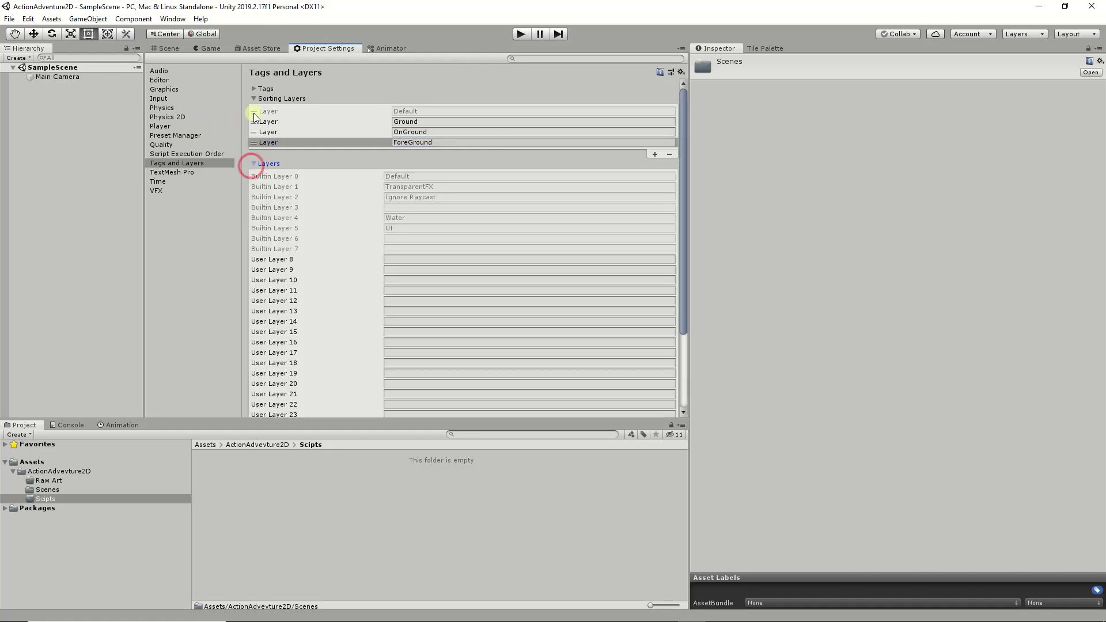
pyautogui.click(254, 89)
pyautogui.click(254, 88)
pyautogui.scroll(-3, 357, 212)
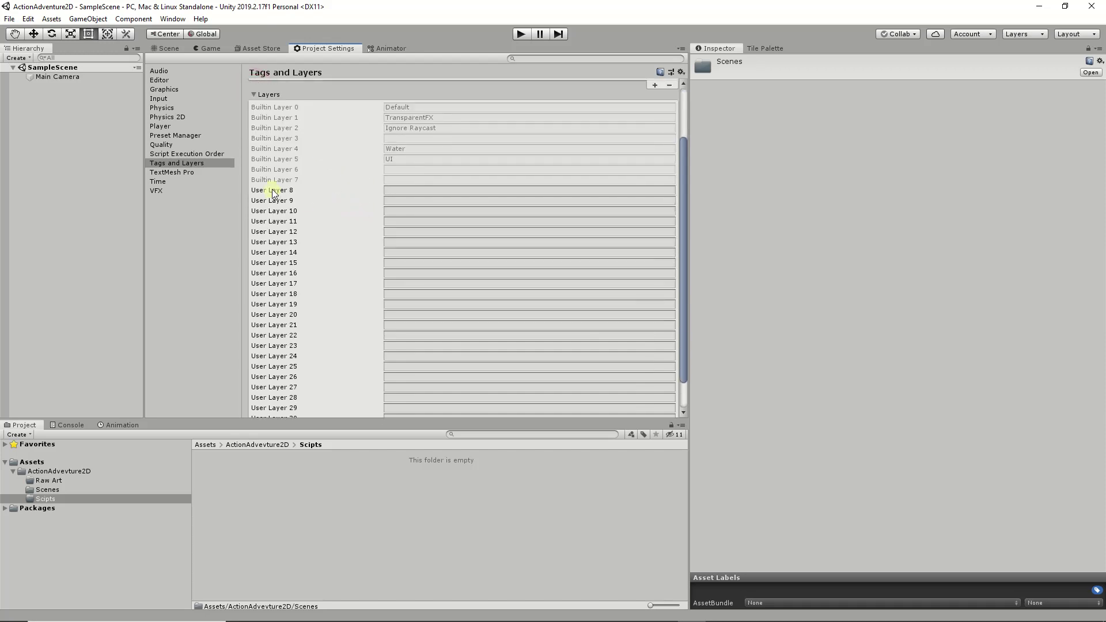
pyautogui.scroll(3, 271, 184)
pyautogui.scroll(-1, 261, 166)
pyautogui.scroll(-1, 260, 167)
pyautogui.click(394, 190)
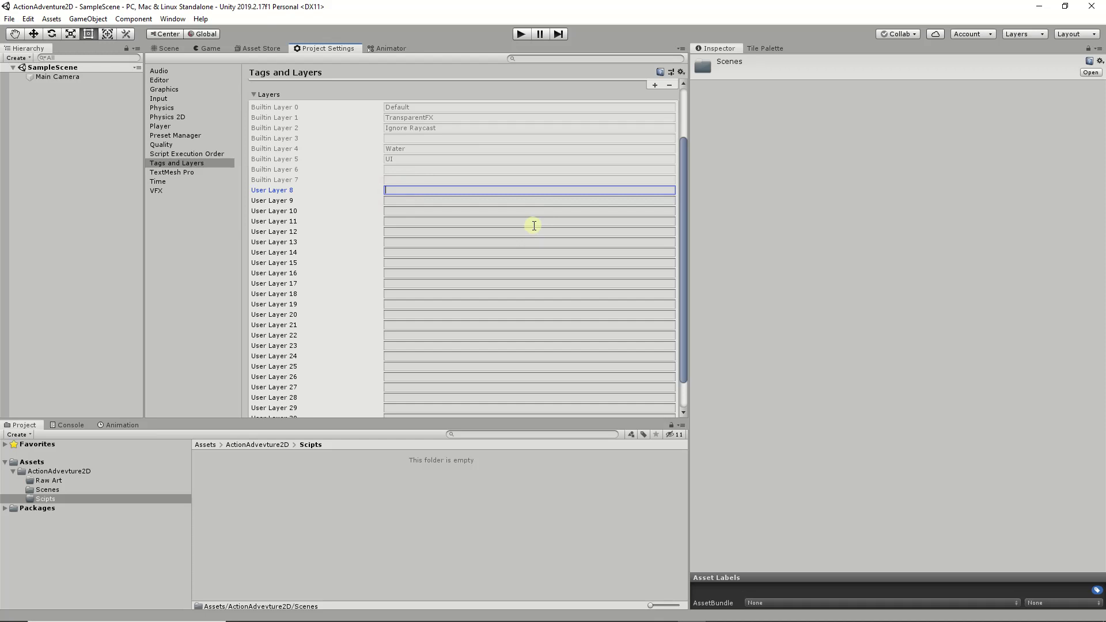
pyautogui.scroll(2, 432, 180)
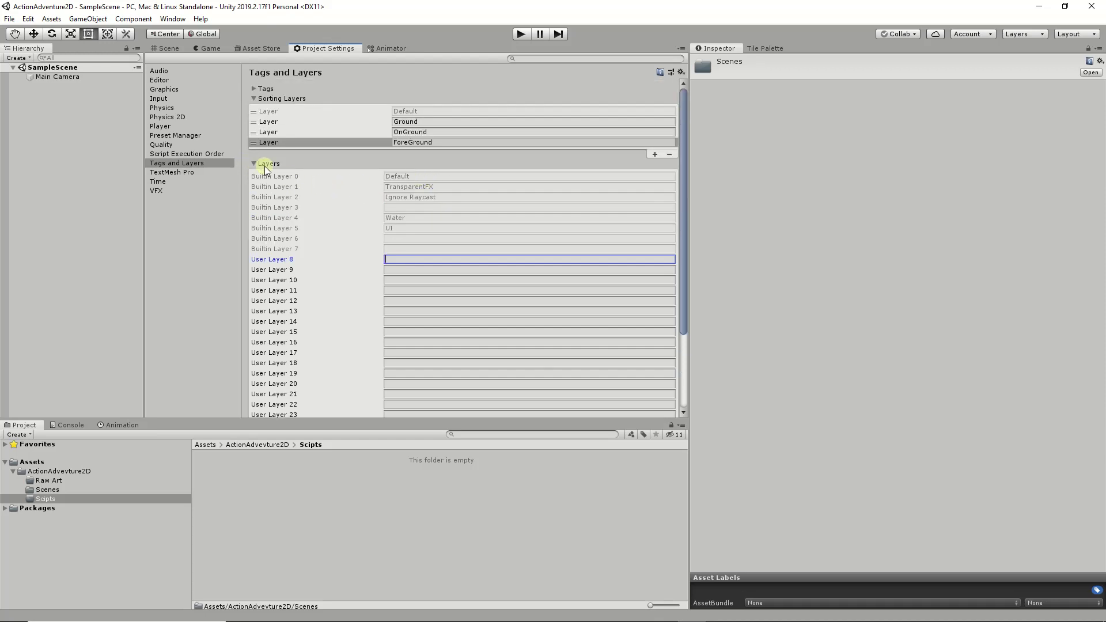
pyautogui.click(255, 164)
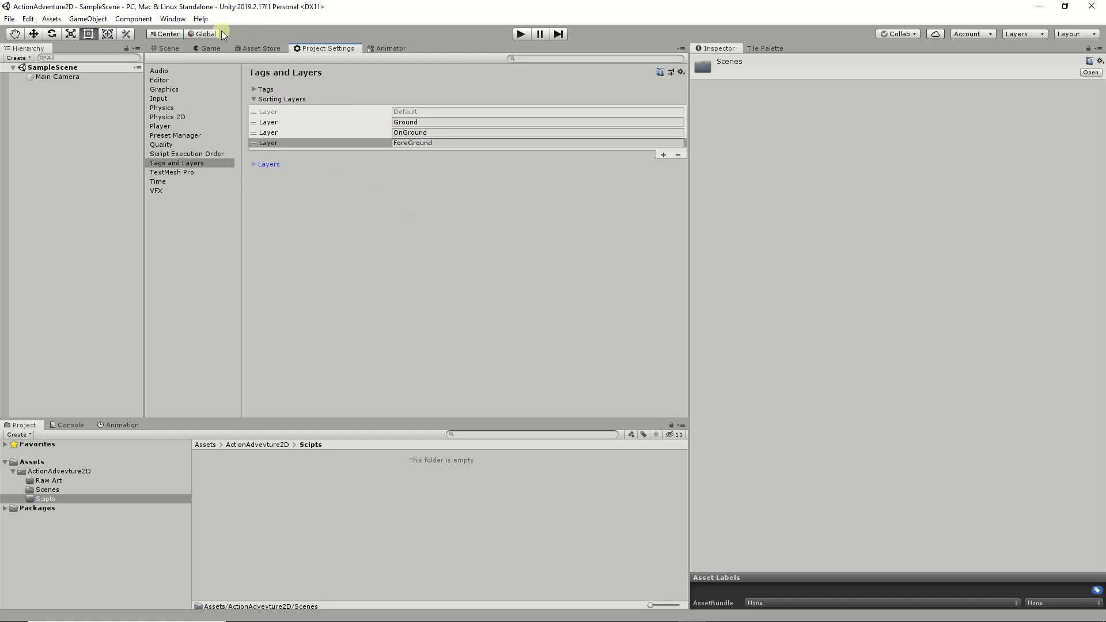
pyautogui.click(164, 88)
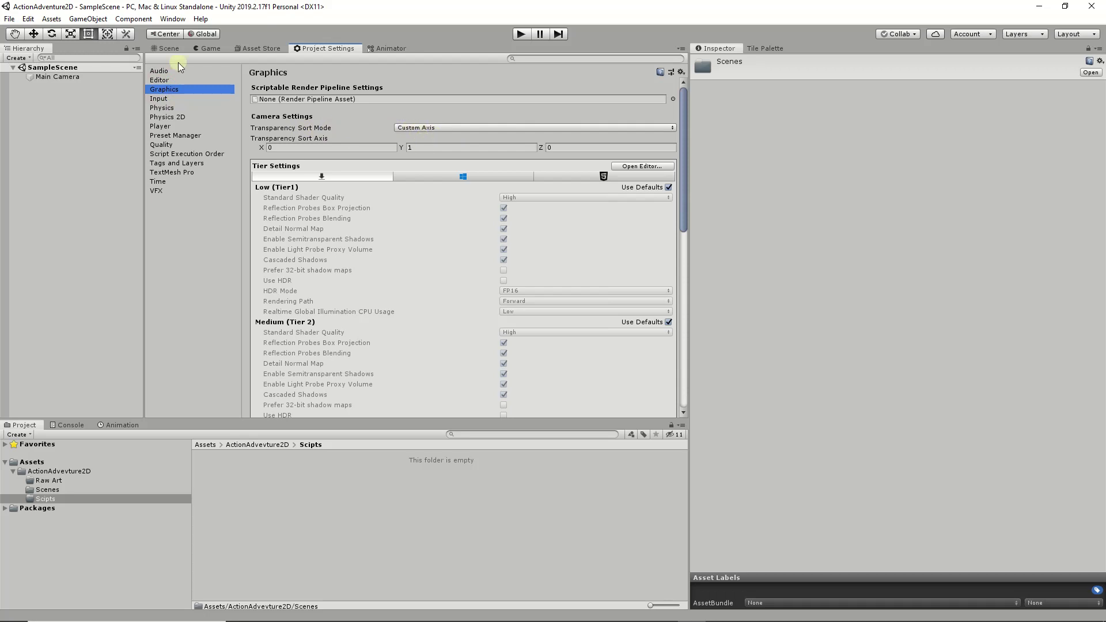
# - Return to the Scene view, open the Raw Art folder in File Explorer and dock its window to one half of the screen
pyautogui.click(166, 49)
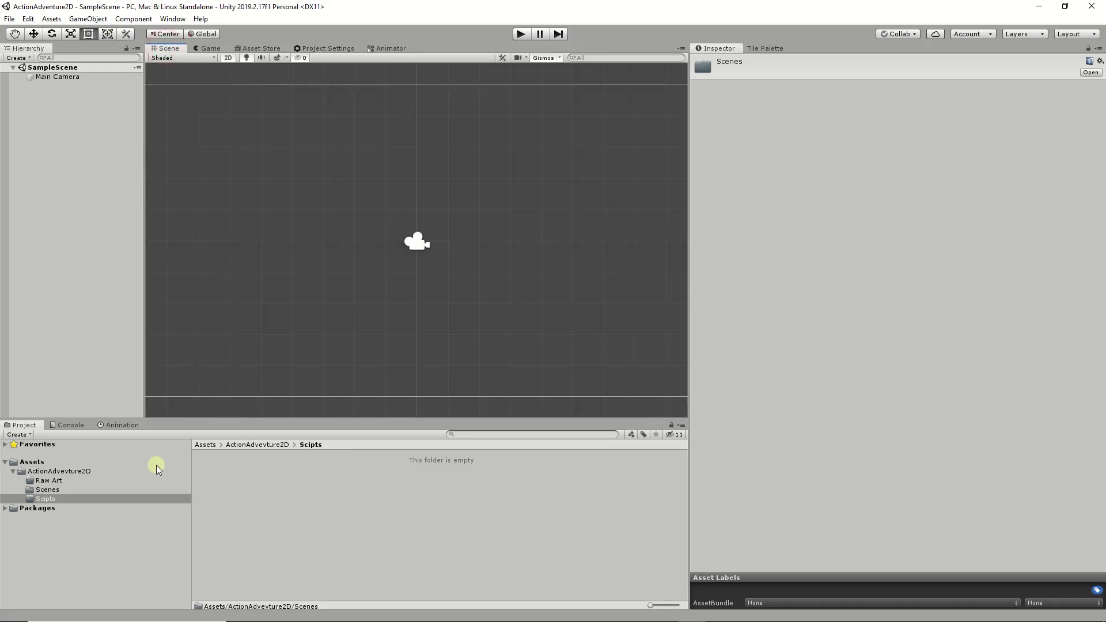
pyautogui.click(61, 479)
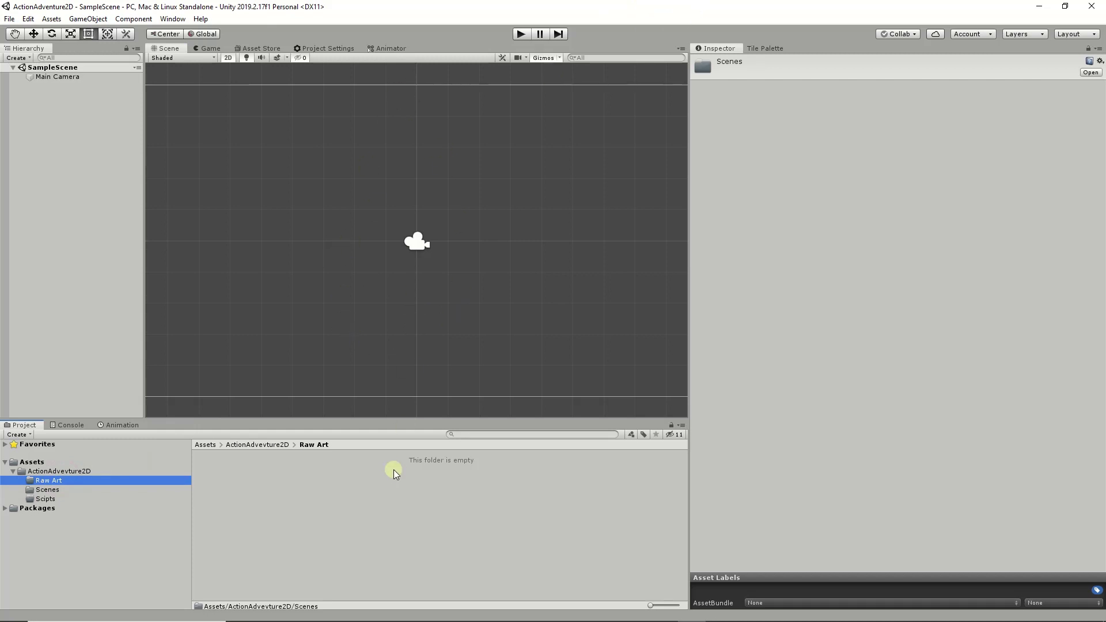
pyautogui.rightClick(44, 480)
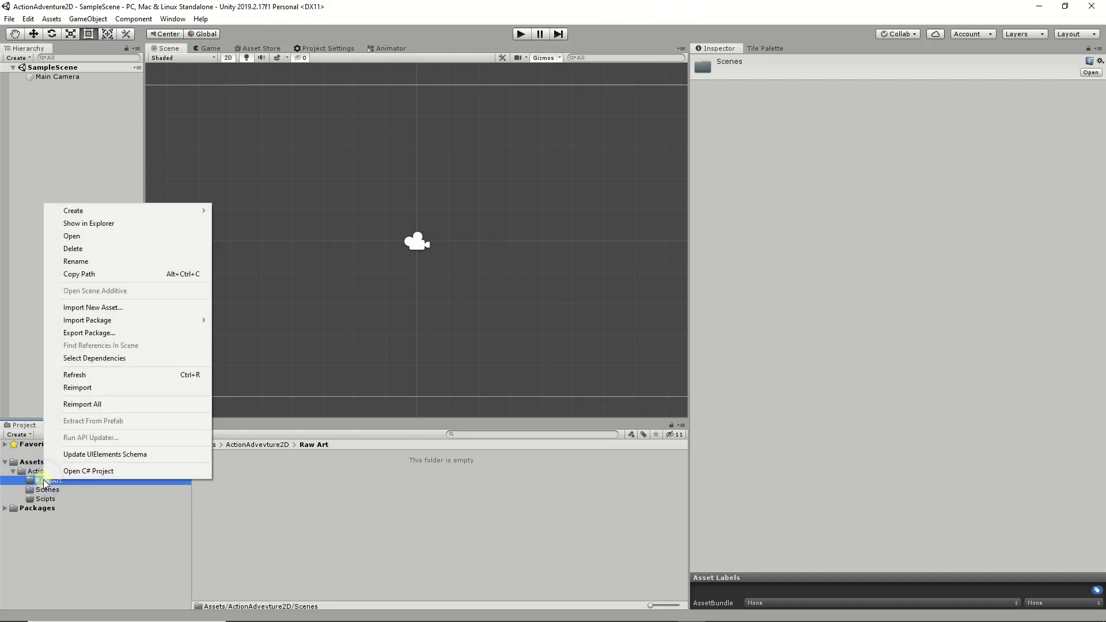
pyautogui.rightClick(41, 482)
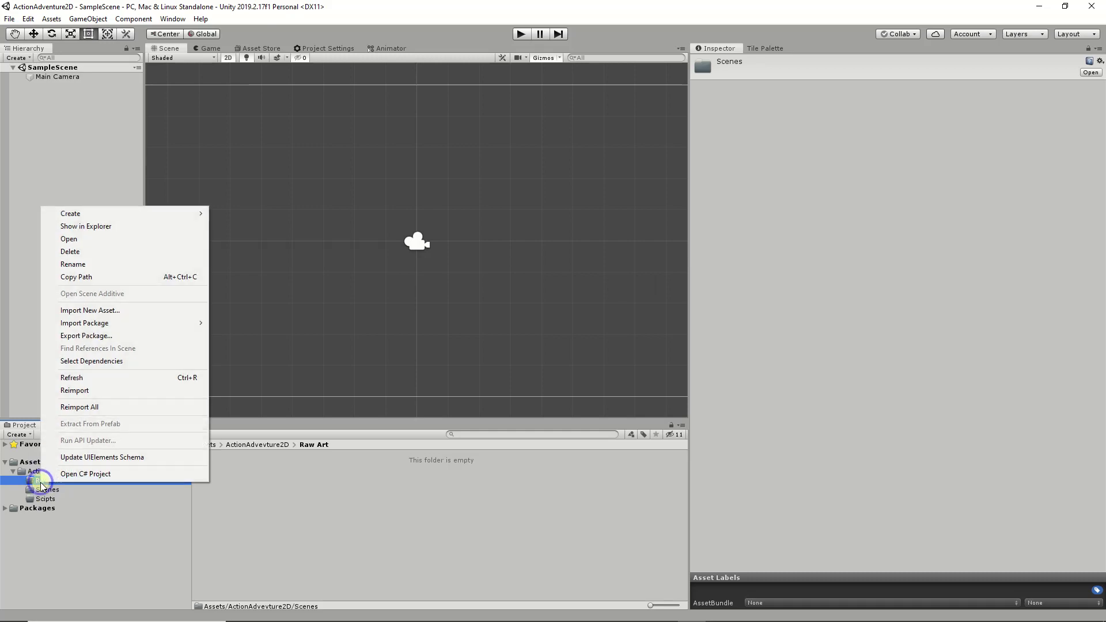
pyautogui.click(101, 226)
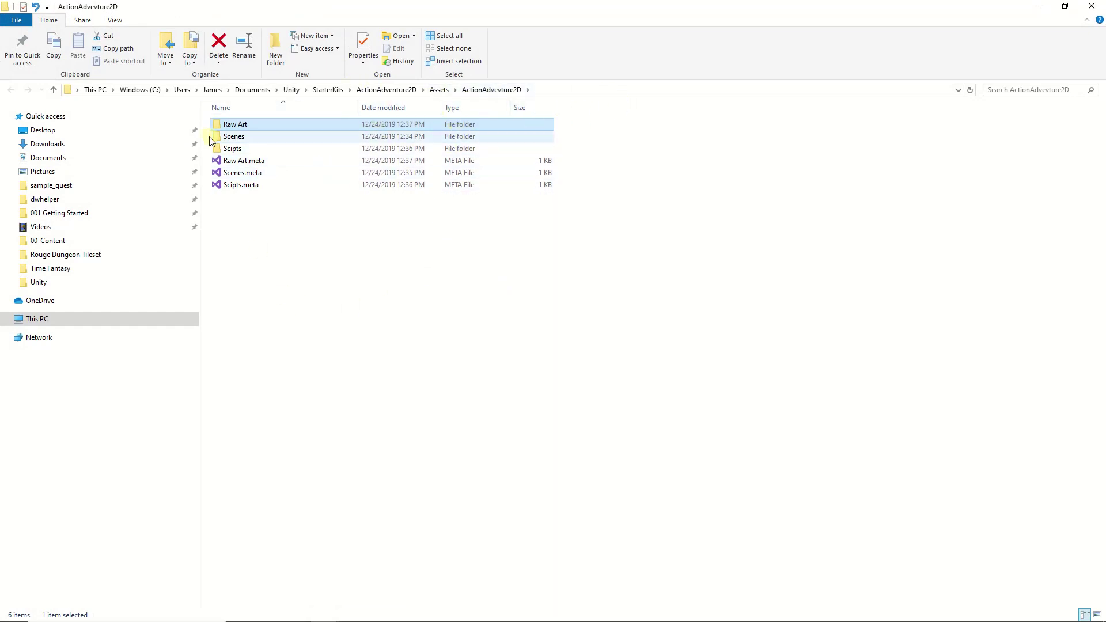
pyautogui.doubleClick(260, 131)
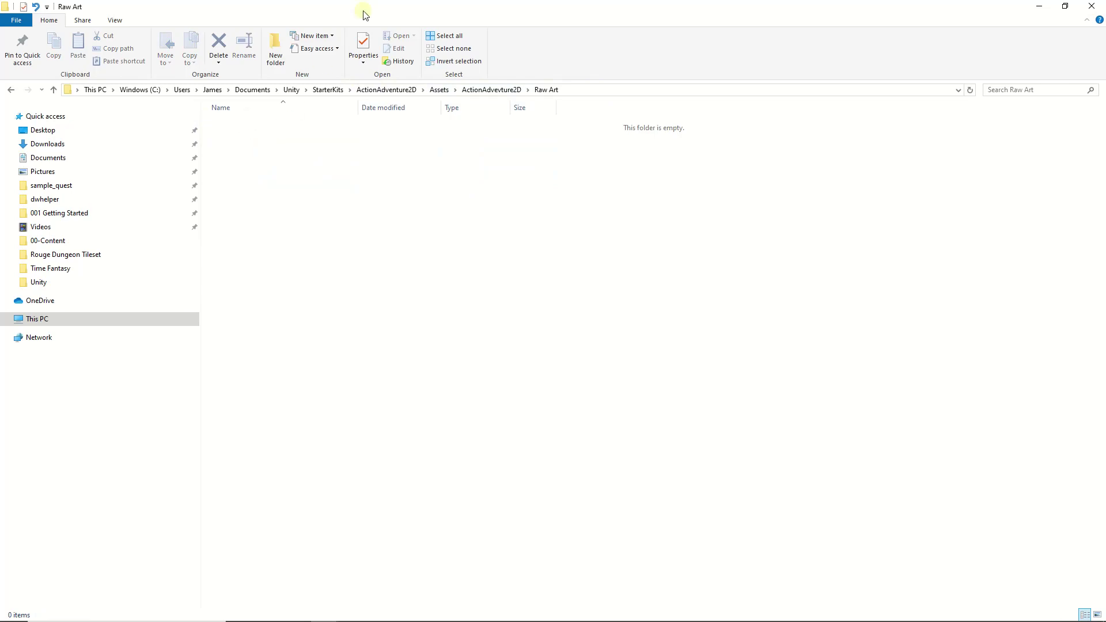
pyautogui.moveTo(405, 10); pyautogui.dragTo(1103, 173)
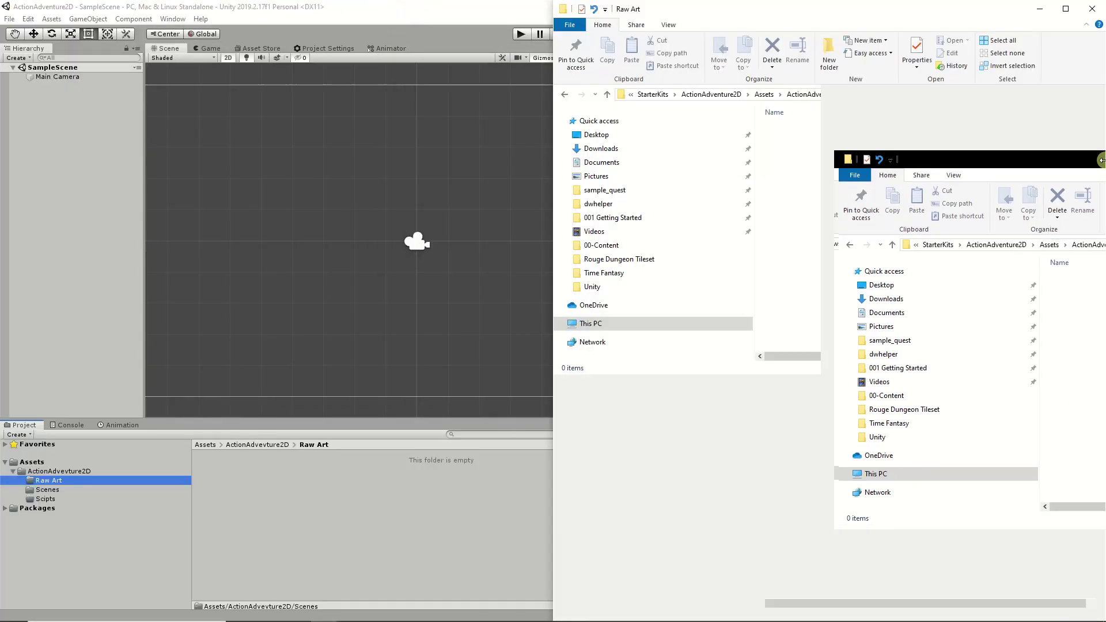
# - In the Free assets window, browse Open Game Art to ZeldaLikeTilesetsAndSprites and look into its gfx folder and gfx.zip archive
pyautogui.click(424, 164)
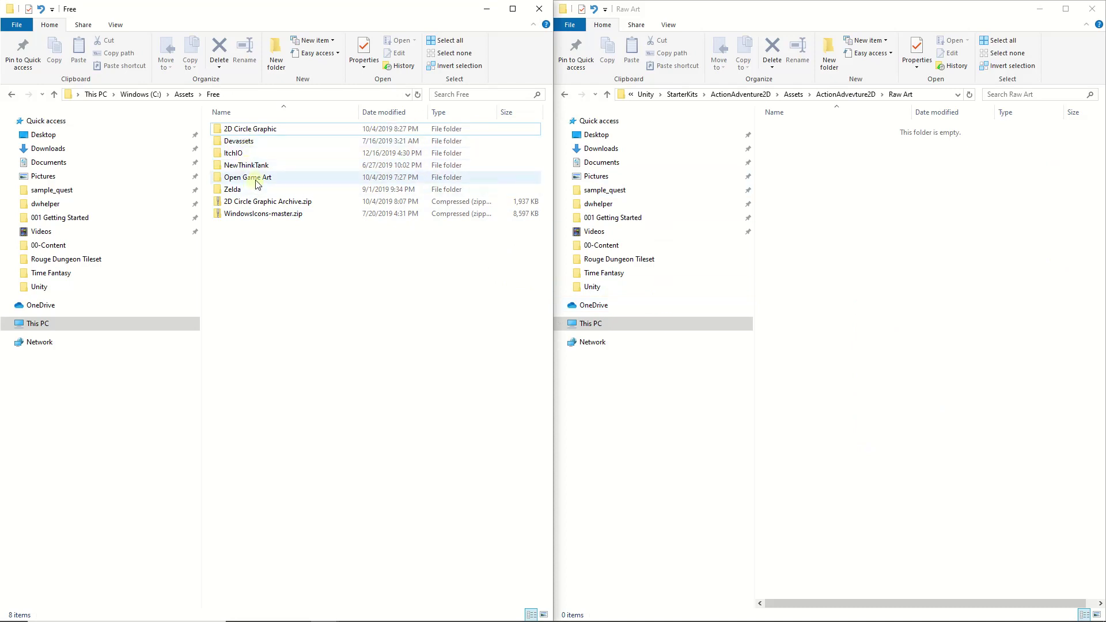
pyautogui.doubleClick(253, 178)
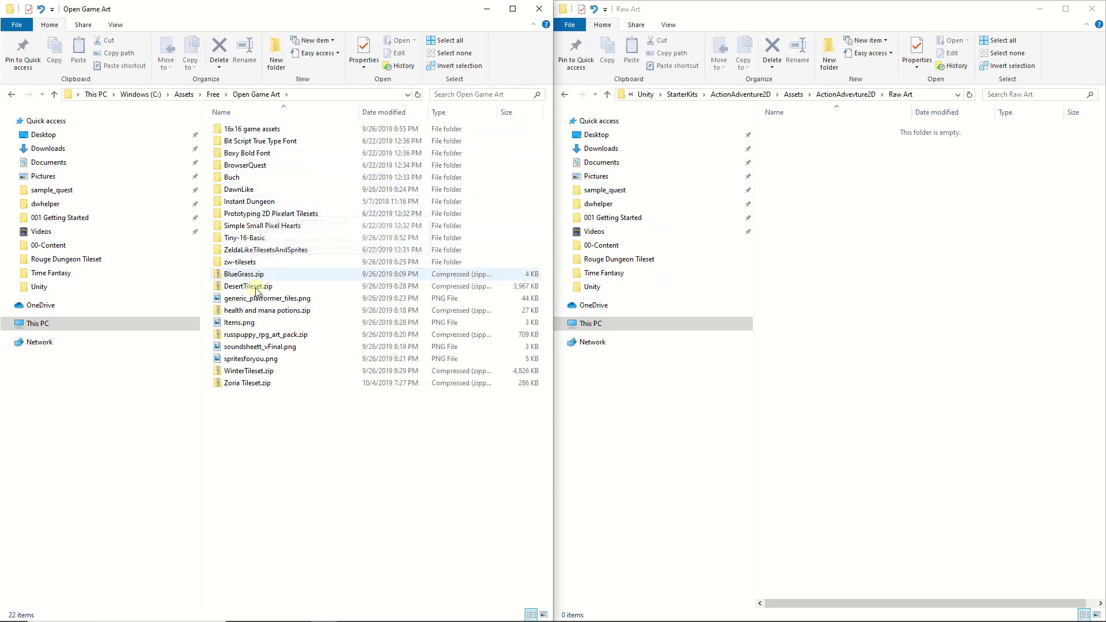
pyautogui.doubleClick(258, 251)
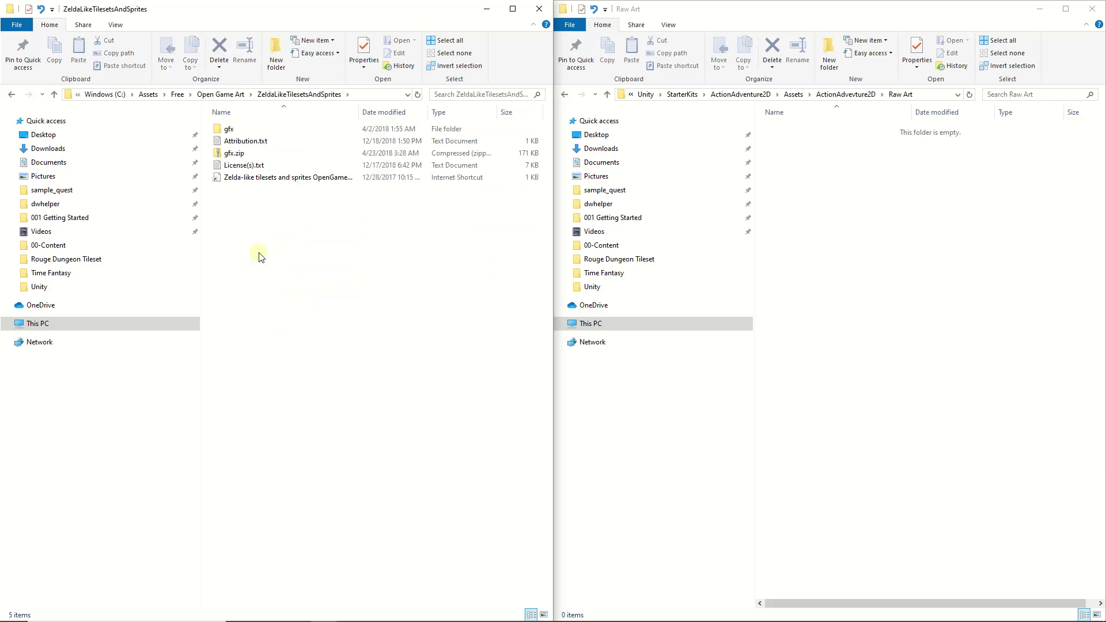
pyautogui.doubleClick(229, 129)
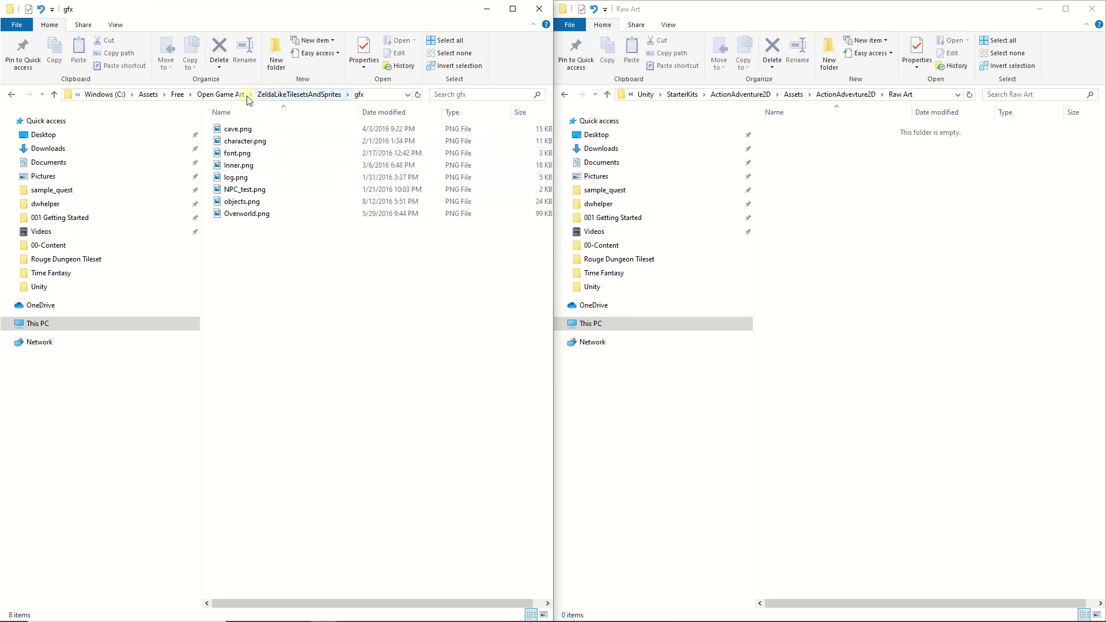
pyautogui.click(266, 95)
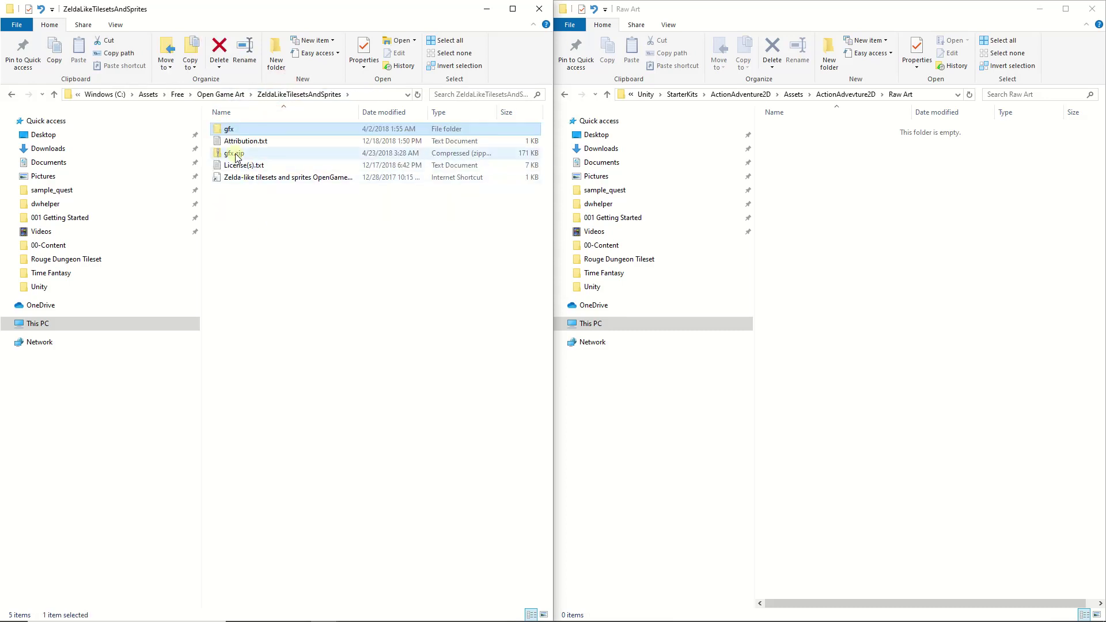
pyautogui.doubleClick(235, 154)
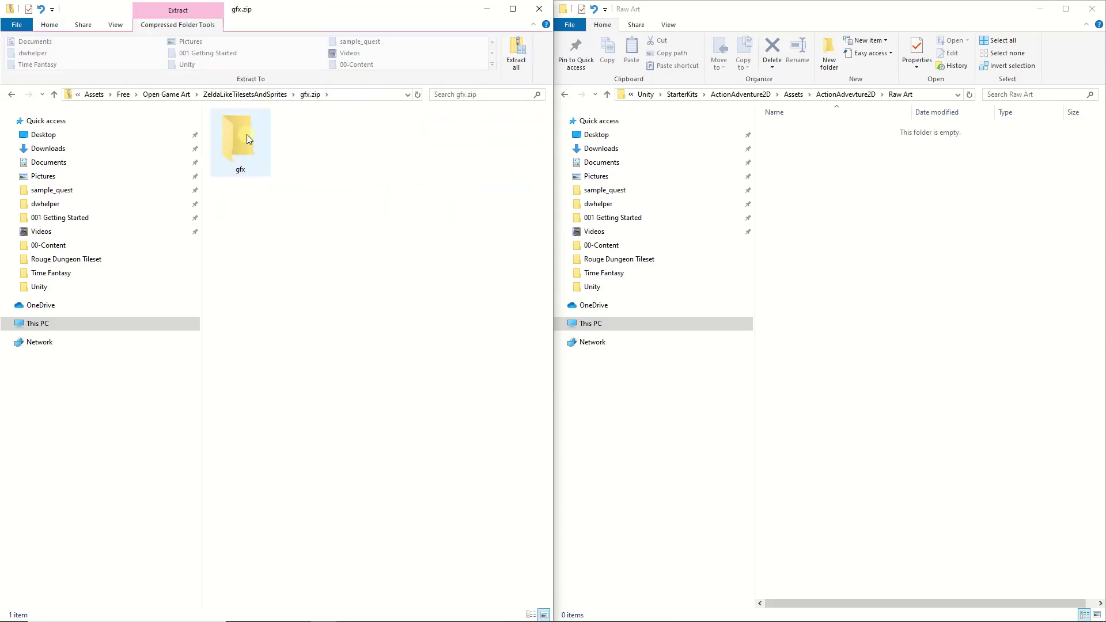
pyautogui.click(256, 95)
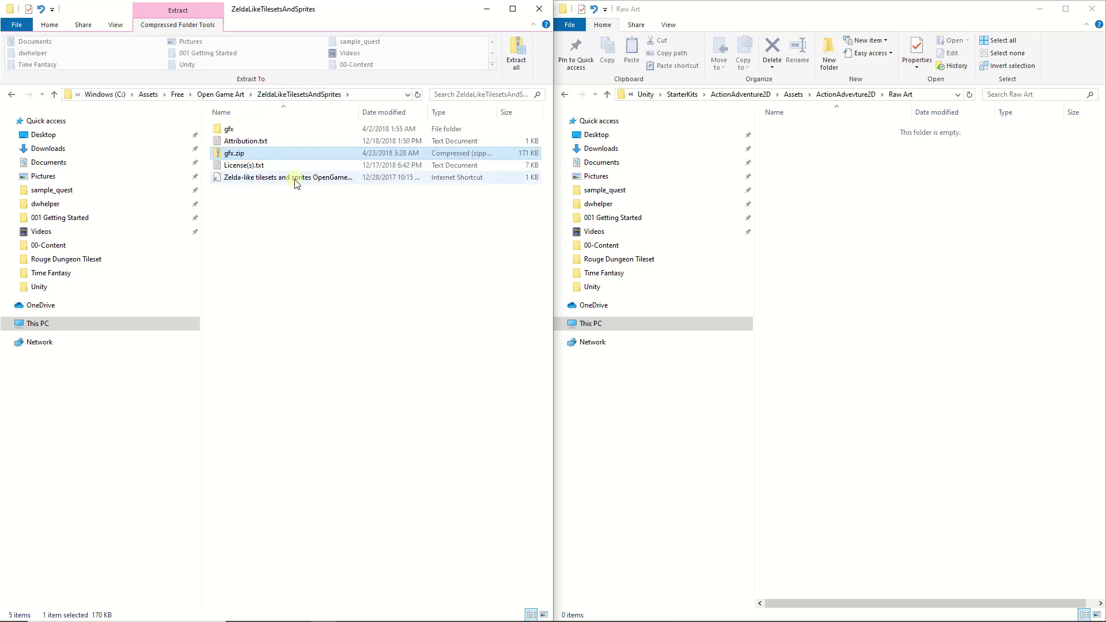
# - Switch back to Unity and create a folder named Free inside Raw Art
pyautogui.rightClick(853, 190)
pyautogui.click(819, 194)
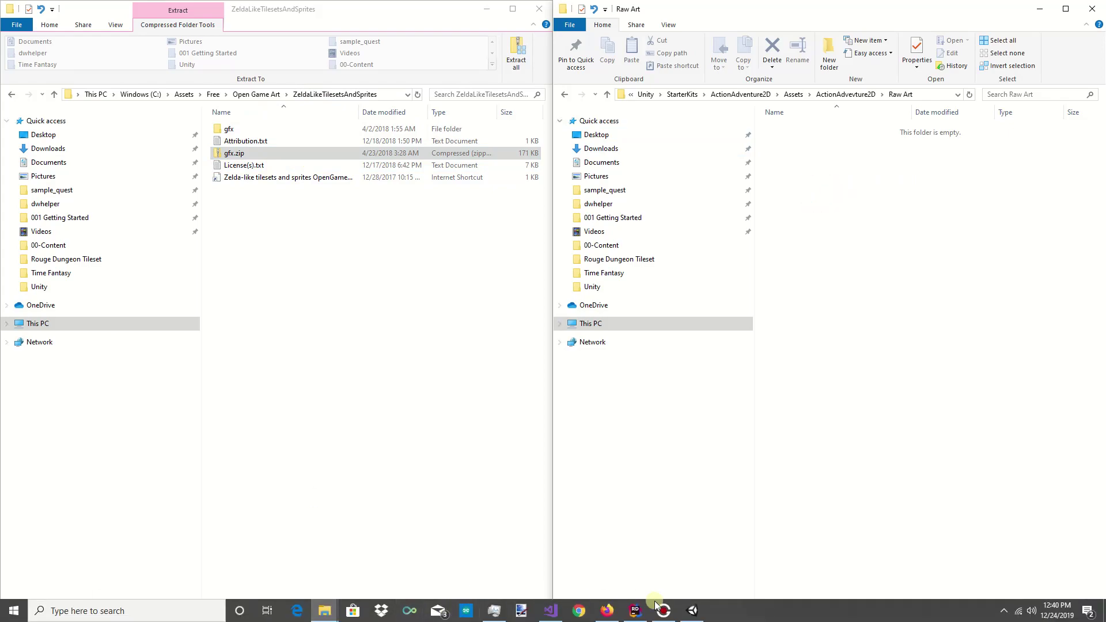
pyautogui.click(692, 610)
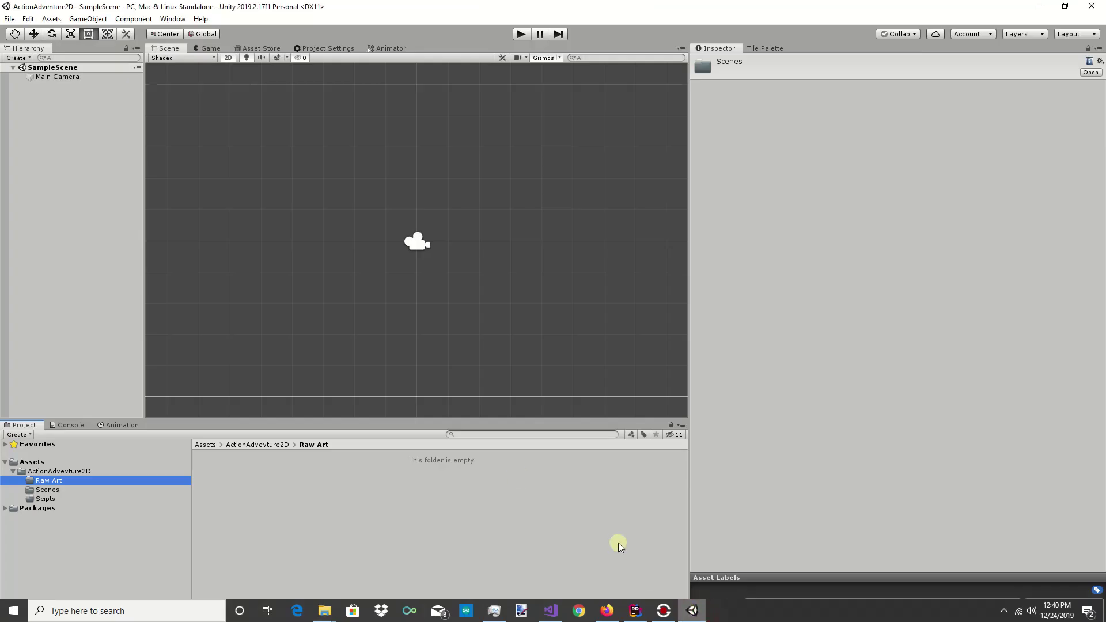
pyautogui.rightClick(257, 486)
pyautogui.moveTo(326, 218)
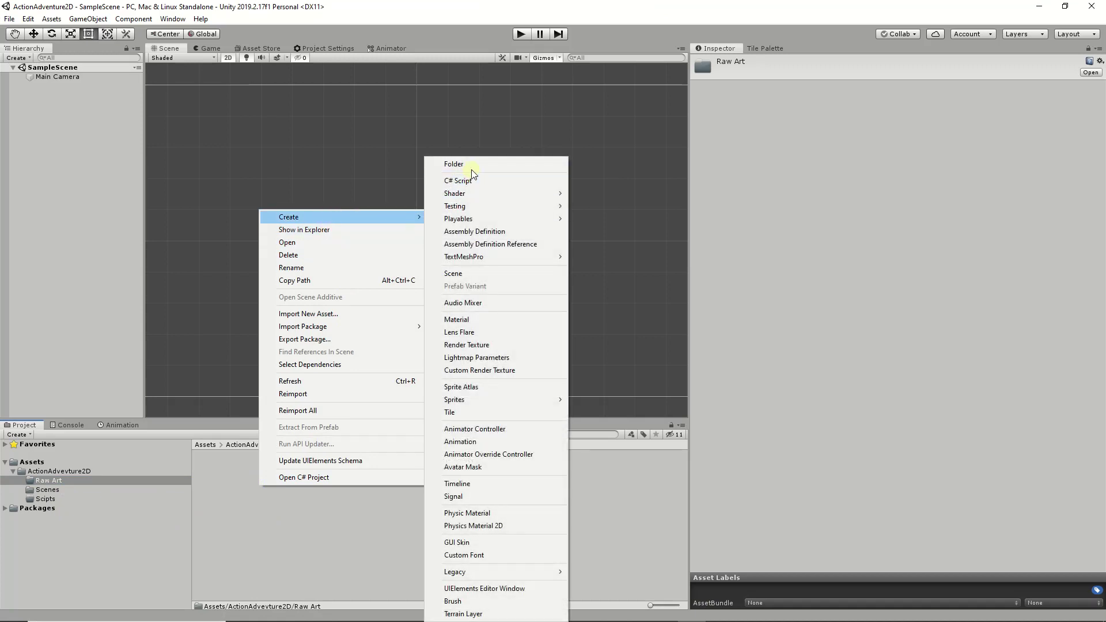
pyautogui.click(468, 165)
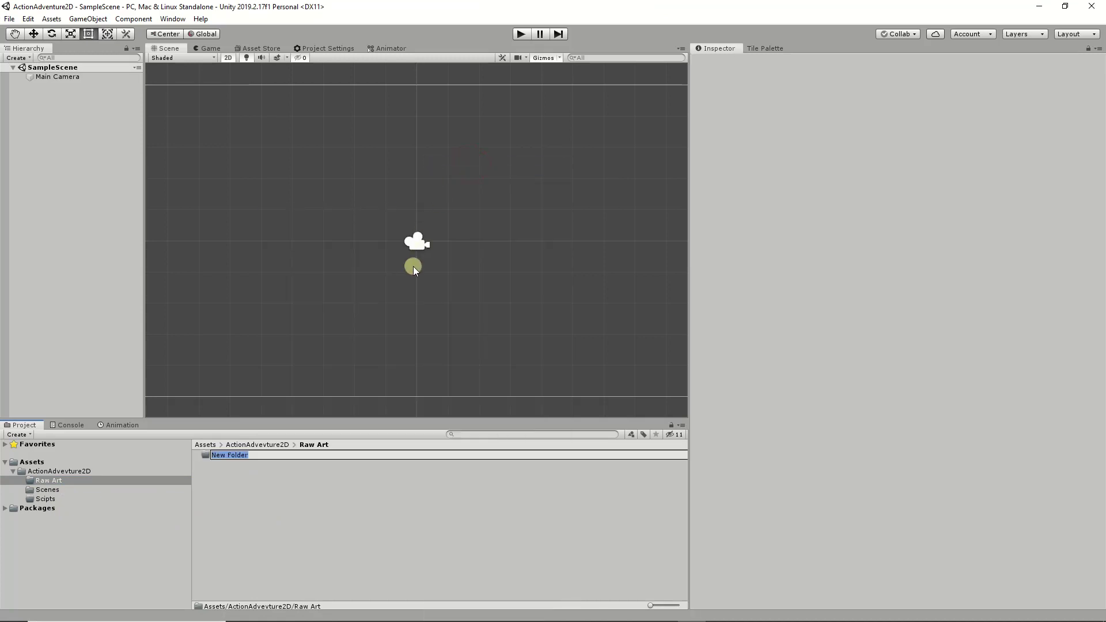
pyautogui.write('Free')
pyautogui.press('Return')
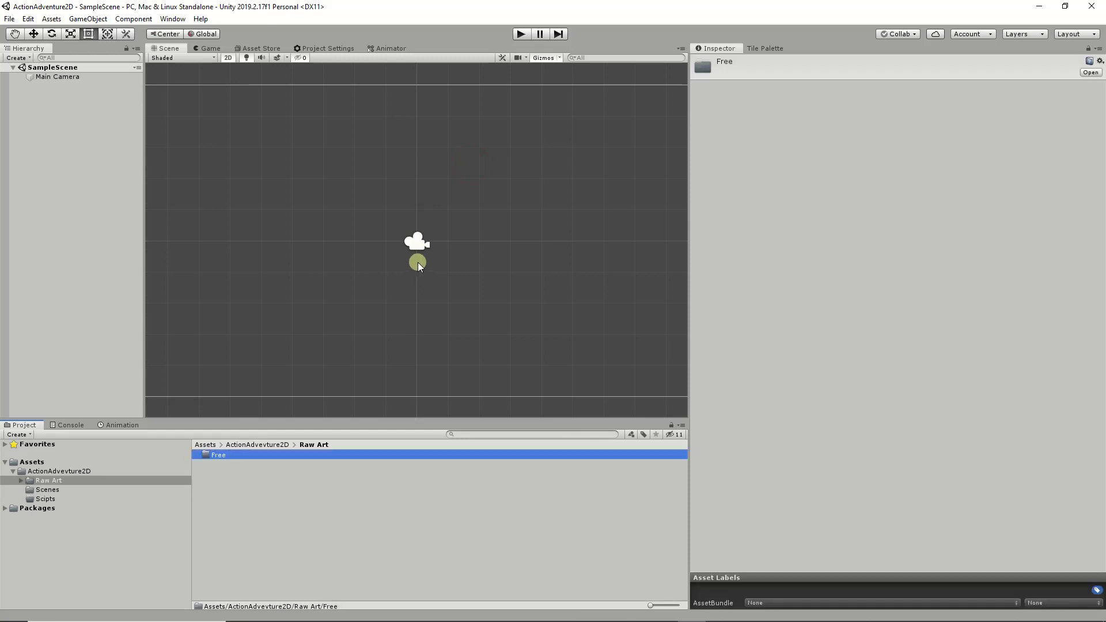
# - Create a folder named ZeldaLikeSprites inside the Free folder
pyautogui.doubleClick(213, 454)
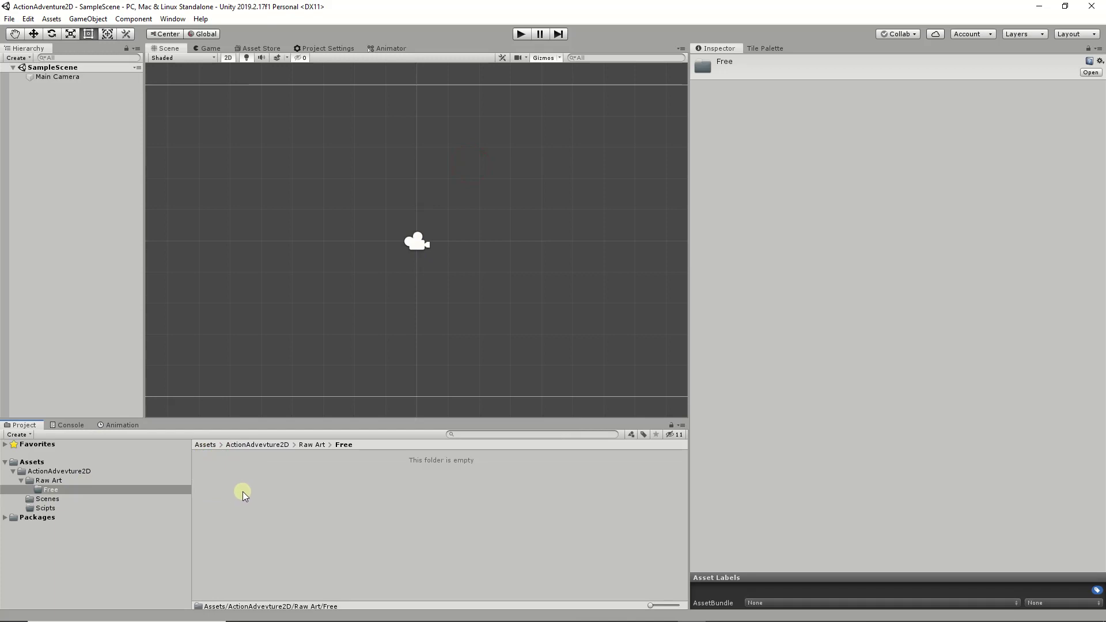
pyautogui.rightClick(243, 491)
pyautogui.moveTo(296, 224)
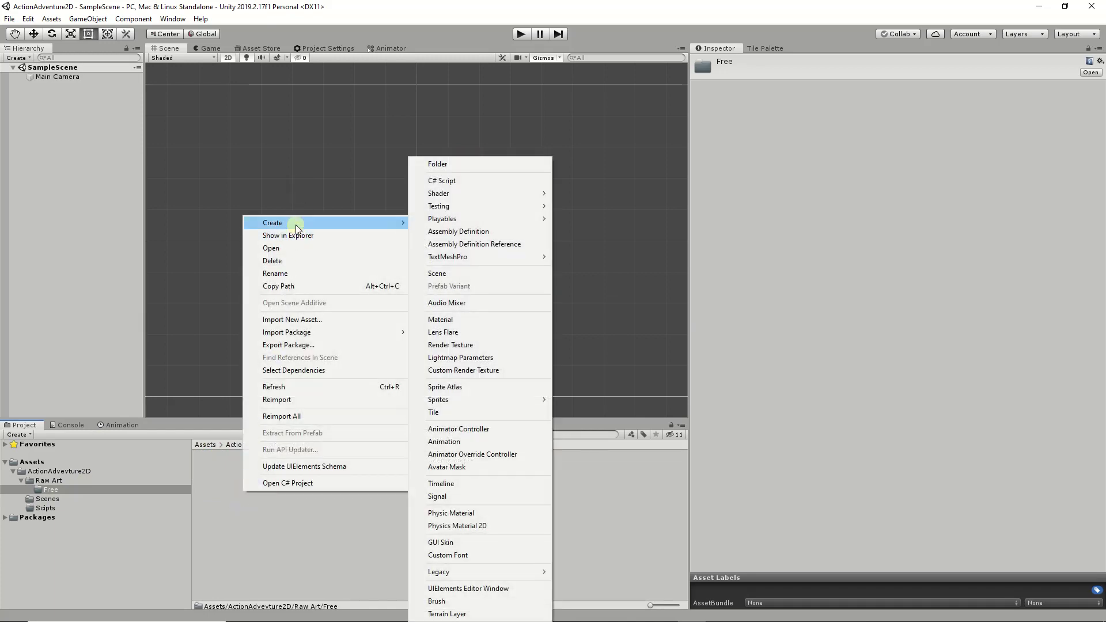
pyautogui.click(436, 165)
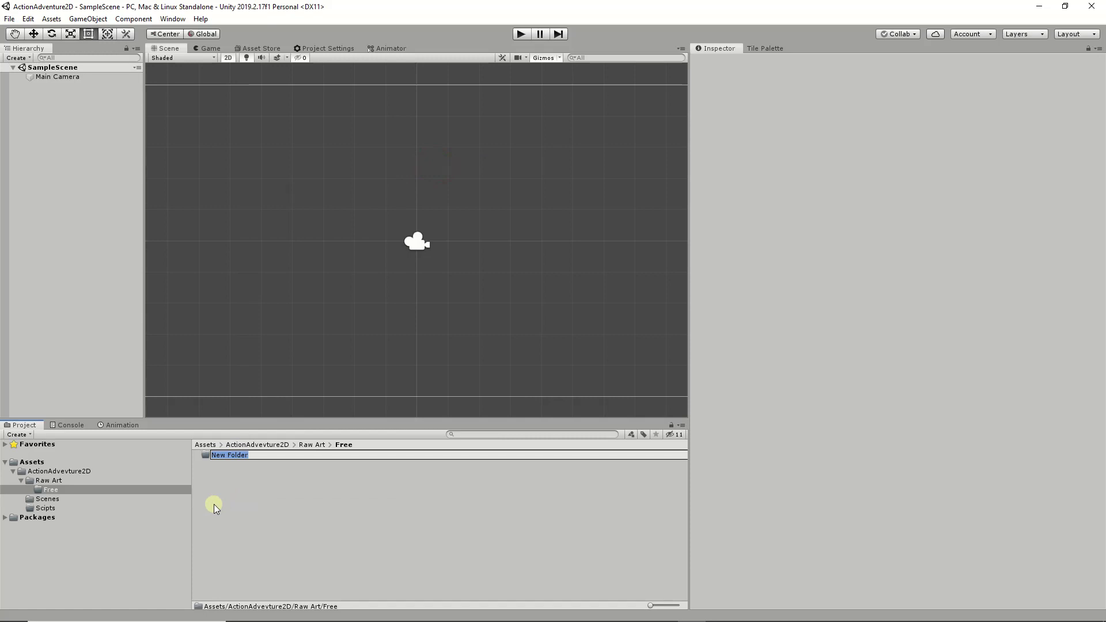
pyautogui.write('ZeldaLikeSprites')
pyautogui.press('Return')
# - Switch to the File Explorer window with the downloaded assets and copy the folder name ZeldaLikeTilesetsAndSprites from its path
pyautogui.hotkey('alt', 'Tab')
pyautogui.hotkey('alt', 'Tab')
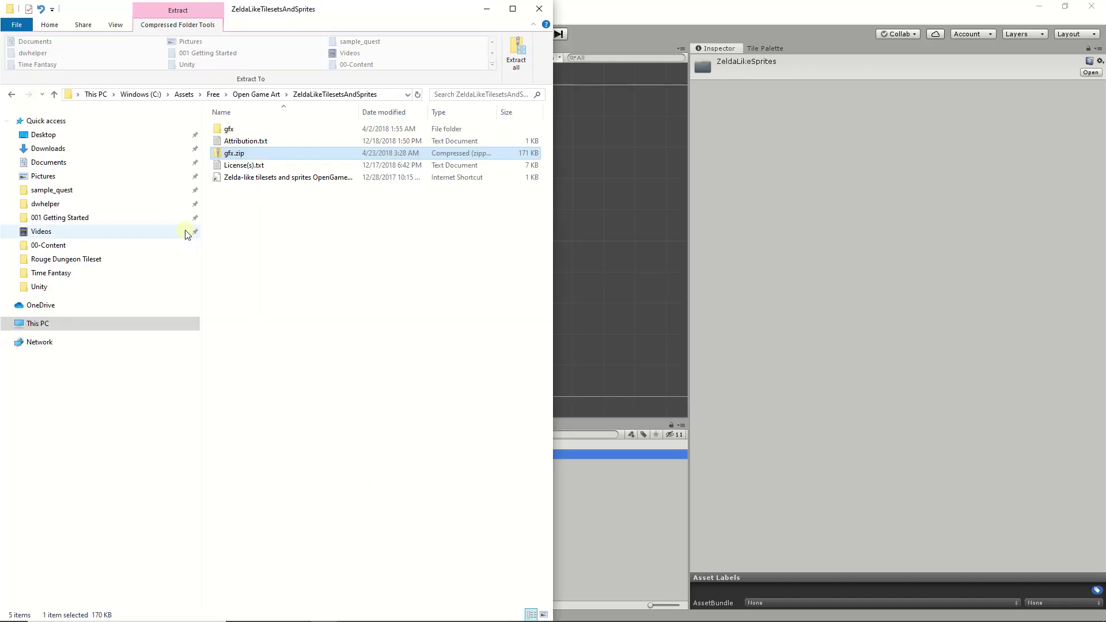
pyautogui.click(378, 94)
pyautogui.moveTo(274, 94); pyautogui.dragTo(179, 100)
pyautogui.hotkey('ctrl', 'c')
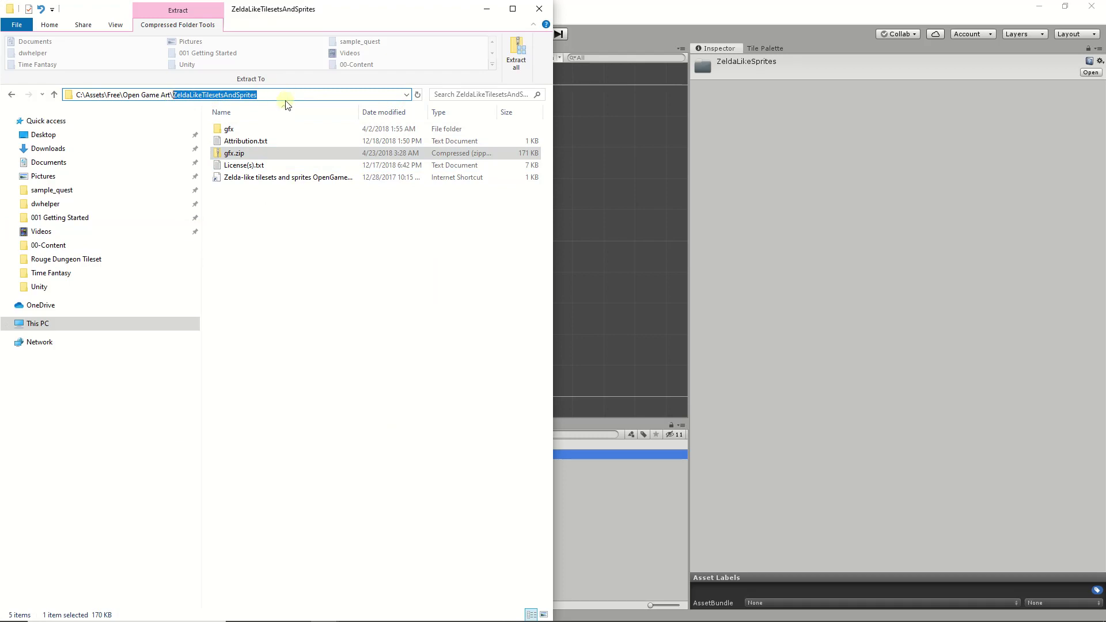
# - Open the project's Free folder in File Explorer, and rename ZeldaLikeSprites as ZeldaLikeTilesetsAndSprites in Unity using the copied name
pyautogui.hotkey('alt', 'Tab')
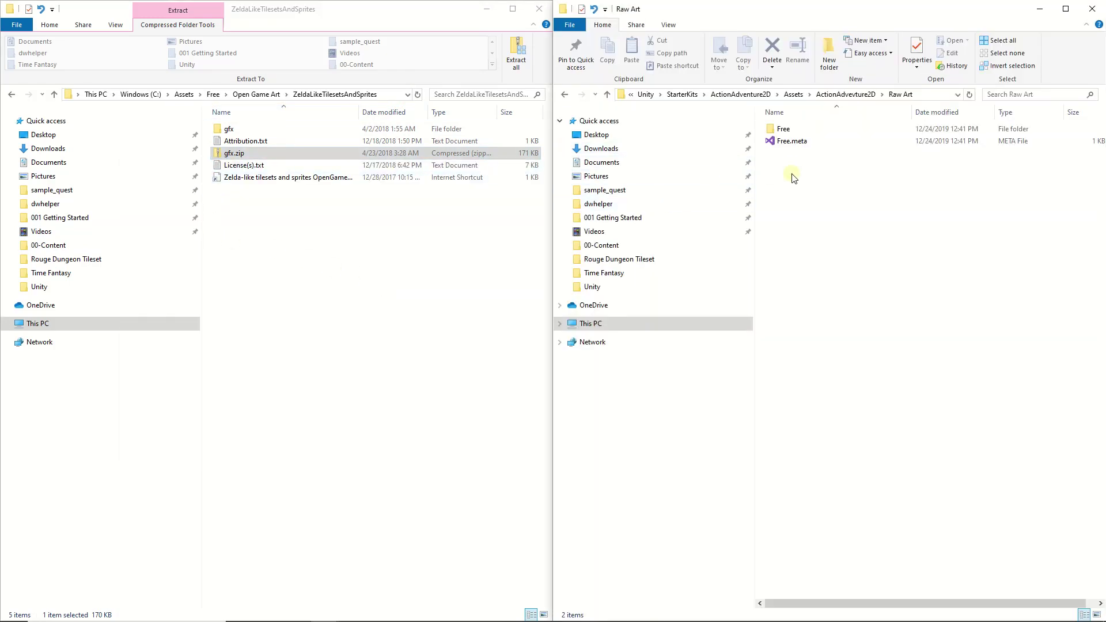
pyautogui.doubleClick(783, 130)
pyautogui.hotkey('alt', 'Tab')
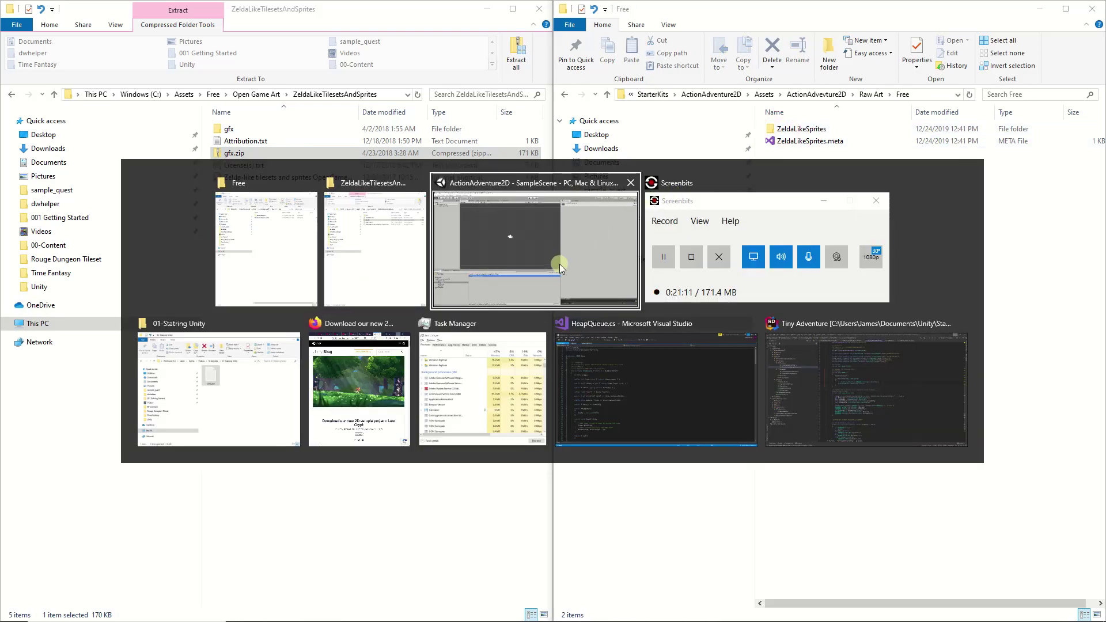
pyautogui.click(249, 461)
pyautogui.click(250, 455)
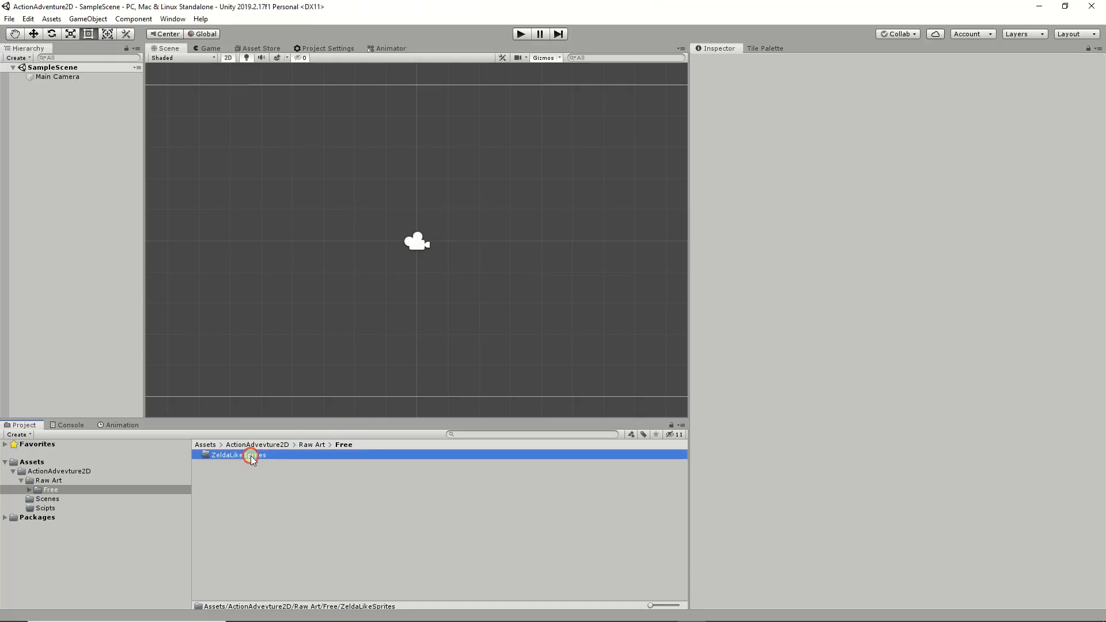
pyautogui.click(266, 456)
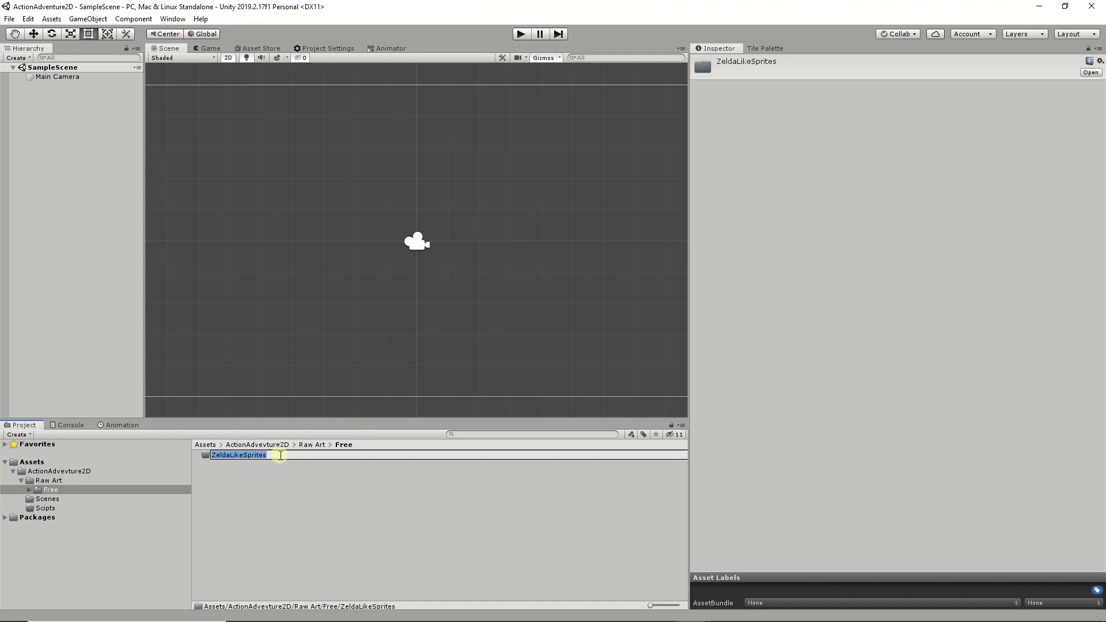
pyautogui.hotkey('ctrl', 'v')
pyautogui.press('Return')
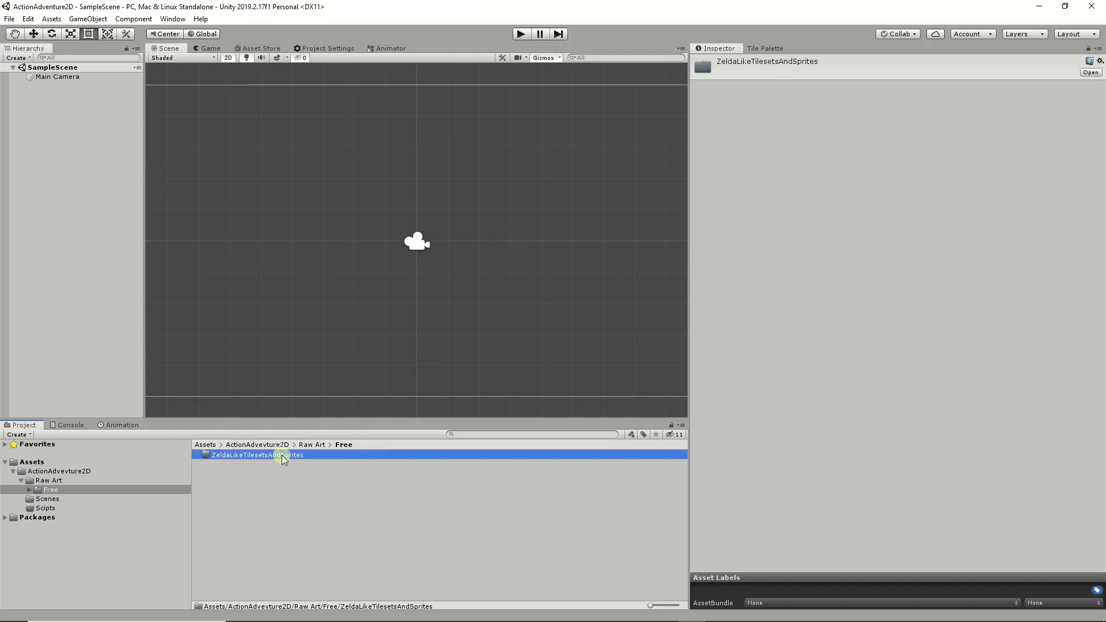
# - Switch back to File Explorer and copy the gfx folder from gfx.zip into the project's ZeldaLikeTilesetsAndSprites folder
pyautogui.hotkey('alt', 'Tab')
pyautogui.hotkey('alt', 'Tab')
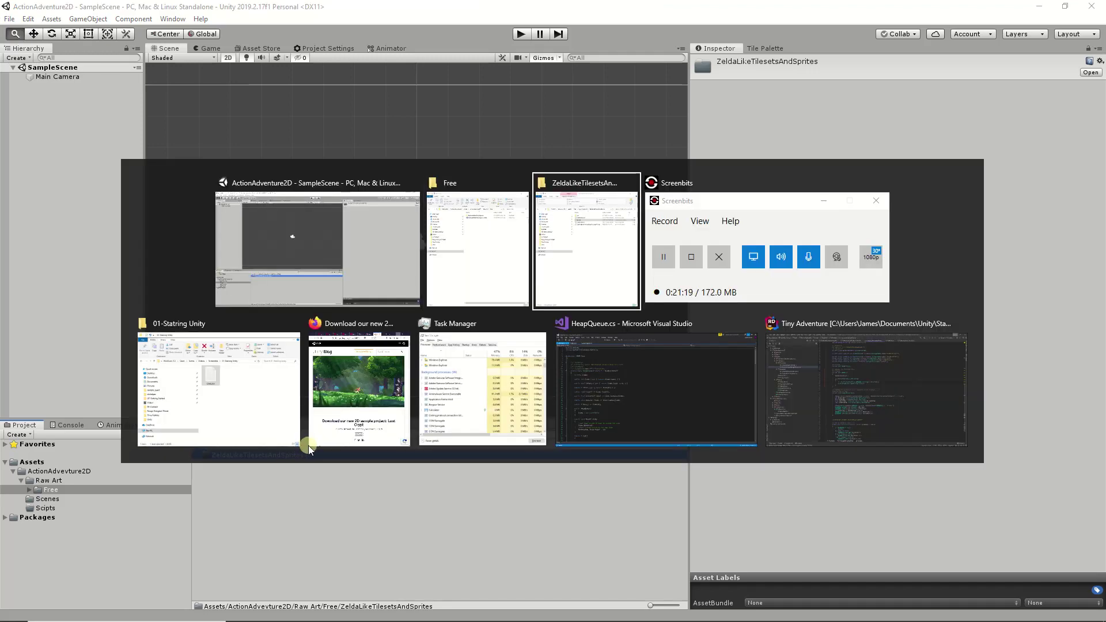
pyautogui.hotkey('alt', 'Tab')
pyautogui.hotkey('alt', 'Tab')
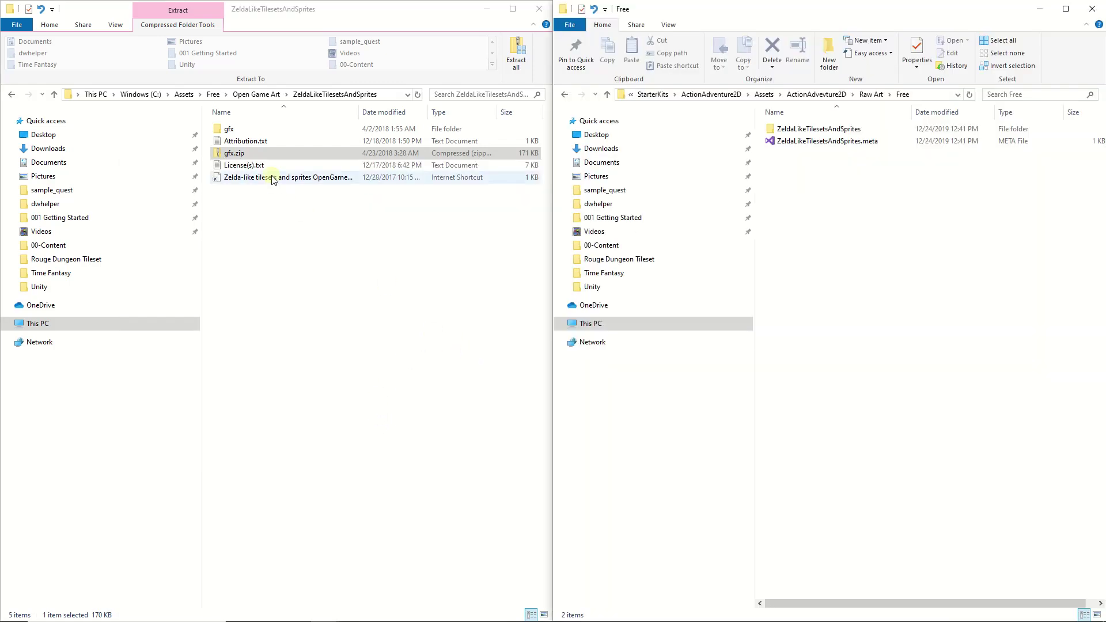
pyautogui.doubleClick(231, 154)
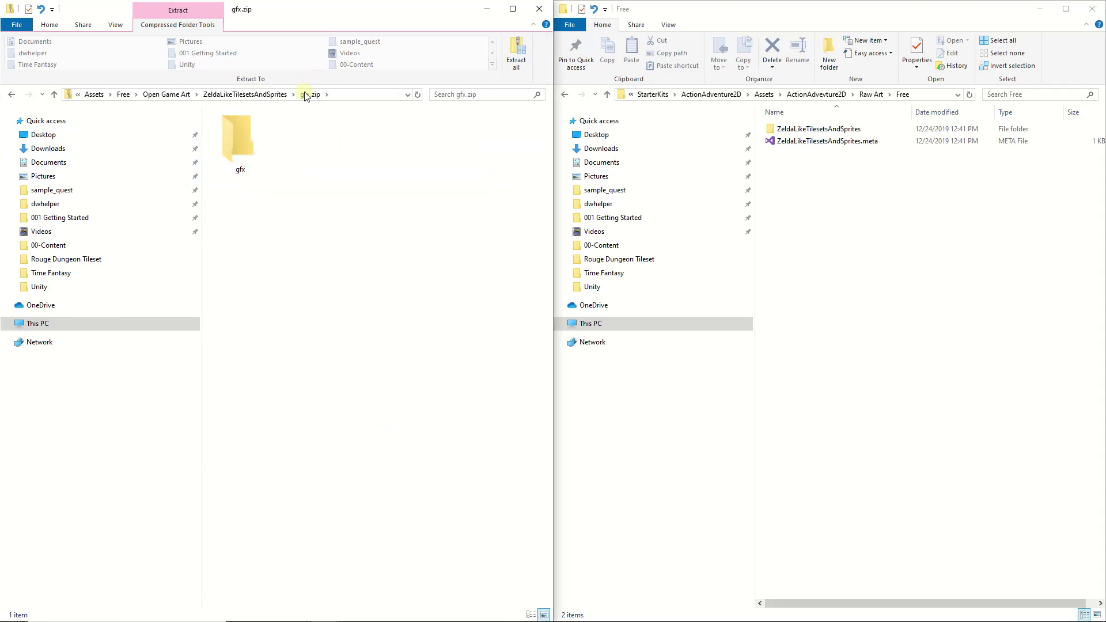
pyautogui.click(246, 137)
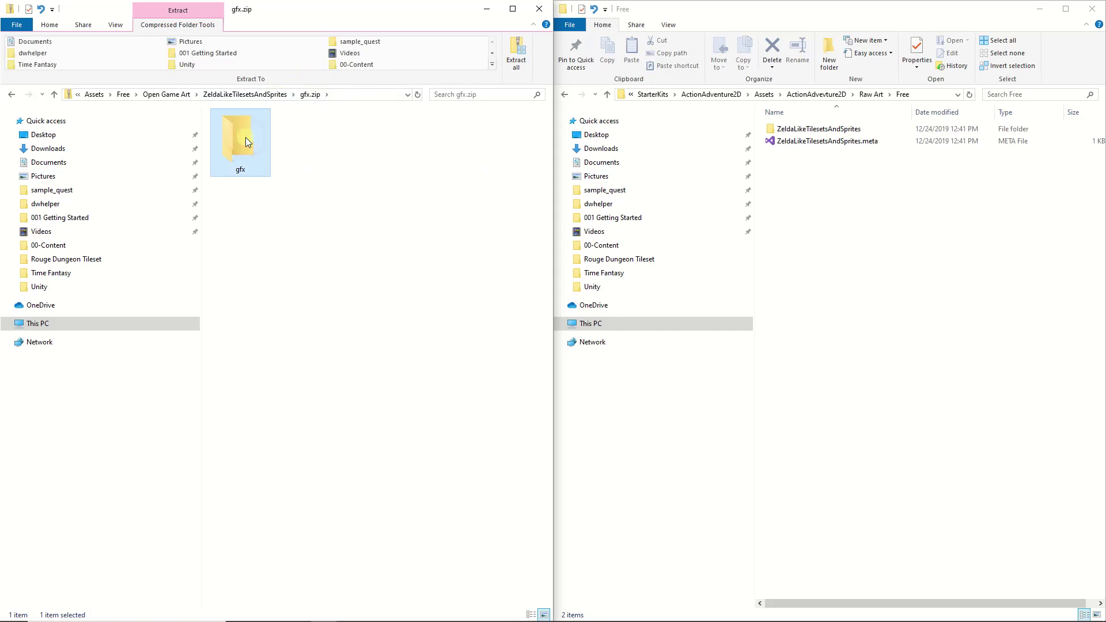
pyautogui.rightClick(245, 137)
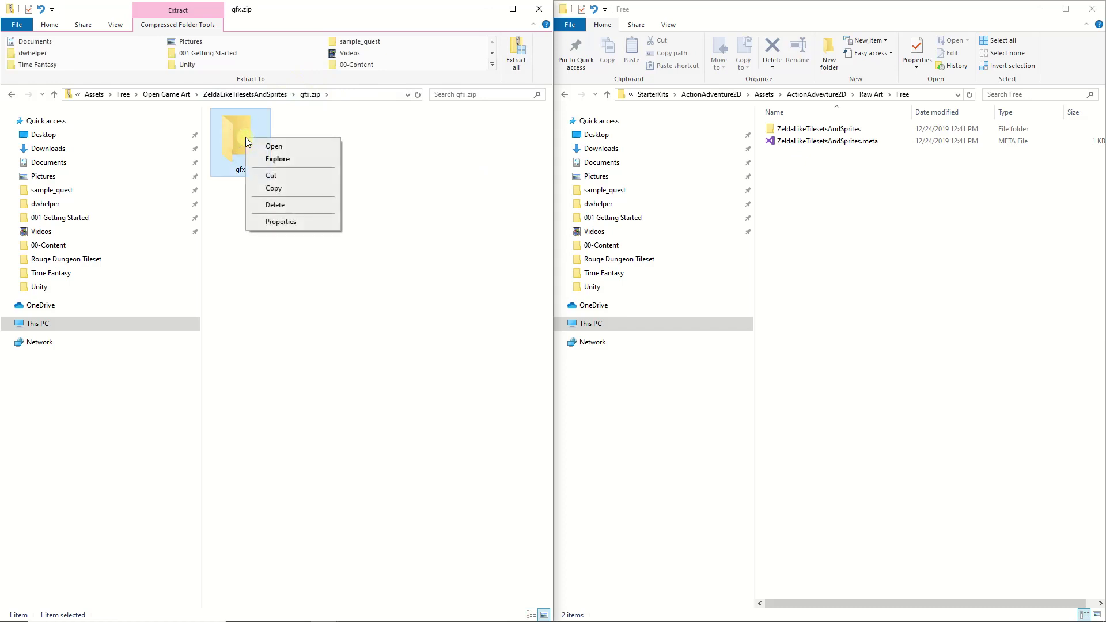
pyautogui.click(286, 193)
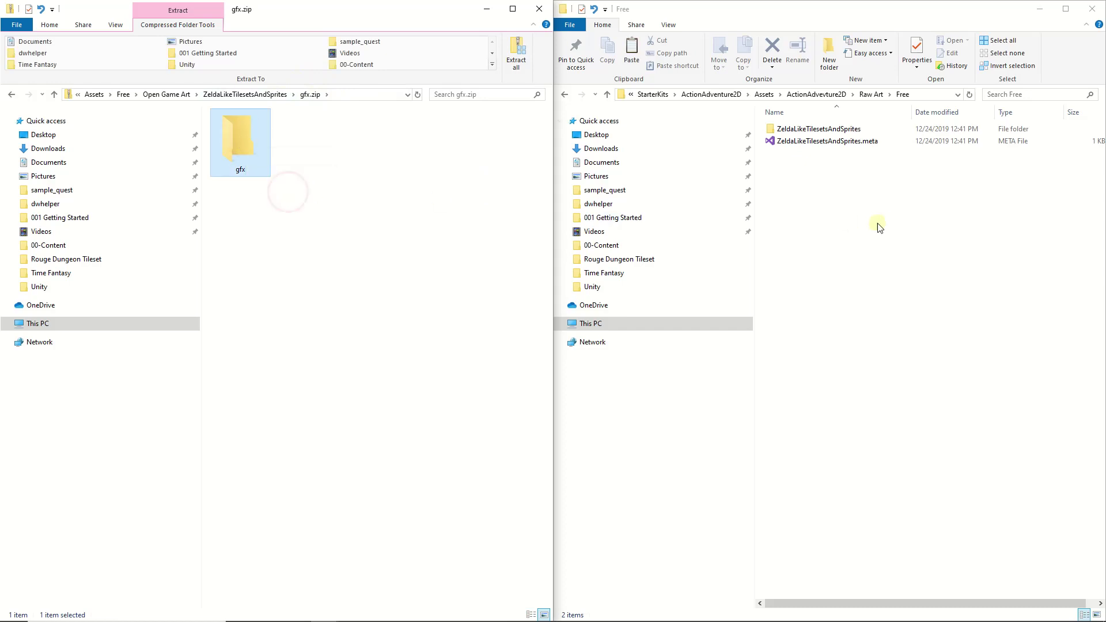
pyautogui.doubleClick(824, 130)
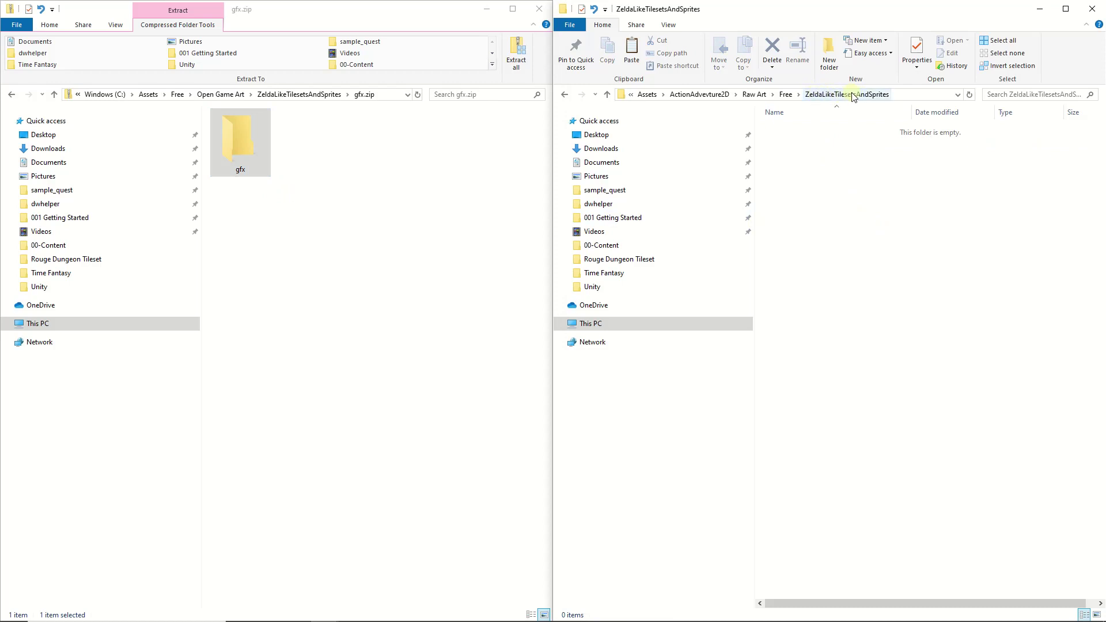
pyautogui.rightClick(864, 176)
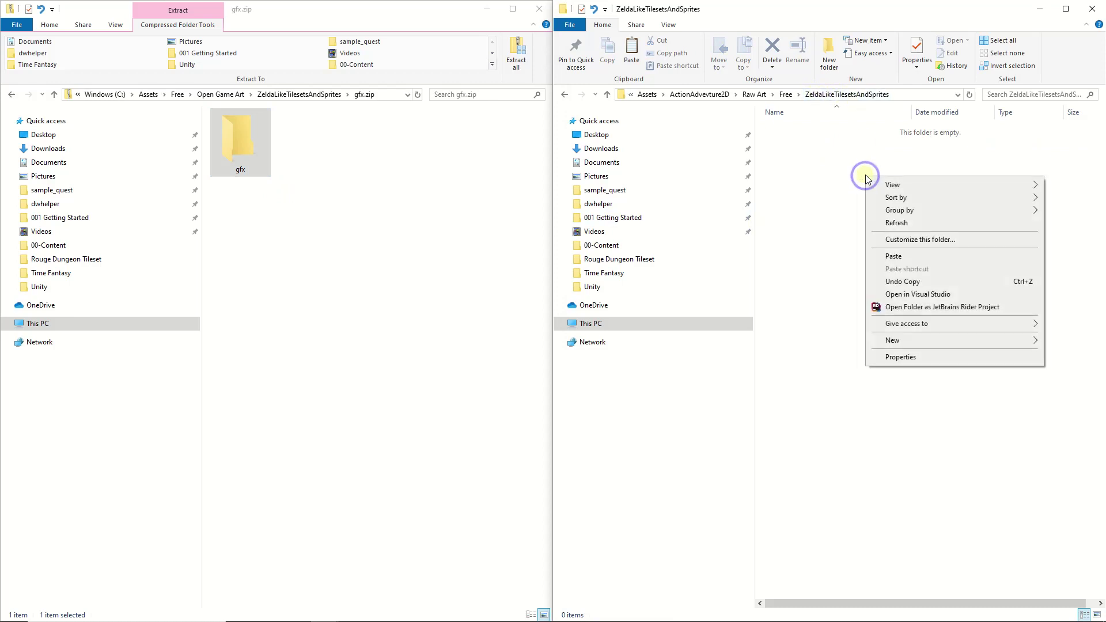
pyautogui.click(905, 256)
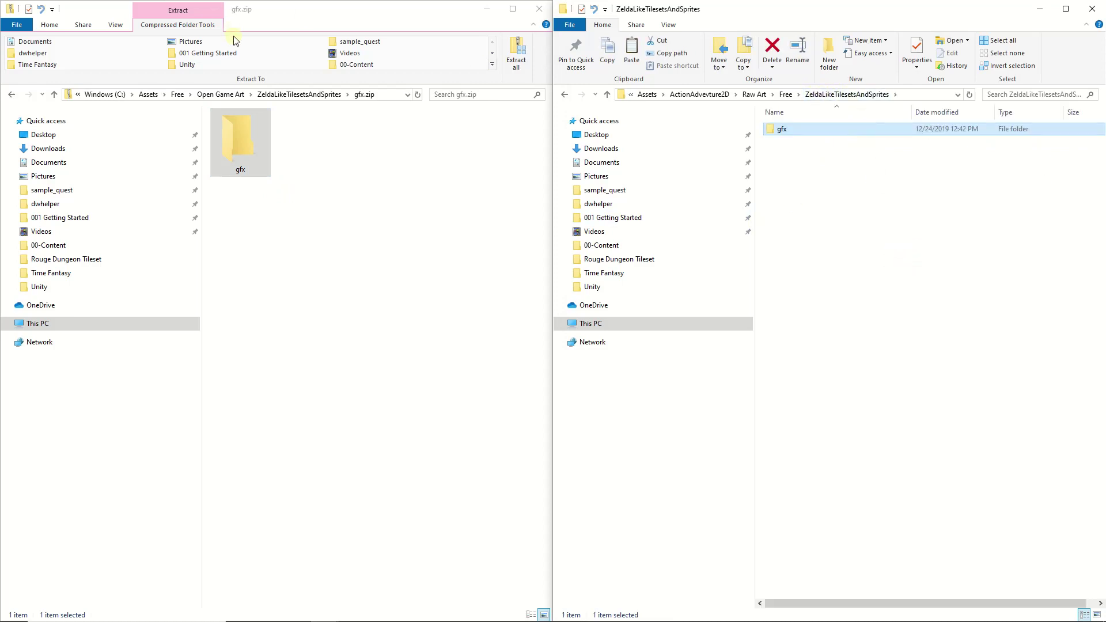
# - Copy Attribution.txt, License(s).txt and the Zelda-like tilesets internet shortcut from the source folder into the project's ZeldaLikeTilesetsAndSprites folder
pyautogui.click(282, 94)
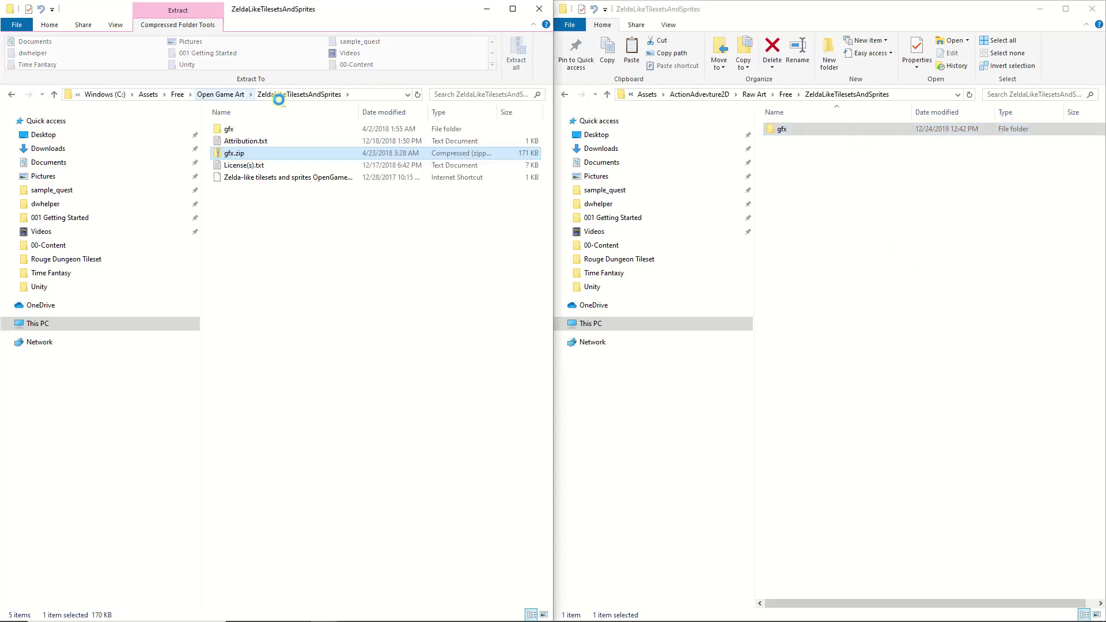
pyautogui.click(242, 141)
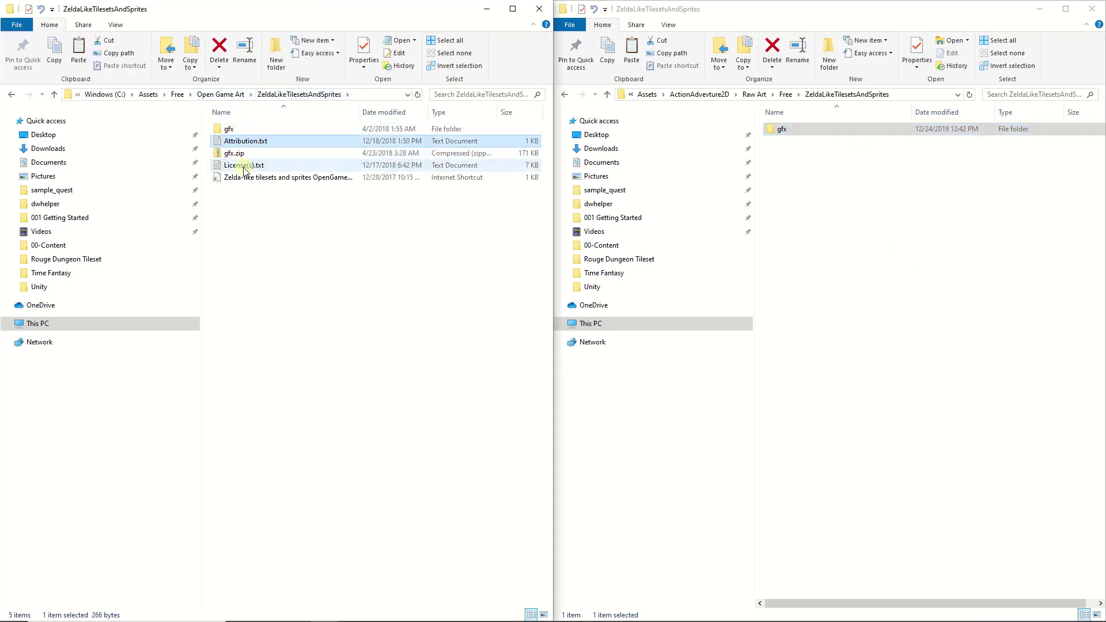
pyautogui.keyDown('ctrl'); pyautogui.click(244, 167); pyautogui.keyUp('ctrl')
pyautogui.keyDown('ctrl'); pyautogui.click(239, 177); pyautogui.keyUp('ctrl')
pyautogui.moveTo(233, 168); pyautogui.dragTo(379, 208)
pyautogui.moveTo(379, 208); pyautogui.dragTo(899, 291, button='right')
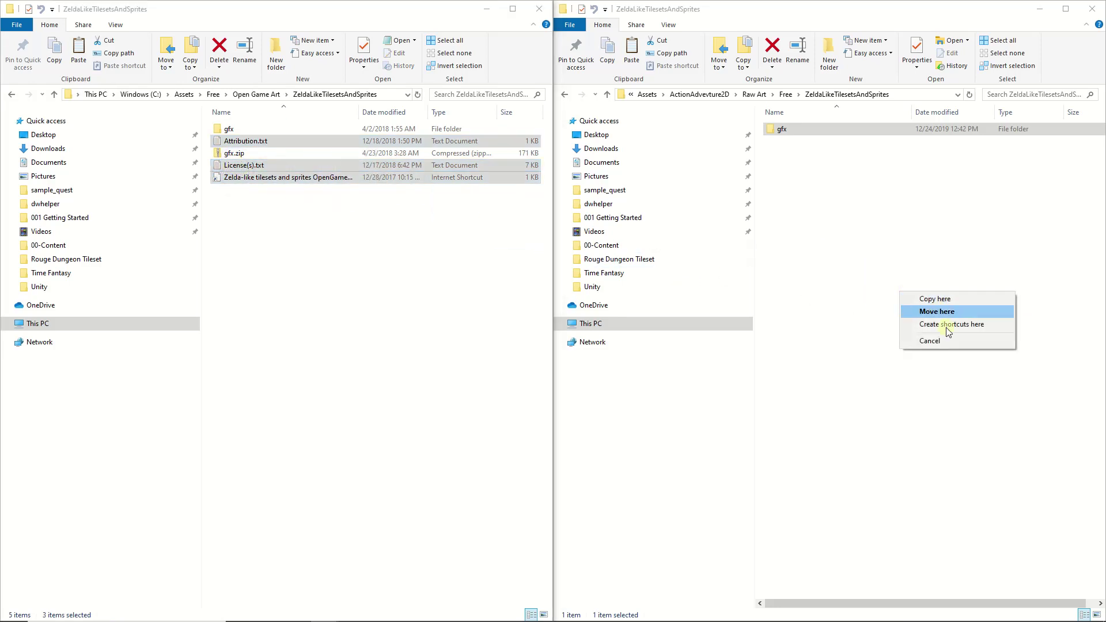
pyautogui.click(939, 299)
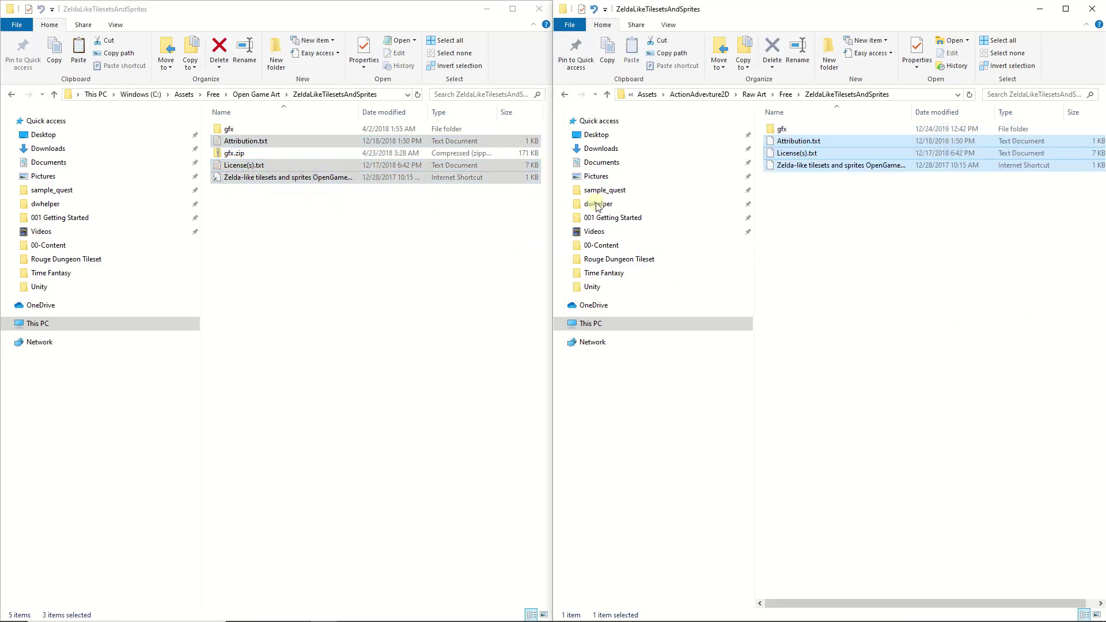
# - Open the copied Attribution.txt, examine its source URL, license and list of files, and close it
pyautogui.click(801, 147)
pyautogui.doubleClick(801, 143)
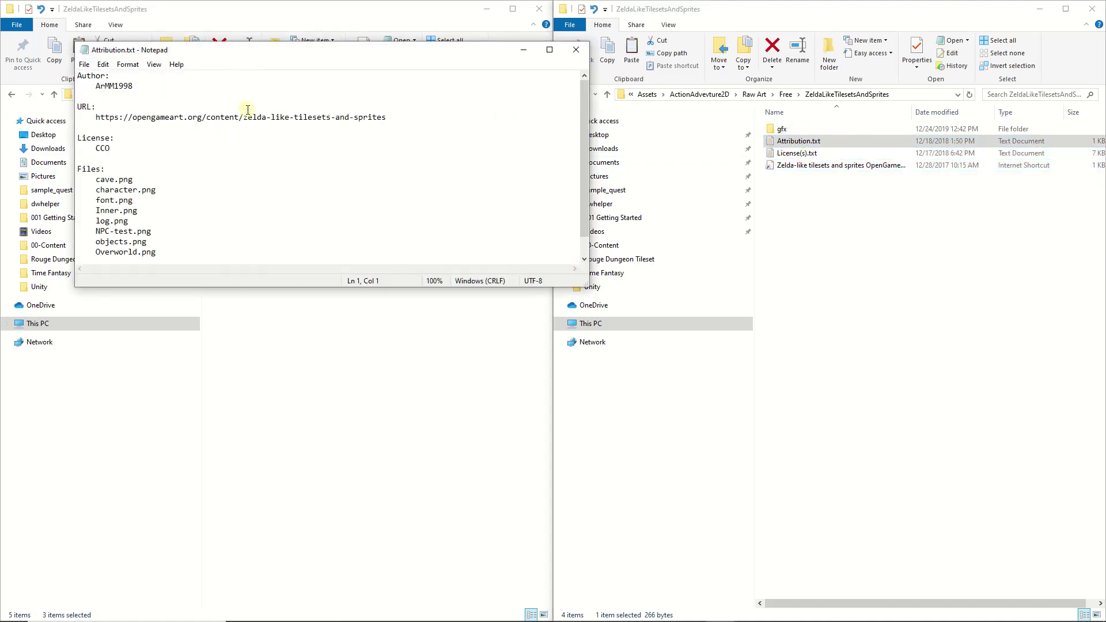
pyautogui.scroll(-1, 162, 114)
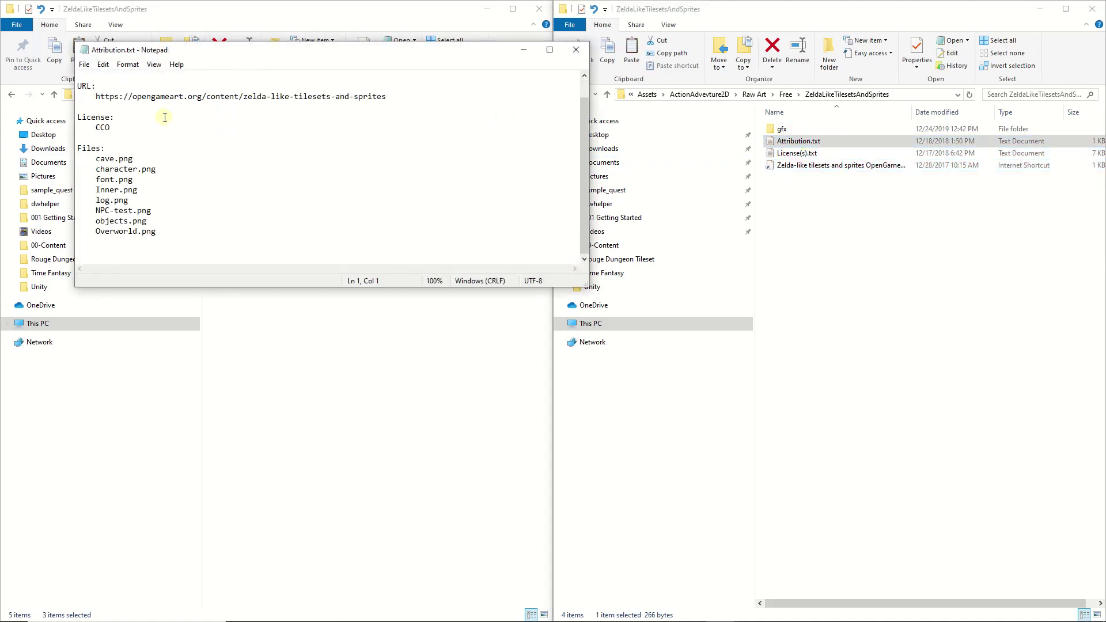
pyautogui.scroll(1, 156, 113)
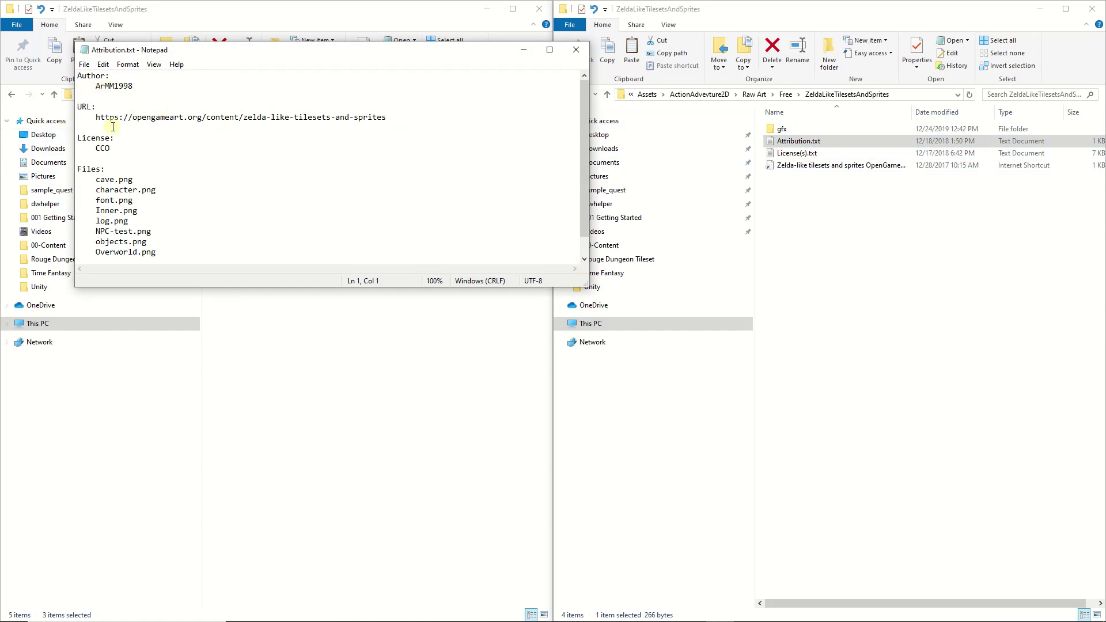
pyautogui.moveTo(123, 118); pyautogui.dragTo(403, 121)
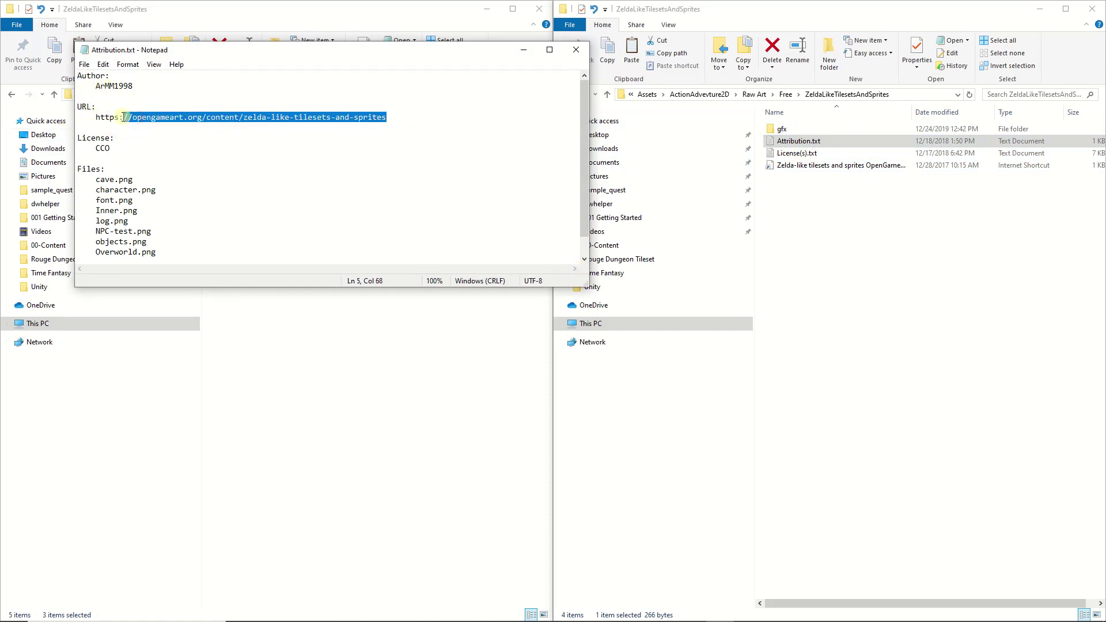
pyautogui.moveTo(93, 148); pyautogui.dragTo(106, 148)
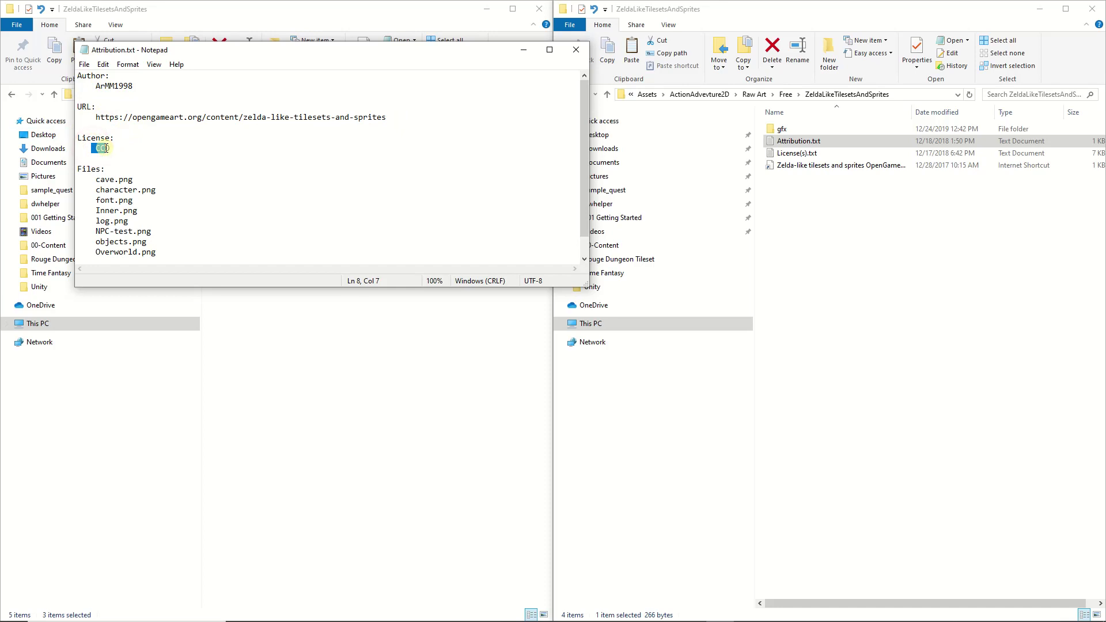
pyautogui.click(105, 148)
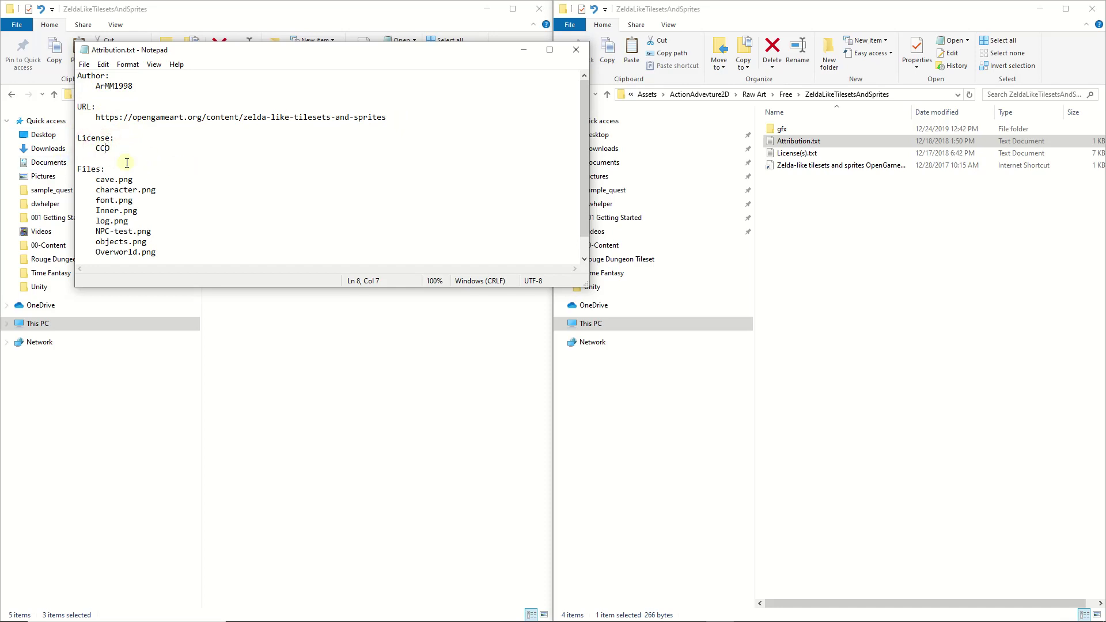
pyautogui.moveTo(95, 148); pyautogui.dragTo(115, 148)
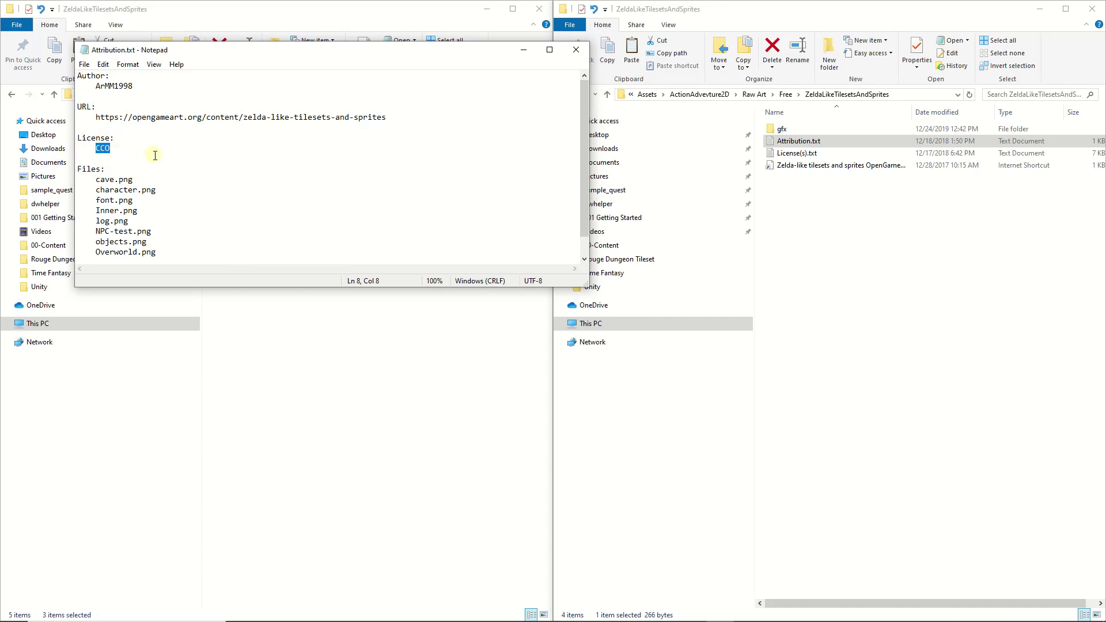
pyautogui.scroll(-1, 155, 155)
pyautogui.scroll(1, 151, 166)
pyautogui.scroll(-1, 150, 165)
pyautogui.scroll(1, 151, 166)
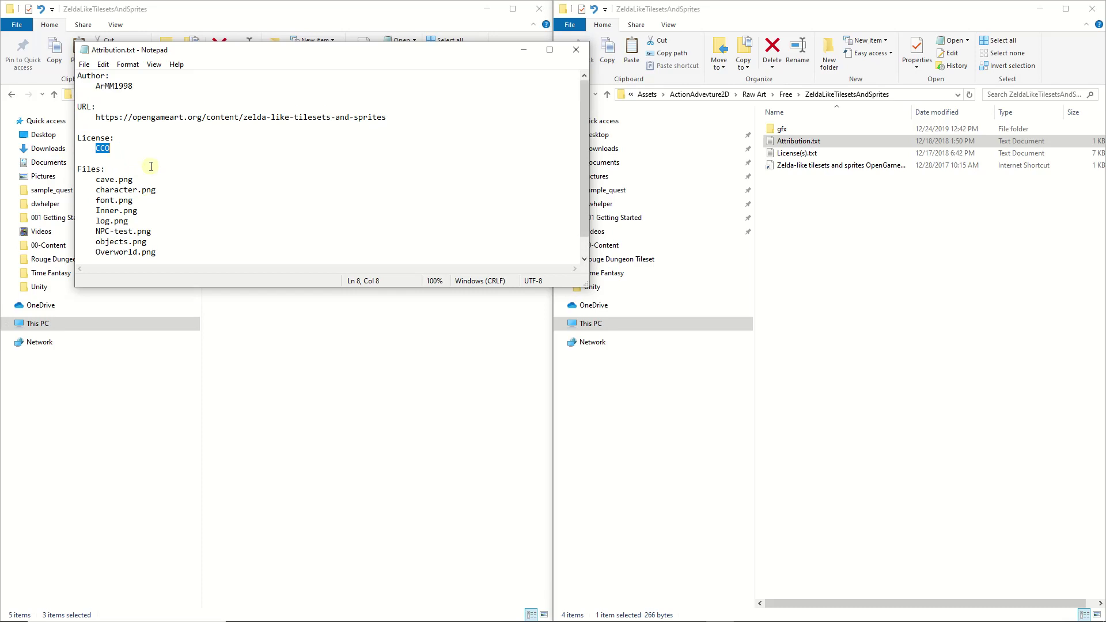
pyautogui.scroll(-1, 151, 167)
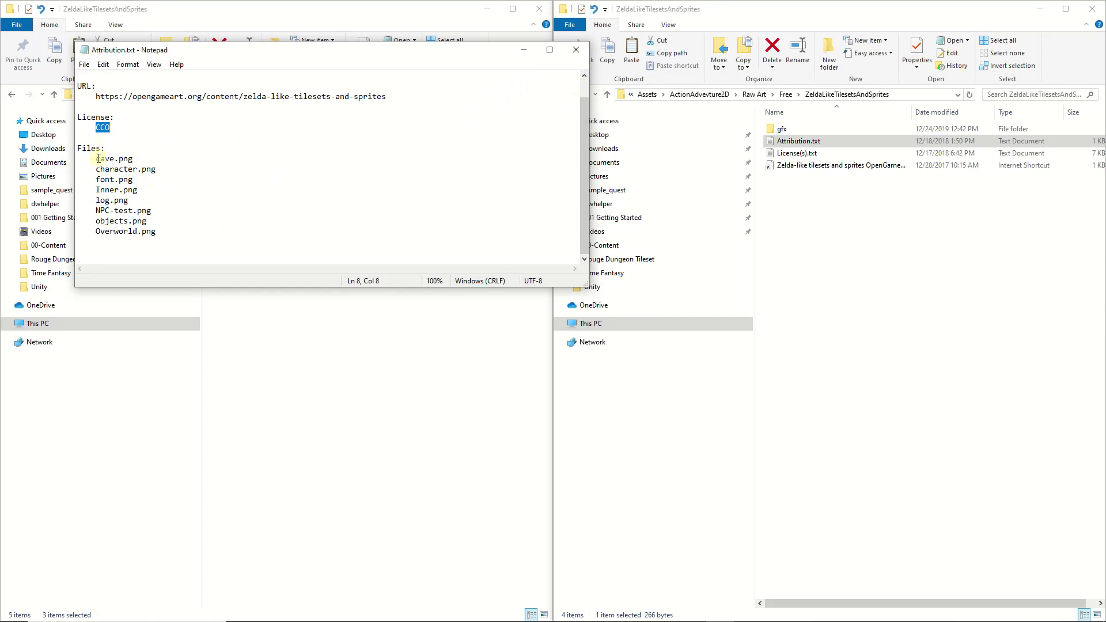
pyautogui.moveTo(97, 162); pyautogui.dragTo(163, 235)
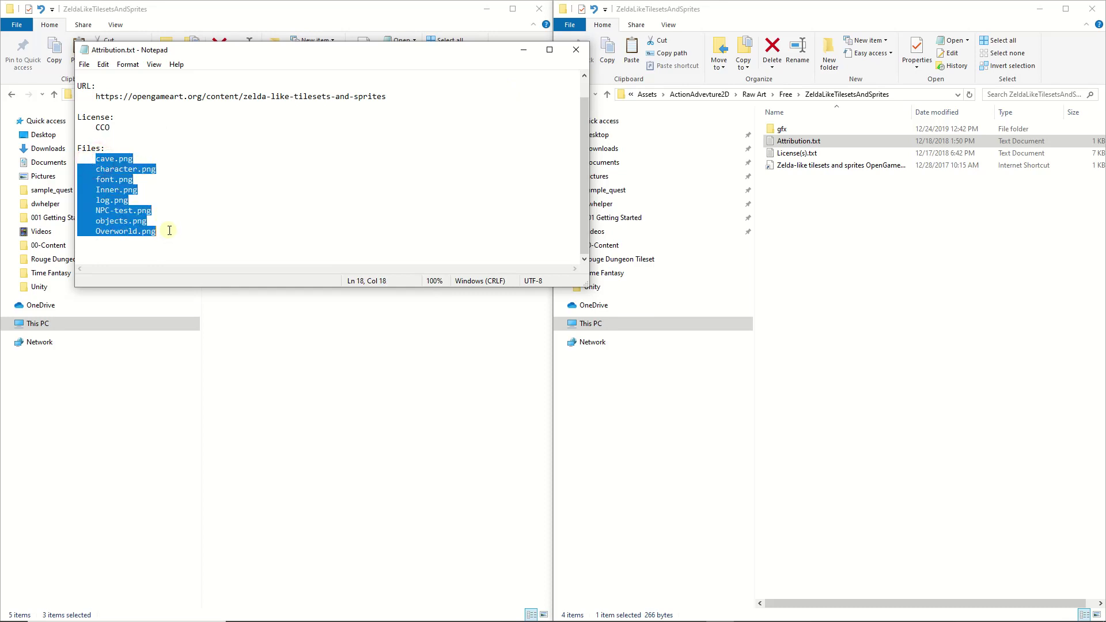
pyautogui.click(576, 52)
# - Open the copied License(s).txt, examine its source URL, author and CC-0 license text in a maximized window, and close it
pyautogui.doubleClick(803, 155)
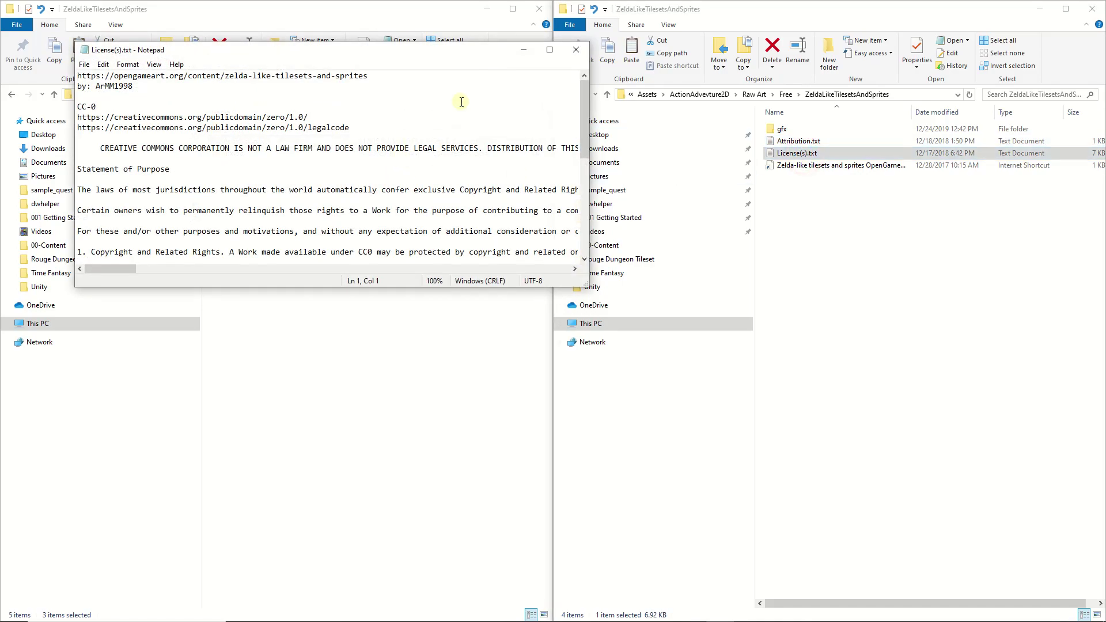
pyautogui.click(550, 51)
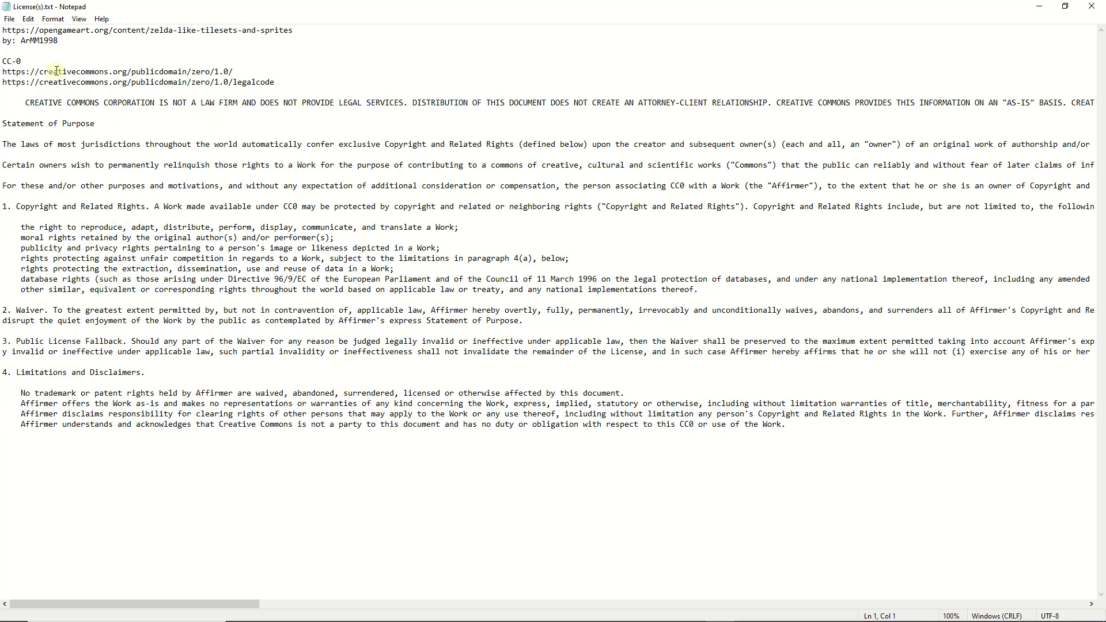
pyautogui.click(1091, 7)
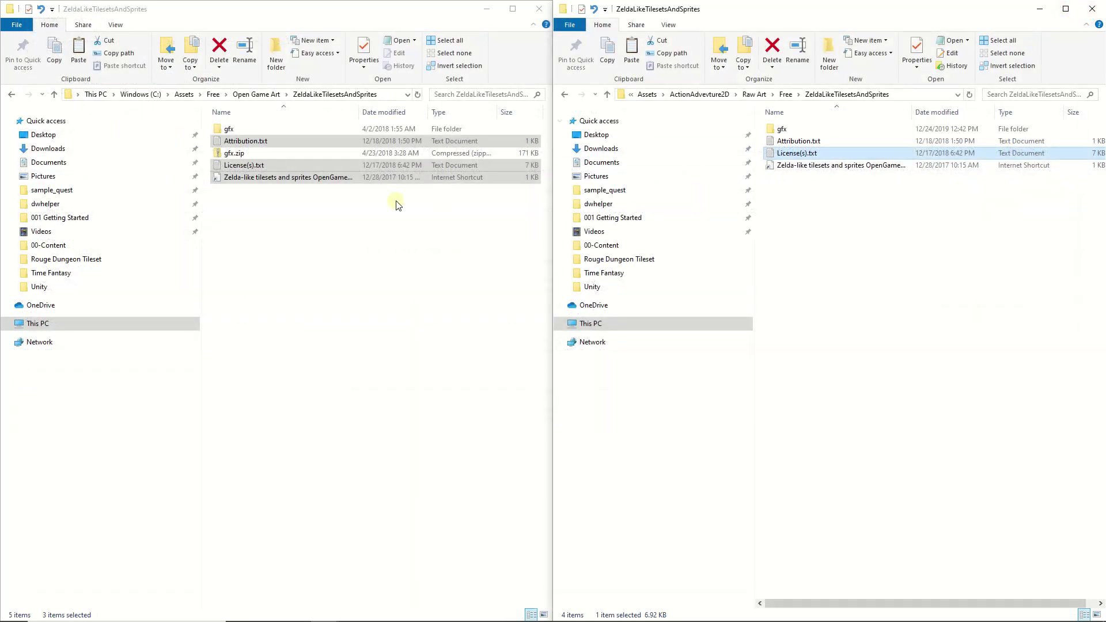
# - In the source File Explorer window, go back to the Free folder and open ItchIO, FinalBossBlues, Time Fantasy
pyautogui.click(271, 96)
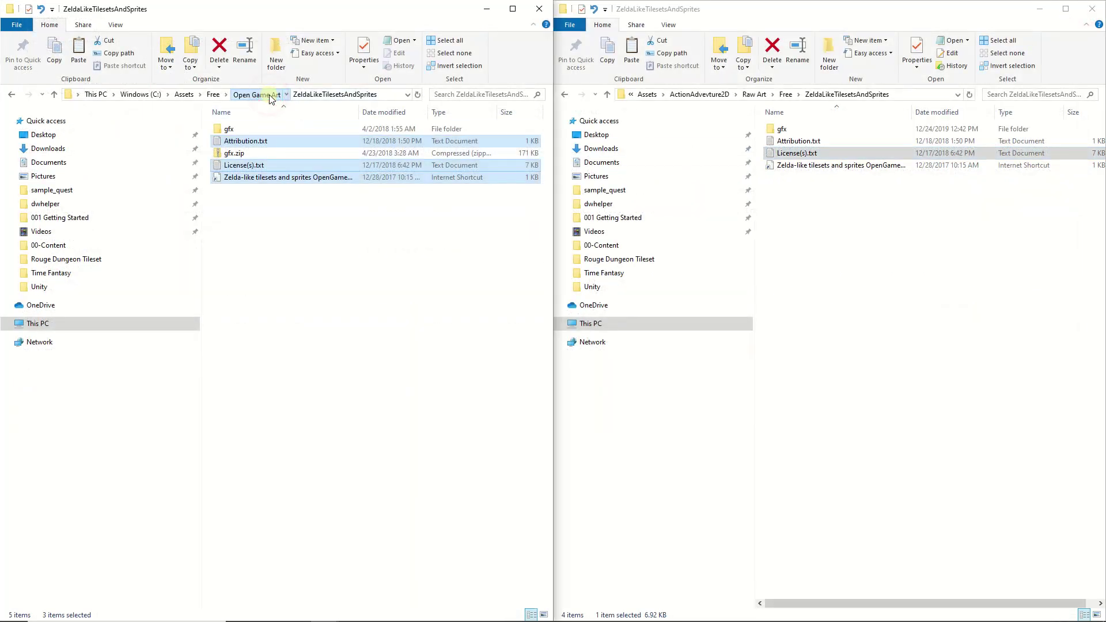
pyautogui.click(257, 95)
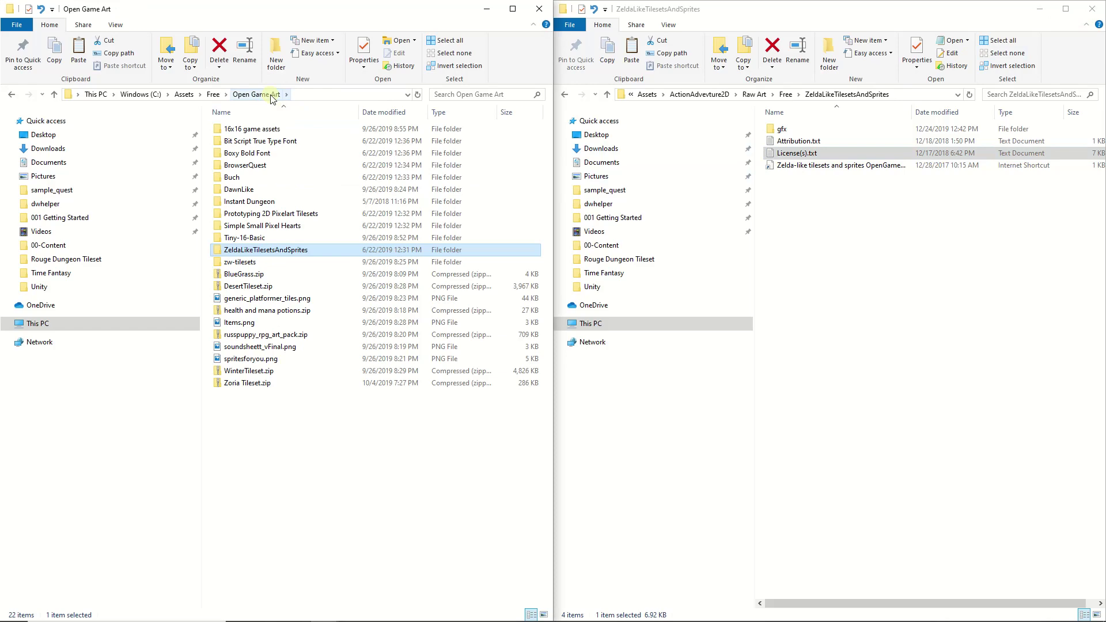
pyautogui.click(213, 96)
pyautogui.click(246, 152)
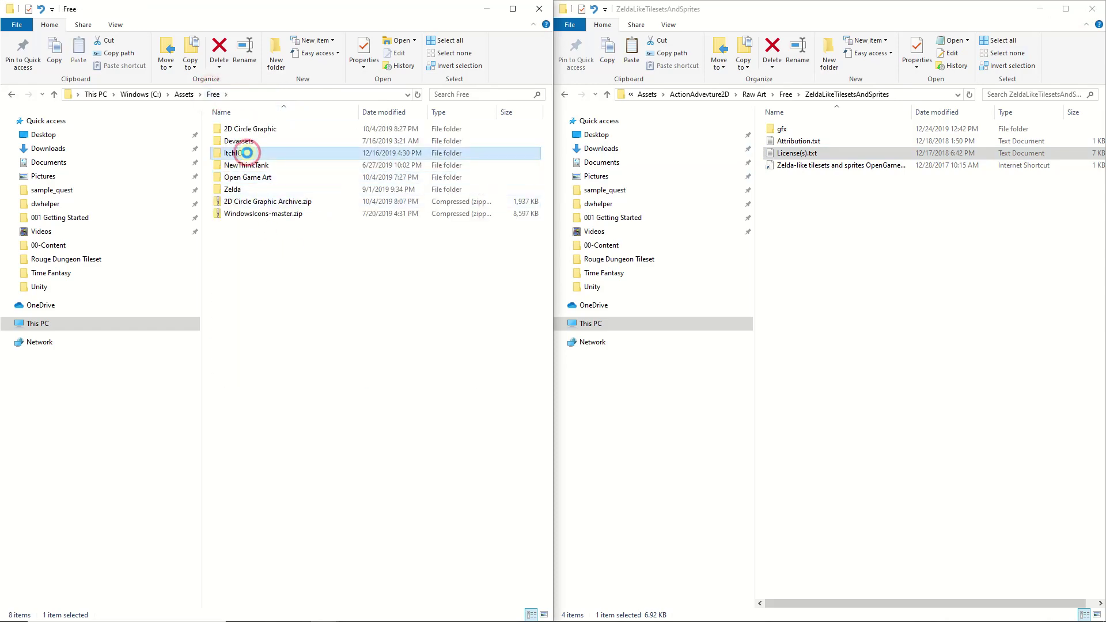
pyautogui.doubleClick(247, 153)
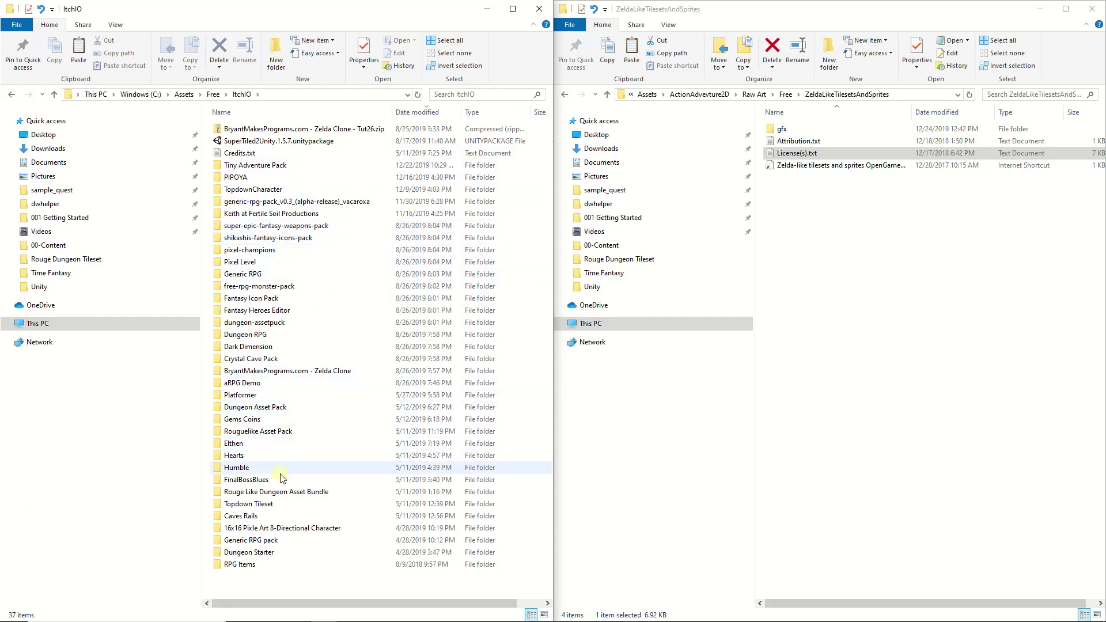
pyautogui.doubleClick(272, 480)
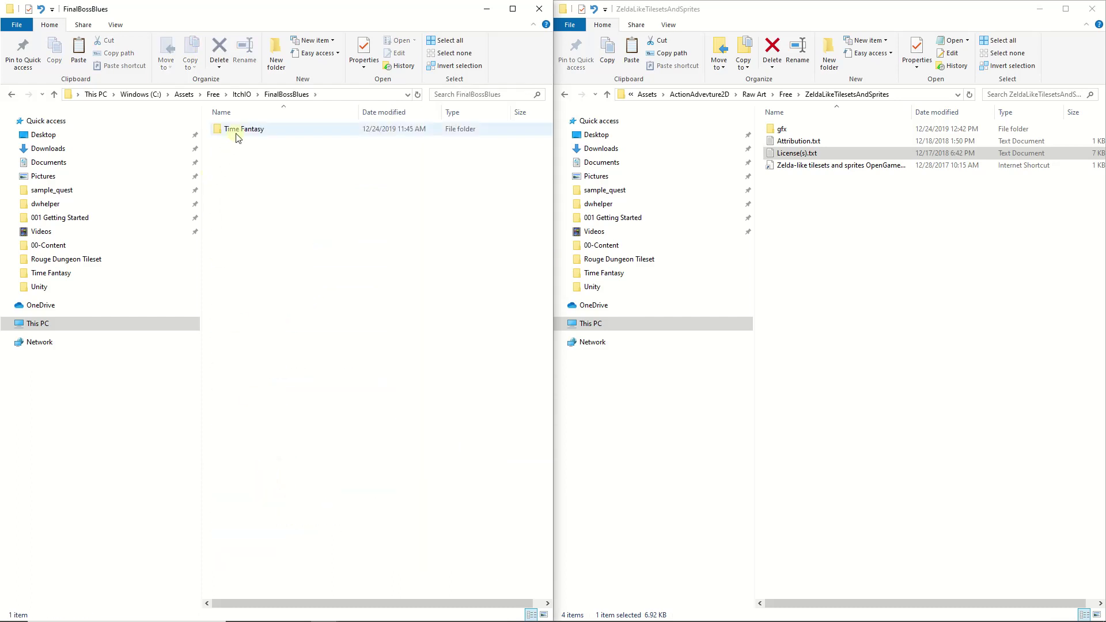
pyautogui.doubleClick(237, 130)
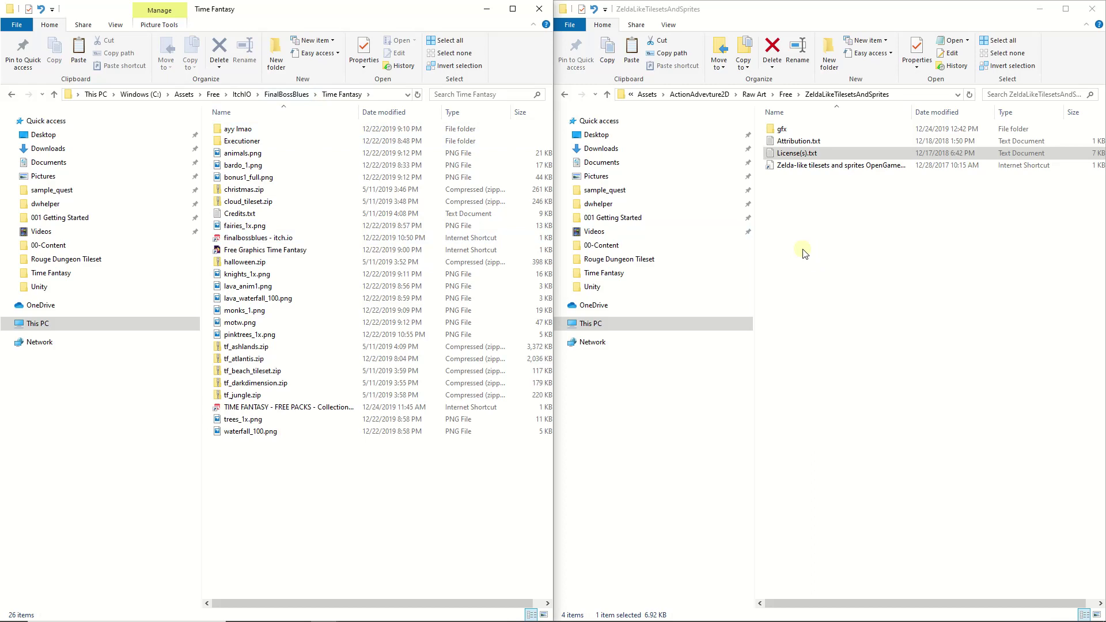
# - Switch to Unity, create a folder named TimeFantasy inside Raw Art's Free folder, and open it
pyautogui.hotkey('alt', 'Tab')
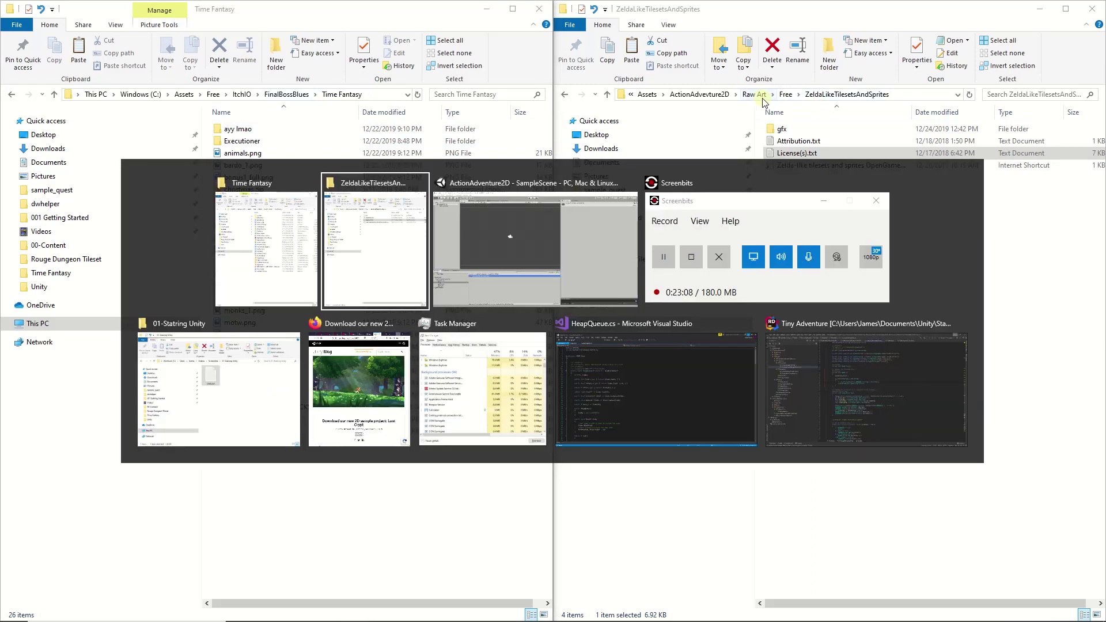
pyautogui.hotkey('alt', 'Tab')
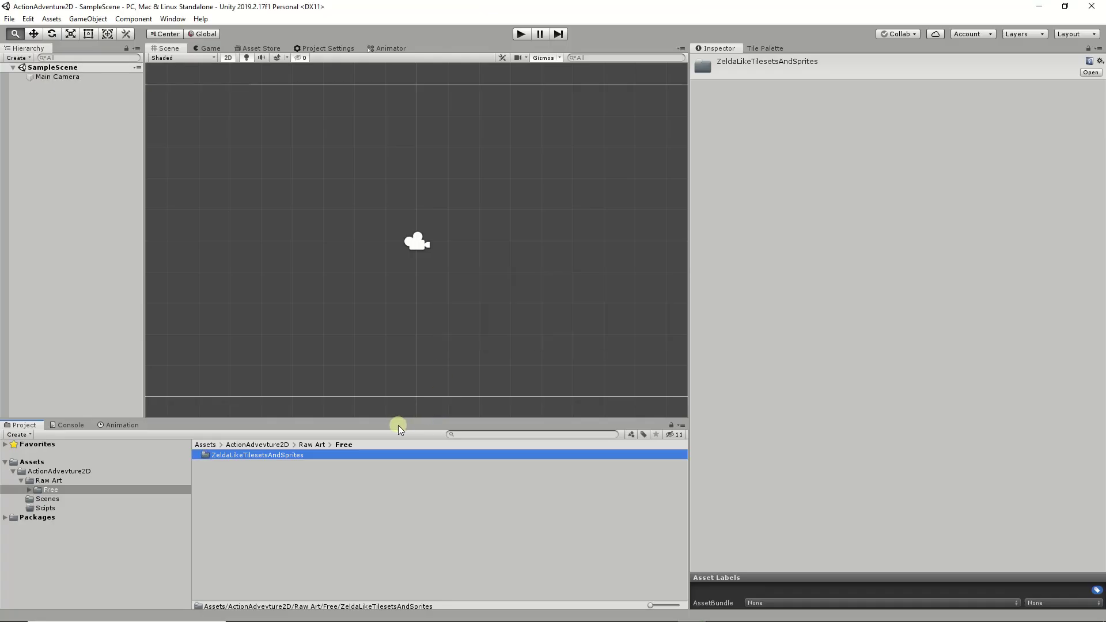
pyautogui.rightClick(296, 511)
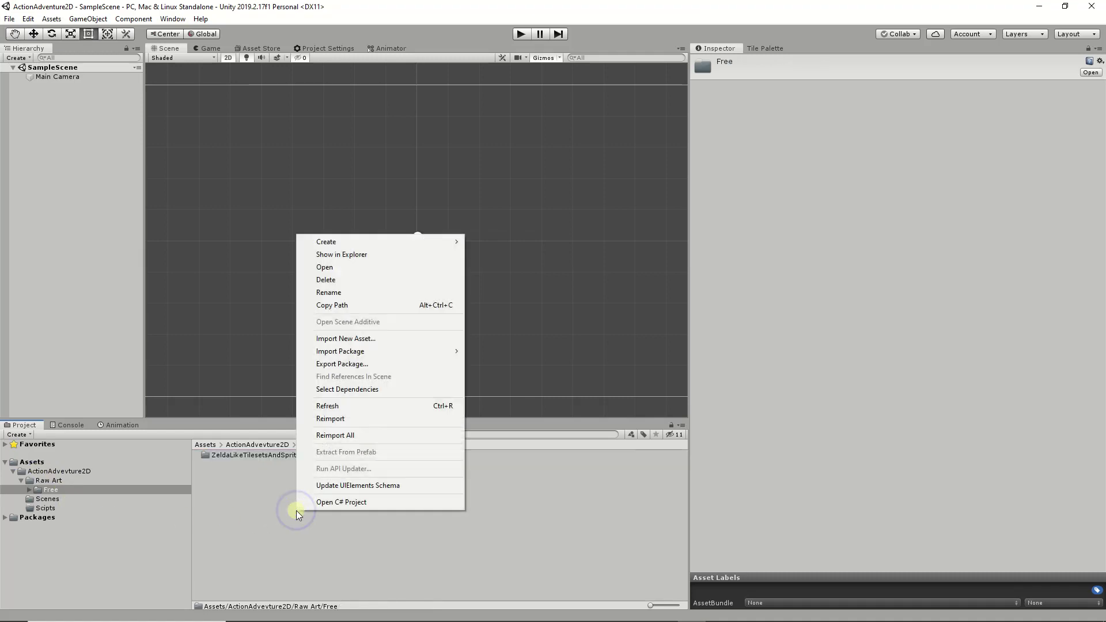
pyautogui.click(46, 488)
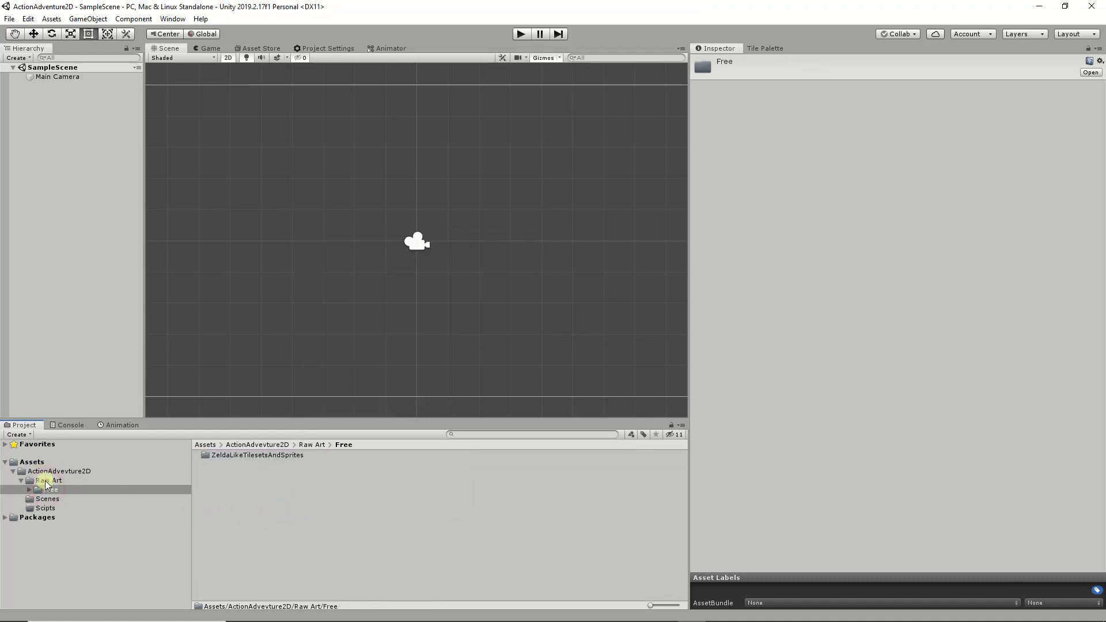
pyautogui.click(43, 488)
pyautogui.rightClick(267, 482)
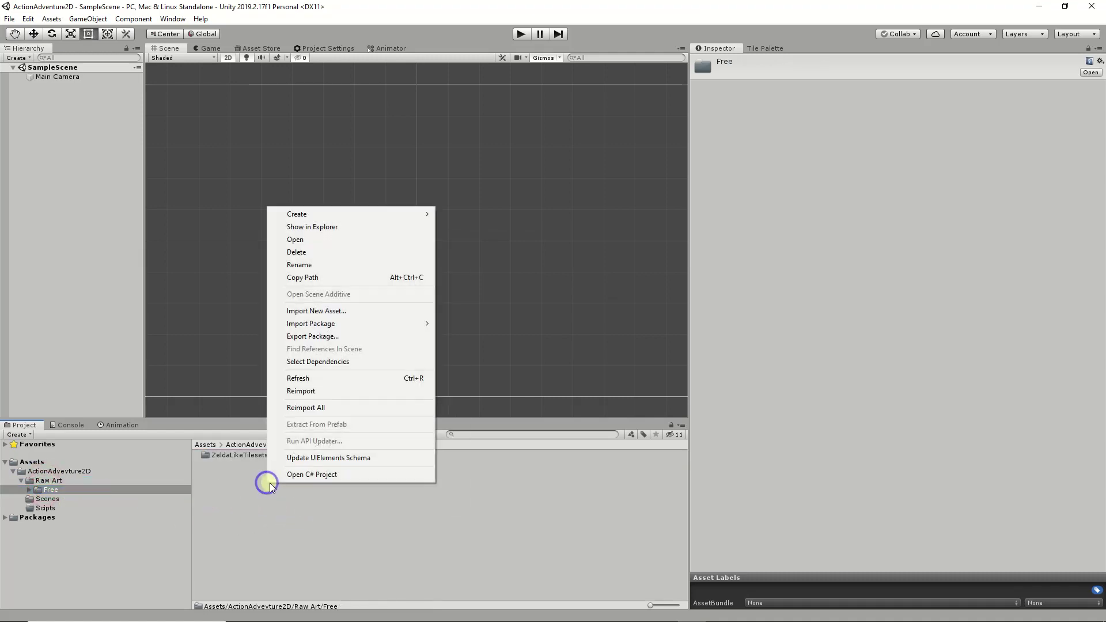
pyautogui.moveTo(386, 216)
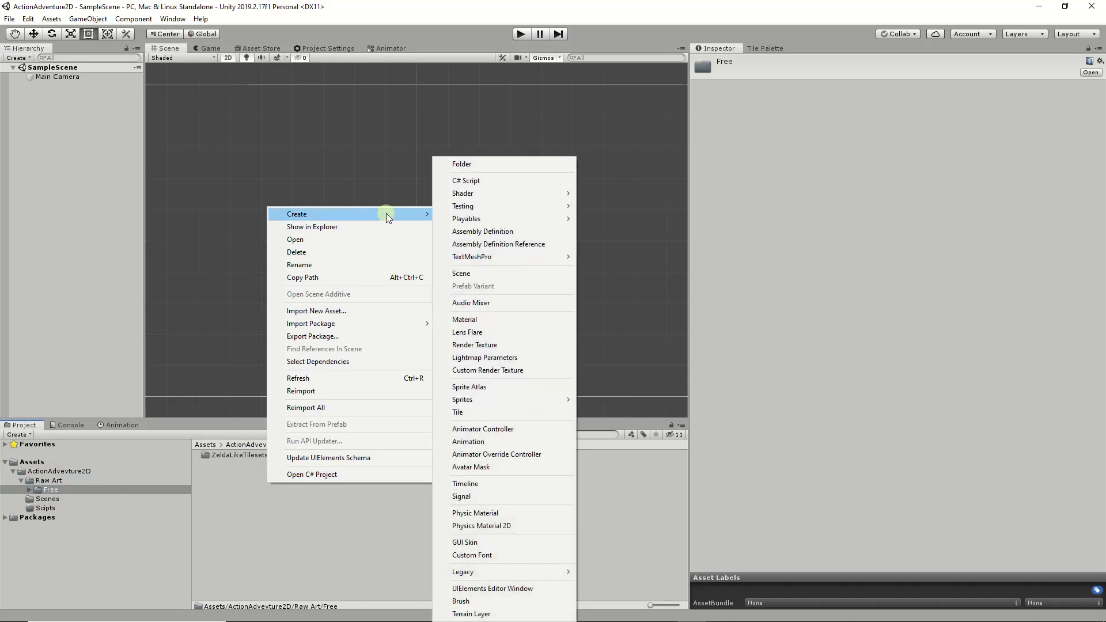
pyautogui.click(500, 164)
pyautogui.write('TimeFantasy')
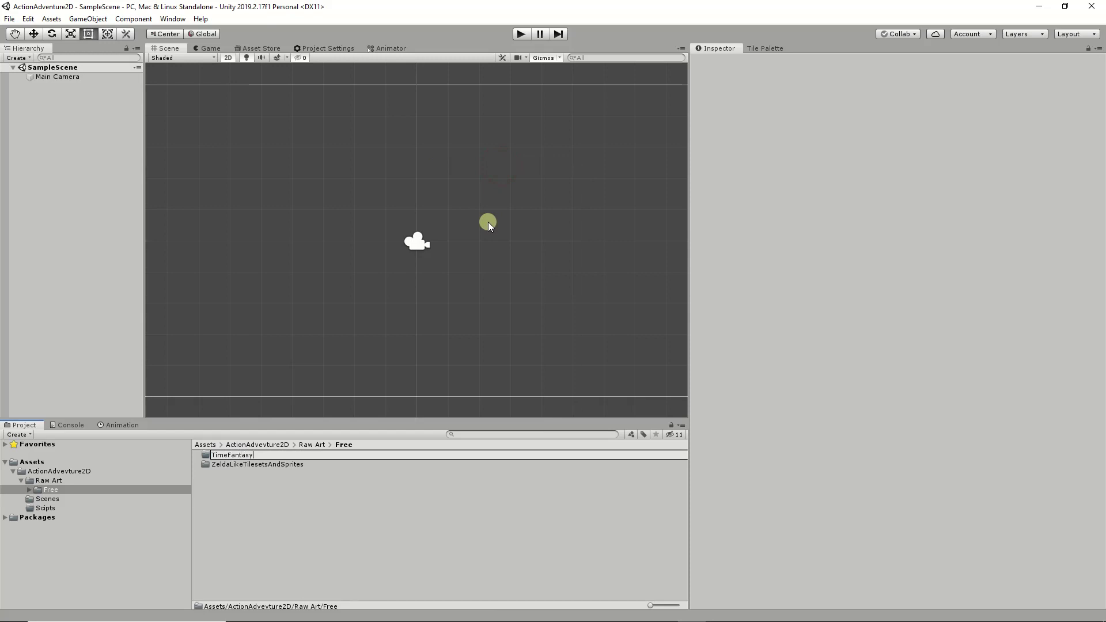
pyautogui.press('Return')
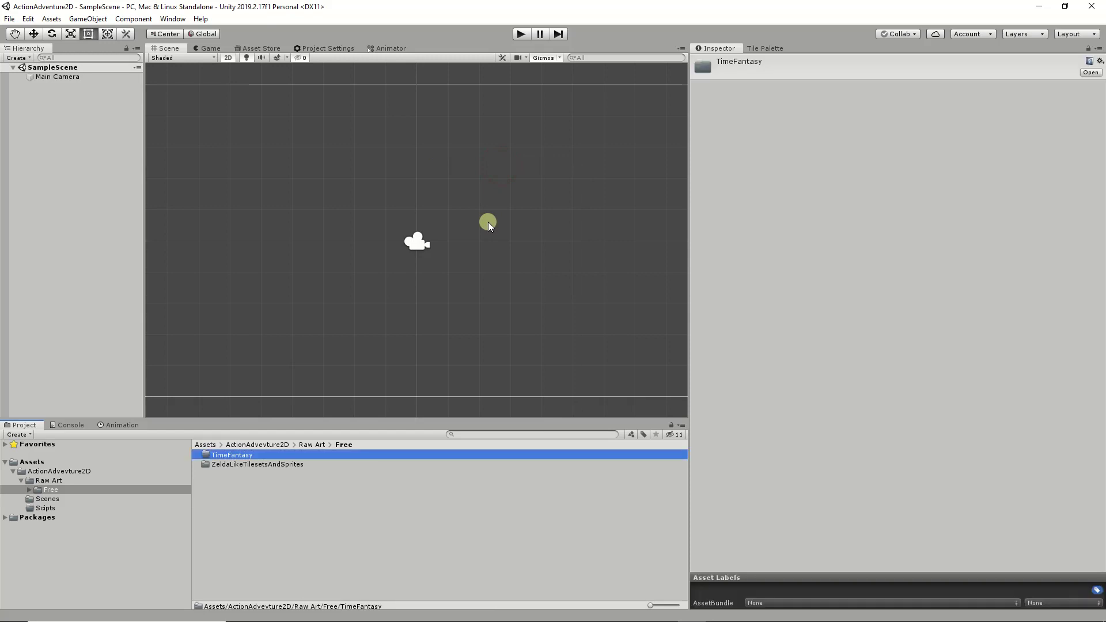
pyautogui.doubleClick(224, 455)
# - Switch back to File Explorer and open the project's new TimeFantasy folder in the destination window
pyautogui.hotkey('alt', 'Tab')
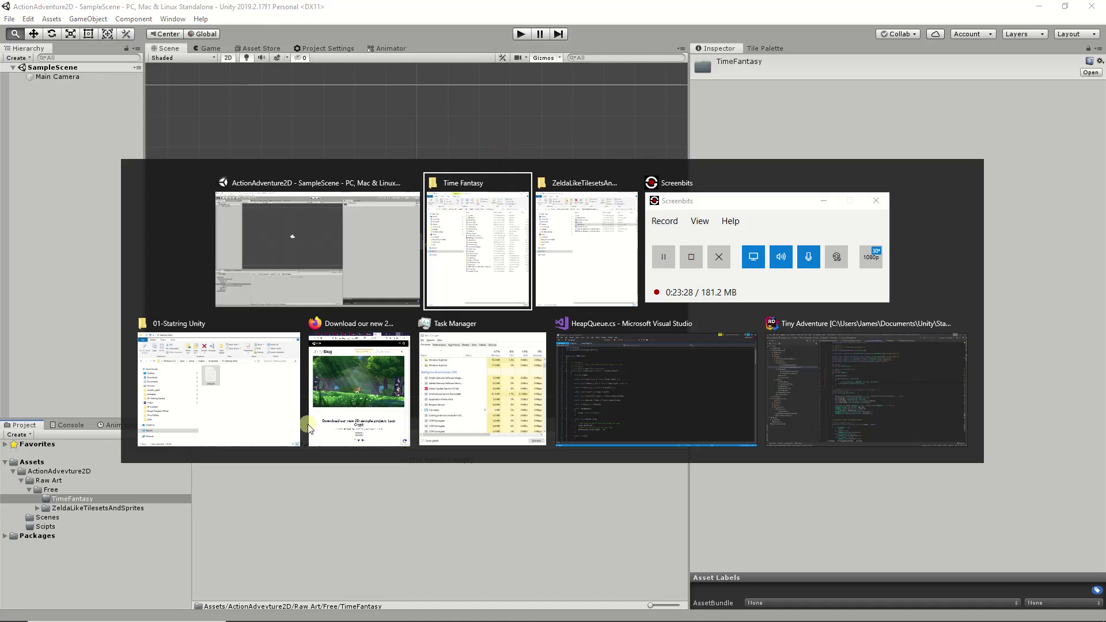
pyautogui.hotkey('alt', 'Tab')
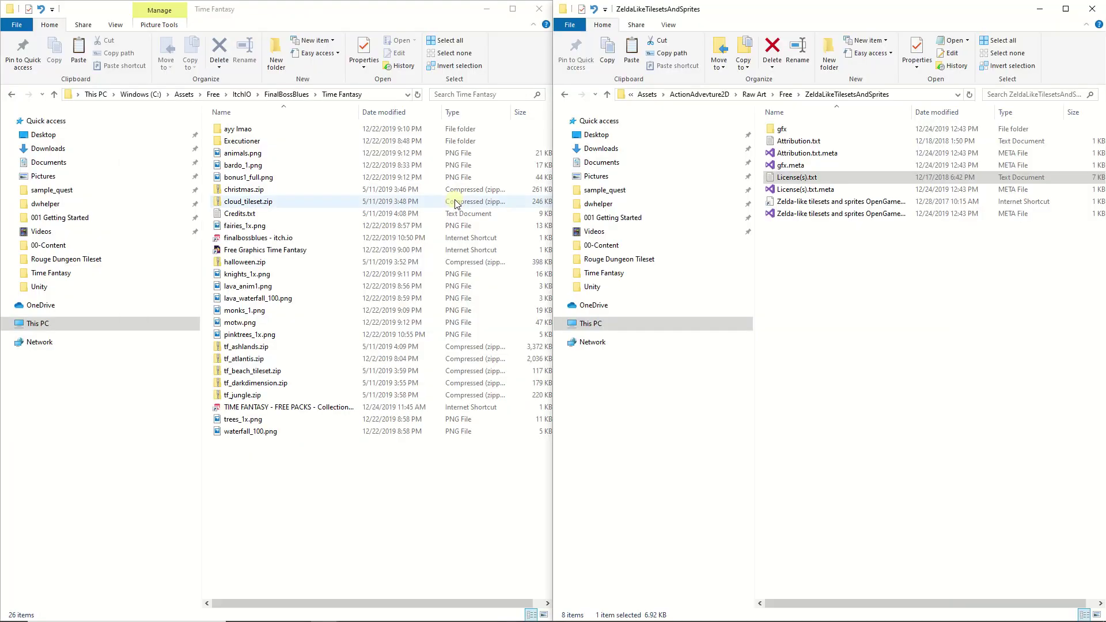
pyautogui.click(787, 95)
pyautogui.doubleClick(800, 128)
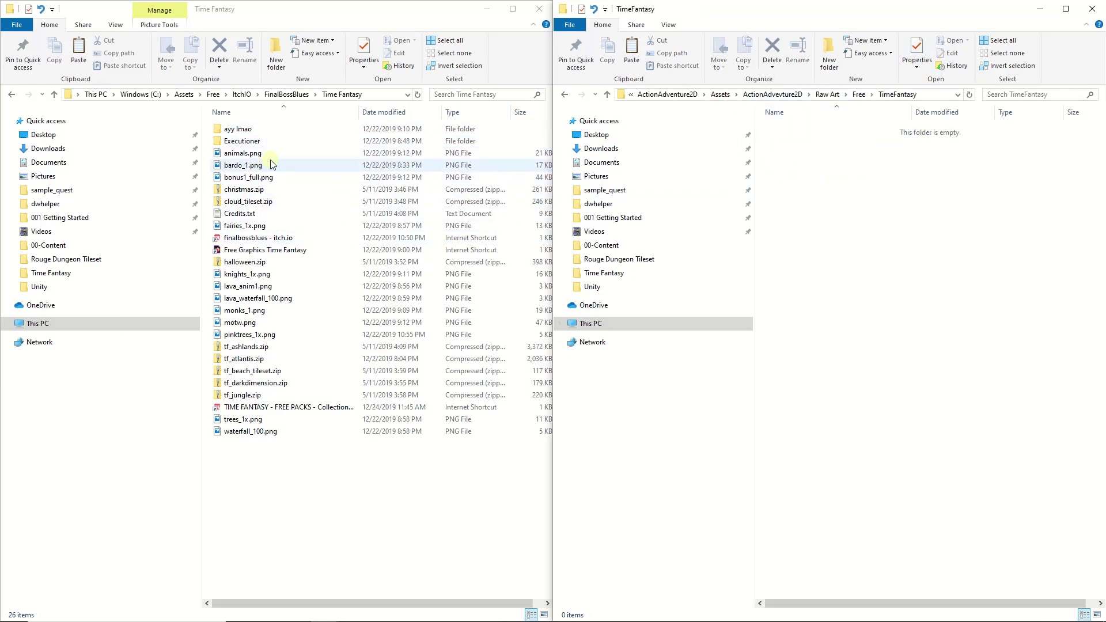
# - Copy the Executioner folder from the source Time Fantasy folder into the project's TimeFantasy folder
pyautogui.click(249, 142)
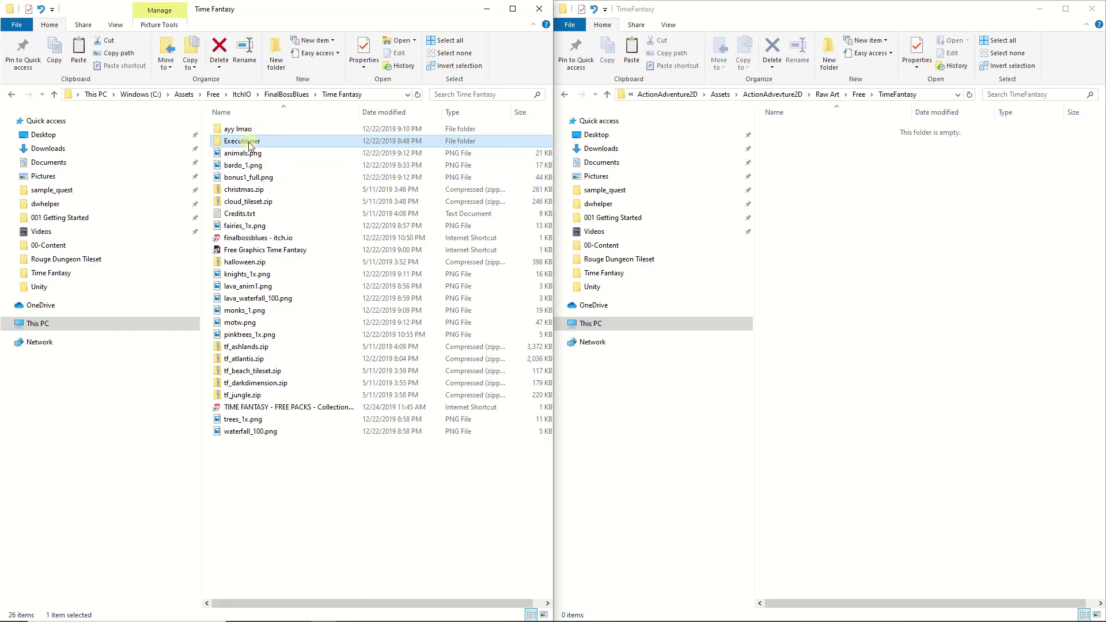
pyautogui.moveTo(249, 145); pyautogui.dragTo(1043, 161)
pyautogui.moveTo(1043, 162); pyautogui.dragTo(908, 205, button='right')
pyautogui.click(924, 209)
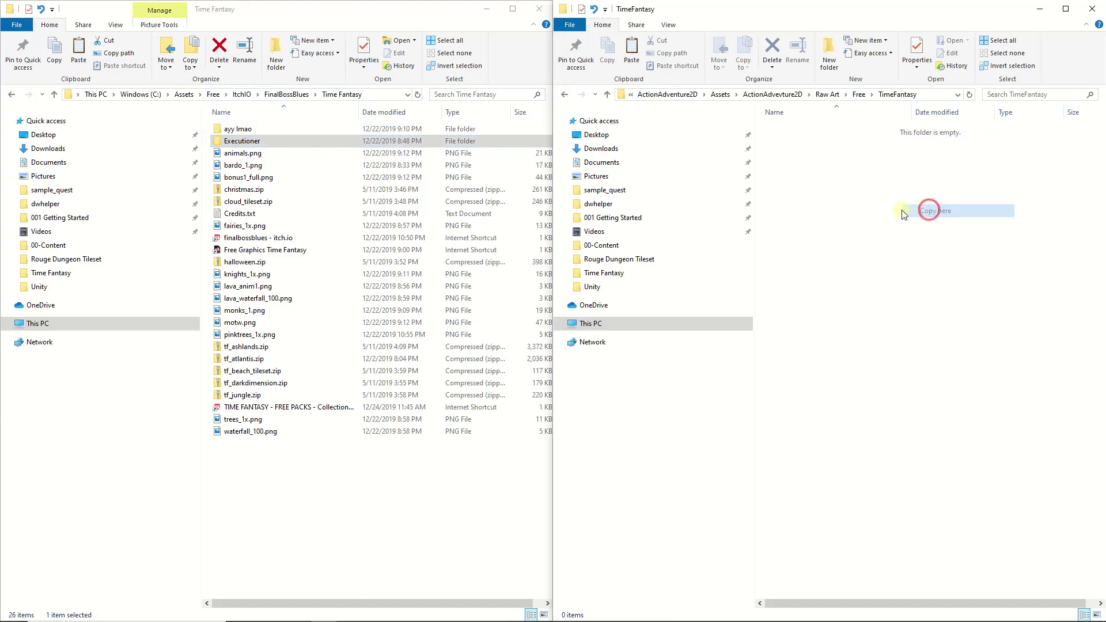
# - Select animals.png, bardo_1.png, bonus1_full.png, Credits.txt and fairies_1x.png together in the source Time Fantasy folder
pyautogui.click(253, 154)
pyautogui.keyDown('ctrl'); pyautogui.click(239, 165); pyautogui.keyUp('ctrl')
pyautogui.keyDown('ctrl'); pyautogui.click(236, 179); pyautogui.keyUp('ctrl')
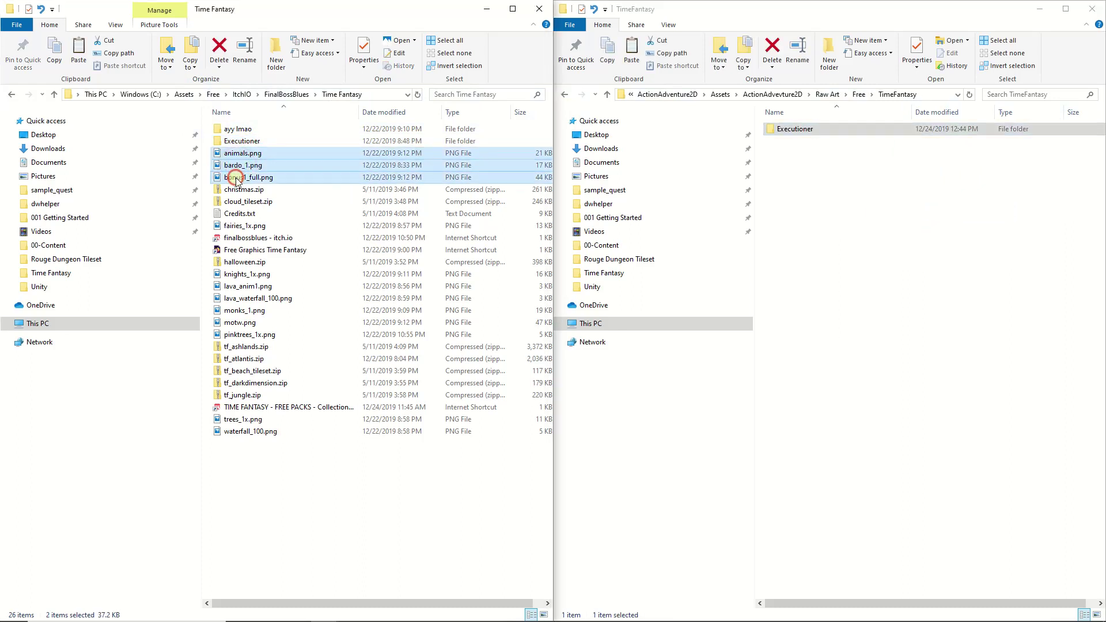
pyautogui.keyDown('ctrl'); pyautogui.click(244, 214); pyautogui.keyUp('ctrl')
pyautogui.keyDown('ctrl'); pyautogui.click(248, 226); pyautogui.keyUp('ctrl')
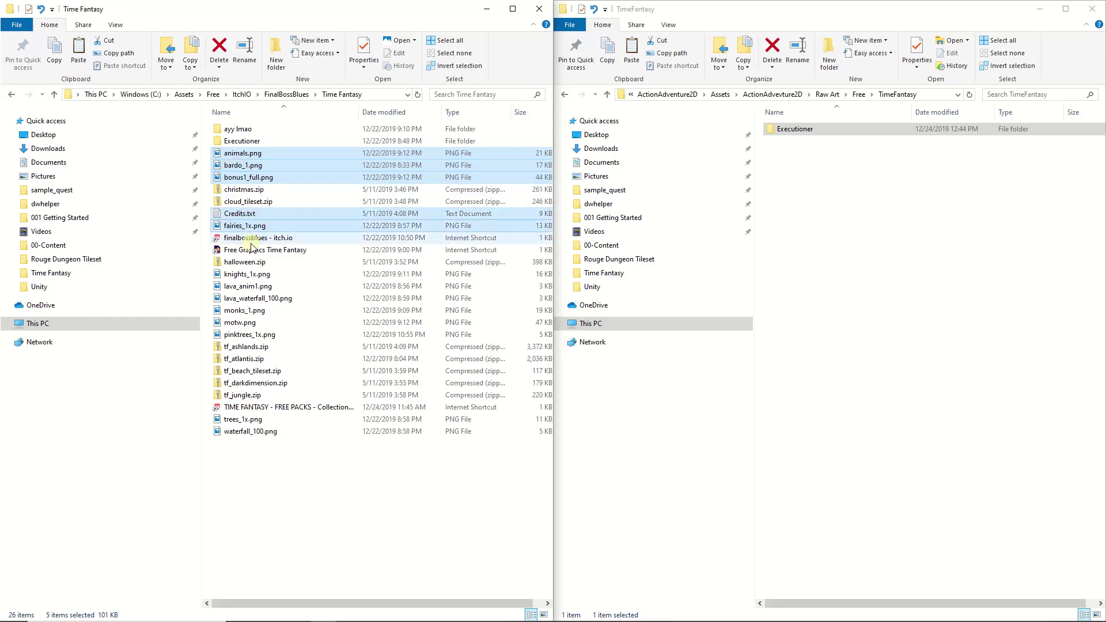
# - Copy all loose PNG files, Credits.txt and the internet shortcuts from the Time Fantasy folder into the project's TimeFantasy folder, leaving out zip archives and subfolders
pyautogui.keyDown('ctrl'); pyautogui.click(247, 239); pyautogui.keyUp('ctrl')
pyautogui.keyDown('ctrl'); pyautogui.click(250, 250); pyautogui.keyUp('ctrl')
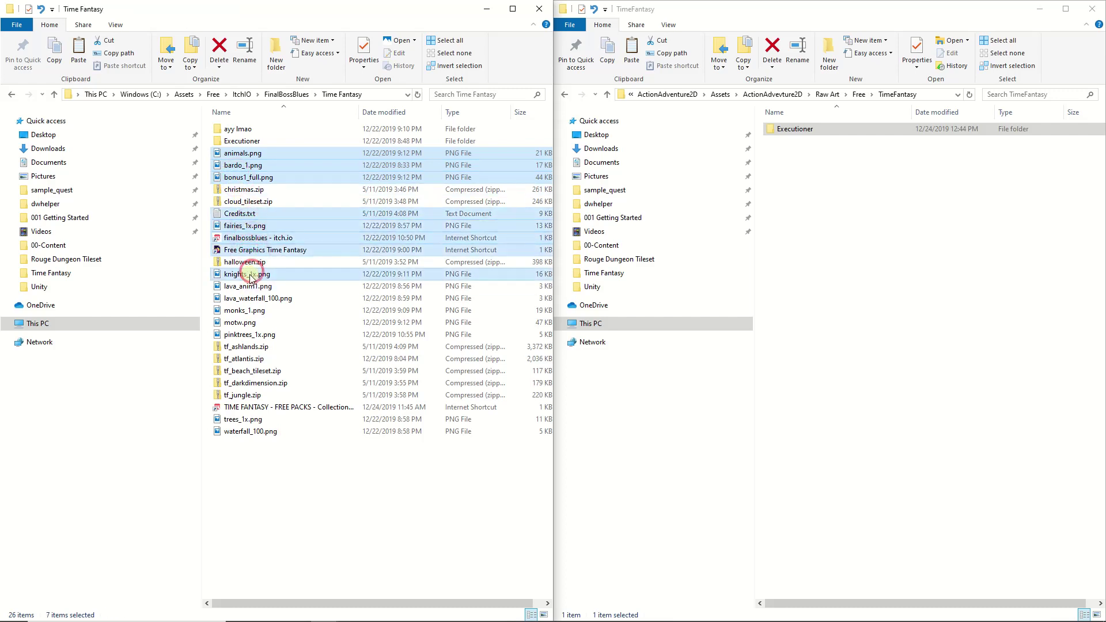
pyautogui.keyDown('ctrl'); pyautogui.click(250, 275); pyautogui.keyUp('ctrl')
pyautogui.keyDown('ctrl'); pyautogui.click(247, 286); pyautogui.keyUp('ctrl')
pyautogui.keyDown('ctrl'); pyautogui.click(248, 299); pyautogui.keyUp('ctrl')
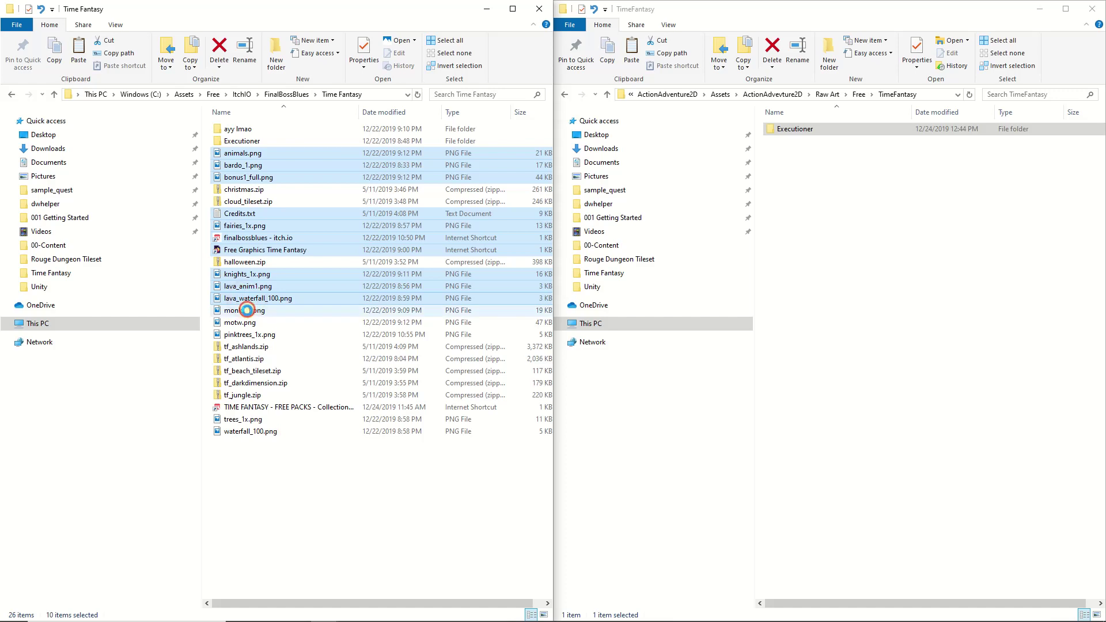
pyautogui.keyDown('ctrl'); pyautogui.click(247, 310); pyautogui.keyUp('ctrl')
pyautogui.keyDown('ctrl'); pyautogui.click(241, 322); pyautogui.keyUp('ctrl')
pyautogui.keyDown('ctrl'); pyautogui.click(247, 333); pyautogui.keyUp('ctrl')
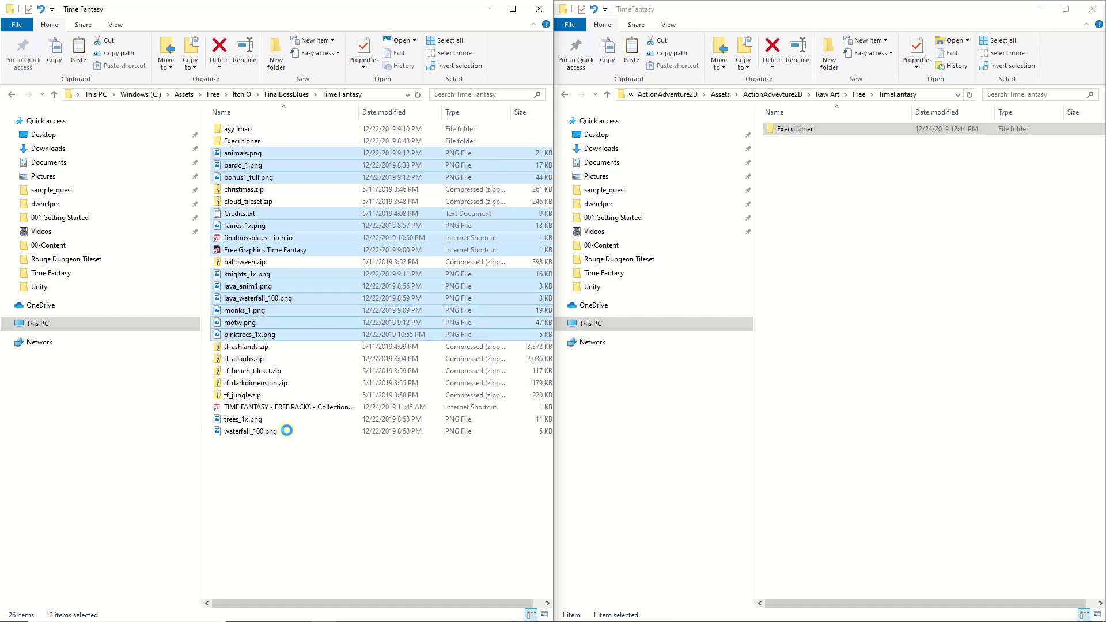
pyautogui.keyDown('ctrl'); pyautogui.click(266, 408); pyautogui.keyUp('ctrl')
pyautogui.keyDown('ctrl'); pyautogui.click(251, 420); pyautogui.keyUp('ctrl')
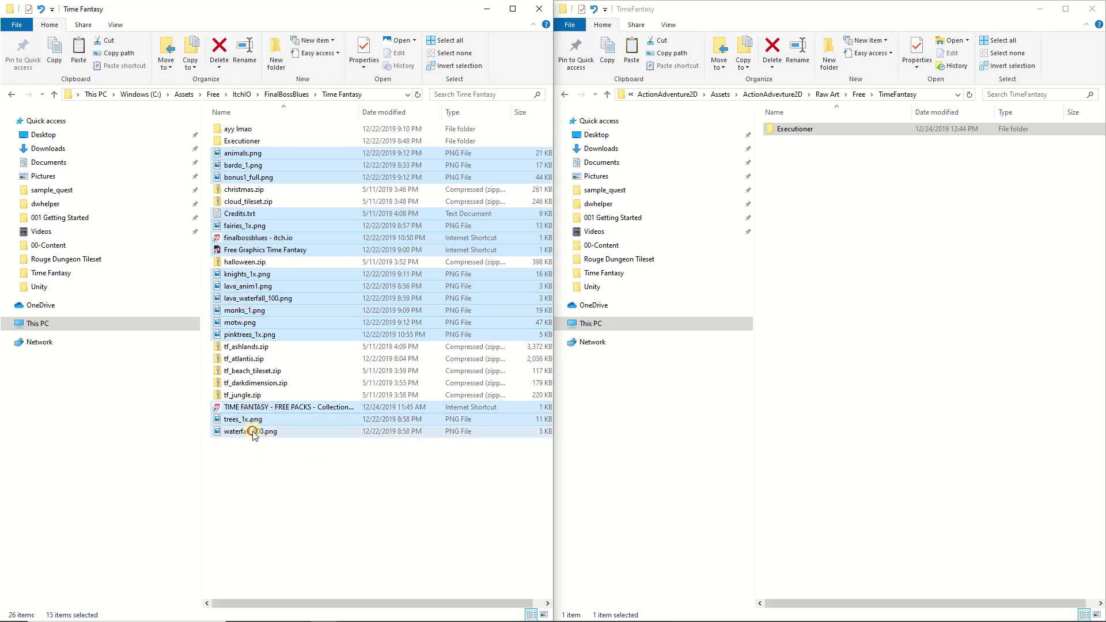
pyautogui.keyDown('ctrl'); pyautogui.click(253, 432); pyautogui.keyUp('ctrl')
pyautogui.moveTo(248, 310); pyautogui.dragTo(923, 304, button='right')
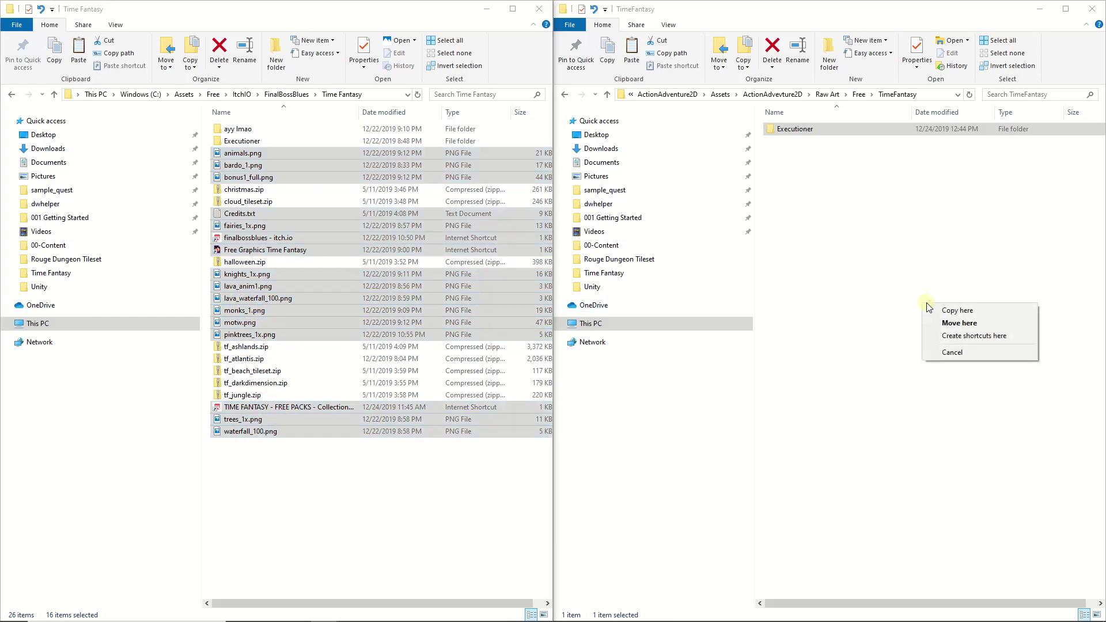
pyautogui.click(956, 310)
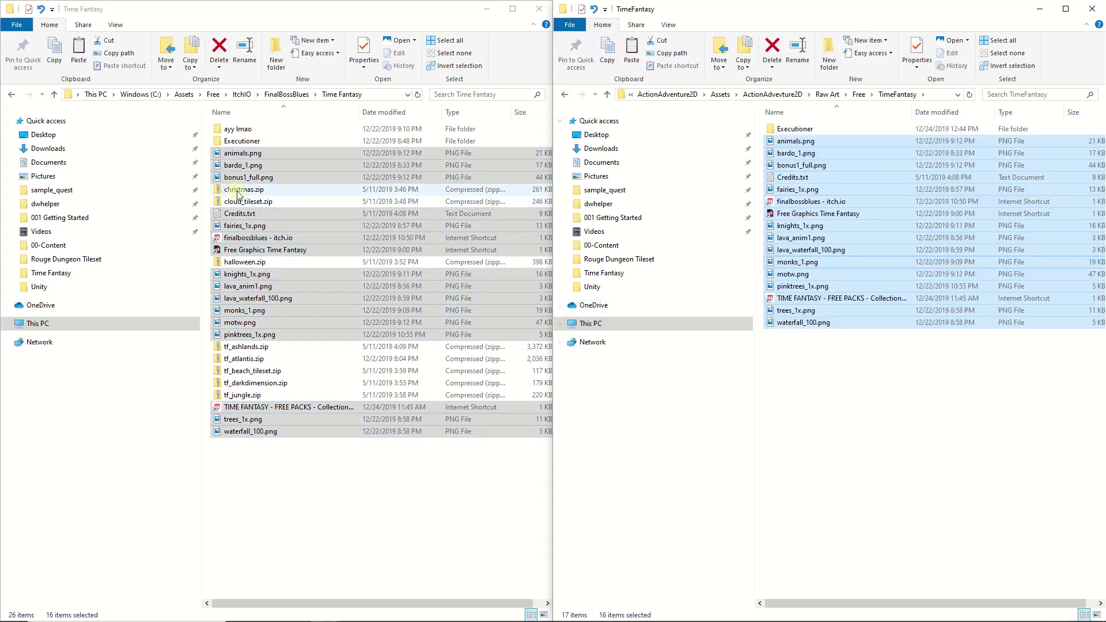
# - Copy the christmas folder out of christmas.zip into the project's TimeFantasy folder
pyautogui.click(439, 374)
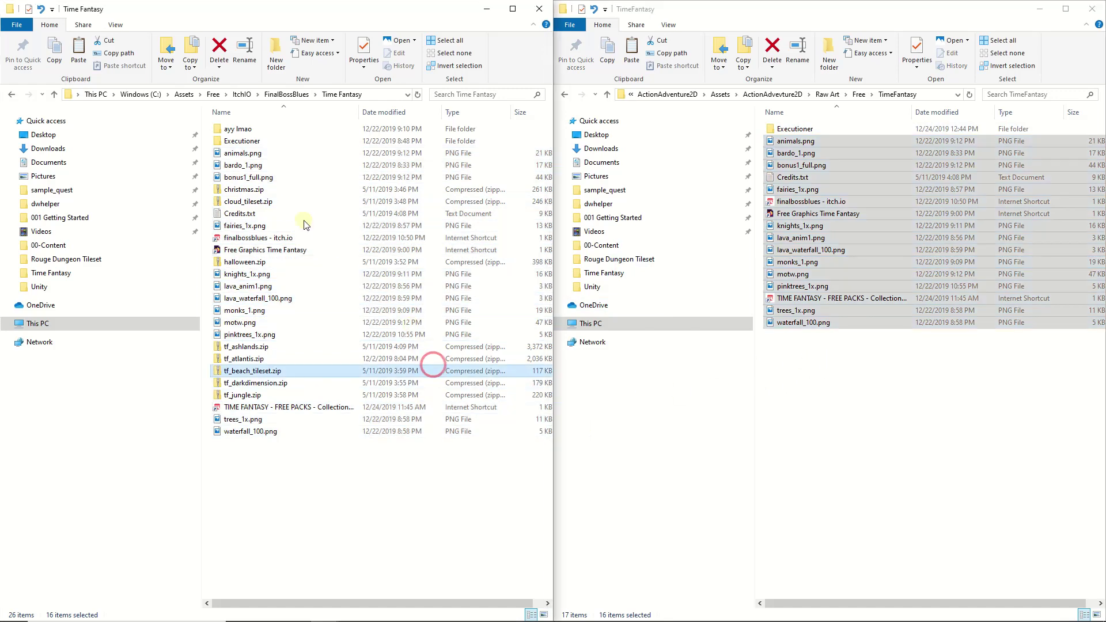
pyautogui.doubleClick(257, 194)
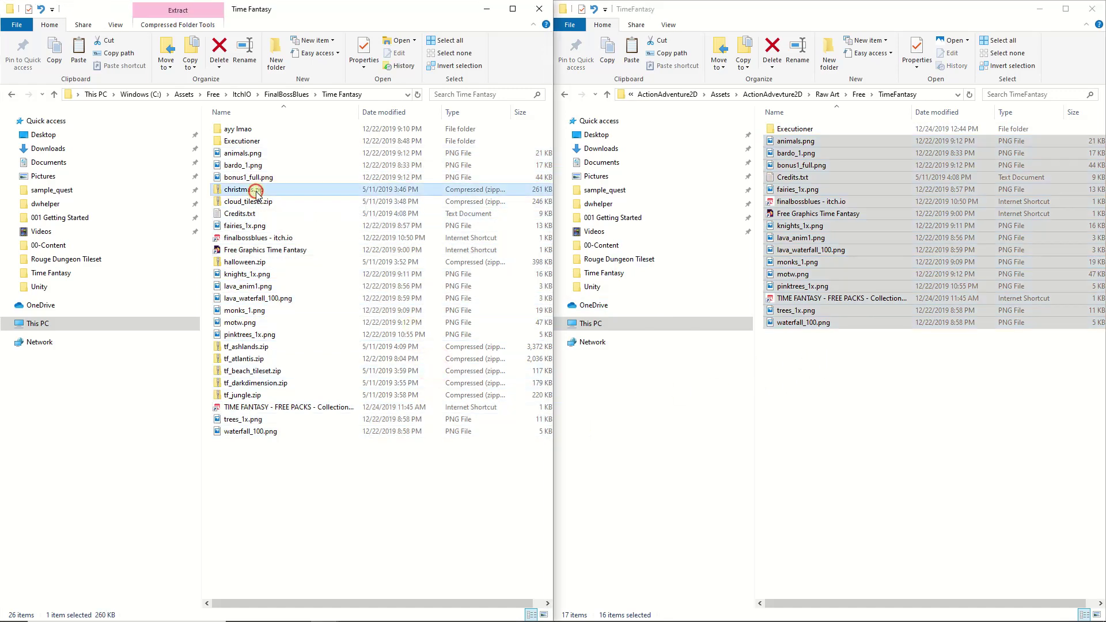
pyautogui.click(234, 132)
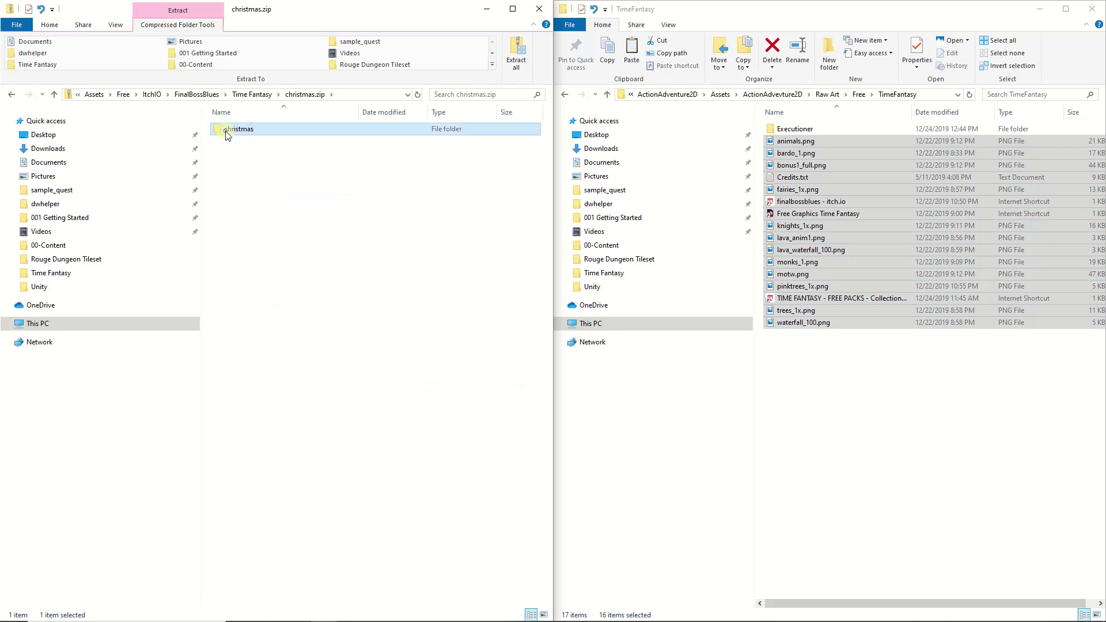
pyautogui.moveTo(226, 135); pyautogui.dragTo(847, 415, button='right')
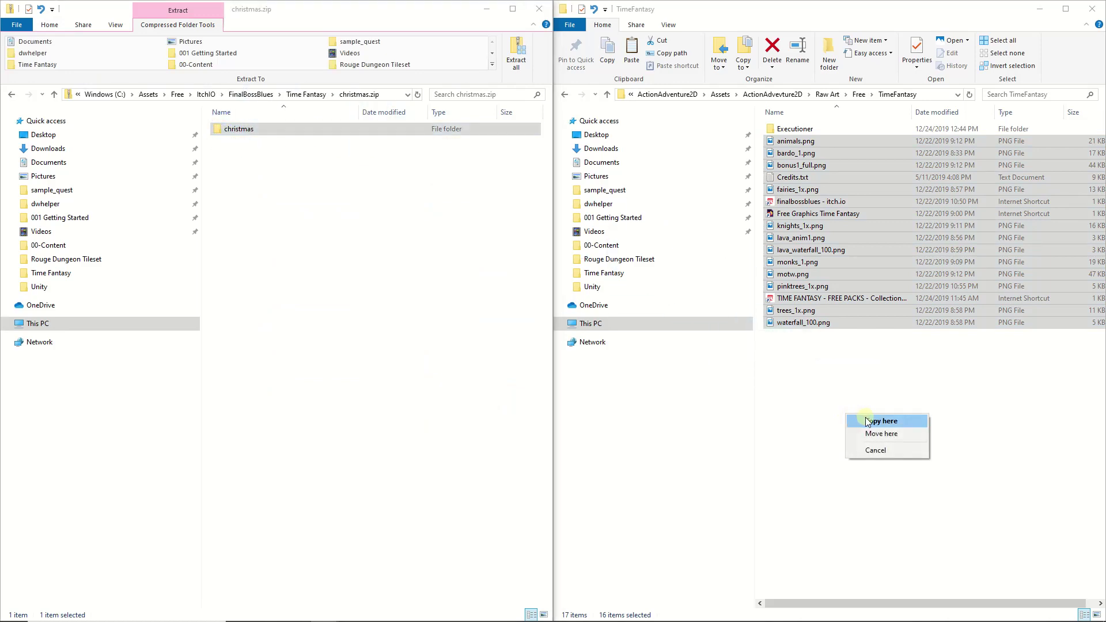
pyautogui.click(868, 420)
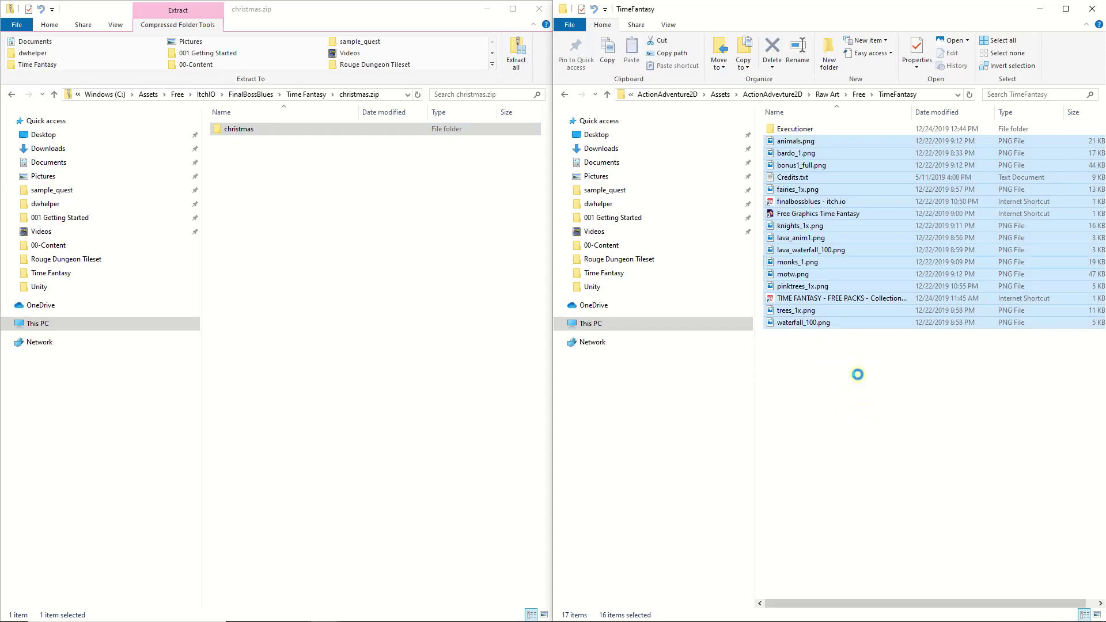
# - Open cloud_tileset.zip in the source window, and create and open a folder named cloud_tileset in the project's TimeFantasy folder
pyautogui.click(306, 94)
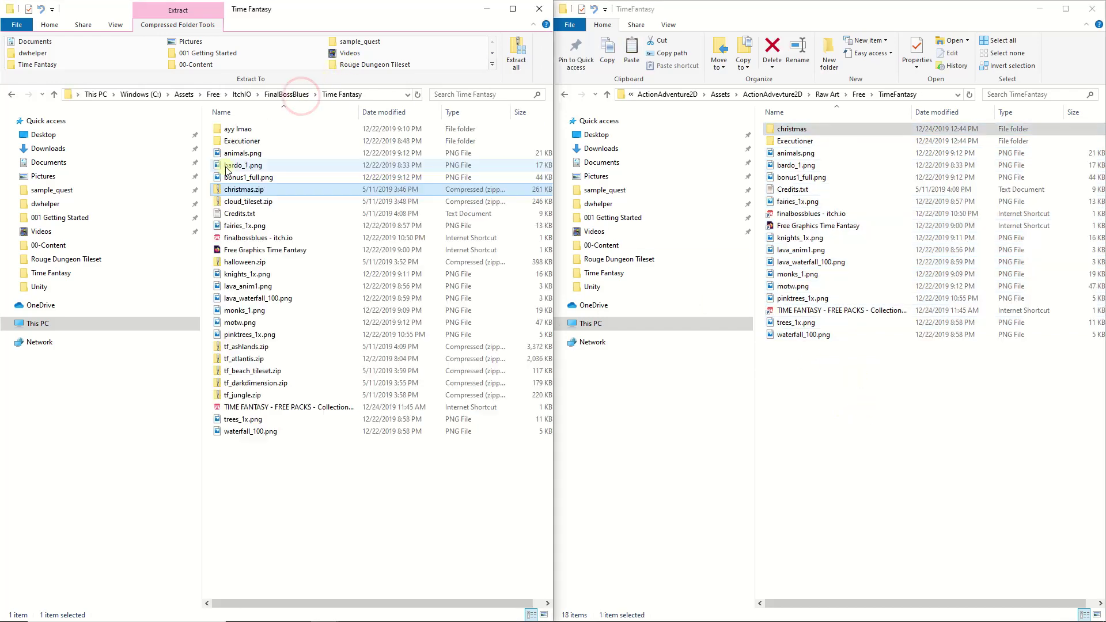
pyautogui.doubleClick(246, 201)
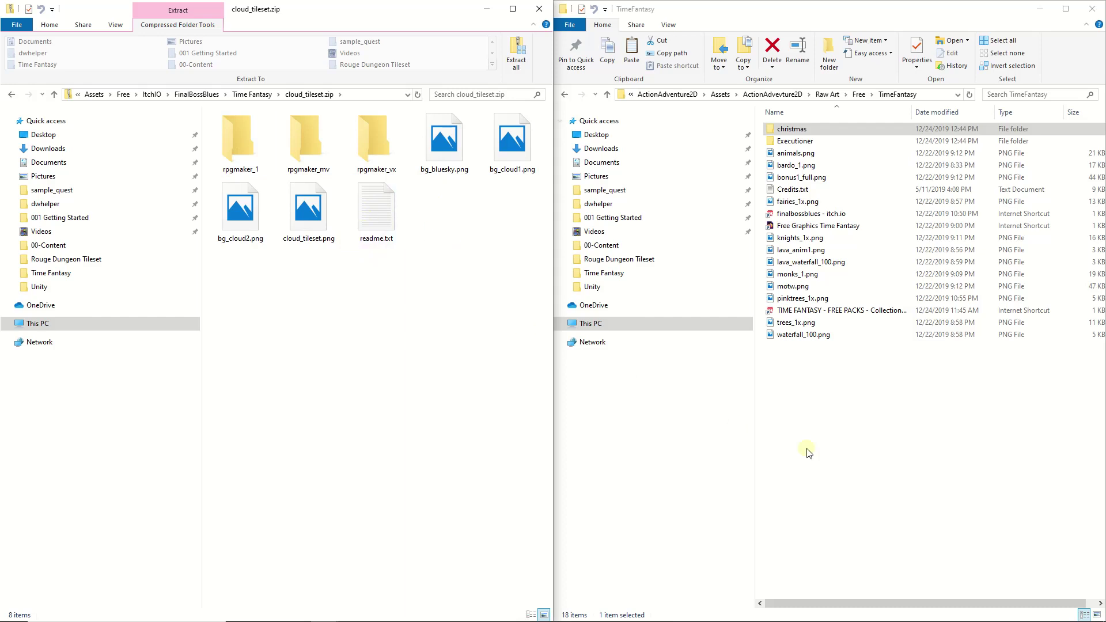
pyautogui.rightClick(806, 412)
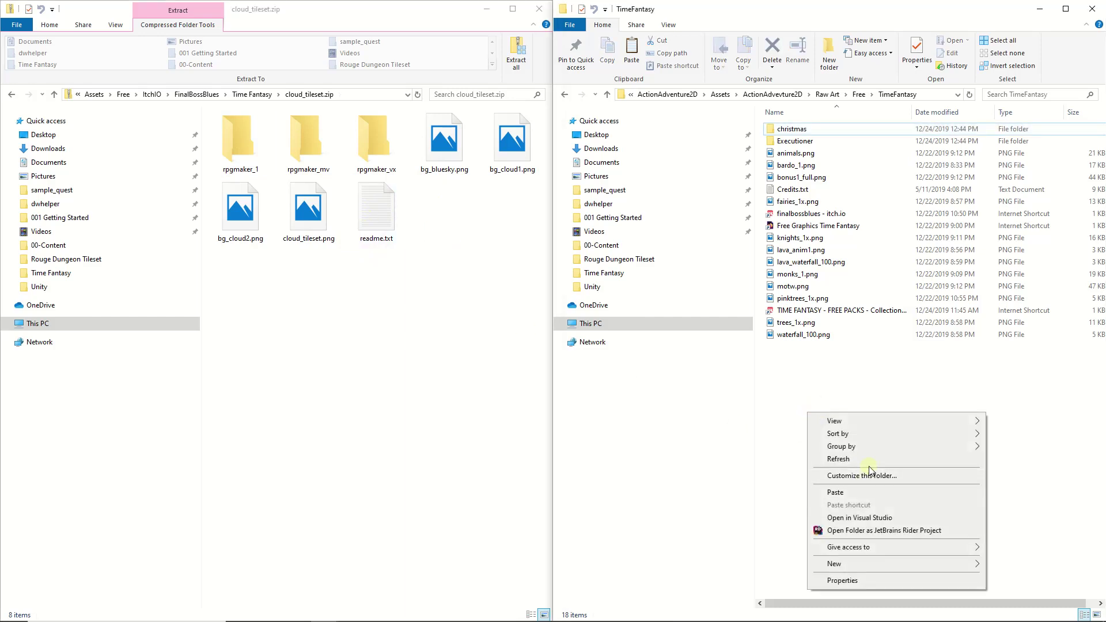
pyautogui.moveTo(883, 569)
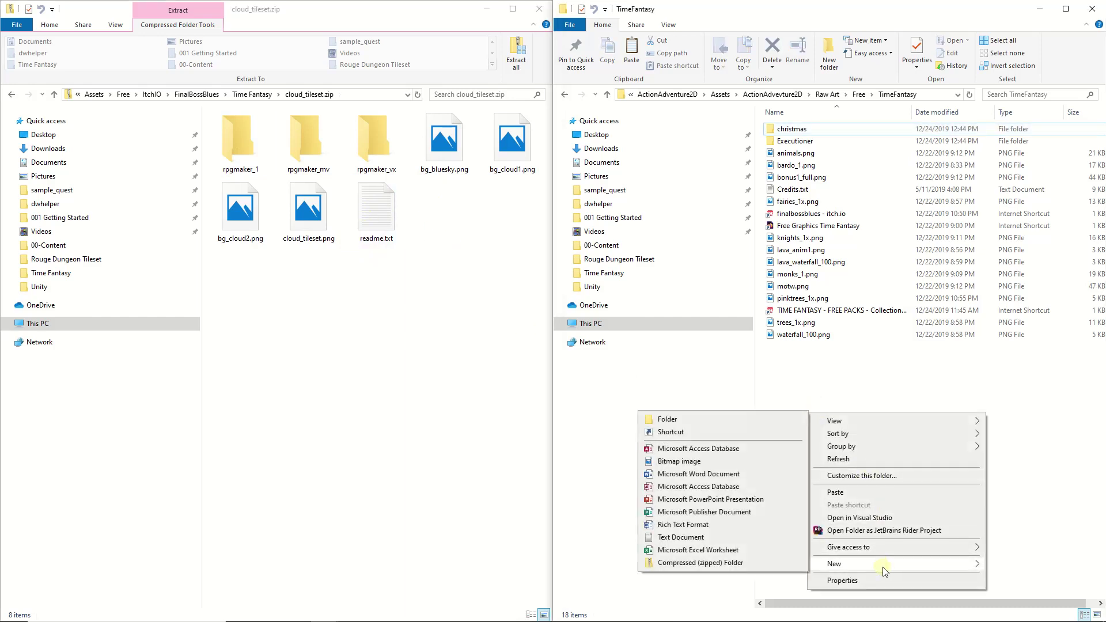
pyautogui.click(709, 423)
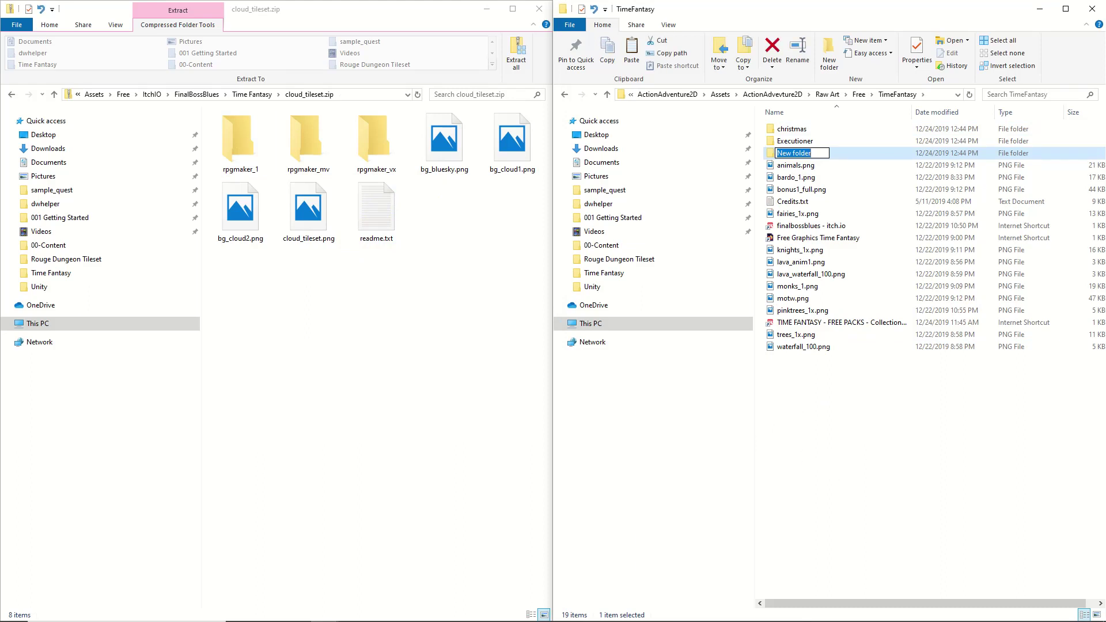
pyautogui.write('Cl')
pyautogui.press('Return')
pyautogui.doubleClick(790, 144)
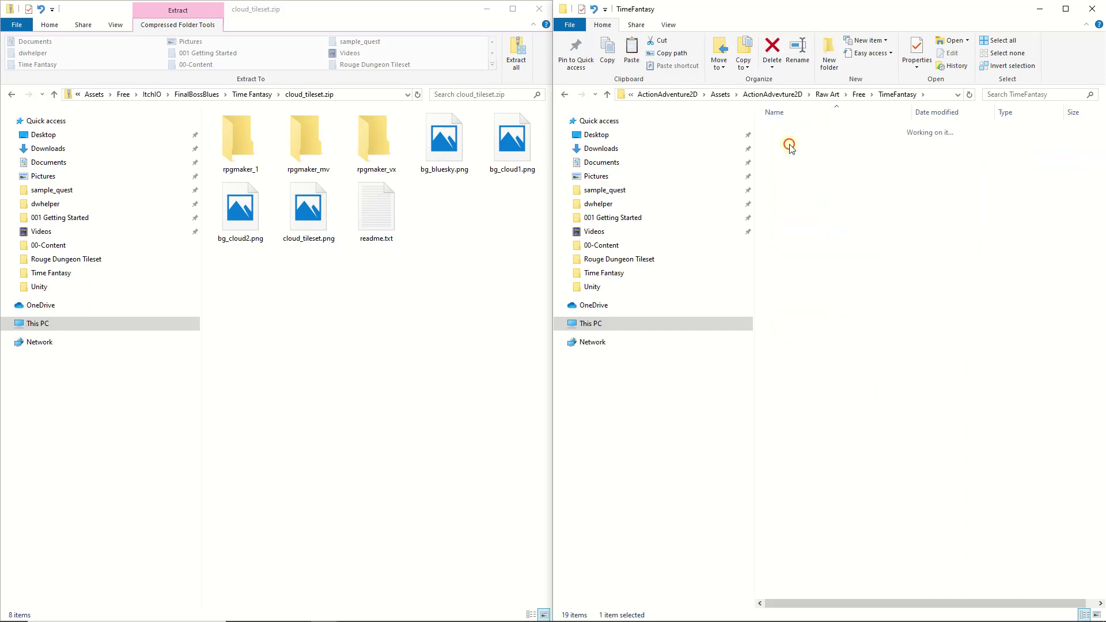
# - Copy bg_bluesky.png, bg_cloud1.png, bg_cloud2.png, cloud_tileset.png and readme.txt from cloud_tileset.zip into the project's cloud_tileset folder, leaving out the rpgmaker folders
pyautogui.click(423, 156)
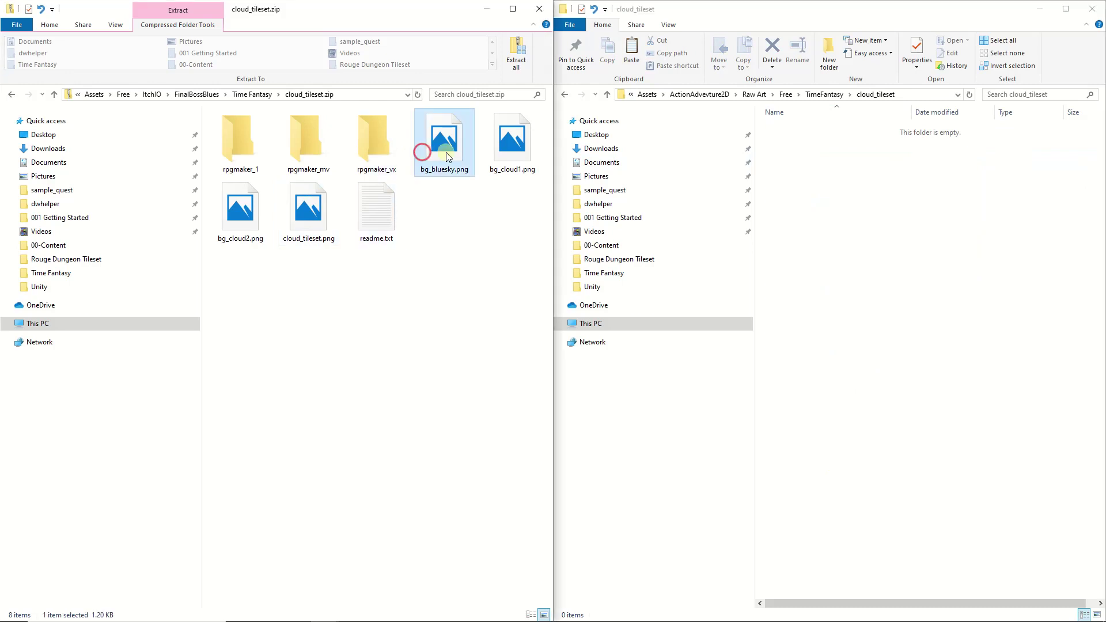
pyautogui.keyDown('ctrl'); pyautogui.click(506, 153); pyautogui.keyUp('ctrl')
pyautogui.keyDown('ctrl'); pyautogui.click(383, 209); pyautogui.keyUp('ctrl')
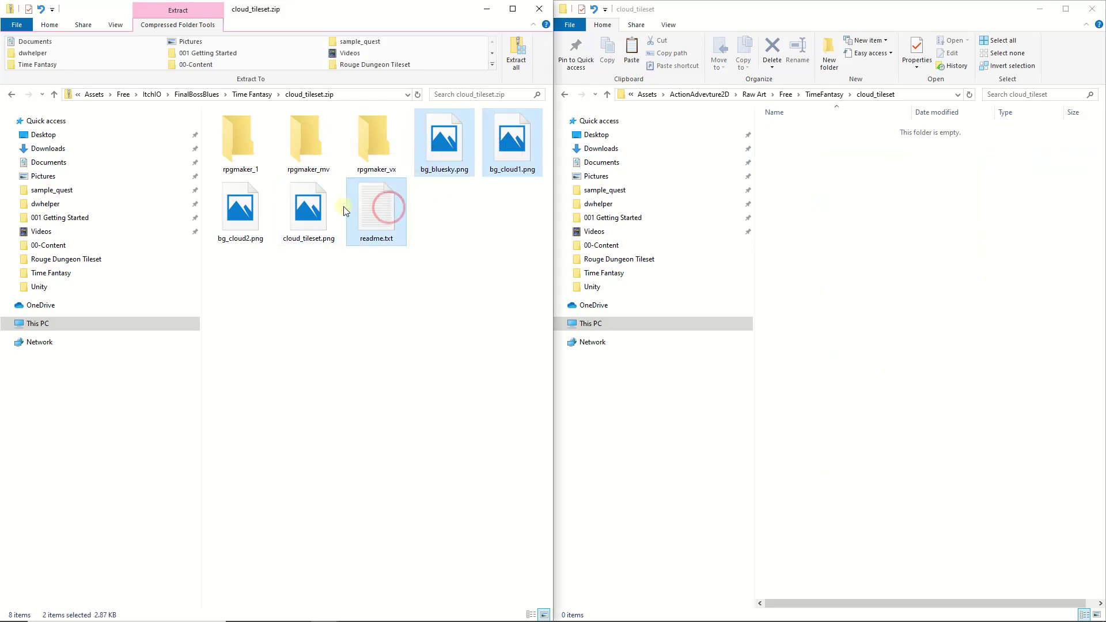
pyautogui.keyDown('ctrl'); pyautogui.click(308, 207); pyautogui.keyUp('ctrl')
pyautogui.keyDown('ctrl'); pyautogui.click(249, 206); pyautogui.keyUp('ctrl')
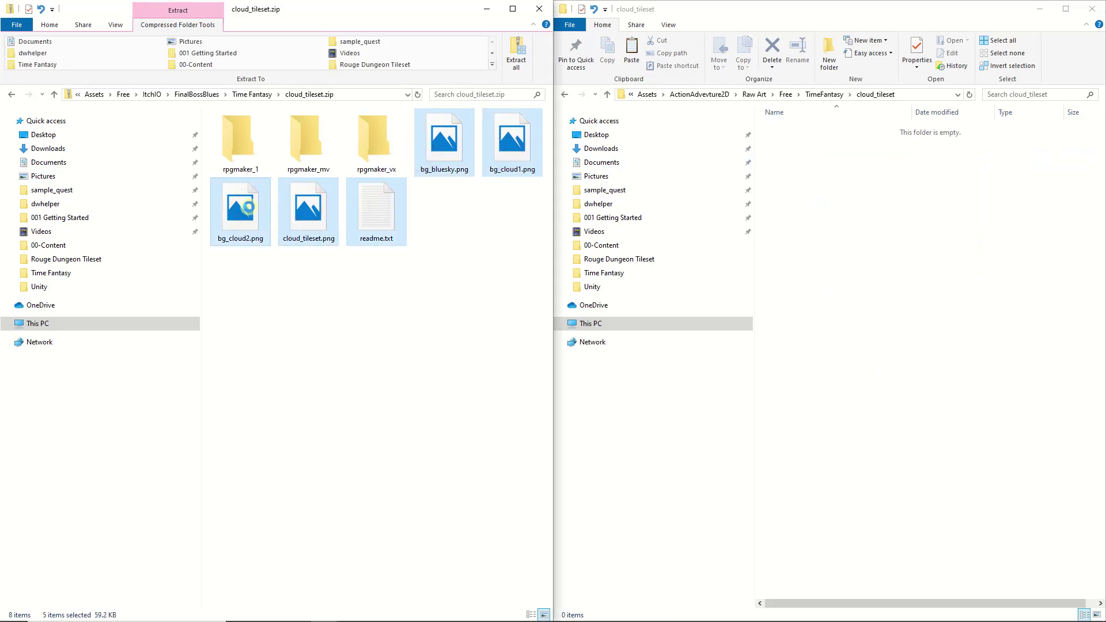
pyautogui.moveTo(249, 206); pyautogui.dragTo(889, 240, button='right')
pyautogui.click(909, 247)
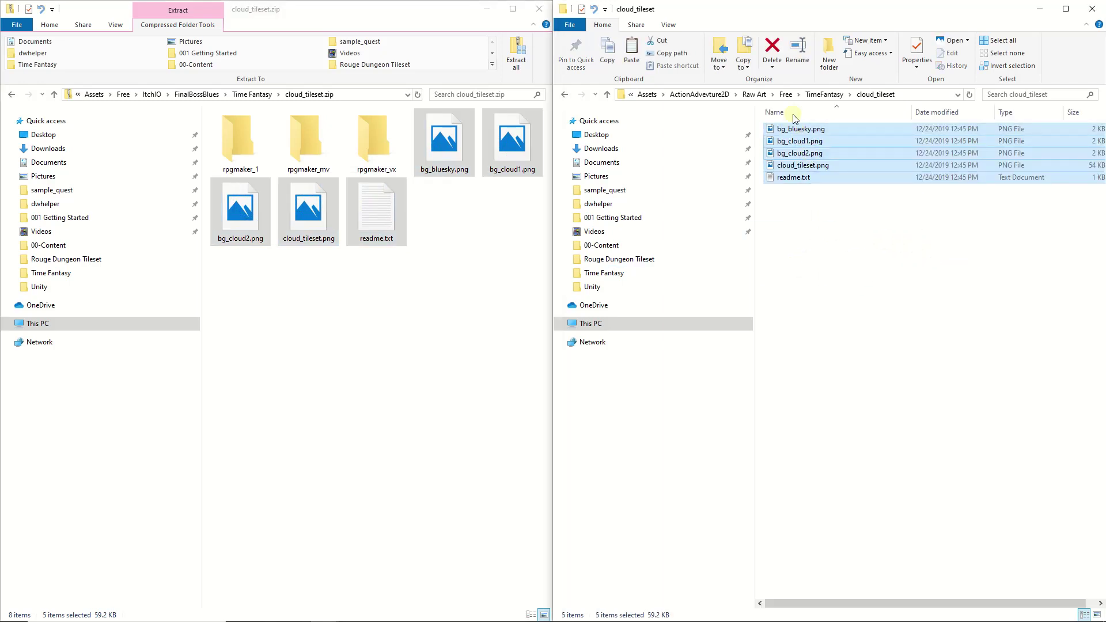
# - Return both windows to their Time Fantasy folders and copy the halloween folder out of halloween.zip into the project's TimeFantasy folder
pyautogui.click(824, 95)
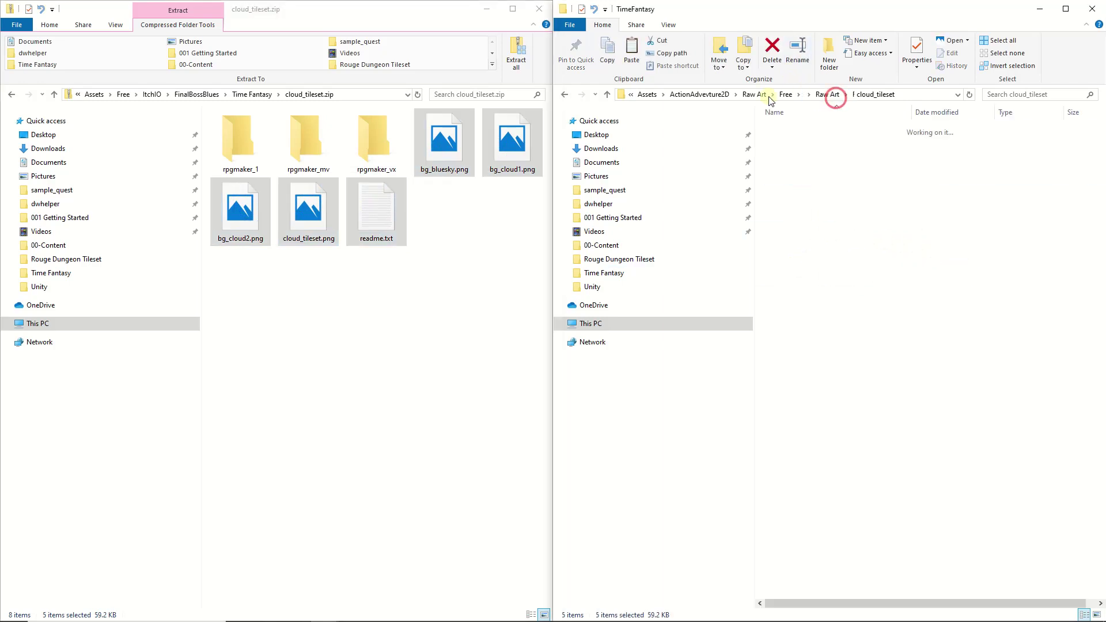
pyautogui.click(253, 94)
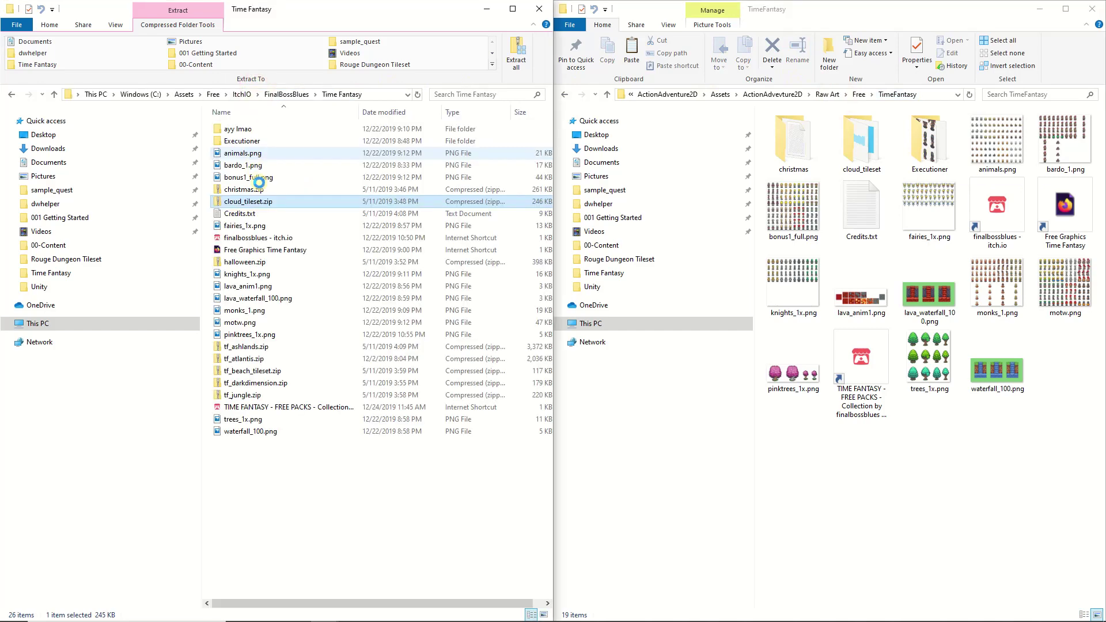
pyautogui.click(265, 263)
pyautogui.doubleClick(265, 263)
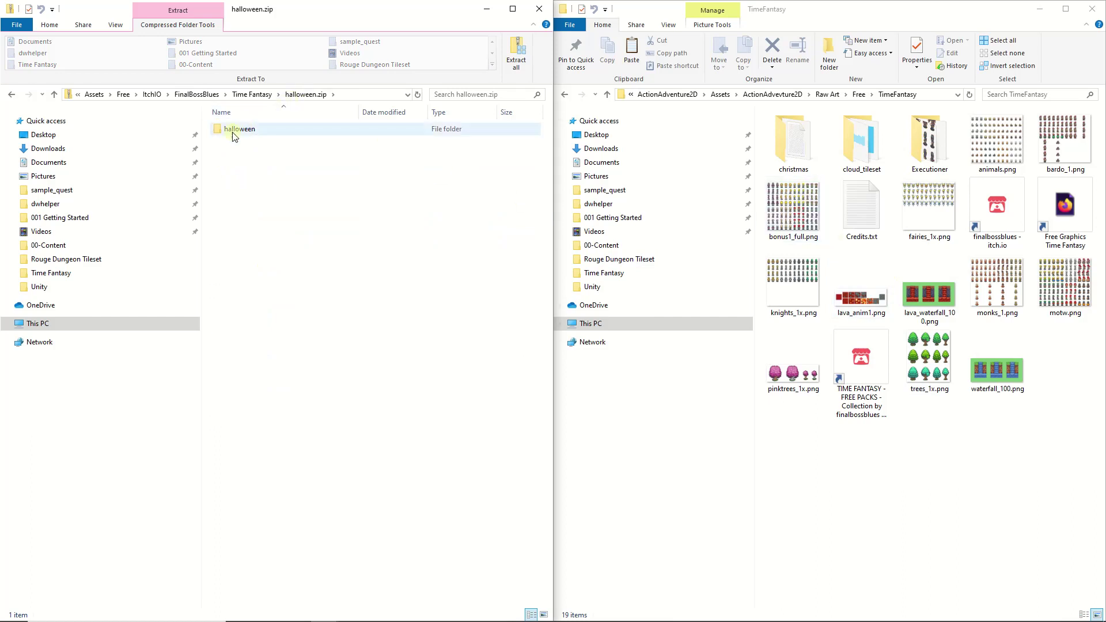
pyautogui.moveTo(234, 130); pyautogui.dragTo(1018, 499)
pyautogui.moveTo(1018, 499); pyautogui.dragTo(1018, 498, button='right')
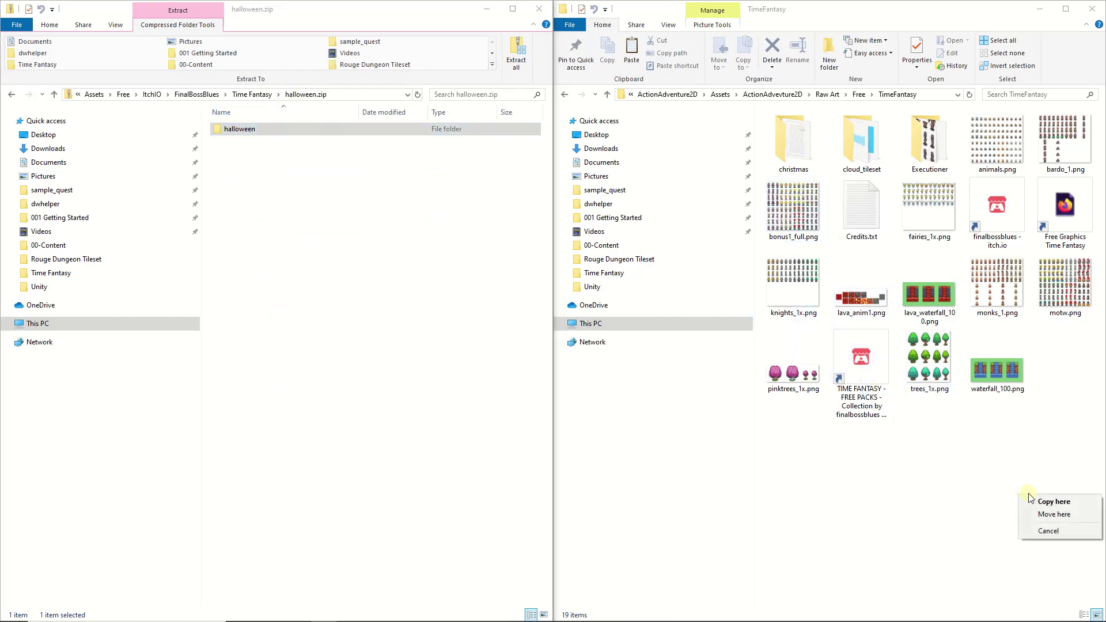
pyautogui.click(1055, 505)
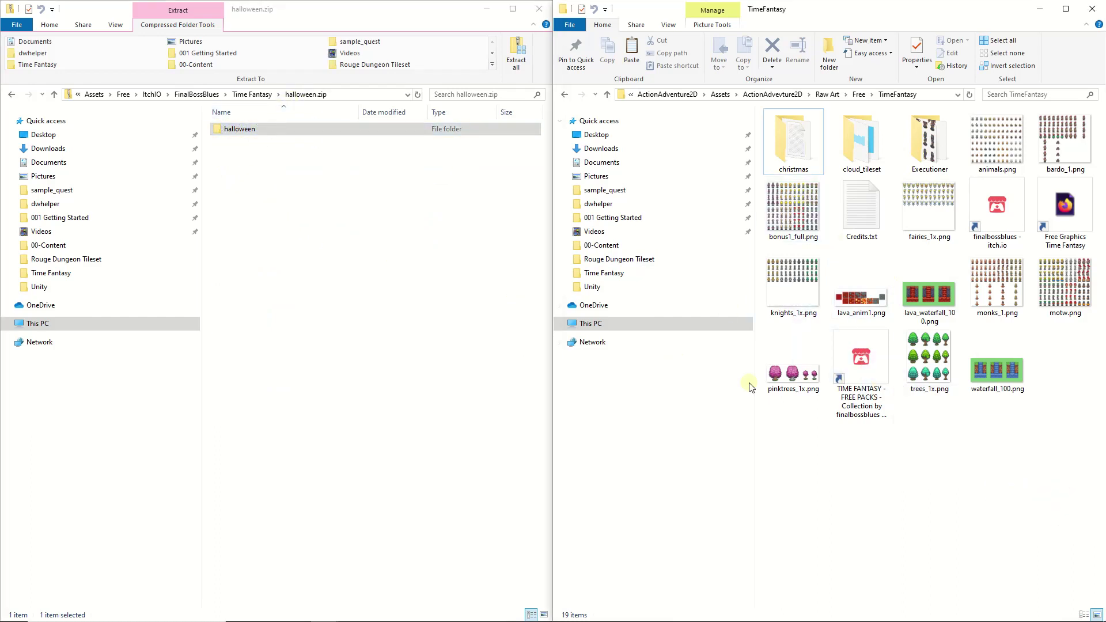
# - Open tf_ashlands.zip in the source window, and create and open a folder named tf_ashlands in the project's TimeFantasy folder
pyautogui.click(252, 94)
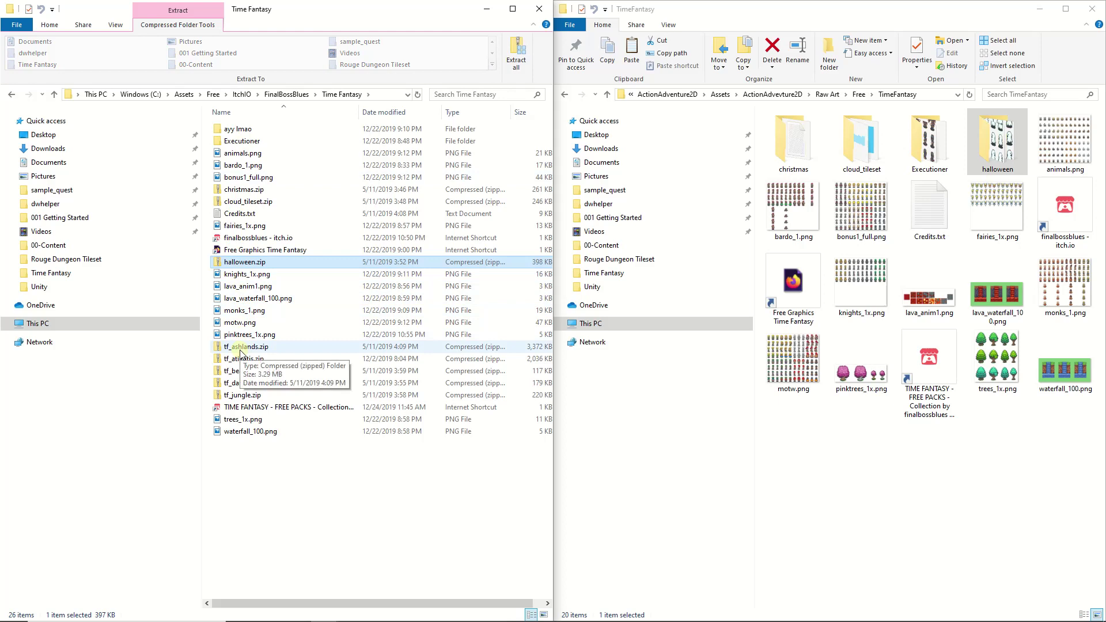
pyautogui.click(239, 348)
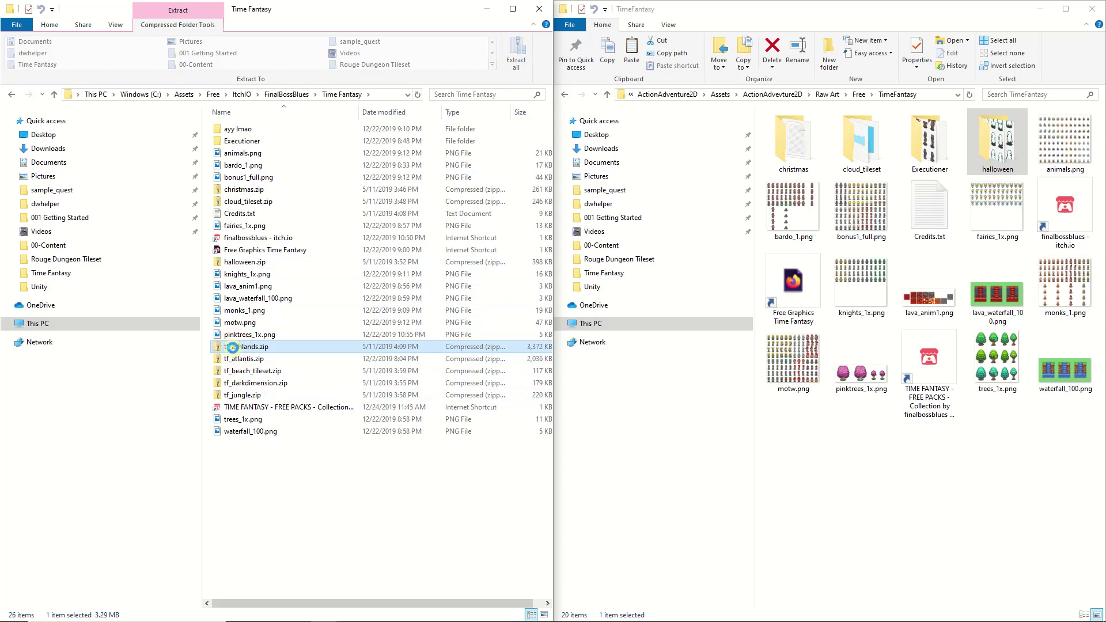
pyautogui.doubleClick(232, 348)
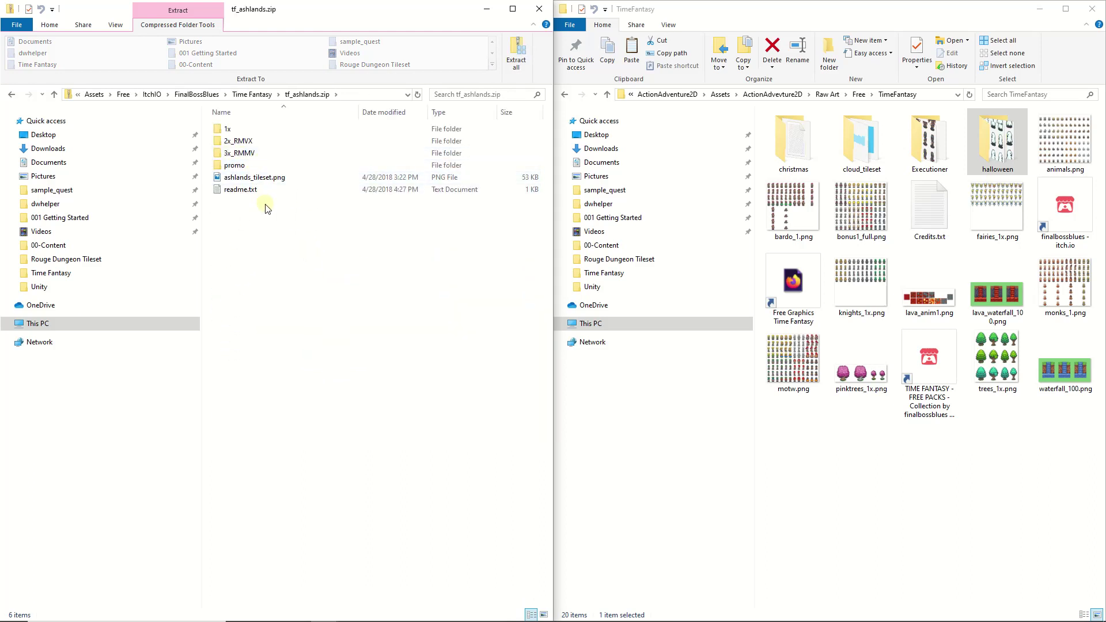
pyautogui.rightClick(830, 473)
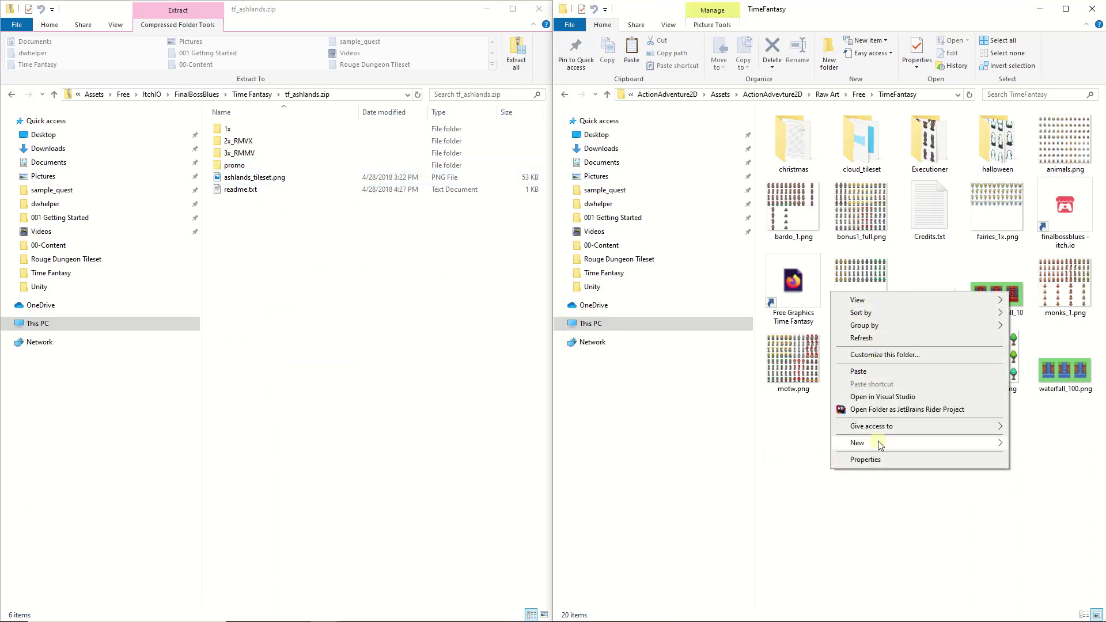
pyautogui.moveTo(878, 443)
pyautogui.click(772, 444)
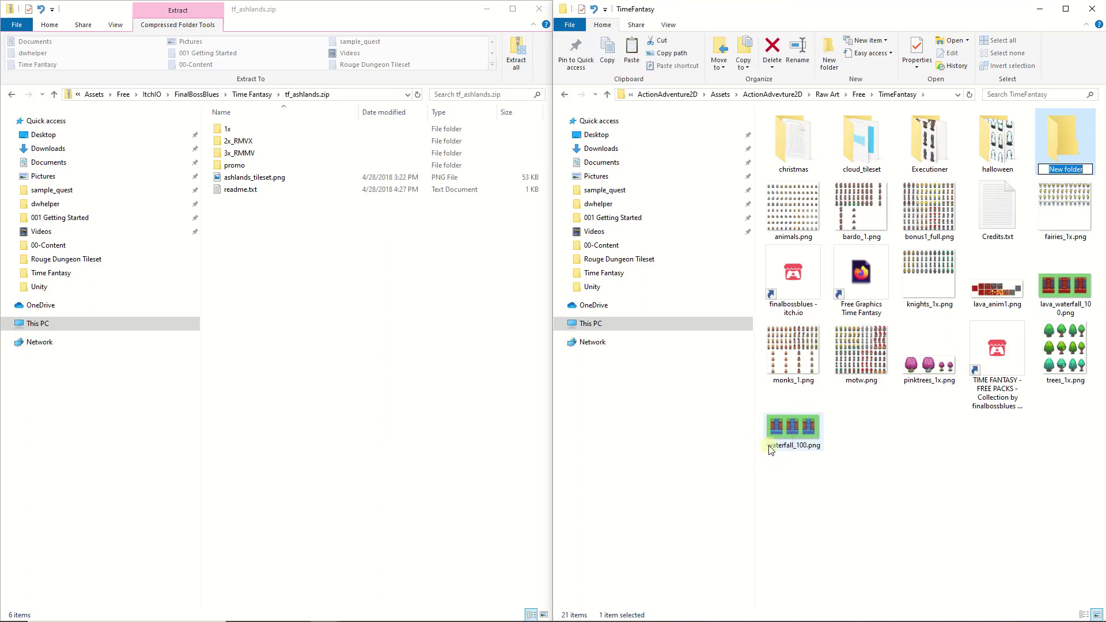
pyautogui.write('tf_ashlands')
pyautogui.press('Return')
pyautogui.doubleClick(1062, 150)
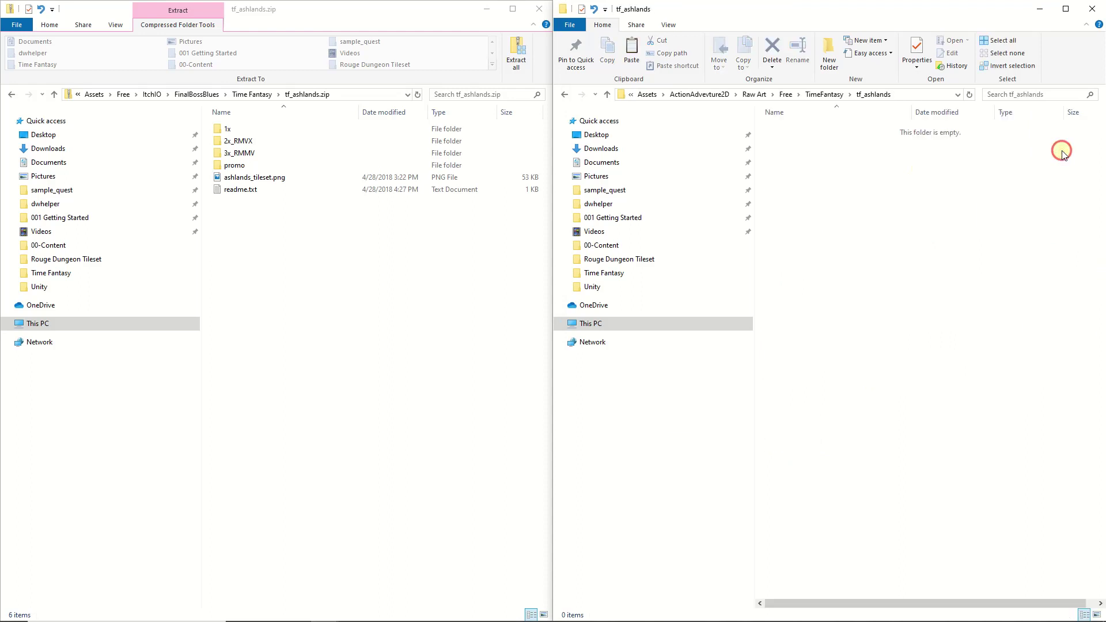
# - Look at the contents of the 1x folder in tf_ashlands.zip, and return to the archive's top level
pyautogui.click(242, 127)
pyautogui.keyDown('ctrl'); pyautogui.click(250, 167); pyautogui.keyUp('ctrl')
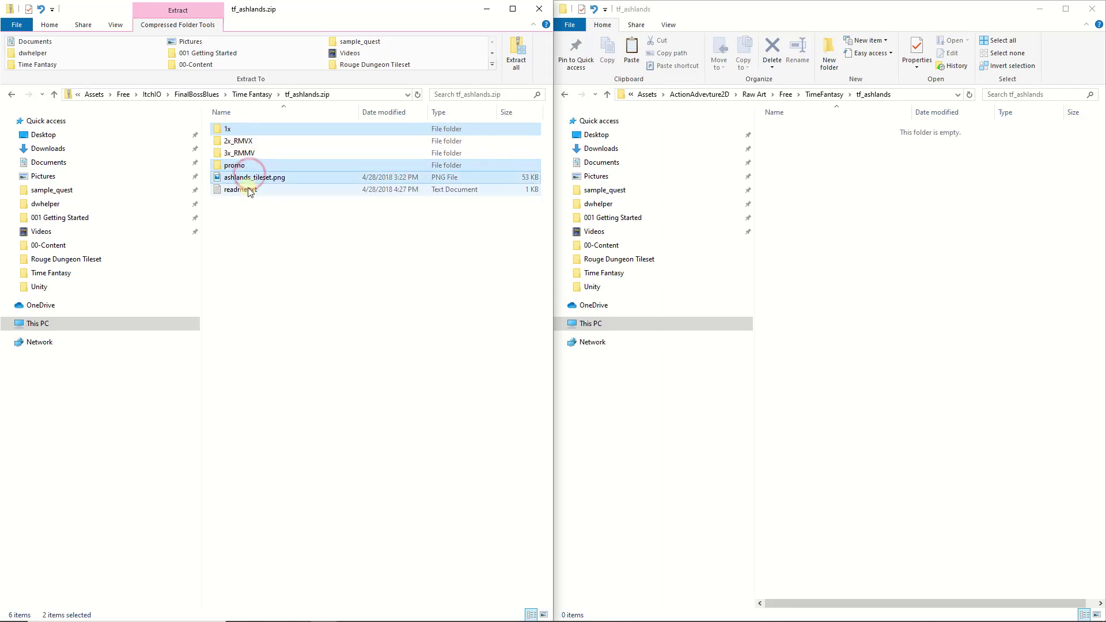
pyautogui.keyDown('ctrl'); pyautogui.click(245, 189); pyautogui.keyUp('ctrl')
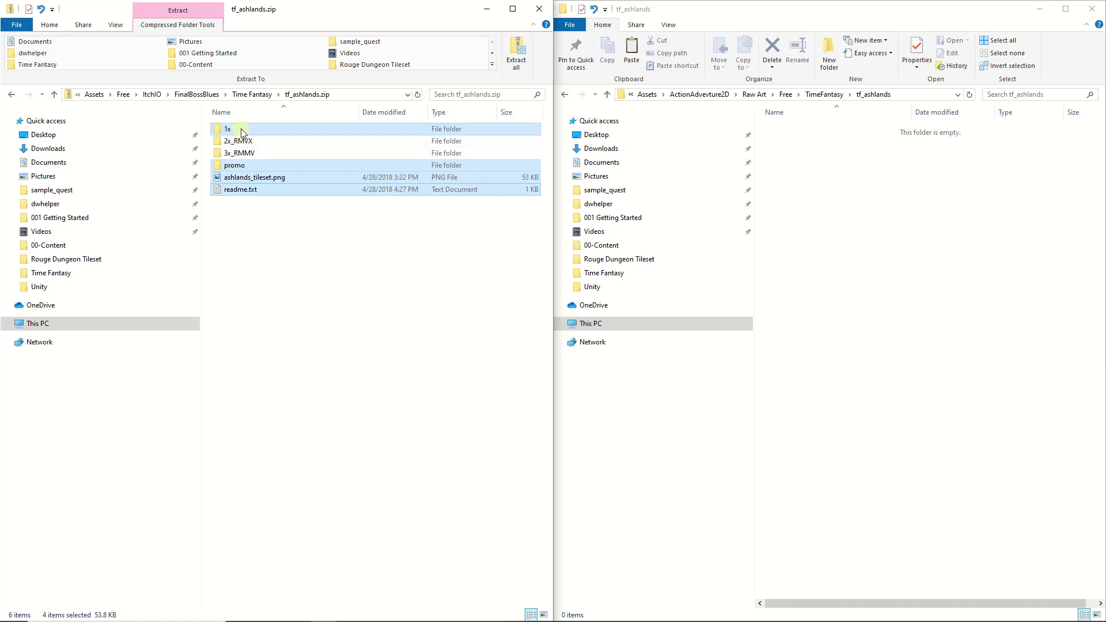
pyautogui.doubleClick(241, 130)
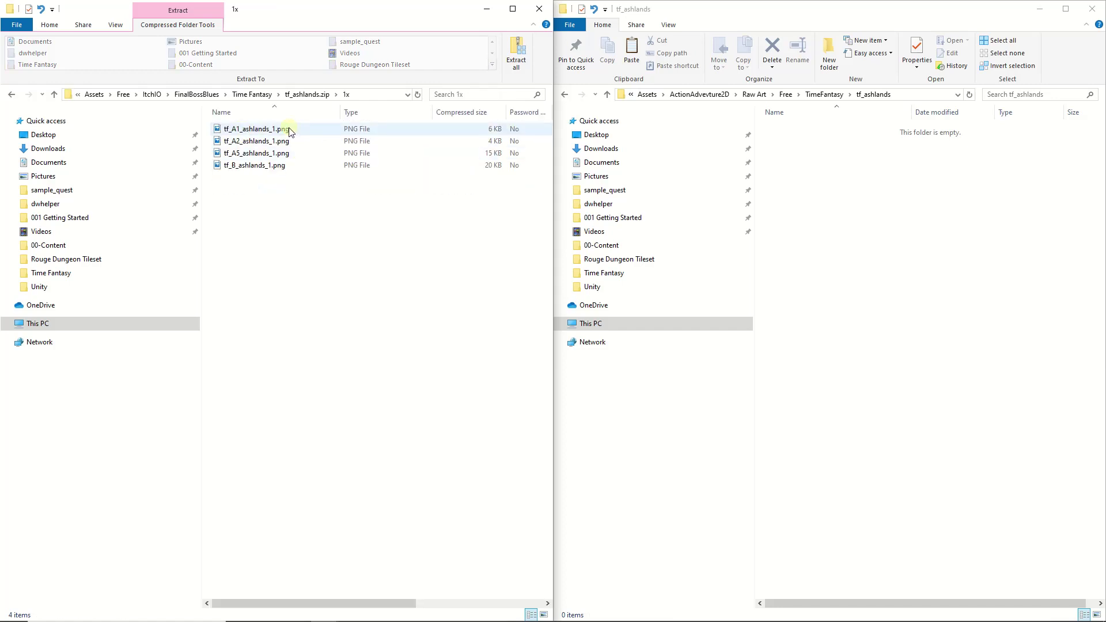
pyautogui.click(253, 94)
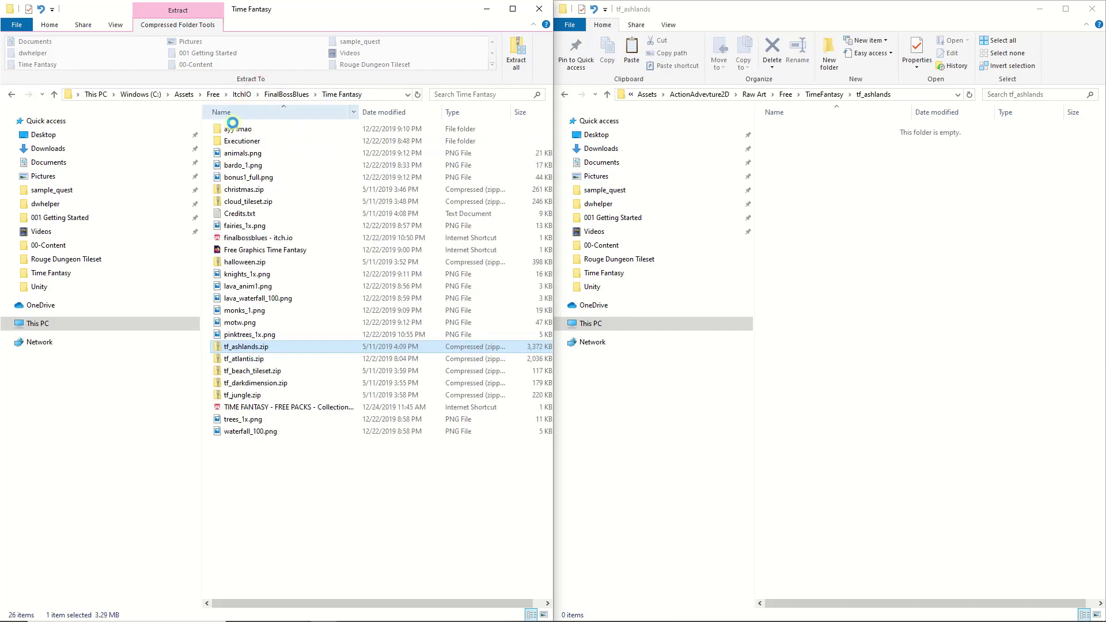
pyautogui.doubleClick(248, 348)
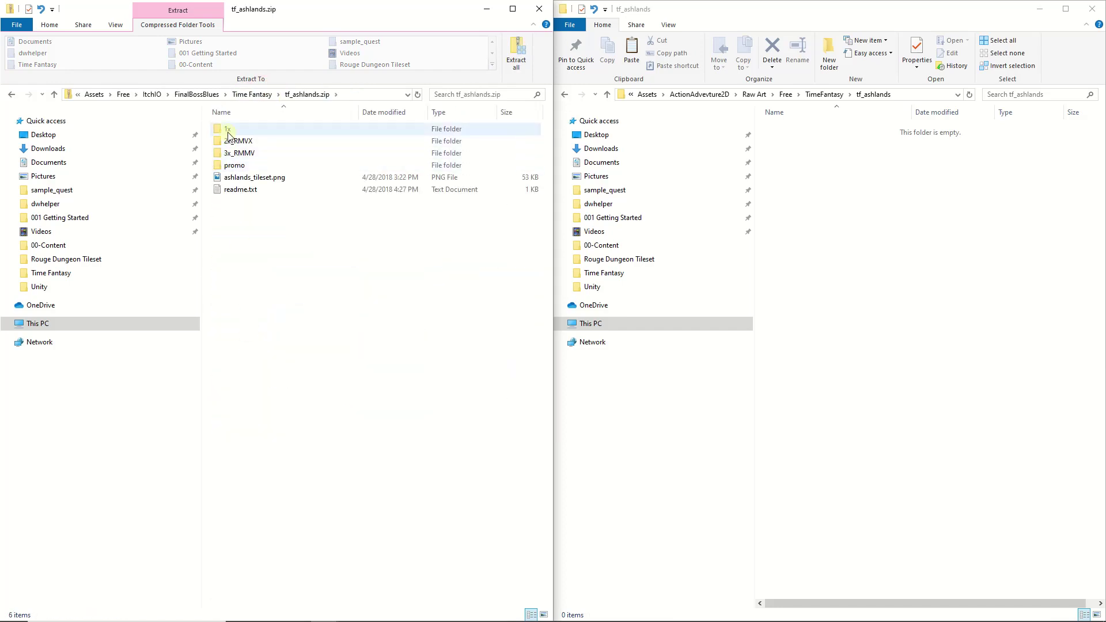
# - Copy 1x, promo, ashlands_tileset.png and readme.txt from tf_ashlands.zip into the project's tf_ashlands folder, leaving out the RMVX and RMMV folders
pyautogui.click(229, 132)
pyautogui.keyDown('ctrl'); pyautogui.click(237, 166); pyautogui.keyUp('ctrl')
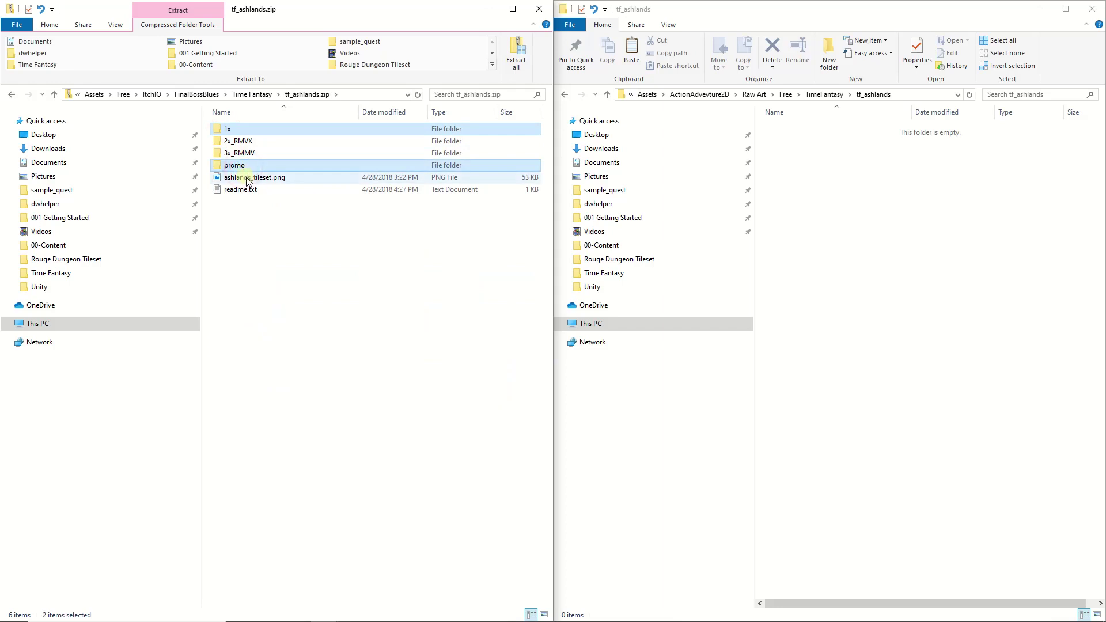
pyautogui.keyDown('ctrl'); pyautogui.click(247, 178); pyautogui.keyUp('ctrl')
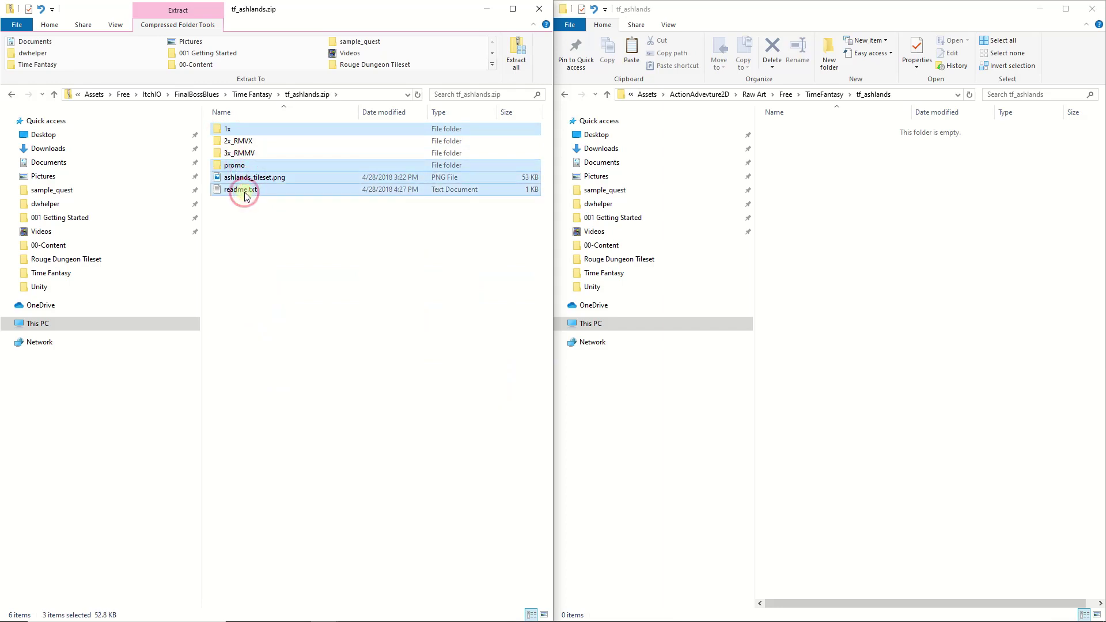
pyautogui.keyDown('ctrl'); pyautogui.click(245, 193); pyautogui.keyUp('ctrl')
pyautogui.moveTo(235, 186); pyautogui.dragTo(896, 303, button='right')
pyautogui.click(900, 300)
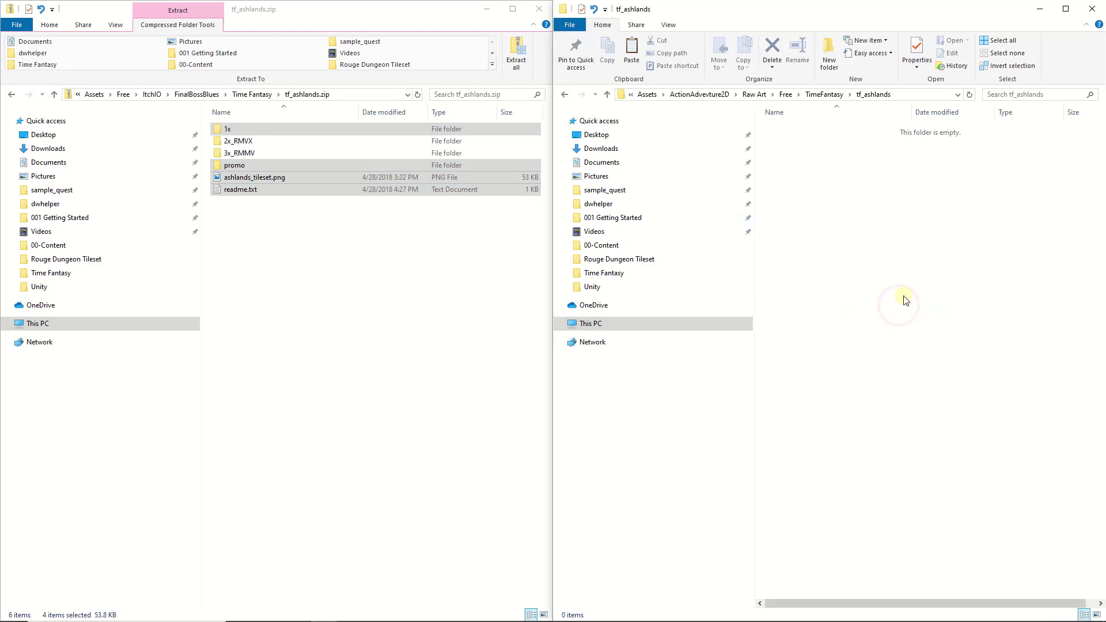
# - Return both windows to their Time Fantasy folders and open tf_atlantis.zip in the source window
pyautogui.click(825, 94)
pyautogui.click(253, 96)
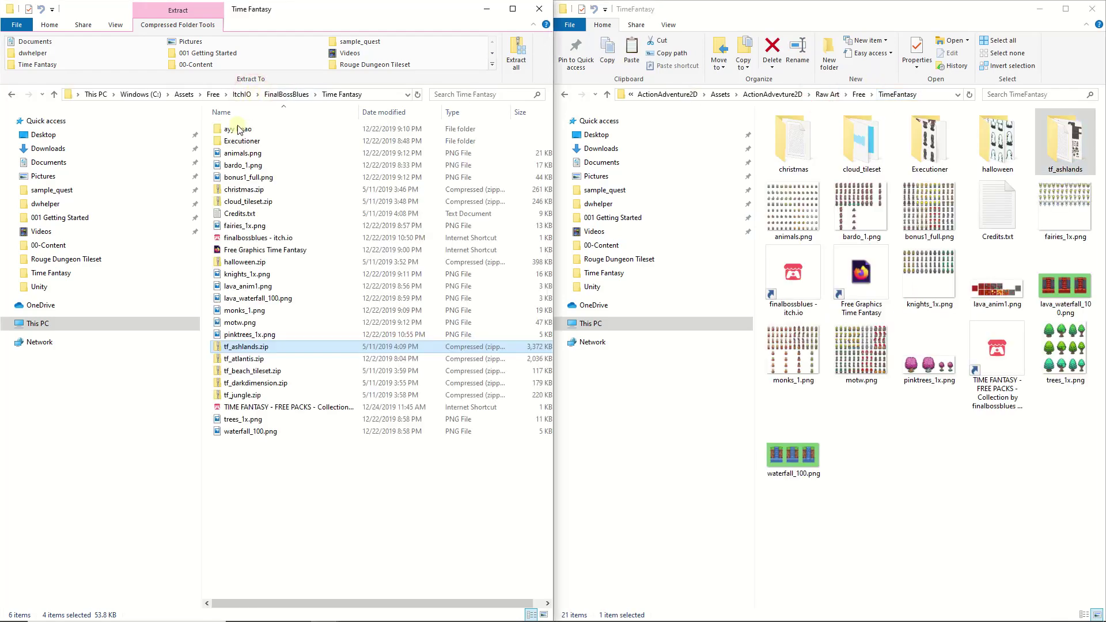
pyautogui.click(252, 360)
pyautogui.click(252, 360)
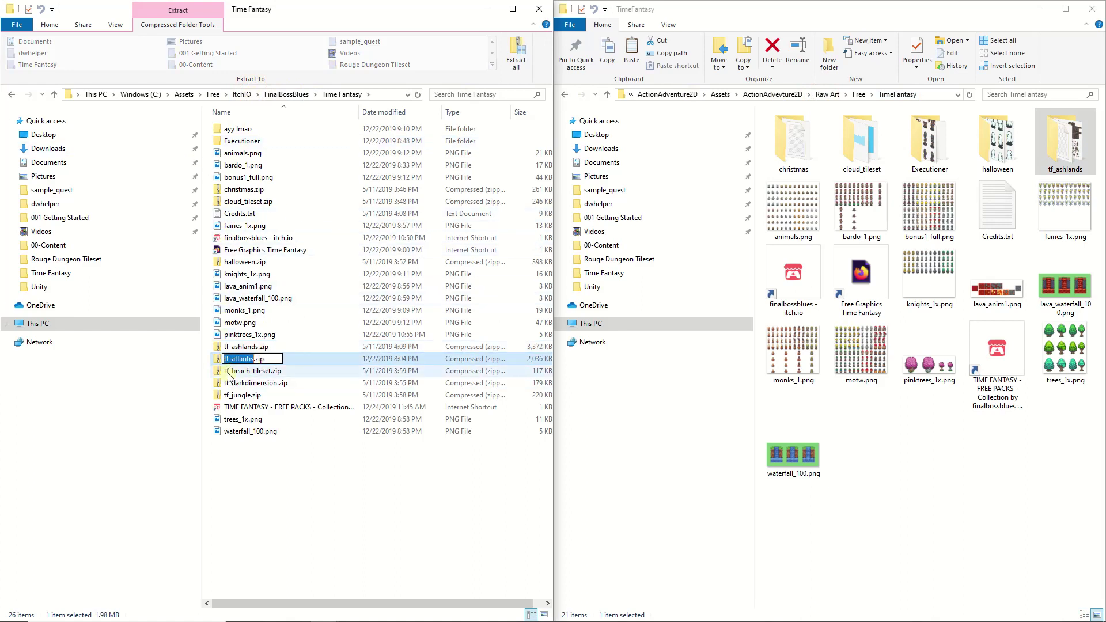
pyautogui.click(242, 370)
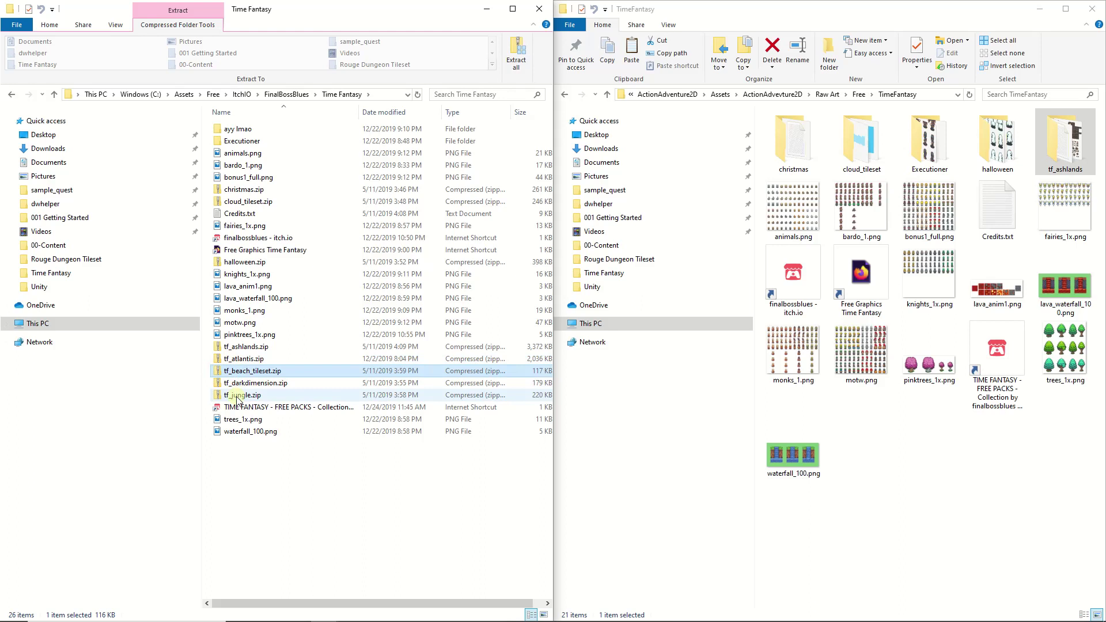
pyautogui.click(235, 360)
pyautogui.doubleClick(235, 359)
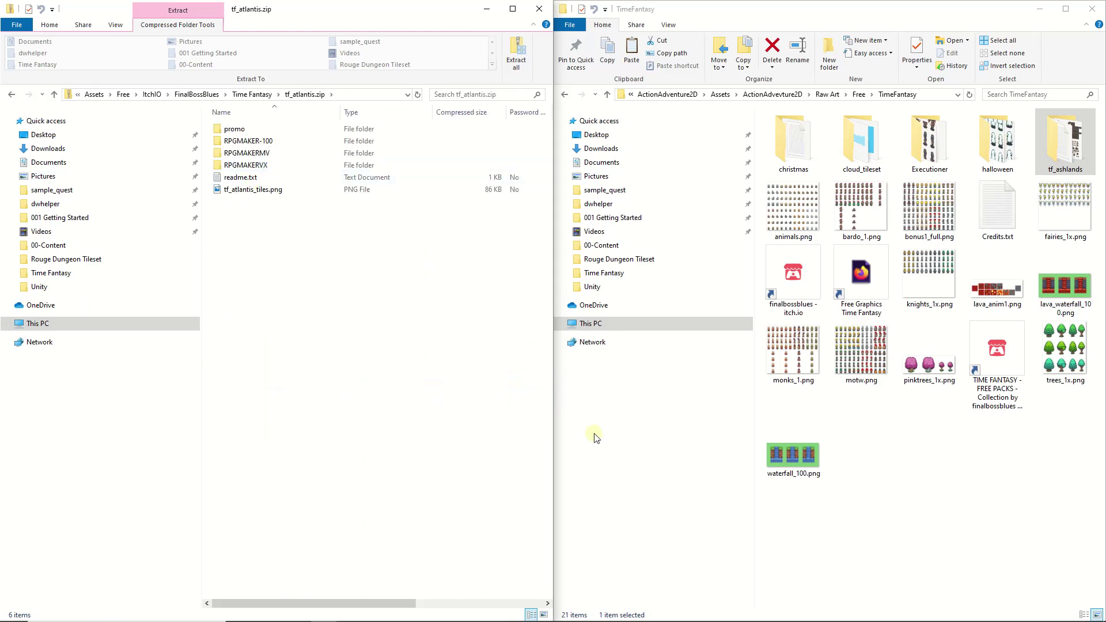
# - Create a folder named tf_alantais in the project's TimeFantasy folder and open it
pyautogui.rightClick(930, 488)
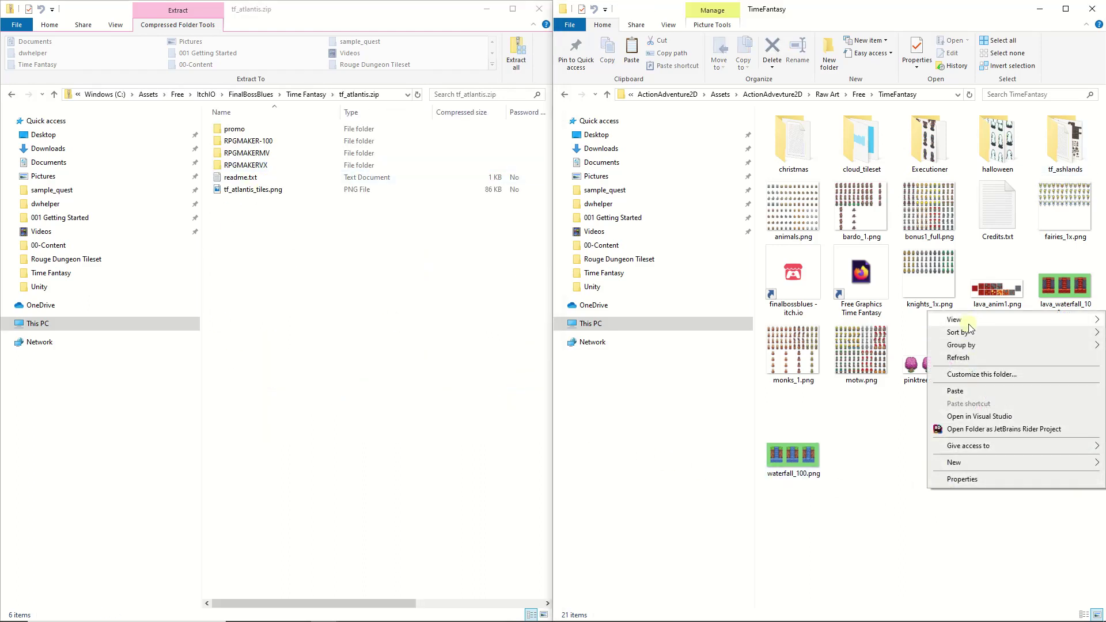
pyautogui.moveTo(971, 349)
pyautogui.moveTo(955, 463)
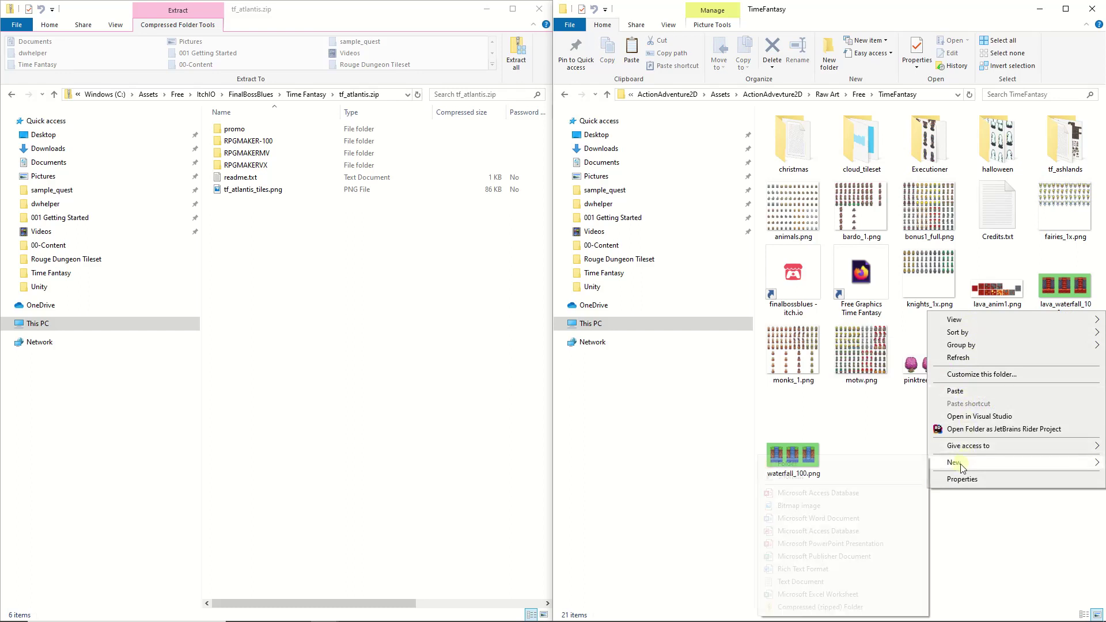
pyautogui.click(879, 468)
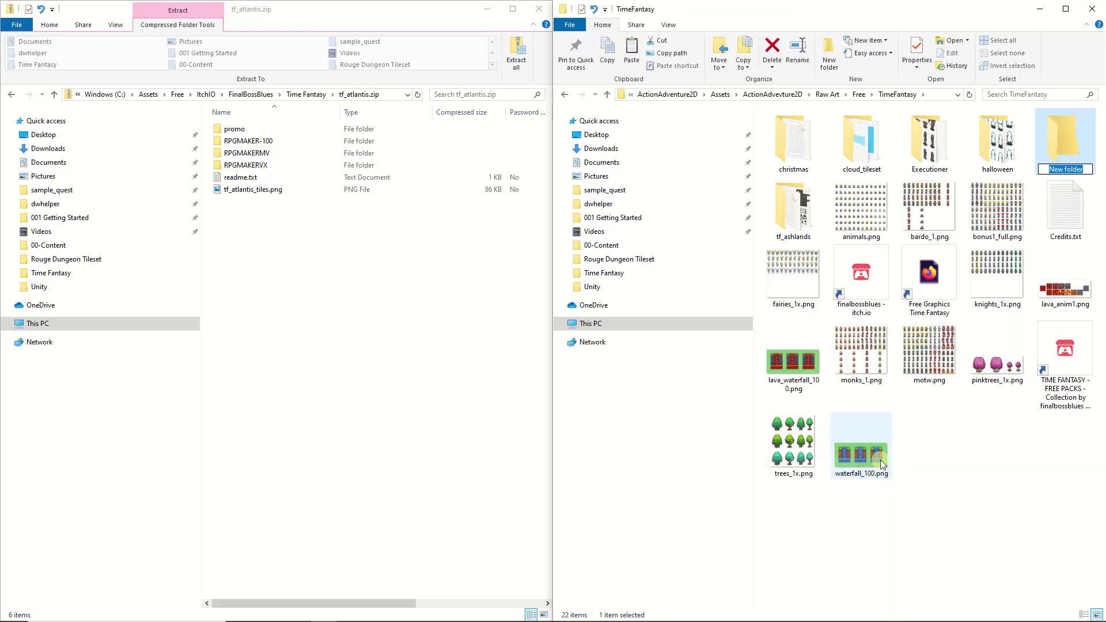
pyautogui.write('tf_alantais')
pyautogui.press('Return')
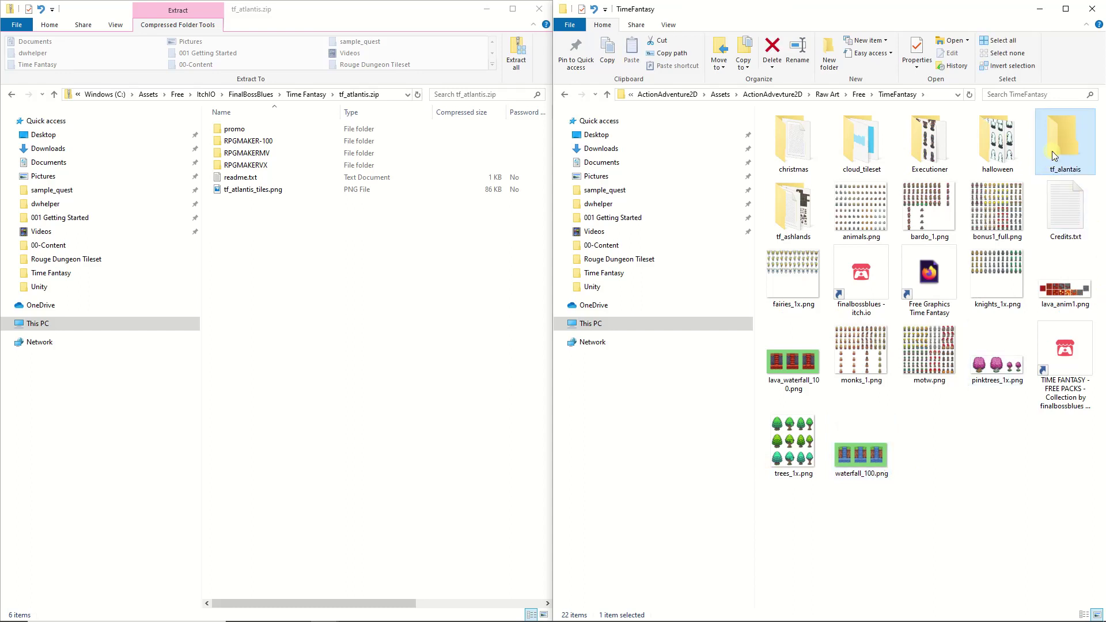
pyautogui.doubleClick(1051, 151)
# - Copy promo, readme.txt and tf_atlantis_tiles.png from tf_atlantis.zip into the project's tf_alantais folder, leaving out the RPGMAKER folders
pyautogui.click(249, 128)
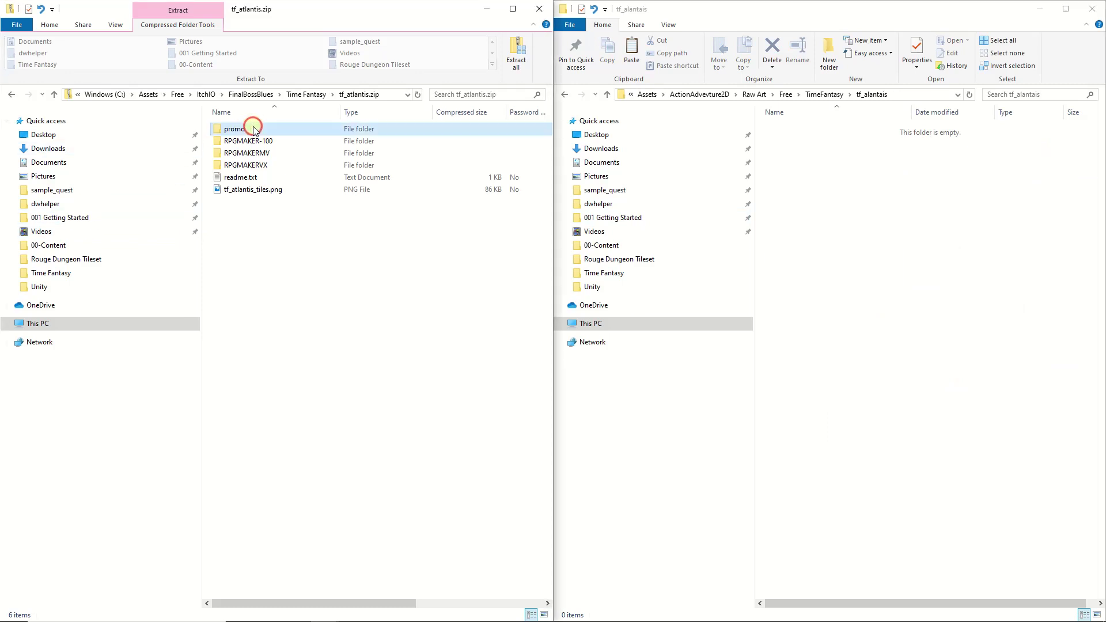
pyautogui.keyDown('ctrl'); pyautogui.click(261, 180); pyautogui.keyUp('ctrl')
pyautogui.keyDown('ctrl'); pyautogui.click(252, 190); pyautogui.keyUp('ctrl')
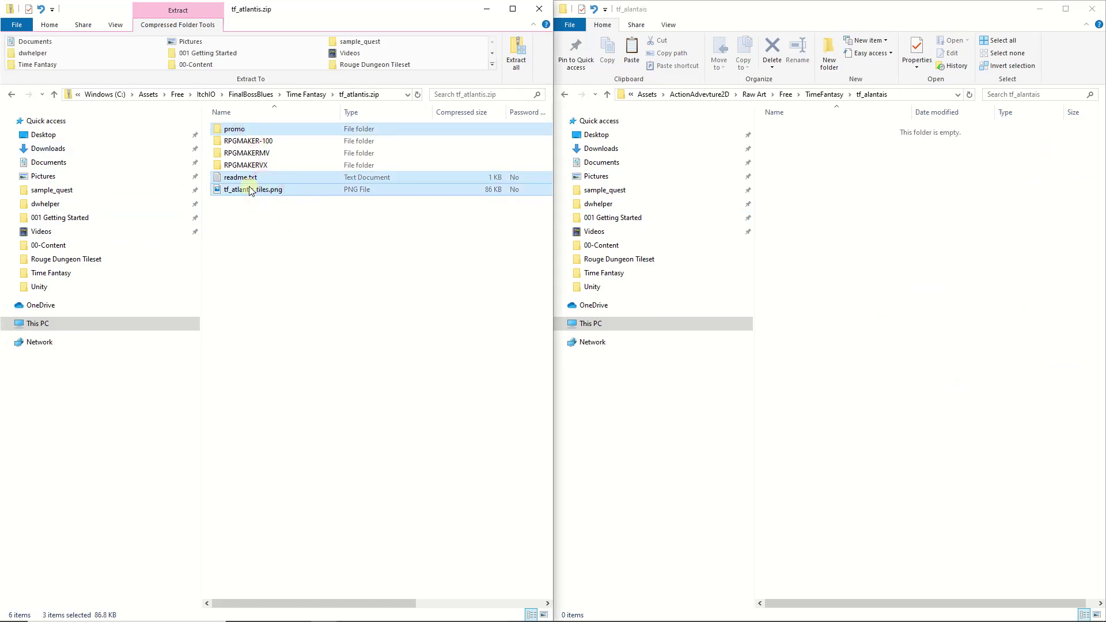
pyautogui.moveTo(248, 189); pyautogui.dragTo(875, 214, button='right')
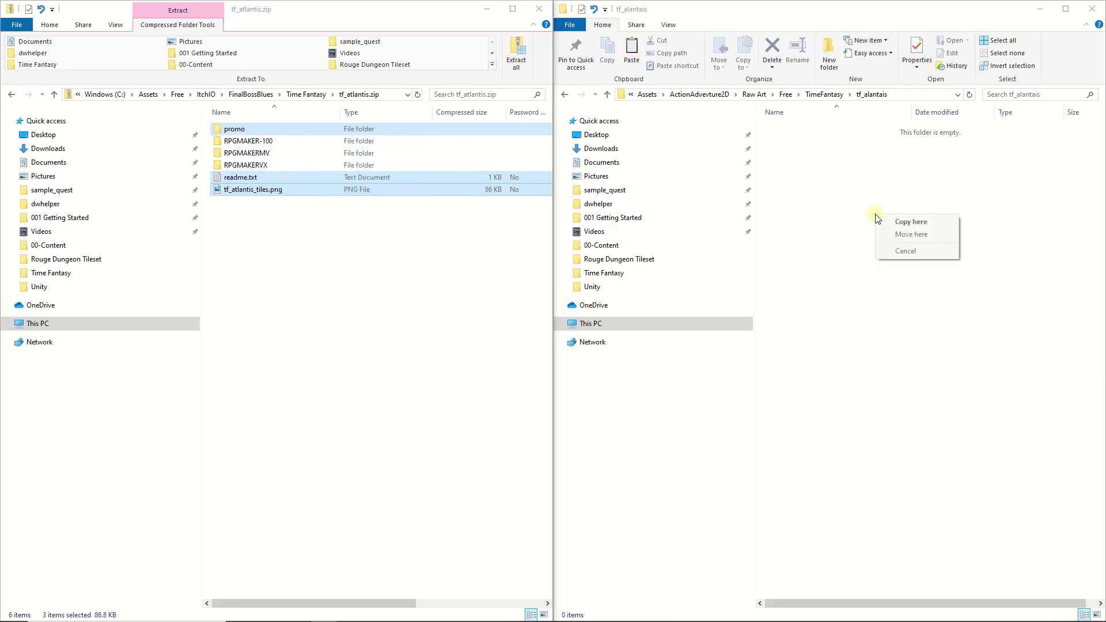
pyautogui.click(915, 221)
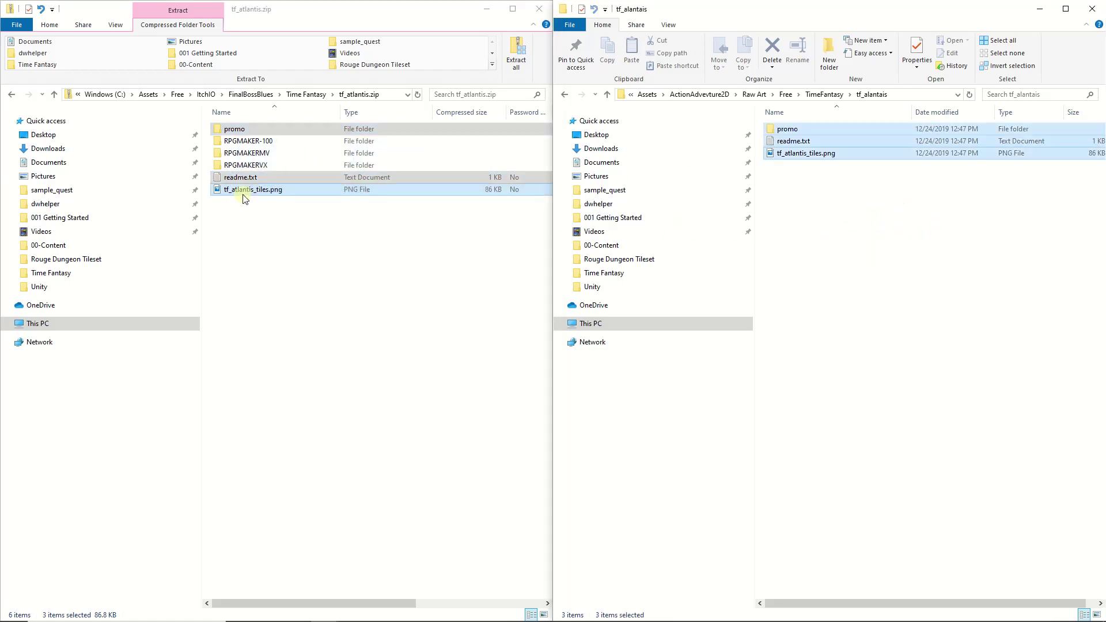
# - Look at the contents of the RPGMAKER-100 folder in tf_atlantis.zip, and view the copied tf_atlantis_tiles.png
pyautogui.click(253, 144)
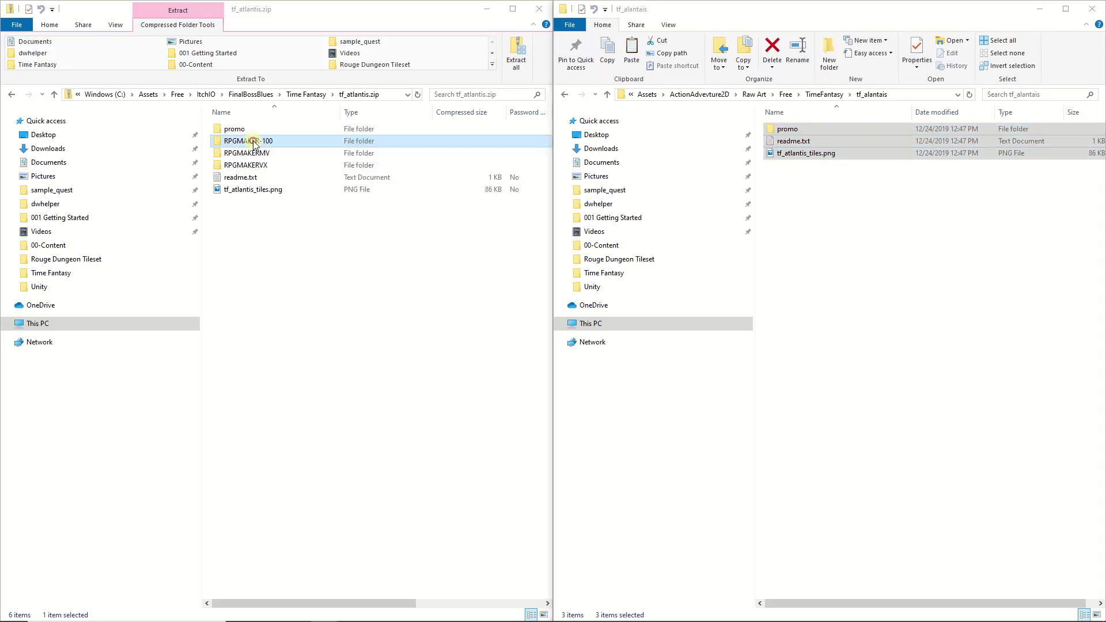
pyautogui.doubleClick(254, 144)
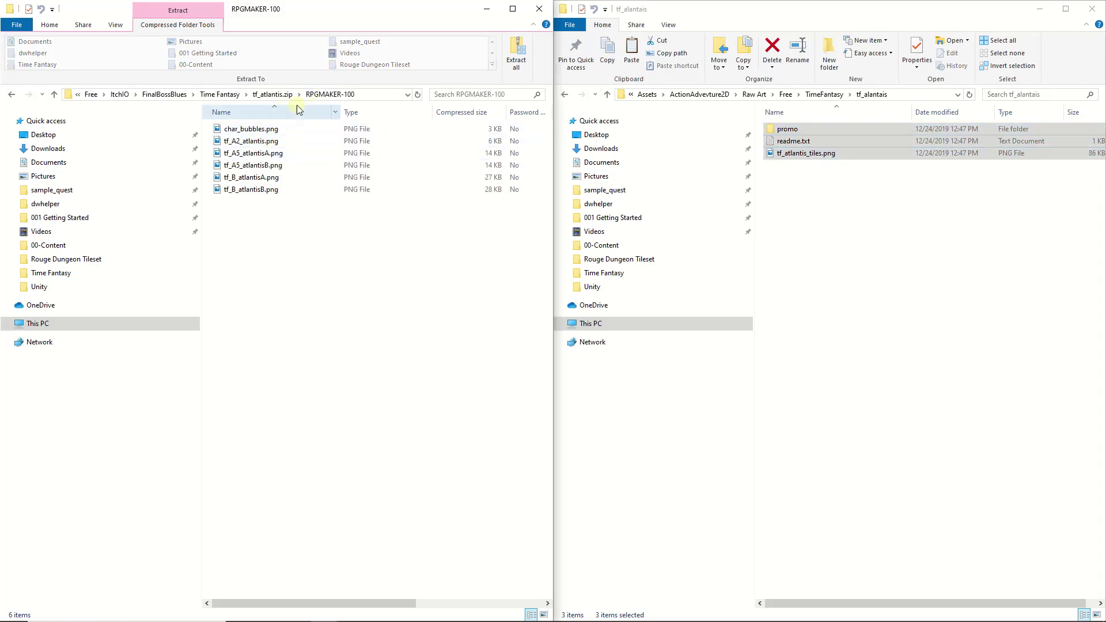
pyautogui.click(286, 94)
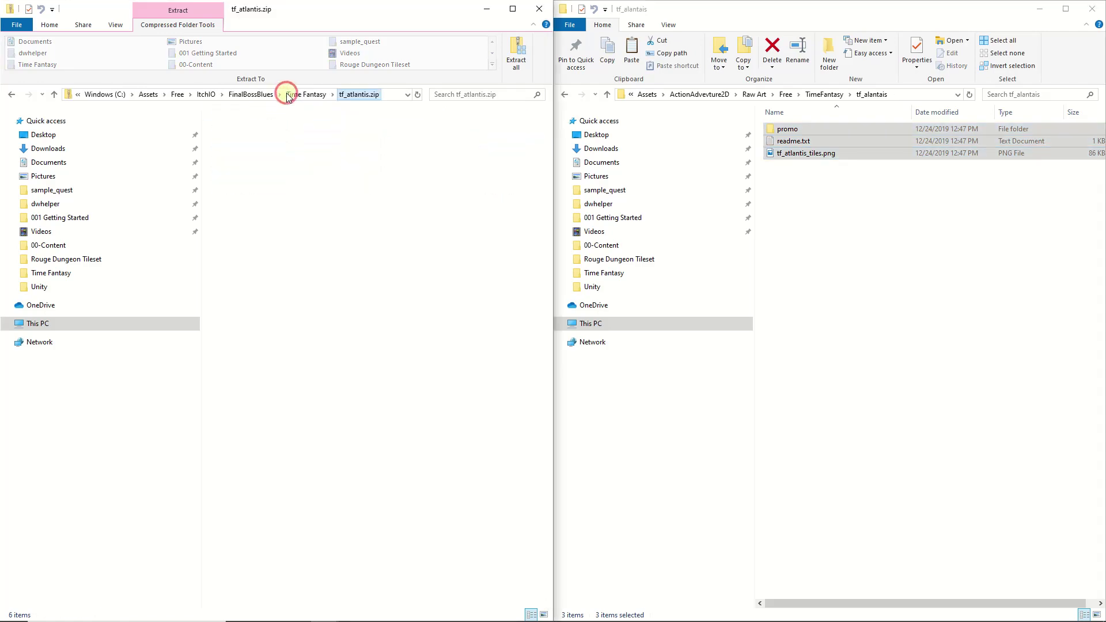
pyautogui.doubleClick(771, 153)
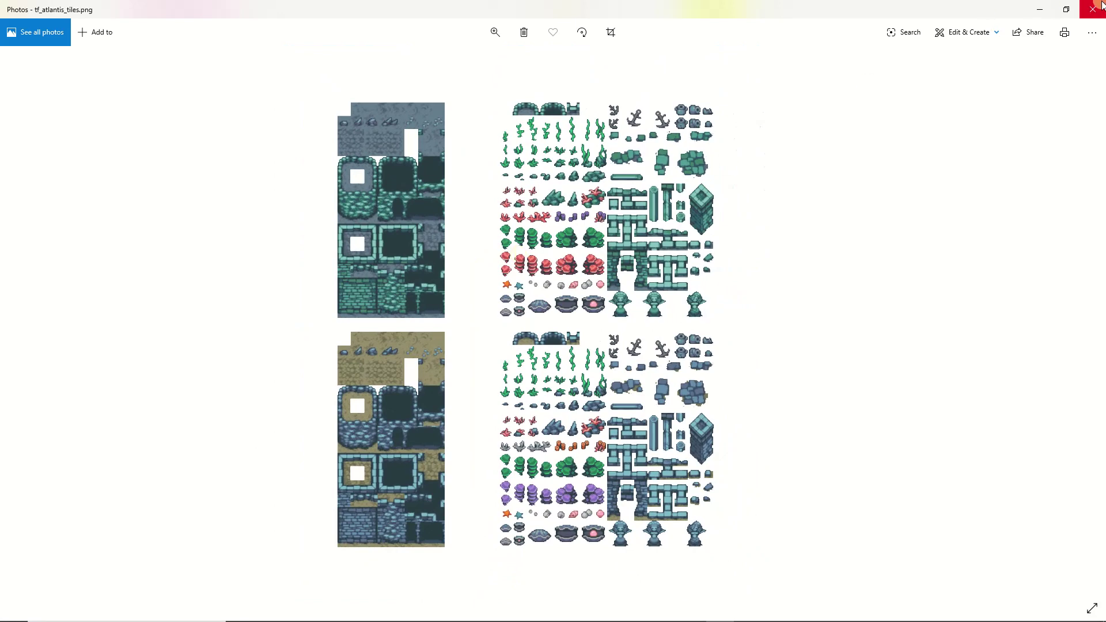
pyautogui.click(1101, 5)
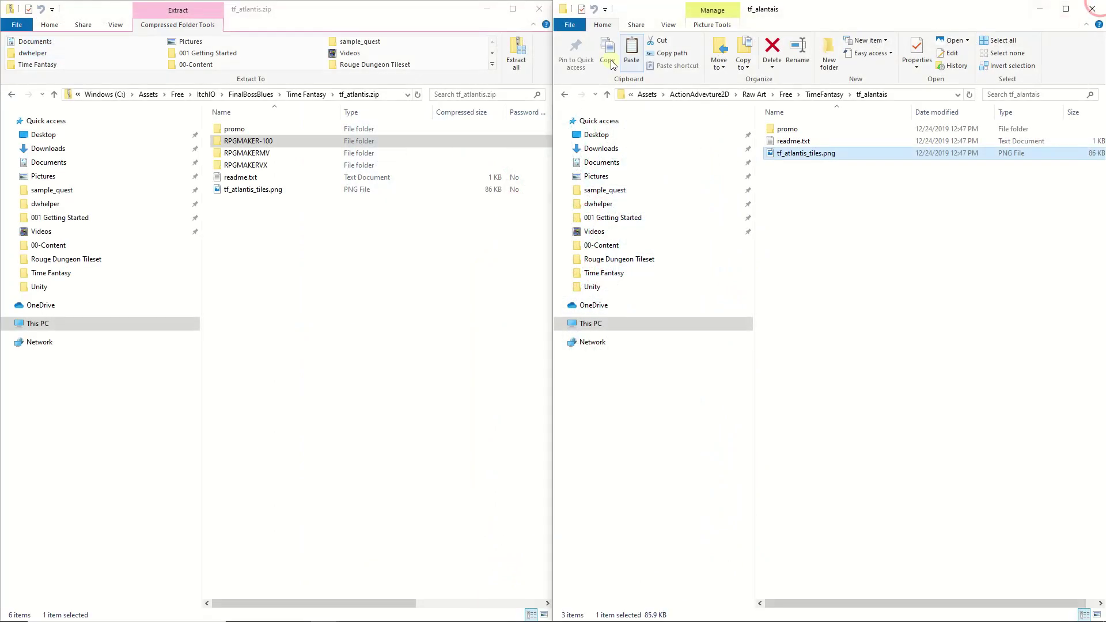
# - Open the RPGMAKER-100 folder and compare char_bubbles.png and tf_A2_atlantis.png with the project's tf_atlantis_tiles.png
pyautogui.click(271, 147)
pyautogui.doubleClick(270, 148)
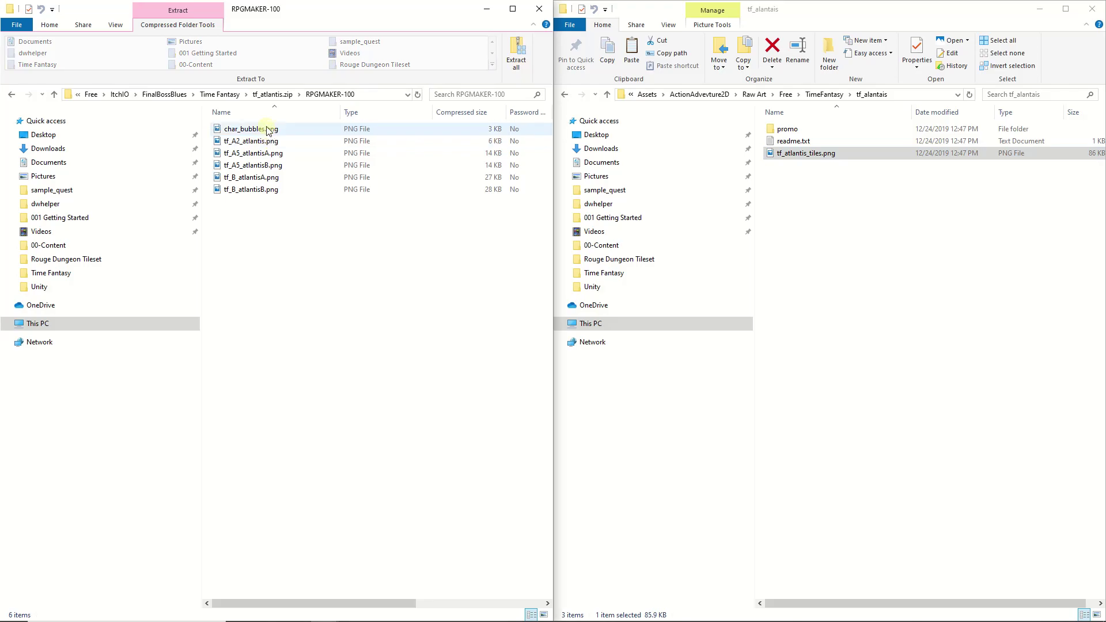
pyautogui.doubleClick(267, 129)
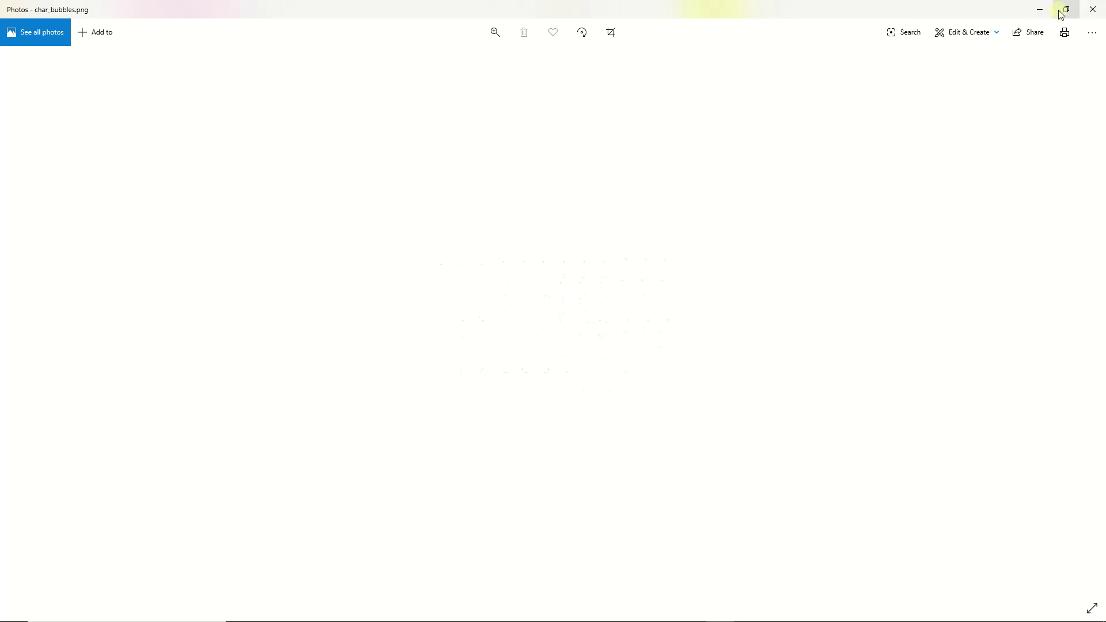
pyautogui.click(1092, 9)
pyautogui.doubleClick(827, 163)
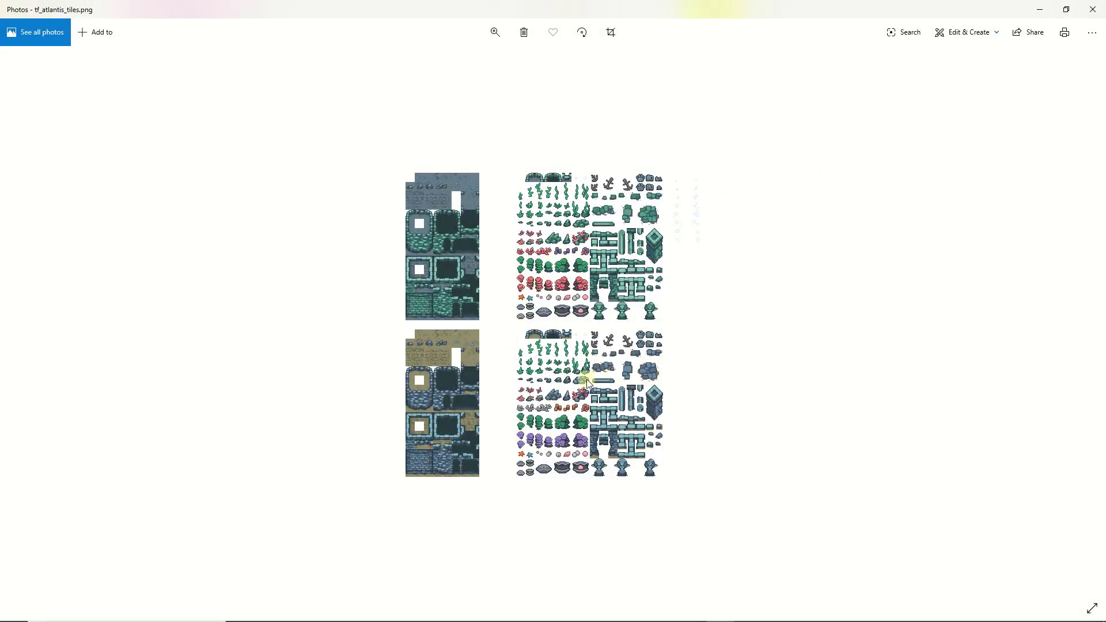
pyautogui.click(1093, 9)
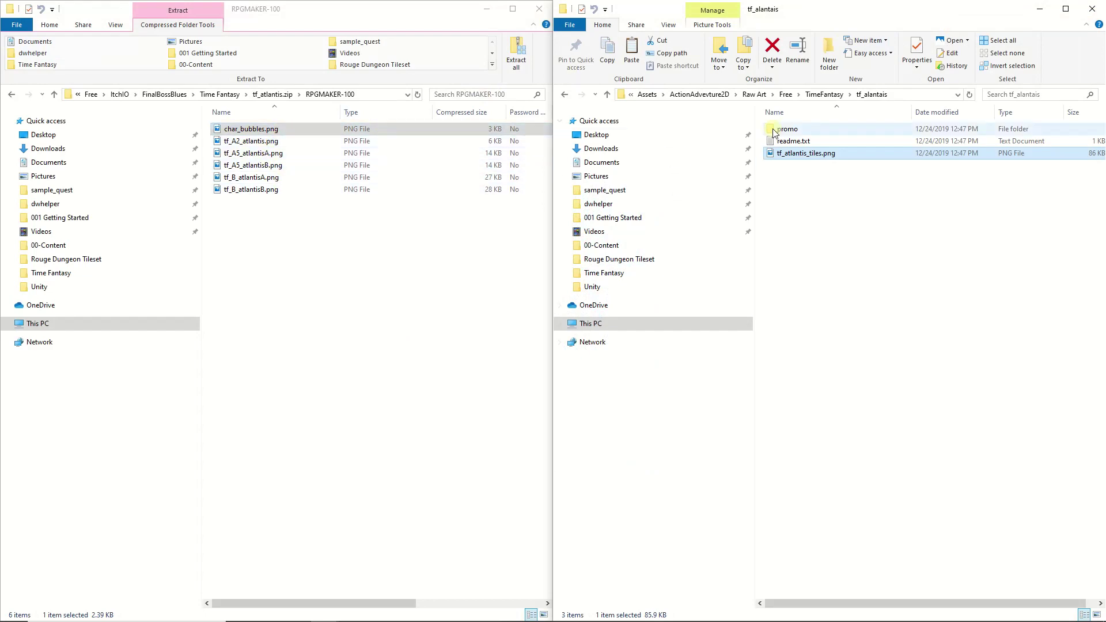
pyautogui.doubleClick(789, 155)
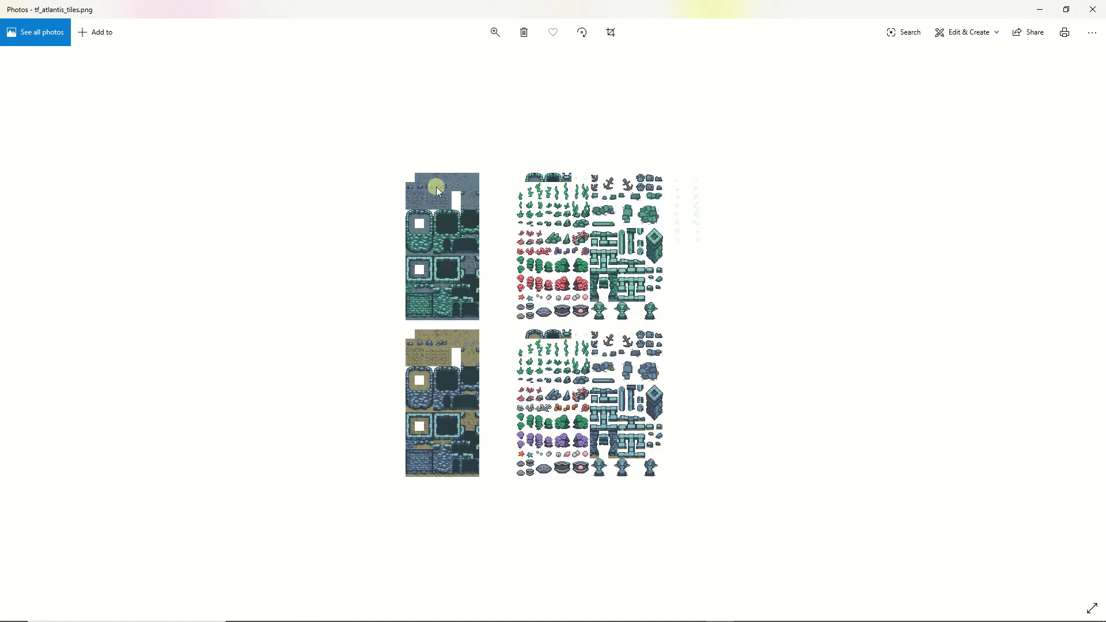
pyautogui.click(1092, 9)
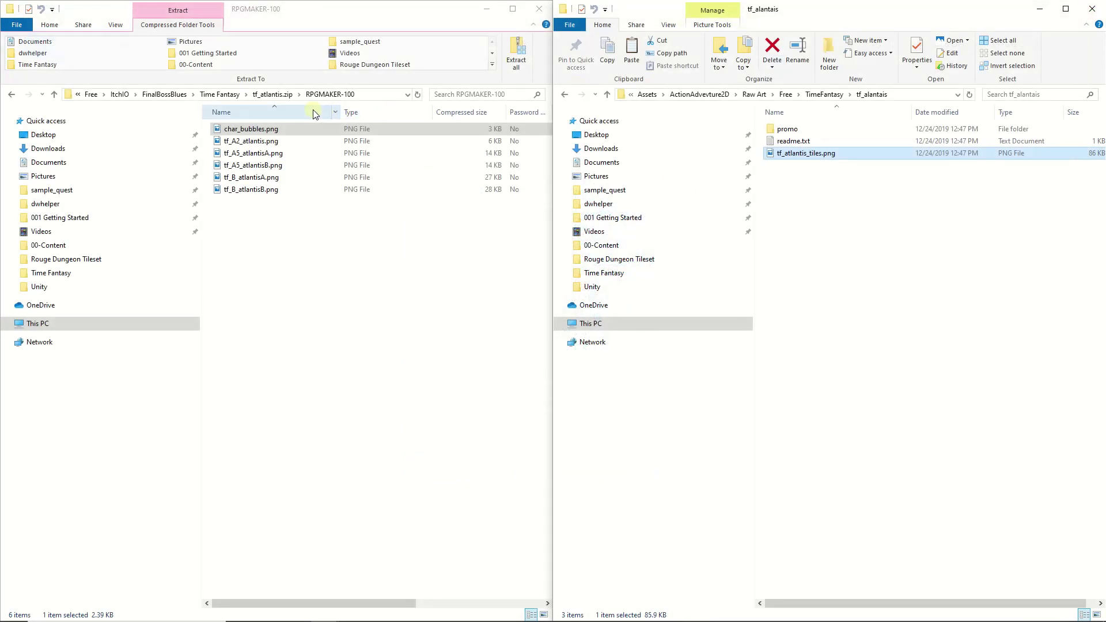
pyautogui.click(269, 144)
pyautogui.doubleClick(269, 143)
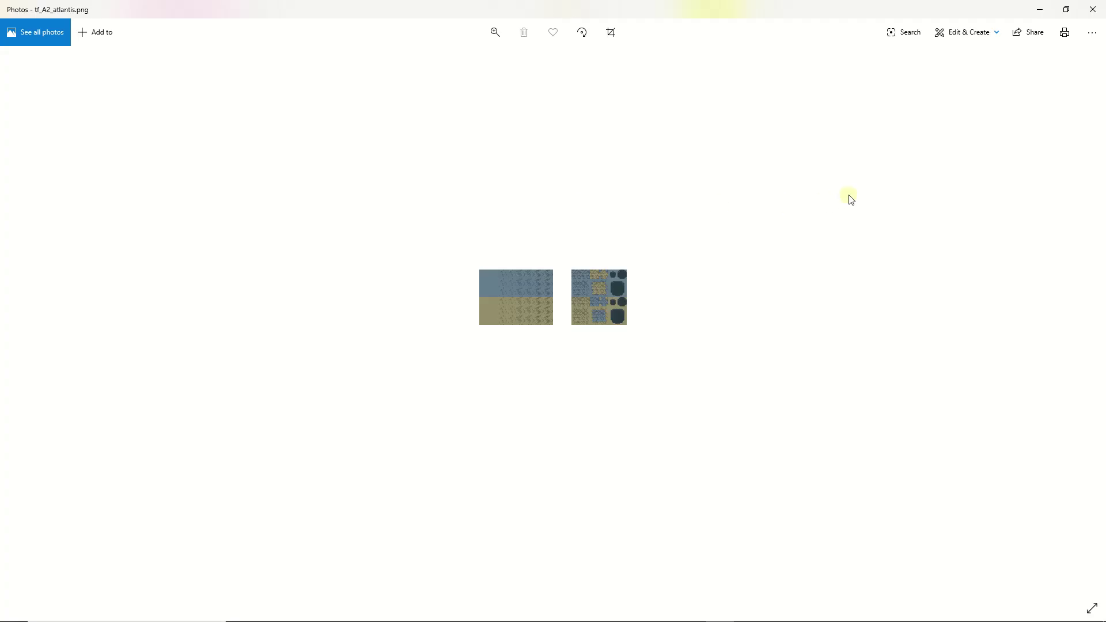
pyautogui.click(1092, 9)
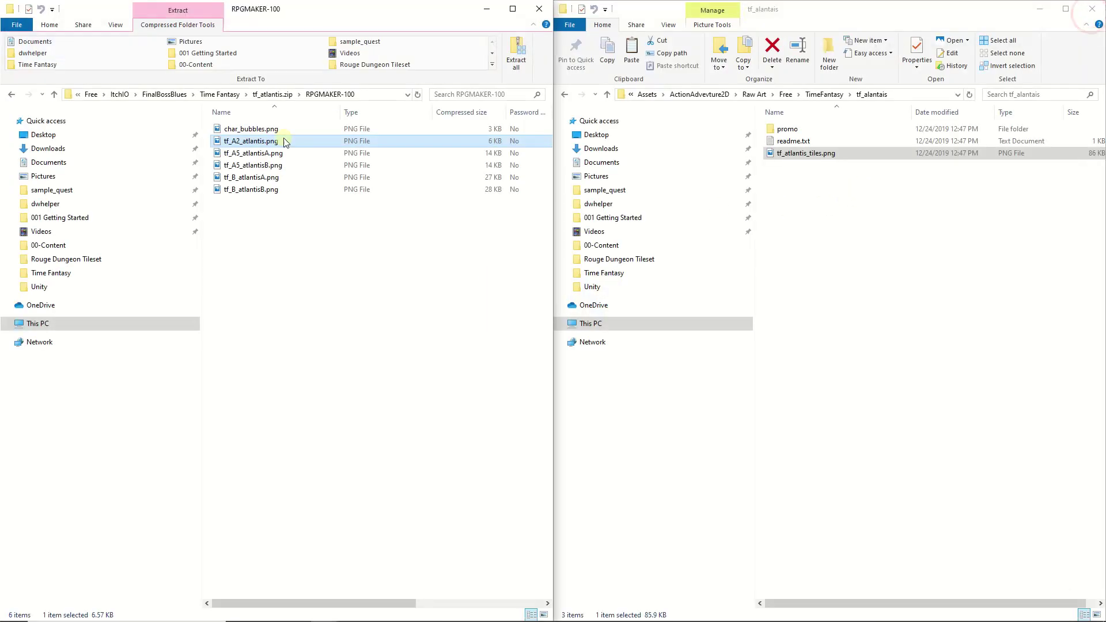
# - Copy char_bubbles.png from RPGMAKER-100 into the project's tf_alantais folder, and return to the top level of tf_atlantis.zip
pyautogui.click(247, 129)
pyautogui.moveTo(248, 129); pyautogui.dragTo(918, 267, button='right')
pyautogui.click(923, 263)
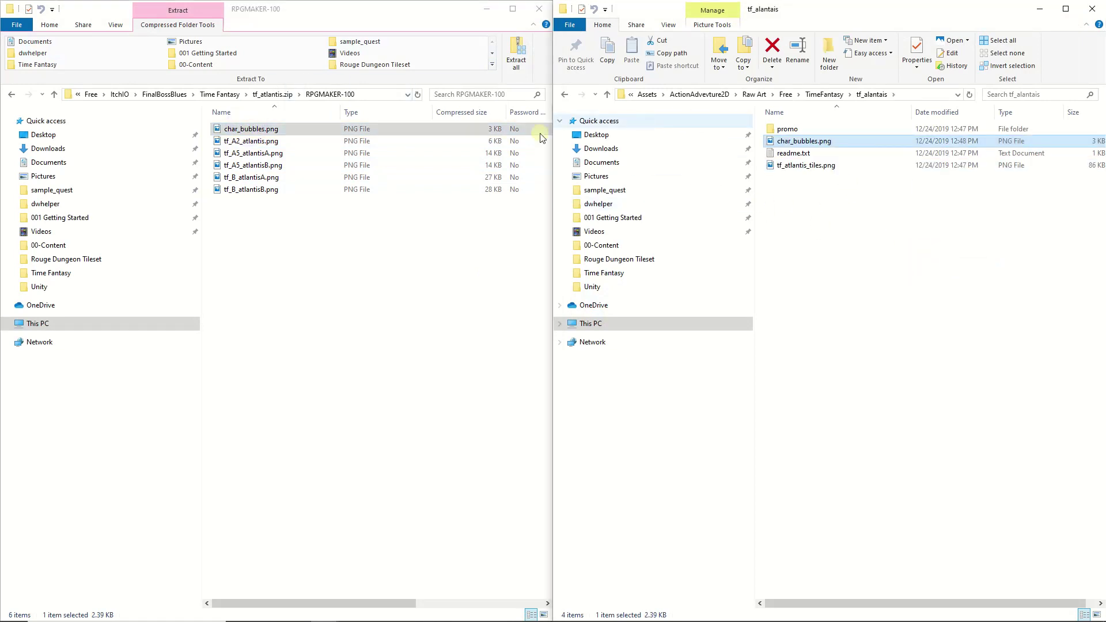
pyautogui.click(282, 95)
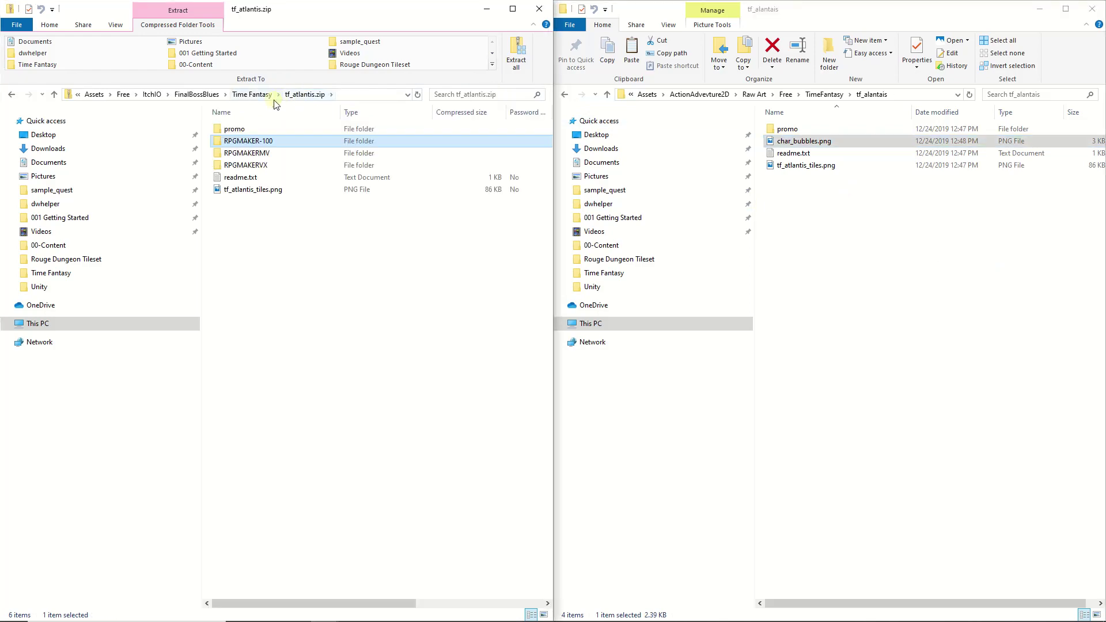
# - Return both windows to their Time Fantasy folders and open tf_beach_tileset.zip in the source window
pyautogui.click(253, 95)
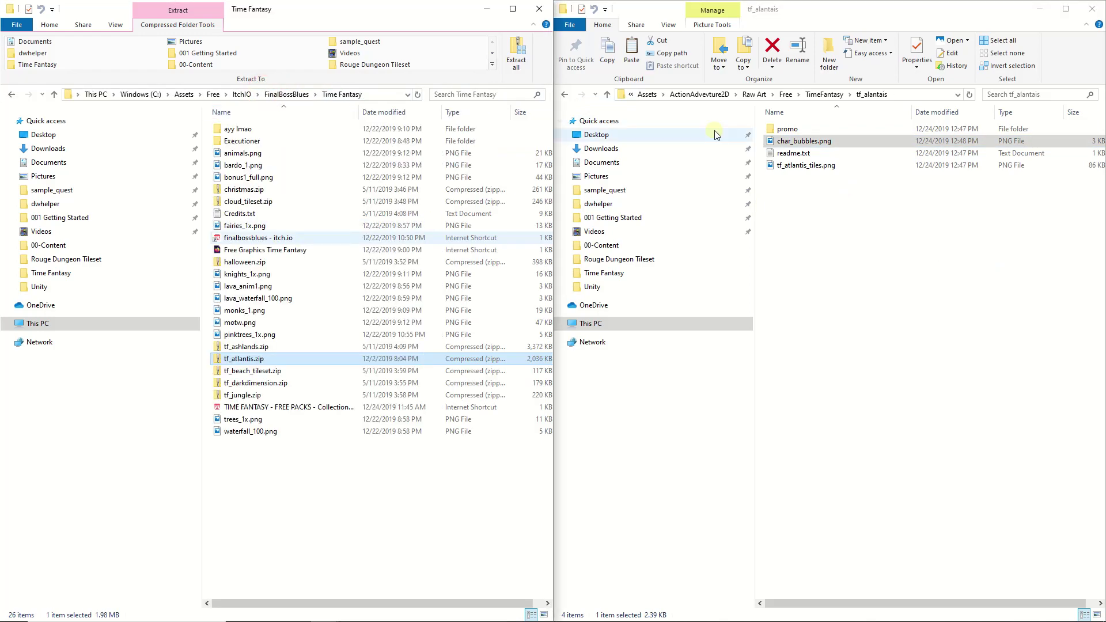
pyautogui.click(822, 94)
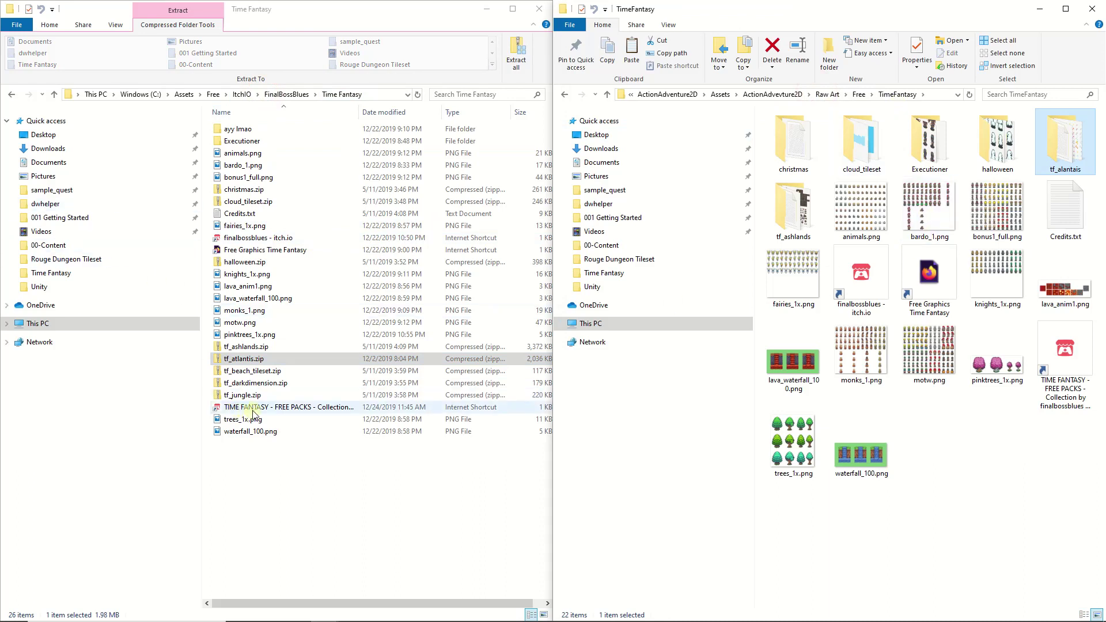
pyautogui.click(262, 371)
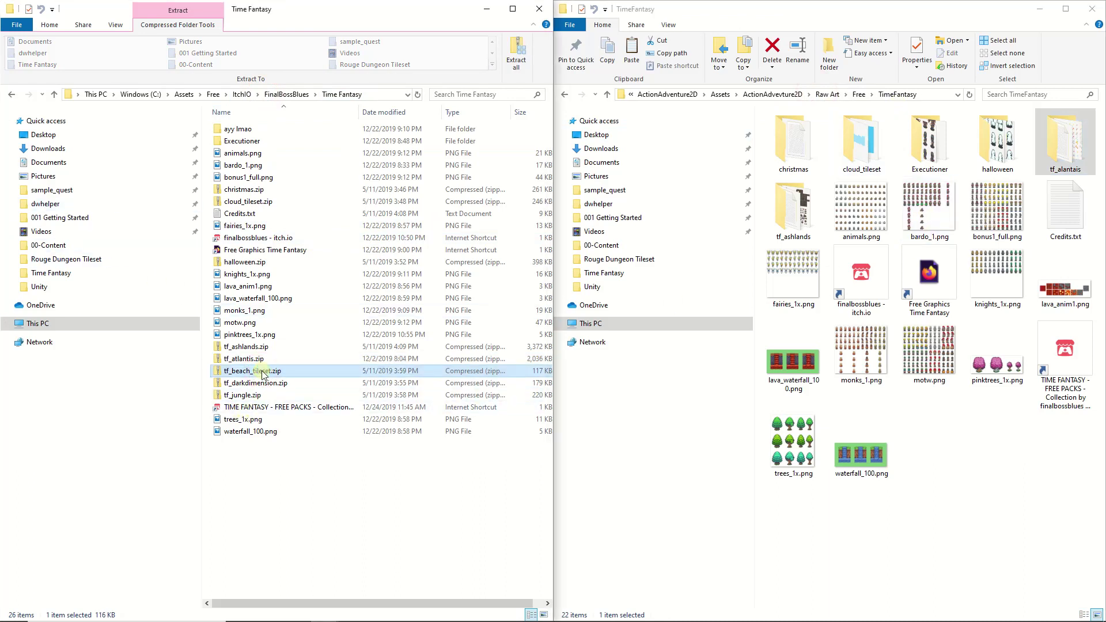
pyautogui.doubleClick(261, 371)
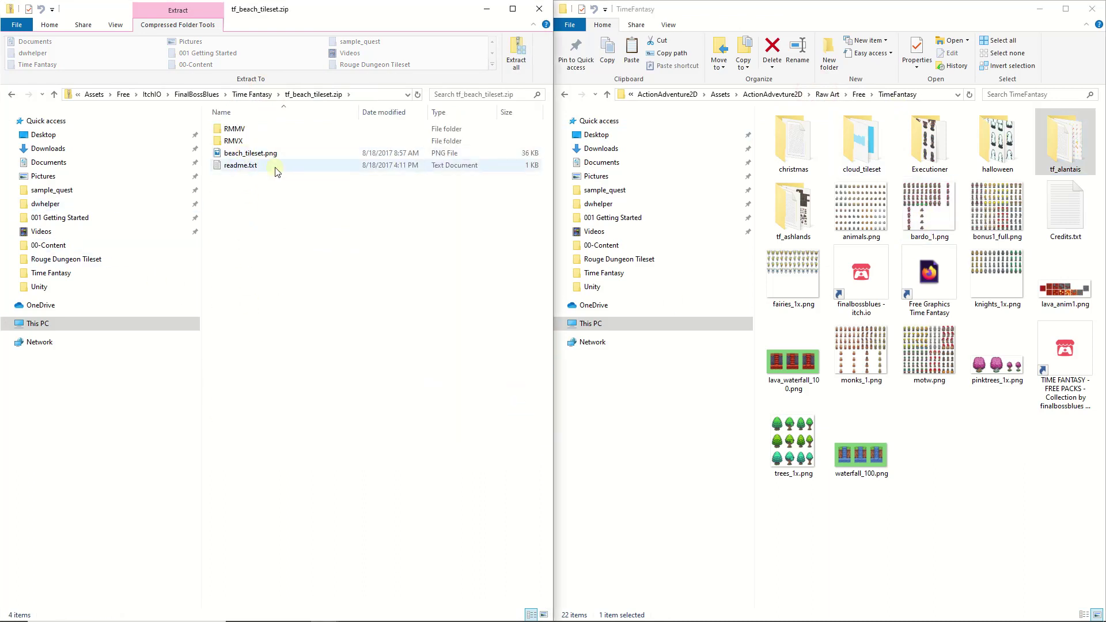
# - Create a folder named tf_beach_tileset in the project's TimeFantasy folder and open it
pyautogui.rightClick(958, 507)
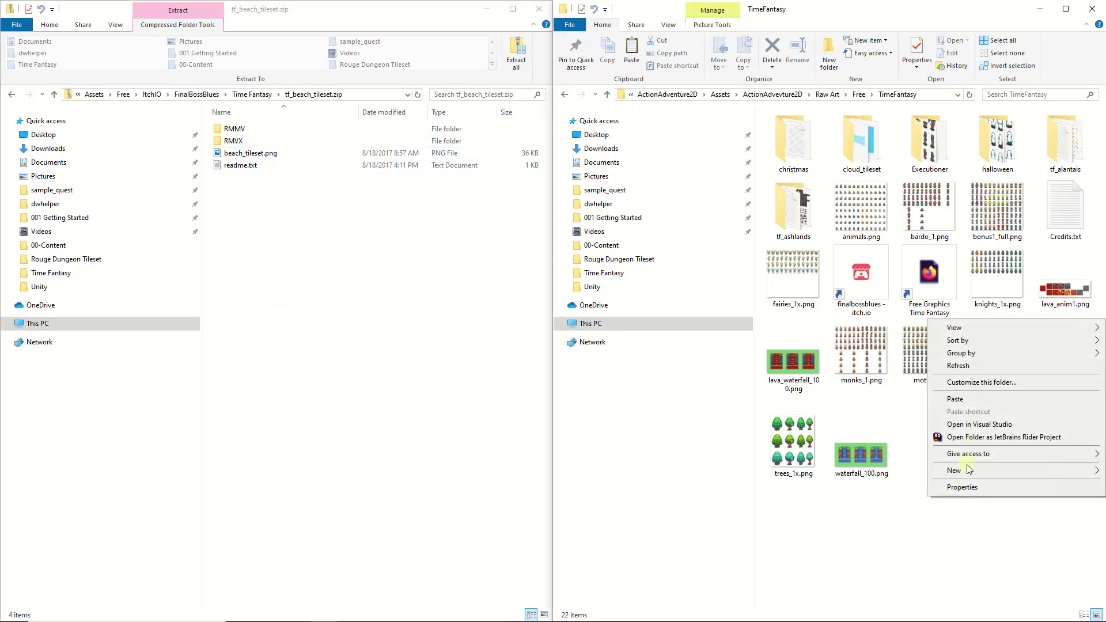
pyautogui.moveTo(968, 469)
pyautogui.click(826, 328)
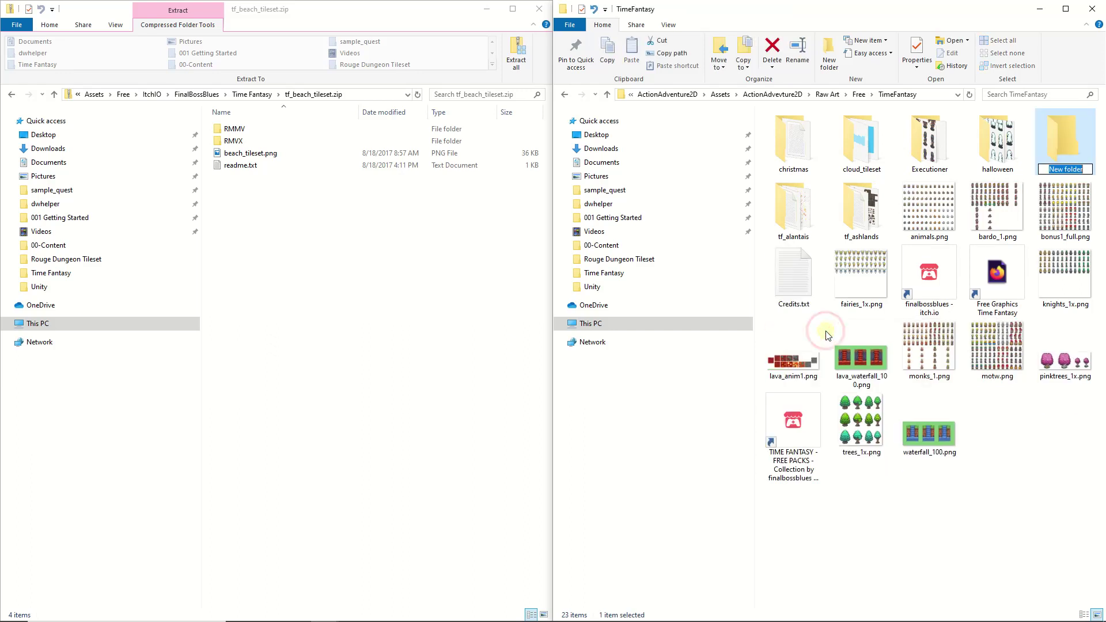
pyautogui.write('tf_beach_tileset')
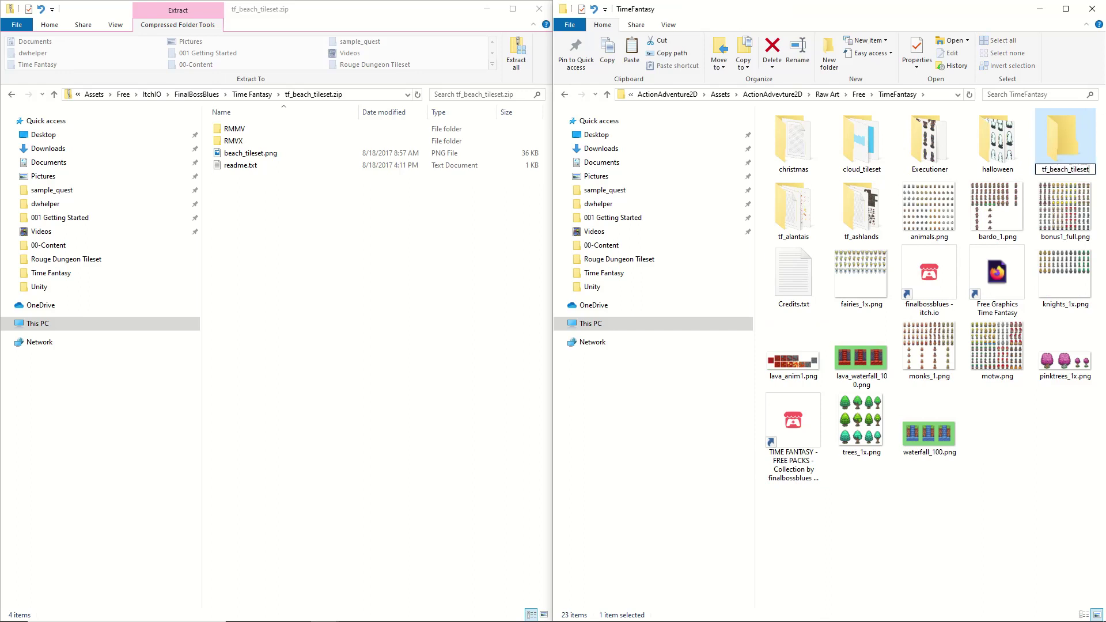
pyautogui.press('Return')
pyautogui.doubleClick(861, 208)
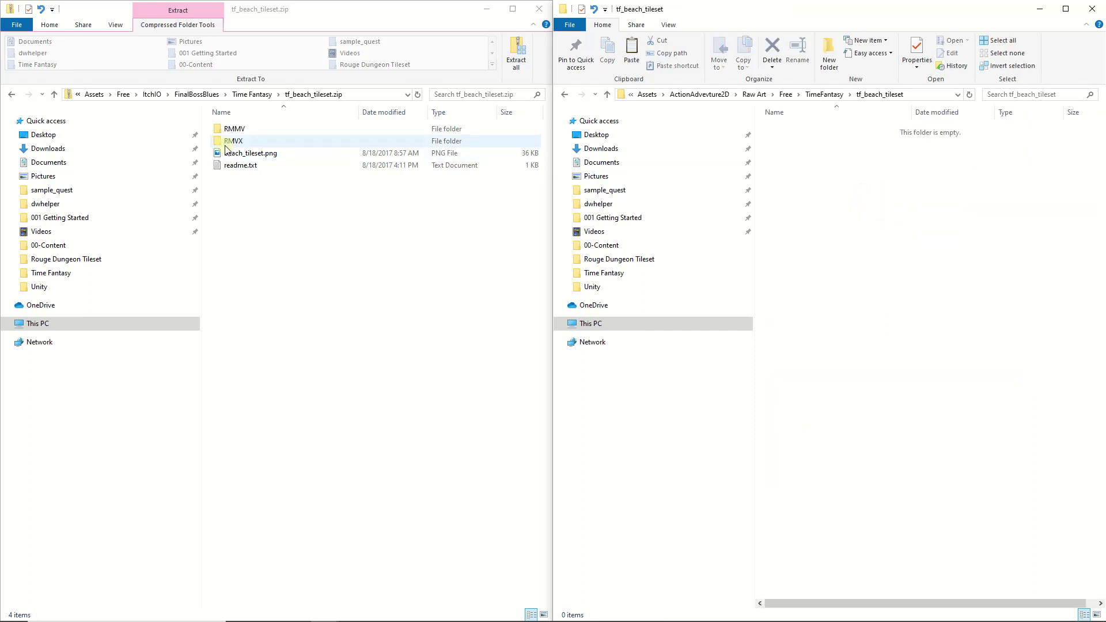
# - Copy beach_tileset.png and readme.txt from tf_beach_tileset.zip into the project's tf_beach_tileset folder
pyautogui.click(246, 153)
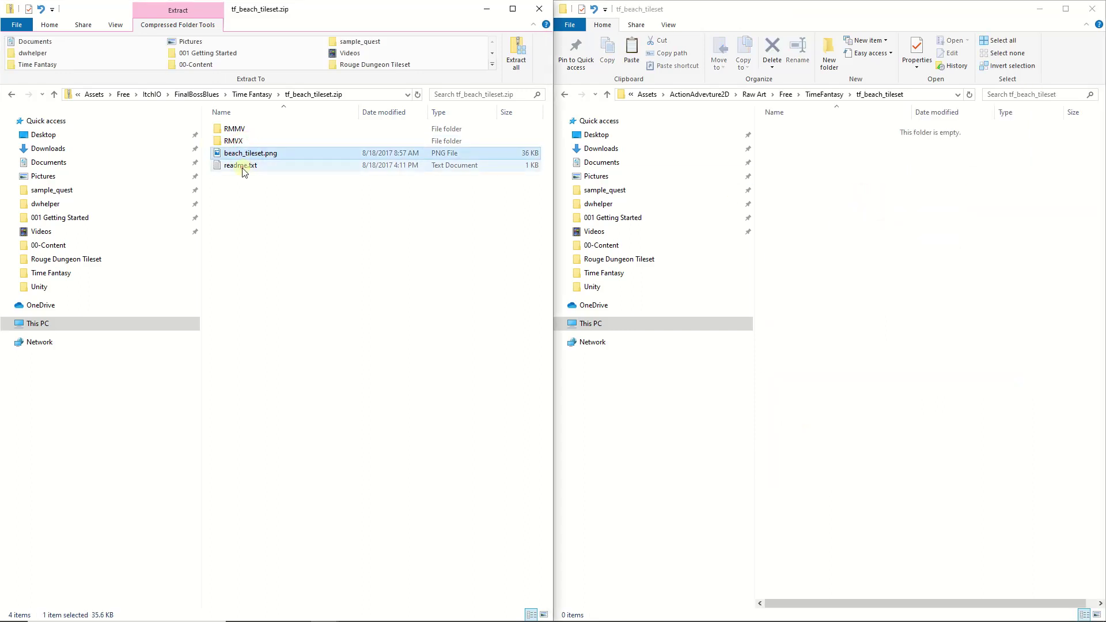
pyautogui.keyDown('ctrl'); pyautogui.click(242, 167); pyautogui.keyUp('ctrl')
pyautogui.moveTo(242, 168); pyautogui.dragTo(899, 246, button='right')
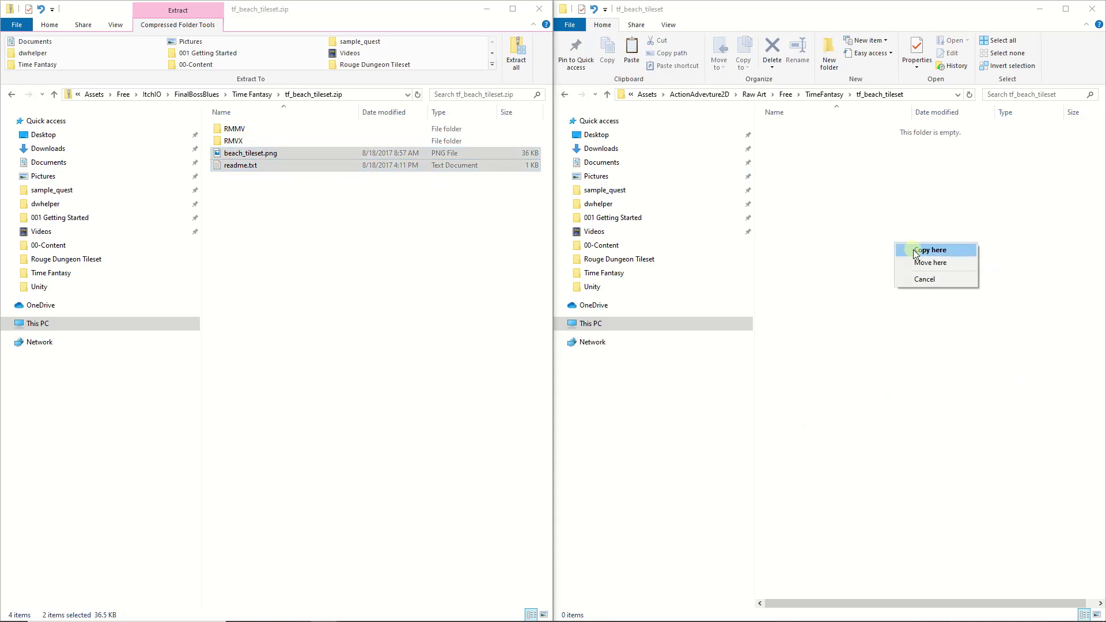
pyautogui.click(912, 247)
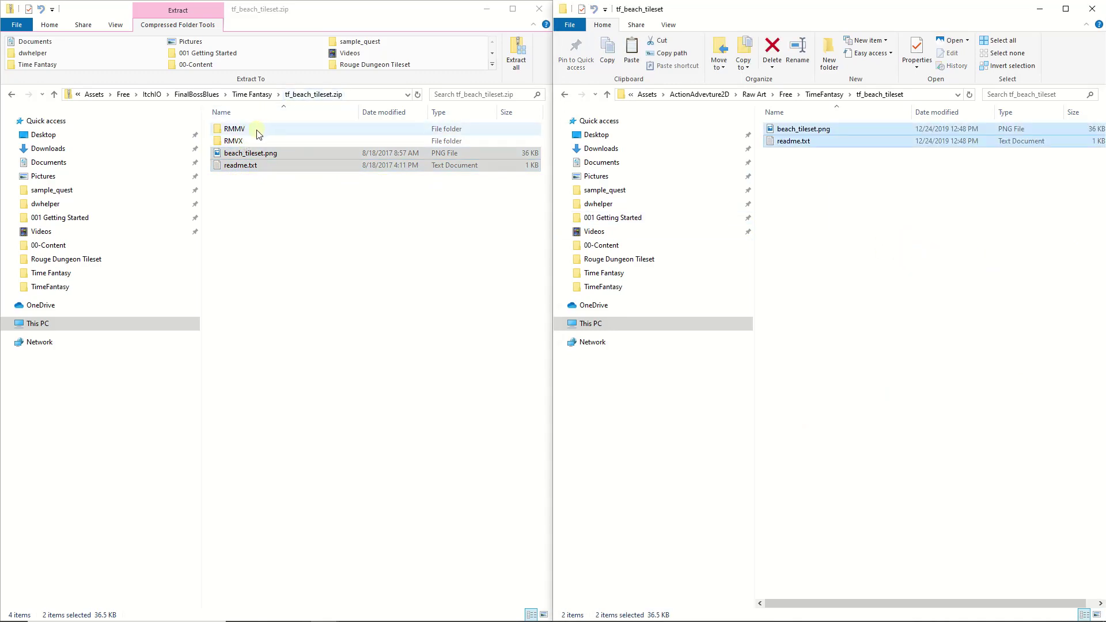
# - Look at the contents of the RMMV folder in tf_beach_tileset.zip and go back to the zip's top level
pyautogui.click(257, 130)
pyautogui.doubleClick(256, 130)
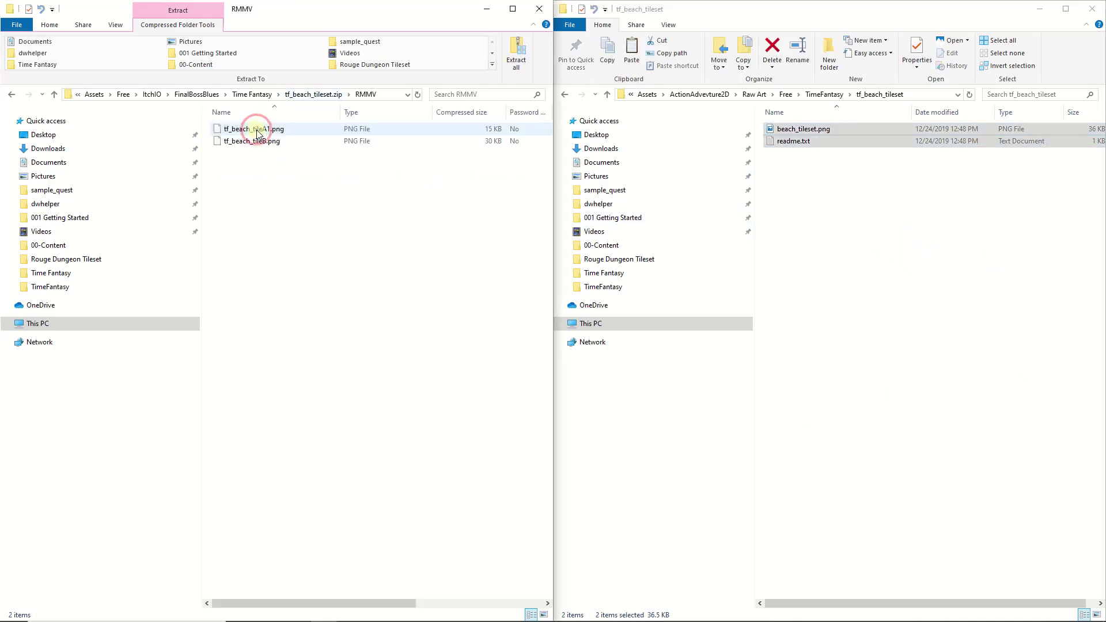
pyautogui.click(314, 96)
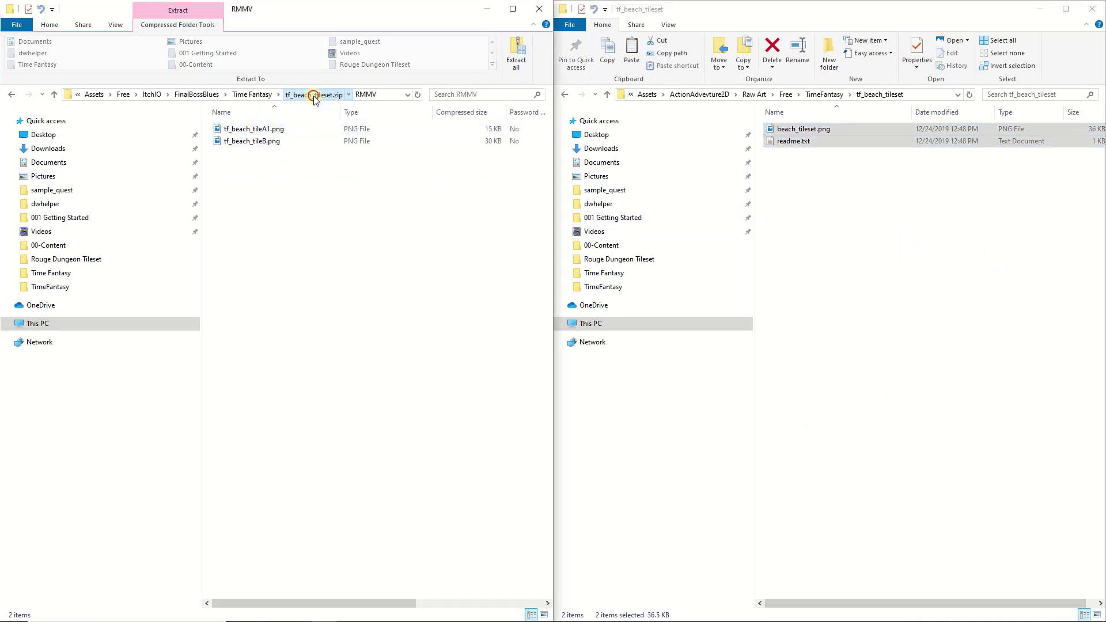
# - Go back to the Time Fantasy folder in both windows and open tf_darkdimension.zip from the source folder
pyautogui.click(256, 96)
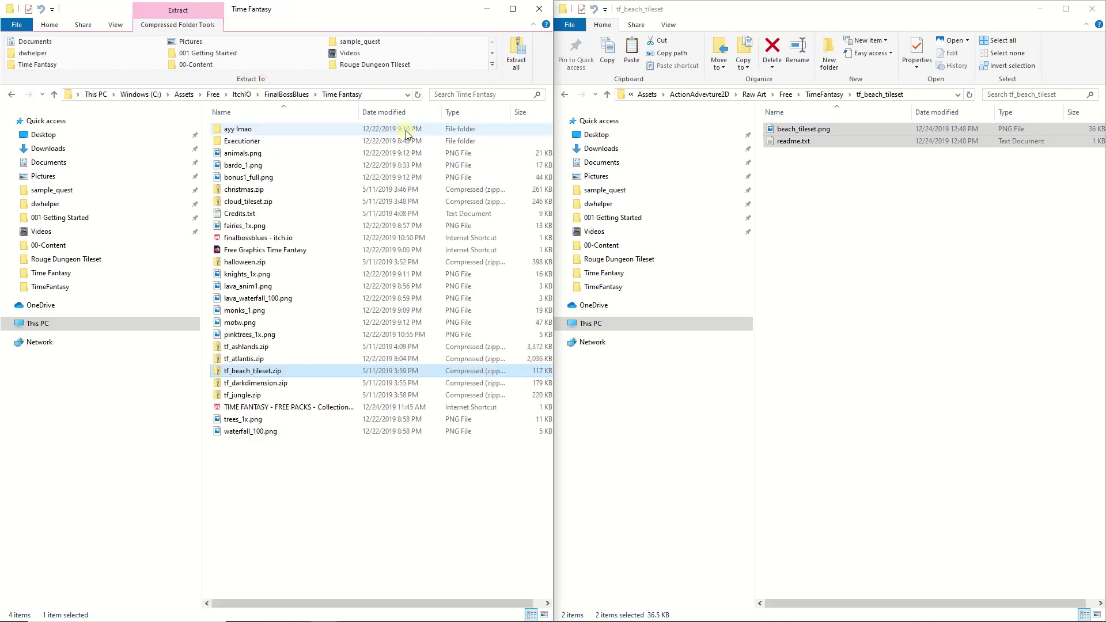
pyautogui.click(821, 96)
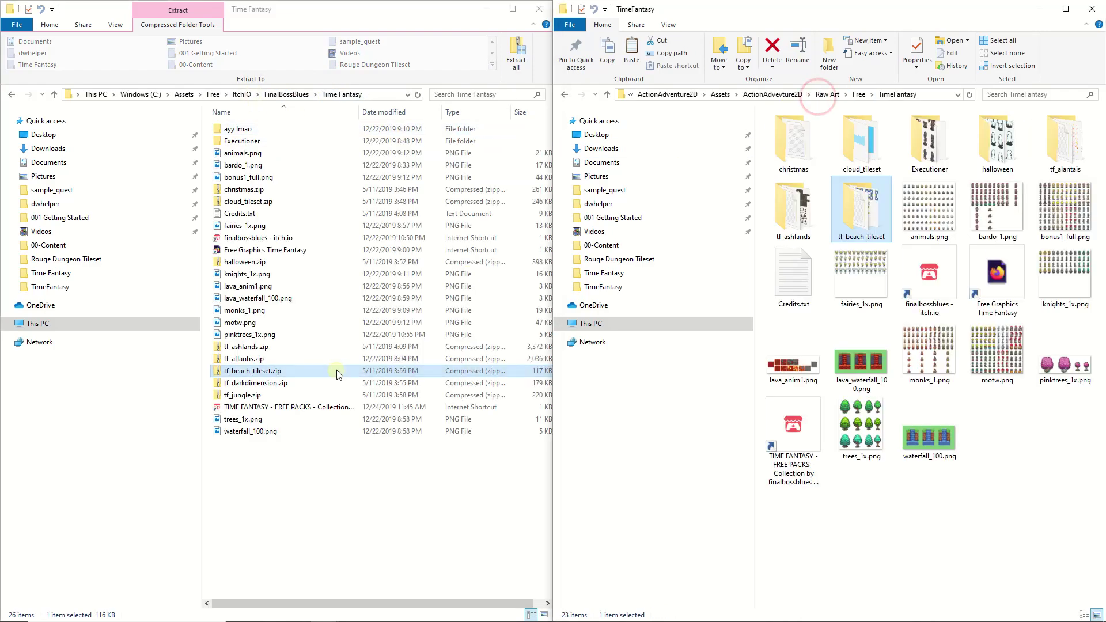
pyautogui.click(282, 381)
pyautogui.doubleClick(294, 385)
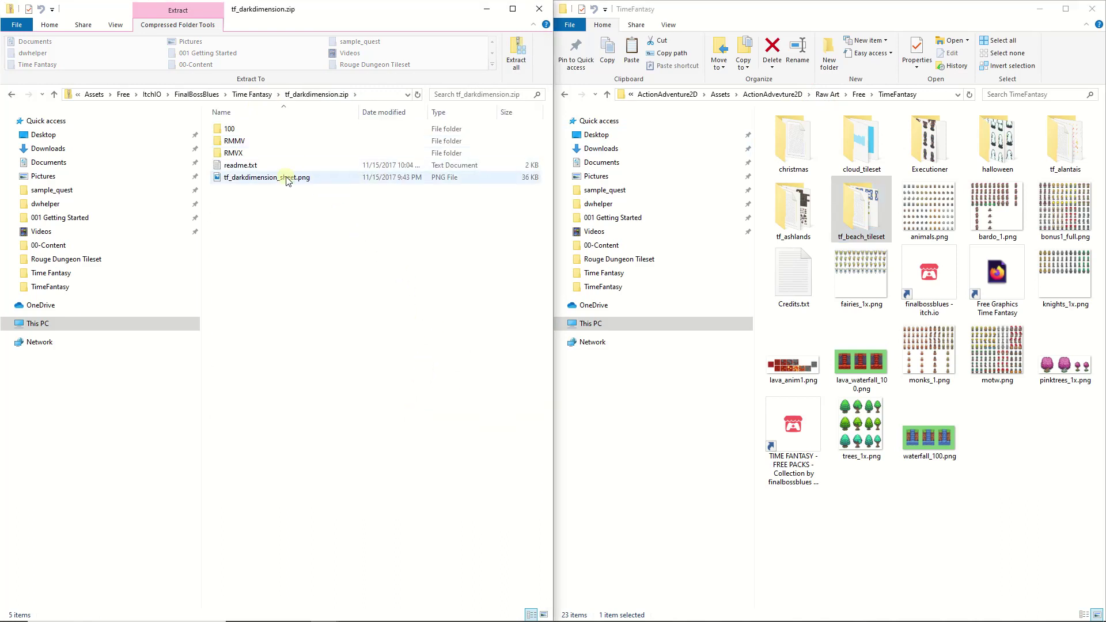
# - Look at the files in the 100 folder of tf_darkdimension.zip and return to the zip's top level
pyautogui.click(237, 130)
pyautogui.doubleClick(238, 130)
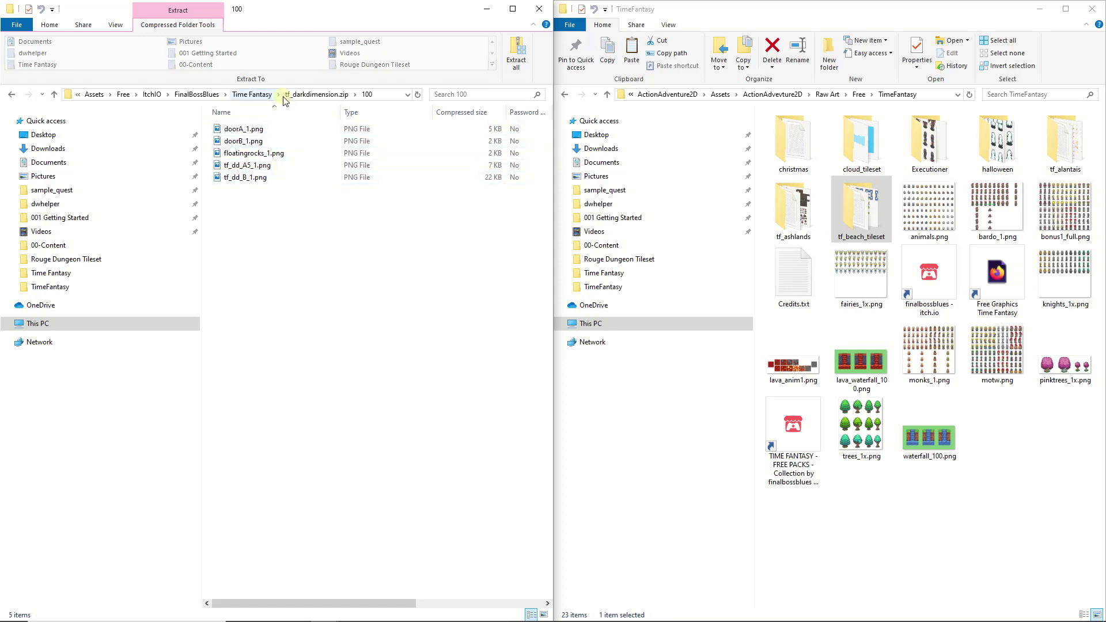
pyautogui.click(298, 96)
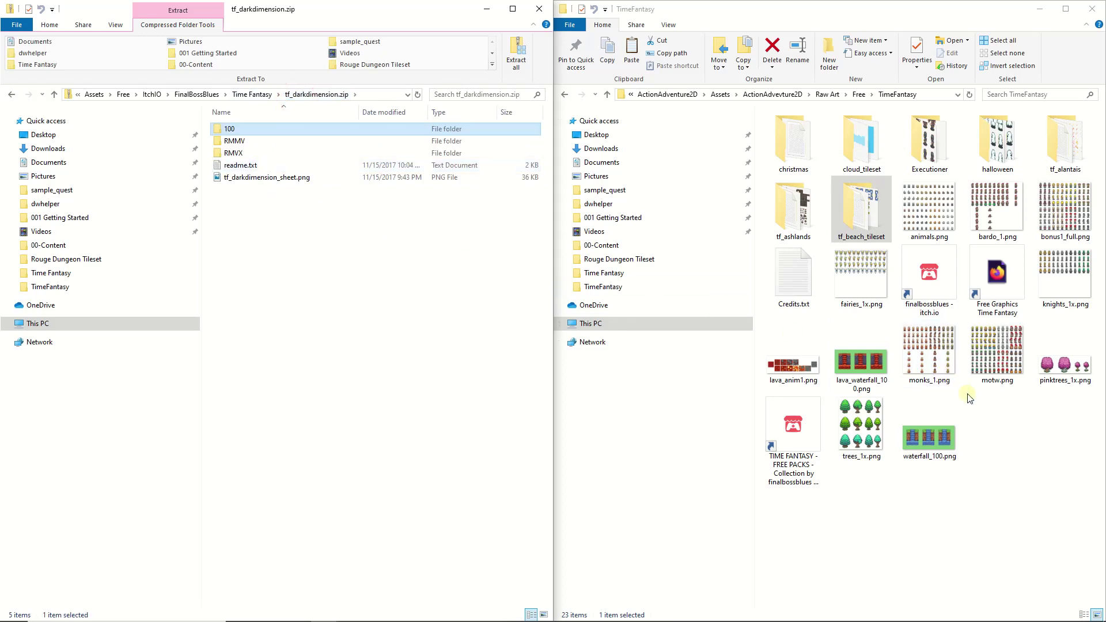
# - Create a folder named tf_darkdemensions in the project's TimeFantasy folder and open it
pyautogui.rightClick(1000, 441)
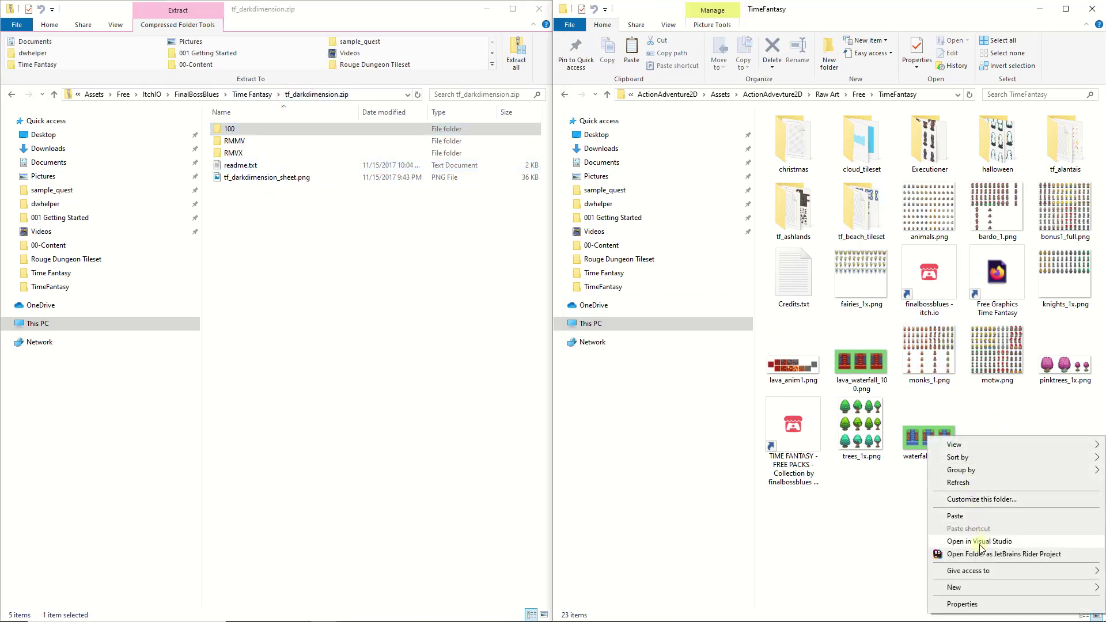
pyautogui.moveTo(980, 592)
pyautogui.click(779, 445)
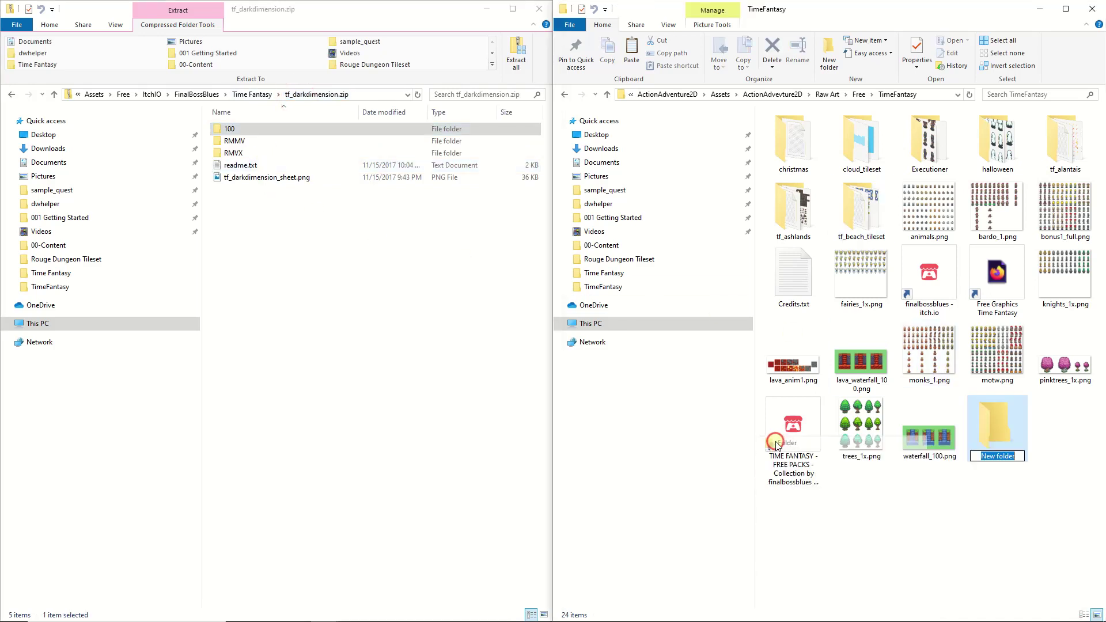
pyautogui.write('tf_dark')
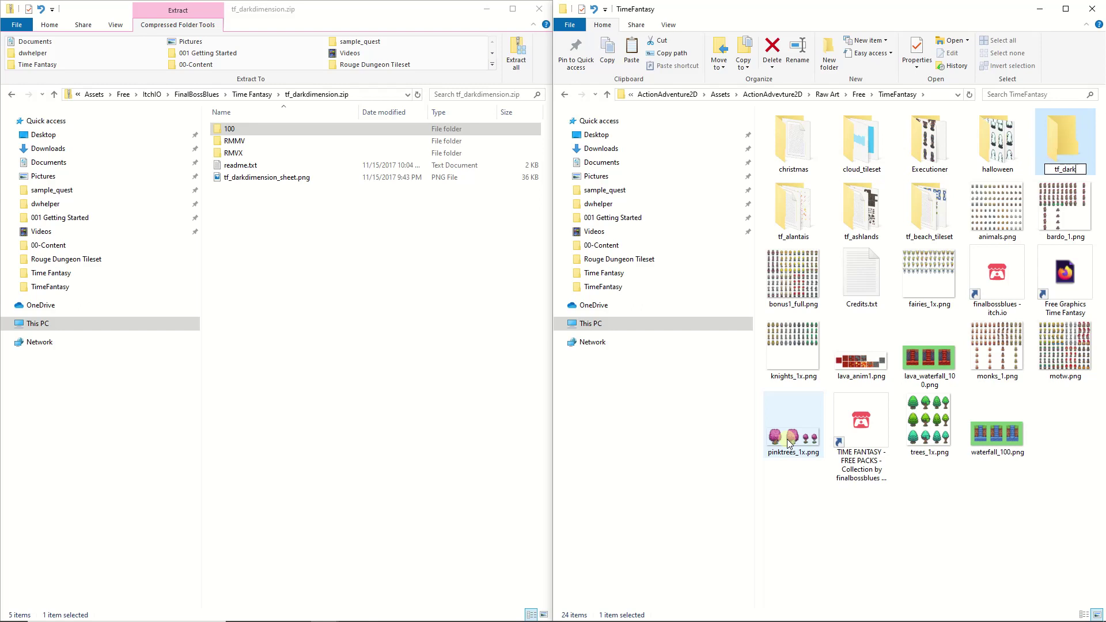
pyautogui.write('demensions')
pyautogui.press('Return')
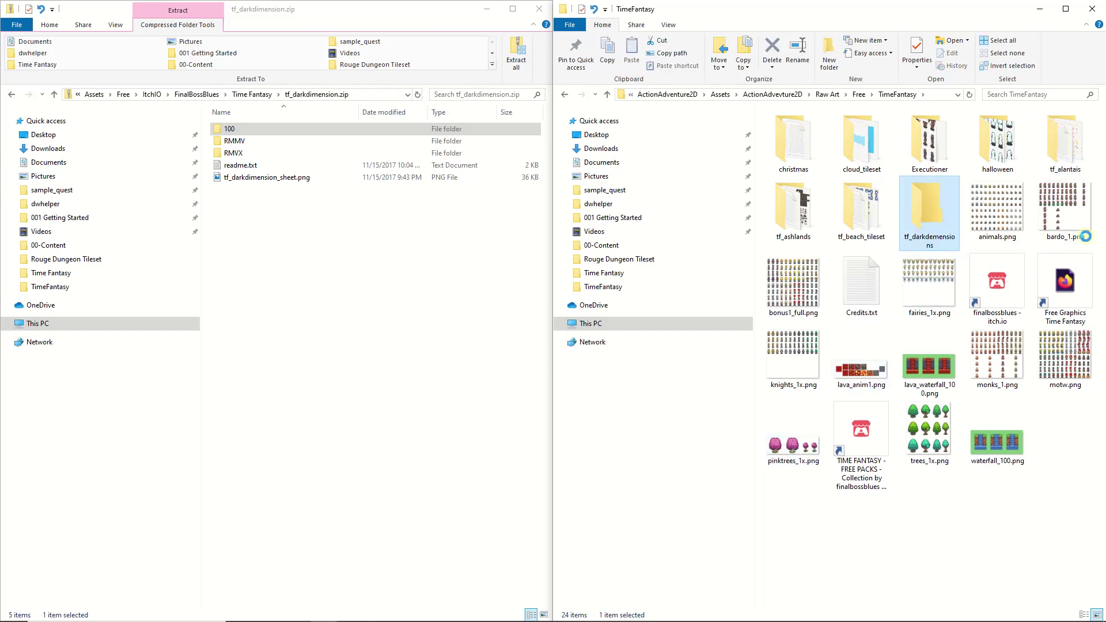
pyautogui.doubleClick(934, 208)
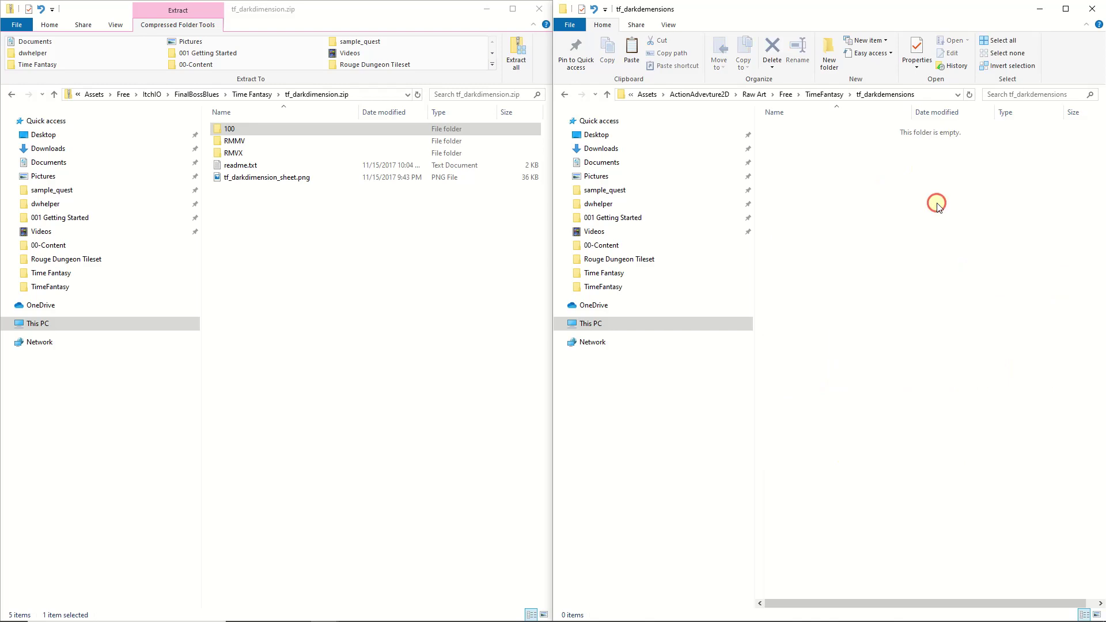
# - Copy readme.txt and tf_darkdimension_sheet.png from tf_darkdimension.zip into the project's tf_darkdemensions folder
pyautogui.click(241, 166)
pyautogui.keyDown('shift'); pyautogui.click(241, 178); pyautogui.keyUp('shift')
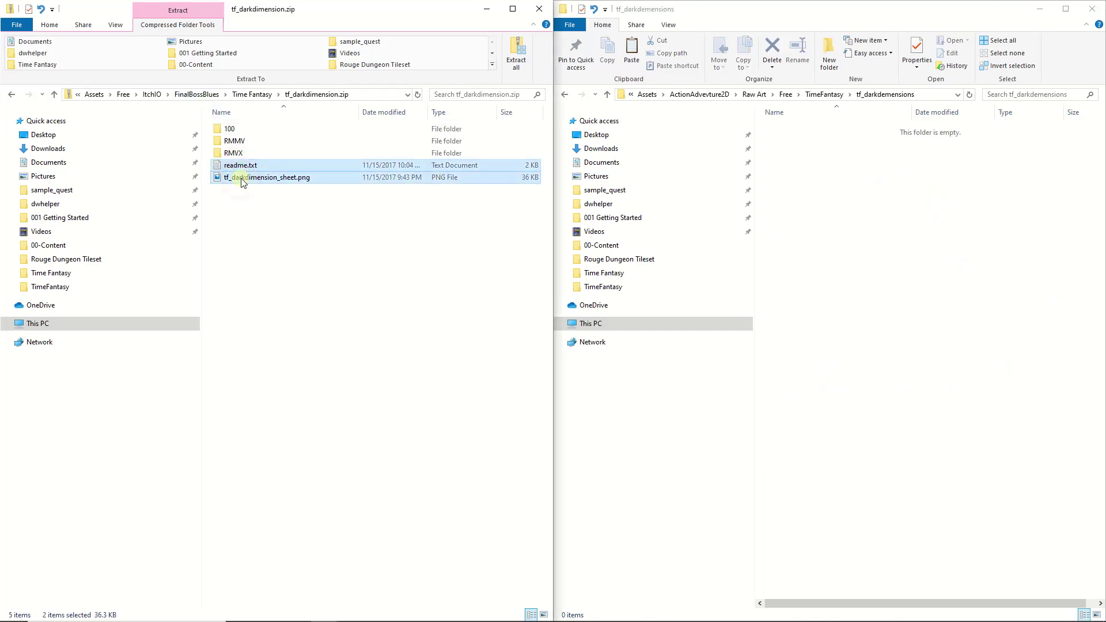
pyautogui.moveTo(241, 179); pyautogui.dragTo(577, 203)
pyautogui.moveTo(577, 204); pyautogui.dragTo(876, 209, button='right')
pyautogui.click(889, 215)
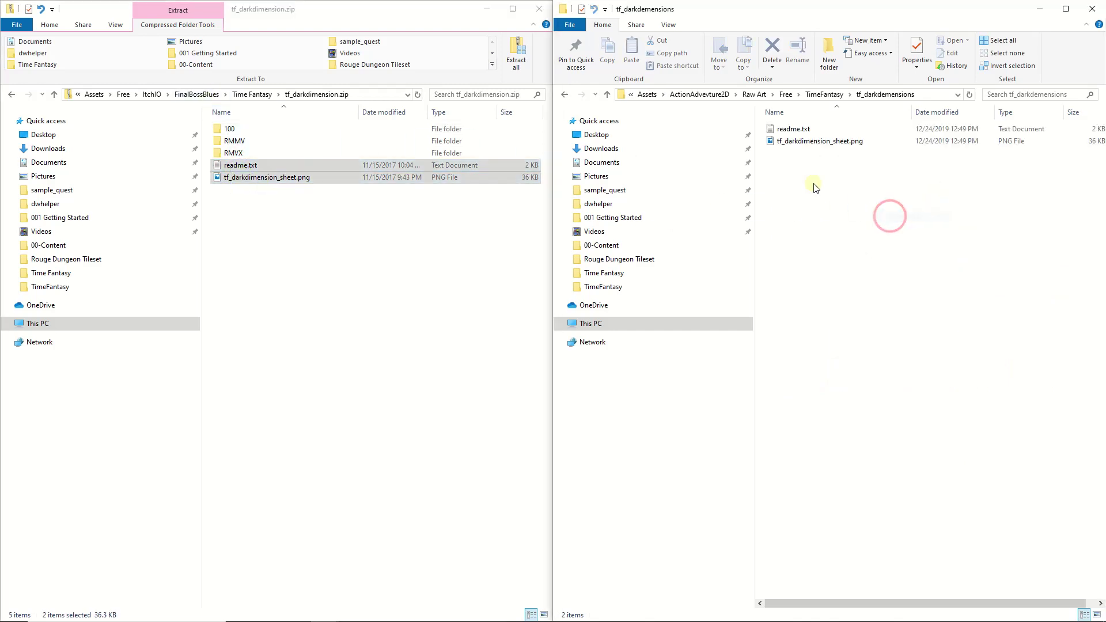
# - View the copied tf_darkdimension_sheet.png at a larger size and close the image
pyautogui.doubleClick(788, 141)
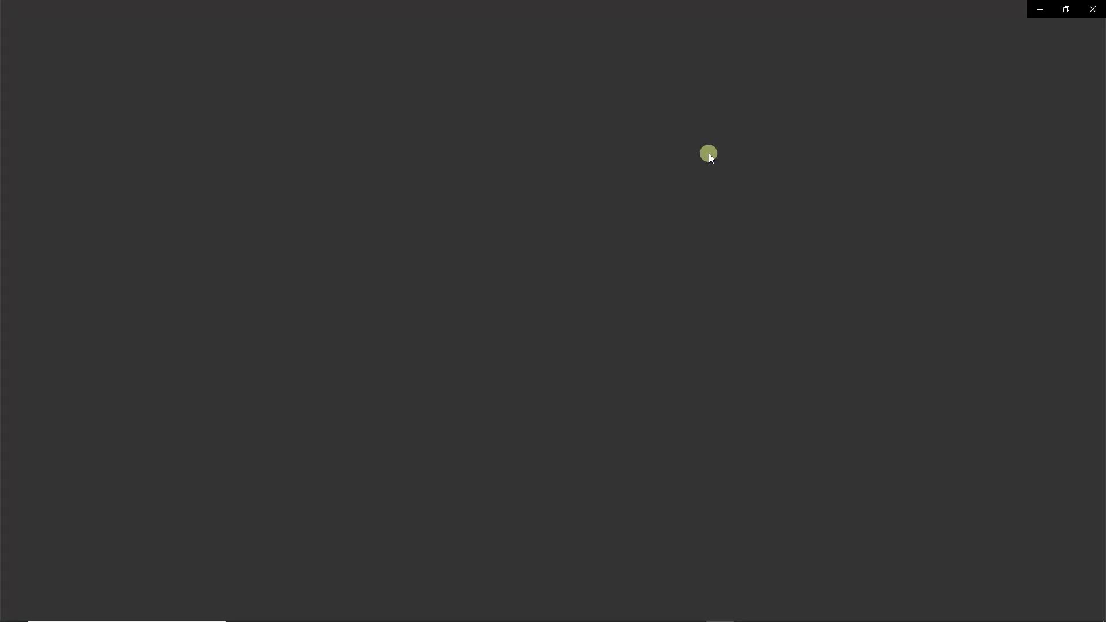
pyautogui.scroll(2, 520, 302)
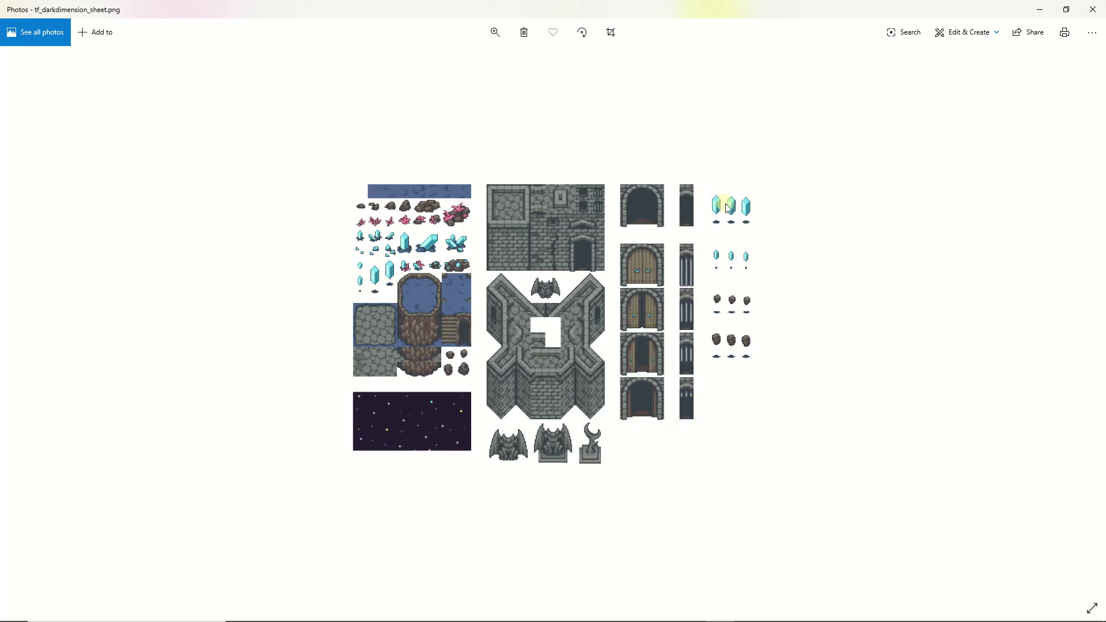
pyautogui.click(1093, 10)
# - Open the 100 folder in tf_darkdimension.zip and compare doorA_1.png and doorB_1.png with the project's tf_darkdimension_sheet.png
pyautogui.click(251, 132)
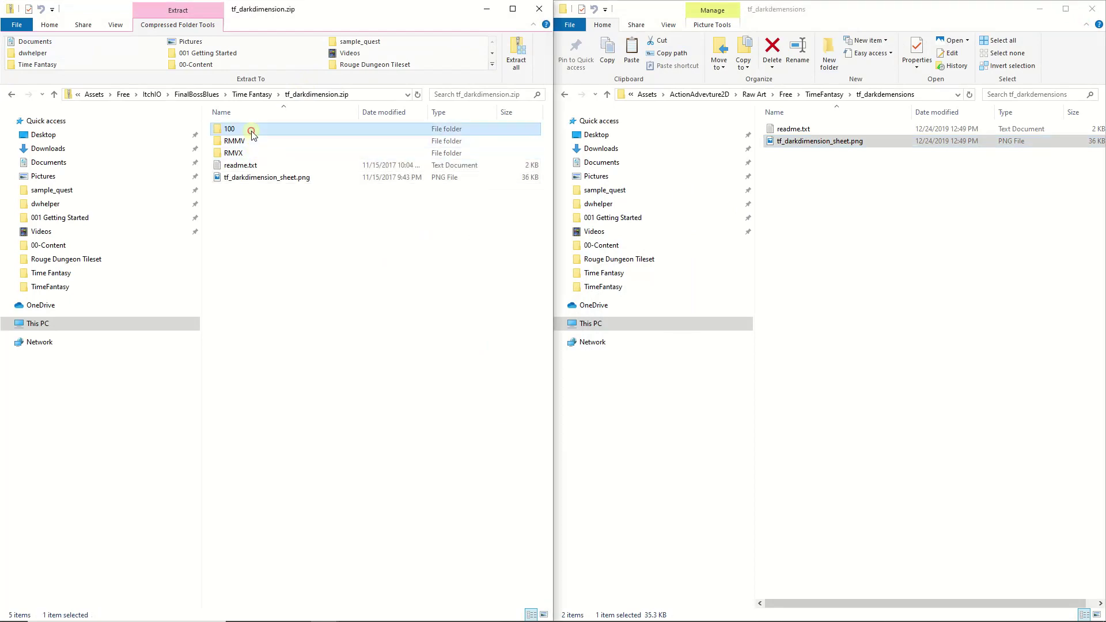
pyautogui.doubleClick(251, 131)
pyautogui.click(245, 133)
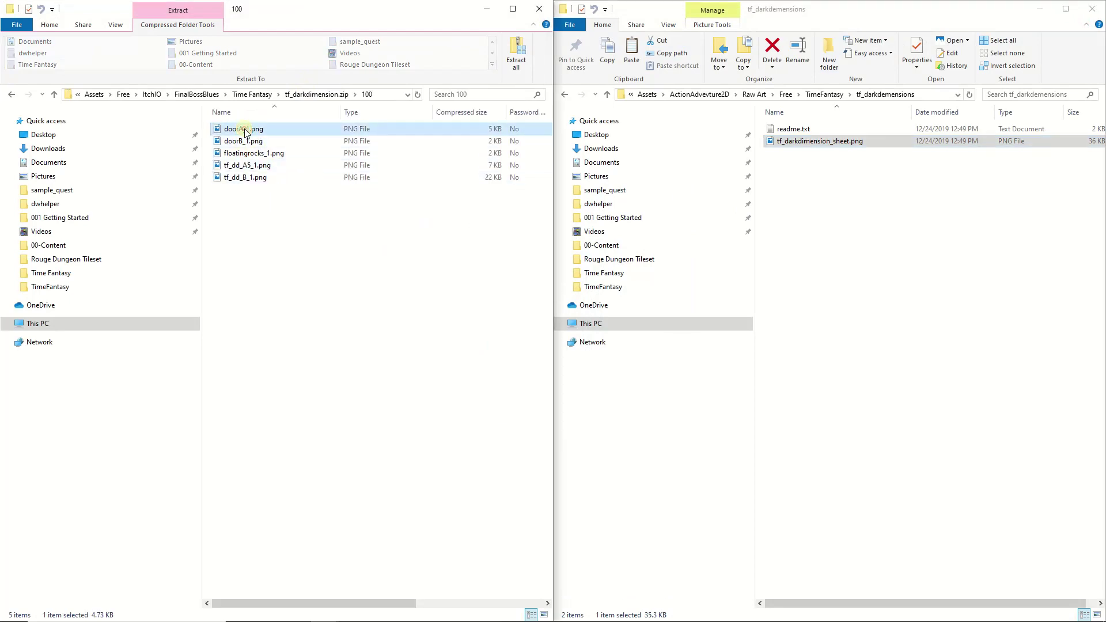
pyautogui.doubleClick(246, 132)
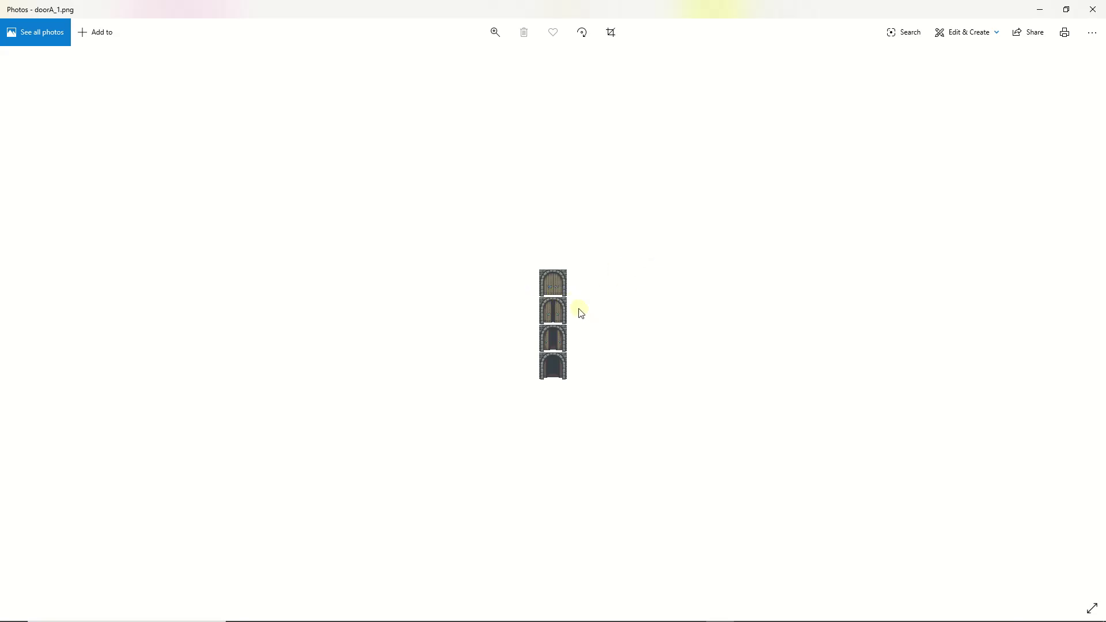
pyautogui.click(1092, 9)
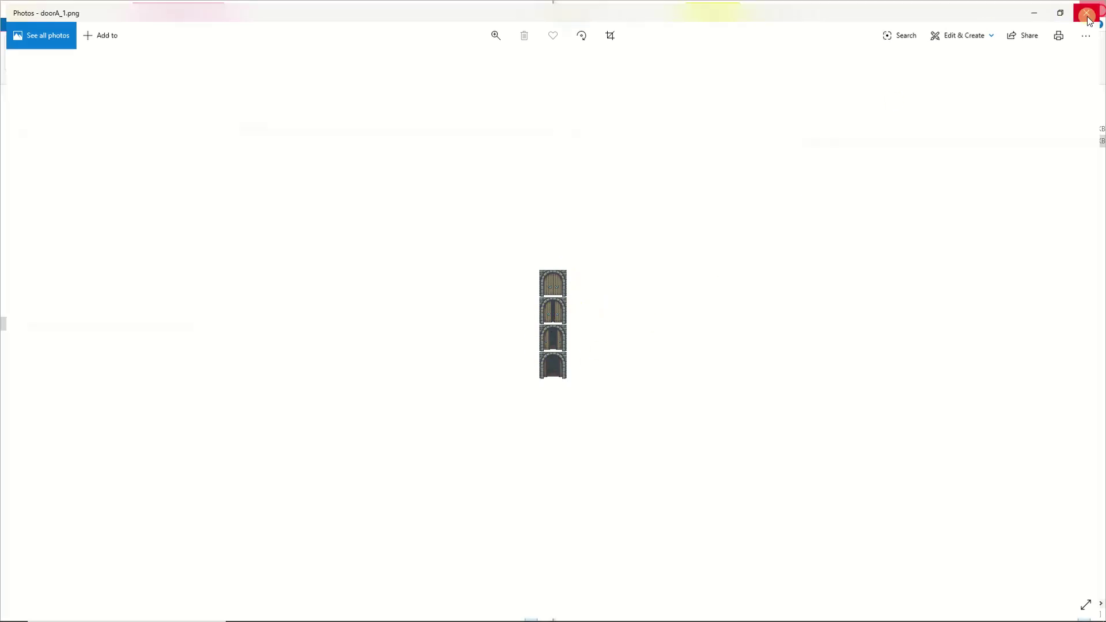
pyautogui.click(245, 141)
pyautogui.doubleClick(246, 141)
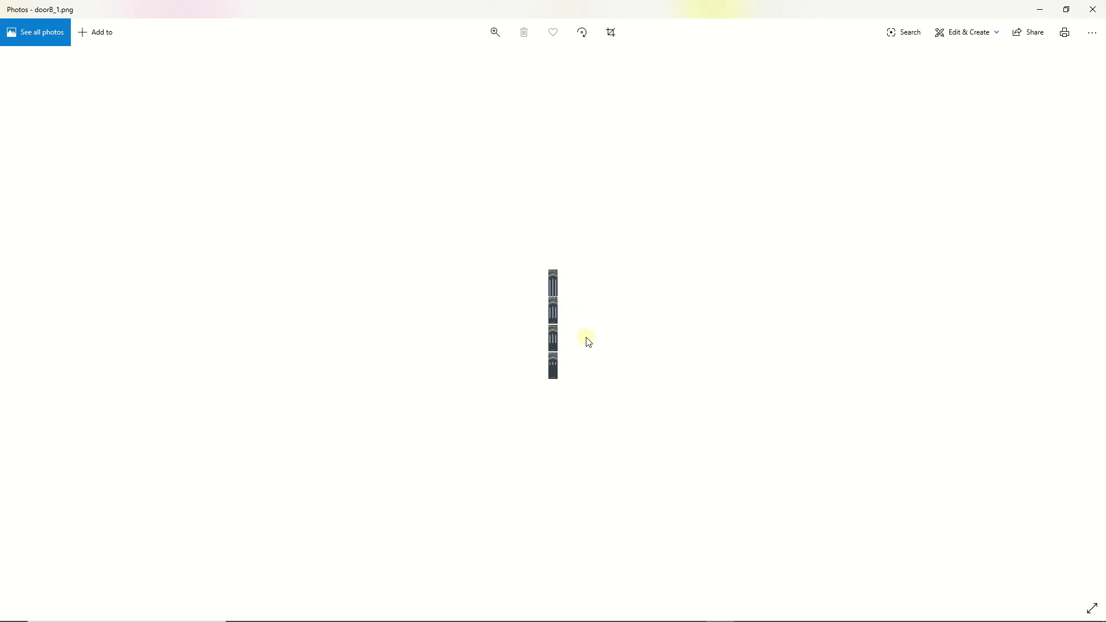
pyautogui.click(1093, 9)
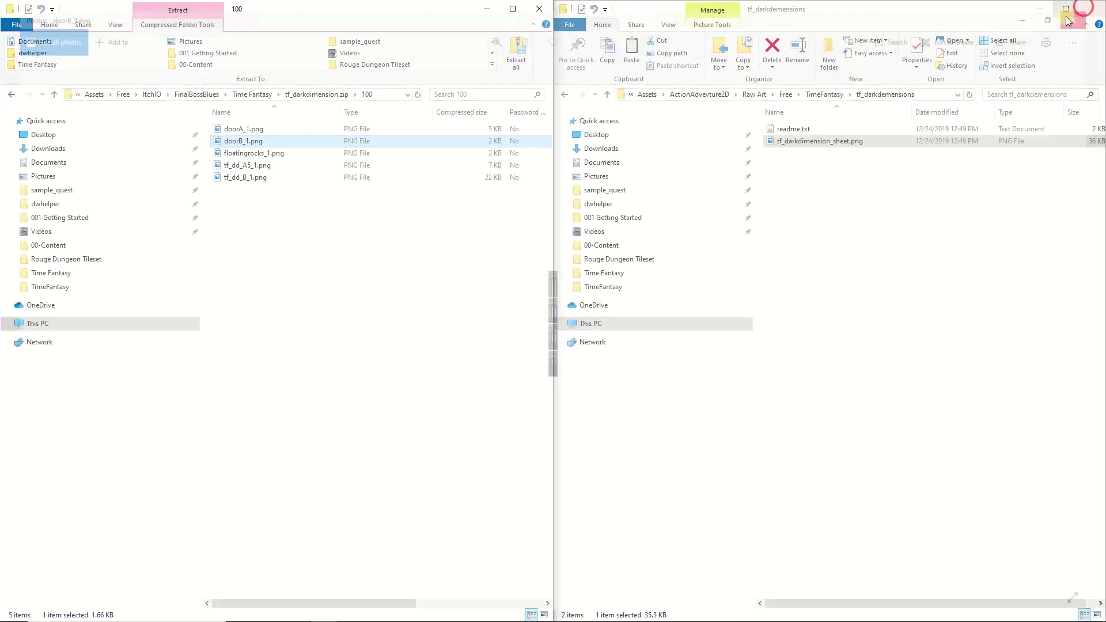
pyautogui.doubleClick(823, 144)
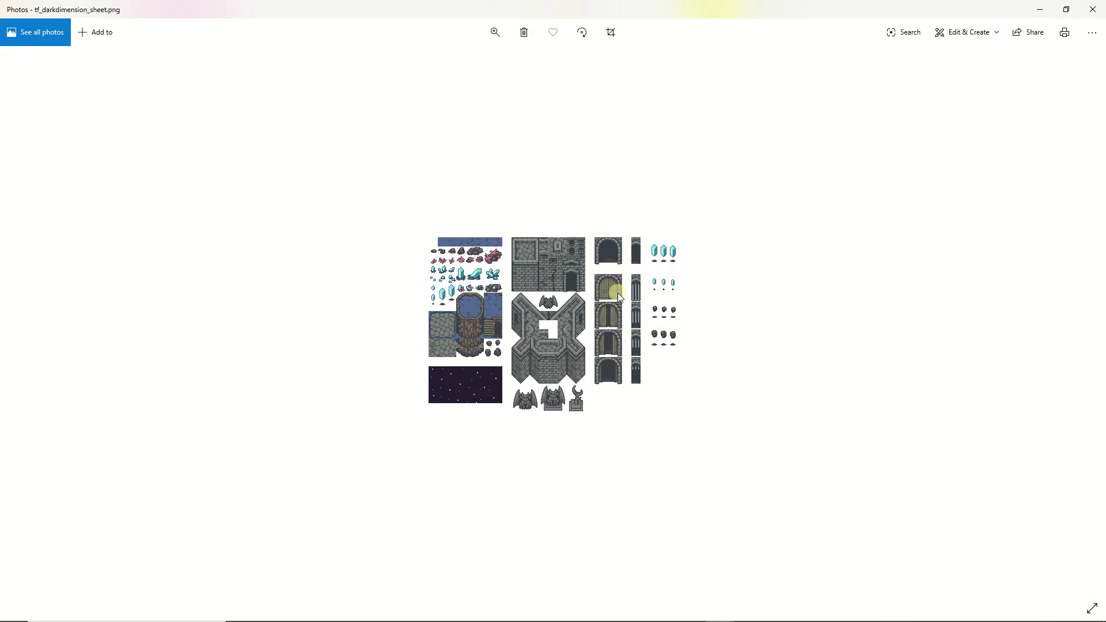
pyautogui.click(1092, 10)
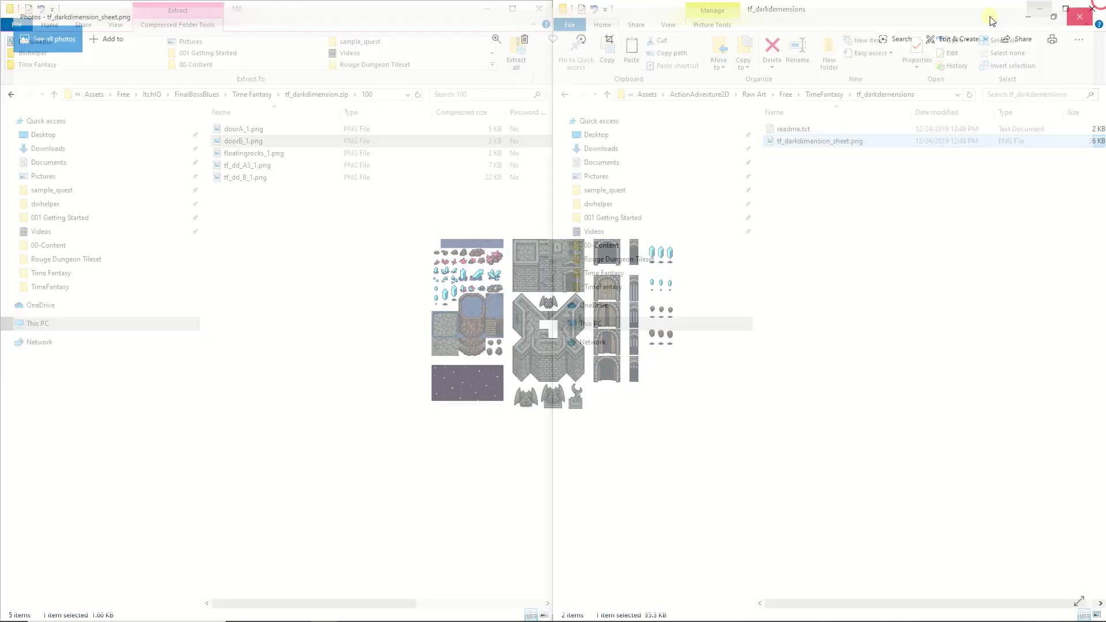
# - Open tf_jungle.zip from the Time Fantasy source folder, and create and open a tf_jungle folder in the project's TimeFantasy folder
pyautogui.click(251, 97)
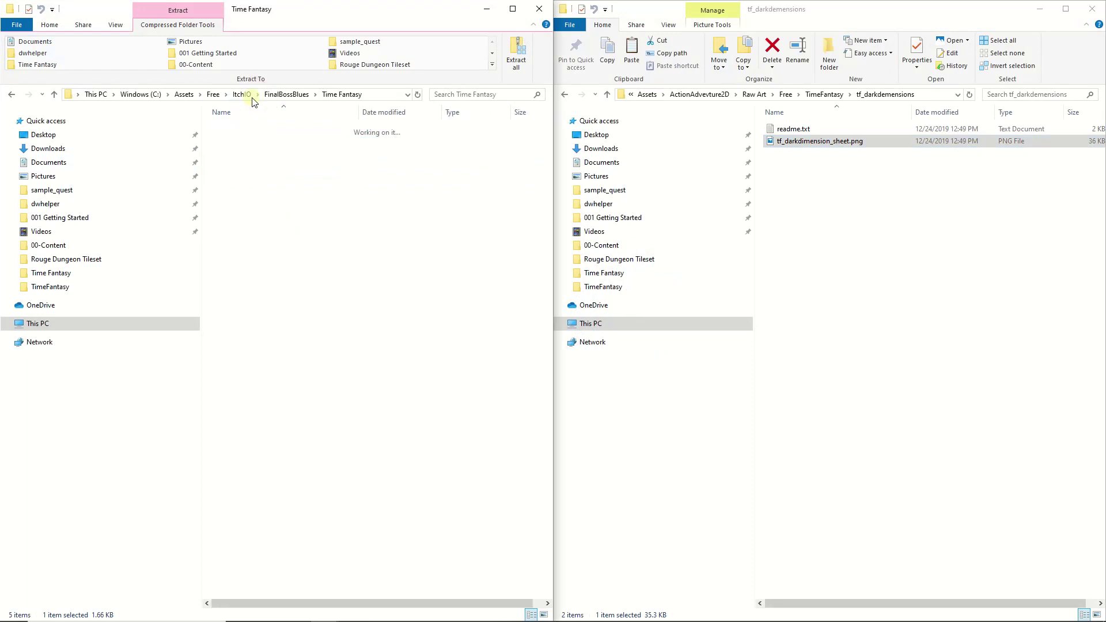
pyautogui.click(828, 95)
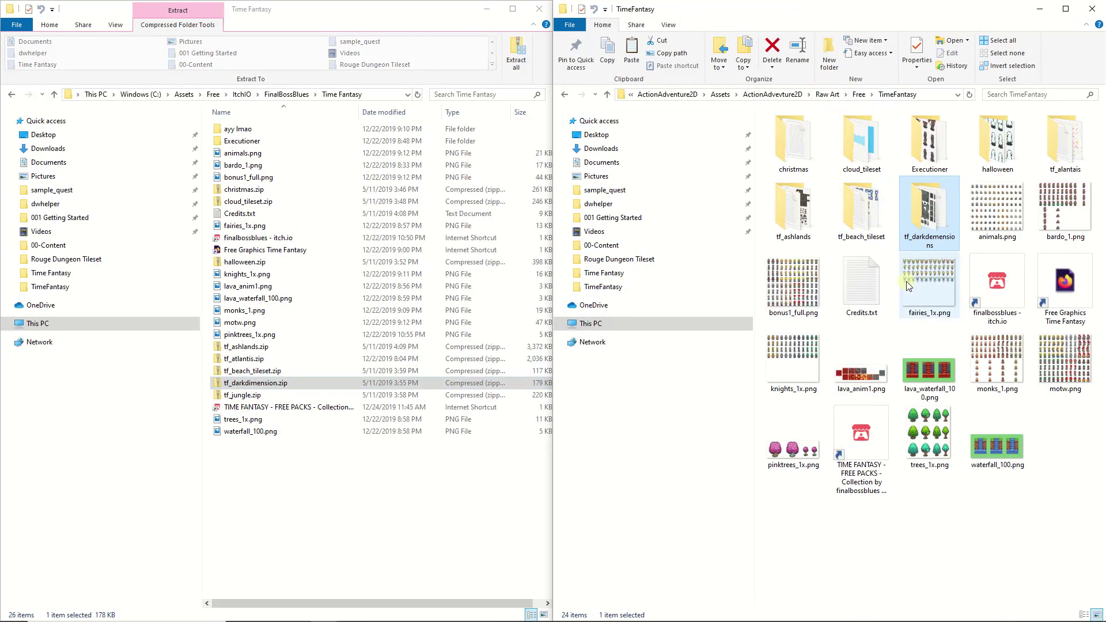
pyautogui.doubleClick(278, 396)
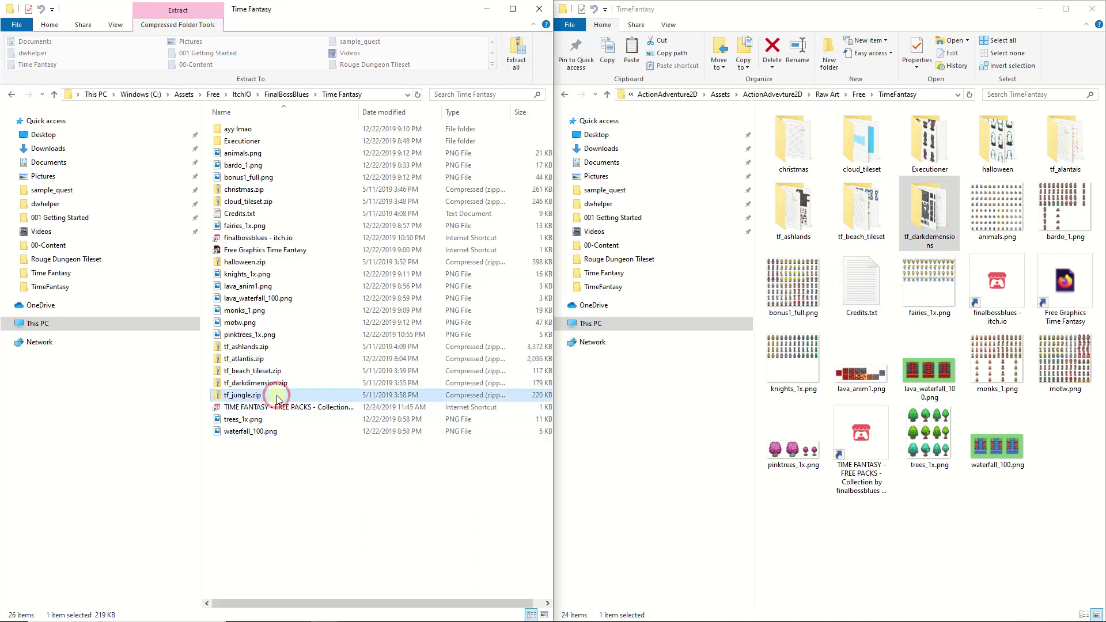
pyautogui.rightClick(932, 540)
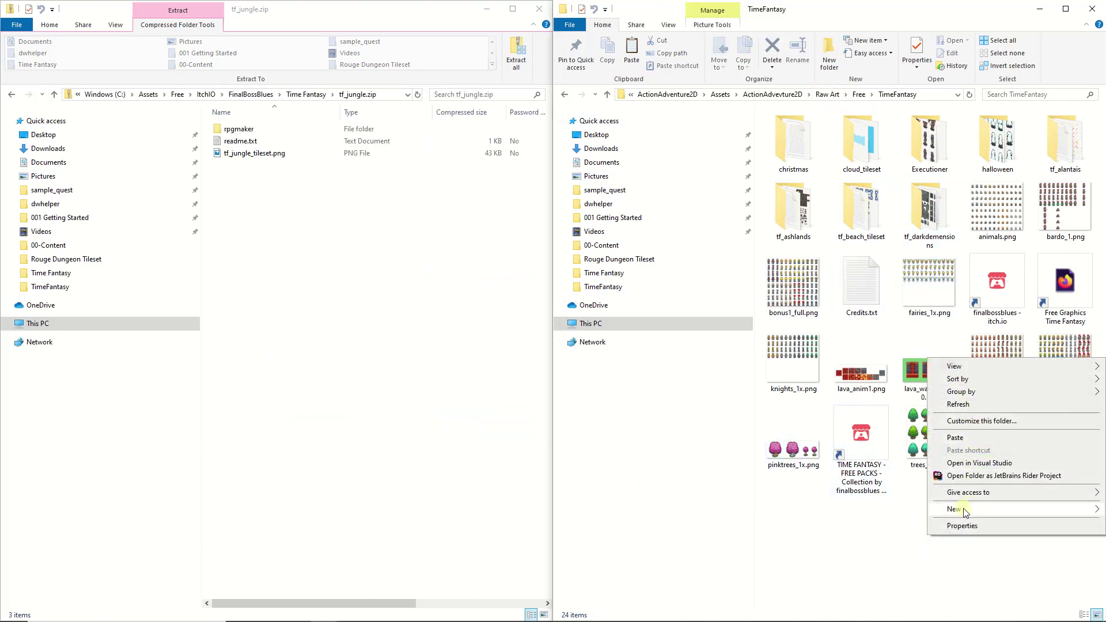
pyautogui.moveTo(956, 509)
pyautogui.click(807, 366)
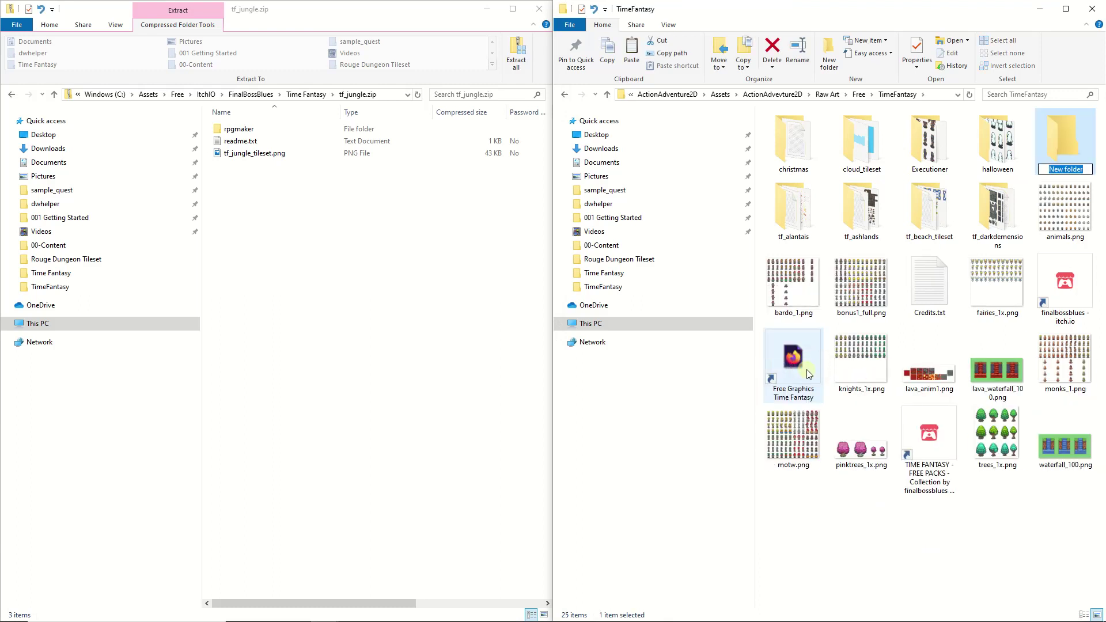
pyautogui.write('tf_jungle')
pyautogui.press('Return')
pyautogui.press('Return')
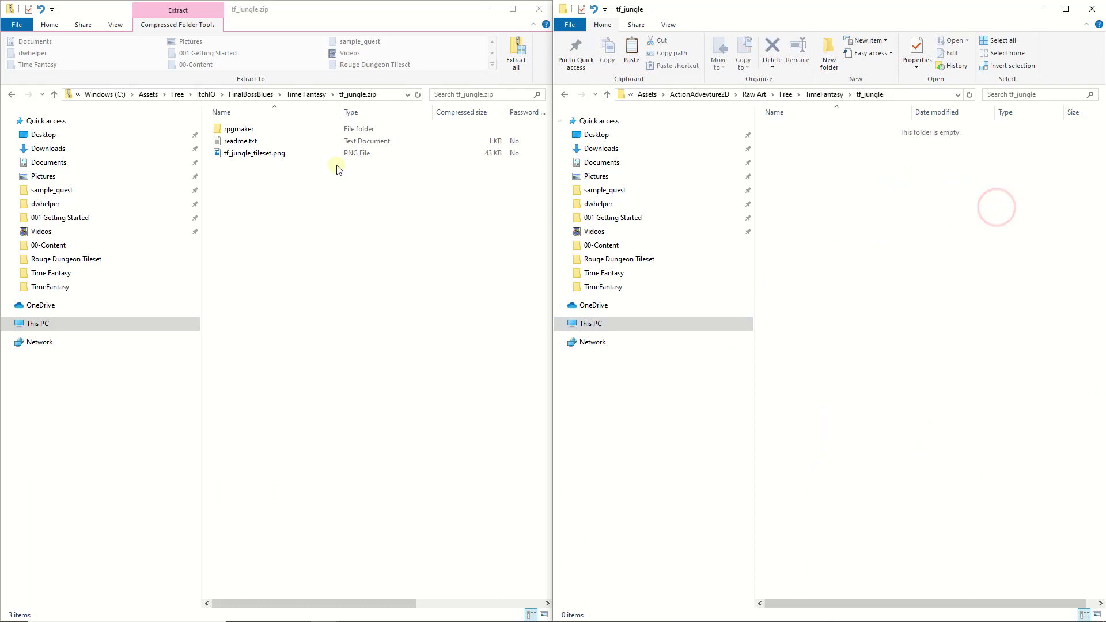
# - Copy readme.txt and tf_jungle_tileset.png from tf_jungle.zip into the project's tf_jungle folder
pyautogui.click(240, 141)
pyautogui.keyDown('shift'); pyautogui.click(242, 155); pyautogui.keyUp('shift')
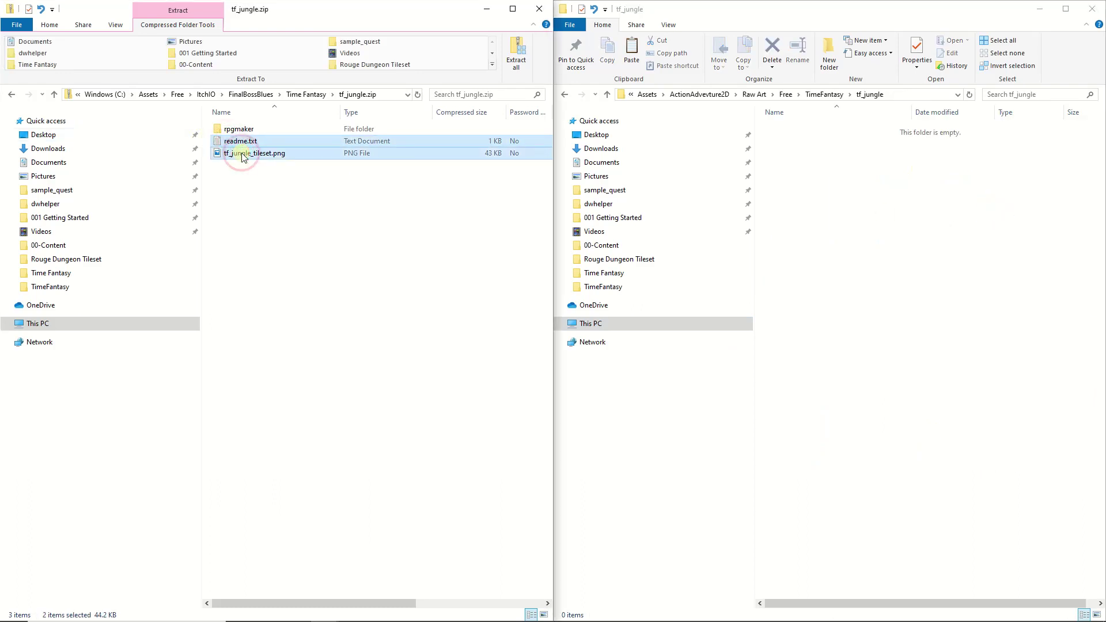
pyautogui.moveTo(242, 156); pyautogui.dragTo(853, 228, button='right')
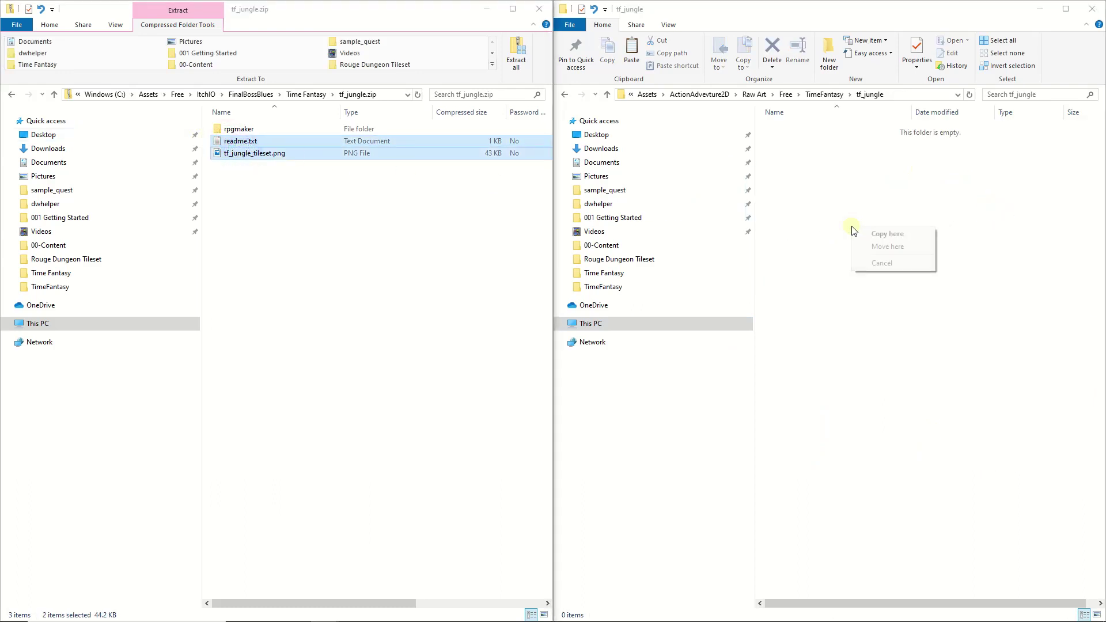
pyautogui.click(883, 238)
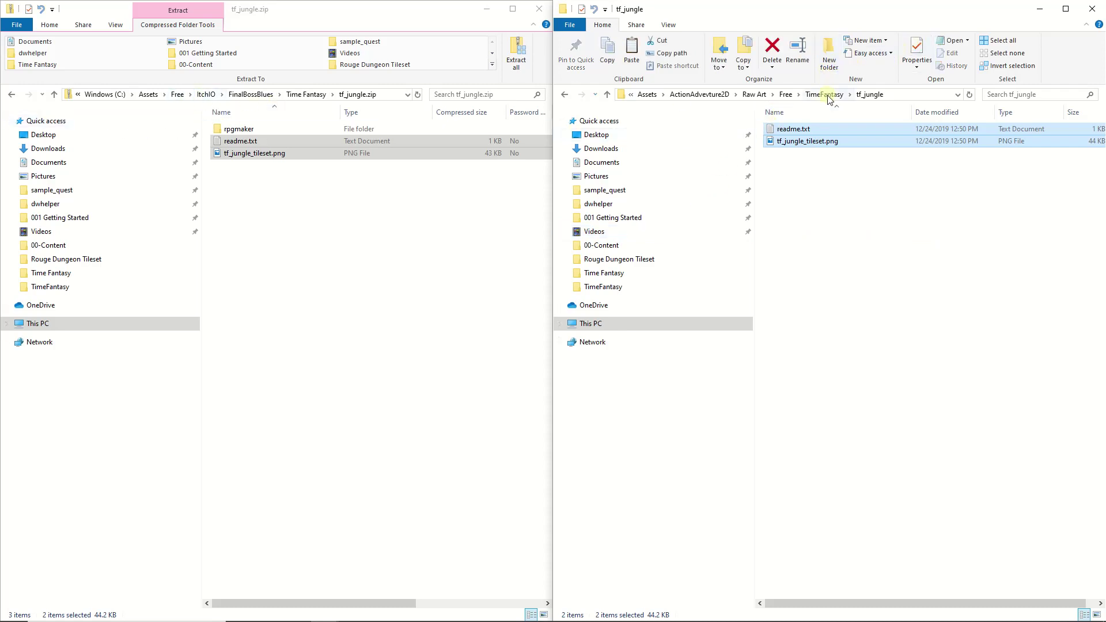
# - Look through the project's ZeldaLikeTilesetsAndSprites and TimeFantasy folders and go back up to the Raw Art folder
pyautogui.click(786, 95)
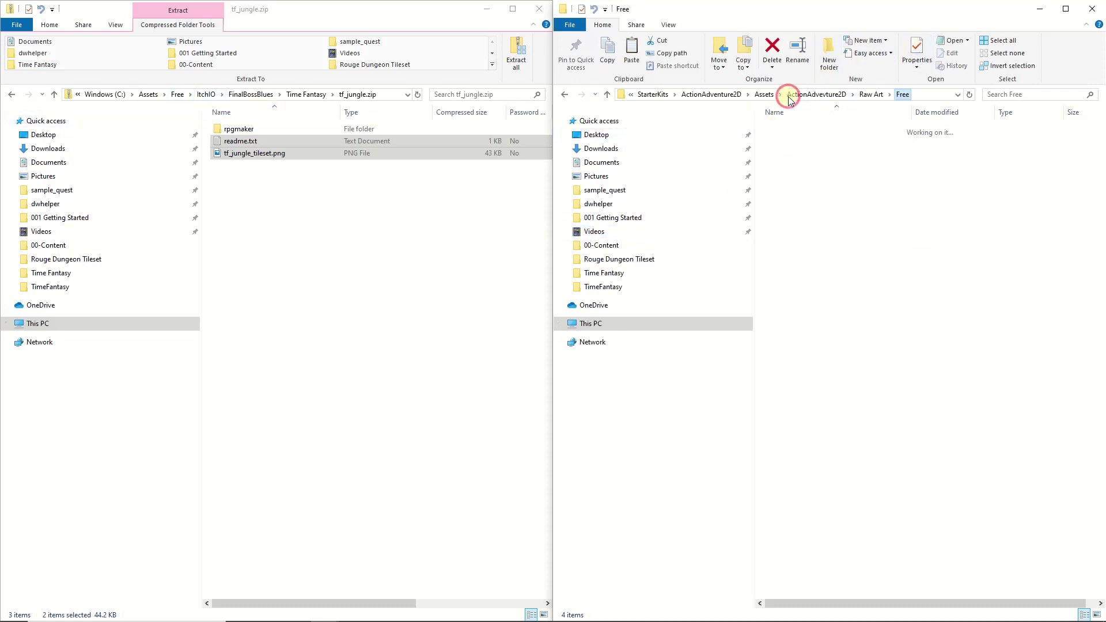
pyautogui.doubleClick(809, 143)
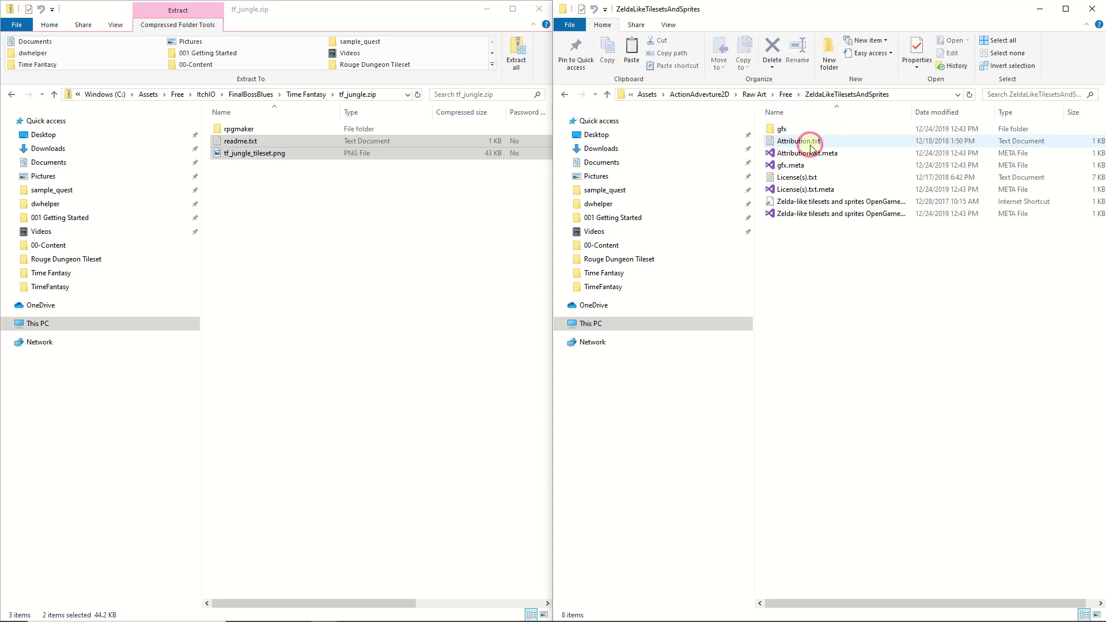
pyautogui.click(786, 96)
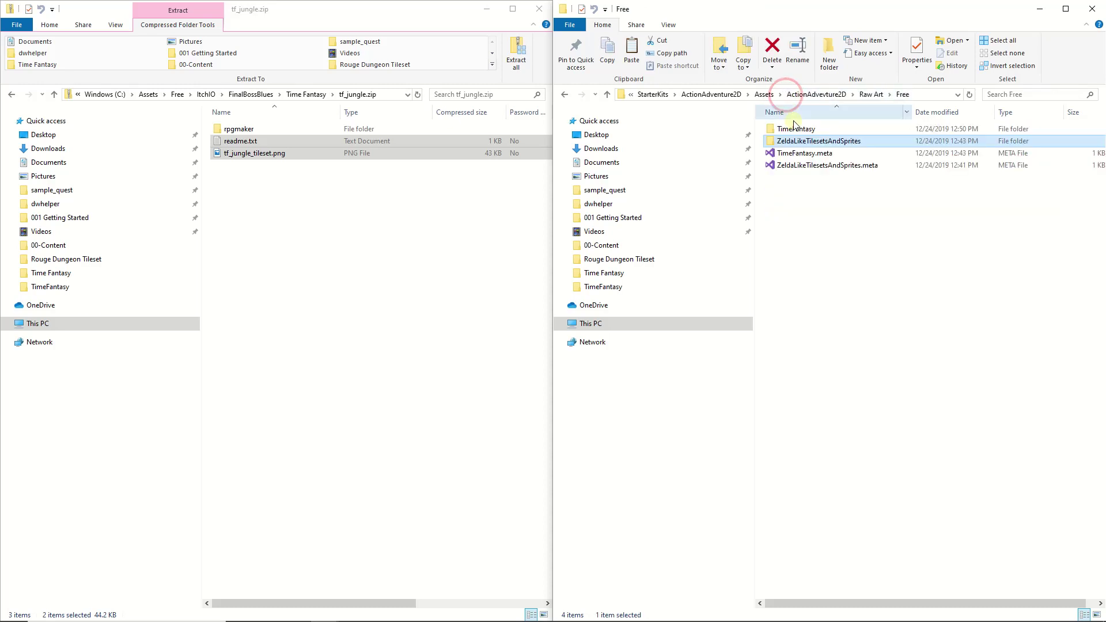
pyautogui.doubleClick(786, 131)
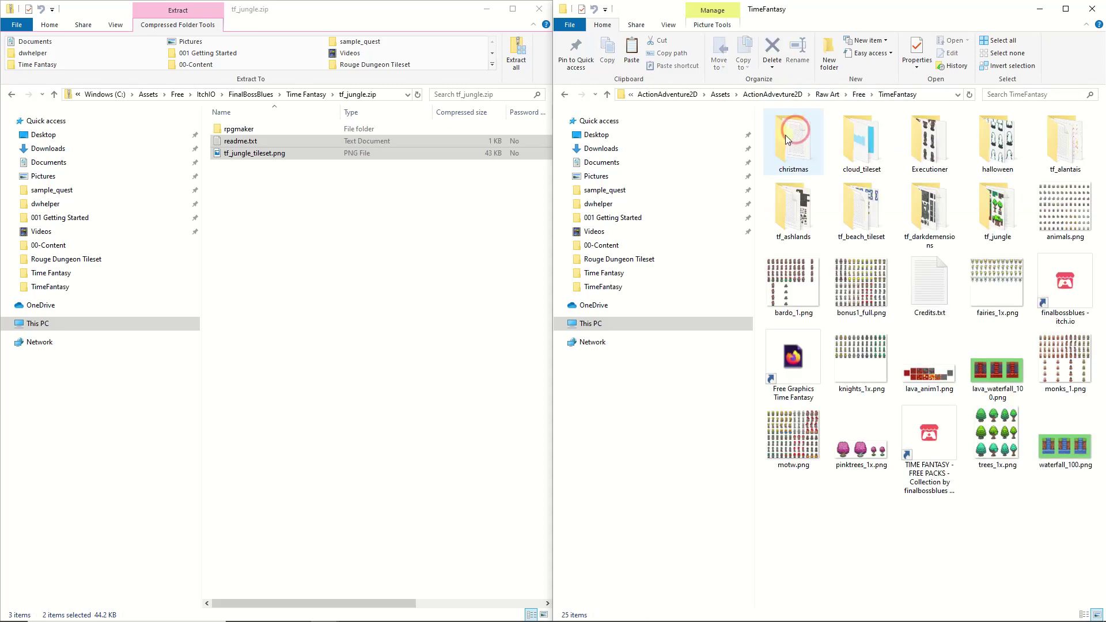
pyautogui.click(858, 94)
pyautogui.click(865, 96)
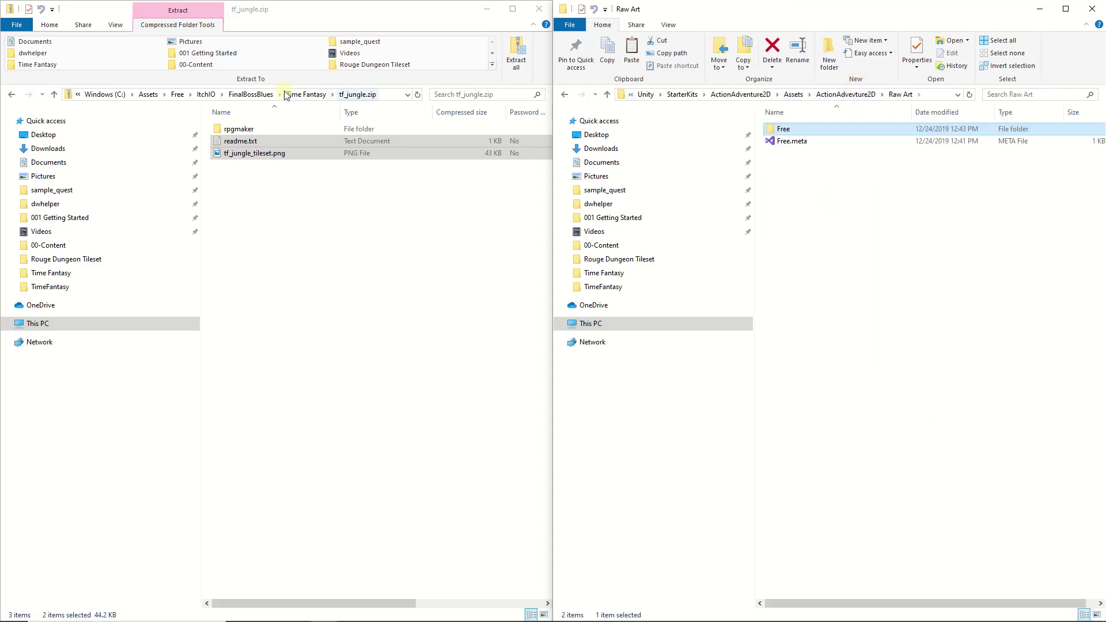
# - Open Tiny Adventure Pack.zip from the Tiny Adventure Pack folder in the free ItchIO assets
pyautogui.click(206, 95)
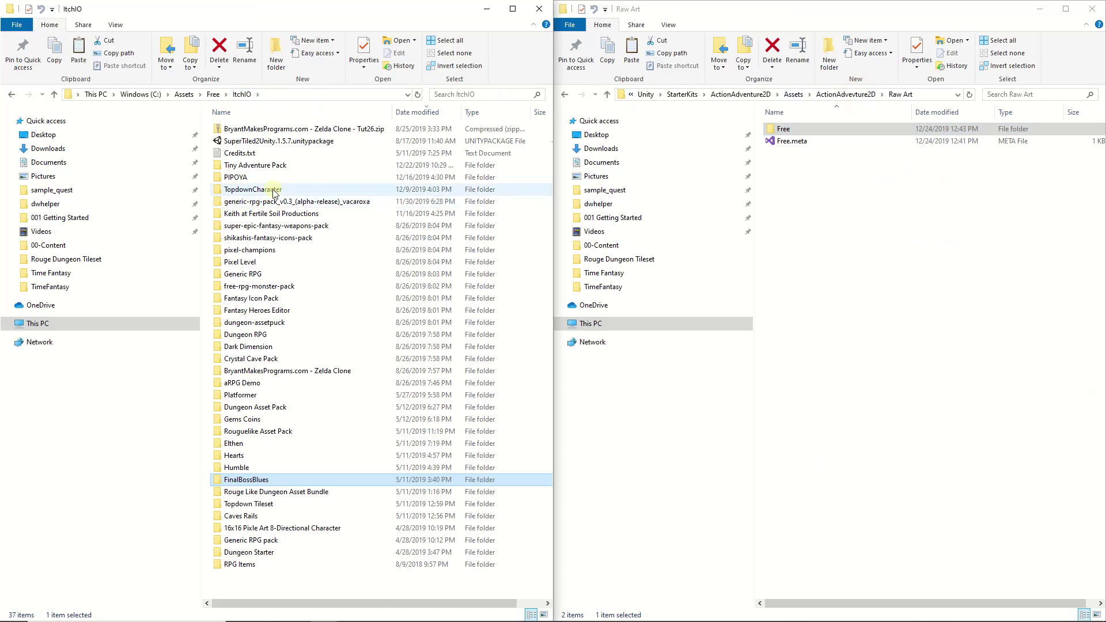
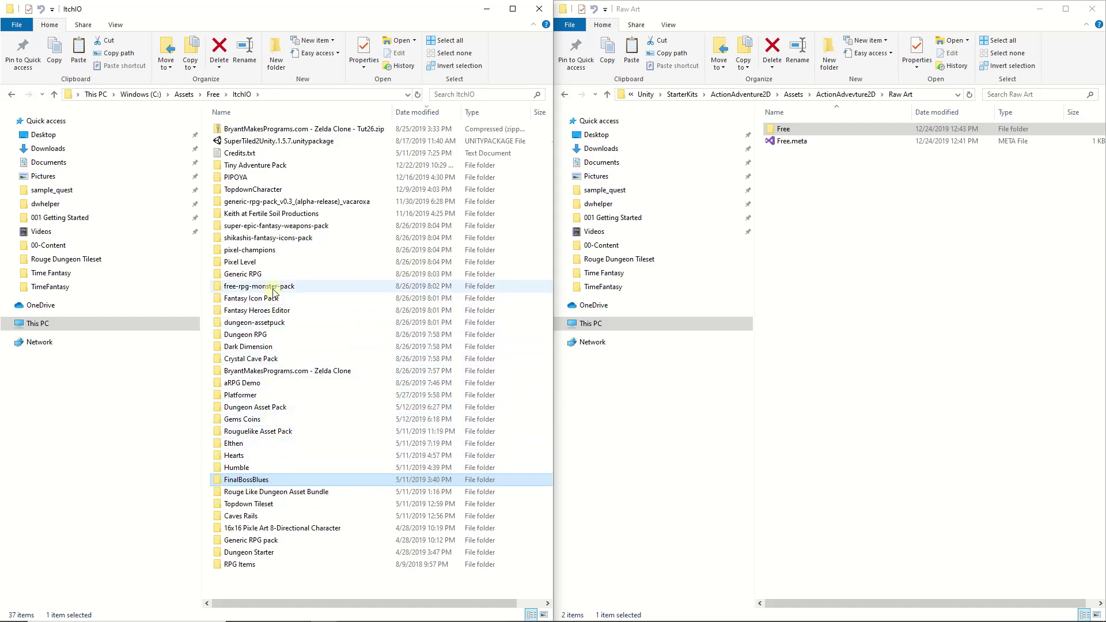
pyautogui.click(252, 166)
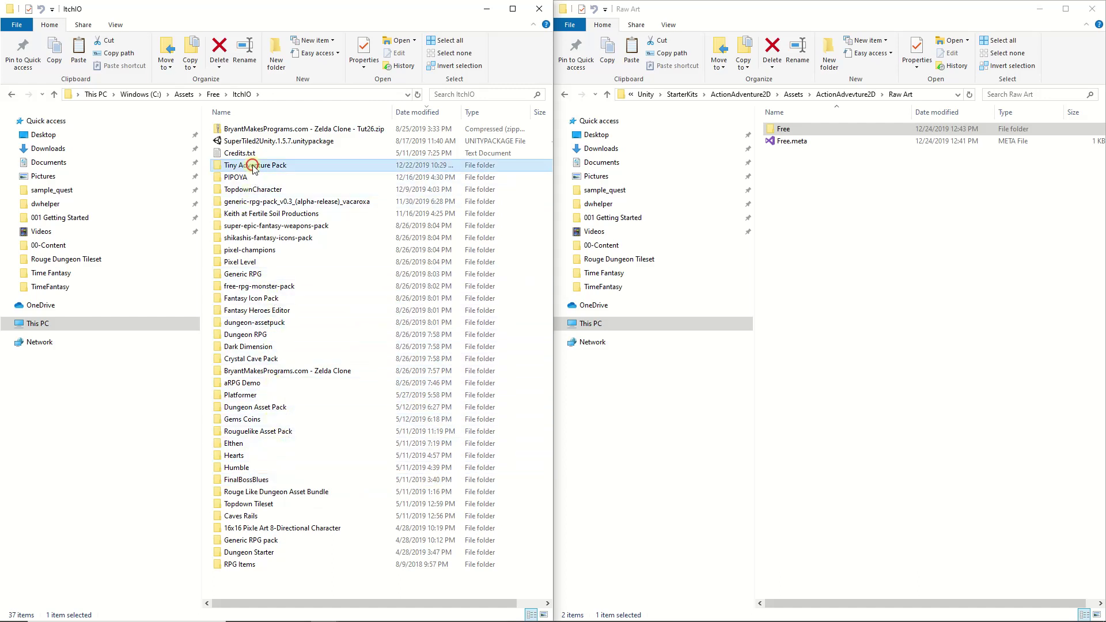
pyautogui.doubleClick(252, 166)
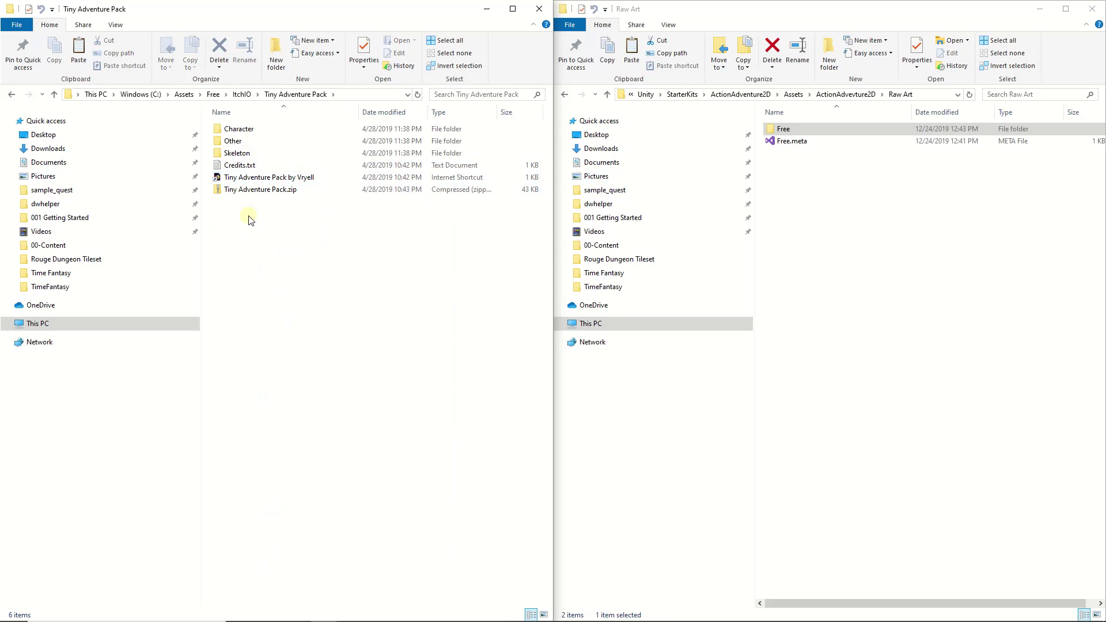
pyautogui.click(262, 192)
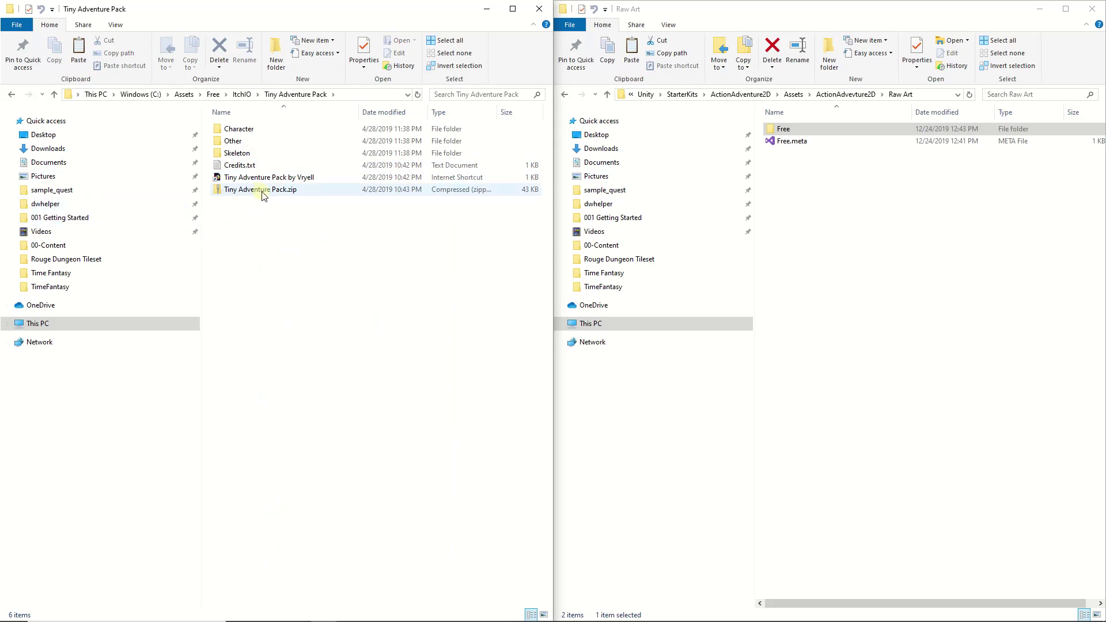
pyautogui.doubleClick(262, 192)
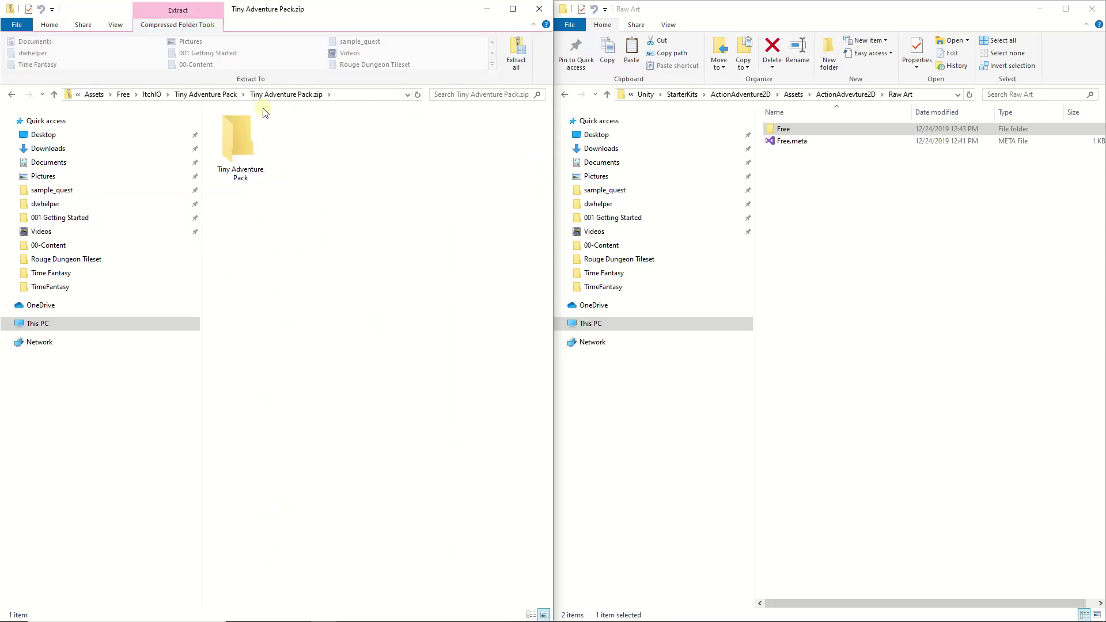
pyautogui.click(218, 96)
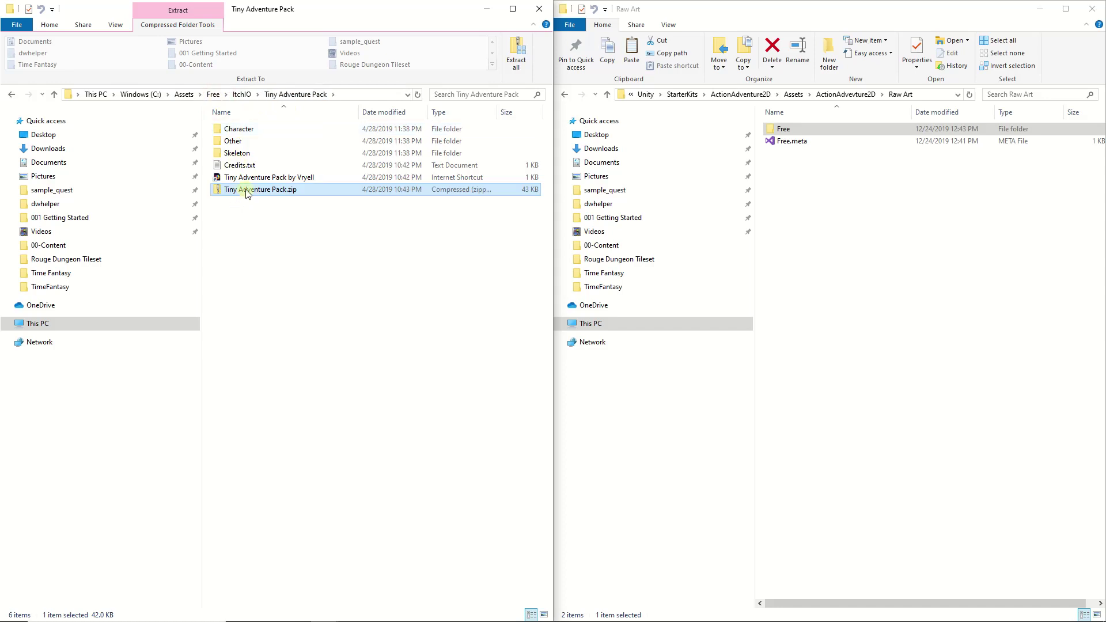
pyautogui.doubleClick(245, 189)
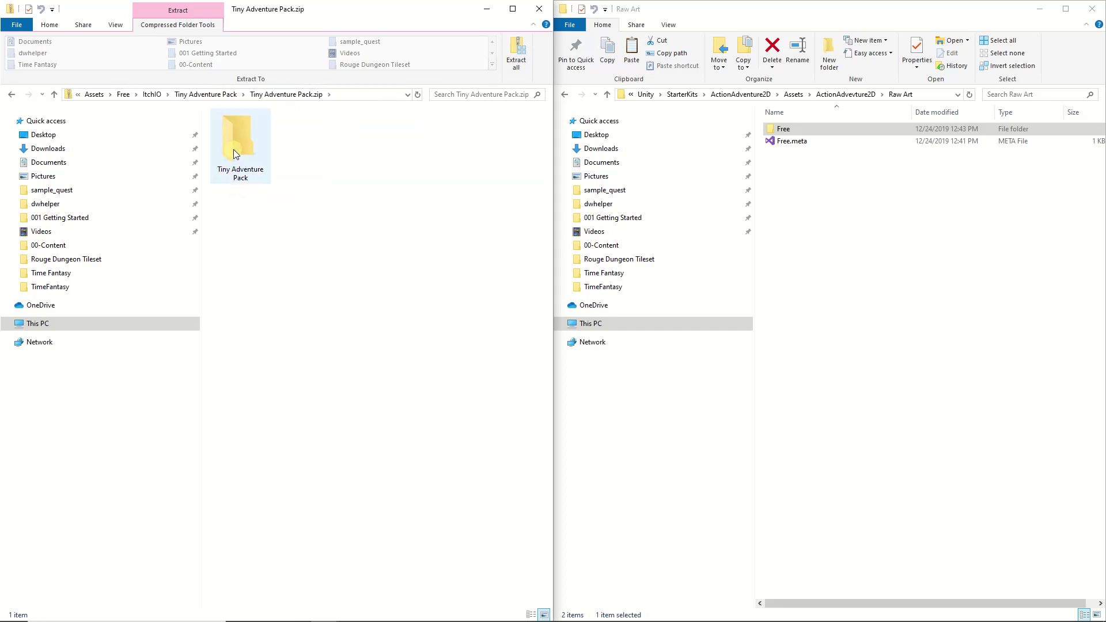
# - Copy the Tiny Adventure Pack folder from the zip archive into the project's Raw Art Free folder
pyautogui.click(240, 164)
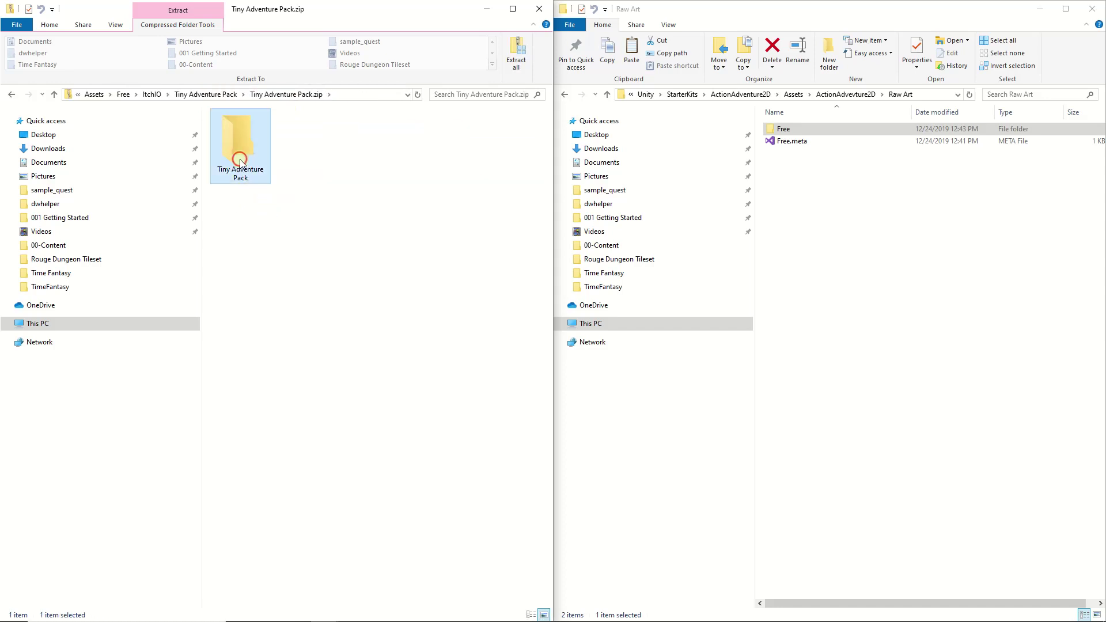
pyautogui.moveTo(241, 165); pyautogui.dragTo(322, 290)
pyautogui.doubleClick(803, 128)
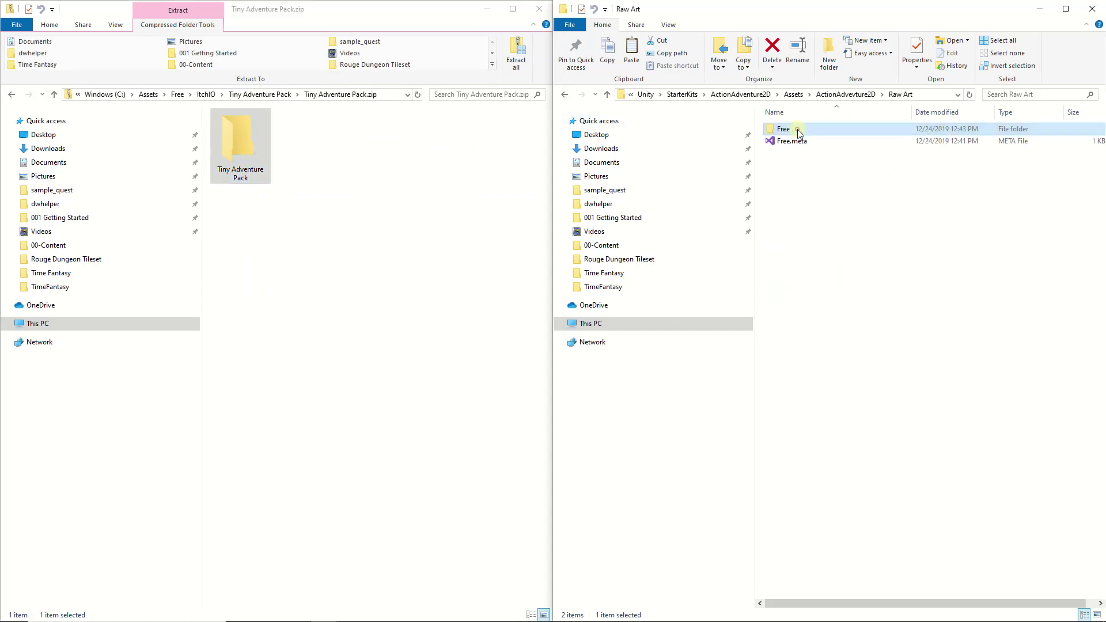
pyautogui.moveTo(251, 155); pyautogui.dragTo(889, 292, button='right')
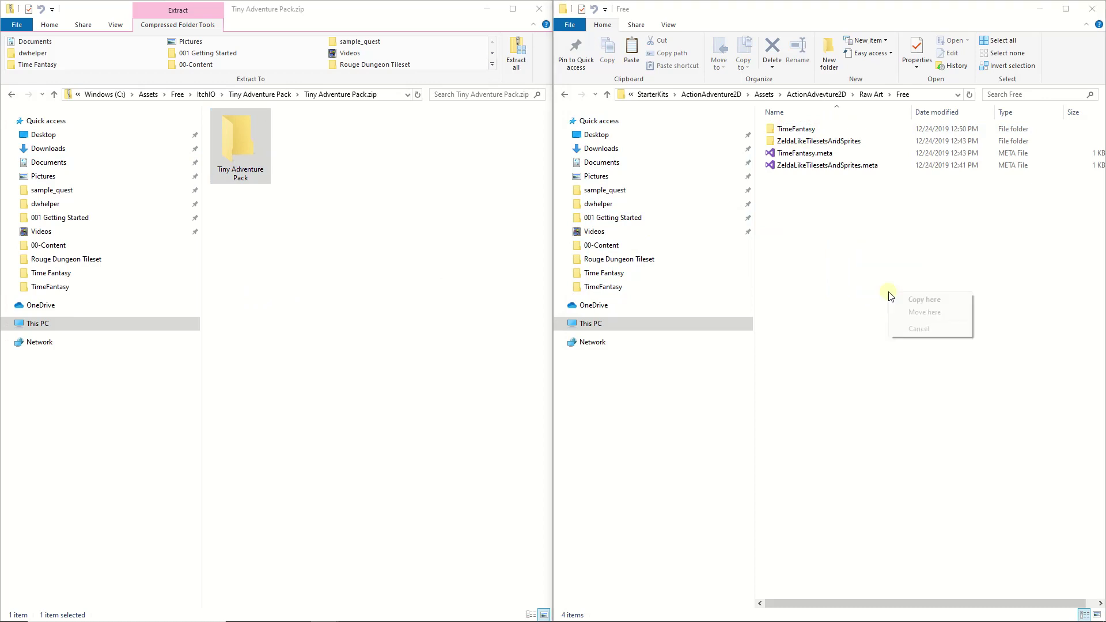
pyautogui.click(923, 299)
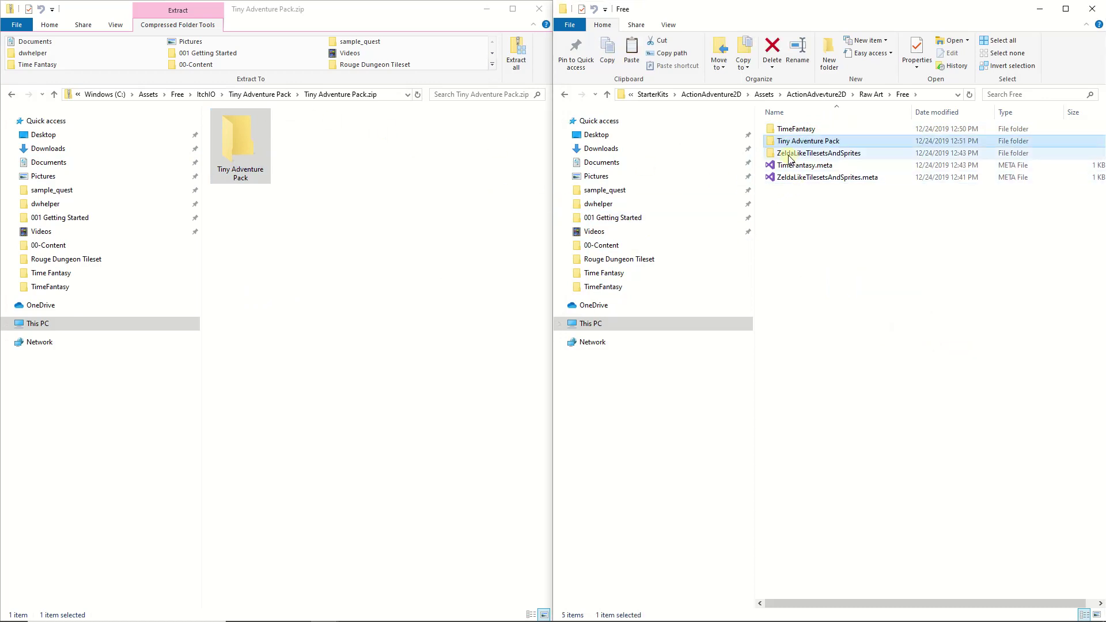
# - Copy Credits.txt and the Tiny Adventure Pack internet shortcut from the source folder into the project's Tiny Adventure Pack folder
pyautogui.doubleClick(794, 141)
pyautogui.click(287, 95)
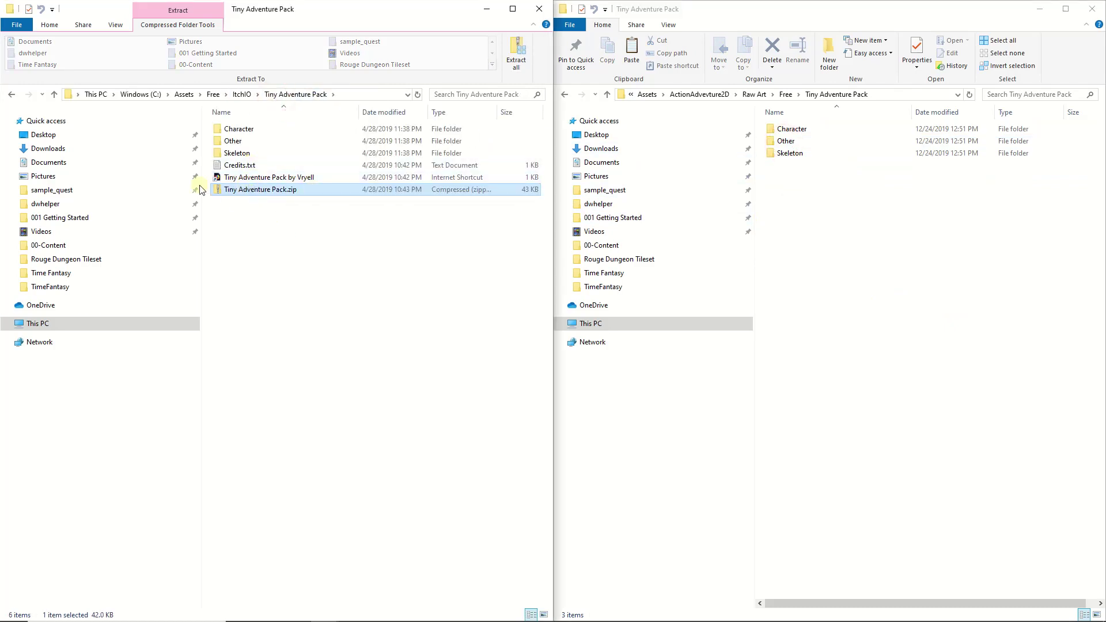
pyautogui.click(239, 165)
pyautogui.keyDown('shift'); pyautogui.click(251, 179); pyautogui.keyUp('shift')
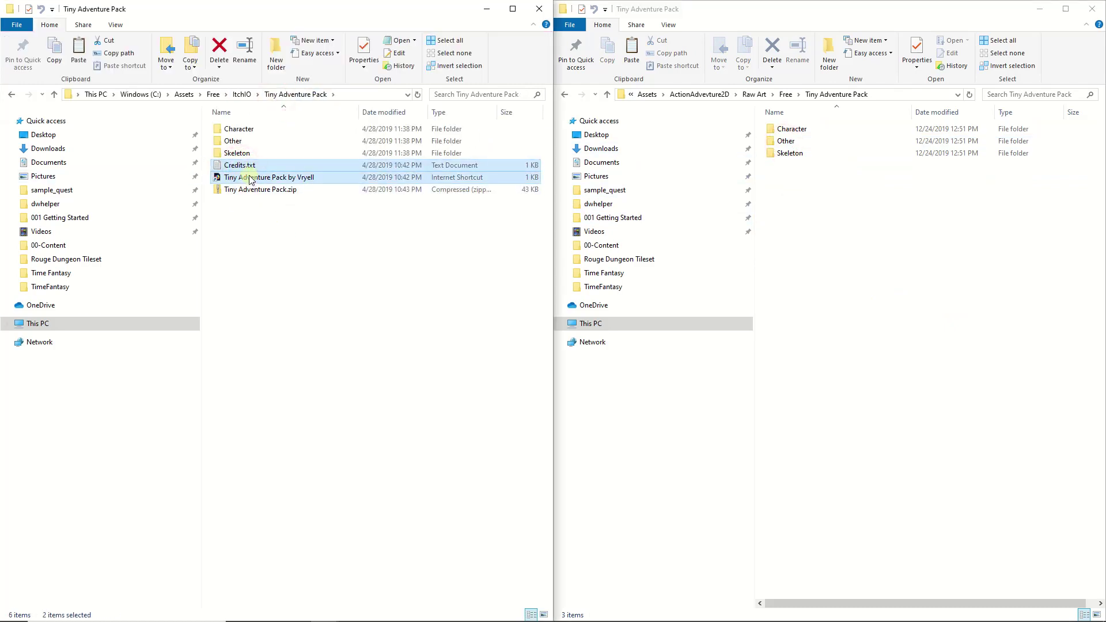
pyautogui.moveTo(249, 178); pyautogui.dragTo(885, 264)
pyautogui.moveTo(885, 263); pyautogui.dragTo(885, 263, button='right')
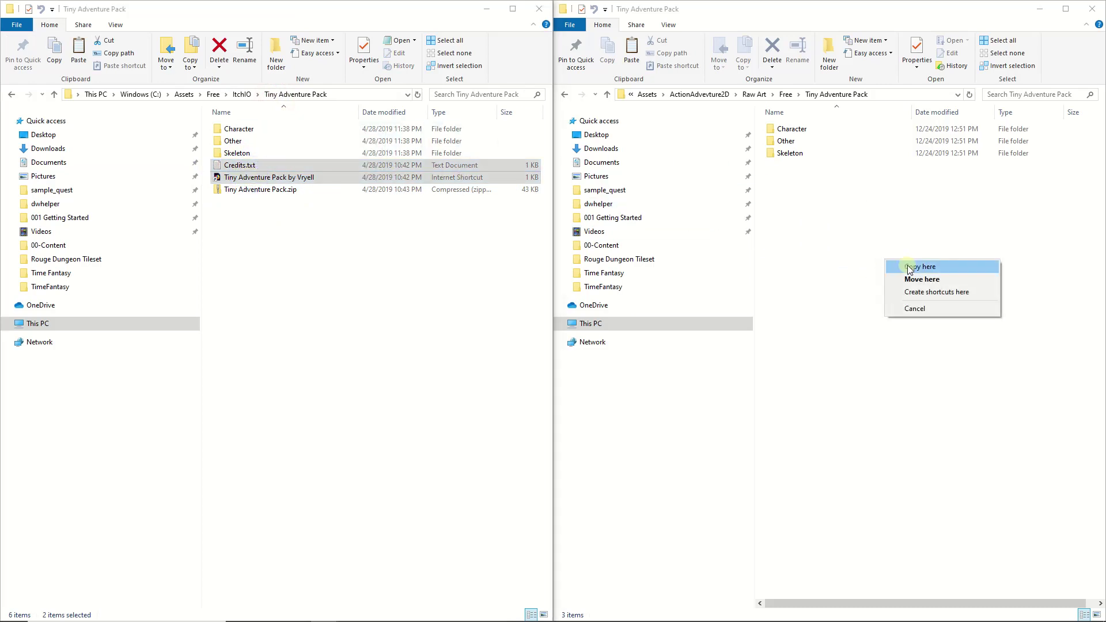
pyautogui.click(919, 267)
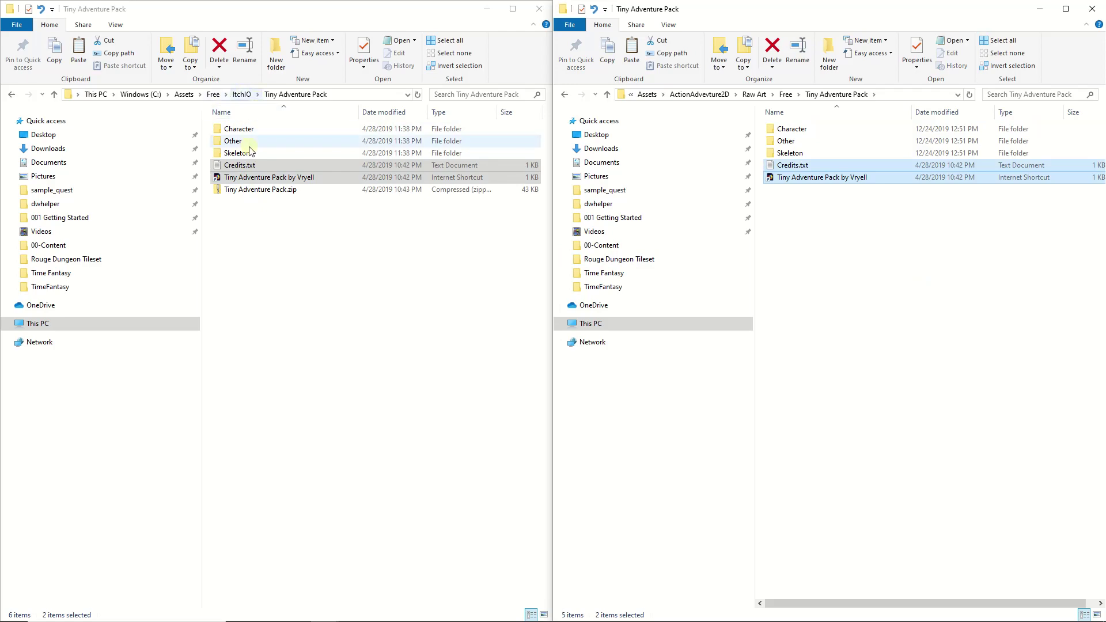
# - Open the Mythril Age folder within the ItchIo folder of the Paid assets
pyautogui.click(241, 94)
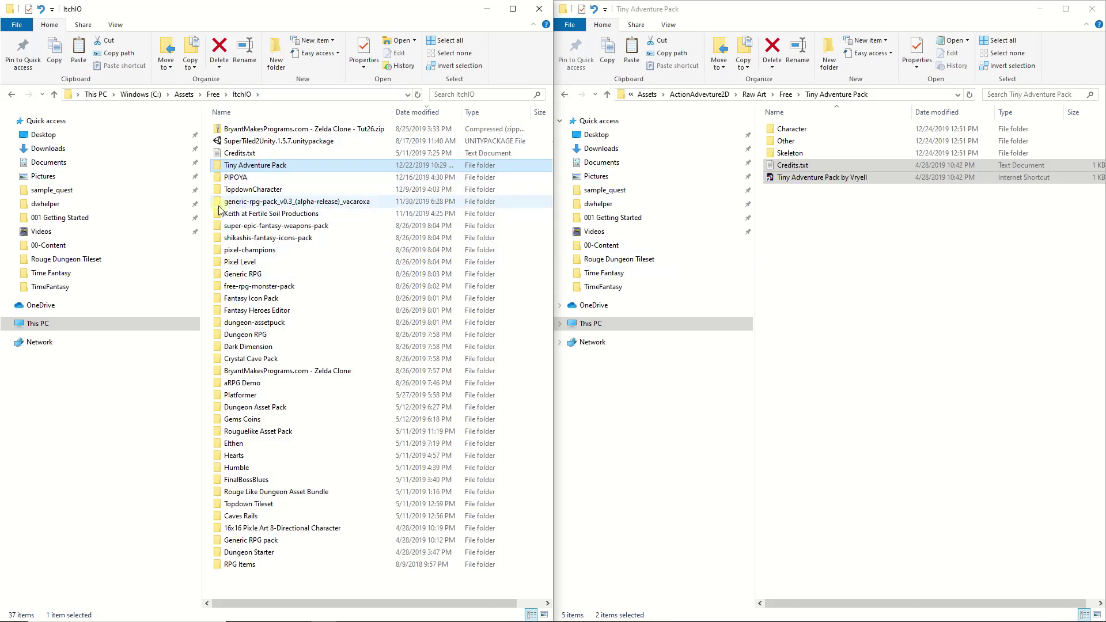
pyautogui.click(184, 94)
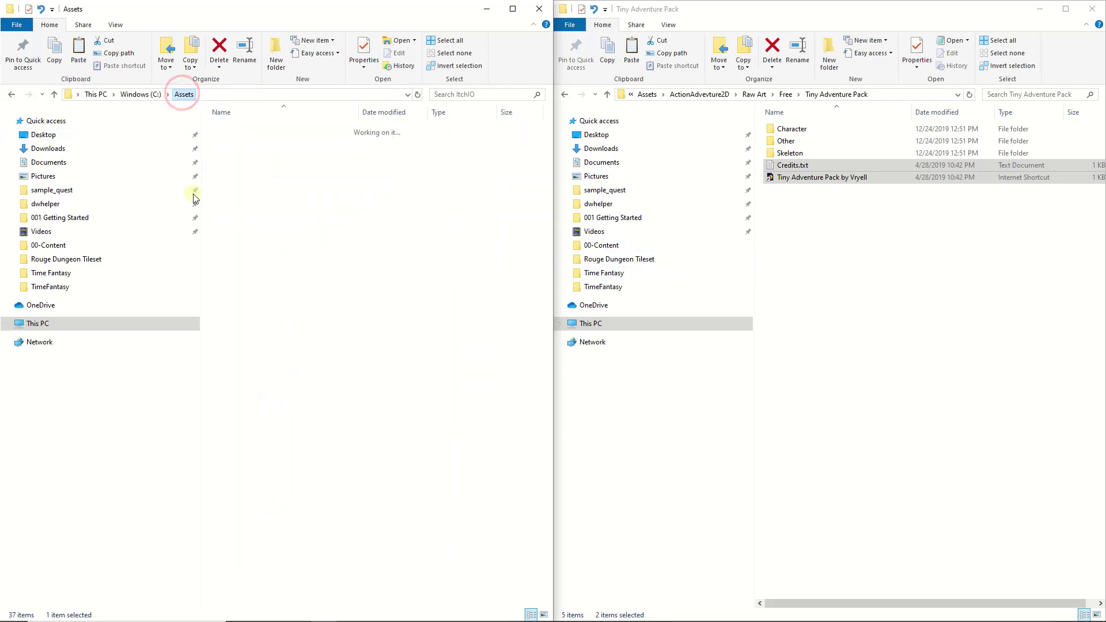
pyautogui.click(225, 142)
pyautogui.doubleClick(224, 141)
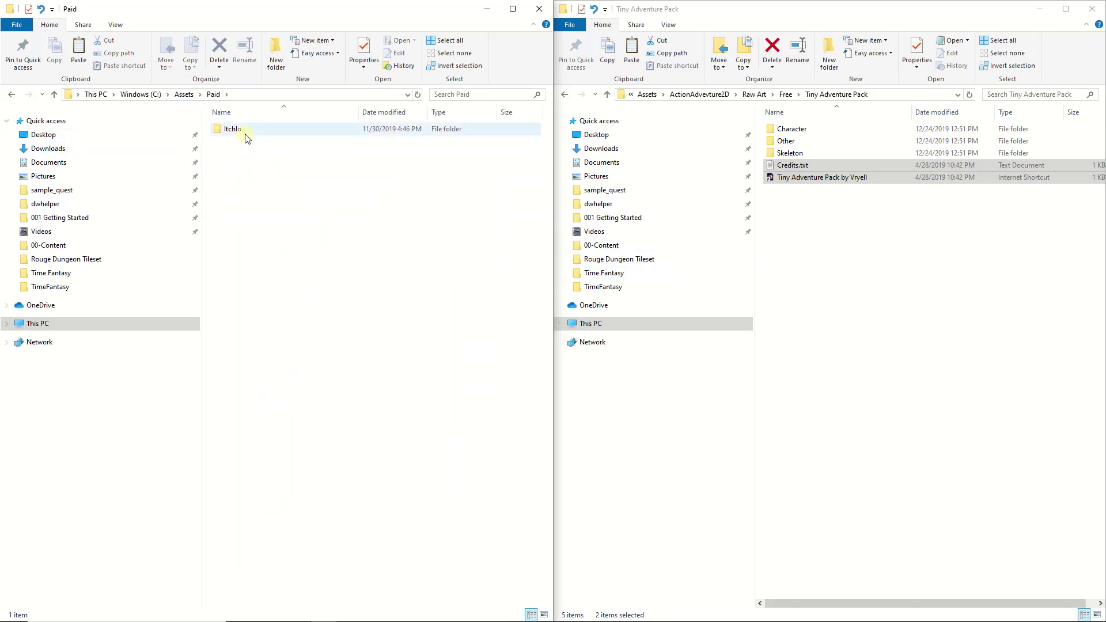
pyautogui.doubleClick(241, 128)
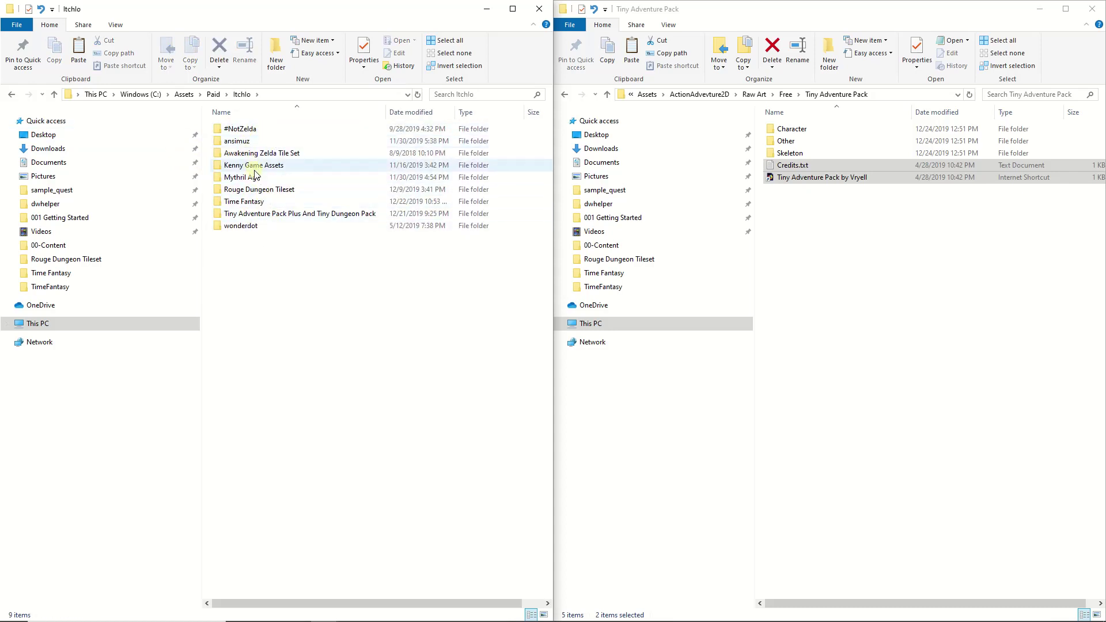
pyautogui.click(238, 179)
pyautogui.doubleClick(237, 178)
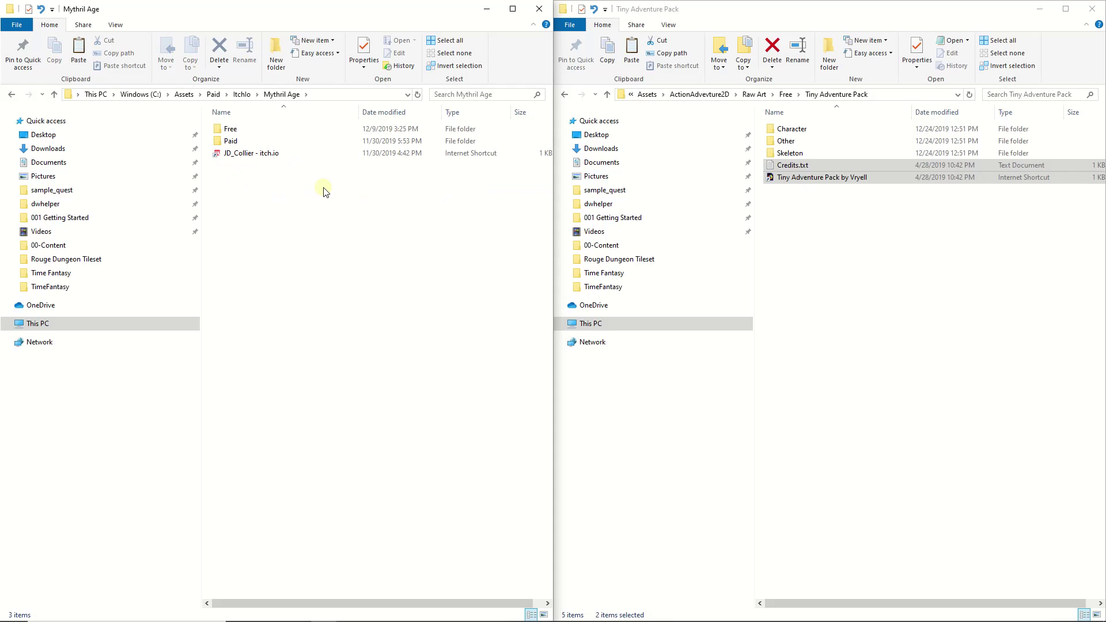
# - Open the source Mythril Age Free folder, and create and open a Mythril Age folder inside the project's Raw Art Free folder
pyautogui.click(241, 131)
pyautogui.doubleClick(241, 131)
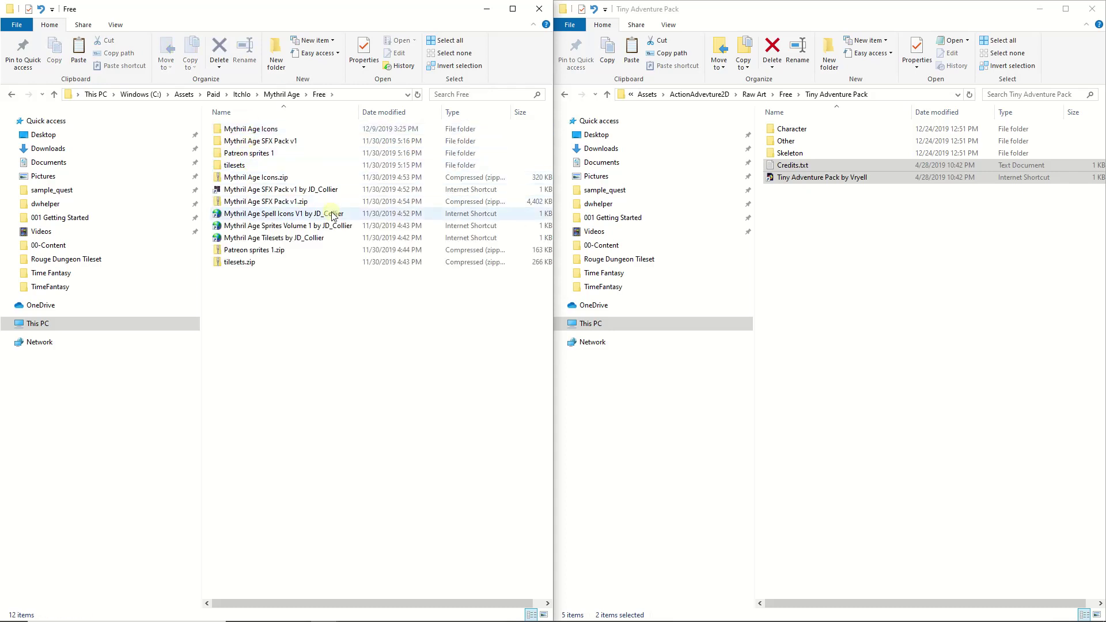
pyautogui.click(785, 94)
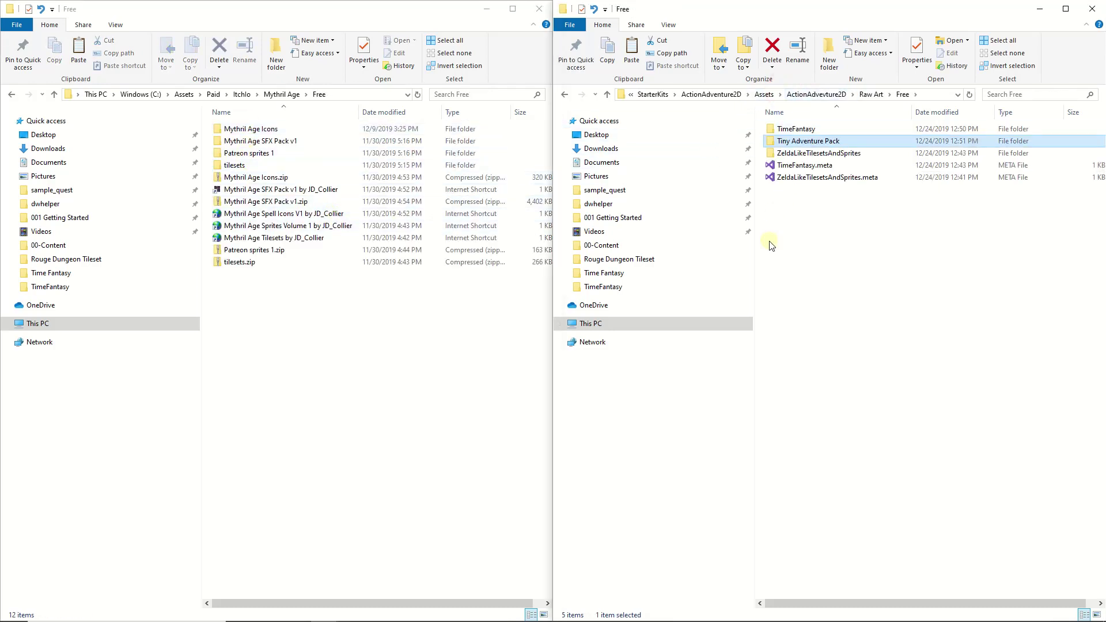
pyautogui.click(821, 232)
pyautogui.rightClick(818, 230)
pyautogui.moveTo(861, 387)
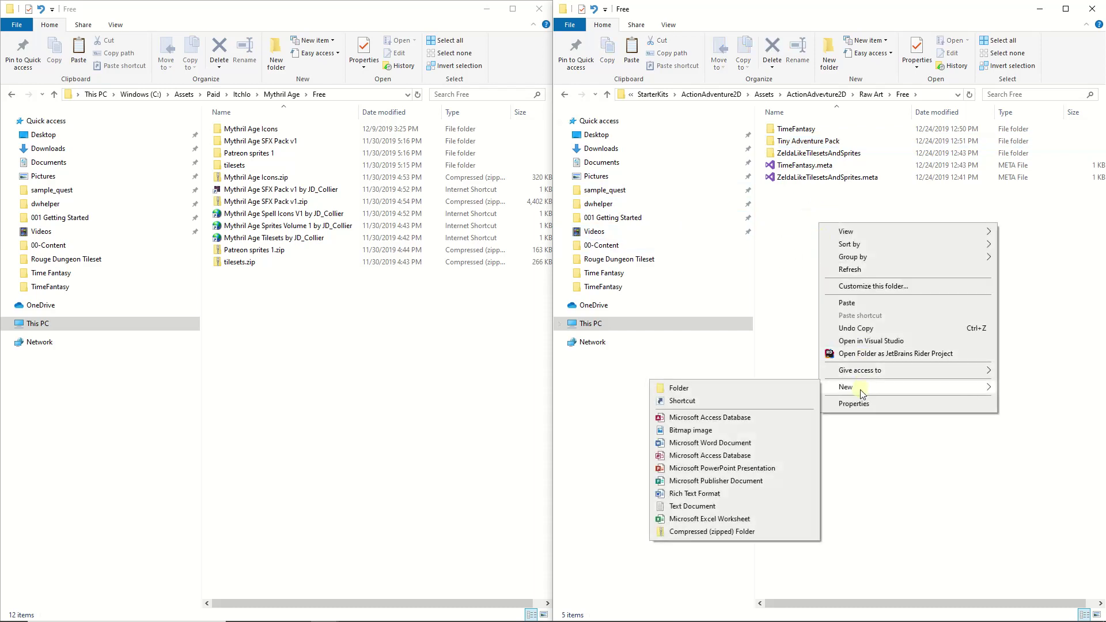
pyautogui.click(731, 389)
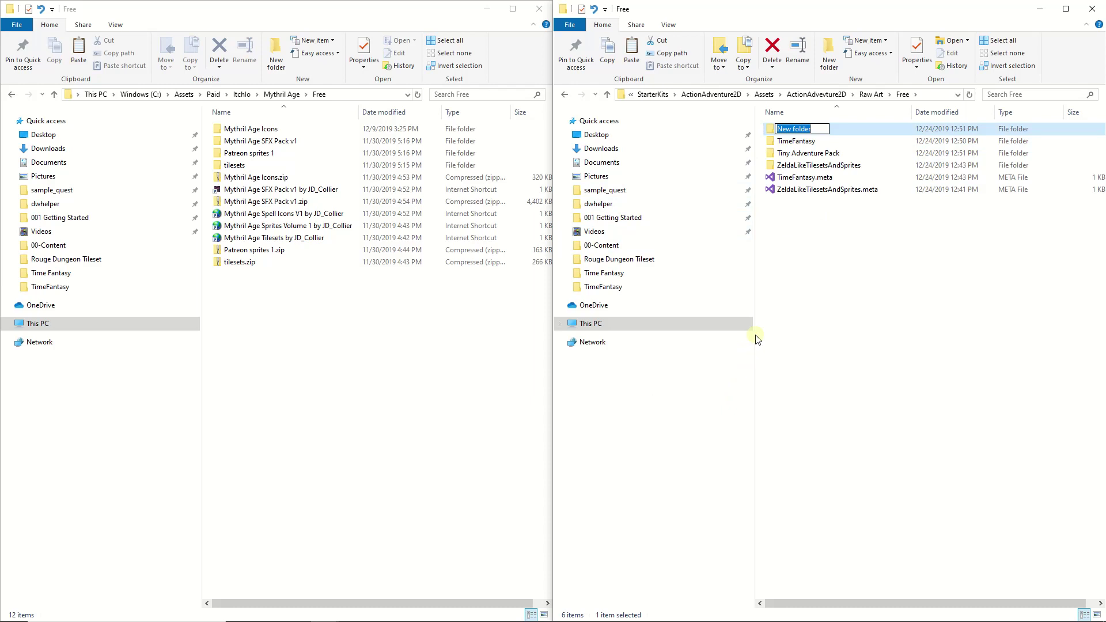
pyautogui.write('M')
pyautogui.write('ythril Age')
pyautogui.press('Return')
pyautogui.doubleClick(784, 129)
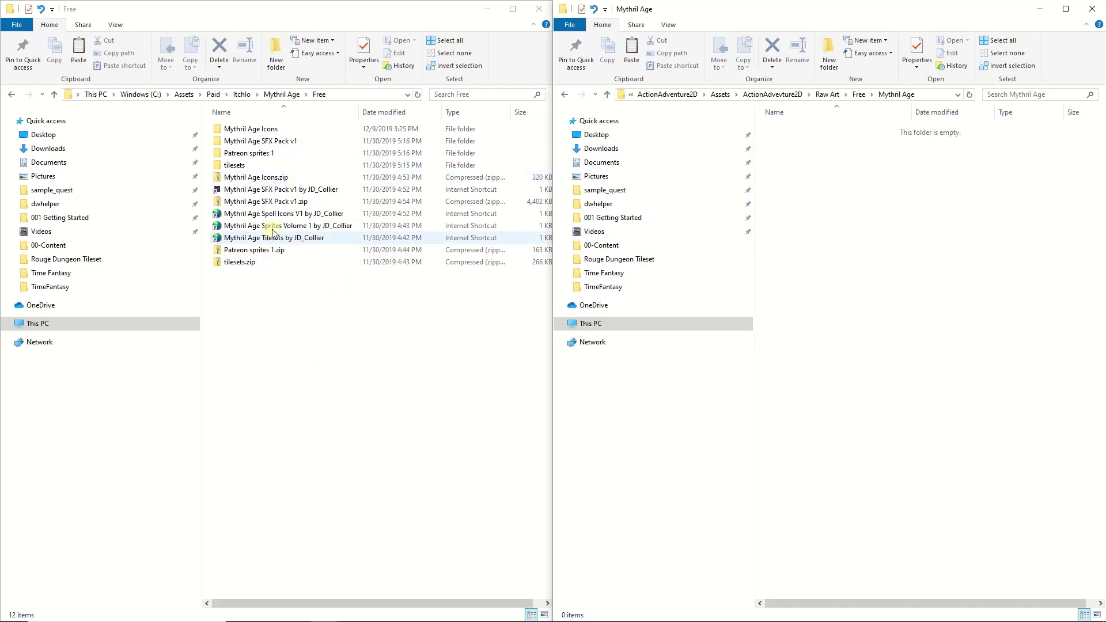
# - Copy the SFX Pack v1, Spell Icons V1, Sprites Volume 1 and Tilesets internet shortcuts into the project's Mythril Age folder
pyautogui.click(287, 190)
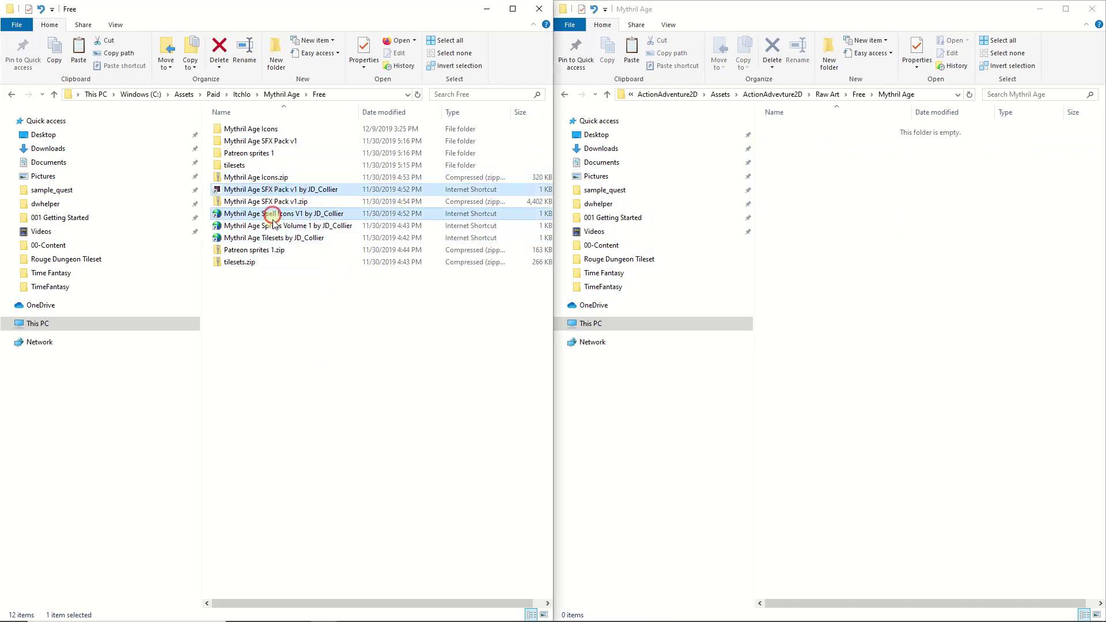
pyautogui.keyDown('ctrl'); pyautogui.click(271, 215); pyautogui.keyUp('ctrl')
pyautogui.keyDown('ctrl'); pyautogui.click(266, 225); pyautogui.keyUp('ctrl')
pyautogui.keyDown('ctrl'); pyautogui.click(266, 237); pyautogui.keyUp('ctrl')
pyautogui.moveTo(265, 237); pyautogui.dragTo(862, 218, button='right')
pyautogui.click(884, 222)
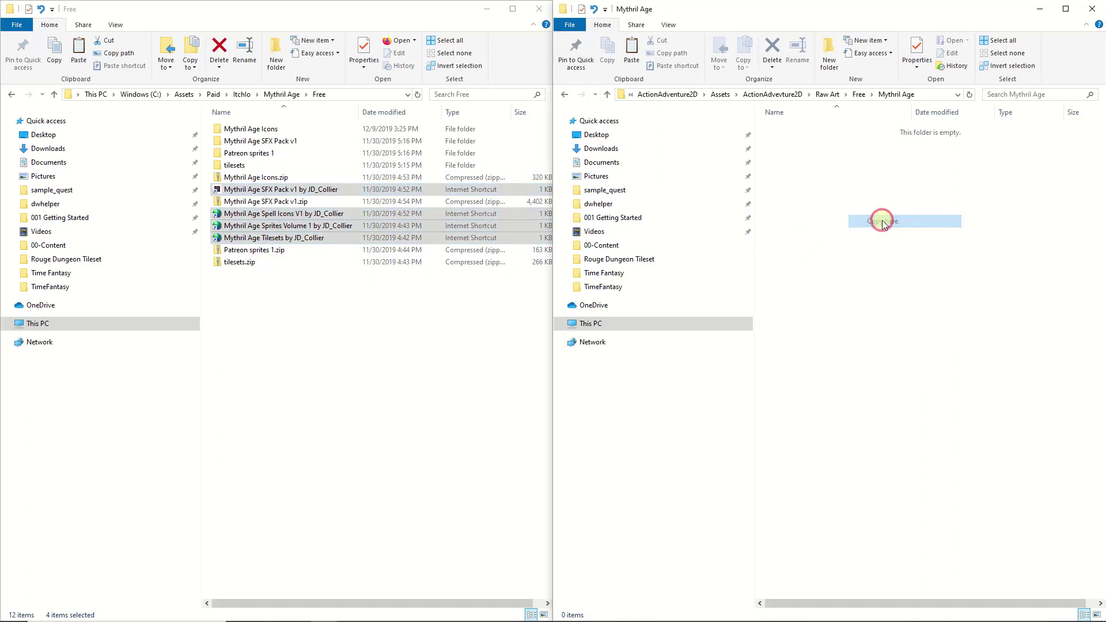
# - Copy the Mythril Age Icons folder from Mythril Age Icons.zip into the project's Mythril Age folder
pyautogui.click(245, 177)
pyautogui.click(252, 203)
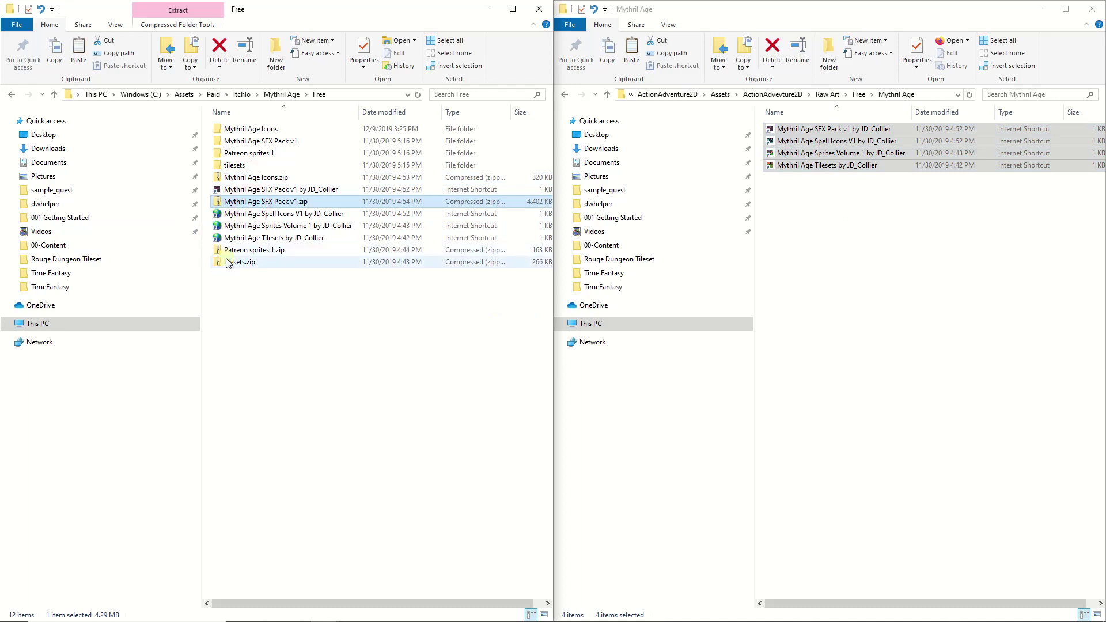
pyautogui.doubleClick(233, 179)
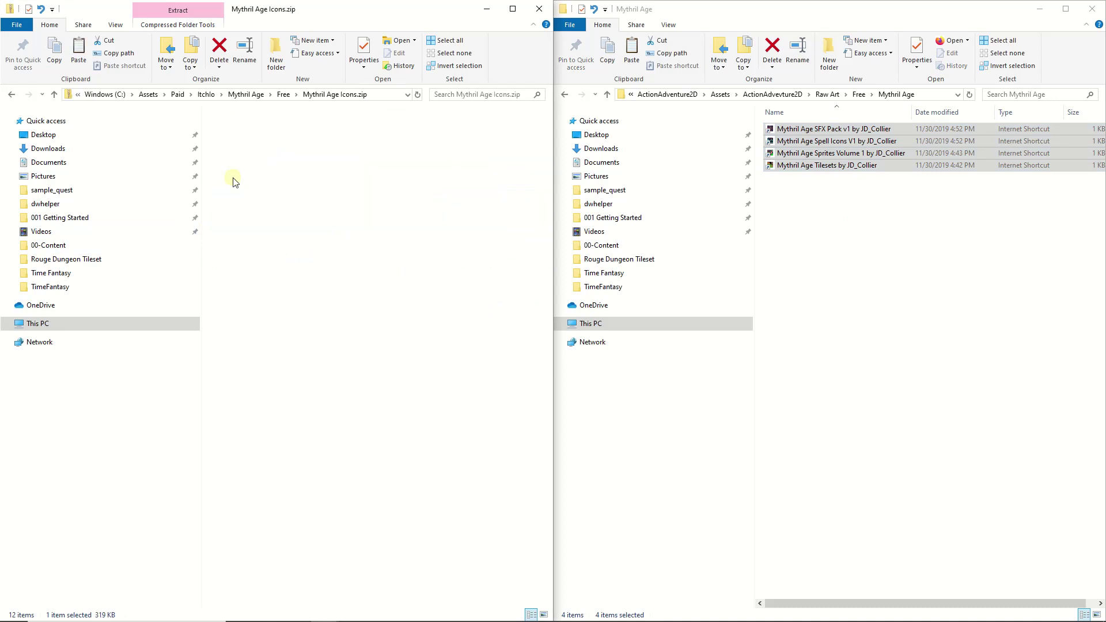
pyautogui.moveTo(243, 163); pyautogui.dragTo(912, 279, button='right')
pyautogui.click(938, 285)
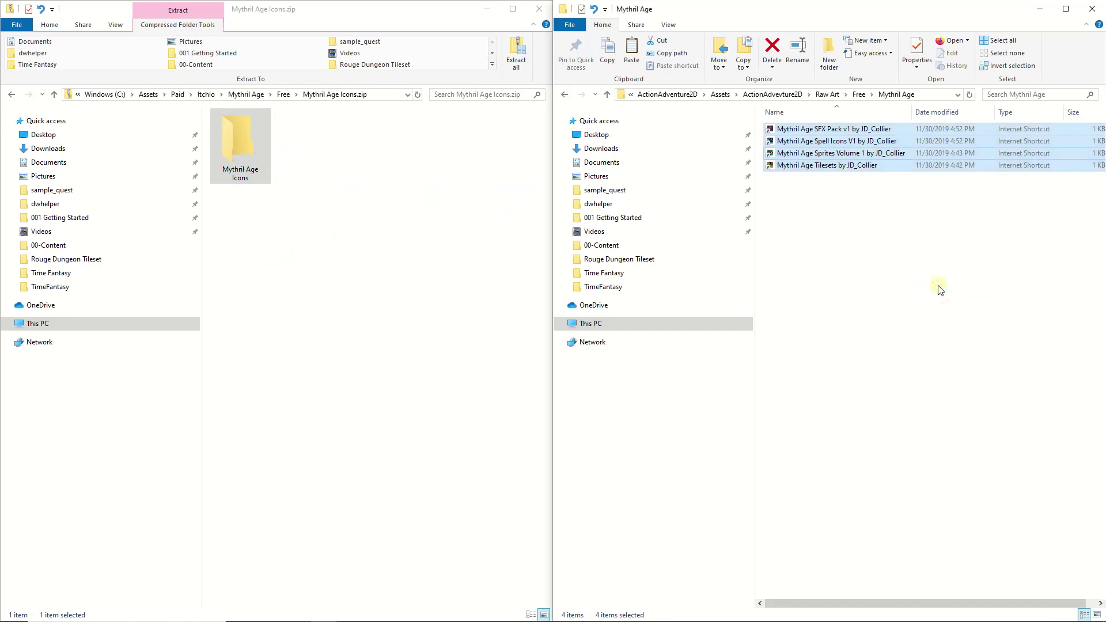
# - Copy the Mythril Age SFX Pack v1 folder from its zip archive into the project's Mythril Age folder
pyautogui.click(285, 94)
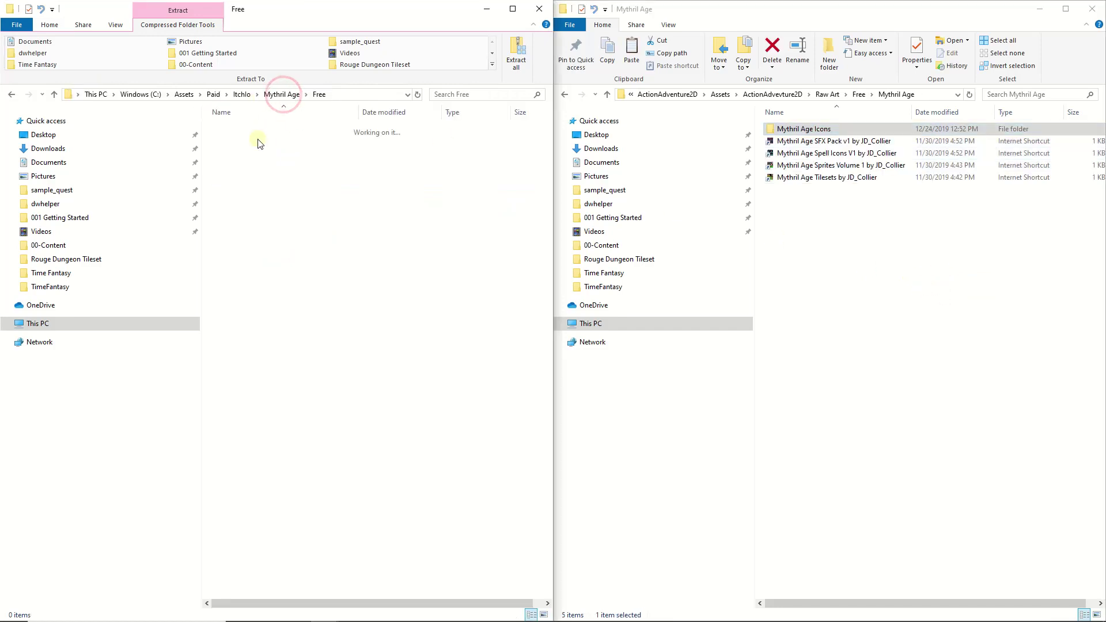
pyautogui.doubleClick(246, 203)
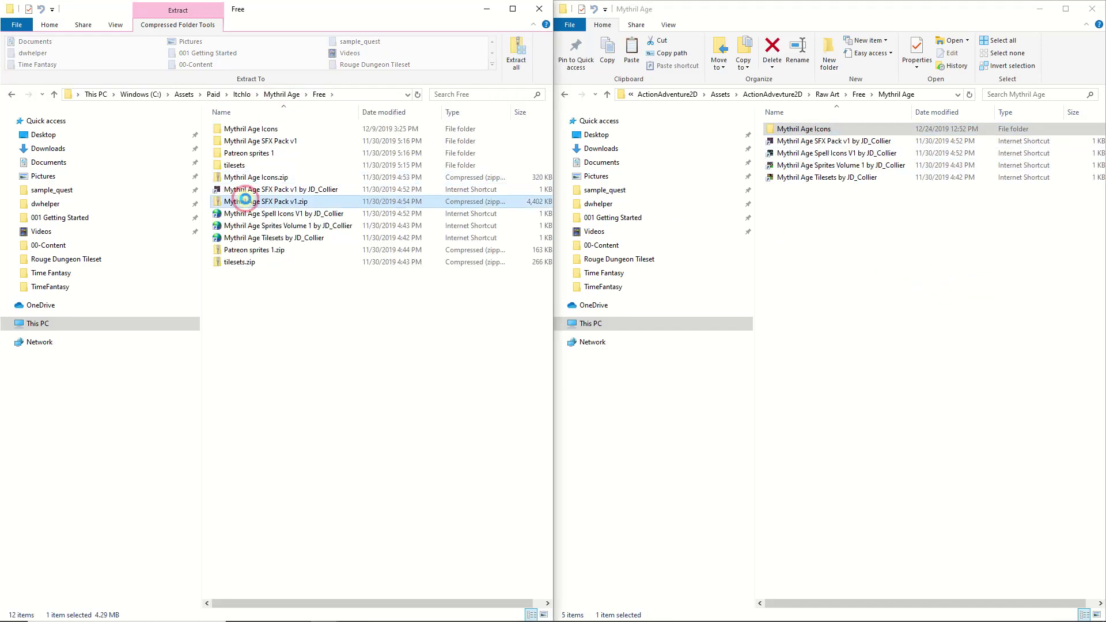
pyautogui.moveTo(236, 138); pyautogui.dragTo(864, 274, button='right')
pyautogui.click(880, 282)
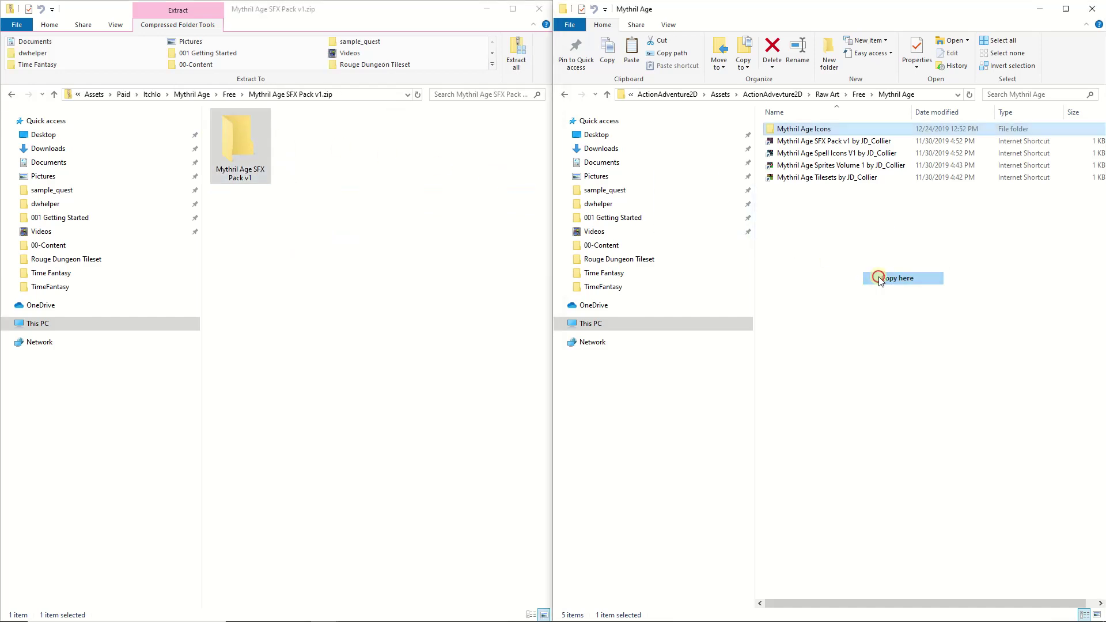
# - Copy the Patreon sprites 1 folder from Patreon sprites 1.zip into the project's Mythril Age folder
pyautogui.click(229, 94)
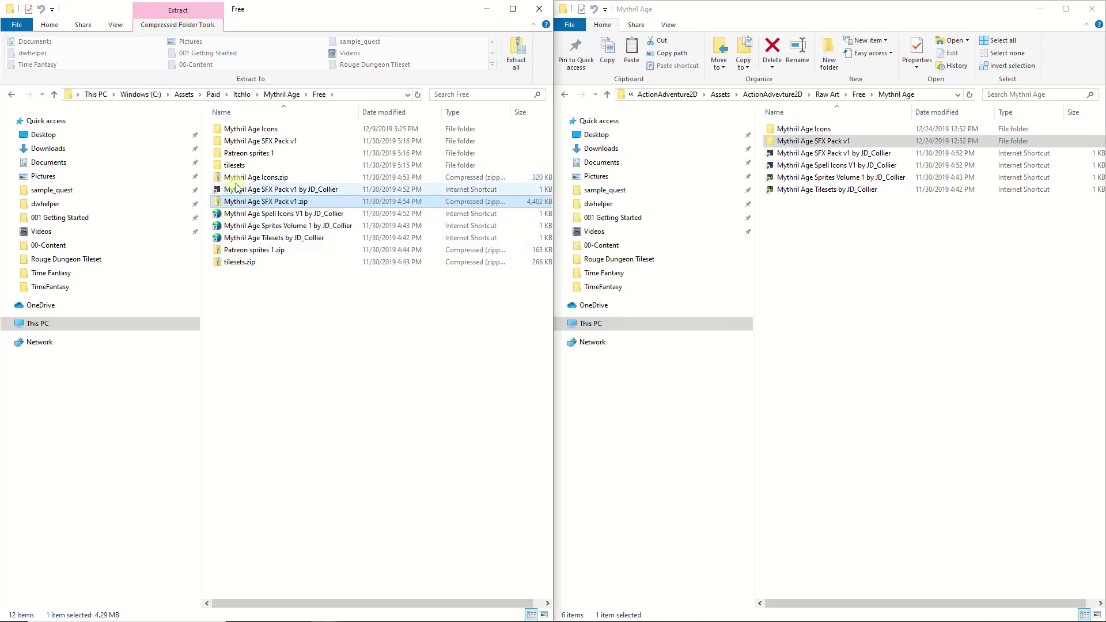
pyautogui.click(244, 251)
pyautogui.doubleClick(241, 248)
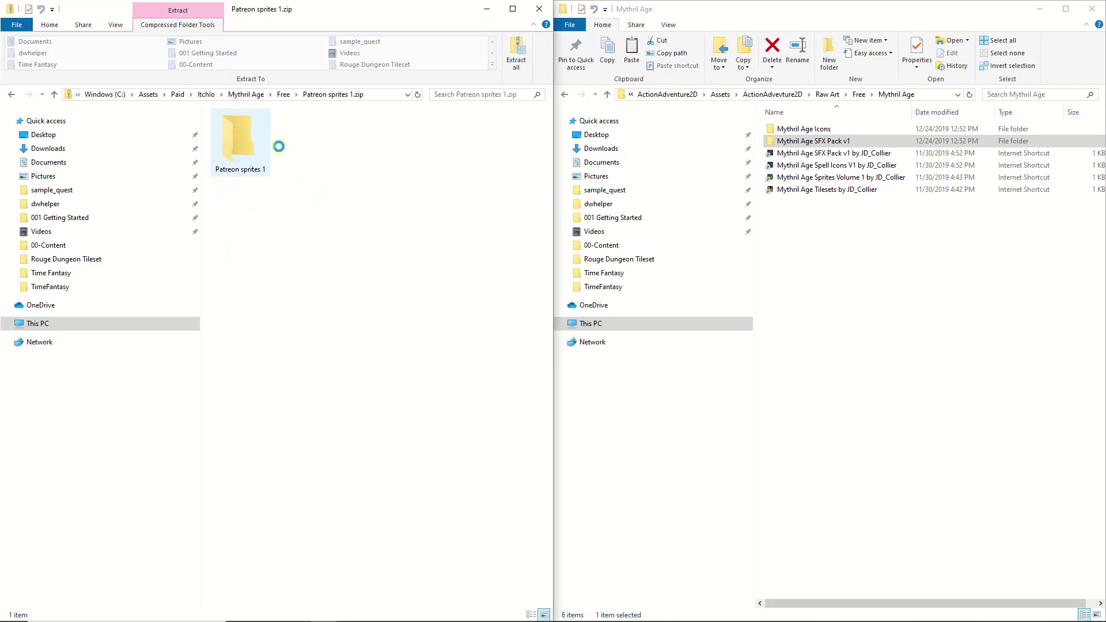
pyautogui.click(240, 144)
pyautogui.moveTo(240, 144); pyautogui.dragTo(876, 271, button='right')
pyautogui.click(894, 281)
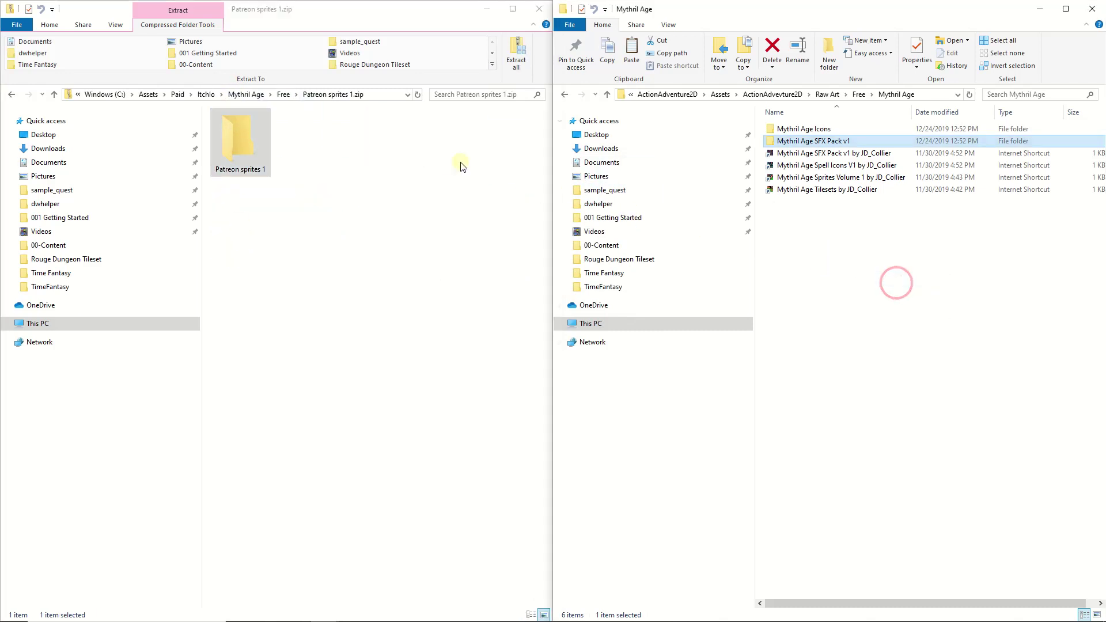
# - Copy the tilesets folder from tilesets.zip into the project's Mythril Age folder and return to the source Free folder
pyautogui.click(283, 94)
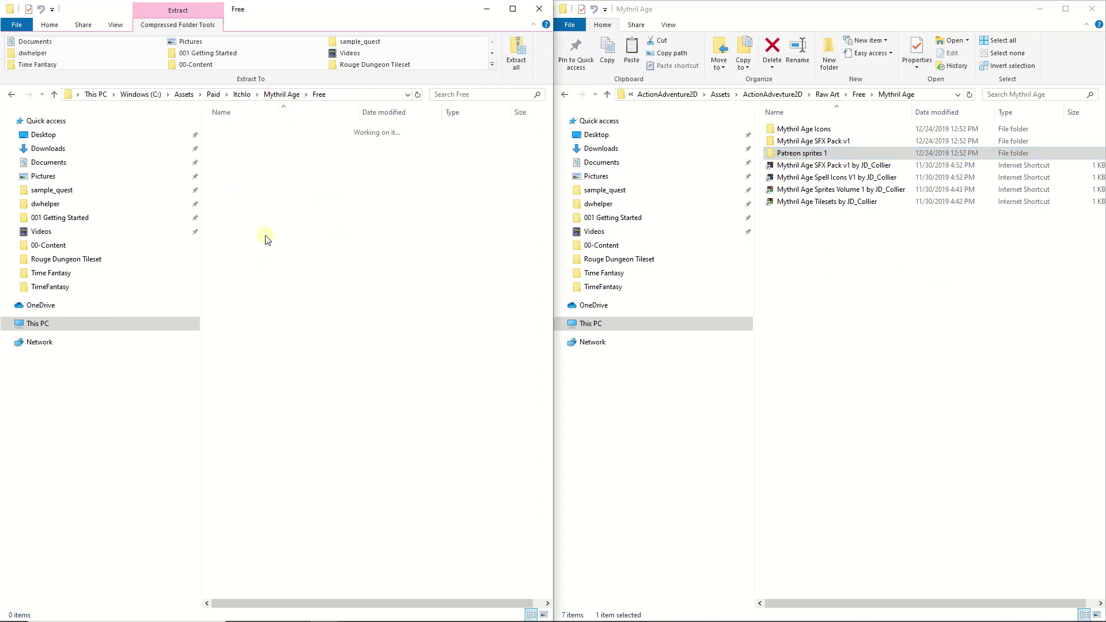
pyautogui.doubleClick(247, 262)
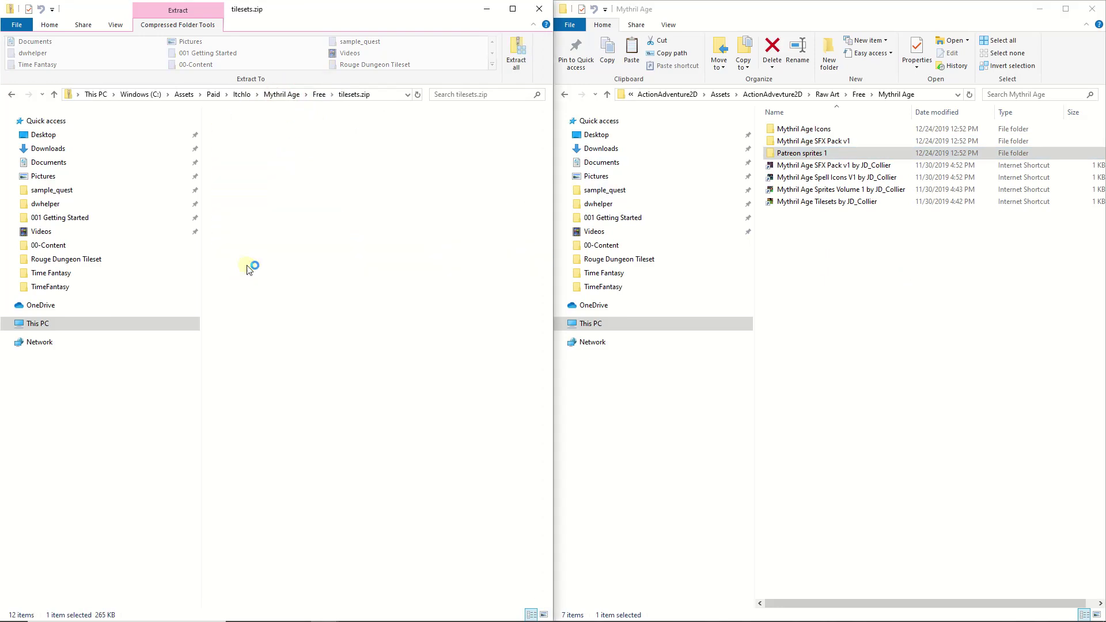
pyautogui.moveTo(231, 141); pyautogui.dragTo(919, 294, button='right')
pyautogui.click(919, 294)
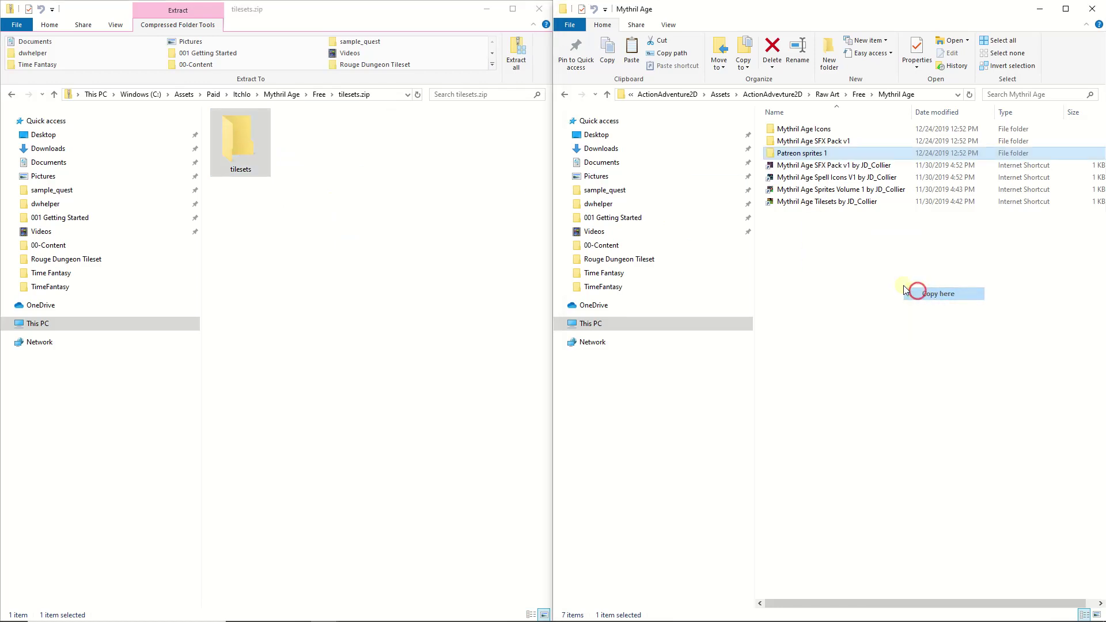
pyautogui.click(318, 94)
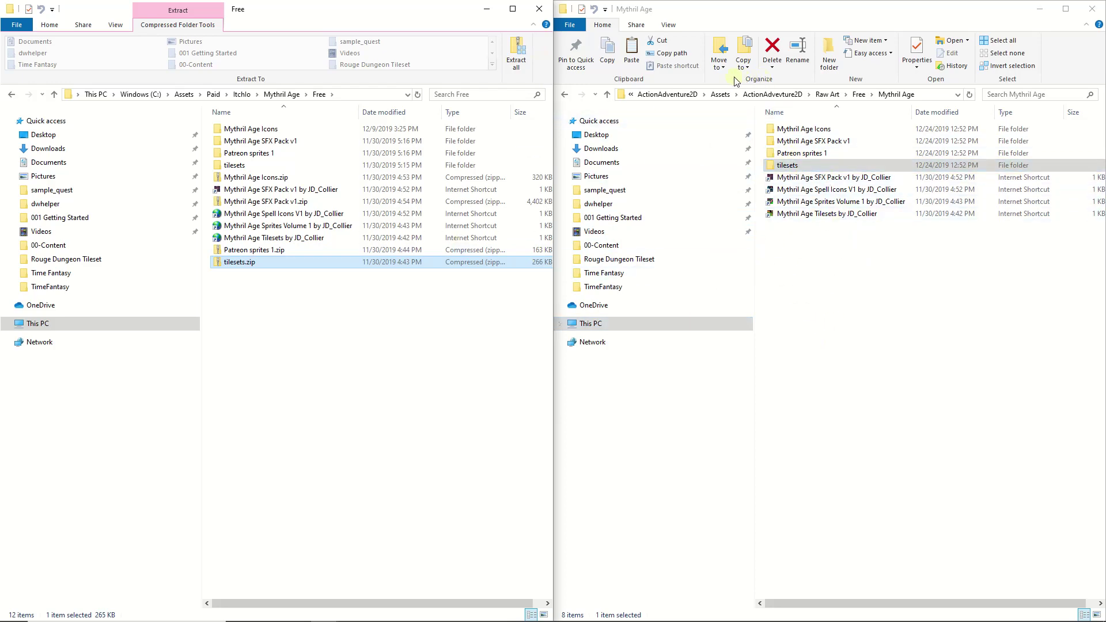
# - Switch back to the Unity editor and resize its layout to narrow the Inspector and Hierarchy and heighten the Project area
pyautogui.click(1040, 9)
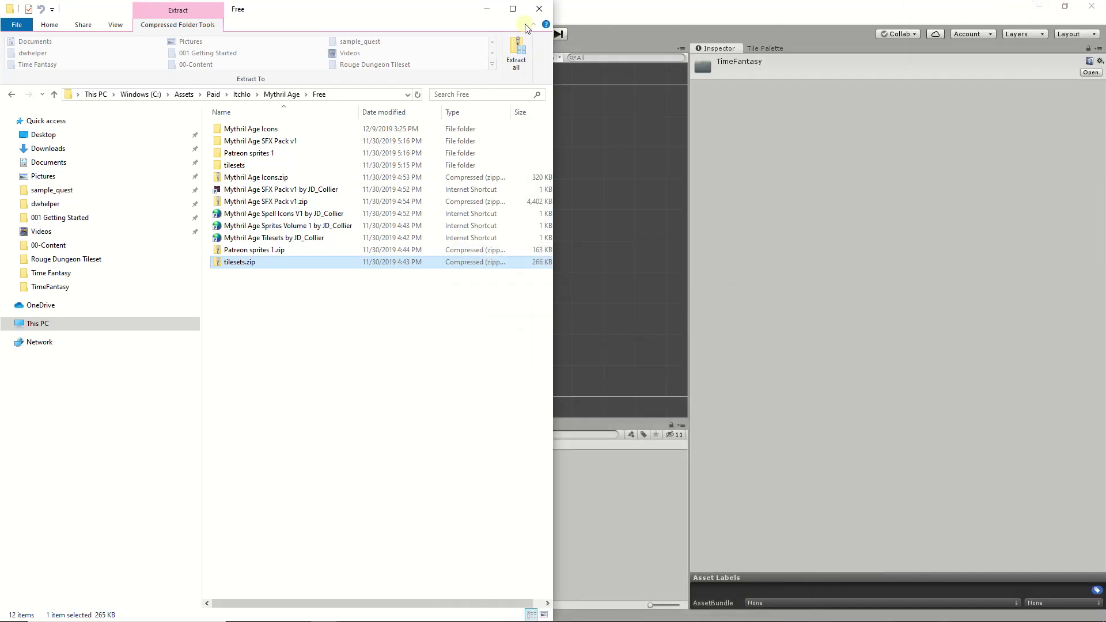
pyautogui.click(486, 9)
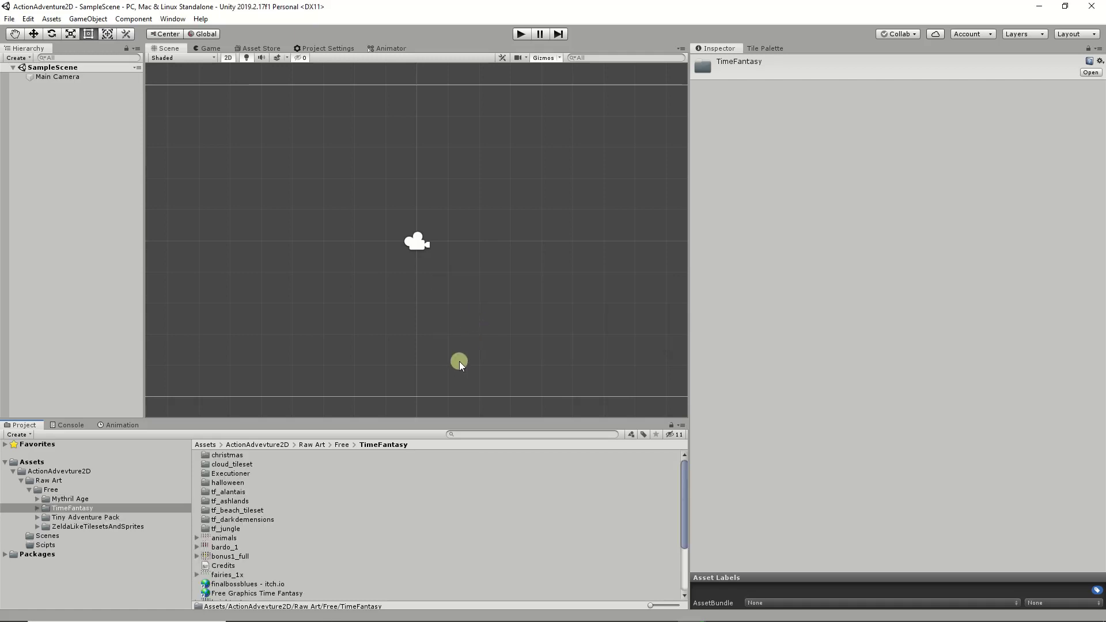
pyautogui.moveTo(688, 346); pyautogui.dragTo(858, 323)
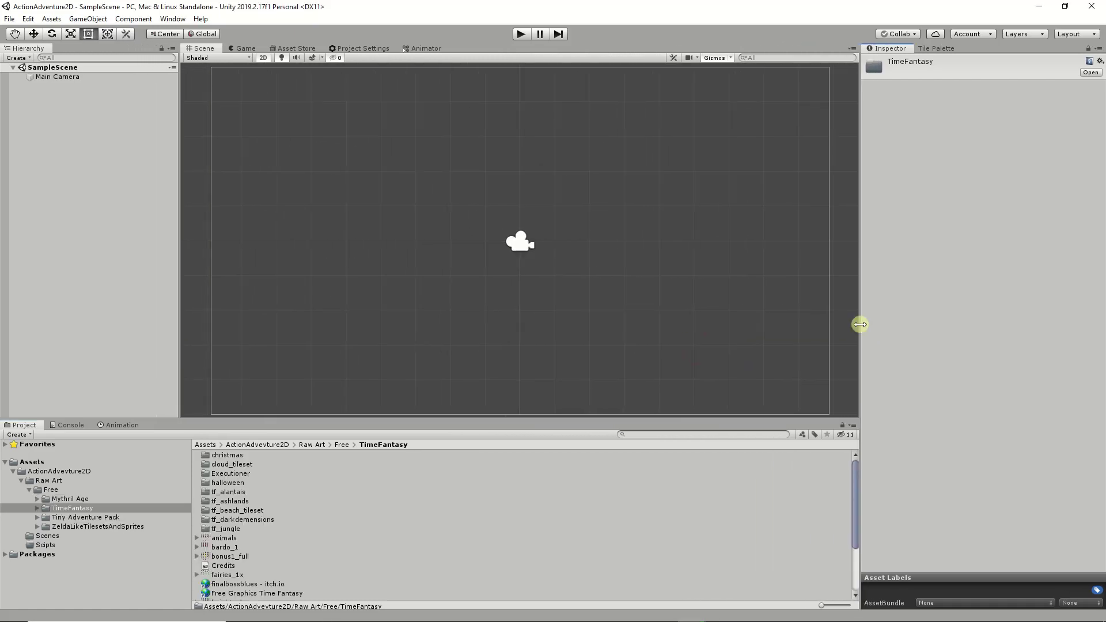
pyautogui.moveTo(179, 251); pyautogui.dragTo(135, 252)
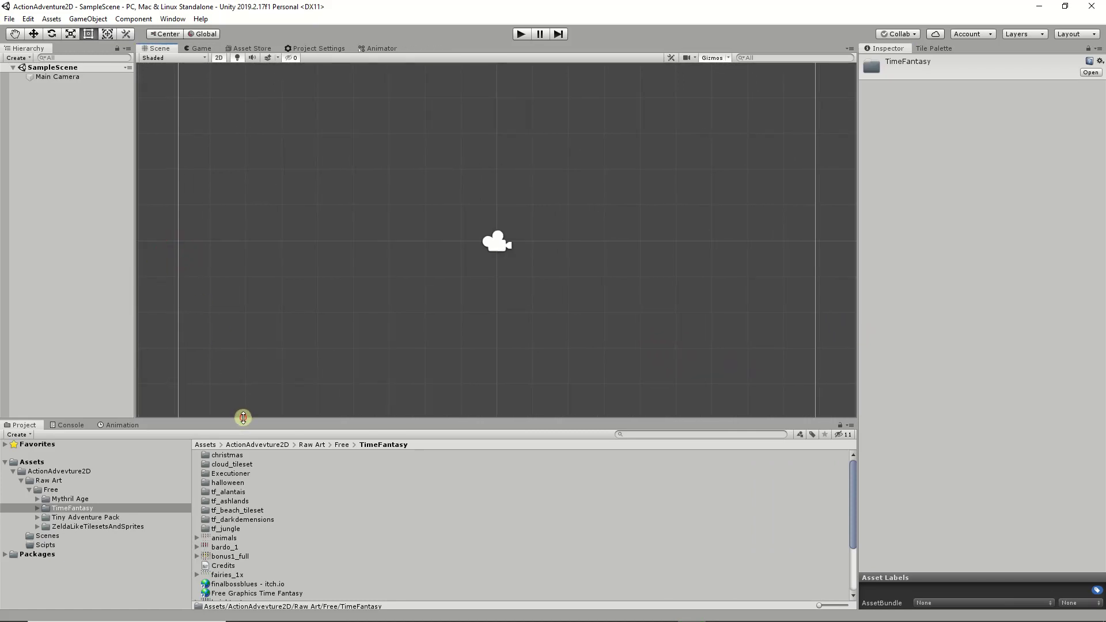
pyautogui.moveTo(241, 418); pyautogui.dragTo(232, 337)
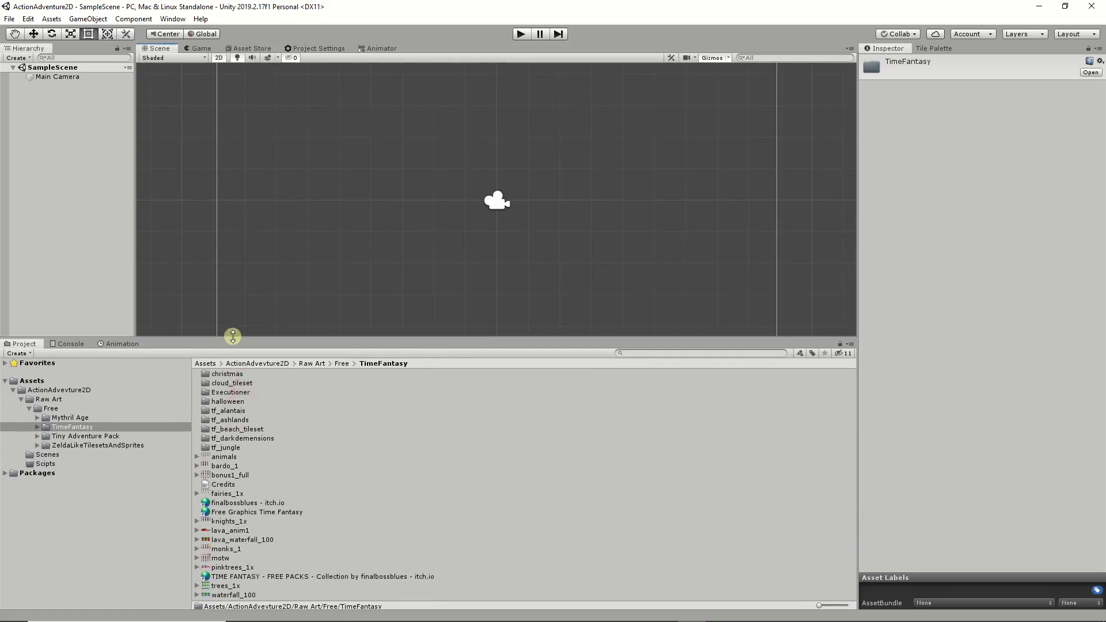
# - Browse the project assets from ActionAdvevture2D through Raw Art and Free to the gfx folder of ZeldaLikeTilesetsAndSprites
pyautogui.click(32, 381)
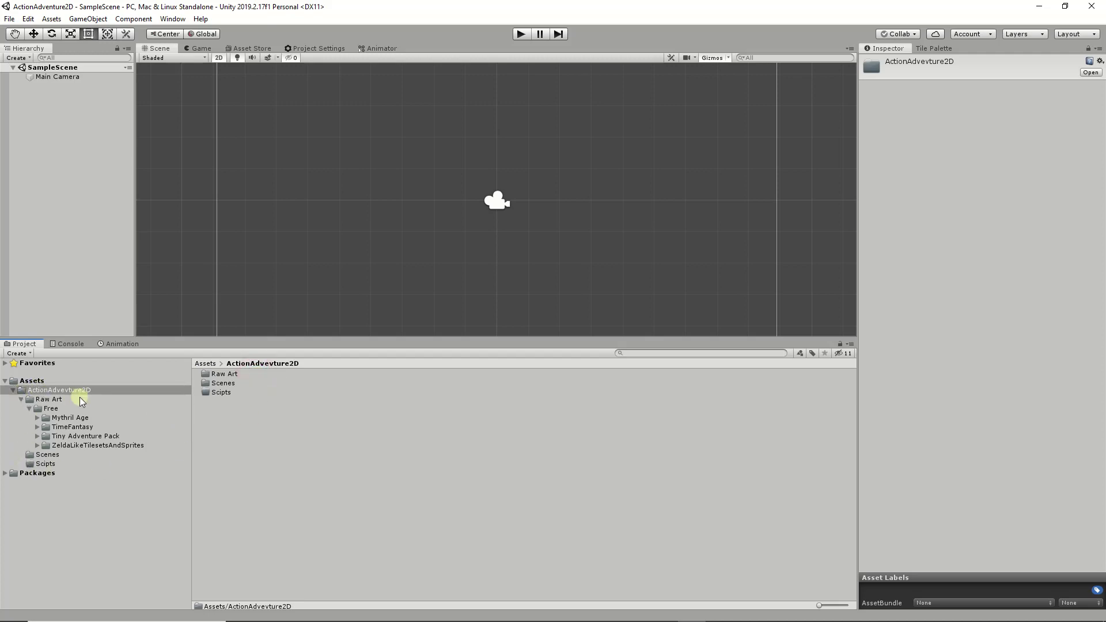
pyautogui.click(221, 385)
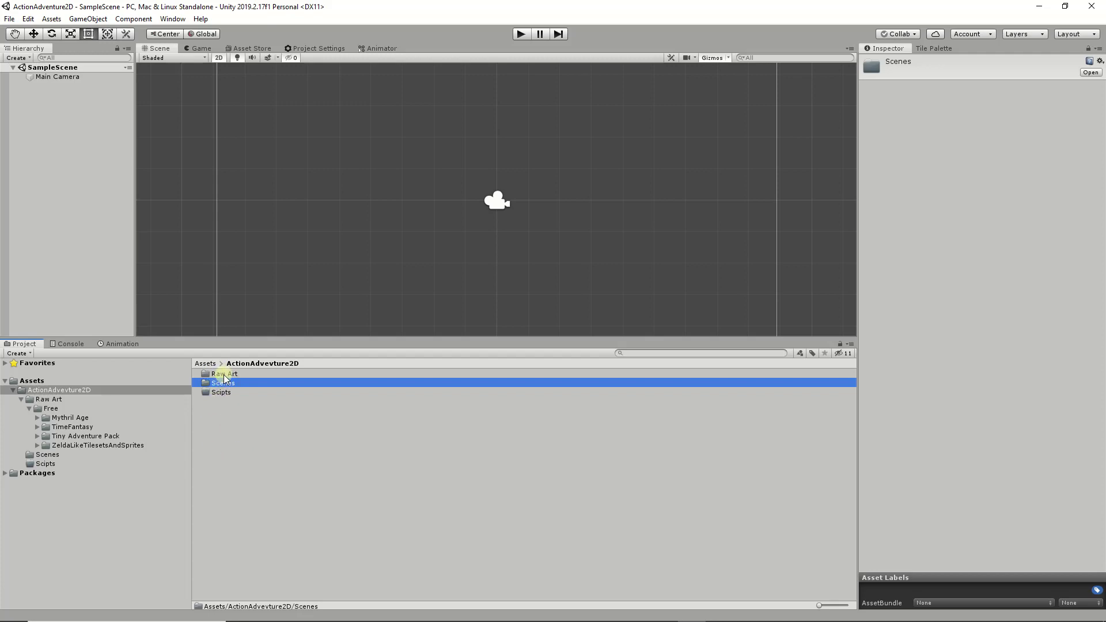
pyautogui.doubleClick(224, 374)
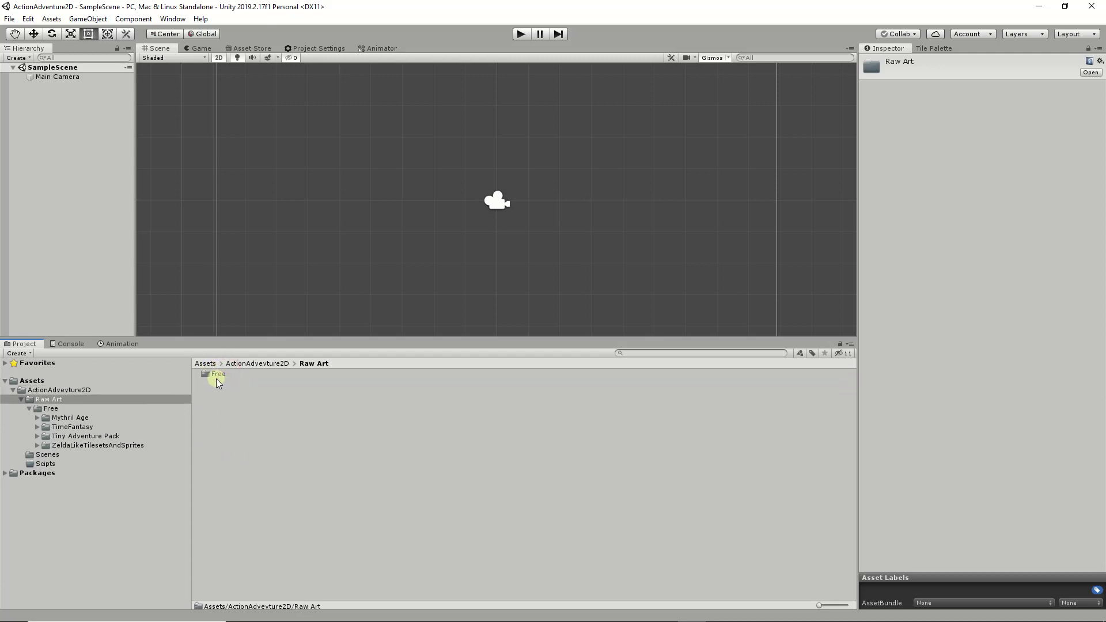
pyautogui.doubleClick(219, 375)
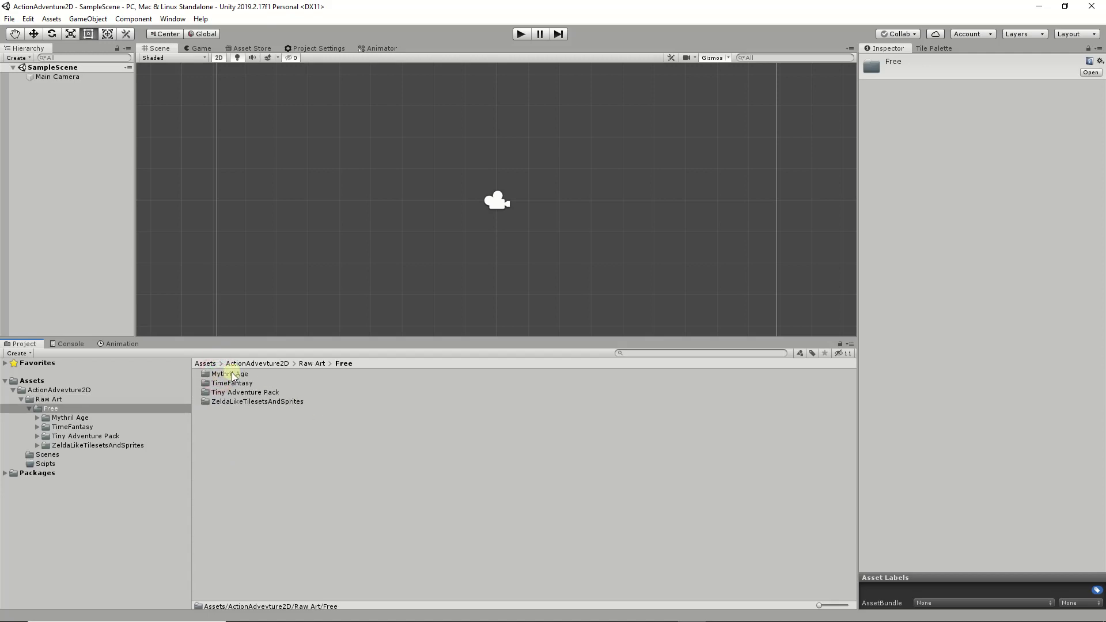
pyautogui.doubleClick(256, 400)
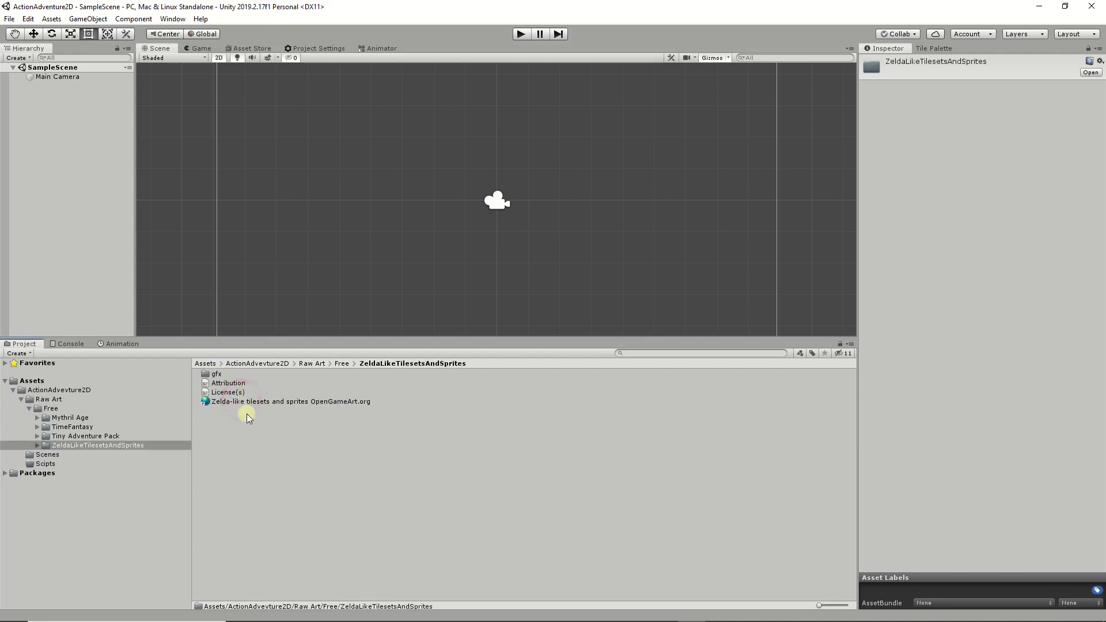
pyautogui.doubleClick(216, 374)
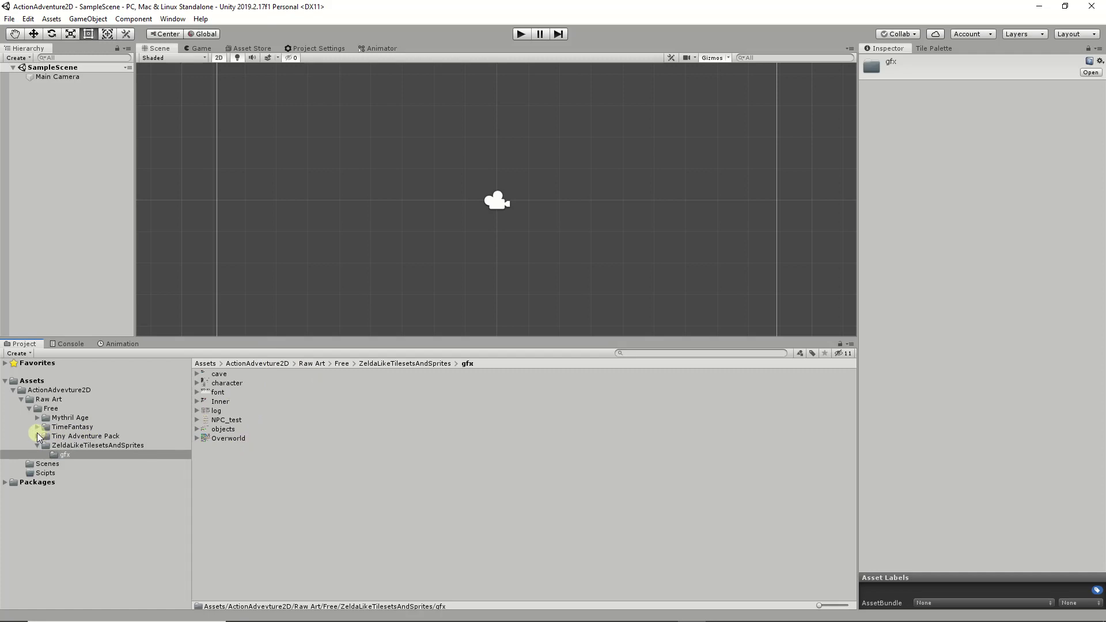
# - Preview each texture in the gfx folder in turn, from cave through Overworld, and examine its sprite sheet and import settings
pyautogui.click(229, 375)
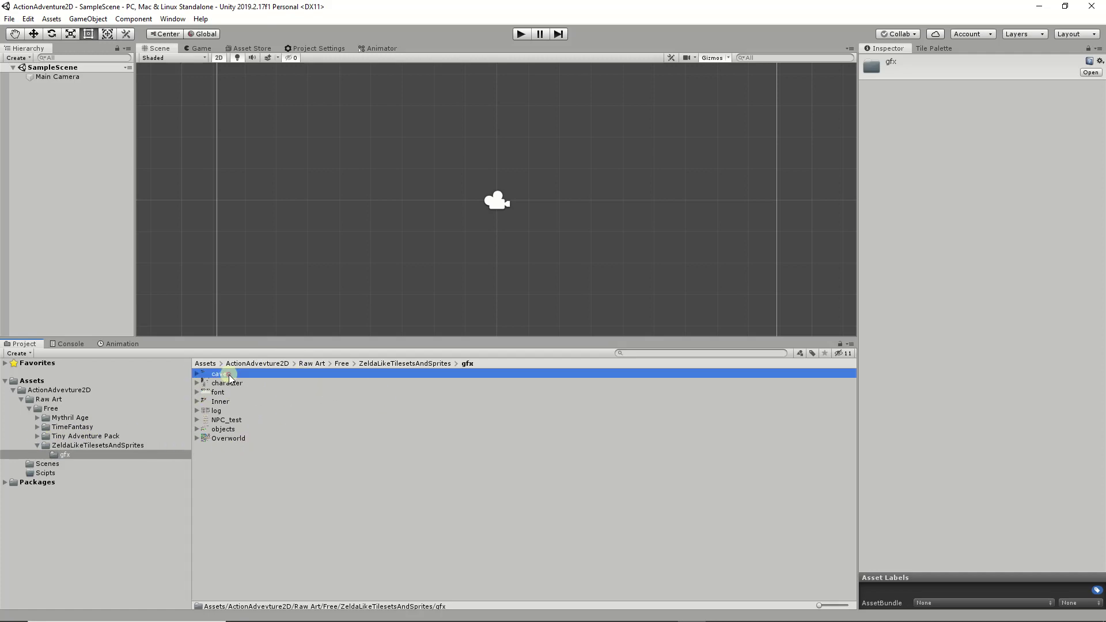
pyautogui.click(230, 383)
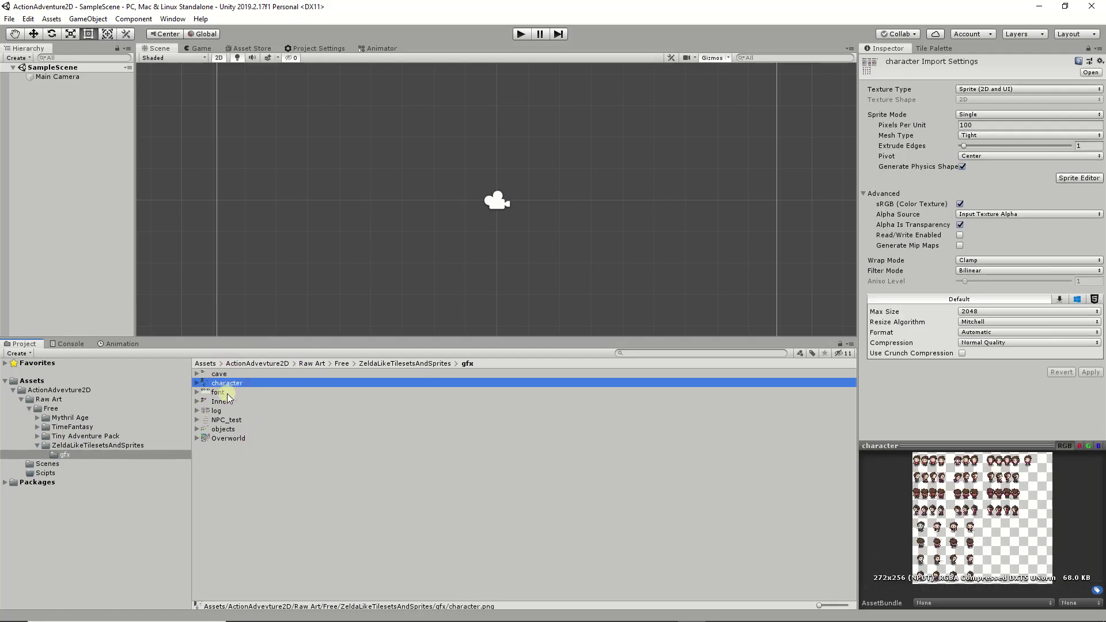
pyautogui.click(224, 392)
pyautogui.click(222, 401)
pyautogui.click(217, 410)
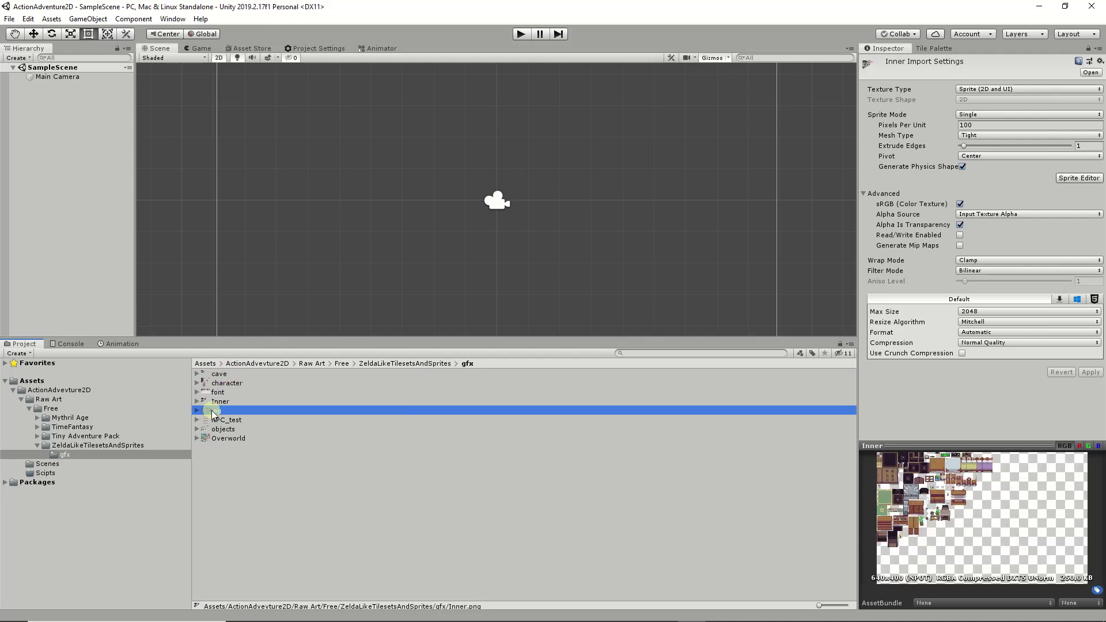
pyautogui.click(223, 421)
pyautogui.click(224, 430)
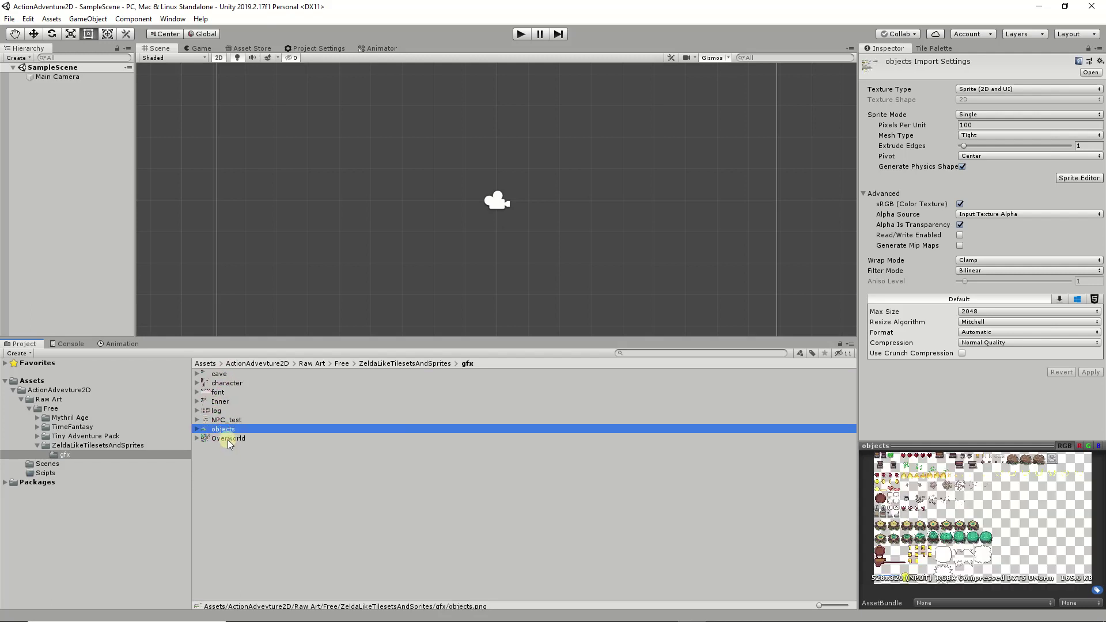
pyautogui.click(228, 439)
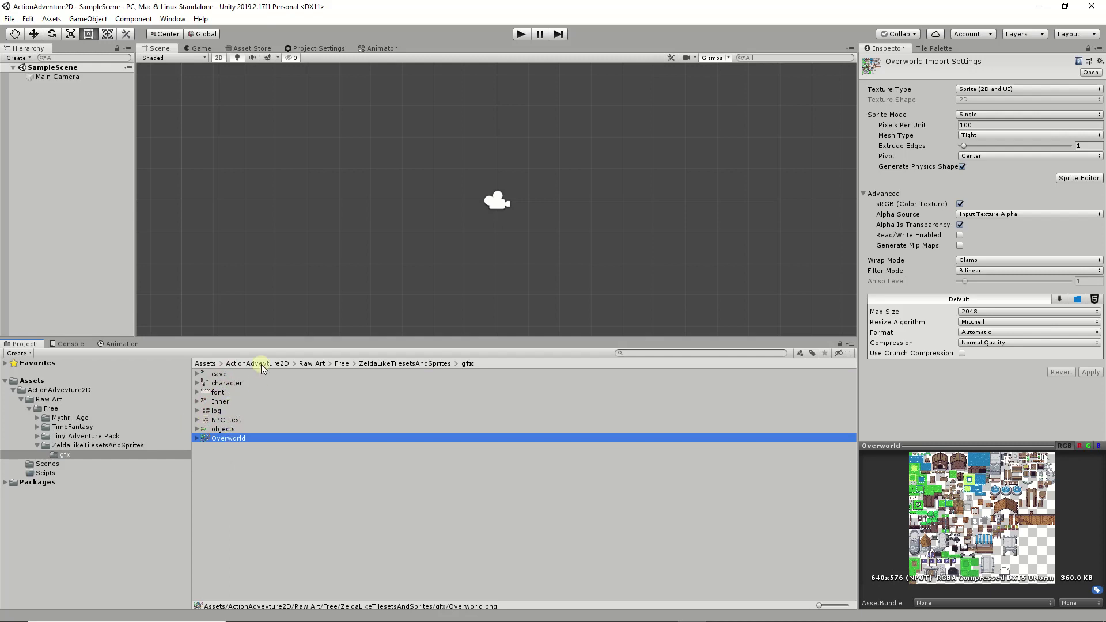
# - Open the cave texture in paint.net to examine its tiles, close the image and return to Unity
pyautogui.click(220, 374)
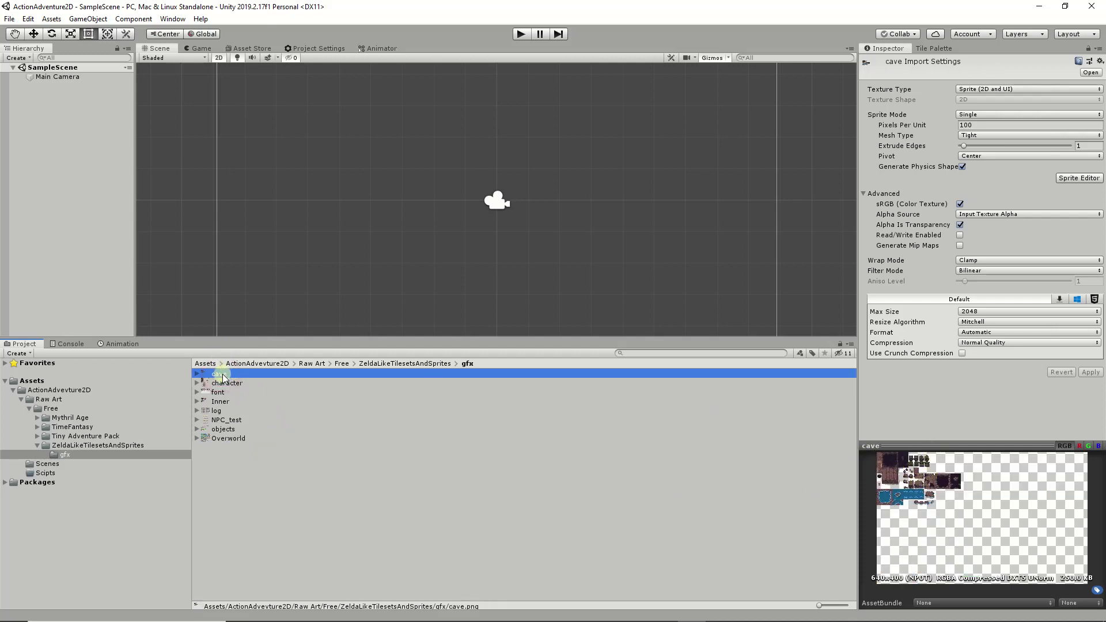
pyautogui.doubleClick(222, 377)
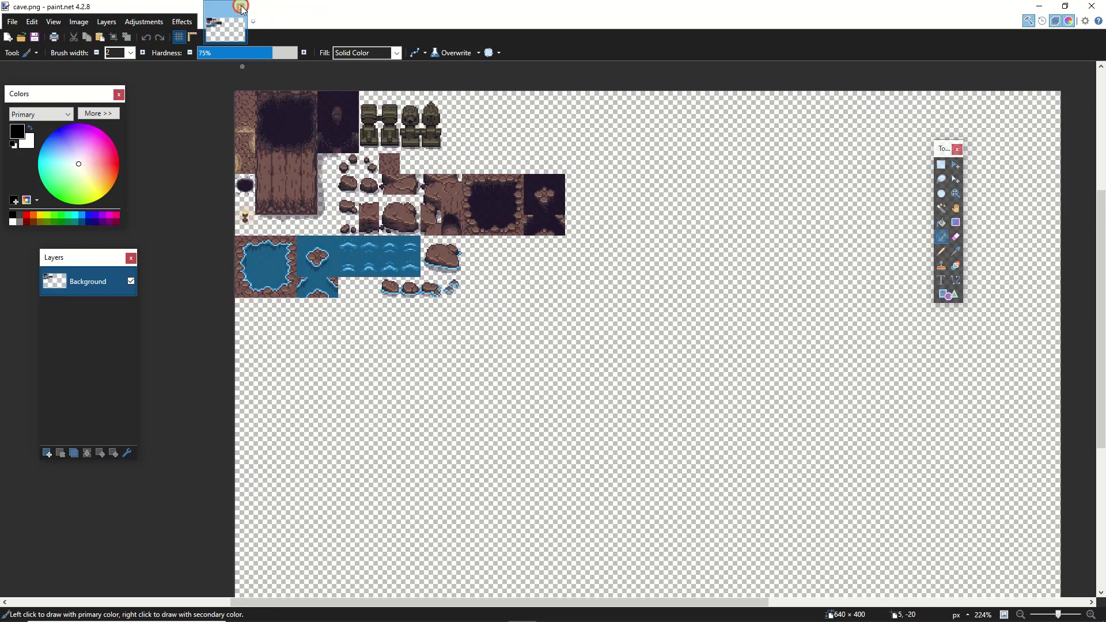
pyautogui.click(242, 7)
pyautogui.hotkey('alt', 'Tab')
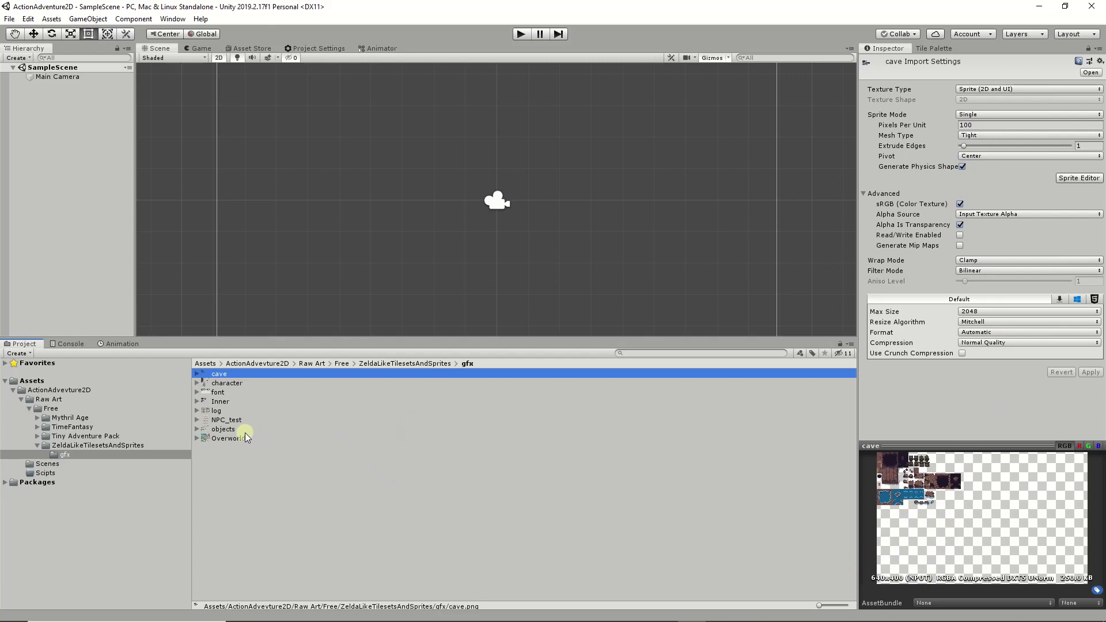
# - Preview the character texture, open Inner in paint.net to examine its tiles, close the image and return to Unity
pyautogui.click(226, 383)
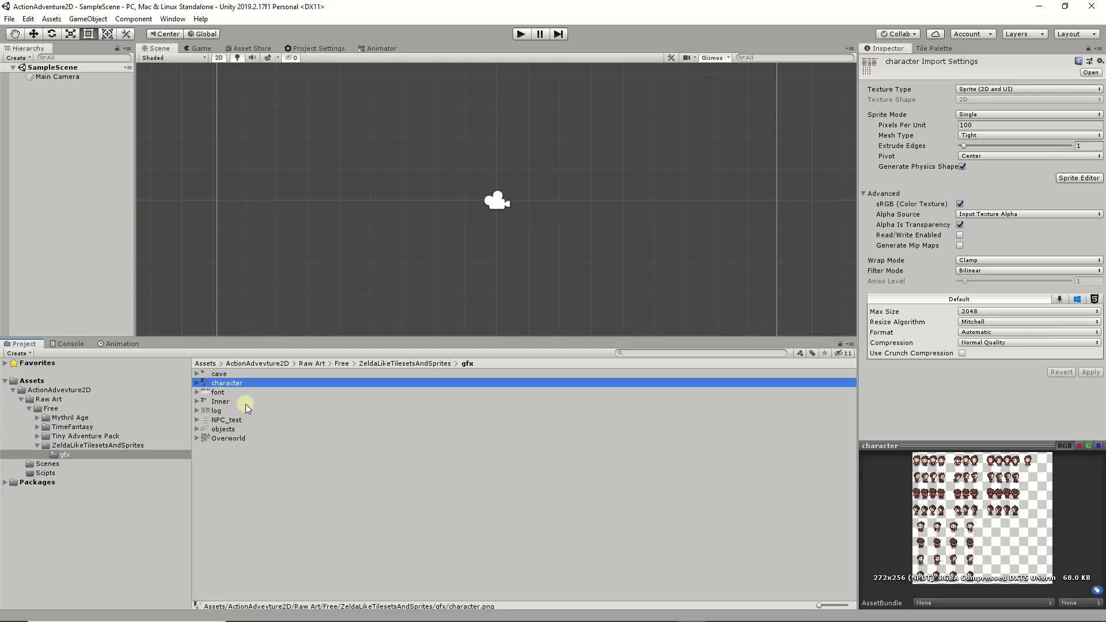
pyautogui.doubleClick(225, 404)
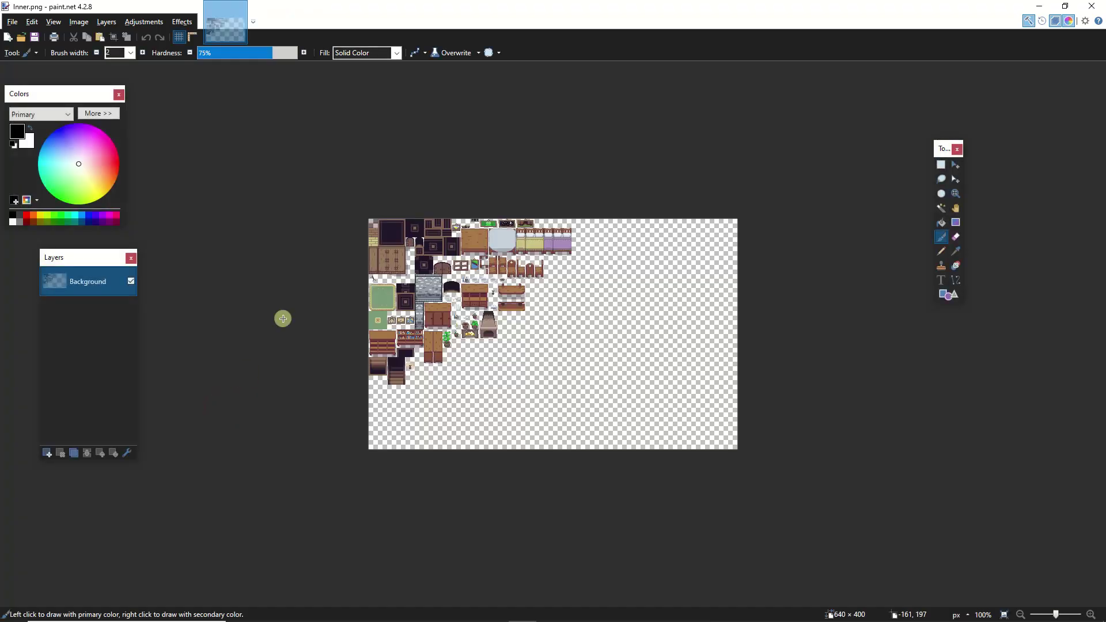
pyautogui.click(242, 9)
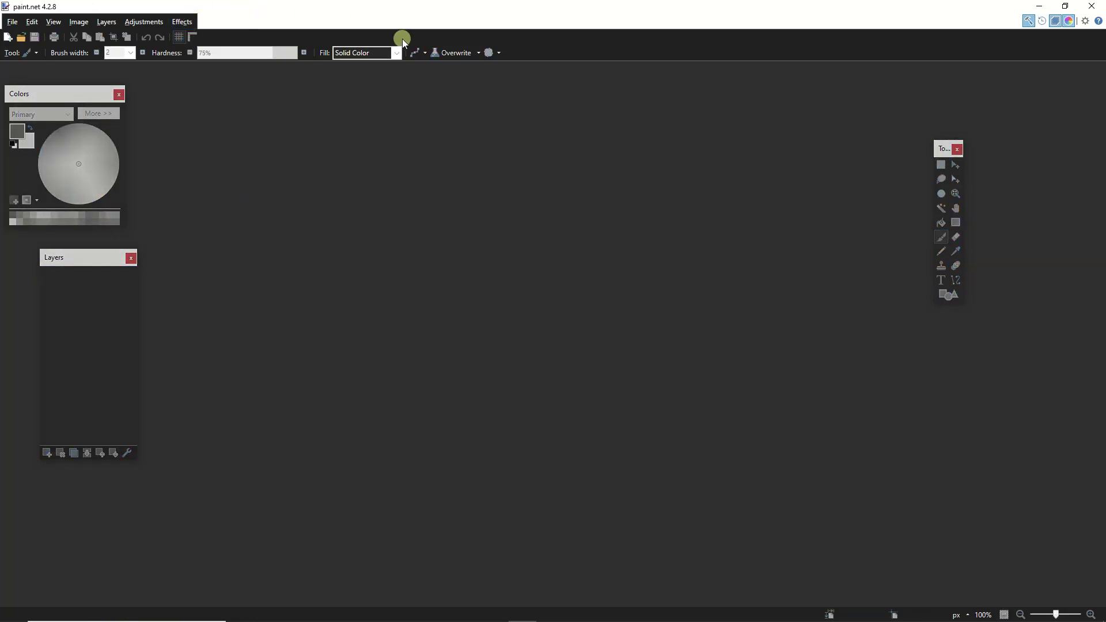
pyautogui.hotkey('alt', 'Tab')
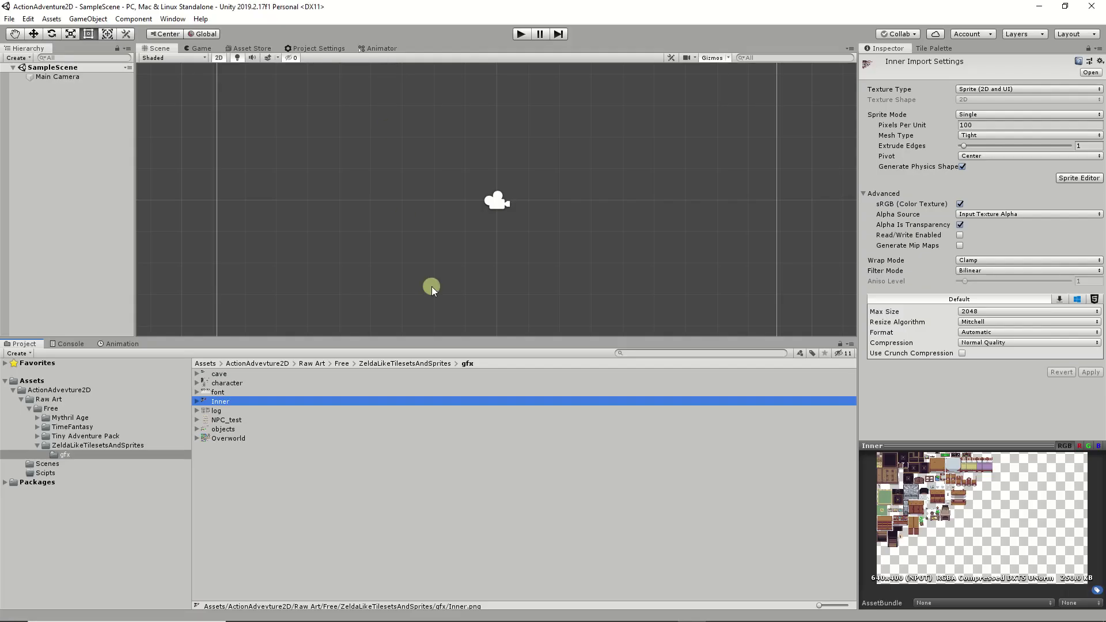
pyautogui.click(223, 391)
pyautogui.keyDown('ctrl'); pyautogui.click(223, 412); pyautogui.keyUp('ctrl')
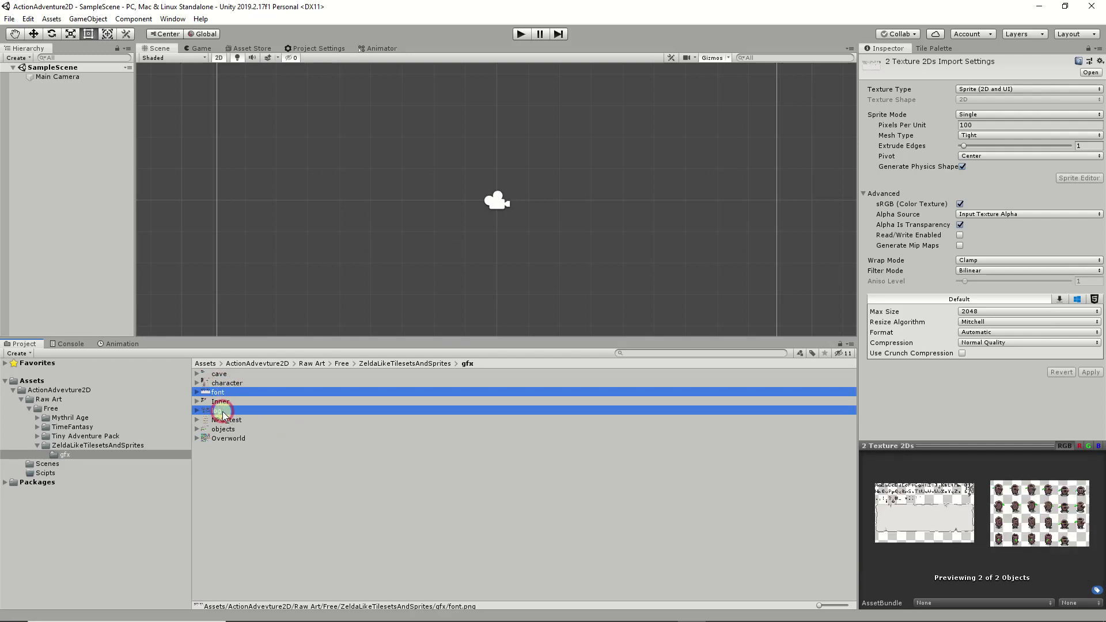
pyautogui.keyDown('ctrl'); pyautogui.click(226, 419); pyautogui.keyUp('ctrl')
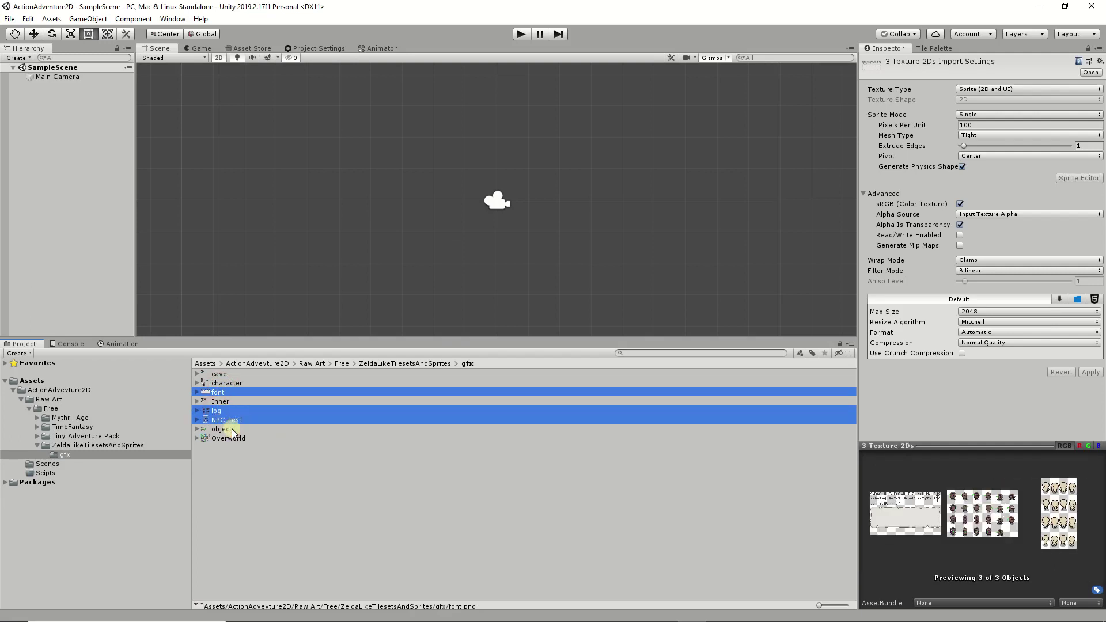
pyautogui.keyDown('ctrl'); pyautogui.click(232, 430); pyautogui.keyUp('ctrl')
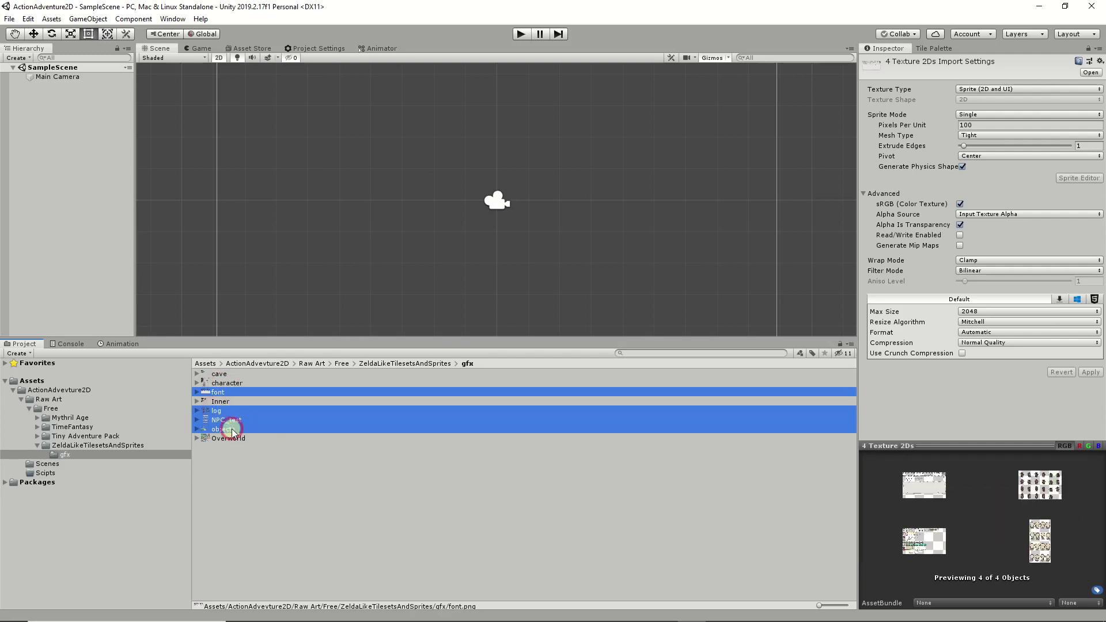
pyautogui.click(221, 394)
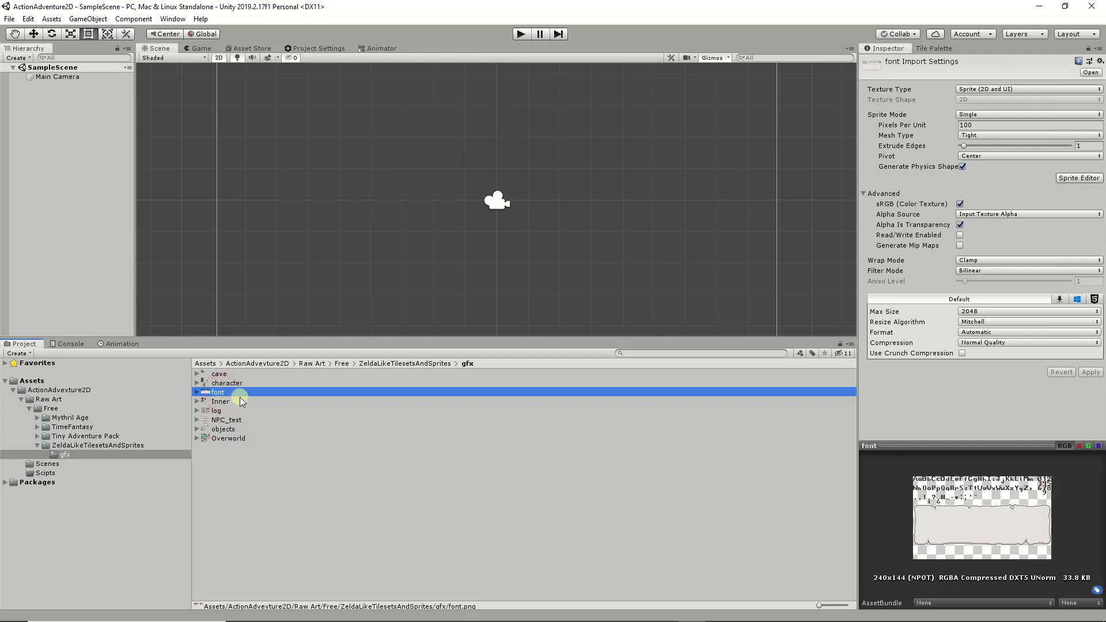
# - Set the character, log, NPC_test and objects textures to Multiple sprite mode, 16 pixels per unit and Point (no filter), and apply the settings
pyautogui.click(227, 383)
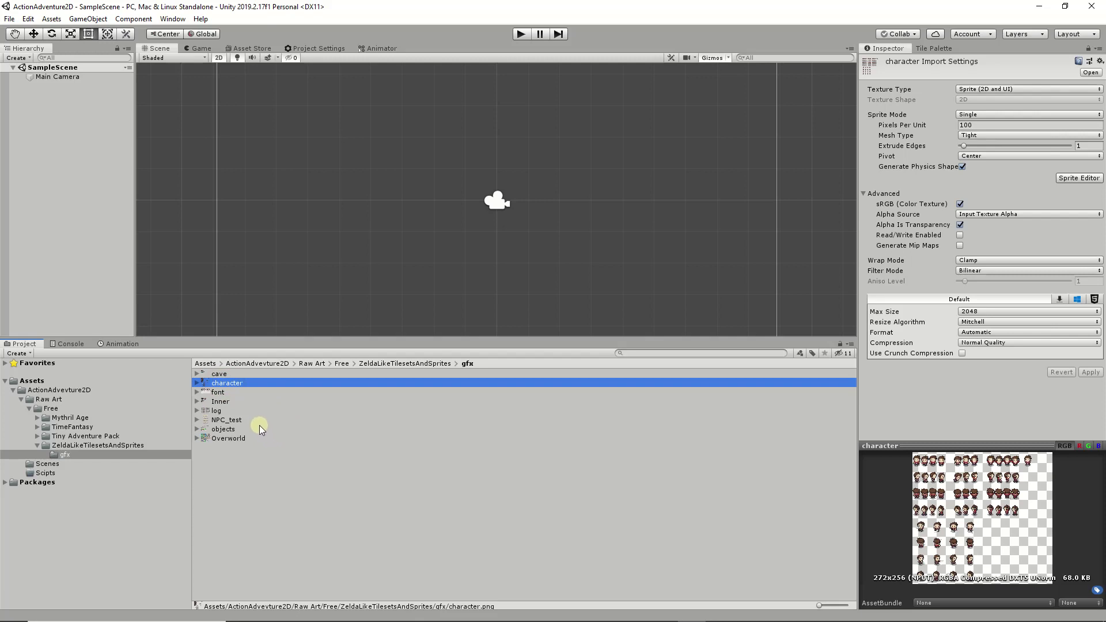
pyautogui.keyDown('ctrl'); pyautogui.click(218, 410); pyautogui.keyUp('ctrl')
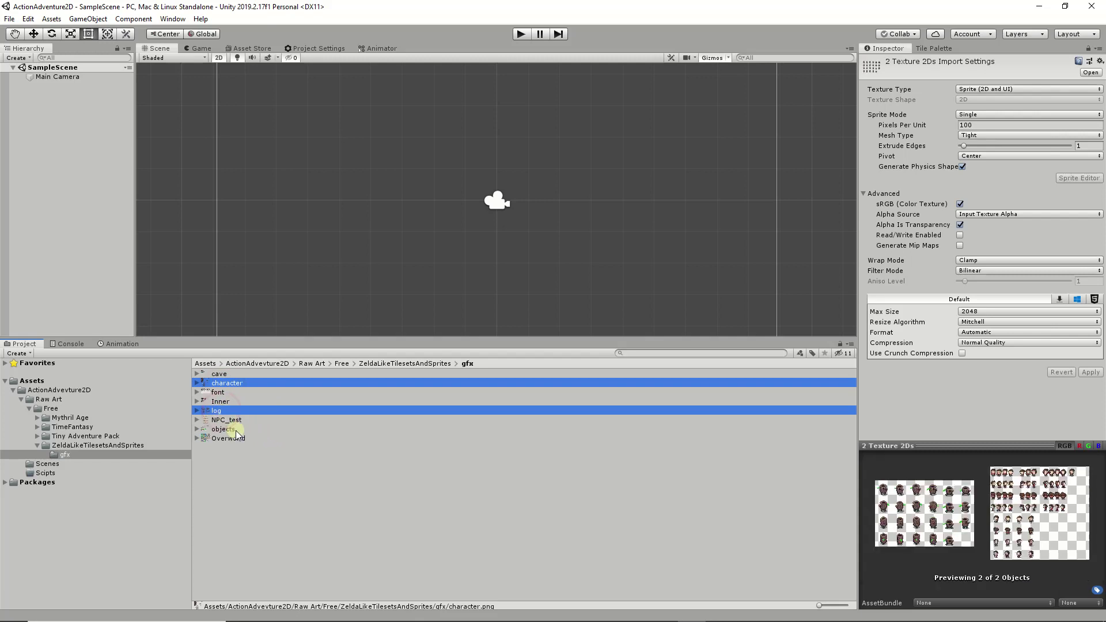
pyautogui.keyDown('ctrl'); pyautogui.click(230, 420); pyautogui.keyUp('ctrl')
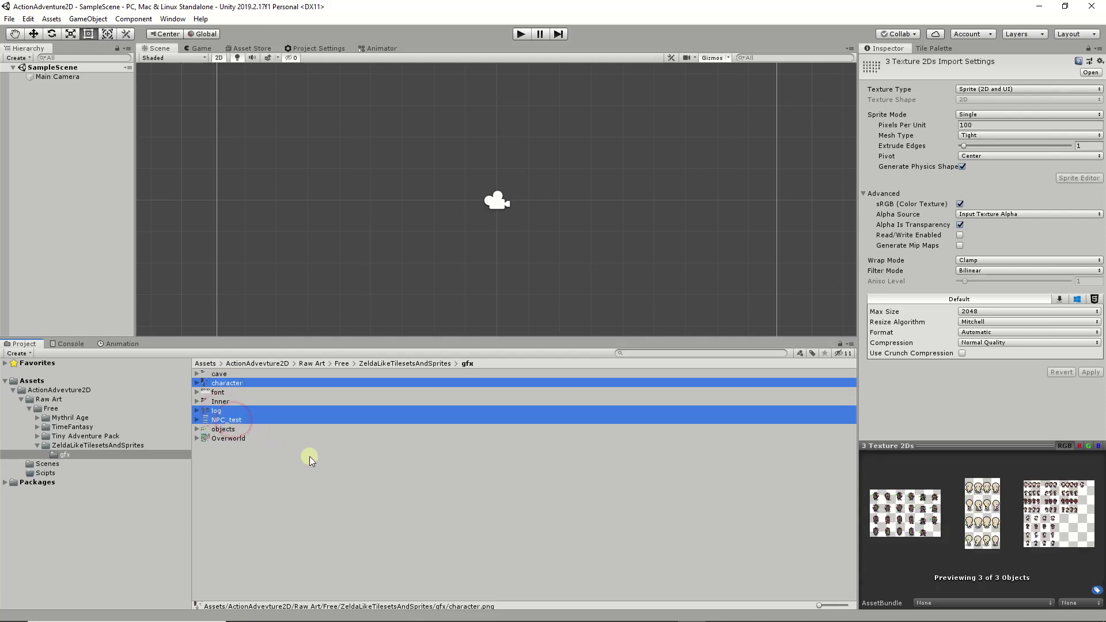
pyautogui.keyDown('ctrl'); pyautogui.click(231, 429); pyautogui.keyUp('ctrl')
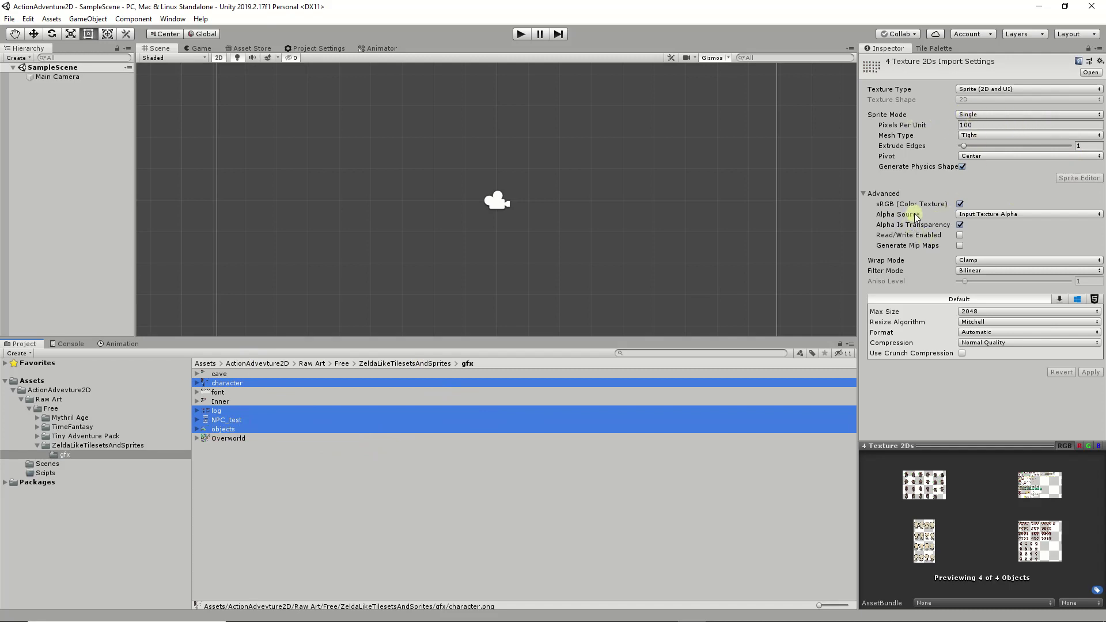
pyautogui.click(978, 114)
pyautogui.click(982, 141)
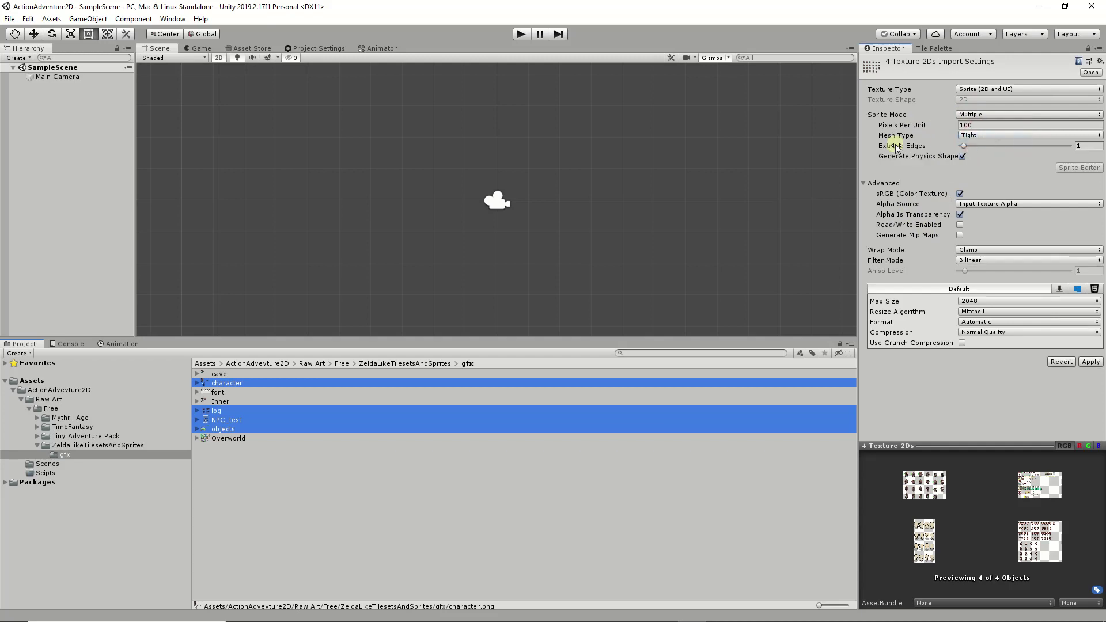
pyautogui.click(967, 124)
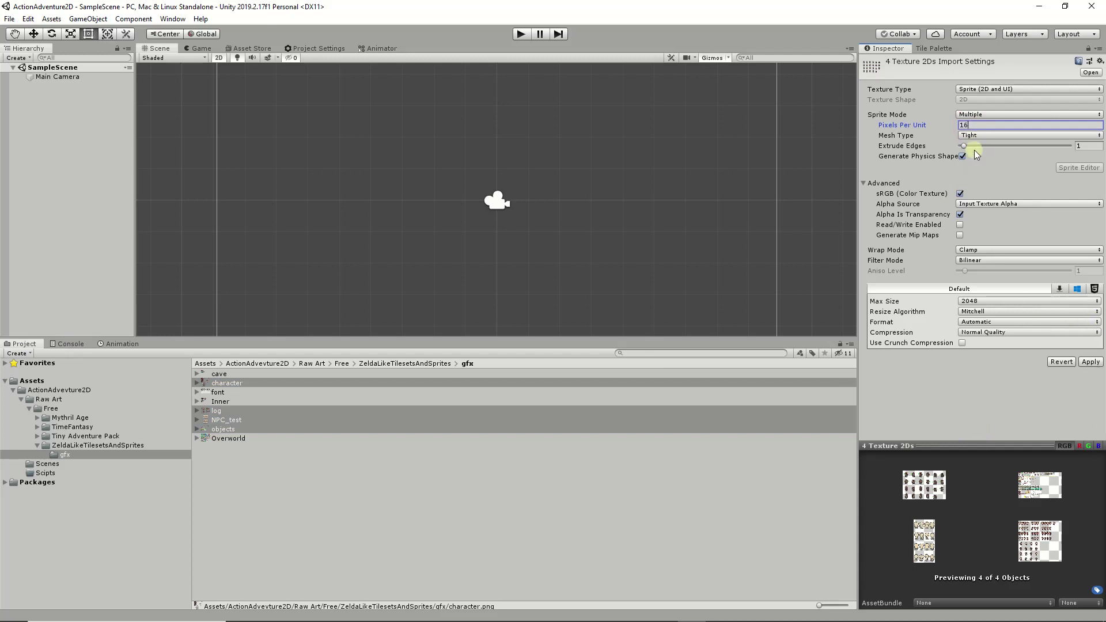
pyautogui.click(973, 264)
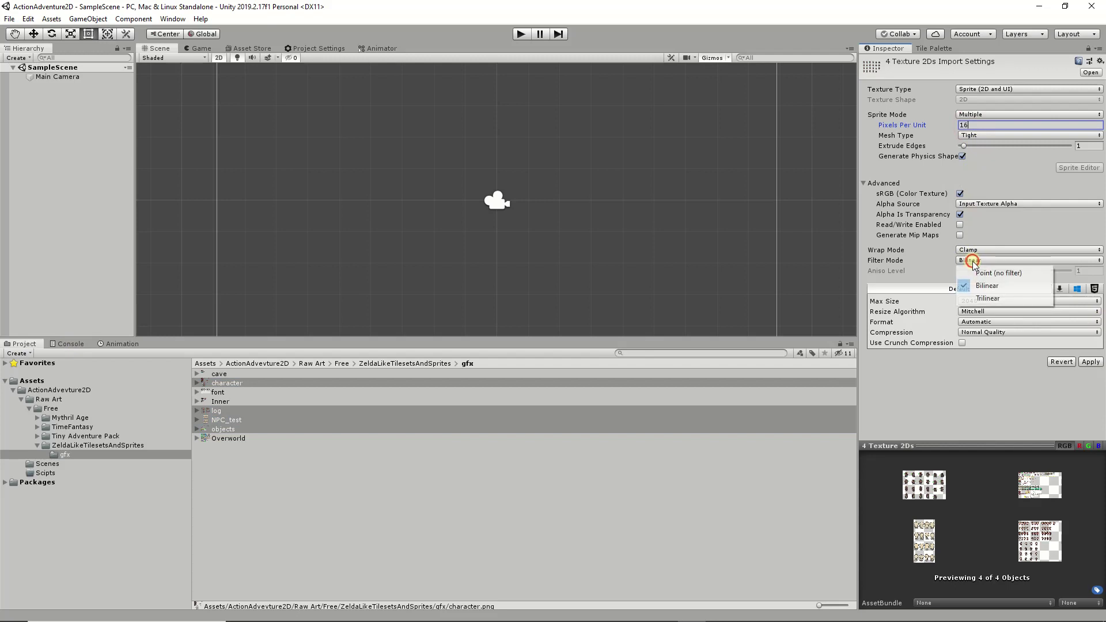
pyautogui.click(1021, 275)
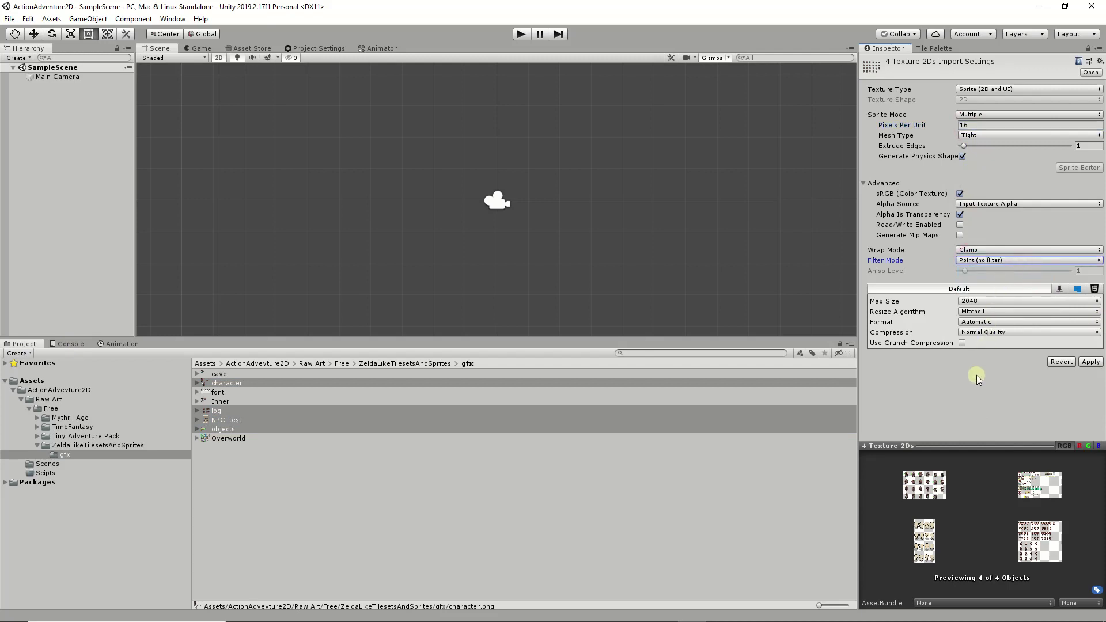
pyautogui.click(1088, 361)
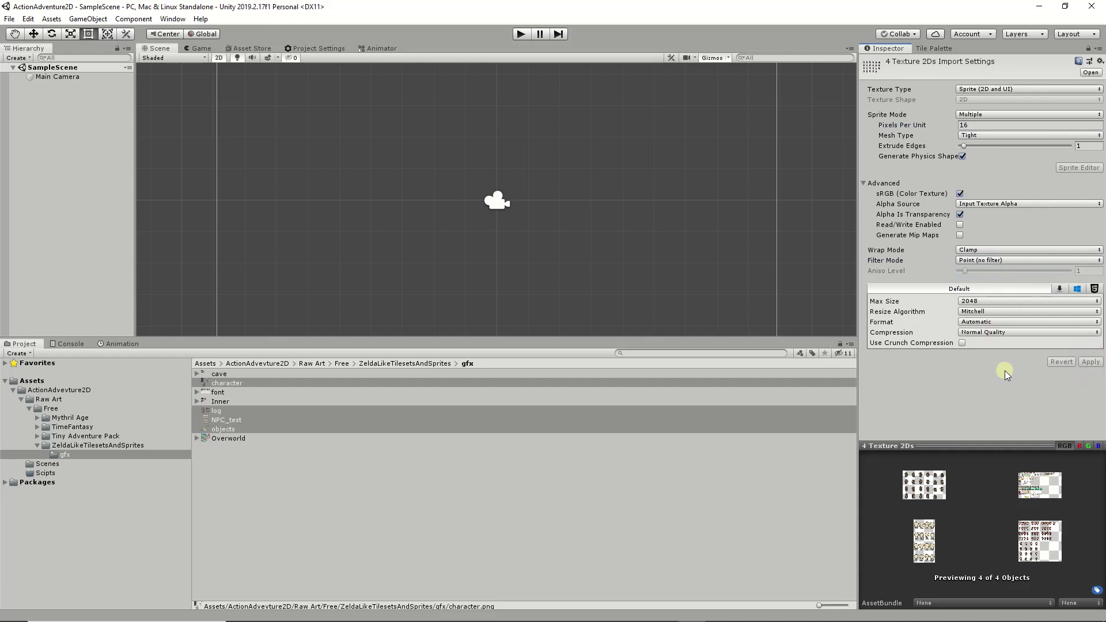
# - Set the compression of the four selected textures to None and apply the change
pyautogui.click(976, 338)
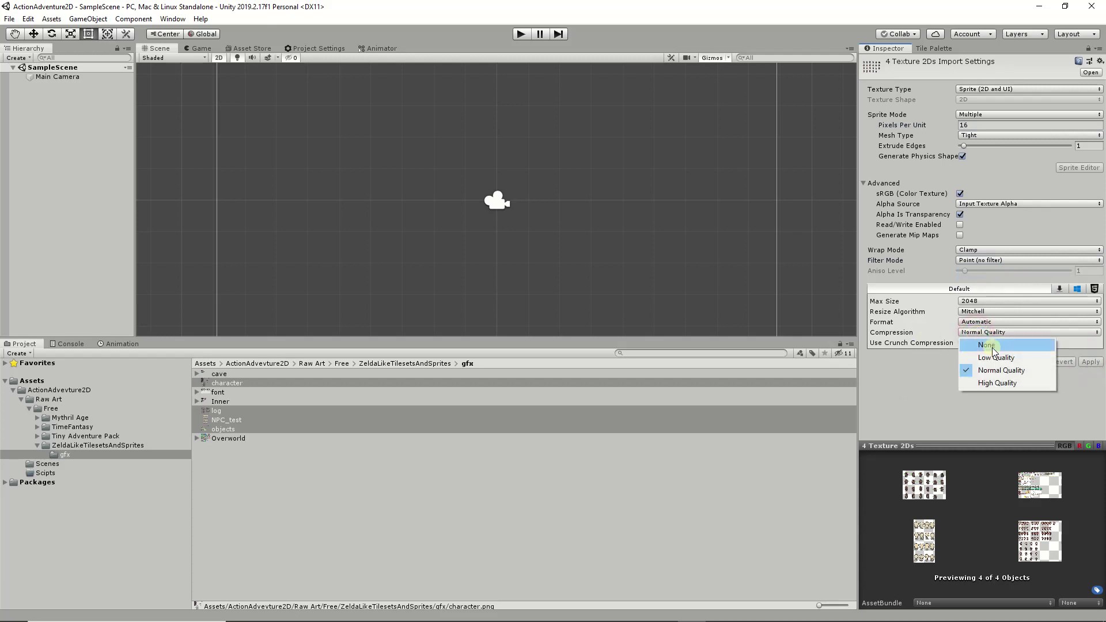
pyautogui.click(990, 343)
pyautogui.click(1090, 351)
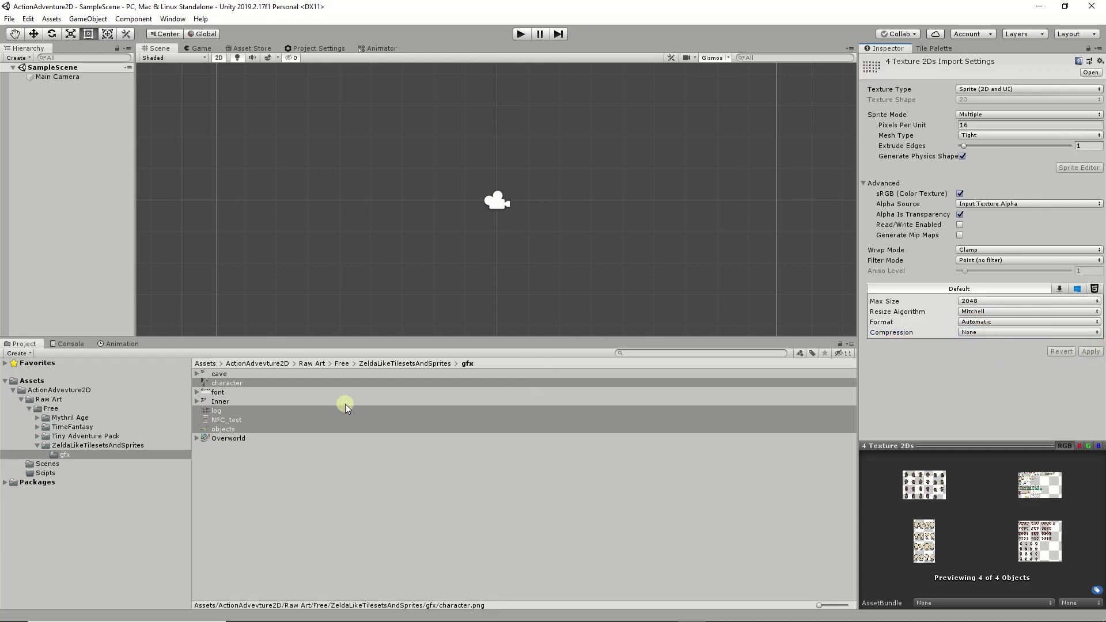
# - Open the character texture in paint.net to examine its frames, close the image and return to Unity
pyautogui.click(237, 382)
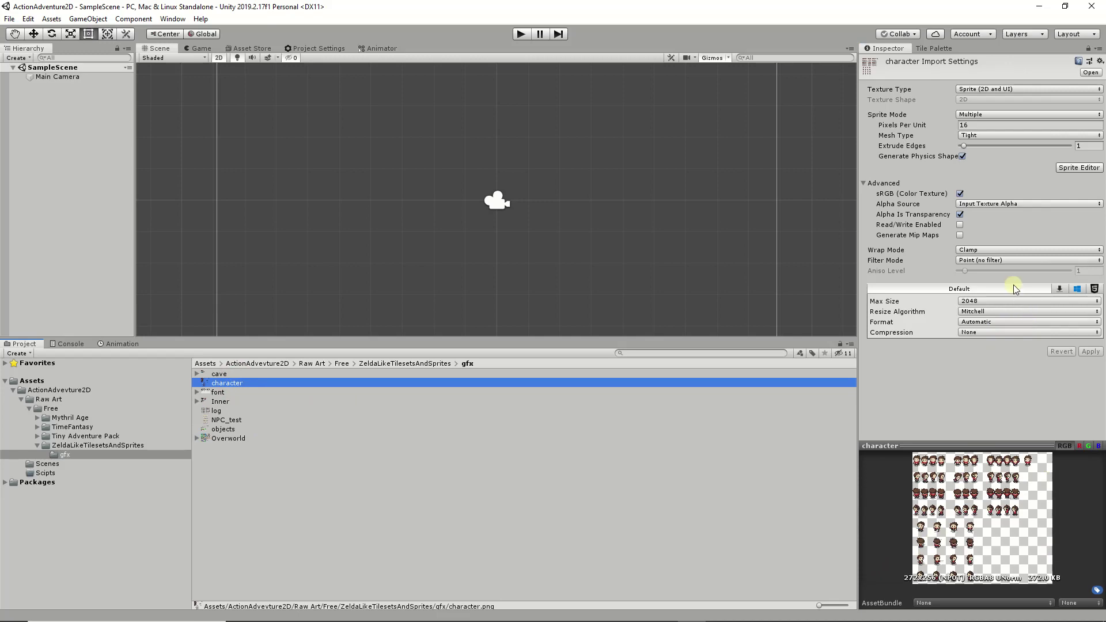
pyautogui.doubleClick(244, 383)
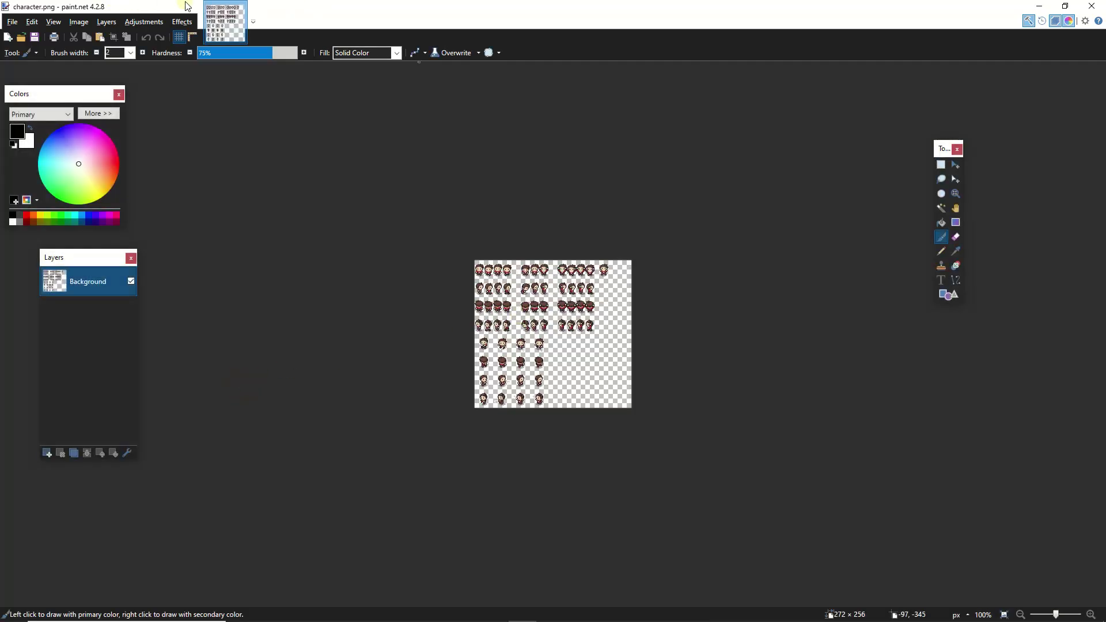
pyautogui.click(239, 6)
pyautogui.hotkey('alt', 'Tab')
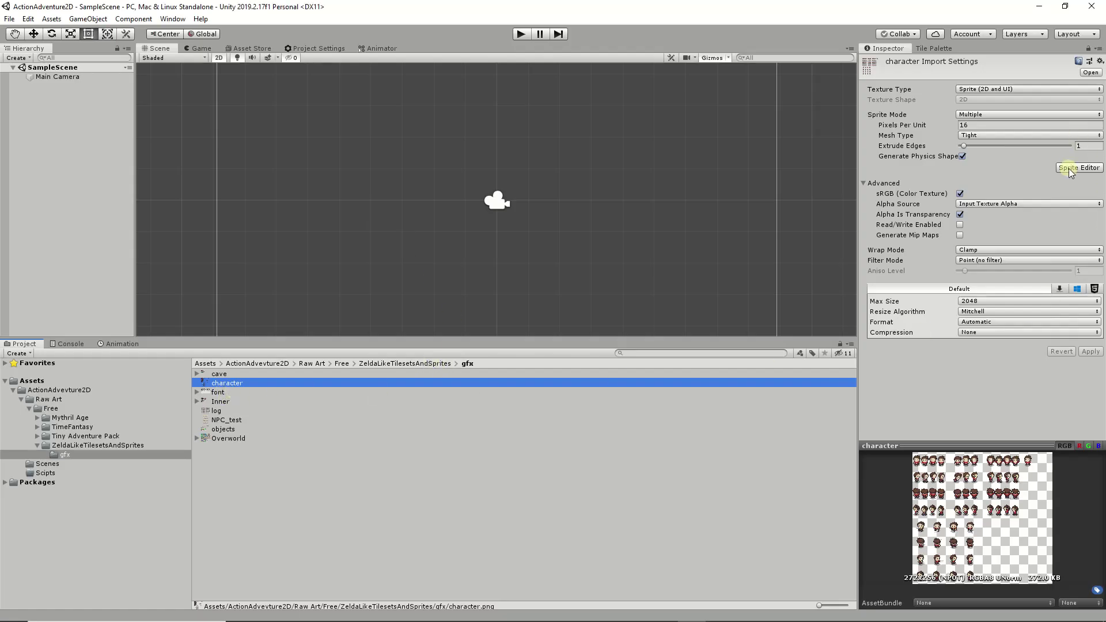
# - Open the character texture in the Sprite Editor and draw a sprite rectangle of about 14 × 30 pixels around the first frame of the top row
pyautogui.click(1068, 168)
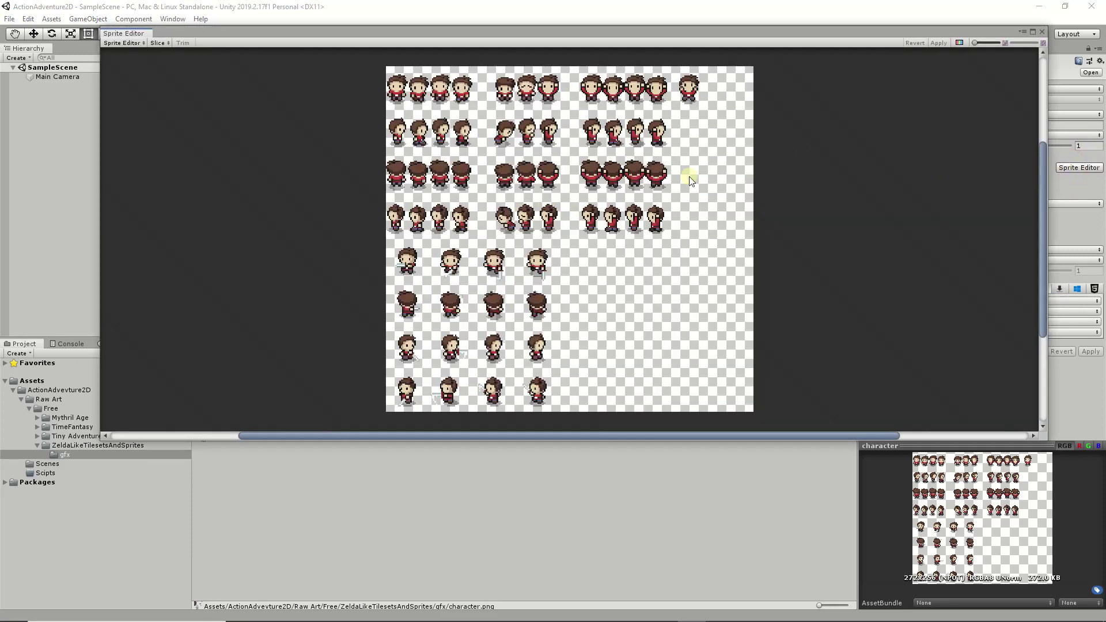
pyautogui.scroll(1, 587, 179)
pyautogui.scroll(-1, 586, 181)
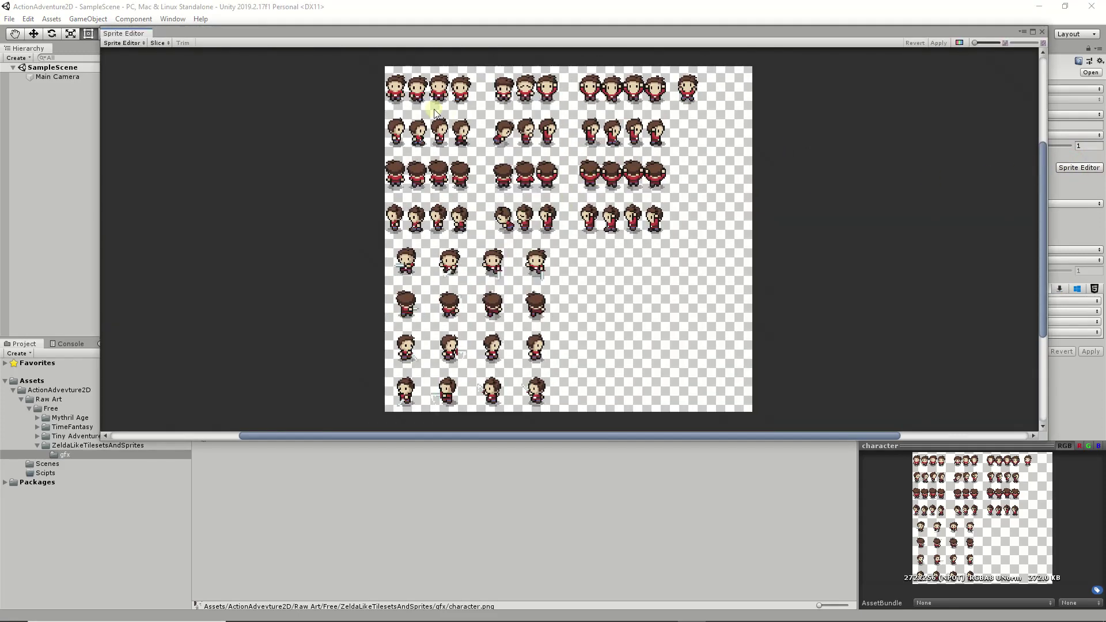
pyautogui.scroll(1, 407, 101)
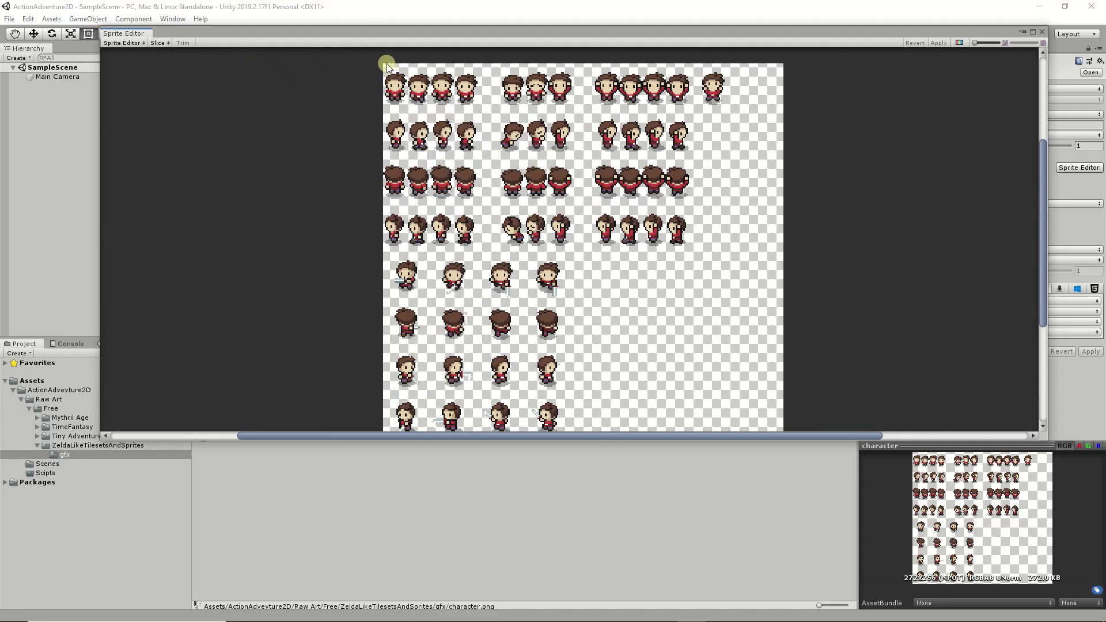
pyautogui.moveTo(386, 63); pyautogui.dragTo(405, 107)
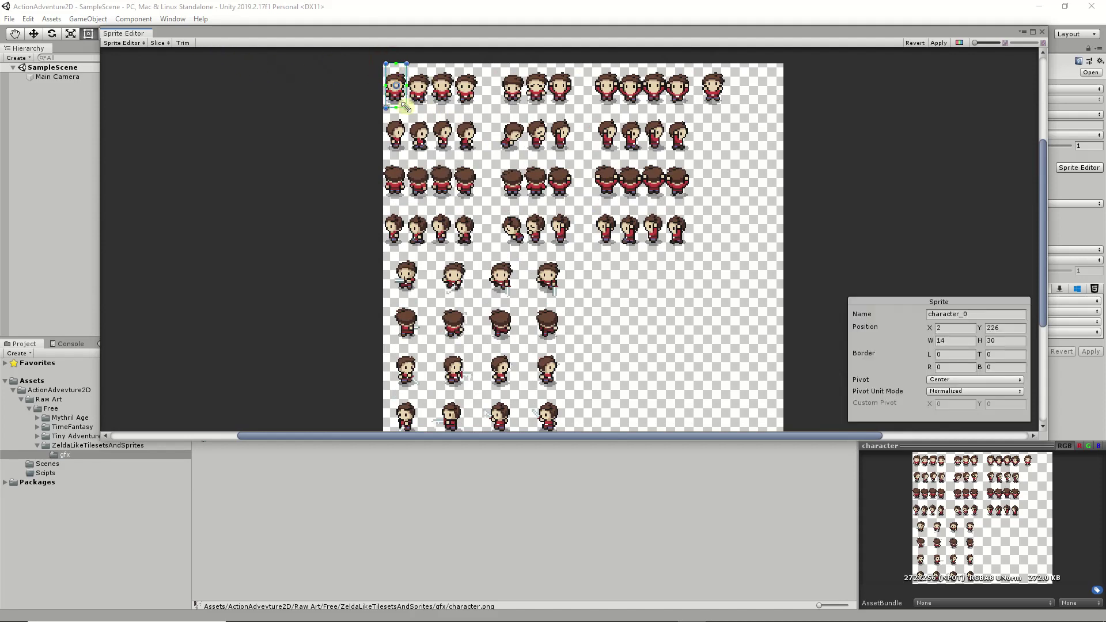
pyautogui.scroll(5, 406, 107)
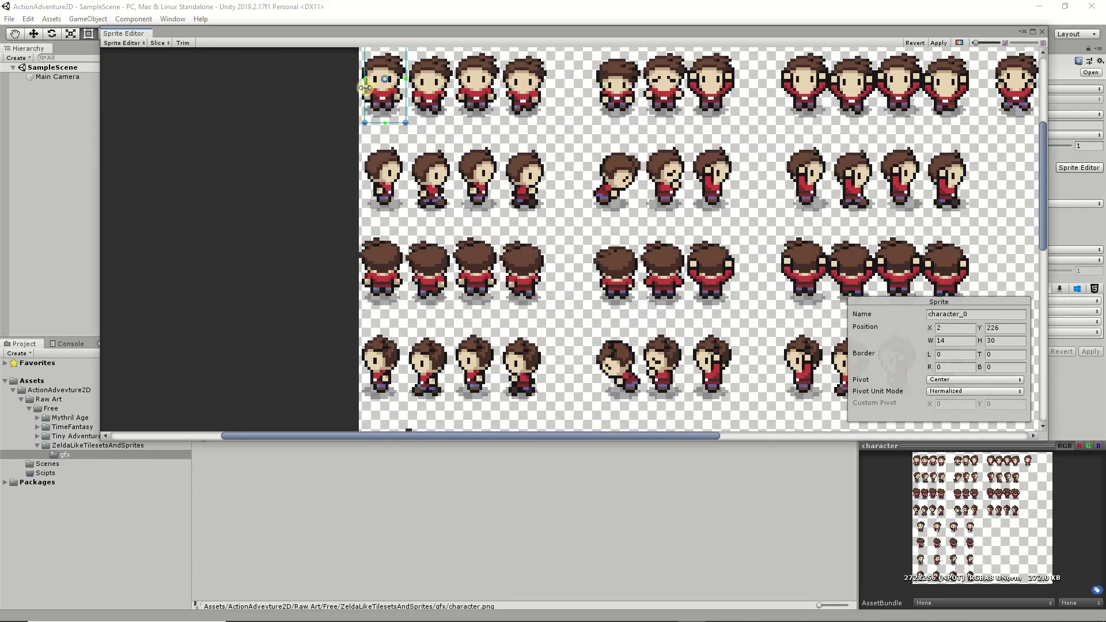
# - Widen the first frame's sprite rectangle to 16 pixels so that it starts at X 0, and check its fit
pyautogui.moveTo(365, 87); pyautogui.dragTo(358, 87)
pyautogui.scroll(1, 381, 93)
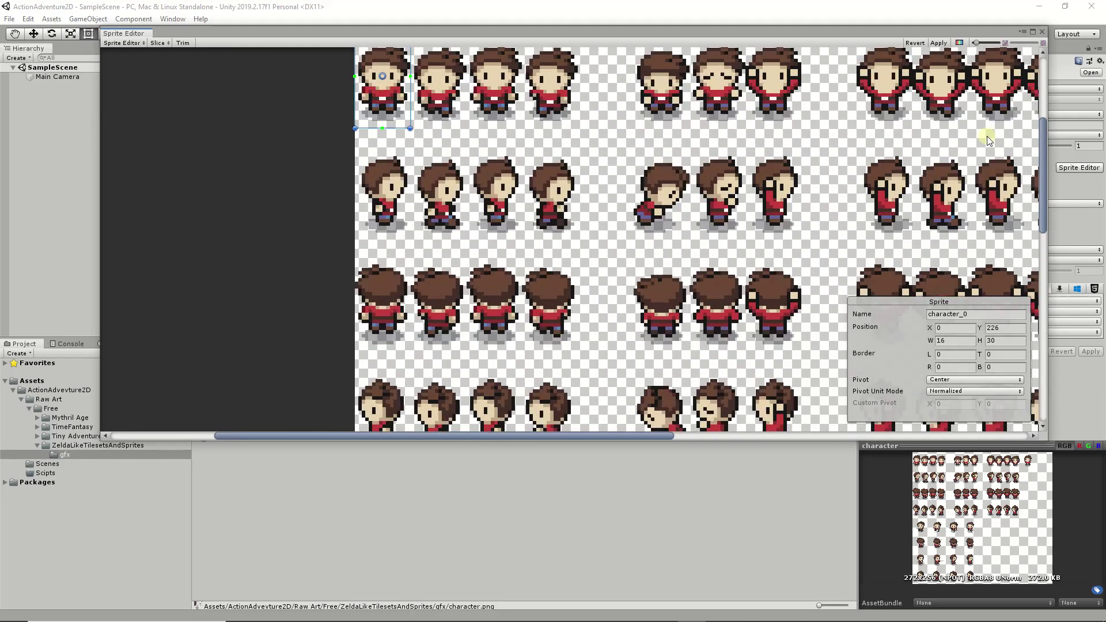
pyautogui.moveTo(1046, 150); pyautogui.dragTo(1005, 123)
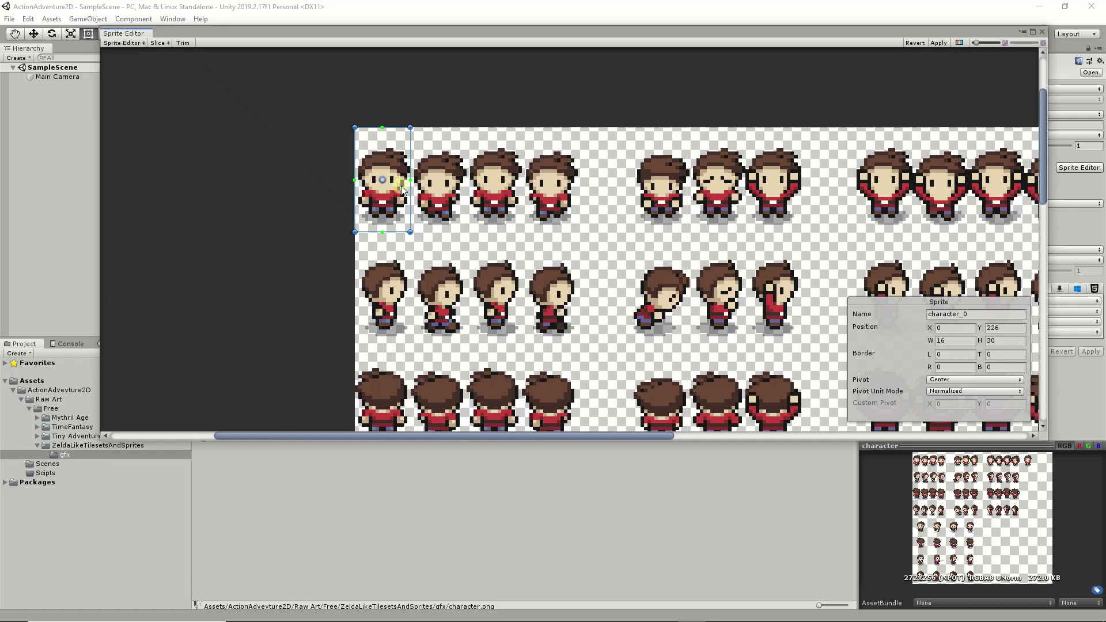
pyautogui.scroll(1, 398, 184)
pyautogui.scroll(1, 406, 205)
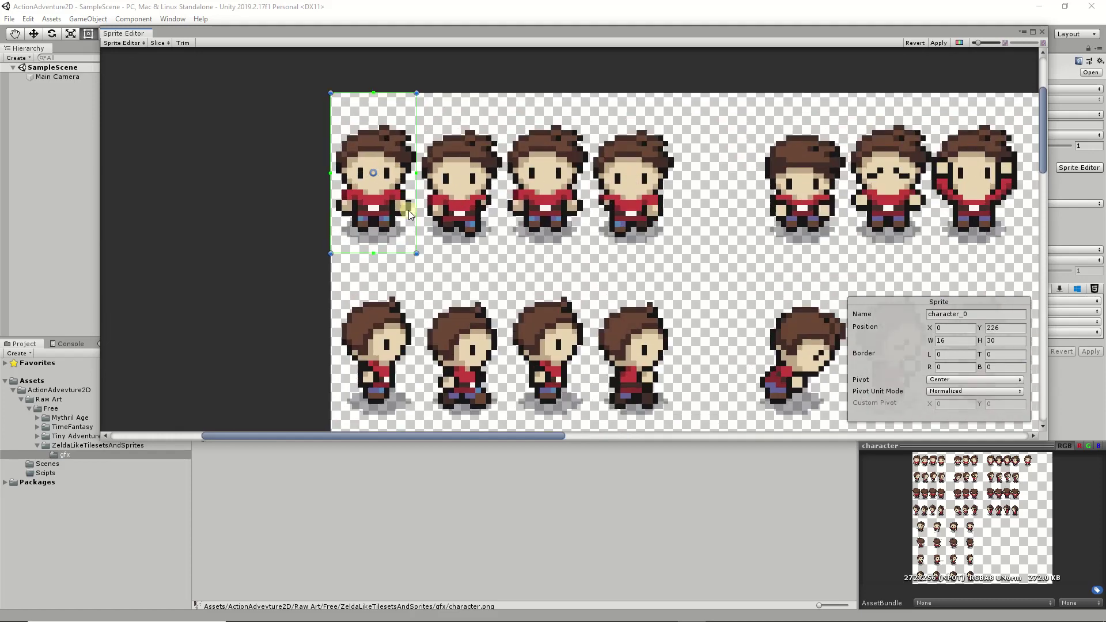
pyautogui.scroll(1, 410, 214)
pyautogui.scroll(-1, 402, 255)
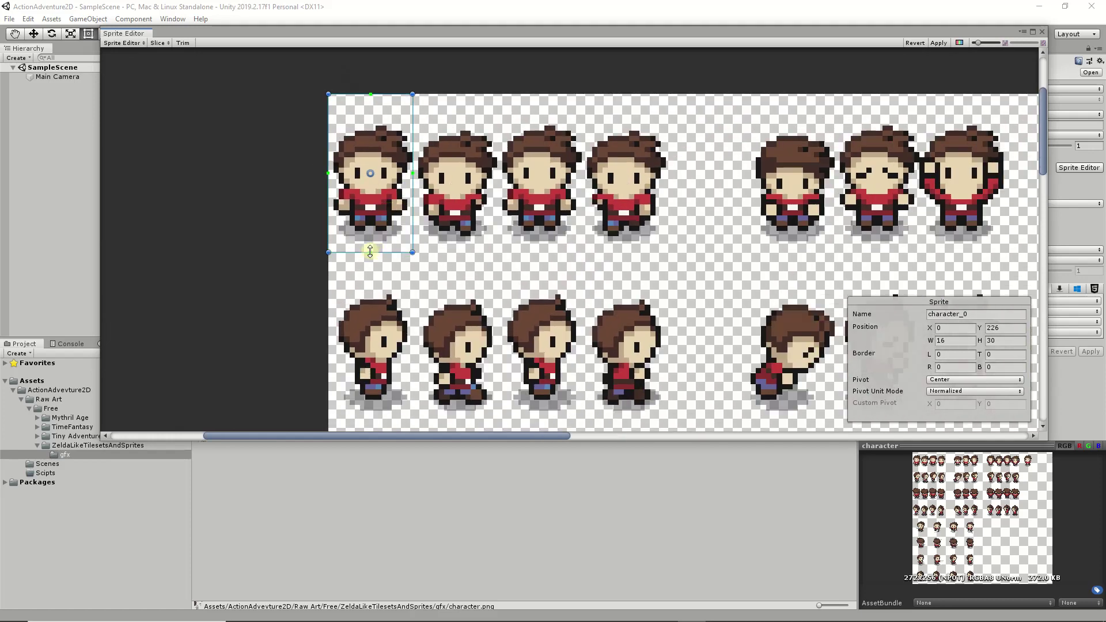
# - Slice the character sheet with Grid By Cell Count, using 1 column and 8 rows
pyautogui.scroll(-3, 370, 251)
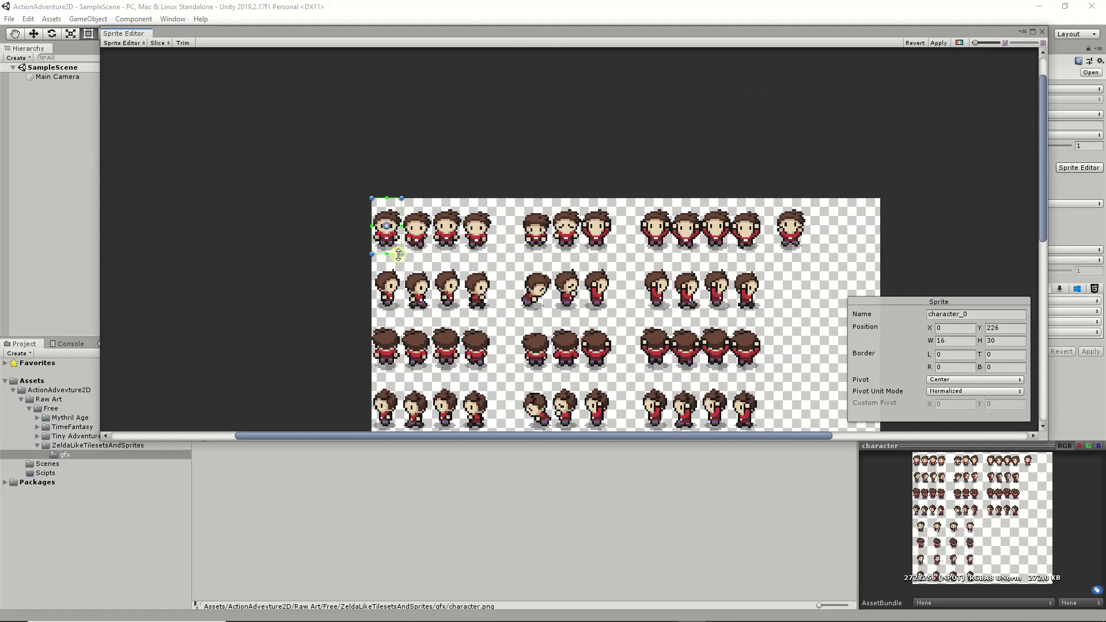
pyautogui.scroll(-1, 399, 255)
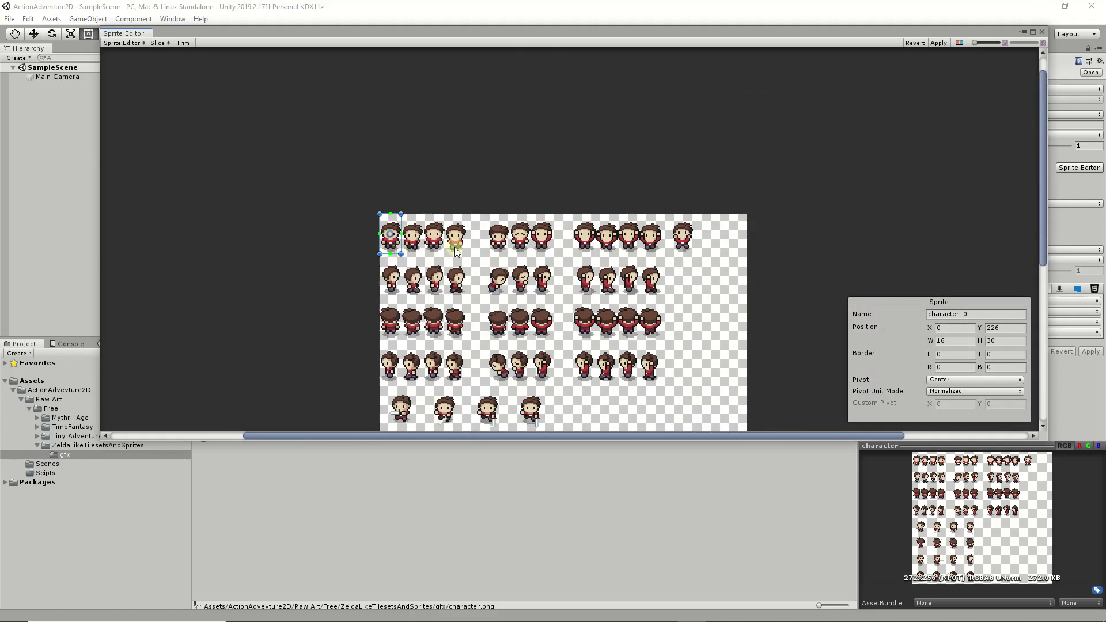
pyautogui.moveTo(1039, 199); pyautogui.dragTo(1039, 274)
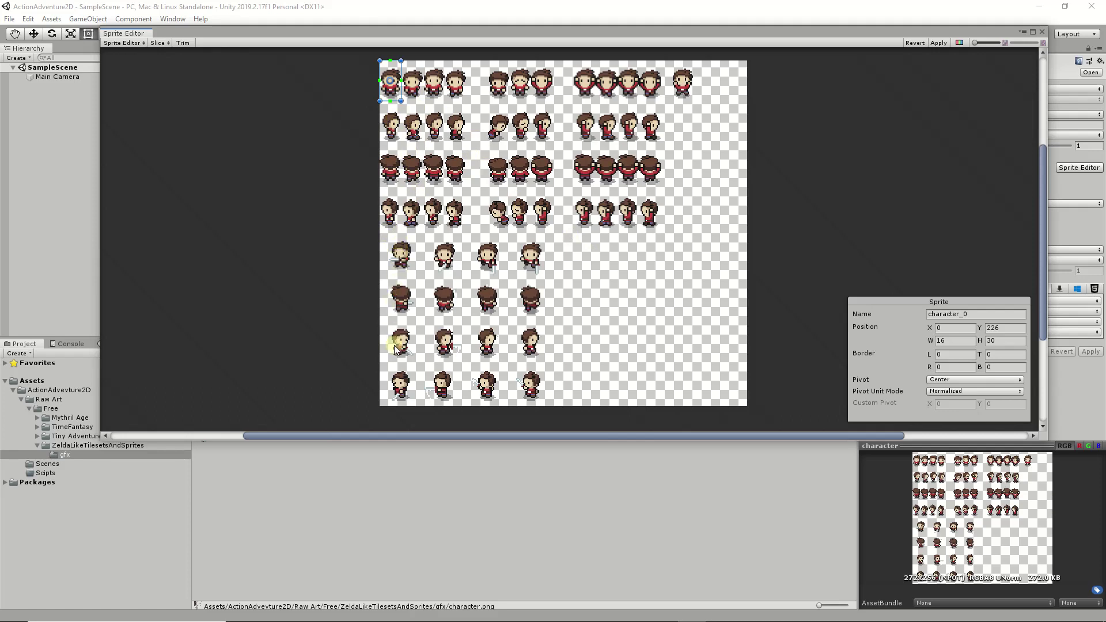
pyautogui.click(155, 44)
pyautogui.click(250, 54)
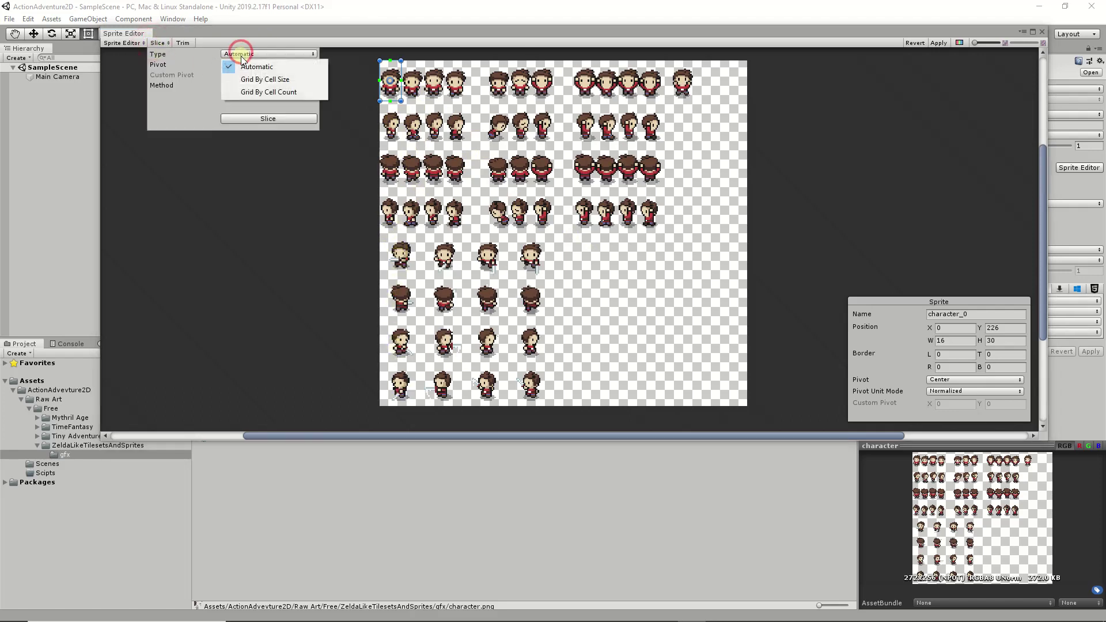
pyautogui.click(258, 92)
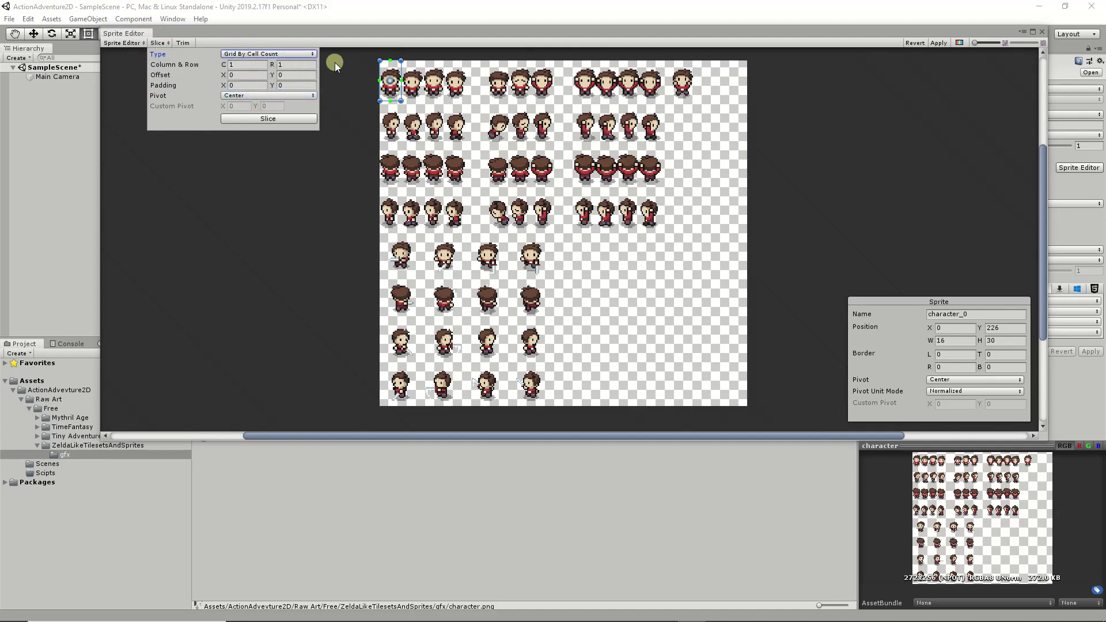
pyautogui.click(297, 64)
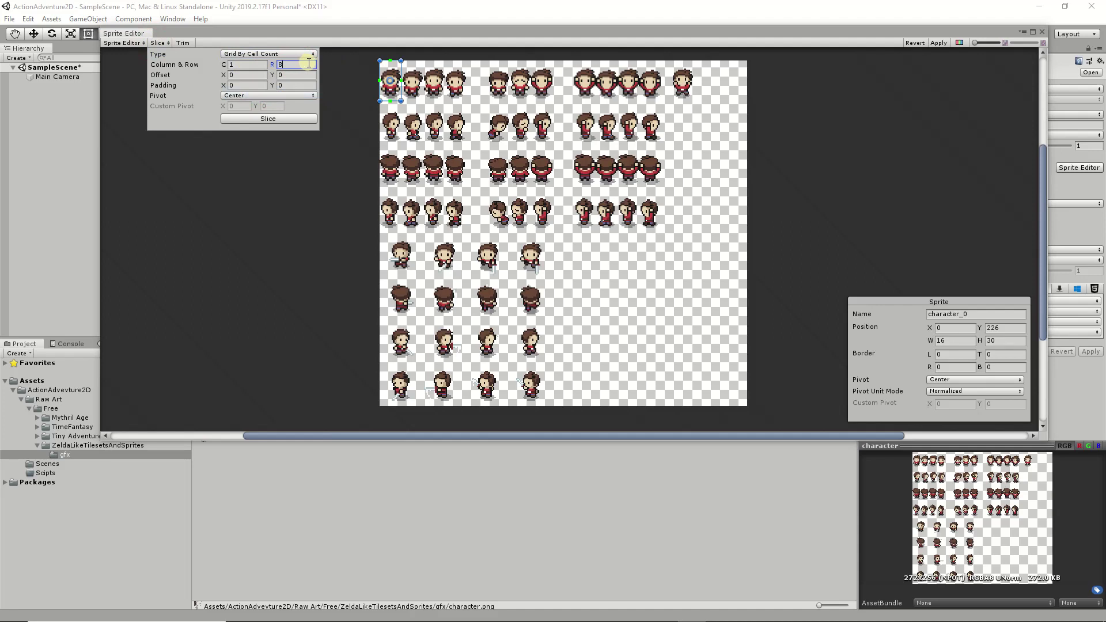
pyautogui.write('8')
pyautogui.click(233, 119)
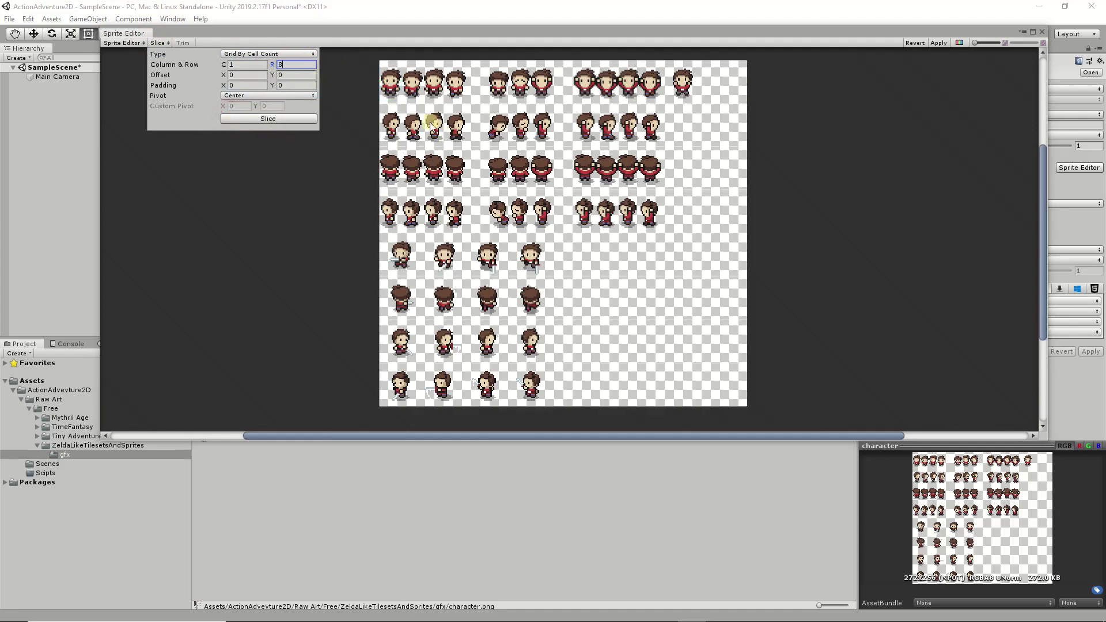
pyautogui.click(328, 217)
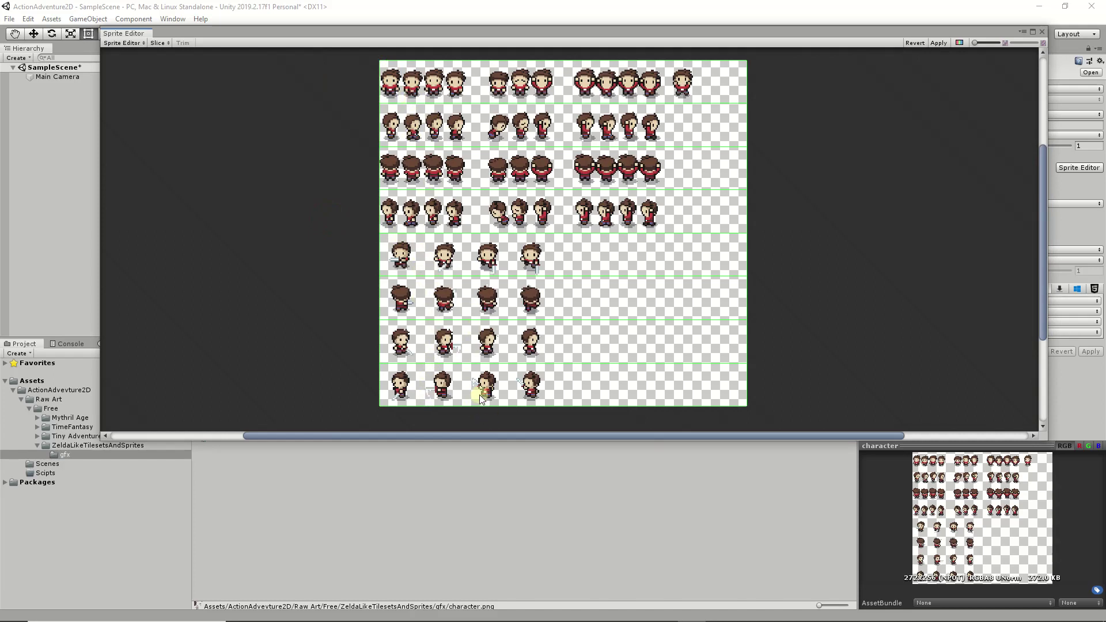
# - Select the sprite rectangle that covers the whole top row of frames
pyautogui.click(433, 98)
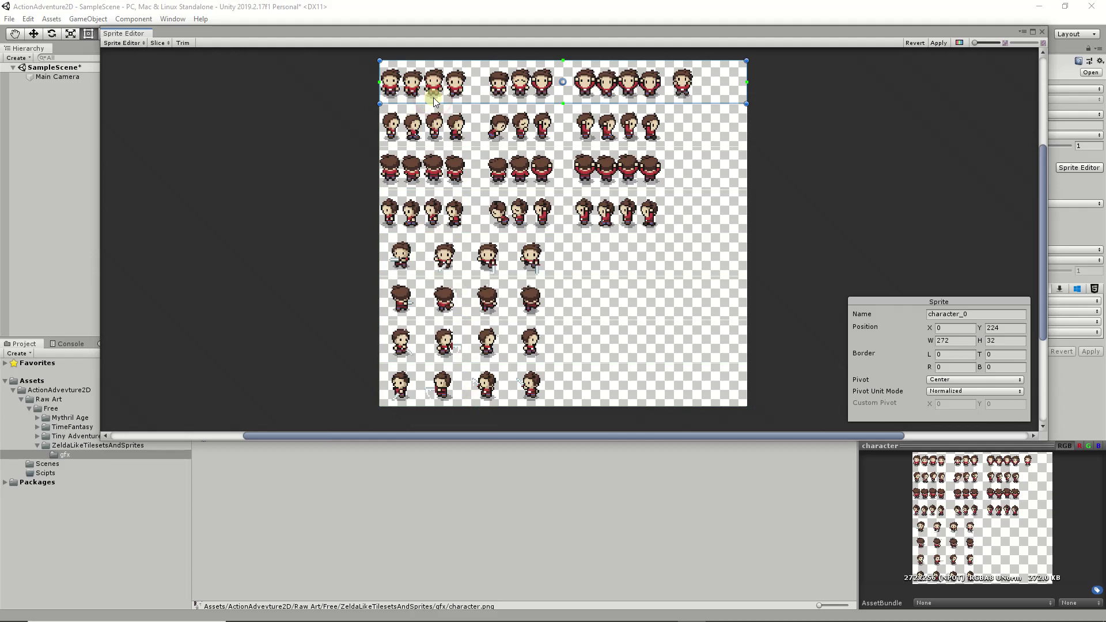
pyautogui.click(996, 343)
pyautogui.click(165, 43)
pyautogui.click(163, 43)
pyautogui.click(247, 54)
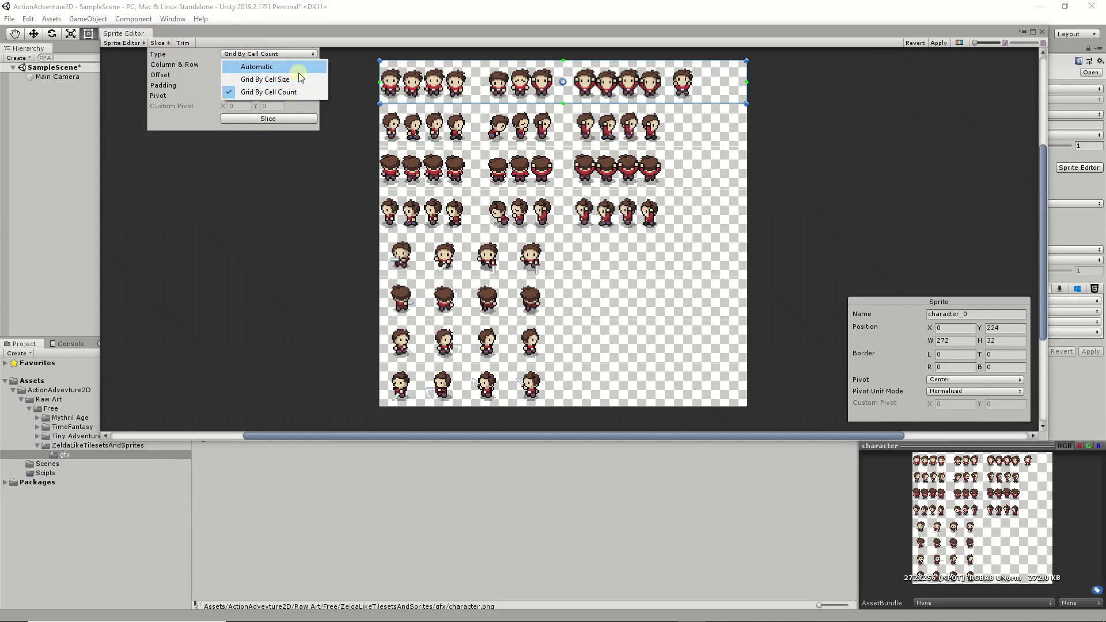
pyautogui.click(387, 95)
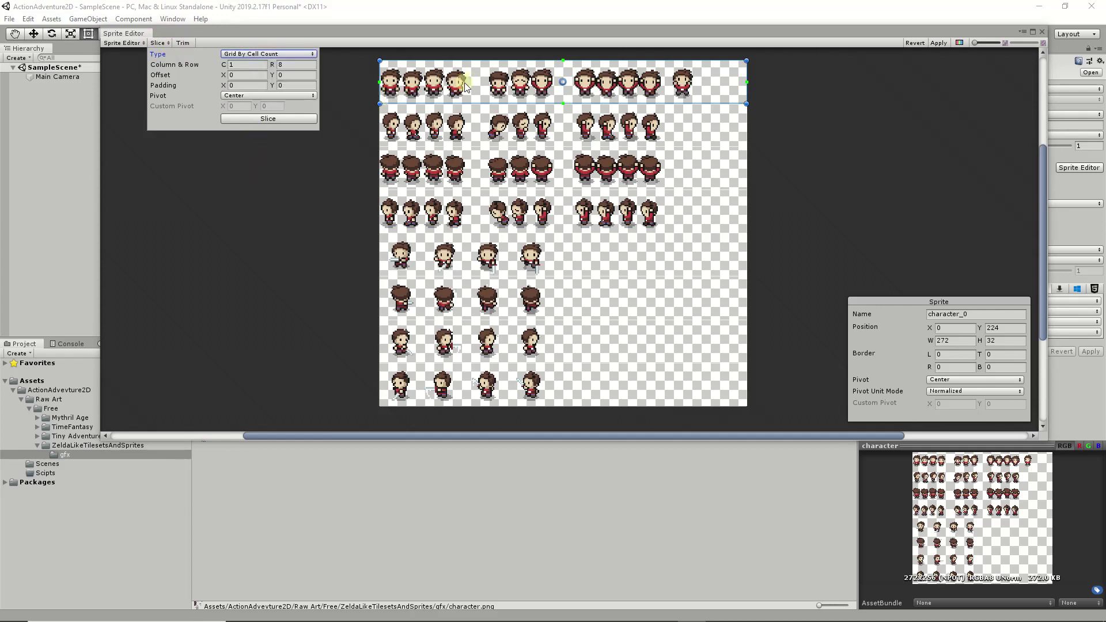
pyautogui.click(284, 118)
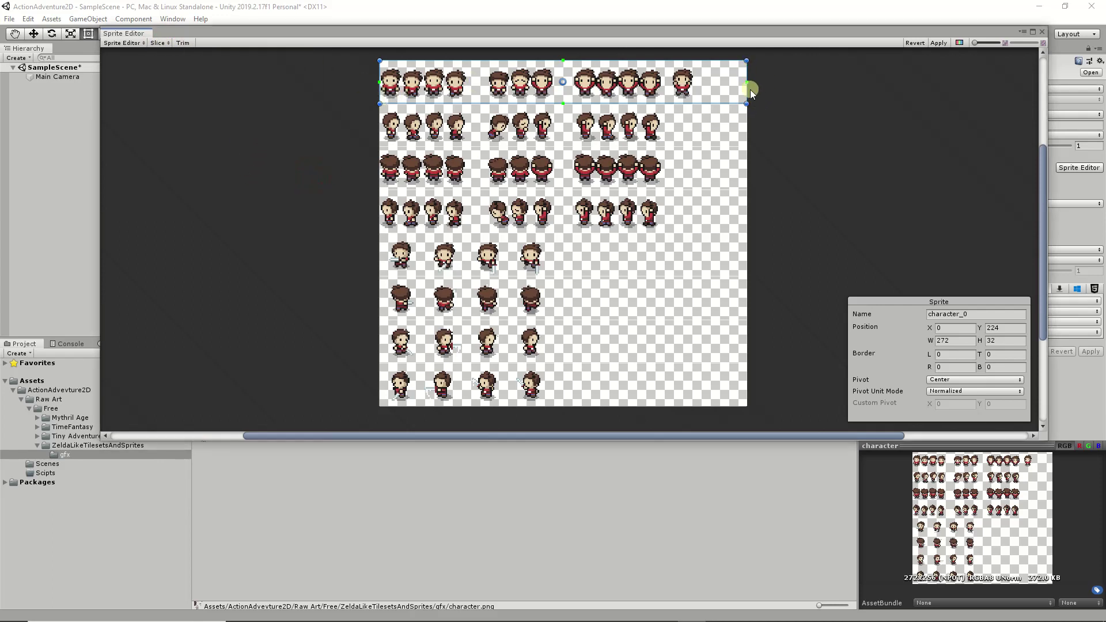
# - Set the top-row sprite's width to 16 pixels and check its edges against the first frame
pyautogui.click(972, 342)
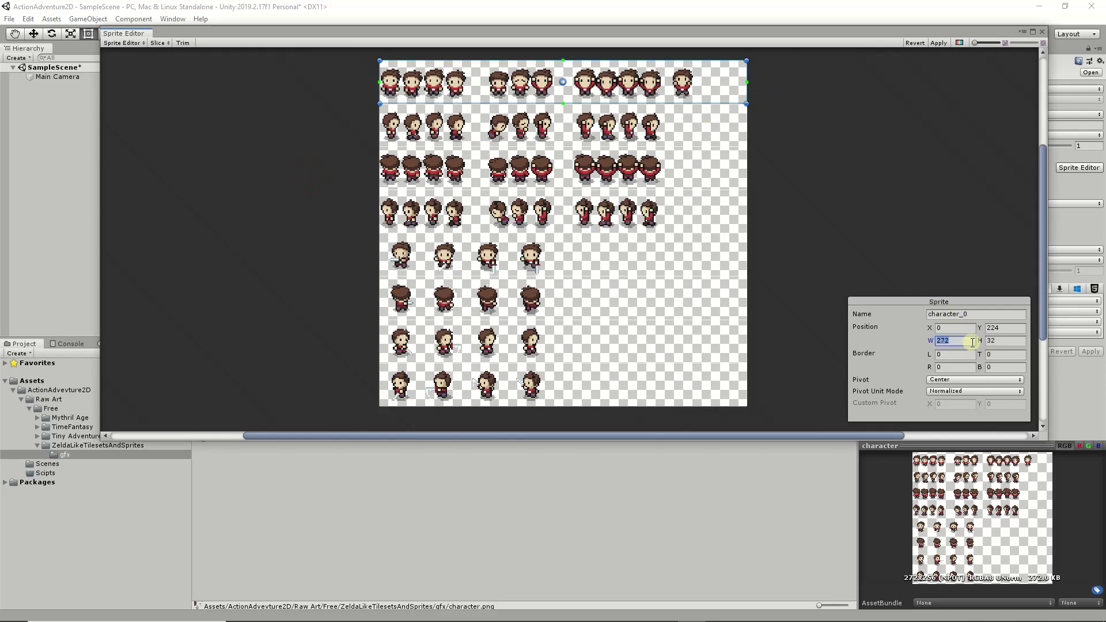
pyautogui.write('16')
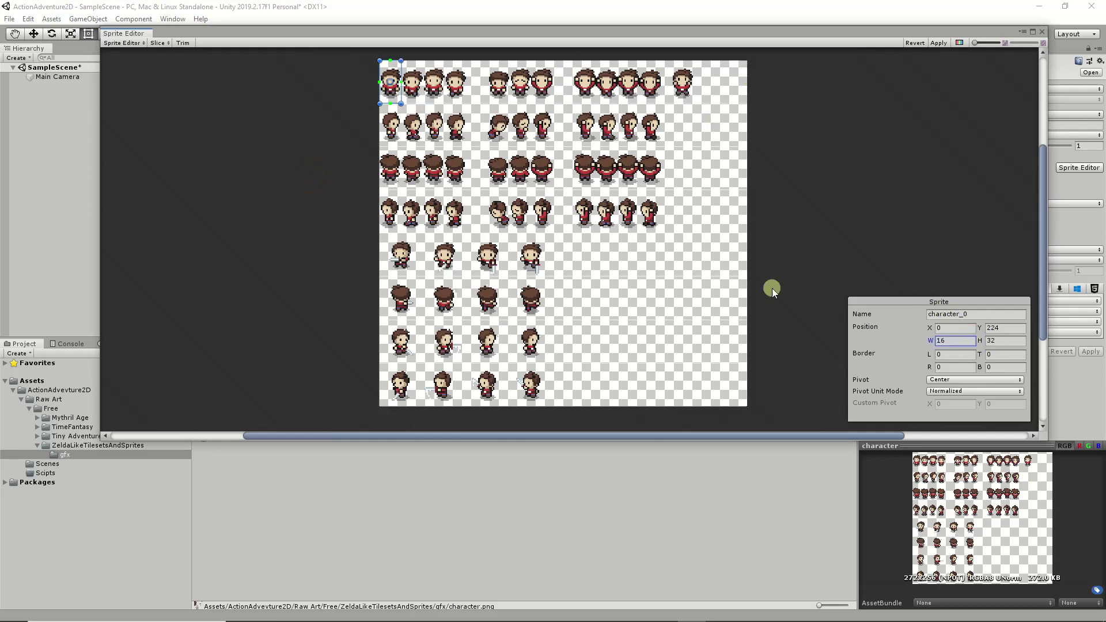
pyautogui.scroll(1, 391, 65)
pyautogui.scroll(5, 391, 65)
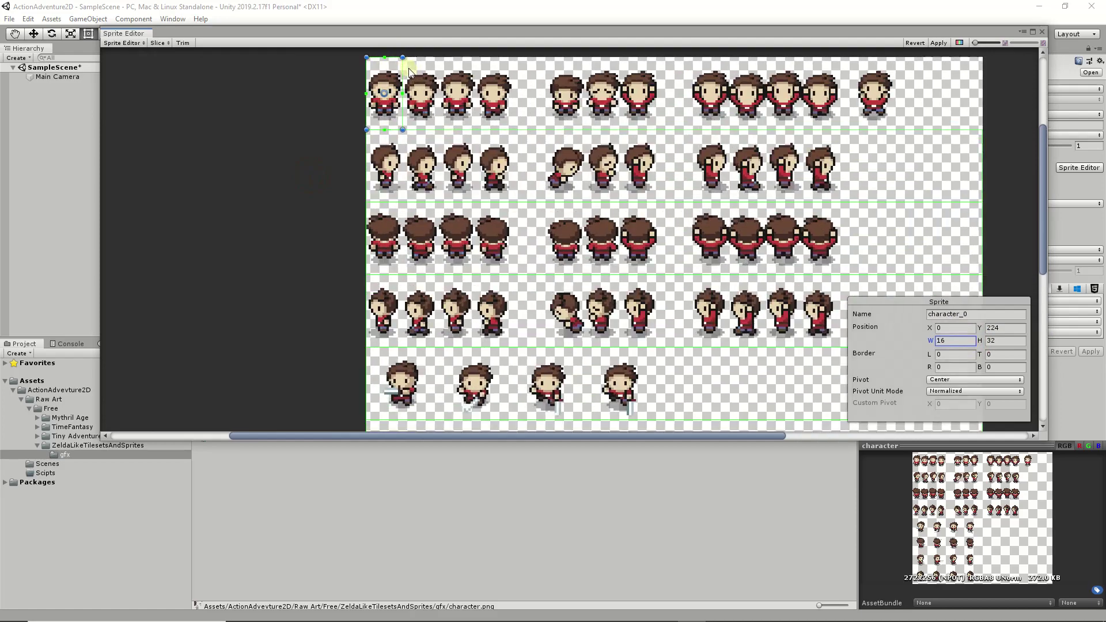
pyautogui.scroll(2, 409, 102)
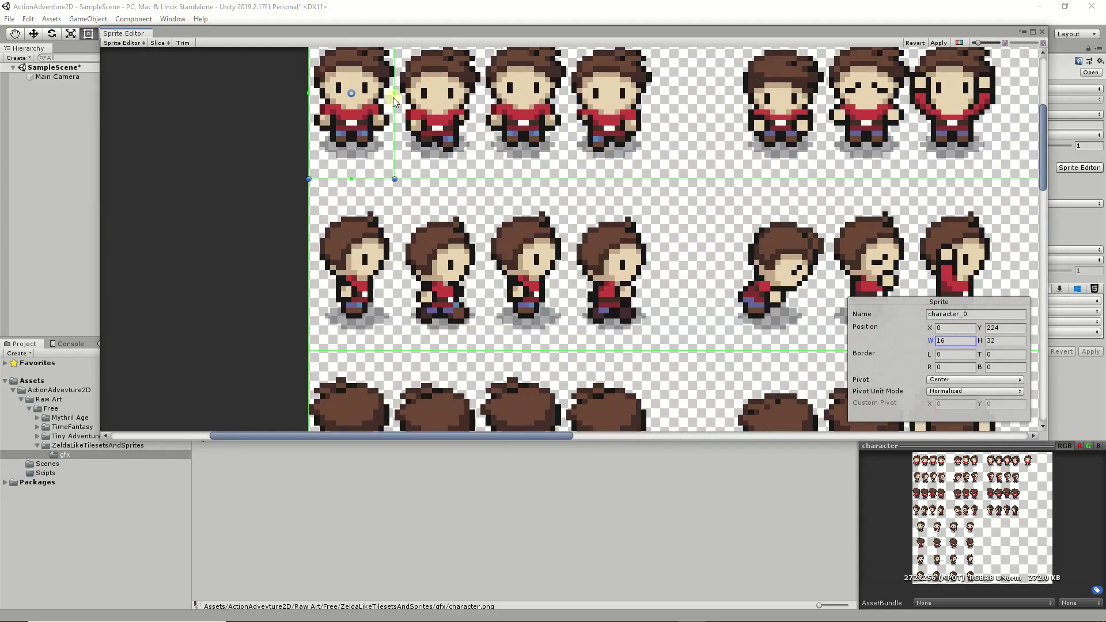
# - Set the first sprite's pivot unit mode to Pixels and its pivot to Custom
pyautogui.click(962, 392)
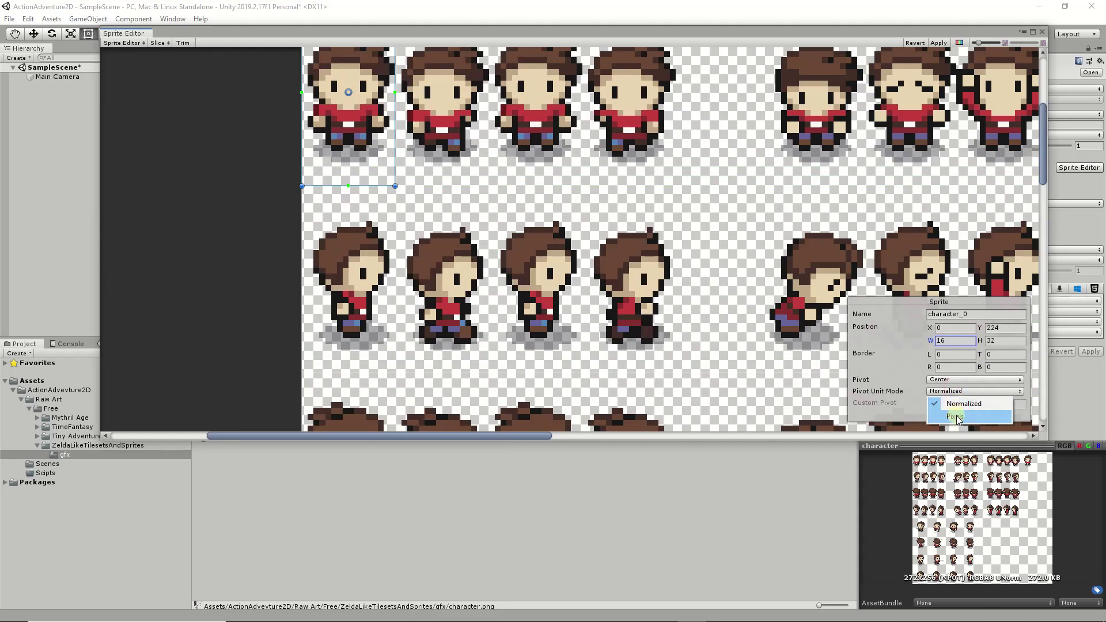
pyautogui.click(955, 416)
pyautogui.click(950, 379)
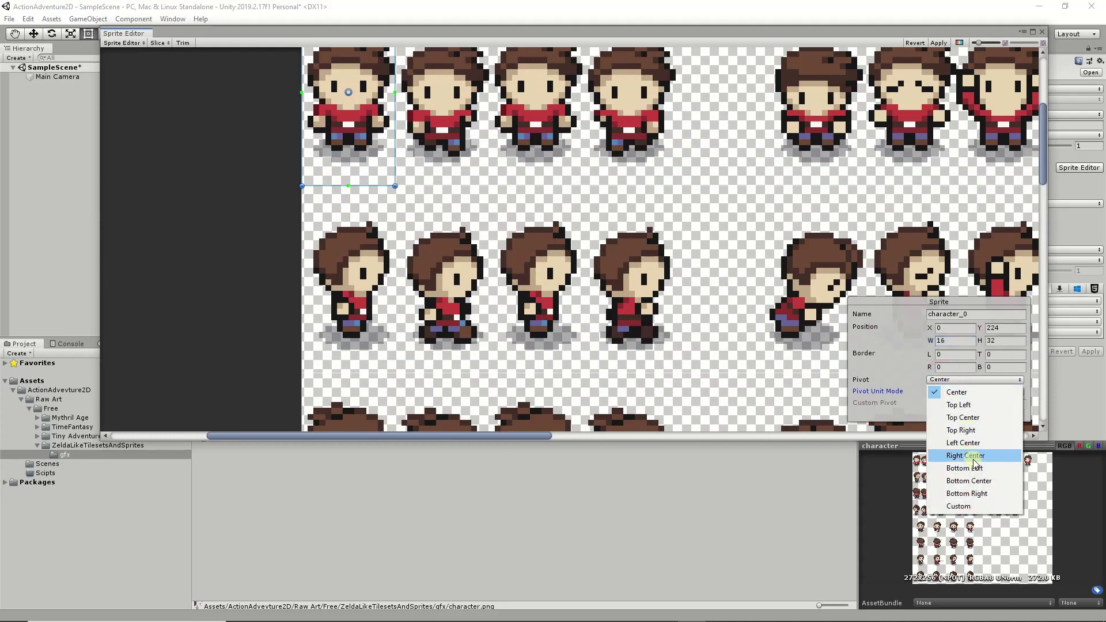
pyautogui.click(973, 506)
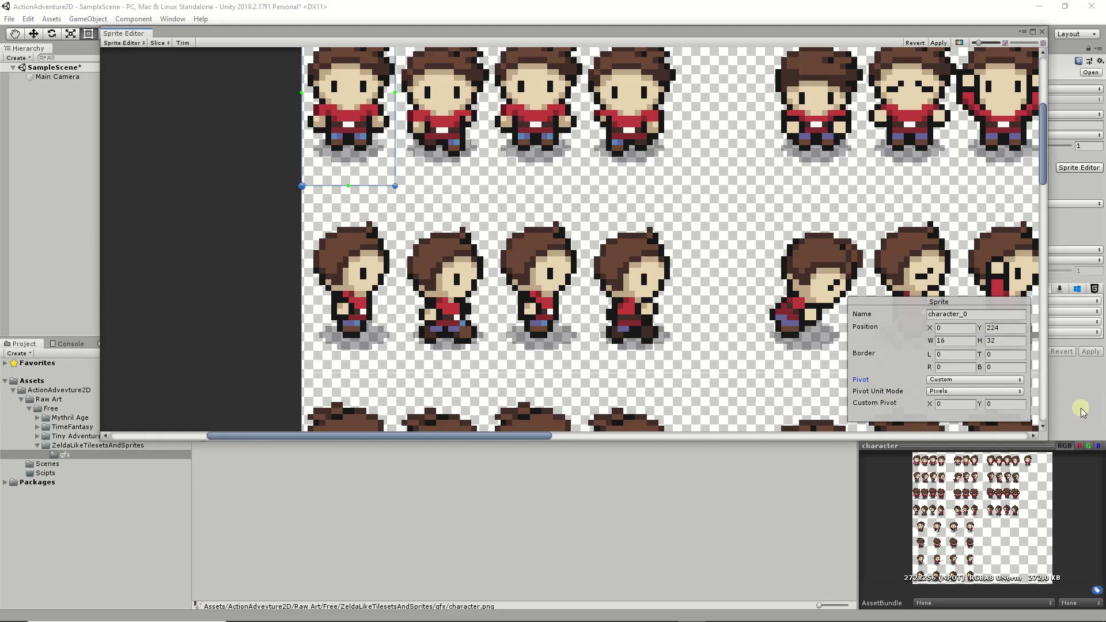
# - Switch the first sprite's pivot units to Normalized and set the custom pivot to X 0.5 and Y at mid-height
pyautogui.click(939, 391)
pyautogui.click(952, 404)
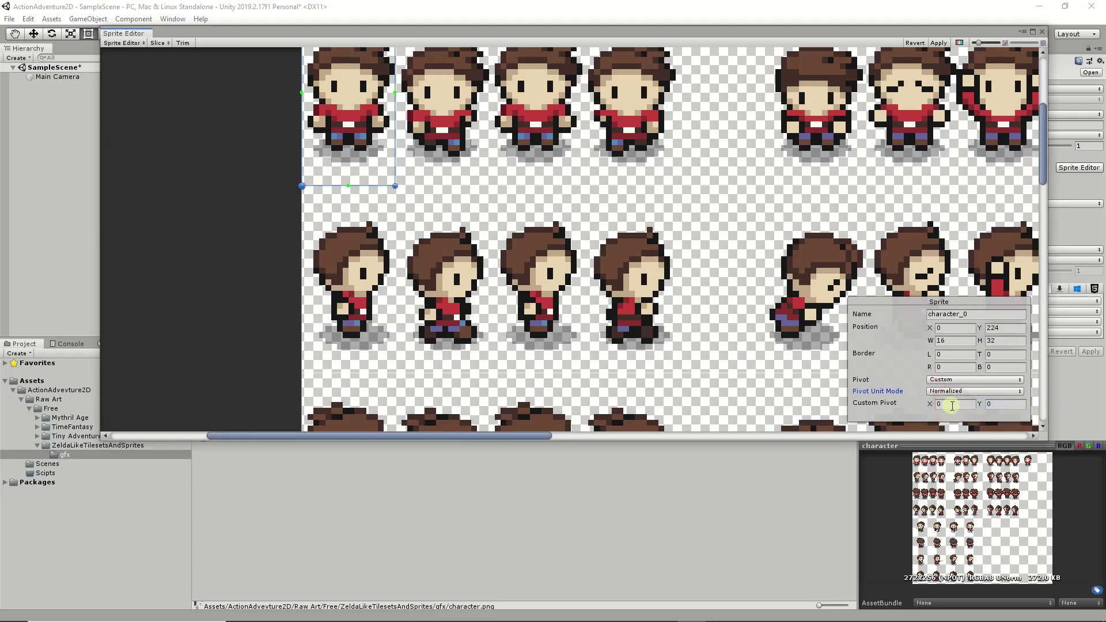
pyautogui.click(961, 403)
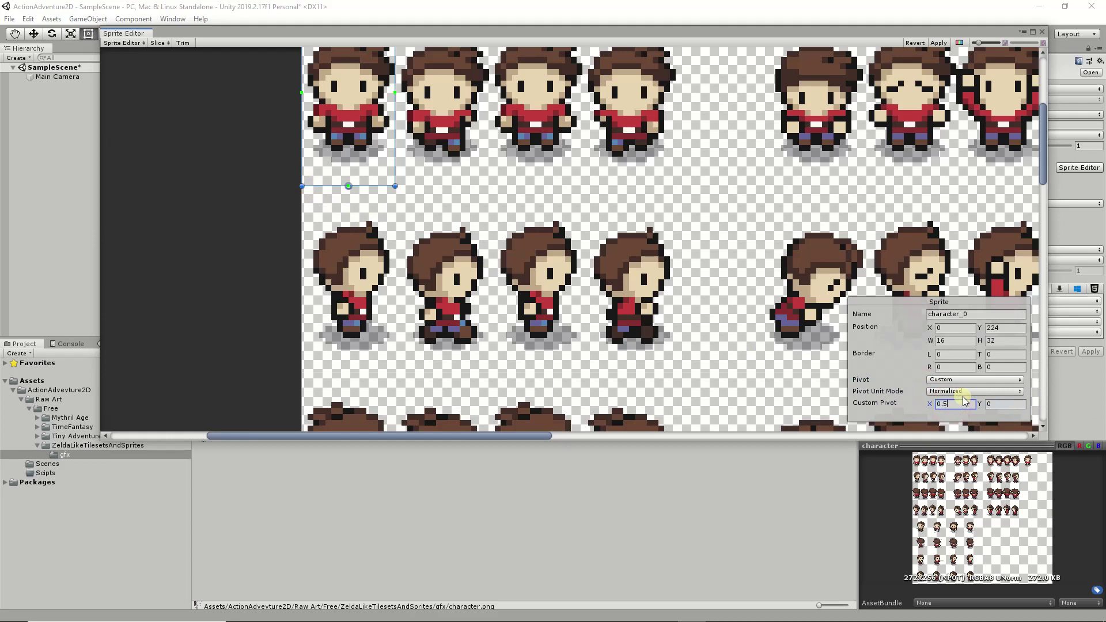
pyautogui.click(1005, 405)
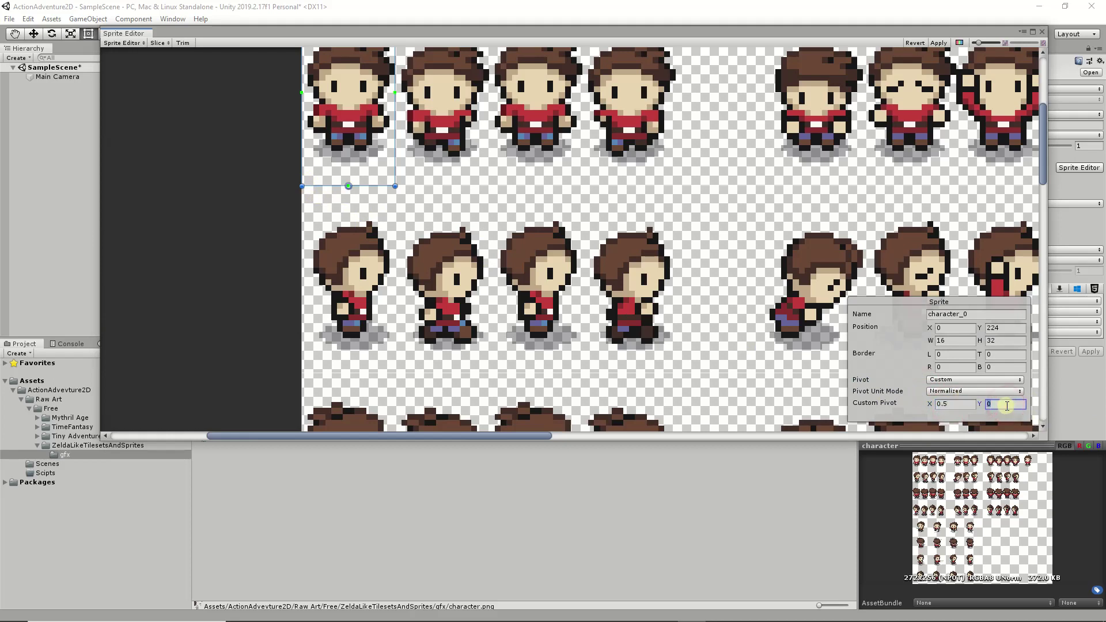
# - Change the first sprite's pivot unit mode to Pixels and bring the whole frame into view to check its pivot
pyautogui.click(958, 391)
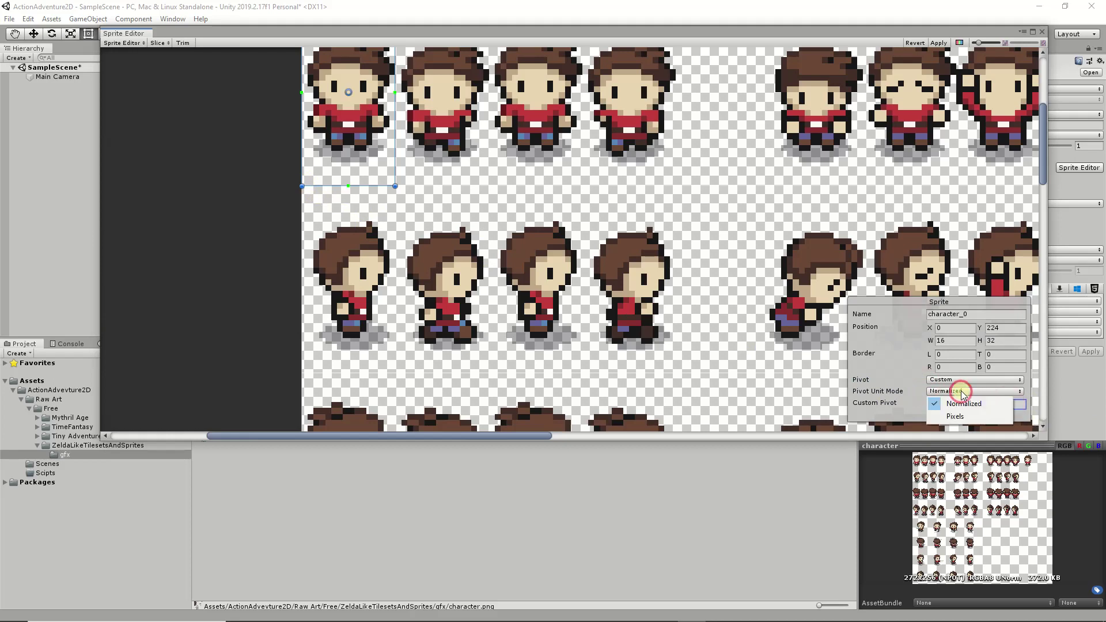
pyautogui.click(950, 417)
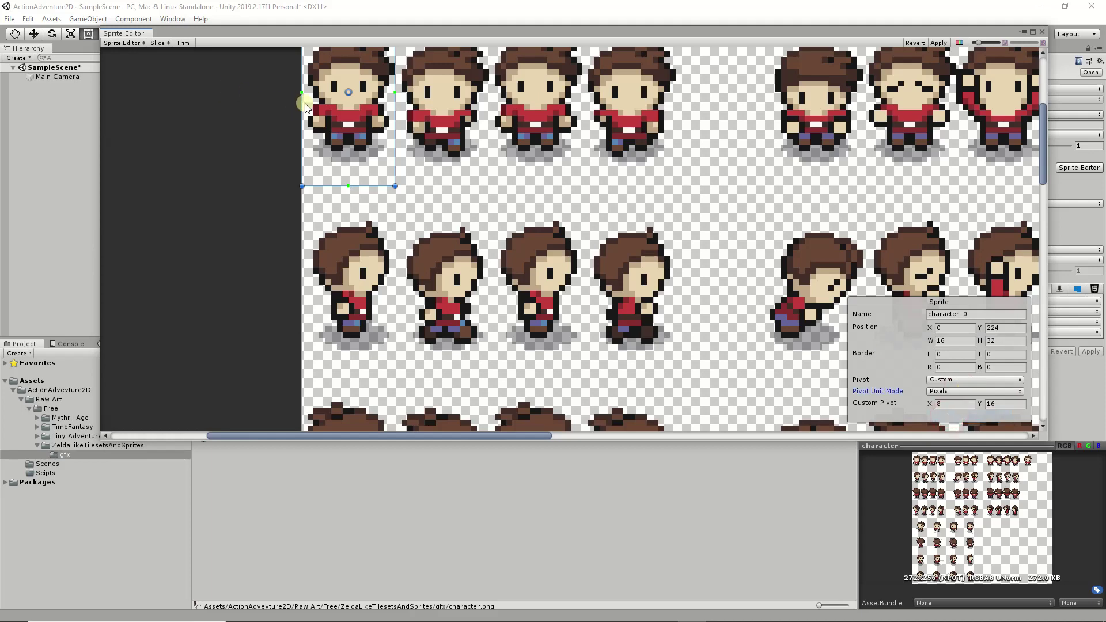
pyautogui.scroll(2, 344, 110)
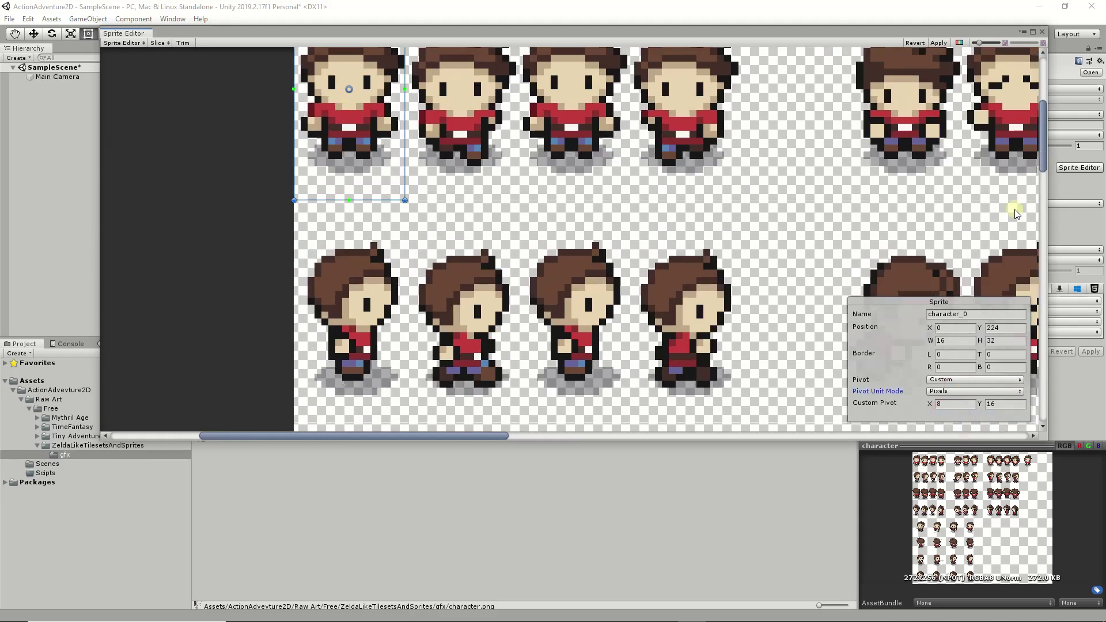
pyautogui.moveTo(1042, 145)
pyautogui.mouseDown()
pyautogui.moveTo(1042, 109)
pyautogui.moveTo(1035, 126)
pyautogui.mouseUp()
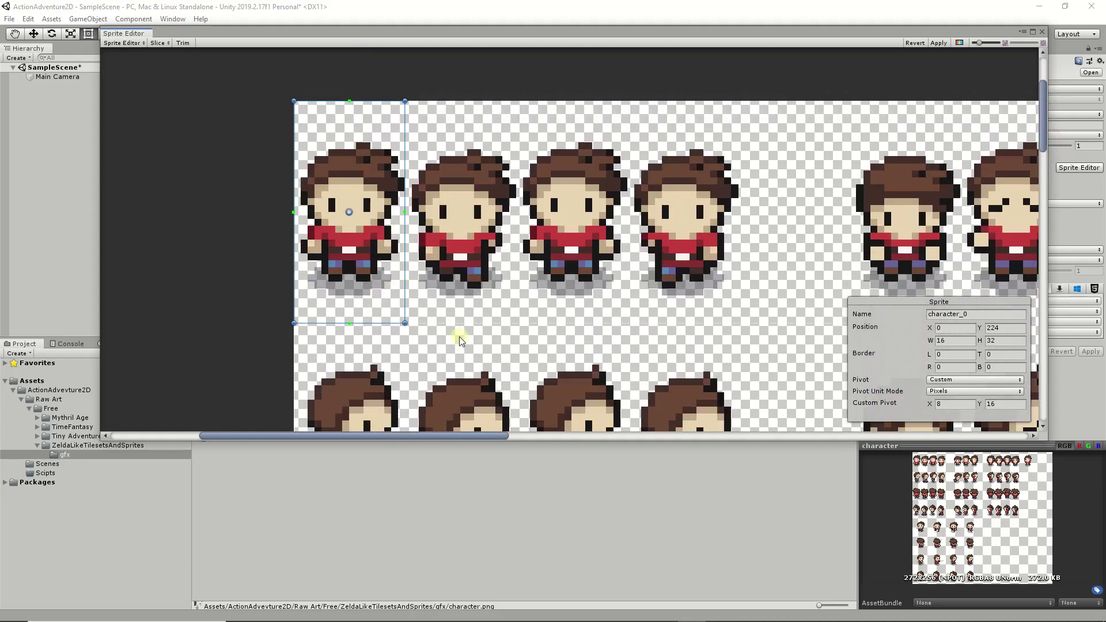
# - Move the first sprite's custom pivot down to the character's feet and switch its unit mode to Normalized, placing it at X 0.5, Y 0.25
pyautogui.scroll(-5, 381, 251)
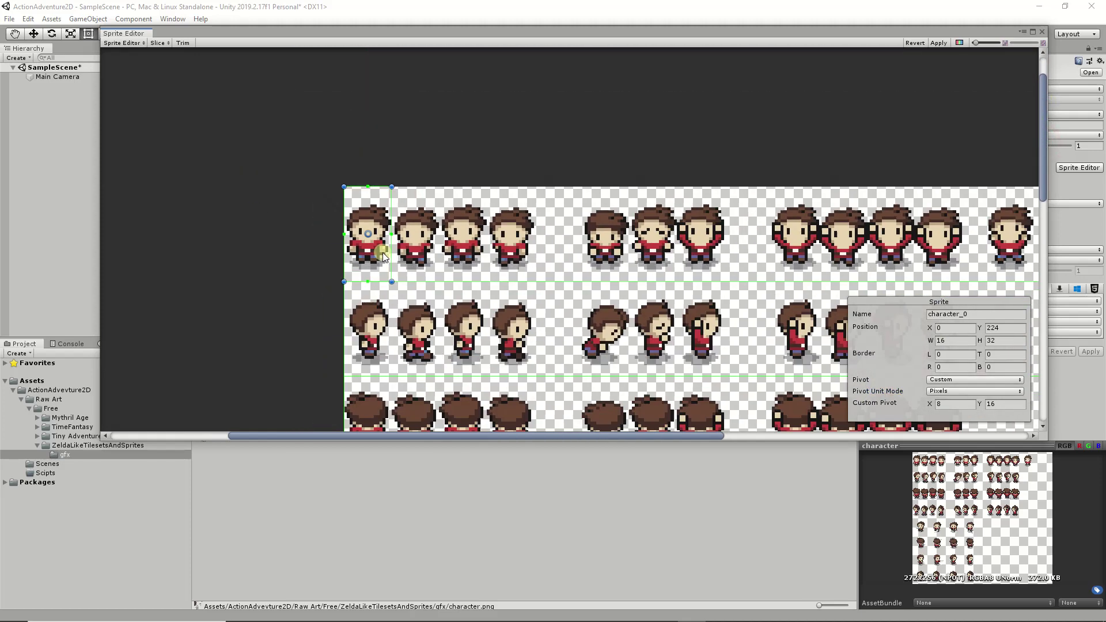
pyautogui.scroll(-2, 373, 253)
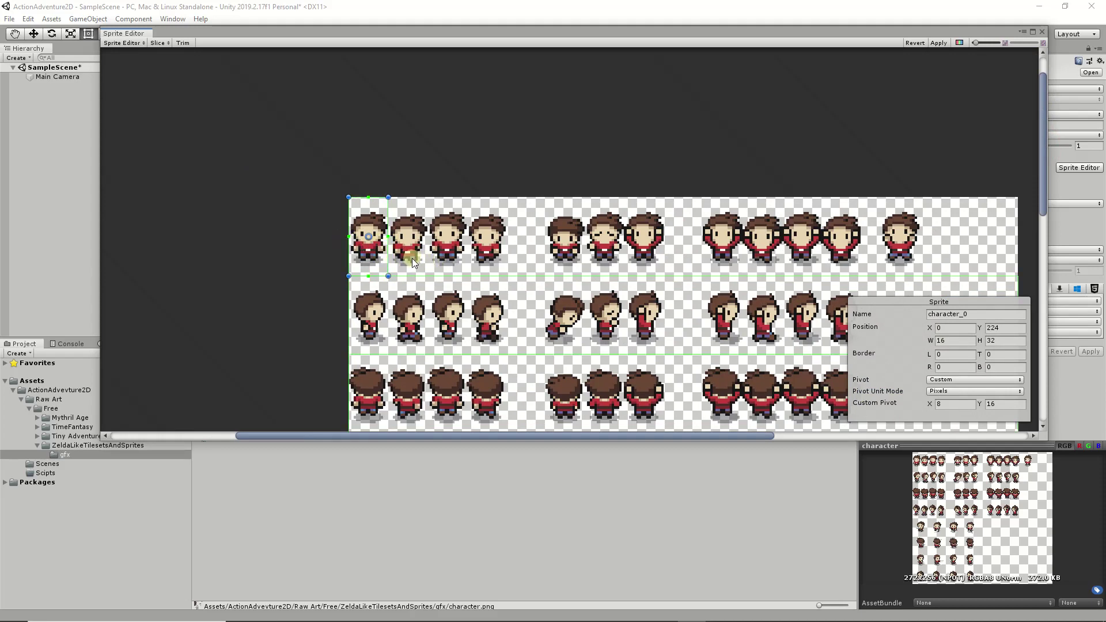
pyautogui.scroll(3, 406, 279)
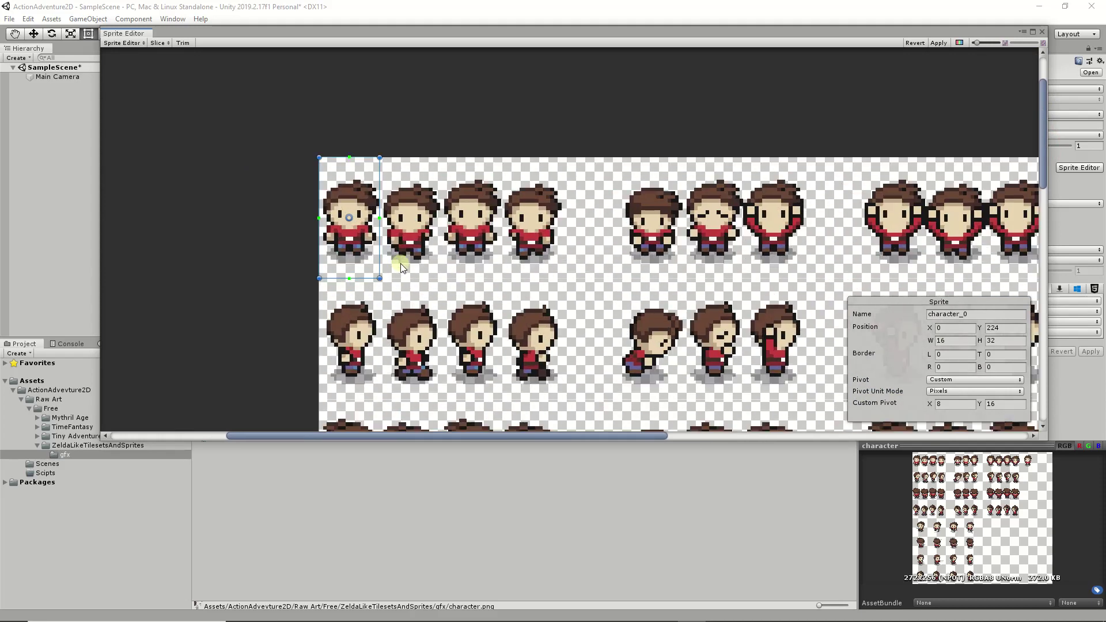
pyautogui.scroll(1, 380, 247)
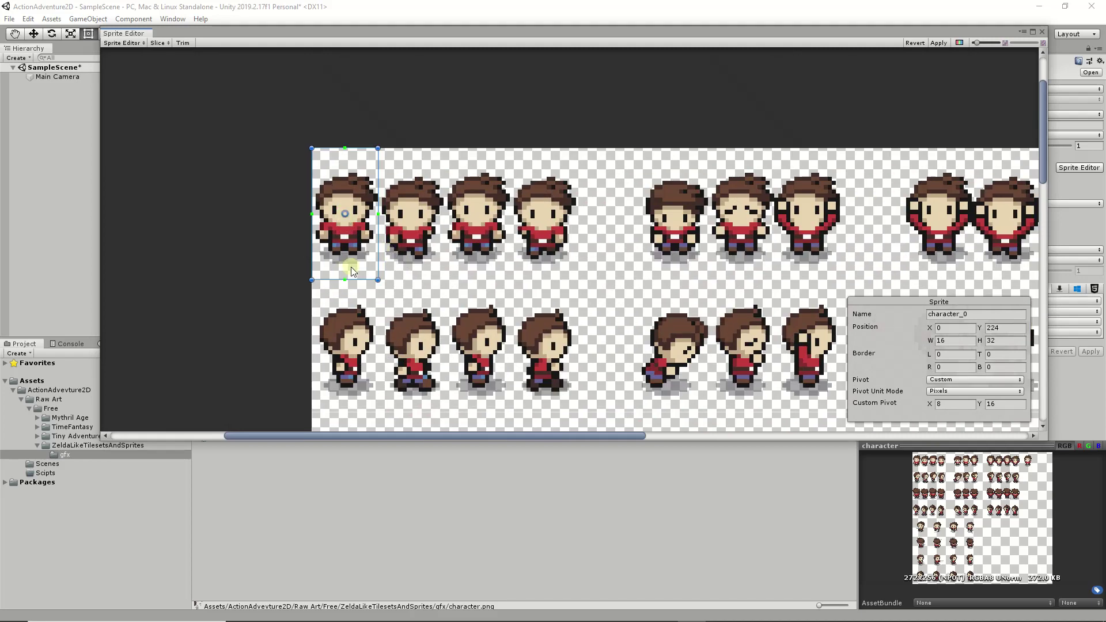
pyautogui.click(940, 391)
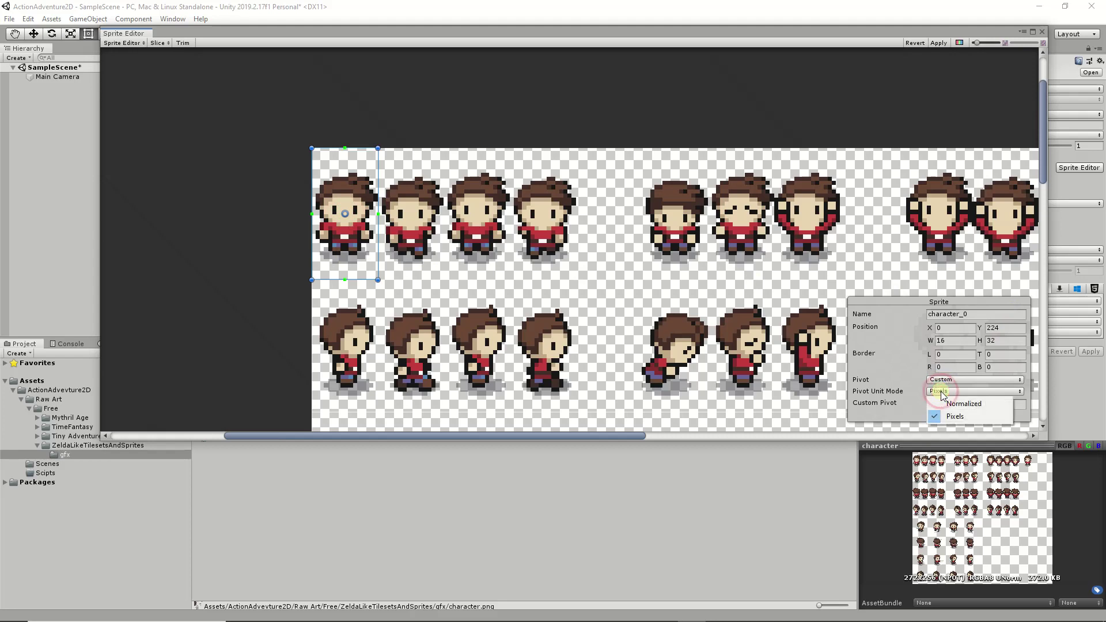
pyautogui.click(876, 353)
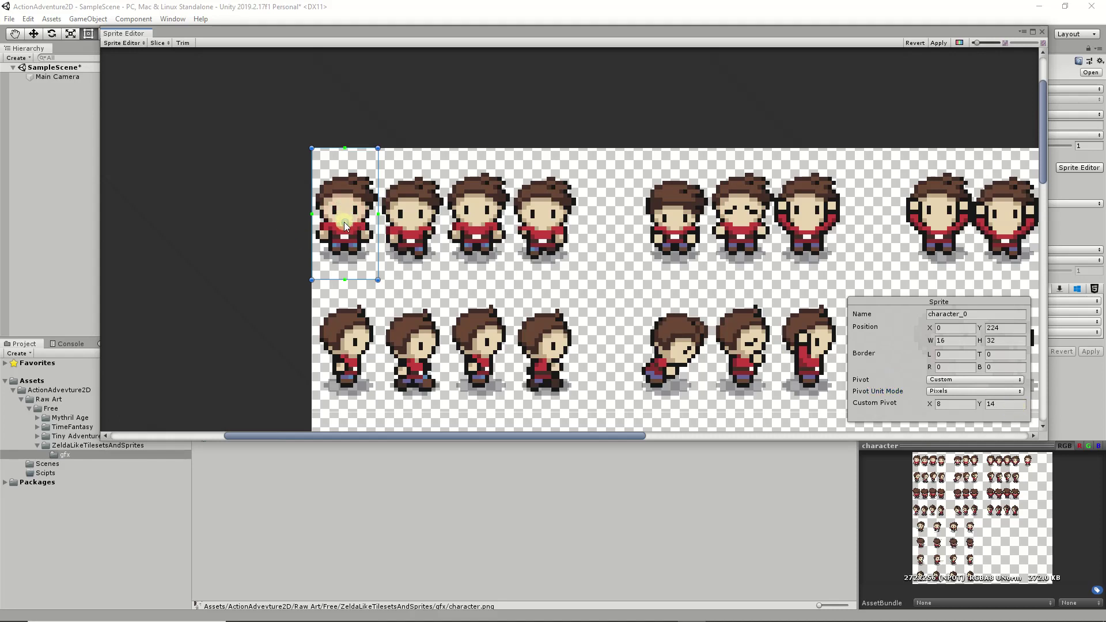
pyautogui.moveTo(344, 223); pyautogui.dragTo(344, 243)
pyautogui.moveTo(344, 244); pyautogui.dragTo(350, 252)
pyautogui.click(957, 405)
pyautogui.click(993, 405)
pyautogui.click(953, 391)
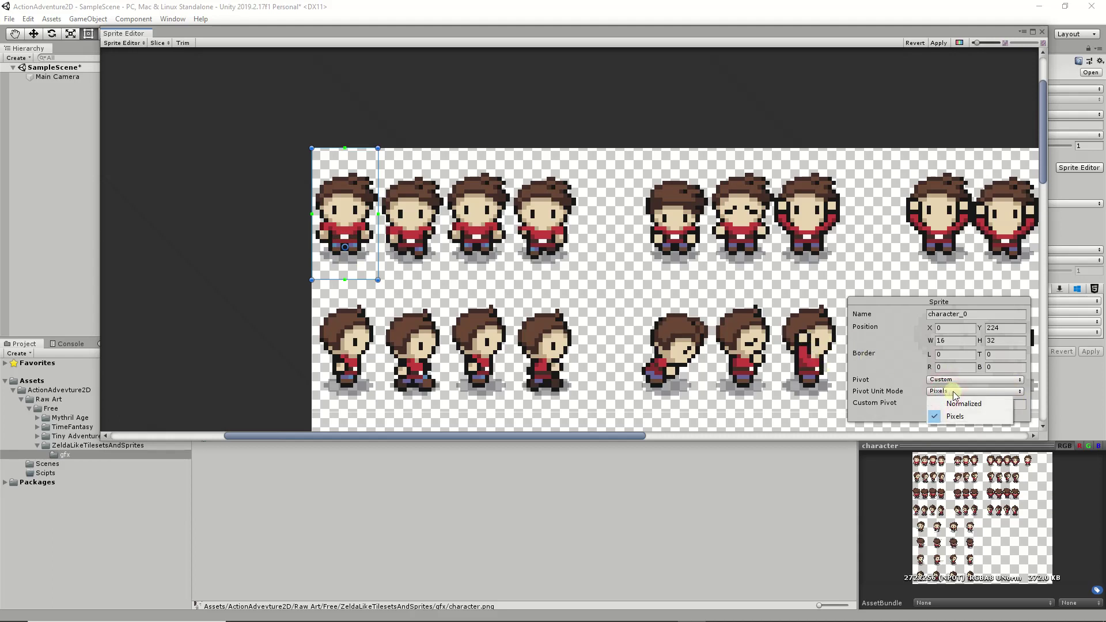
pyautogui.click(964, 404)
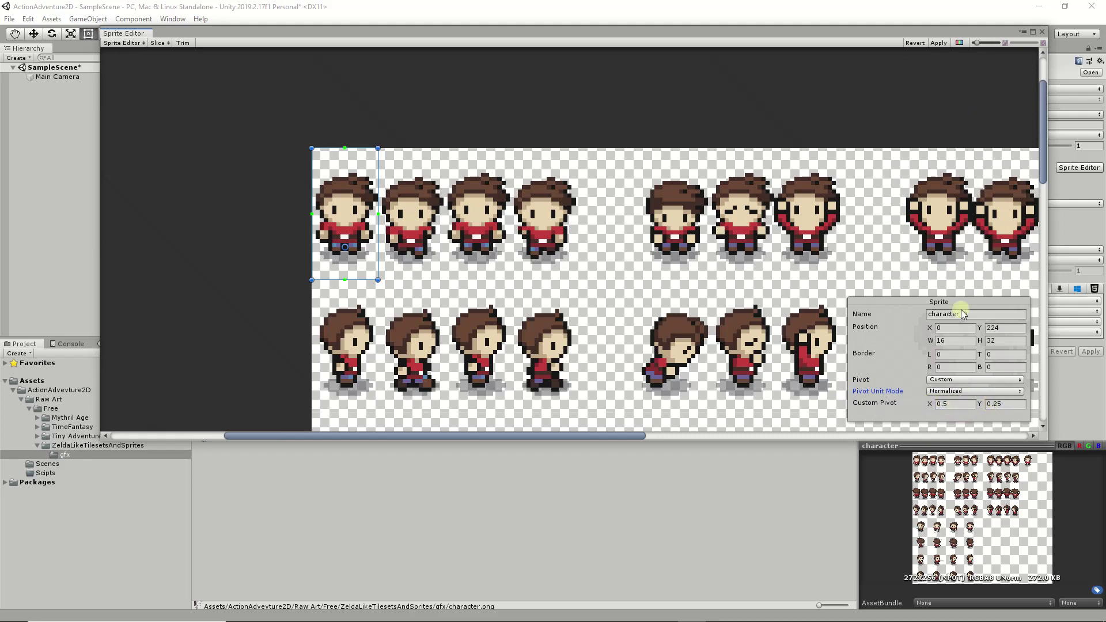
# - Set the slice type for the whole sheet to Grid By Cell Size with a pixel size X of 16
pyautogui.scroll(-5, 478, 242)
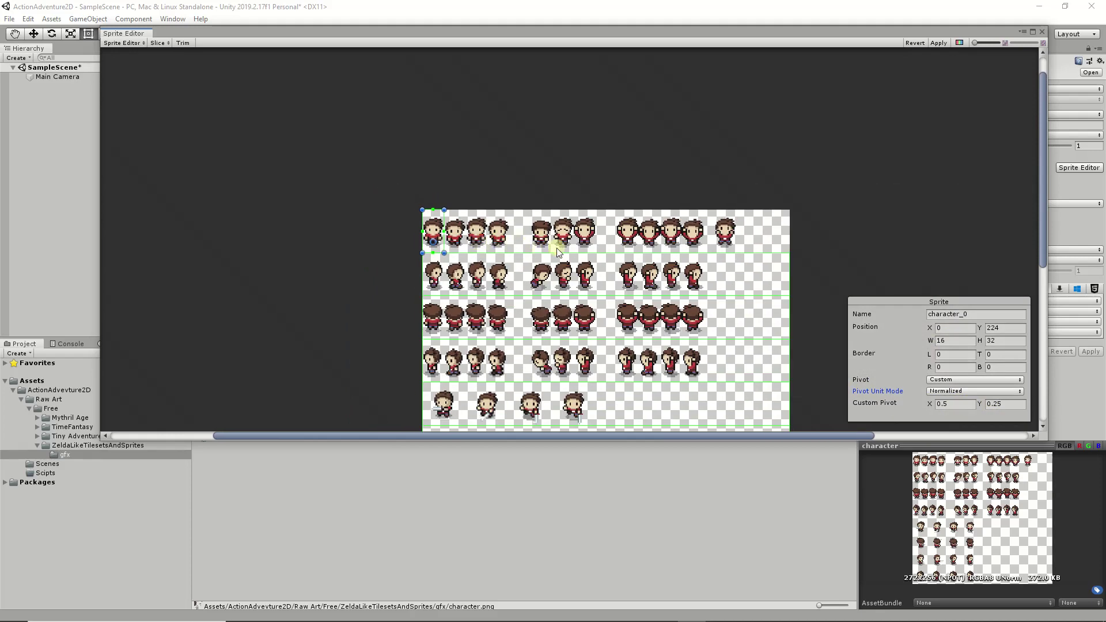
pyautogui.click(157, 44)
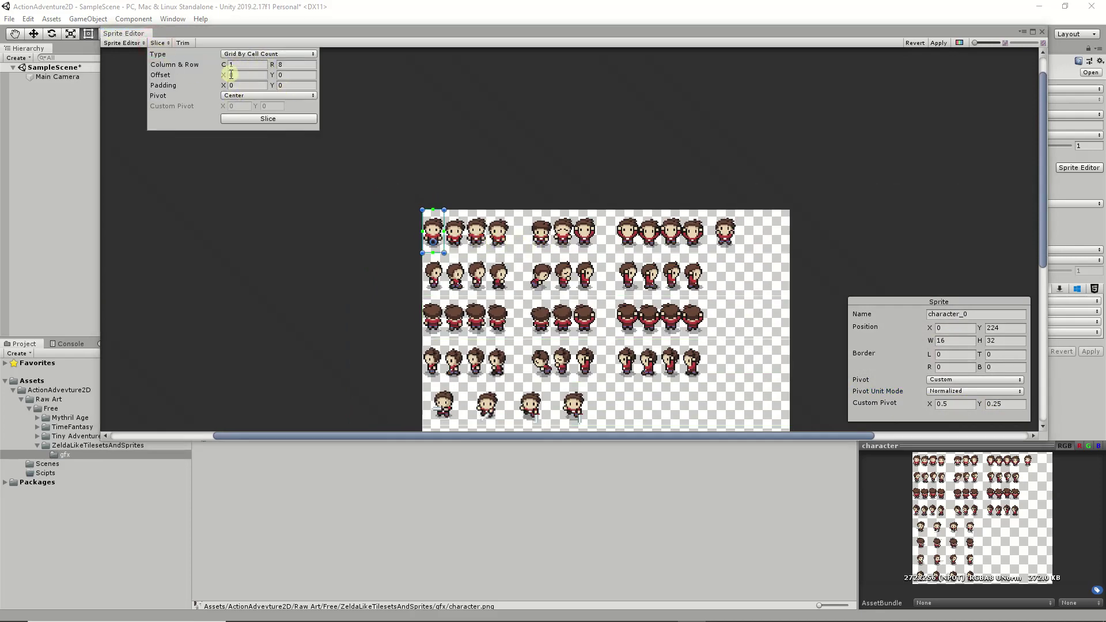
pyautogui.click(236, 53)
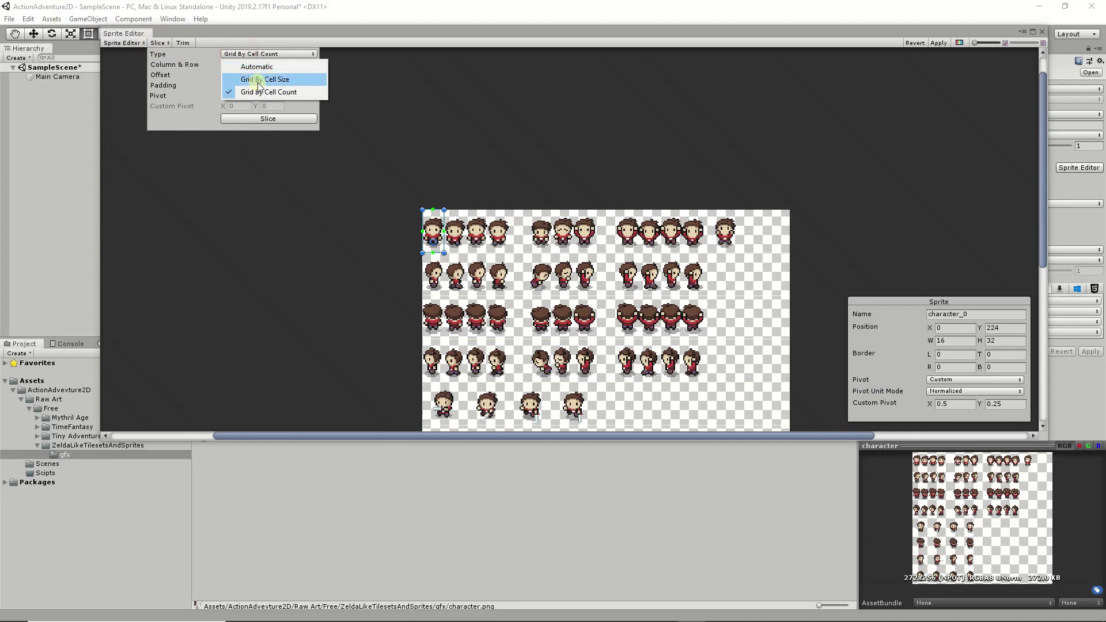
pyautogui.click(259, 80)
pyautogui.click(242, 65)
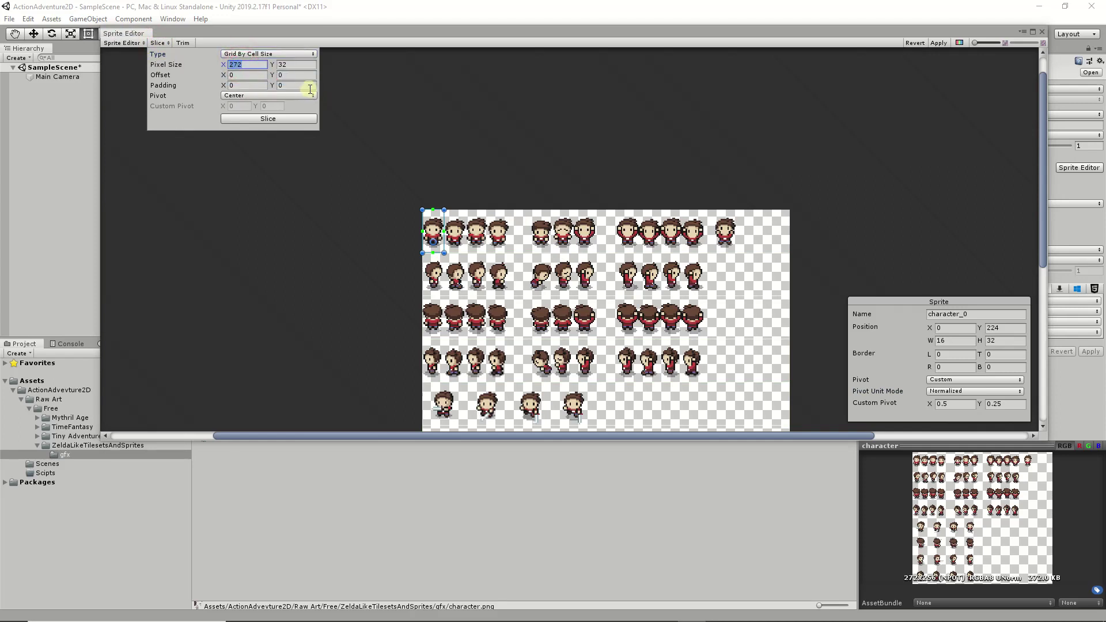
pyautogui.write('16')
# - Set the slicing pivot to Custom at X 0.5, Y 0.25 and slice the character sheet
pyautogui.click(247, 96)
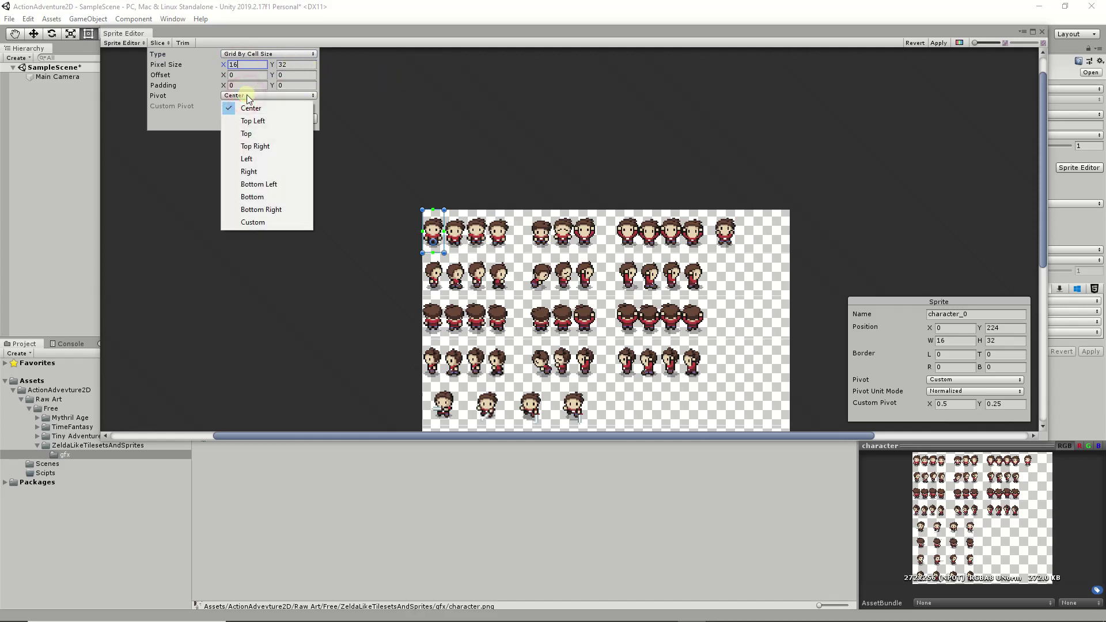
pyautogui.click(270, 222)
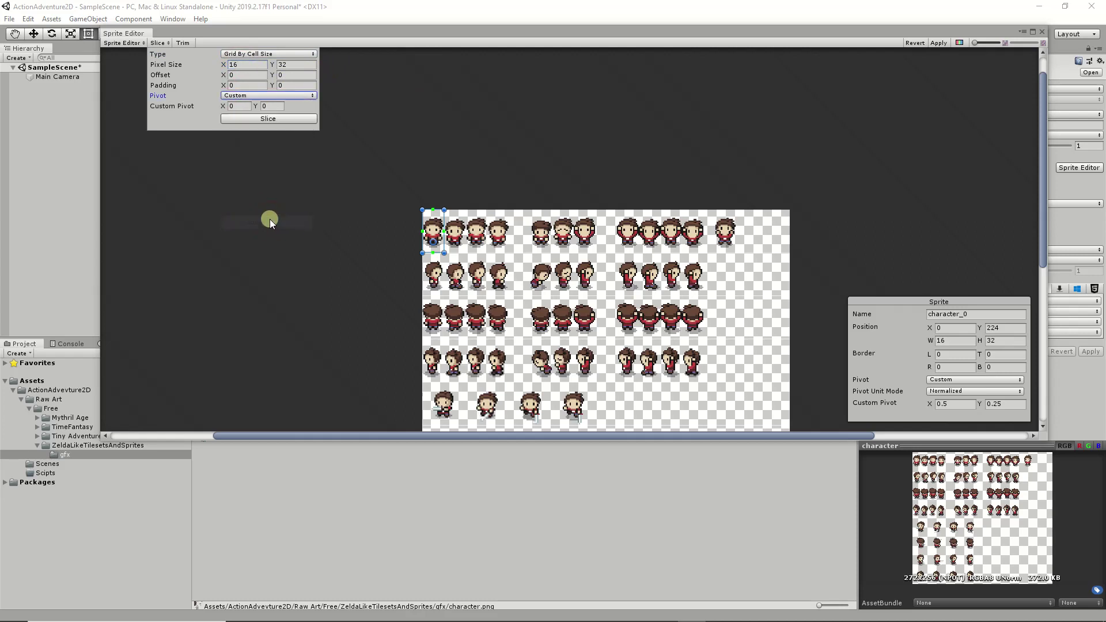
pyautogui.click(237, 106)
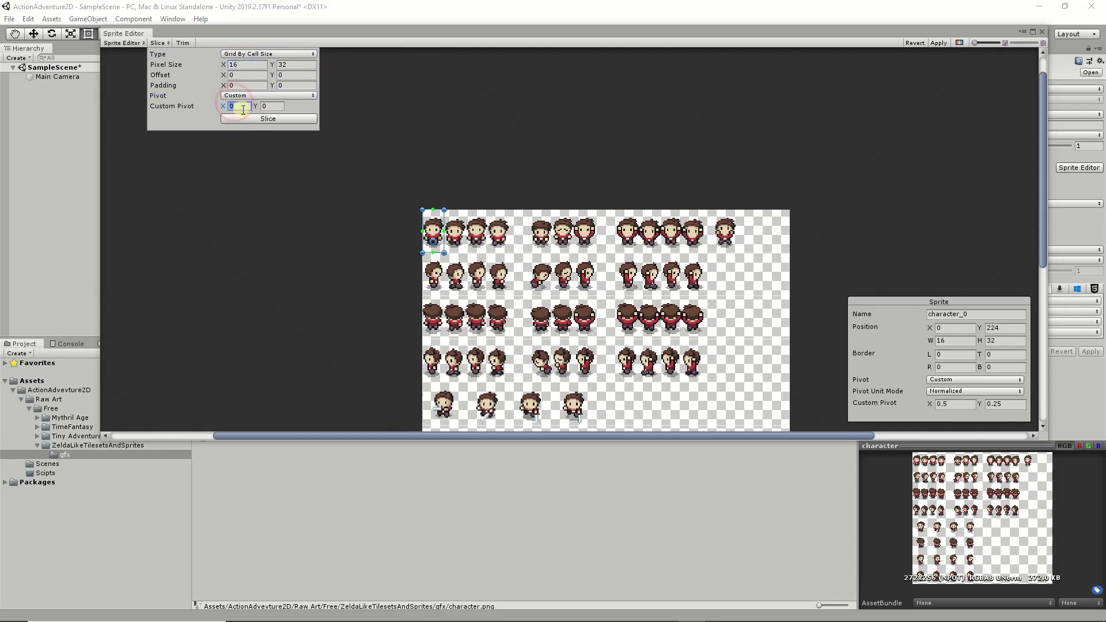
pyautogui.click(273, 106)
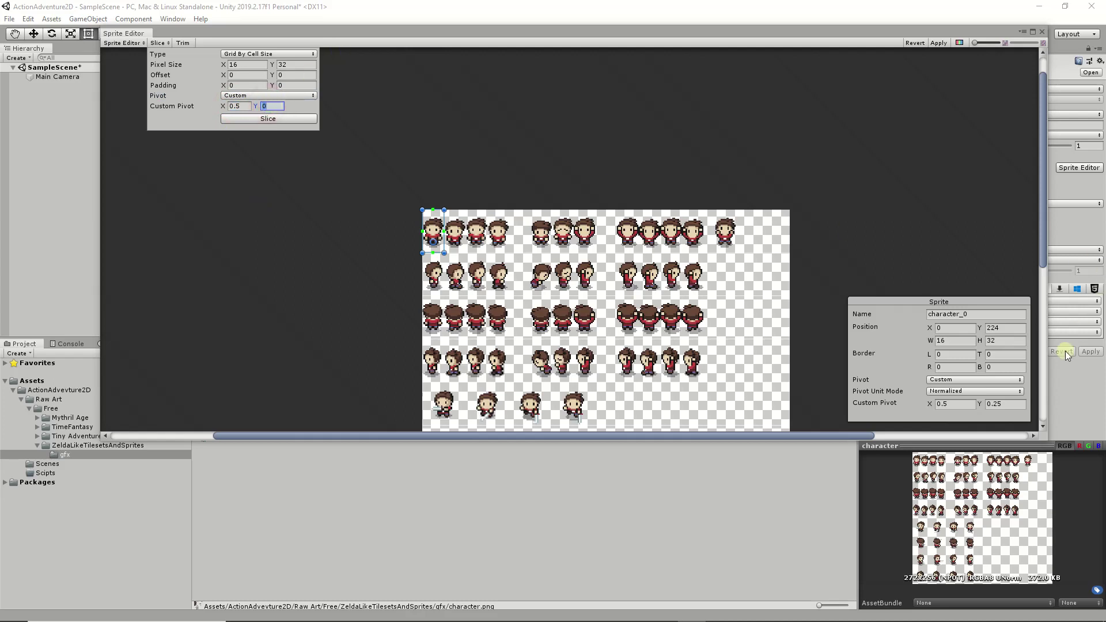
pyautogui.write('0.25')
pyautogui.click(279, 121)
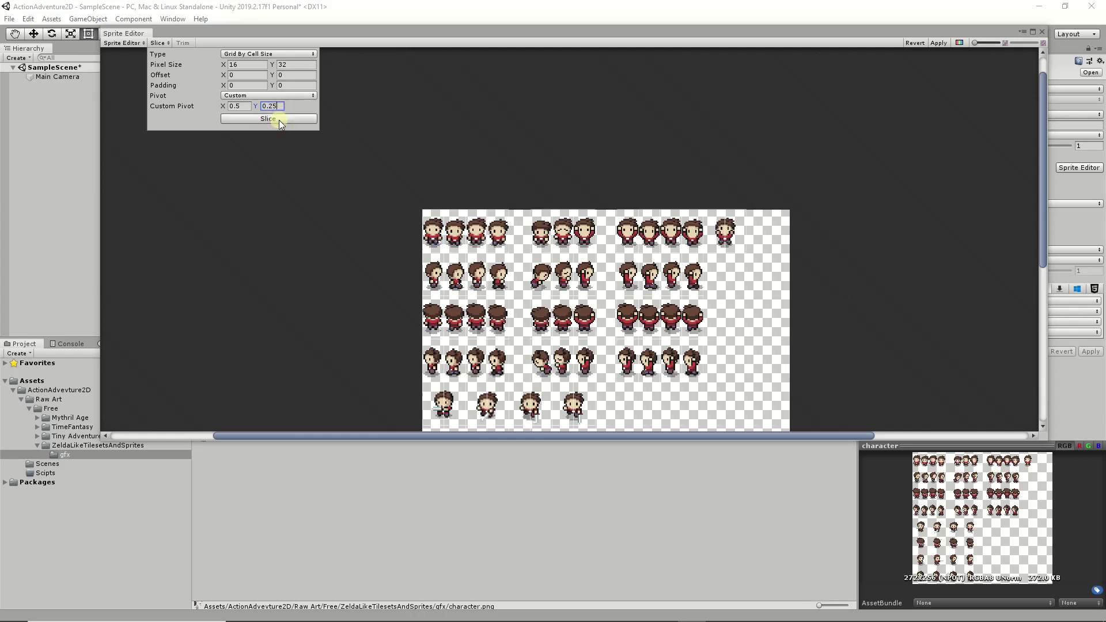
pyautogui.click(526, 148)
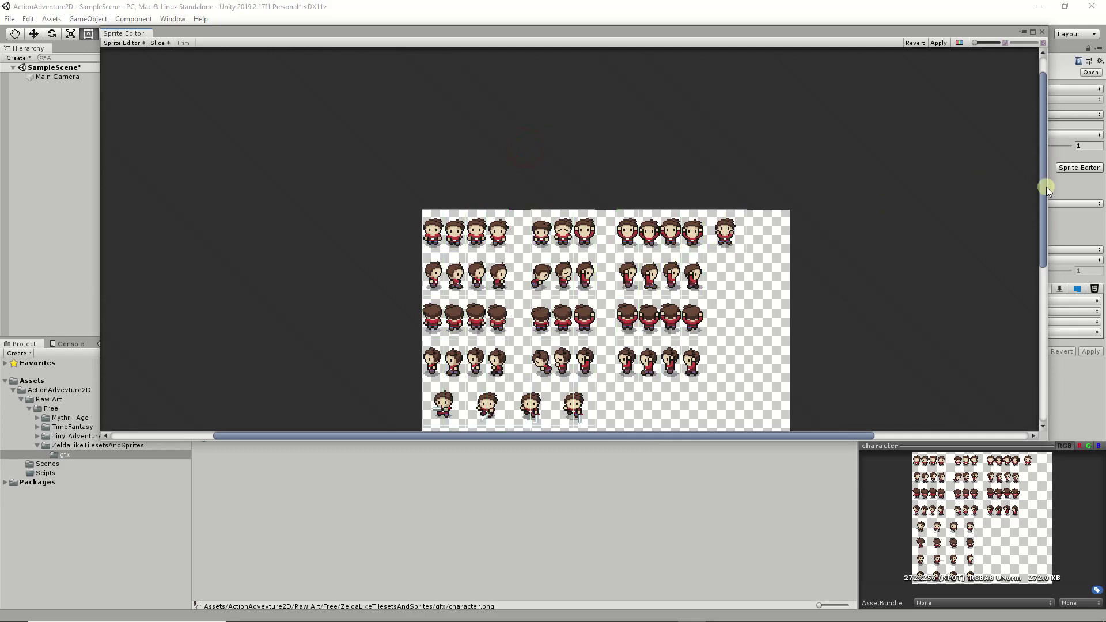
# - Check the new slices' bounds and pivots on several frames in the sheet's upper three rows
pyautogui.moveTo(1042, 188); pyautogui.dragTo(1041, 252)
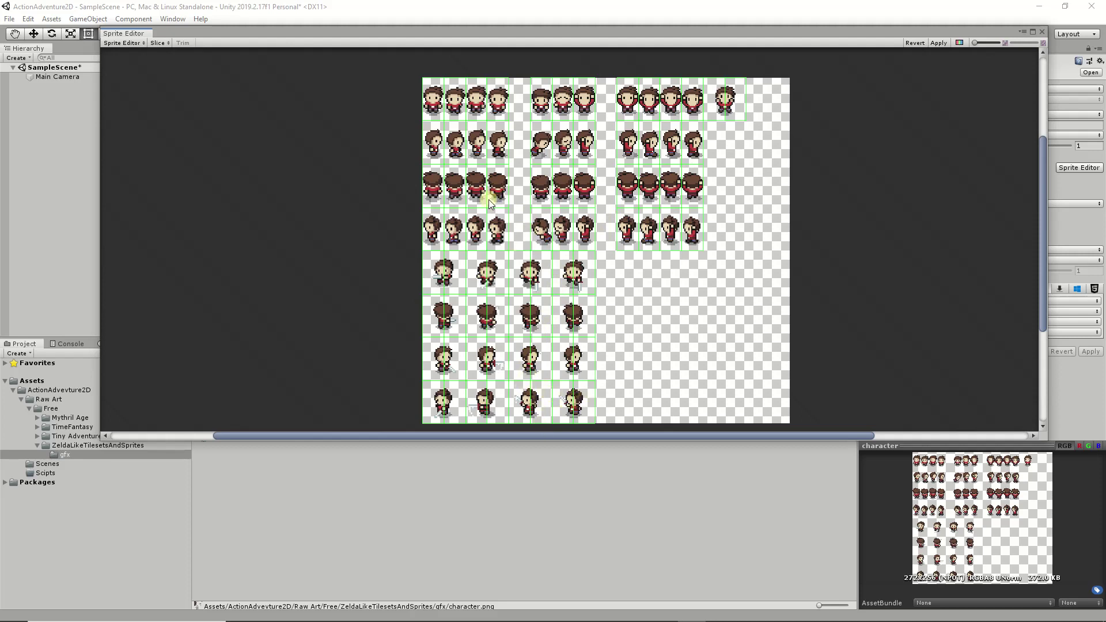
pyautogui.click(438, 108)
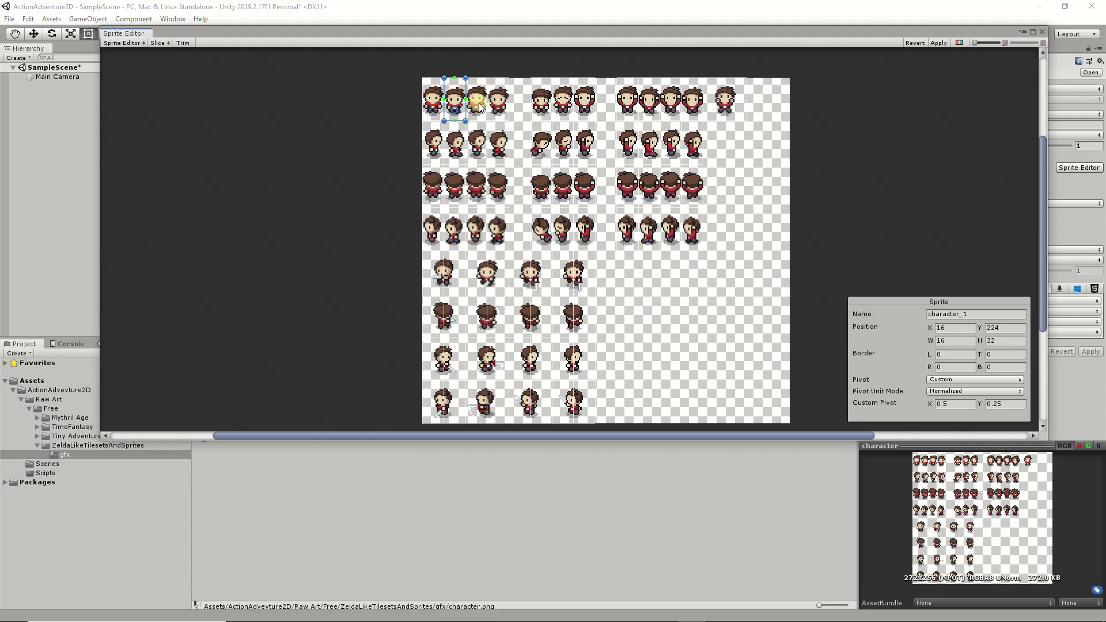
pyautogui.click(500, 104)
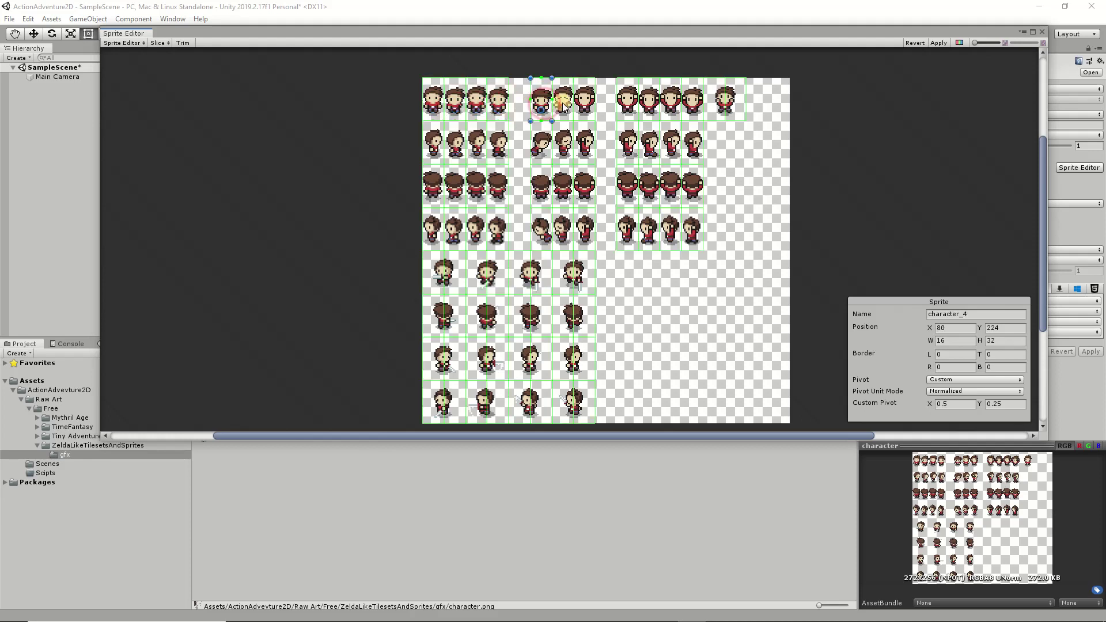
pyautogui.click(538, 144)
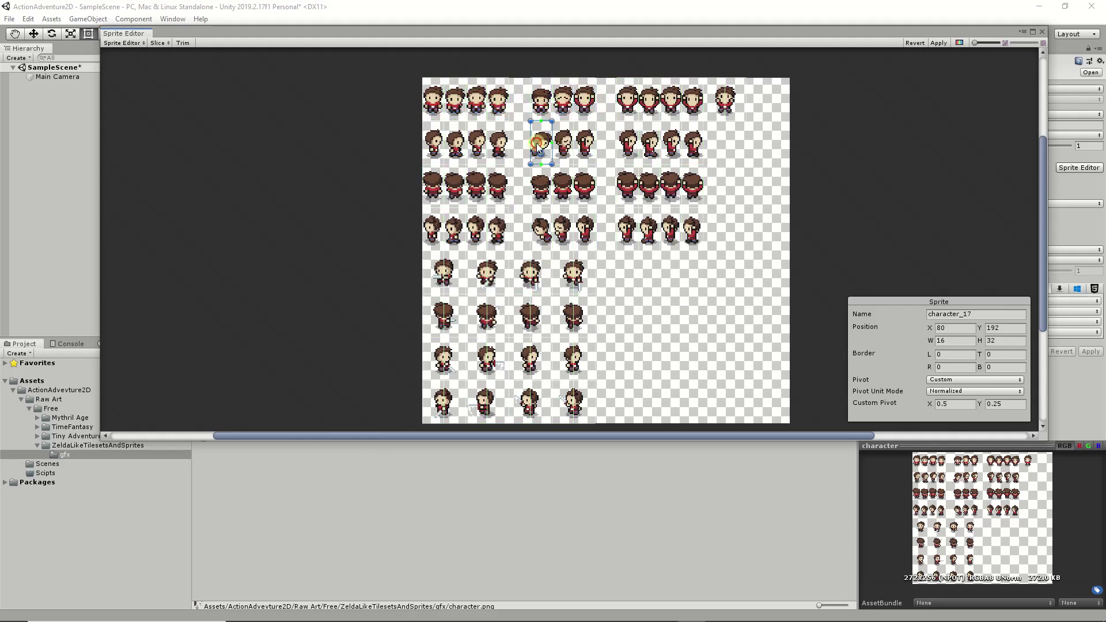
pyautogui.click(563, 143)
pyautogui.click(585, 143)
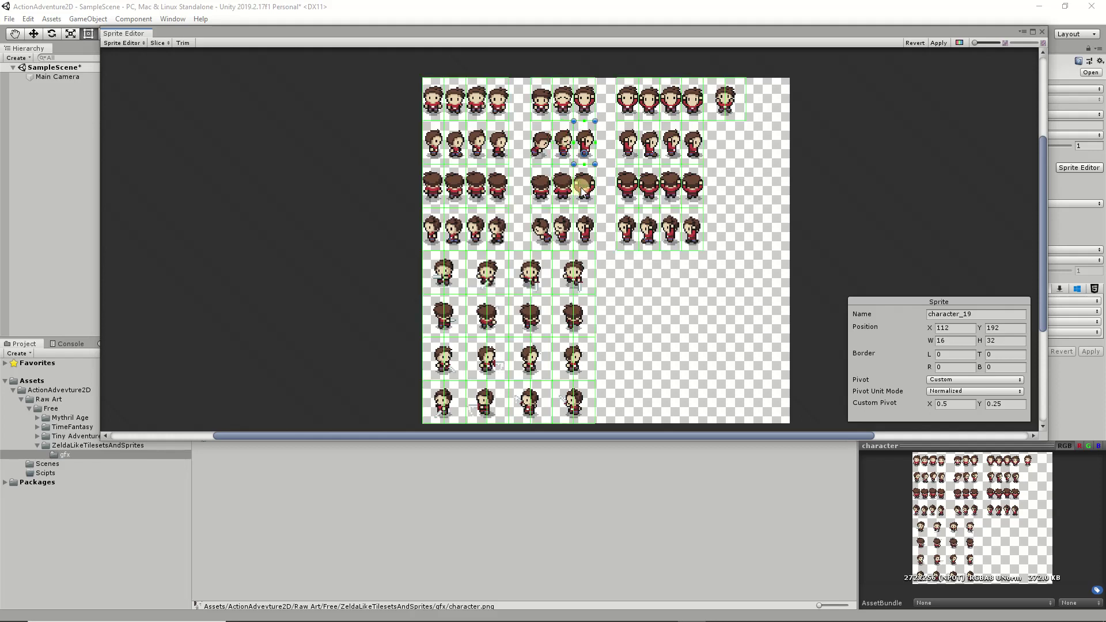
pyautogui.click(543, 187)
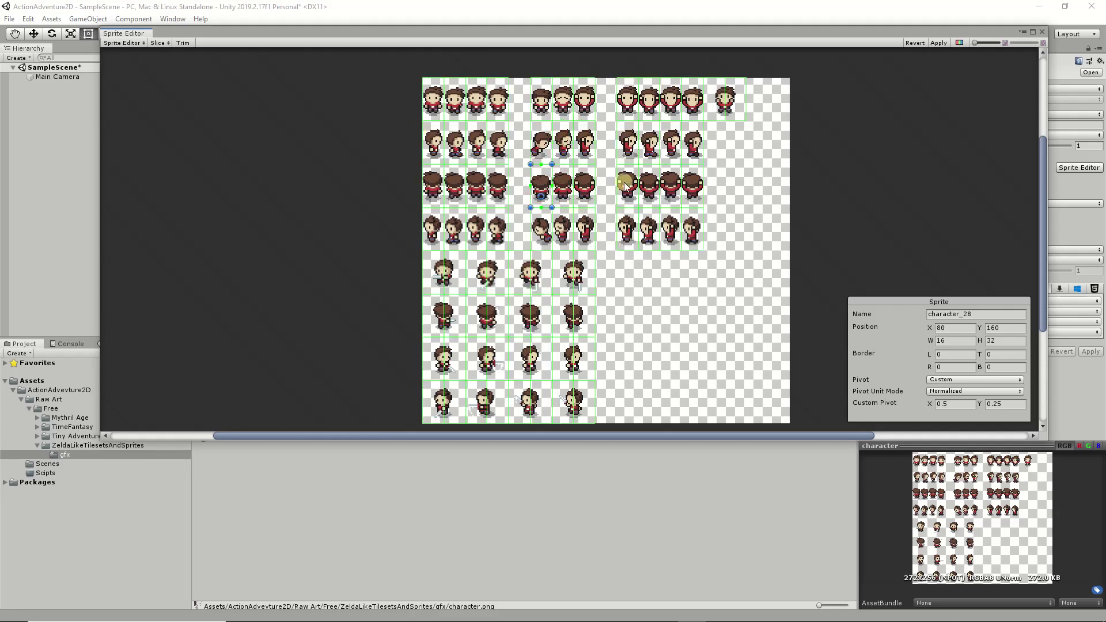
# - Delete the slice over the right half of the top row's last character and widen the left-half slice to 32 pixels
pyautogui.click(716, 116)
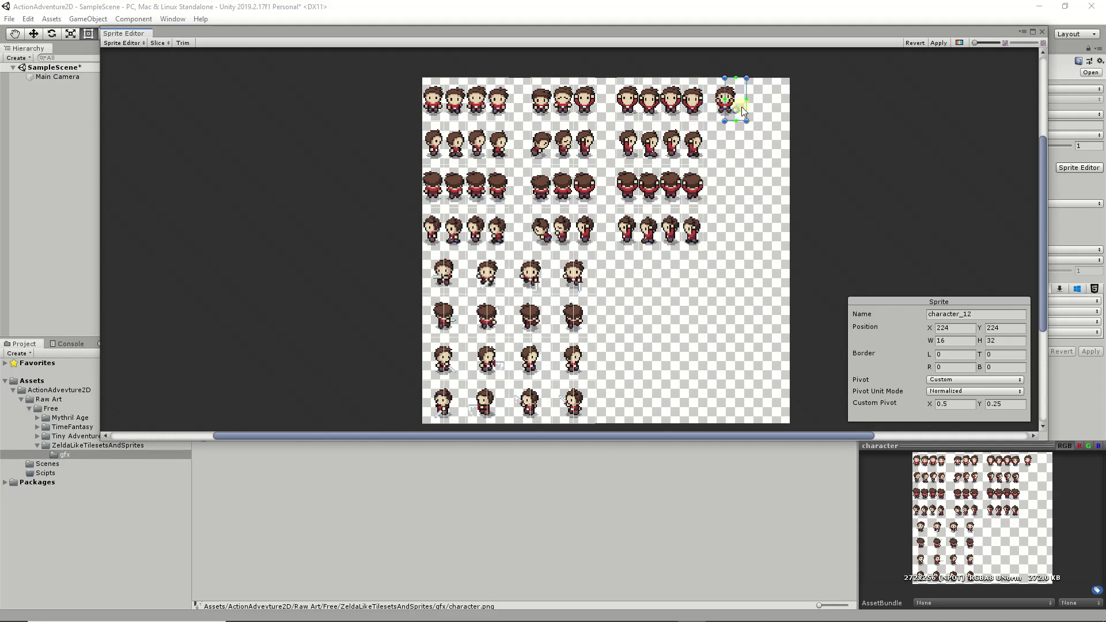
pyautogui.press('Delete')
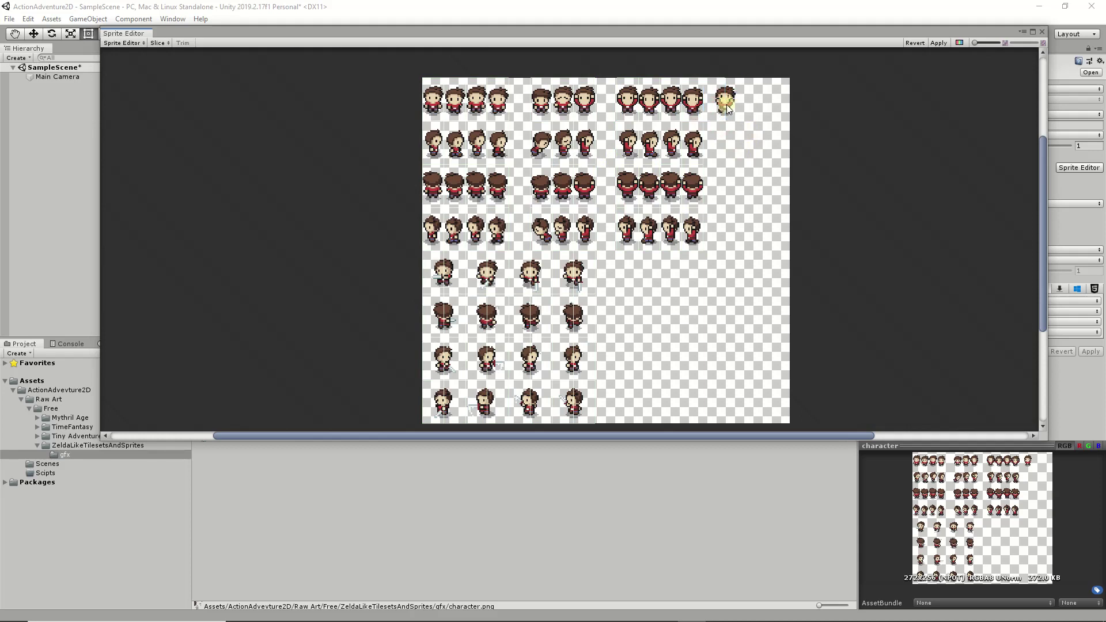
pyautogui.click(719, 102)
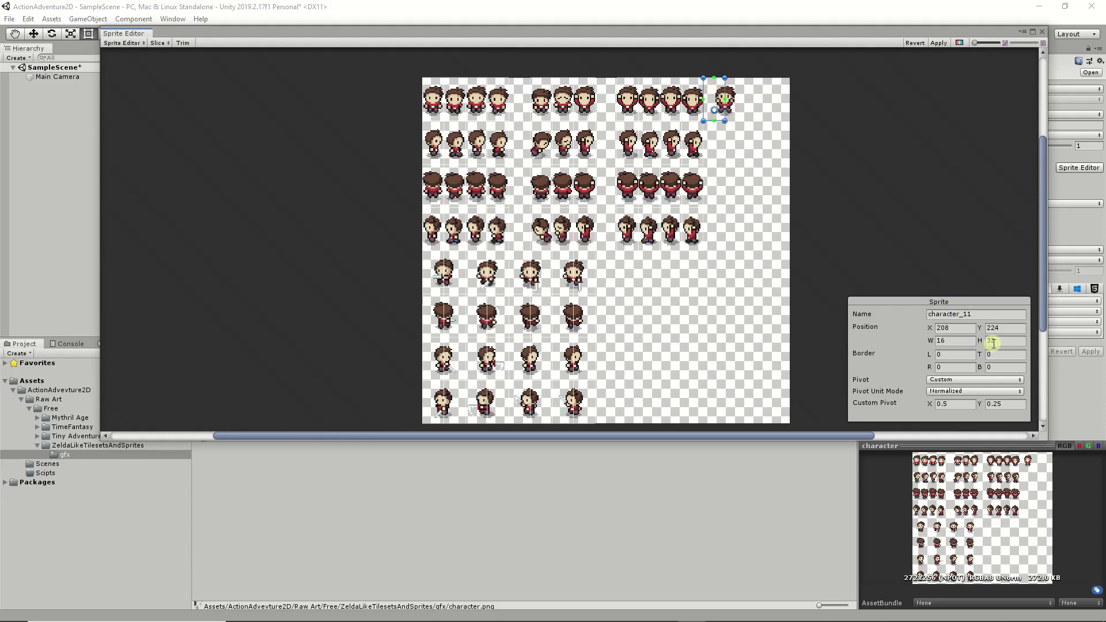
pyautogui.click(958, 344)
pyautogui.write('32')
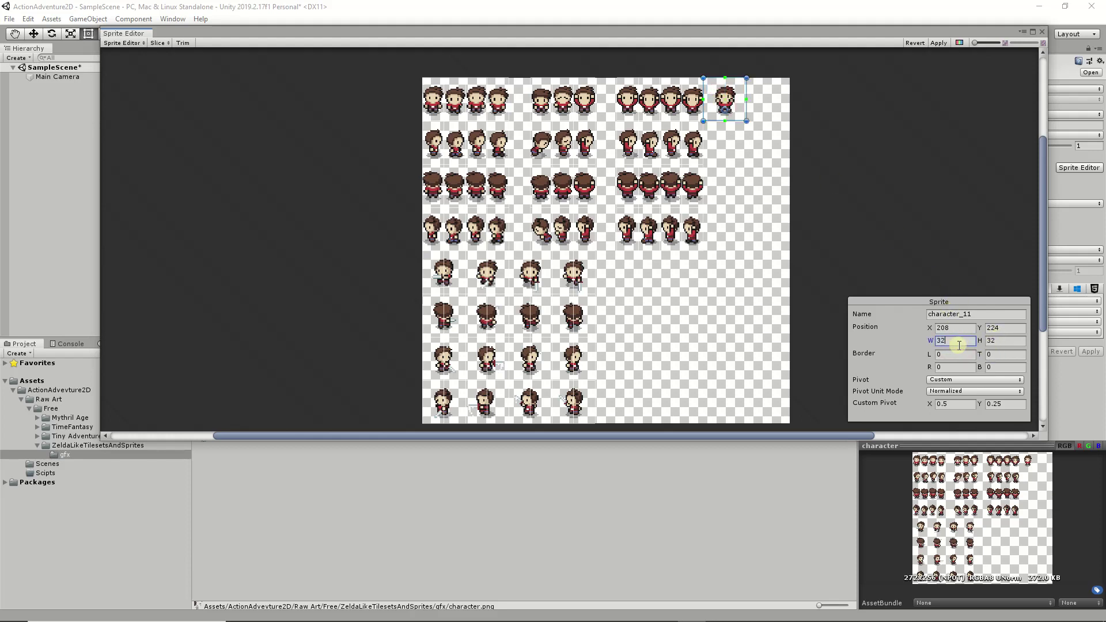
pyautogui.press('Tab')
# - Compare the widened sprite's pivot with the pivots of the other frames in the top row
pyautogui.scroll(5, 739, 125)
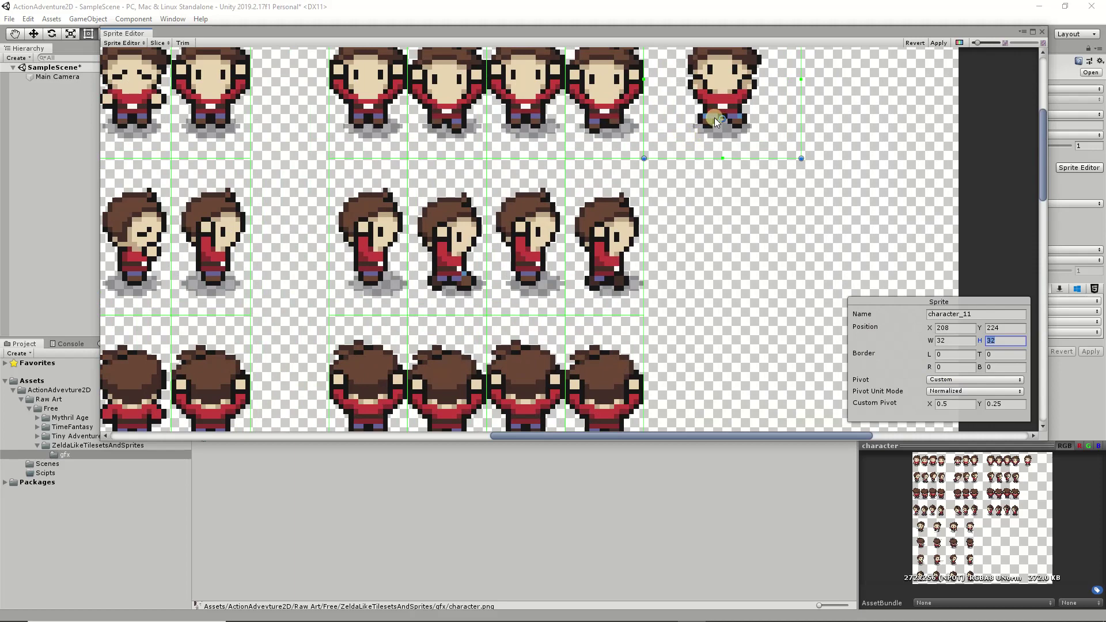
pyautogui.click(696, 119)
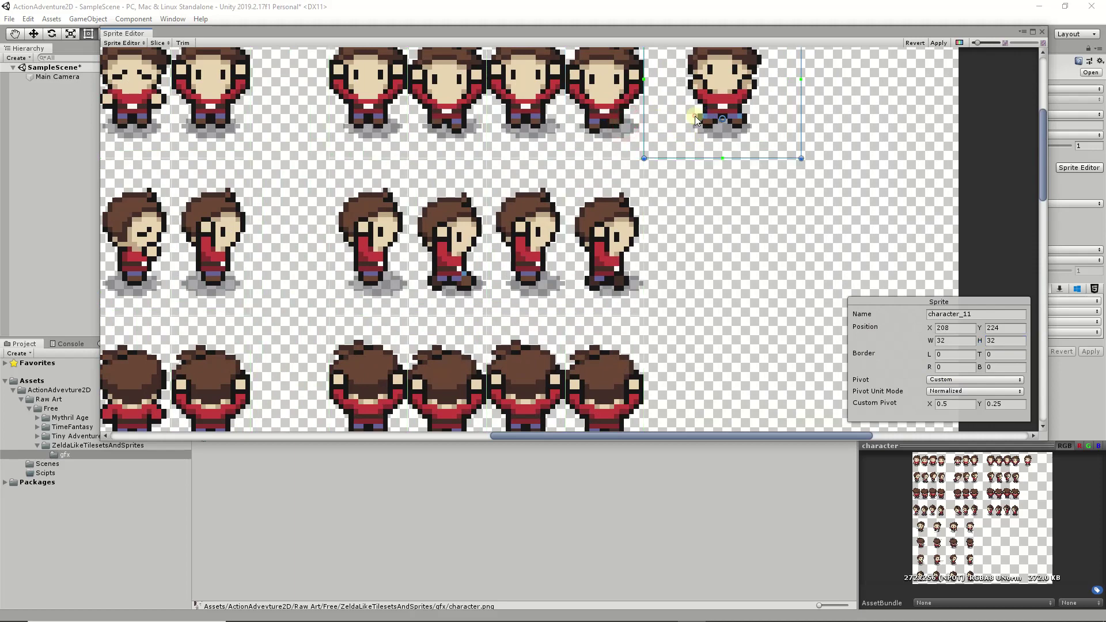
pyautogui.click(524, 113)
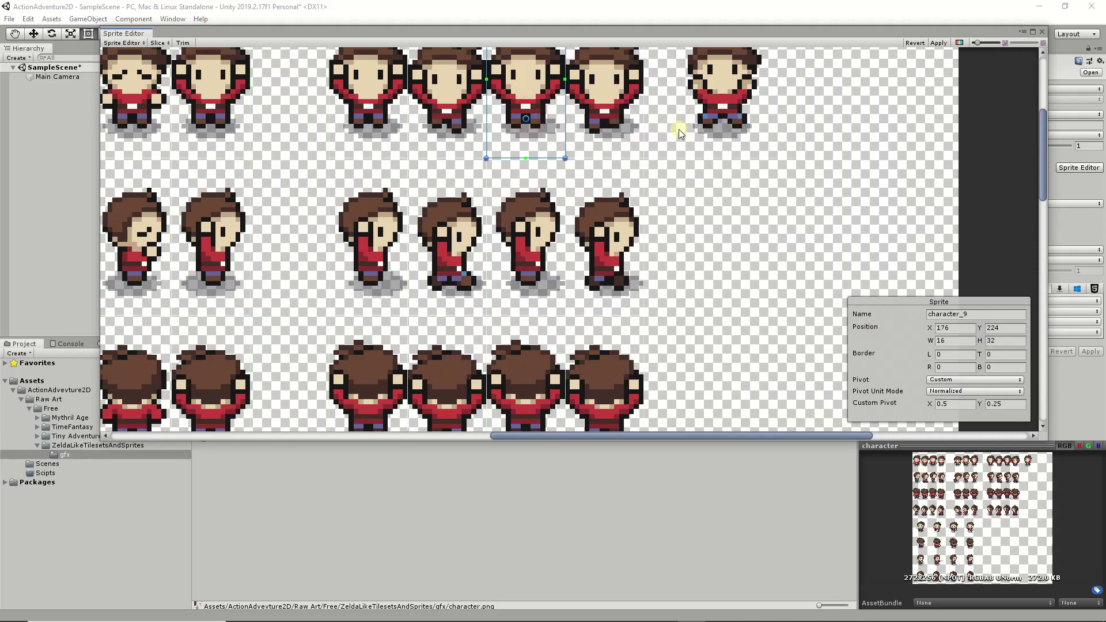
pyautogui.click(383, 107)
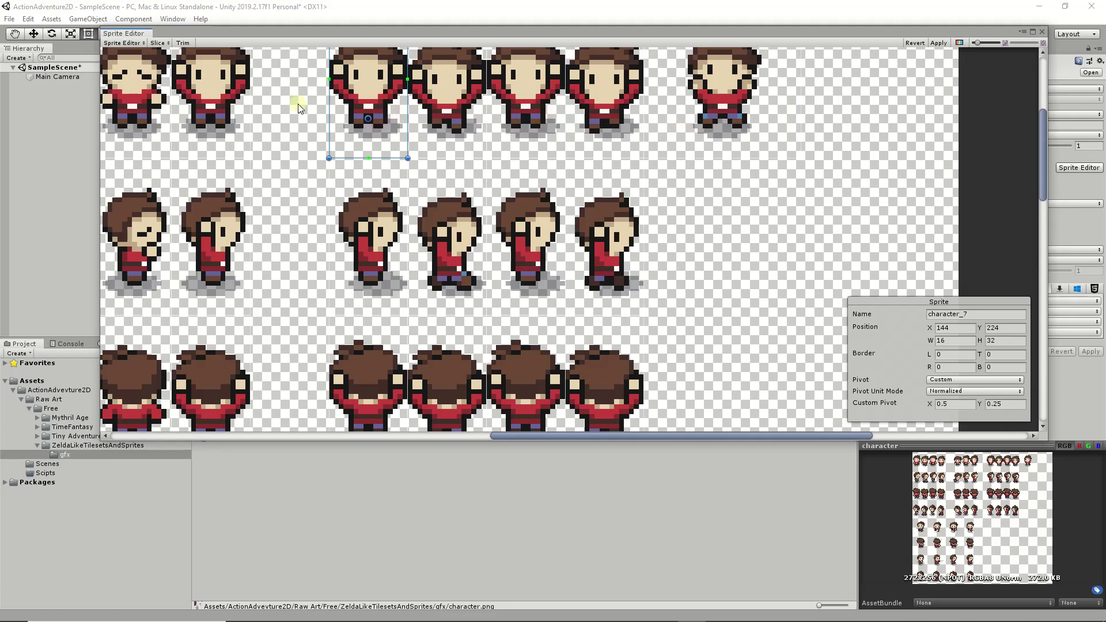
pyautogui.click(241, 101)
pyautogui.click(709, 112)
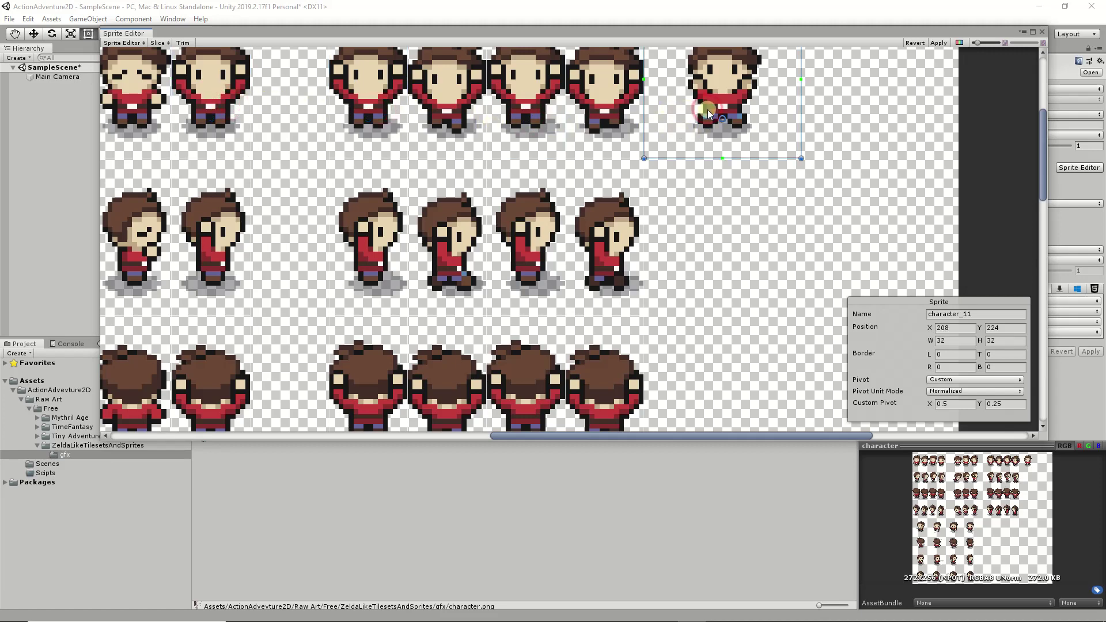
pyautogui.scroll(-2, 642, 175)
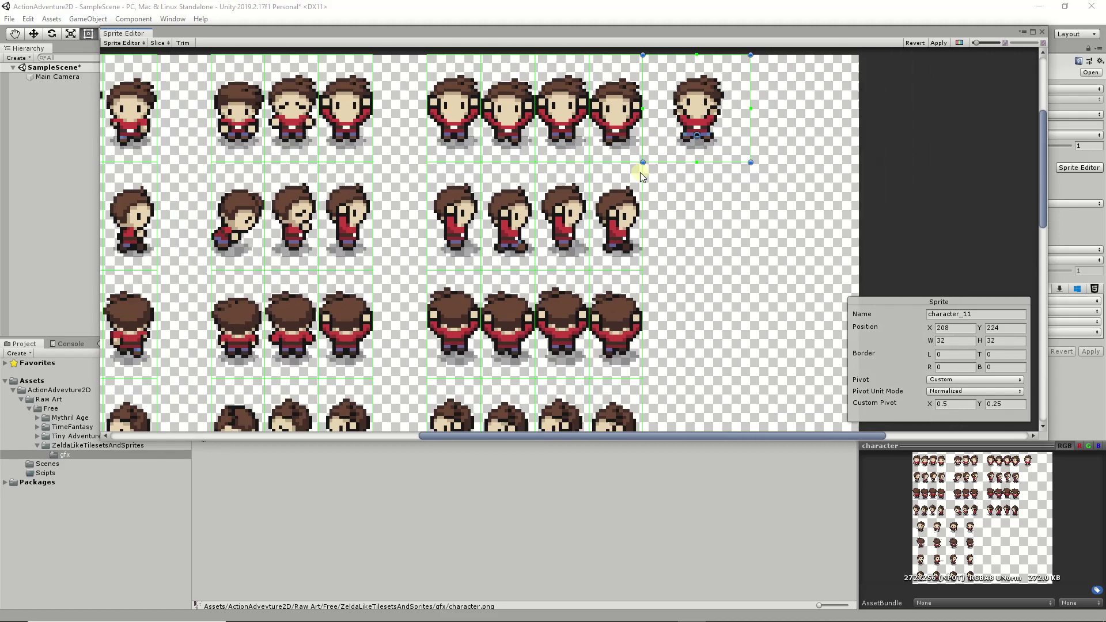
pyautogui.scroll(-2, 641, 175)
pyautogui.scroll(-1, 629, 185)
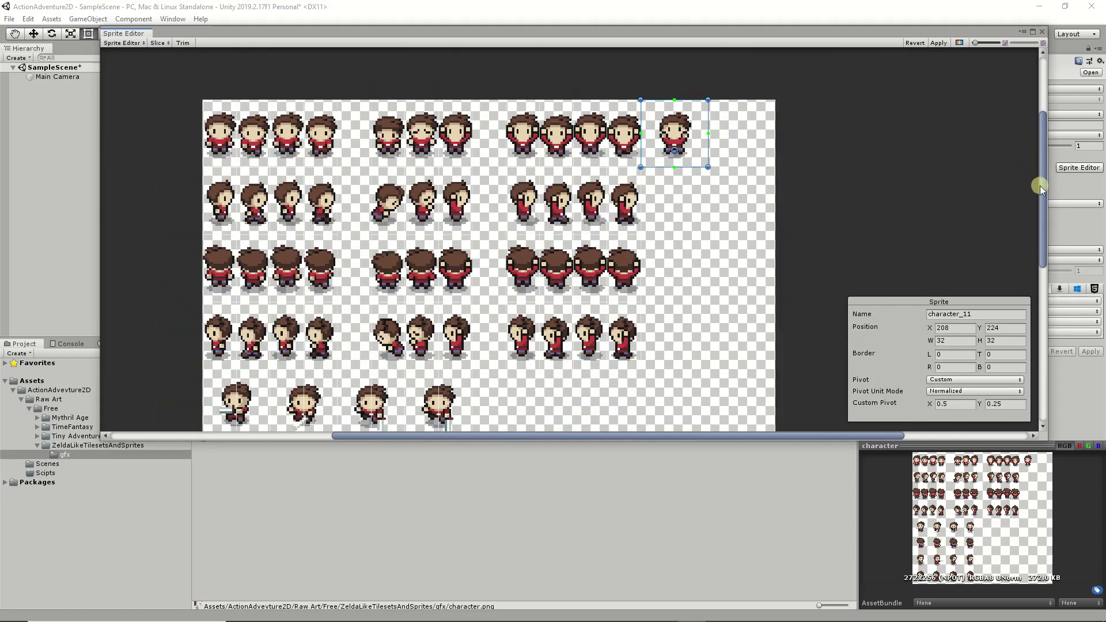
# - Inspect several frames' slices in the second to fourth rows, then recheck the widened sprite at the end of the top row
pyautogui.moveTo(1039, 190); pyautogui.dragTo(1039, 228)
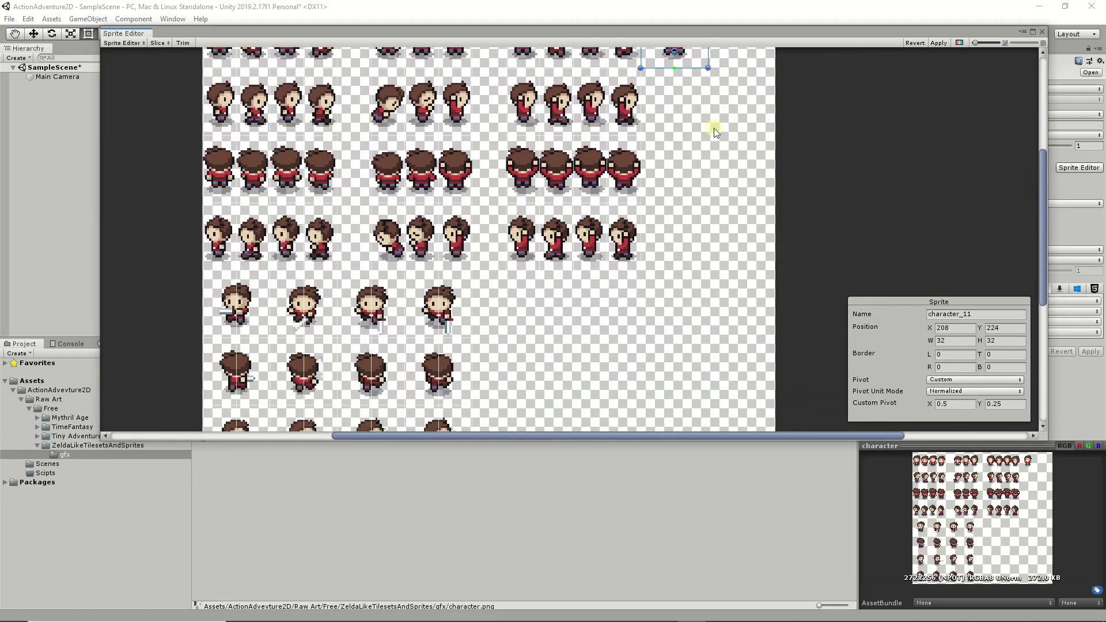
pyautogui.click(225, 102)
pyautogui.click(253, 104)
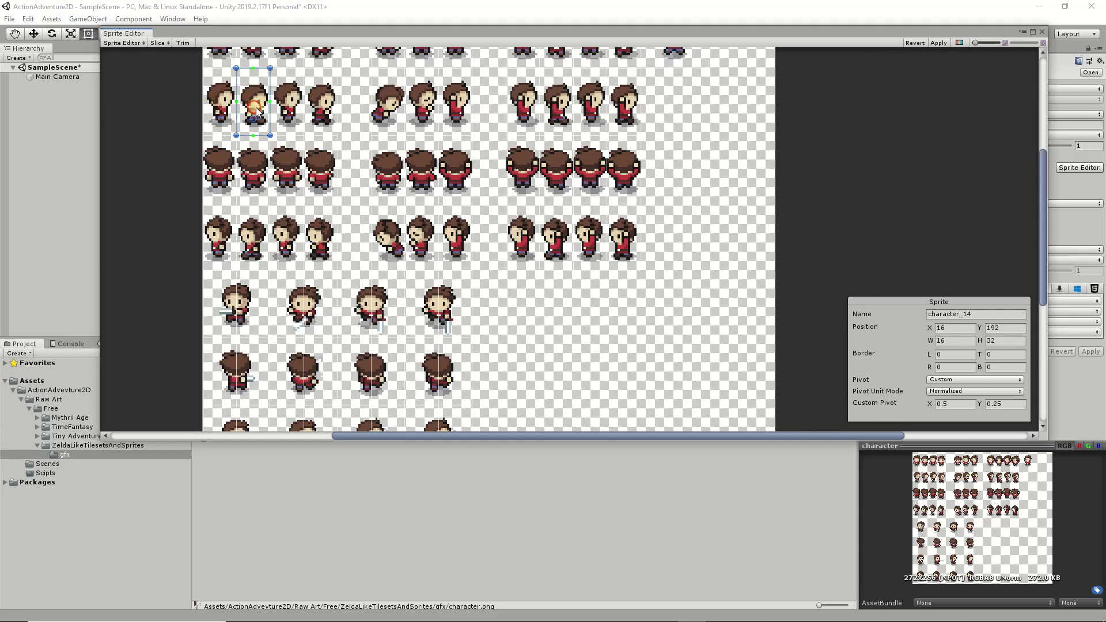
pyautogui.click(275, 173)
pyautogui.click(293, 232)
pyautogui.scroll(-2, 294, 232)
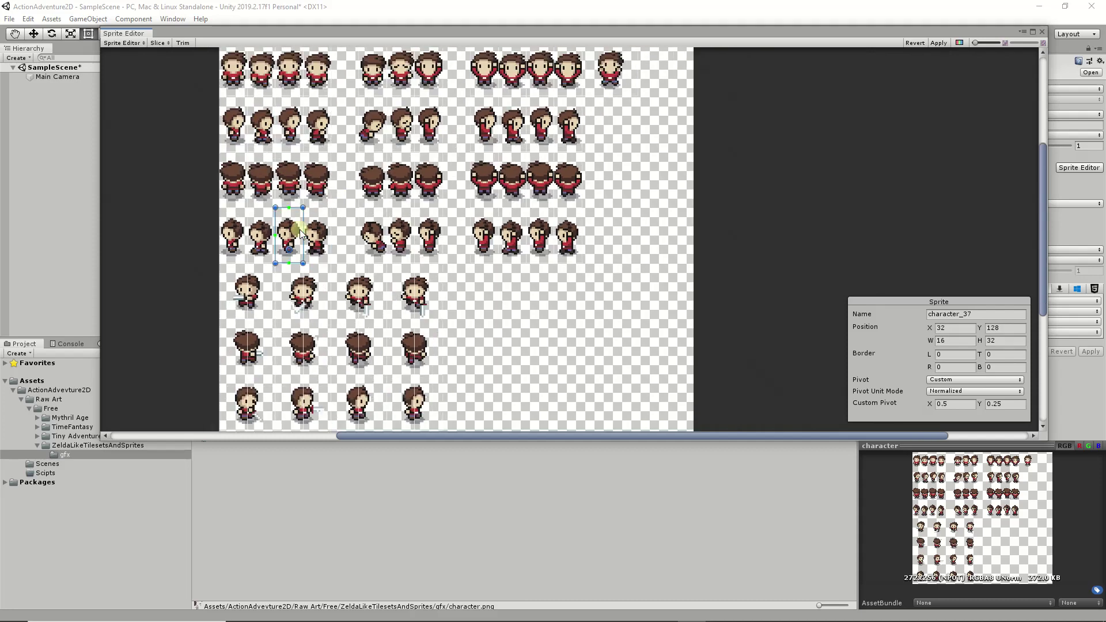
pyautogui.moveTo(1037, 149); pyautogui.dragTo(1050, 224)
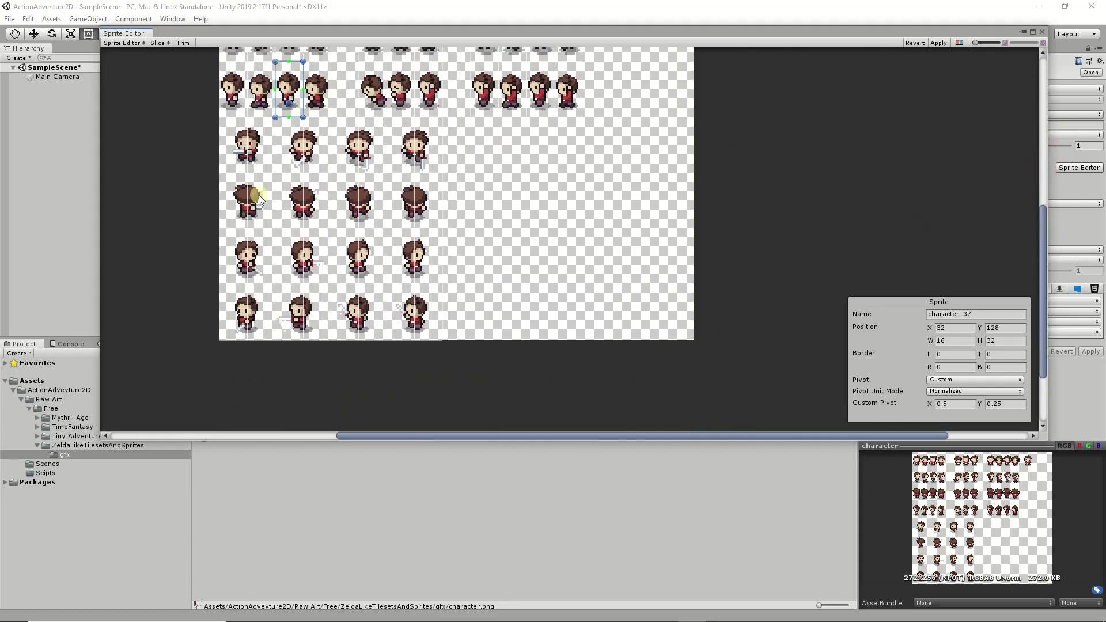
pyautogui.scroll(1, 832, 158)
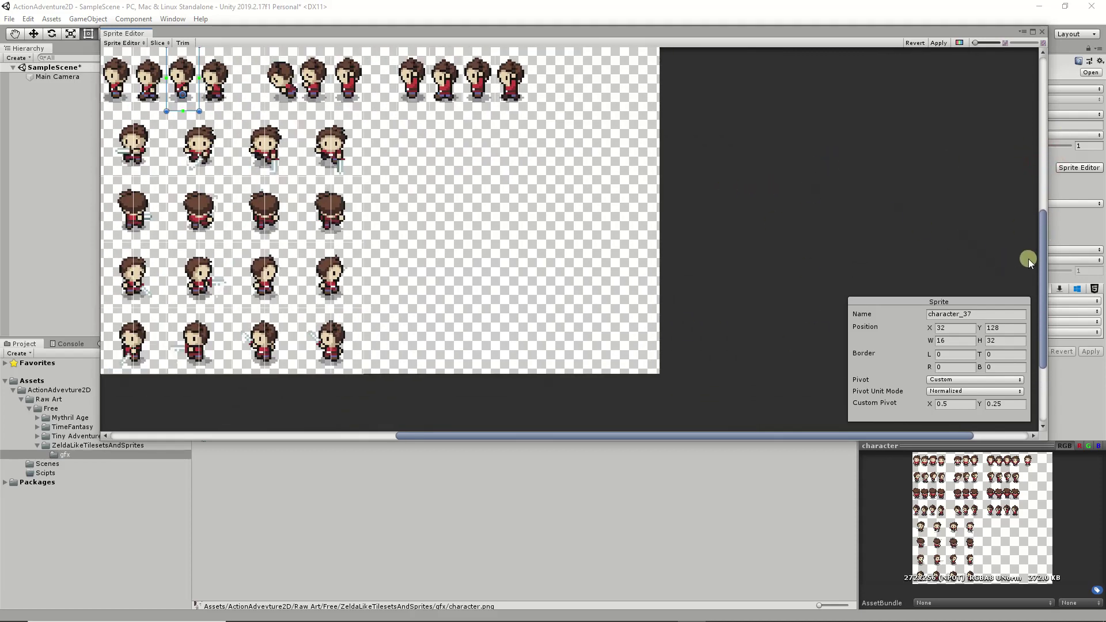
pyautogui.moveTo(1039, 258); pyautogui.dragTo(1035, 158)
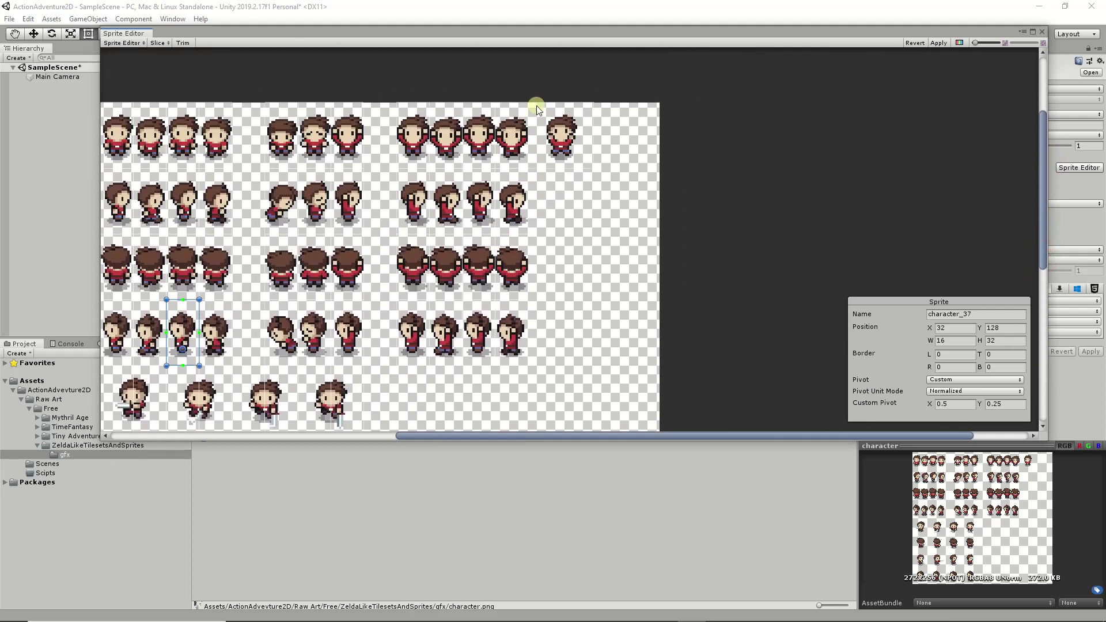
pyautogui.click(560, 132)
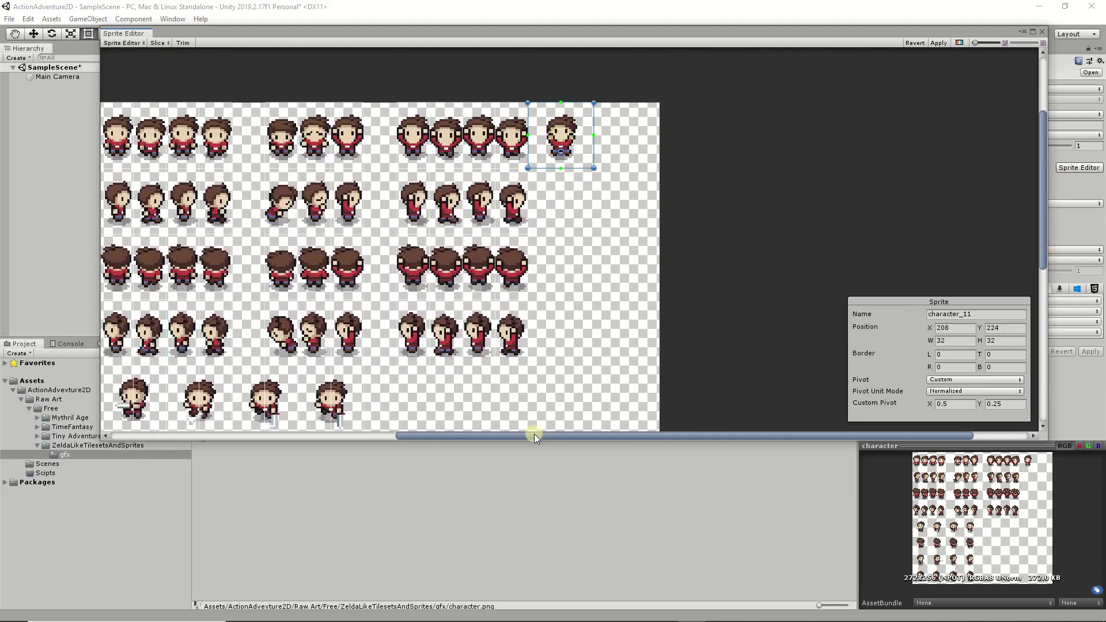
pyautogui.moveTo(534, 437); pyautogui.dragTo(427, 419)
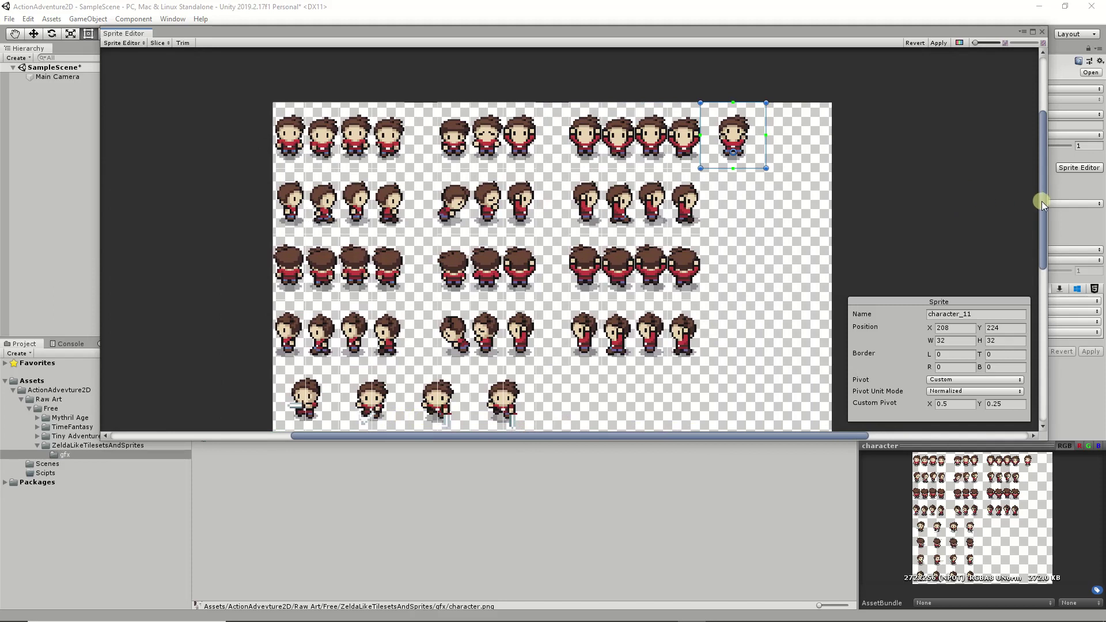
# - Delete the slices covering the right halves of the four characters in the sheet's fifth row
pyautogui.moveTo(1041, 202); pyautogui.dragTo(1025, 288)
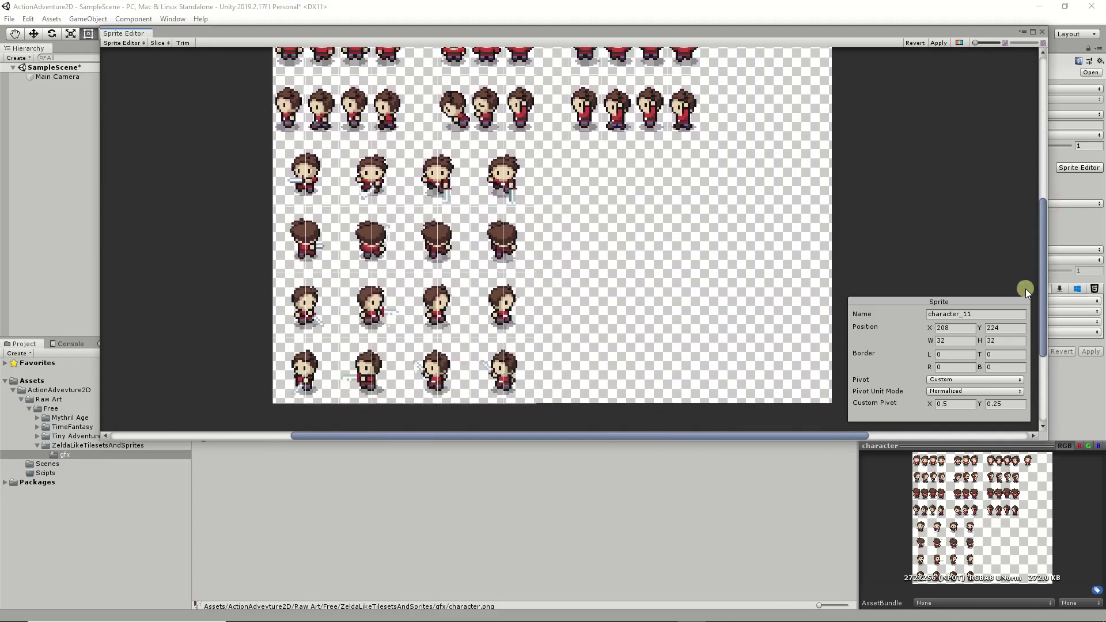
pyautogui.click(318, 174)
pyautogui.click(289, 202)
pyautogui.click(396, 173)
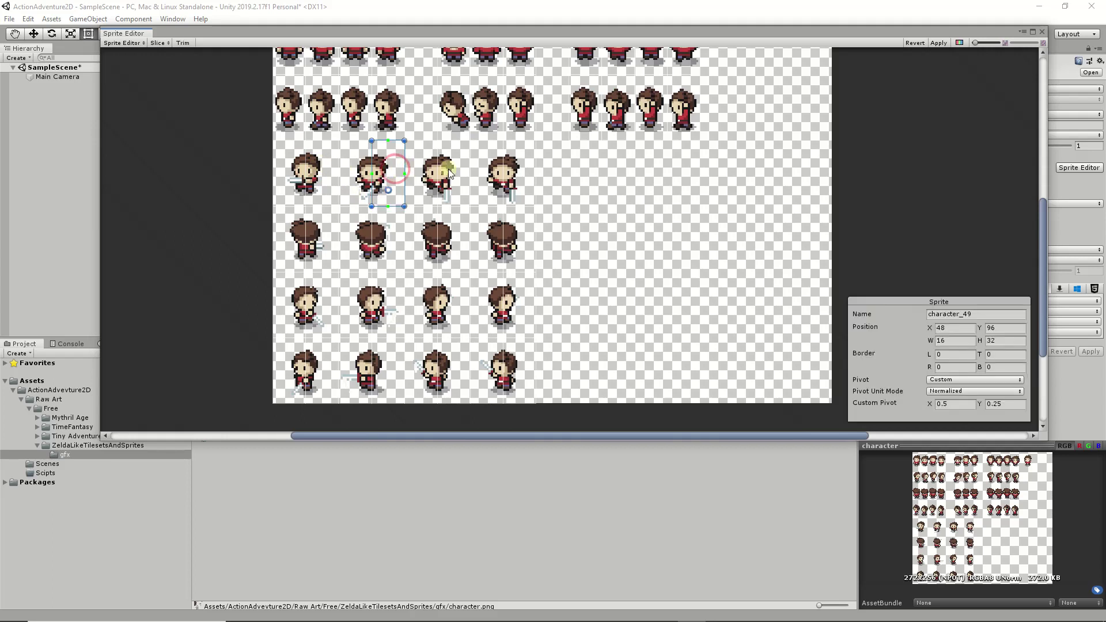
pyautogui.click(447, 169)
pyautogui.click(519, 173)
# - Delete the slices covering the right halves of the four back-facing characters in the sixth row
pyautogui.click(509, 237)
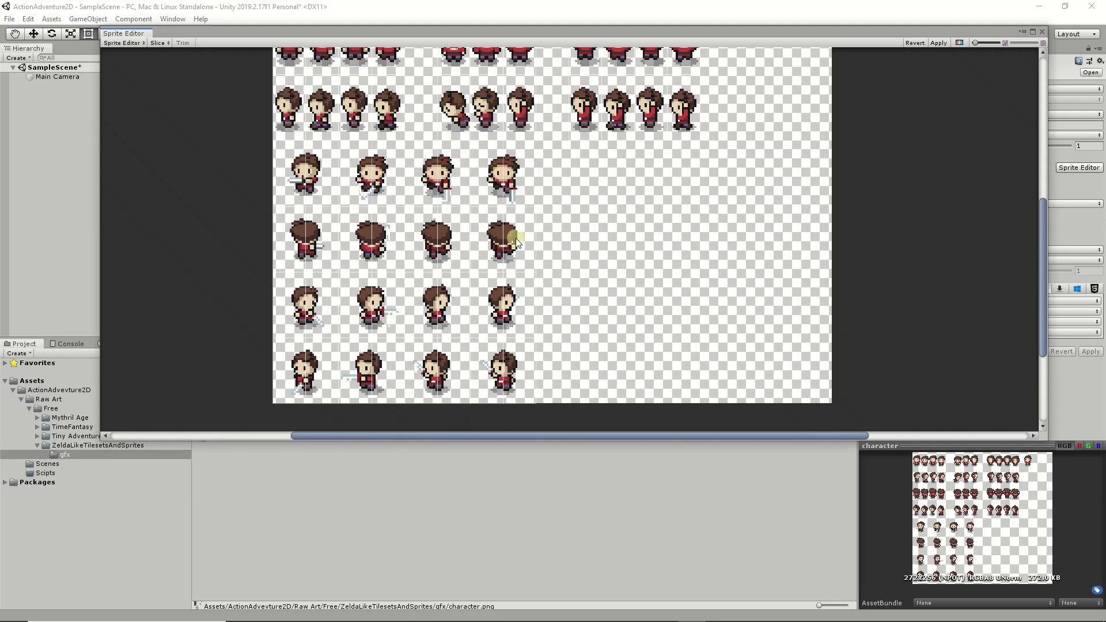
pyautogui.click(502, 237)
pyautogui.click(460, 239)
pyautogui.click(379, 237)
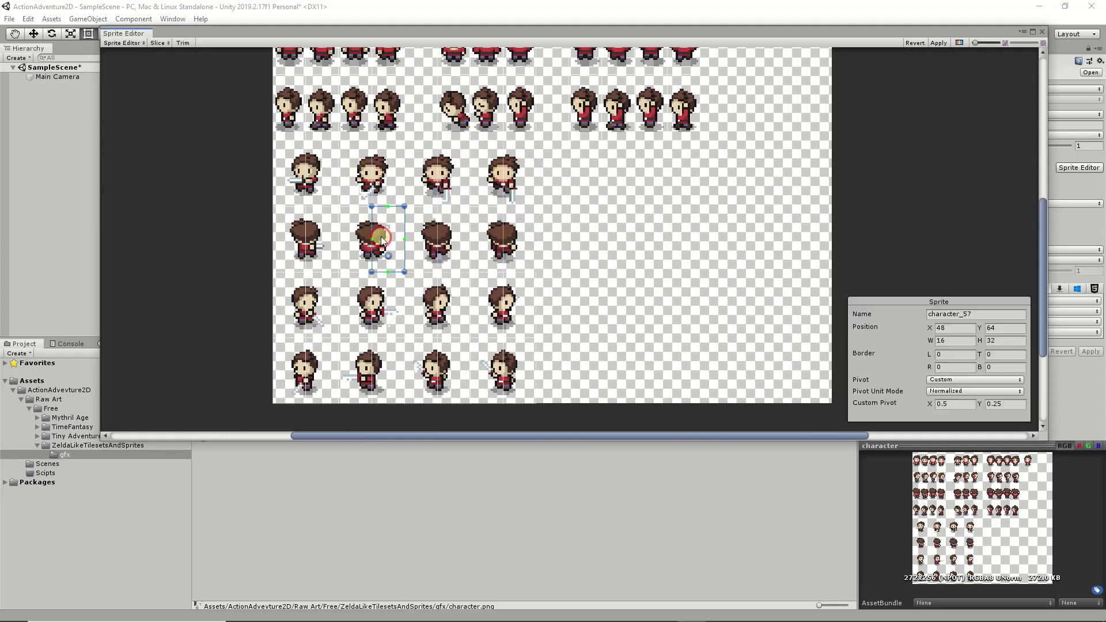
pyautogui.click(336, 236)
pyautogui.click(320, 222)
# - Delete the slices covering the right halves of the characters in the seventh row
pyautogui.click(313, 296)
pyautogui.click(380, 305)
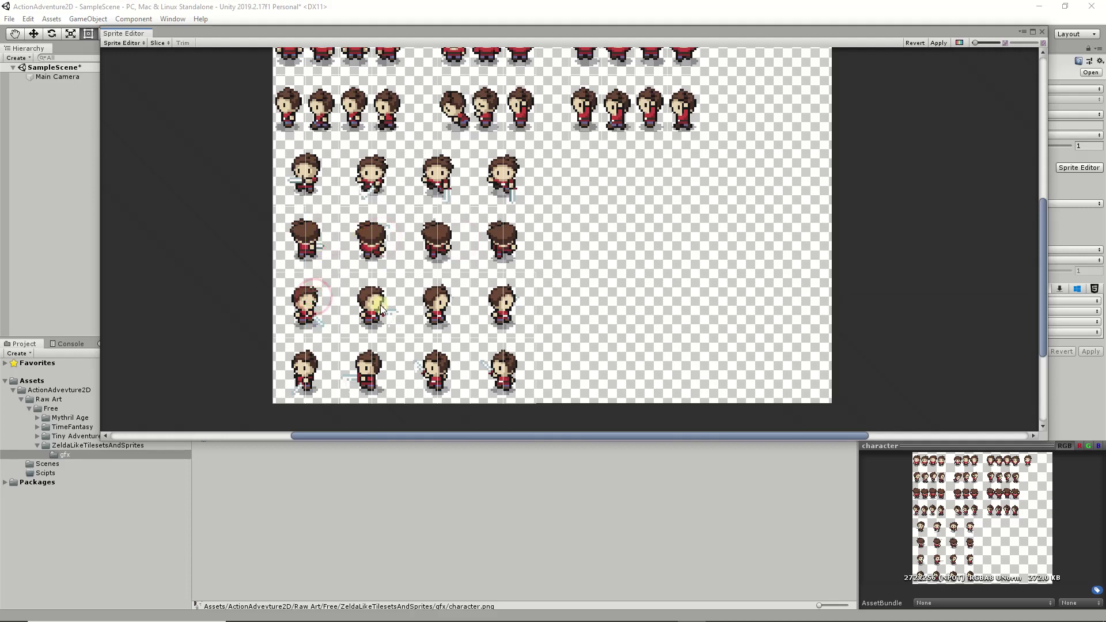
pyautogui.click(447, 306)
pyautogui.click(482, 306)
pyautogui.click(512, 305)
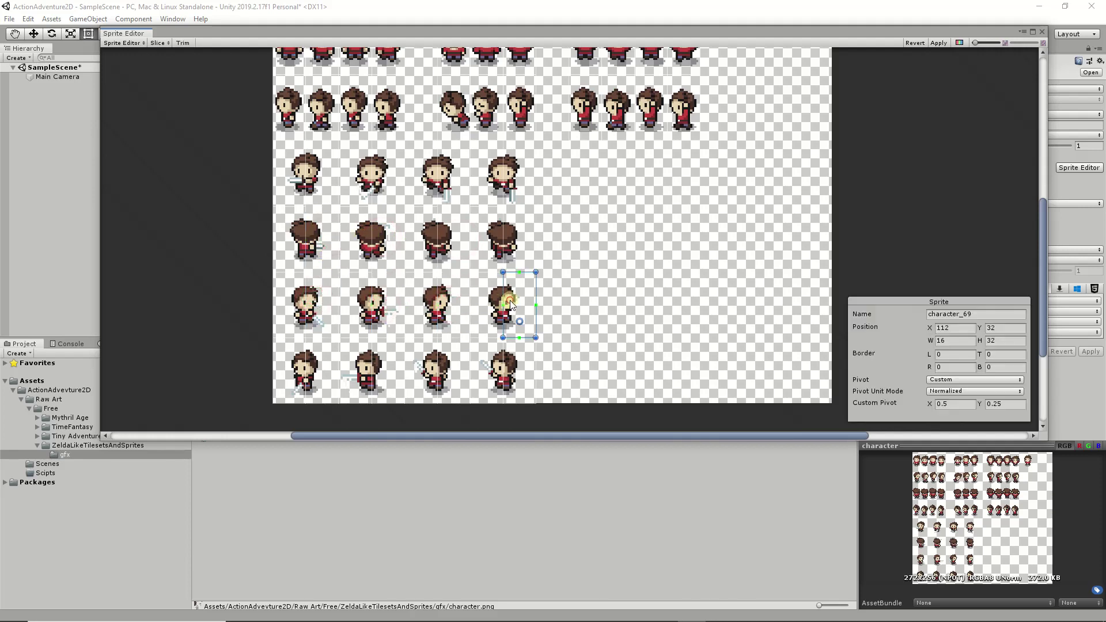
# - Delete the slices covering the right halves of the four characters in the eighth row
pyautogui.click(518, 355)
pyautogui.click(519, 369)
pyautogui.click(442, 364)
pyautogui.click(445, 368)
pyautogui.click(444, 365)
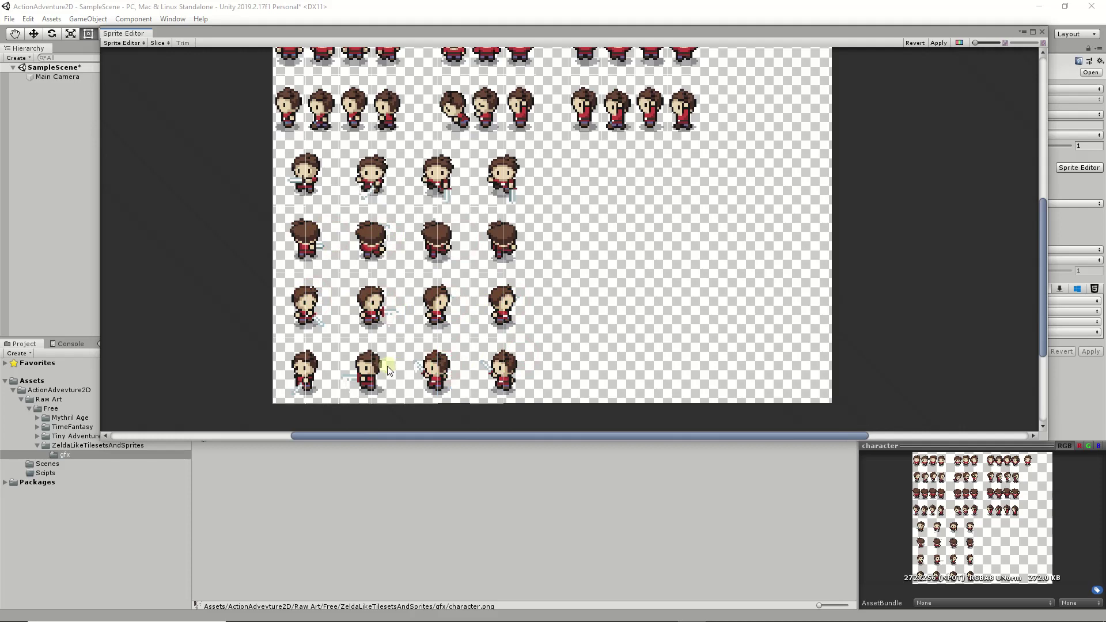
pyautogui.click(388, 365)
pyautogui.click(387, 365)
pyautogui.click(322, 365)
pyautogui.click(454, 360)
# - Set the width of each of the four remaining left-half slices in the fifth row to 32 pixels
pyautogui.click(285, 161)
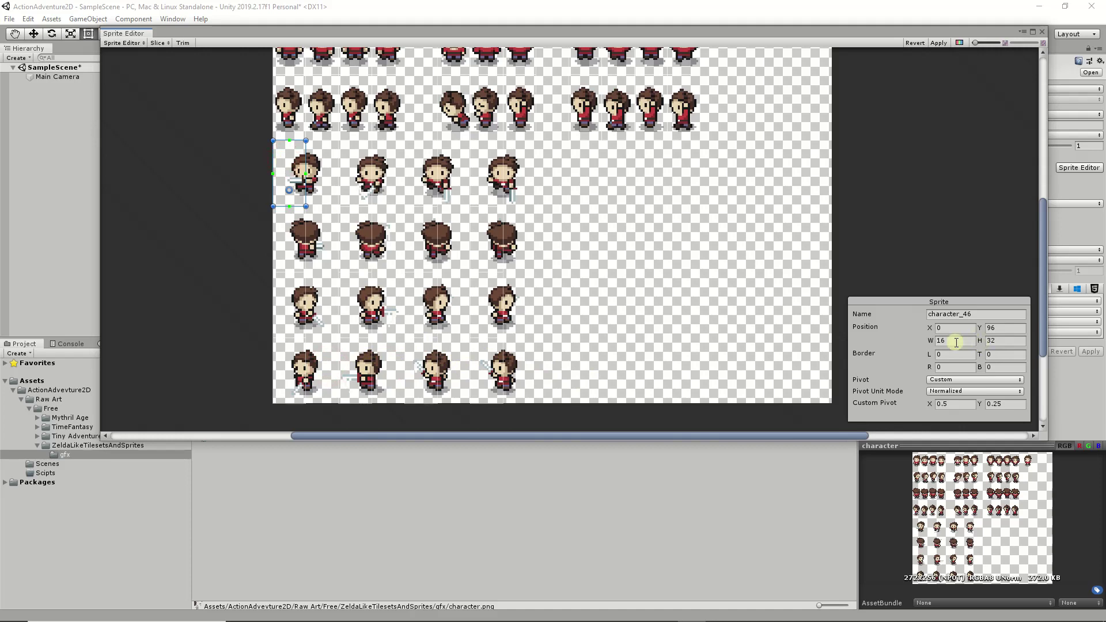
pyautogui.write('32')
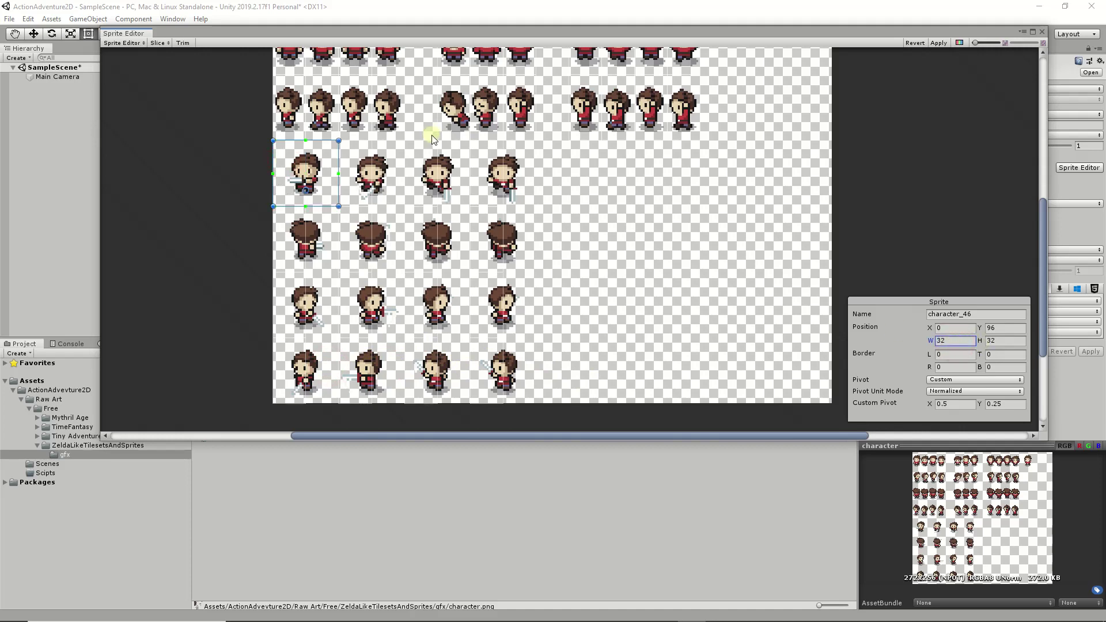
pyautogui.click(367, 168)
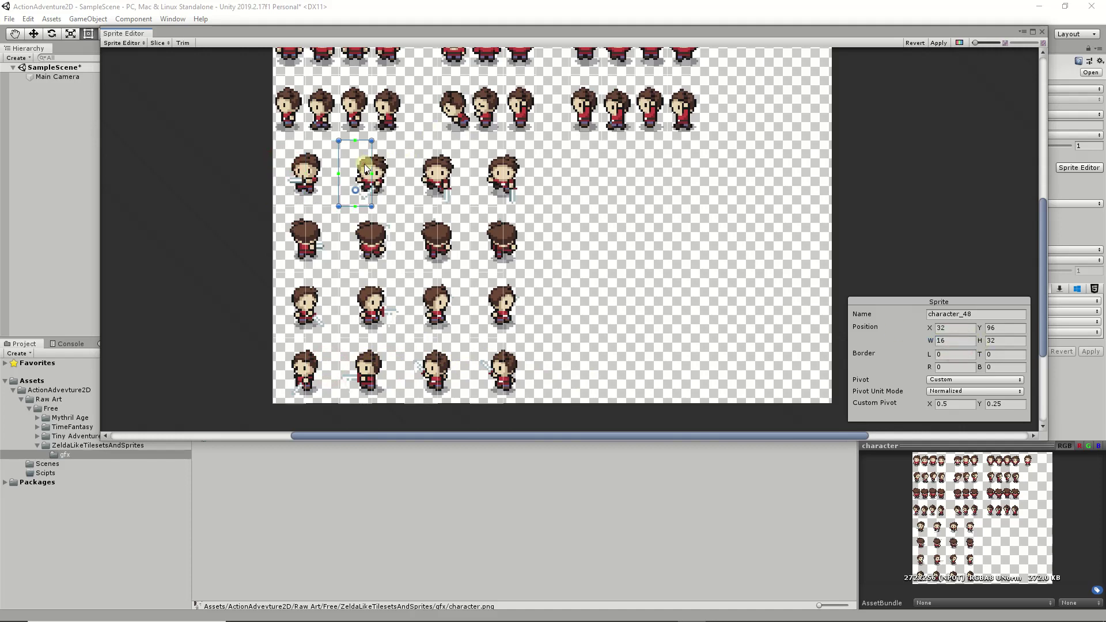
pyautogui.click(968, 344)
pyautogui.write('32')
pyautogui.click(433, 168)
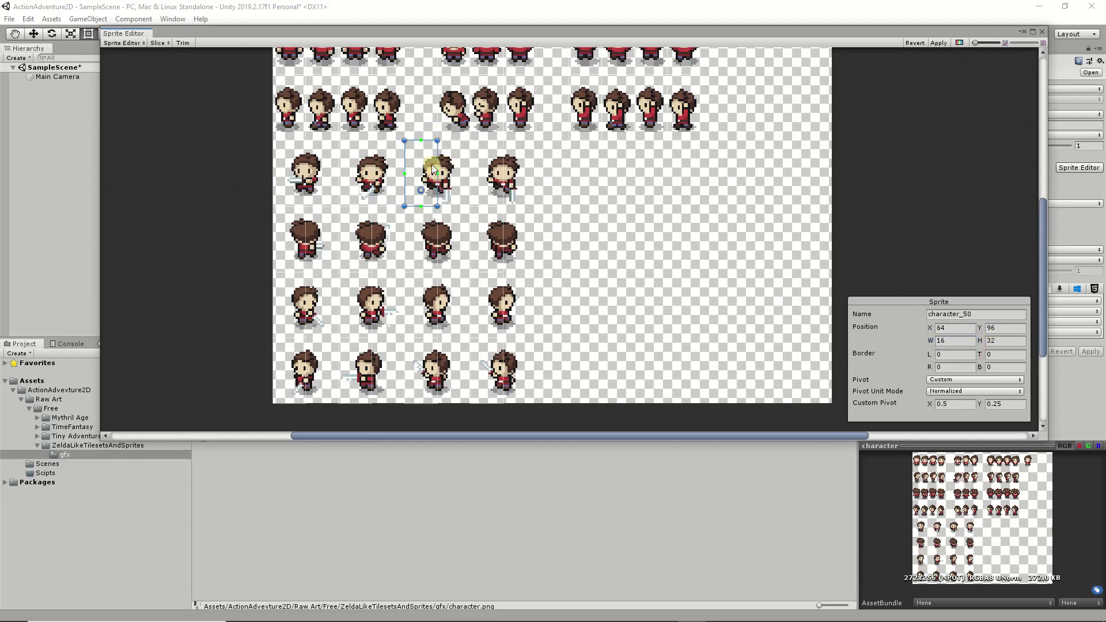
pyautogui.click(965, 343)
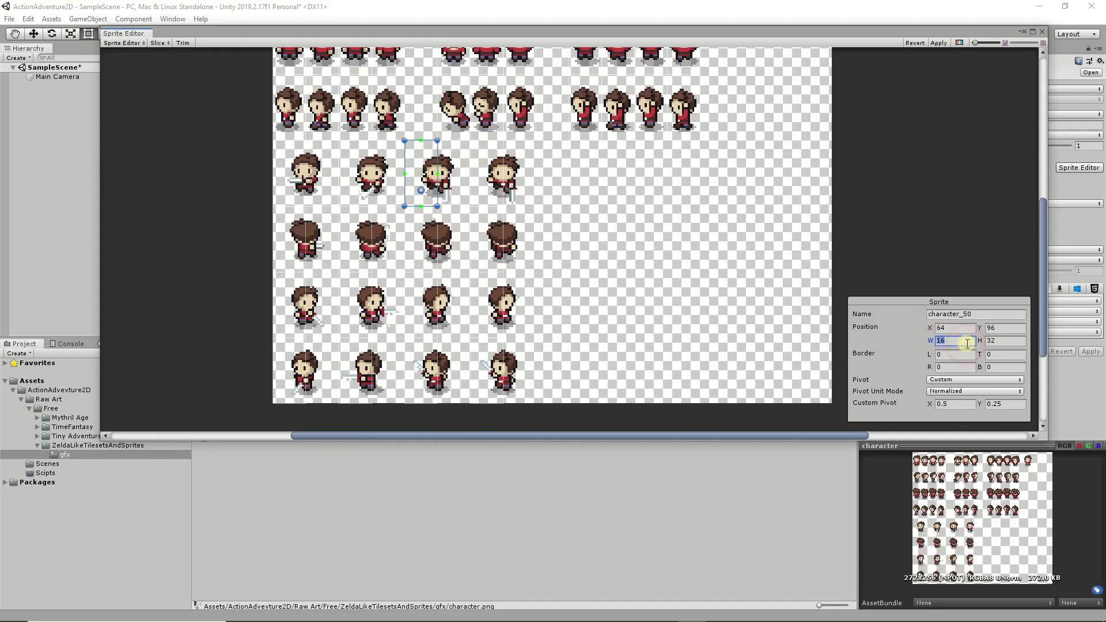
pyautogui.write('32')
pyautogui.click(492, 201)
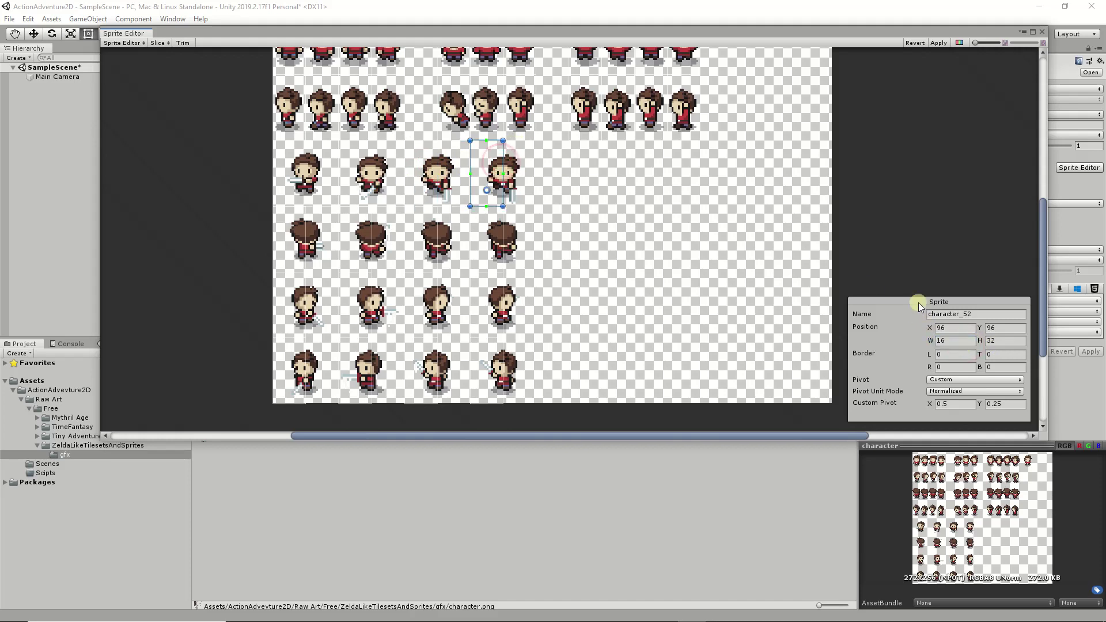
pyautogui.click(979, 342)
pyautogui.click(962, 340)
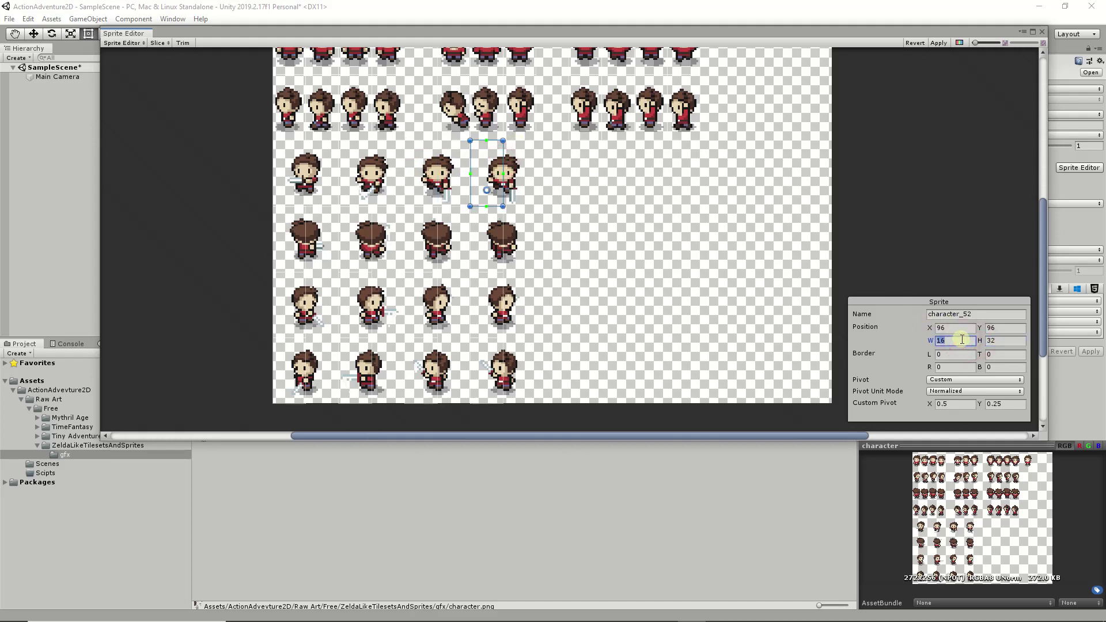
pyautogui.write('32')
# - Widen the four left-half slices of the back-facing characters in the sixth row to 32 pixels each
pyautogui.click(283, 247)
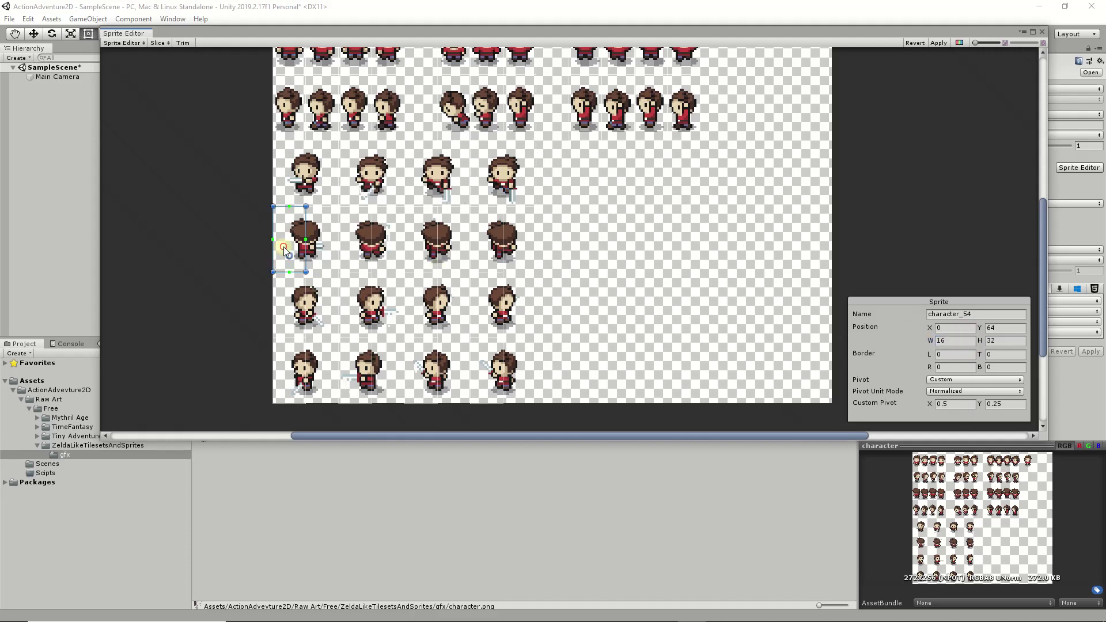
pyautogui.click(958, 340)
pyautogui.write('32')
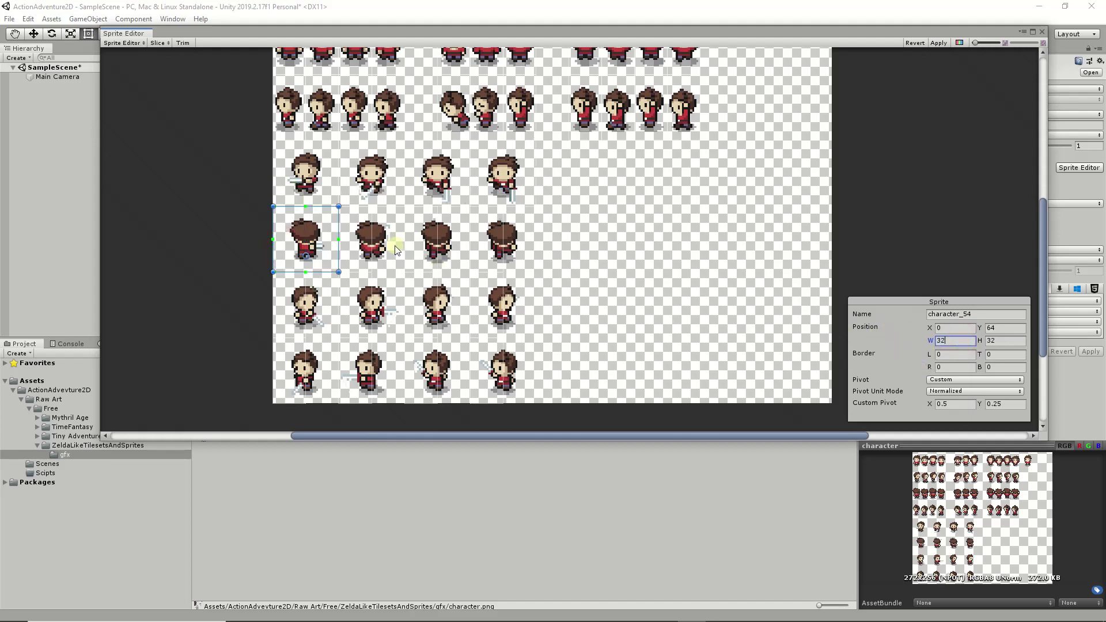
pyautogui.click(372, 242)
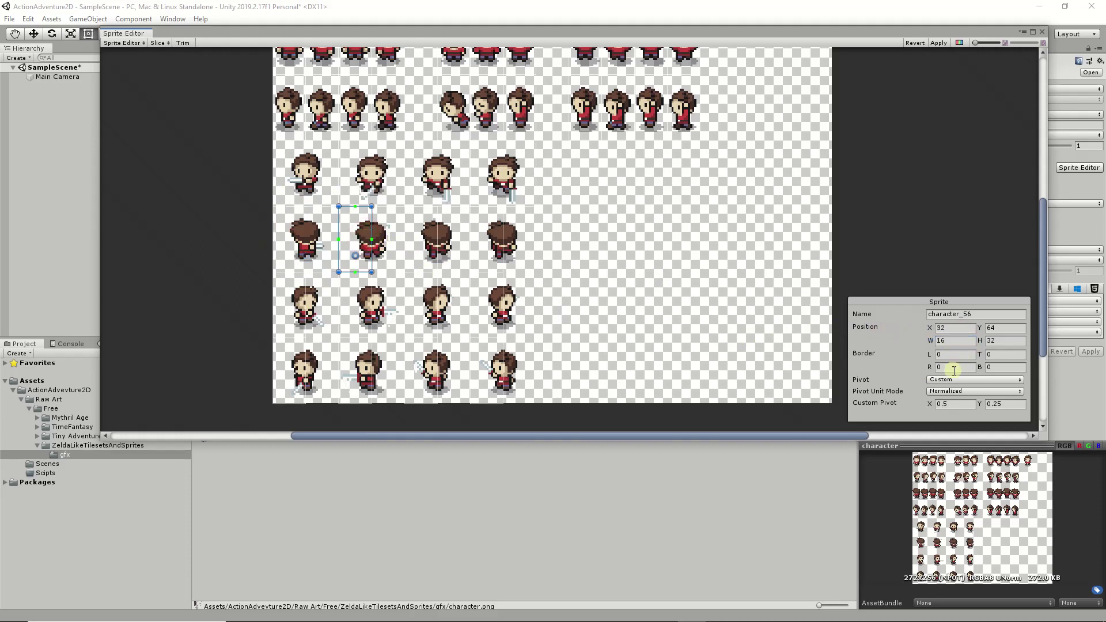
pyautogui.click(941, 367)
pyautogui.click(956, 340)
pyautogui.write('32')
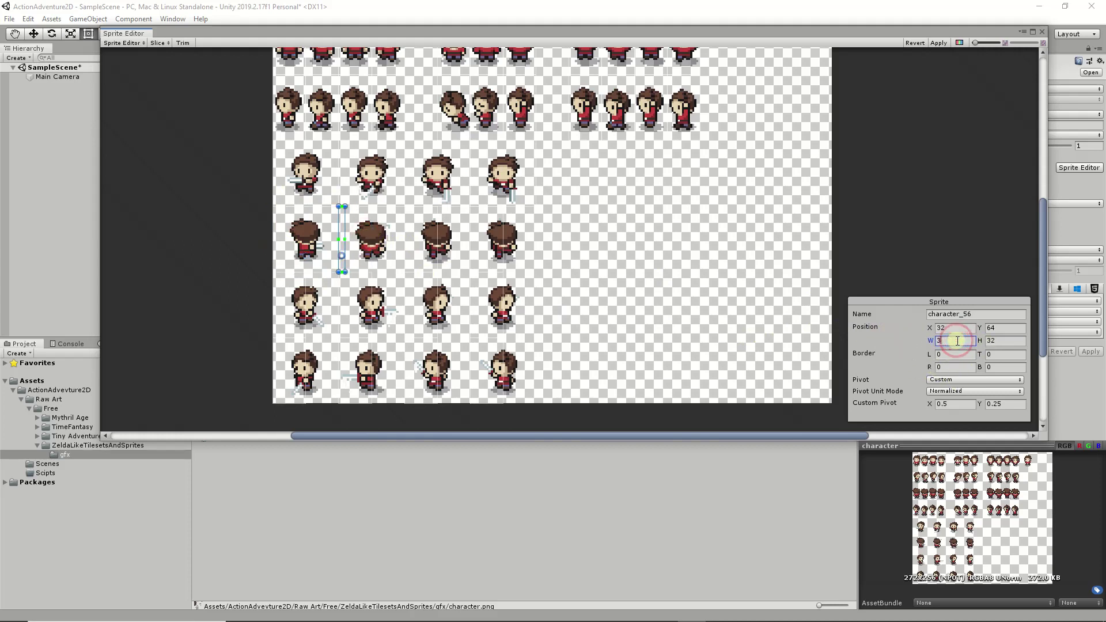
pyautogui.click(426, 240)
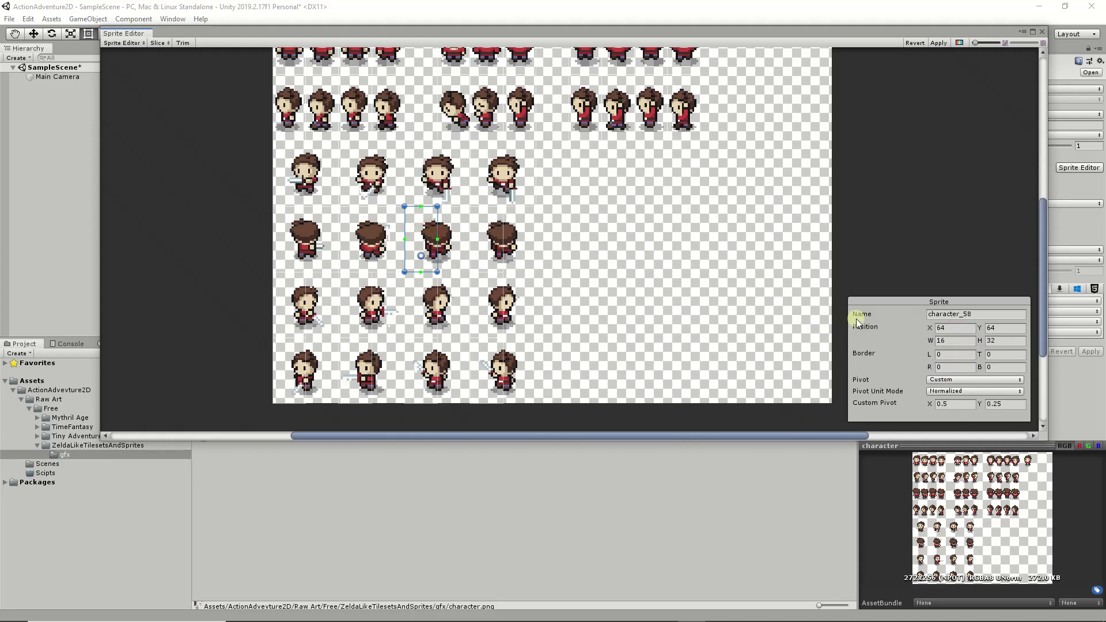
pyautogui.write('32')
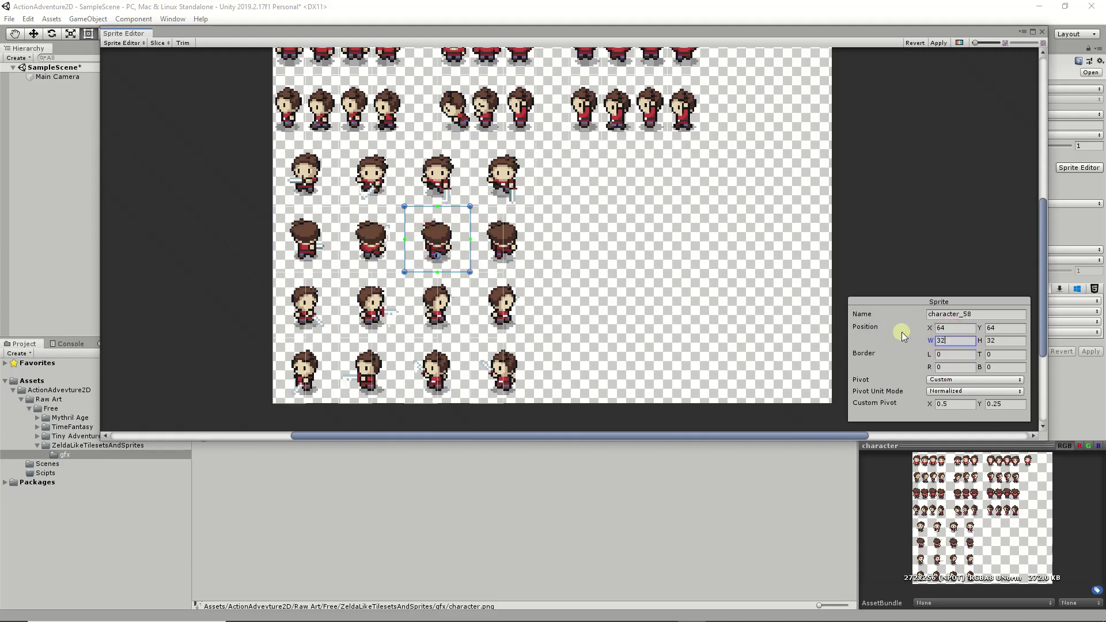
pyautogui.click(501, 235)
pyautogui.click(954, 341)
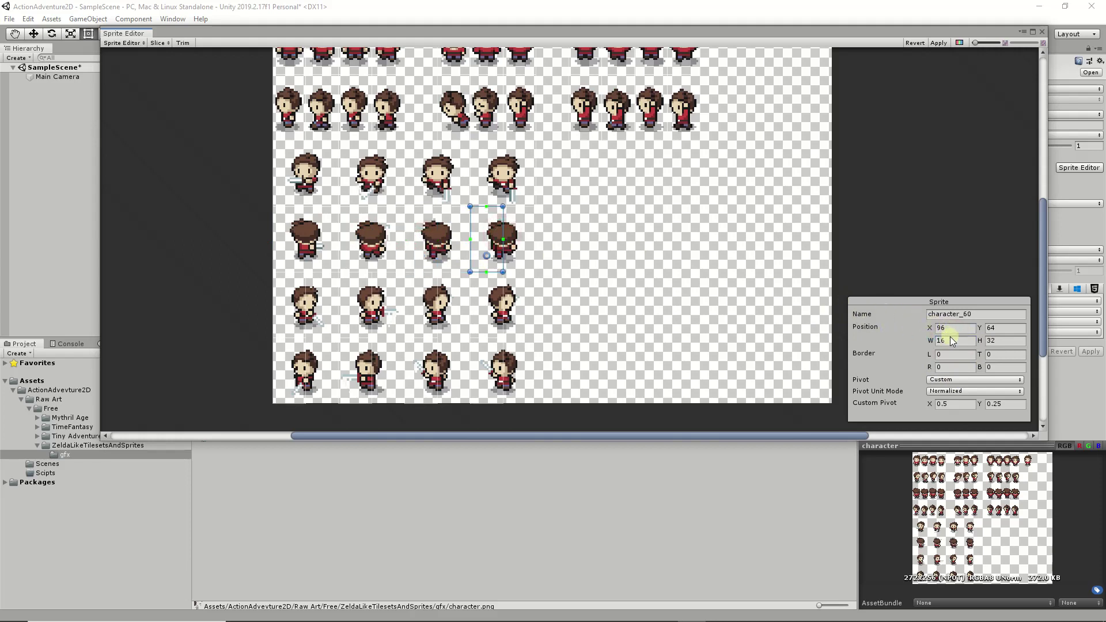
pyautogui.write('32')
# - Widen the seventh row's left-half slices to 32 pixels, deleting the leftover slice over the second character's right half
pyautogui.click(294, 299)
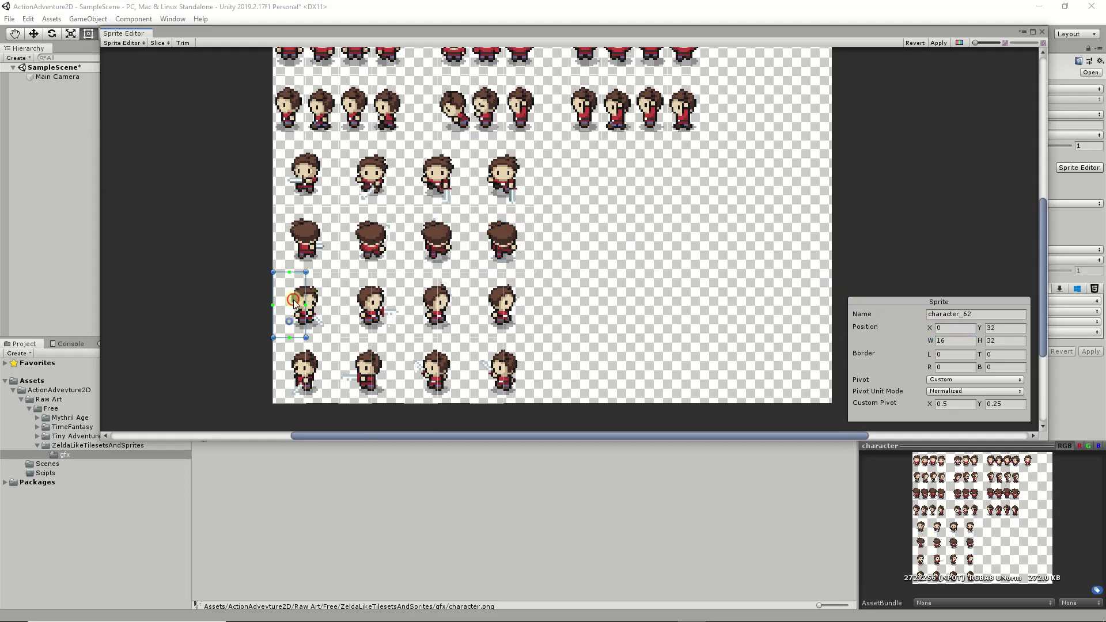
pyautogui.click(955, 340)
pyautogui.write('32')
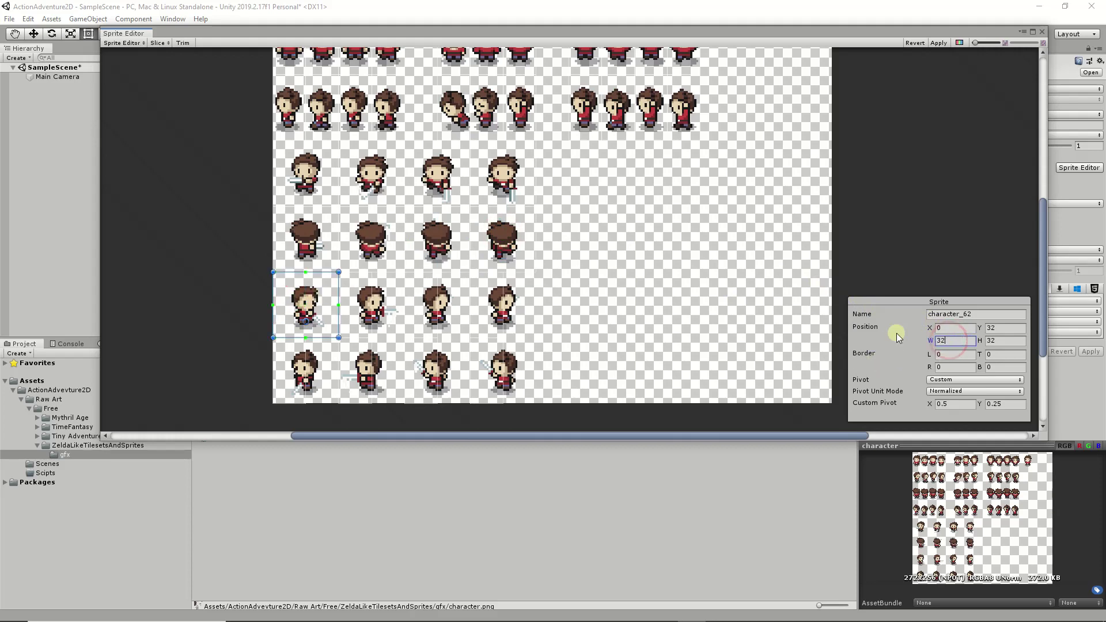
pyautogui.click(376, 311)
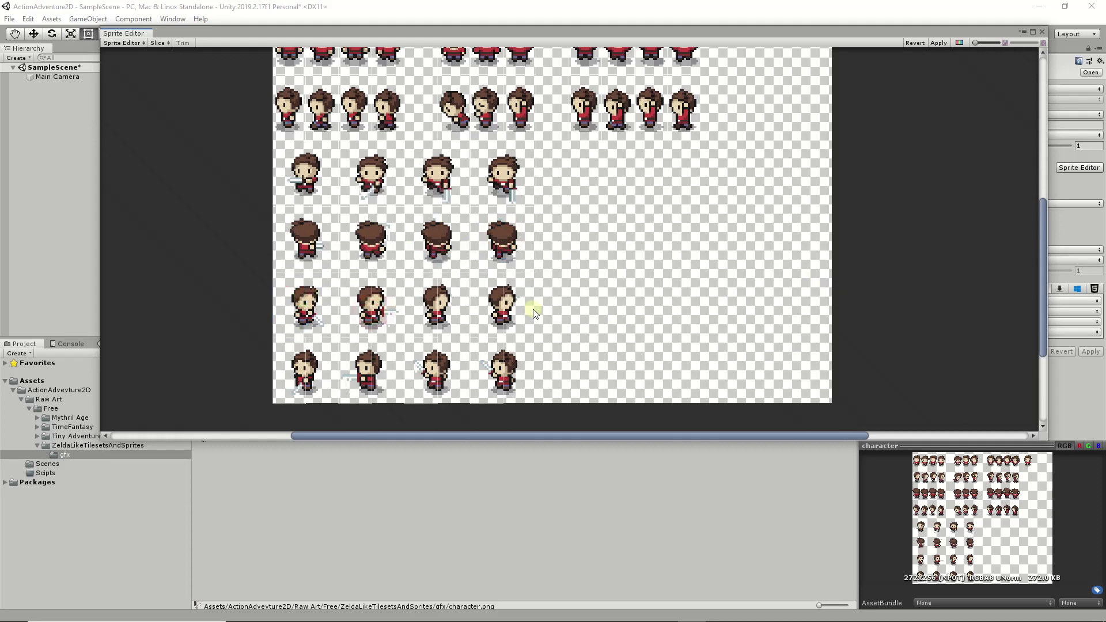
pyautogui.click(364, 303)
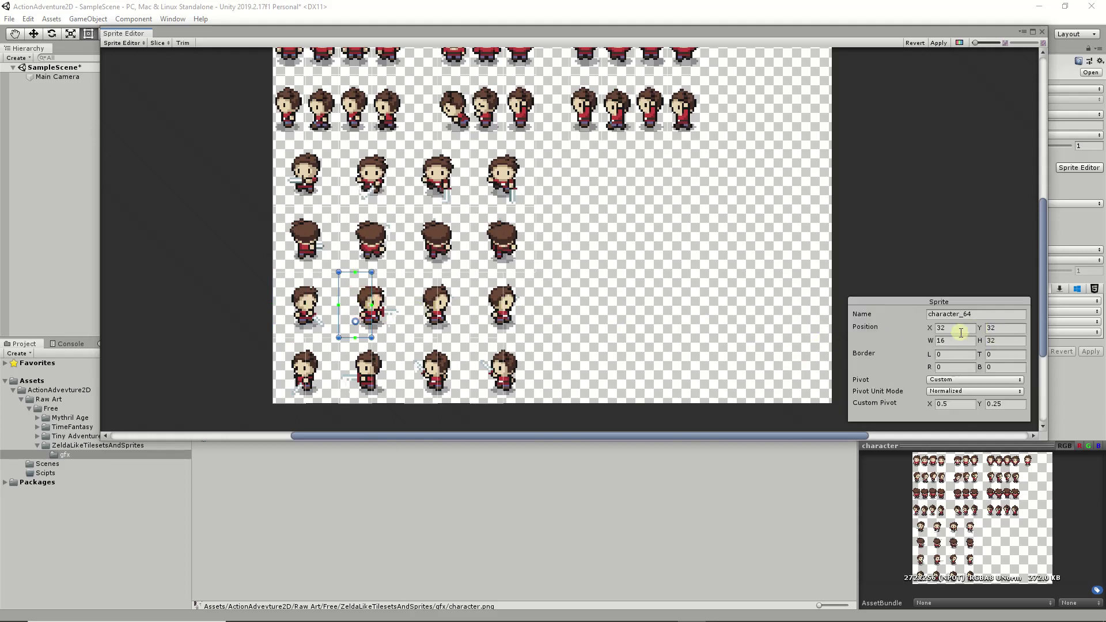
pyautogui.click(430, 294)
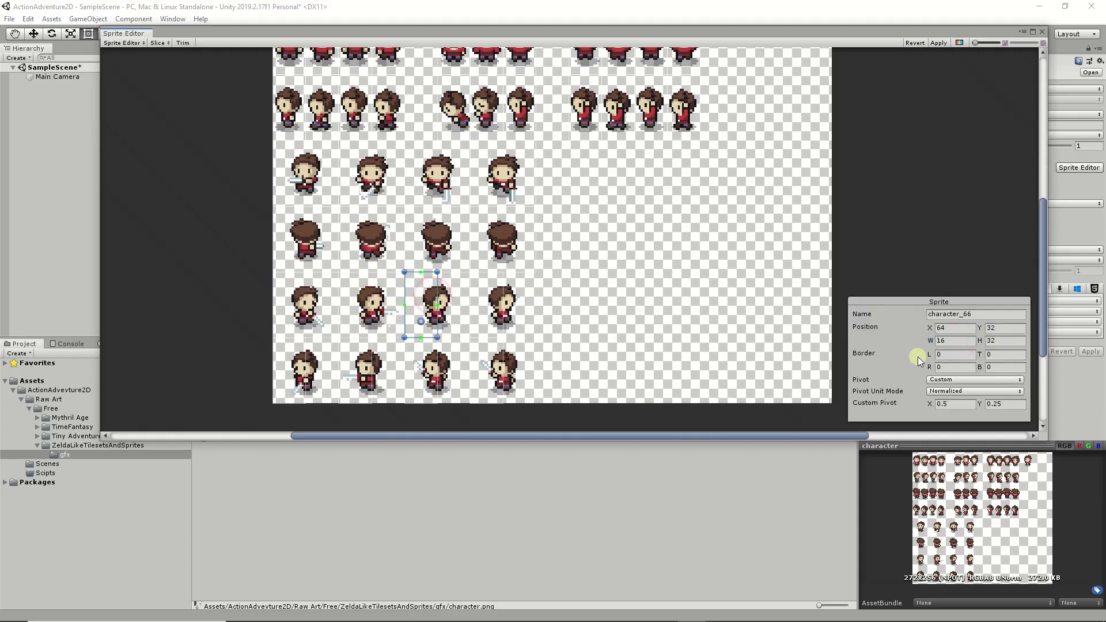
pyautogui.click(479, 300)
pyautogui.click(944, 340)
pyautogui.write('32')
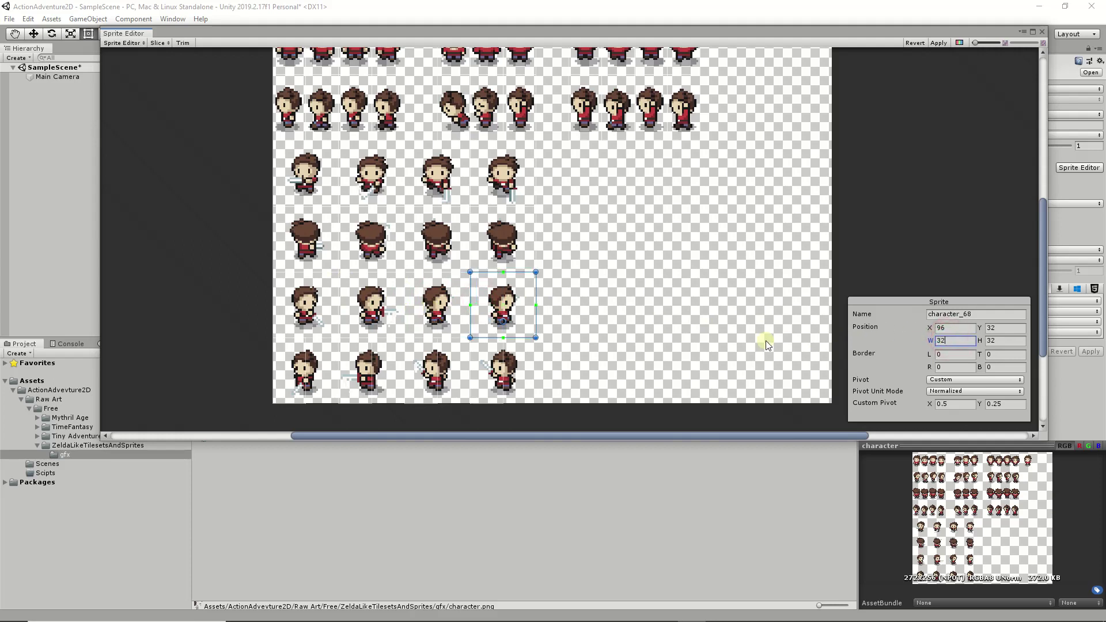
# - Set the width of the four left-half slices in the eighth row to 32 pixels each
pyautogui.click(302, 368)
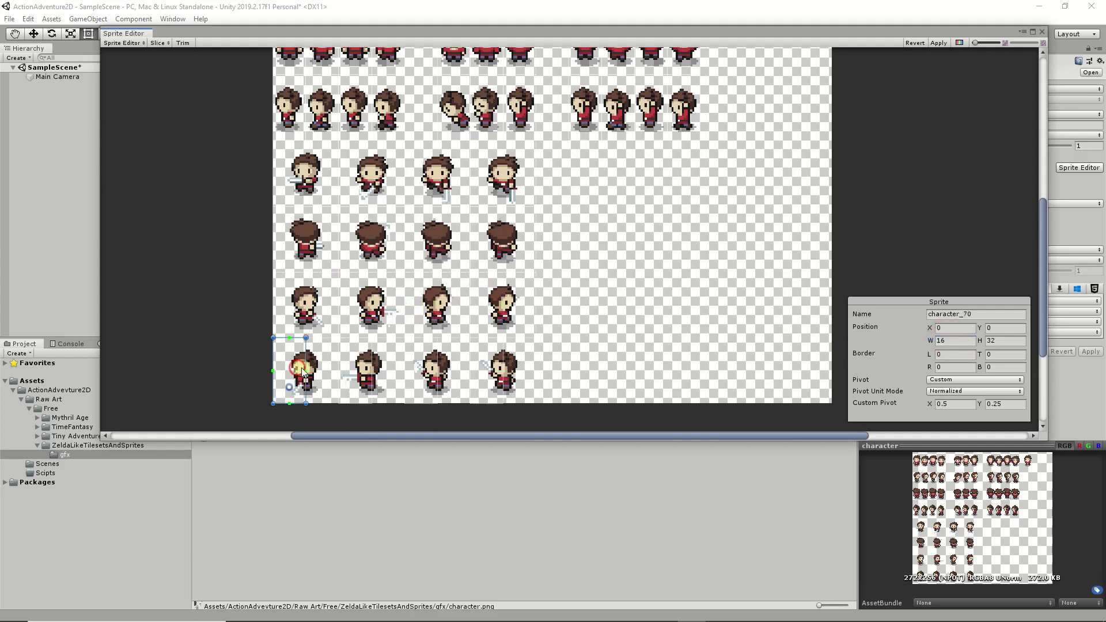
pyautogui.click(956, 341)
pyautogui.write('32')
pyautogui.click(369, 370)
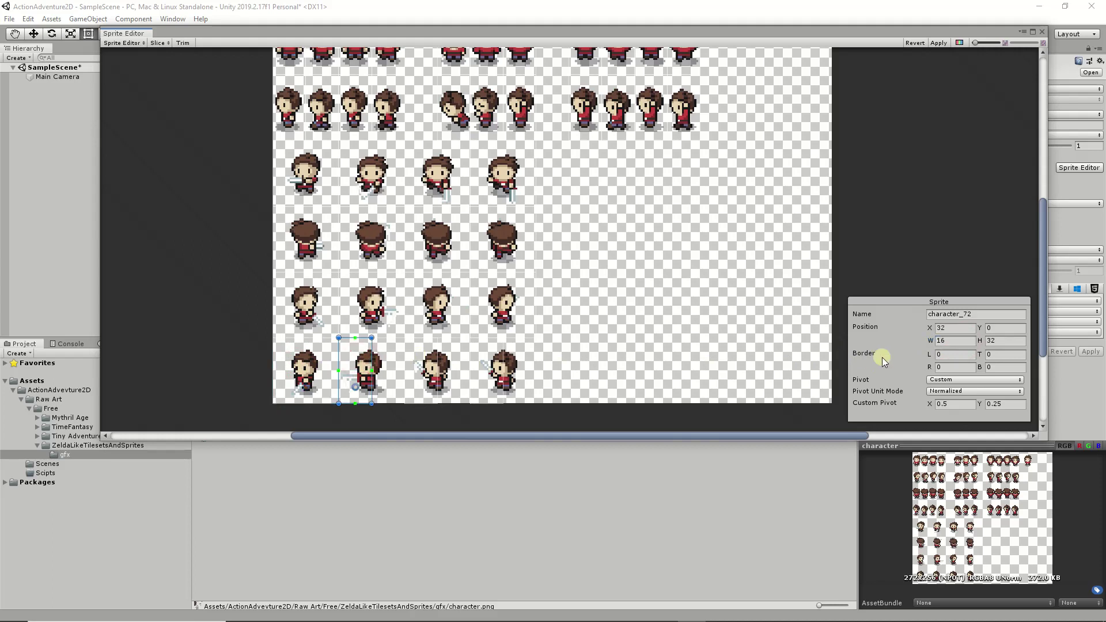
pyautogui.click(387, 370)
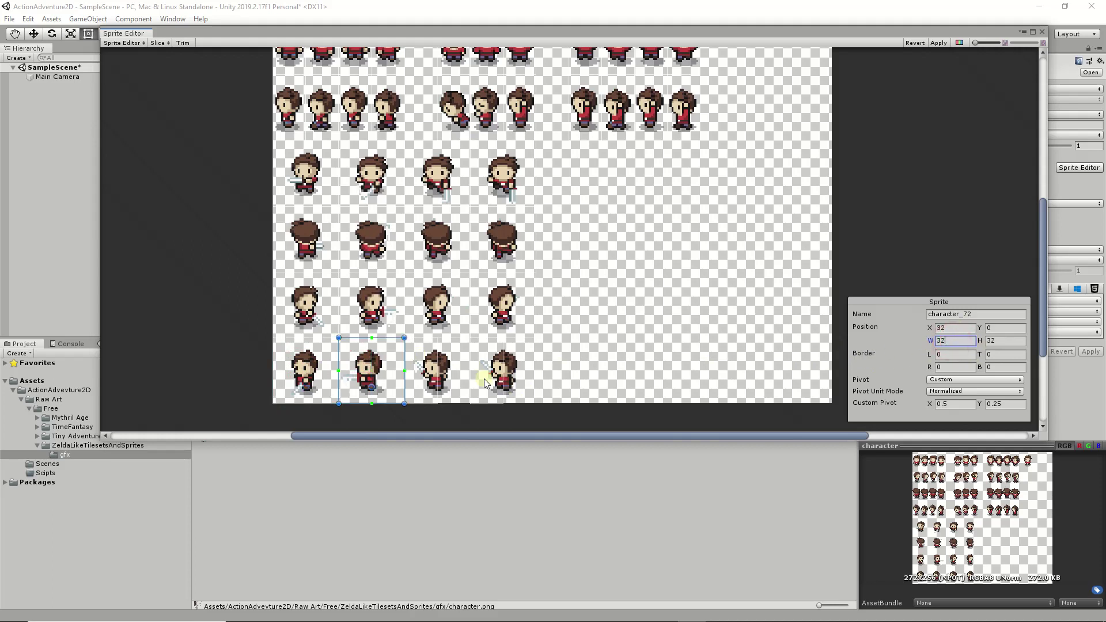
pyautogui.click(426, 371)
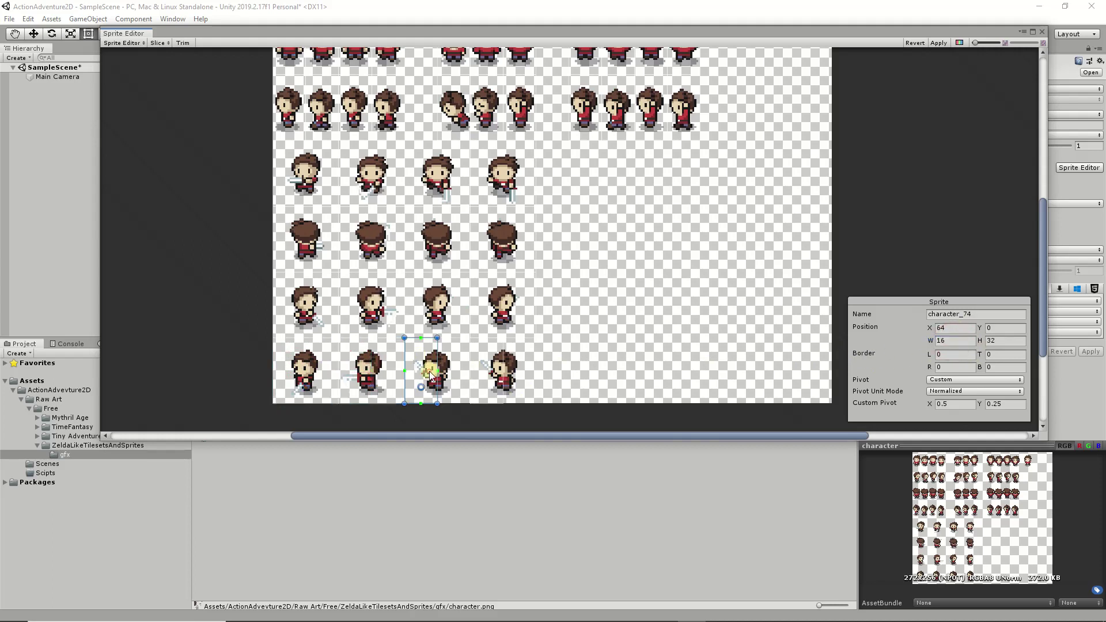
pyautogui.click(961, 345)
pyautogui.write('32')
pyautogui.click(491, 363)
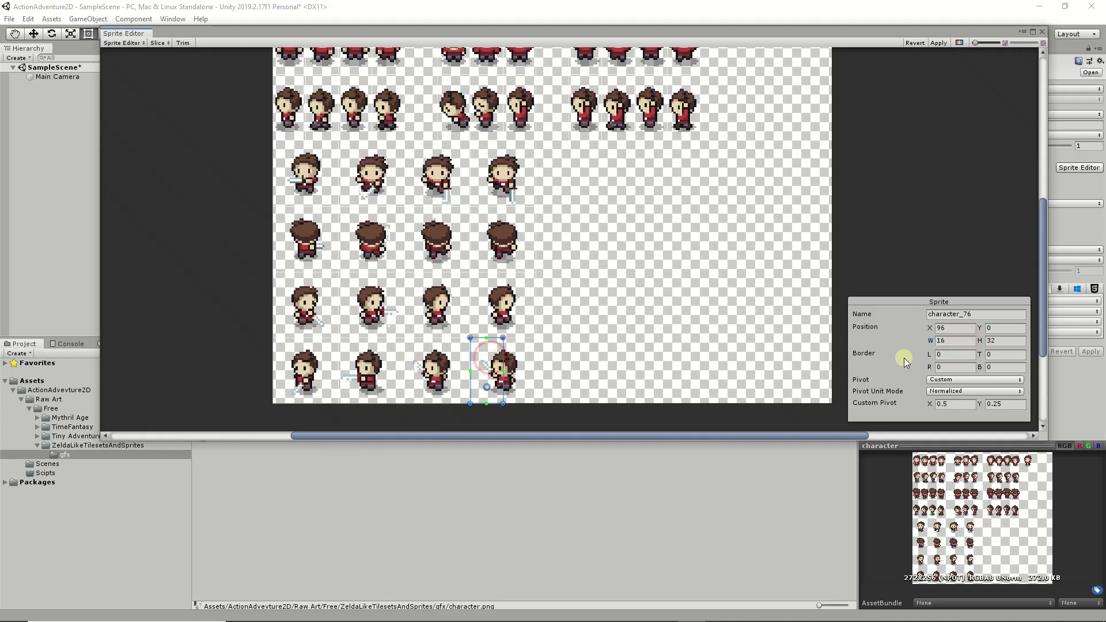
pyautogui.click(964, 341)
pyautogui.write('32')
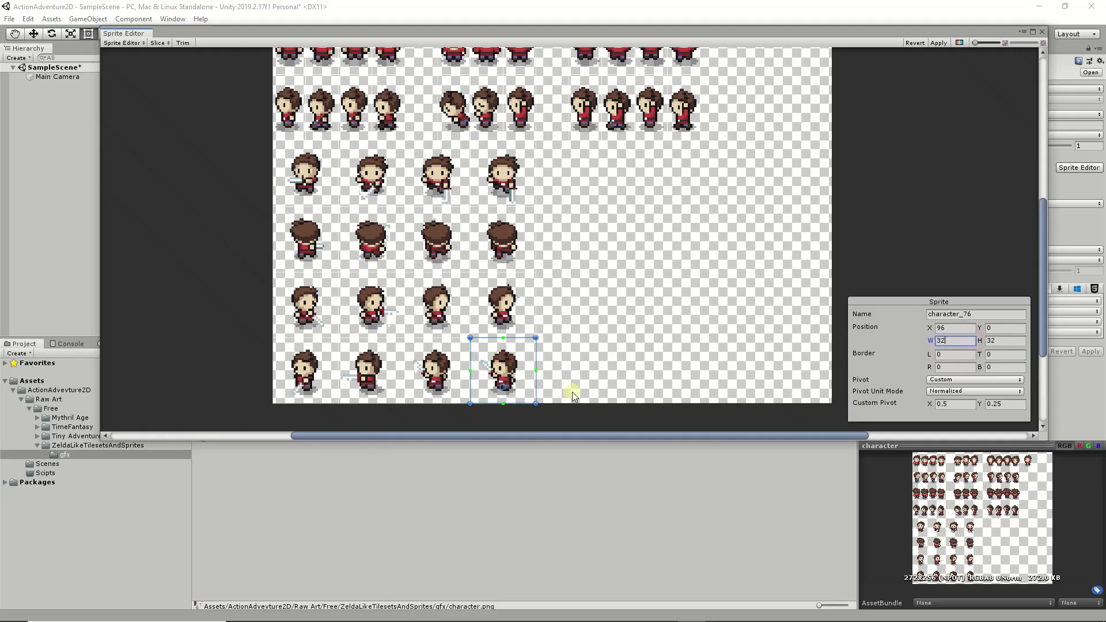
# - Apply the slicing changes to the character sheet and close the Sprite Editor
pyautogui.scroll(2, 453, 333)
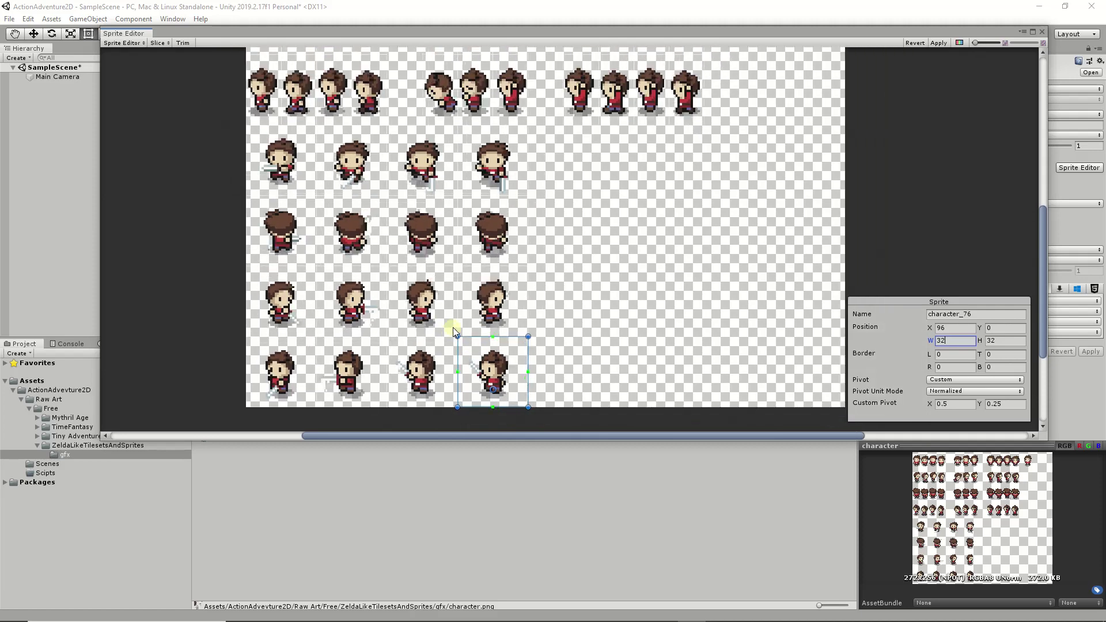
pyautogui.click(934, 45)
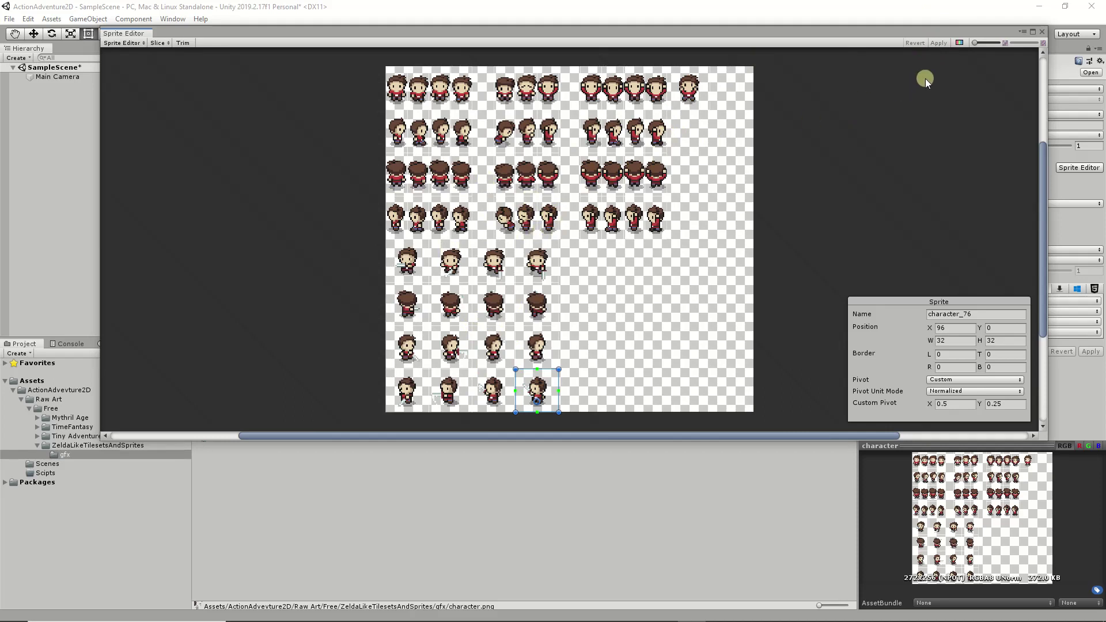
pyautogui.click(1040, 34)
# - Expand the character sheet in the gfx folder and review its sliced sprites as enlarged thumbnails
pyautogui.click(221, 385)
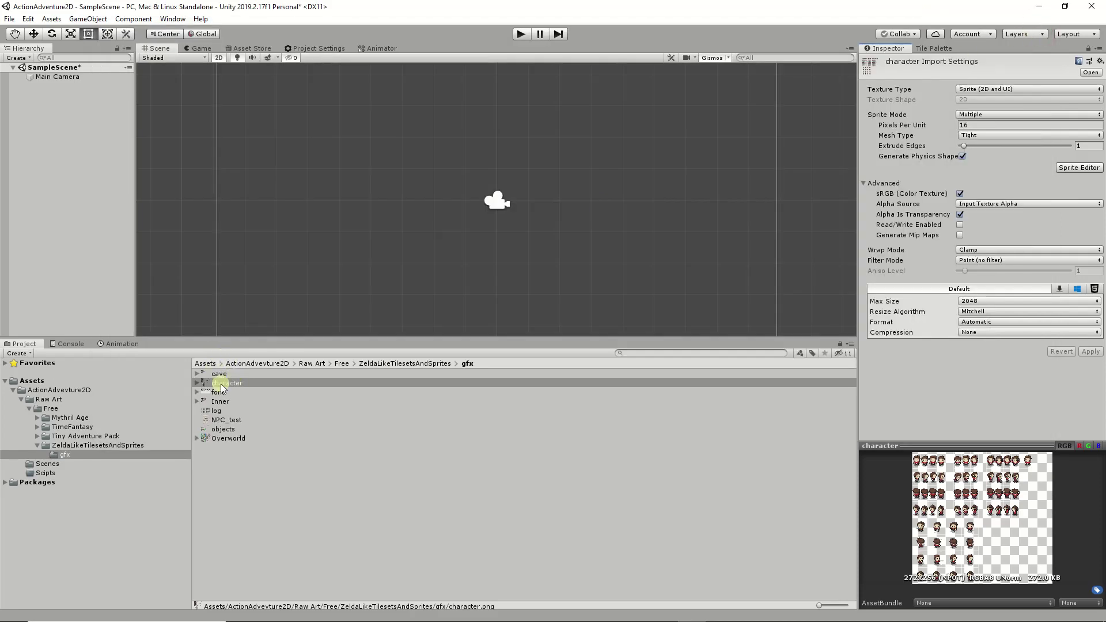
pyautogui.click(196, 382)
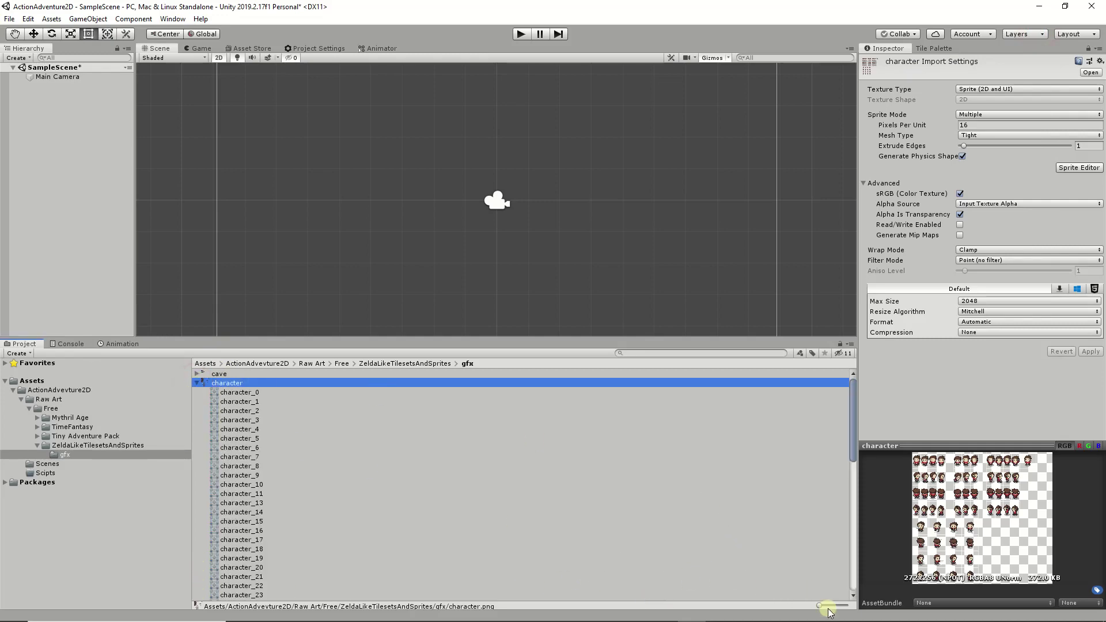
pyautogui.moveTo(818, 605); pyautogui.dragTo(847, 606)
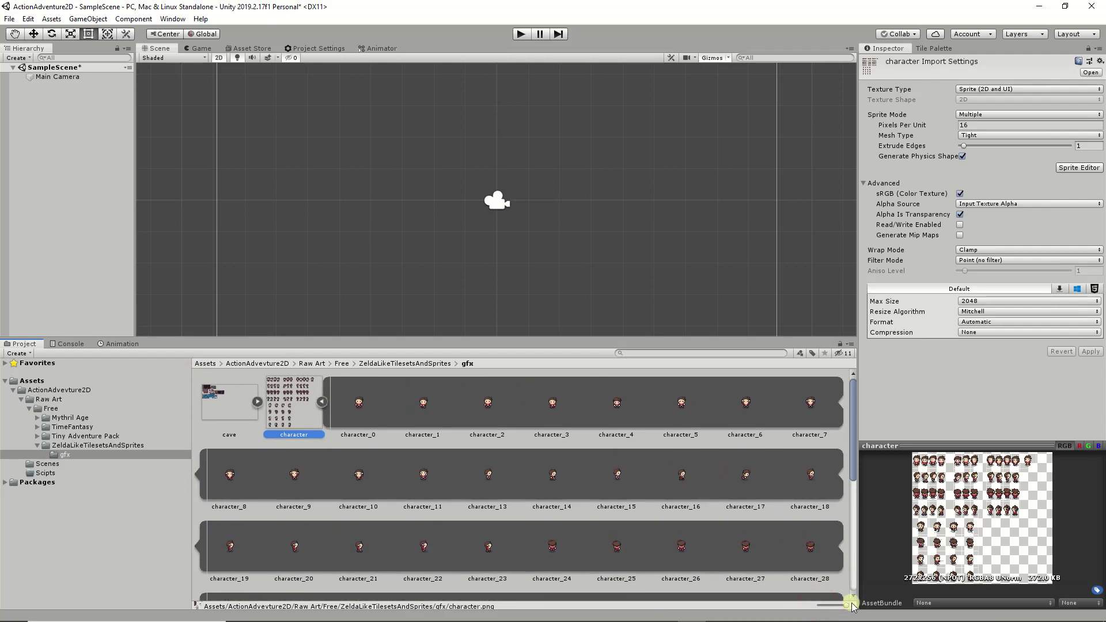
pyautogui.scroll(-2, 516, 433)
pyautogui.scroll(-6, 516, 433)
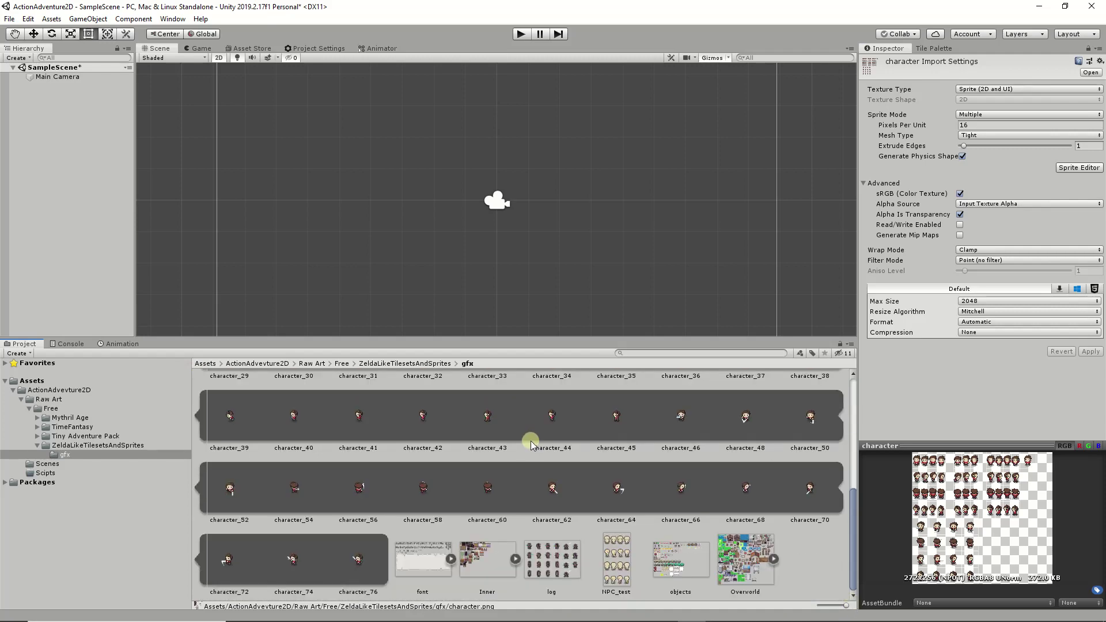
pyautogui.scroll(6, 538, 512)
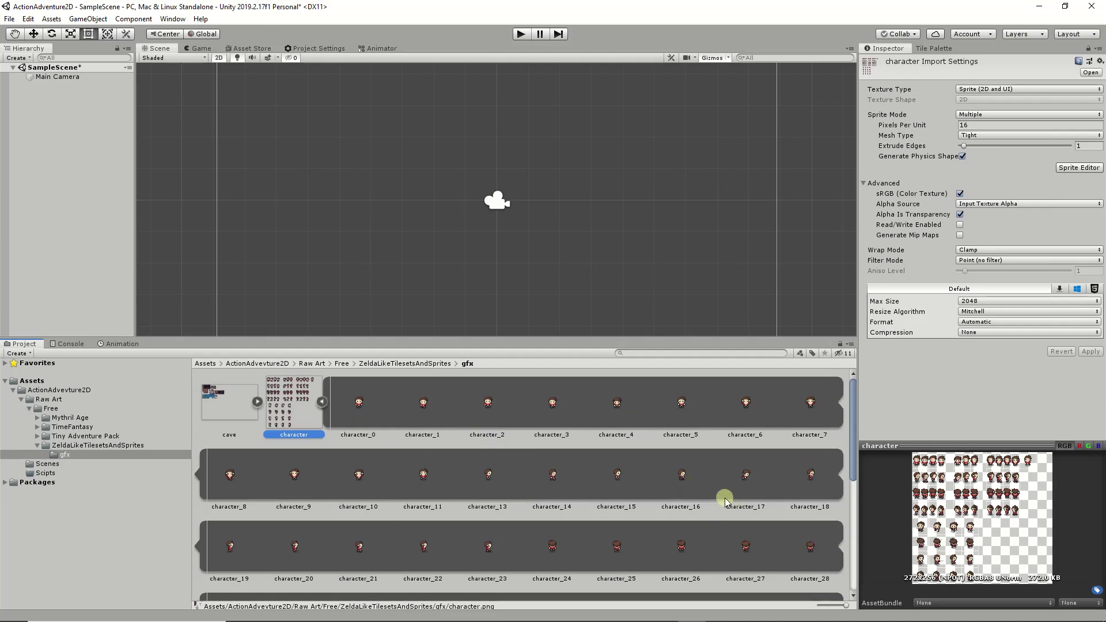
# - Add the character_0 sprite to SampleScene as a new object
pyautogui.moveTo(359, 410); pyautogui.dragTo(71, 184)
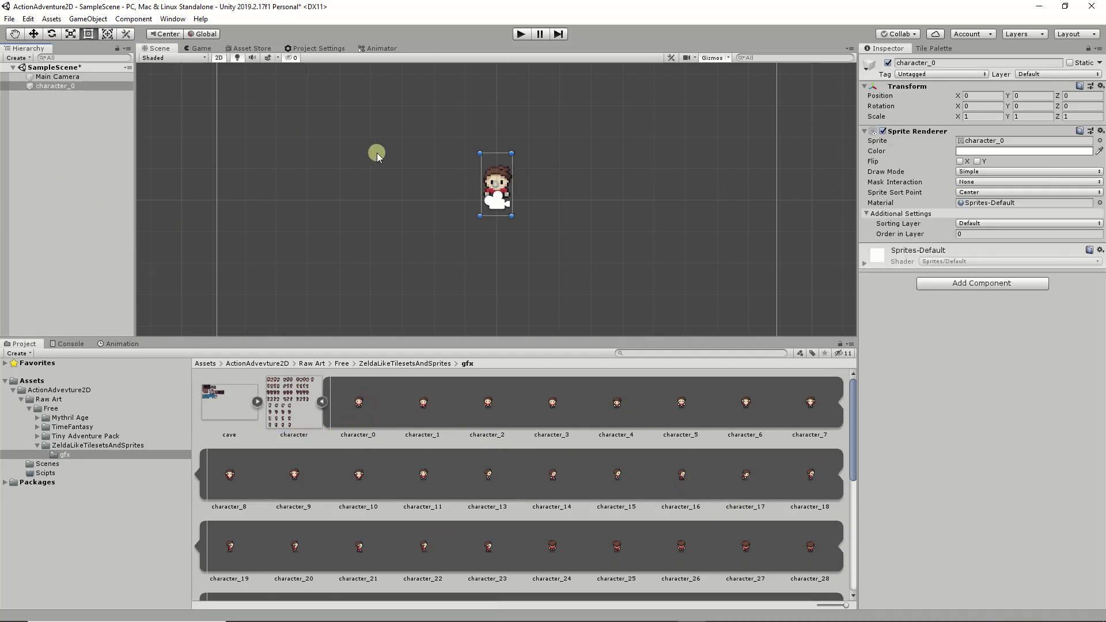
pyautogui.click(728, 58)
pyautogui.click(835, 312)
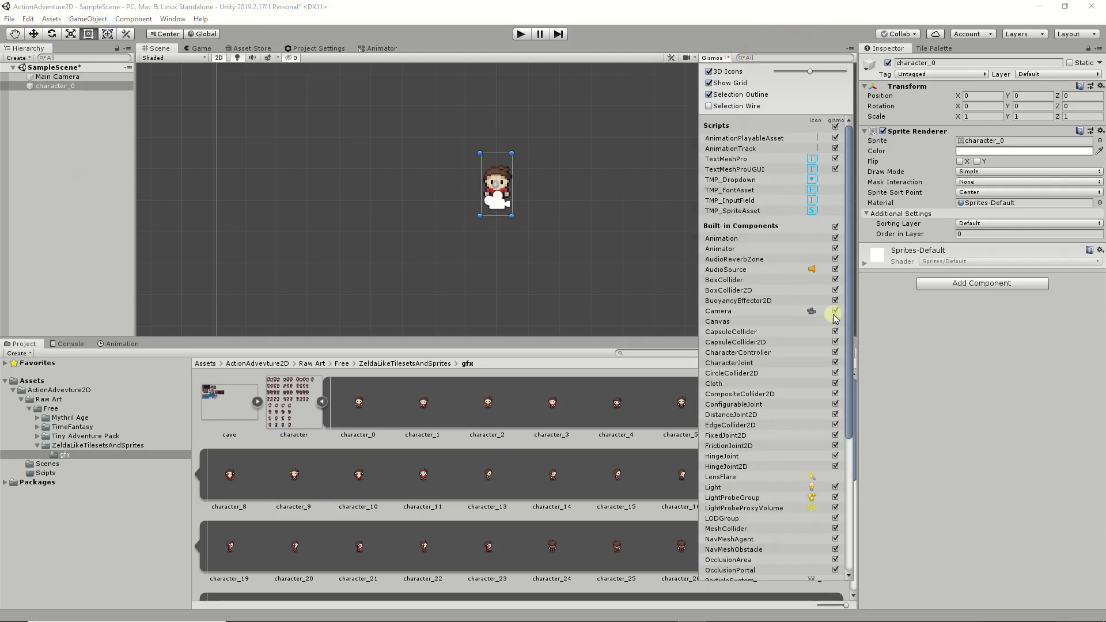
pyautogui.click(809, 312)
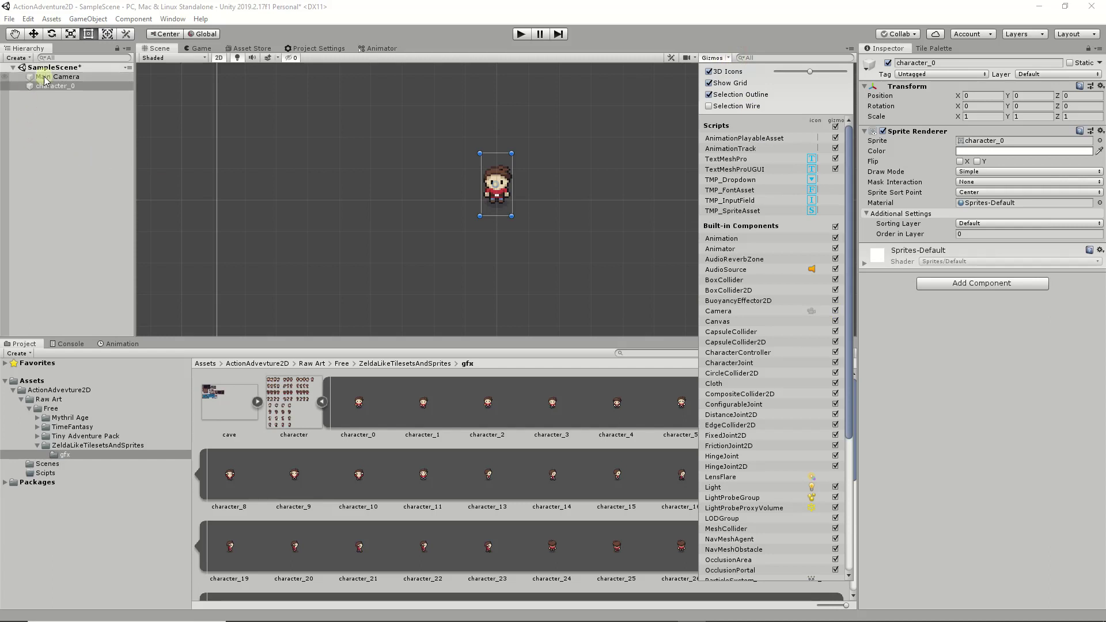
pyautogui.click(727, 56)
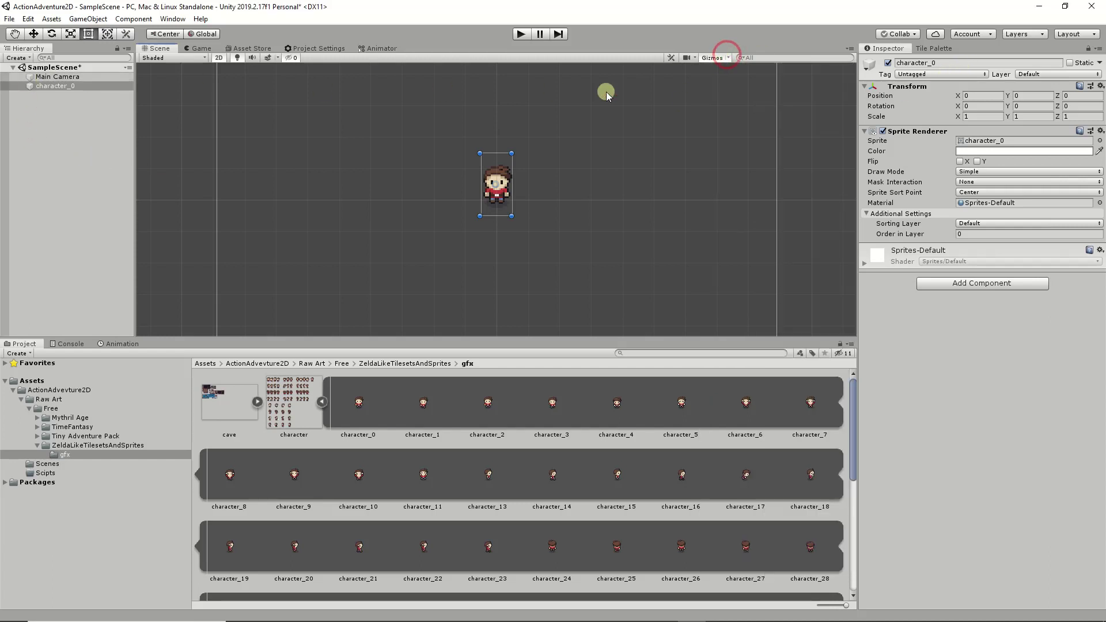
pyautogui.click(728, 57)
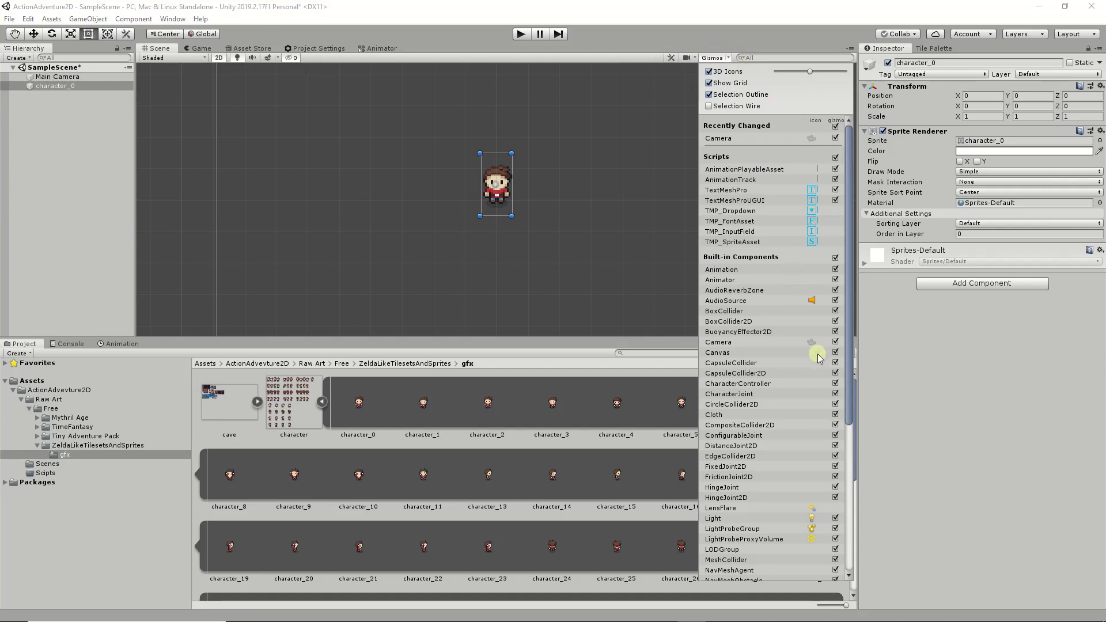
pyautogui.click(92, 214)
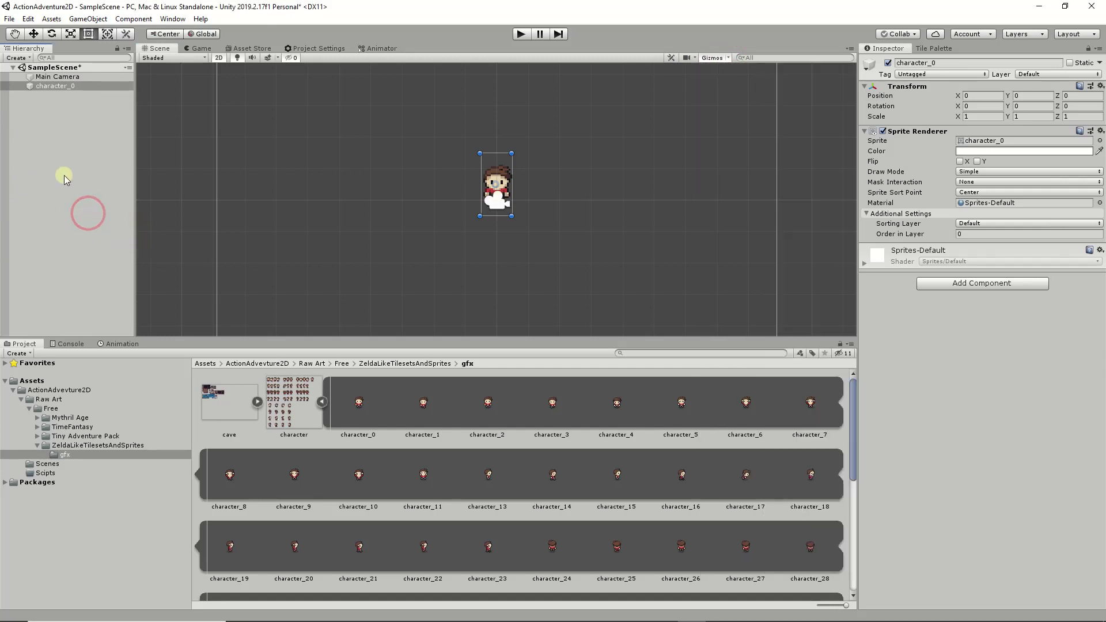
# - Examine the character_0 sprite's placement relative to the Main Camera's frame in the scene
pyautogui.scroll(5, 518, 204)
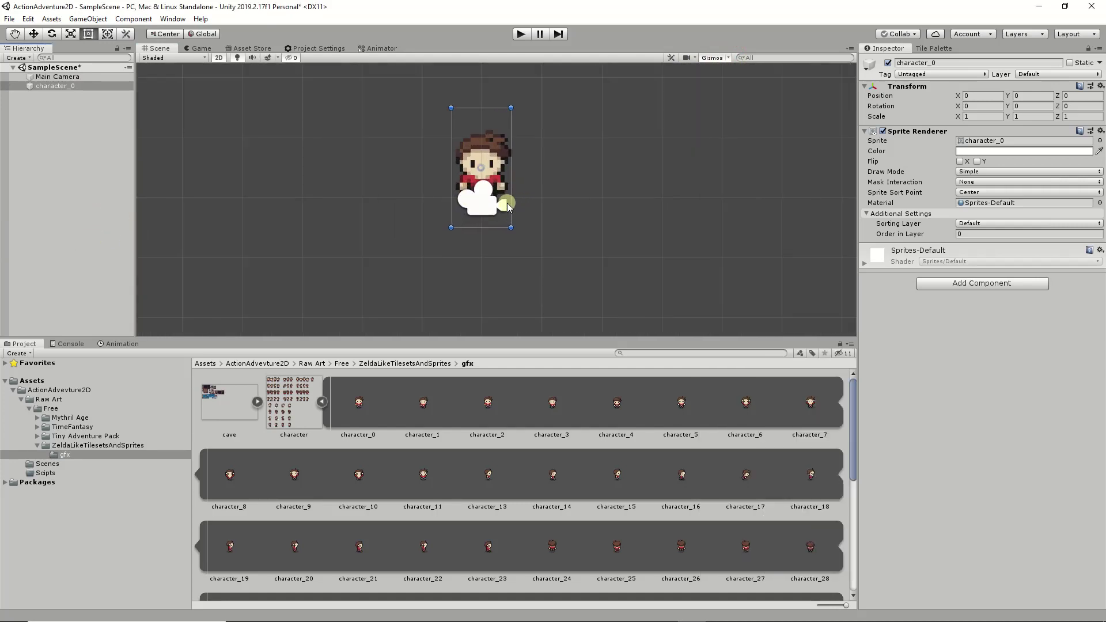
pyautogui.scroll(-3, 482, 195)
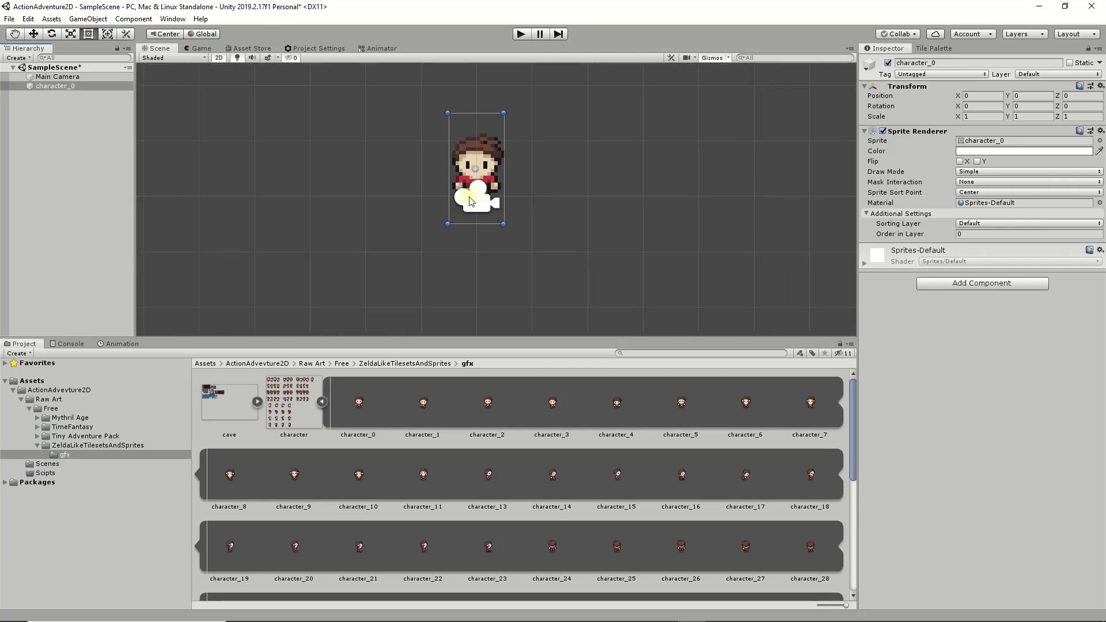
pyautogui.scroll(-5, 459, 196)
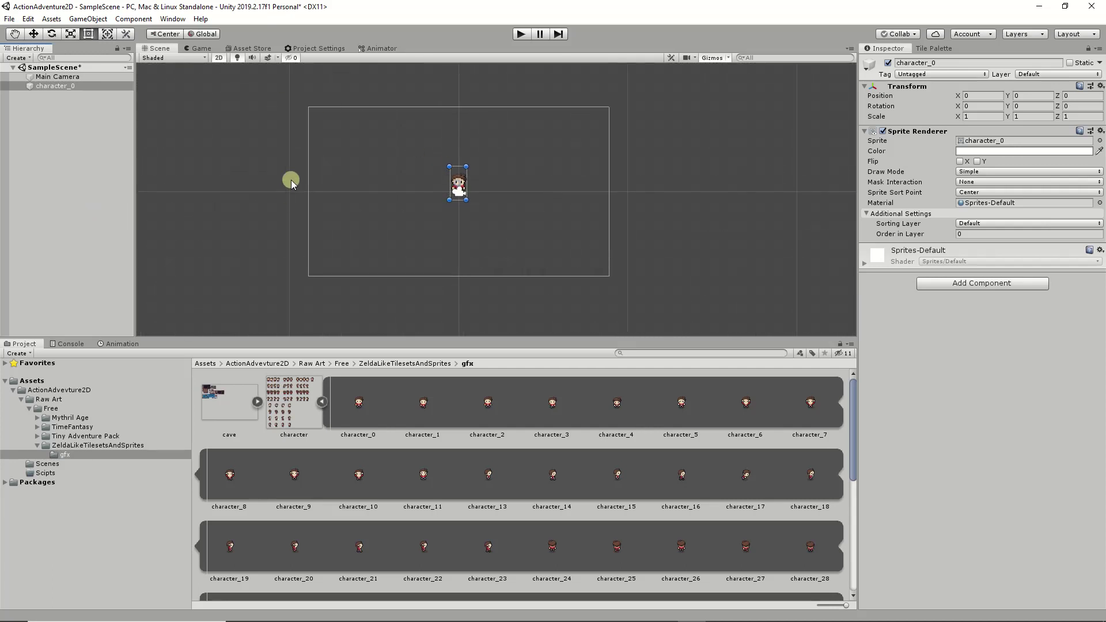
pyautogui.click(80, 77)
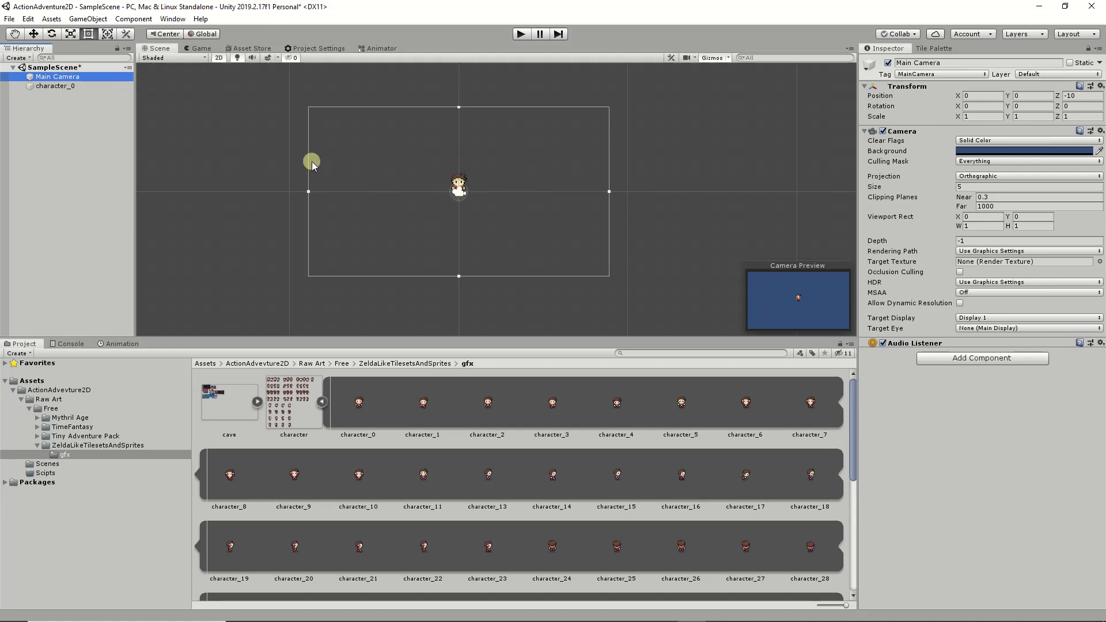
pyautogui.scroll(2, 467, 194)
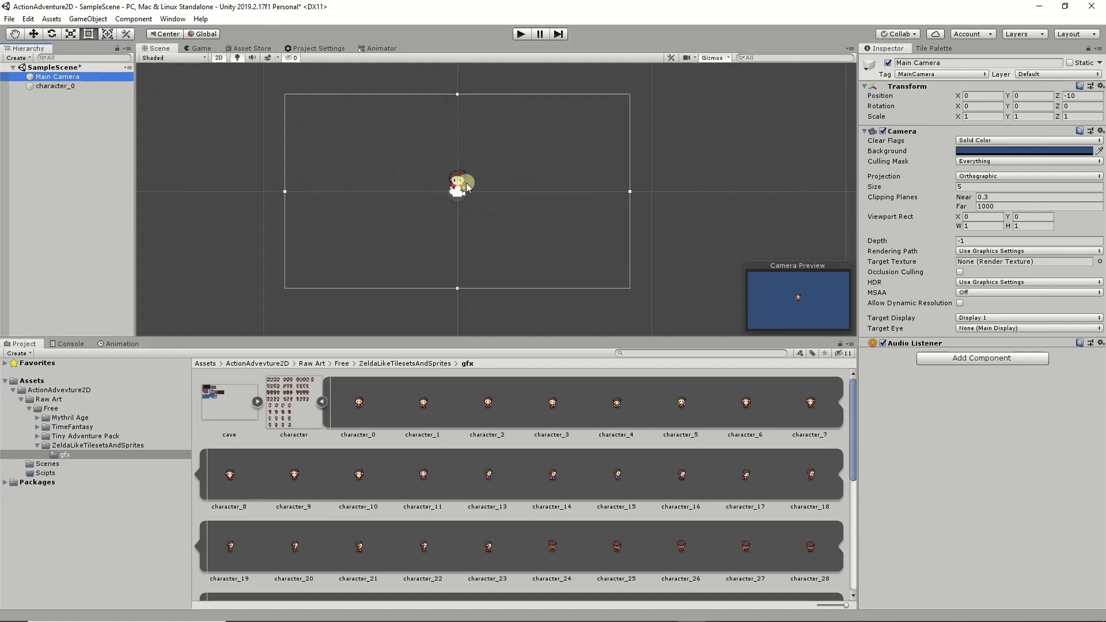
pyautogui.click(27, 84)
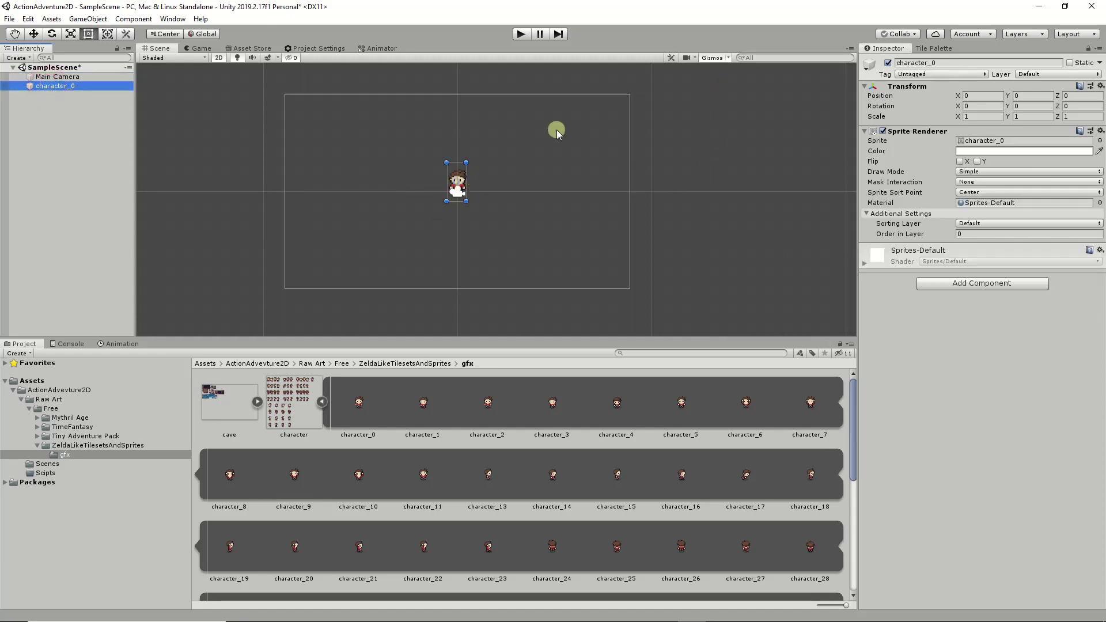
# - Hide the Camera component's gizmo icon in the Scene view, toggling its visibility to compare
pyautogui.click(728, 58)
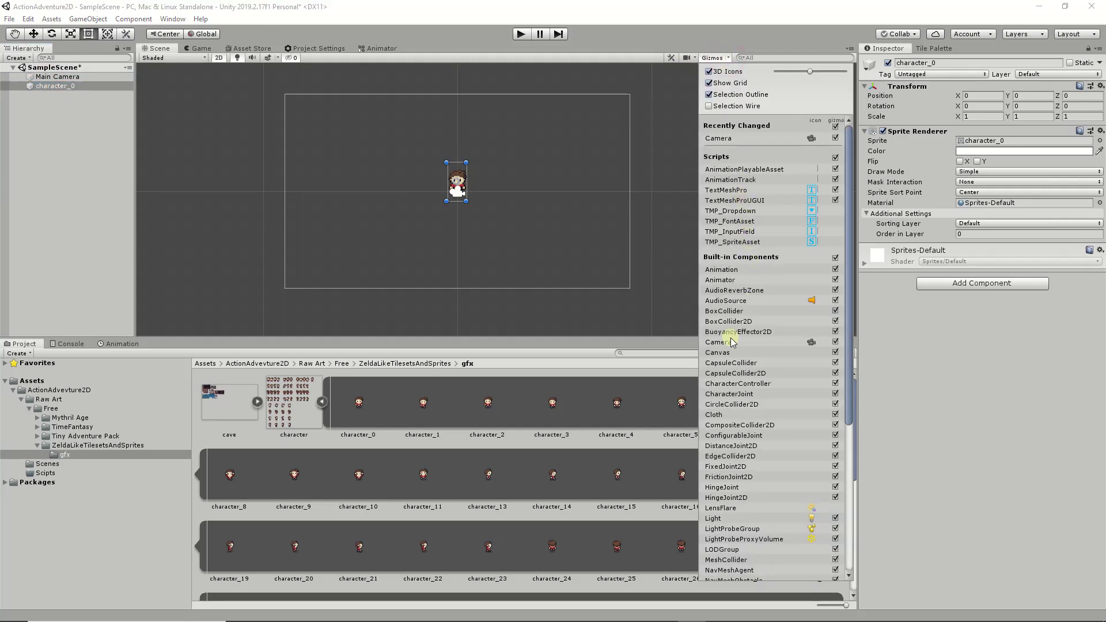
pyautogui.click(809, 343)
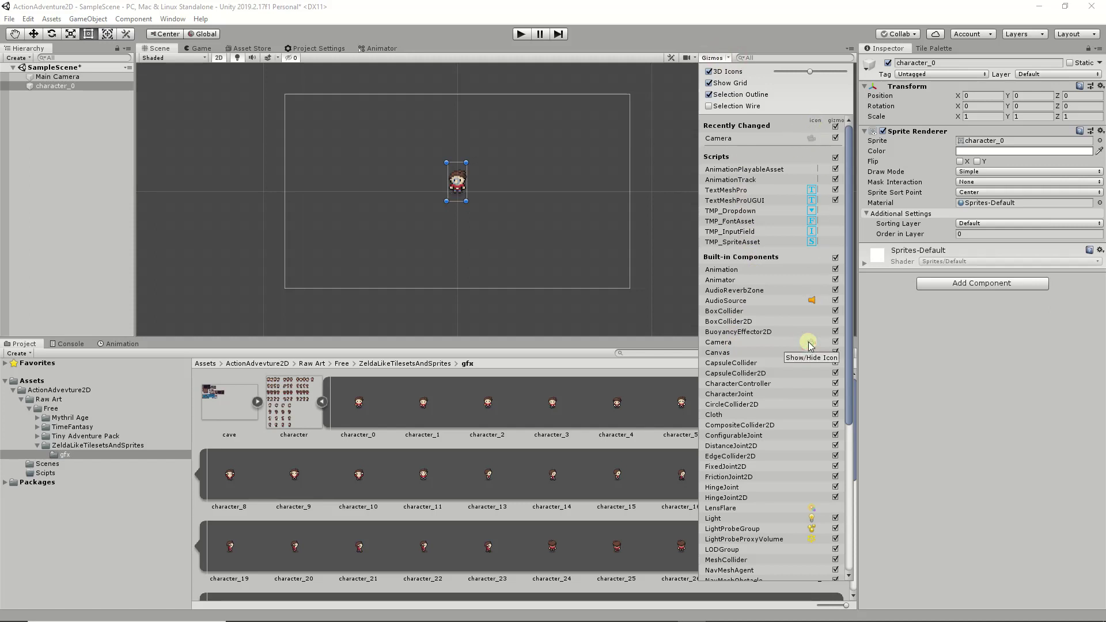
pyautogui.click(809, 343)
pyautogui.click(810, 343)
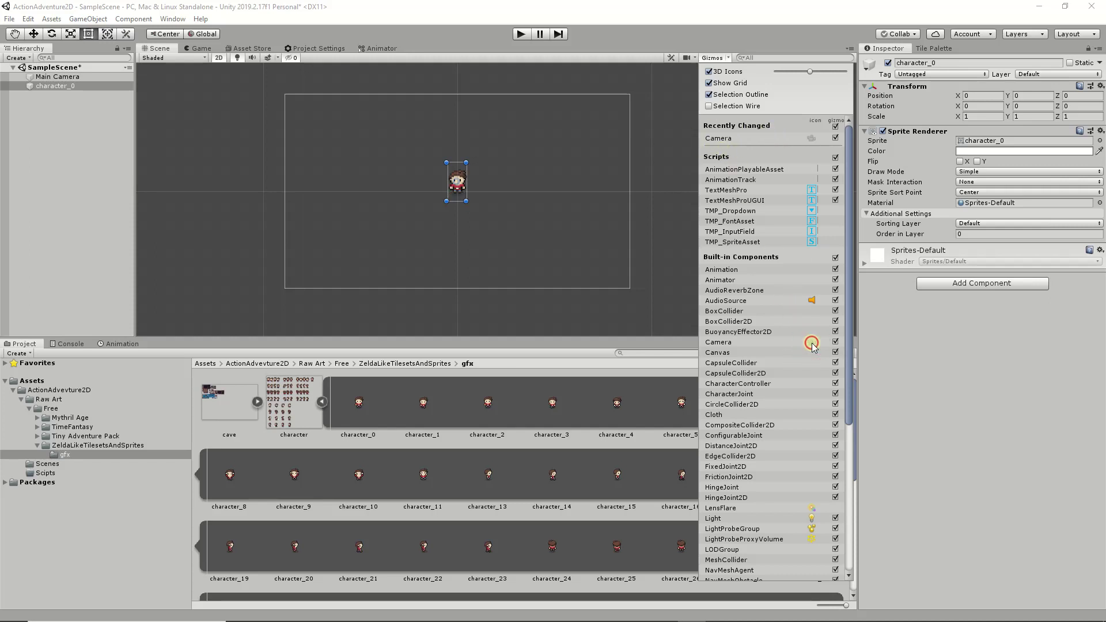
pyautogui.click(811, 344)
pyautogui.click(810, 343)
pyautogui.click(810, 343)
pyautogui.click(727, 58)
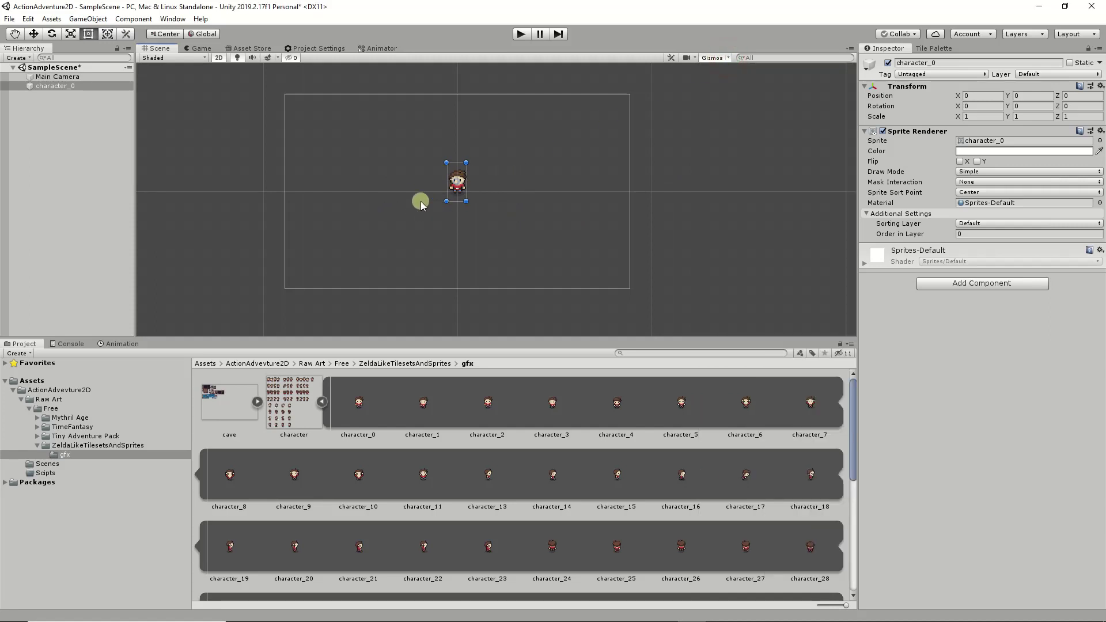
# - Add the character_6 sprite to SampleScene as a separate object at the same position as character_0
pyautogui.scroll(5, 458, 155)
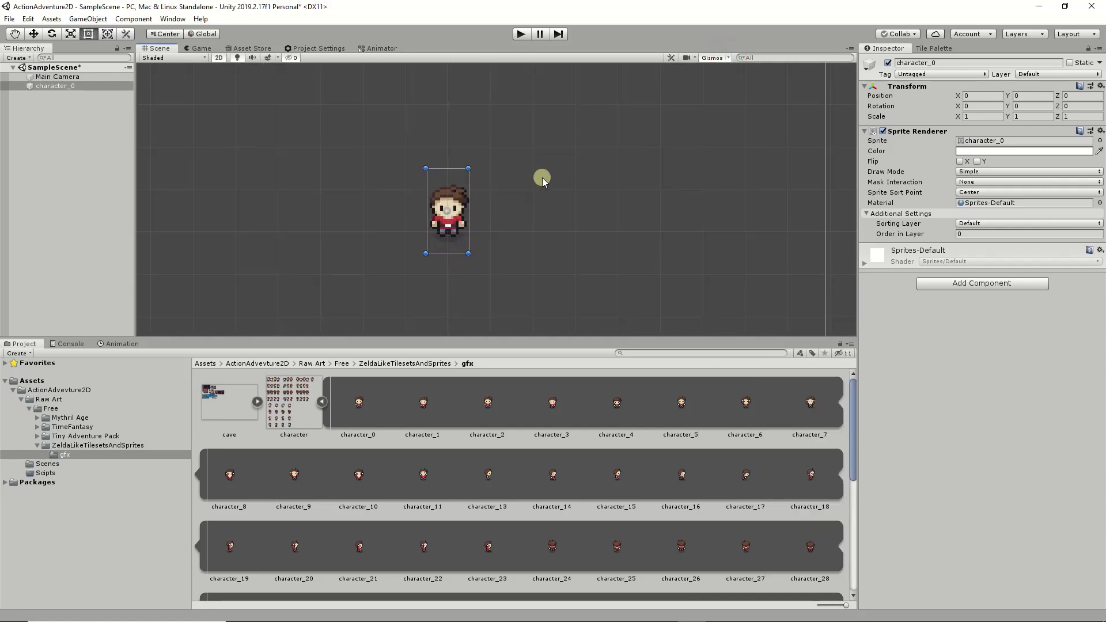
pyautogui.click(16, 33)
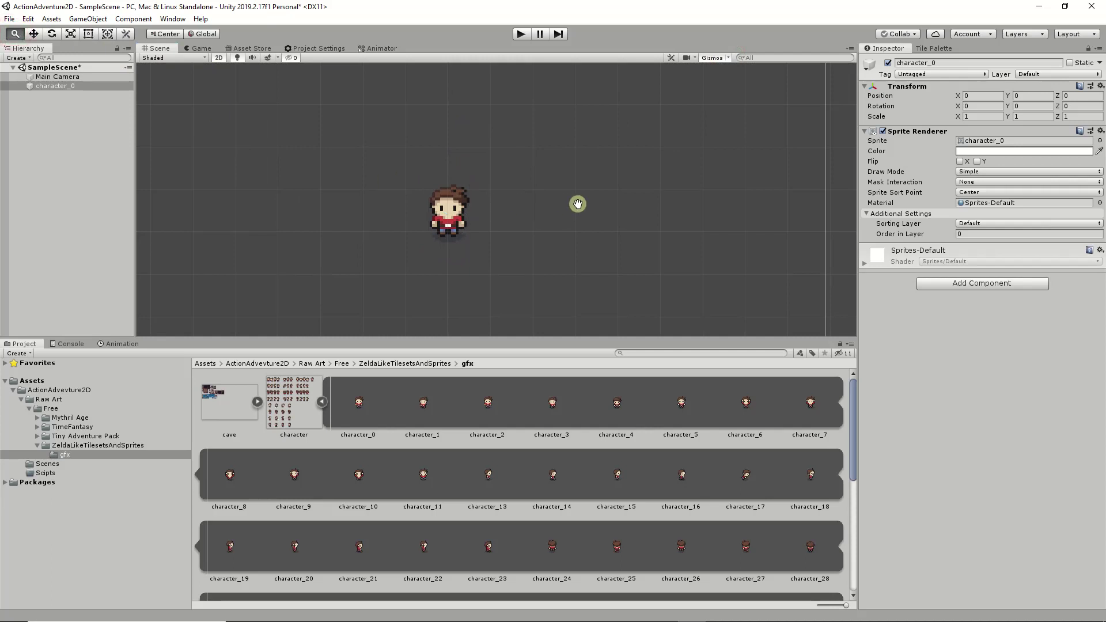
pyautogui.moveTo(575, 202); pyautogui.dragTo(577, 153)
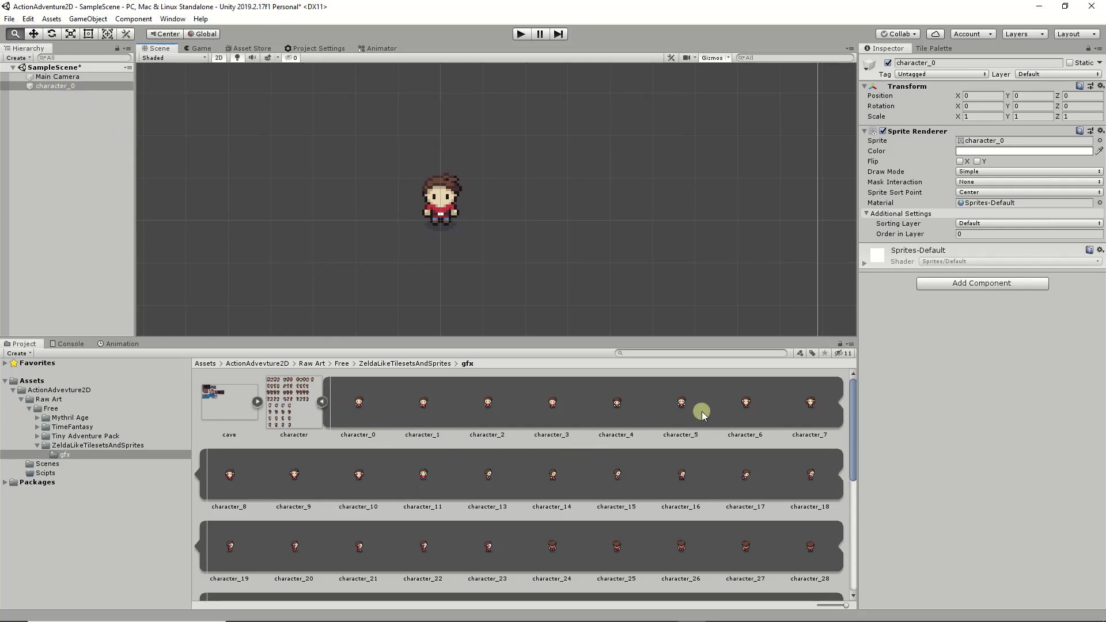
pyautogui.moveTo(745, 406); pyautogui.dragTo(91, 184)
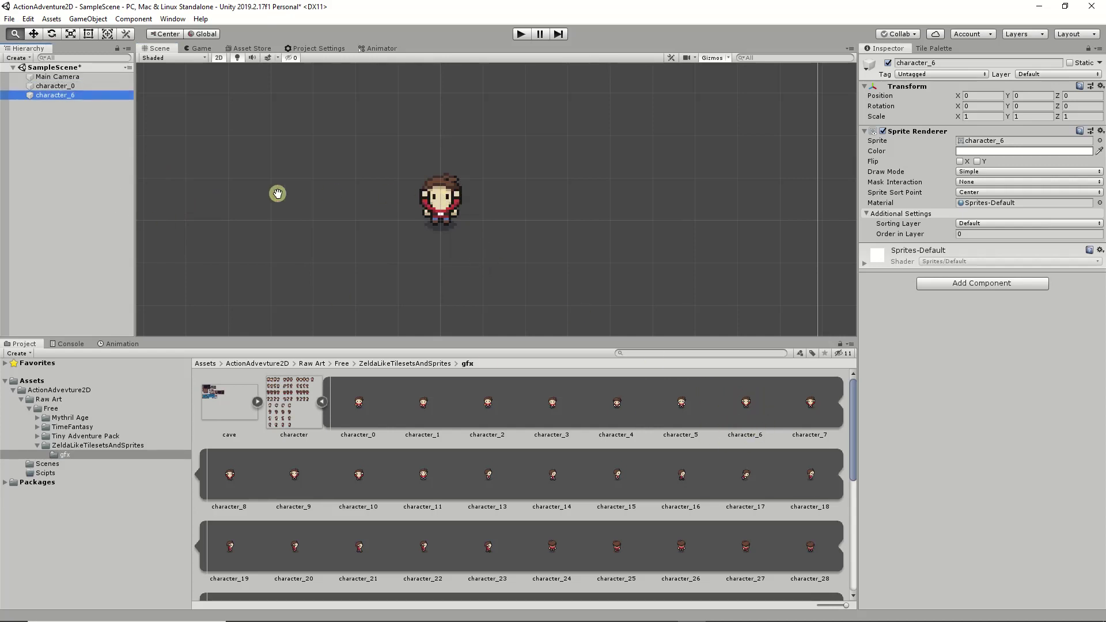
# - Toggle the character_6 object on and off to compare its alignment with character_0, leaving it deactivated
pyautogui.click(888, 62)
pyautogui.click(888, 63)
pyautogui.click(888, 63)
pyautogui.click(888, 63)
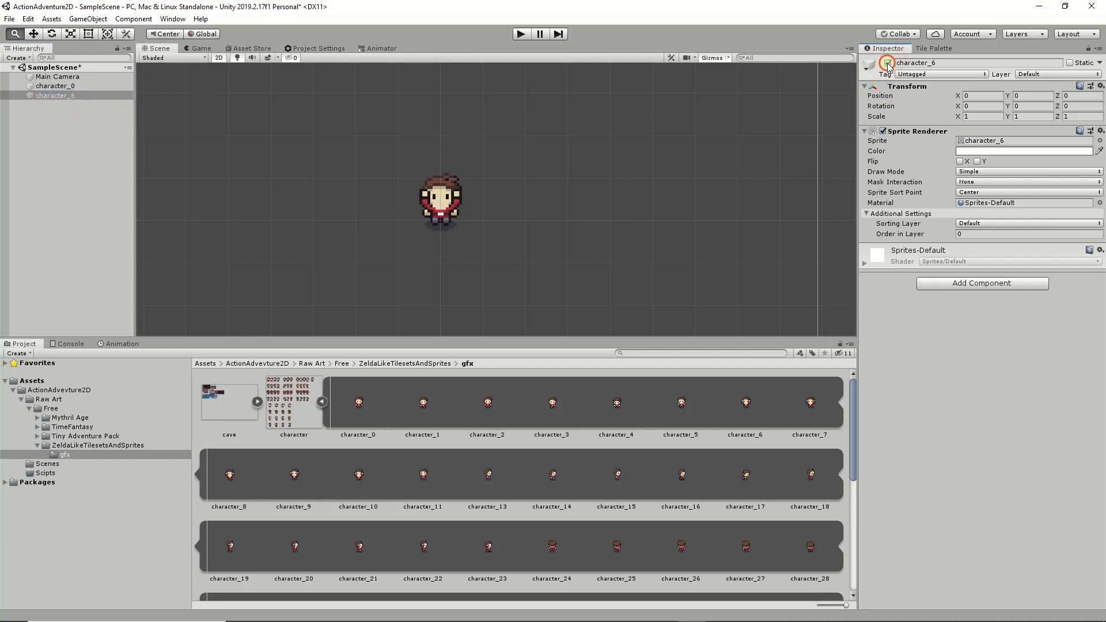
pyautogui.click(888, 63)
pyautogui.click(887, 63)
pyautogui.click(888, 63)
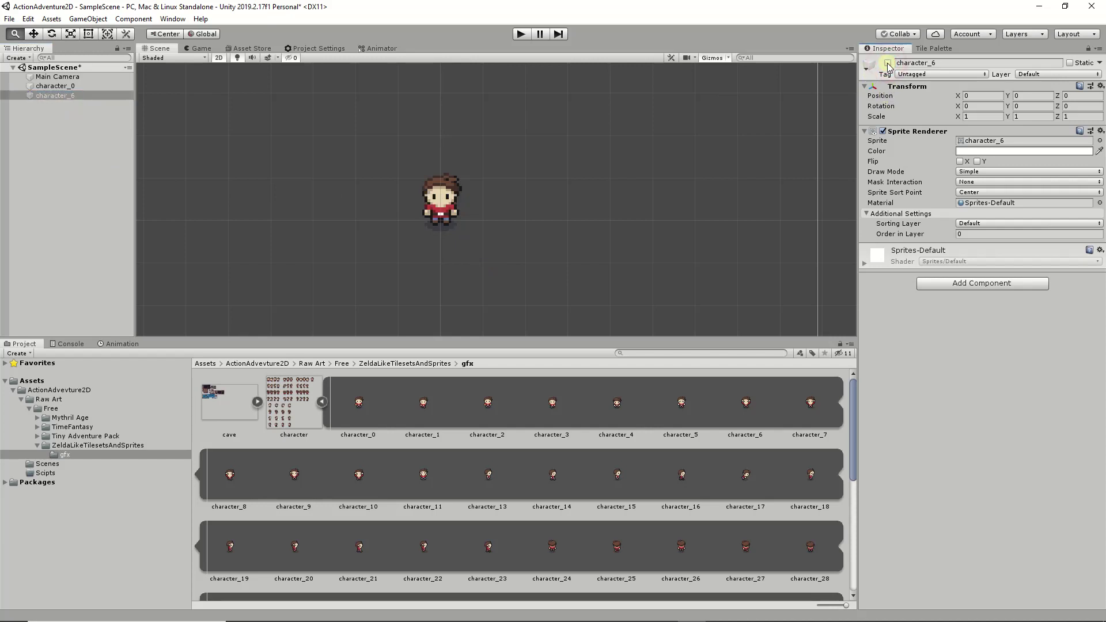
# - Toggle character_6 on and off for a last comparison with character_0 and delete it from SampleScene
pyautogui.click(888, 63)
pyautogui.click(887, 62)
pyautogui.click(888, 63)
pyautogui.click(888, 63)
pyautogui.rightClick(71, 95)
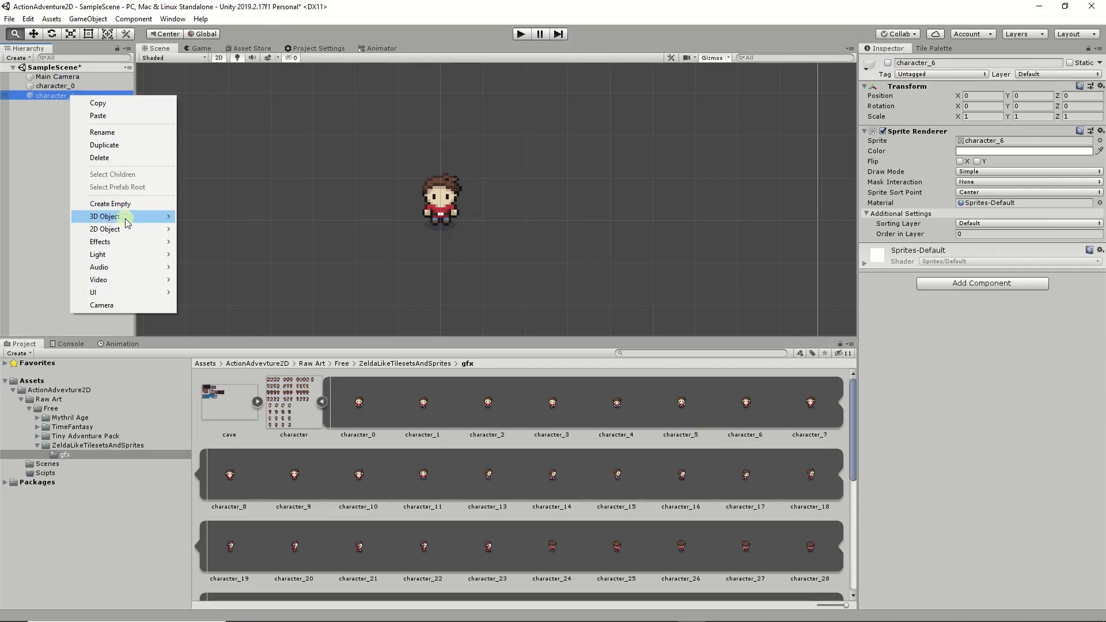
pyautogui.click(109, 157)
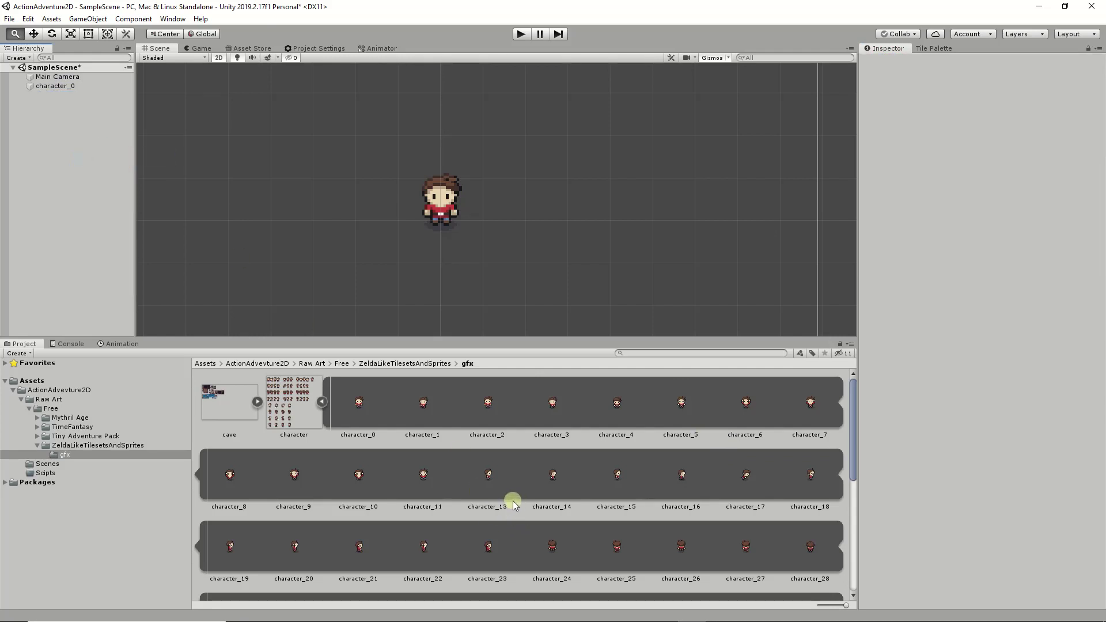
# - Add the character_13 sprite to SampleScene as a separate object and toggle it to compare its alignment with character_0
pyautogui.scroll(-2, 512, 503)
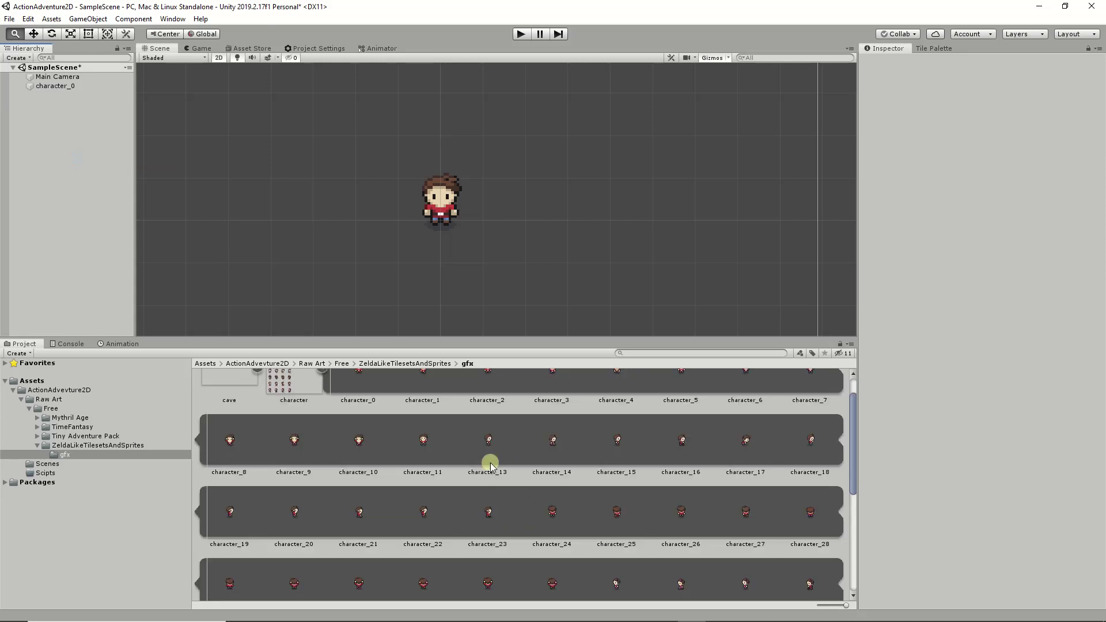
pyautogui.moveTo(487, 447); pyautogui.dragTo(93, 151)
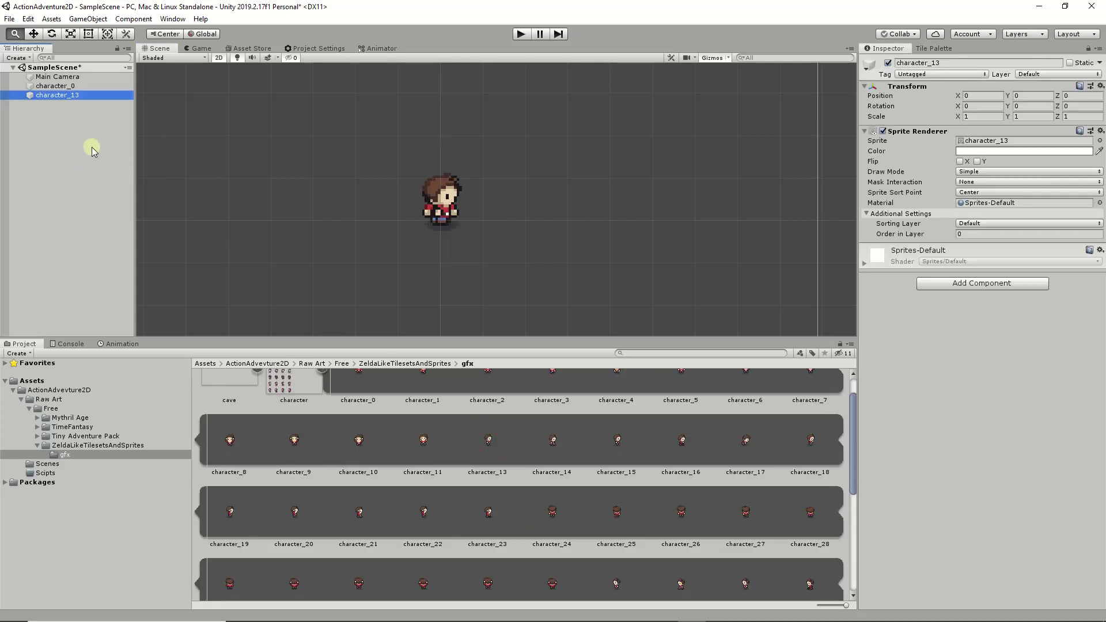
pyautogui.click(887, 63)
pyautogui.click(888, 63)
pyautogui.click(888, 63)
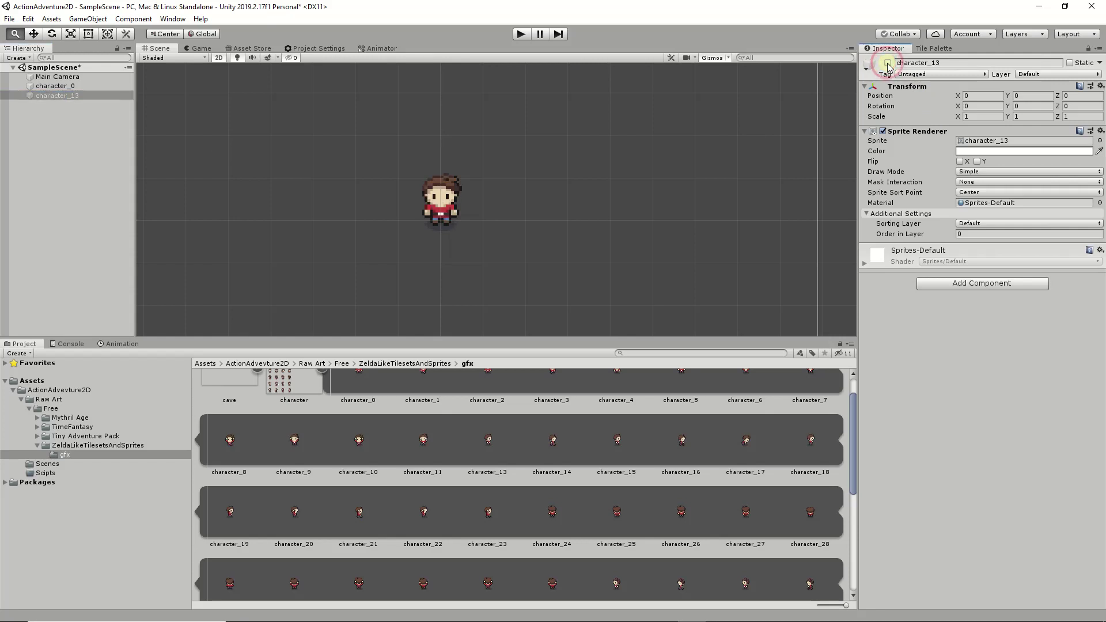
pyautogui.click(888, 63)
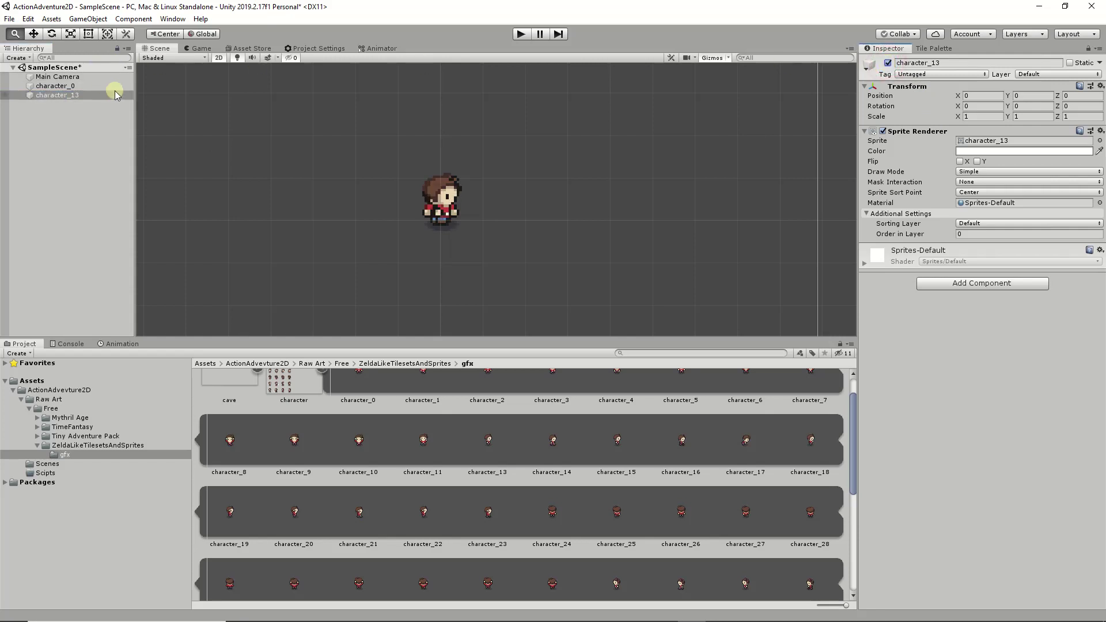
# - Delete the character_13 object from SampleScene
pyautogui.rightClick(87, 98)
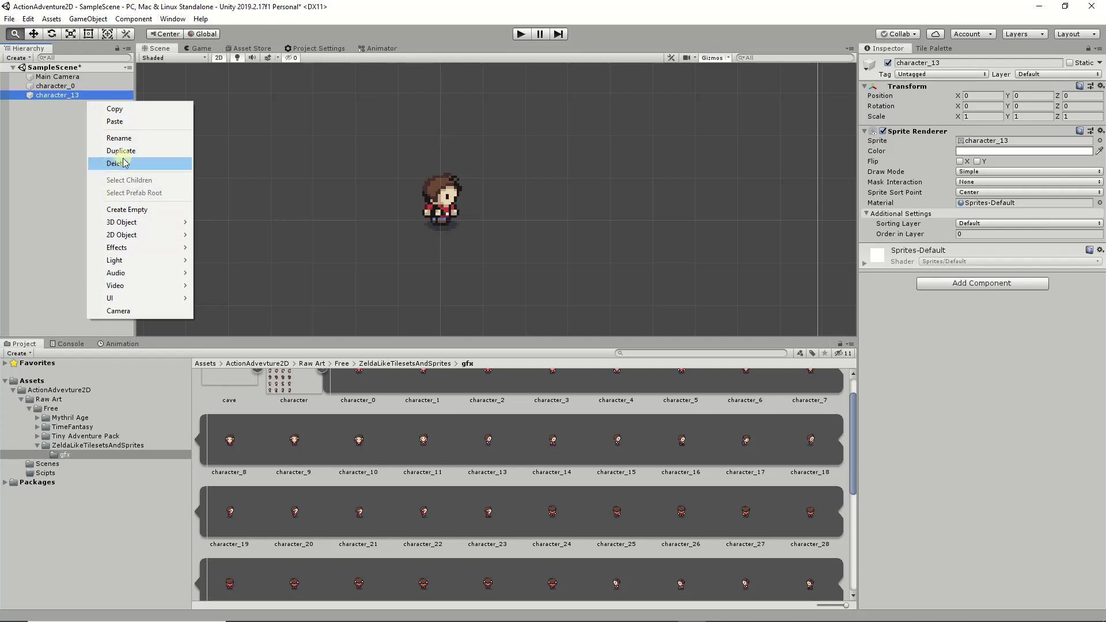
pyautogui.click(87, 107)
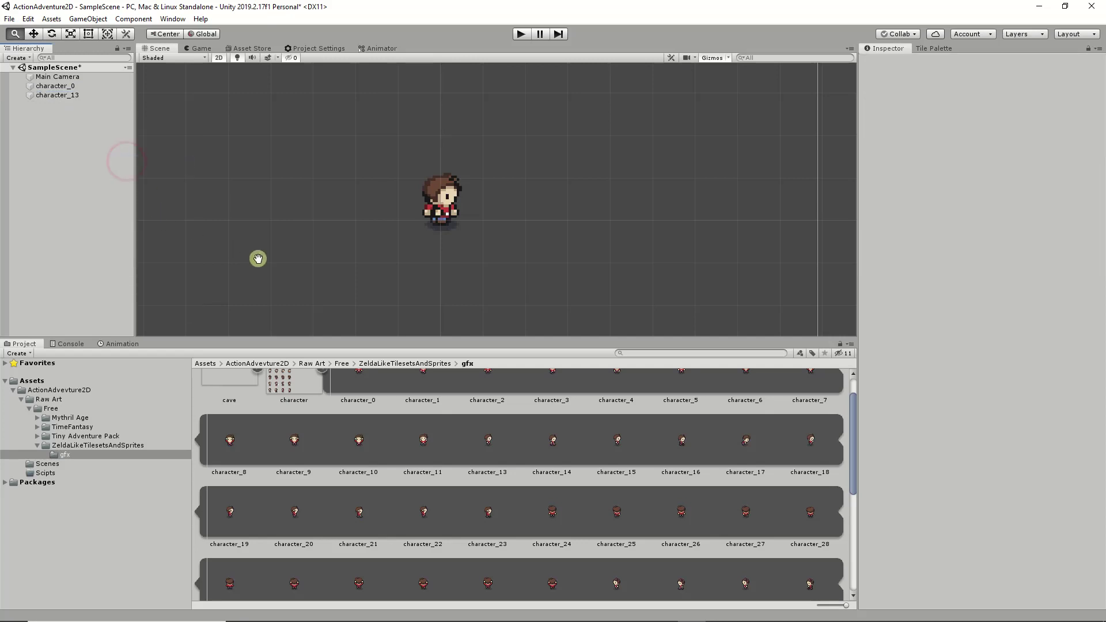
pyautogui.click(36, 98)
pyautogui.rightClick(38, 98)
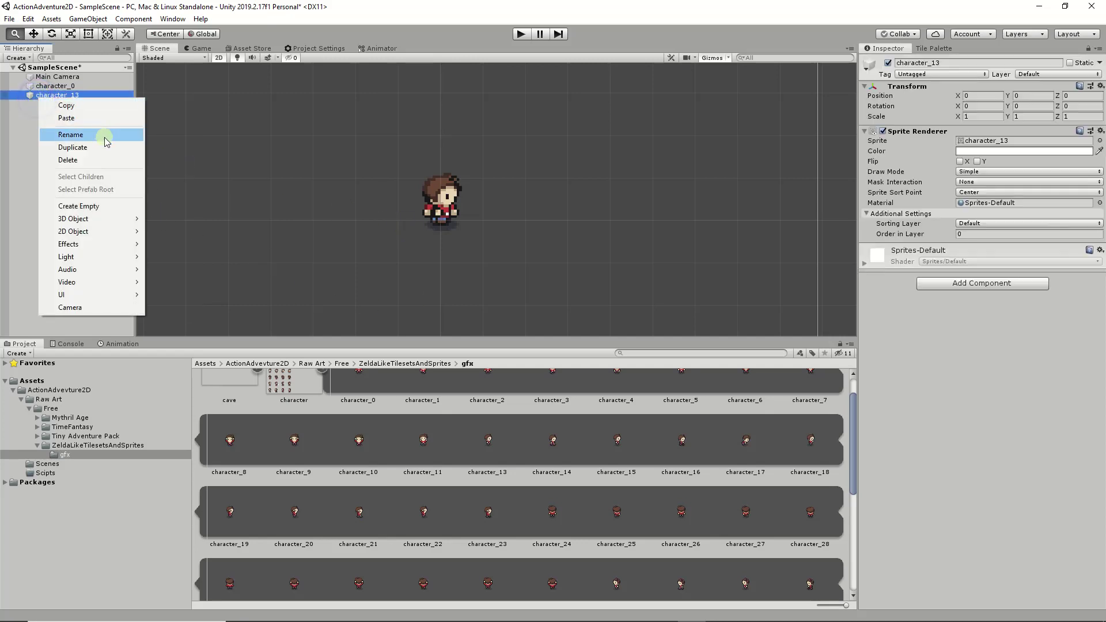
pyautogui.click(78, 161)
# - Add the sword-holding character_62 sprite to SampleScene as a separate object
pyautogui.scroll(-1, 436, 475)
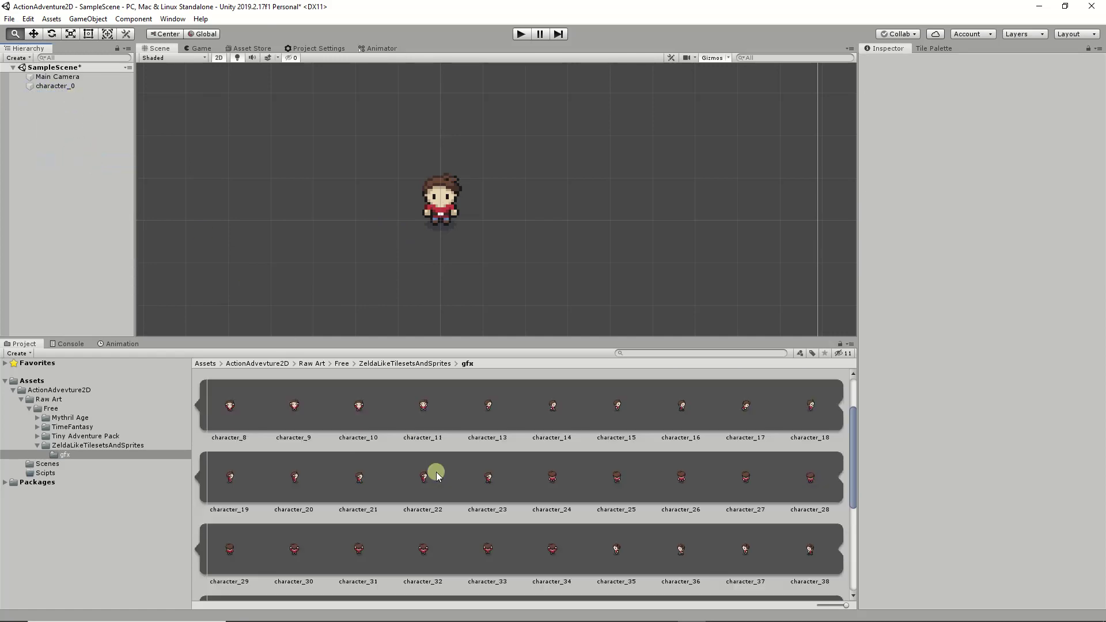
pyautogui.scroll(-2, 437, 472)
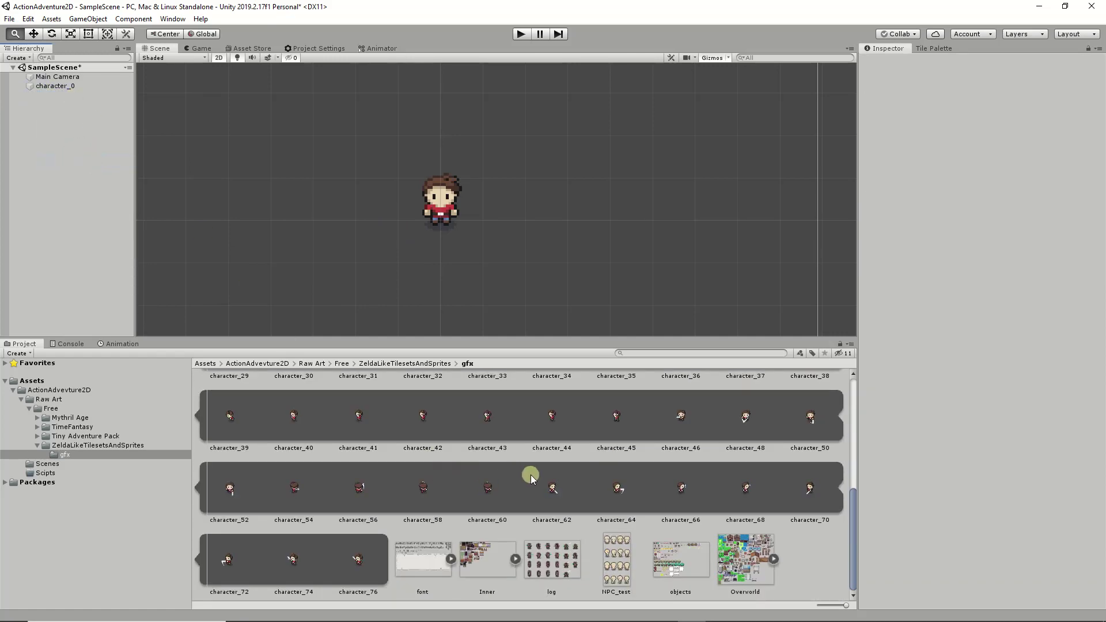
pyautogui.moveTo(550, 490); pyautogui.dragTo(112, 131)
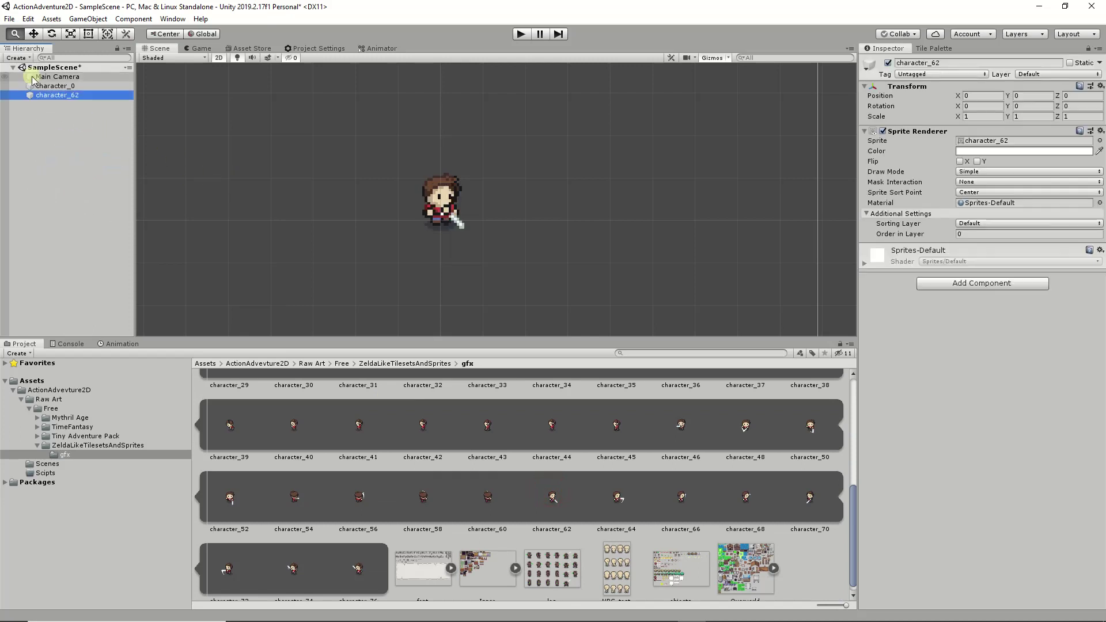
# - Toggle character_62 on and off to compare its alignment with character_0, and delete it from the scene
pyautogui.click(889, 63)
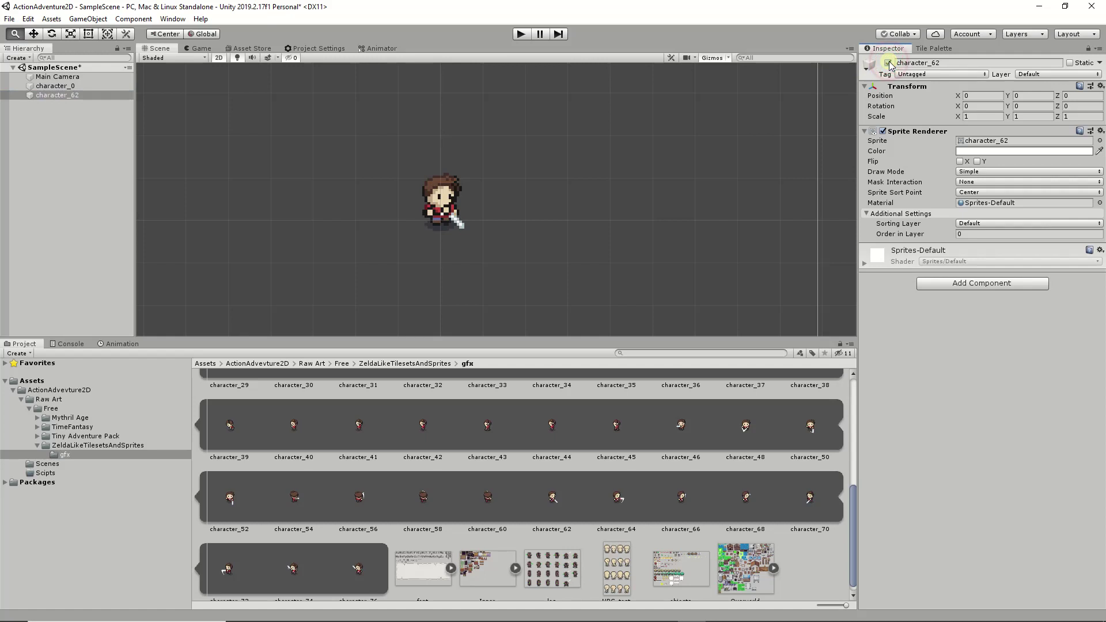
pyautogui.click(889, 63)
pyautogui.click(889, 63)
pyautogui.click(888, 63)
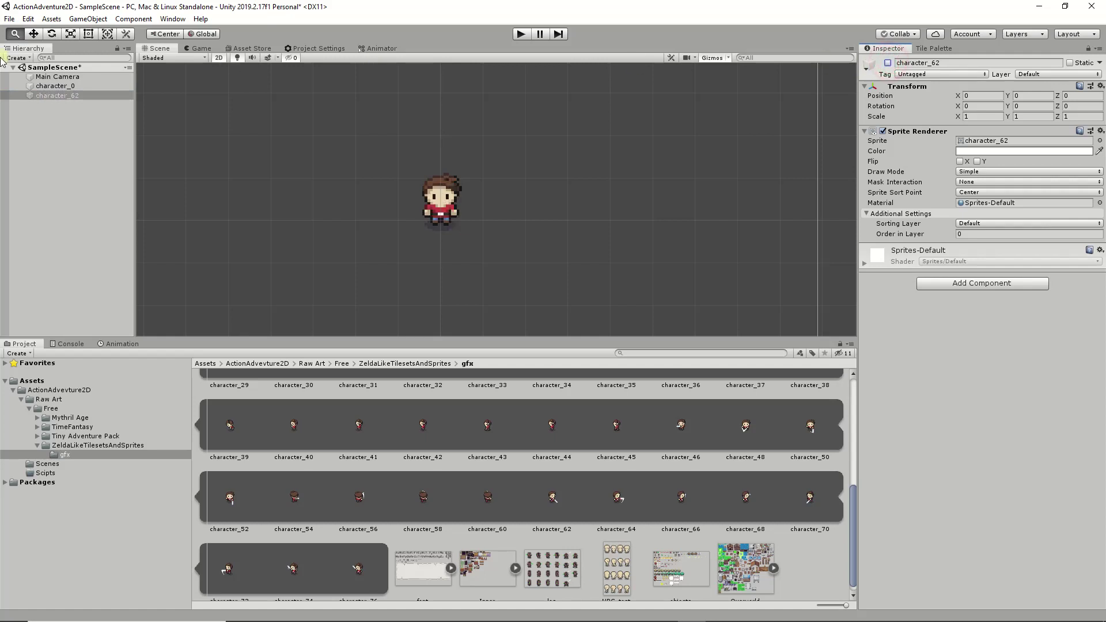
pyautogui.rightClick(82, 96)
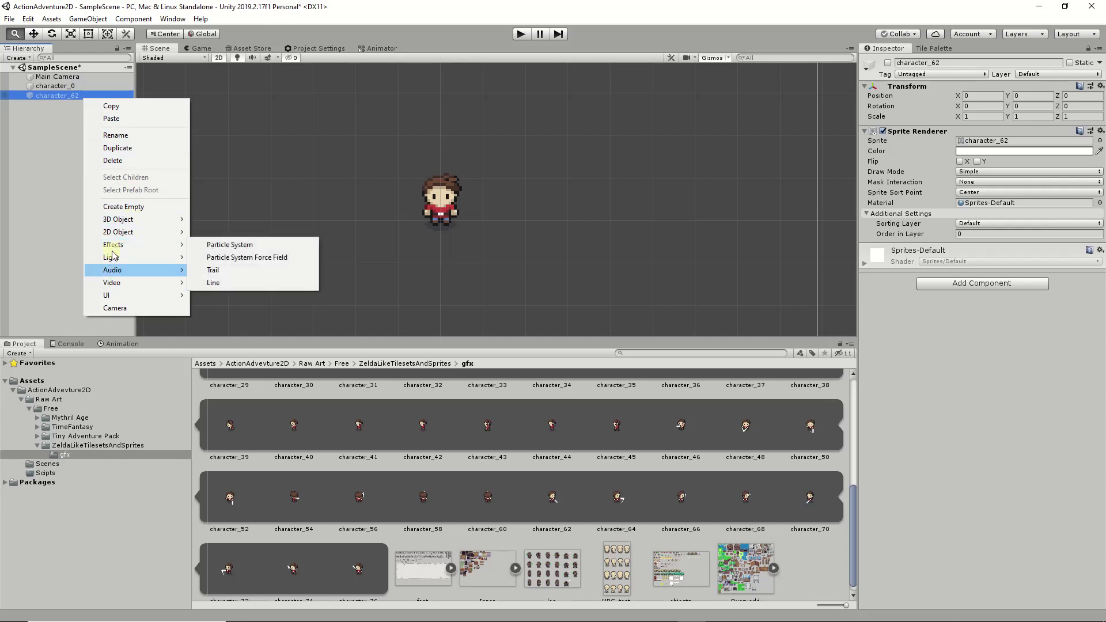
pyautogui.click(112, 160)
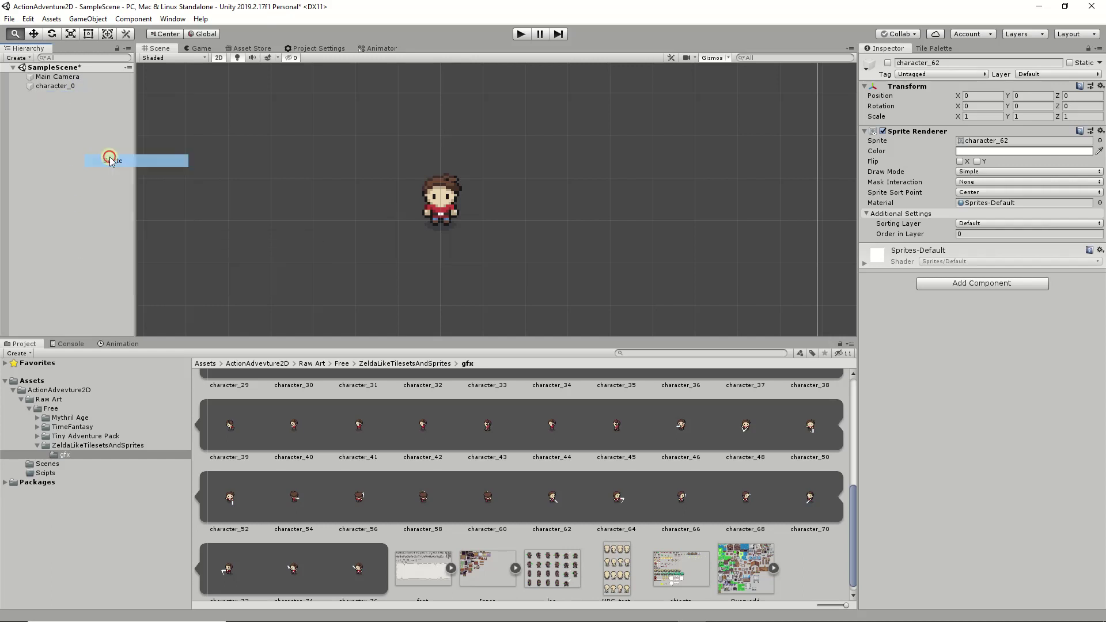
# - Collapse the character sheet's sprites in the gfx folder
pyautogui.scroll(5, 275, 430)
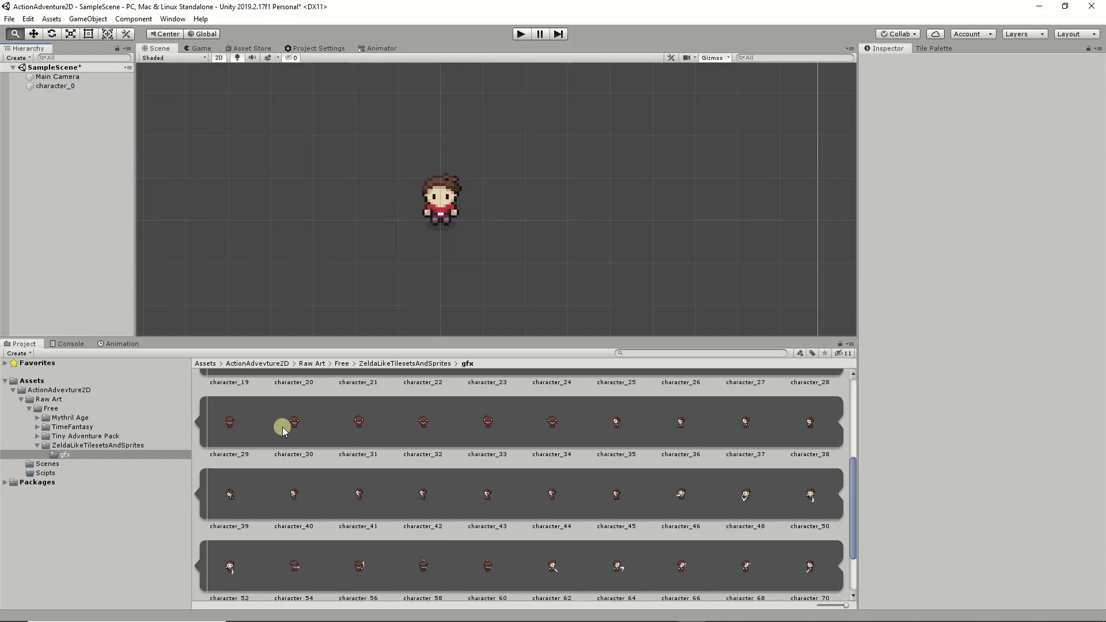
pyautogui.click(320, 401)
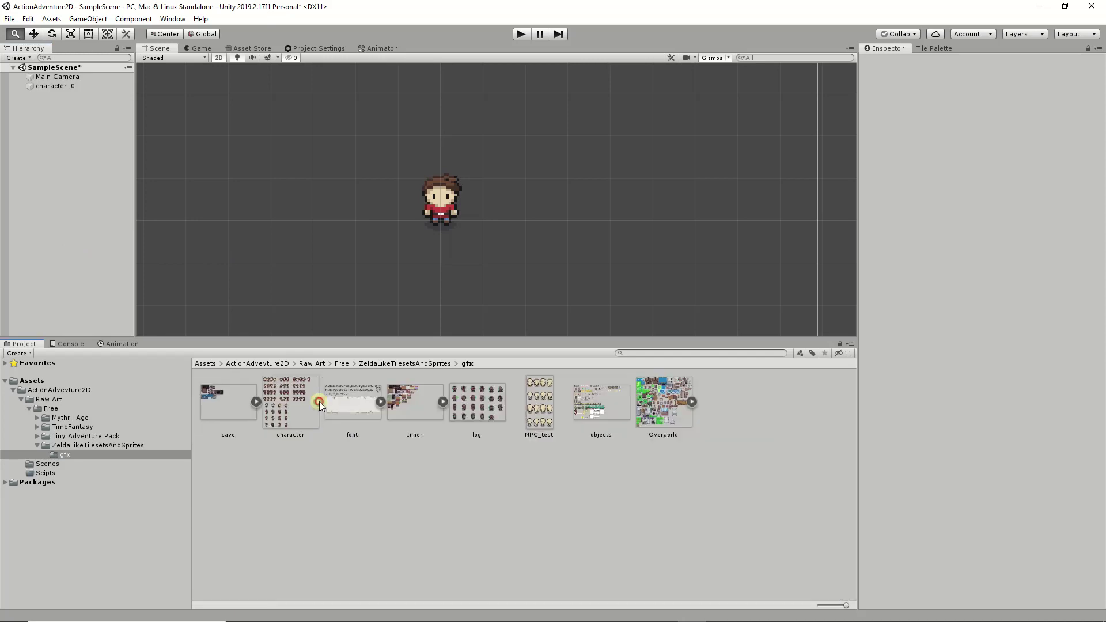
pyautogui.click(63, 87)
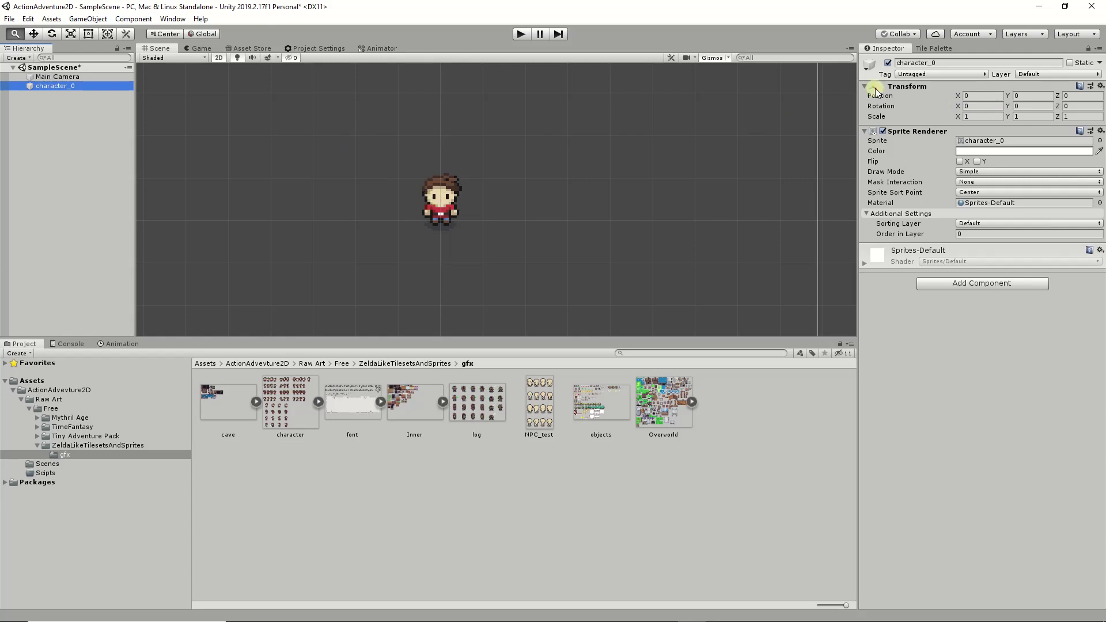
pyautogui.click(914, 62)
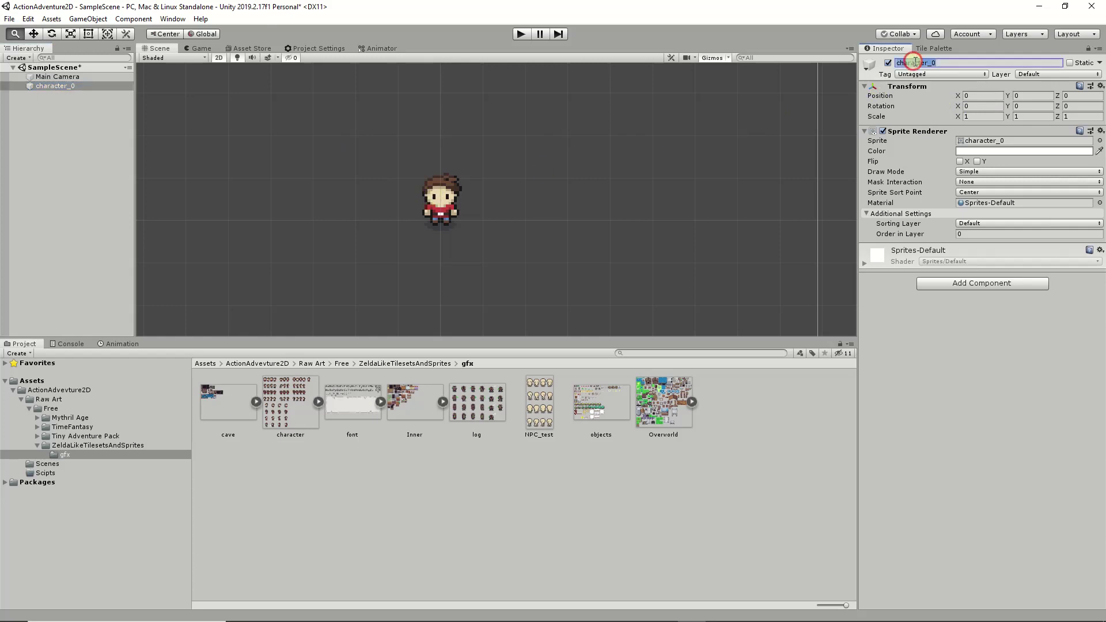
pyautogui.click(56, 77)
# - Create an empty GameObject at the root level of SampleScene
pyautogui.click(53, 122)
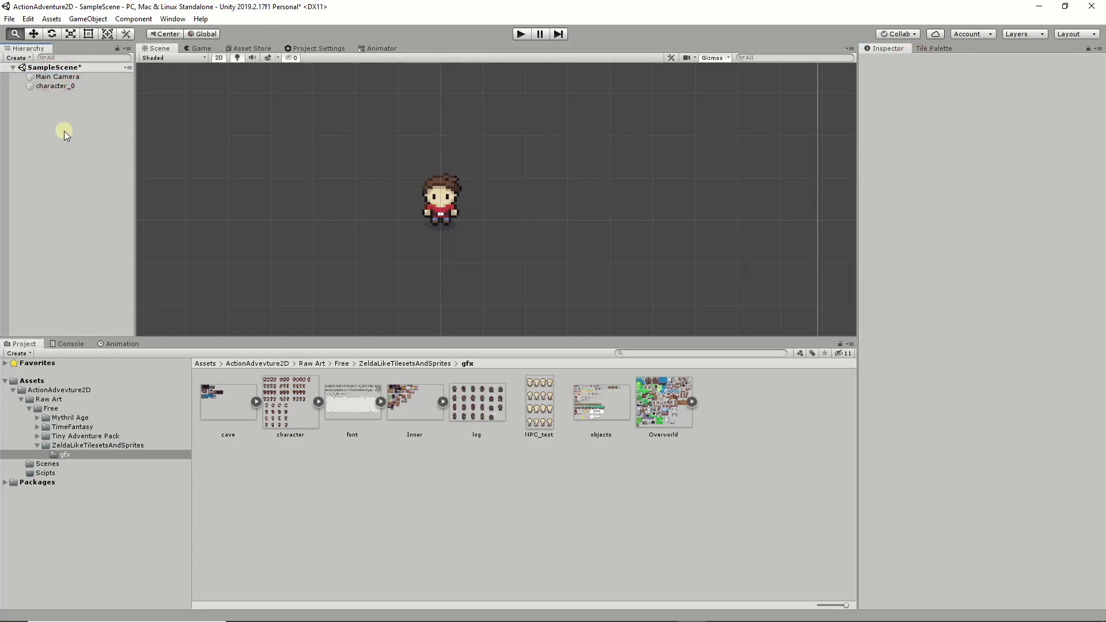
pyautogui.rightClick(65, 132)
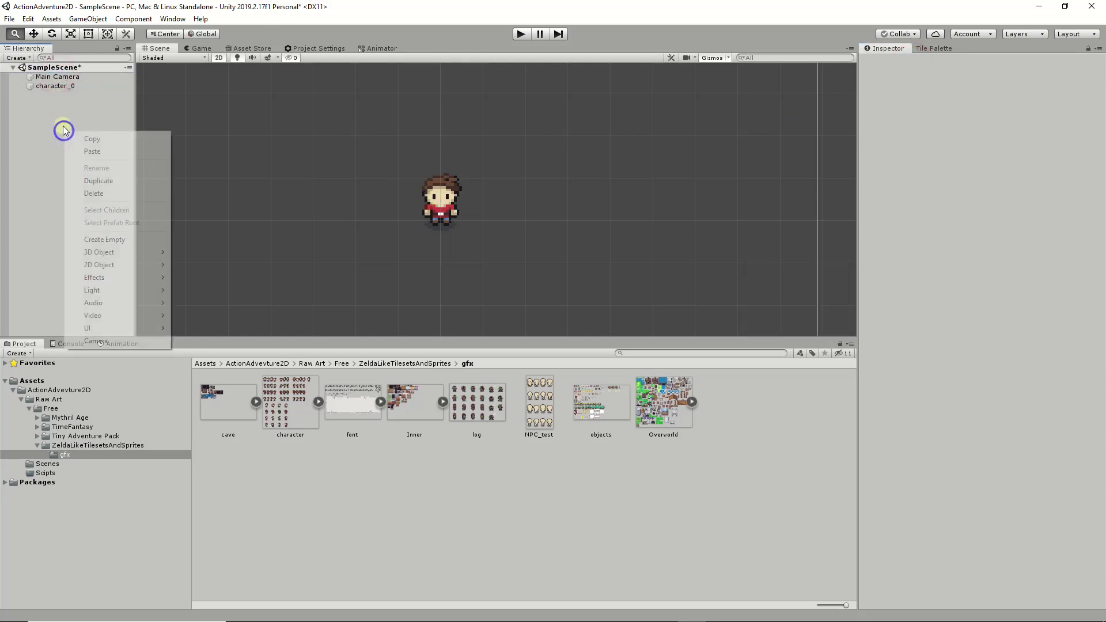
pyautogui.click(92, 241)
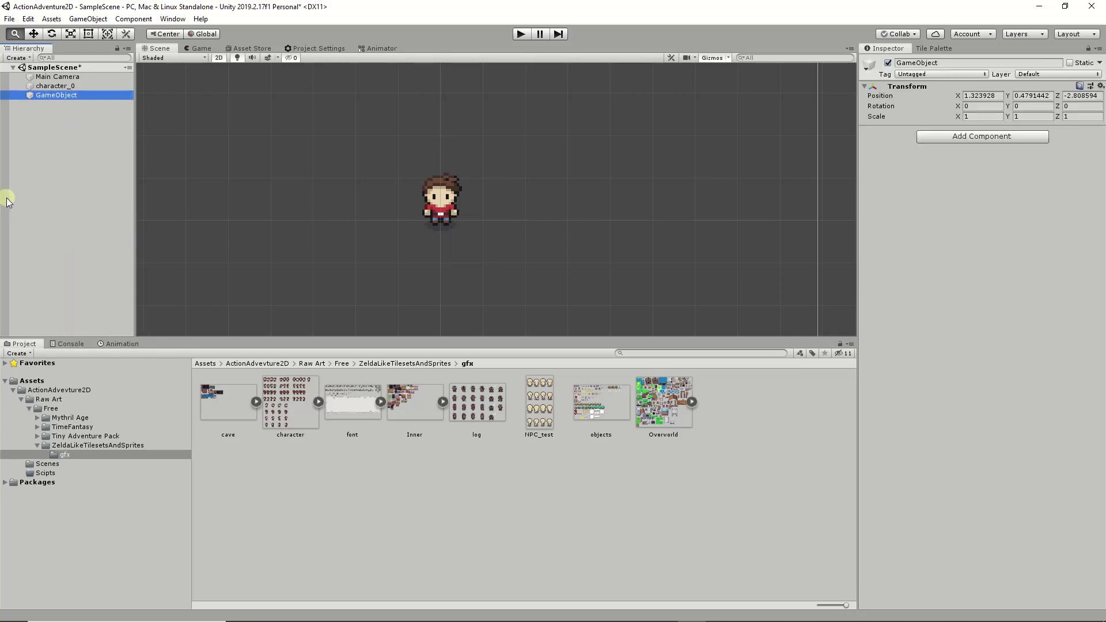
# - Rename the new empty GameObject as Player and reset its transform
pyautogui.click(953, 61)
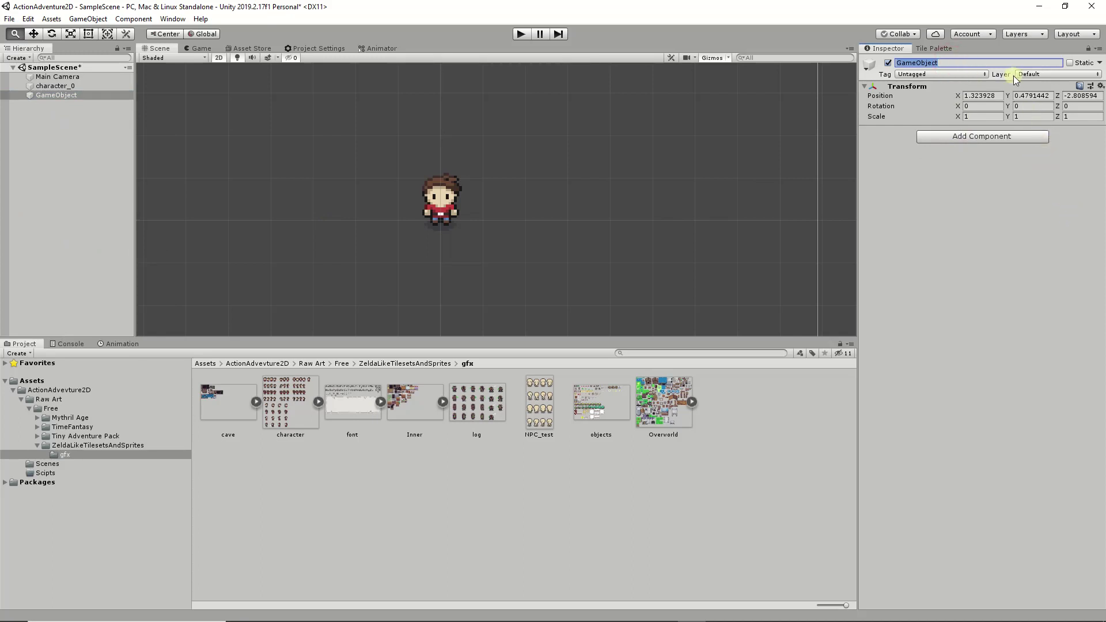
pyautogui.write('Player')
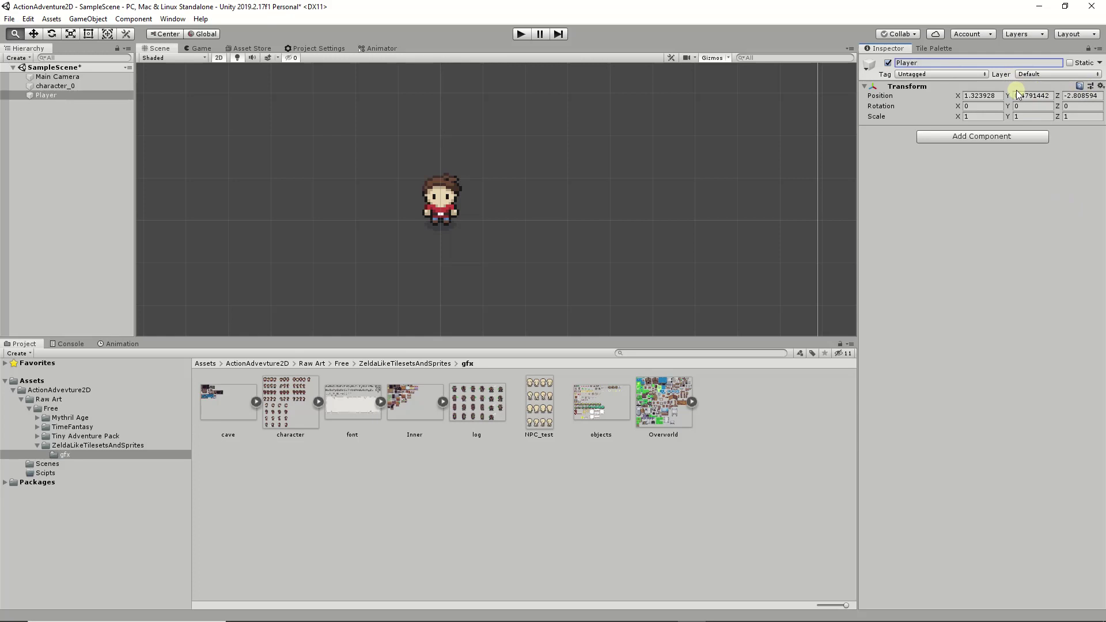
pyautogui.click(1096, 49)
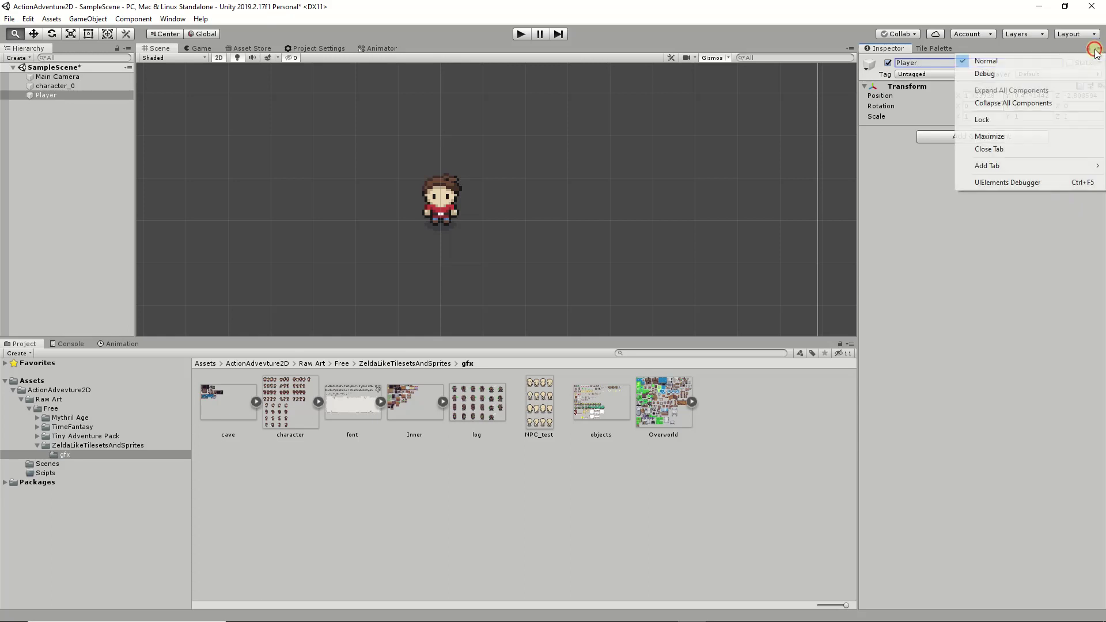
pyautogui.click(918, 251)
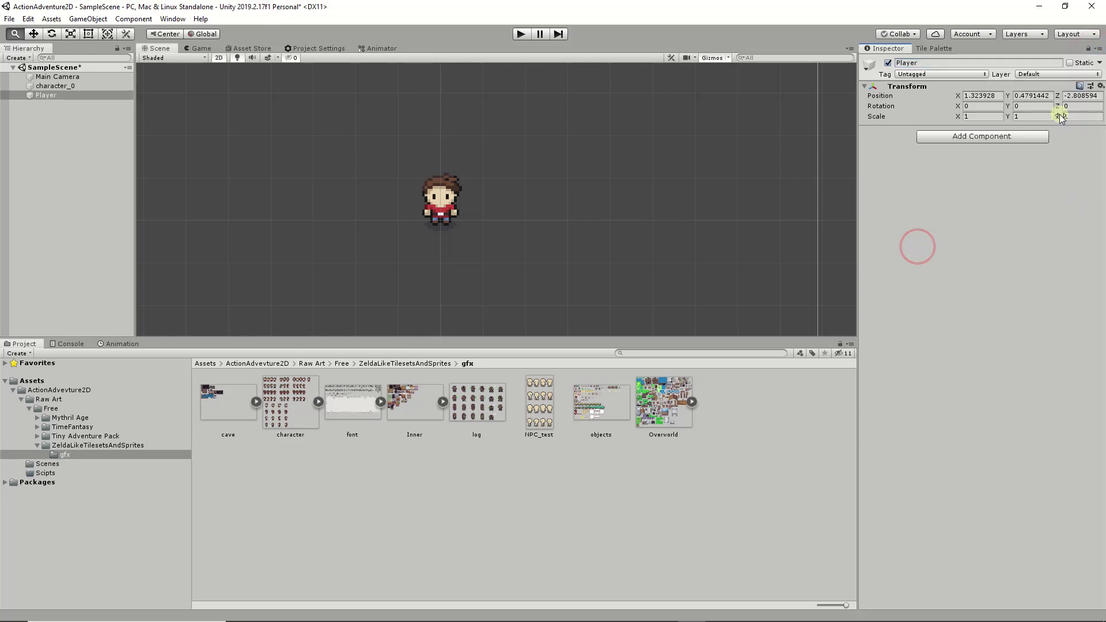
pyautogui.click(1100, 86)
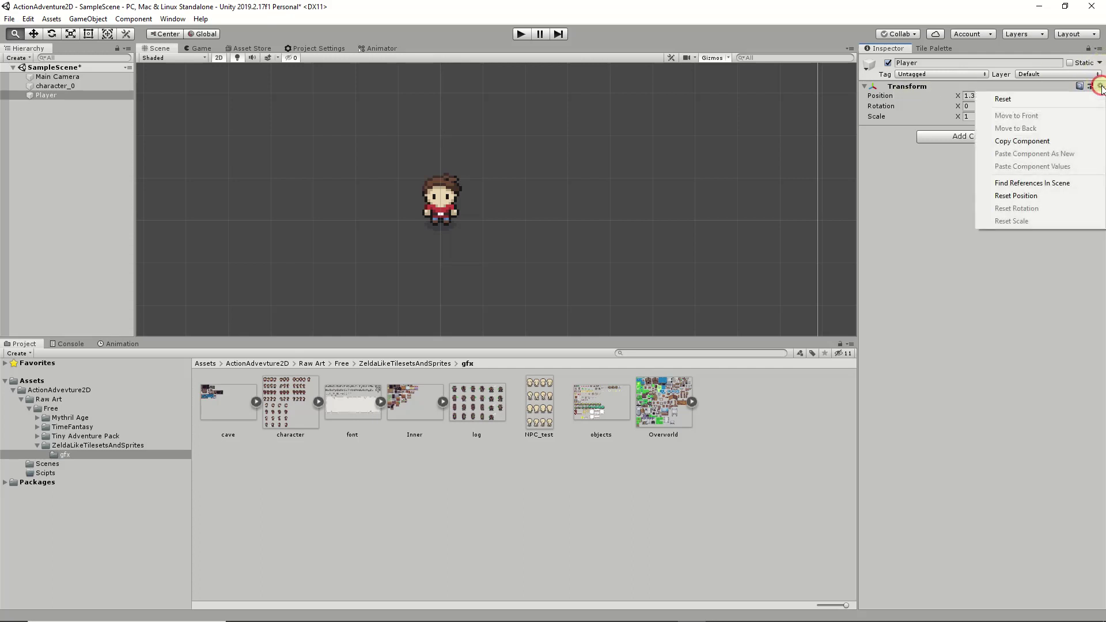
pyautogui.click(1030, 98)
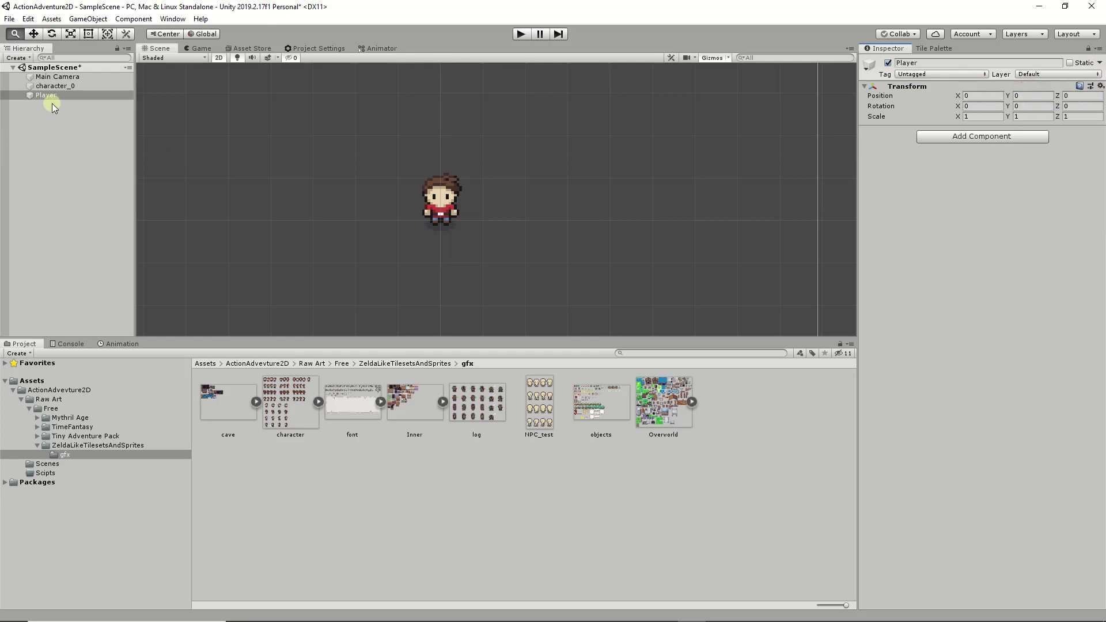
# - Make the character_0 sprite object a child of the Player object
pyautogui.click(68, 85)
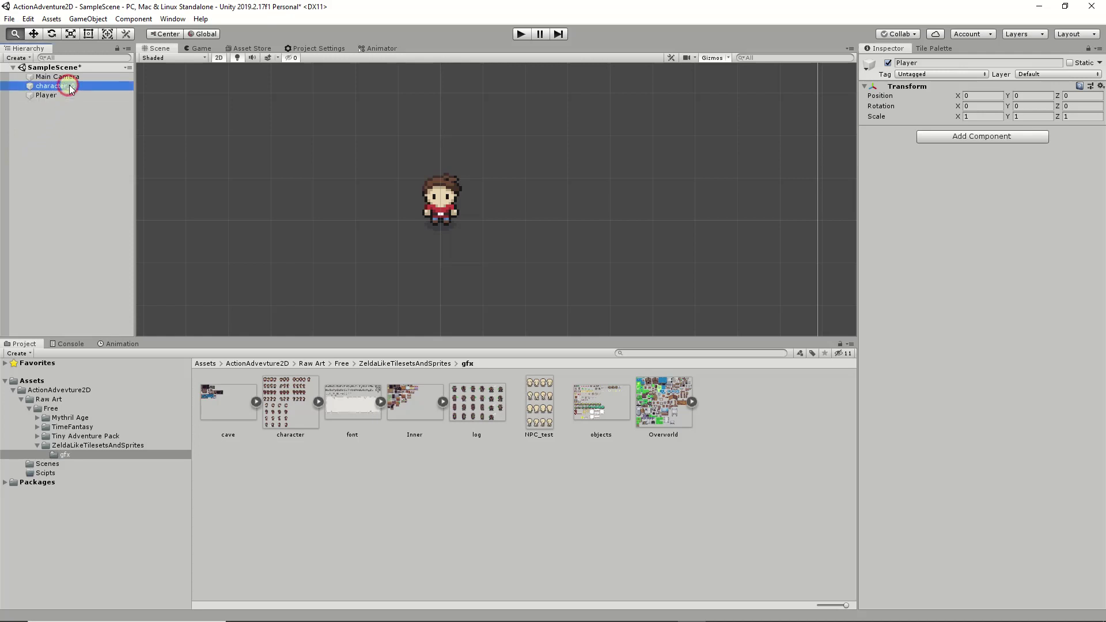
pyautogui.moveTo(69, 86); pyautogui.dragTo(46, 96)
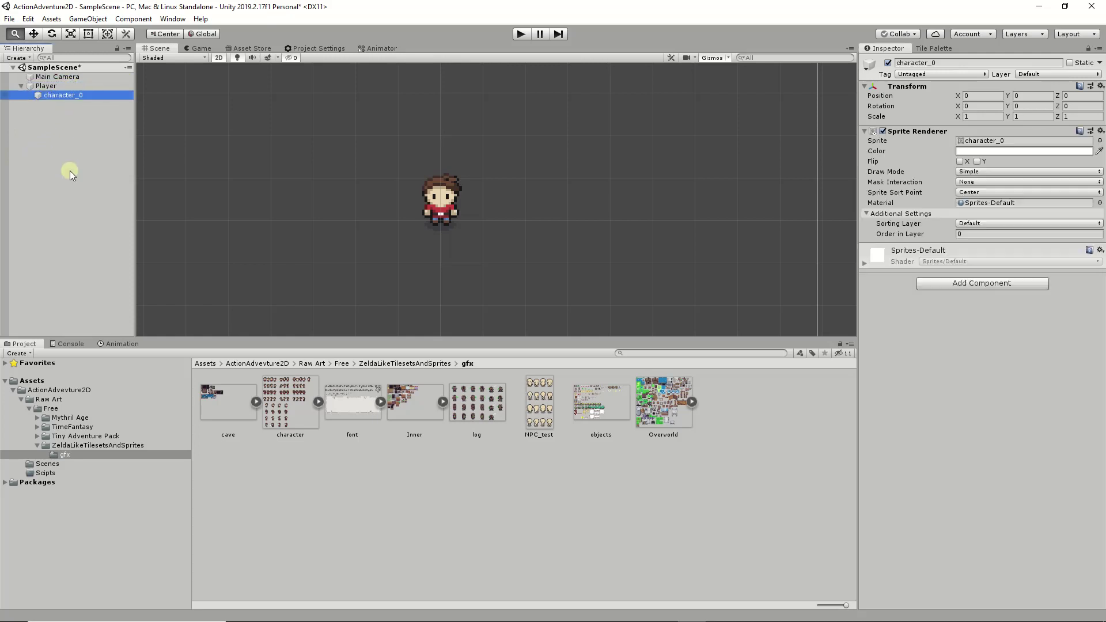
# - Rename the character_0 child object as GFX and save the scene
pyautogui.click(945, 64)
pyautogui.doubleClick(946, 65)
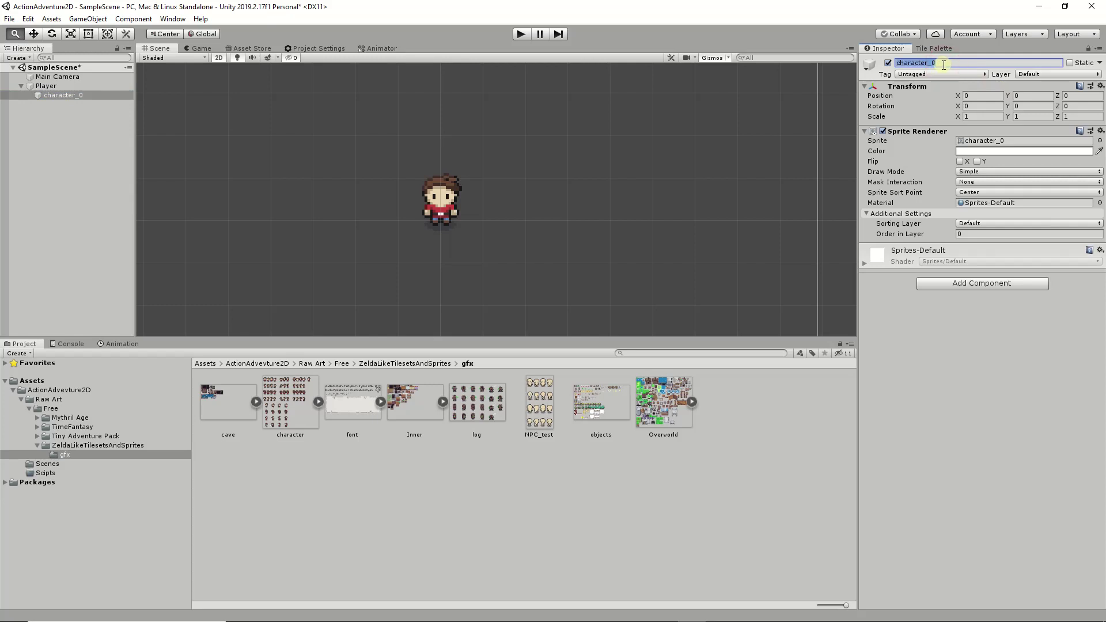
pyautogui.write('GFX')
pyautogui.hotkey('ctrl', 's')
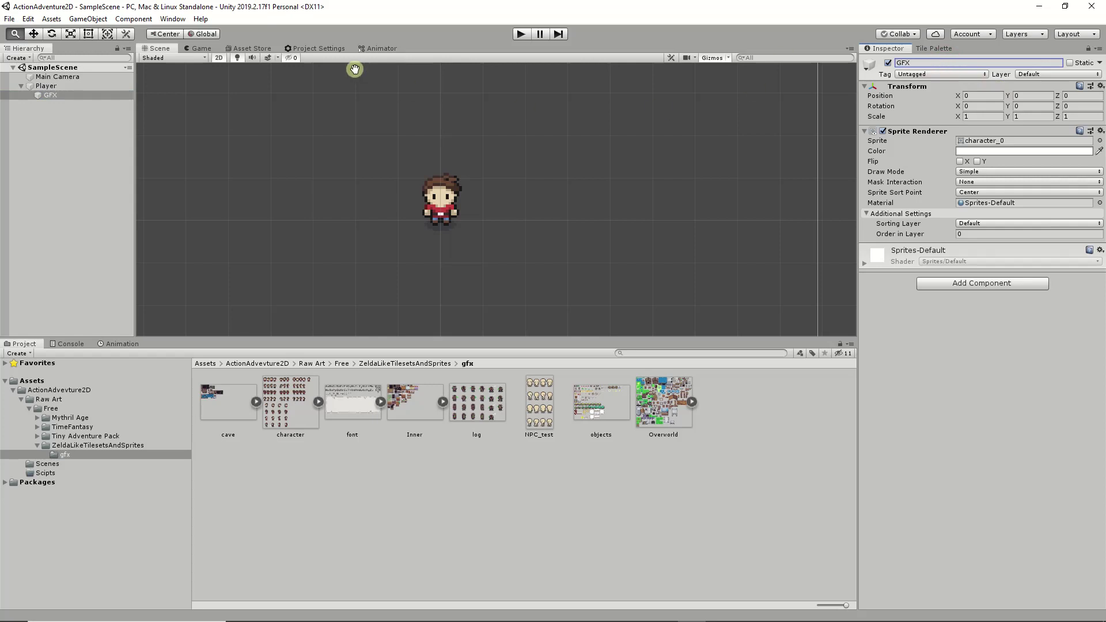
# - Add a Box Collider 2D component to the GFX child object
pyautogui.click(65, 86)
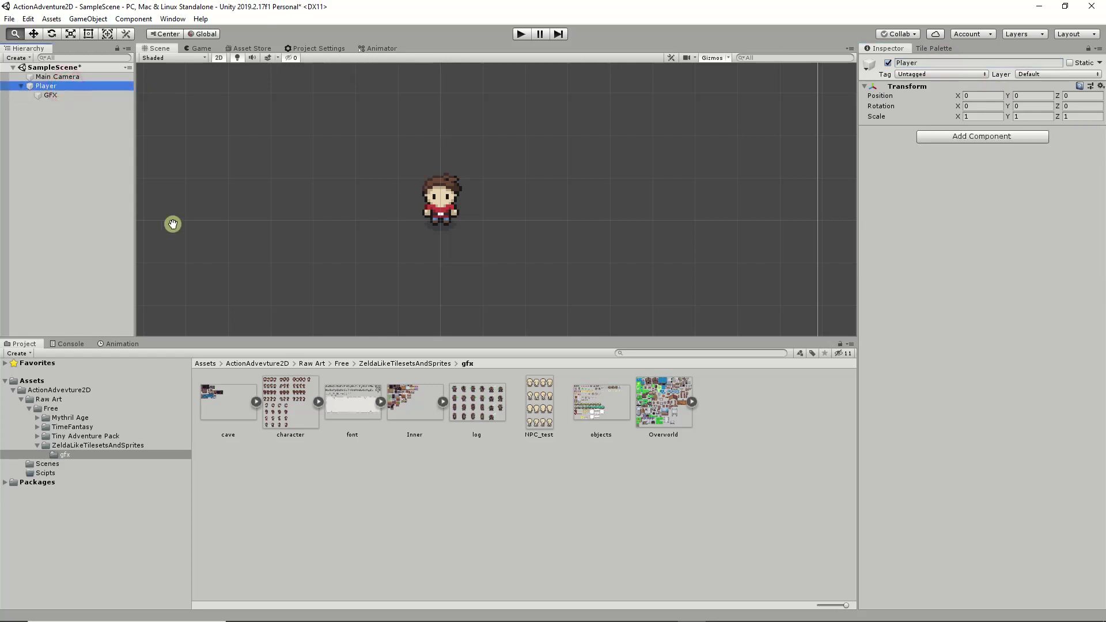
pyautogui.click(58, 95)
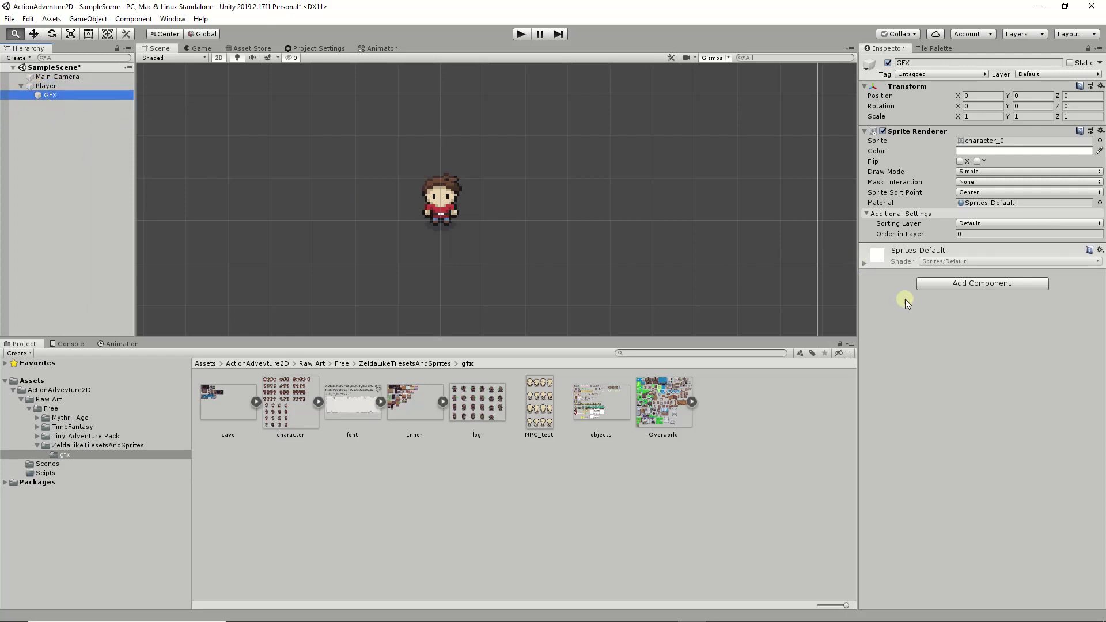
pyautogui.click(942, 283)
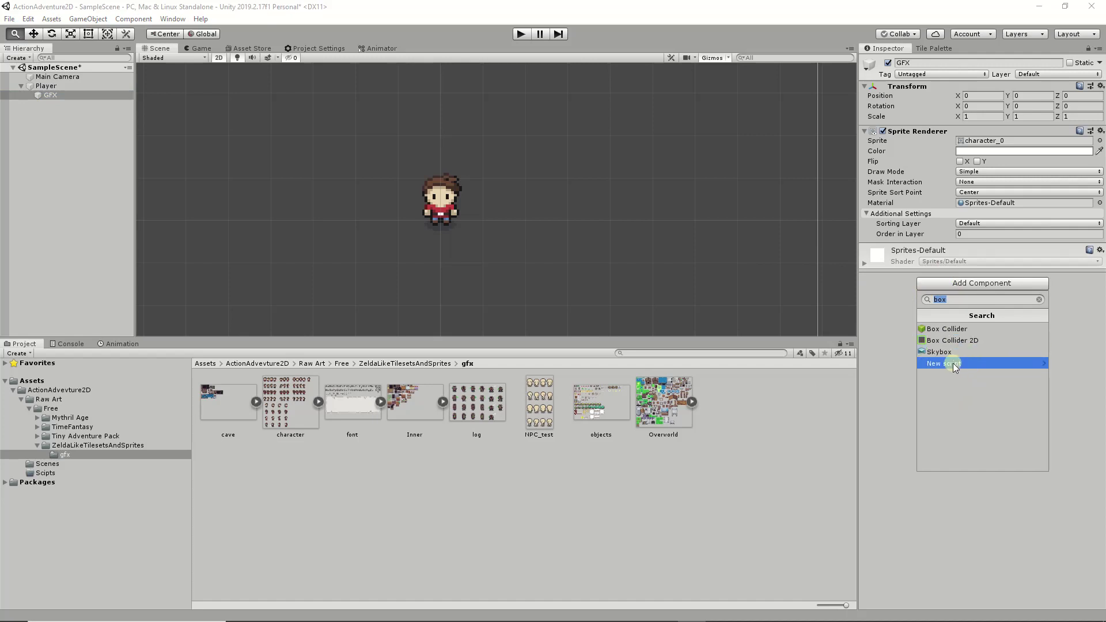
pyautogui.click(941, 341)
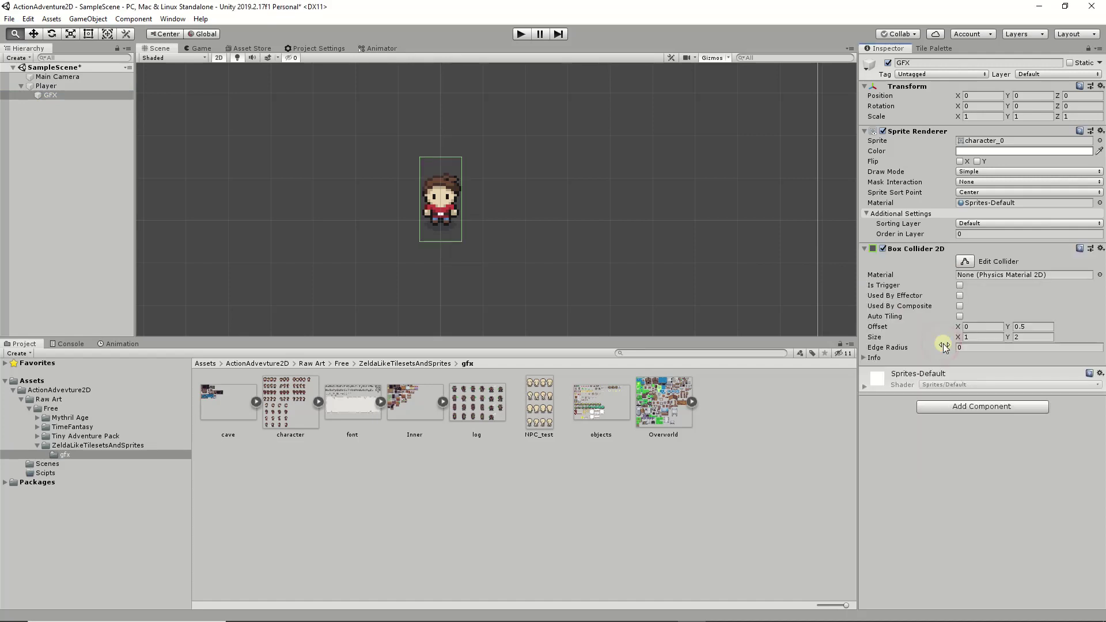
# - Reshape the GFX box collider in the scene to about 0.50 by 0.32 around the character's lower body and legs
pyautogui.click(38, 86)
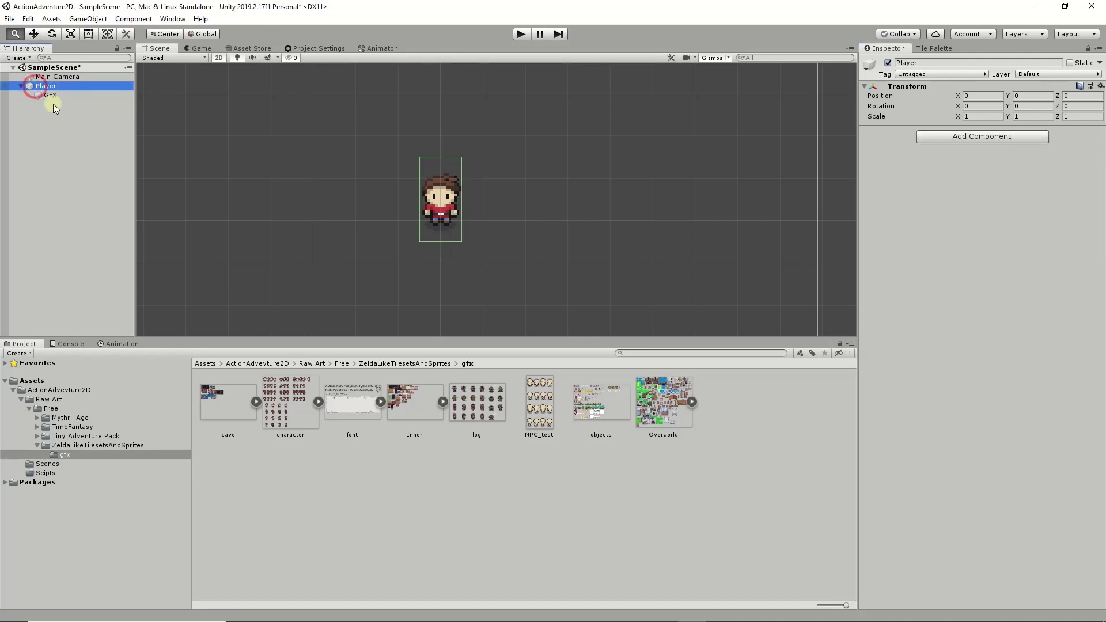
pyautogui.click(49, 95)
pyautogui.scroll(2, 486, 184)
pyautogui.scroll(3, 461, 178)
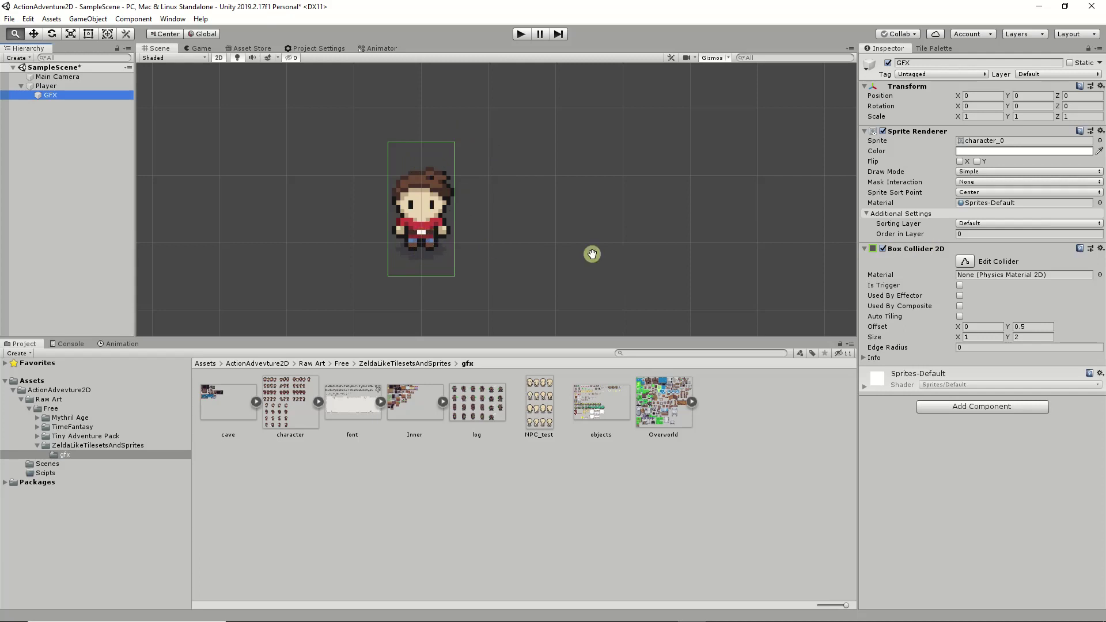
pyautogui.click(964, 260)
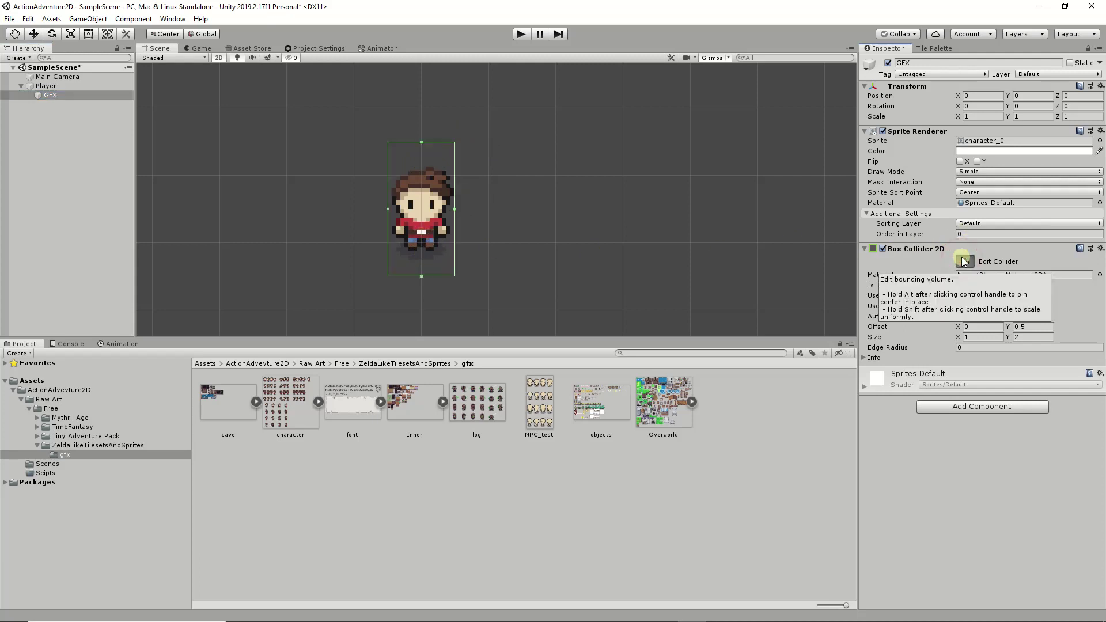
pyautogui.click(421, 277)
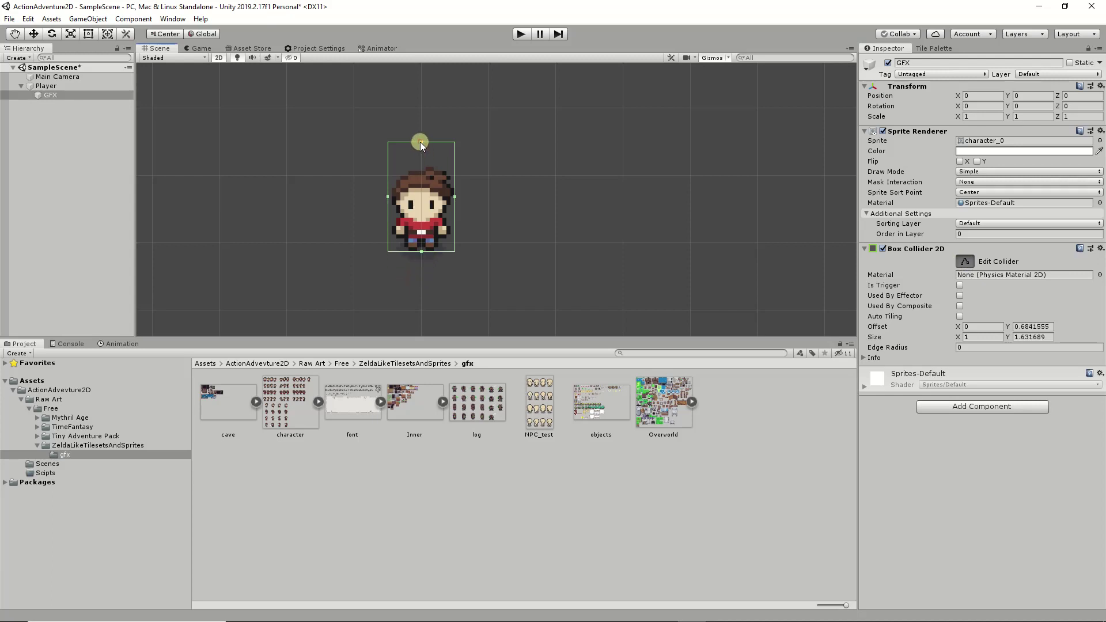
pyautogui.moveTo(420, 142); pyautogui.dragTo(412, 201)
pyautogui.scroll(4, 416, 237)
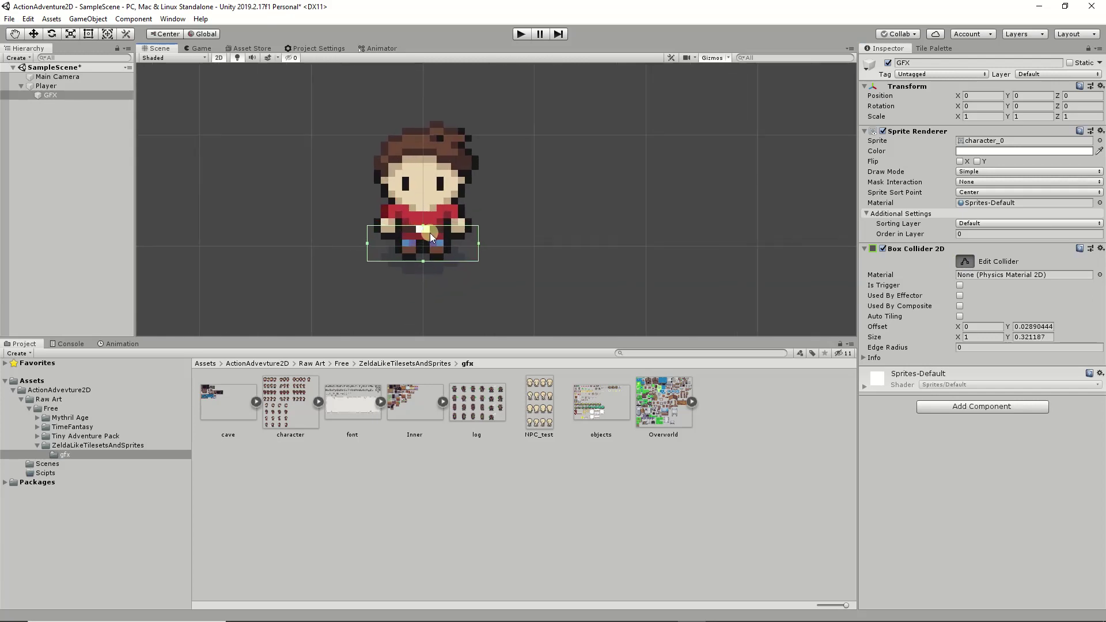
pyautogui.moveTo(367, 241); pyautogui.dragTo(393, 243)
pyautogui.moveTo(451, 240); pyautogui.dragTo(448, 241)
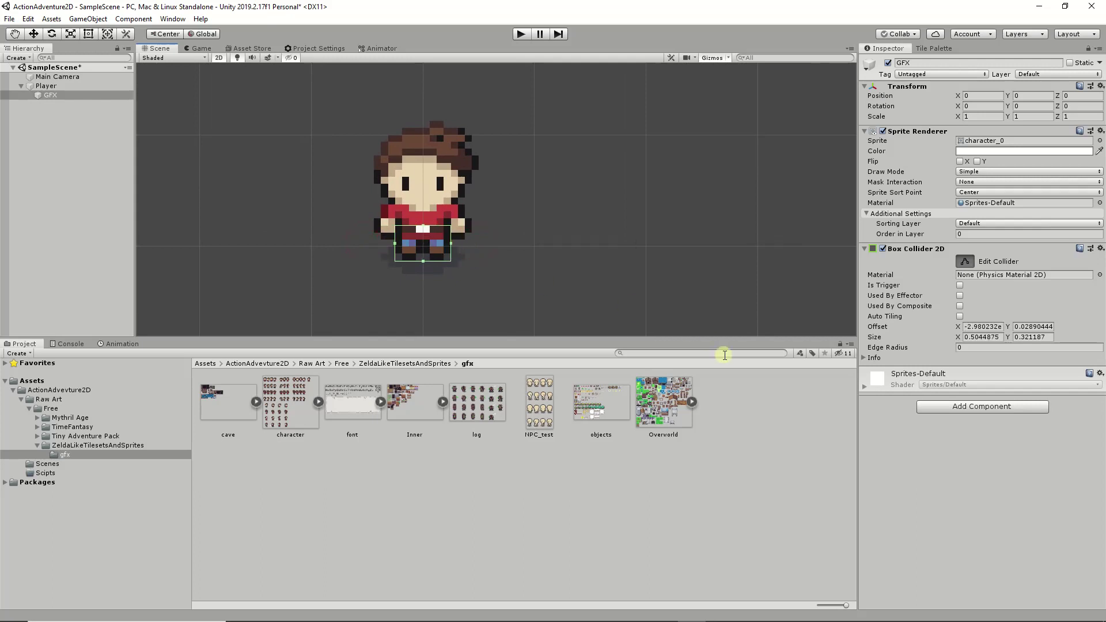
pyautogui.click(962, 264)
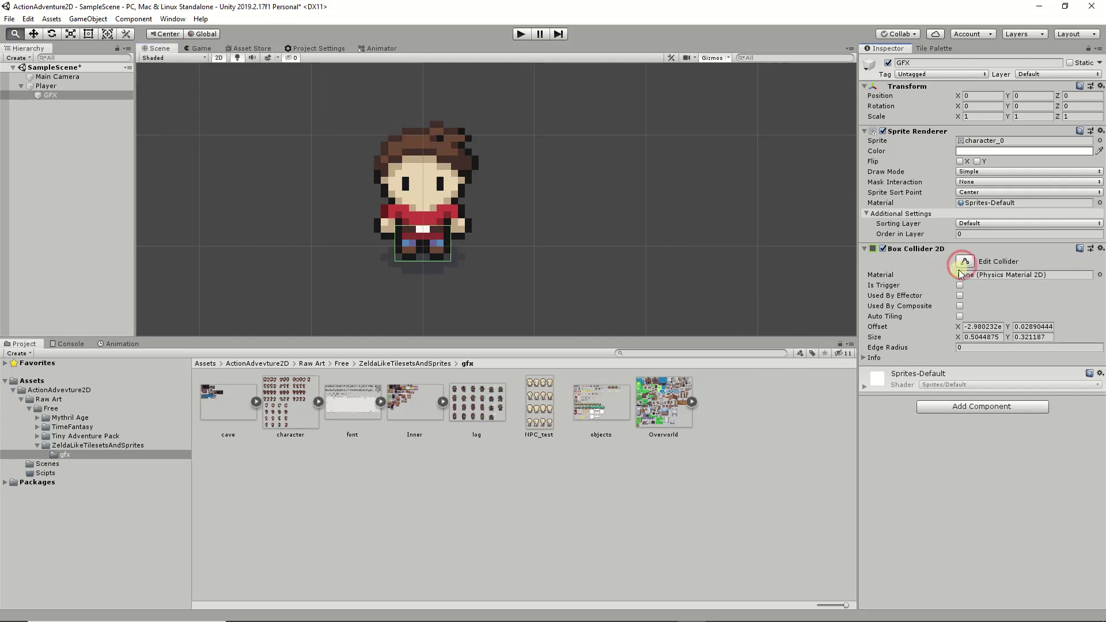
# - Set the GFX box collider's offset to X 0 and Y 0
pyautogui.click(980, 327)
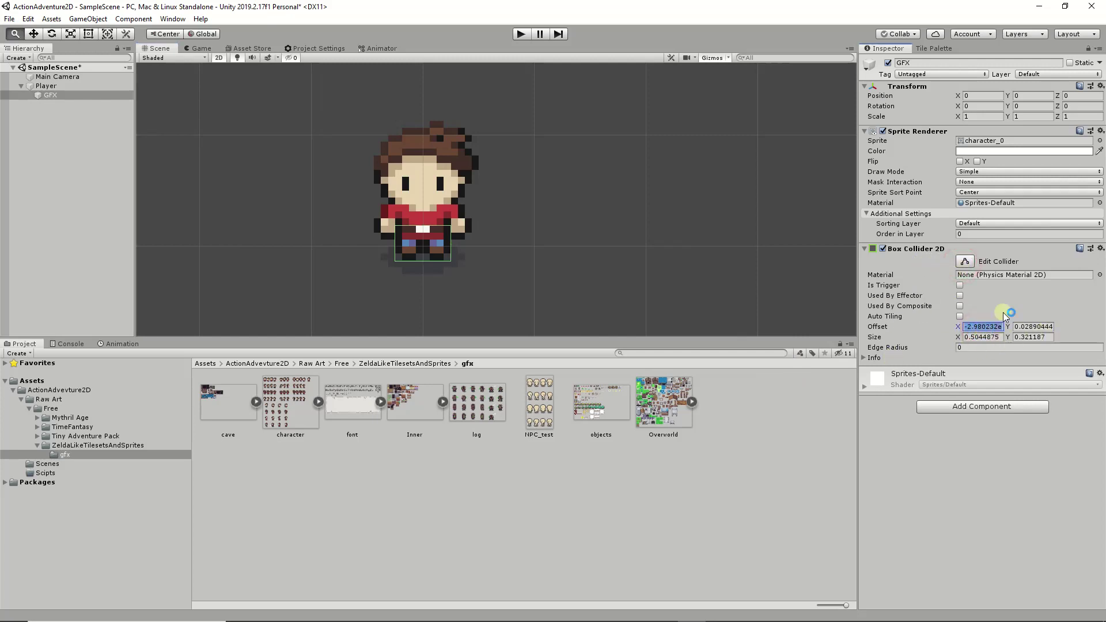
pyautogui.write('-3')
pyautogui.press('Tab')
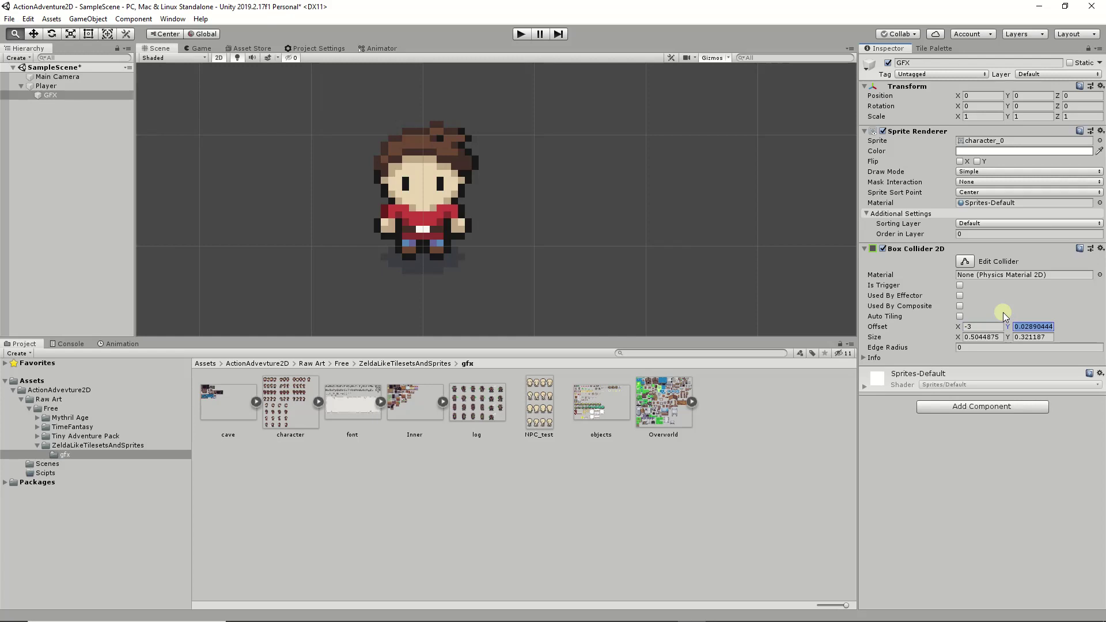
pyautogui.write('0')
pyautogui.press('Return')
pyautogui.click(981, 326)
pyautogui.write('0')
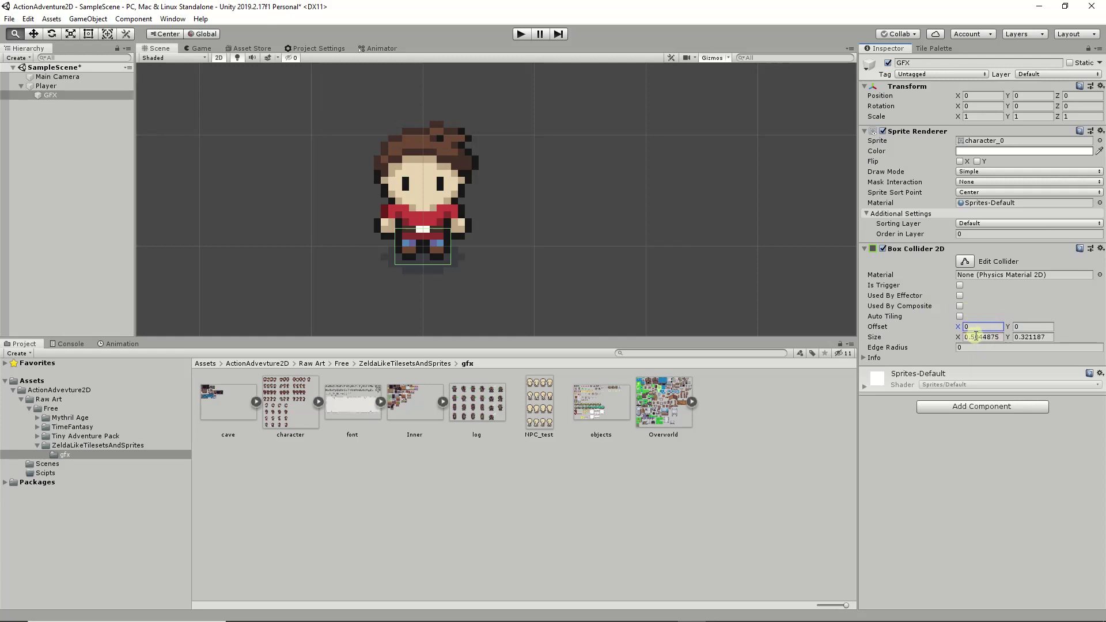
# - Set the GFX box collider's size to X 0.5 and Y 0.3
pyautogui.click(983, 337)
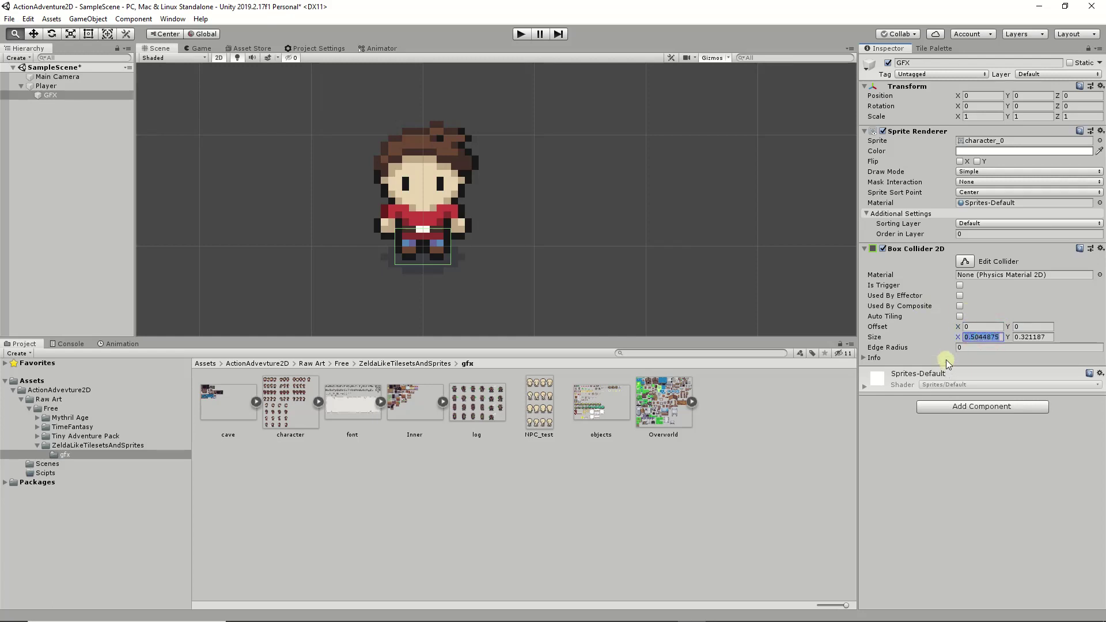
pyautogui.write('0.5')
pyautogui.press('Tab')
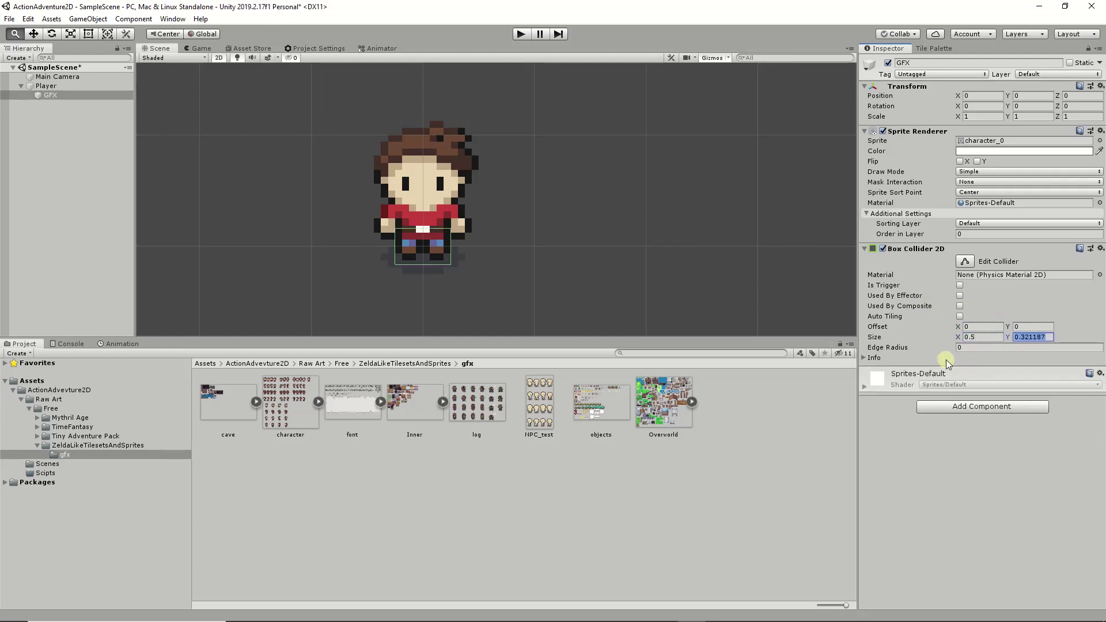
pyautogui.write('0.3')
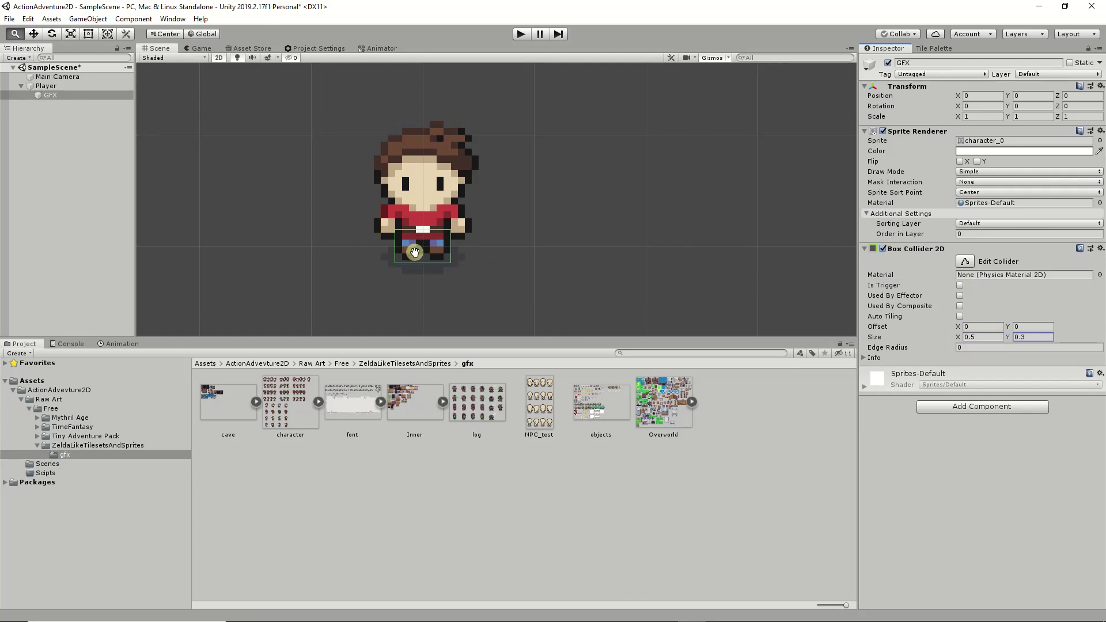
# - Add a Rigidbody 2D component to the GFX object
pyautogui.click(960, 407)
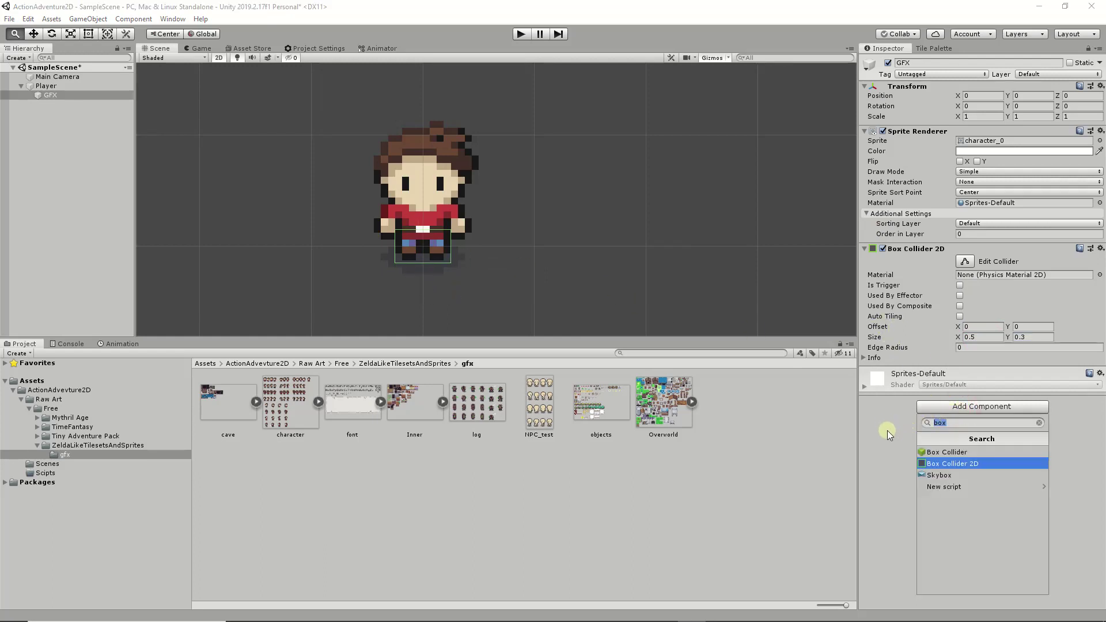
pyautogui.write('Ridg')
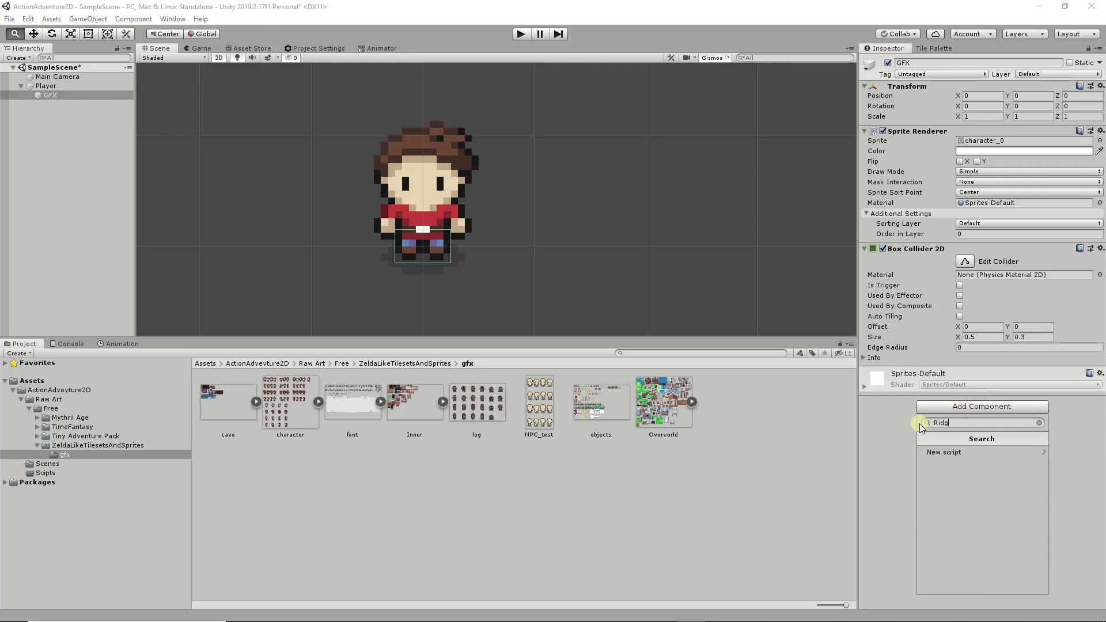
pyautogui.press('BackSpace')
pyautogui.press('BackSpace')
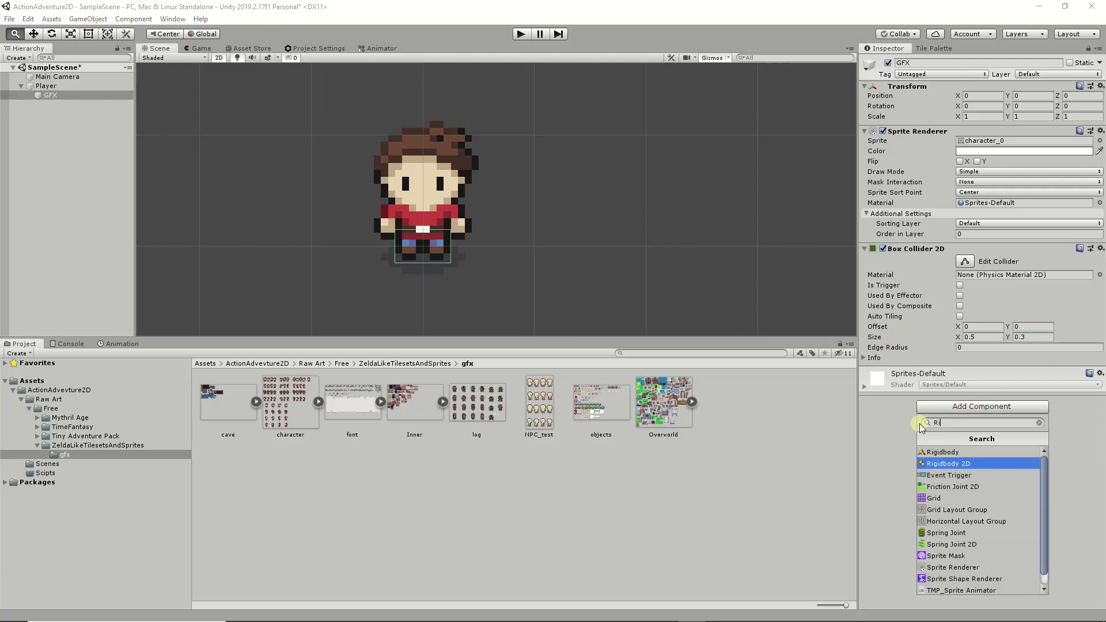
pyautogui.click(964, 464)
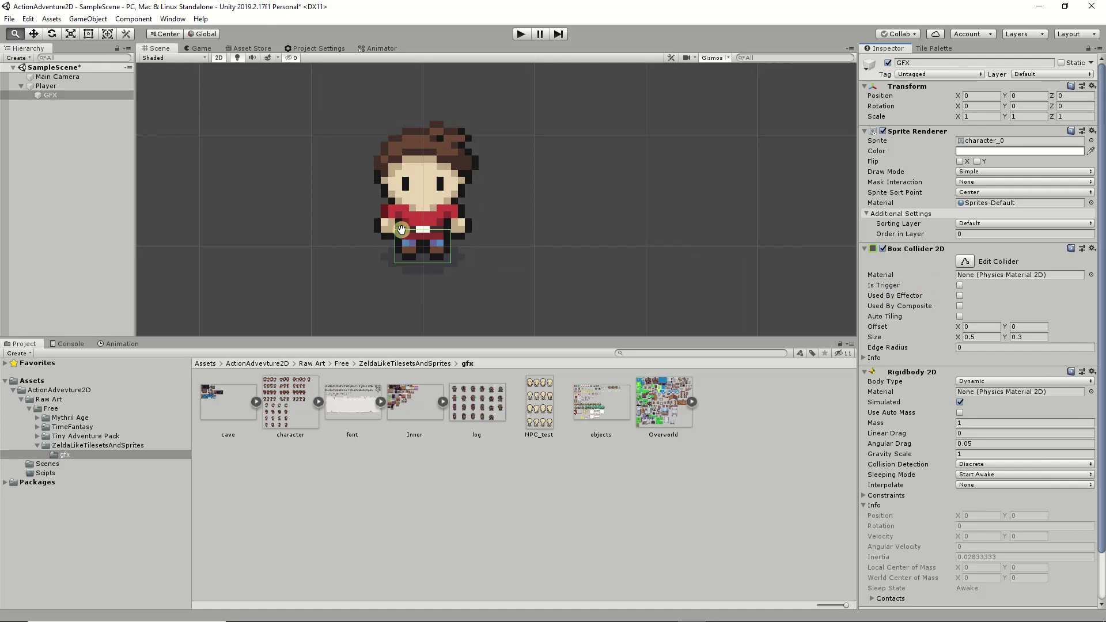
# - Set the sorting layer of the GFX object's Sprite Renderer to OnGround
pyautogui.scroll(-1, 401, 230)
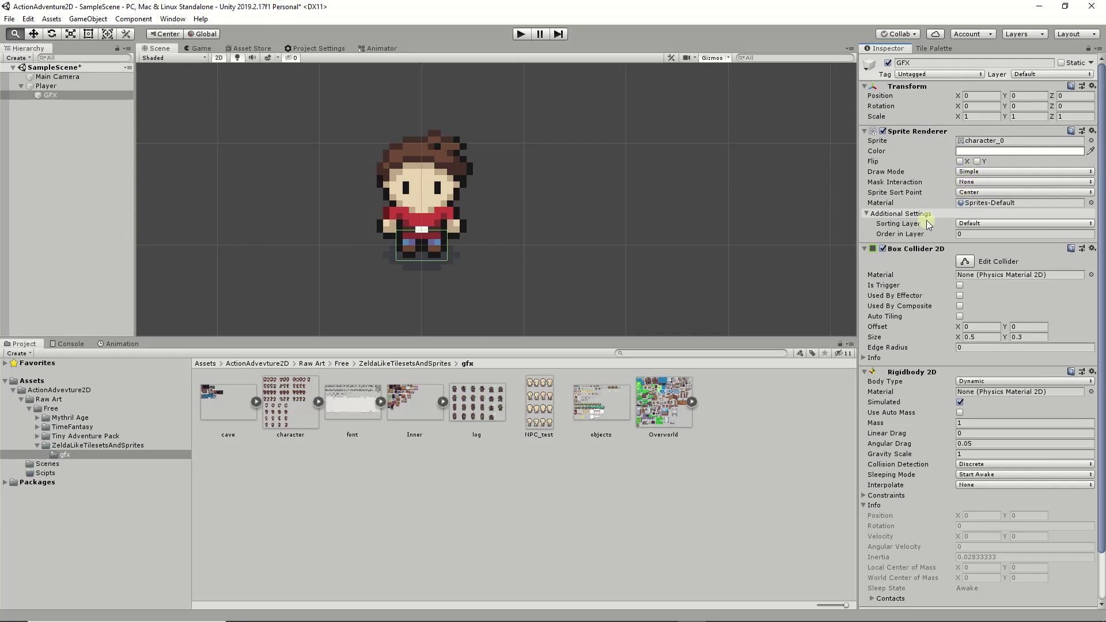
pyautogui.click(976, 223)
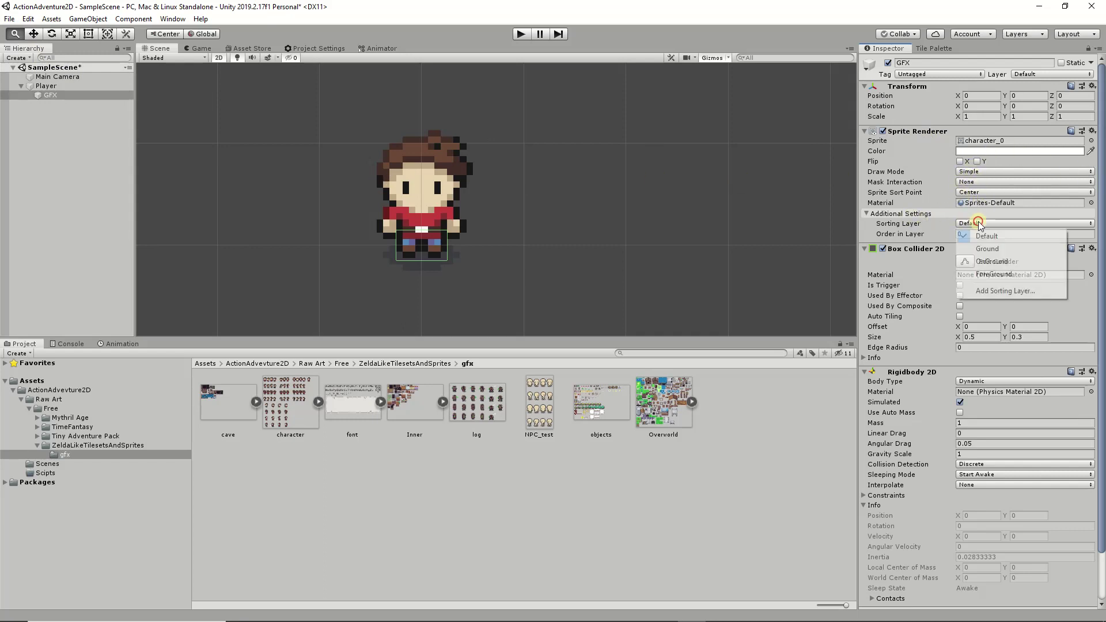
pyautogui.click(1002, 269)
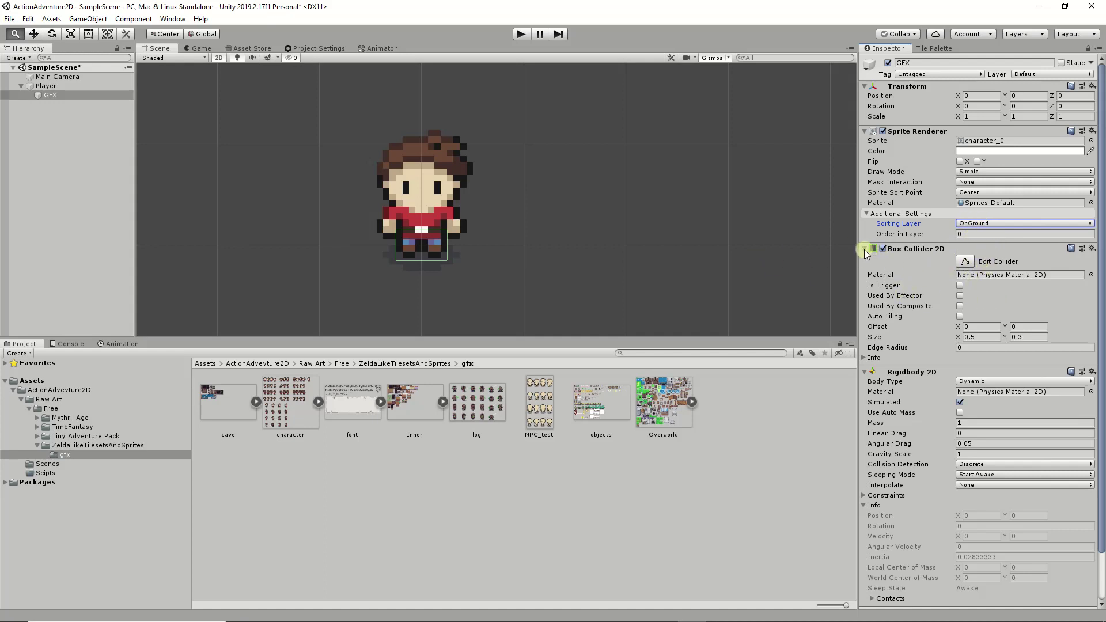
pyautogui.scroll(-3, 875, 369)
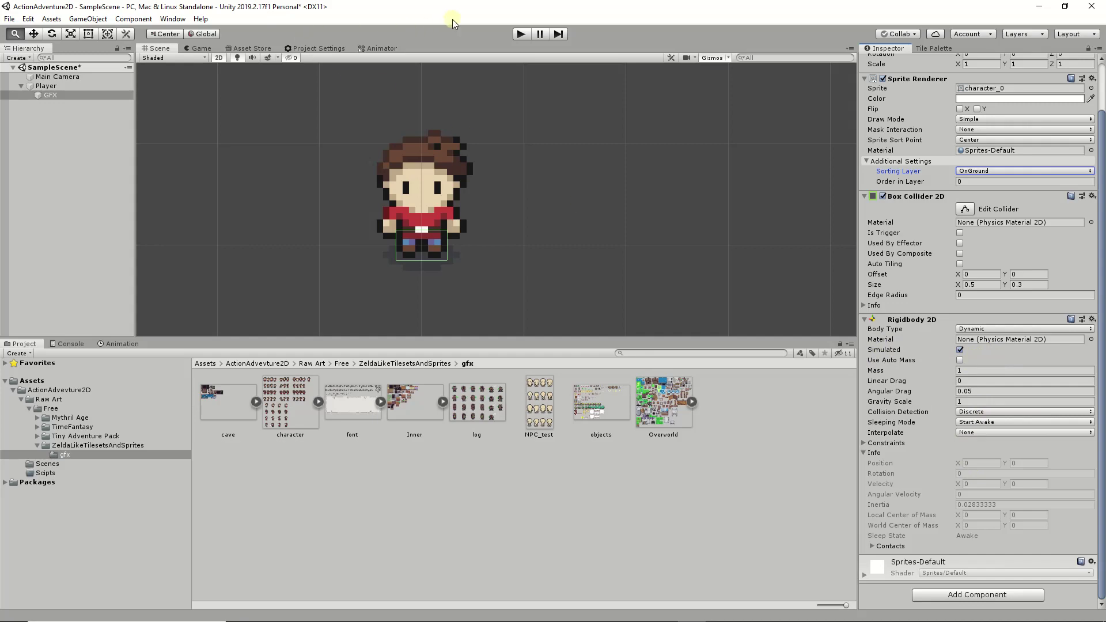
# - Run the scene to check how the character behaves with its new Rigidbody 2D, and stop playback
pyautogui.click(520, 36)
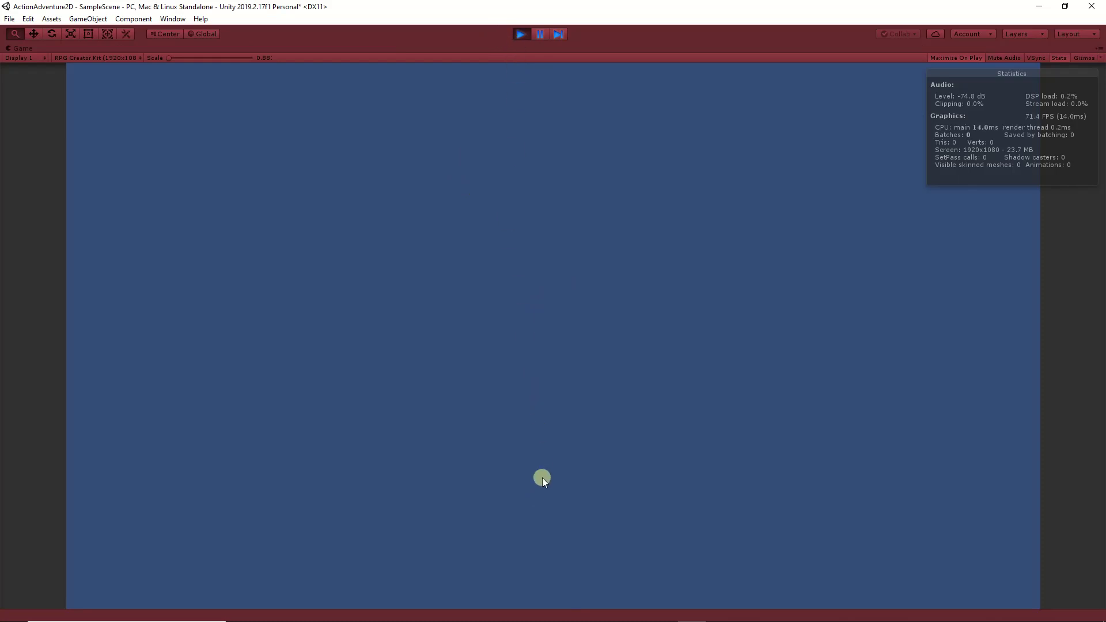
pyautogui.click(518, 34)
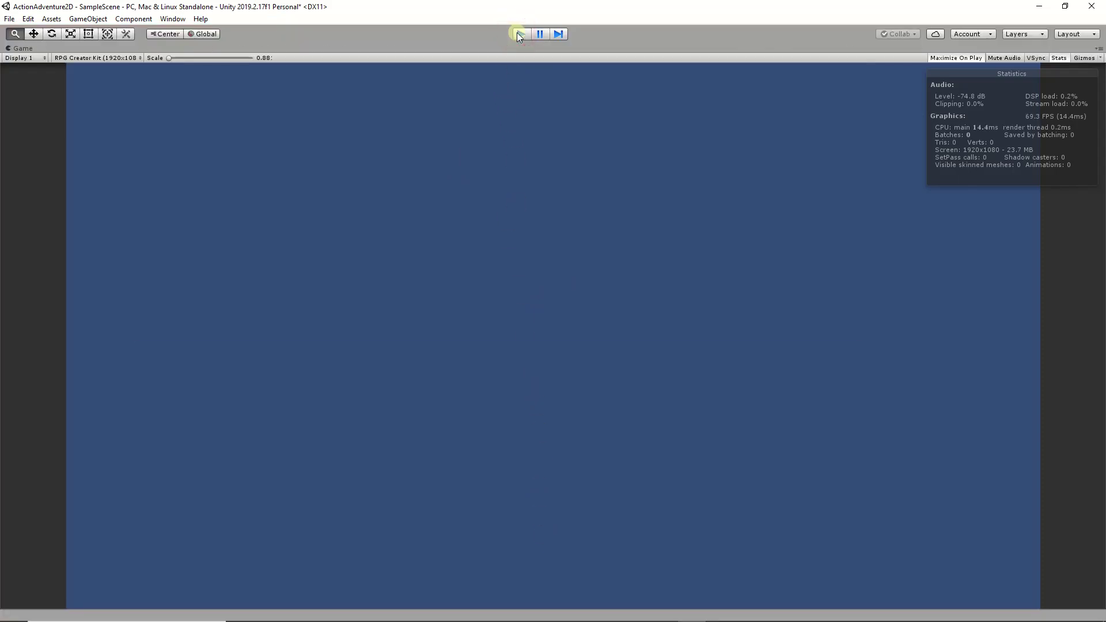
# - Enlarge the scene view, expand the GFX Rigidbody 2D constraints, and set its Gravity Scale to 0
pyautogui.moveTo(422, 336); pyautogui.dragTo(435, 415)
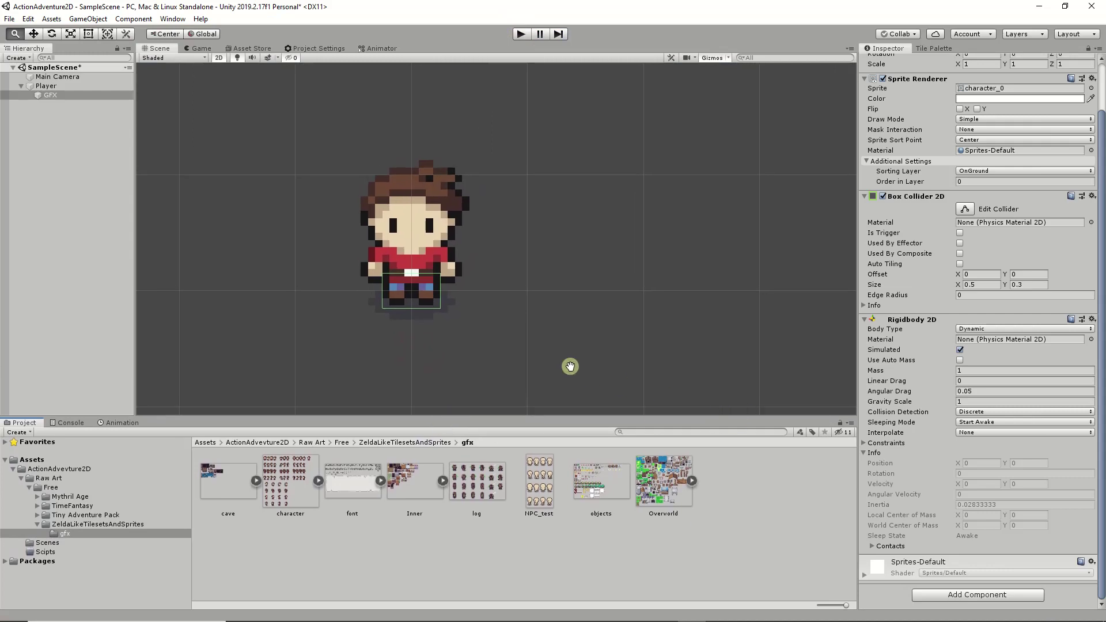
pyautogui.click(864, 197)
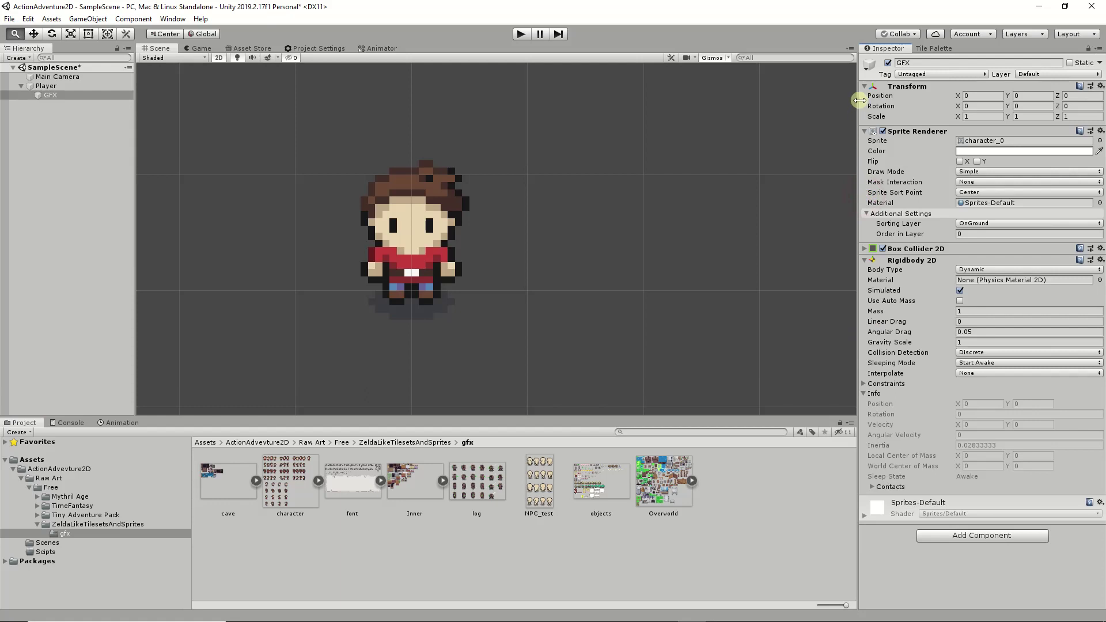
pyautogui.click(900, 262)
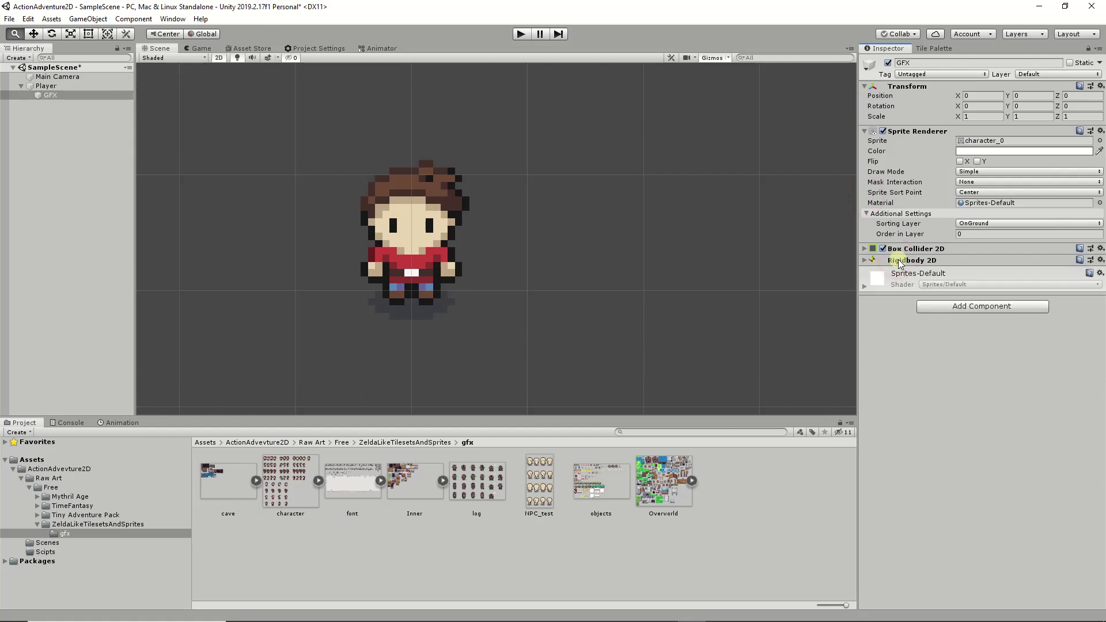
pyautogui.click(899, 262)
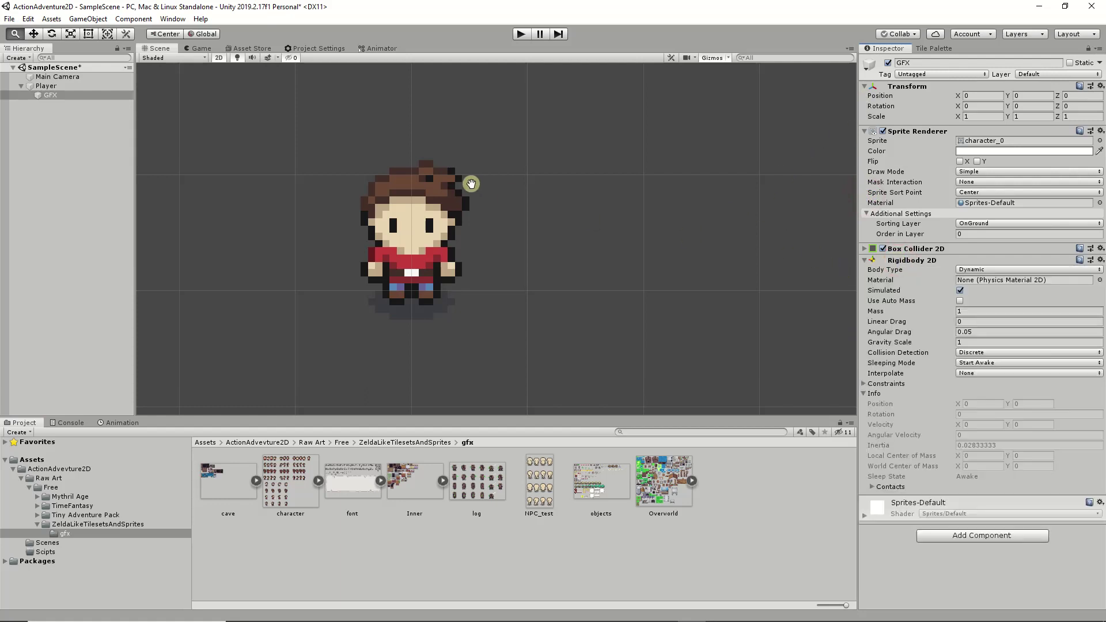
pyautogui.scroll(-5, 426, 185)
pyautogui.moveTo(241, 170); pyautogui.dragTo(353, 207)
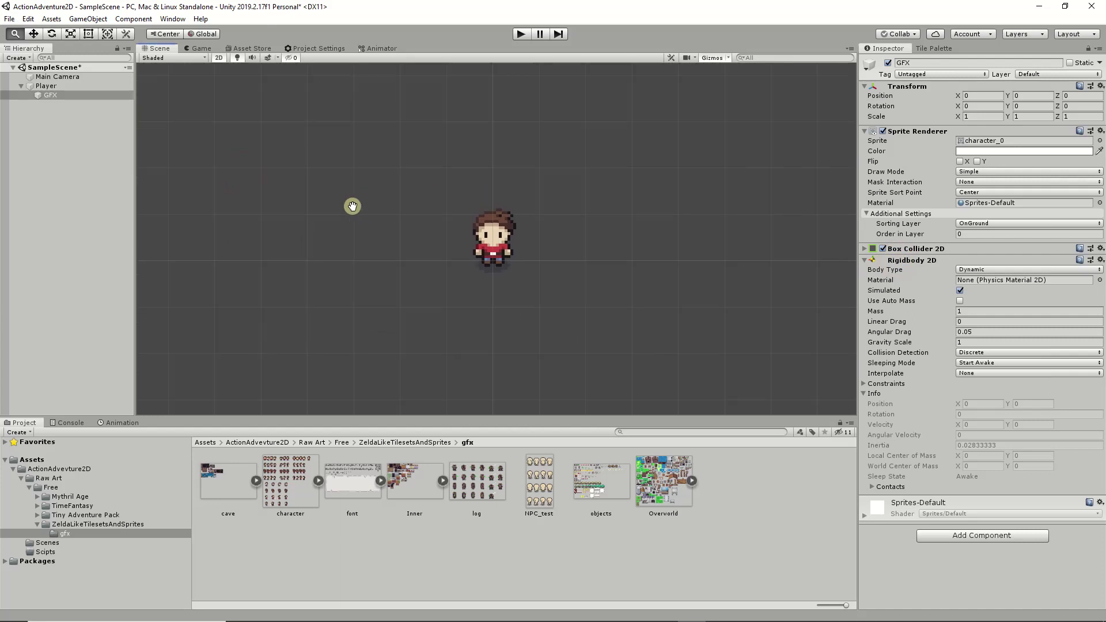
pyautogui.scroll(-2, 353, 208)
pyautogui.scroll(-1, 594, 216)
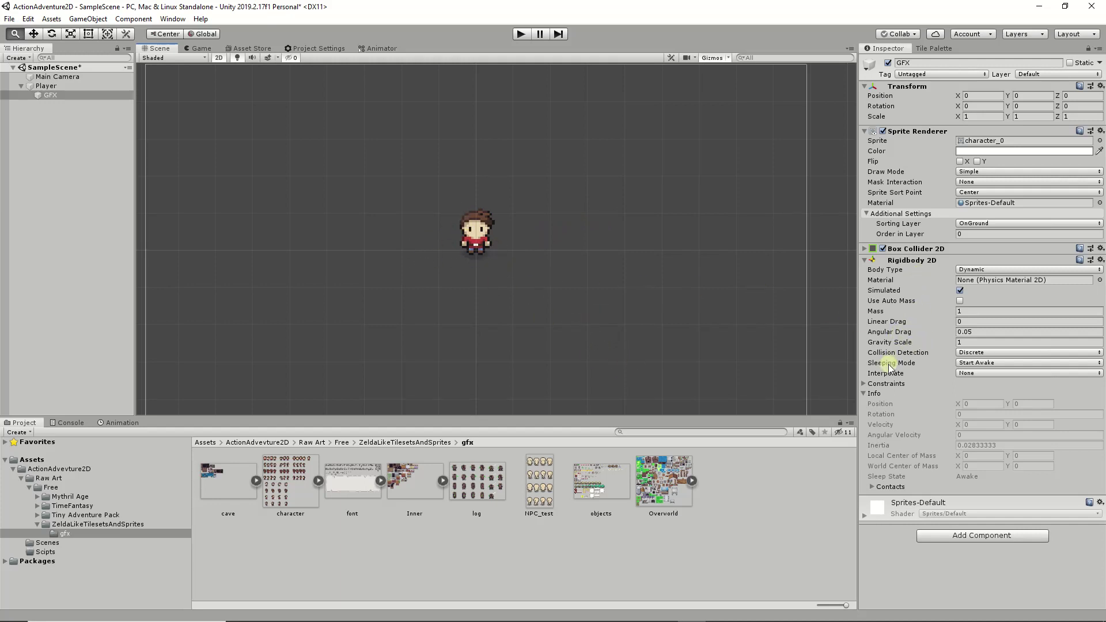
pyautogui.click(864, 384)
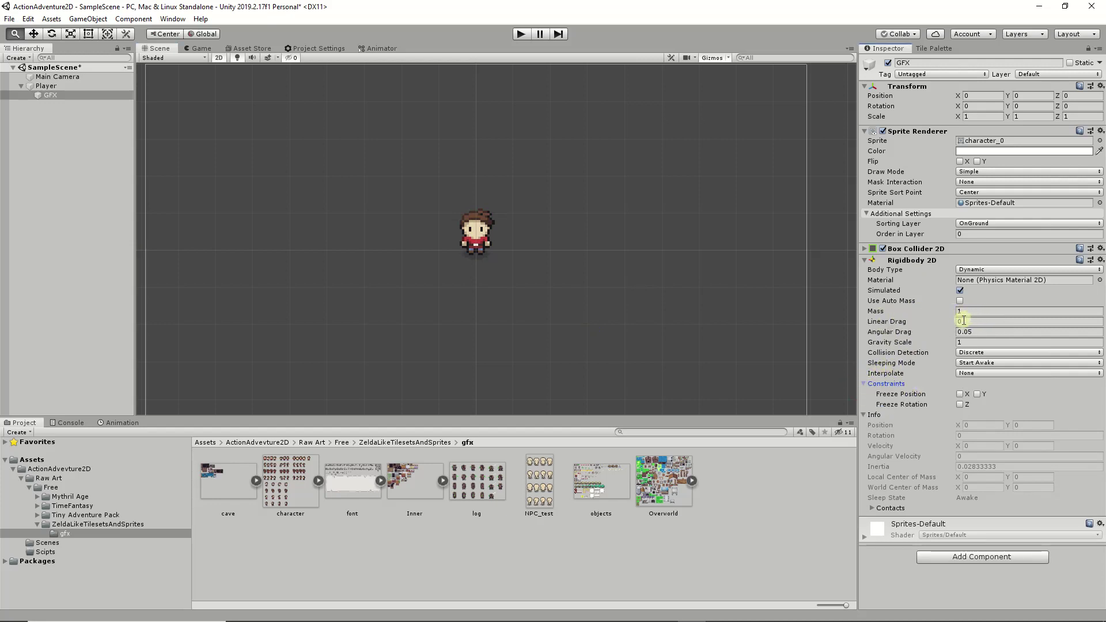
pyautogui.click(952, 343)
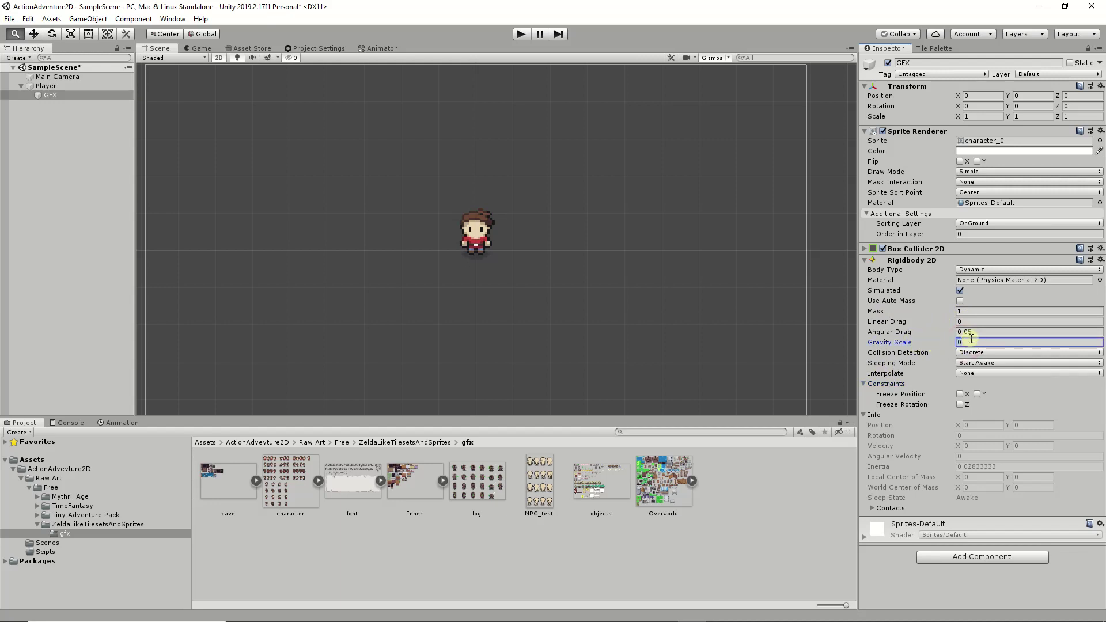
# - Run the scene to check the character's behaviour with zero gravity, and stop playback
pyautogui.click(517, 34)
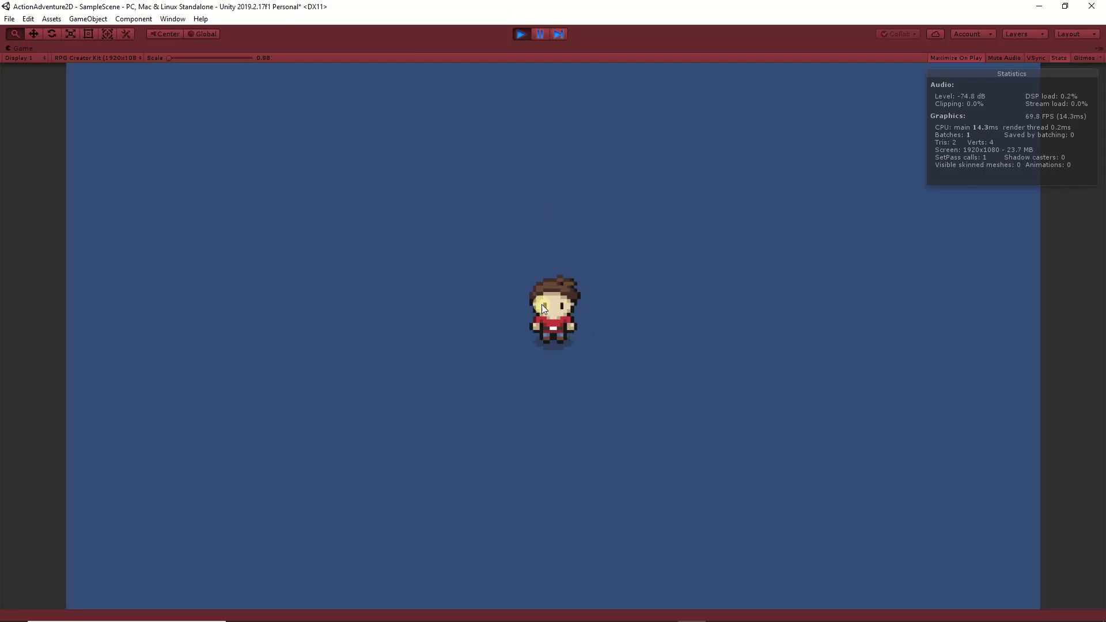
pyautogui.click(517, 34)
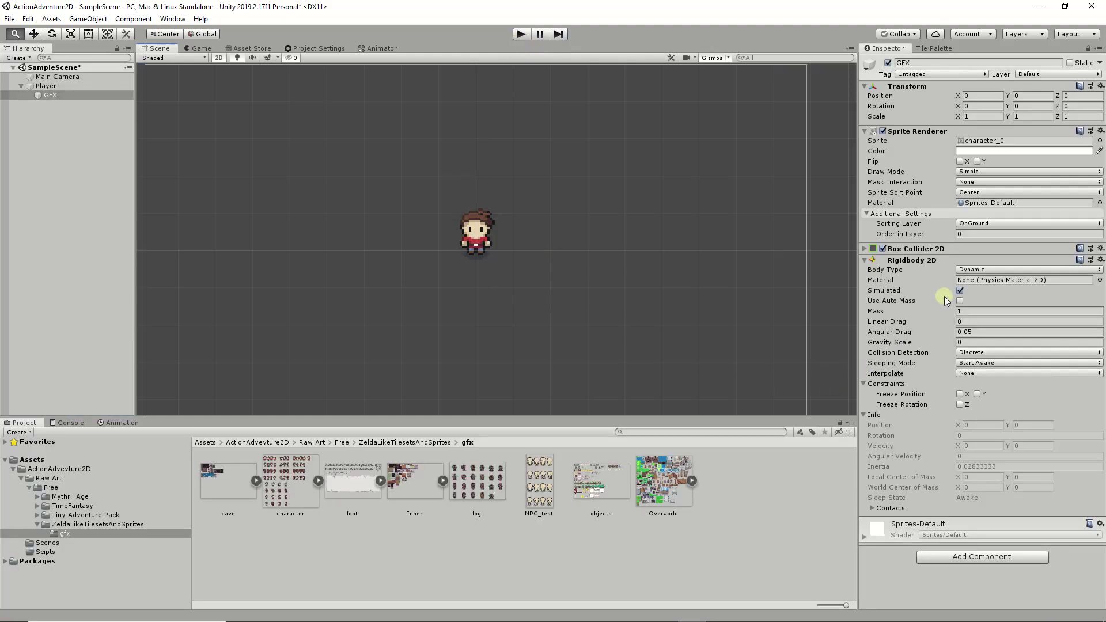
# - Set the Gravity Scale of the GFX object's Rigidbody 2D back to 1
pyautogui.click(961, 344)
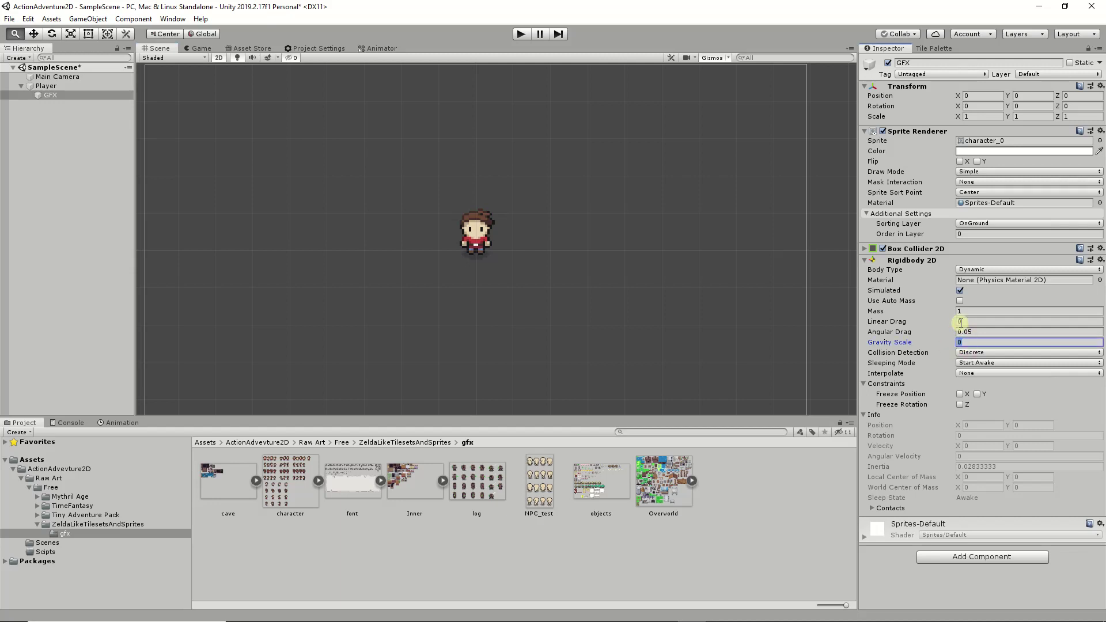
pyautogui.click(510, 528)
pyautogui.click(471, 483)
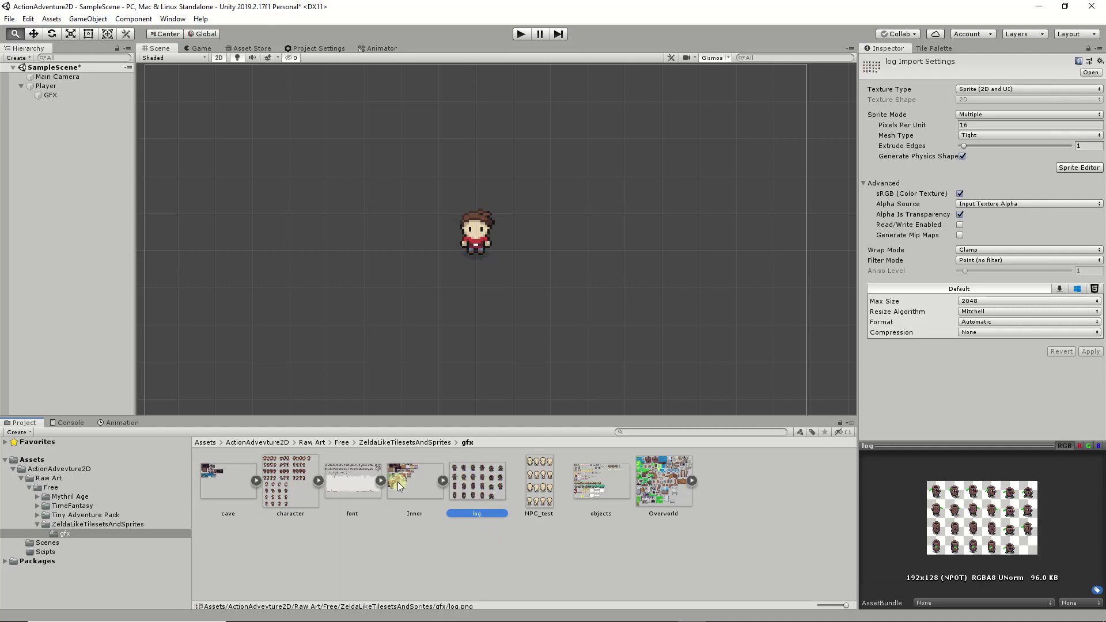
# - Add the character_0 sprite from the character sheet as a separate scene object and move it to X -2
pyautogui.click(317, 480)
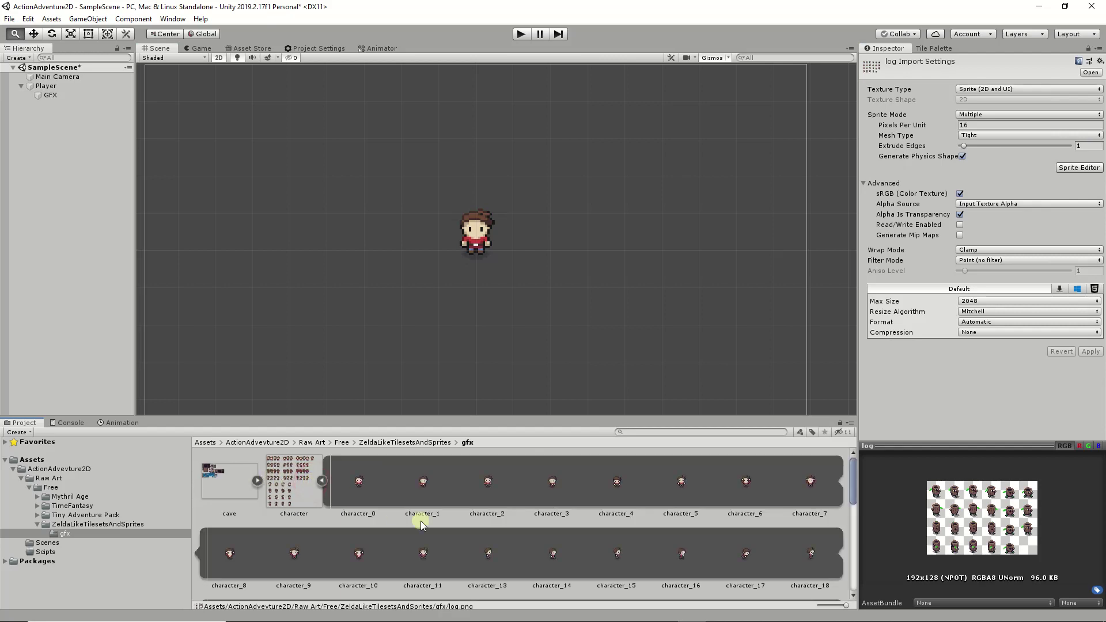
pyautogui.moveTo(298, 442); pyautogui.dragTo(16, 233)
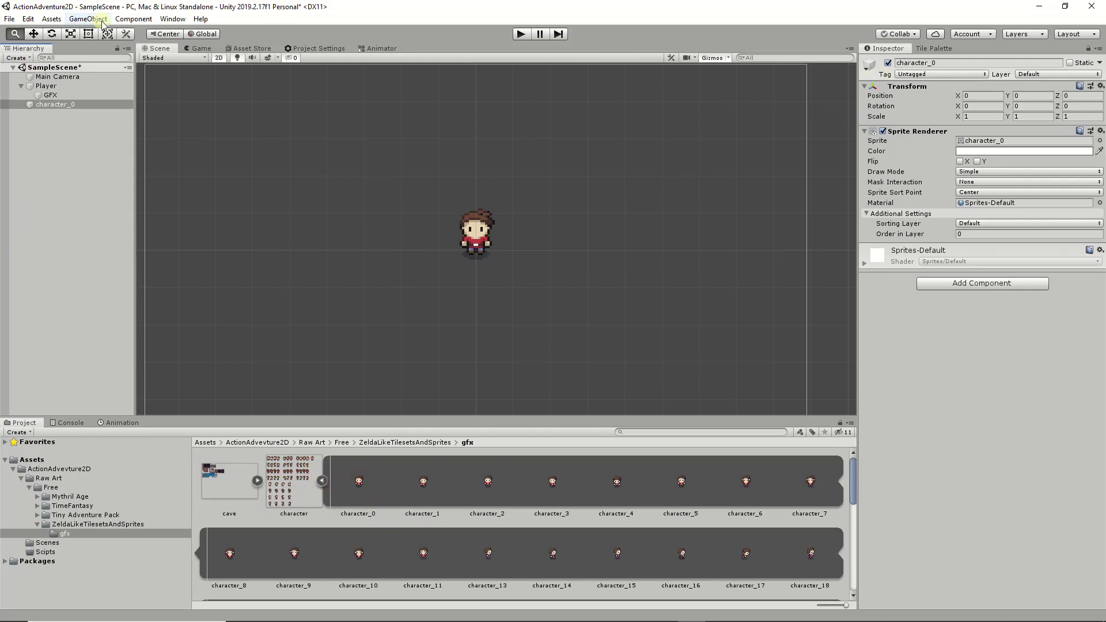
pyautogui.click(33, 34)
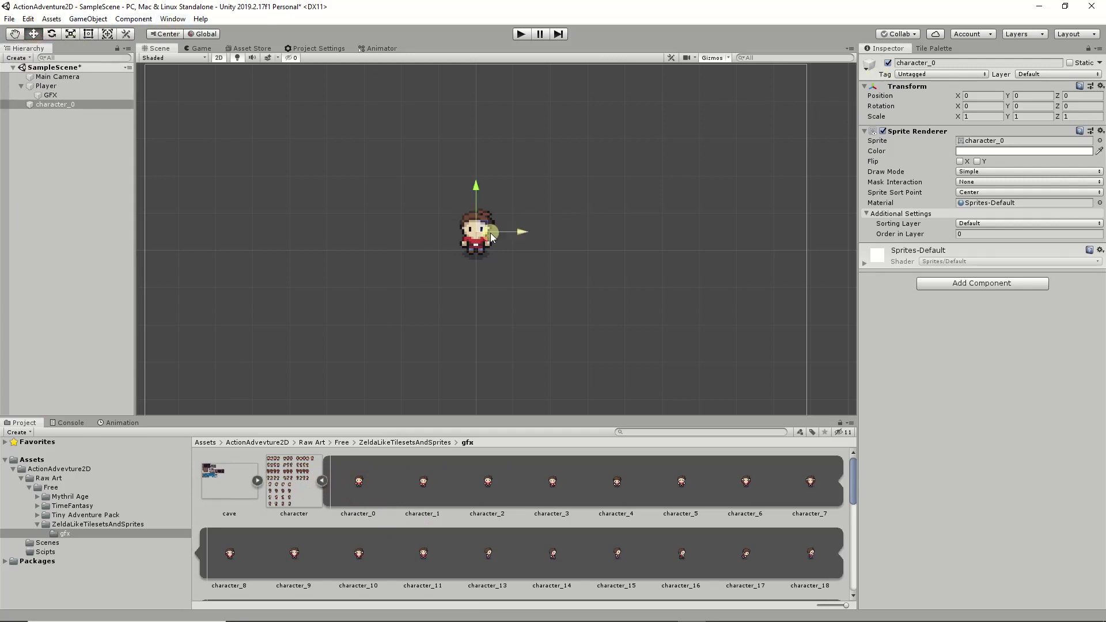
pyautogui.moveTo(516, 232); pyautogui.dragTo(441, 232)
# - Set the Gravity Scale of the GFX object's Rigidbody 2D to 0
pyautogui.click(27, 96)
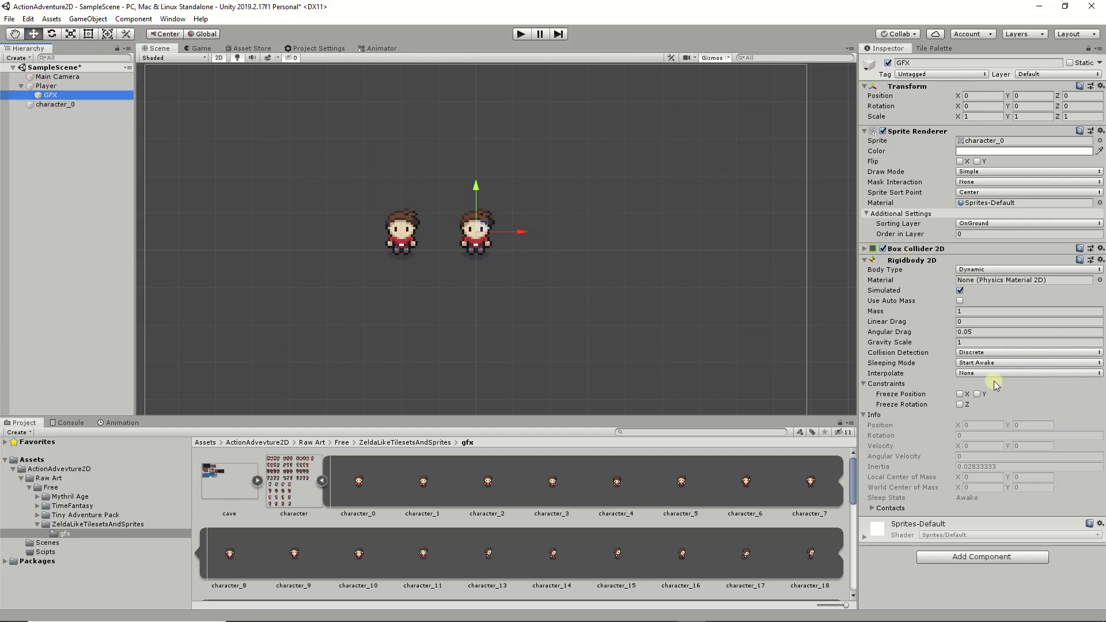
pyautogui.click(986, 332)
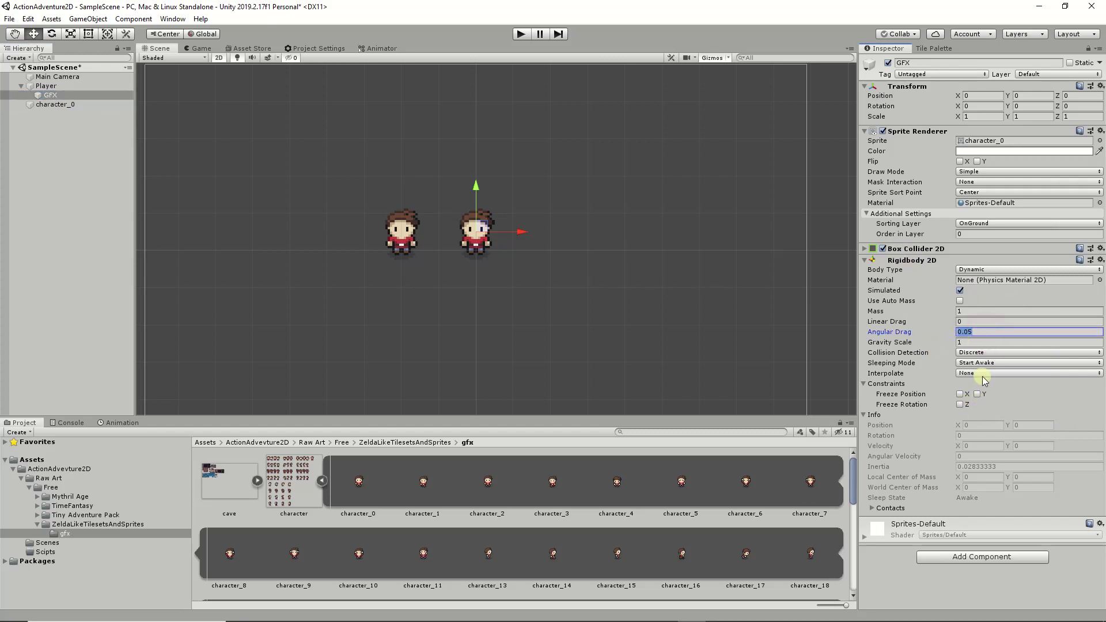
pyautogui.click(973, 342)
pyautogui.write('0')
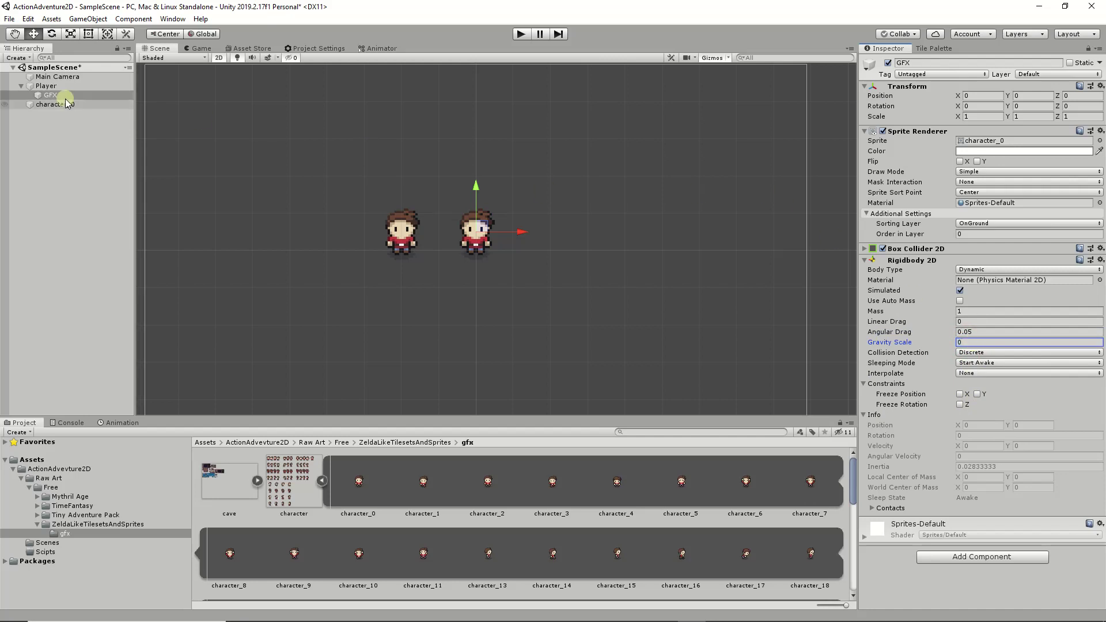
# - Add a Rigidbody 2D component to the character_0 object
pyautogui.click(58, 105)
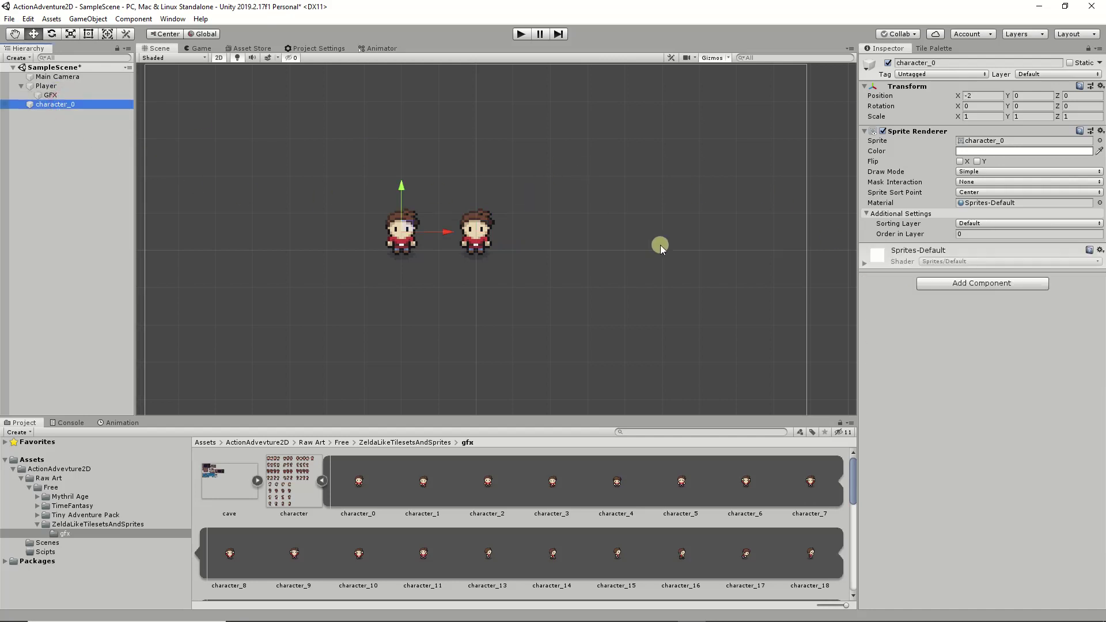
pyautogui.click(958, 284)
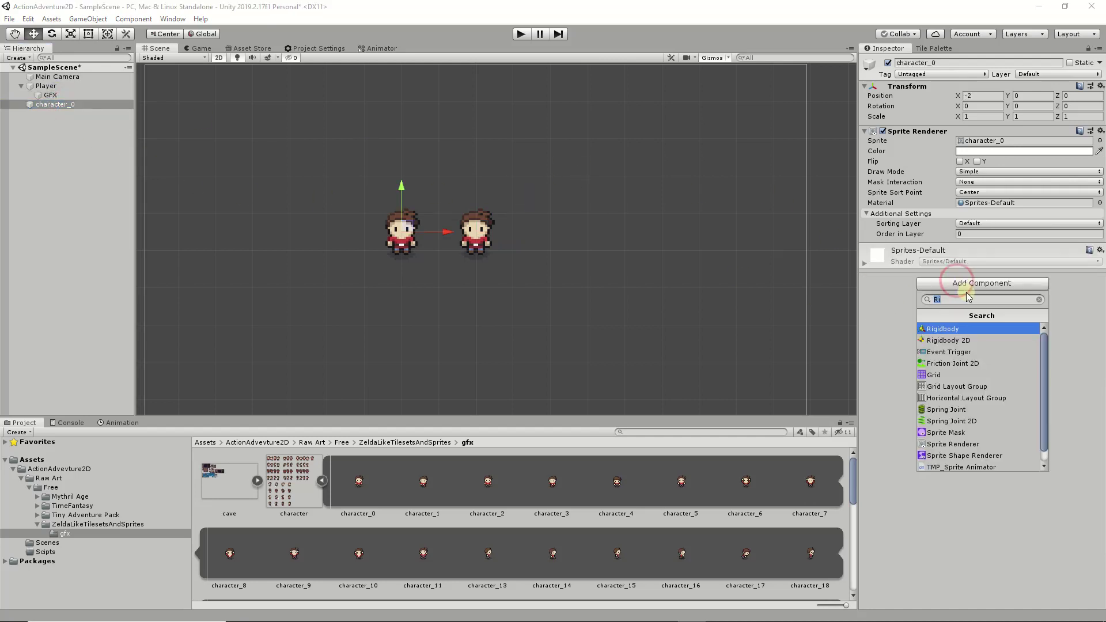
pyautogui.click(954, 339)
# - Add a Box Collider 2D component to the character_0 object and expand its settings
pyautogui.click(985, 544)
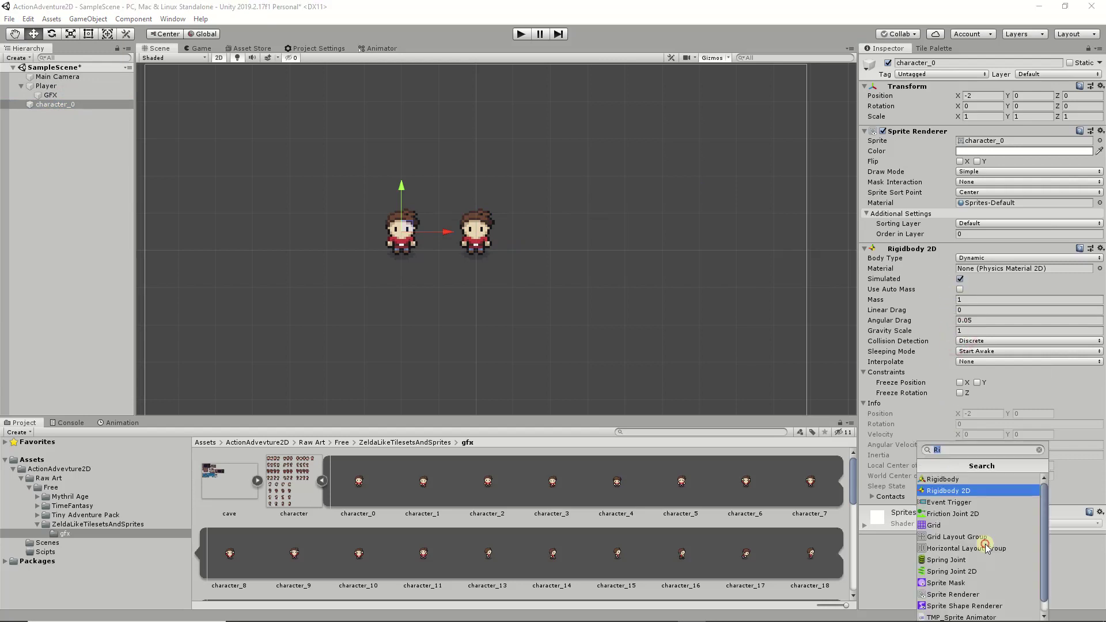
pyautogui.scroll(-1, 968, 543)
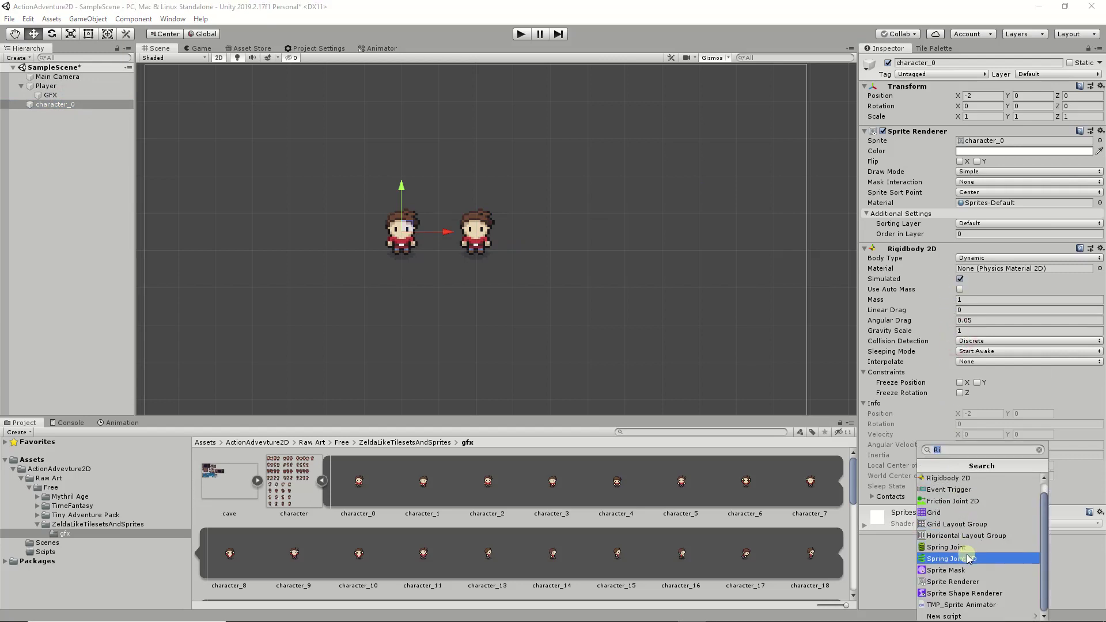
pyautogui.write('B')
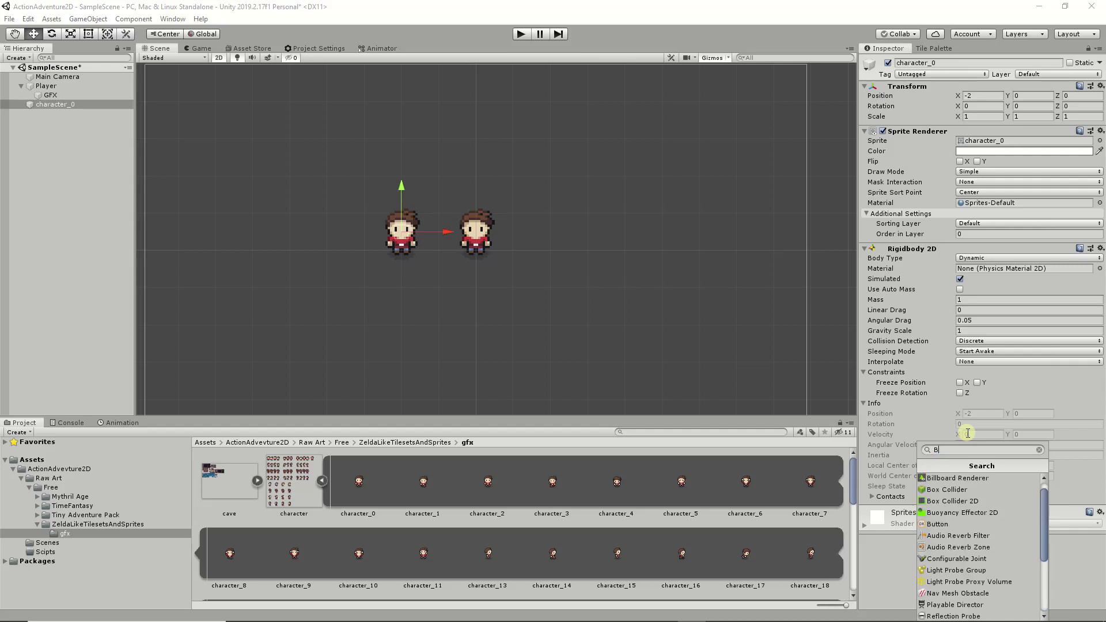
pyautogui.write('ox')
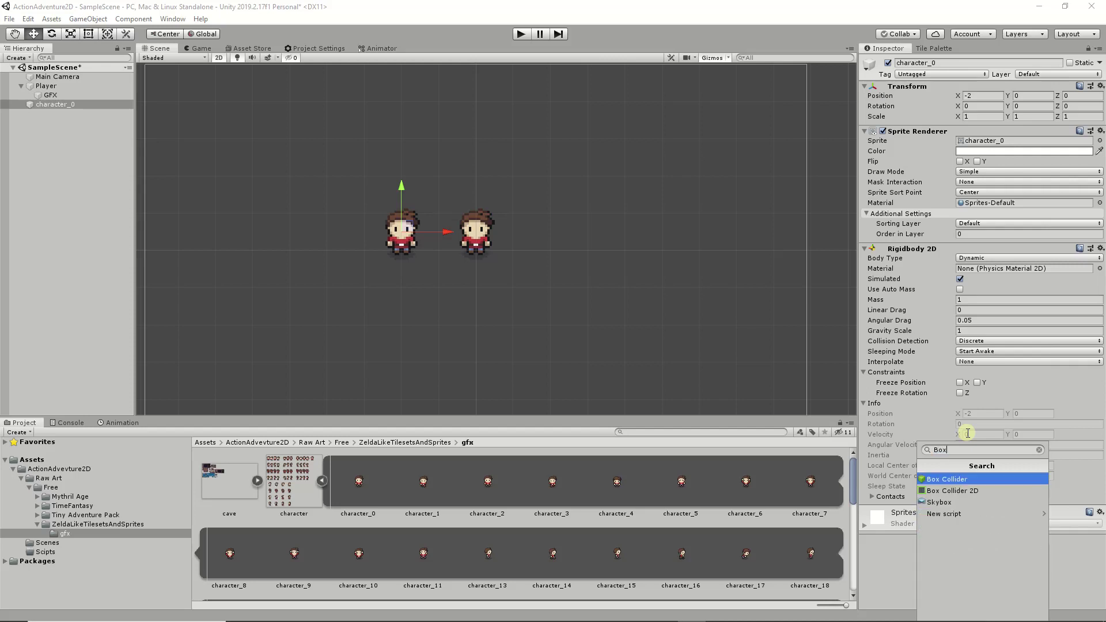
pyautogui.click(982, 491)
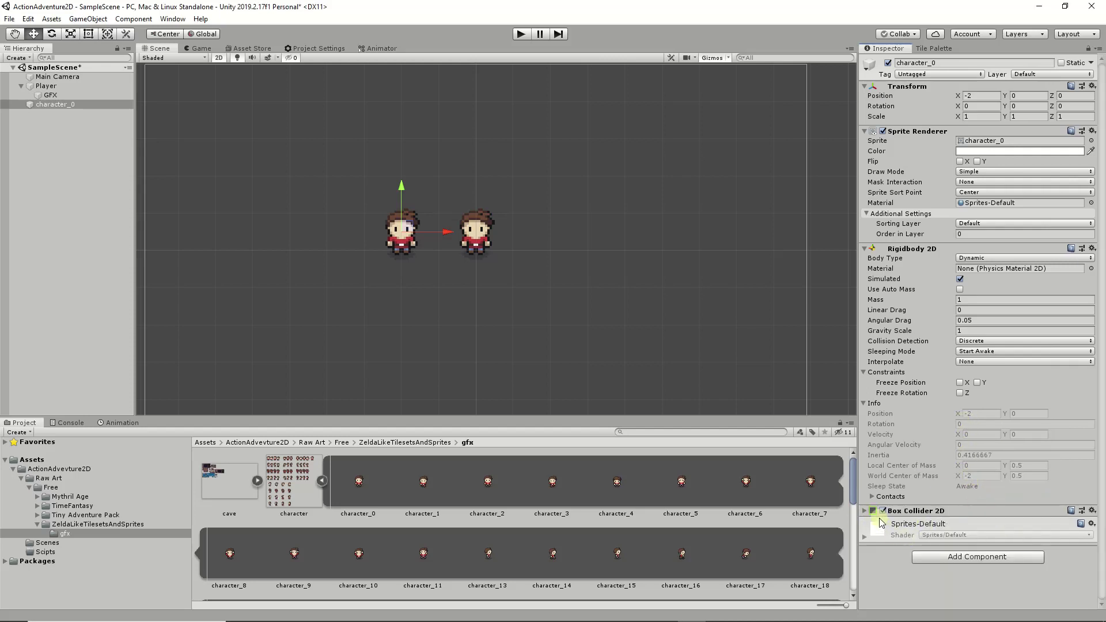
pyautogui.click(867, 511)
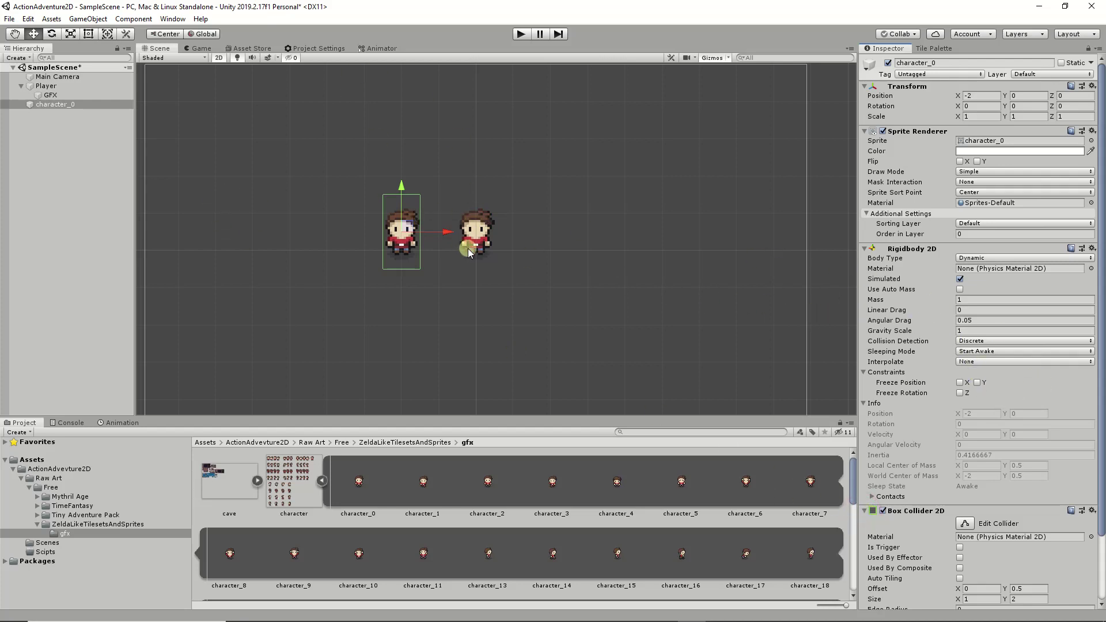
# - Run the scene to compare how GFX and character_0 behave with their different gravity scales, and stop playback
pyautogui.click(519, 35)
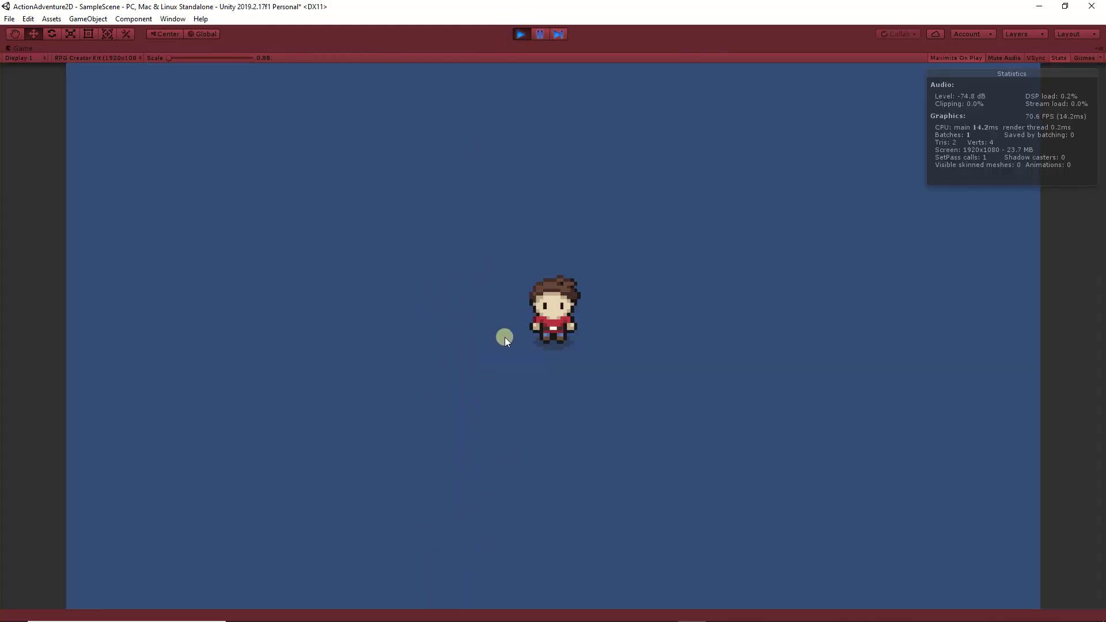
pyautogui.click(517, 36)
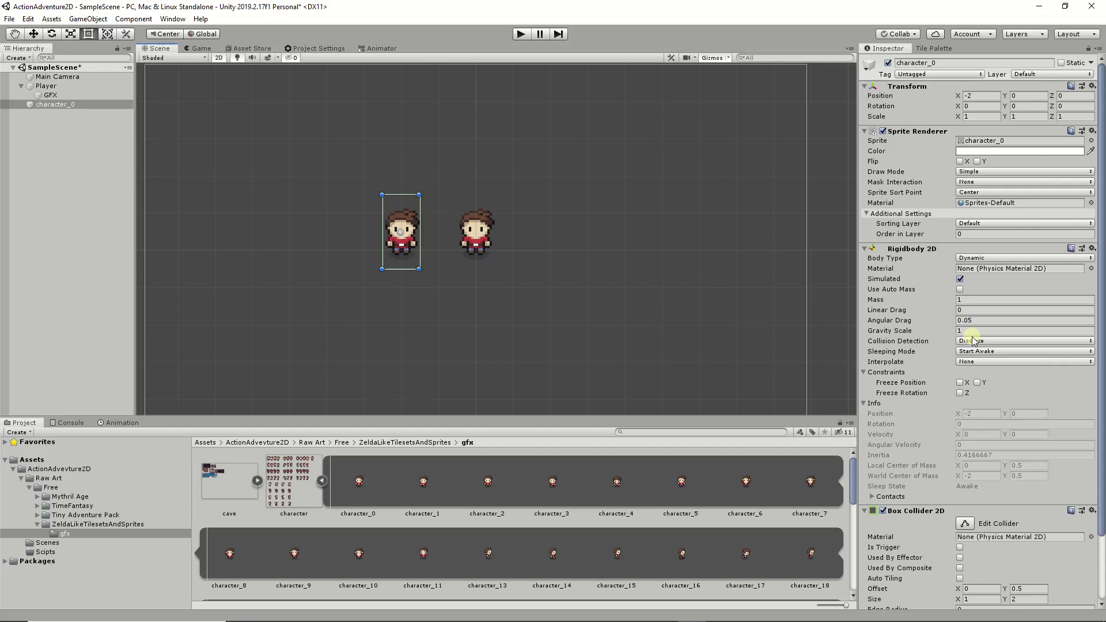
# - Collapse the sprites of the character sheet and close the Project Settings
pyautogui.click(323, 482)
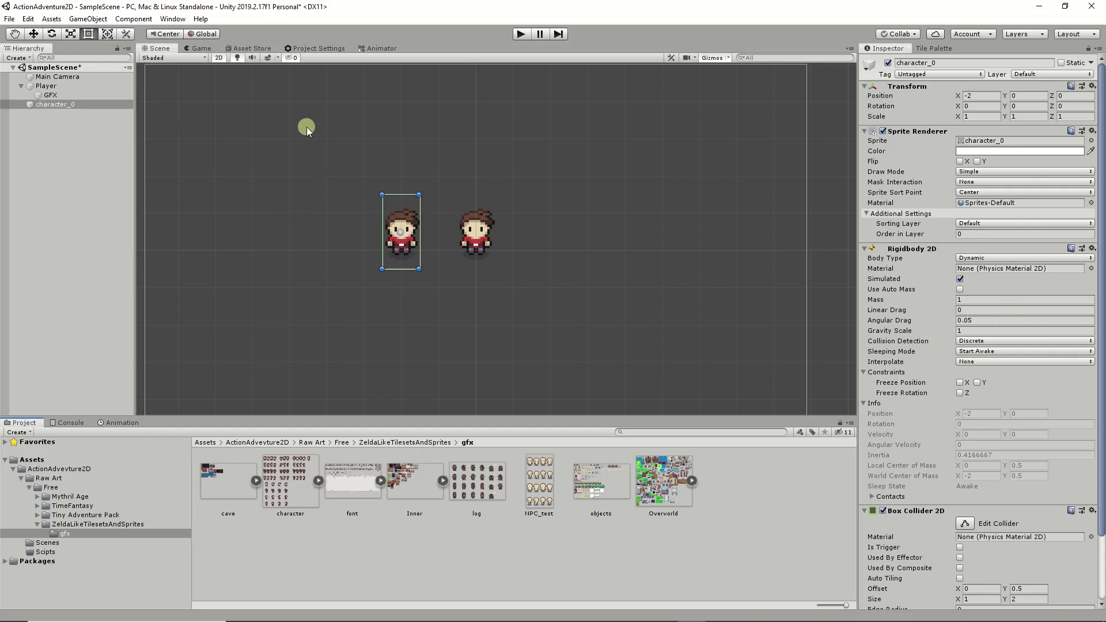
pyautogui.click(302, 51)
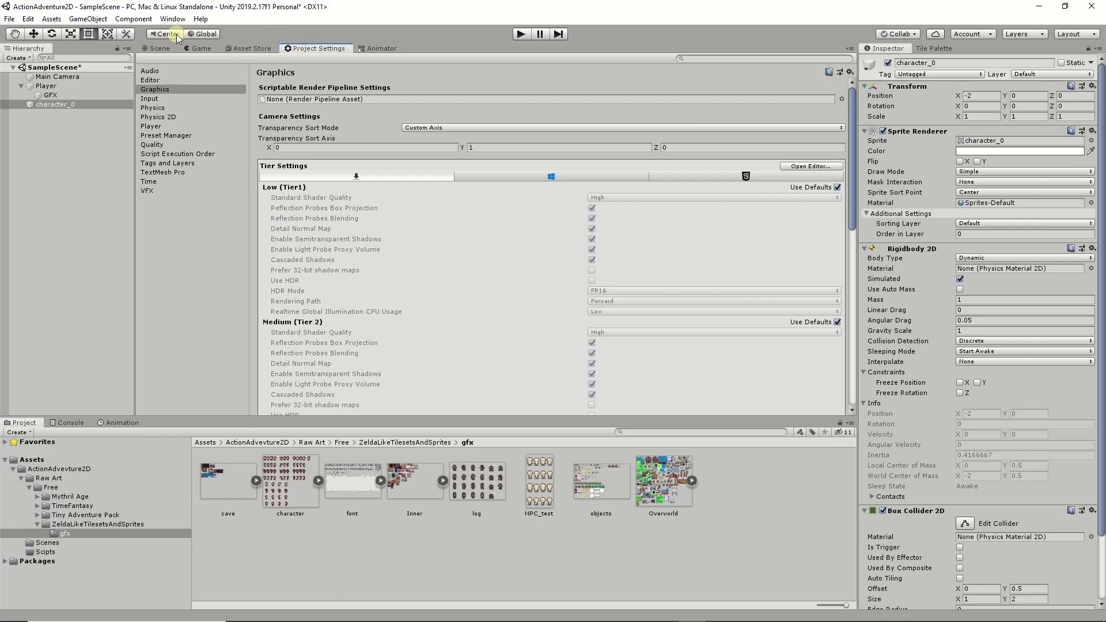
pyautogui.rightClick(322, 50)
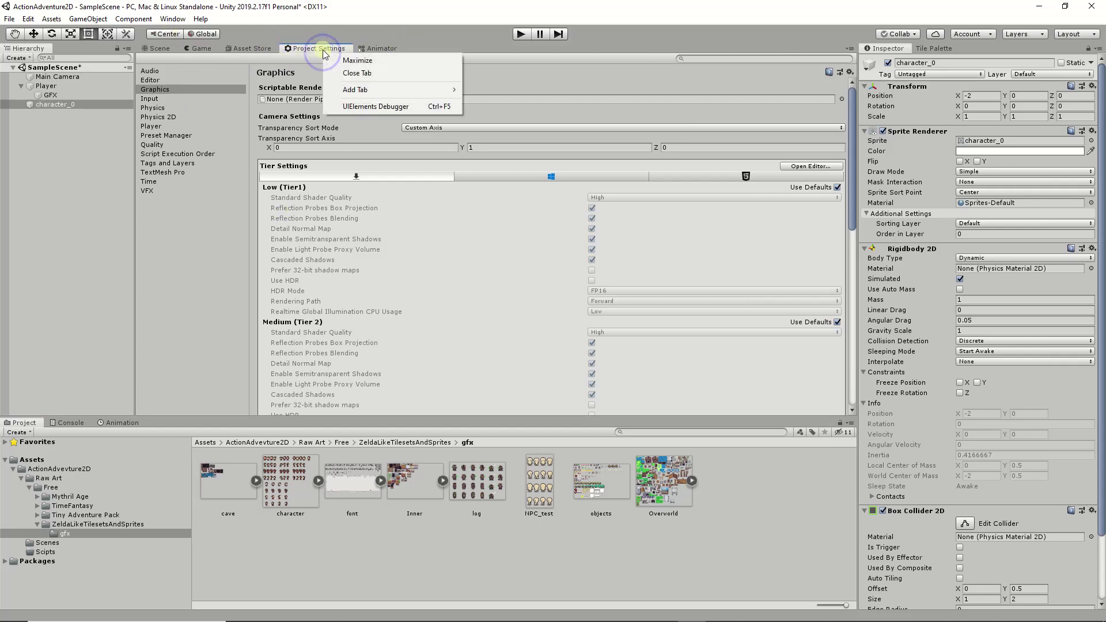
pyautogui.click(361, 73)
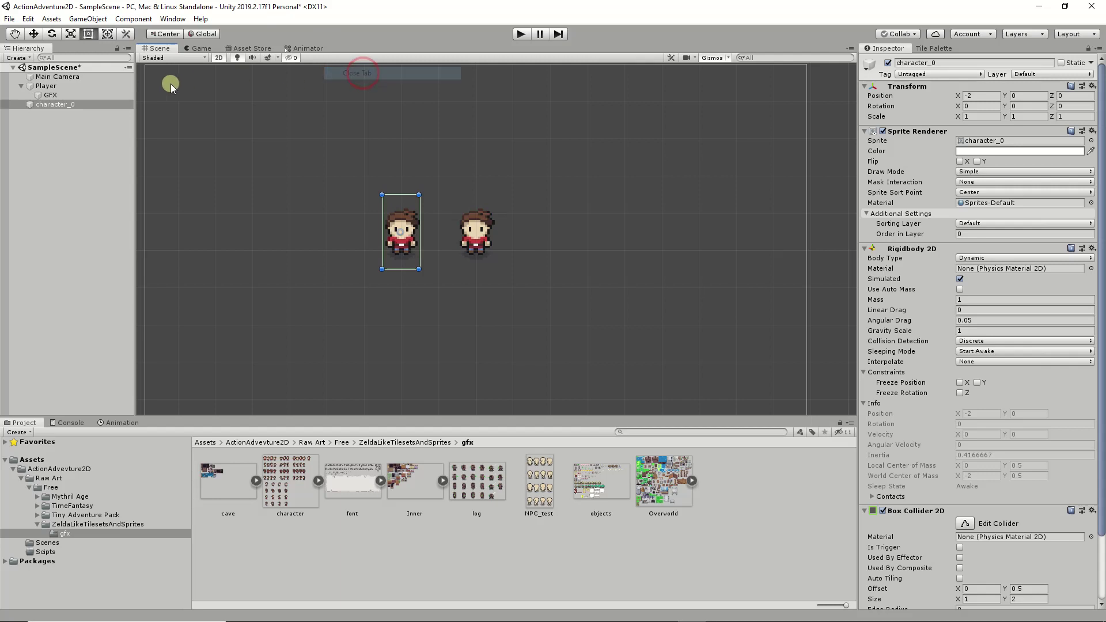
# - Open the Project Settings and dock the window as a tab beside the Game view
pyautogui.click(172, 19)
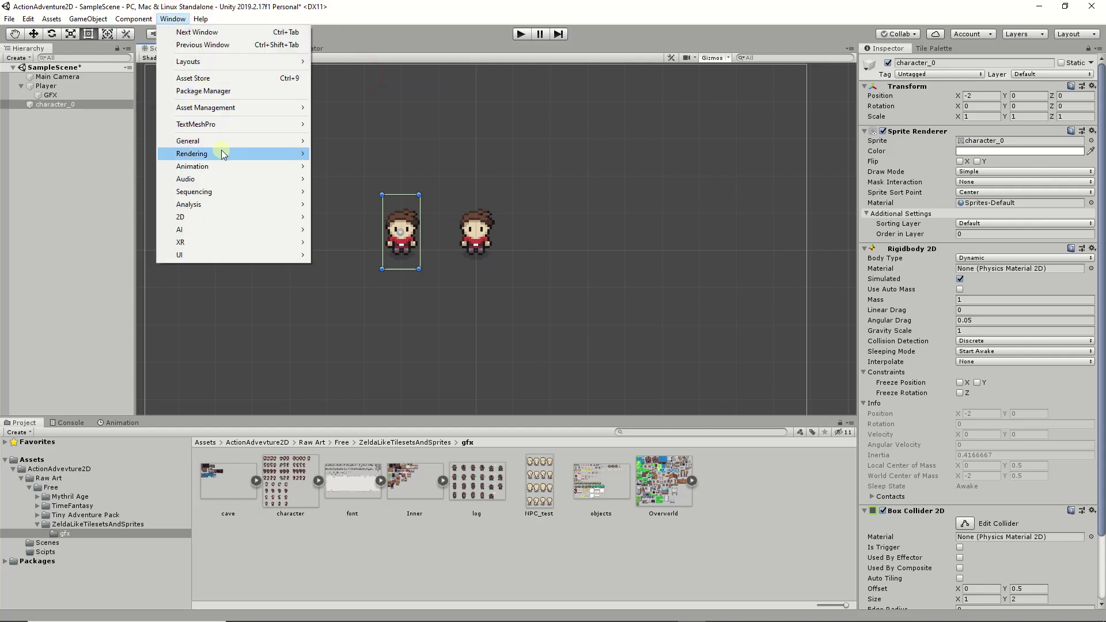
pyautogui.moveTo(35, 22)
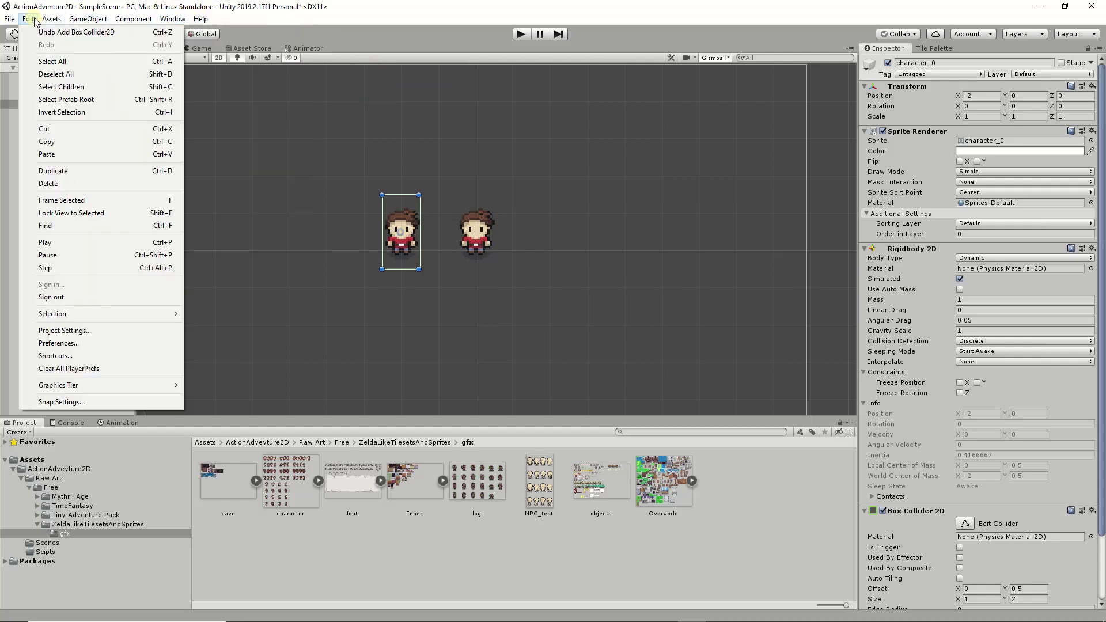
pyautogui.click(93, 331)
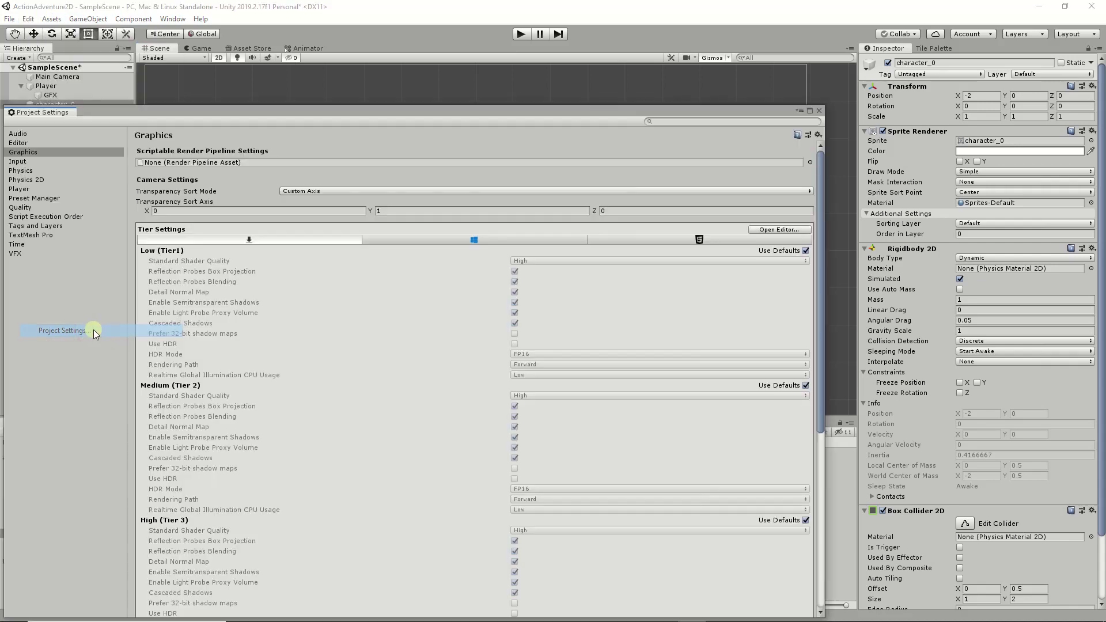
pyautogui.moveTo(256, 115); pyautogui.dragTo(315, 64)
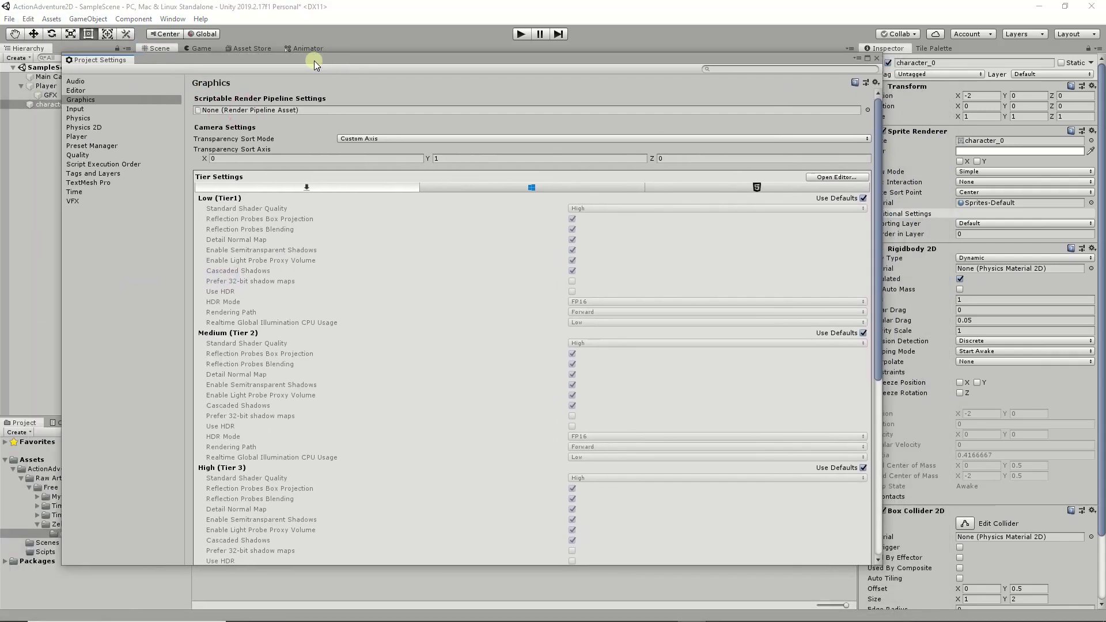
pyautogui.moveTo(86, 60); pyautogui.dragTo(259, 50)
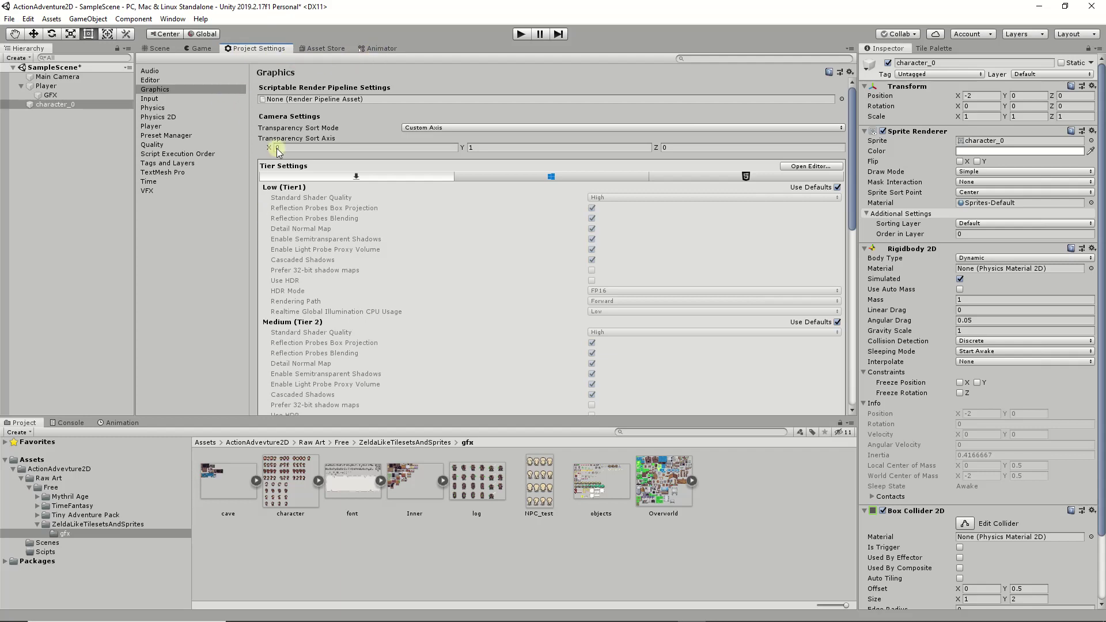
# - Set the project's Physics 2D gravity Y value to 0 and save the scene
pyautogui.click(238, 50)
pyautogui.click(173, 118)
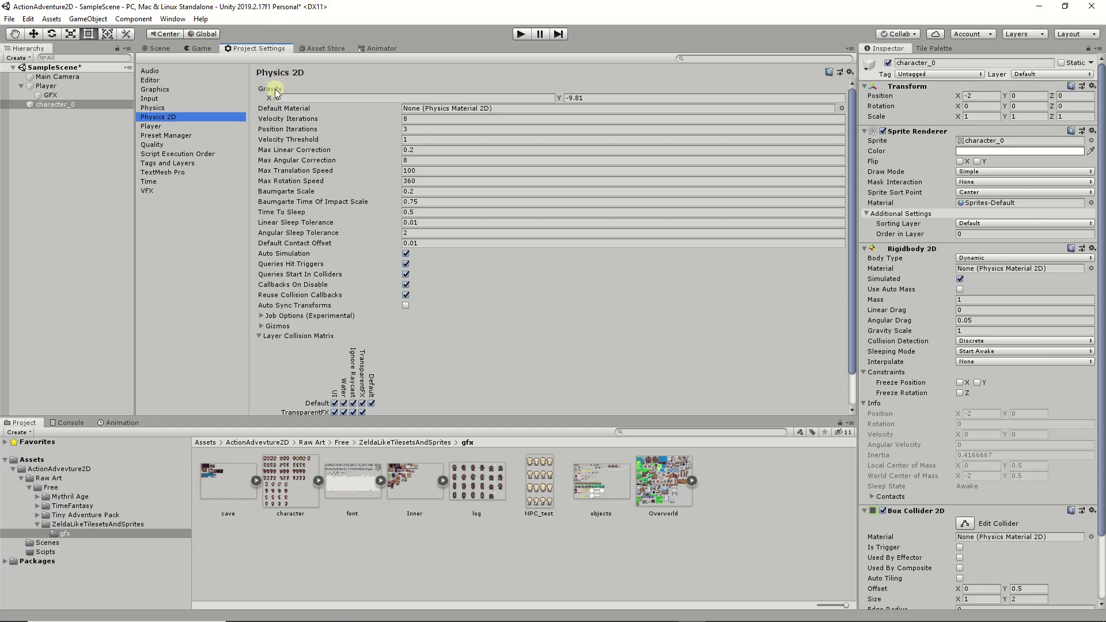
pyautogui.click(611, 101)
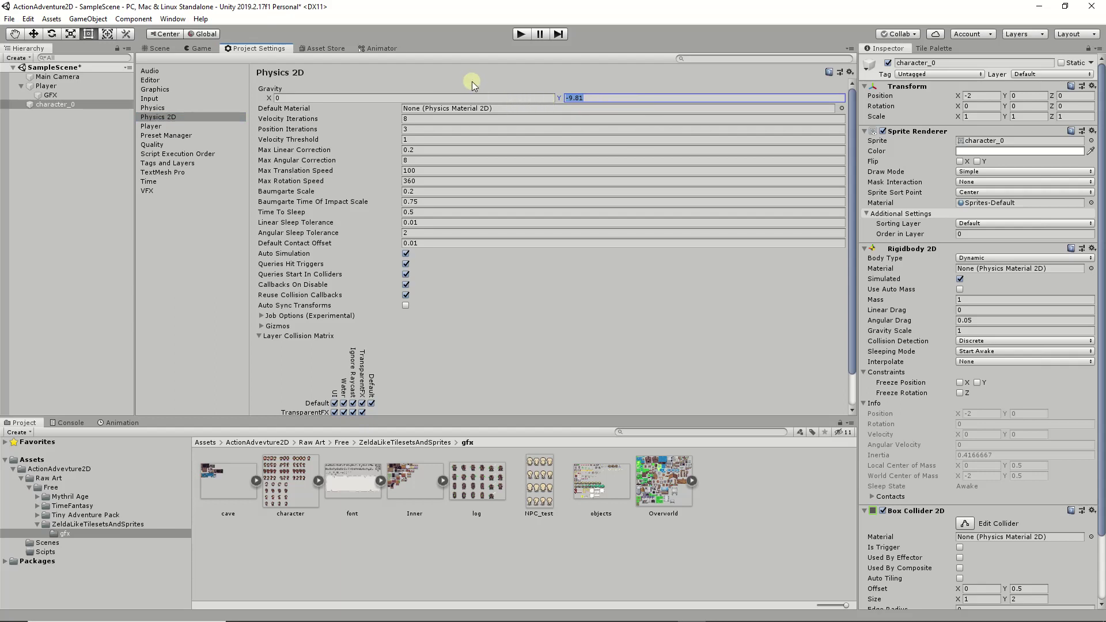
pyautogui.write('0')
pyautogui.click(63, 87)
pyautogui.hotkey('ctrl', 's')
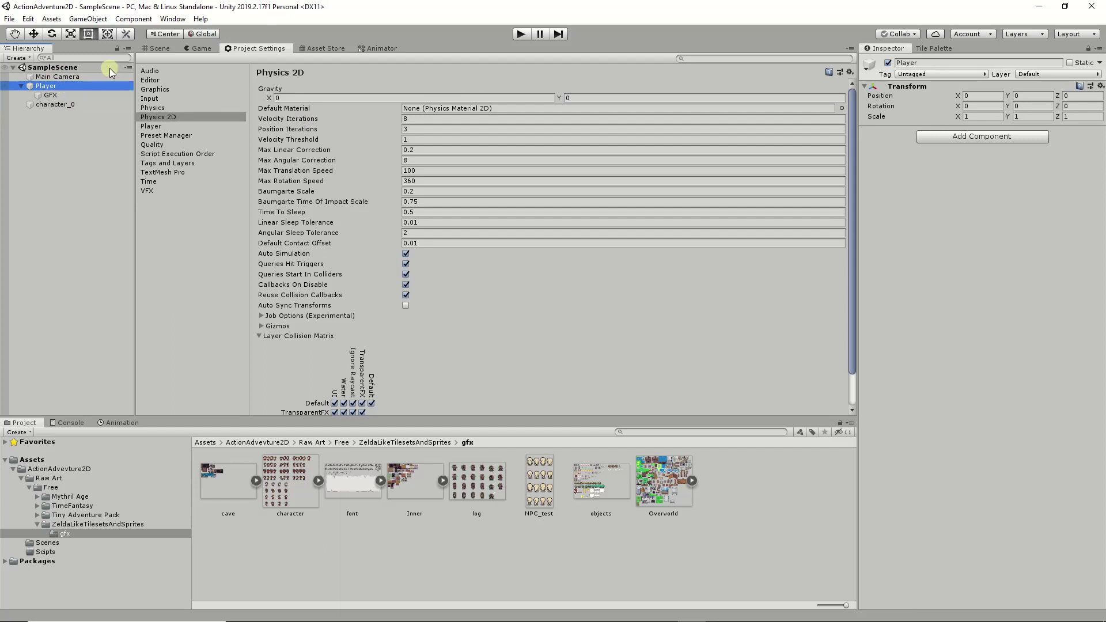
# - Run the scene to check how both characters behave without global 2D gravity, and stop playback
pyautogui.click(158, 48)
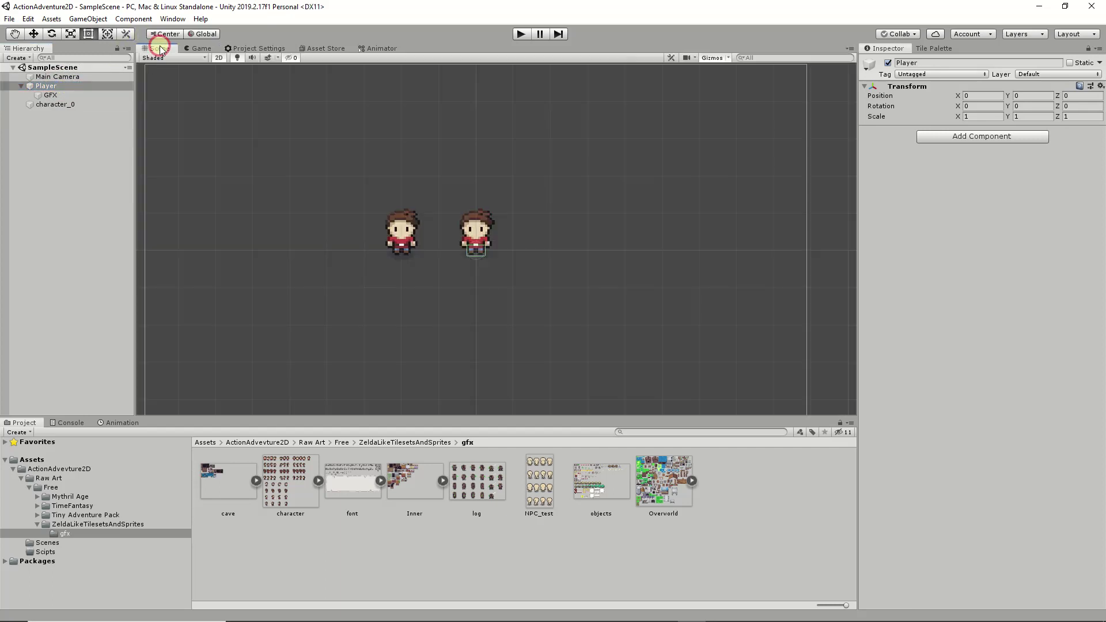
pyautogui.click(522, 34)
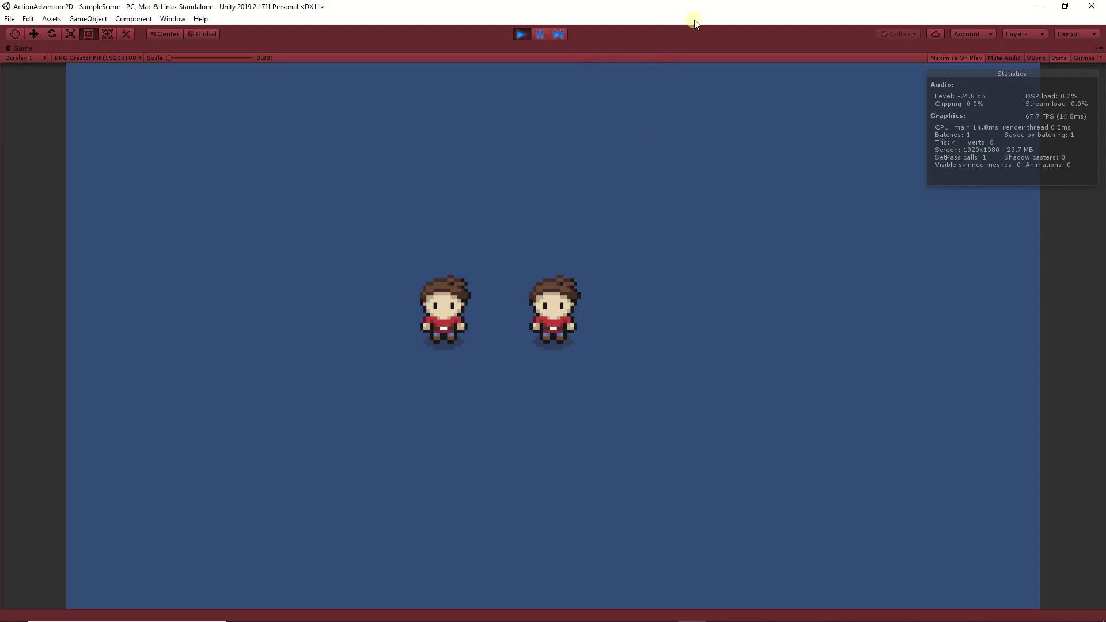
pyautogui.click(518, 30)
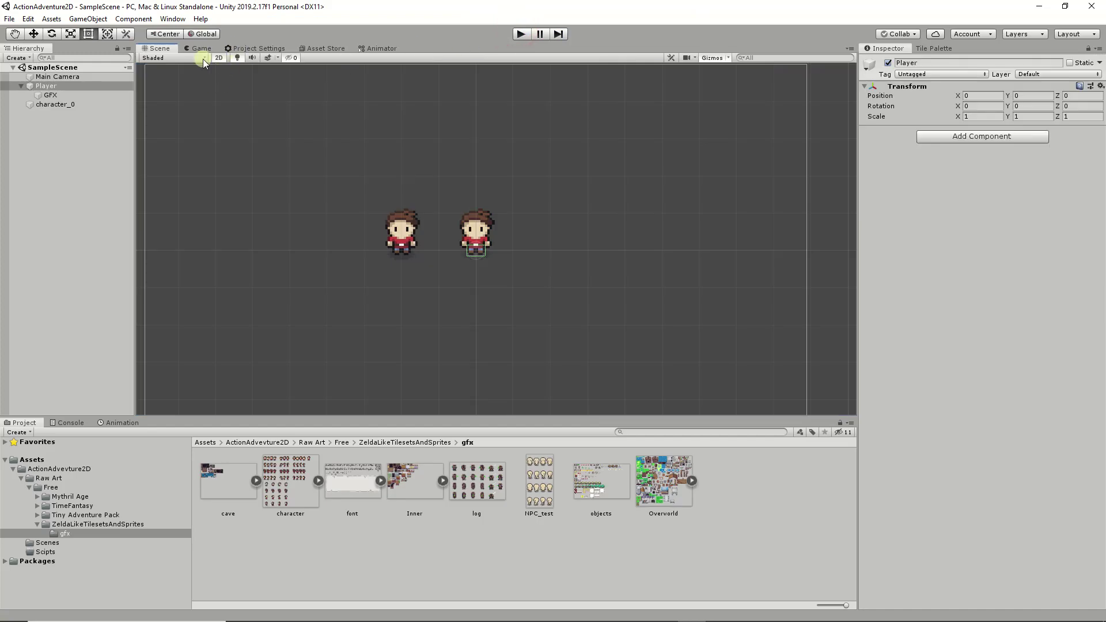
# - Review character_0's Rigidbody 2D settings and set the Gravity Scale of GFX's Rigidbody 2D to 1
pyautogui.click(75, 104)
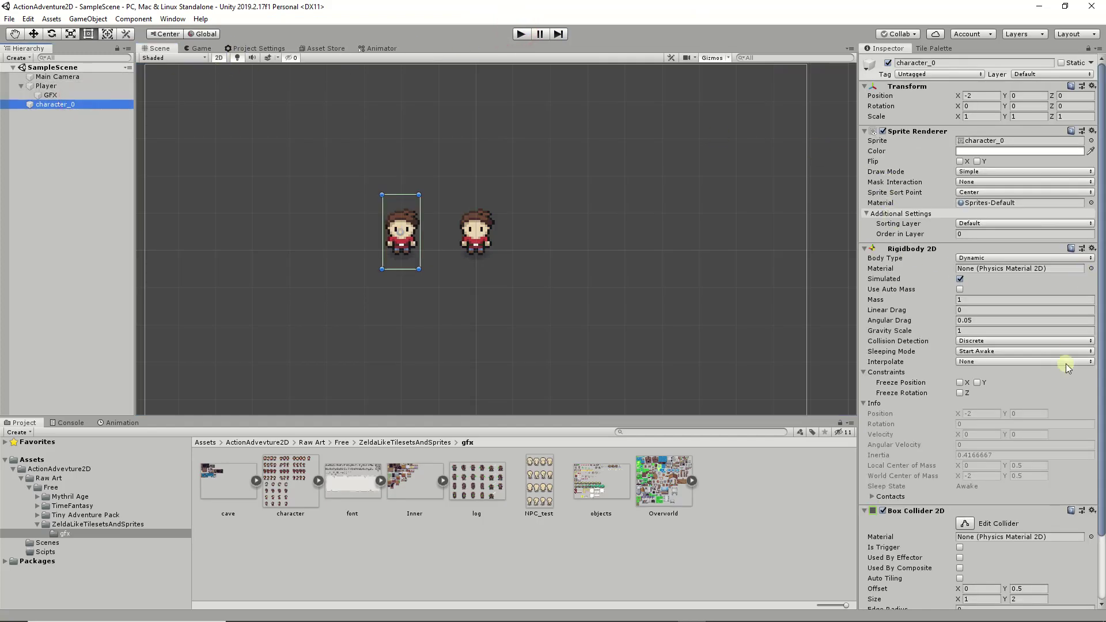
pyautogui.scroll(-3, 1013, 388)
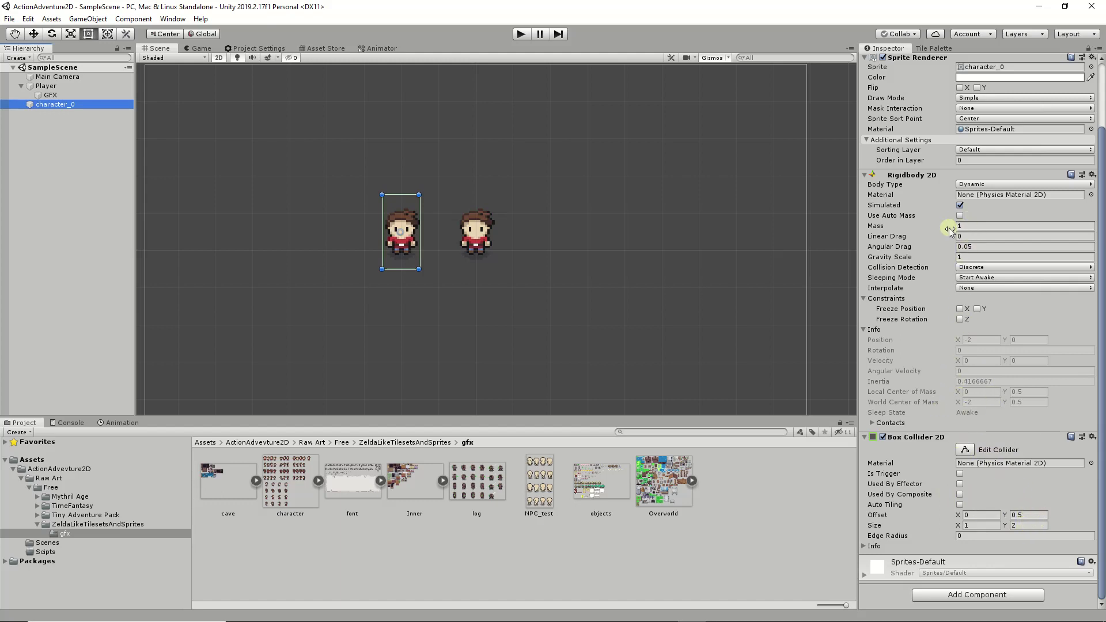
pyautogui.moveTo(29, 106); pyautogui.dragTo(46, 92)
pyautogui.click(48, 94)
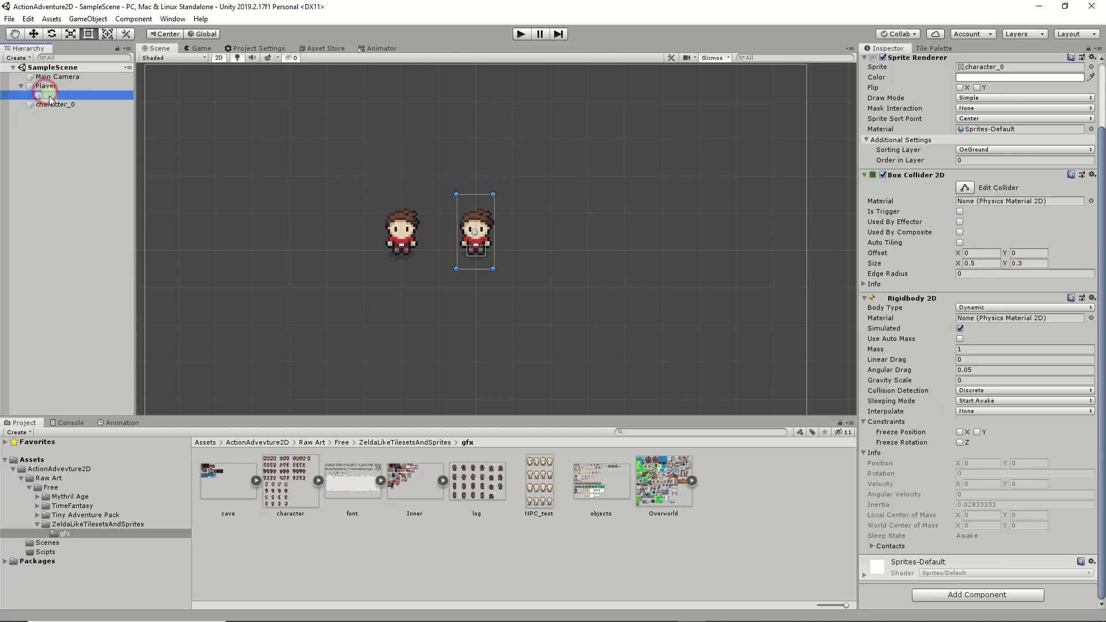
pyautogui.click(965, 380)
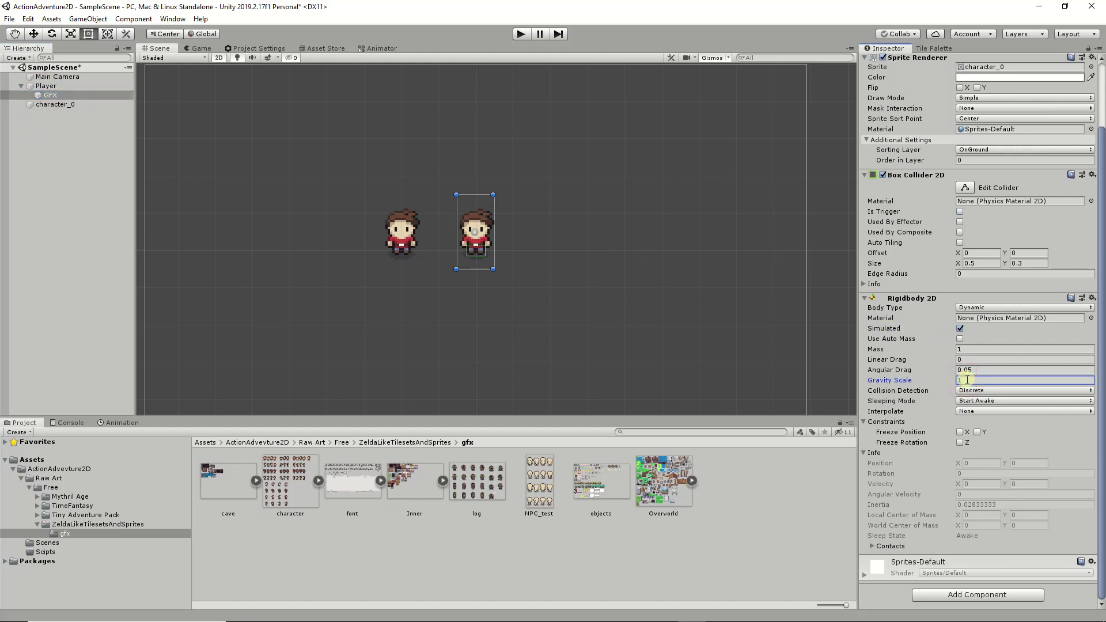
# - Run the scene to test GFX with its new gravity scale, stop playback, and review the project's Physics 2D gravity values
pyautogui.click(520, 34)
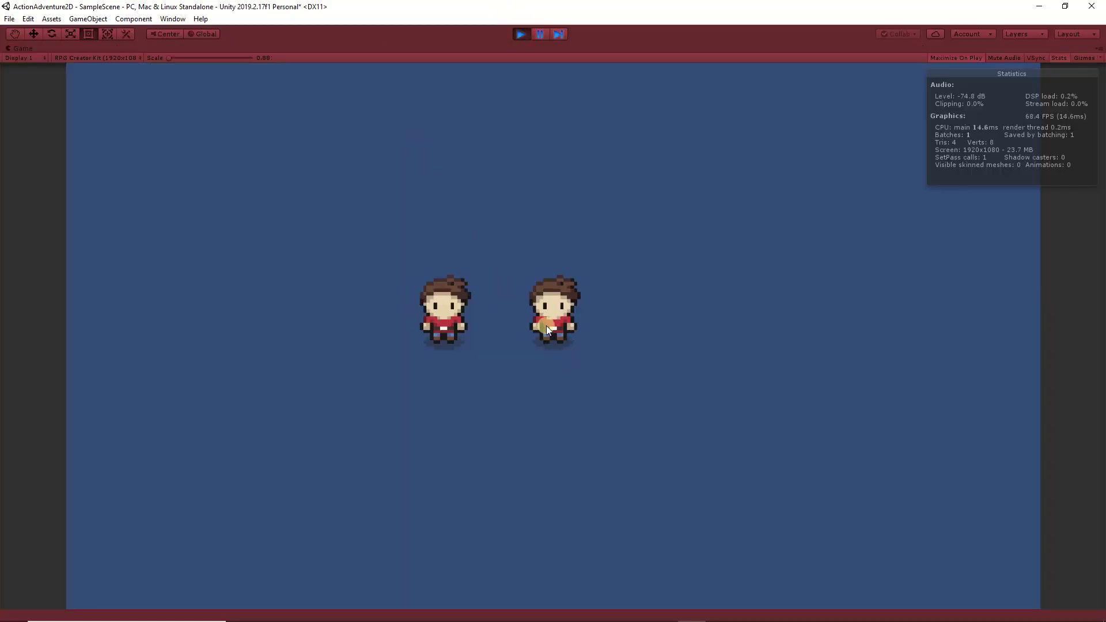
pyautogui.click(518, 36)
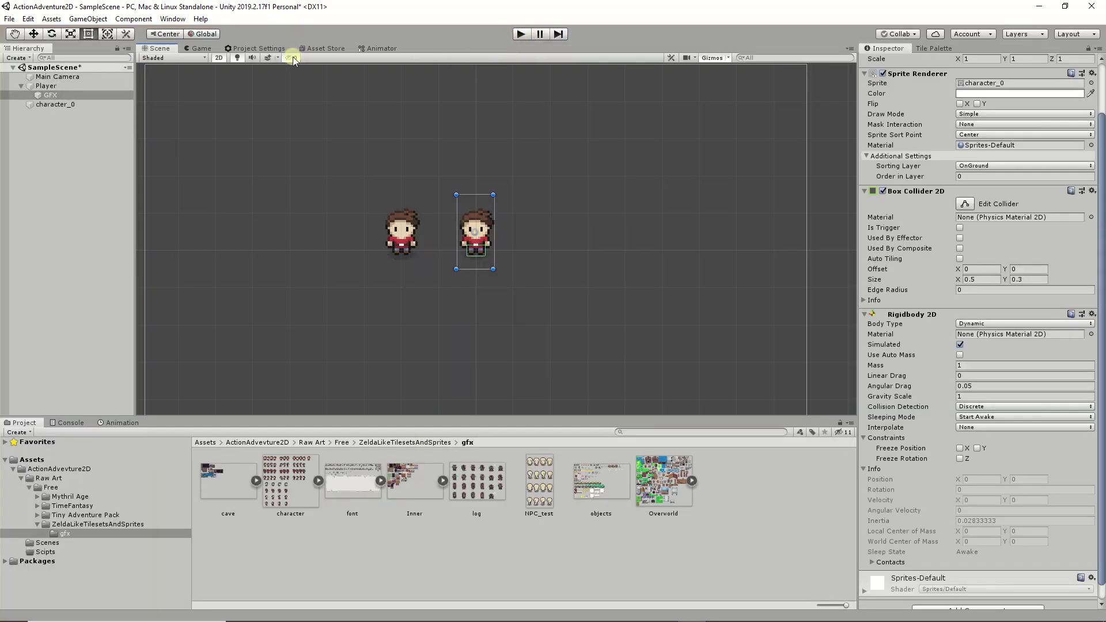
pyautogui.click(277, 48)
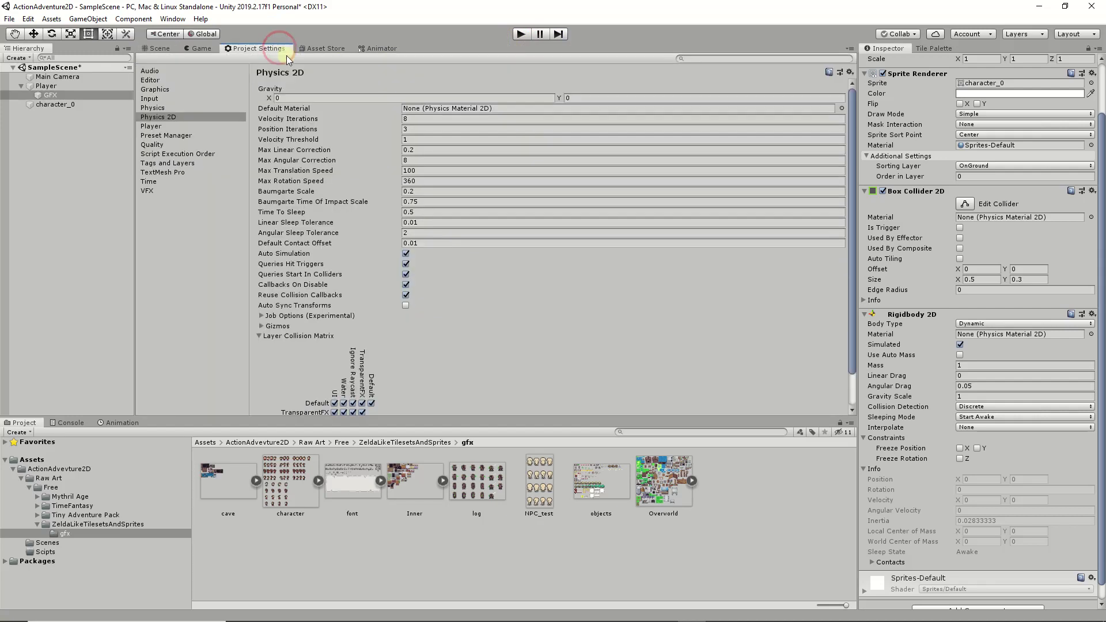
pyautogui.click(601, 98)
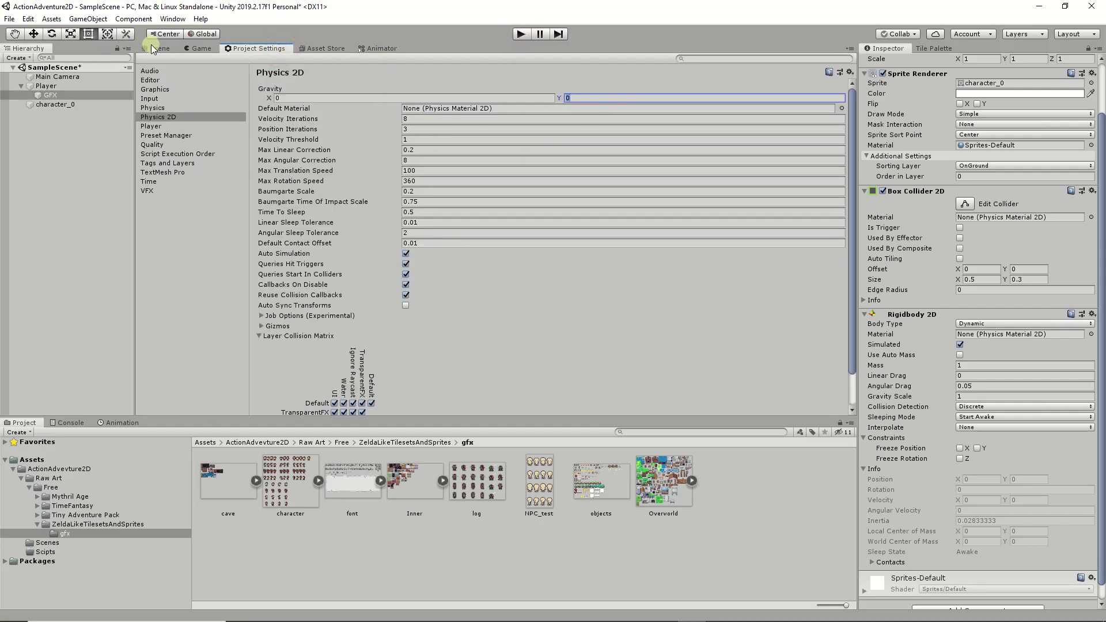
pyautogui.click(153, 48)
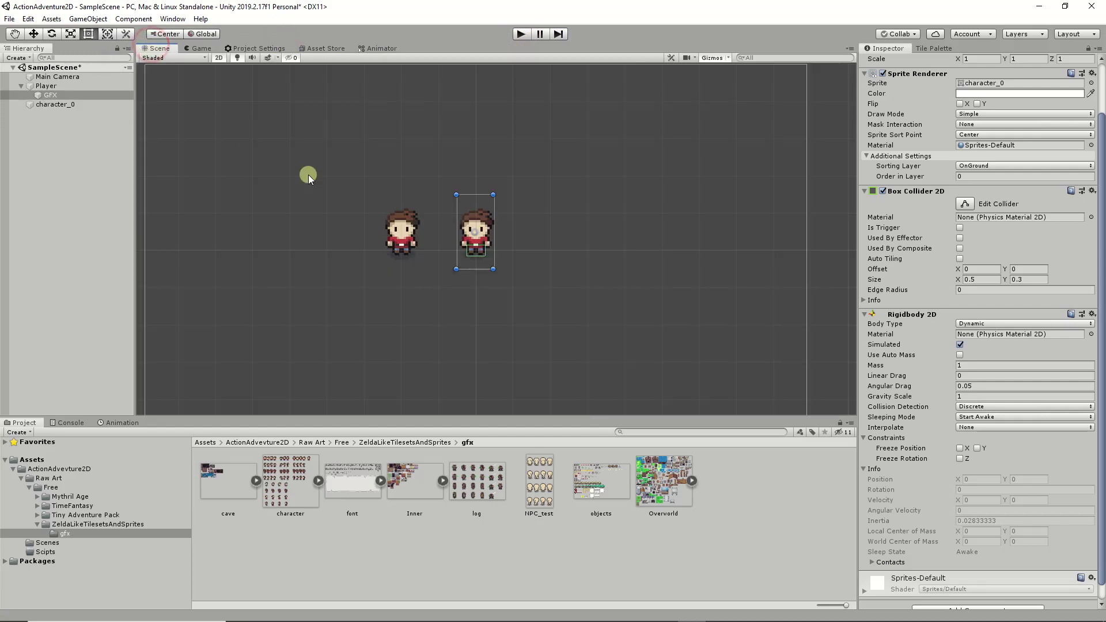
# - Delete the character_0 object from the scene and save the scene
pyautogui.click(66, 103)
pyautogui.rightClick(64, 104)
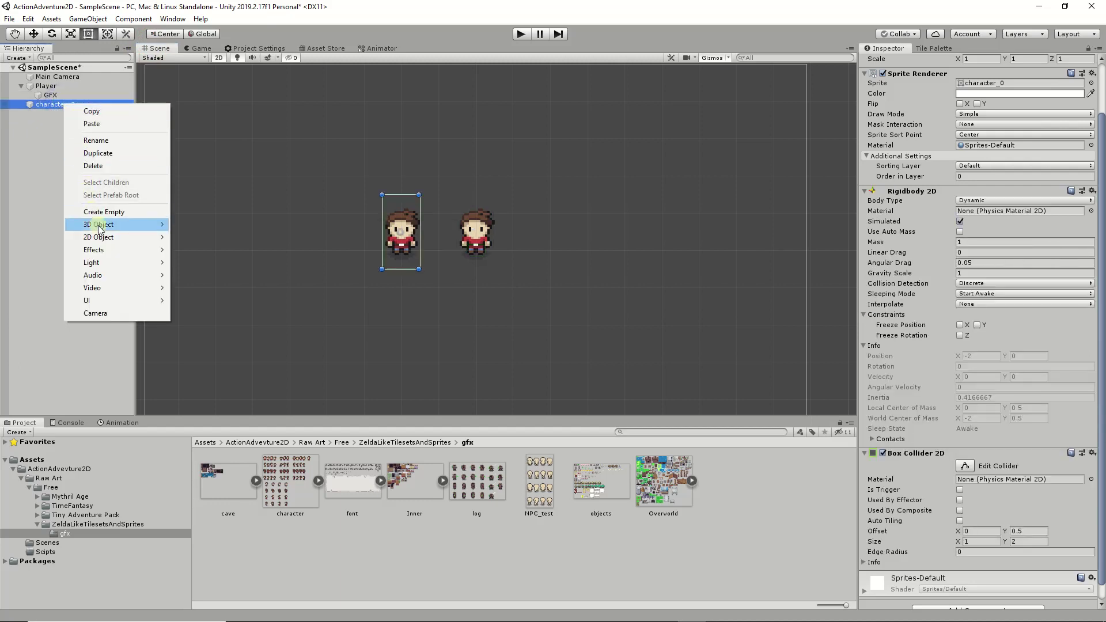
pyautogui.click(94, 166)
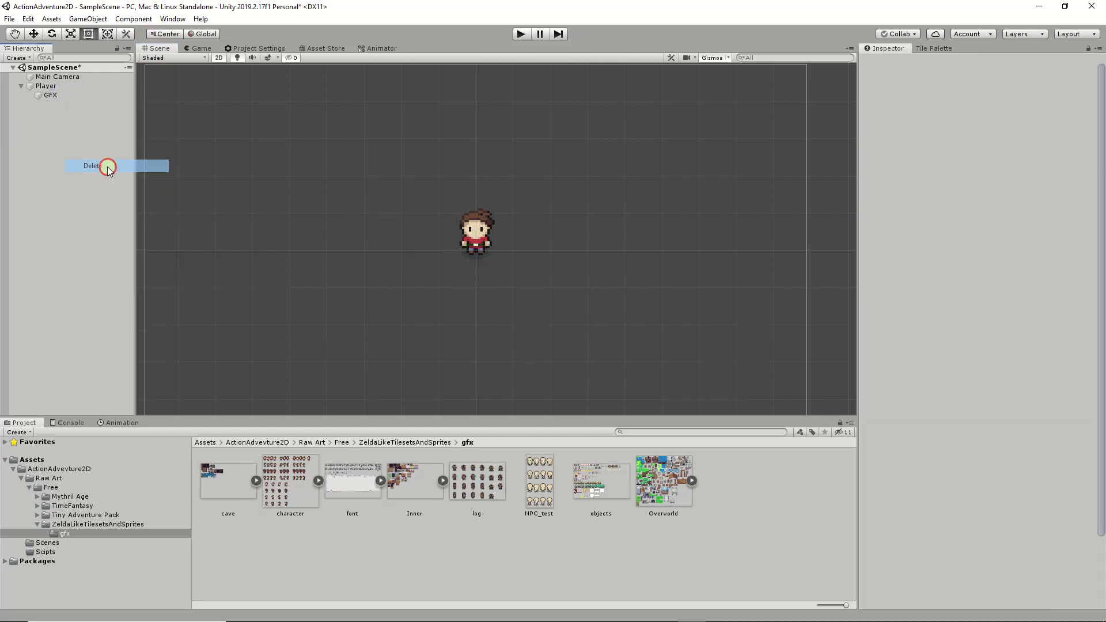
pyautogui.click(51, 99)
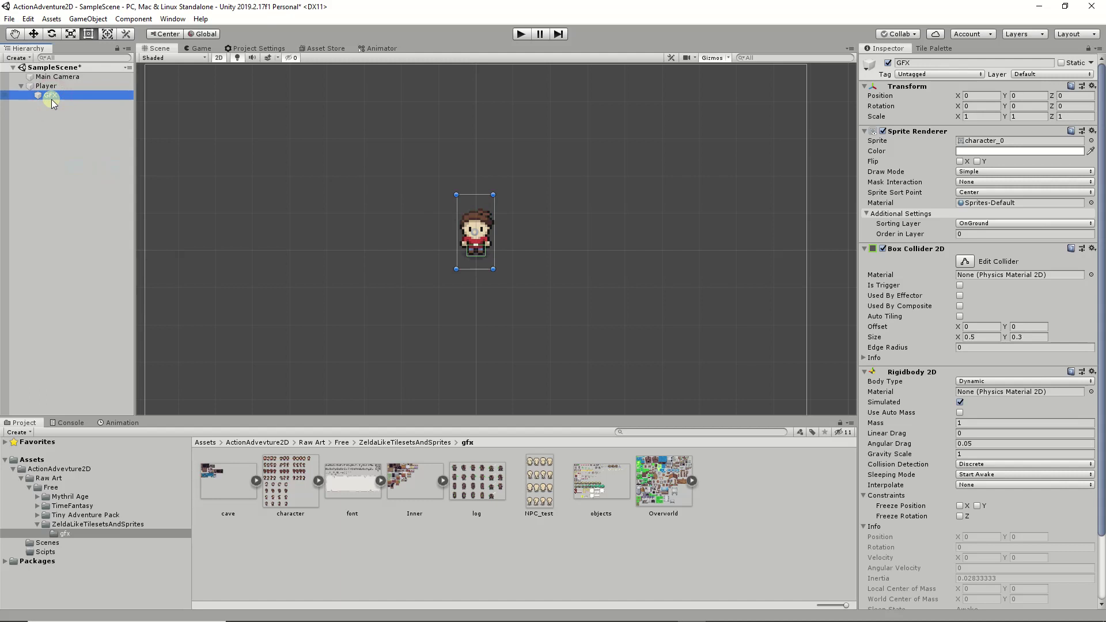
pyautogui.hotkey('ctrl', 's')
# - Examine the log sheet's import settings and browse the Char_one sprite folders of the Tiny Adventure Pack
pyautogui.click(478, 496)
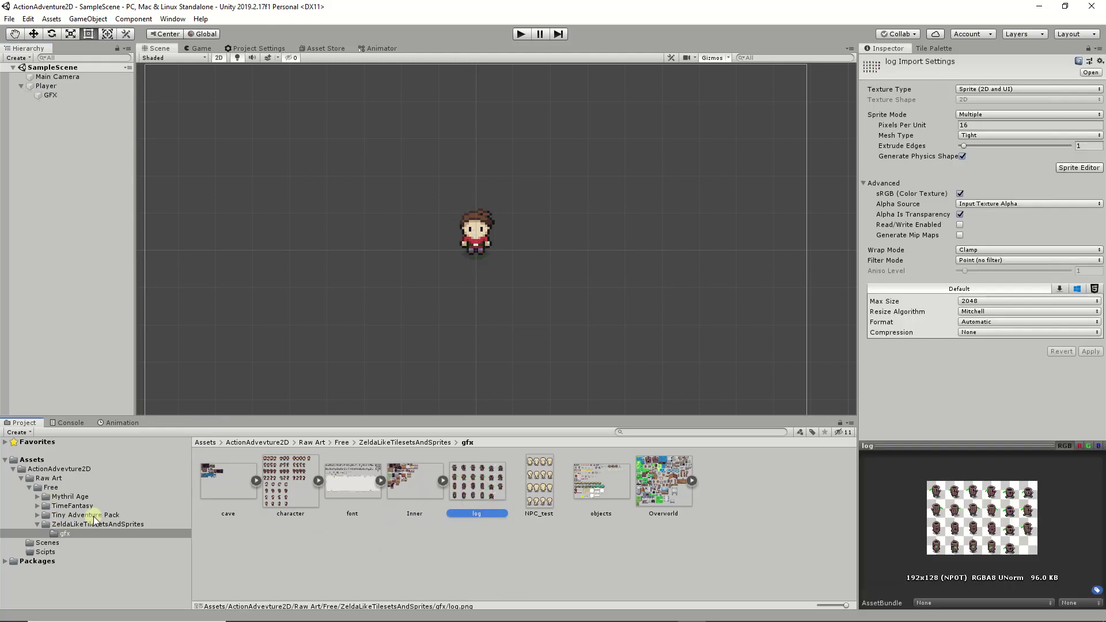
pyautogui.click(36, 514)
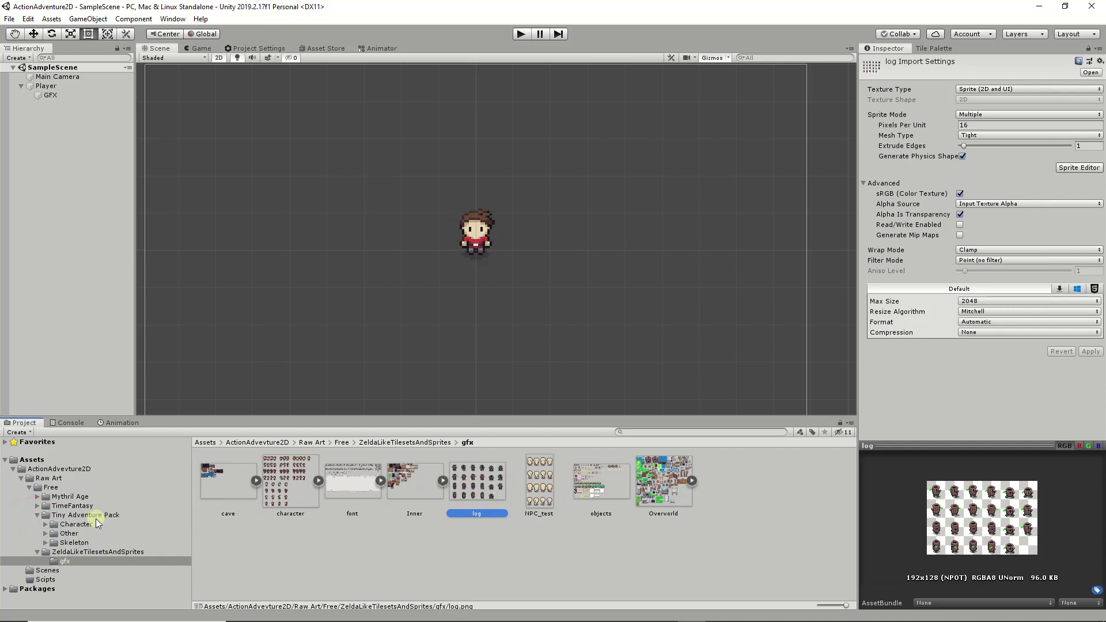
pyautogui.click(46, 524)
pyautogui.click(54, 533)
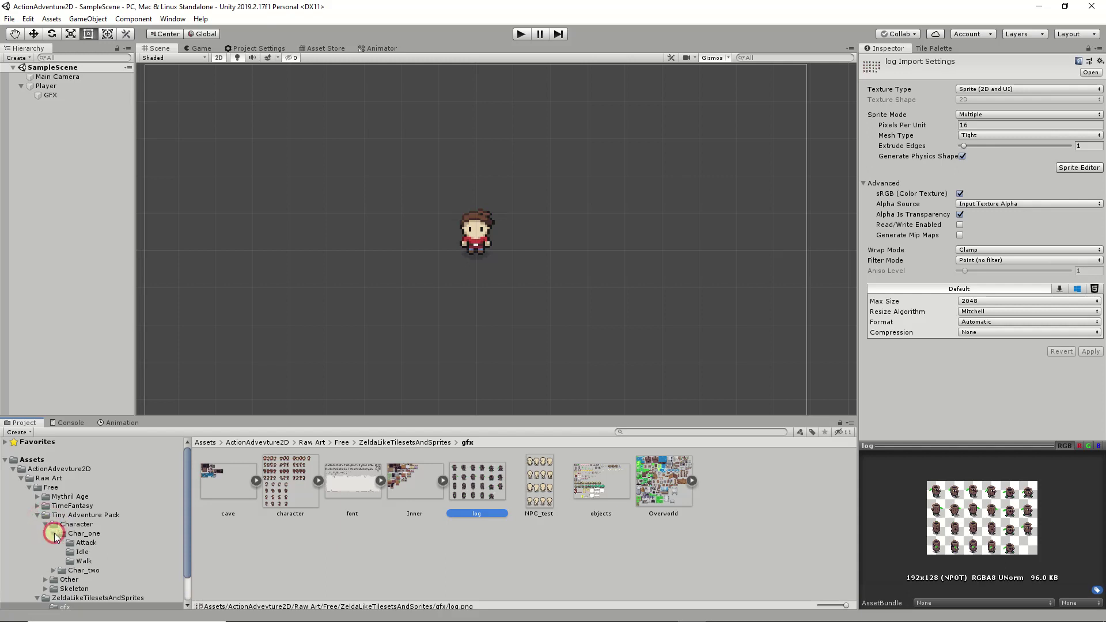
pyautogui.click(75, 525)
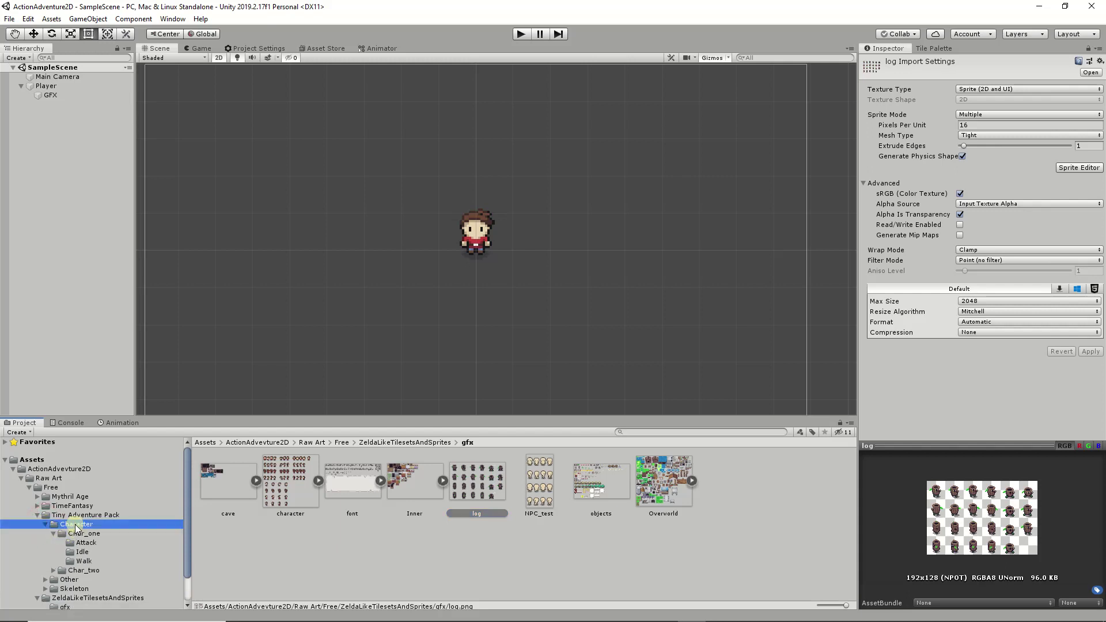
pyautogui.click(82, 554)
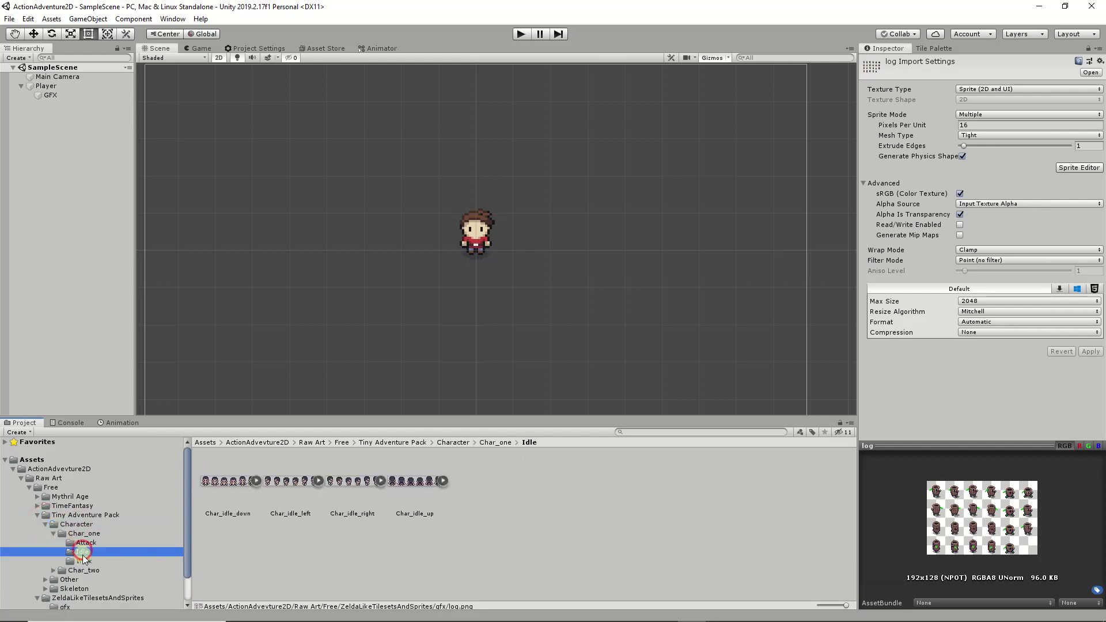
pyautogui.click(82, 560)
pyautogui.click(86, 543)
pyautogui.click(84, 533)
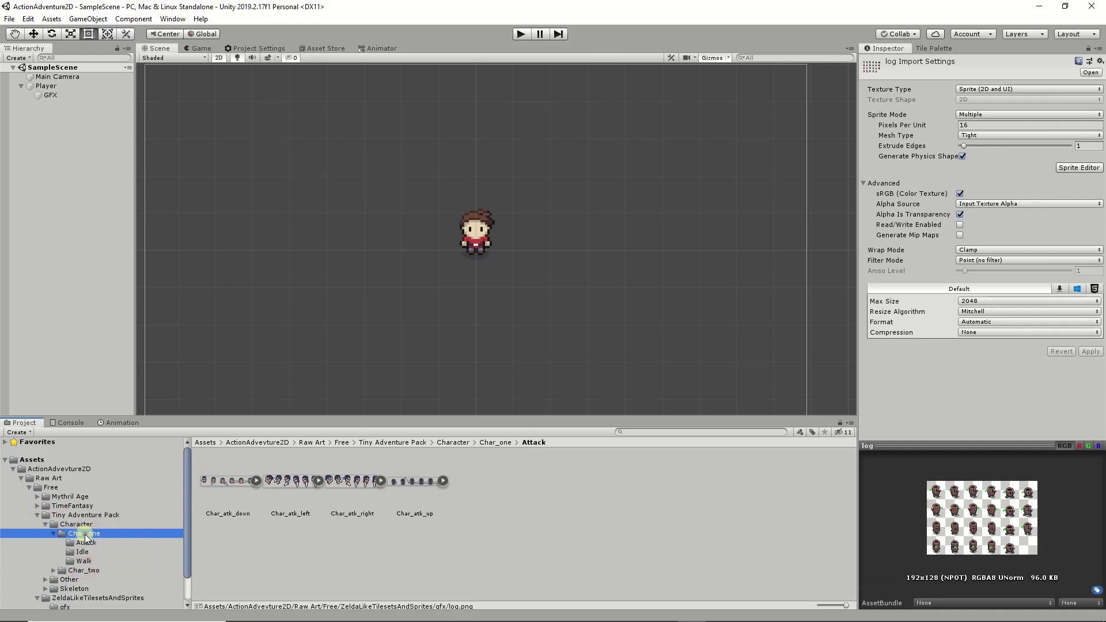
# - Set the Char_4_sides texture in Char_one to 16 pixels per unit and Multiple sprite mode
pyautogui.click(409, 489)
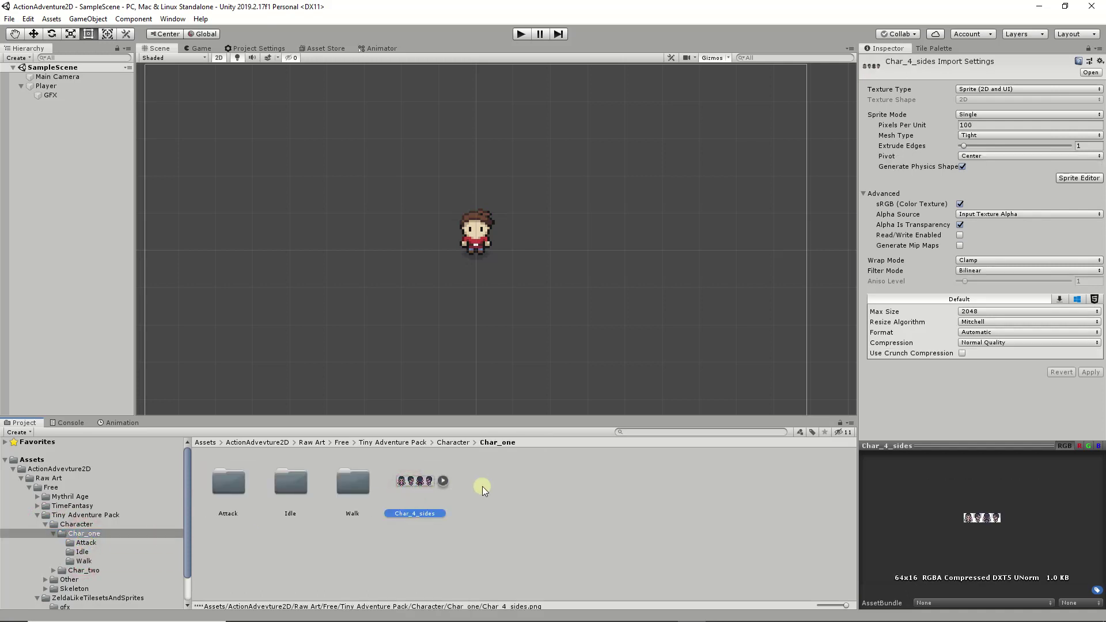
pyautogui.click(1002, 123)
pyautogui.write('16')
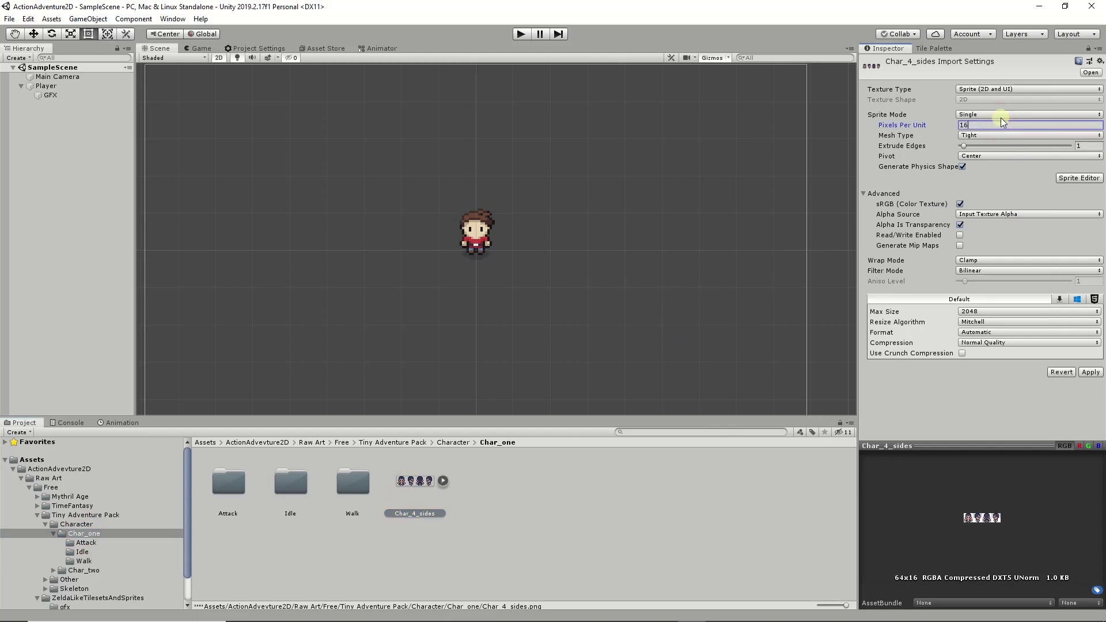
pyautogui.click(960, 115)
pyautogui.click(982, 140)
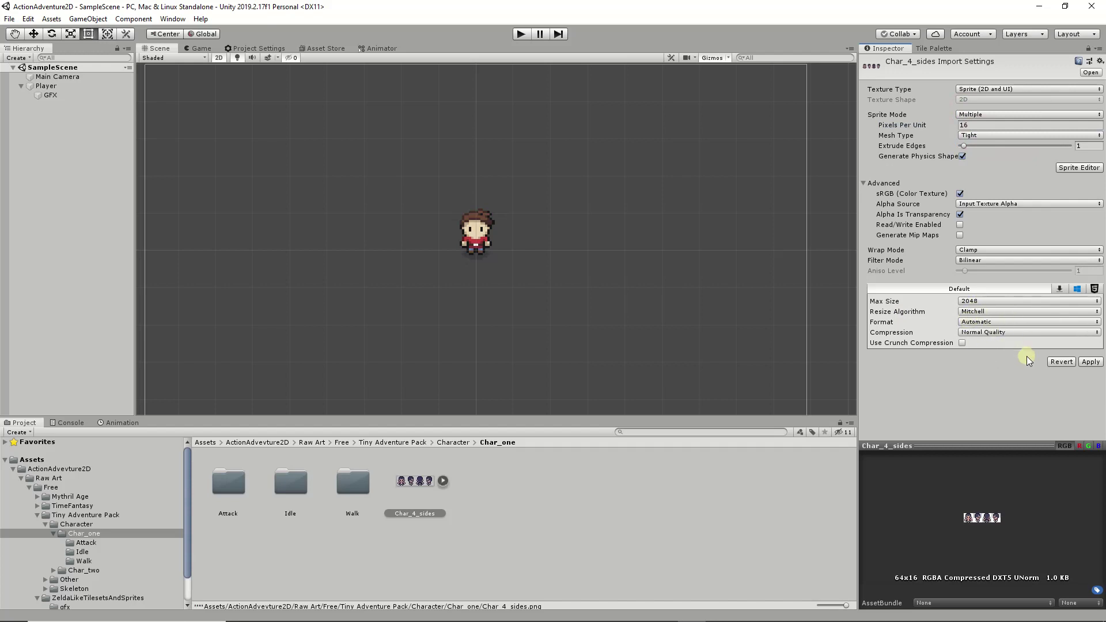
# - Set the Char_4_sides filter mode to Point (no filter) and its compression to None
pyautogui.click(985, 259)
pyautogui.click(986, 269)
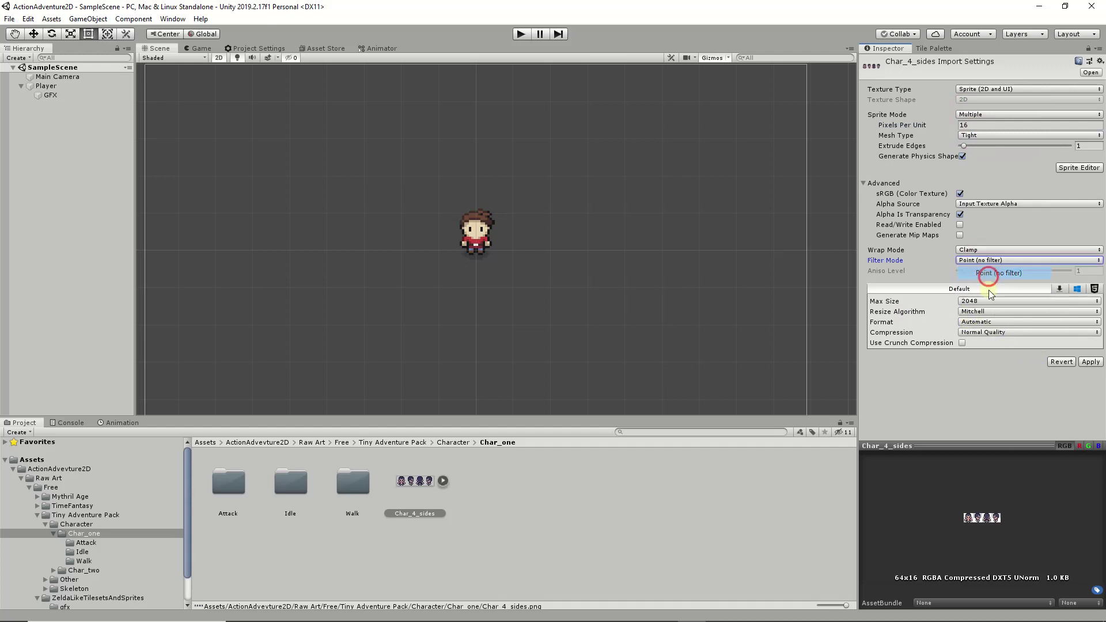
pyautogui.click(988, 333)
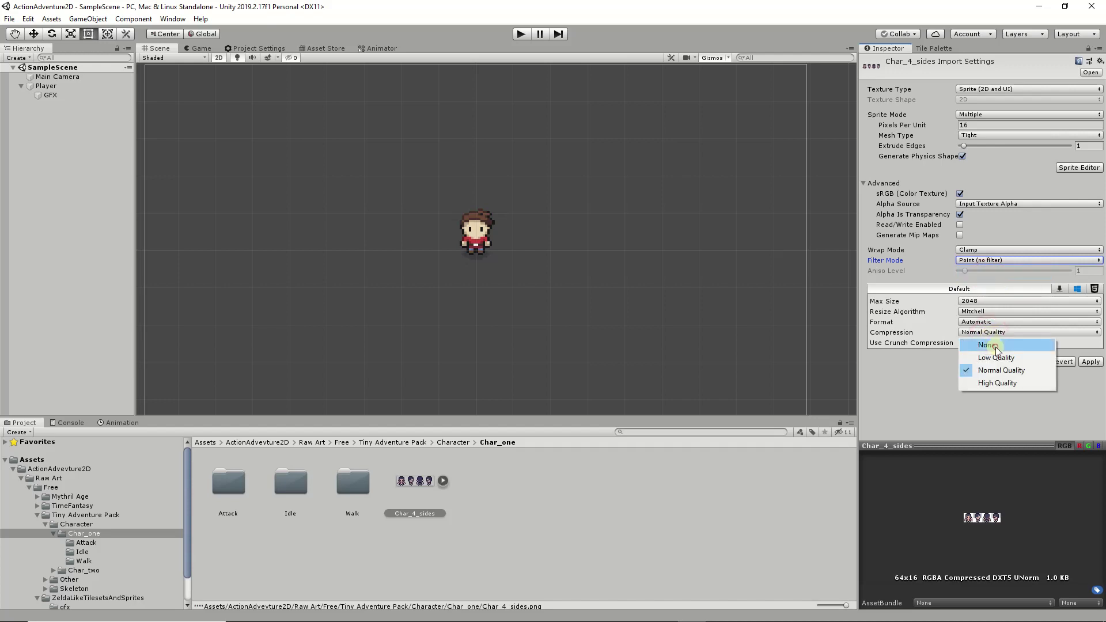
pyautogui.click(985, 345)
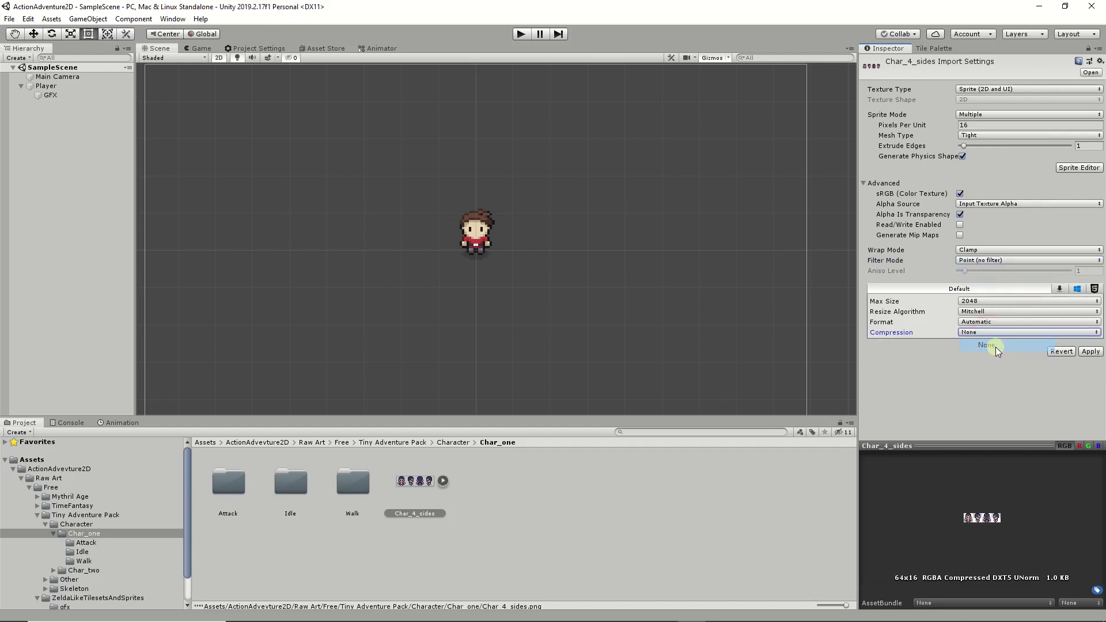
# - Set the Char_4_sides texture's max size to 64 and apply its import settings
pyautogui.click(976, 303)
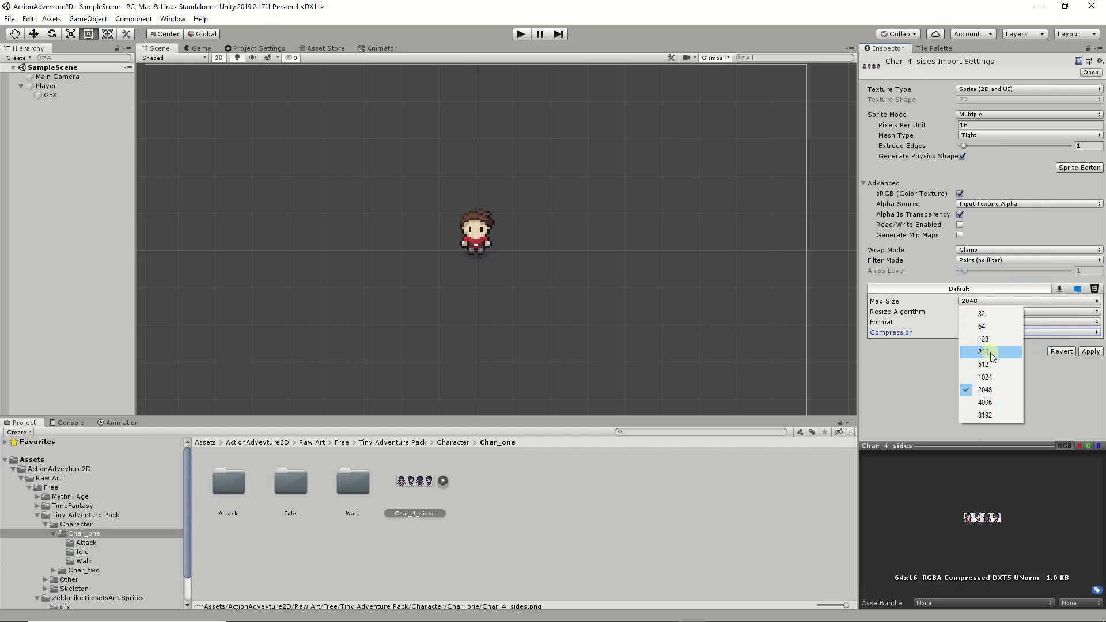
pyautogui.click(982, 326)
pyautogui.click(1088, 352)
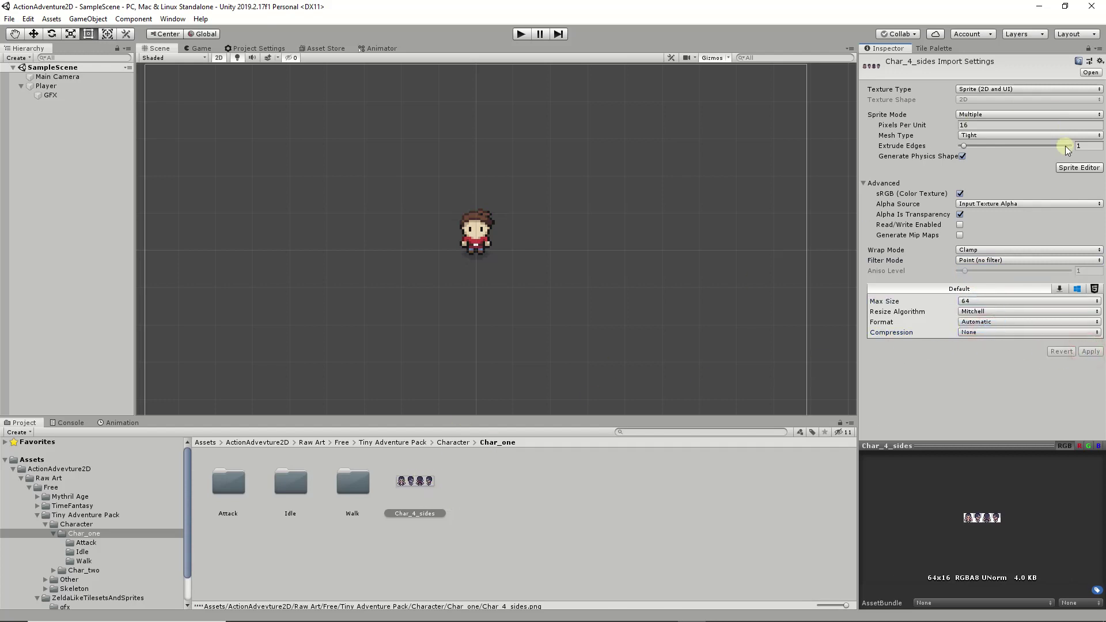
# - Slice Char_4_sides in the Sprite Editor by cell count into 4 columns and 1 row, and check each slice
pyautogui.click(1077, 168)
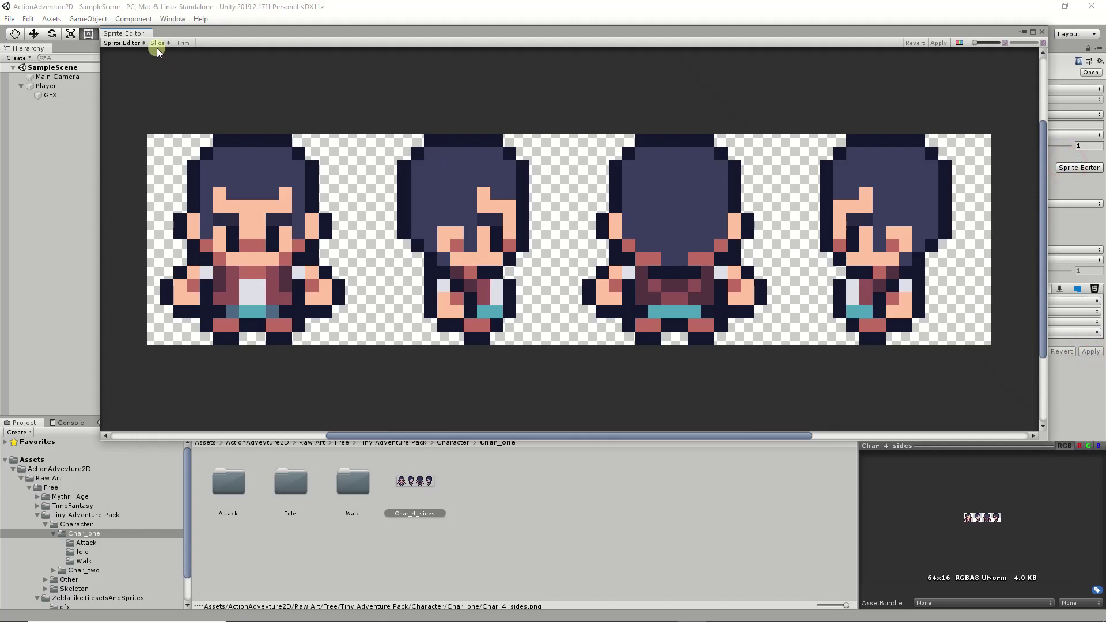
pyautogui.click(157, 45)
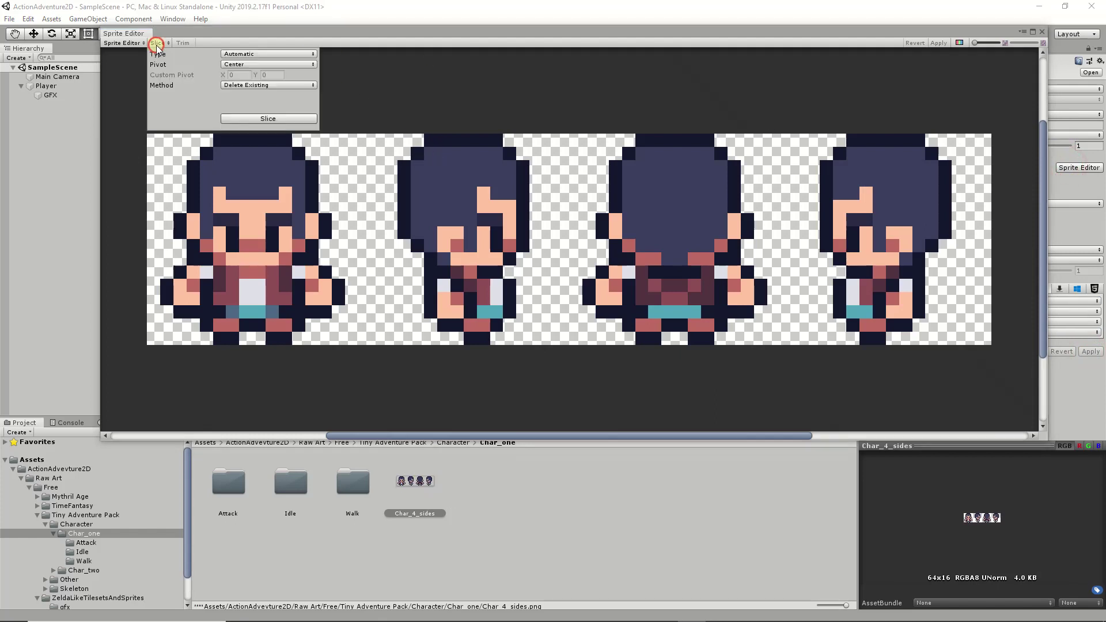
pyautogui.click(239, 54)
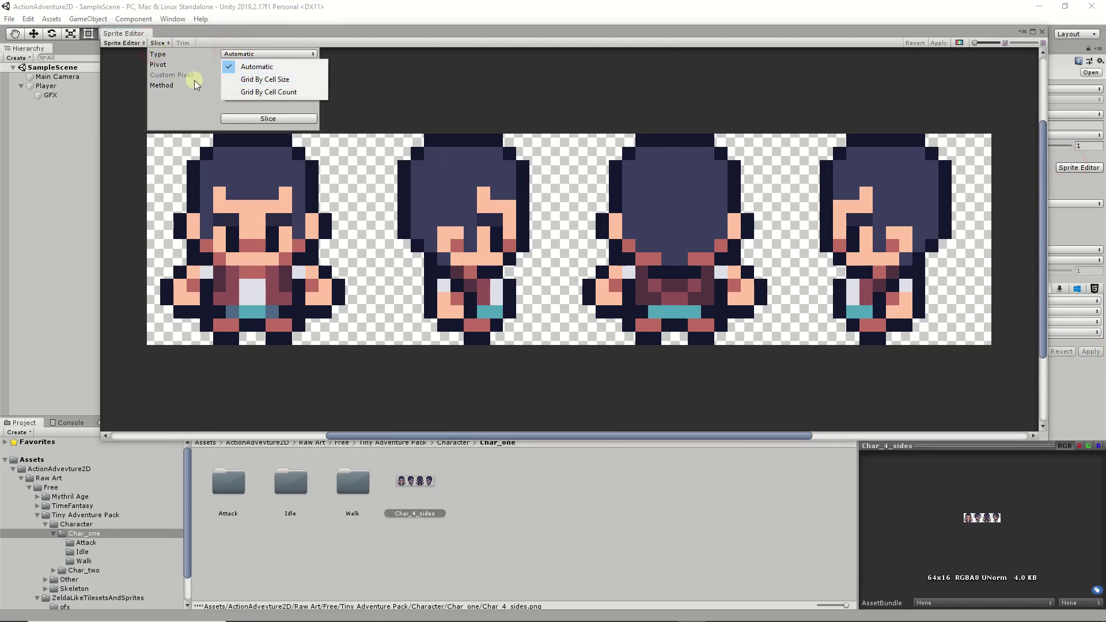
pyautogui.click(271, 92)
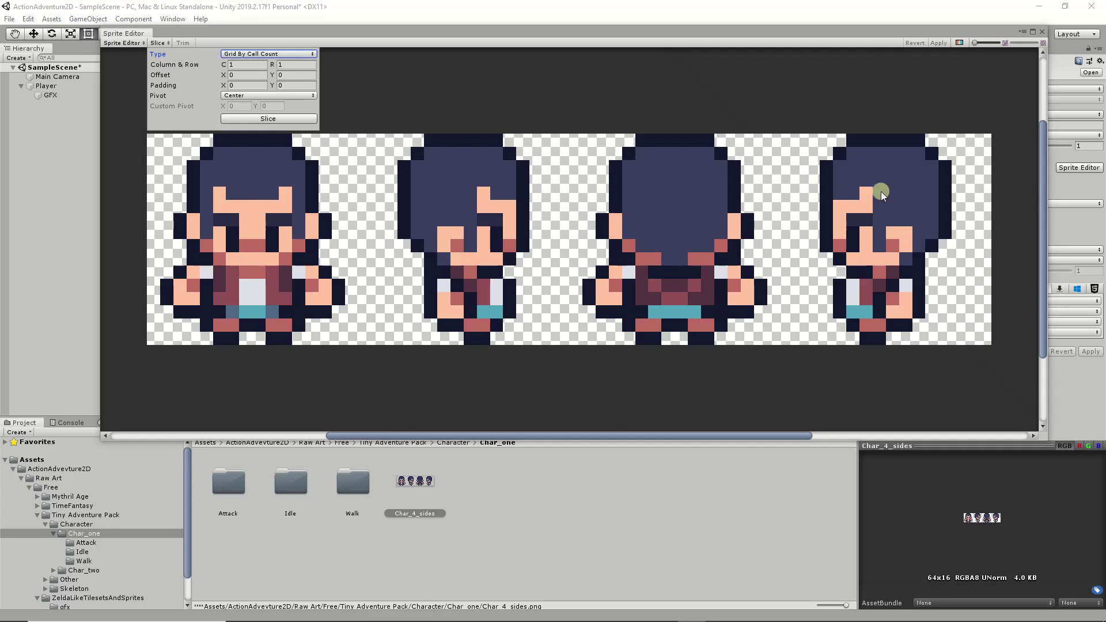
pyautogui.click(259, 64)
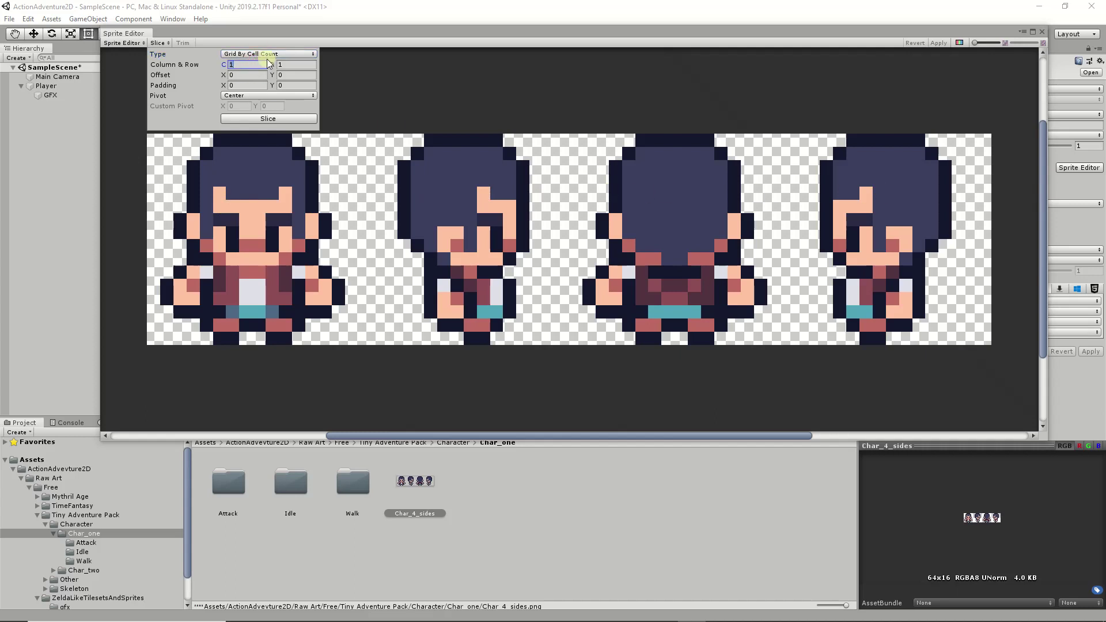
pyautogui.click(298, 118)
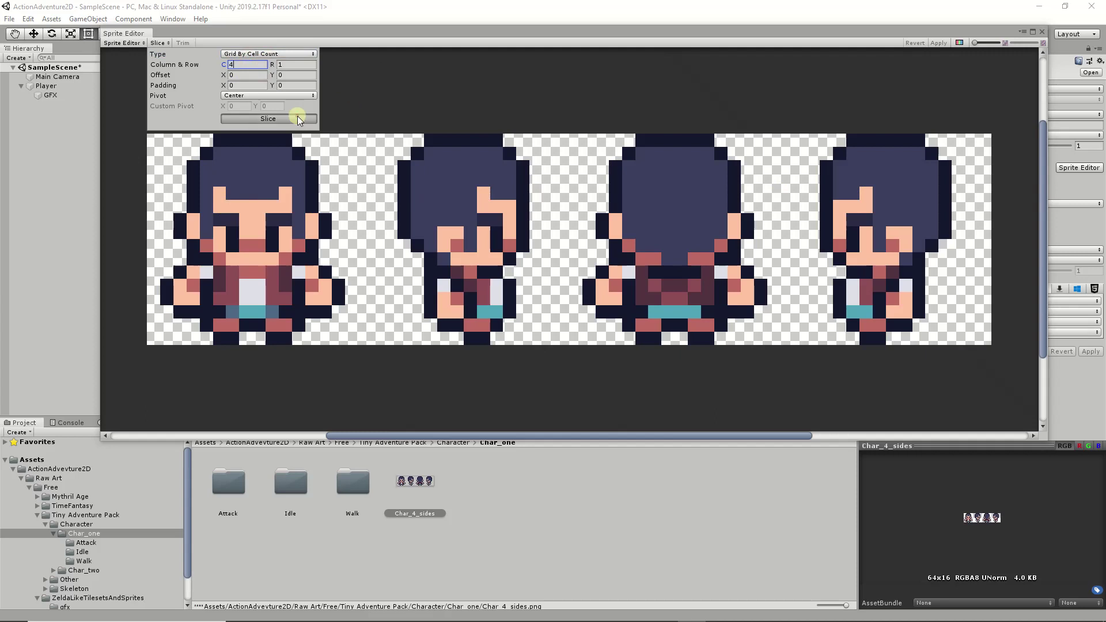
pyautogui.click(208, 210)
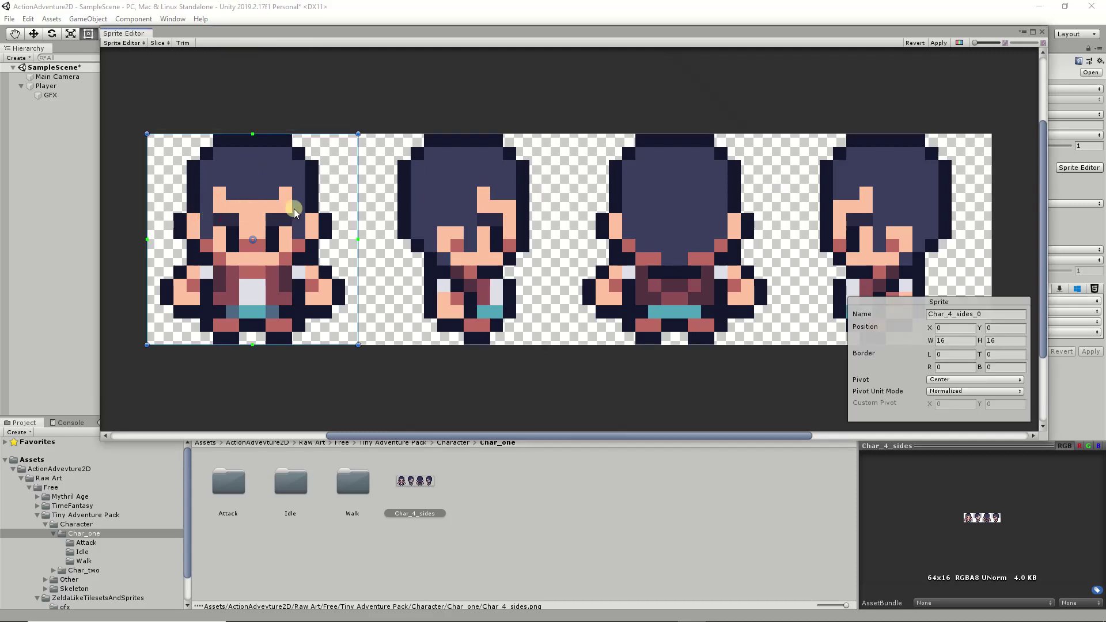
pyautogui.click(487, 309)
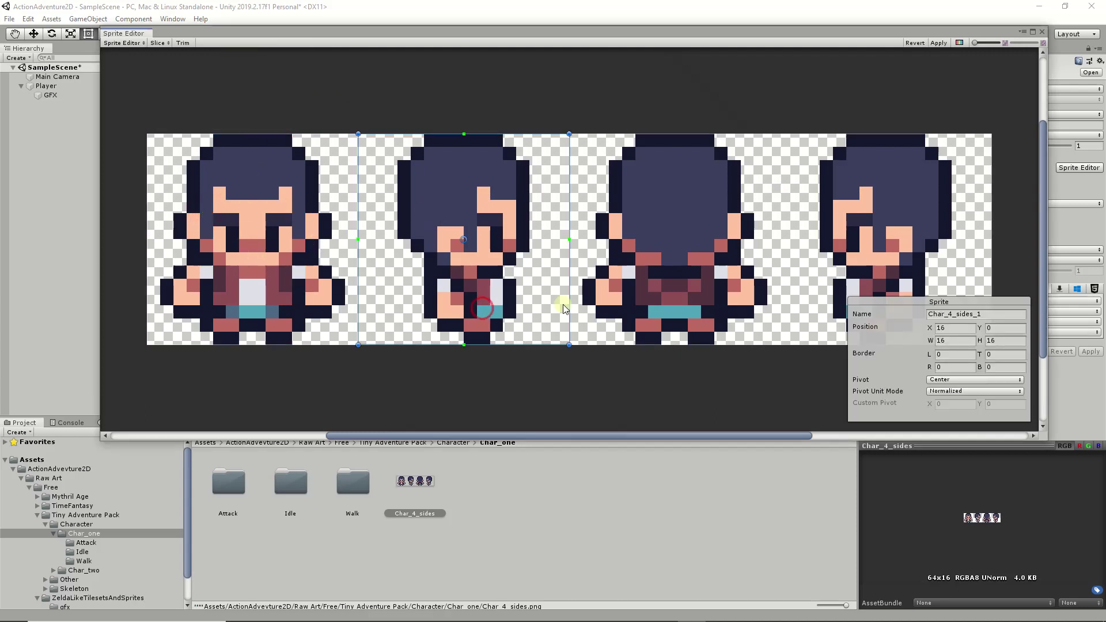
pyautogui.click(631, 291)
pyautogui.click(840, 262)
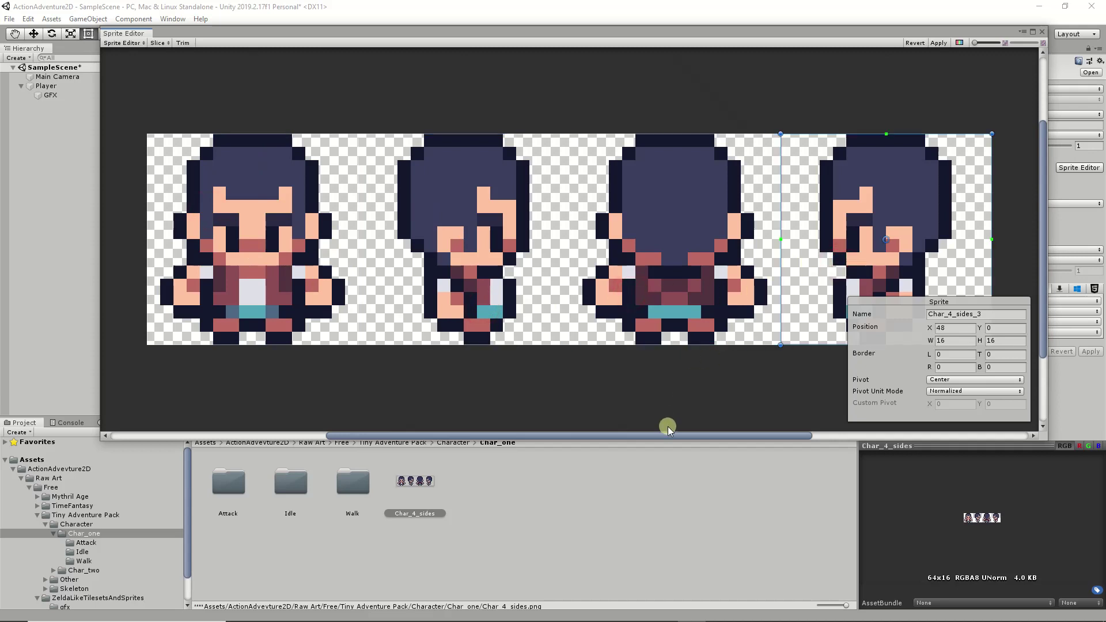
pyautogui.moveTo(667, 433)
pyautogui.mouseDown()
pyautogui.moveTo(731, 436)
pyautogui.moveTo(652, 435)
pyautogui.mouseUp()
# - Give the first character slice a custom pivot in pixels at X 8, Y 8
pyautogui.click(324, 235)
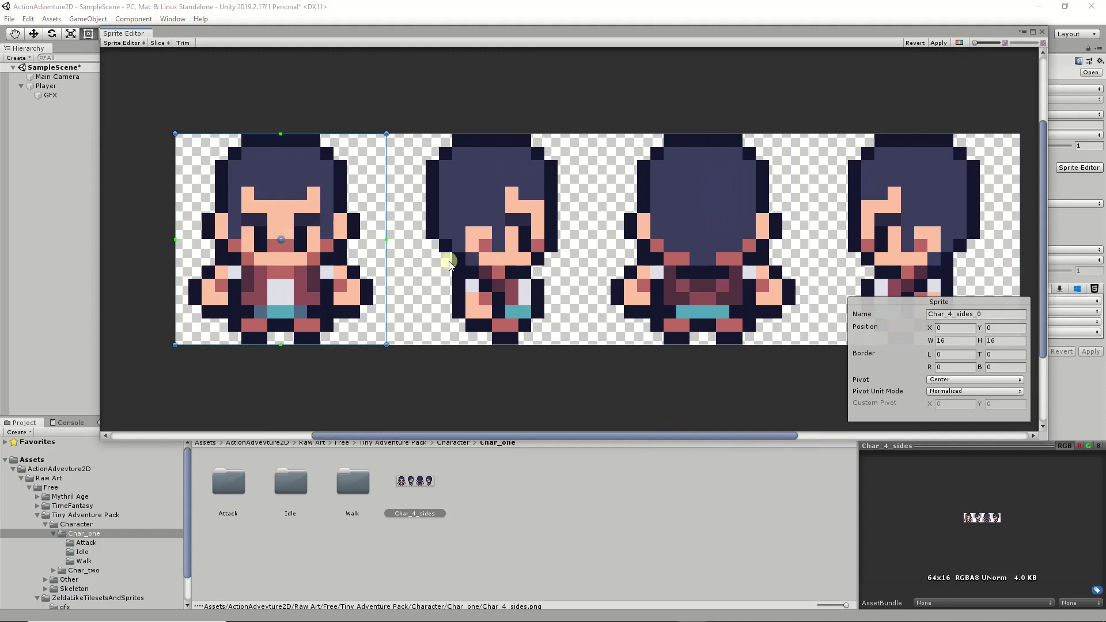
pyautogui.click(951, 379)
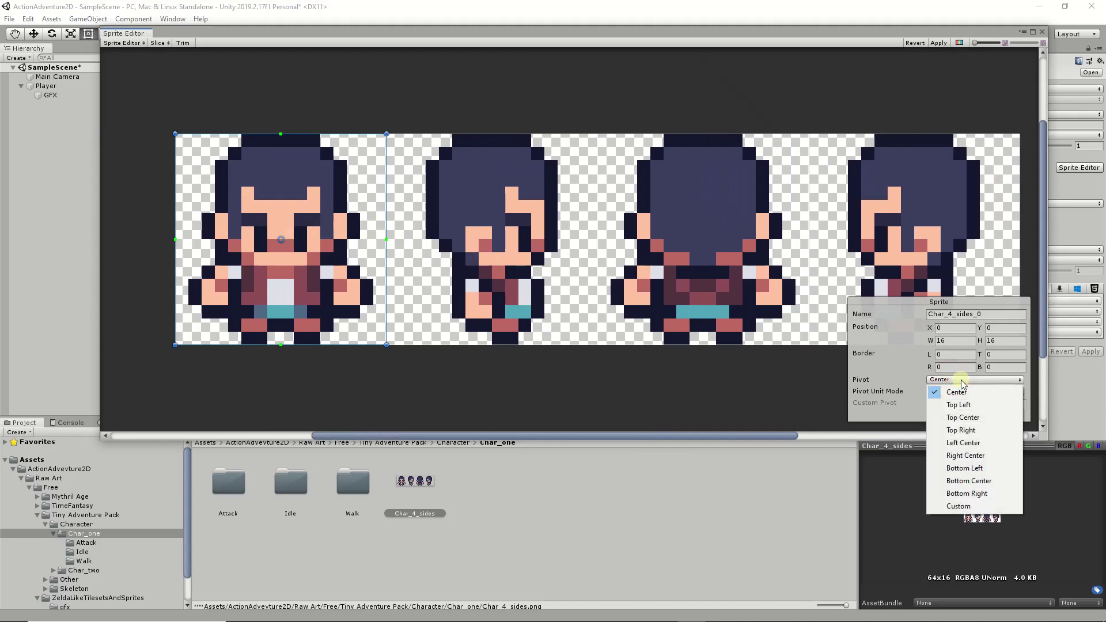
pyautogui.click(958, 505)
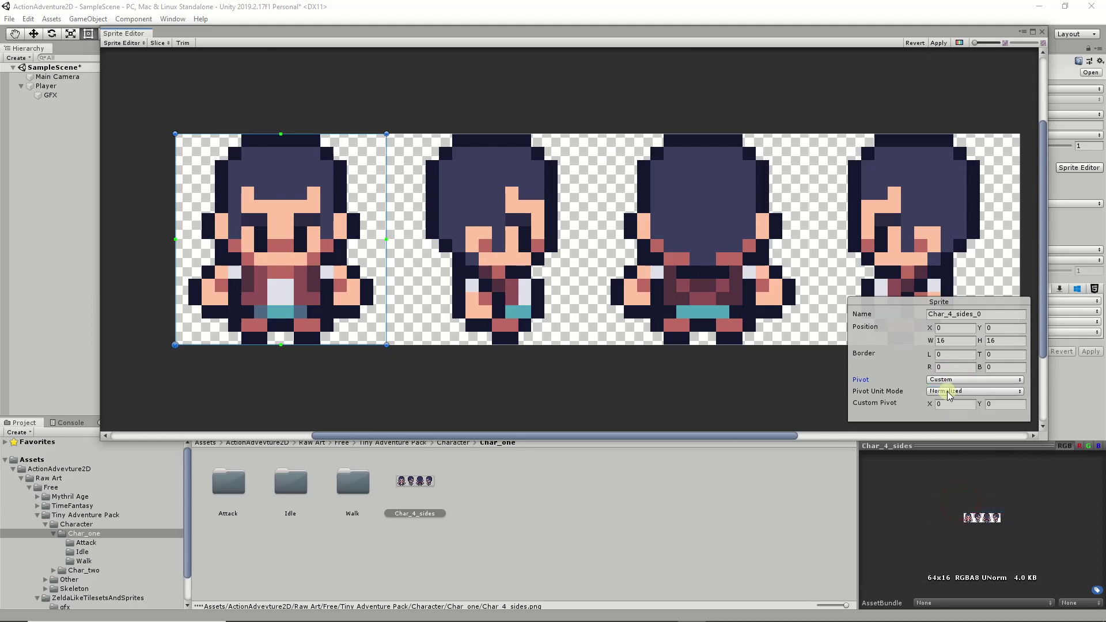
pyautogui.click(947, 392)
pyautogui.click(956, 415)
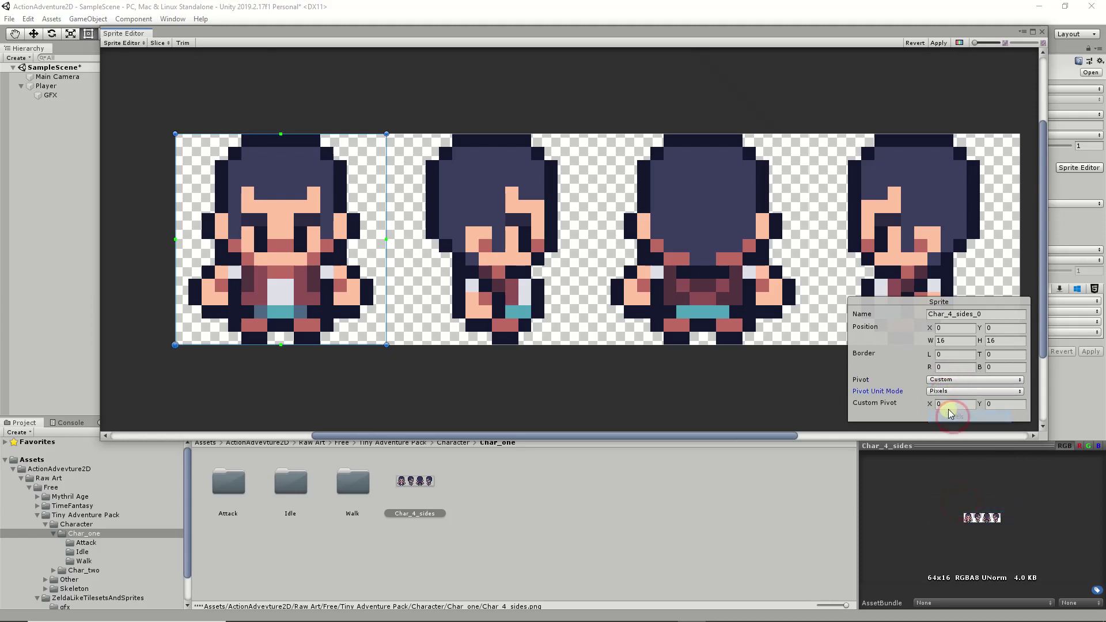
pyautogui.click(947, 407)
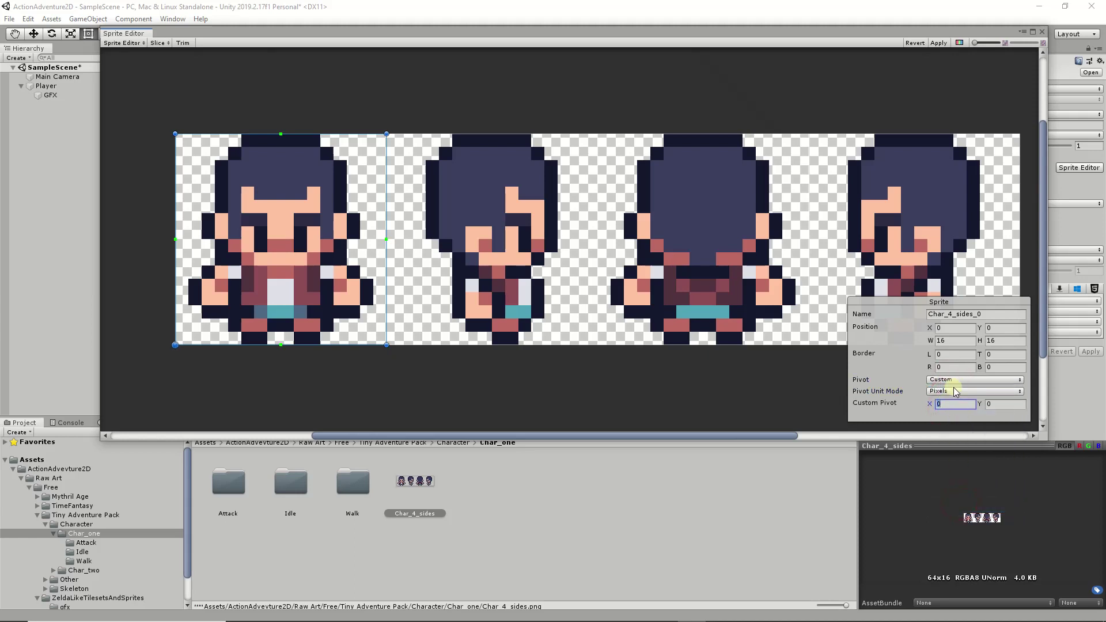
pyautogui.click(1005, 403)
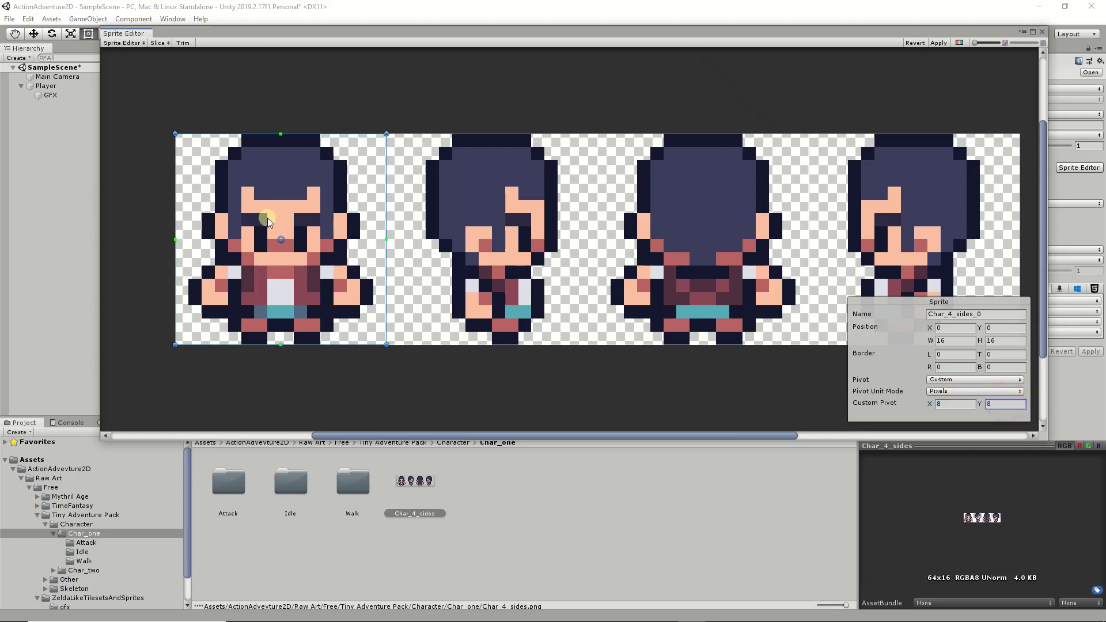
# - Move the first slice's pivot down to X 8, Y 2 and switch its pivot unit mode to Normalized
pyautogui.click(284, 240)
pyautogui.moveTo(283, 240); pyautogui.dragTo(281, 325)
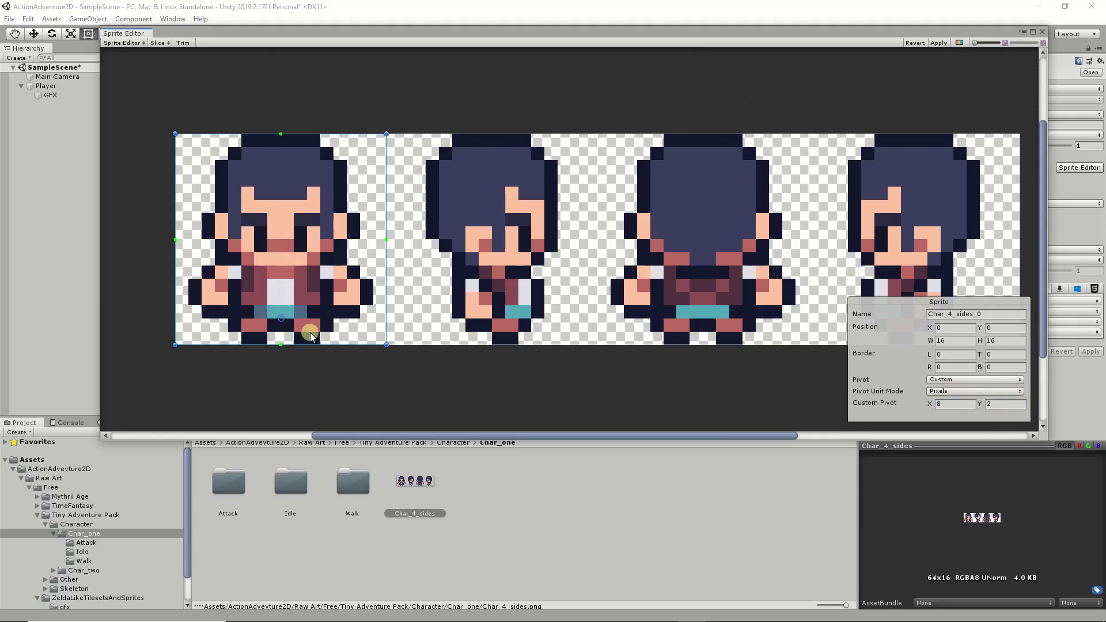
pyautogui.click(944, 391)
pyautogui.click(951, 403)
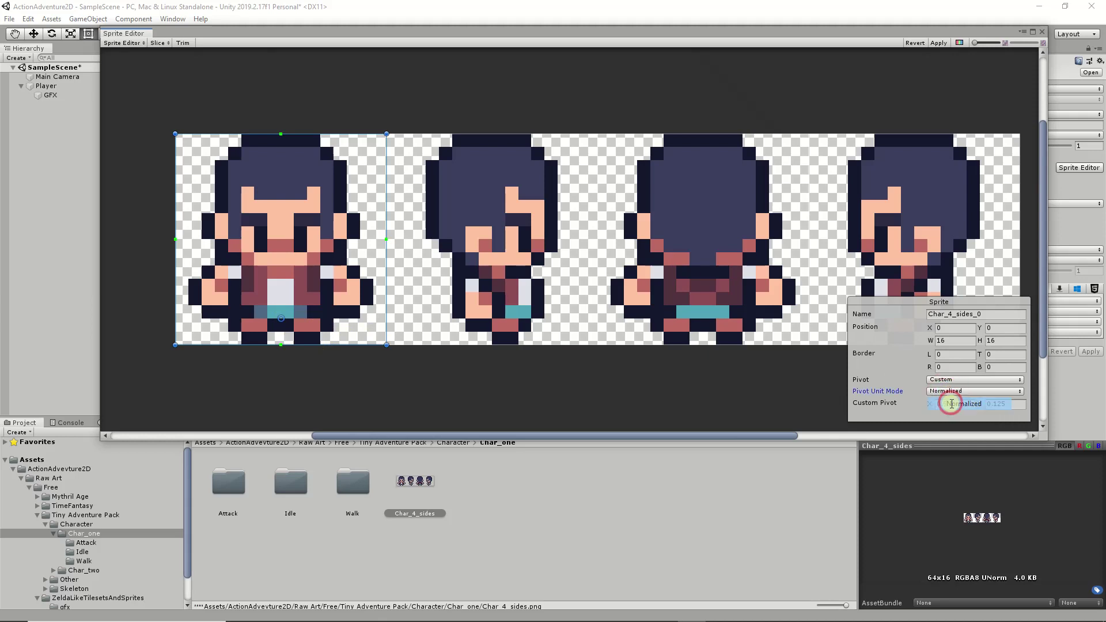
pyautogui.click(1000, 405)
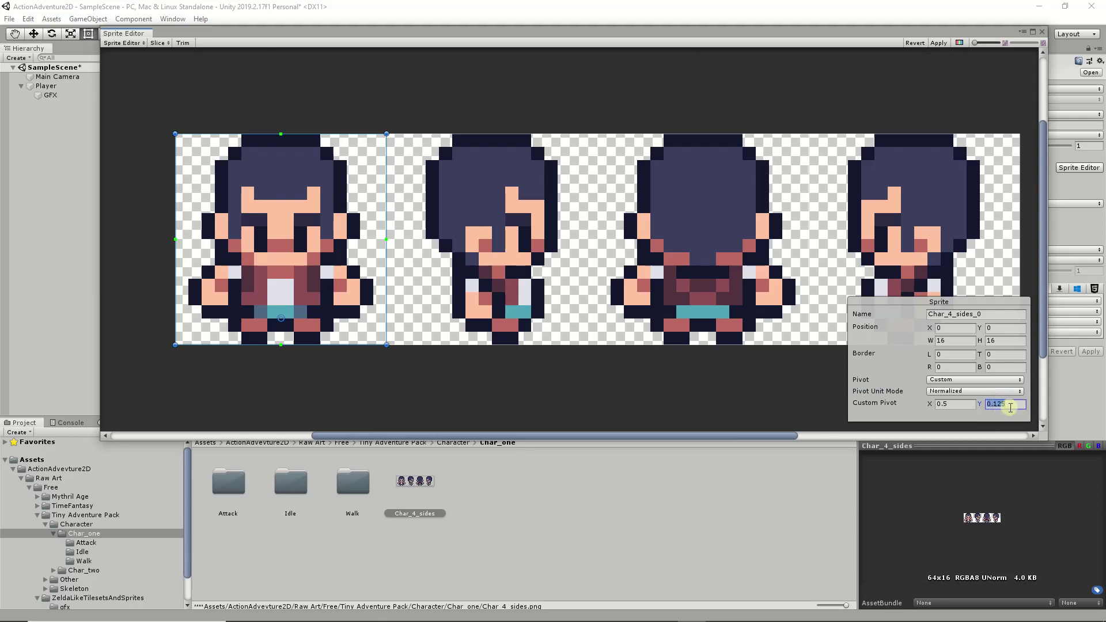
# - Reslice Char_4_sides with a custom pivot of X 0.5, Y 0.125, check the slices' pivots, and apply the slicing
pyautogui.click(161, 46)
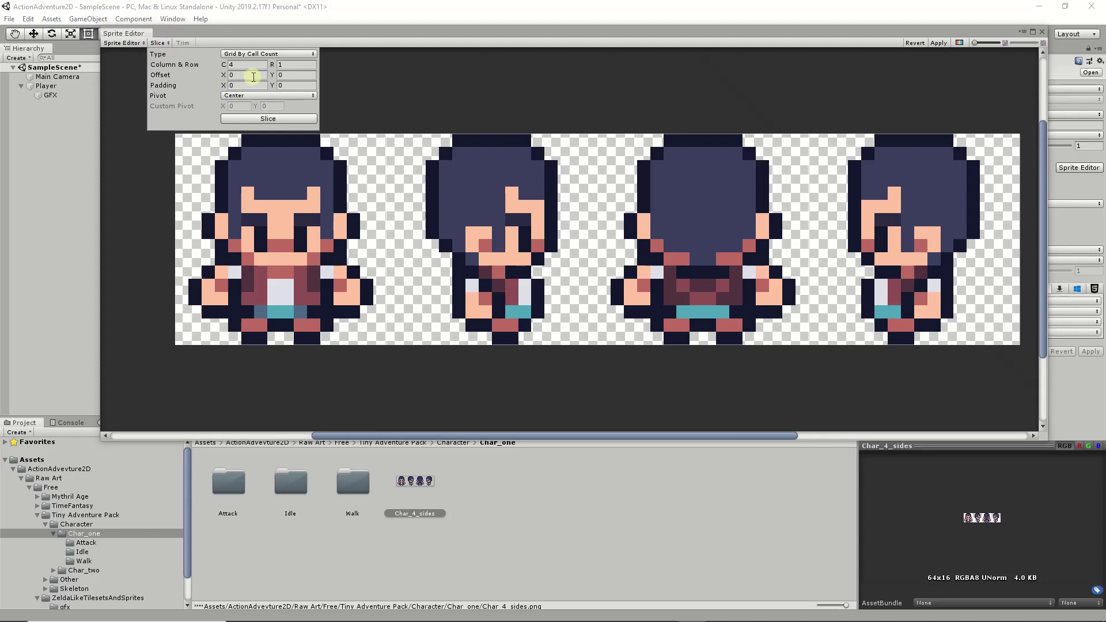
pyautogui.click(250, 95)
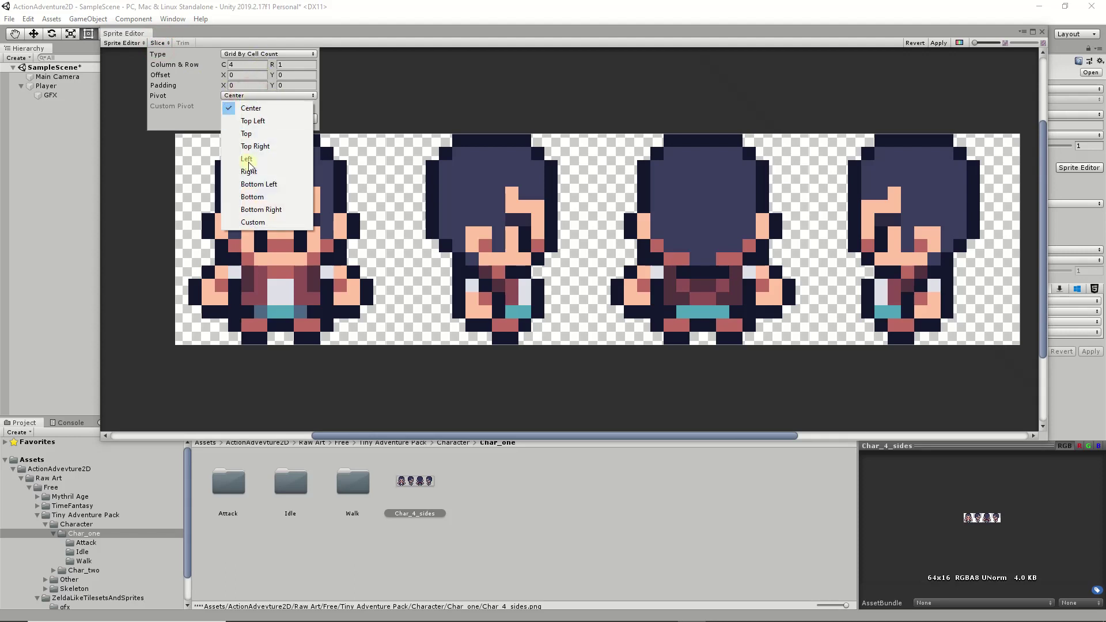
pyautogui.click(269, 222)
pyautogui.click(240, 106)
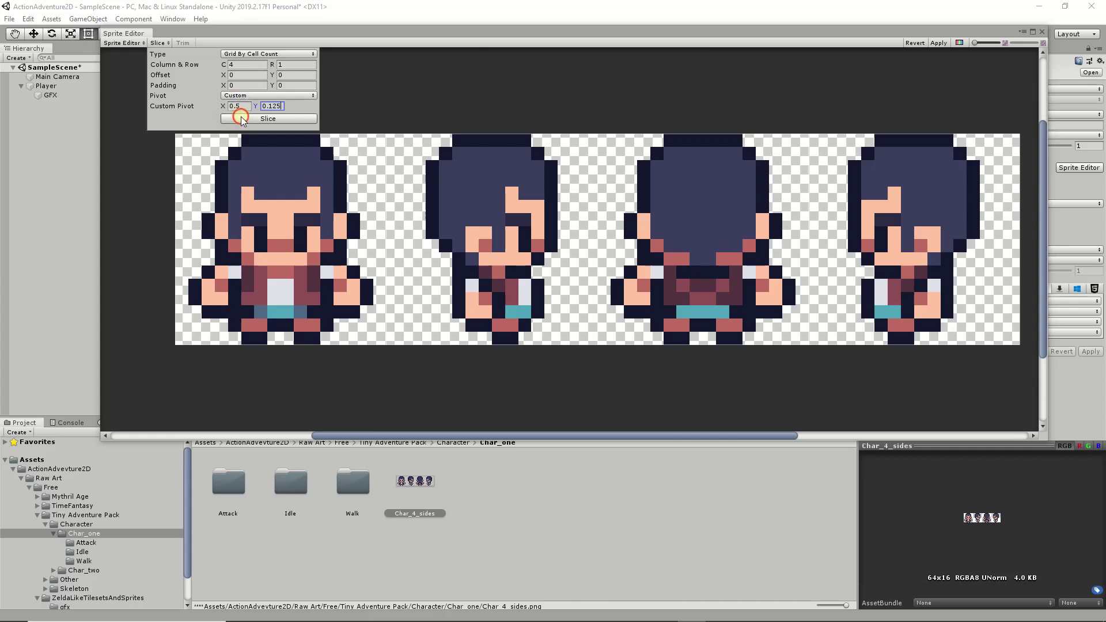
pyautogui.click(241, 119)
pyautogui.click(481, 238)
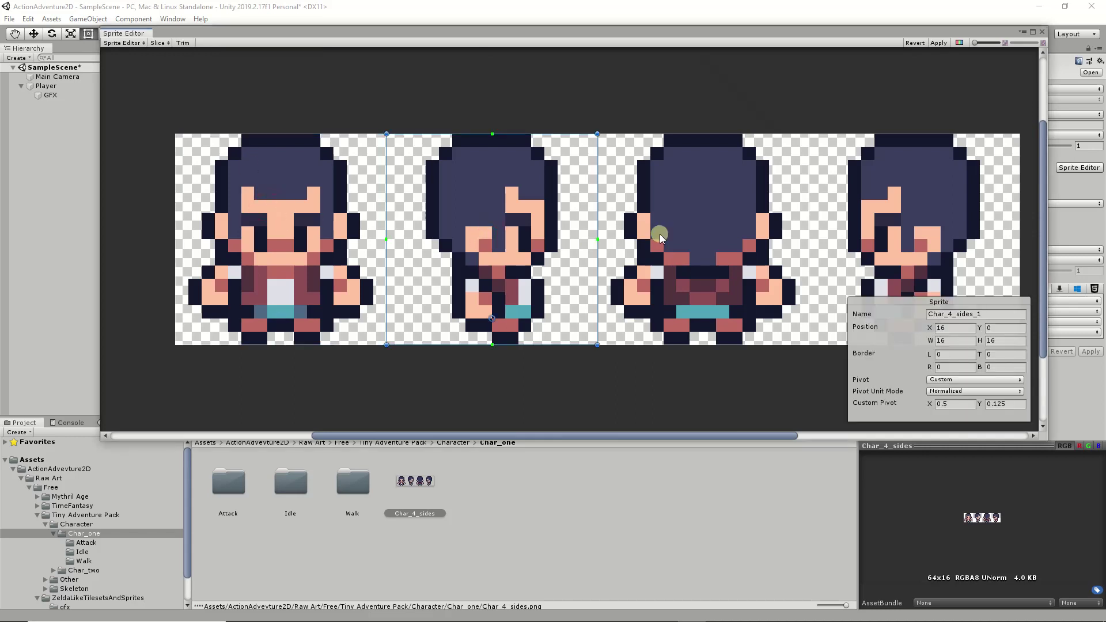
pyautogui.click(661, 235)
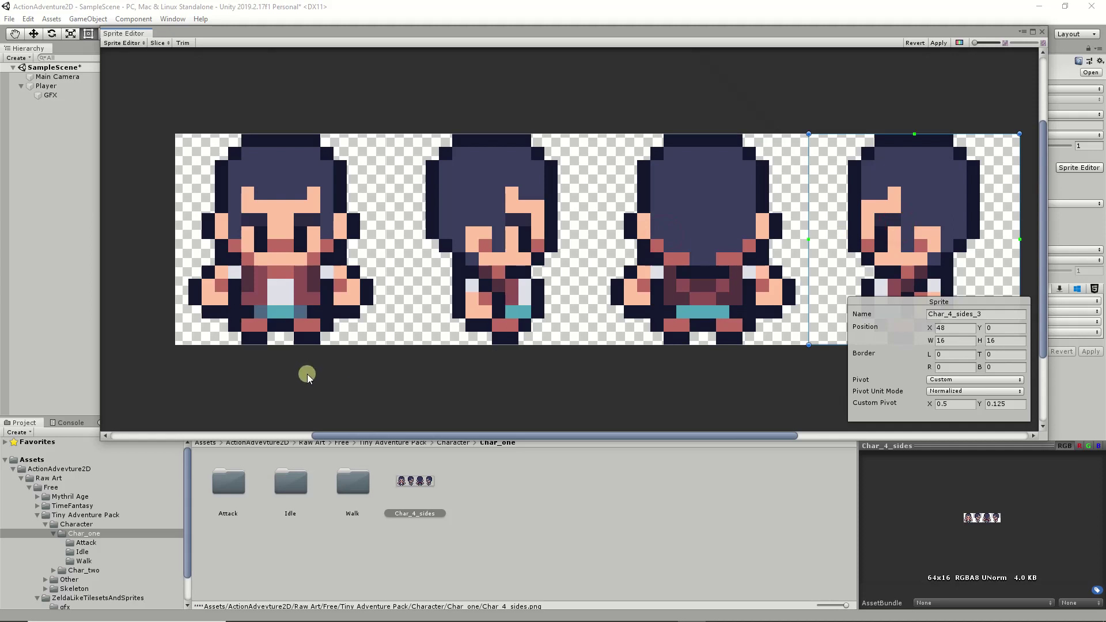
pyautogui.click(938, 43)
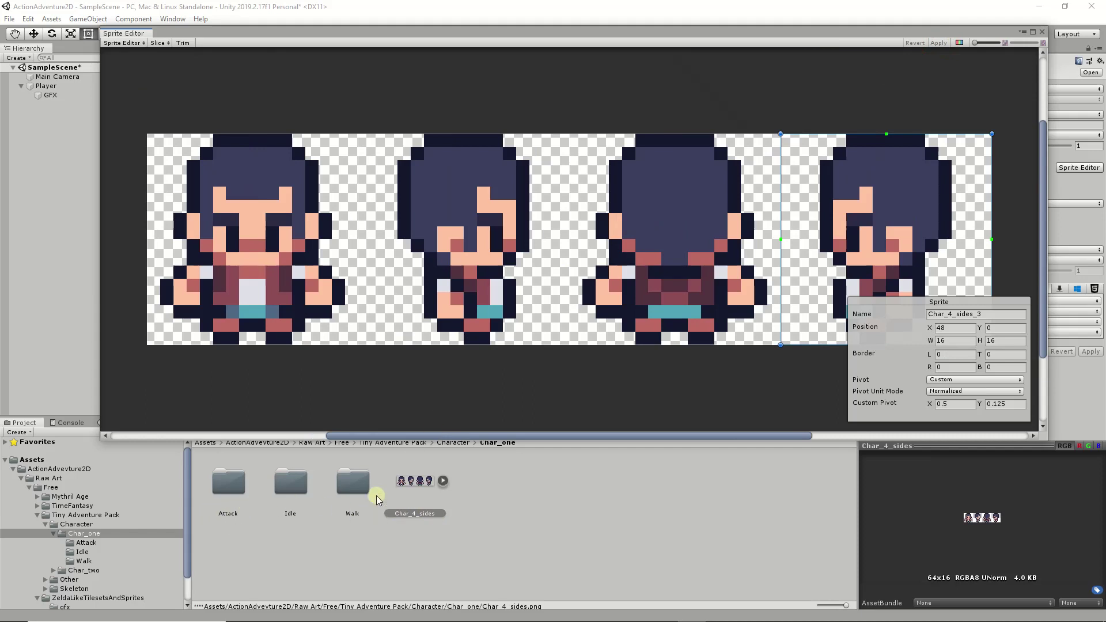
# - Open the Idle folder of Char_one and close the Sprite Editor
pyautogui.click(291, 482)
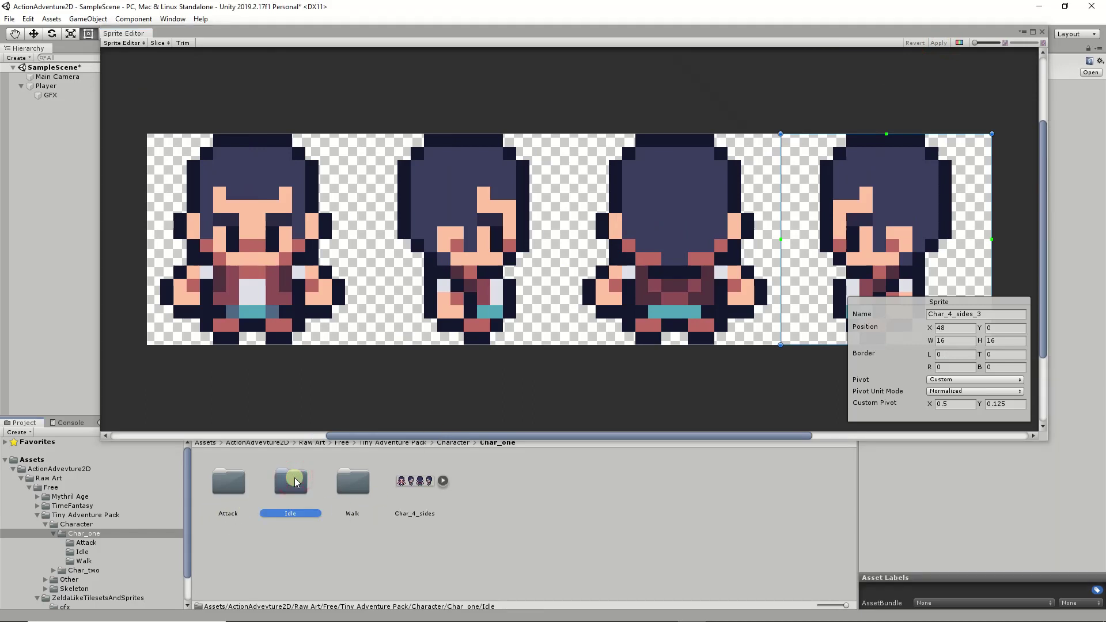
pyautogui.doubleClick(294, 482)
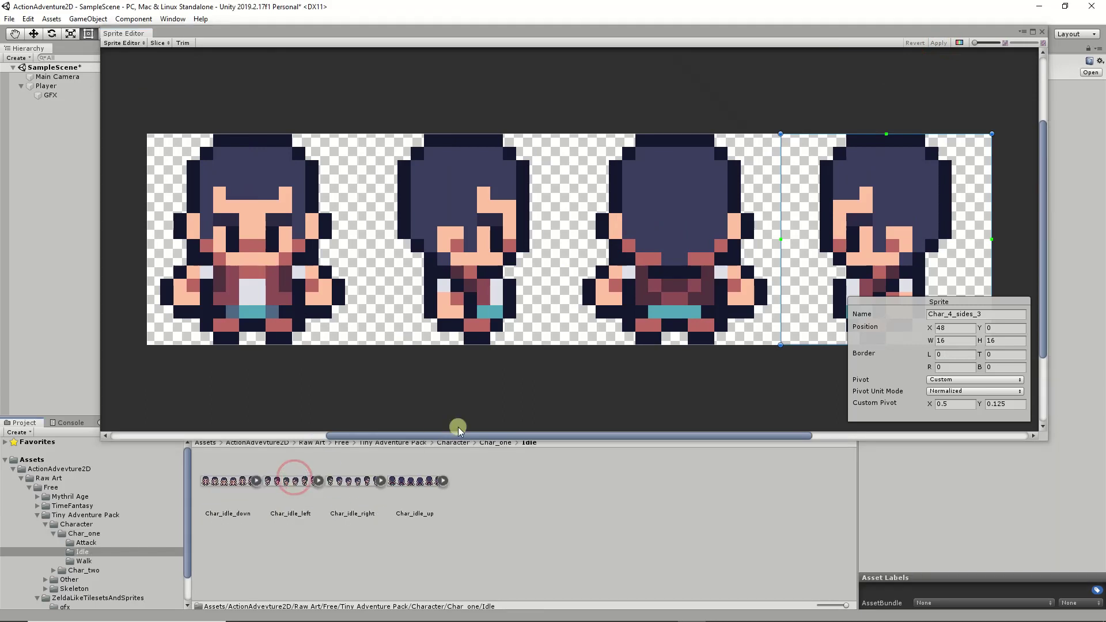
pyautogui.click(1043, 32)
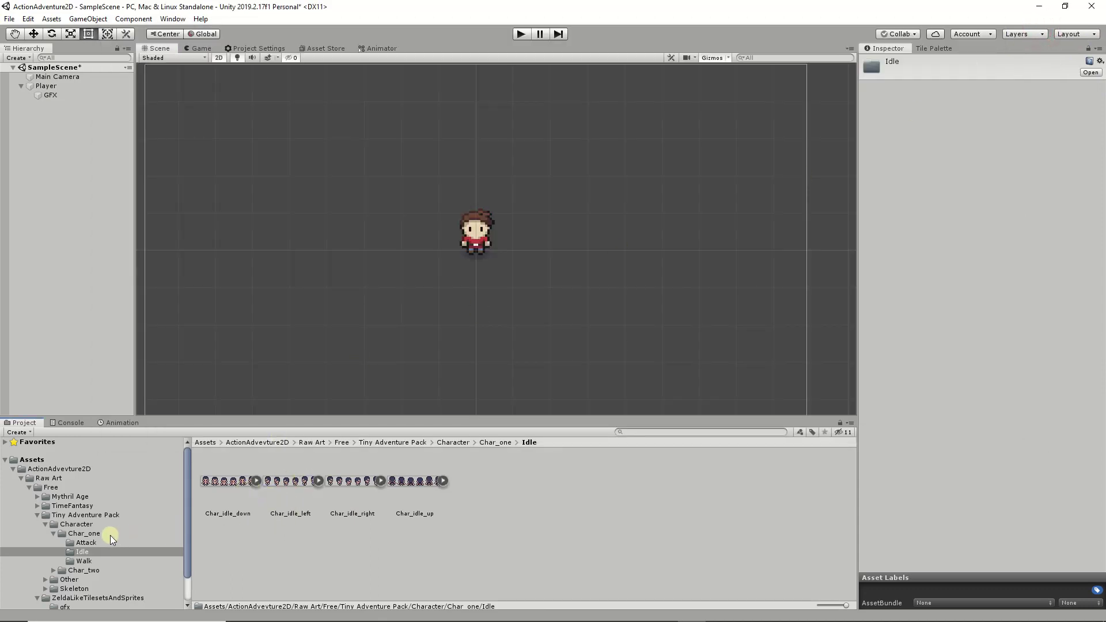
# - Set the Char_idle_down, left, right and up textures together to 16 pixels per unit and Multiple sprite mode
pyautogui.click(247, 480)
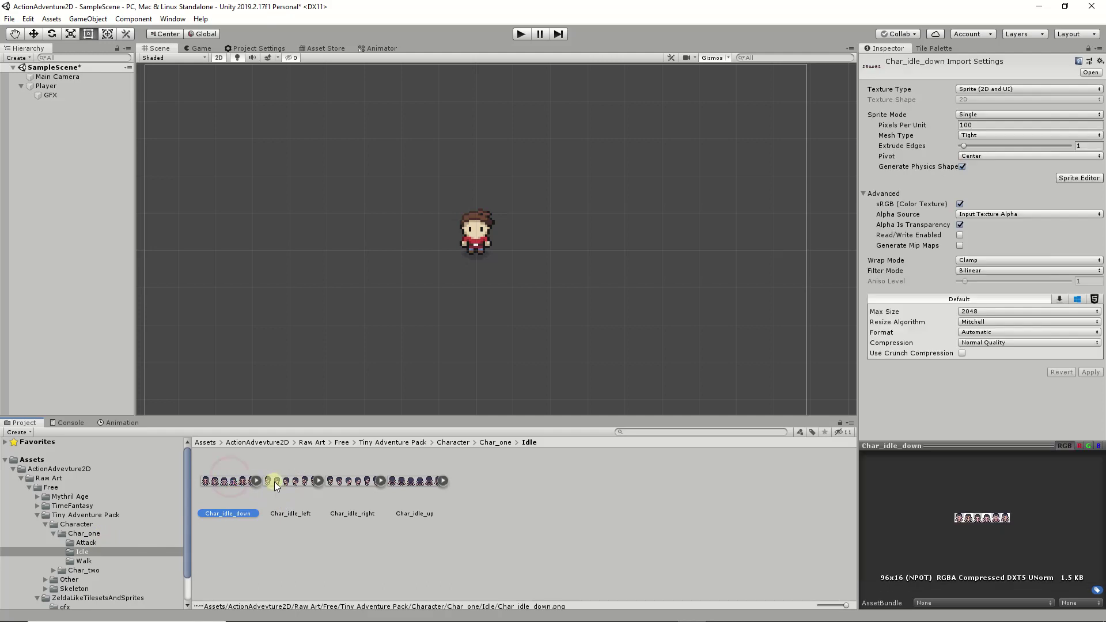
pyautogui.keyDown('ctrl'); pyautogui.click(274, 481); pyautogui.keyUp('ctrl')
pyautogui.keyDown('ctrl'); pyautogui.click(354, 482); pyautogui.keyUp('ctrl')
pyautogui.keyDown('ctrl'); pyautogui.click(420, 481); pyautogui.keyUp('ctrl')
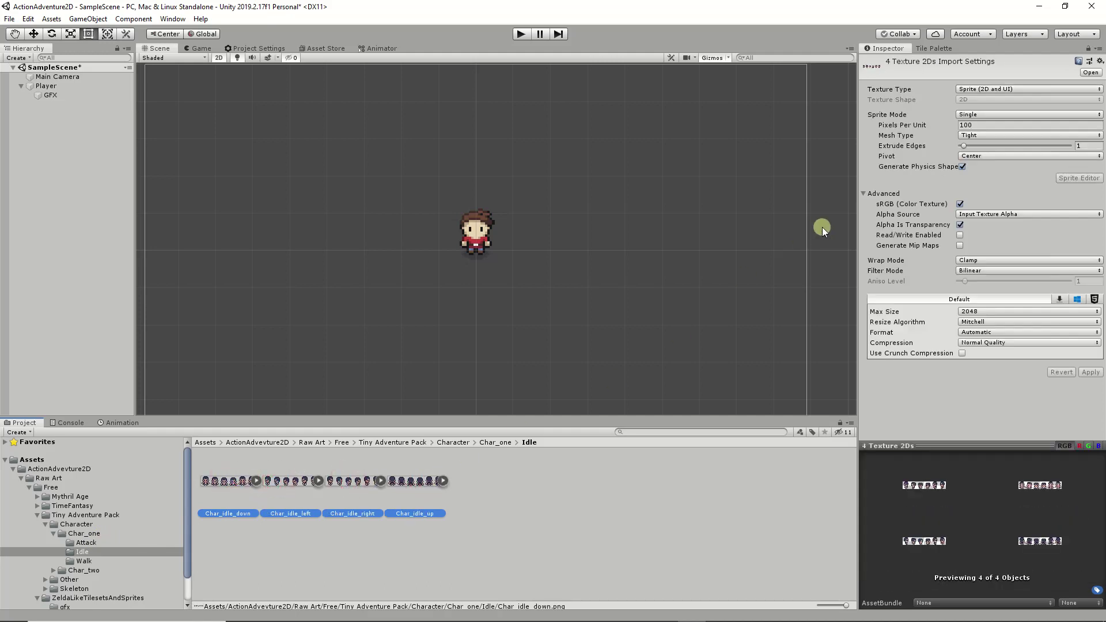
pyautogui.click(981, 127)
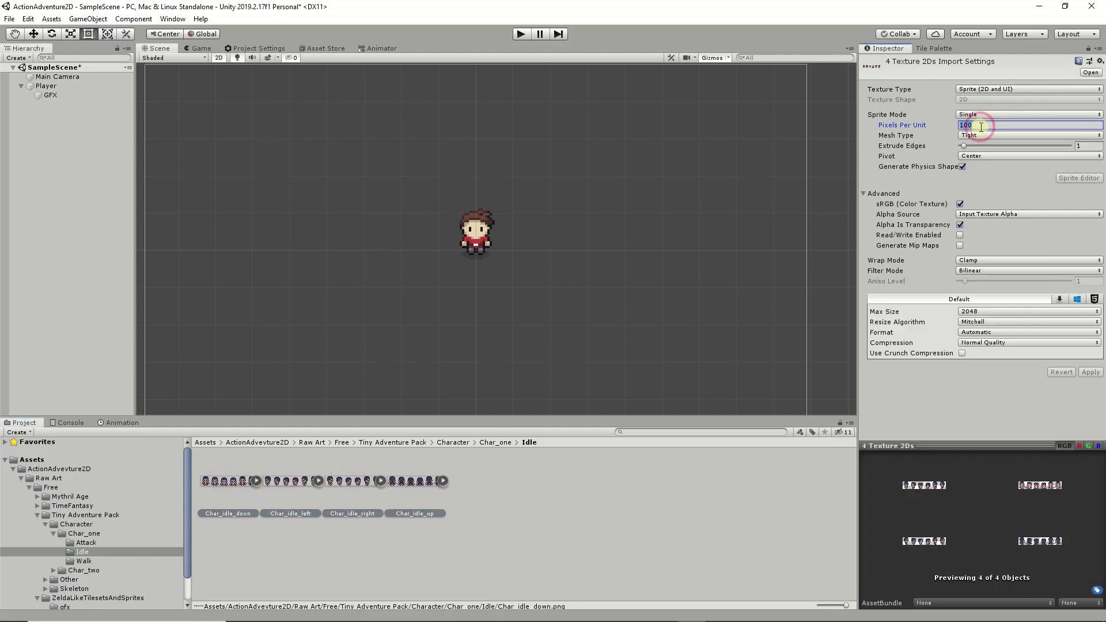
pyautogui.write('16')
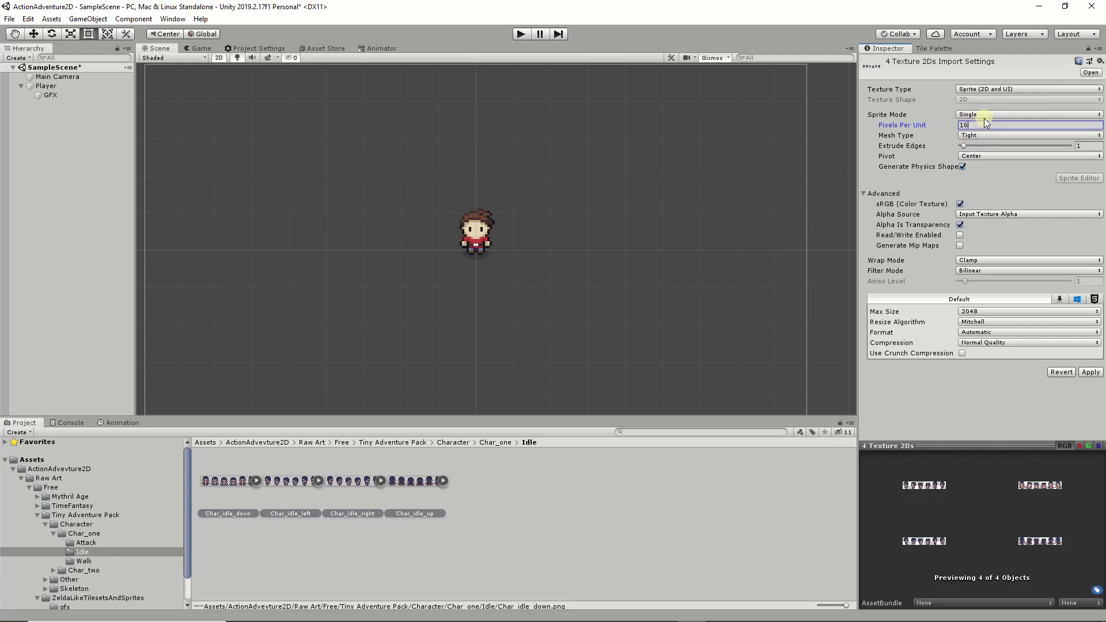
pyautogui.click(984, 115)
pyautogui.click(997, 141)
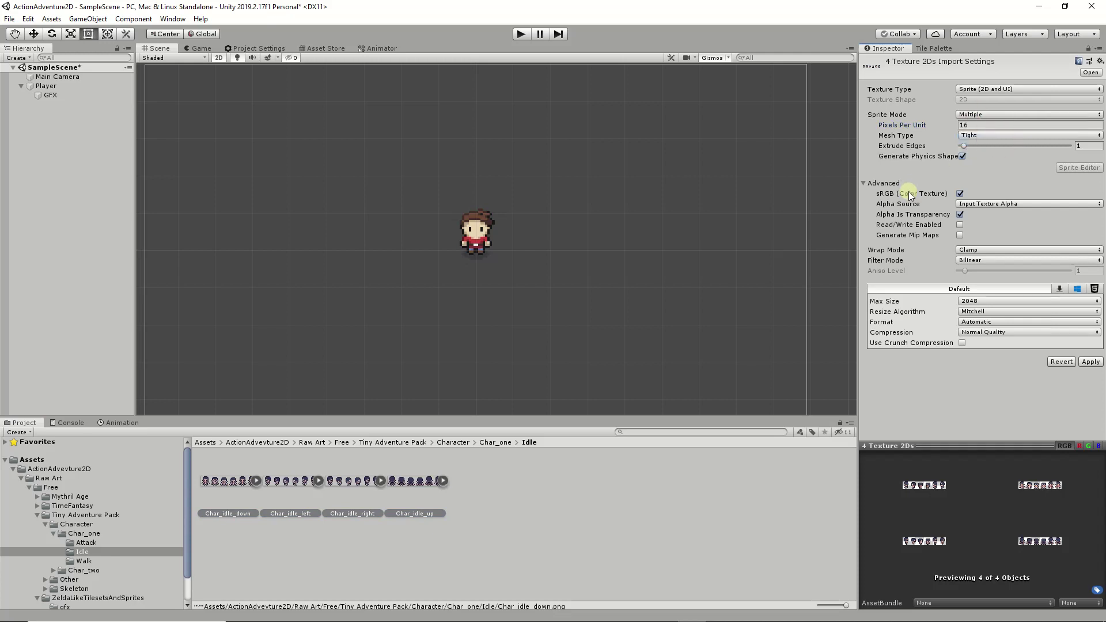
# - Set the four Char_idle textures to Point (no filter) filter mode and no compression, and apply the import settings
pyautogui.click(985, 259)
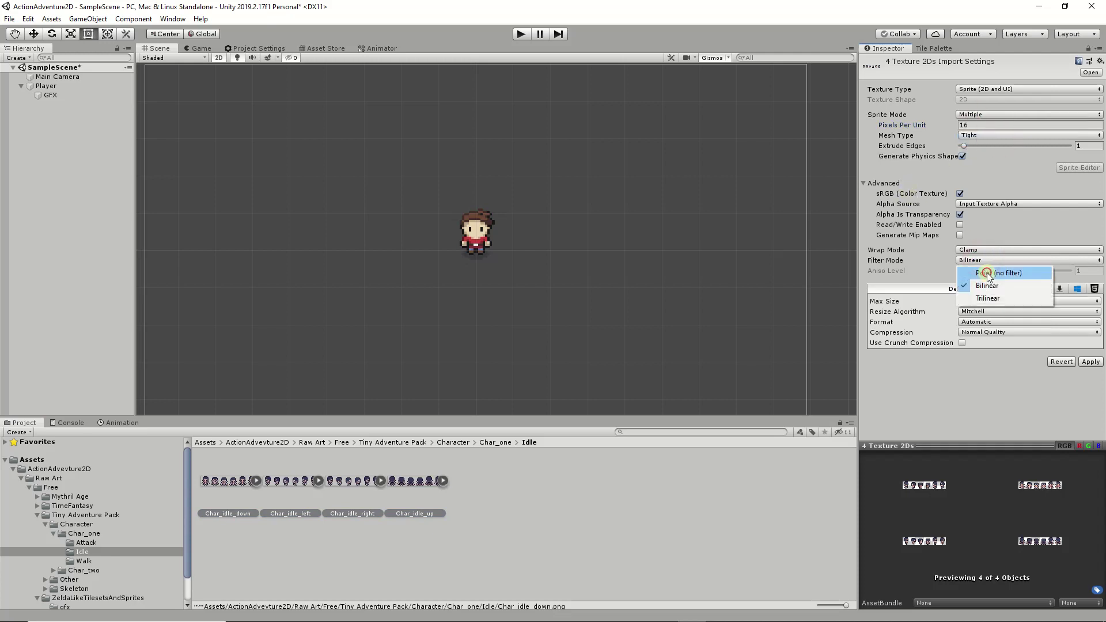
pyautogui.click(986, 274)
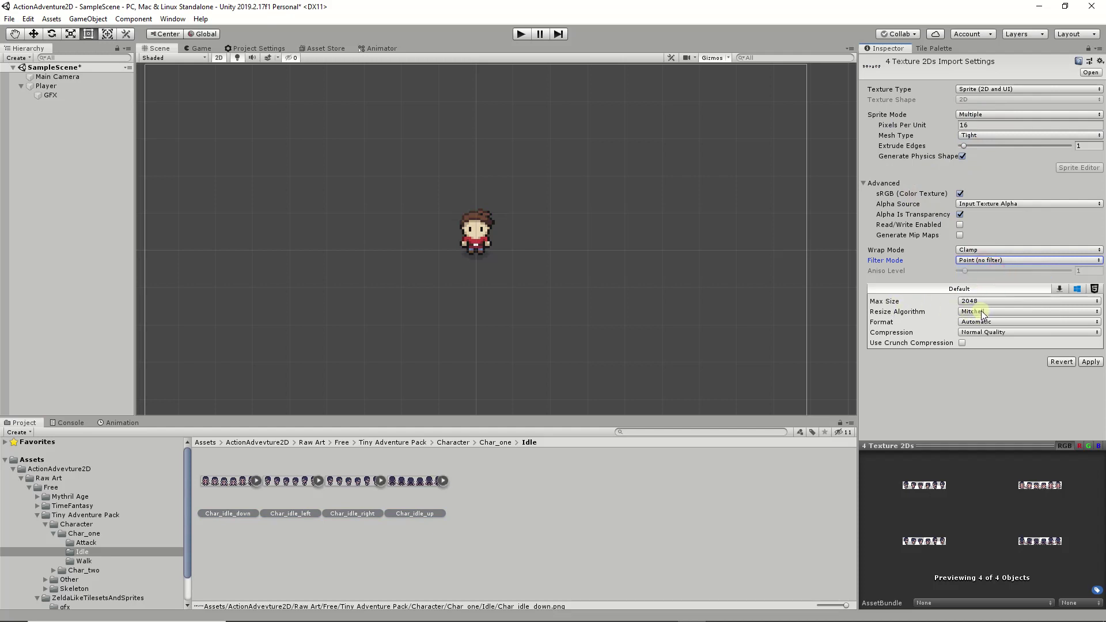
pyautogui.click(978, 329)
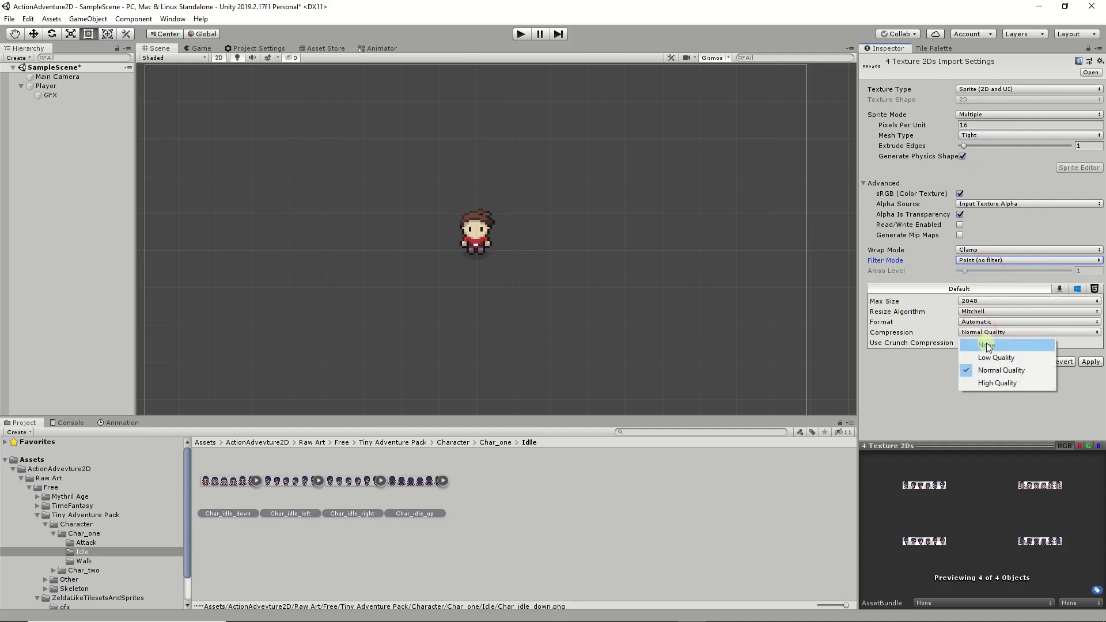
pyautogui.click(986, 344)
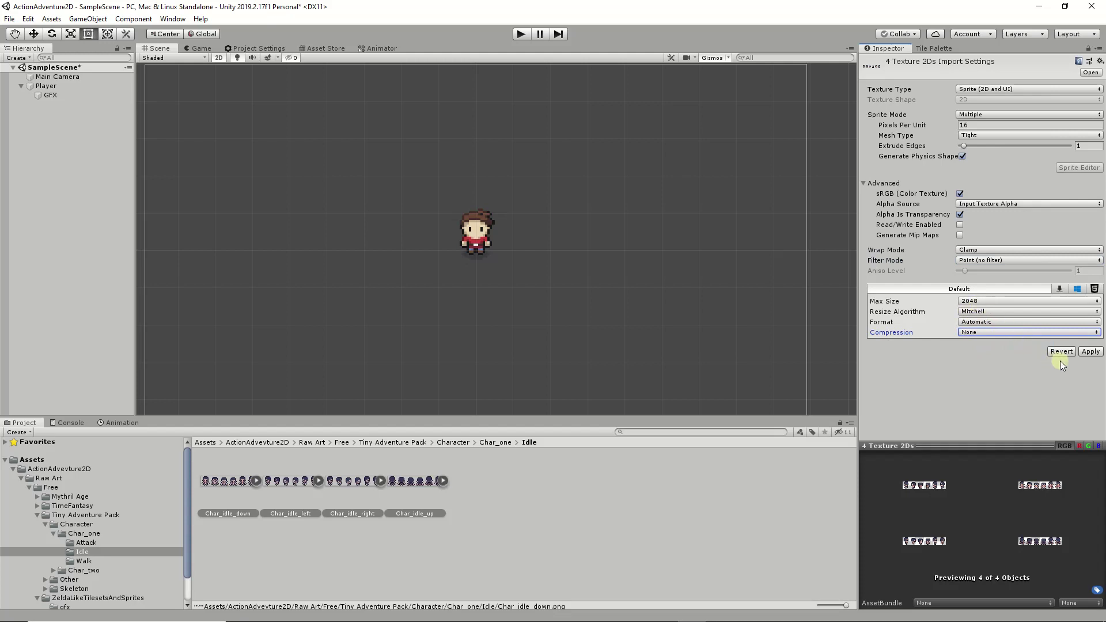
pyautogui.click(1090, 352)
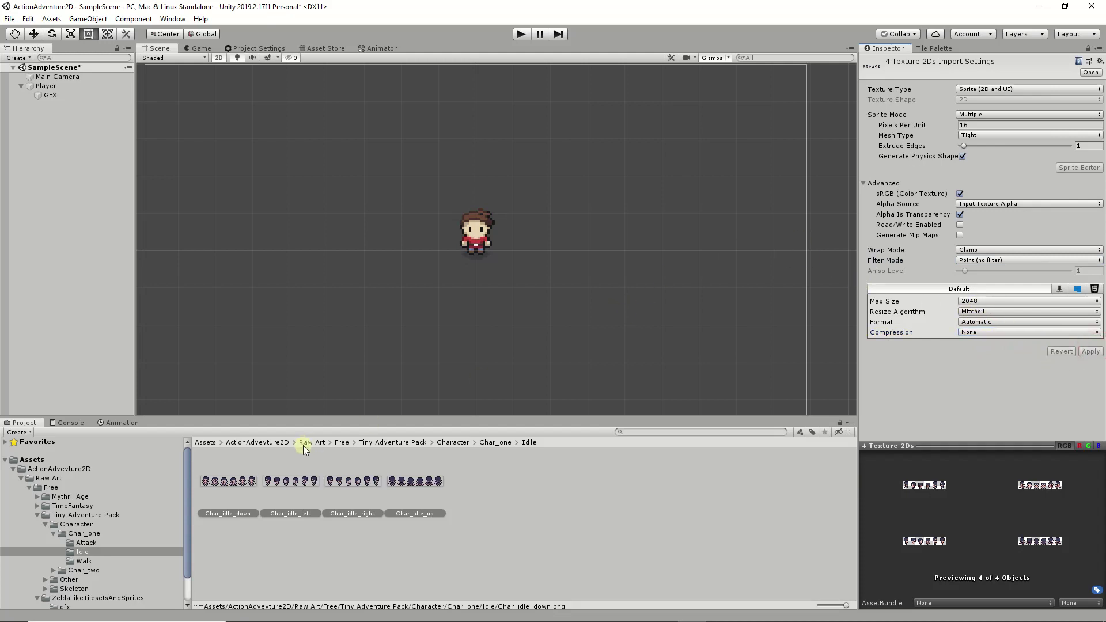
# - Open Char_idle_down in the Sprite Editor and slice it by cell count into 6 columns and 1 row with custom pivot X 0.5, Y 0.125
pyautogui.click(249, 479)
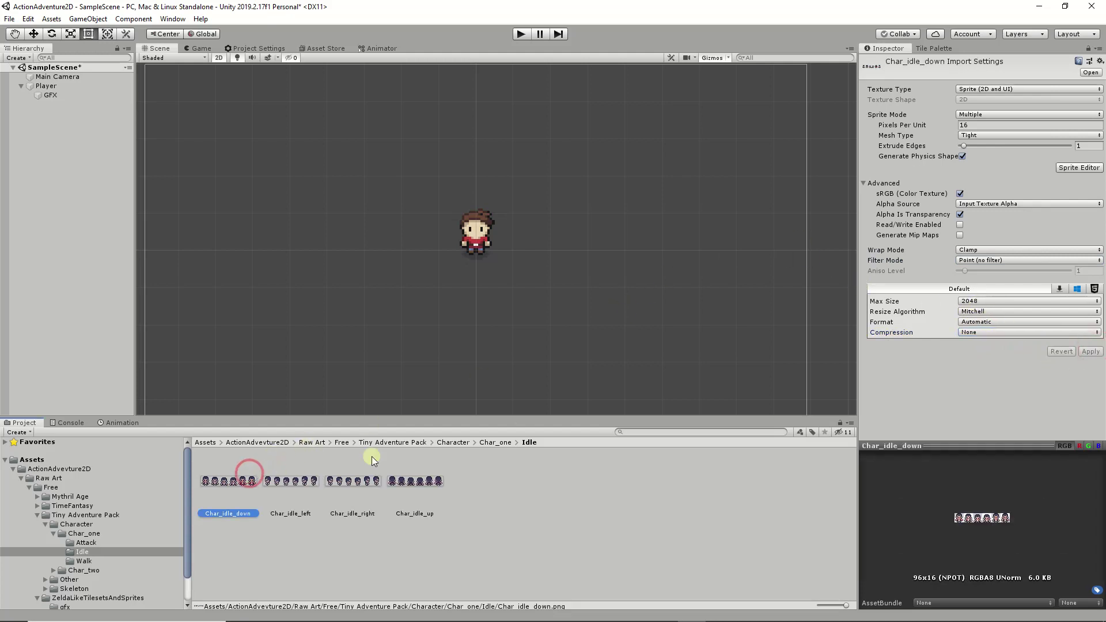
pyautogui.click(1072, 168)
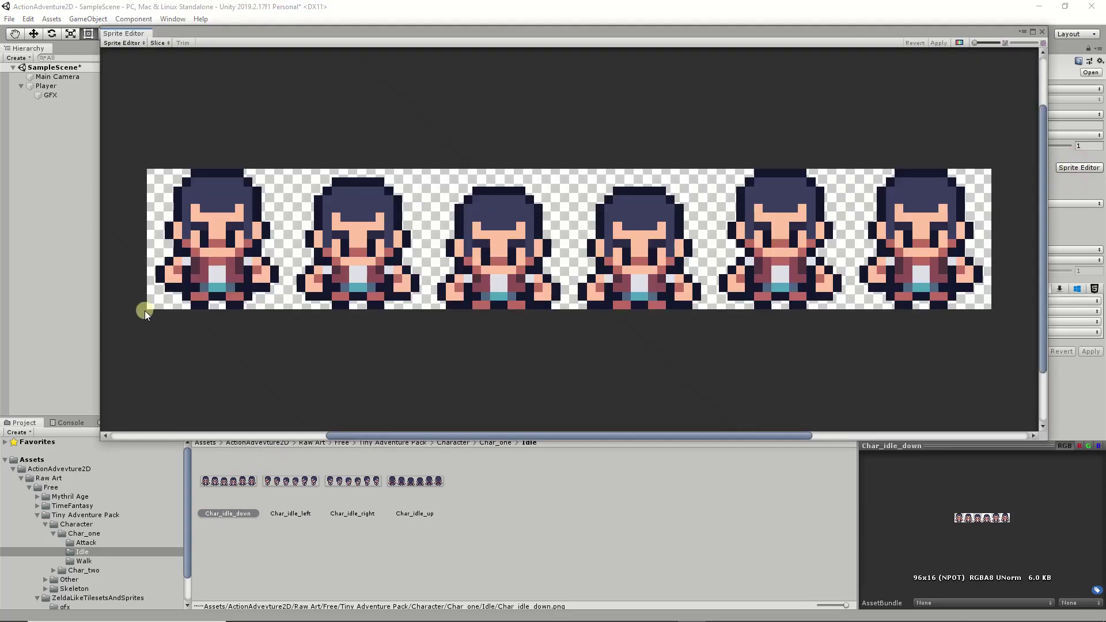
pyautogui.click(160, 43)
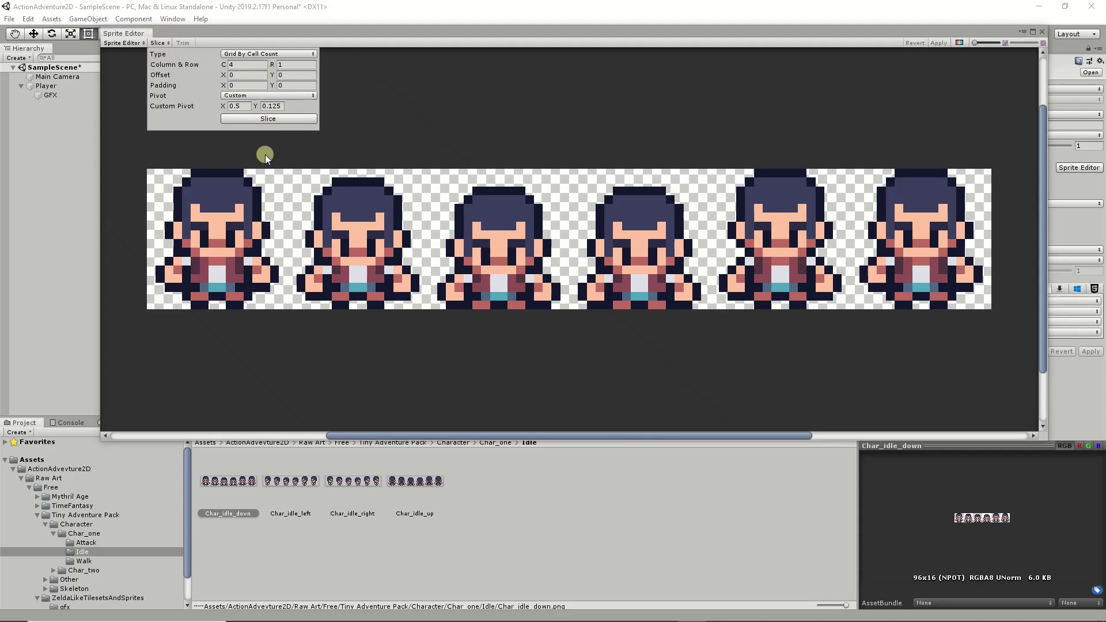
pyautogui.click(285, 119)
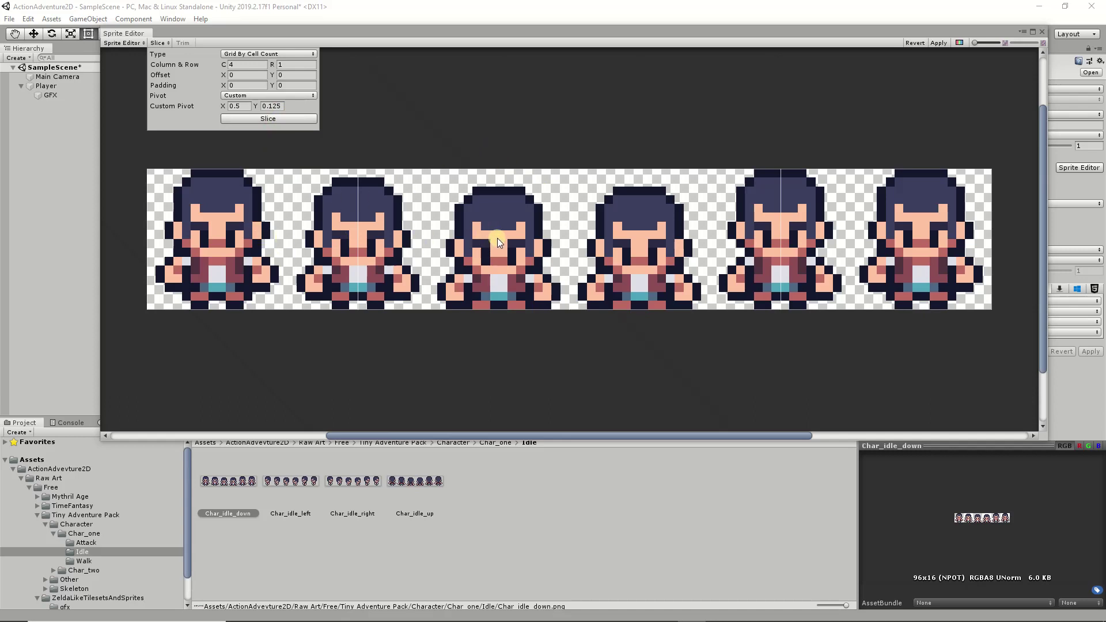
pyautogui.click(256, 64)
pyautogui.write('6')
pyautogui.click(255, 121)
# - Check the frame boundaries and pivot placement of each Char_idle_down slice against the character's feet
pyautogui.click(247, 202)
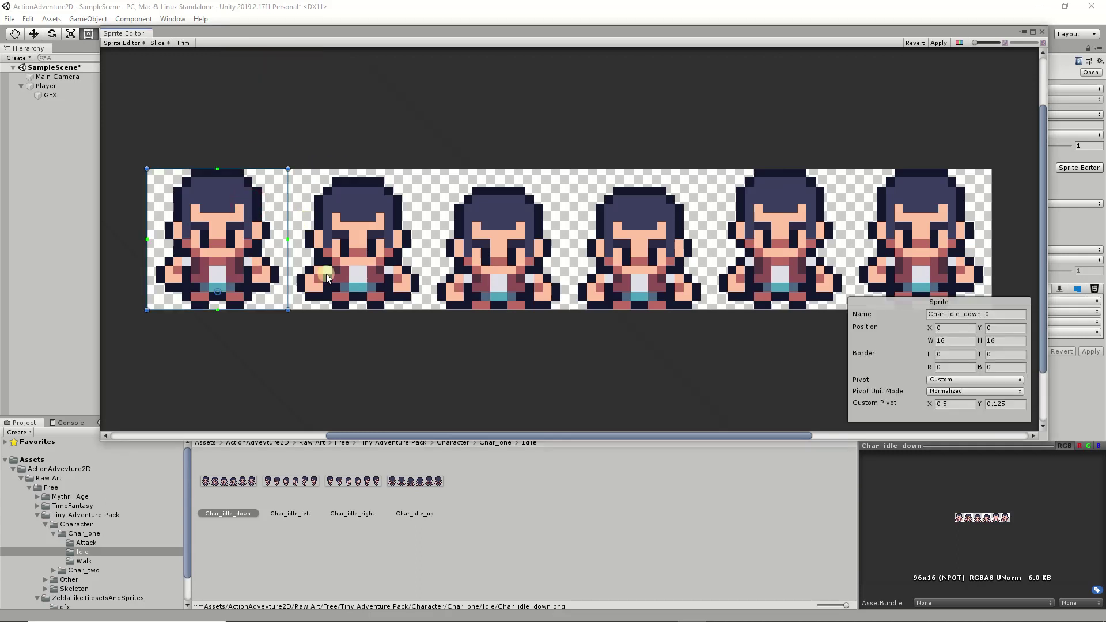
pyautogui.click(325, 274)
pyautogui.click(476, 274)
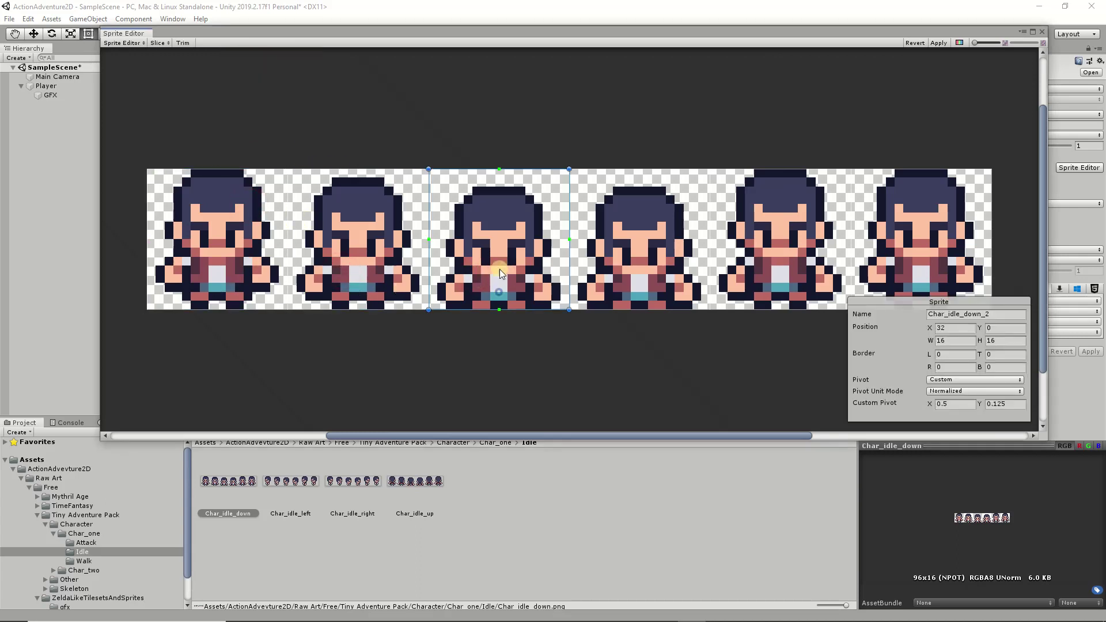
pyautogui.click(230, 252)
pyautogui.click(503, 257)
pyautogui.click(228, 238)
pyautogui.click(333, 262)
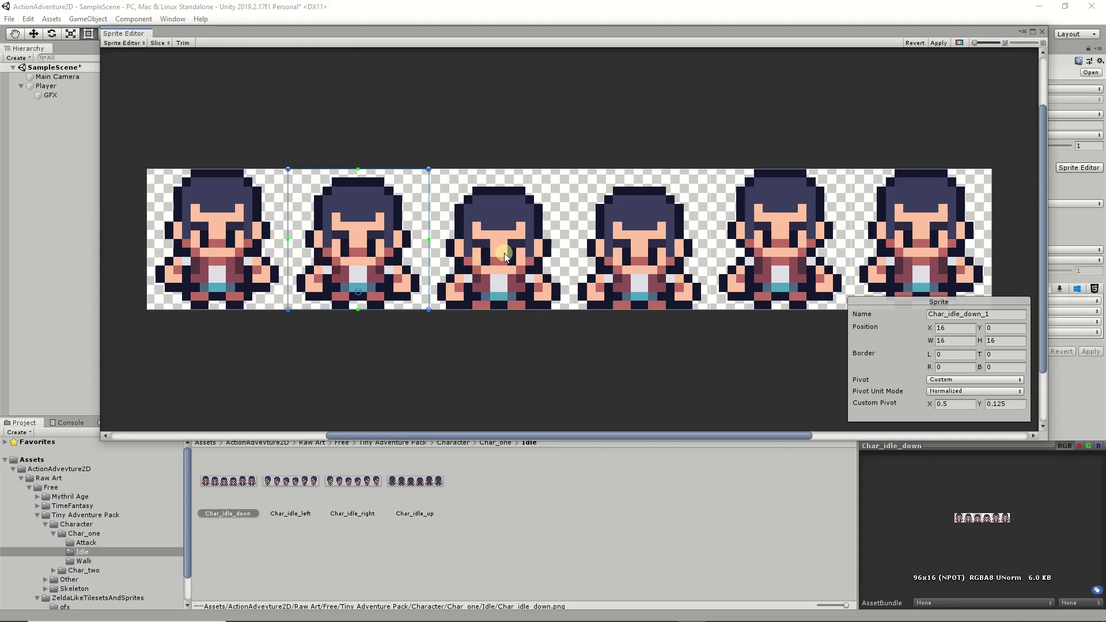
pyautogui.click(504, 253)
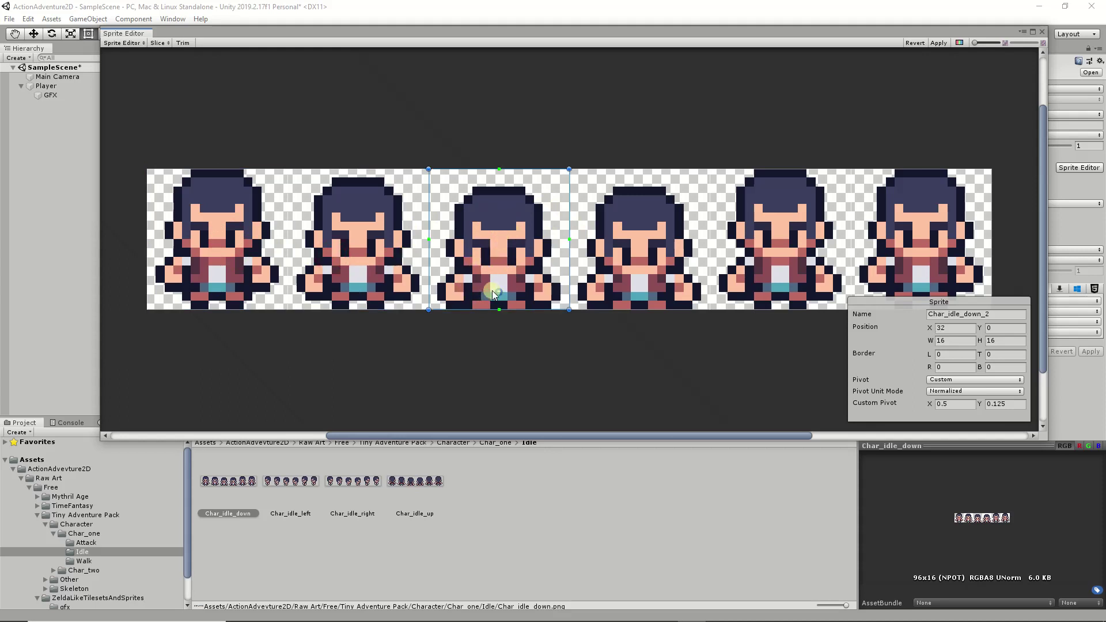
pyautogui.click(366, 269)
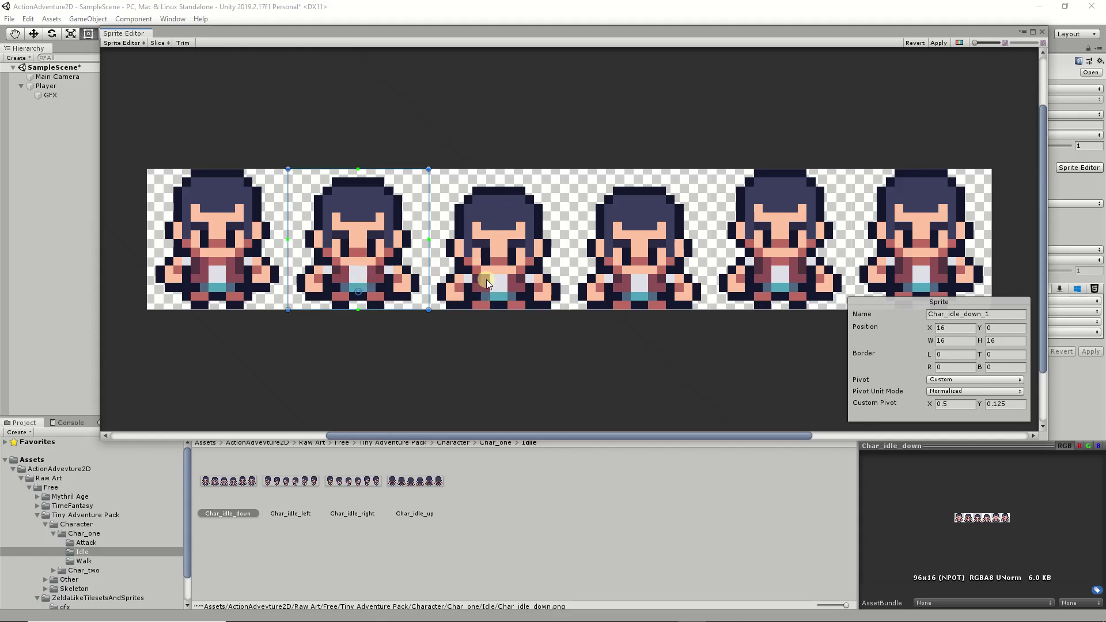
pyautogui.click(486, 279)
pyautogui.click(369, 282)
pyautogui.click(523, 280)
pyautogui.click(610, 275)
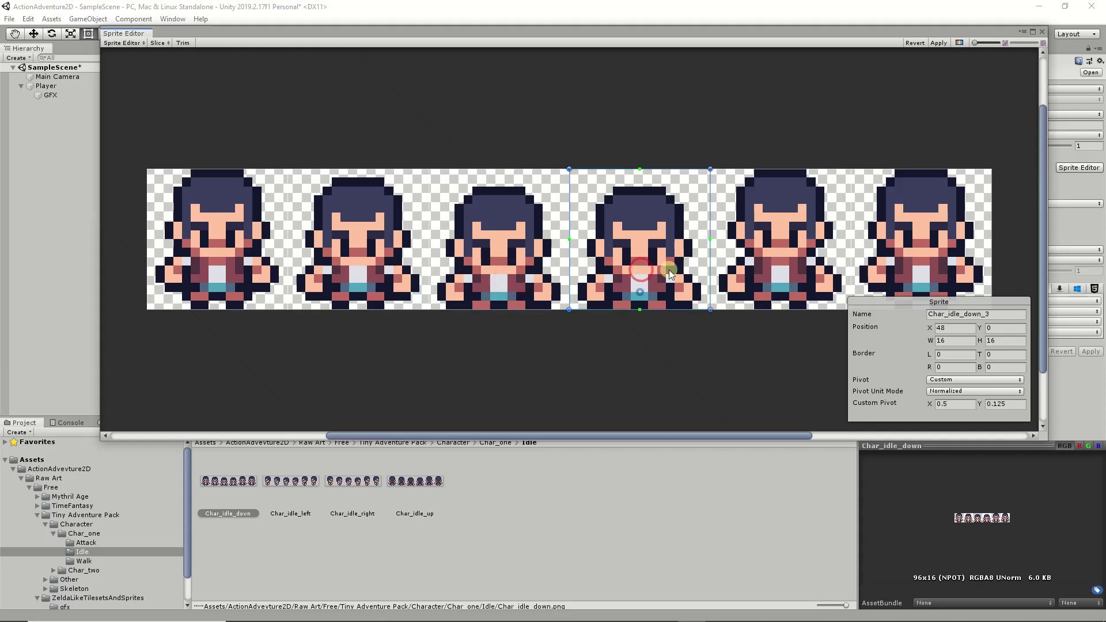
pyautogui.click(744, 266)
pyautogui.click(909, 261)
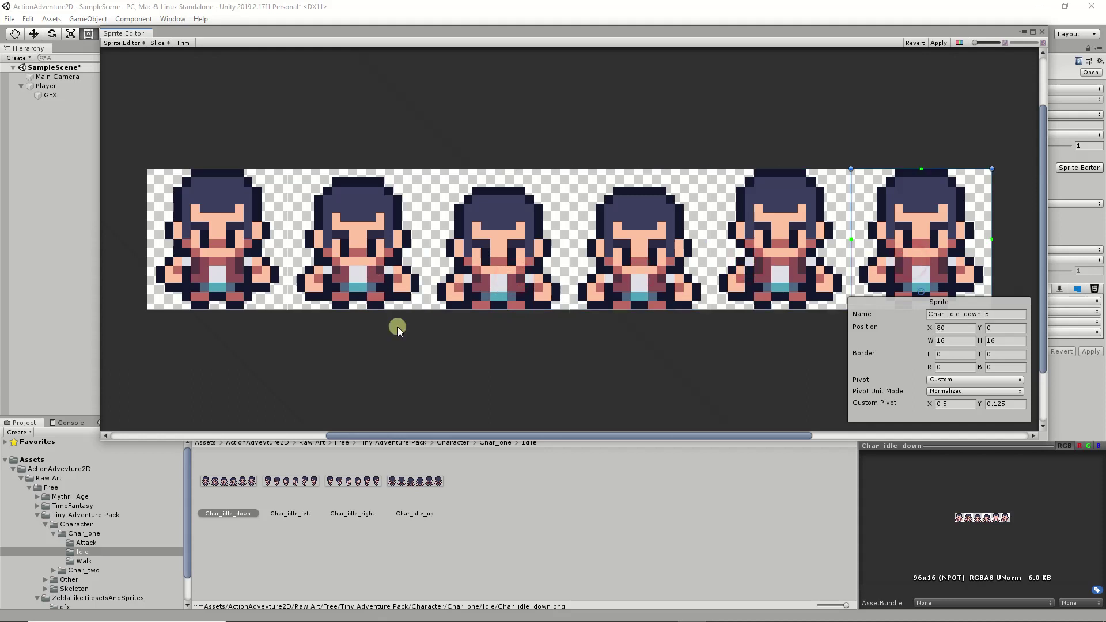
# - Apply the Char_idle_down slicing, and slice Char_idle_left into 6 columns and 1 row with the same custom pivot, checking and applying the slices
pyautogui.click(273, 486)
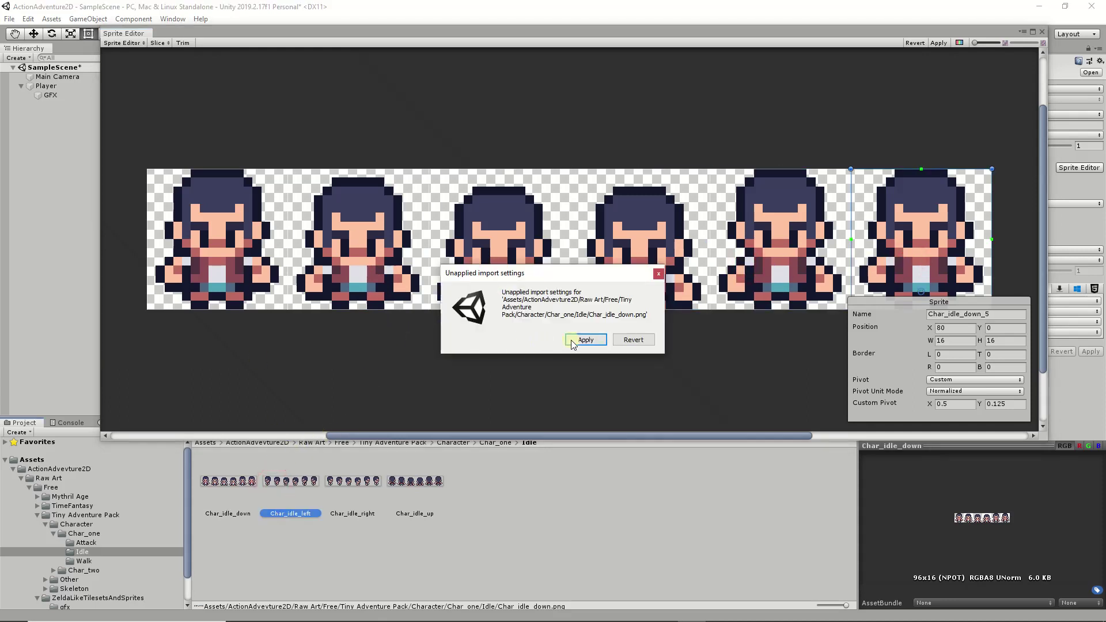
pyautogui.click(578, 338)
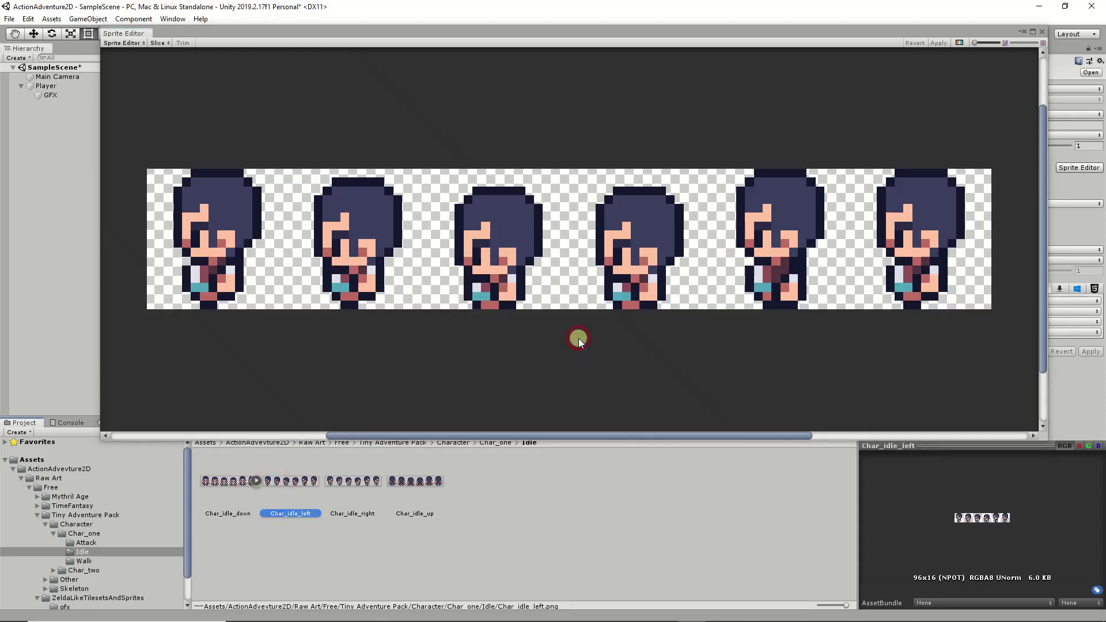
pyautogui.click(157, 44)
pyautogui.click(251, 121)
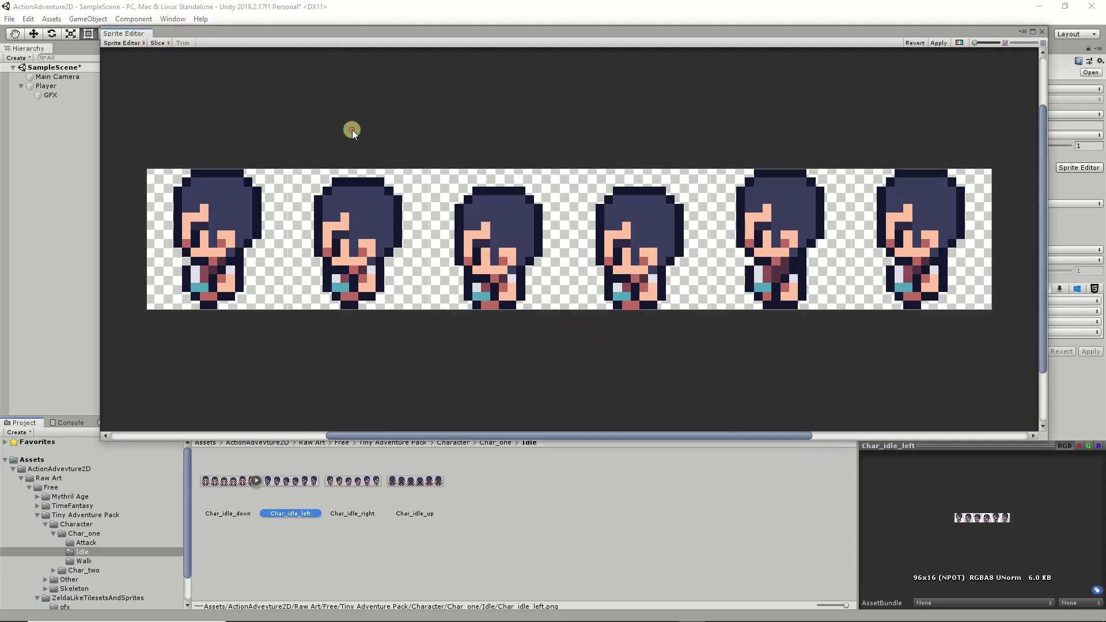
pyautogui.click(258, 213)
pyautogui.click(313, 221)
pyautogui.click(547, 243)
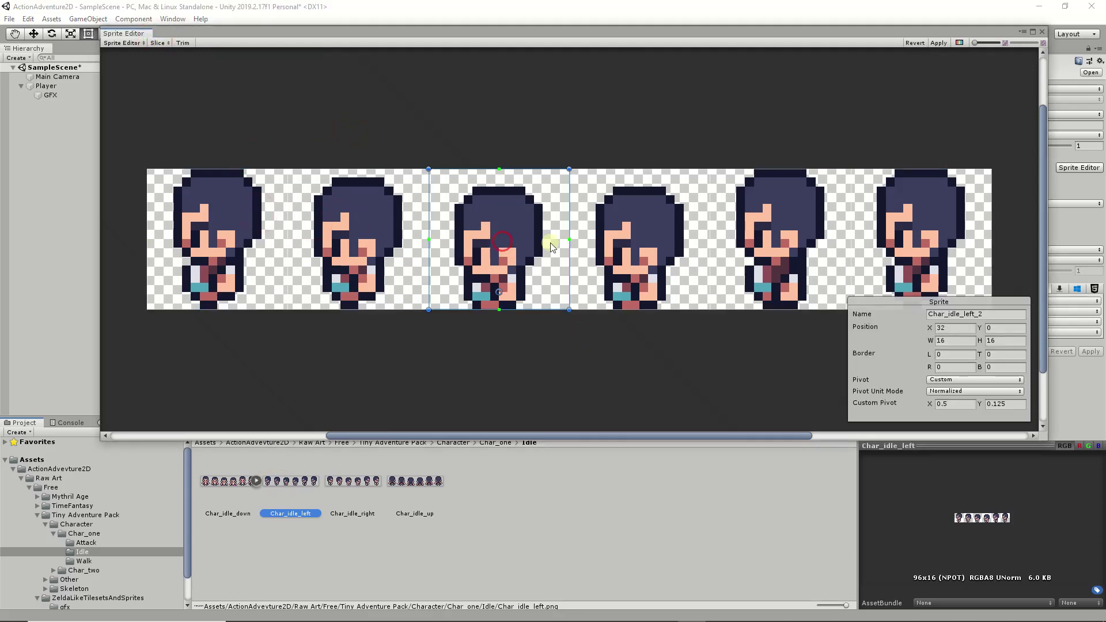
pyautogui.click(645, 246)
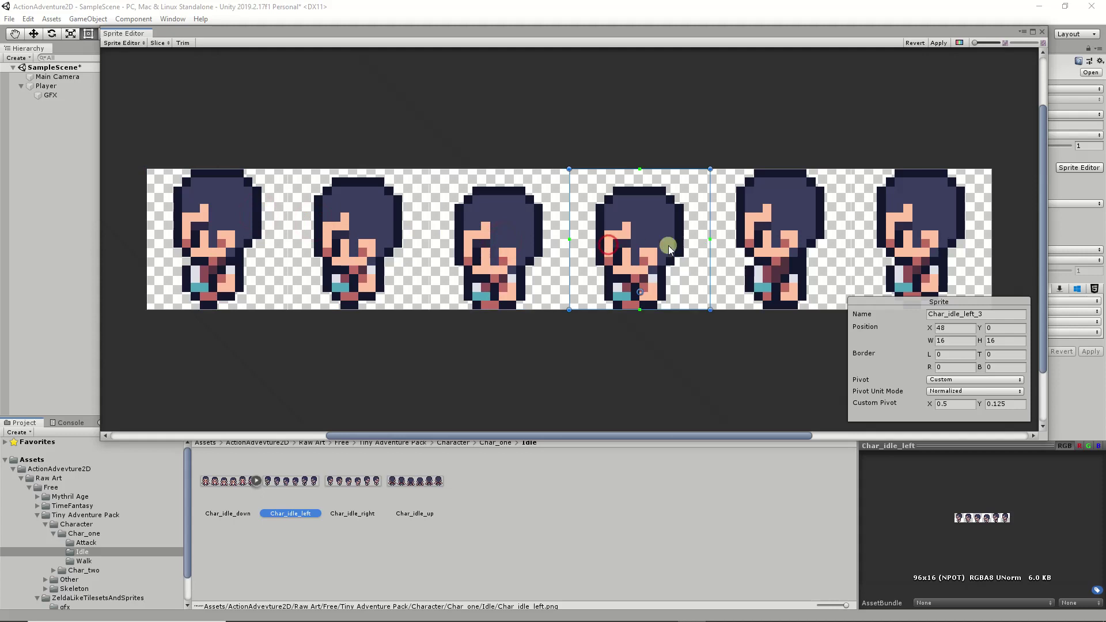
pyautogui.click(938, 42)
# - Slice Char_idle_right into 6 columns and 1 row with custom pivot X 0.5, Y 0.125, and apply the slicing
pyautogui.click(362, 482)
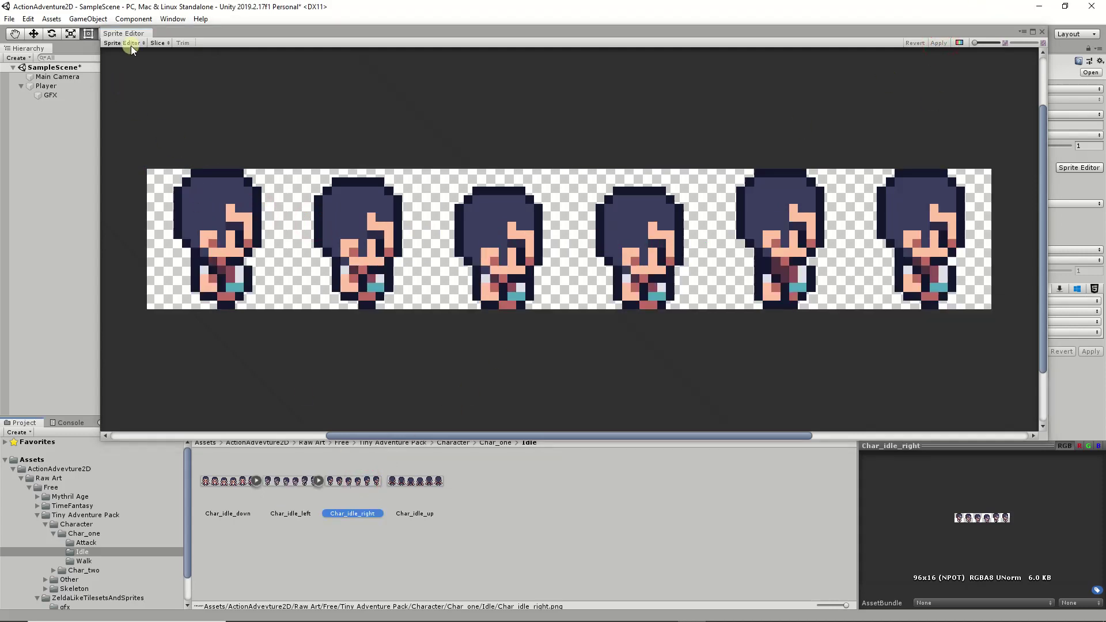
pyautogui.click(155, 42)
pyautogui.click(244, 113)
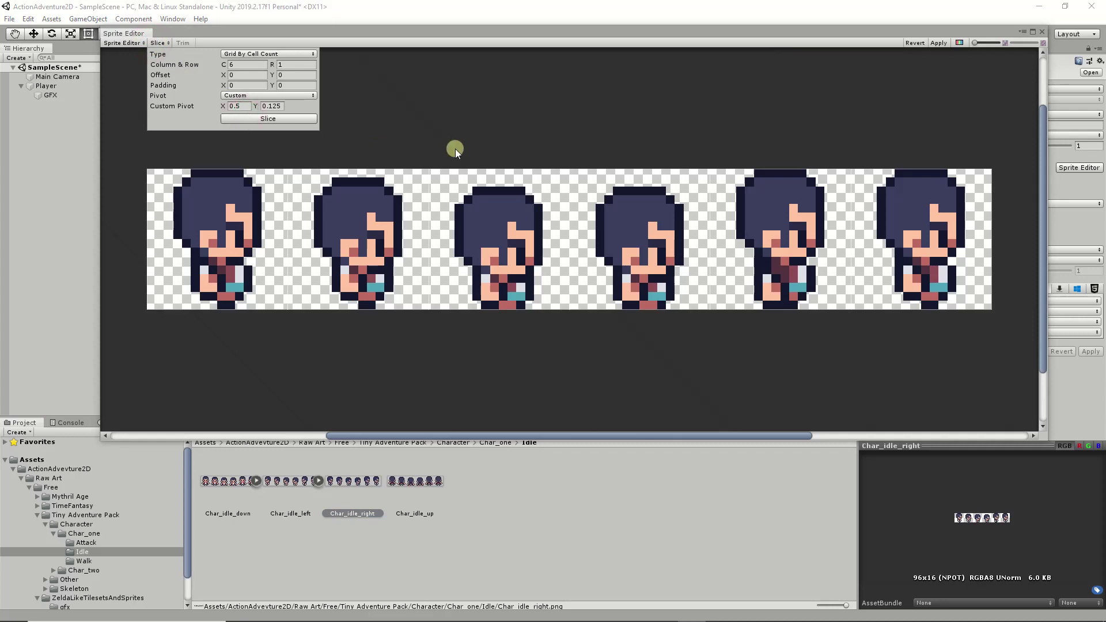
pyautogui.click(478, 142)
pyautogui.click(937, 43)
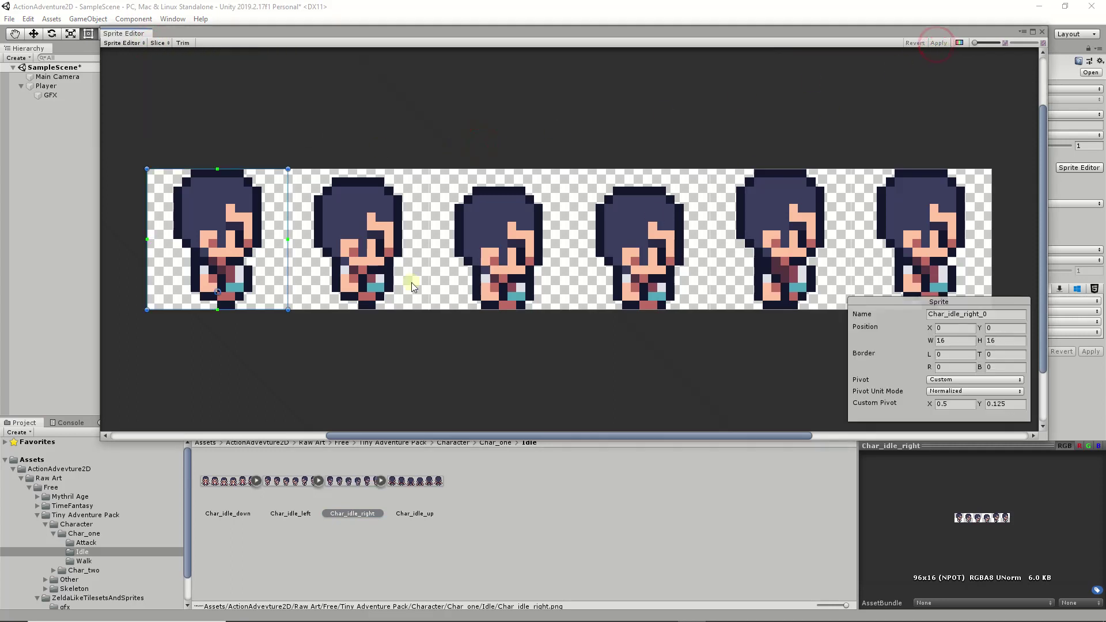
# - Slice Char_idle_up into 6 columns and 1 row with custom pivot X 0.5, Y 0.125, and apply the slicing
pyautogui.click(397, 480)
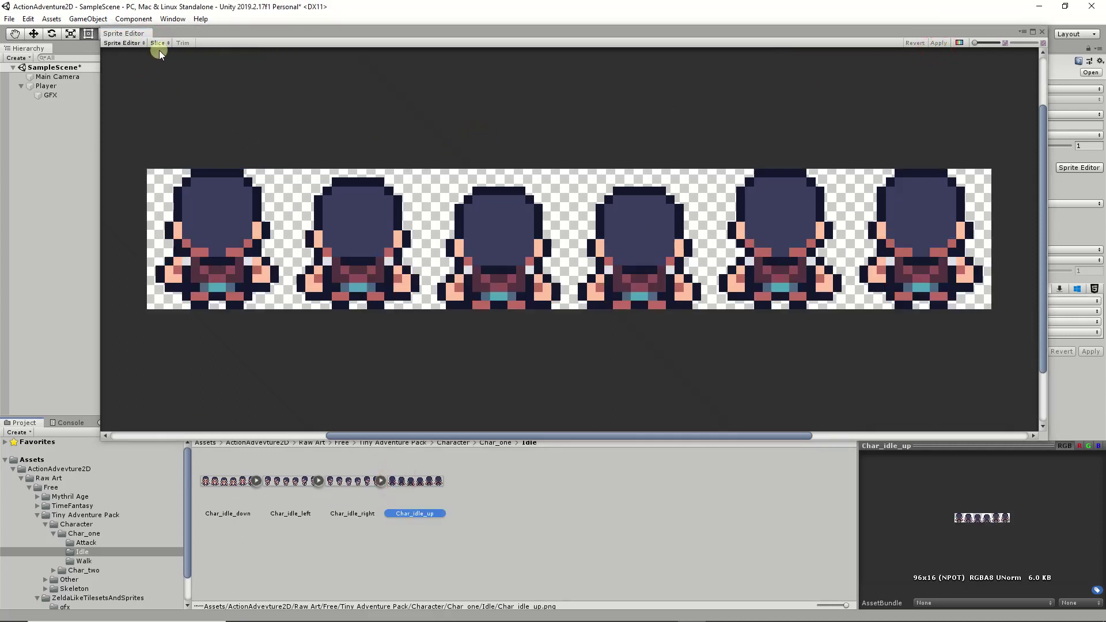
pyautogui.click(159, 49)
pyautogui.click(267, 116)
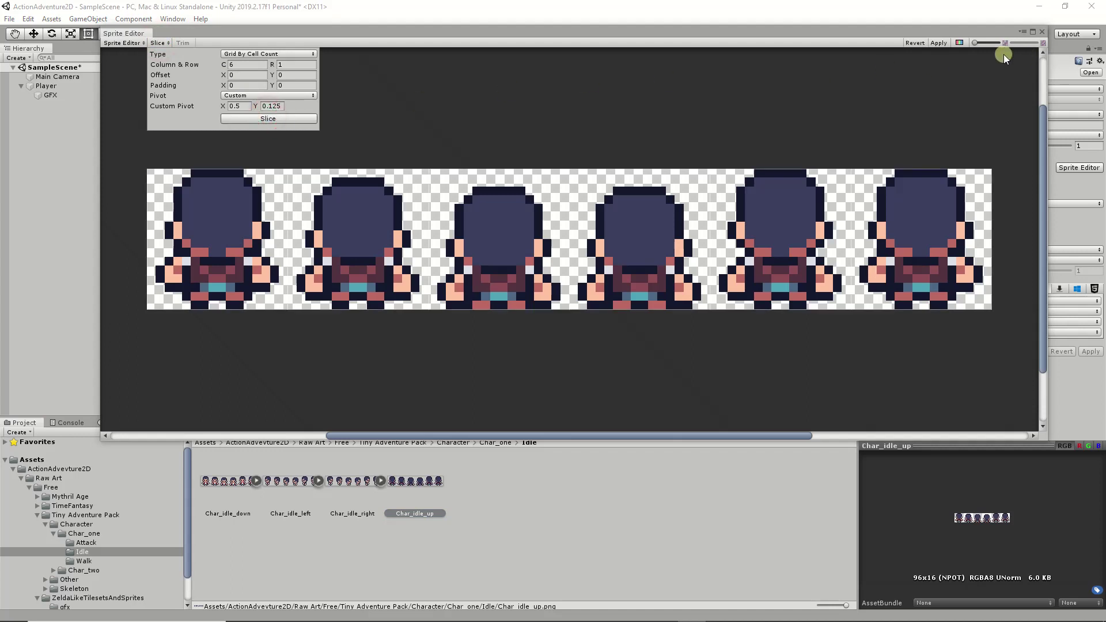
pyautogui.click(943, 43)
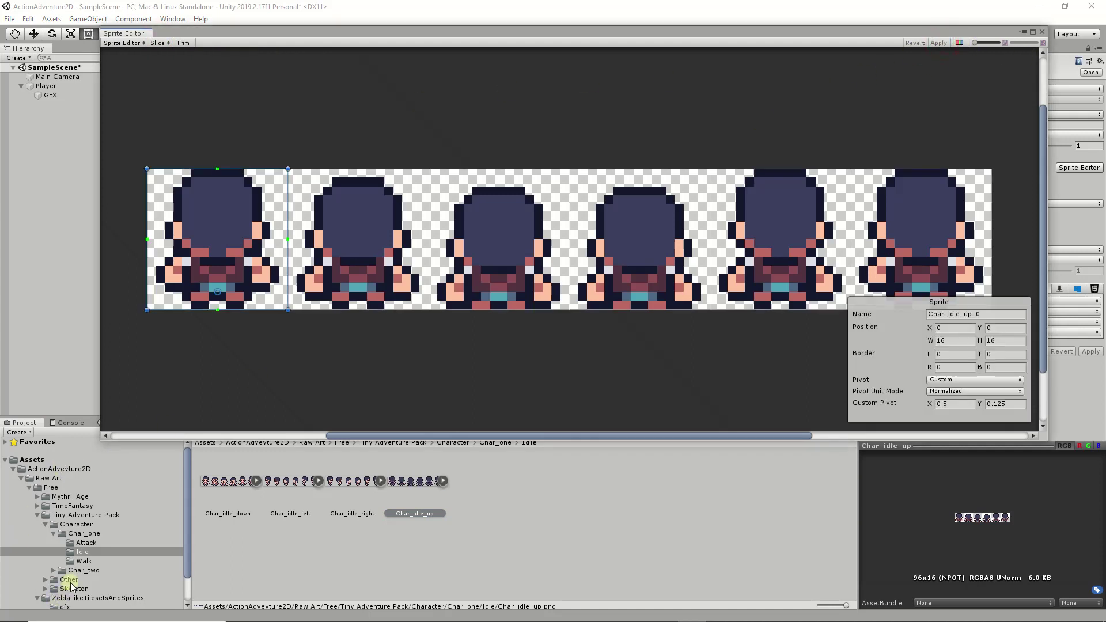
# - Open the Walk folder of Char_one and show the Char_walk_down sheet in the Sprite Editor
pyautogui.click(82, 560)
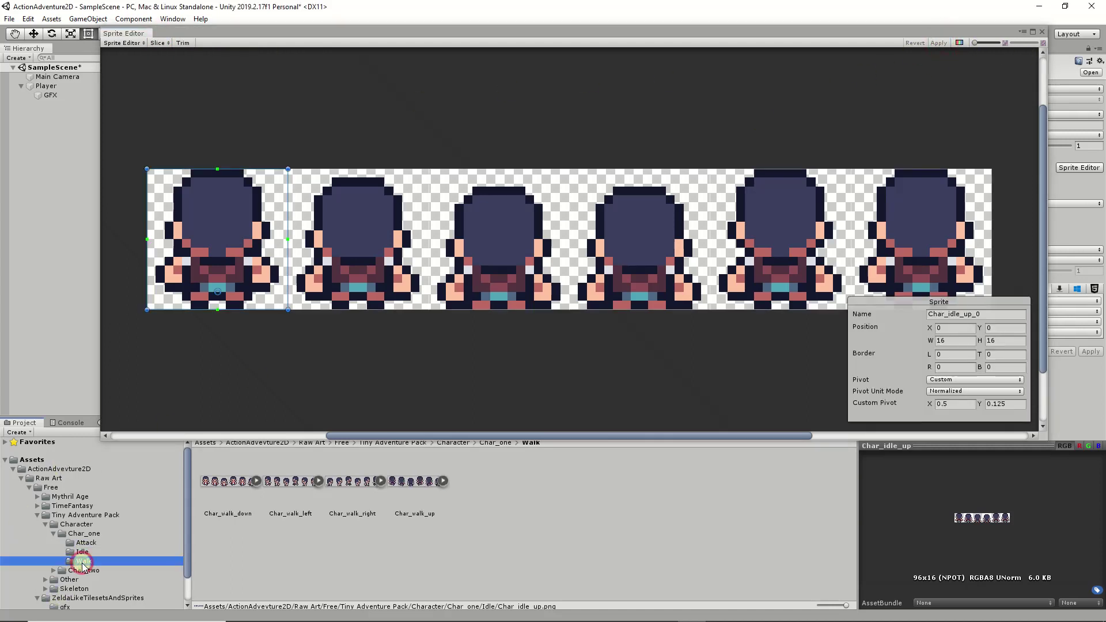
pyautogui.click(214, 479)
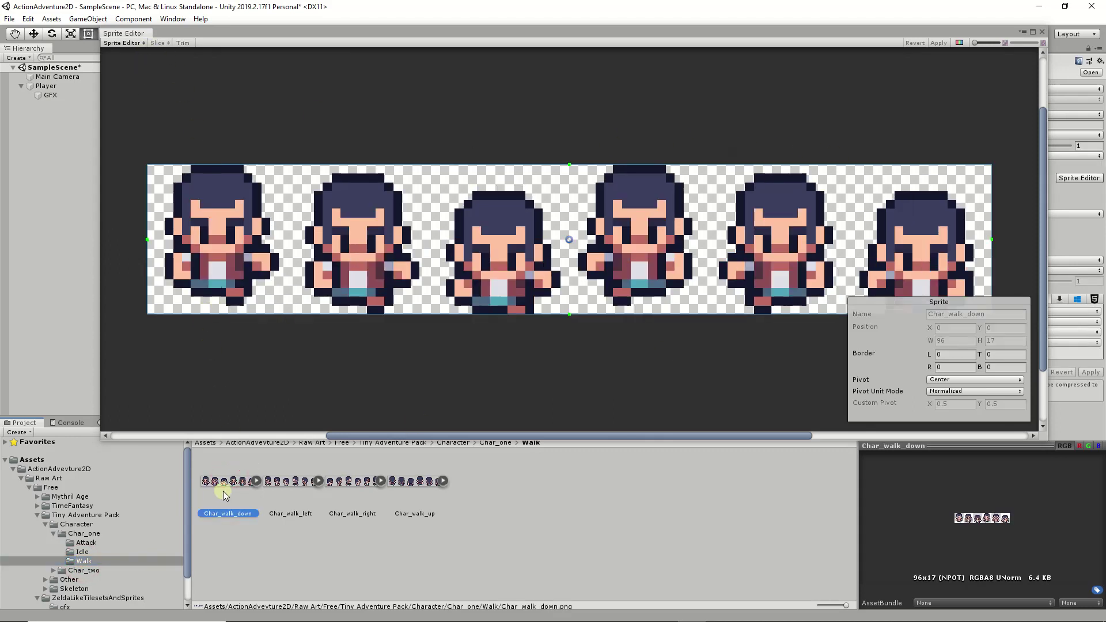
pyautogui.click(254, 480)
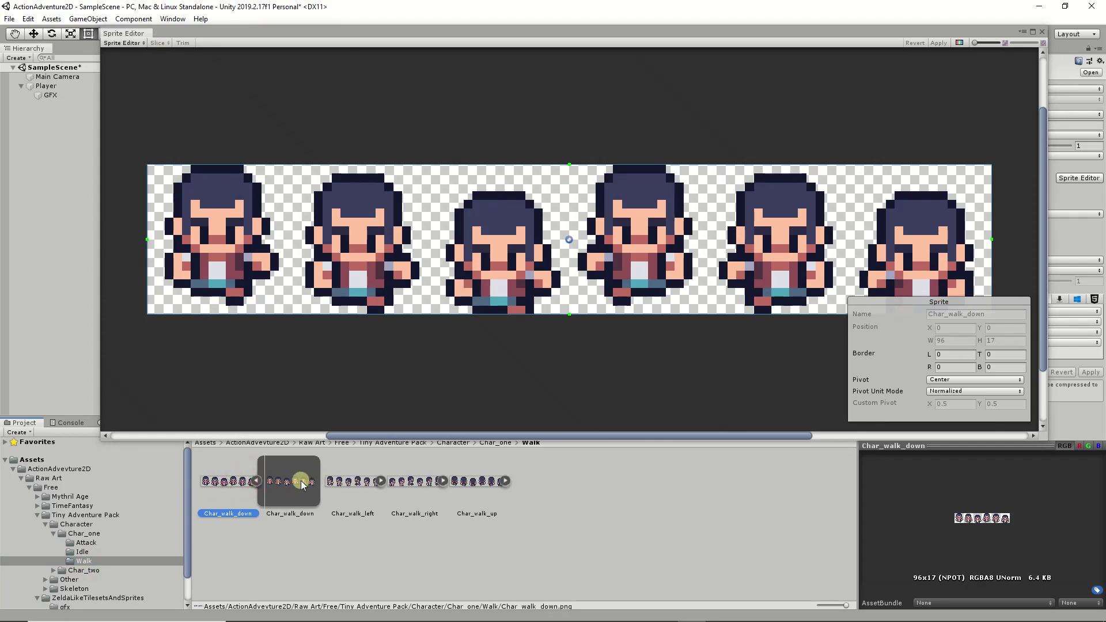
pyautogui.click(256, 480)
# - Select all four Char_walk sheets and set their import settings to 16 Pixels Per Unit and Sprite Mode Multiple
pyautogui.keyDown('ctrl'); pyautogui.click(292, 482); pyautogui.keyUp('ctrl')
pyautogui.keyDown('ctrl'); pyautogui.click(333, 484); pyautogui.keyUp('ctrl')
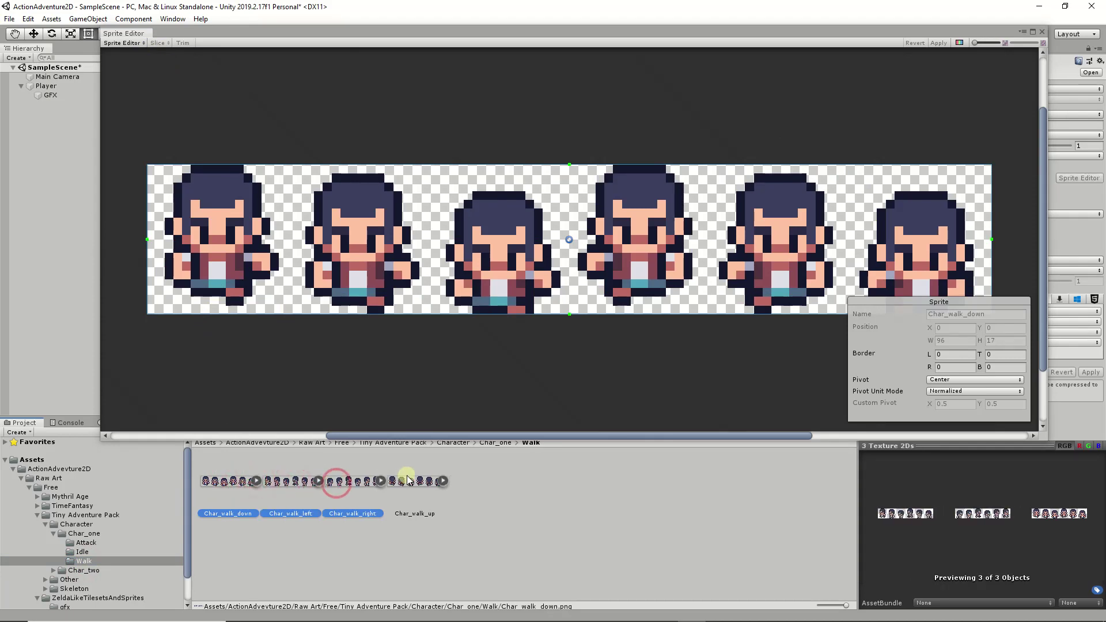
pyautogui.keyDown('ctrl'); pyautogui.click(407, 481); pyautogui.keyUp('ctrl')
pyautogui.doubleClick(658, 33)
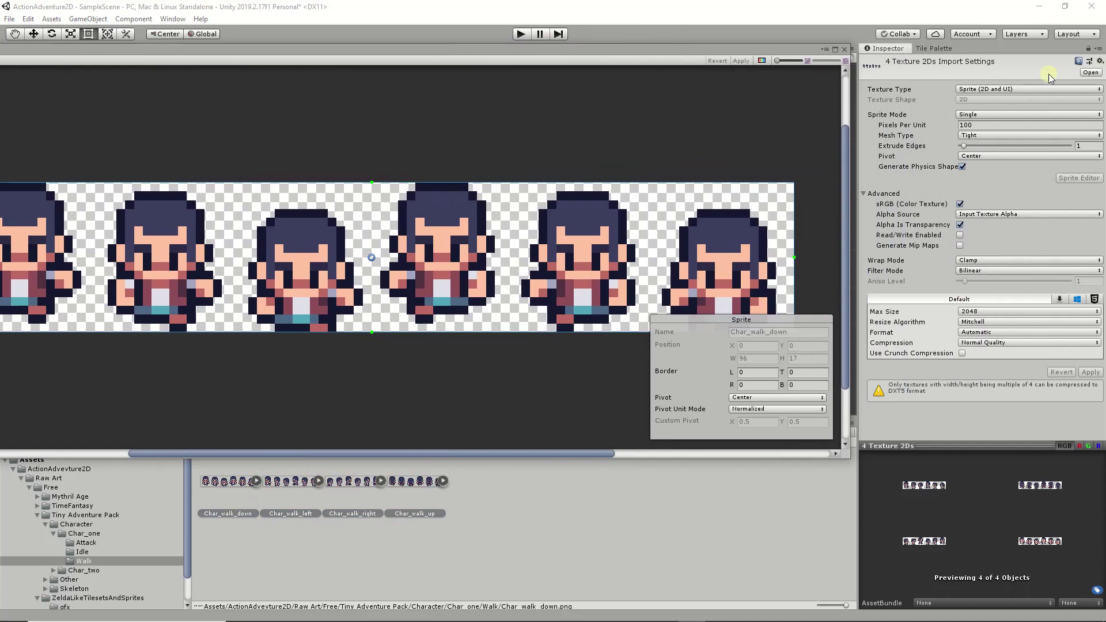
pyautogui.click(971, 124)
pyautogui.write('16')
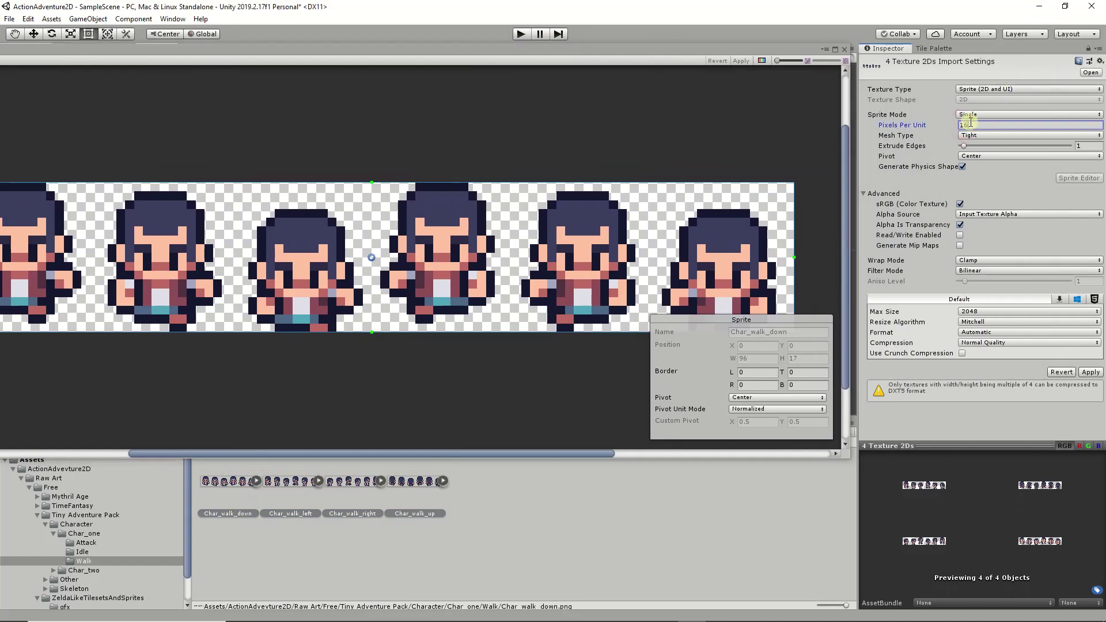
pyautogui.click(973, 114)
pyautogui.click(994, 137)
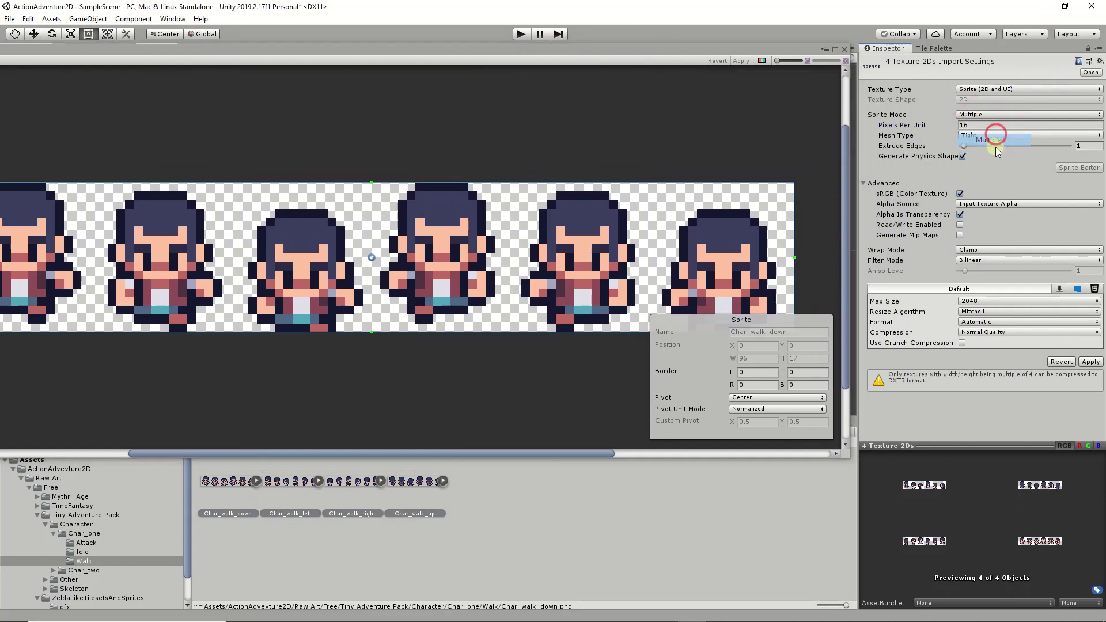
# - Set the walk sheets' Filter Mode to Point (no filter) and Compression to None, and apply the import settings
pyautogui.click(988, 260)
pyautogui.click(988, 273)
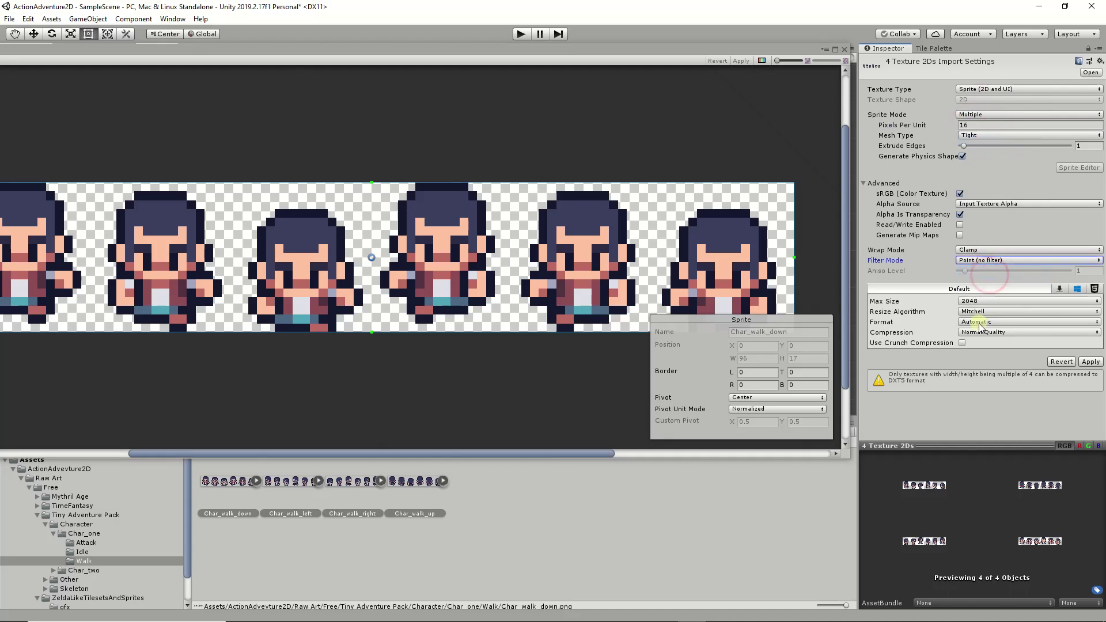
pyautogui.click(982, 332)
pyautogui.click(979, 344)
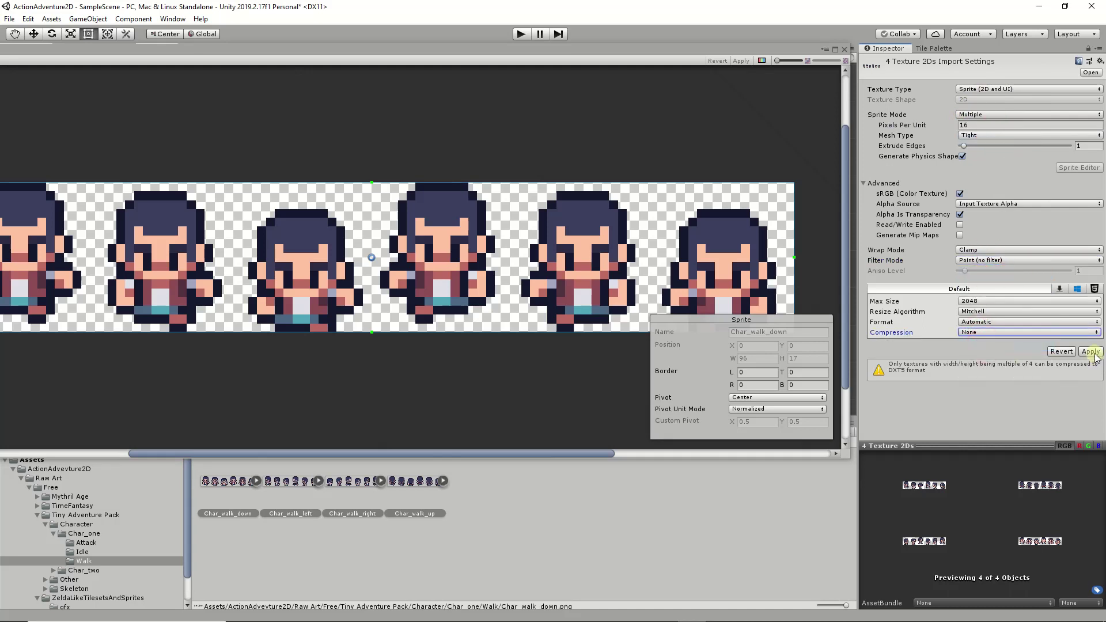
pyautogui.click(1092, 353)
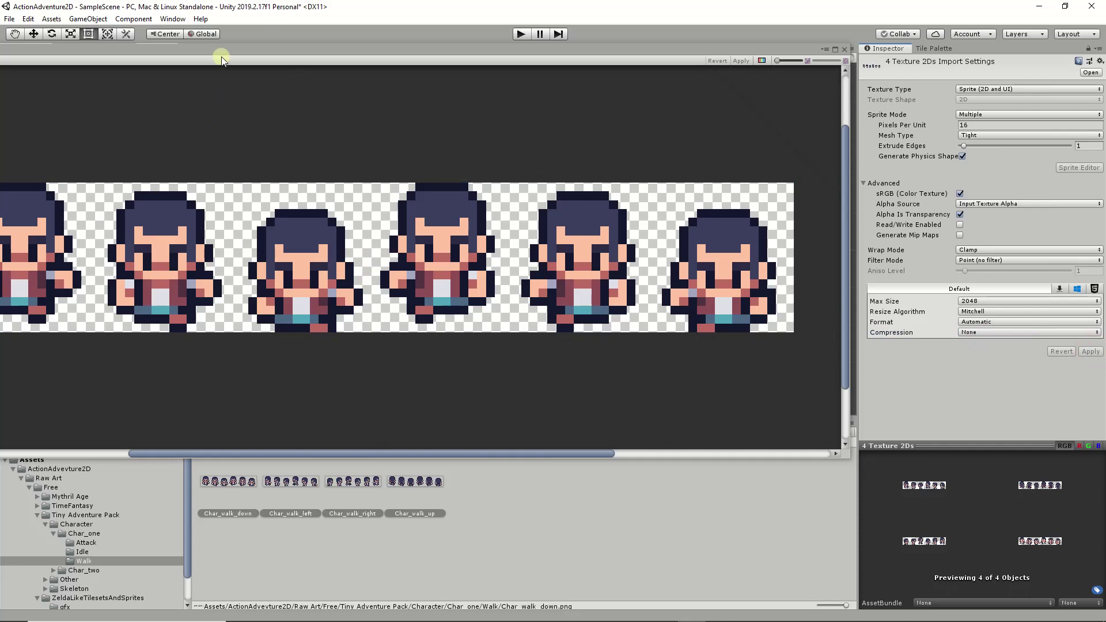
# - Dock the Sprite Editor beside the scene tabs, then slice Char_walk_down into 6 columns and 1 row with custom pivot X 0.5, Y 0.125 and apply
pyautogui.moveTo(222, 60); pyautogui.dragTo(299, 48)
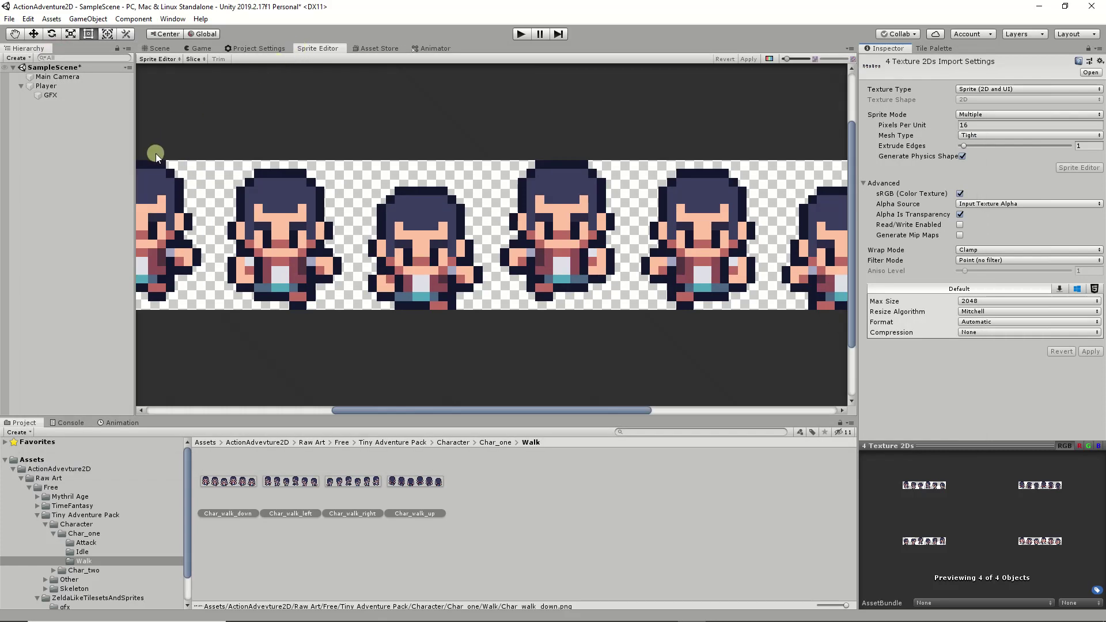
pyautogui.click(199, 59)
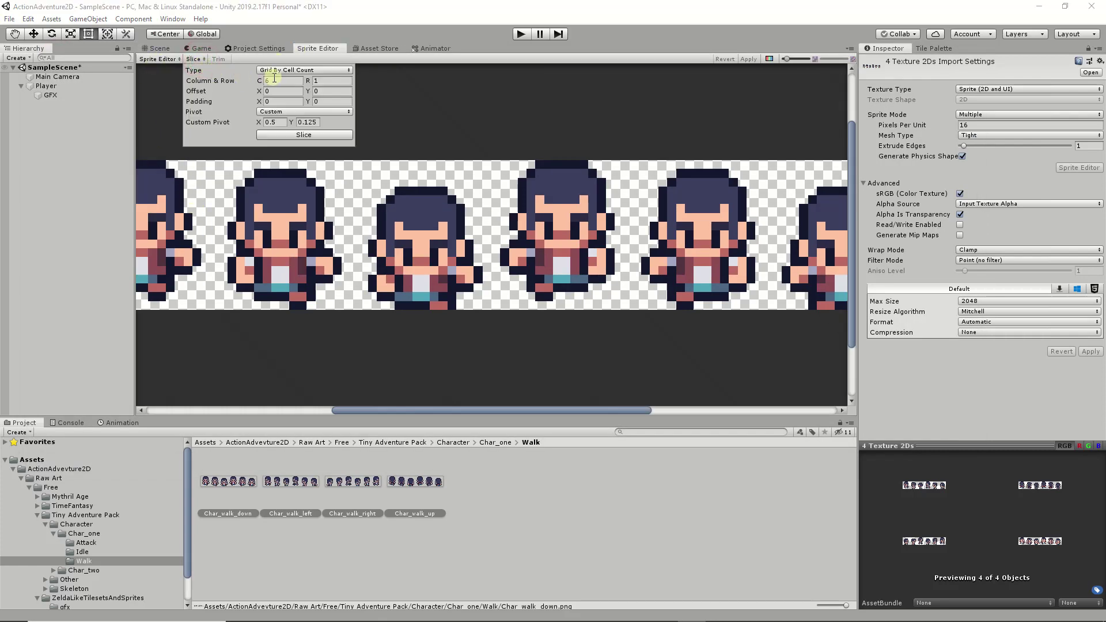
pyautogui.click(278, 133)
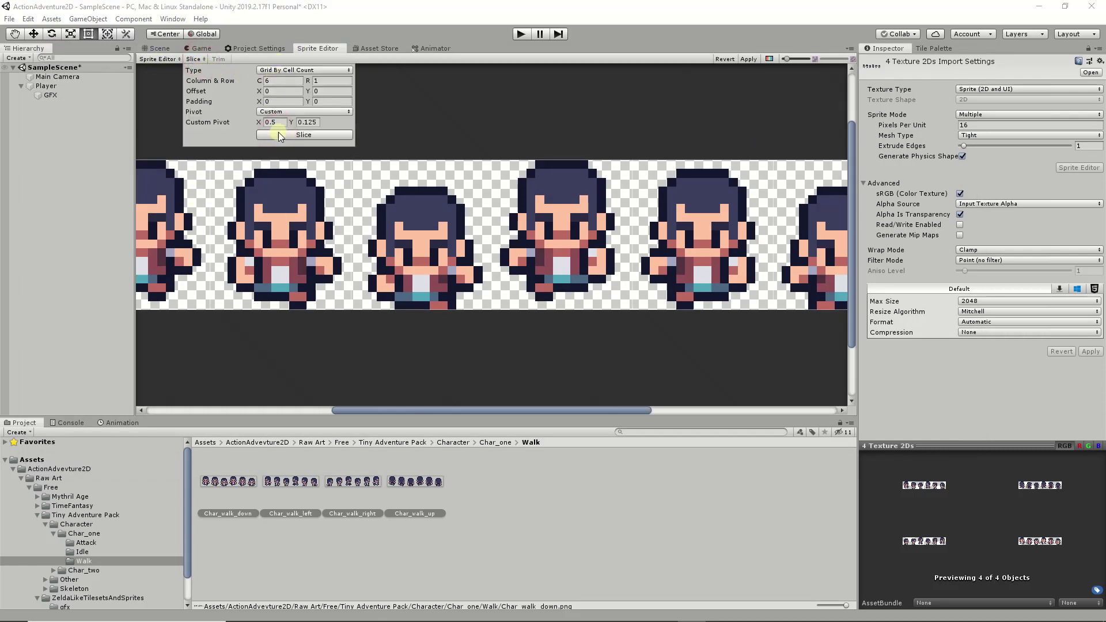
pyautogui.click(749, 59)
pyautogui.click(290, 381)
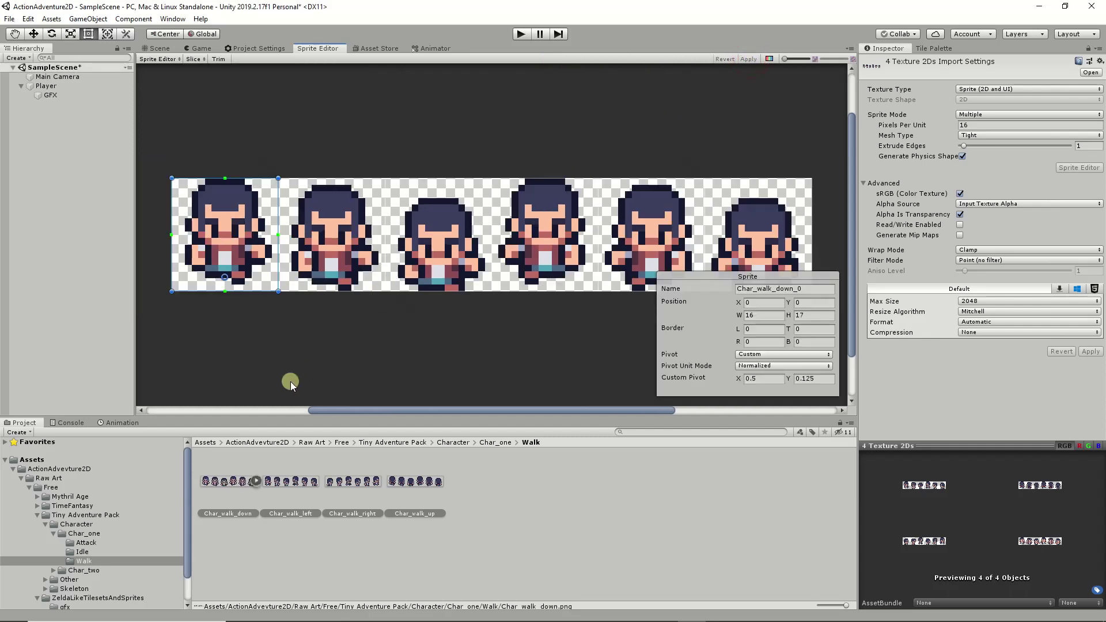
# - Slice Char_walk_left into 6 columns and 1 row with custom pivot X 0.5, Y 0.125, and apply the slicing
pyautogui.click(283, 476)
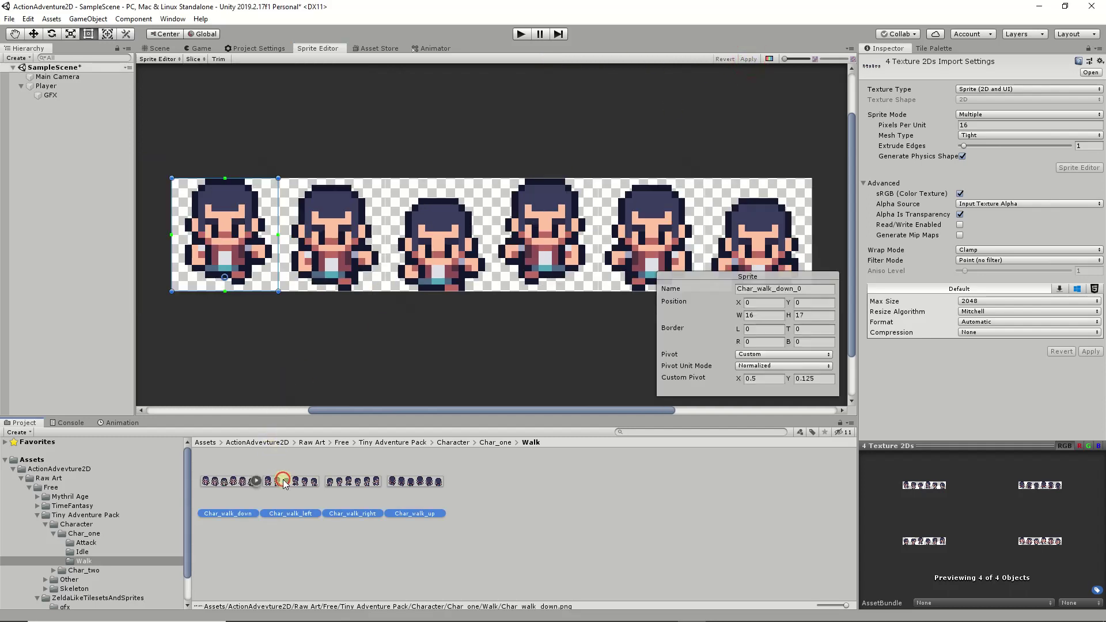
pyautogui.click(196, 58)
pyautogui.click(284, 136)
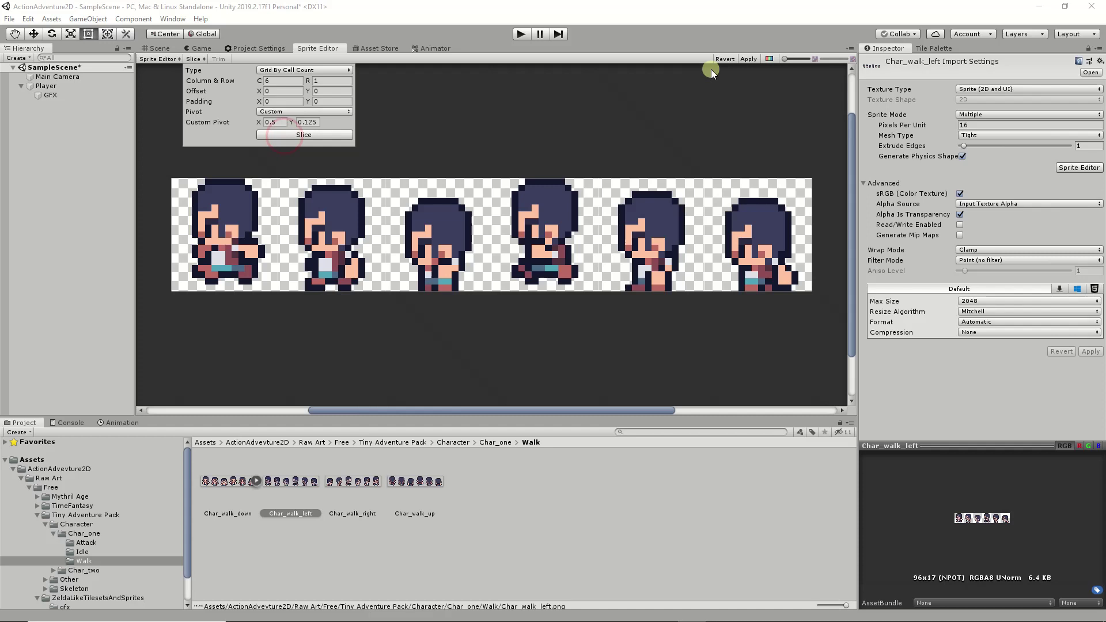
pyautogui.click(748, 59)
# - Slice Char_walk_right into 6 columns and 1 row with custom pivot X 0.5, Y 0.125, and apply the slicing
pyautogui.click(339, 481)
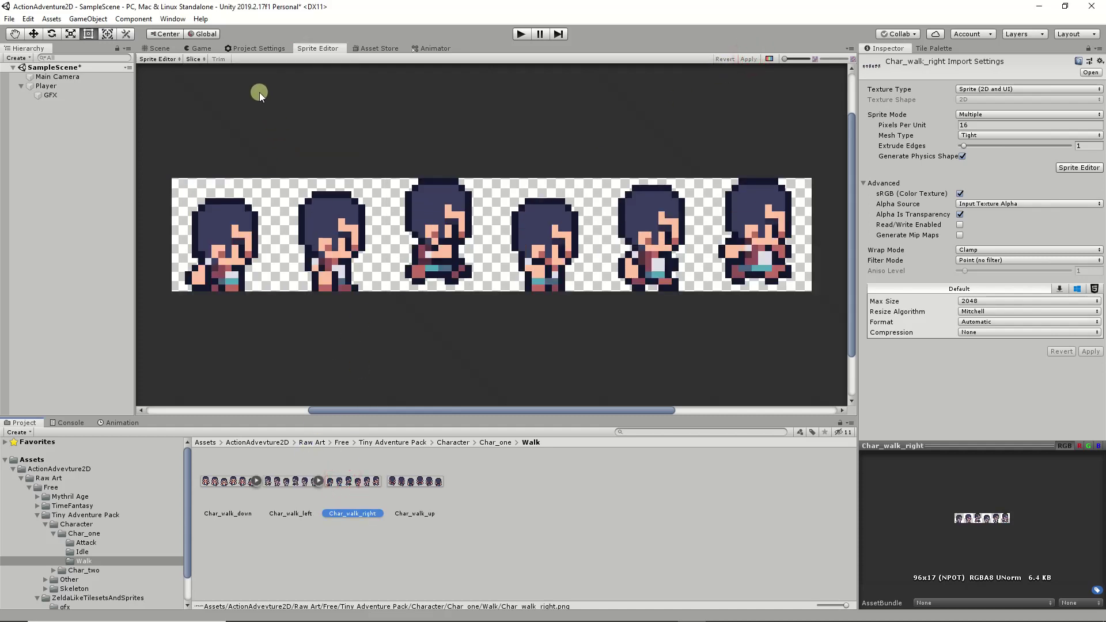
pyautogui.click(197, 58)
pyautogui.click(327, 135)
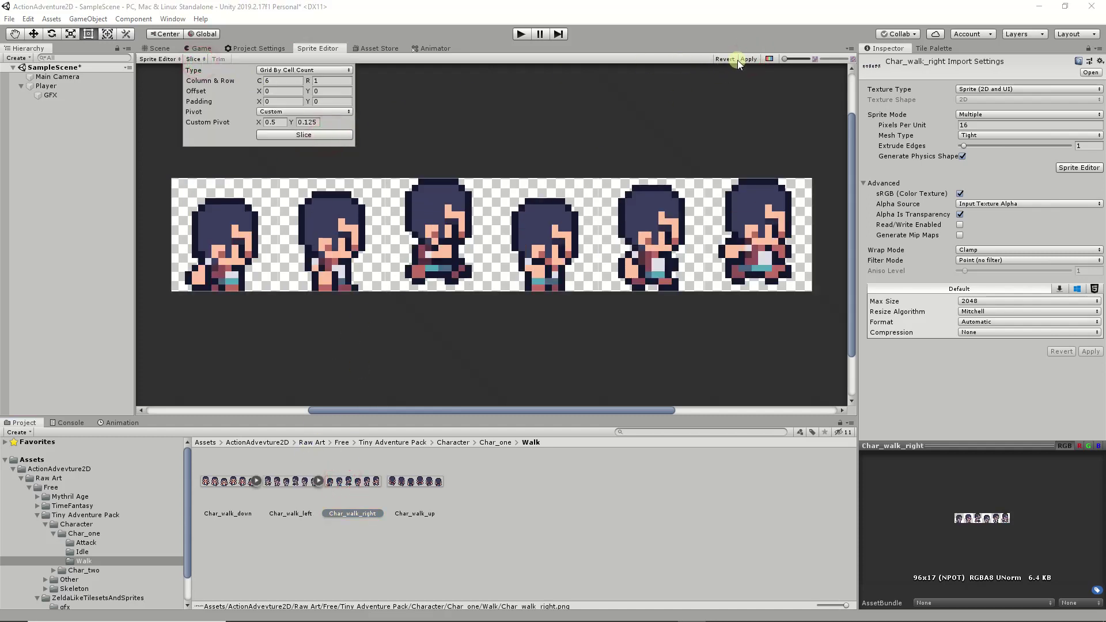
pyautogui.click(751, 58)
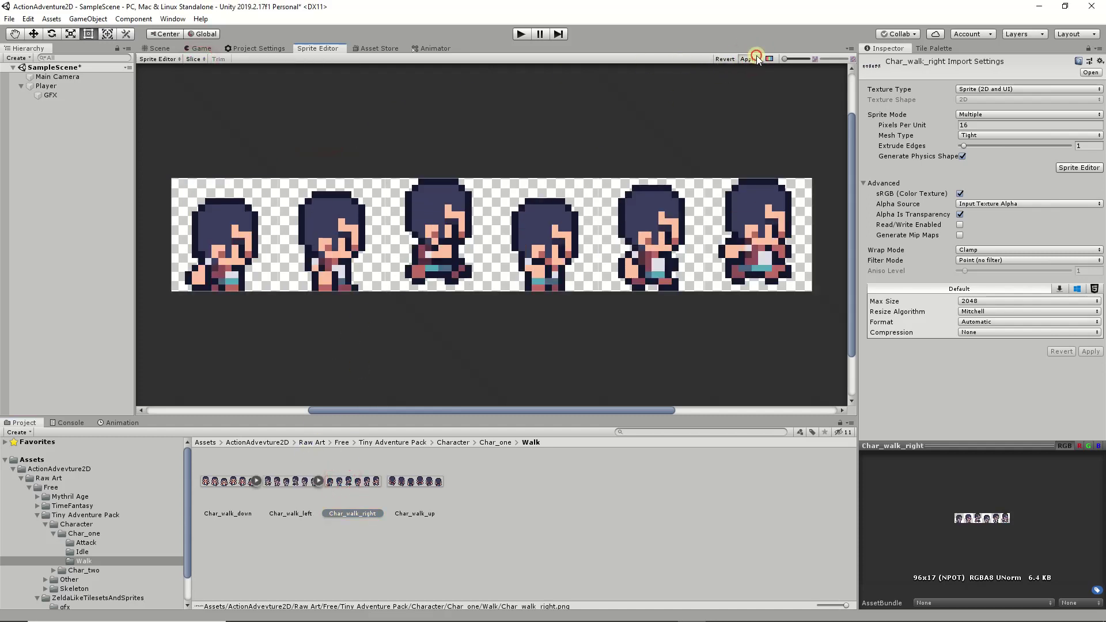
# - Slice Char_walk_up into 6 columns and 1 row with custom pivot X 0.5, Y 0.125, and apply the slicing
pyautogui.click(425, 482)
pyautogui.click(195, 60)
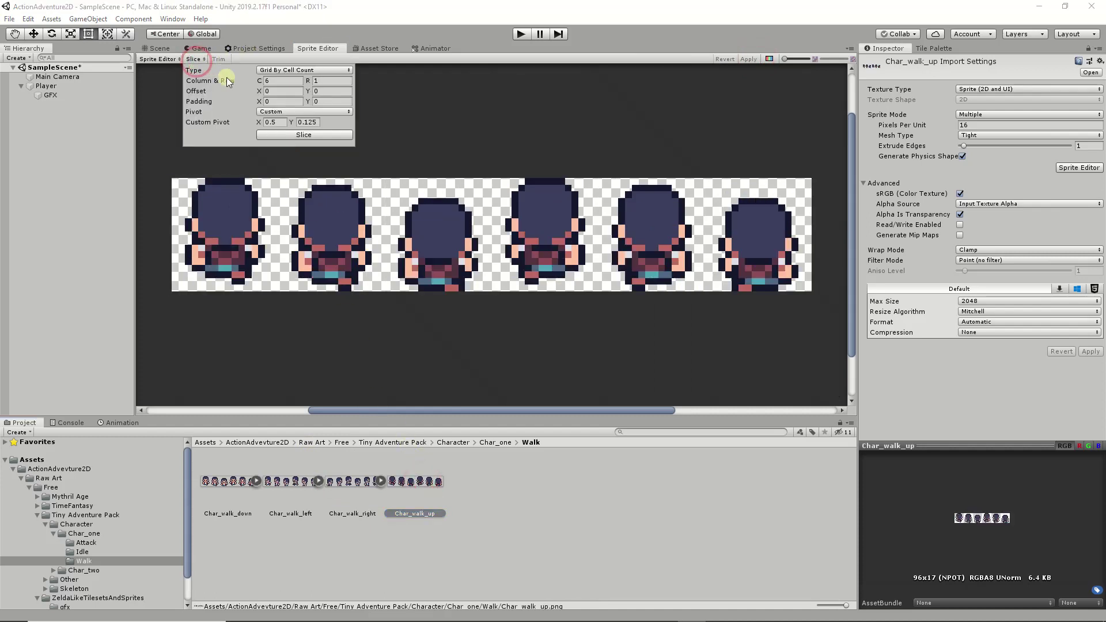
pyautogui.click(296, 135)
pyautogui.click(747, 58)
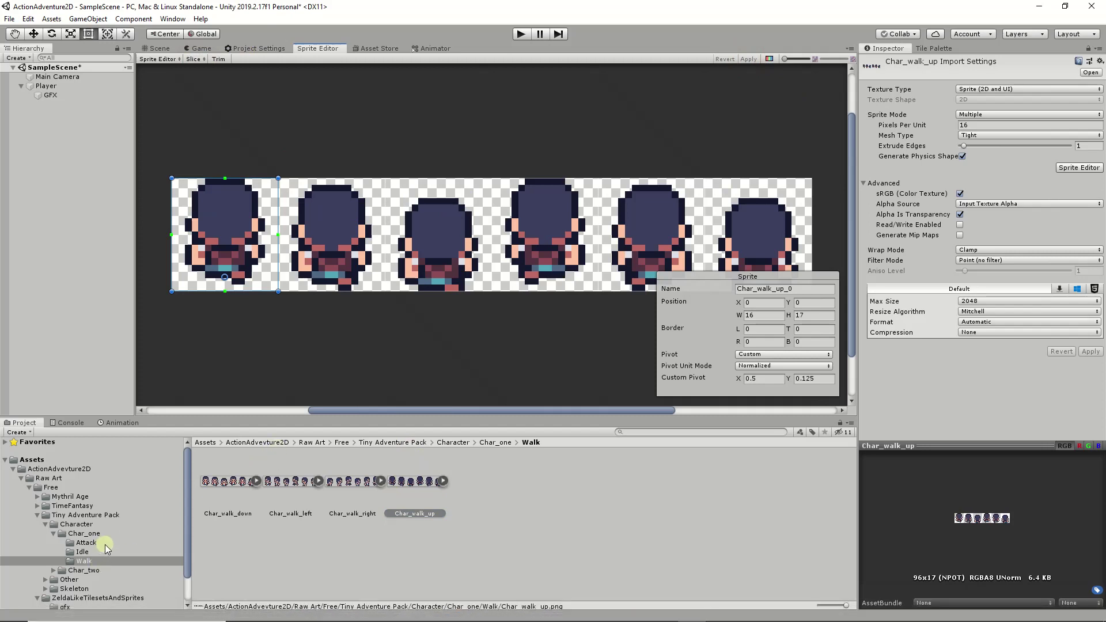
# - Select all four Char_atk sheets in the Attack folder and set 16 Pixels Per Unit and Sprite Mode Multiple
pyautogui.click(86, 543)
pyautogui.click(241, 480)
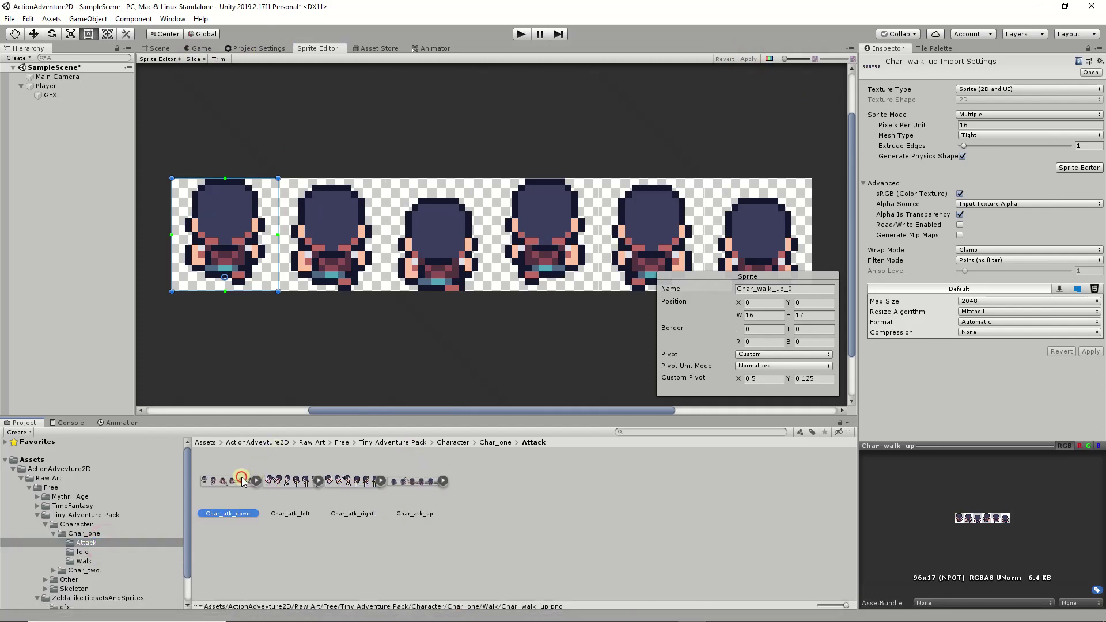
pyautogui.keyDown('shift'); pyautogui.click(403, 485); pyautogui.keyUp('shift')
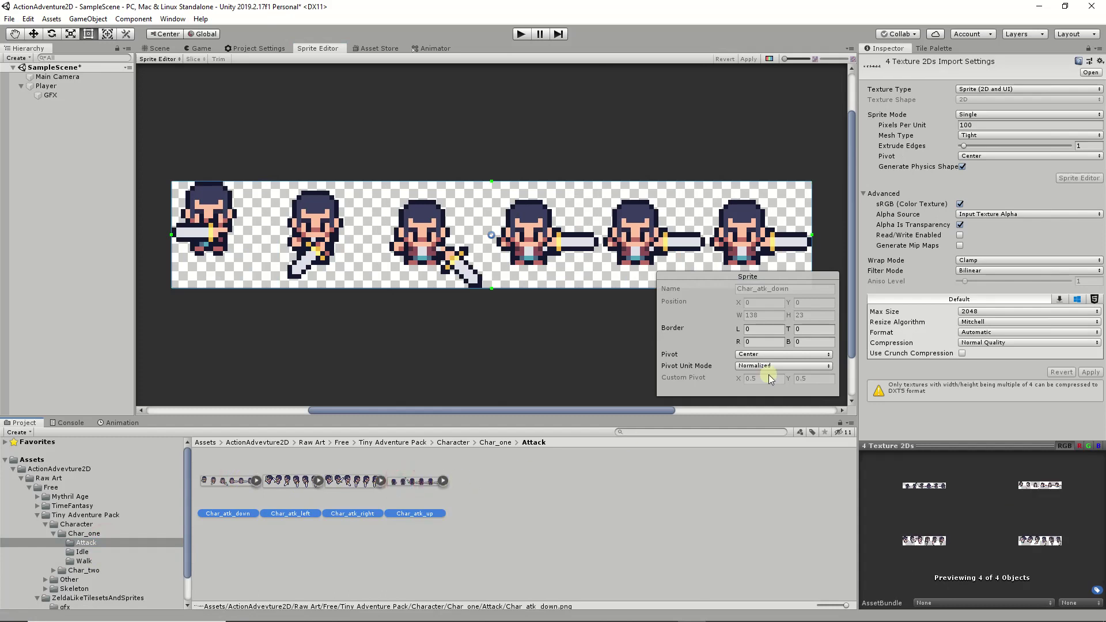
pyautogui.click(1003, 120)
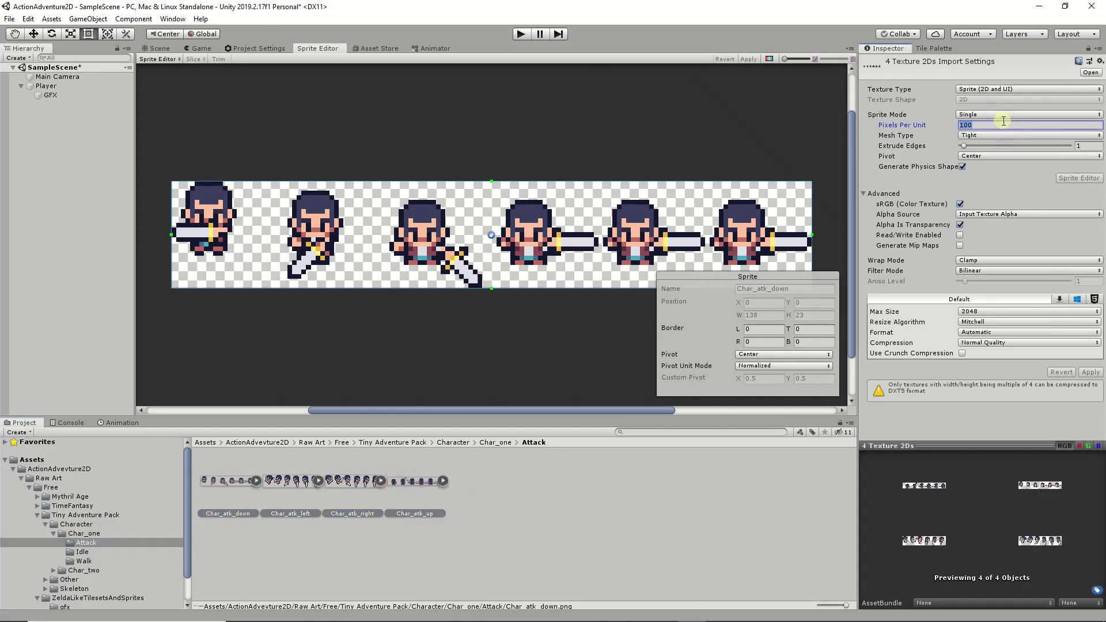
pyautogui.write('16')
pyautogui.click(996, 113)
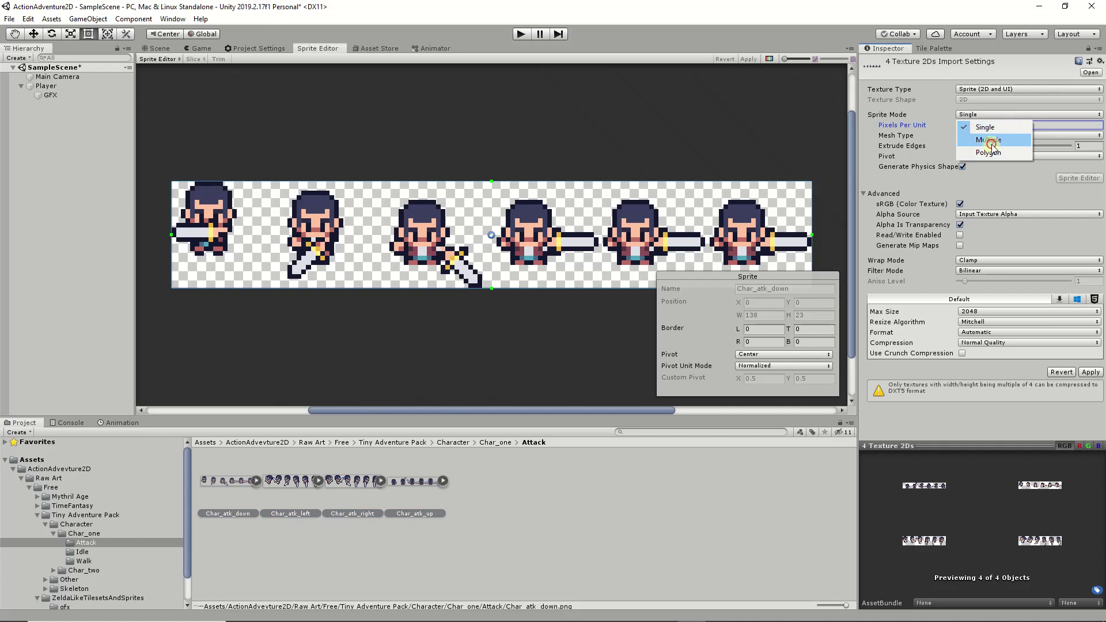
pyautogui.click(988, 141)
# - Set the attack sheets' Compression to None and Filter Mode to Point (no filter), and apply the import settings
pyautogui.click(984, 301)
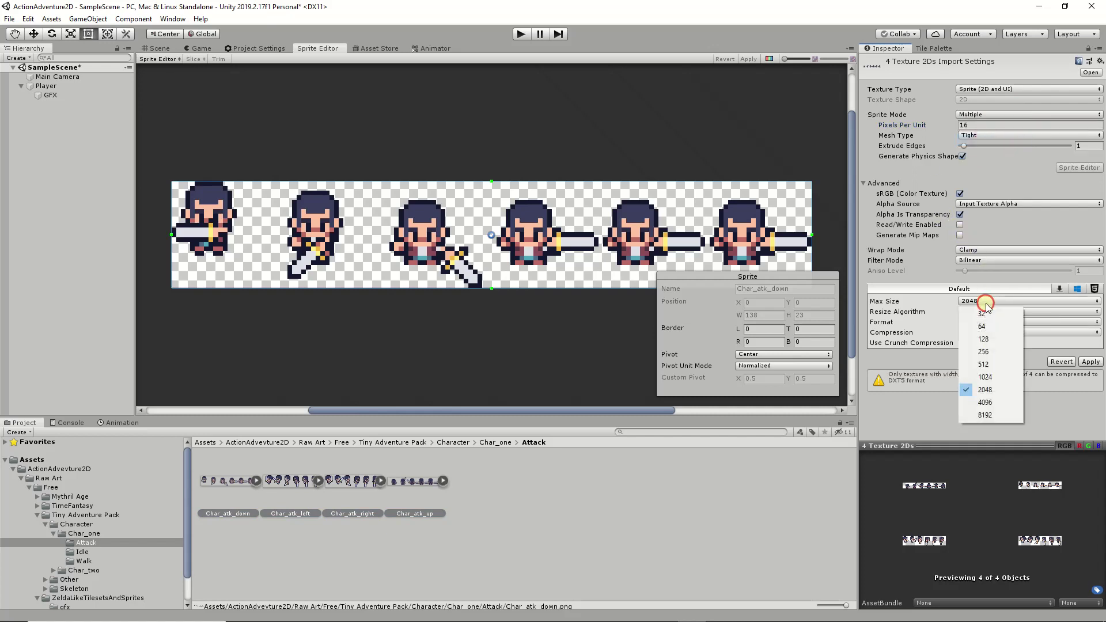
pyautogui.click(921, 304)
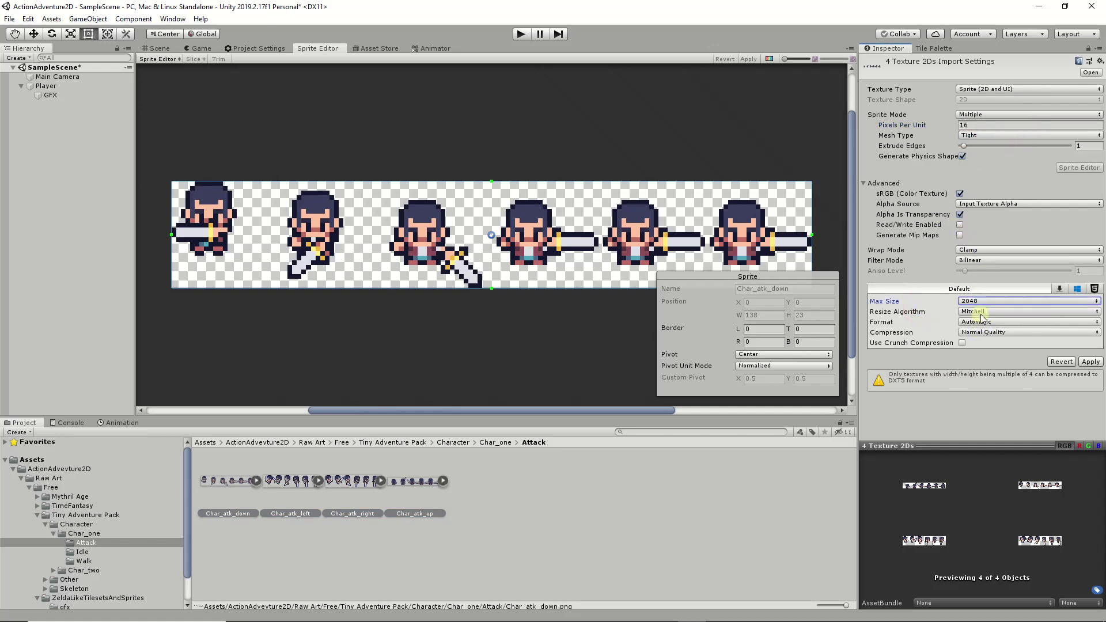
pyautogui.click(982, 332)
pyautogui.click(984, 343)
pyautogui.click(985, 261)
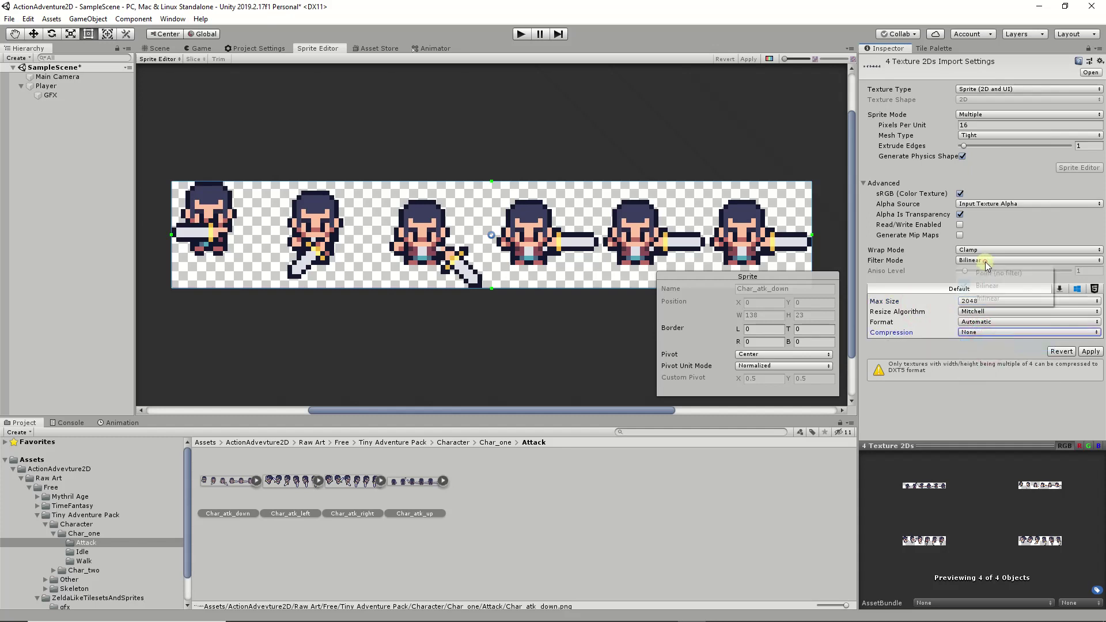
pyautogui.click(999, 272)
pyautogui.click(1091, 351)
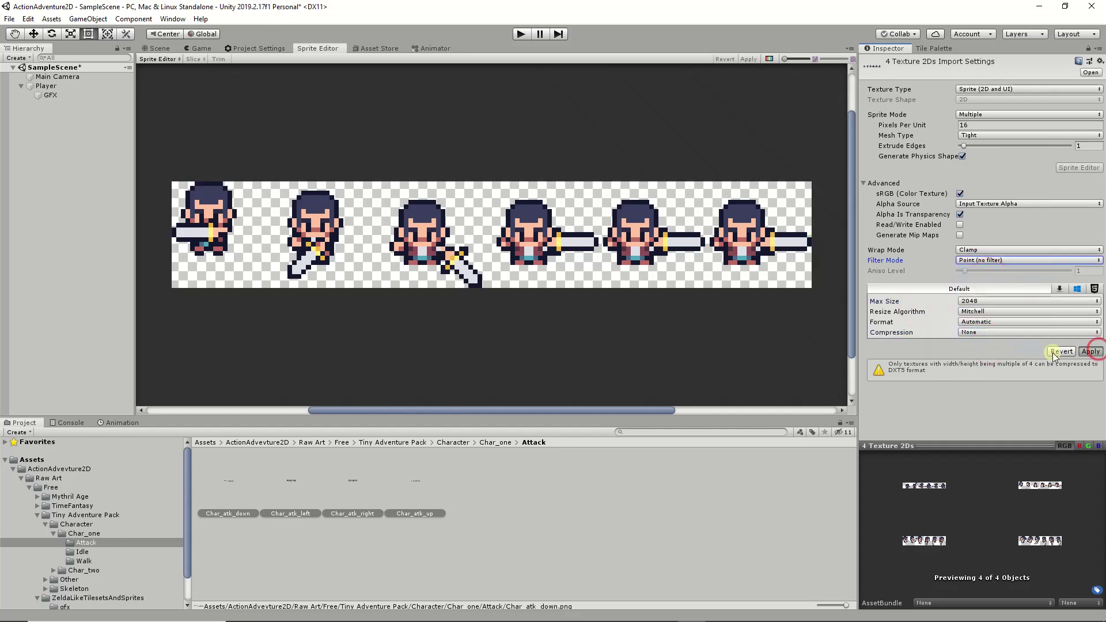
# - Slice Char_atk_down into 6 columns and 1 row with custom pivot X 0.5, Y 0.125, and apply the slicing
pyautogui.click(220, 488)
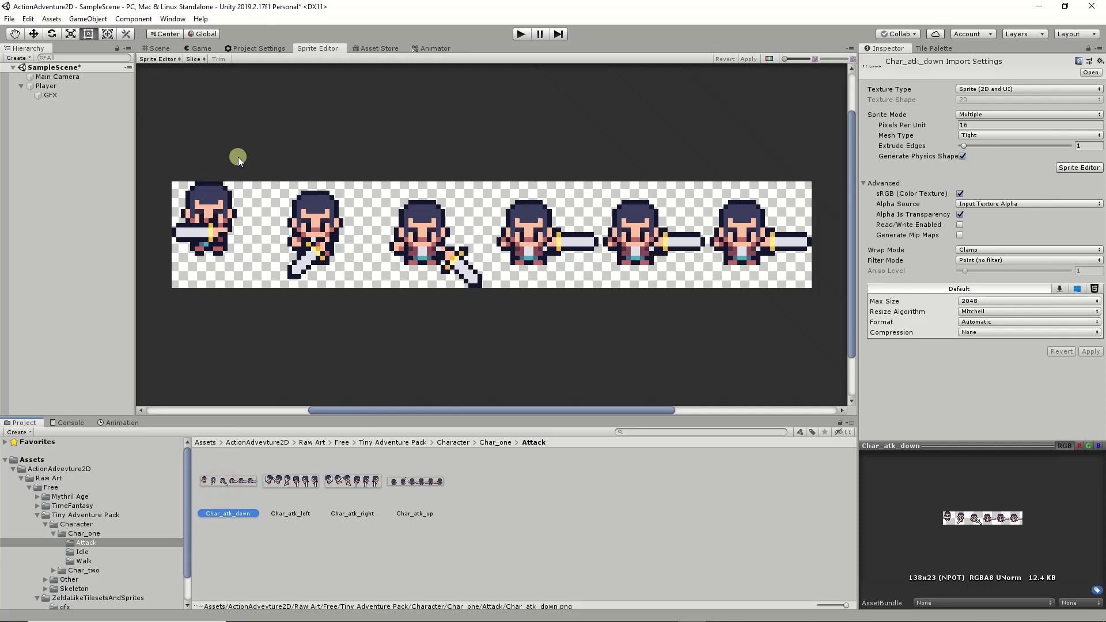
pyautogui.click(196, 58)
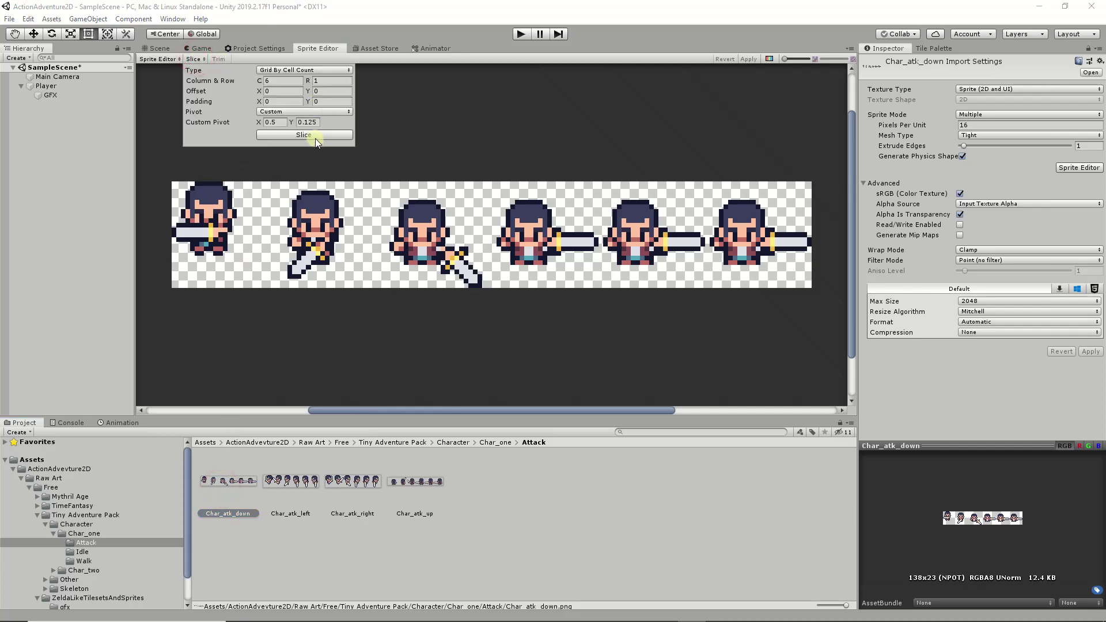
pyautogui.click(316, 138)
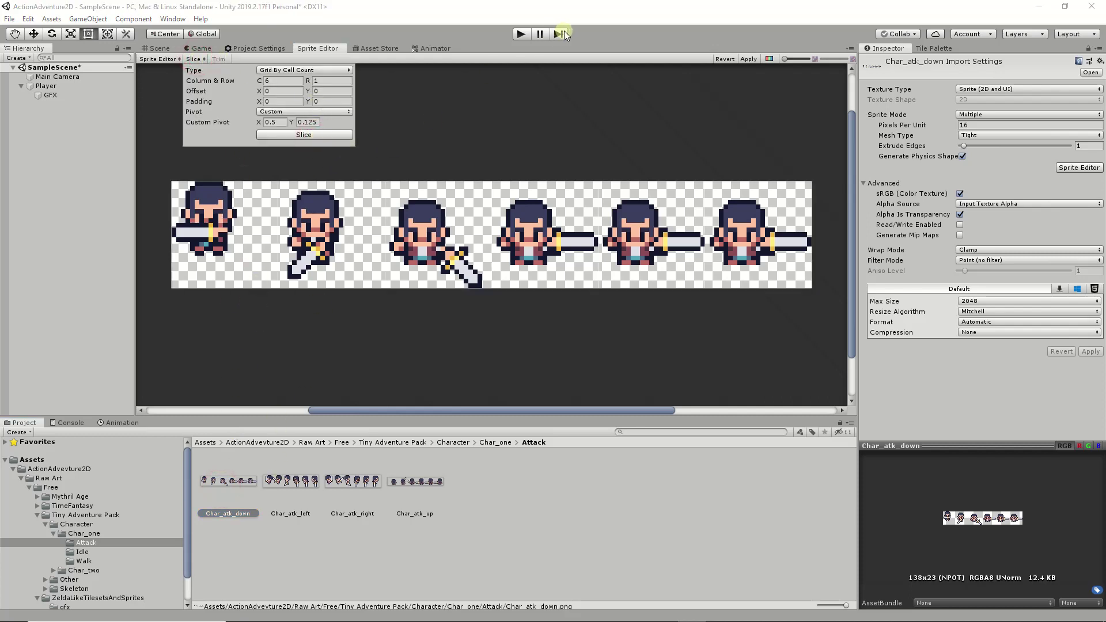
pyautogui.click(747, 60)
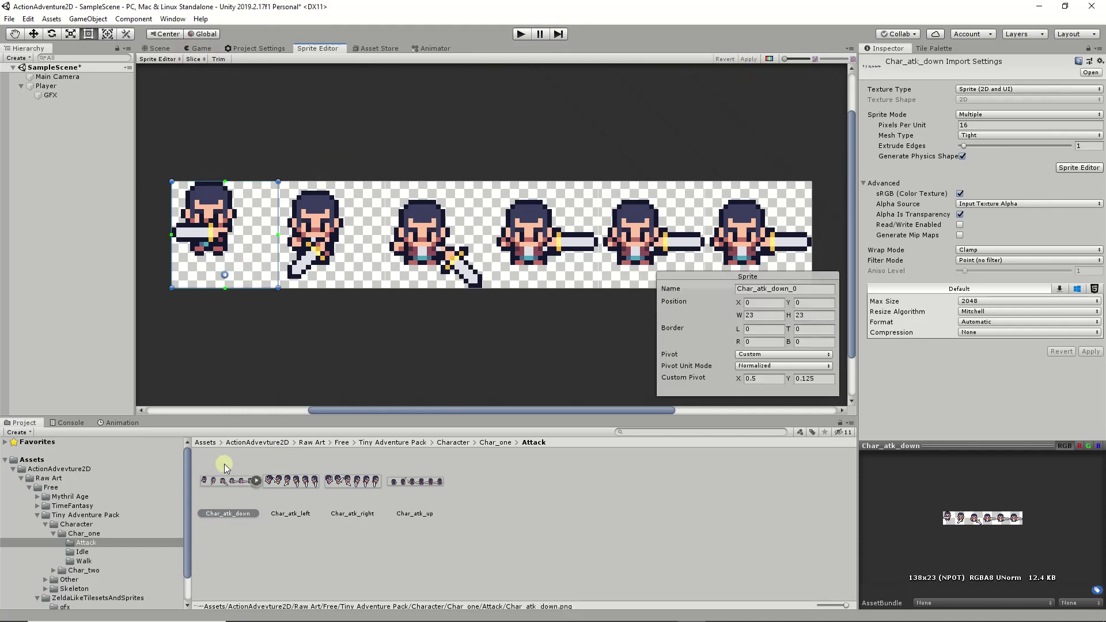
# - Slice Char_atk_left into 6 columns and 1 row with custom pivot X 0.5, Y 0.125, and apply the slicing
pyautogui.click(296, 486)
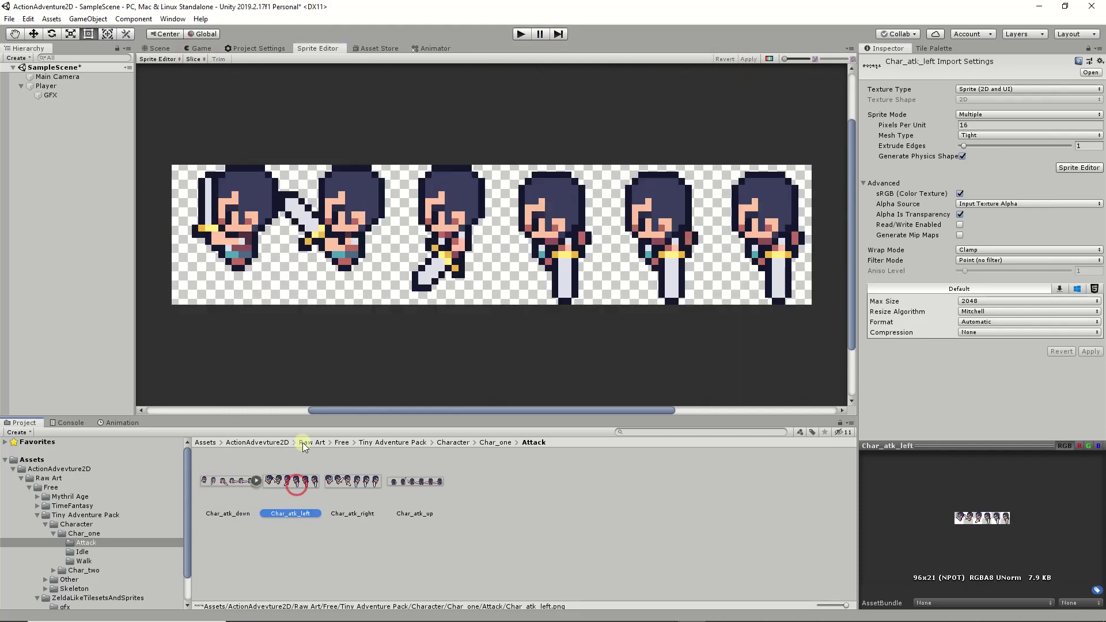
pyautogui.click(190, 60)
pyautogui.click(289, 132)
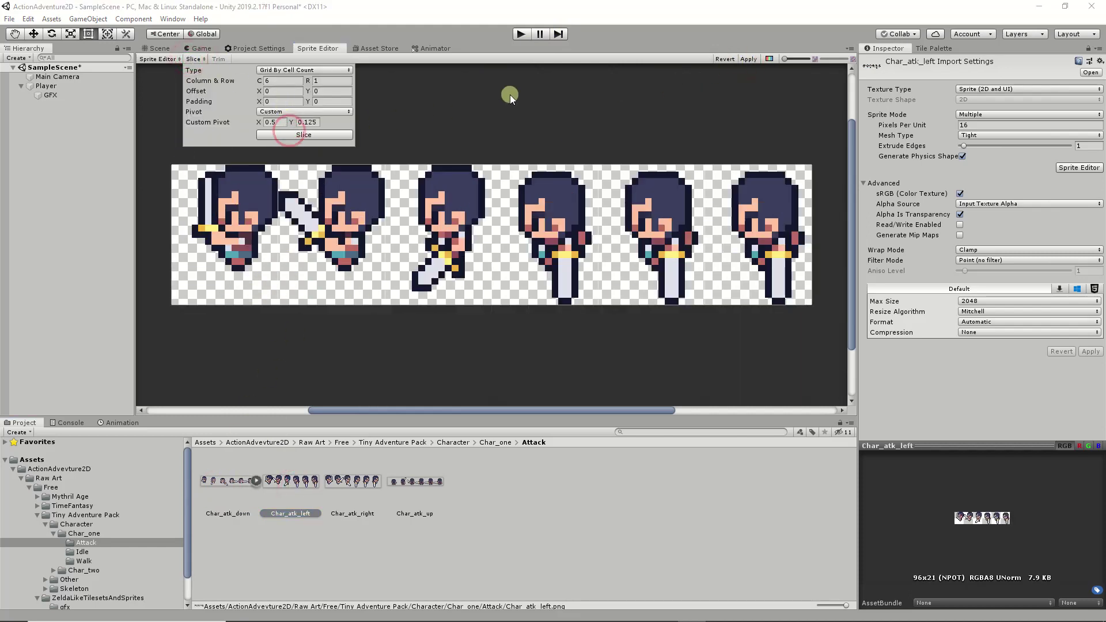
pyautogui.click(741, 61)
# - Slice Char_atk_right into 6 columns and 1 row with custom pivot X 0.5, Y 0.125, and apply the slicing
pyautogui.click(351, 481)
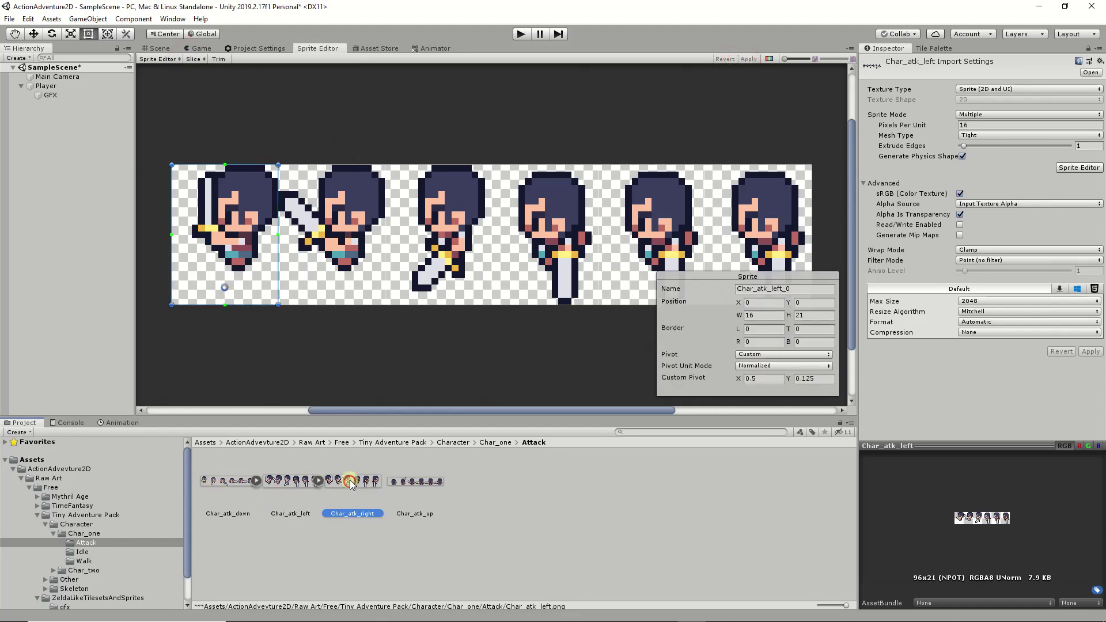
pyautogui.click(196, 60)
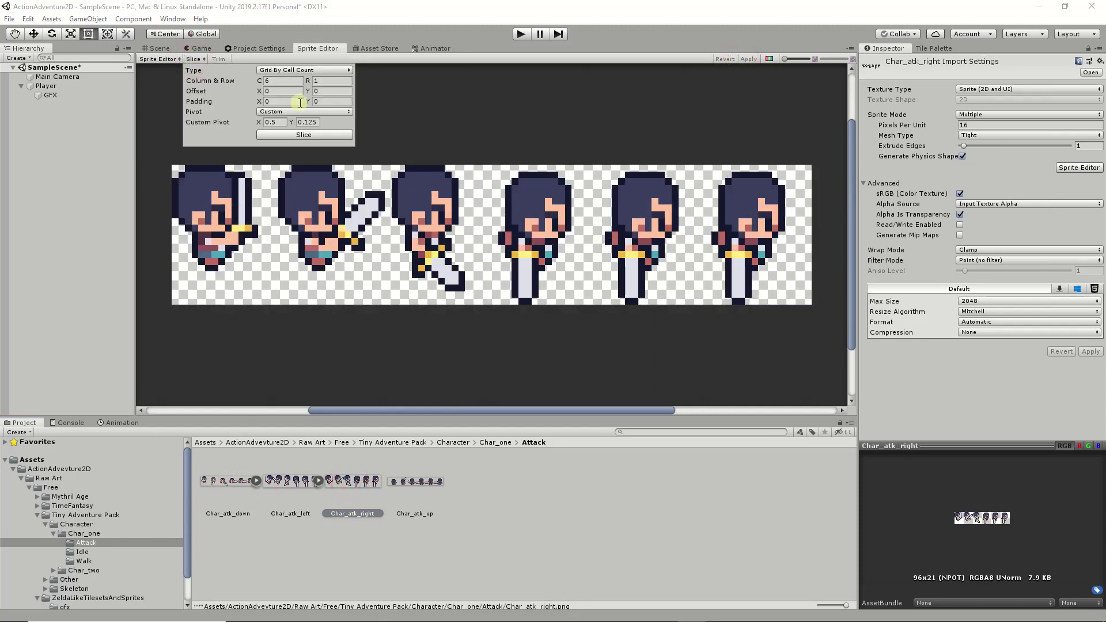
pyautogui.click(303, 136)
pyautogui.click(747, 59)
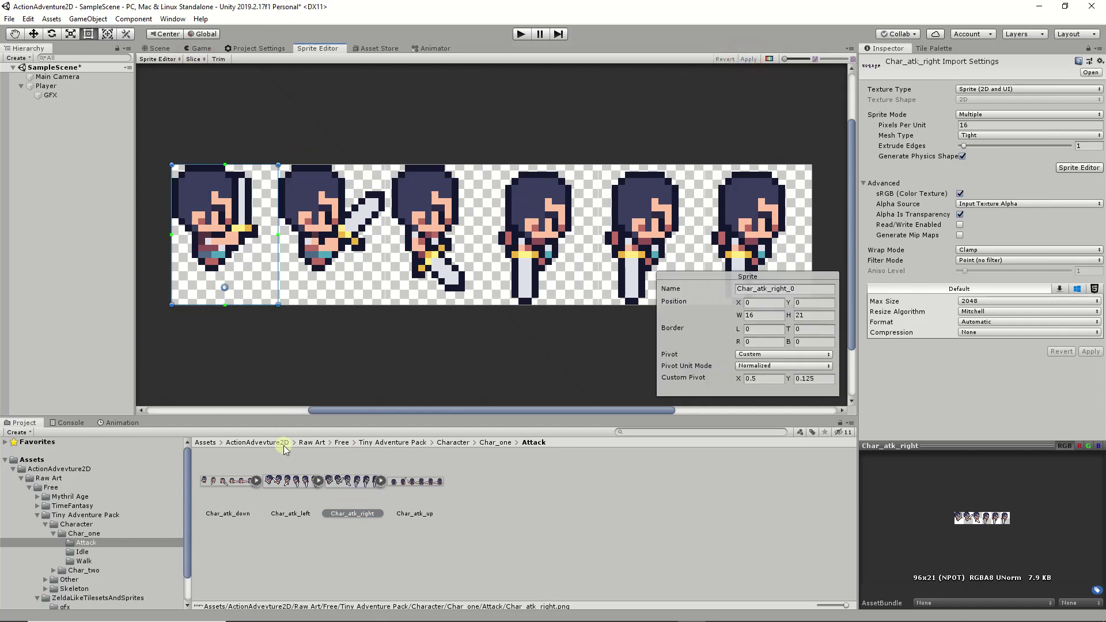
# - Slice Char_atk_up into 6 columns and 1 row with custom pivot X 0.5, Y 0.125, and apply the slicing
pyautogui.click(416, 482)
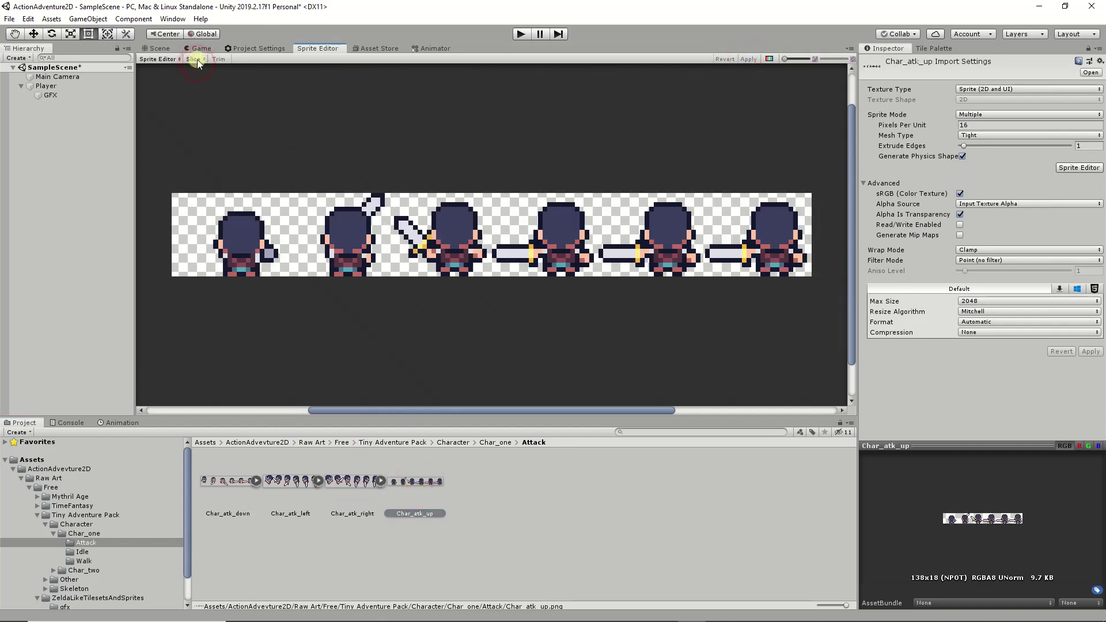
pyautogui.click(197, 60)
pyautogui.click(306, 134)
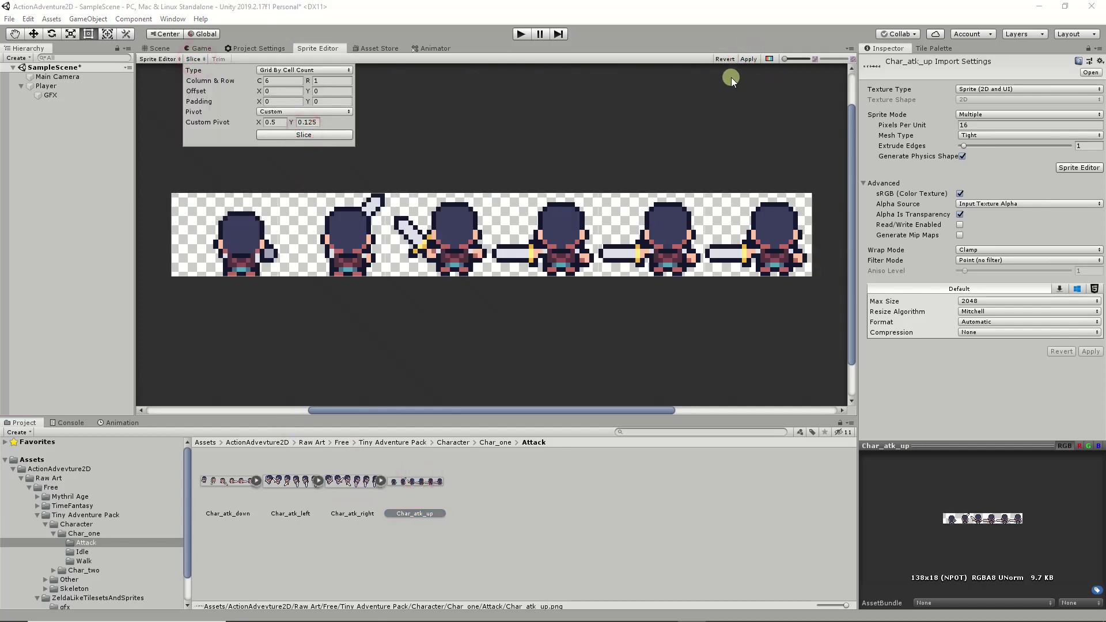
pyautogui.click(747, 58)
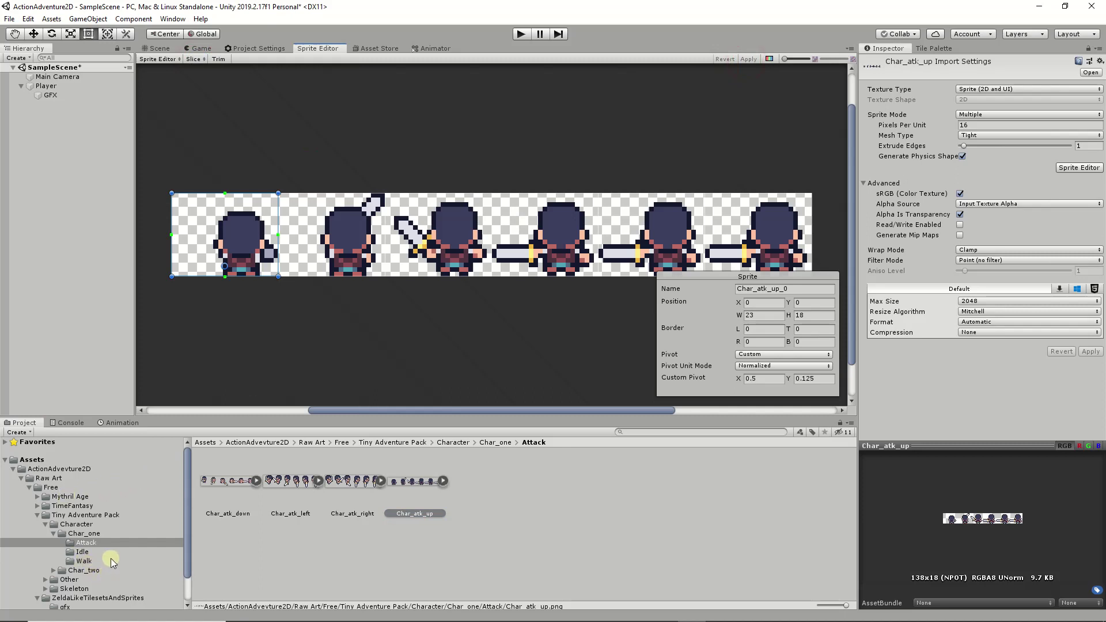
# - Select all four idle sheets in Char_two's Idle folder and set Sprite Mode to Multiple and Pixels Per Unit to 16
pyautogui.scroll(-2, 113, 562)
pyautogui.click(53, 539)
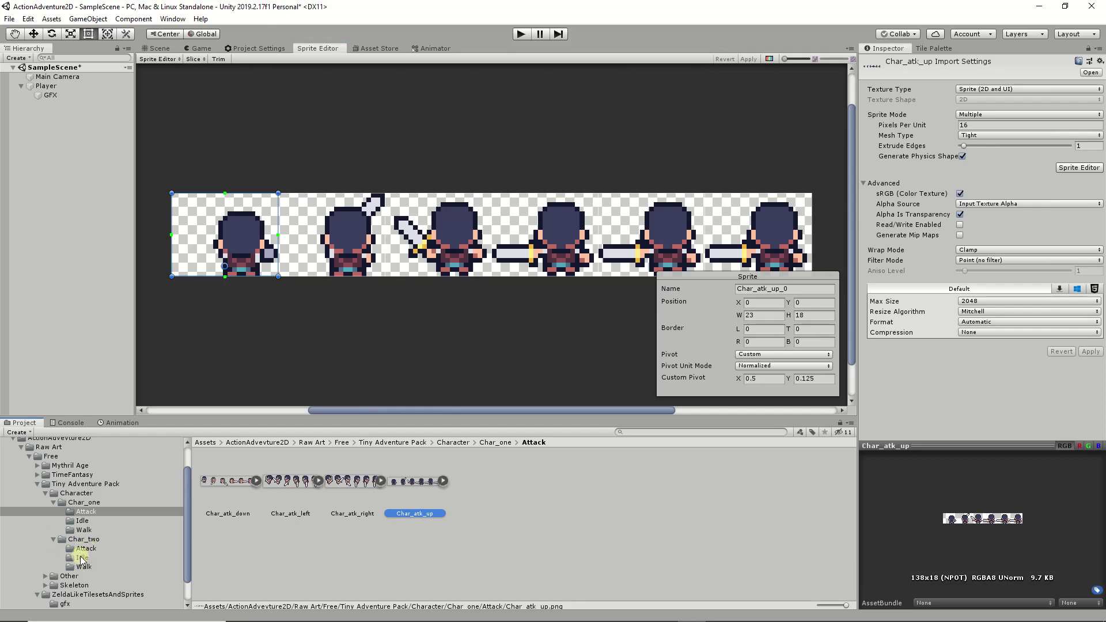
pyautogui.click(82, 557)
pyautogui.click(240, 486)
pyautogui.keyDown('shift'); pyautogui.click(413, 481); pyautogui.keyUp('shift')
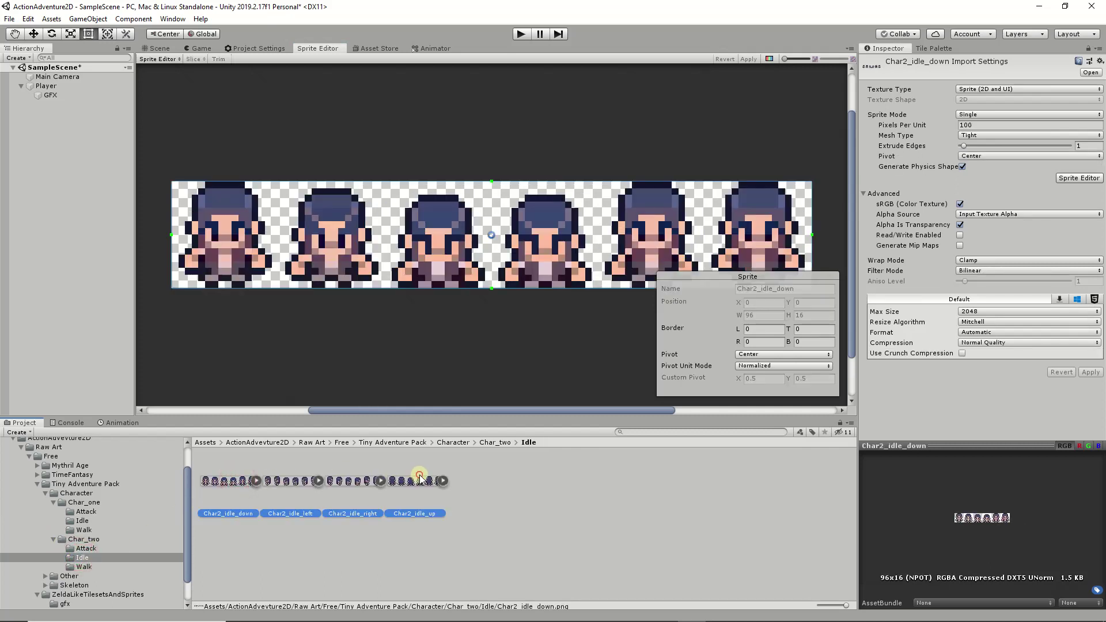
pyautogui.click(1000, 114)
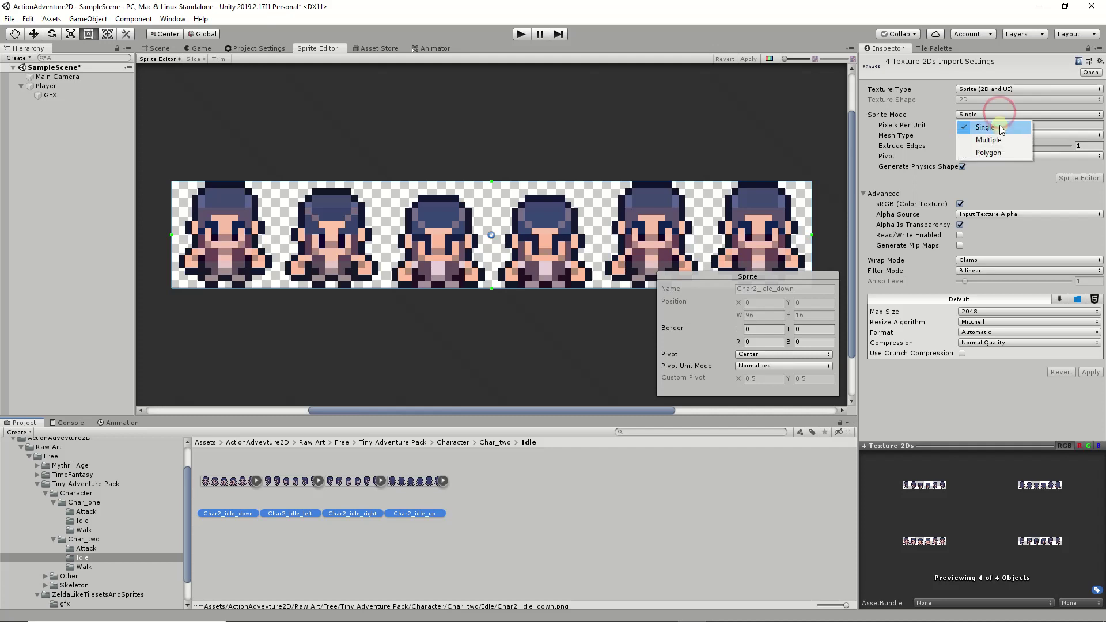
pyautogui.click(999, 140)
pyautogui.click(993, 125)
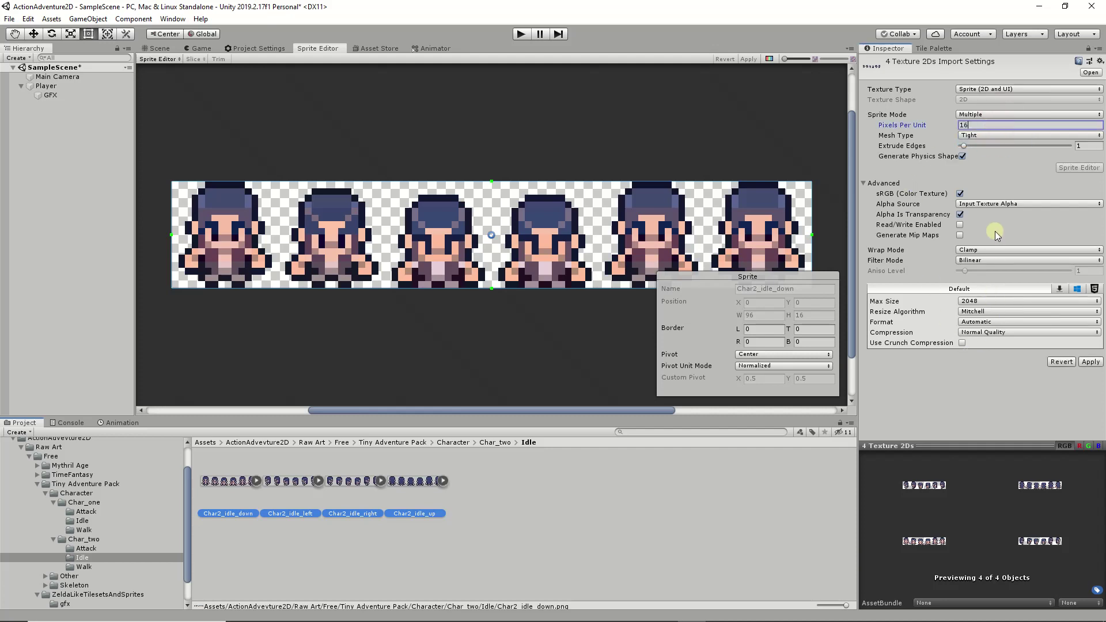
# - Set the Char2 idle sheets' Filter Mode to Point (no filter) and Compression to None, and apply the import settings
pyautogui.click(982, 259)
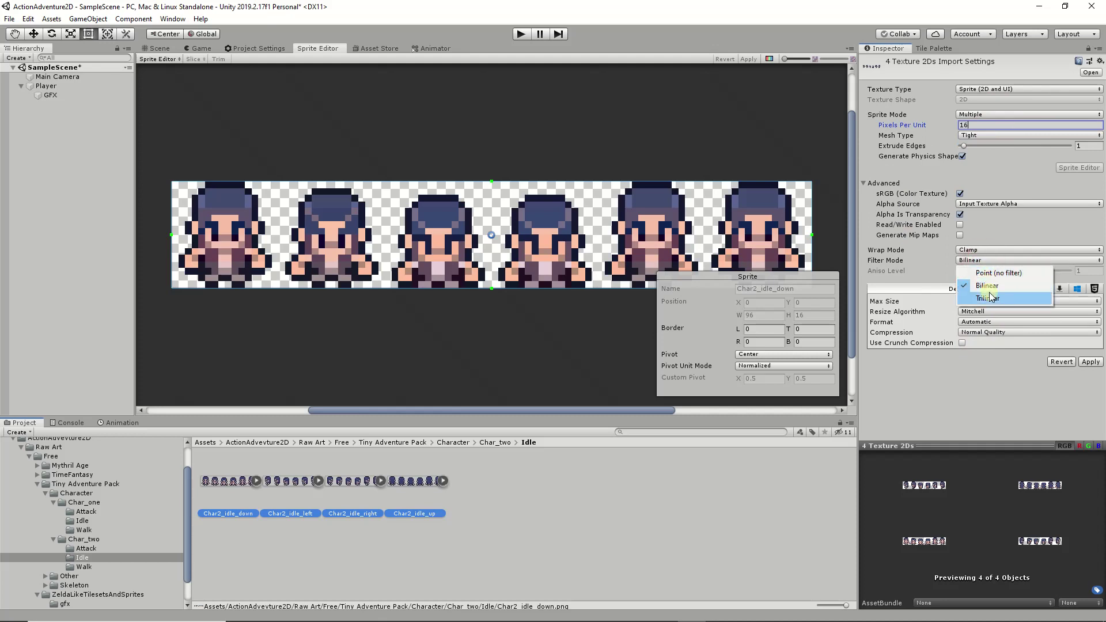
pyautogui.click(992, 273)
pyautogui.click(984, 333)
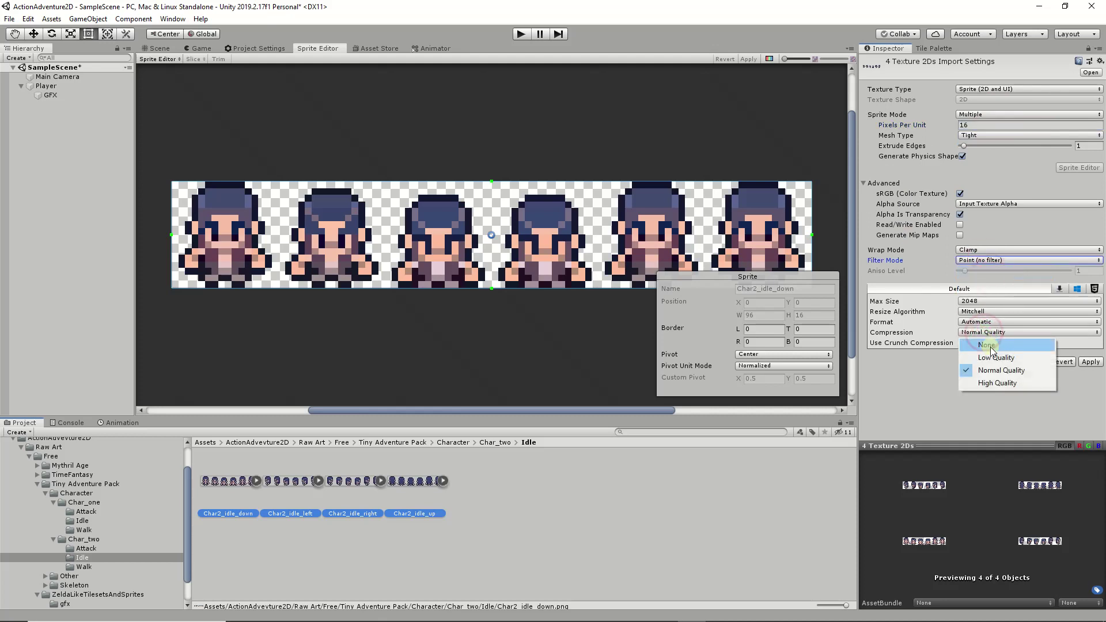
pyautogui.click(989, 346)
pyautogui.click(1090, 351)
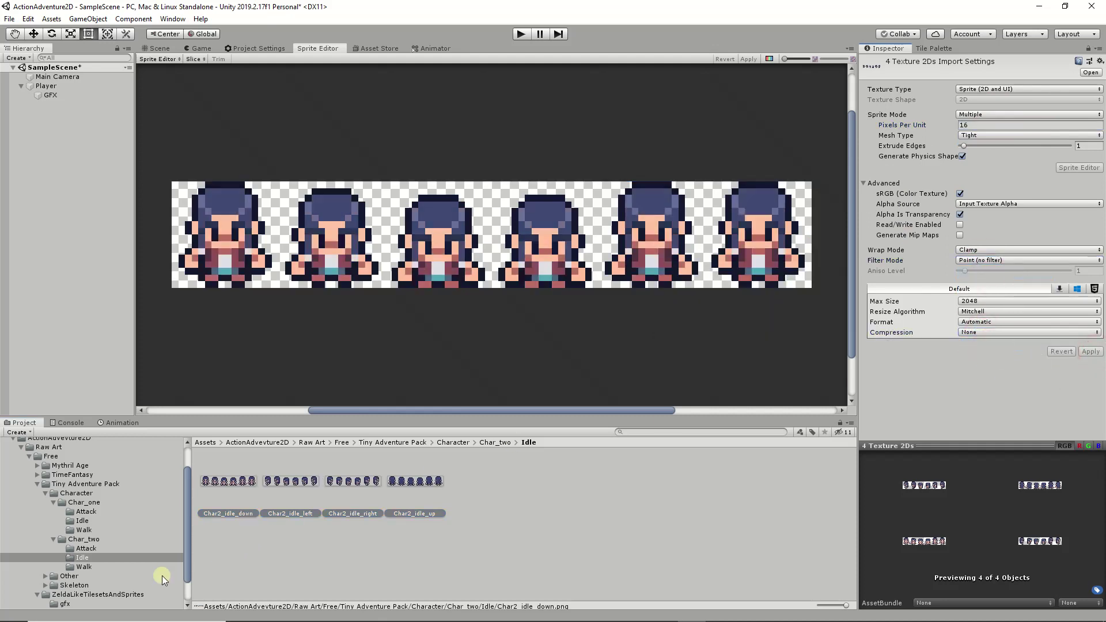
# - Slice Char2_idle_down into 6 columns and 1 row with custom pivot X 0.5, Y 0.125, and apply the slicing
pyautogui.click(215, 493)
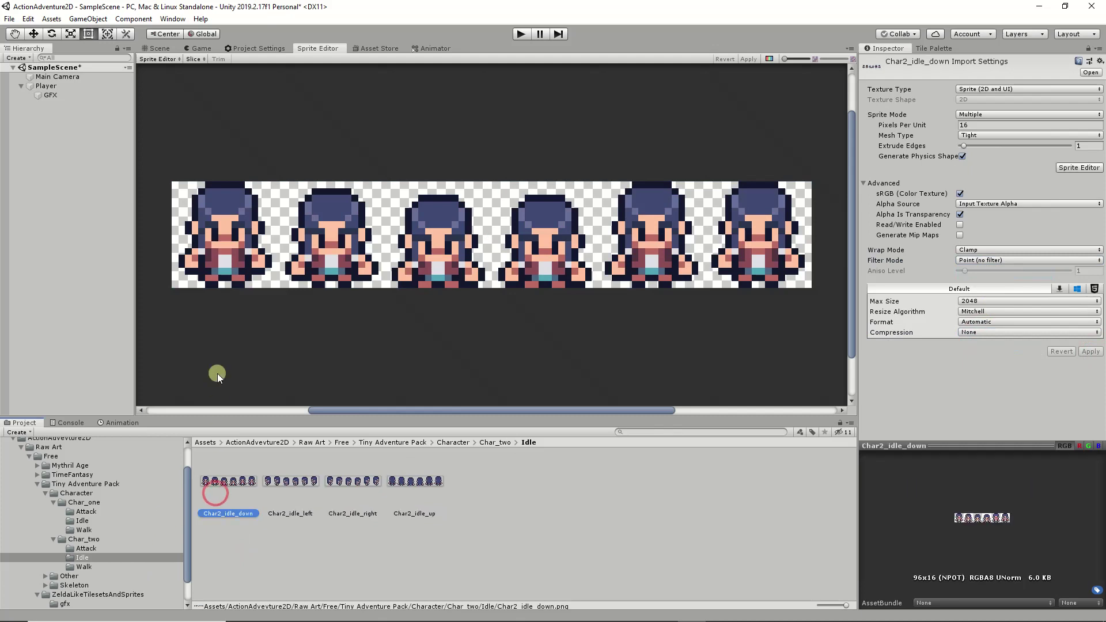
pyautogui.click(191, 60)
pyautogui.click(291, 134)
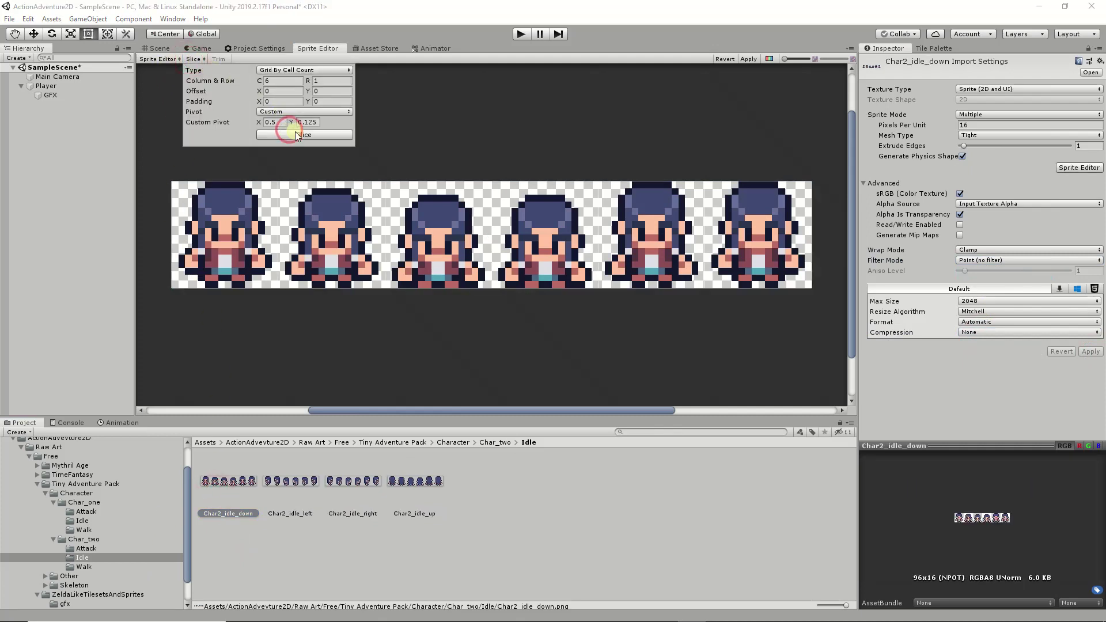
pyautogui.click(761, 59)
# - Slice Char2_idle_left into 6 columns and 1 row with custom pivot X 0.5, Y 0.125, and apply the slicing
pyautogui.click(281, 483)
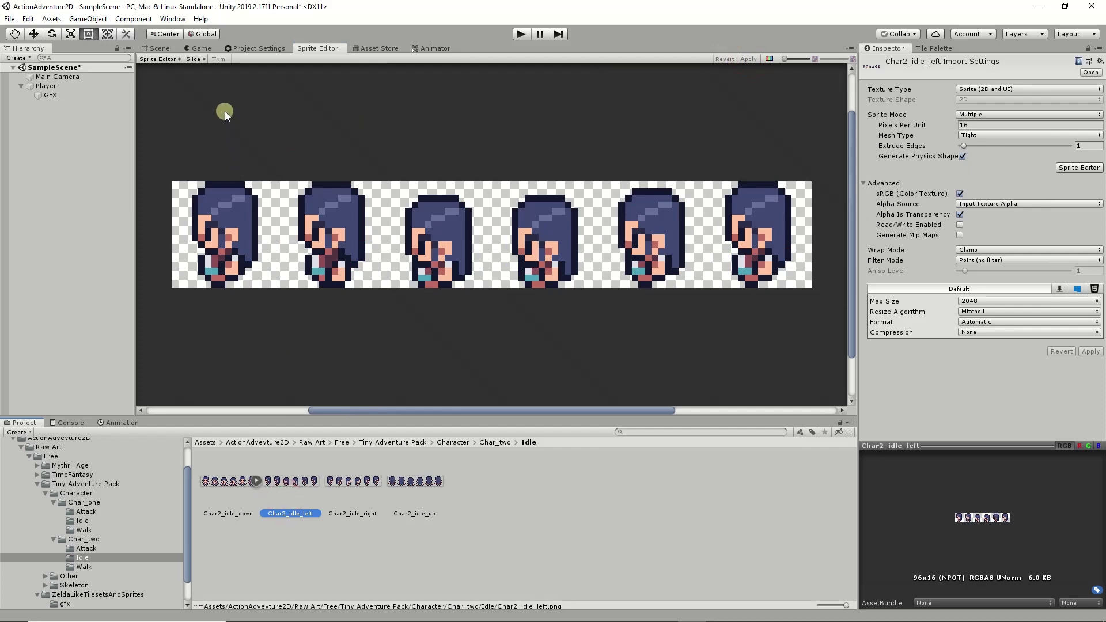
pyautogui.click(194, 59)
pyautogui.click(288, 134)
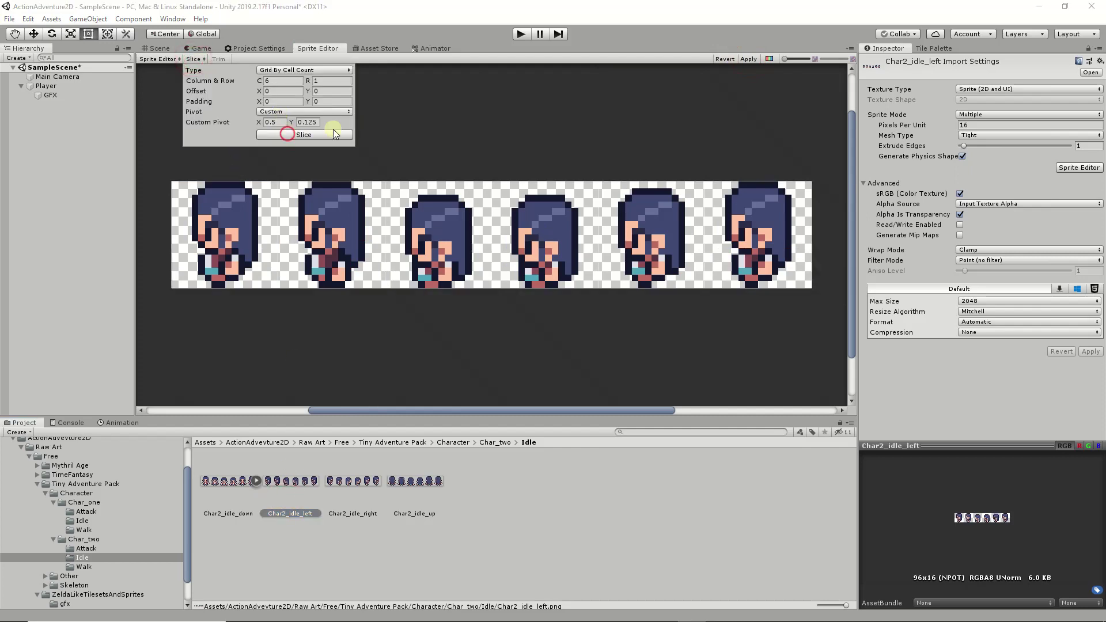
pyautogui.click(763, 58)
# - Slice Char2_idle_right into 6 columns and 1 row with custom pivot X 0.5, Y 0.125, and apply the slicing
pyautogui.click(341, 476)
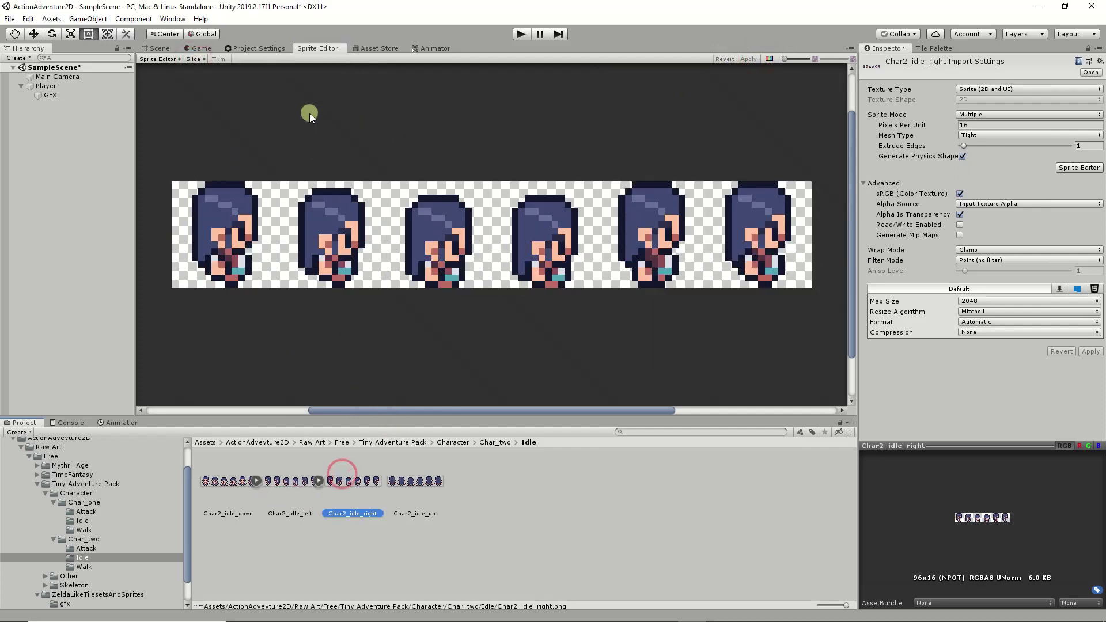
pyautogui.click(192, 59)
pyautogui.click(266, 132)
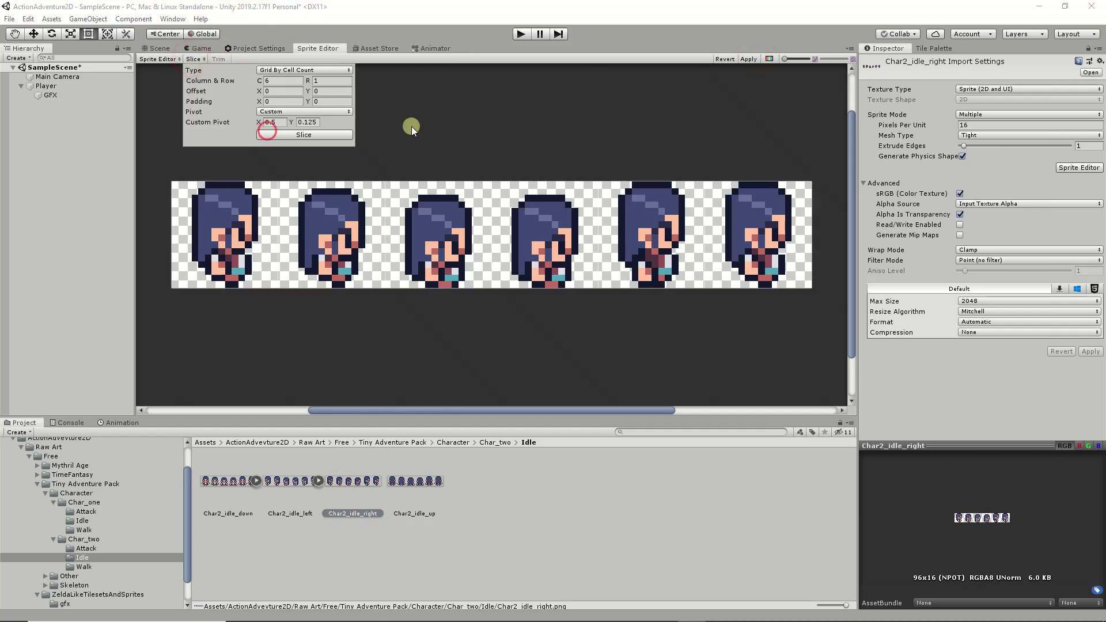
pyautogui.click(748, 59)
# - Slice Char2_idle_up into 6 columns and 1 row with custom pivot X 0.5, Y 0.125, and apply the slicing
pyautogui.click(424, 479)
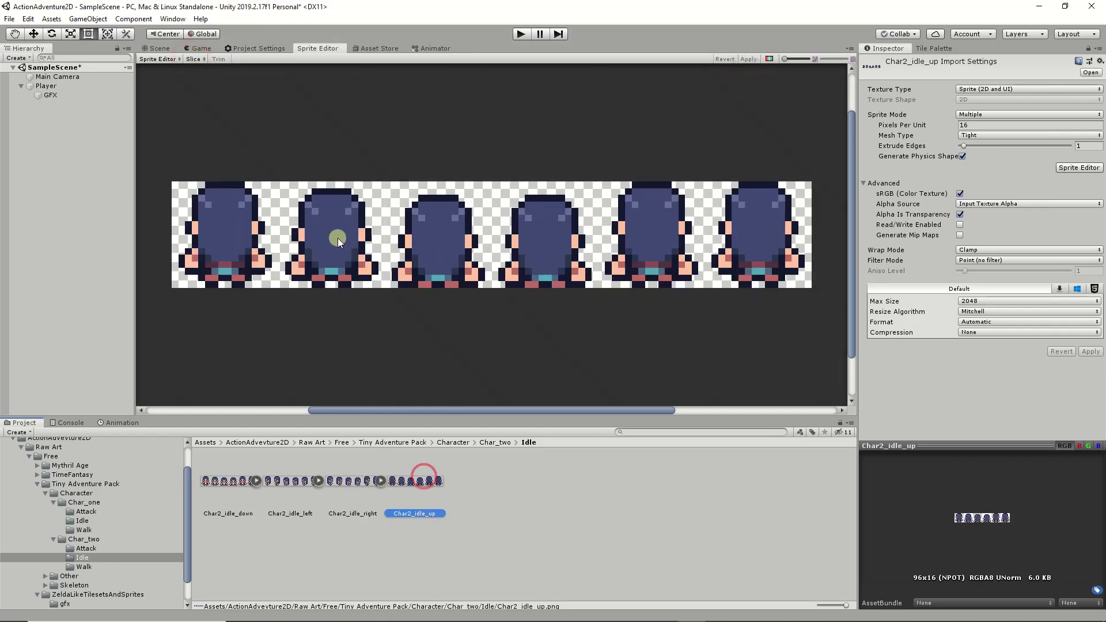
pyautogui.click(192, 59)
pyautogui.click(311, 136)
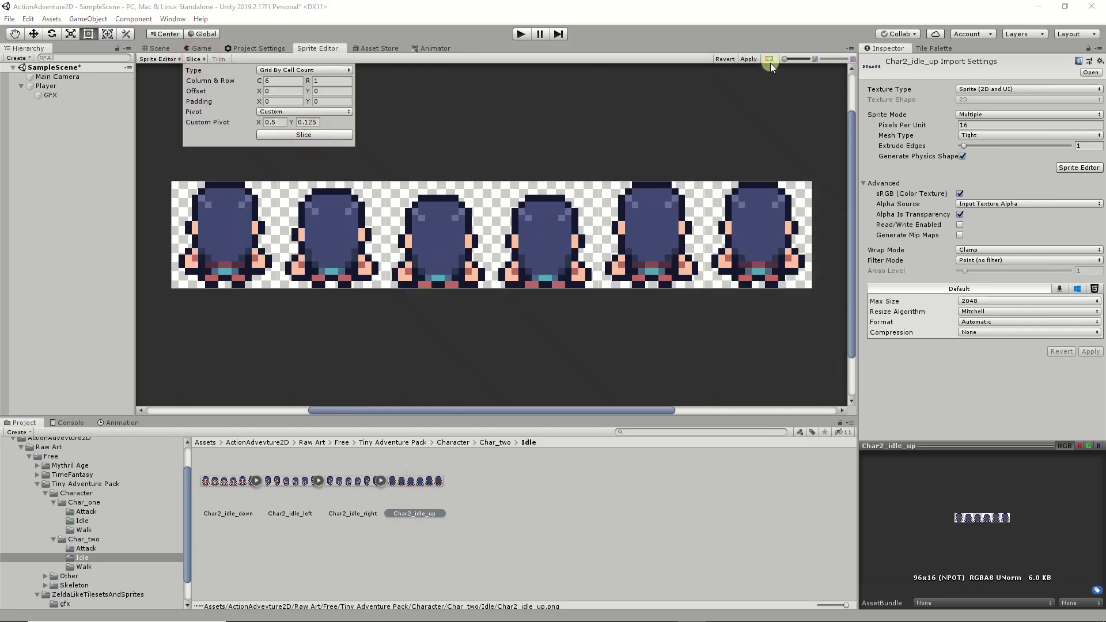
pyautogui.click(748, 59)
# - Select all four walk sheets in Char_two's Walk folder and set Sprite Mode to Multiple and Pixels Per Unit to 16
pyautogui.click(84, 567)
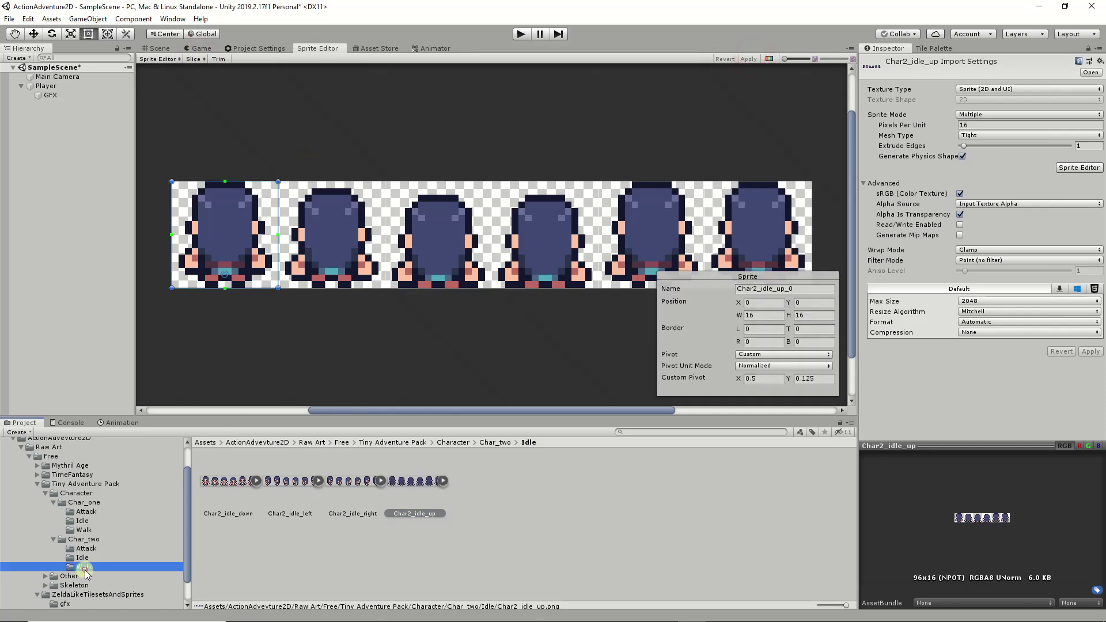
pyautogui.moveTo(198, 491); pyautogui.dragTo(447, 478)
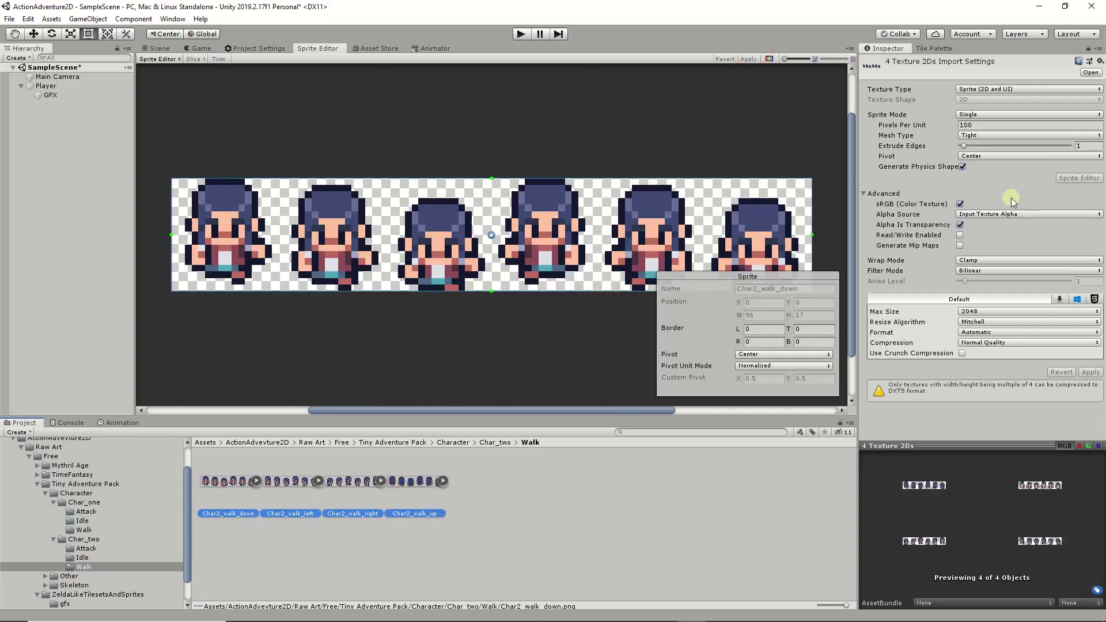
pyautogui.click(1005, 113)
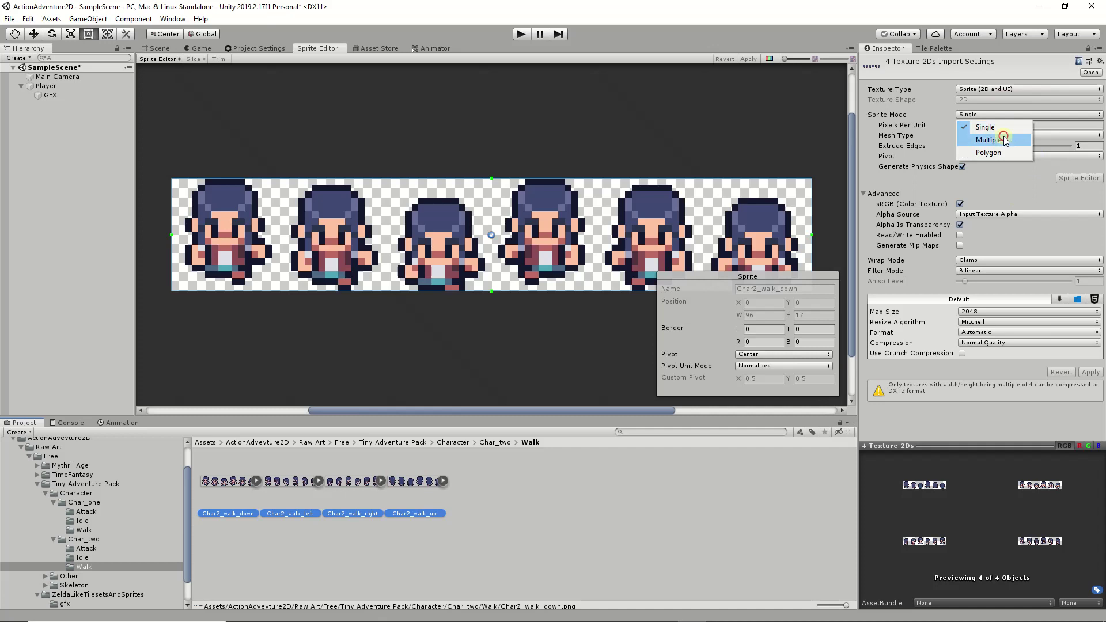
pyautogui.click(1003, 135)
pyautogui.click(991, 127)
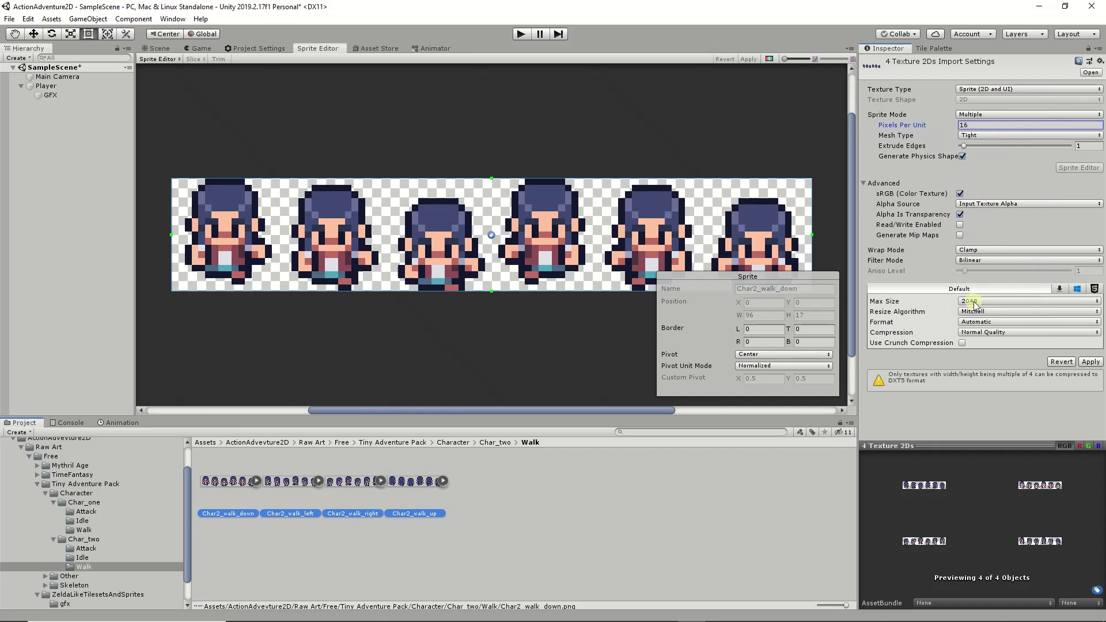
# - Set the Char2 walk sheets' Filter Mode to Point (no filter) and Compression to None, and apply the import settings
pyautogui.click(993, 259)
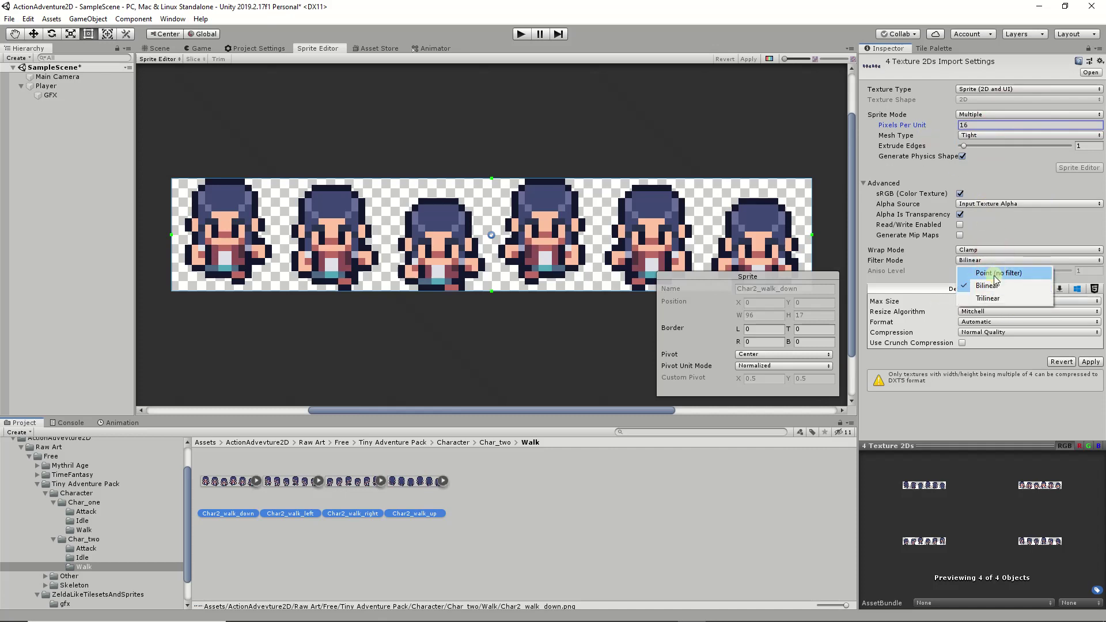
pyautogui.click(982, 269)
pyautogui.click(983, 326)
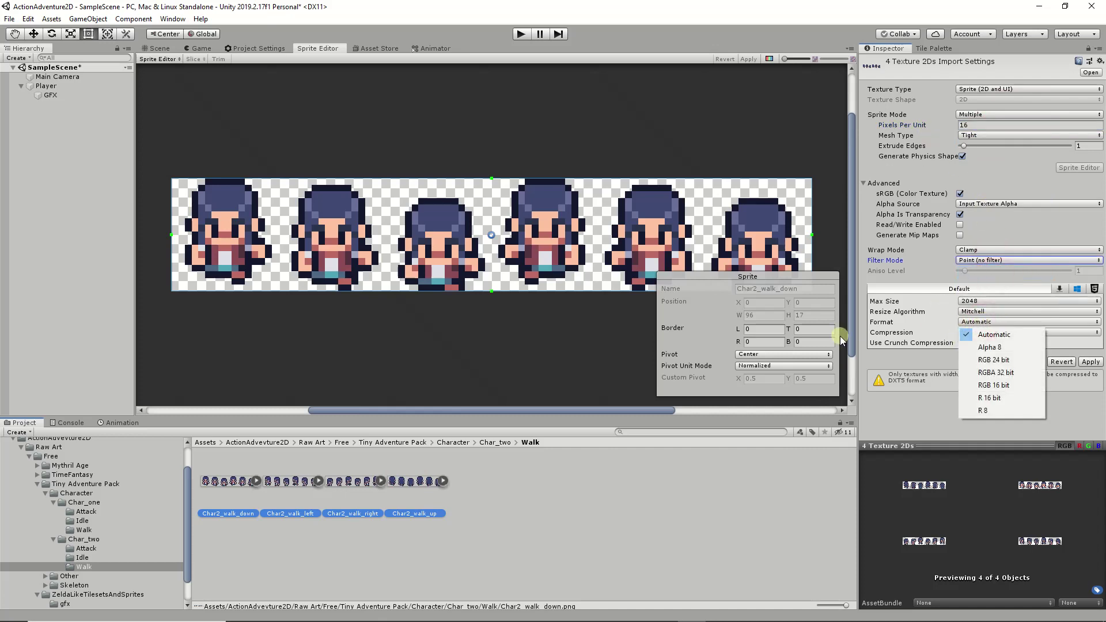
pyautogui.click(939, 334)
pyautogui.click(981, 333)
pyautogui.click(986, 344)
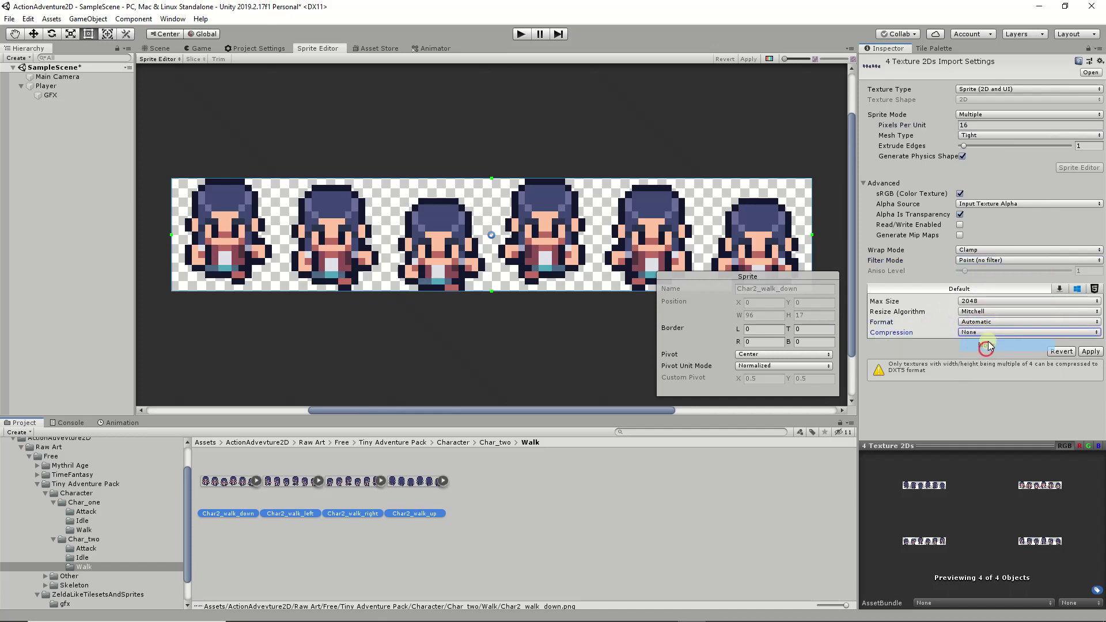
pyautogui.click(1088, 352)
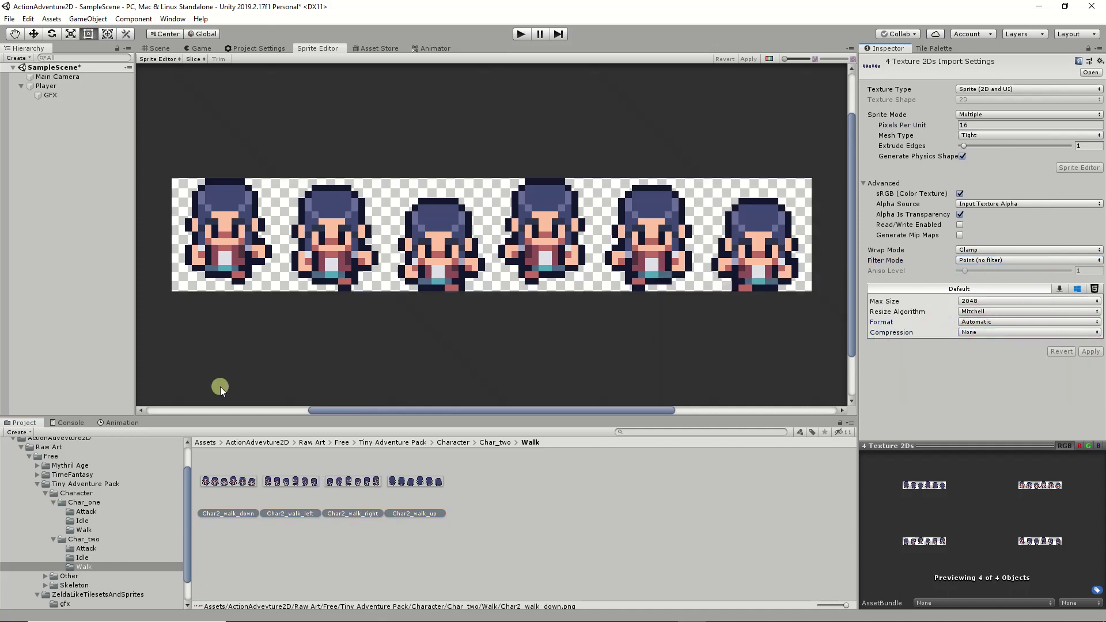
# - Slice Char2_walk_down into 6 columns and 1 row with custom pivot X 0.5, Y 0.125, and apply the slicing
pyautogui.click(233, 475)
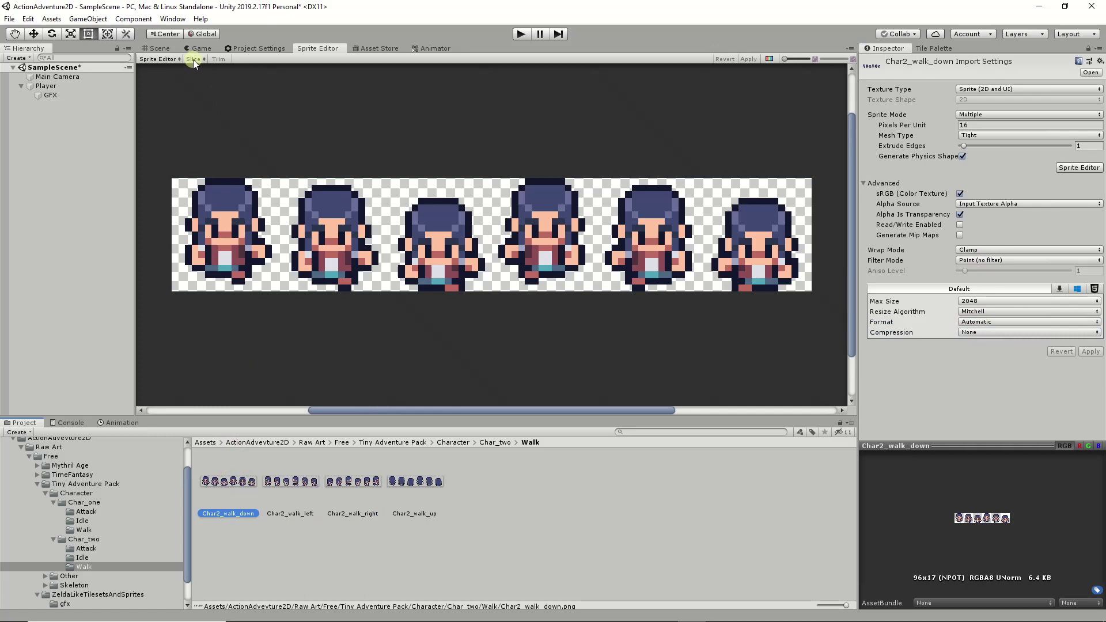
pyautogui.click(192, 59)
pyautogui.click(323, 134)
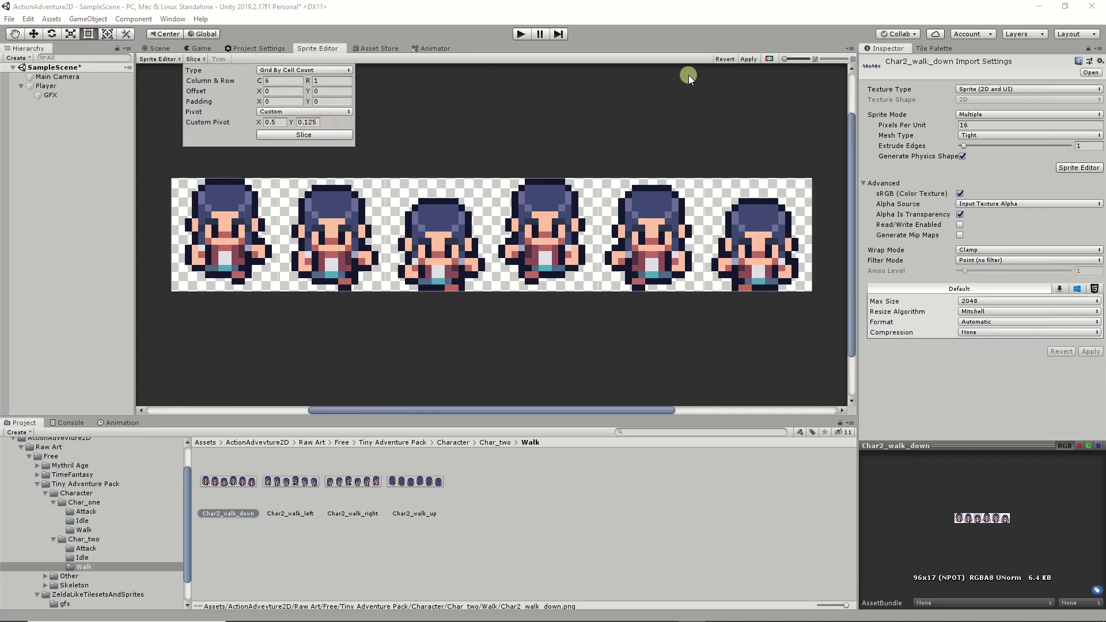
pyautogui.click(743, 61)
# - Slice Char2_walk_left into 6 columns and 1 row with custom pivot X 0.5, Y 0.125, and apply the slicing
pyautogui.click(291, 482)
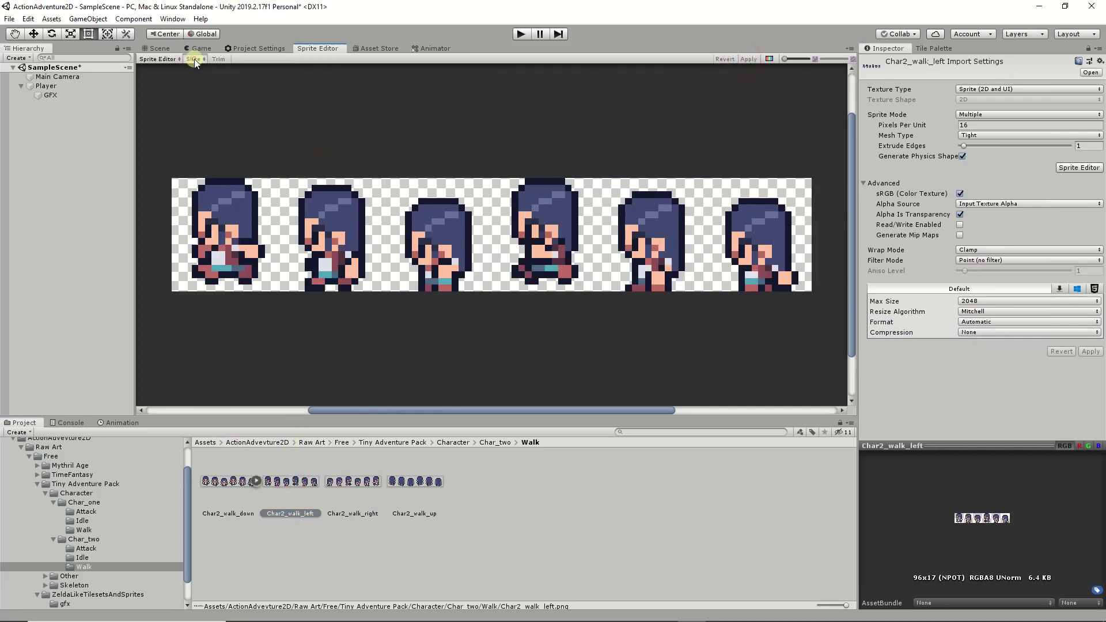
pyautogui.click(195, 59)
pyautogui.click(286, 137)
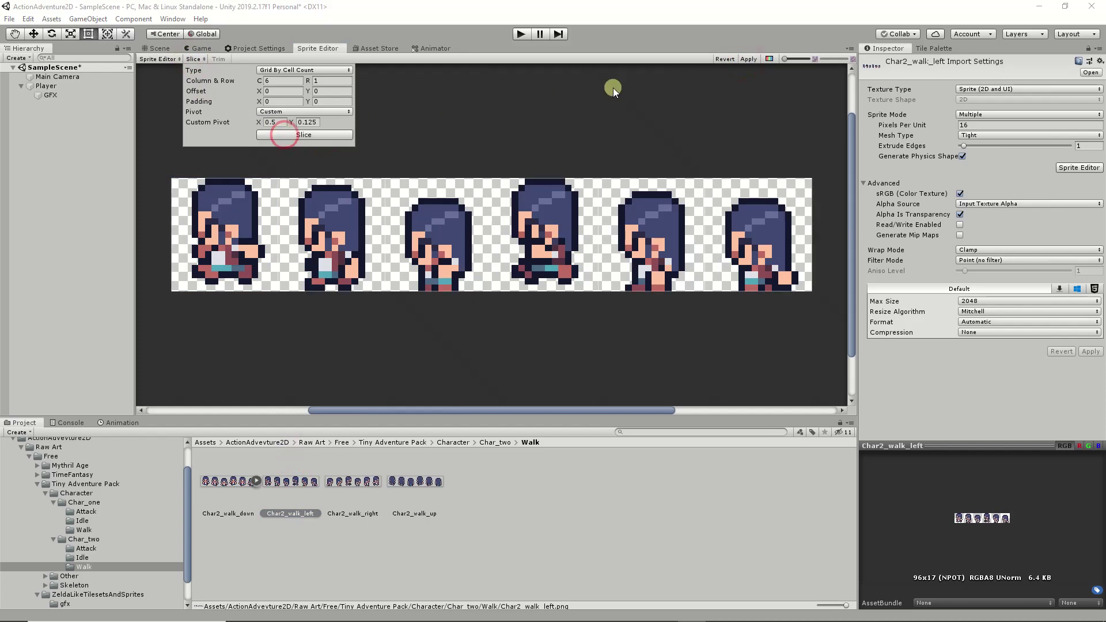
pyautogui.click(749, 60)
# - Slice Char2_walk_right into 6 columns and 1 row with custom pivot X 0.5, Y 0.125, and apply the slicing
pyautogui.click(352, 481)
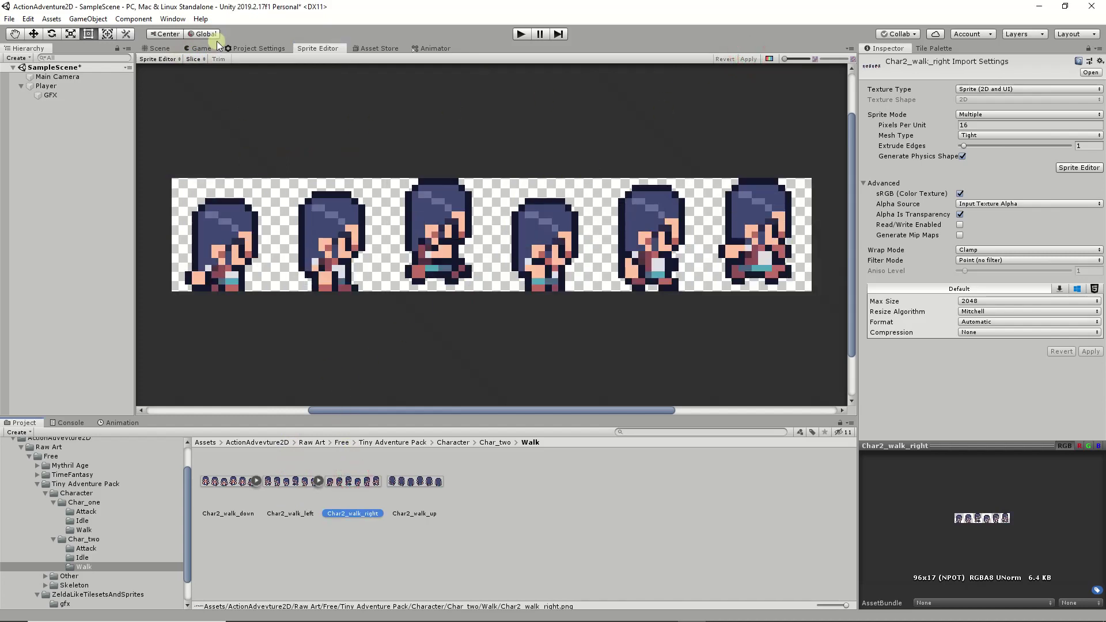
pyautogui.click(195, 58)
pyautogui.click(288, 135)
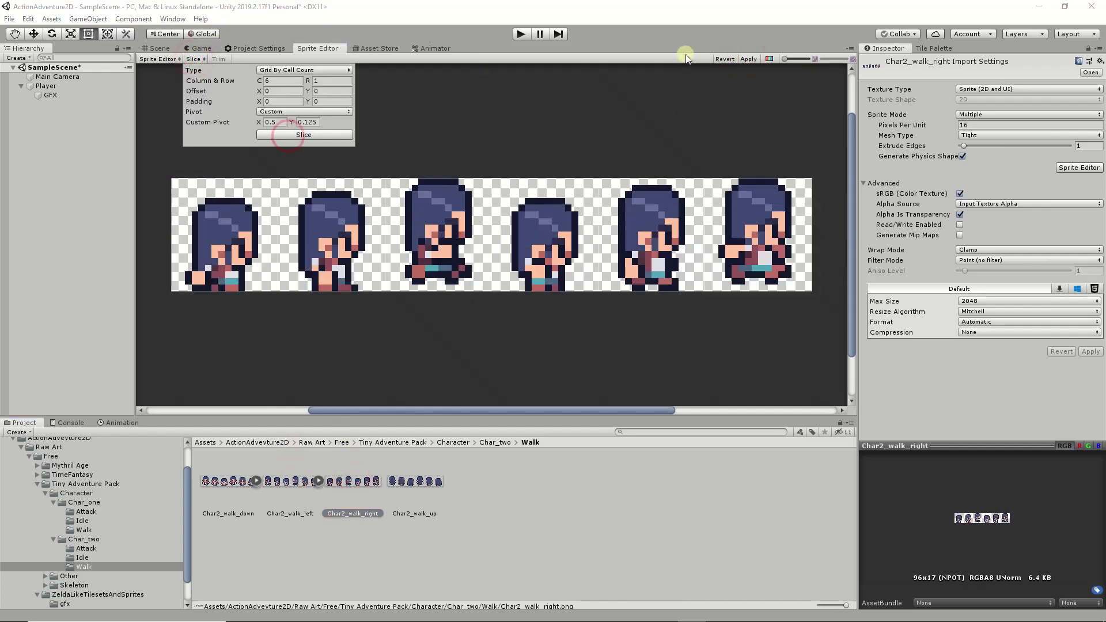
pyautogui.click(749, 60)
# - Slice Char2_walk_up into 6 columns and 1 row with custom pivot X 0.5, Y 0.125, and apply the slicing
pyautogui.click(415, 482)
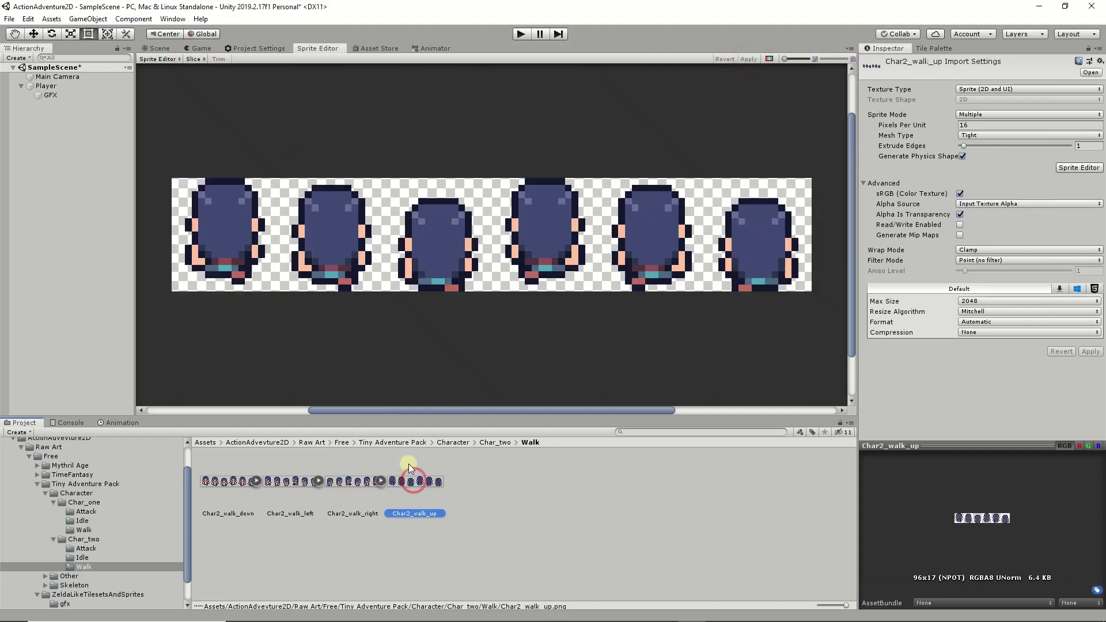
pyautogui.click(195, 58)
pyautogui.click(288, 135)
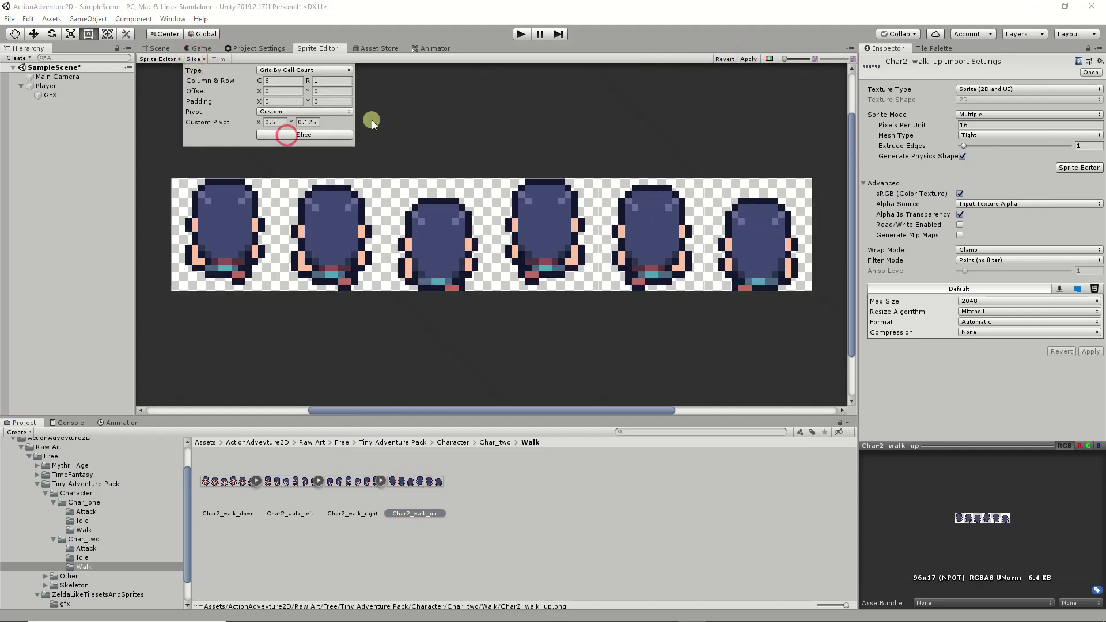
pyautogui.click(747, 60)
pyautogui.click(218, 257)
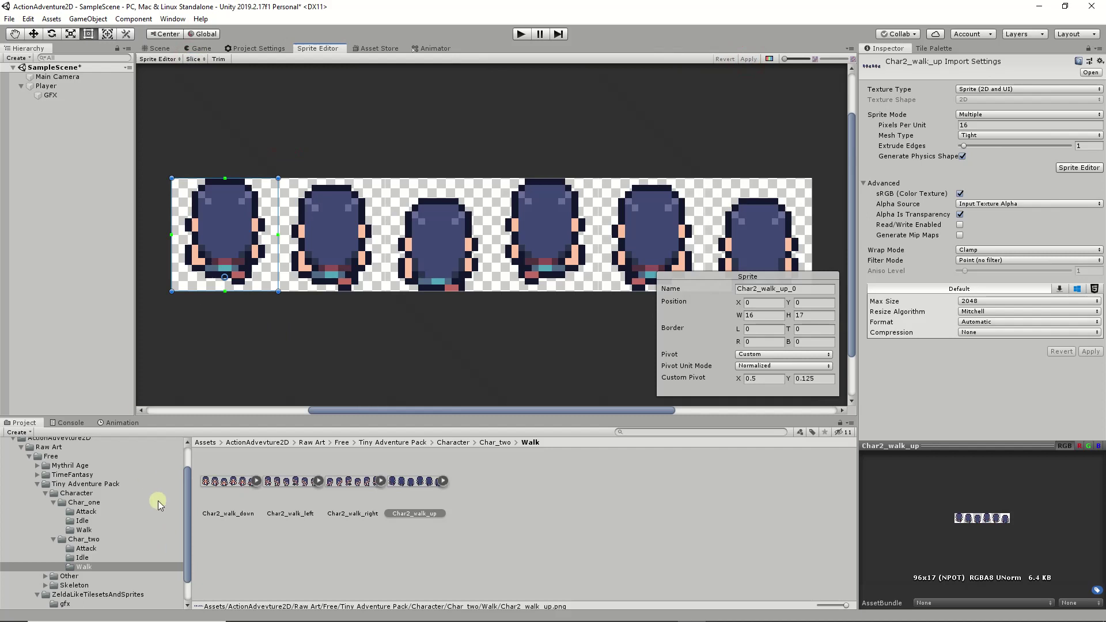
# - Set all four attack sheets in Char_two's Attack folder to 16 pixels per unit and Multiple sprite mode
pyautogui.click(83, 558)
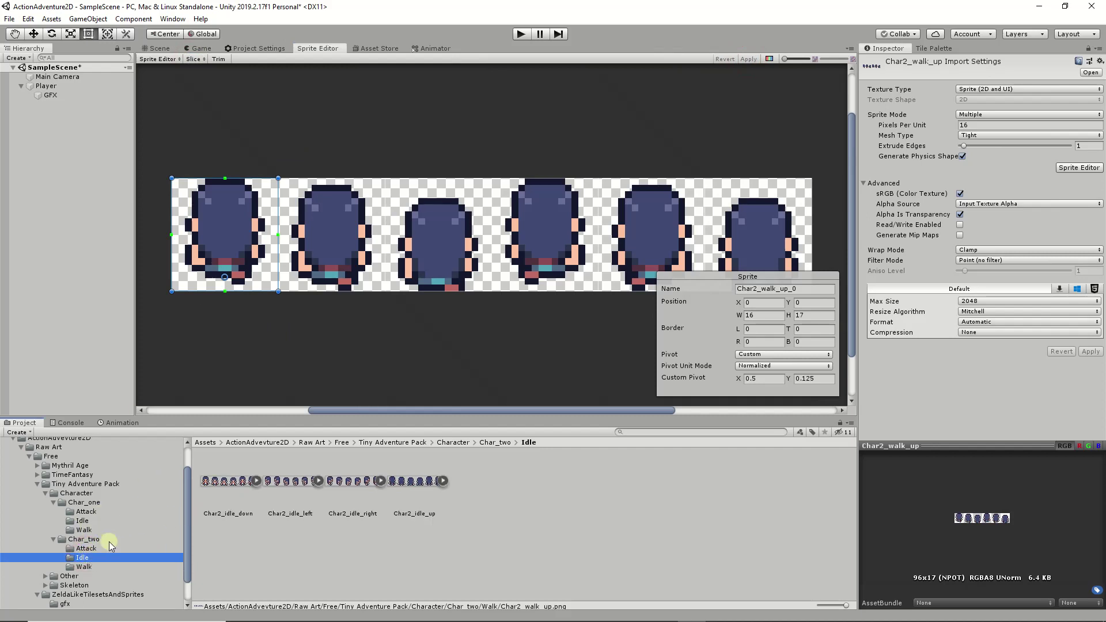
pyautogui.click(86, 548)
pyautogui.click(213, 494)
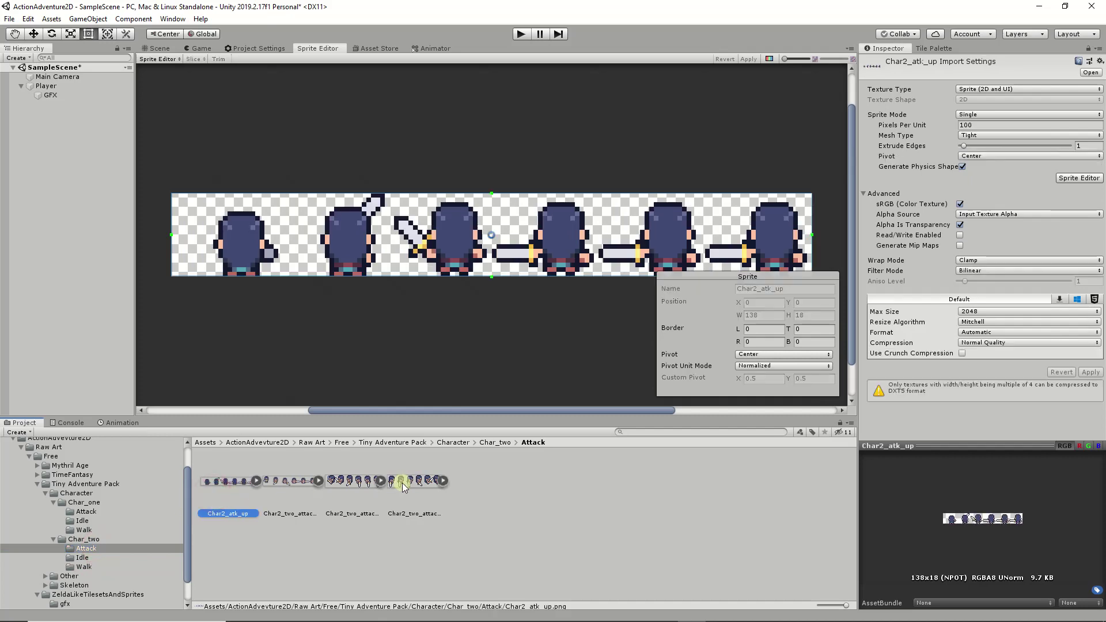
pyautogui.keyDown('shift'); pyautogui.click(401, 481); pyautogui.keyUp('shift')
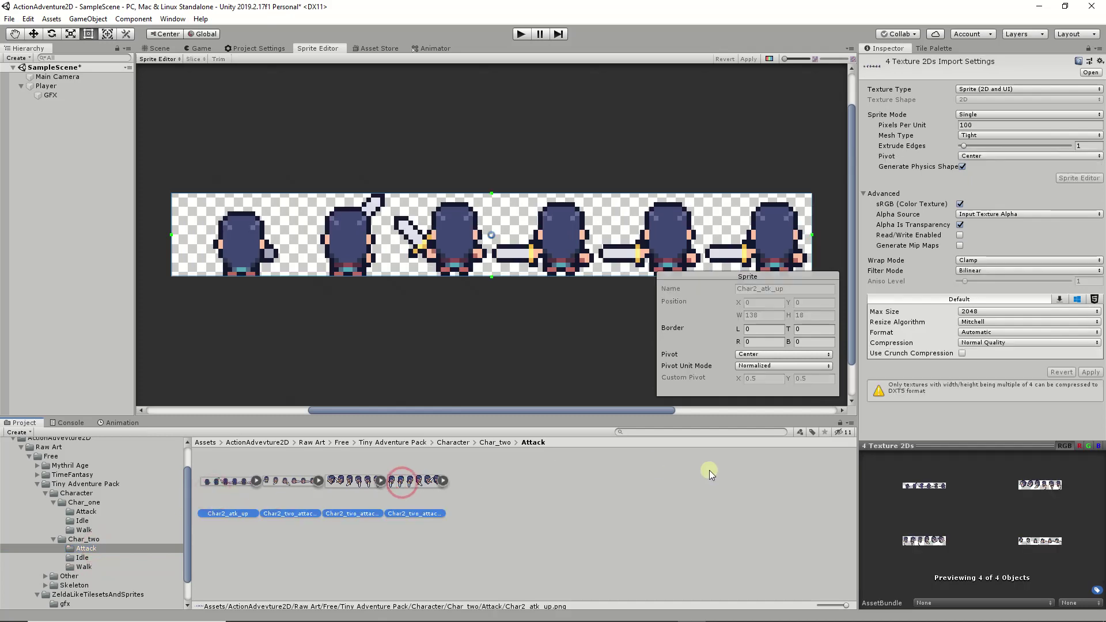
pyautogui.click(982, 123)
pyautogui.write('16')
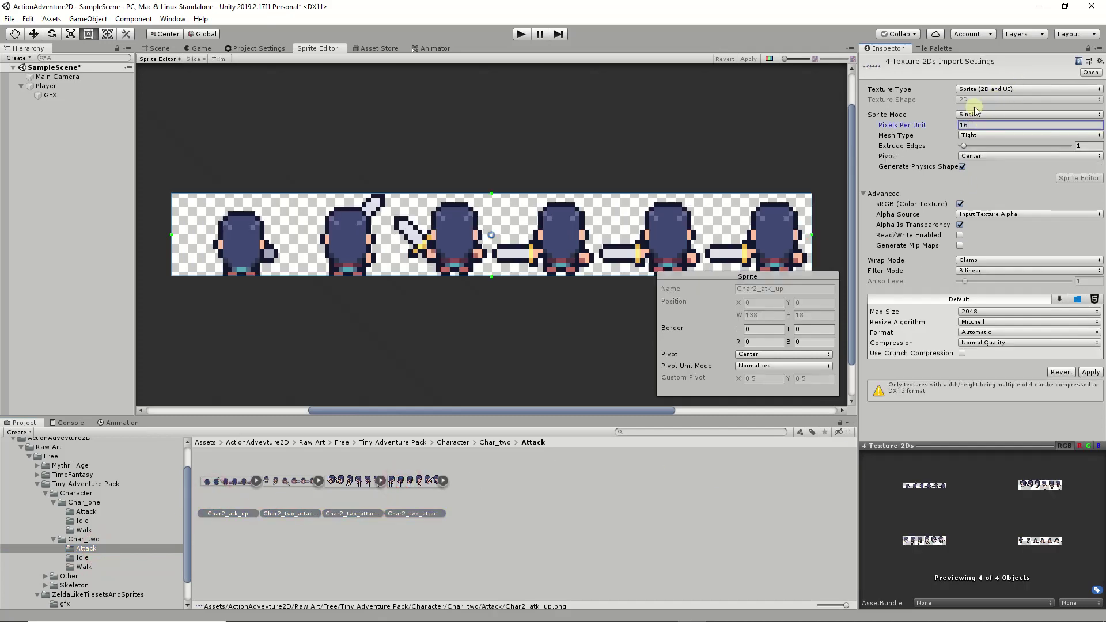
pyautogui.click(972, 115)
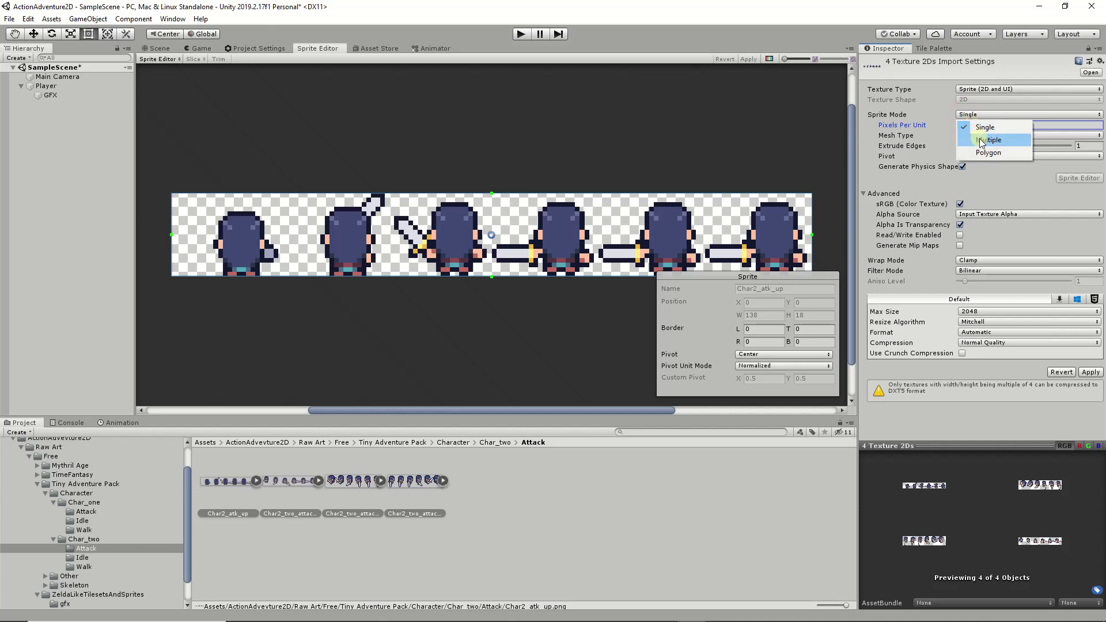
pyautogui.click(980, 139)
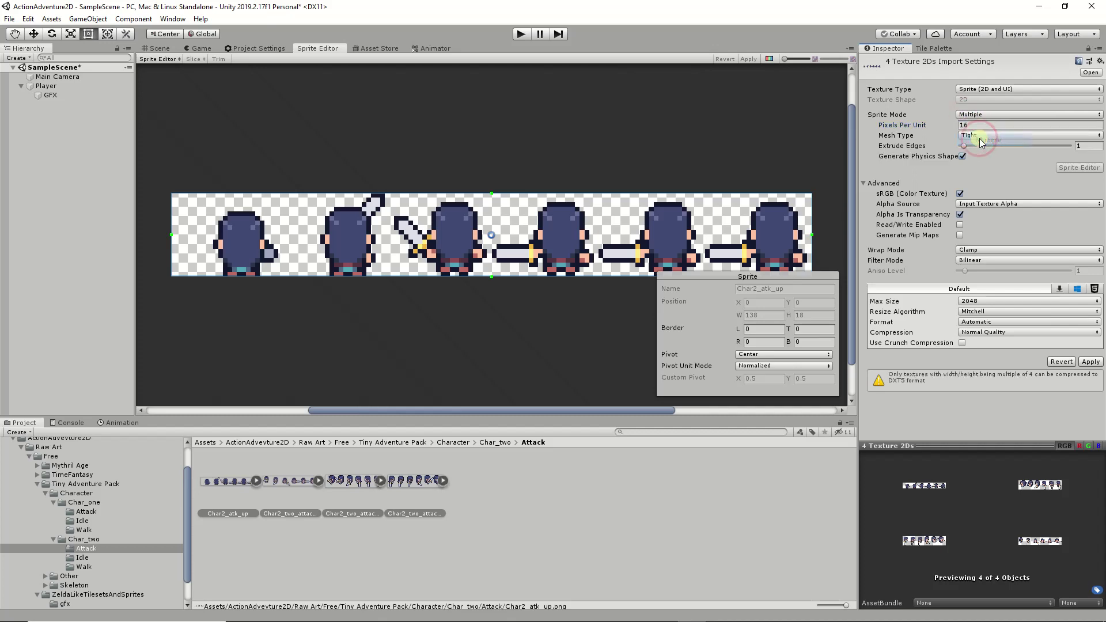
# - Set the four selected attack sheets to Point (no filter) filtering and no compression, and apply the import settings
pyautogui.click(975, 250)
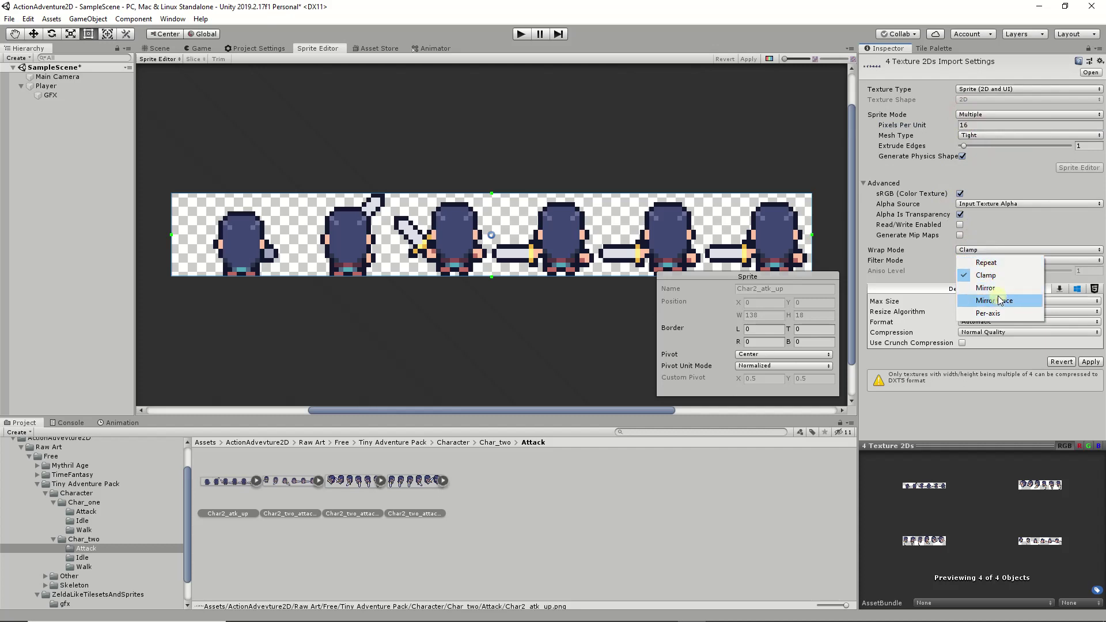
pyautogui.click(922, 271)
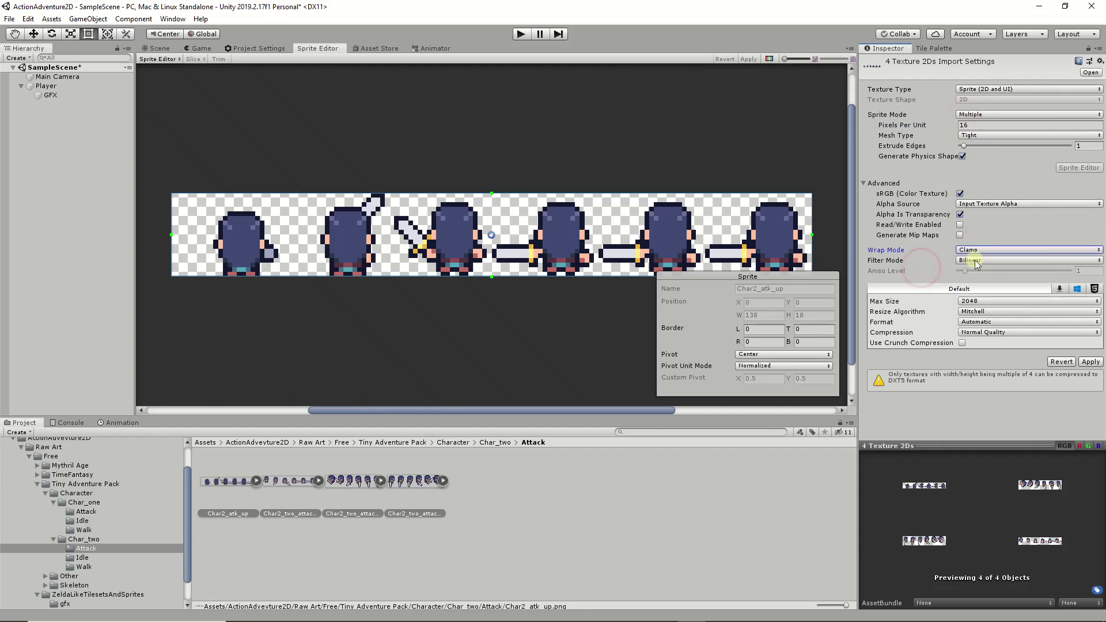
pyautogui.click(977, 260)
pyautogui.click(987, 273)
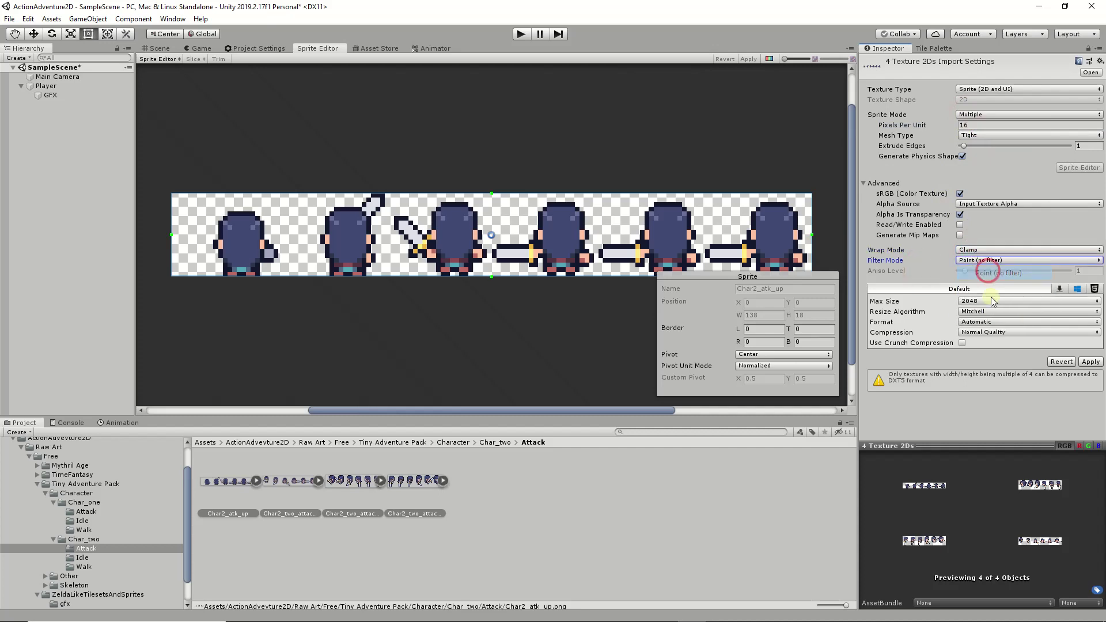
pyautogui.click(979, 333)
pyautogui.click(986, 345)
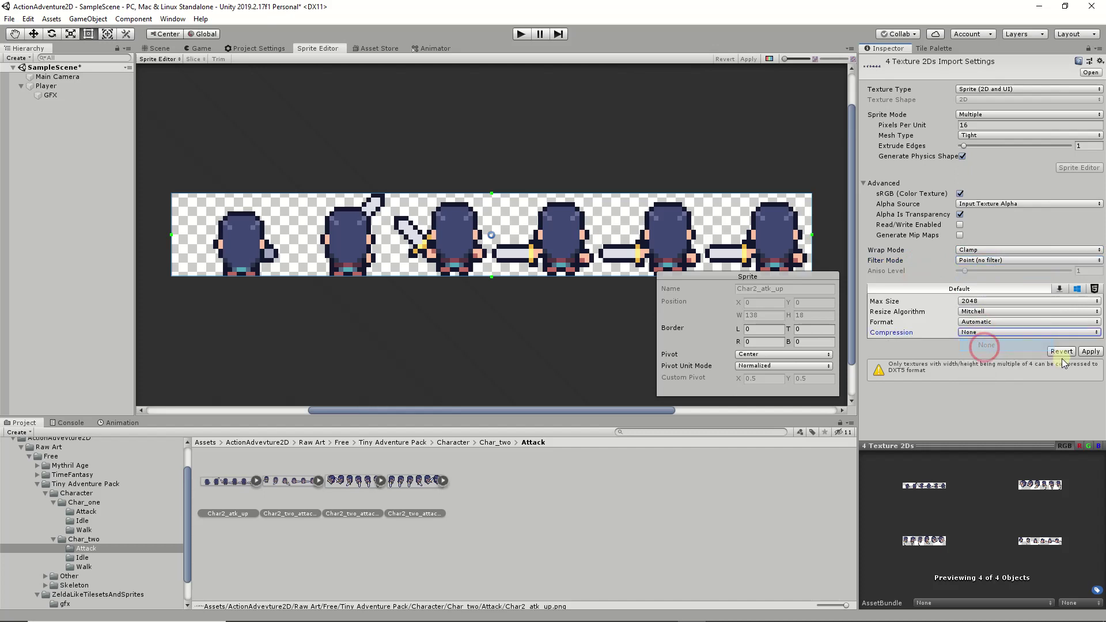
pyautogui.click(1090, 351)
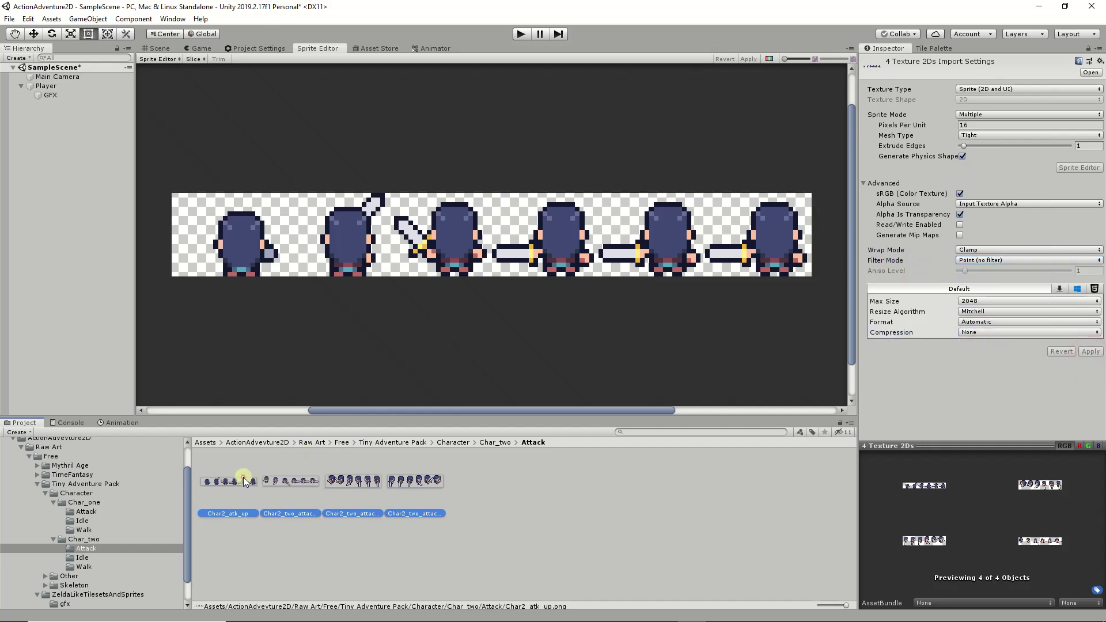
# - Slice Char2_atk_up into 6 columns and 1 row with custom pivot X 0.5, Y 0.125, and apply the slicing
pyautogui.click(243, 478)
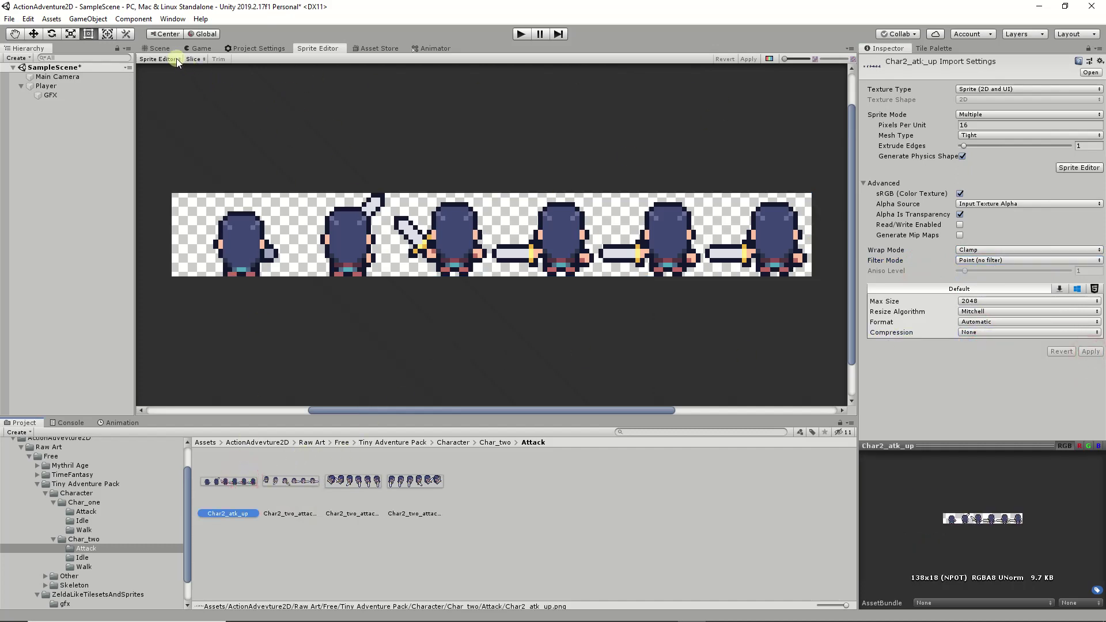
pyautogui.click(192, 59)
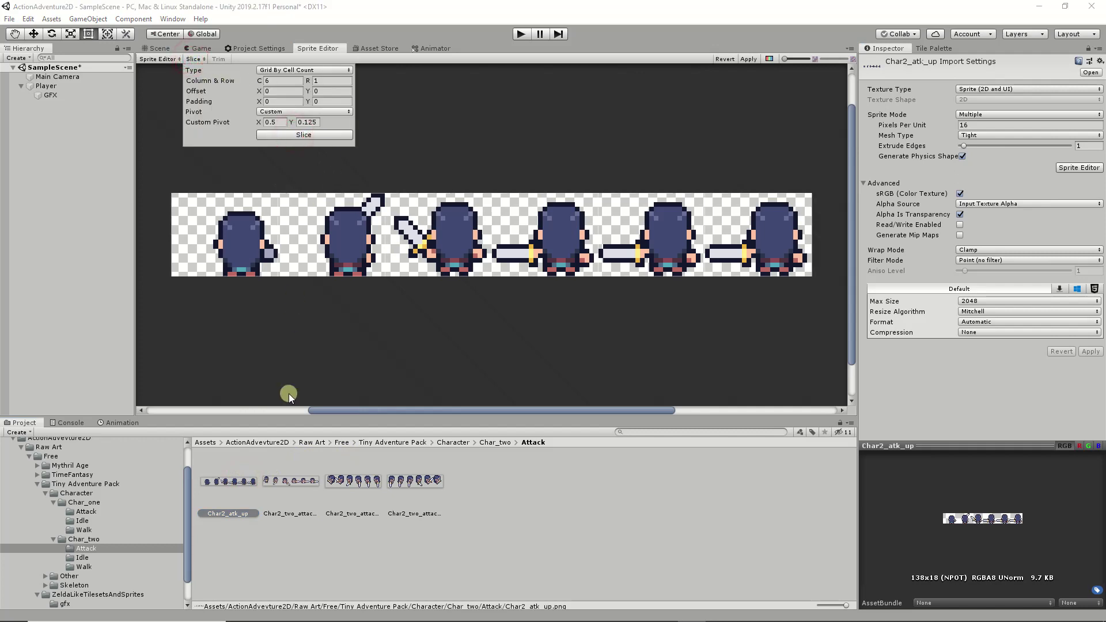
pyautogui.click(747, 59)
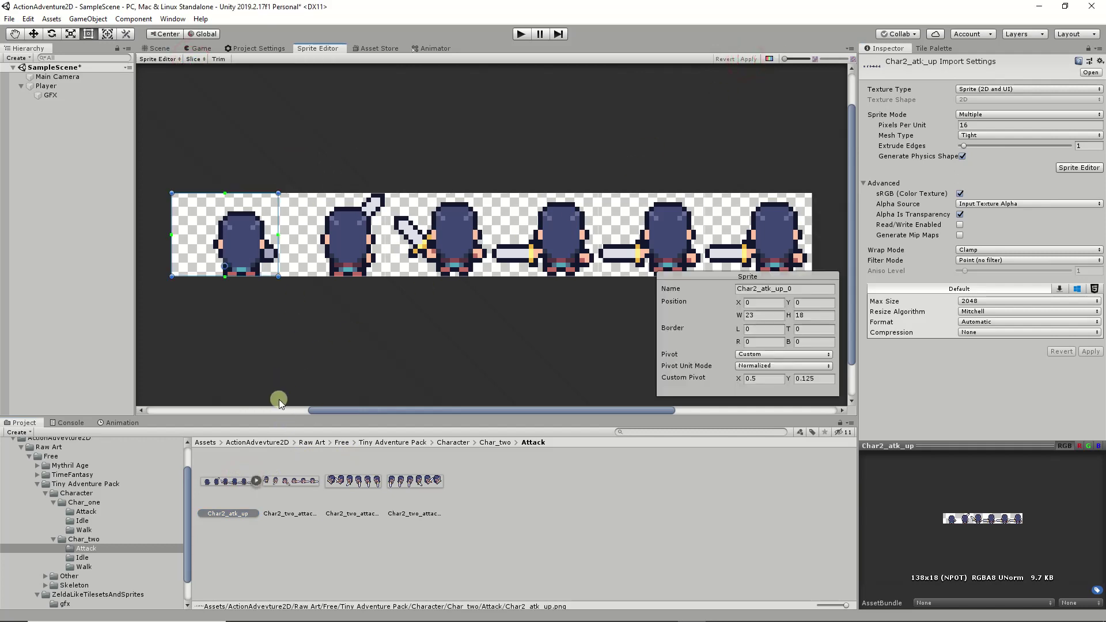
# - Slice Char2_two_attack_down into 6 columns and 1 row with custom pivot X 0.5, Y 0.125, and apply the slicing
pyautogui.click(300, 481)
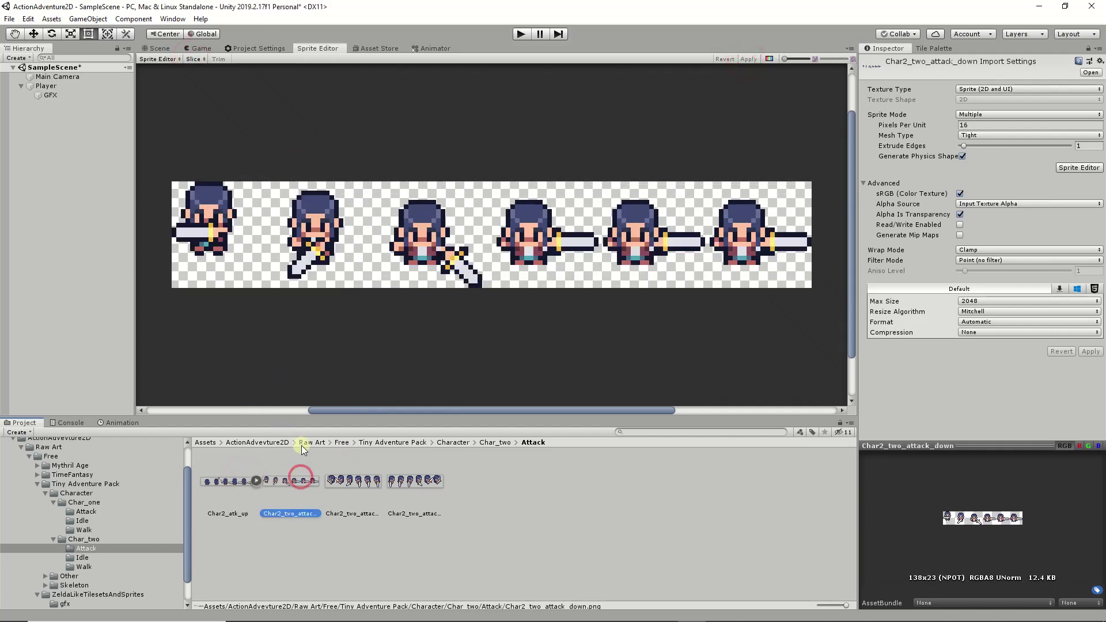
pyautogui.click(194, 60)
pyautogui.click(302, 135)
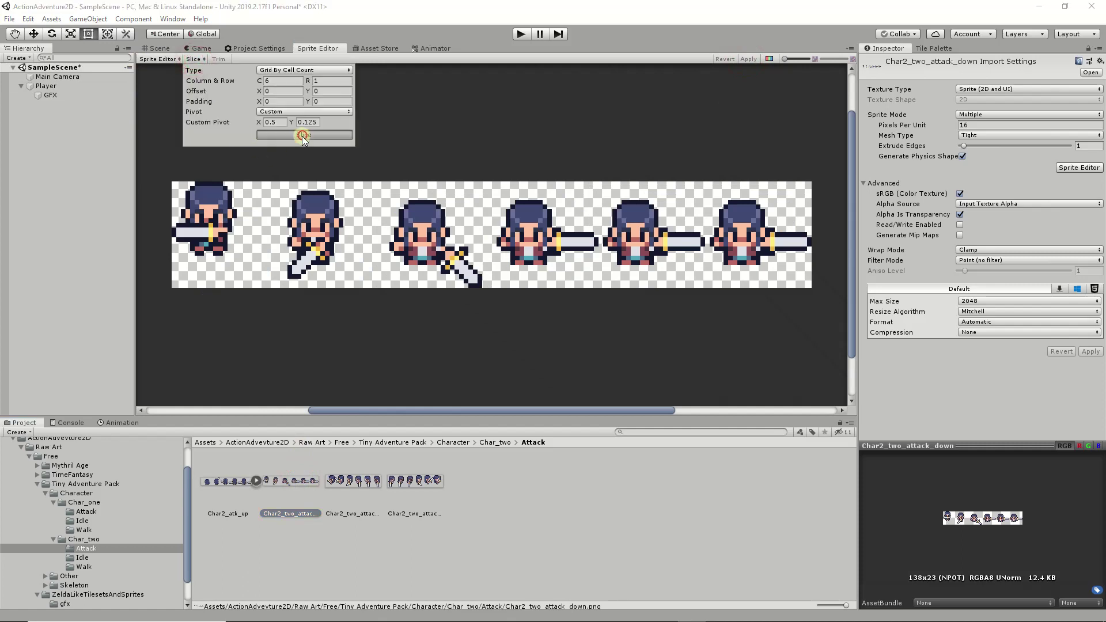
pyautogui.click(747, 59)
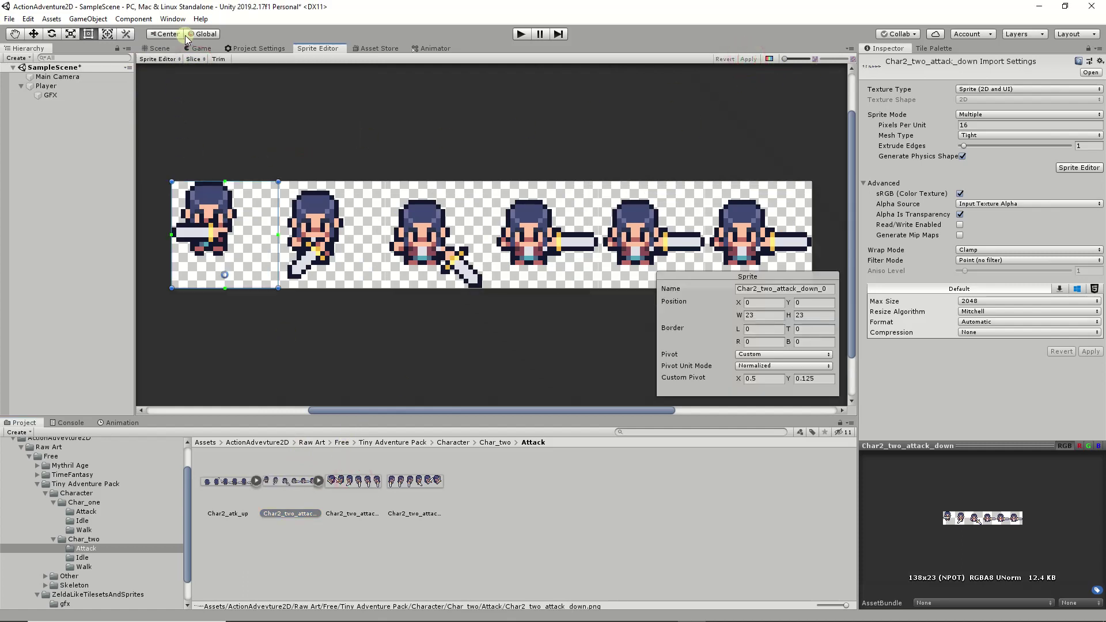
pyautogui.click(195, 59)
pyautogui.click(319, 136)
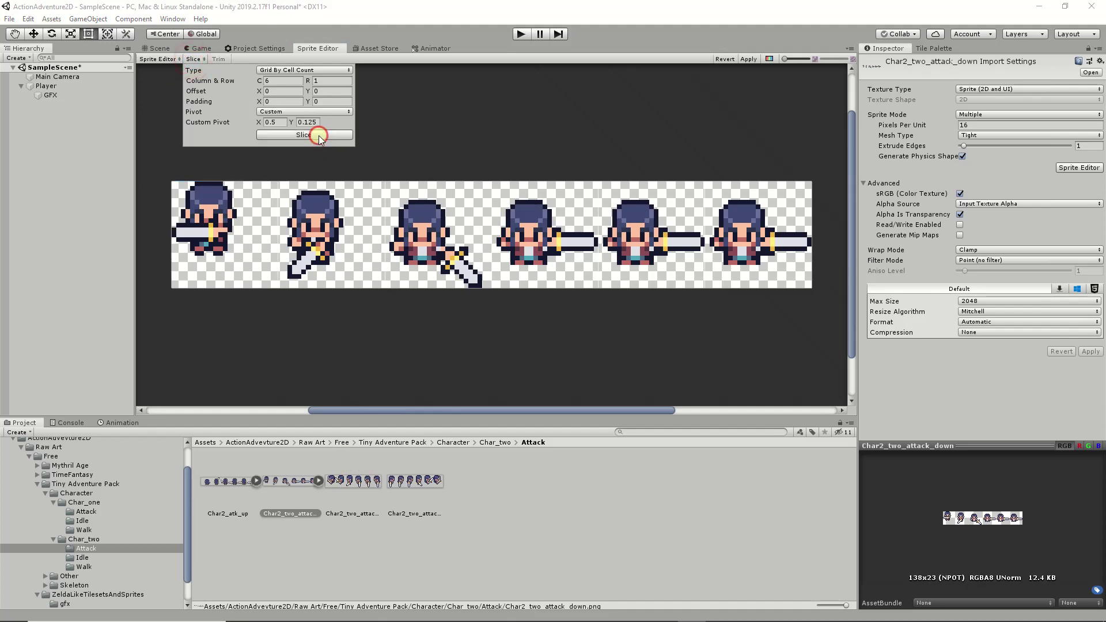
pyautogui.click(748, 58)
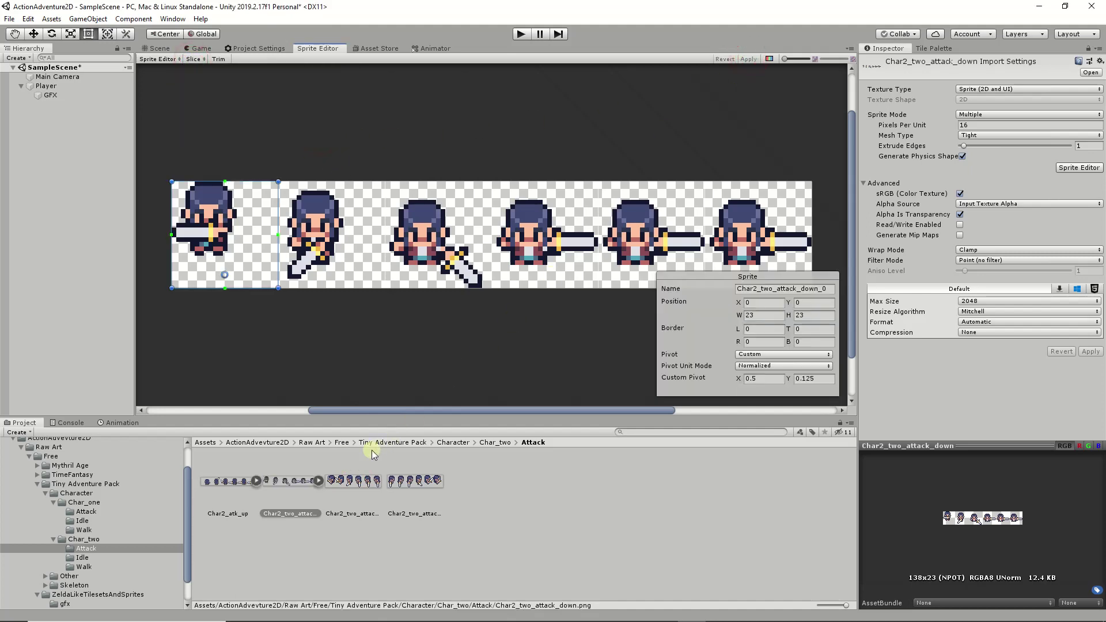
# - Slice Char2_two_attack_left into 6 columns and 1 row with custom pivot X 0.5, Y 0.125, and apply the slicing
pyautogui.click(359, 480)
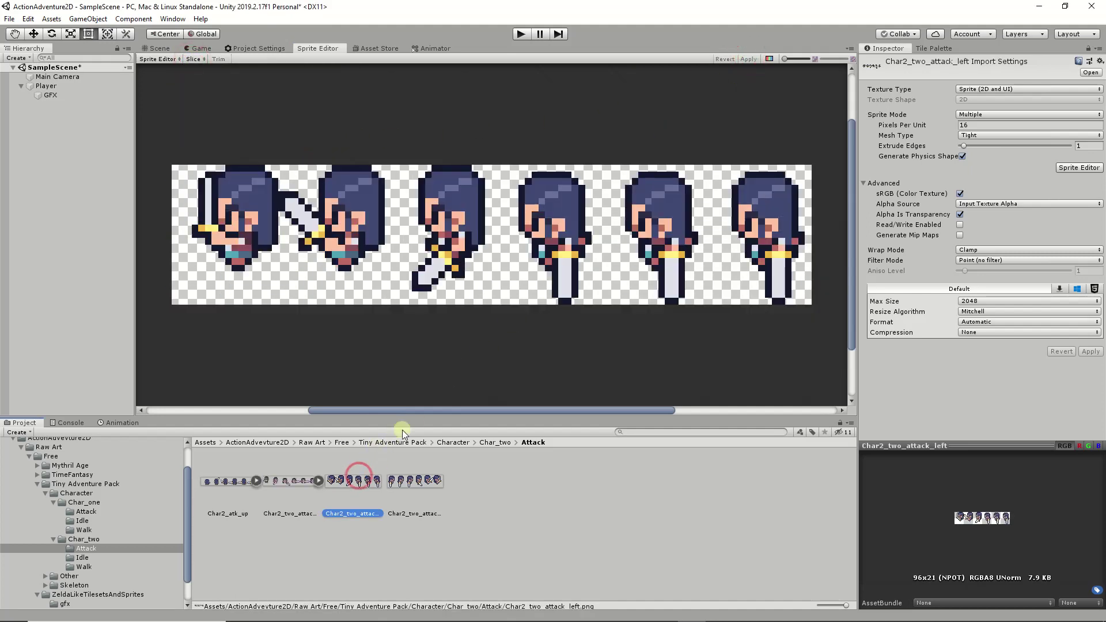
pyautogui.click(193, 60)
pyautogui.click(293, 134)
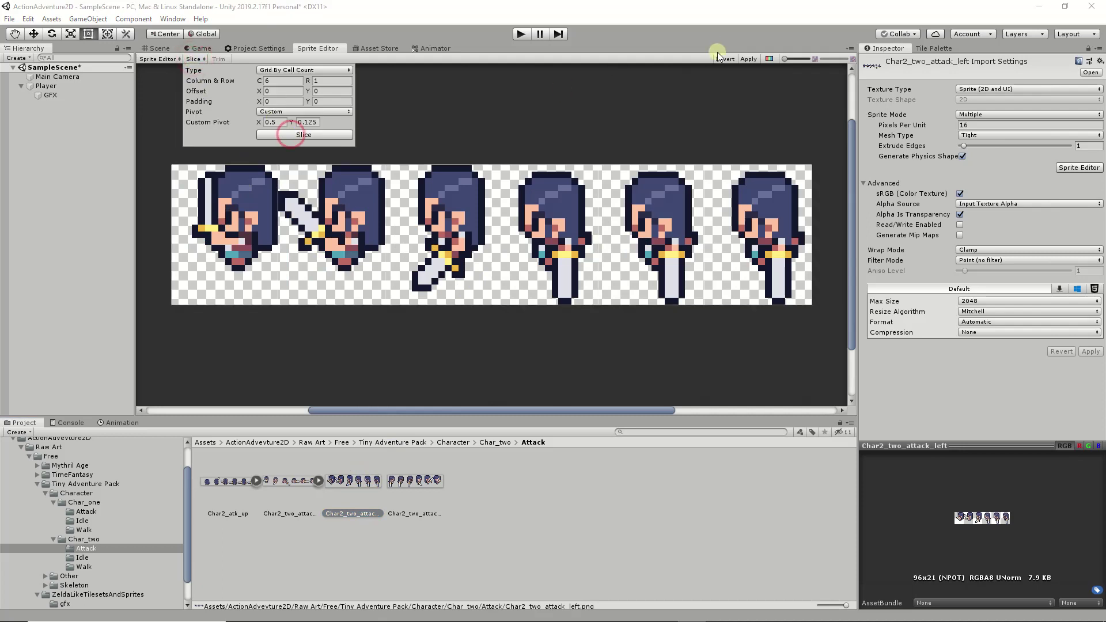
pyautogui.click(748, 59)
# - Slice Char2_two_attack_right into 6 columns and 1 row with custom pivot X 0.5, Y 0.125, and apply the slicing
pyautogui.click(409, 488)
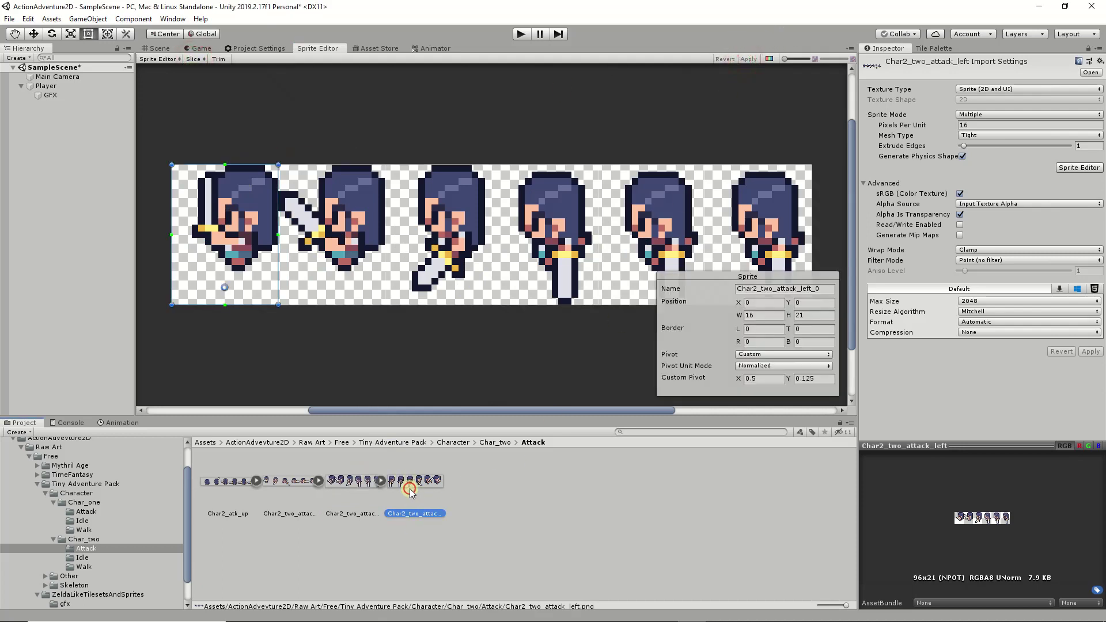
pyautogui.click(192, 59)
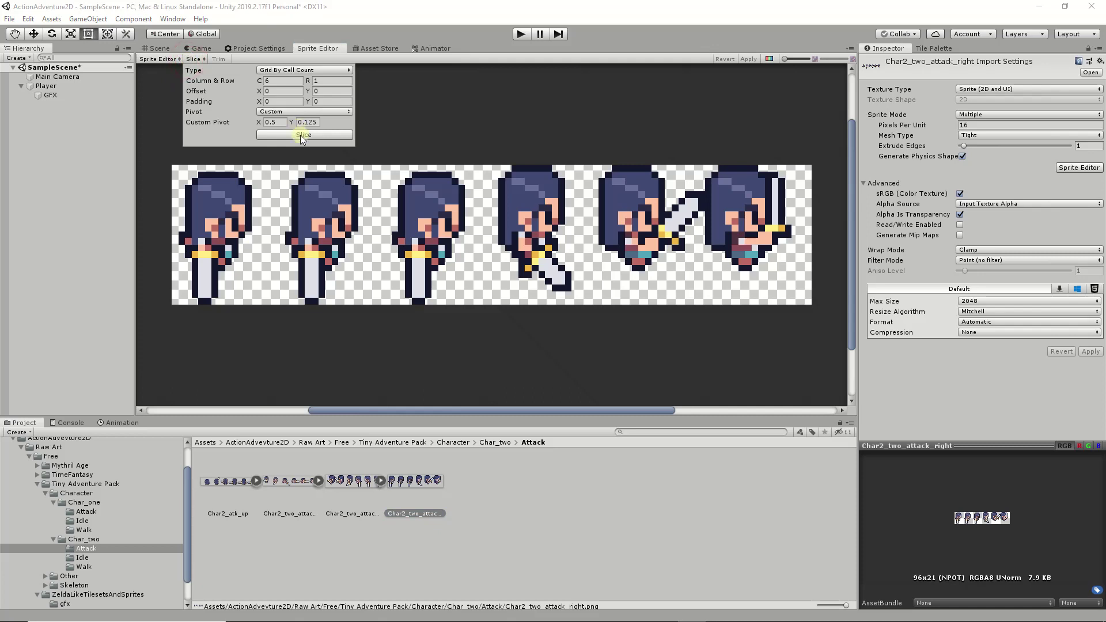
pyautogui.click(320, 137)
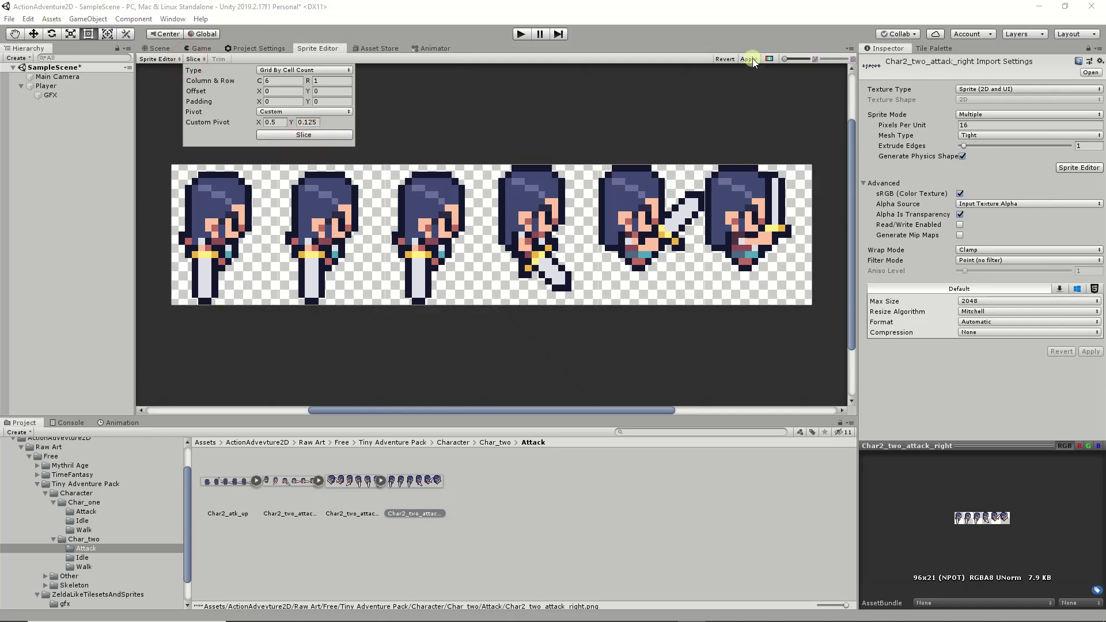
pyautogui.click(751, 59)
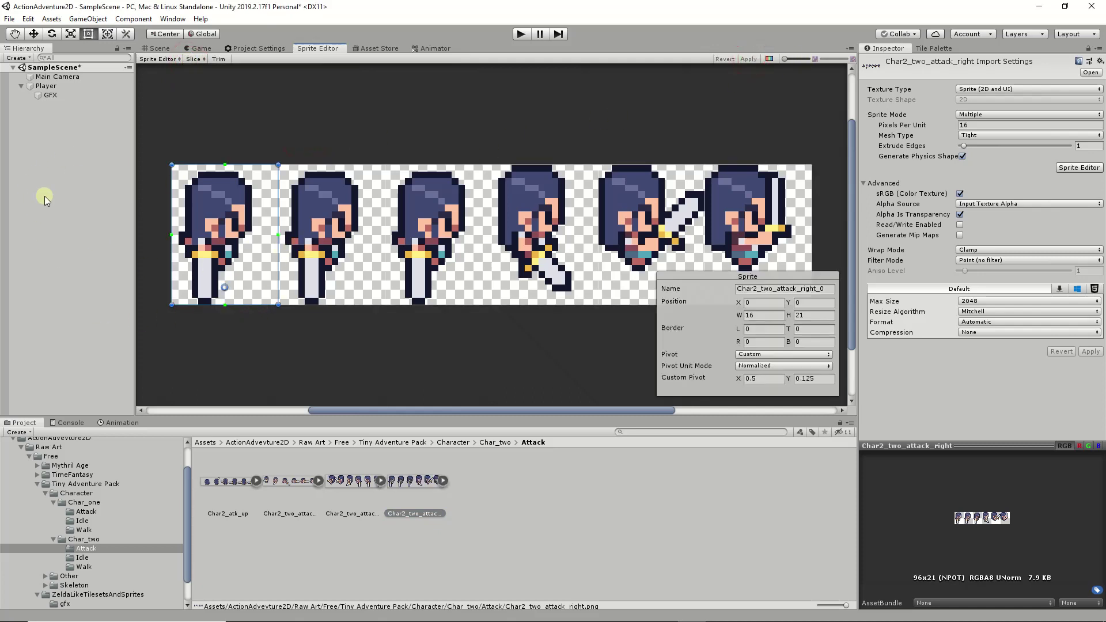
# - Close the Sprite Editor to return to the scene, and open the Char_one asset folder
pyautogui.click(46, 86)
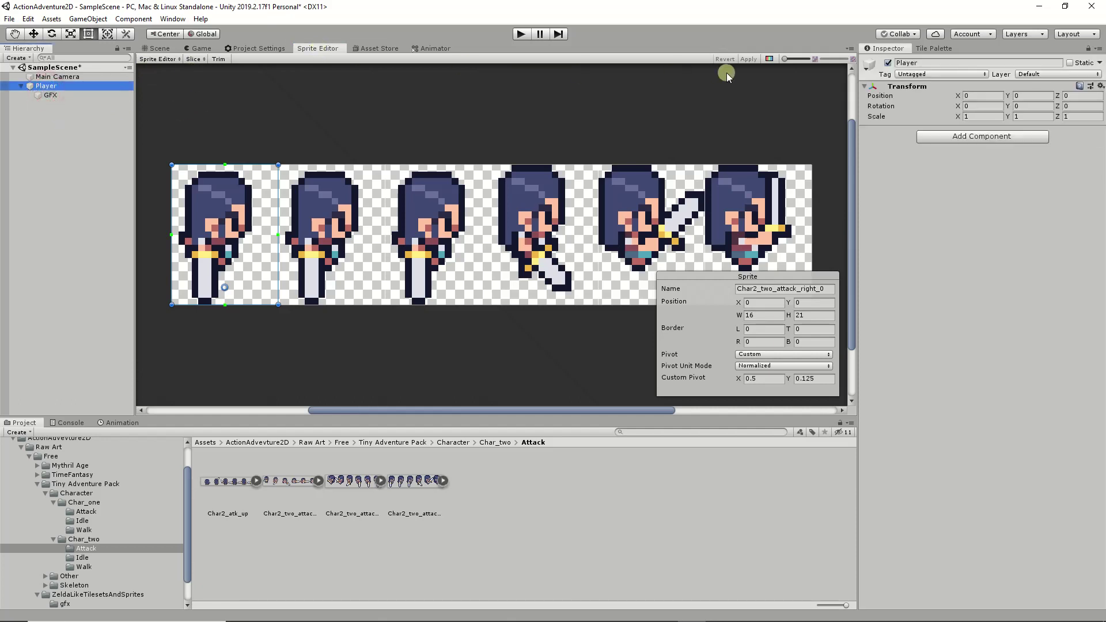
pyautogui.rightClick(315, 51)
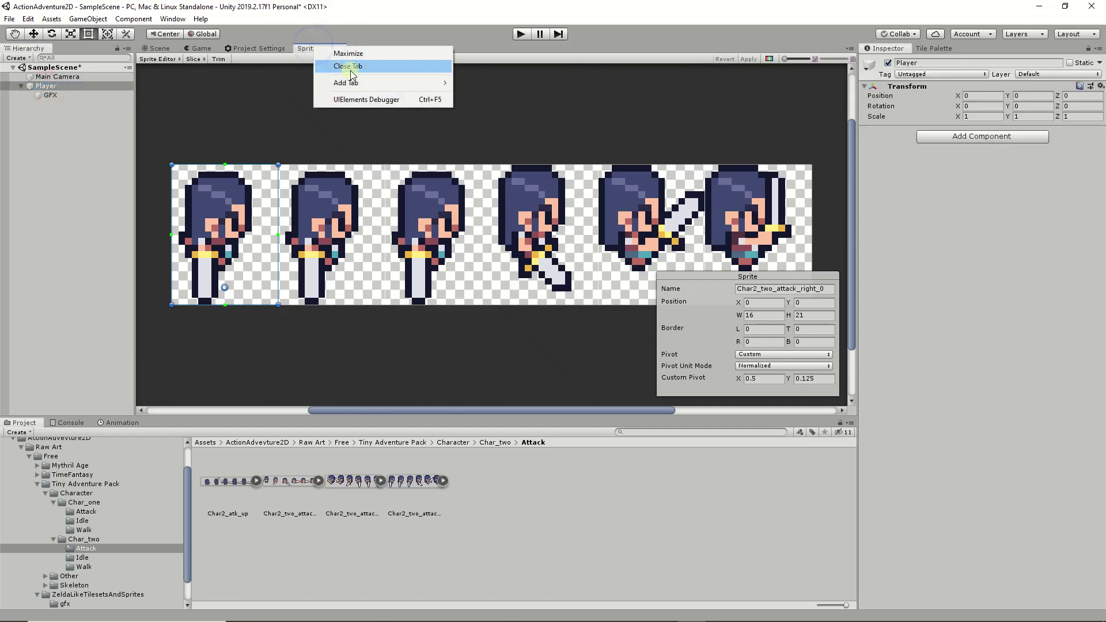
pyautogui.click(344, 66)
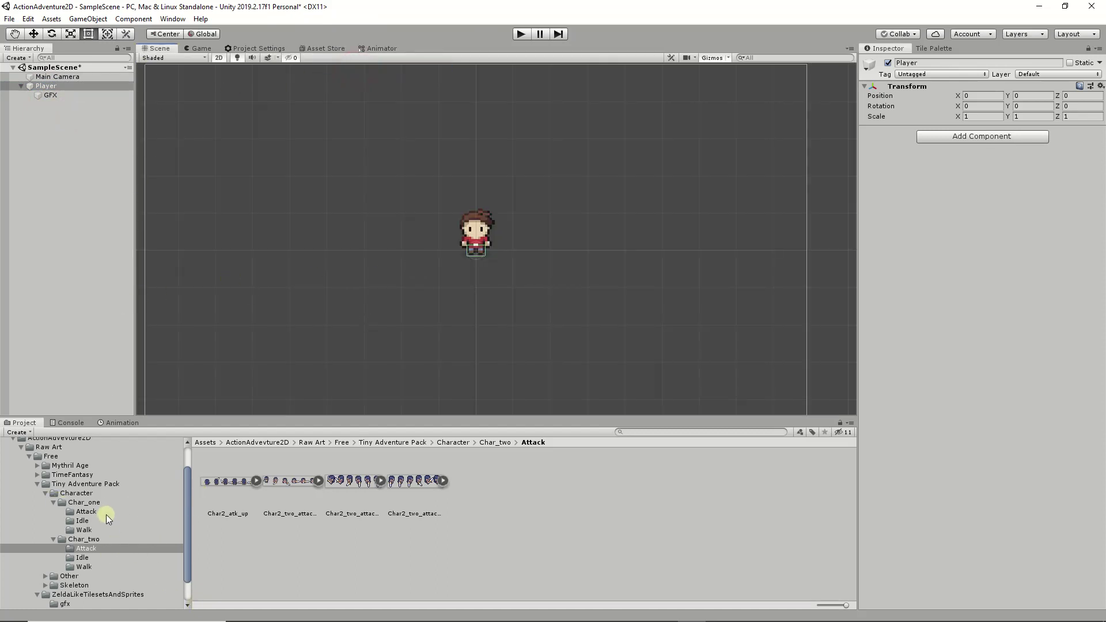
pyautogui.click(91, 503)
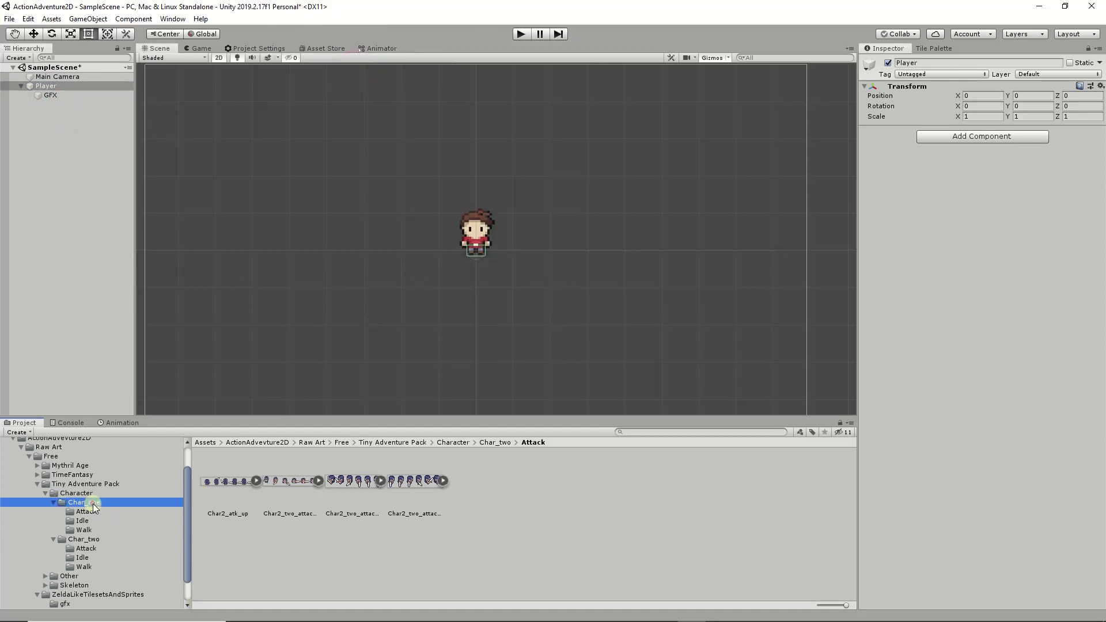
# - Duplicate the Player object and rename the original to Player Zelda Like
pyautogui.click(49, 88)
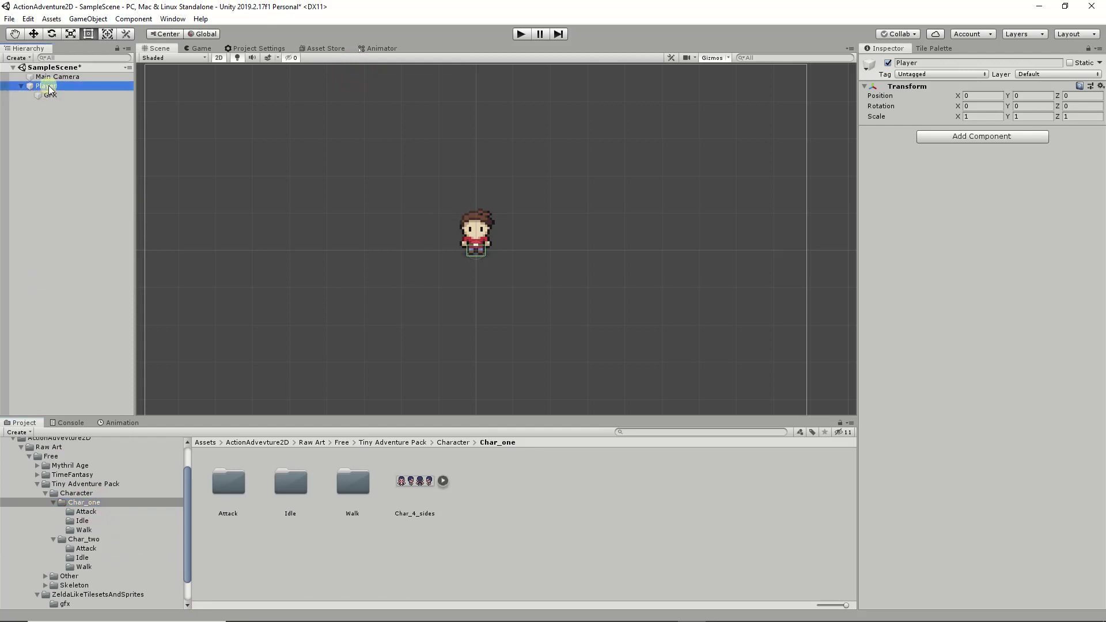
pyautogui.rightClick(50, 91)
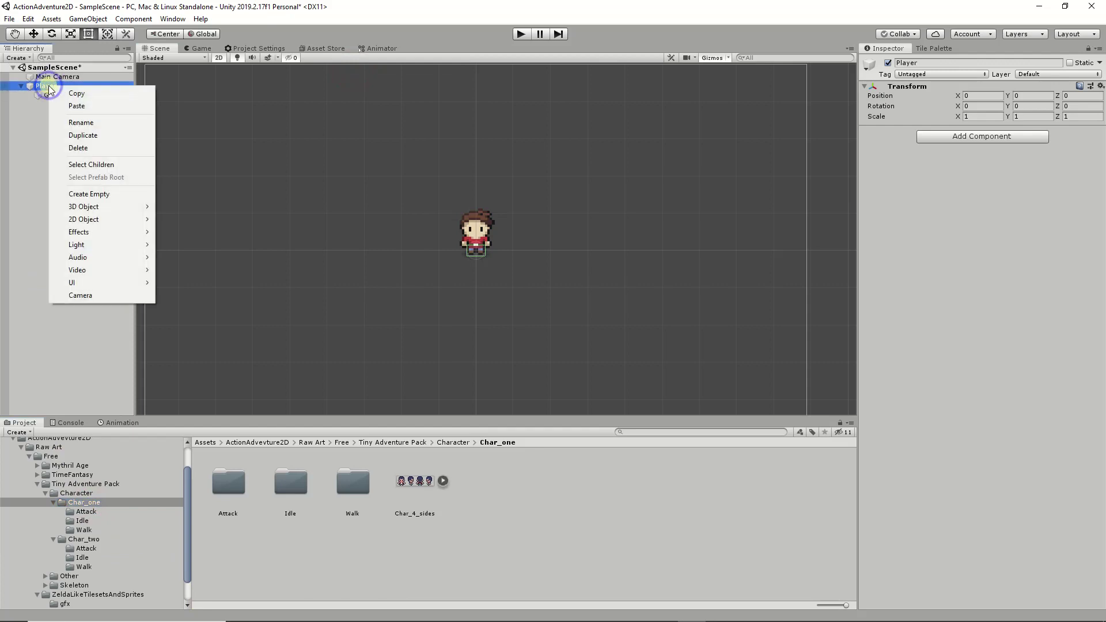
pyautogui.click(101, 136)
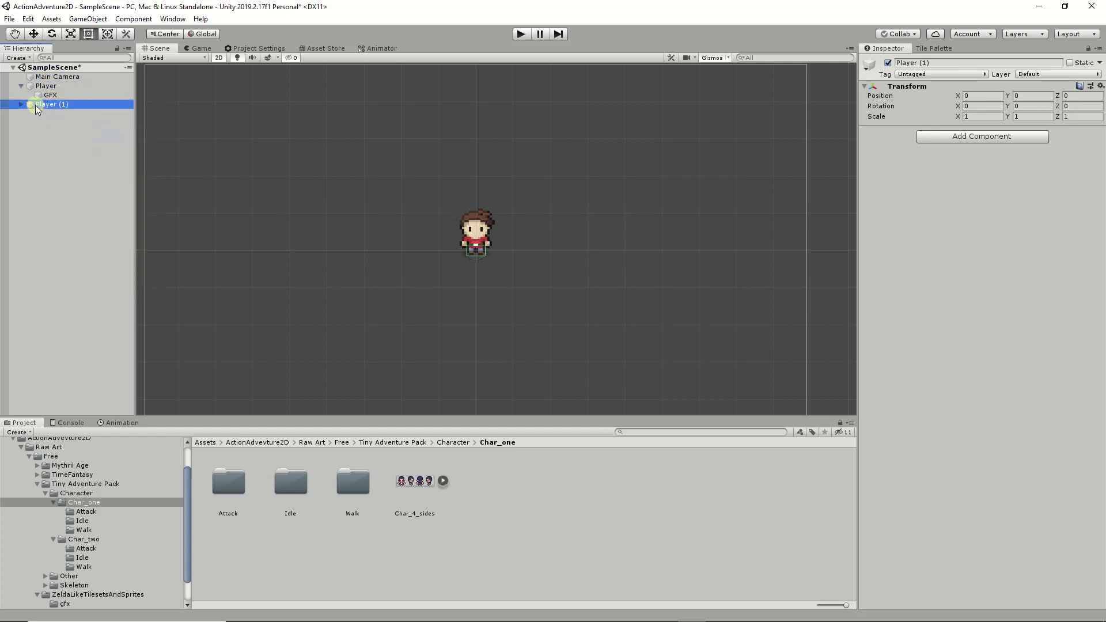
pyautogui.click(45, 87)
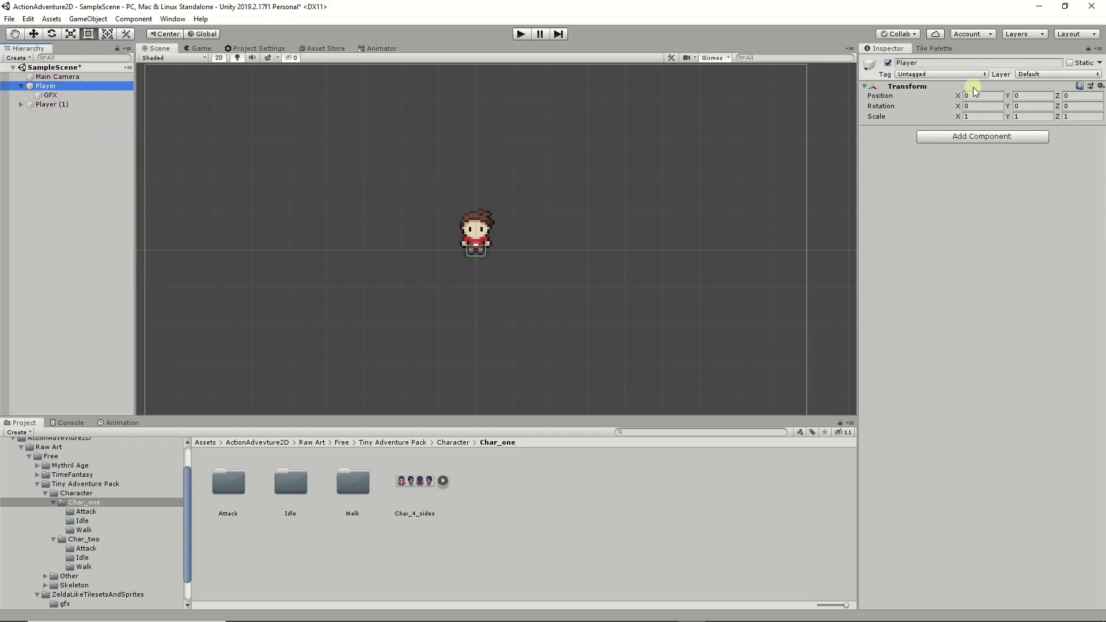
pyautogui.click(938, 62)
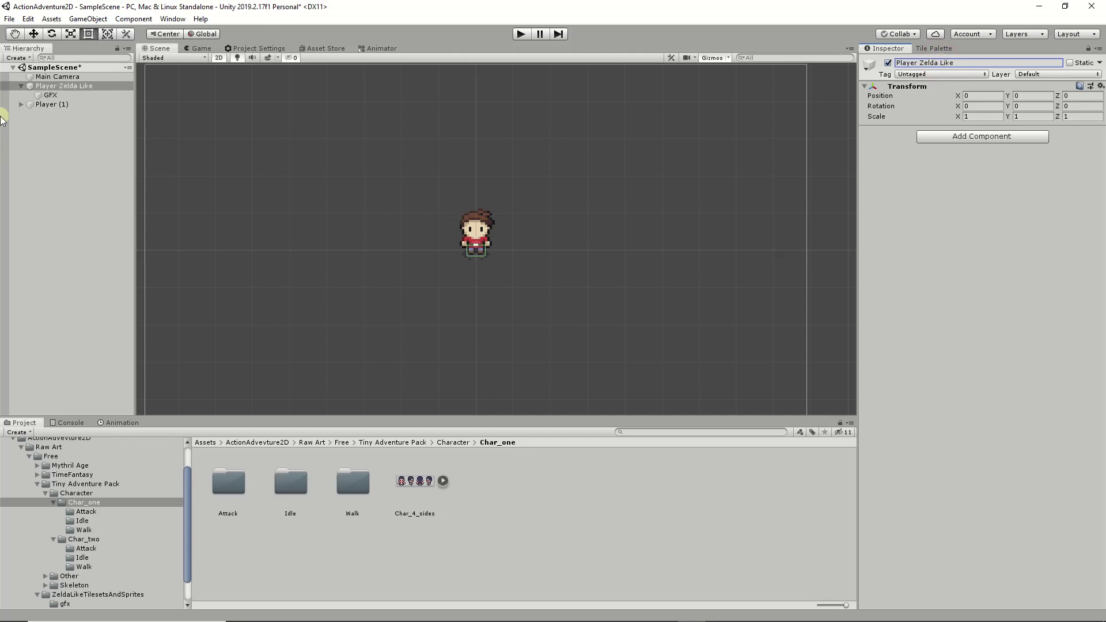
# - Rename the duplicated Player (1) object to Player Tinty Adventure
pyautogui.click(20, 106)
pyautogui.click(38, 106)
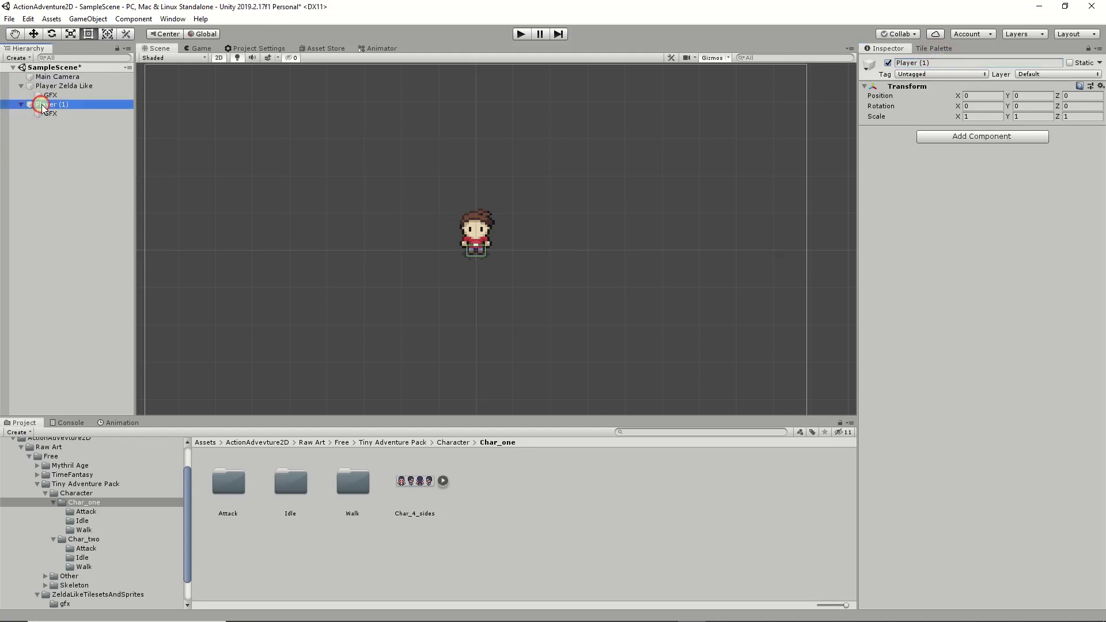
pyautogui.click(904, 63)
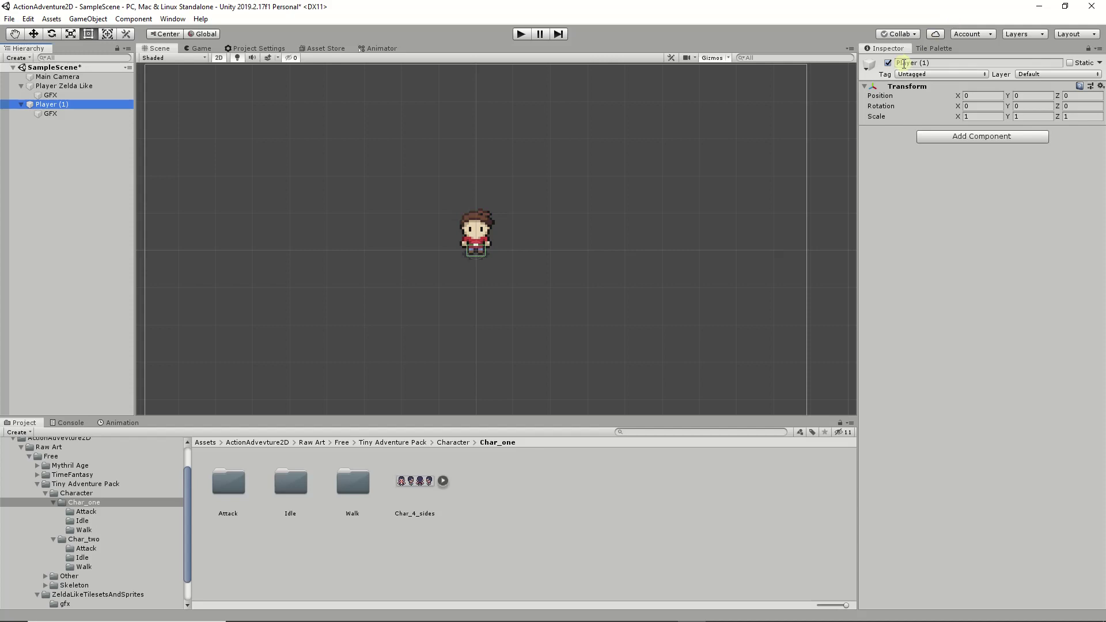
pyautogui.click(936, 63)
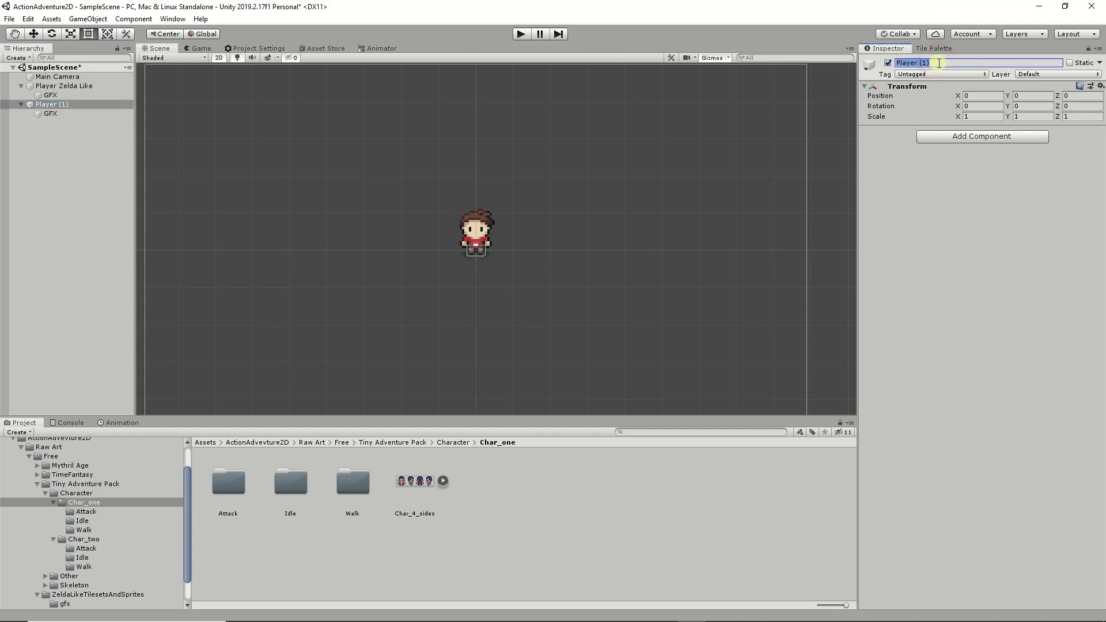
pyautogui.click(922, 63)
pyautogui.moveTo(921, 63); pyautogui.dragTo(964, 62)
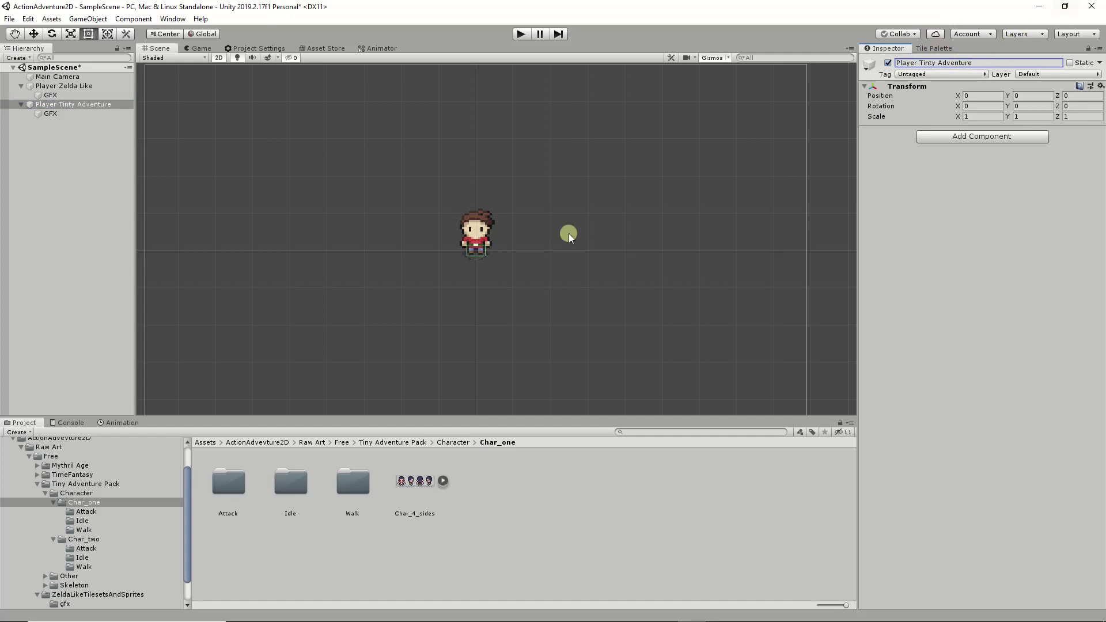
# - Assign the Char_4_sides_0 sprite to the Sprite Renderer of Player Tinty Adventure's GFX child, and save the scene
pyautogui.click(68, 114)
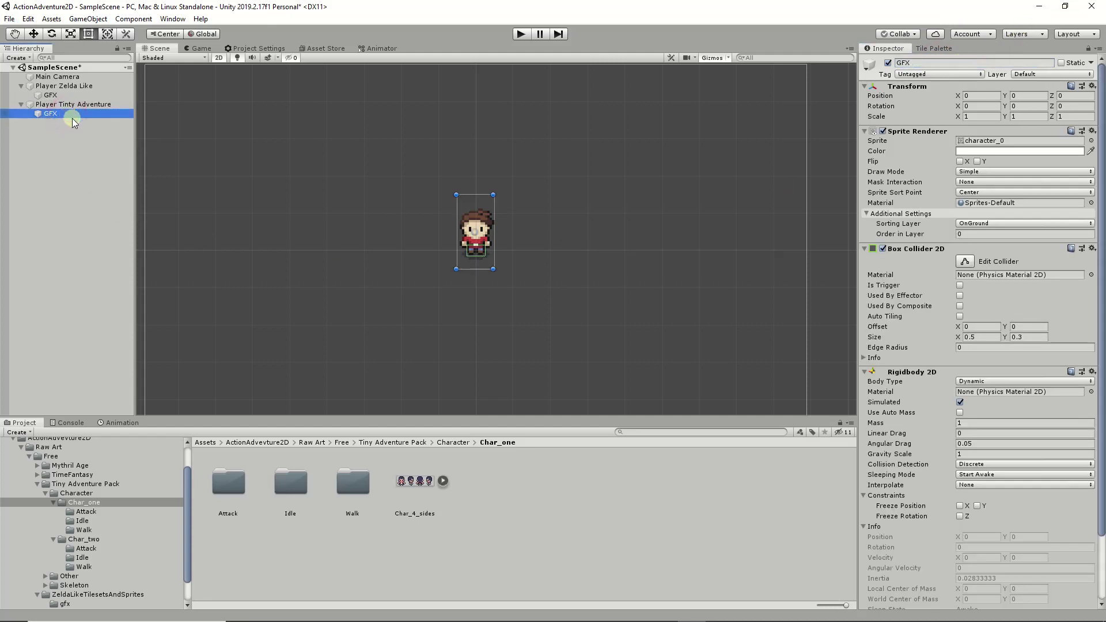
pyautogui.scroll(-3, 921, 259)
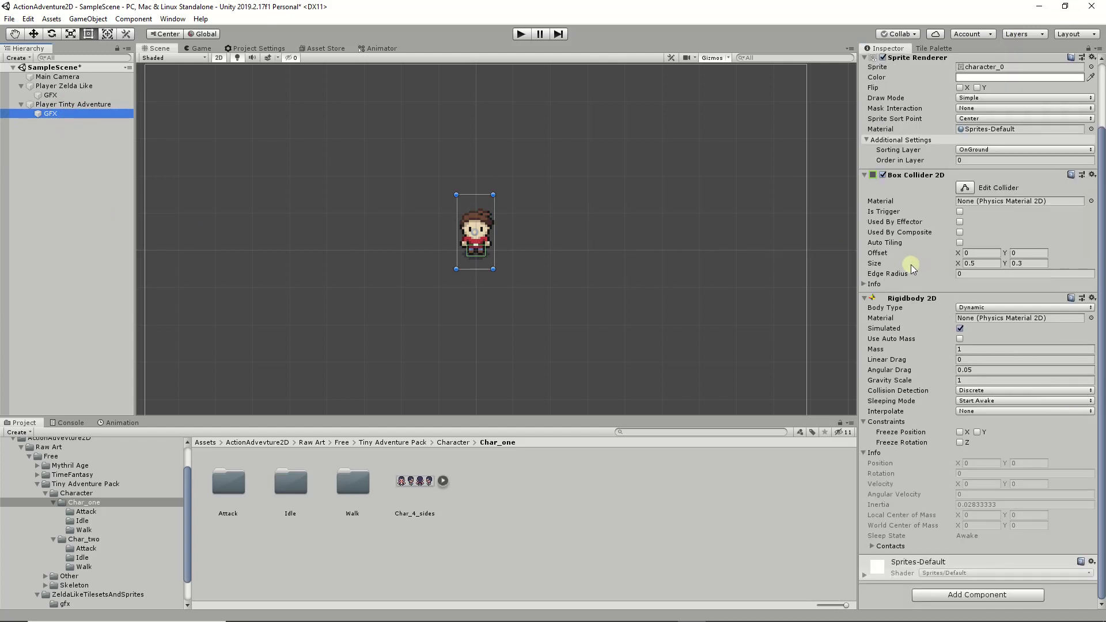
pyautogui.click(867, 299)
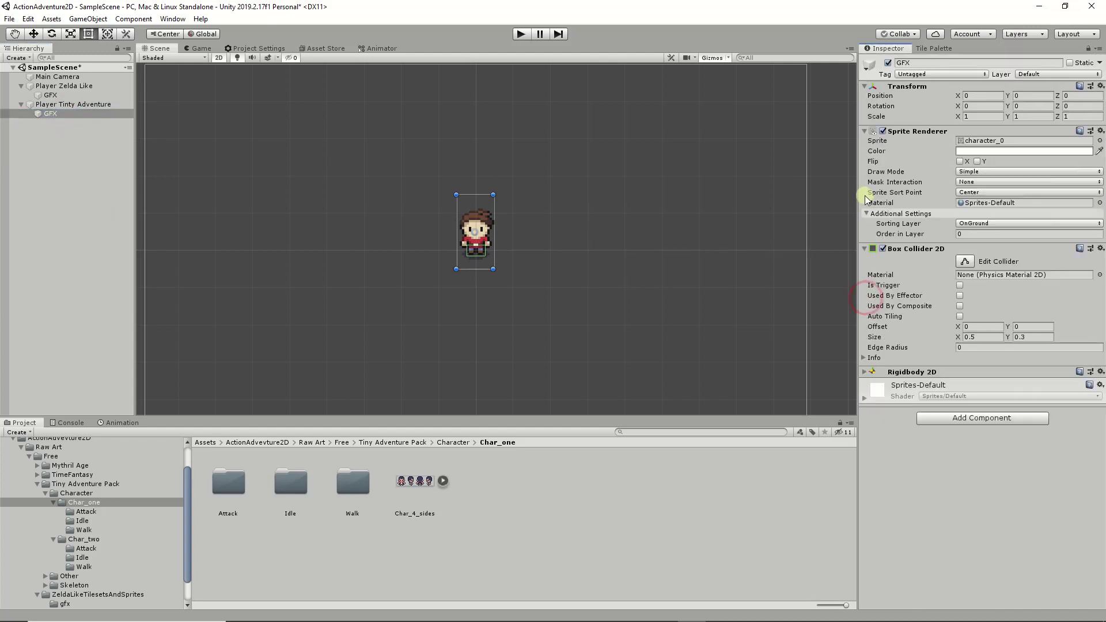
pyautogui.click(867, 248)
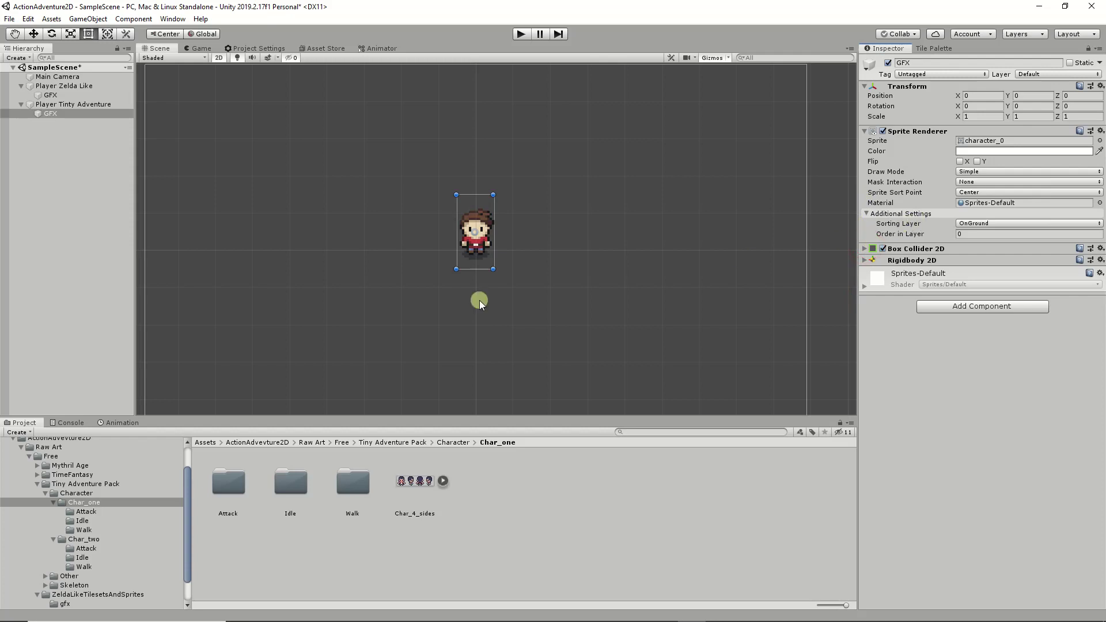
pyautogui.click(441, 481)
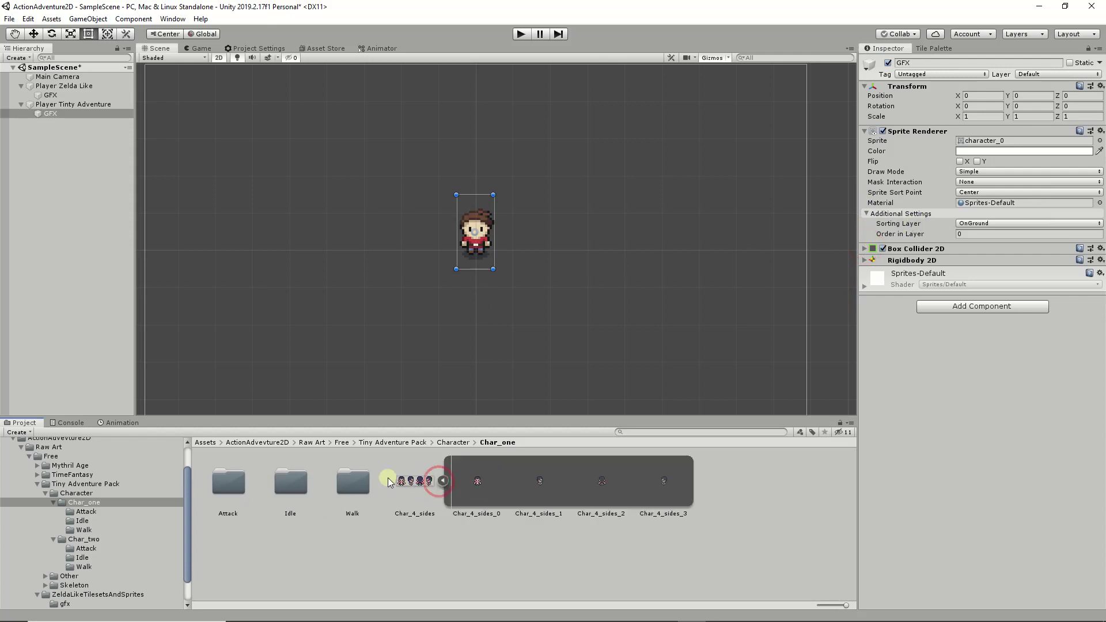
pyautogui.click(476, 483)
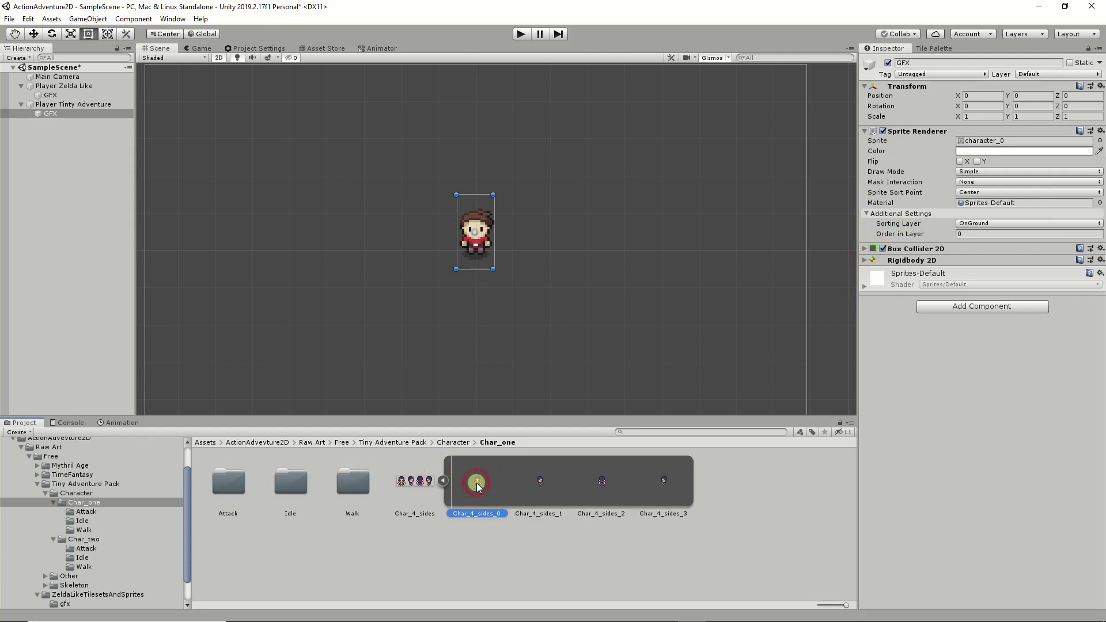
pyautogui.moveTo(476, 486); pyautogui.dragTo(998, 147)
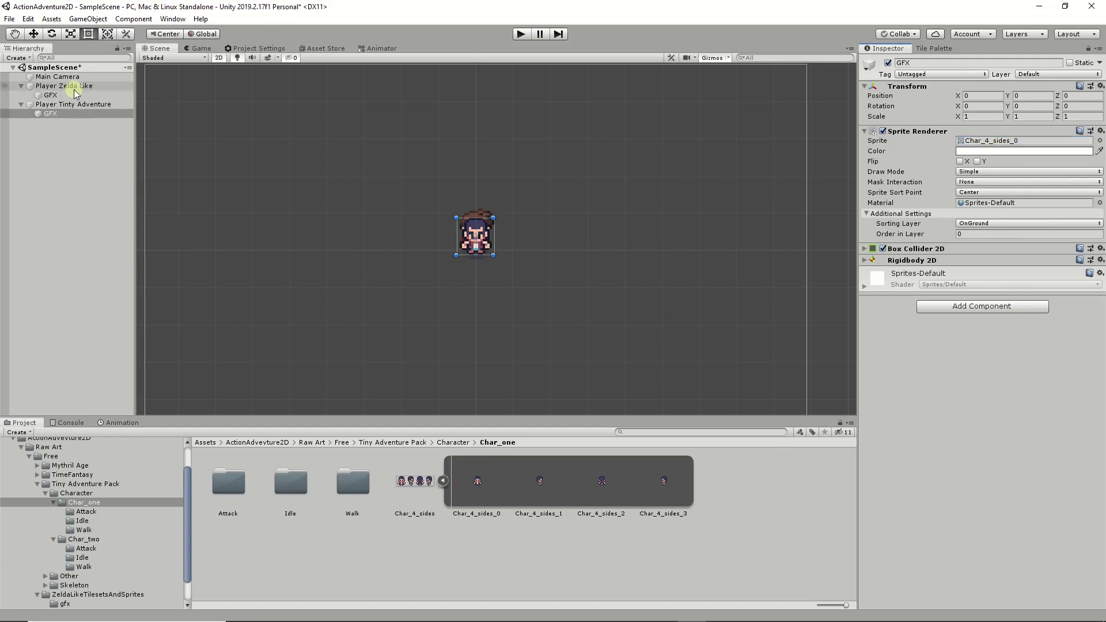
pyautogui.click(84, 104)
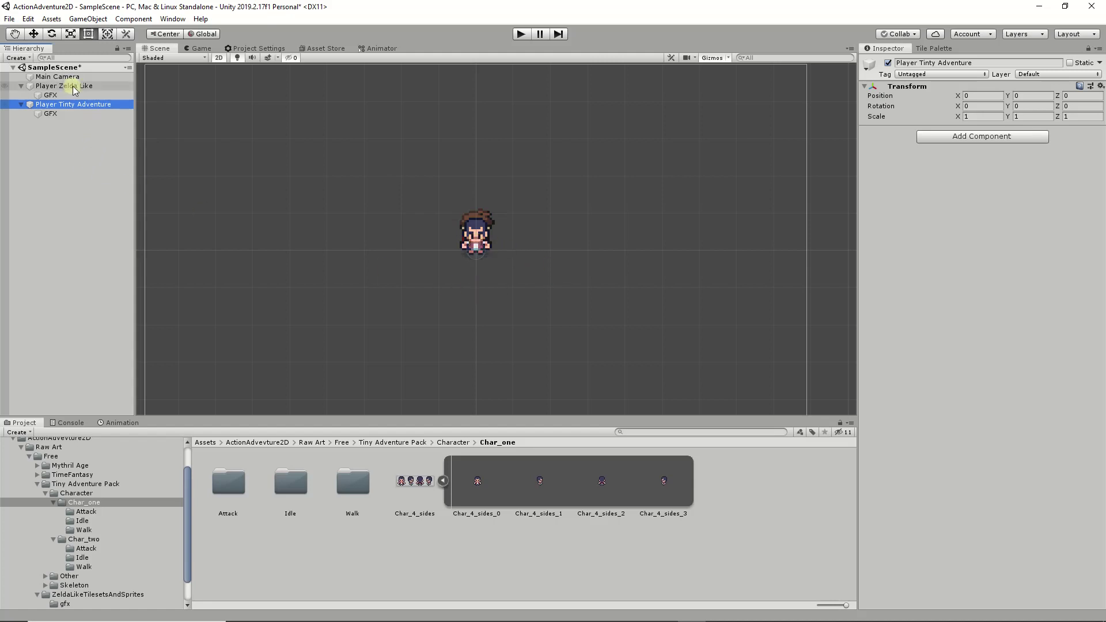
pyautogui.hotkey('ctrl', 's')
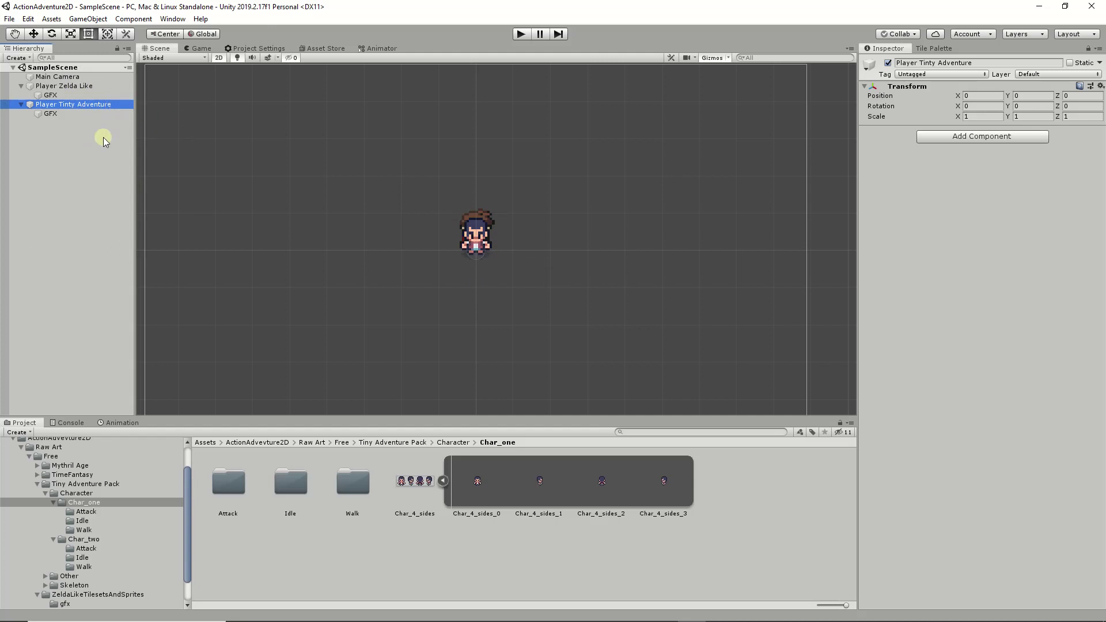
# - Delete the Player Tinty Adventure object from the scene and save the scene
pyautogui.rightClick(64, 107)
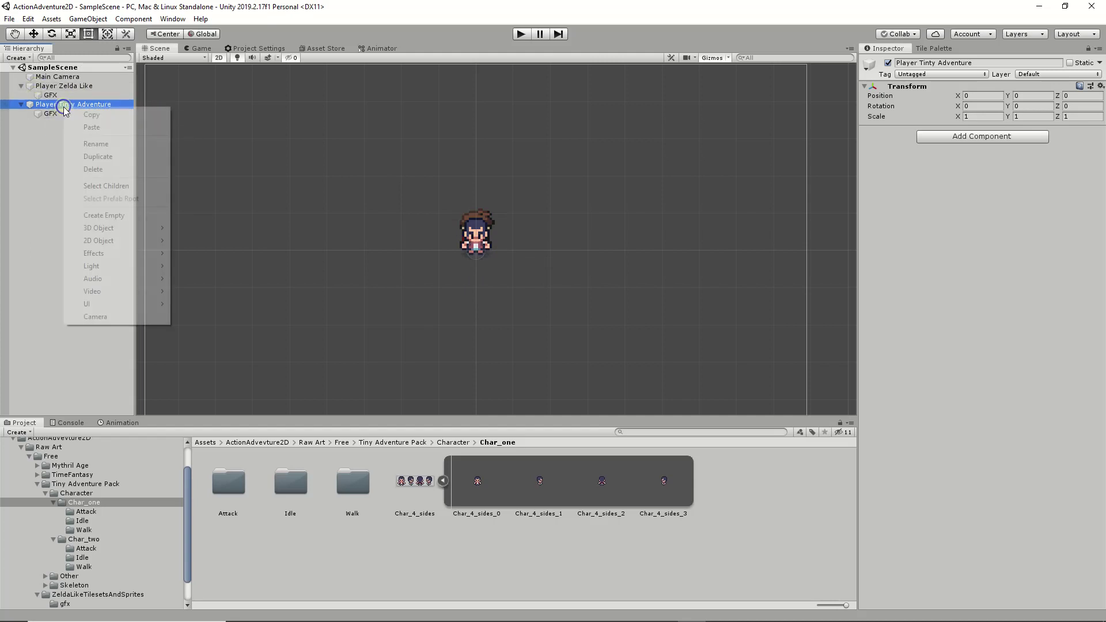
pyautogui.click(116, 170)
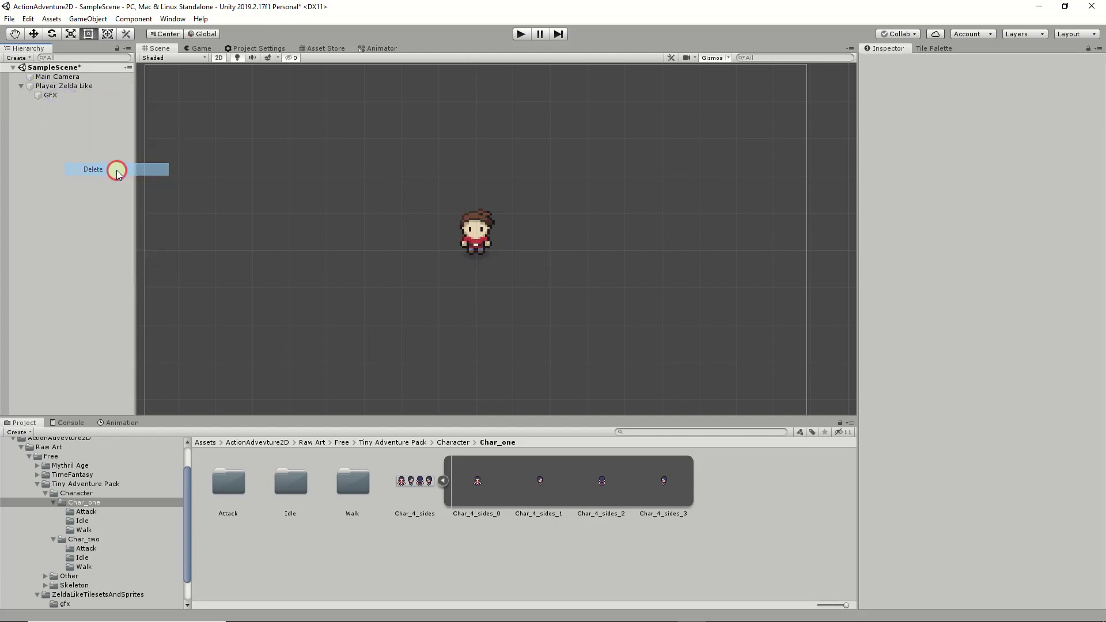
pyautogui.hotkey('ctrl', 's')
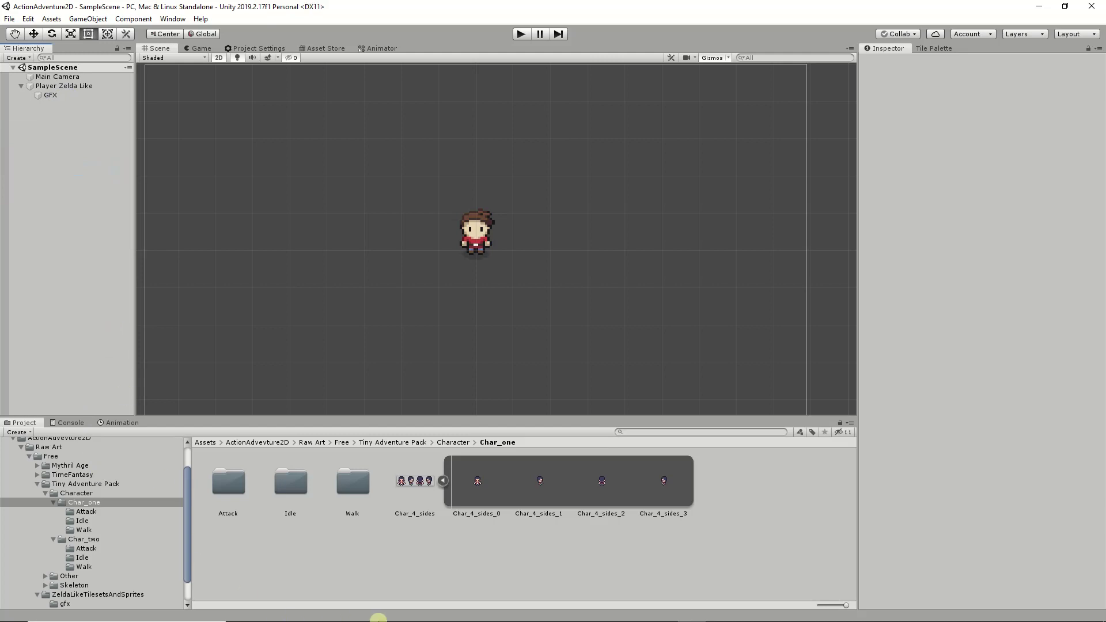
# - Create a folder named Prefabs in the ActionAdvevture2D asset folder
pyautogui.click(442, 481)
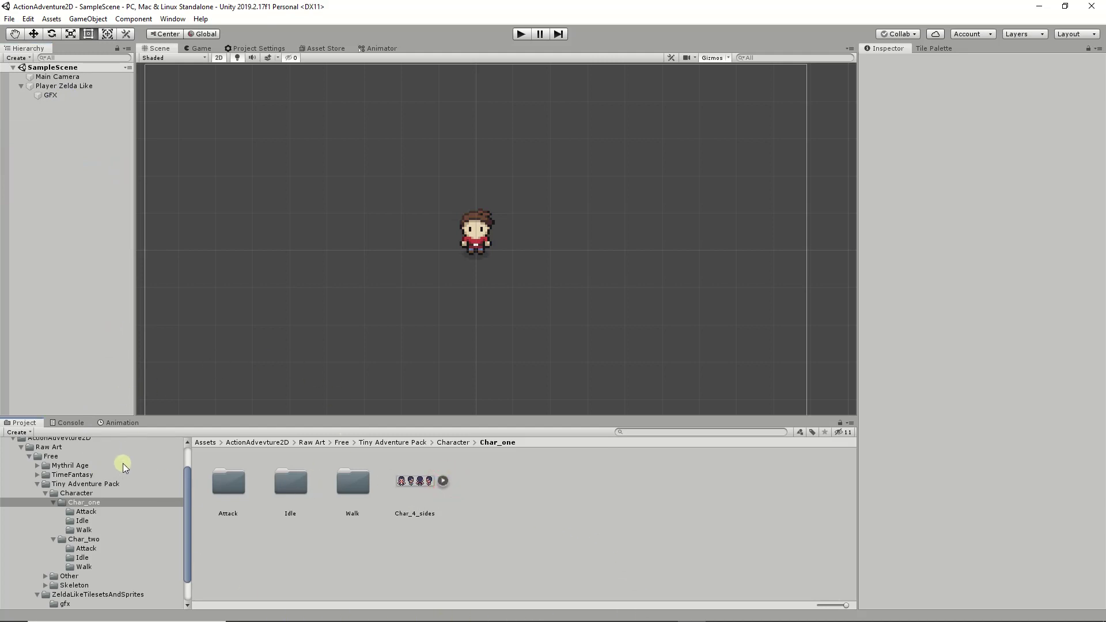
pyautogui.scroll(2, 127, 461)
pyautogui.click(24, 478)
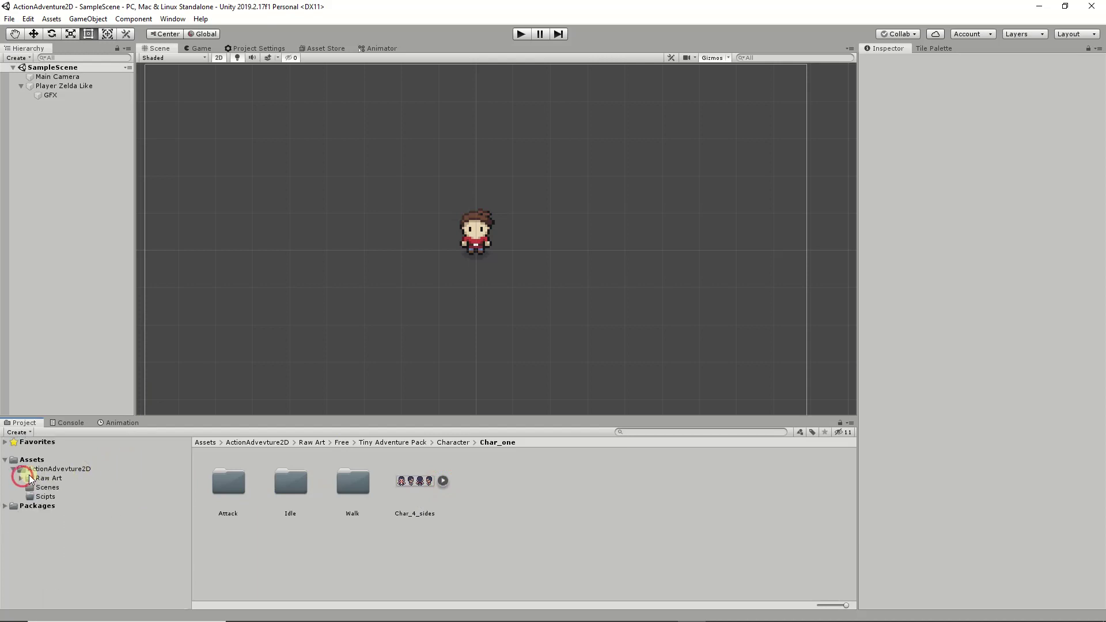
pyautogui.click(44, 470)
pyautogui.click(475, 520)
pyautogui.rightClick(475, 519)
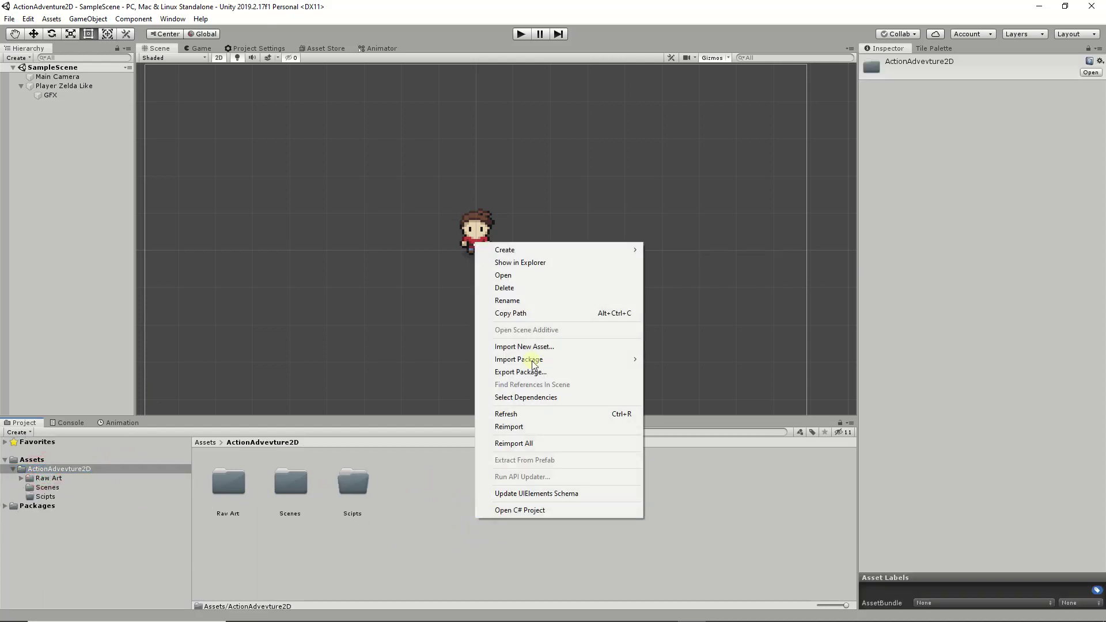
pyautogui.moveTo(540, 250)
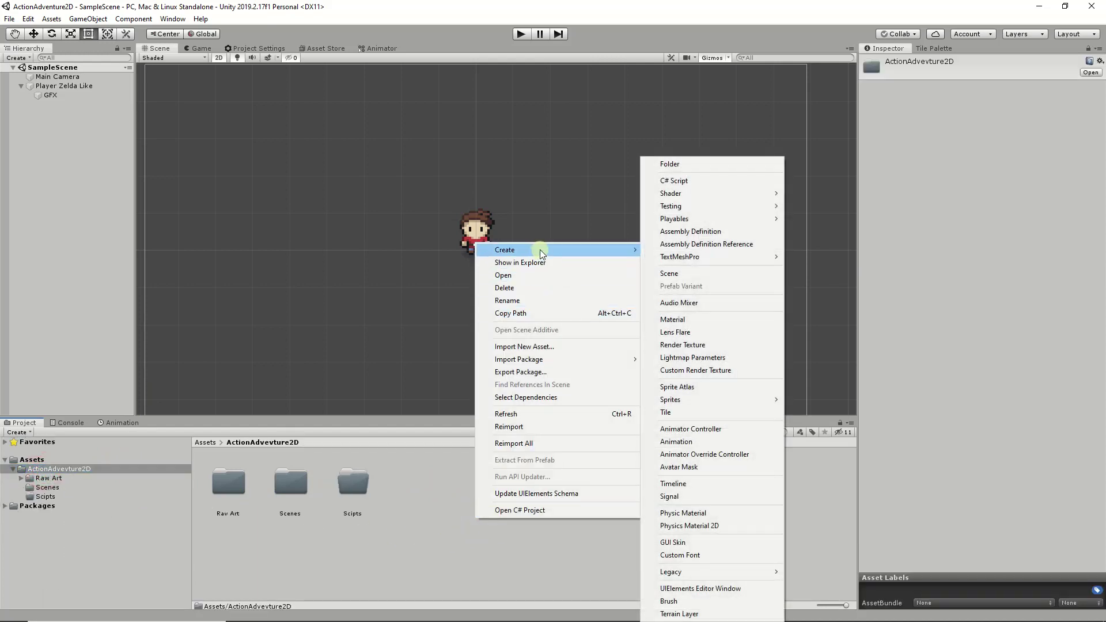
pyautogui.click(722, 167)
pyautogui.write('Pre')
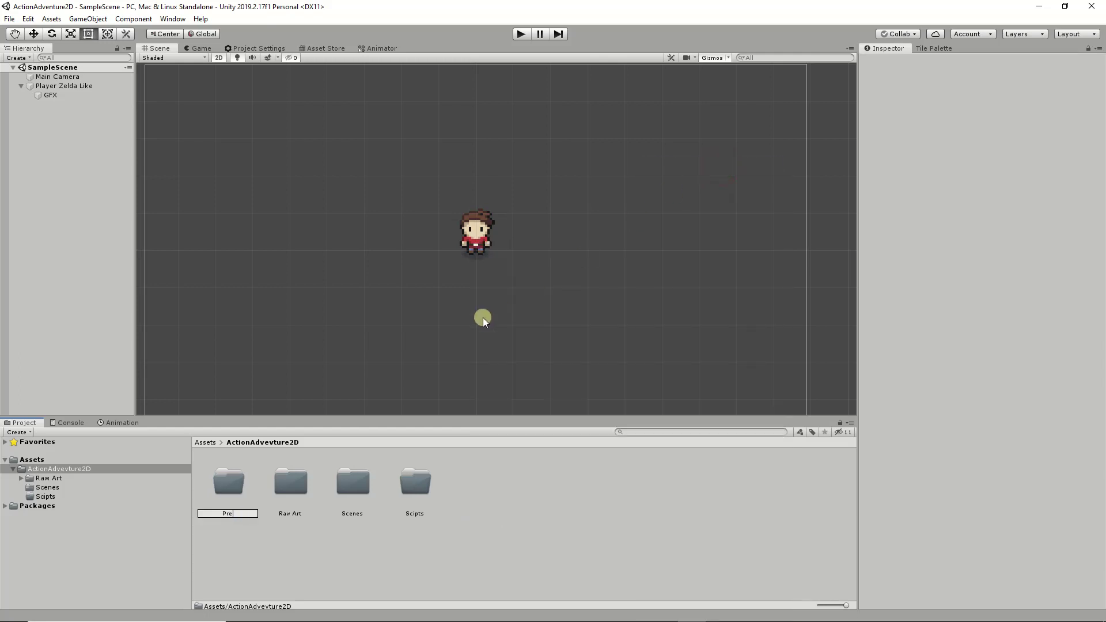
pyautogui.write('fabs')
pyautogui.press('Return')
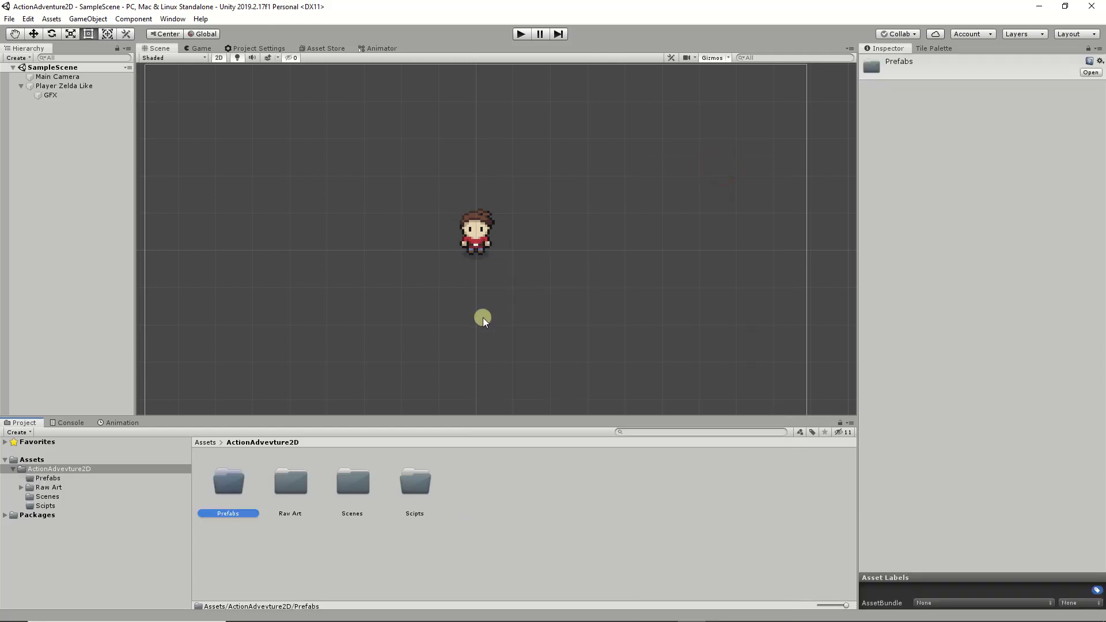
# - Create a folder named Characters inside the Prefabs folder
pyautogui.doubleClick(232, 482)
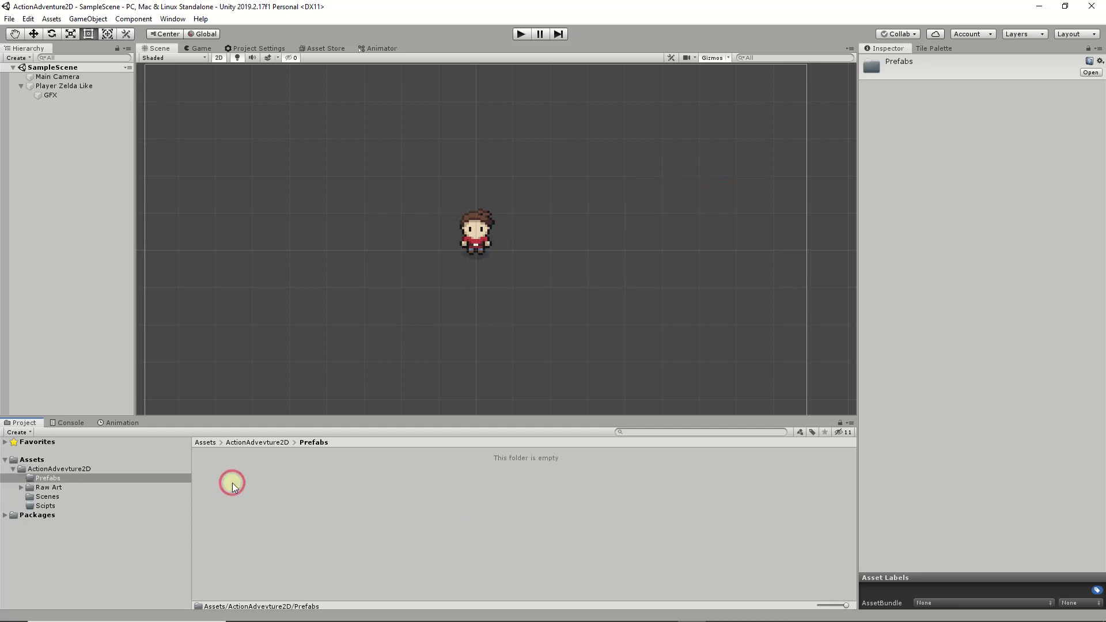
pyautogui.rightClick(233, 482)
pyautogui.moveTo(382, 214)
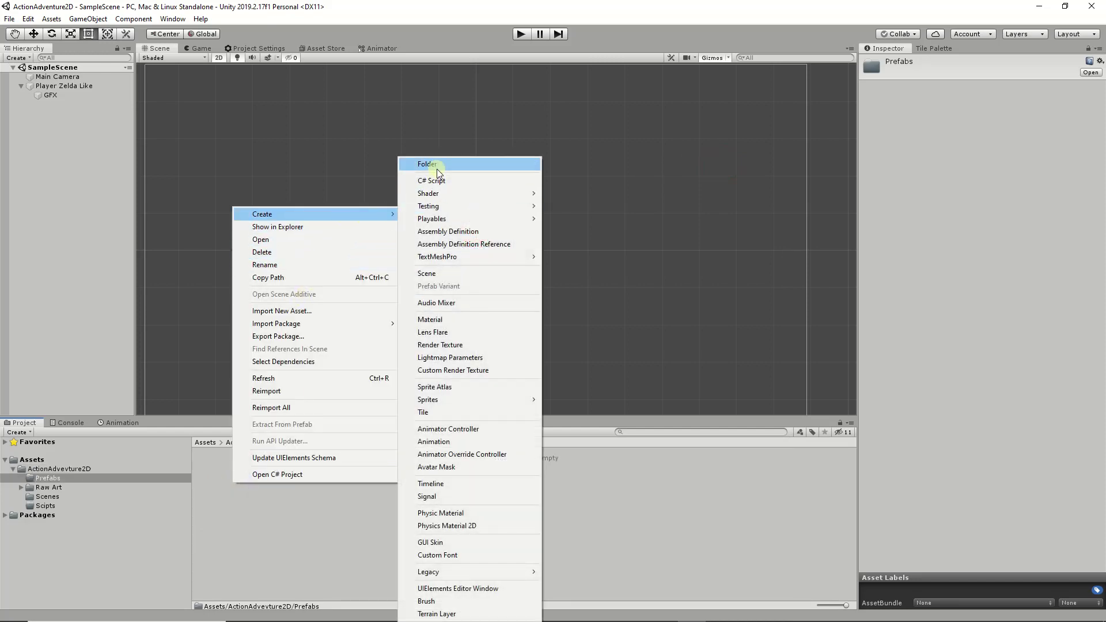
pyautogui.click(435, 165)
pyautogui.write('C')
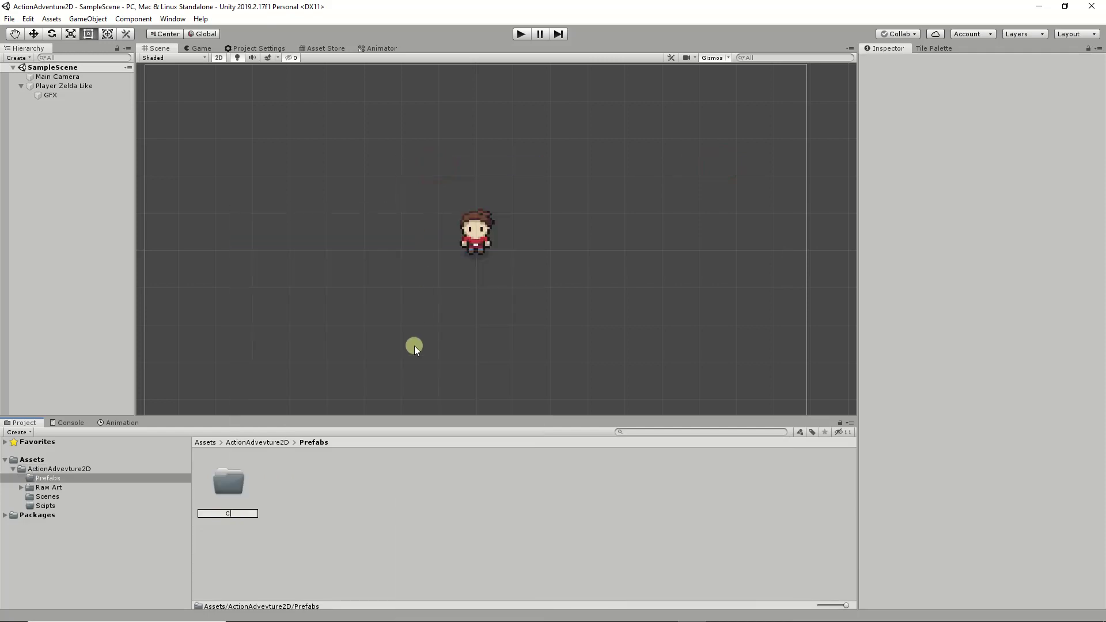
pyautogui.write('haracters')
pyautogui.press('Return')
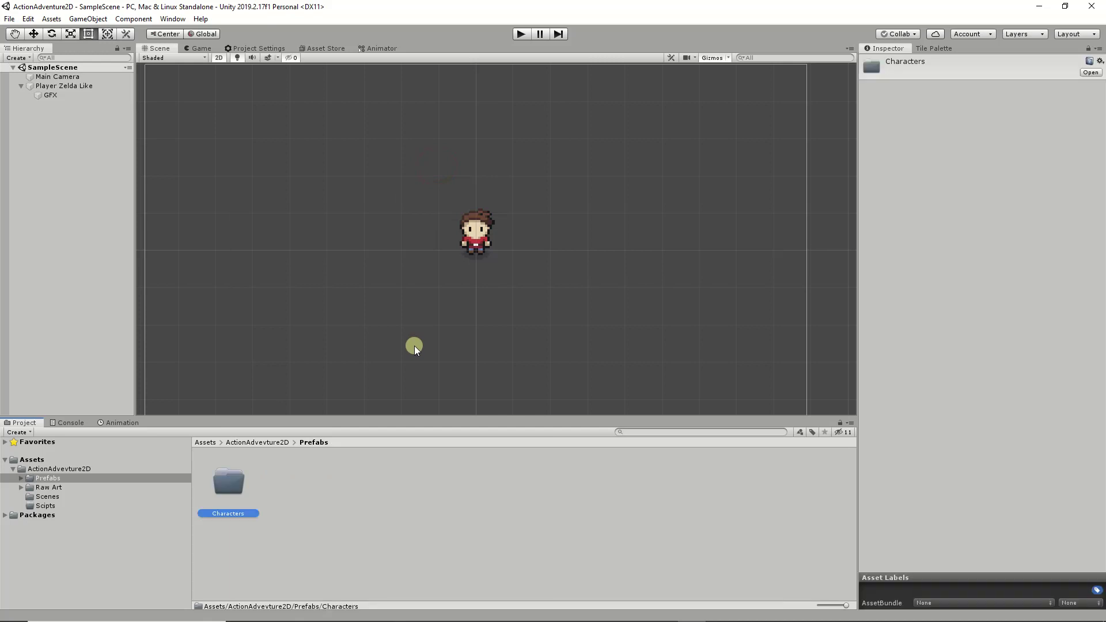
# - Create a folder named Players inside the Characters folder
pyautogui.doubleClick(232, 488)
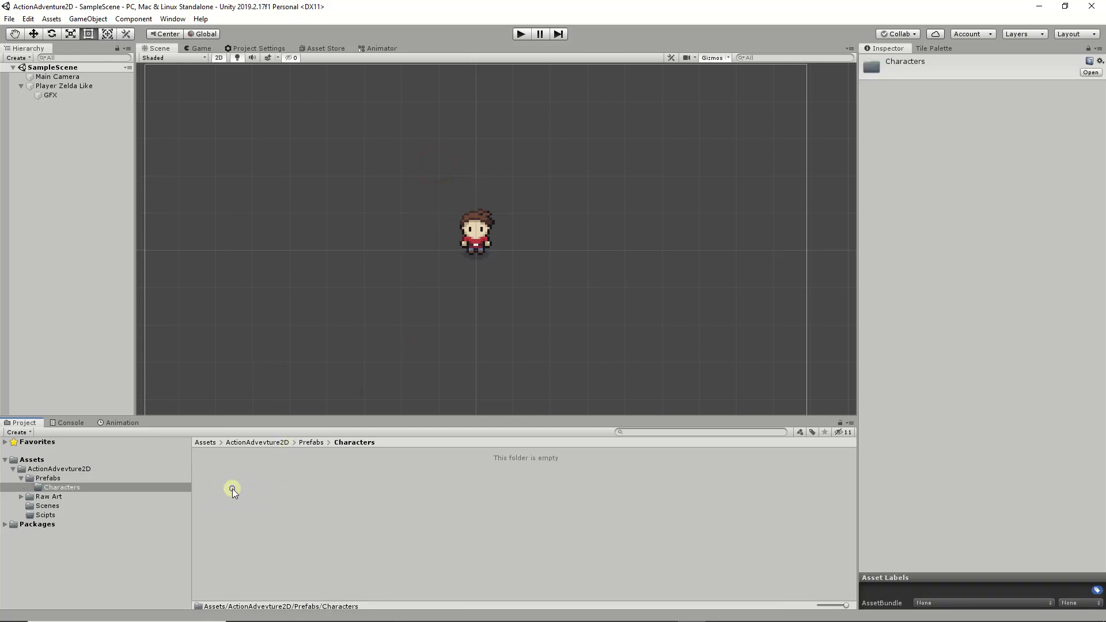
pyautogui.rightClick(232, 489)
pyautogui.moveTo(291, 219)
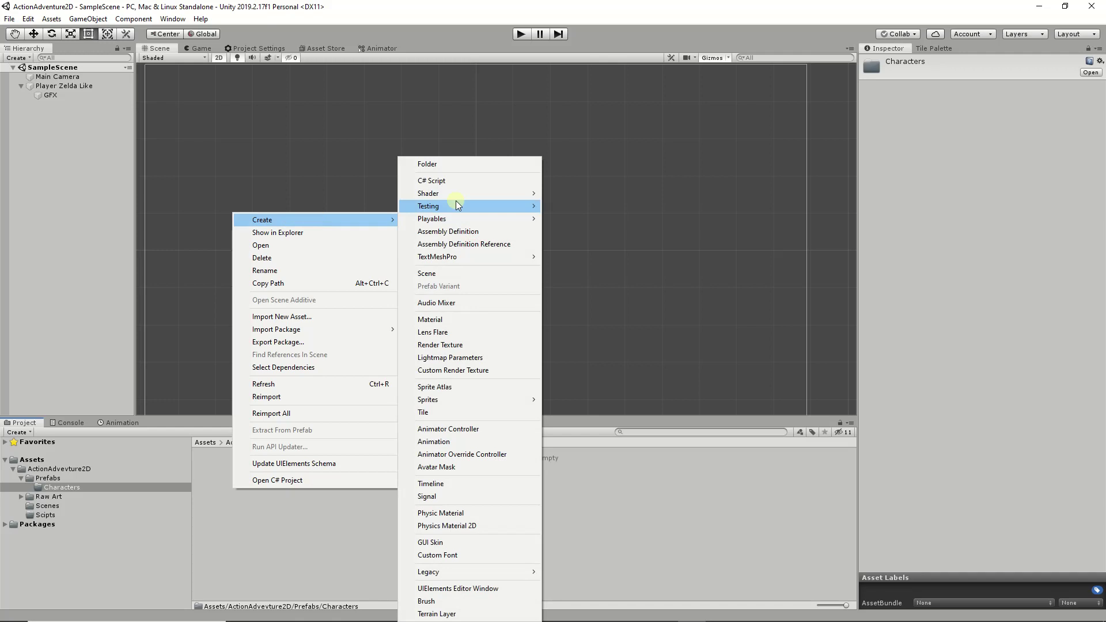
pyautogui.click(480, 167)
pyautogui.write('Players')
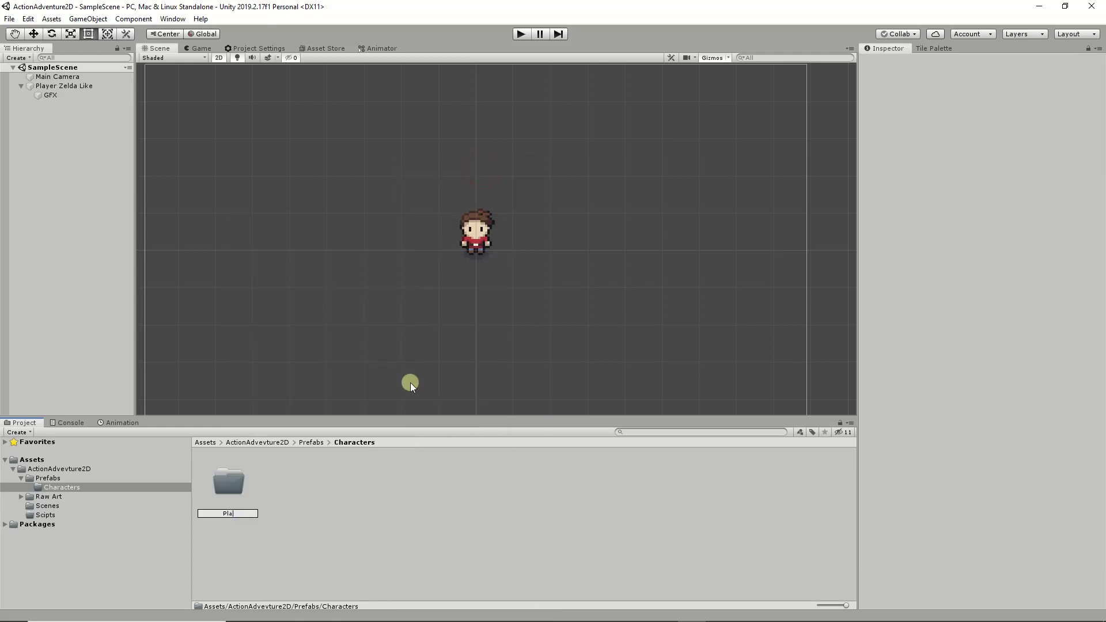
pyautogui.press('Return')
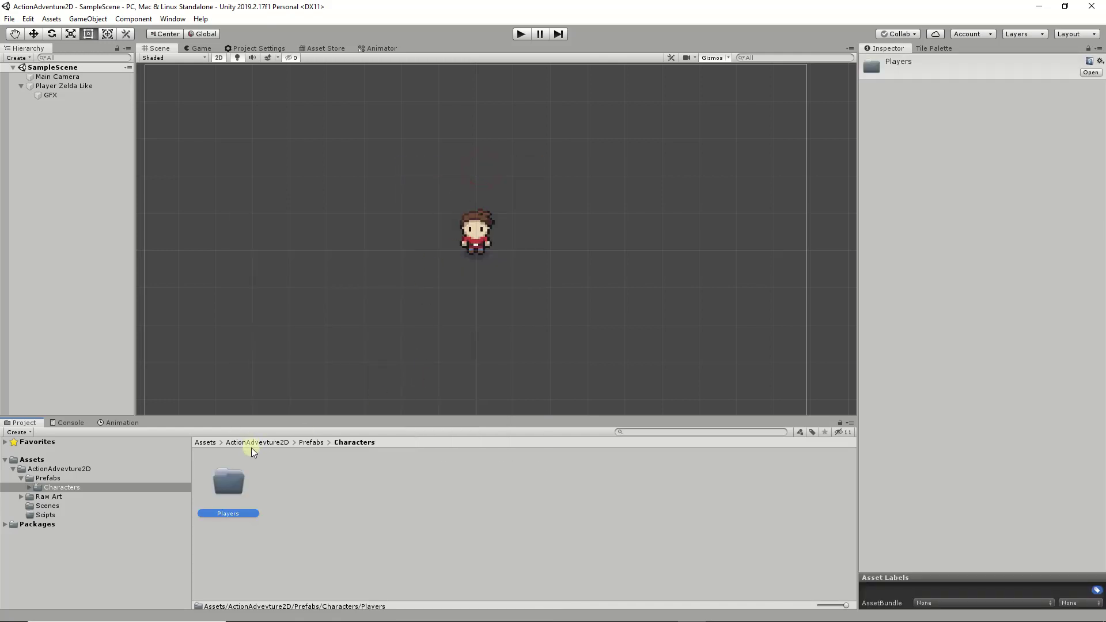
# - Make a prefab from the Player Zelda Like object in the Players folder
pyautogui.doubleClick(241, 487)
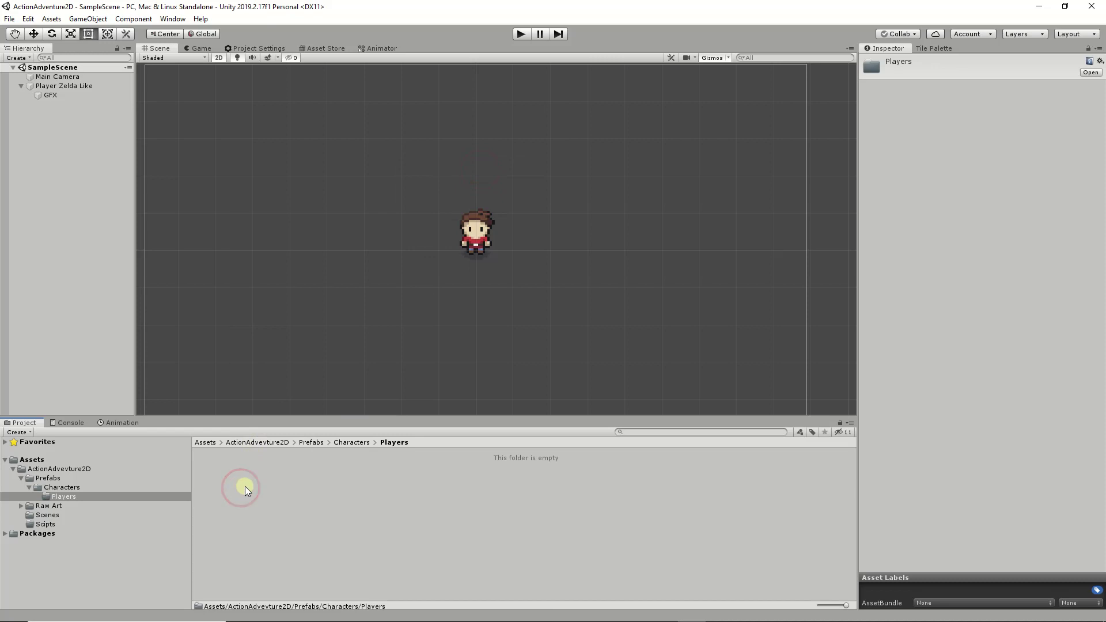
pyautogui.click(84, 86)
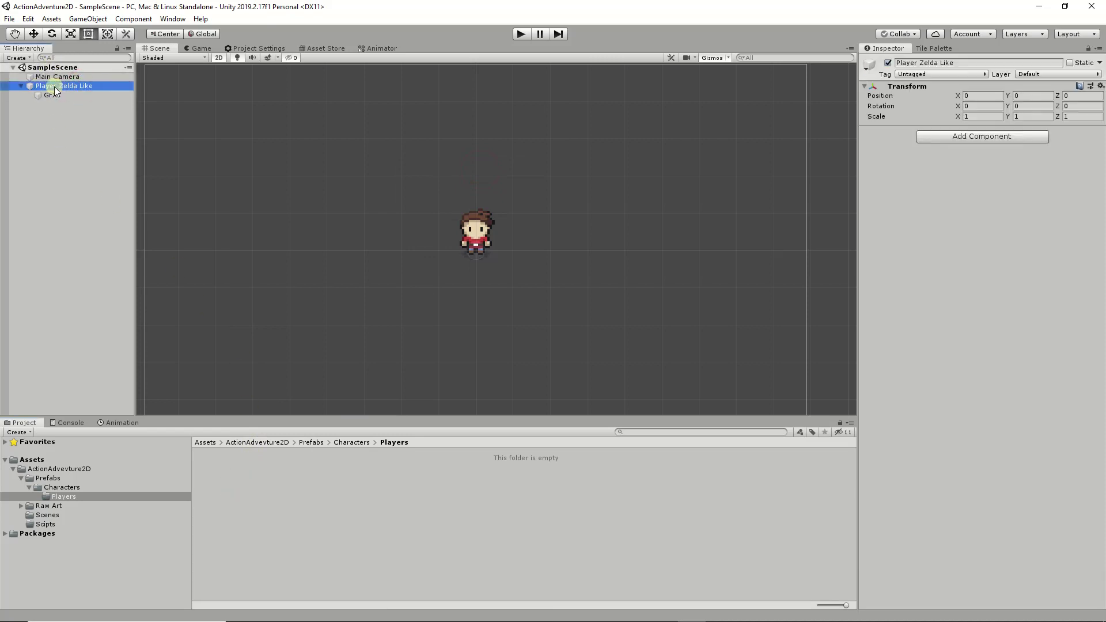
pyautogui.moveTo(54, 89); pyautogui.dragTo(277, 496)
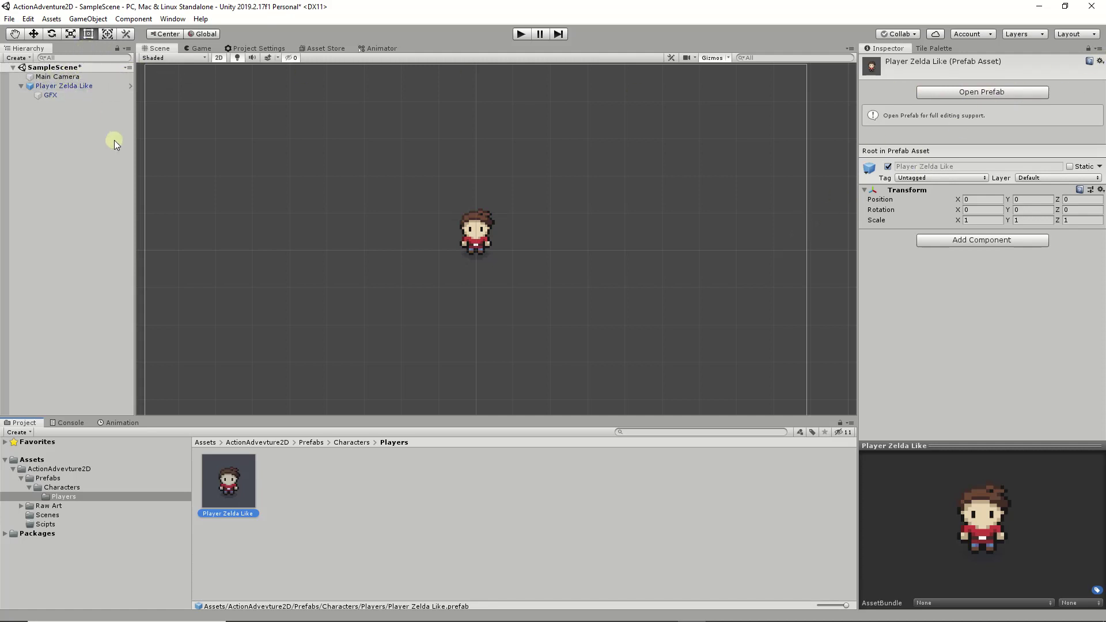
# - Save the scene and duplicate the Player Zelda Like prefab instance in the hierarchy
pyautogui.click(85, 86)
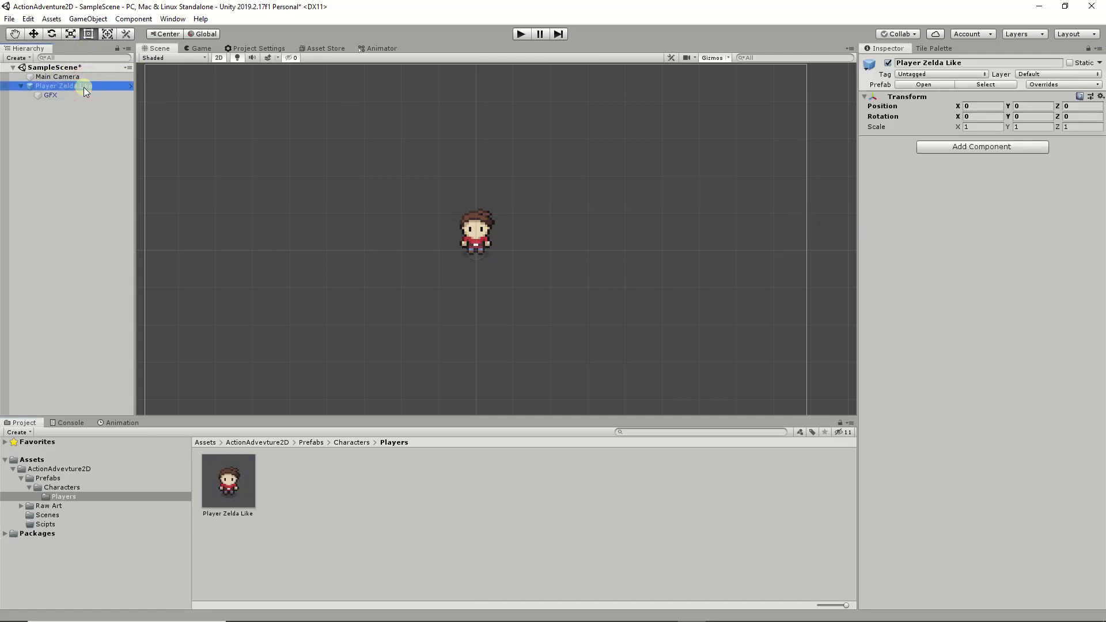
pyautogui.hotkey('ctrl', 's')
pyautogui.hotkey('ctrl', 'd')
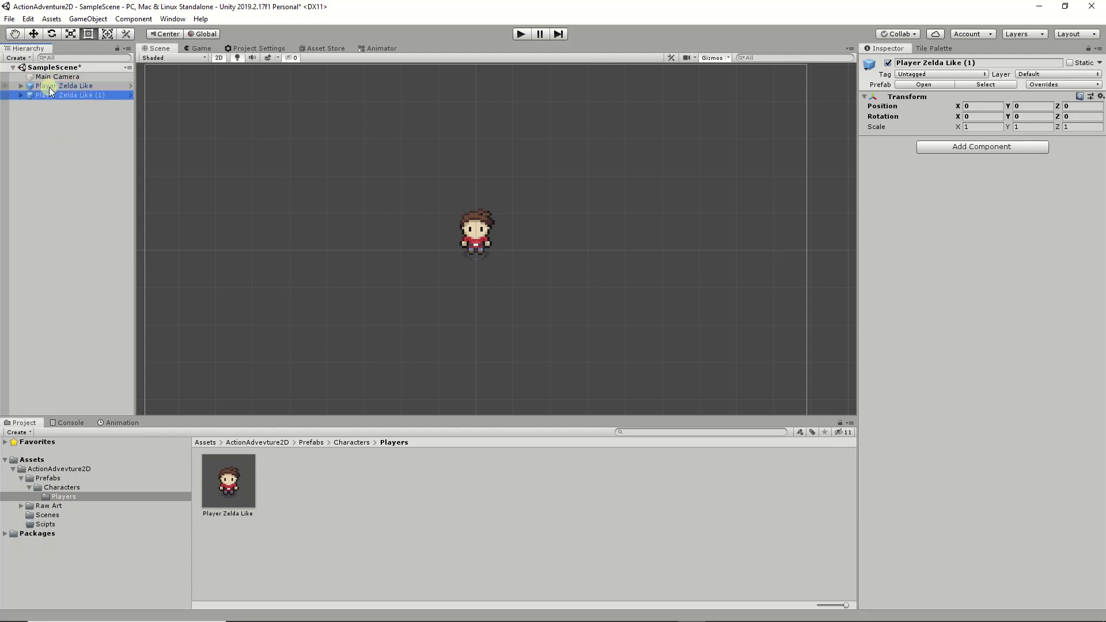
# - Rename the duplicated Player Zelda Like object to Player Tiny Adventure Character 1
pyautogui.rightClick(49, 88)
pyautogui.click(9, 167)
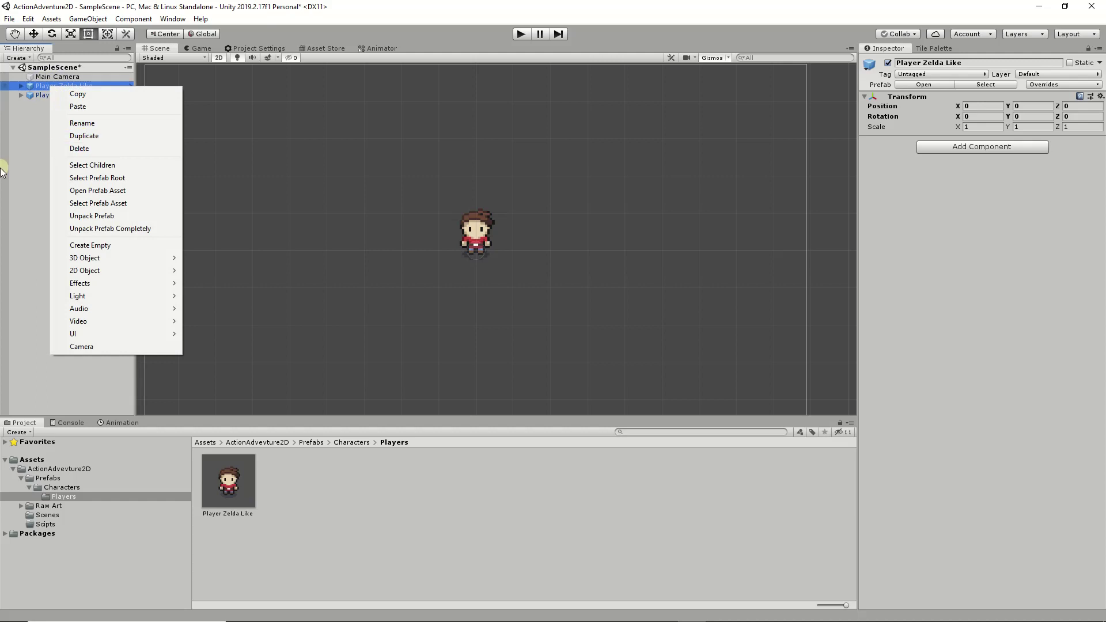
pyautogui.click(73, 96)
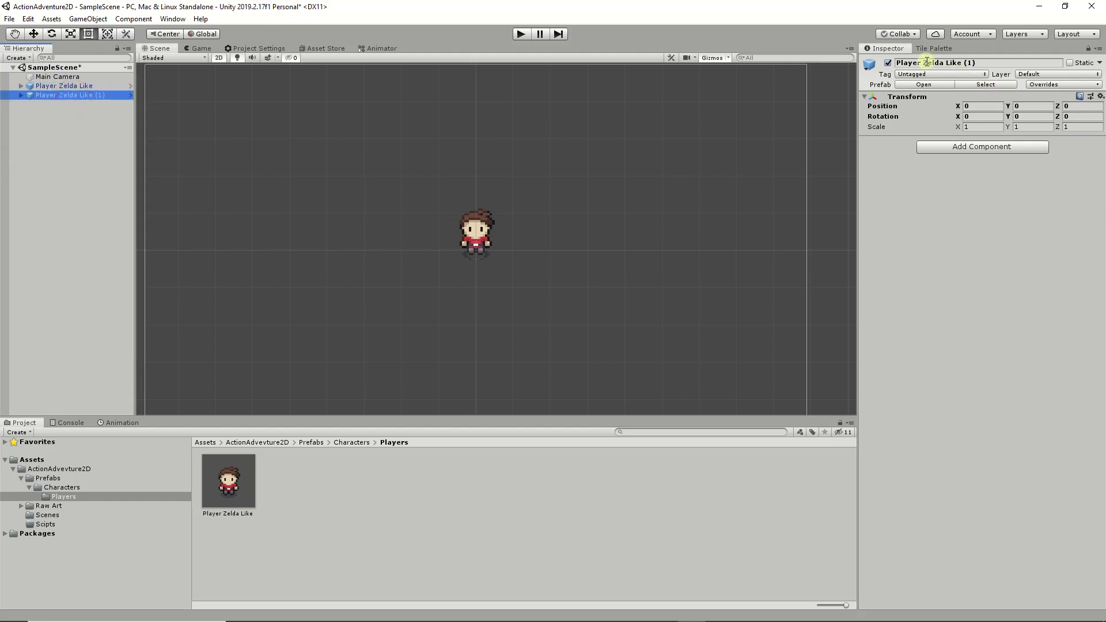
pyautogui.moveTo(924, 62); pyautogui.dragTo(971, 65)
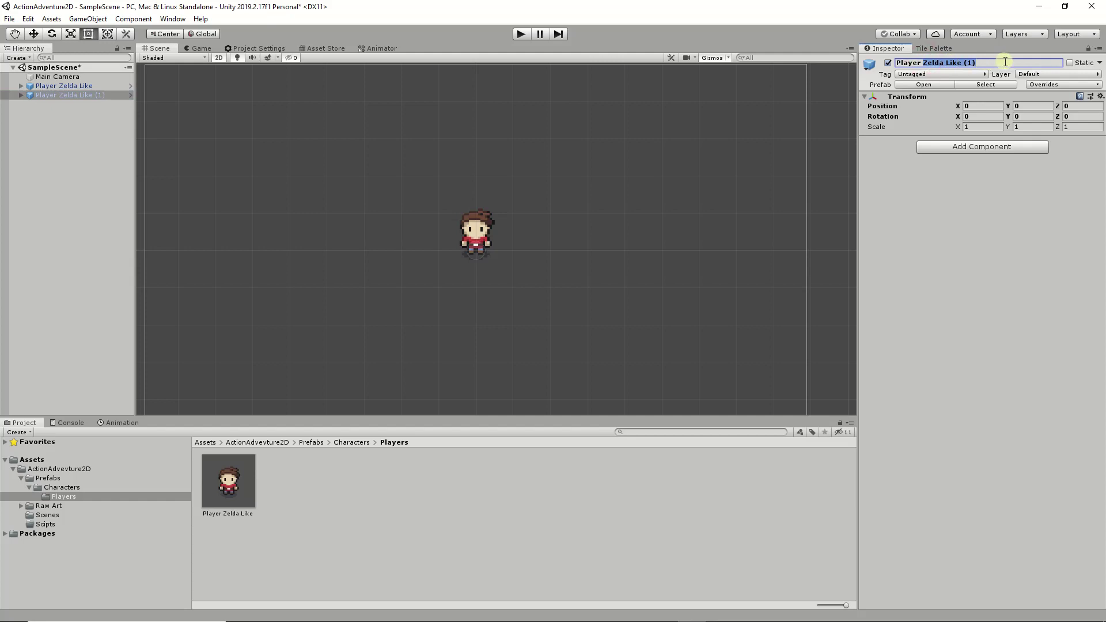
pyautogui.write('Tiny Adventure Character')
pyautogui.press('Return')
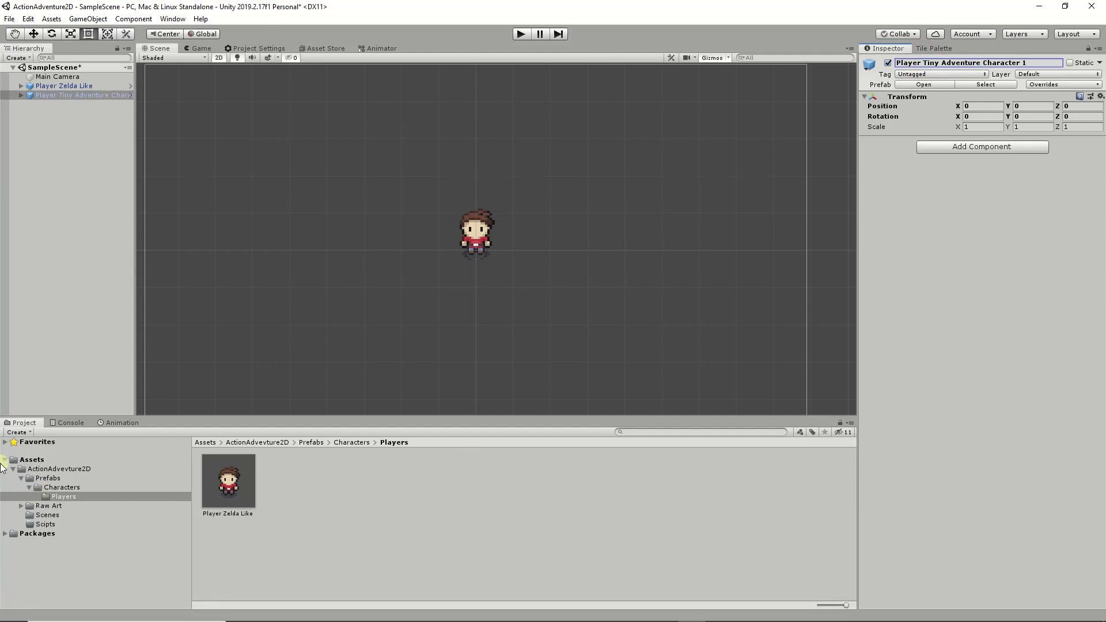
# - Assign the Char_4_sides_0 sprite from the Tiny Adventure Pack's Char_one folder to the GFX child of Player Tiny Adventure Character 1
pyautogui.click(23, 506)
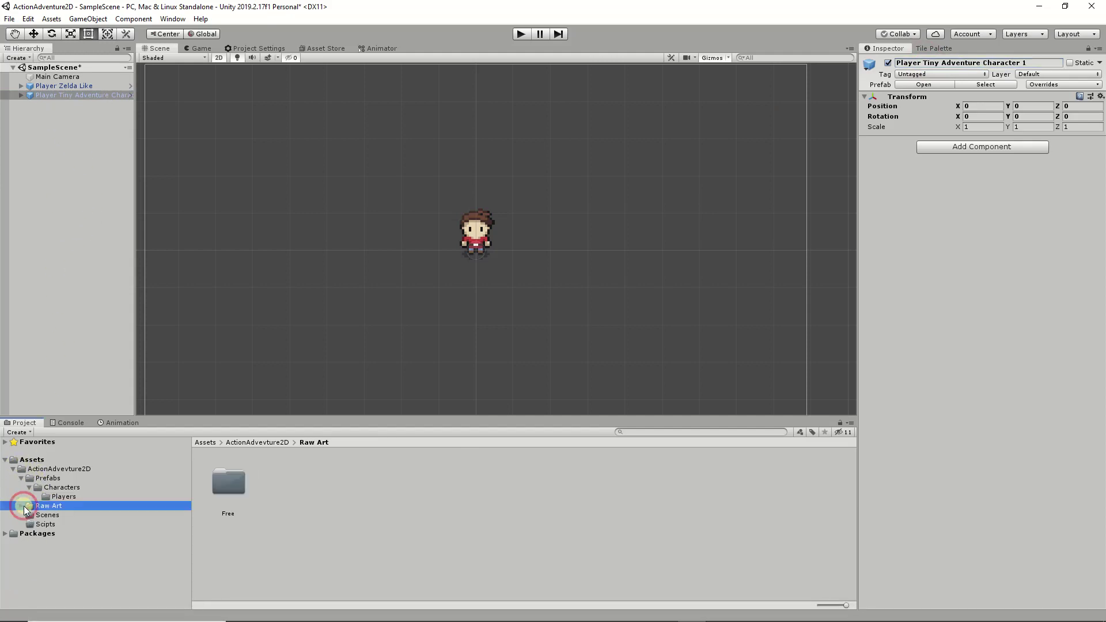
pyautogui.click(22, 505)
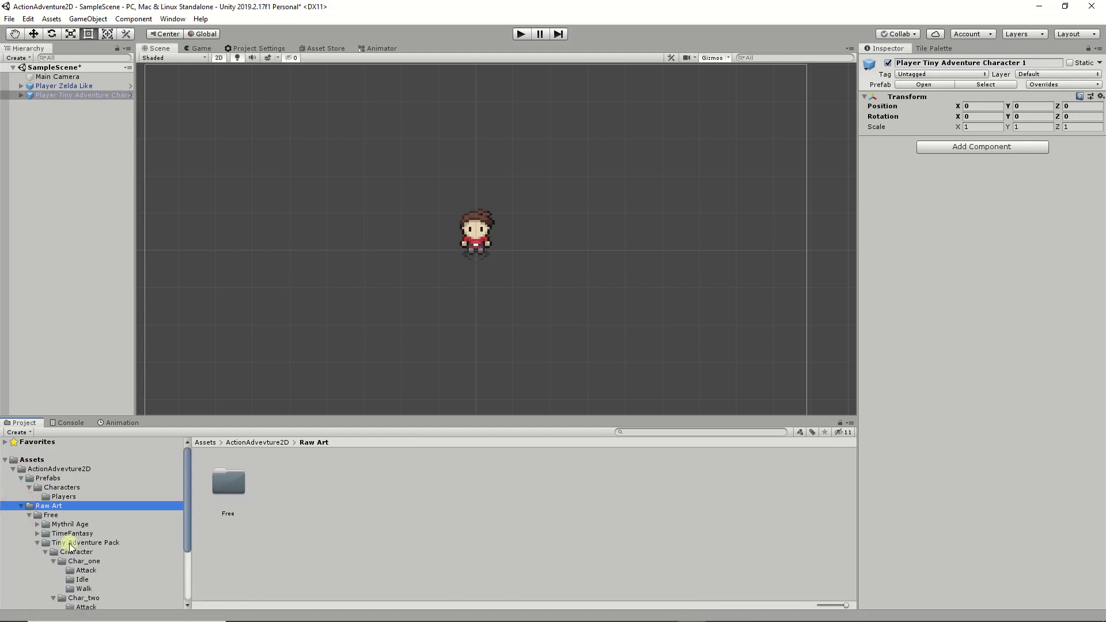
pyautogui.click(89, 561)
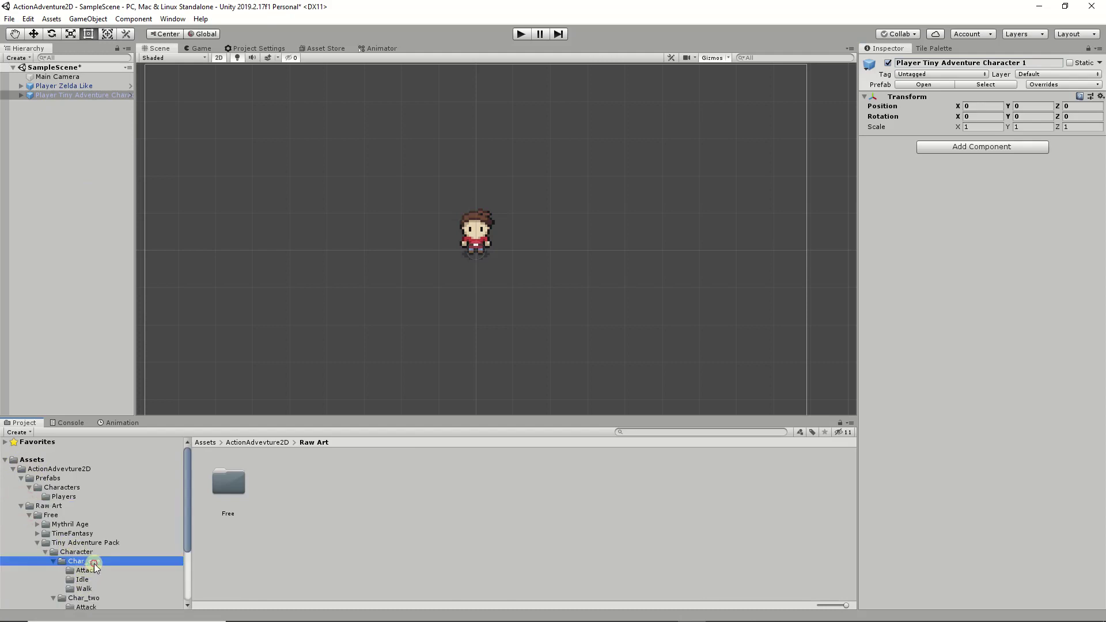
pyautogui.click(21, 95)
pyautogui.click(43, 105)
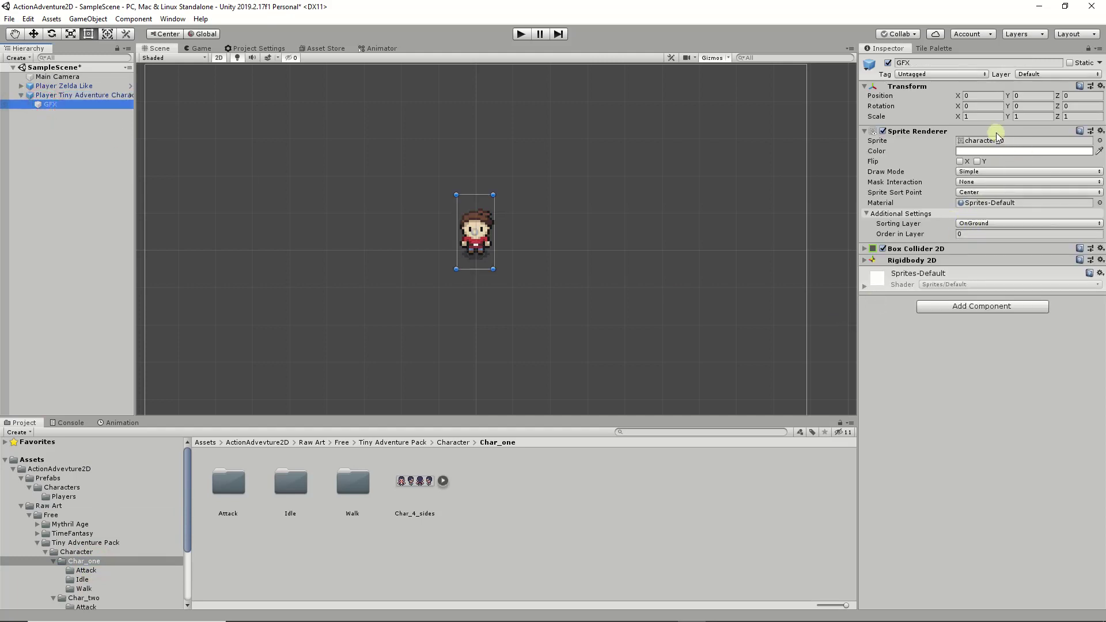
pyautogui.click(445, 480)
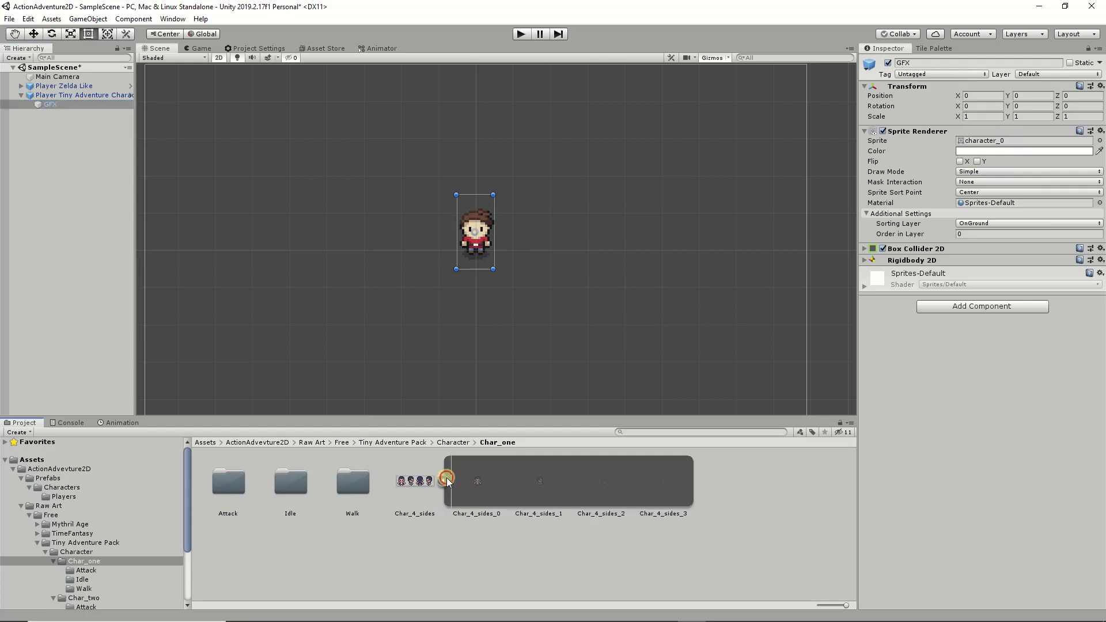
pyautogui.moveTo(481, 481); pyautogui.dragTo(1027, 141)
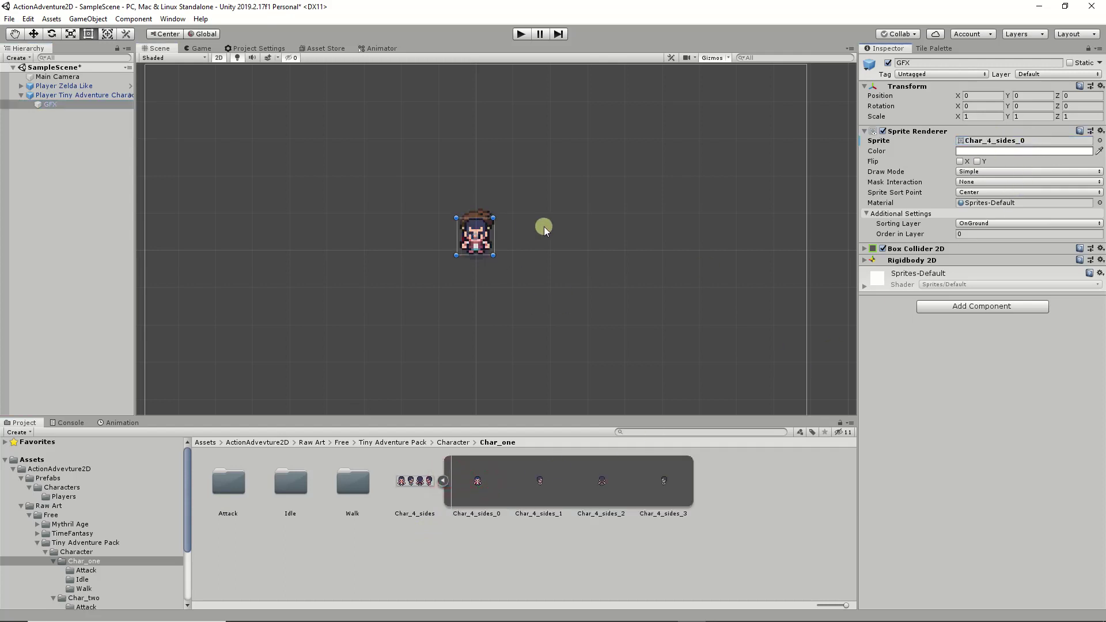
pyautogui.scroll(3, 489, 236)
pyautogui.scroll(1, 486, 243)
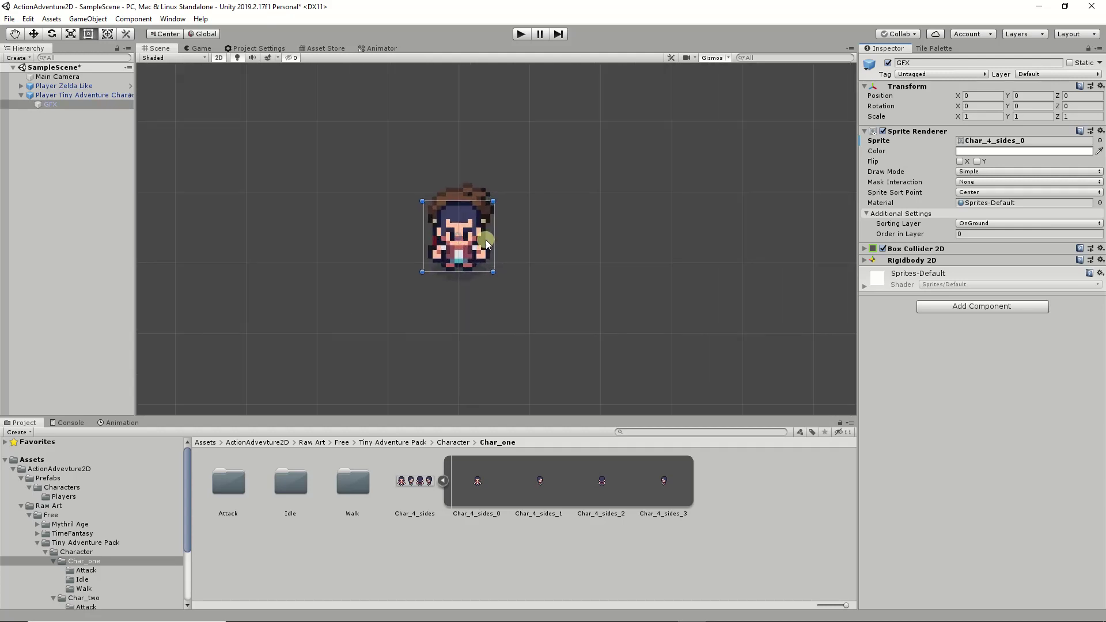
pyautogui.scroll(-2, 467, 240)
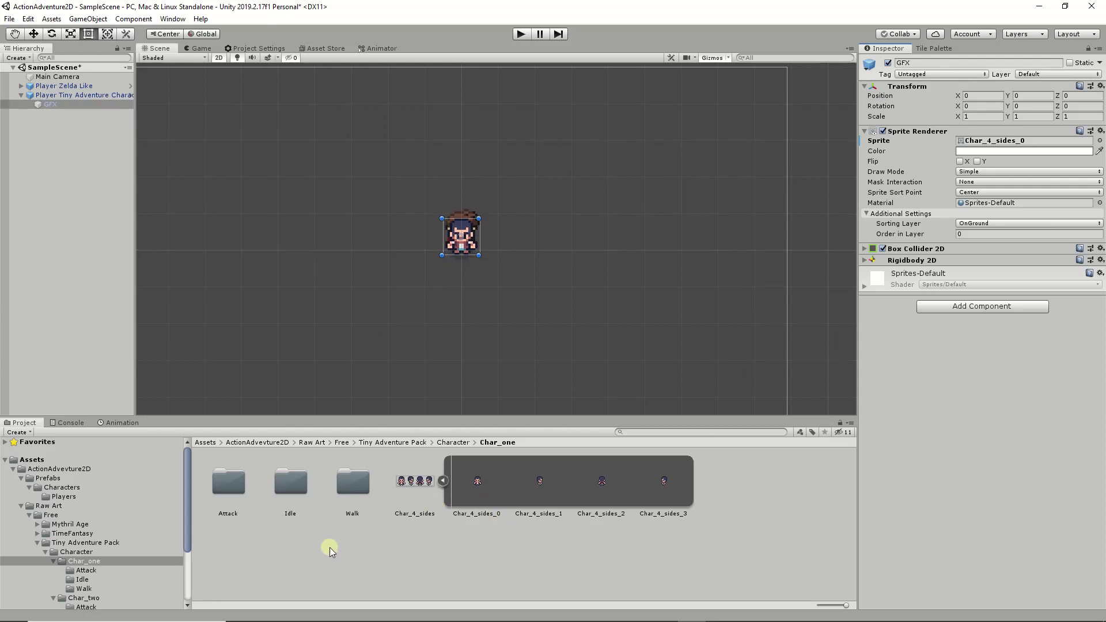
# - Create a prefab variant from Player Tiny Adventure Character 1 in the Players folder
pyautogui.click(94, 93)
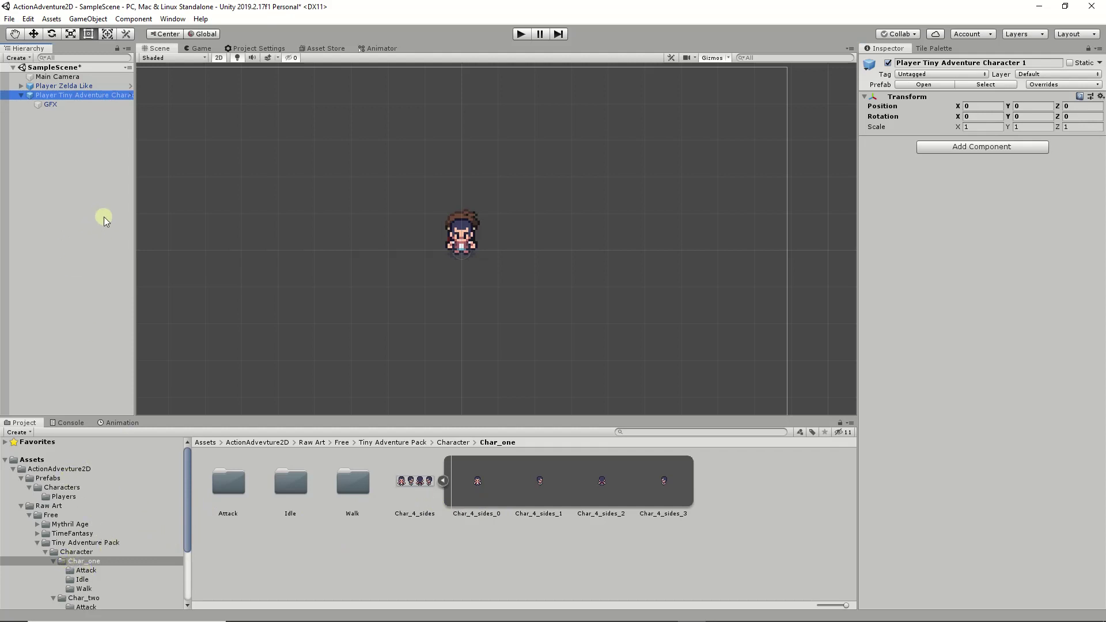
pyautogui.moveTo(187, 508); pyautogui.dragTo(188, 559)
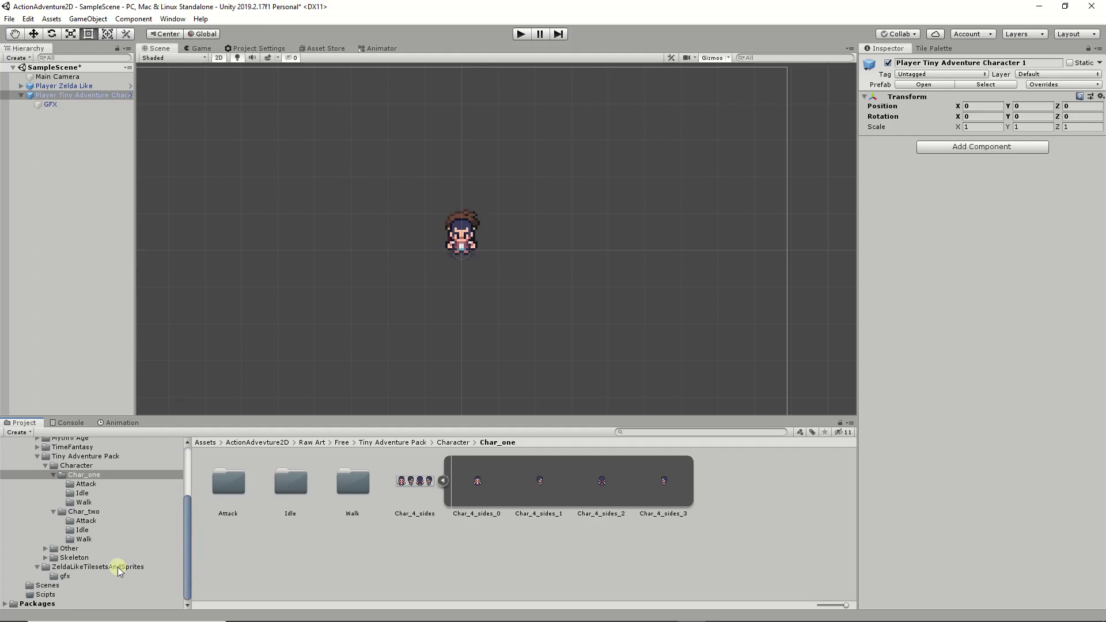
pyautogui.scroll(3, 97, 549)
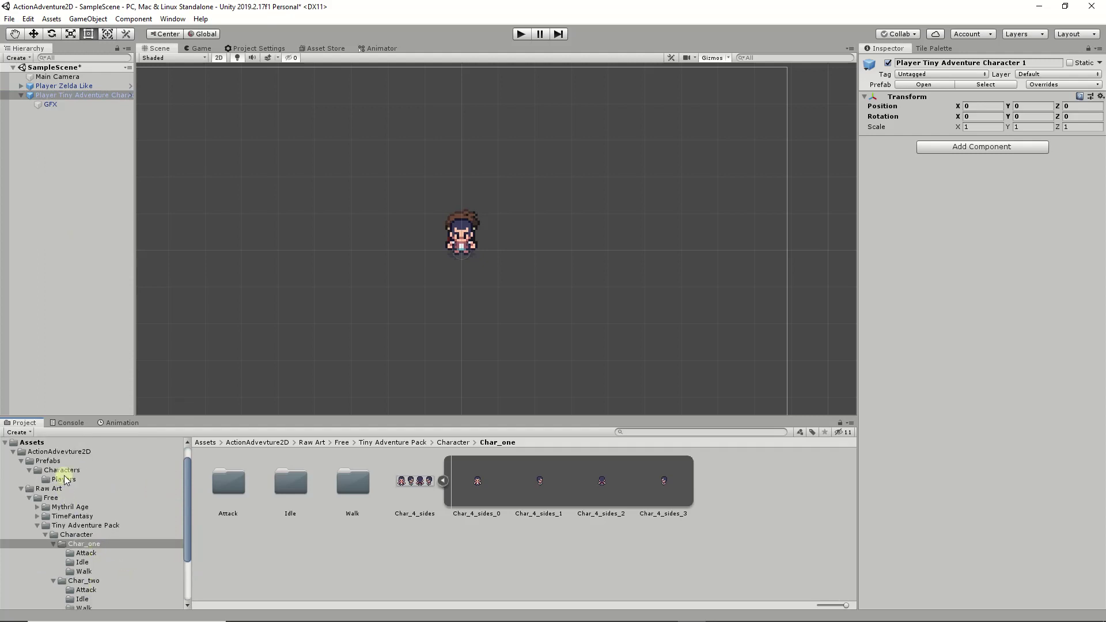
pyautogui.moveTo(81, 95); pyautogui.dragTo(63, 497)
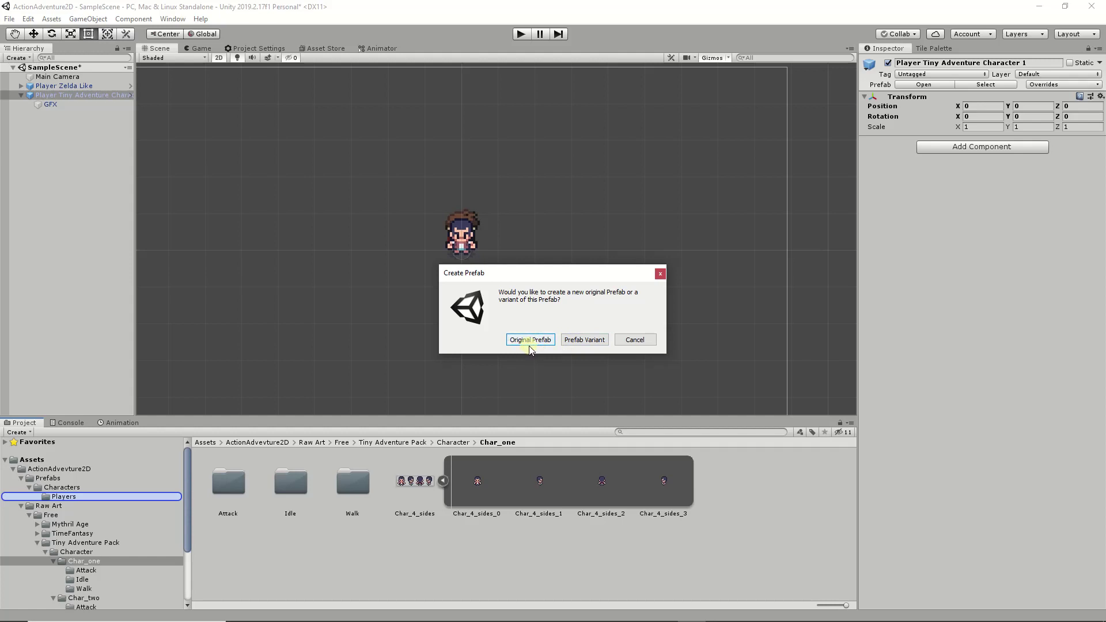
pyautogui.click(582, 340)
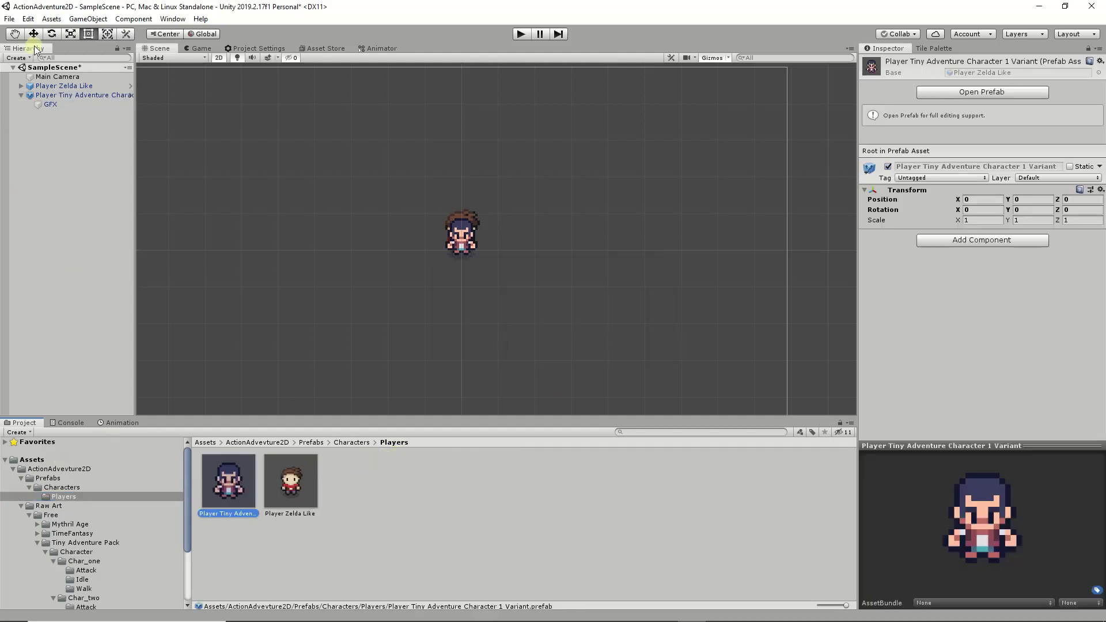
# - Widen the hierarchy and move Player Tiny Adventure Character 1 to X -2, beside the Zelda-like player
pyautogui.click(85, 95)
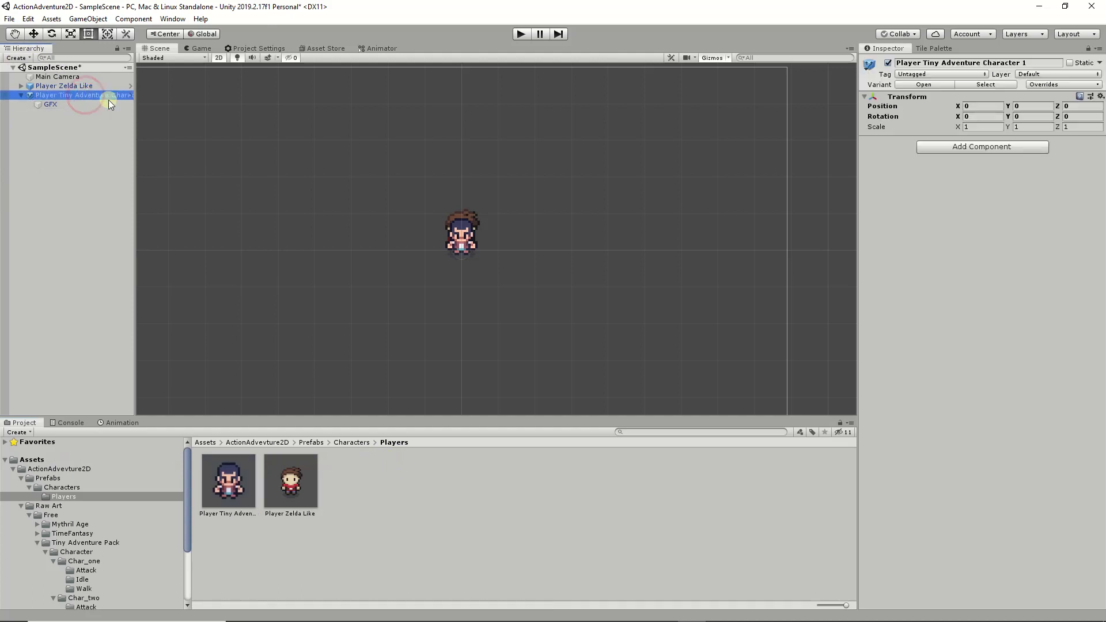
pyautogui.moveTo(135, 109); pyautogui.dragTo(171, 109)
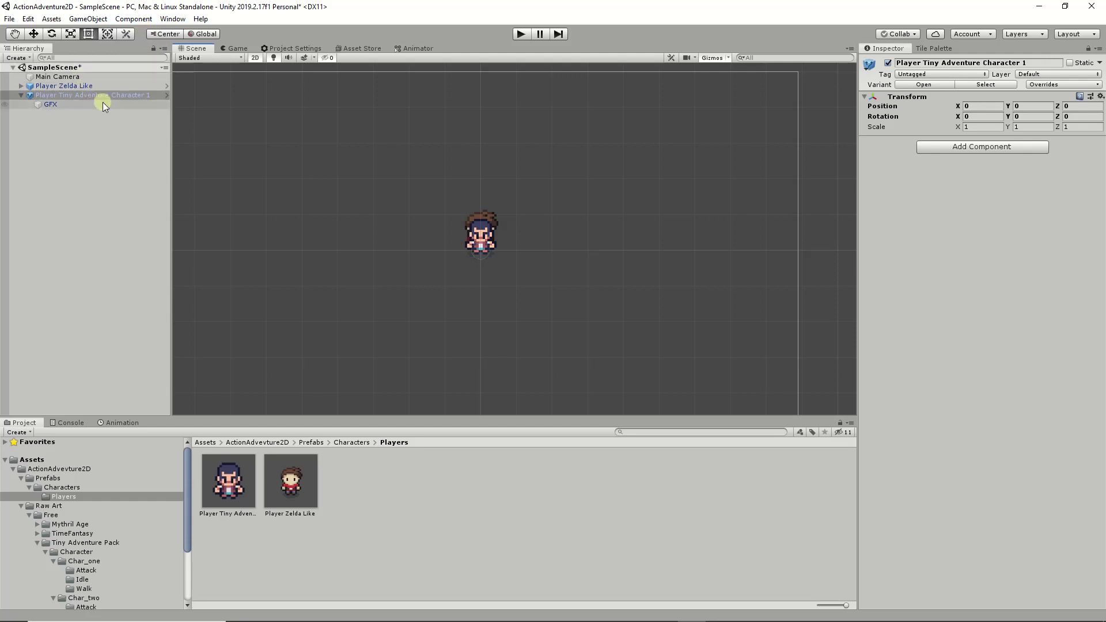
pyautogui.click(103, 94)
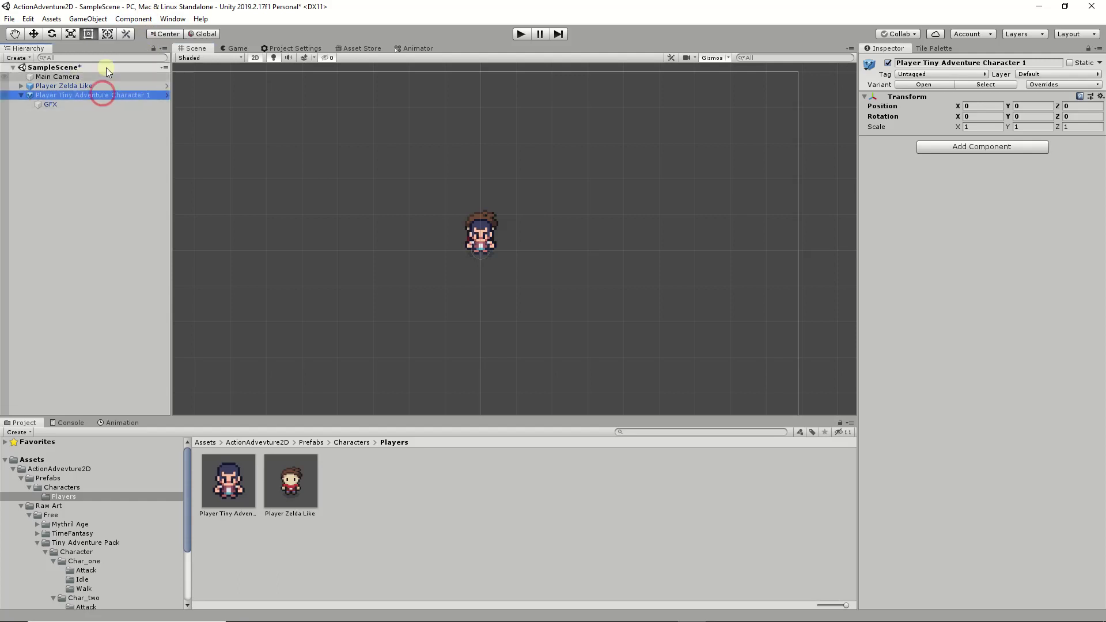
pyautogui.click(33, 34)
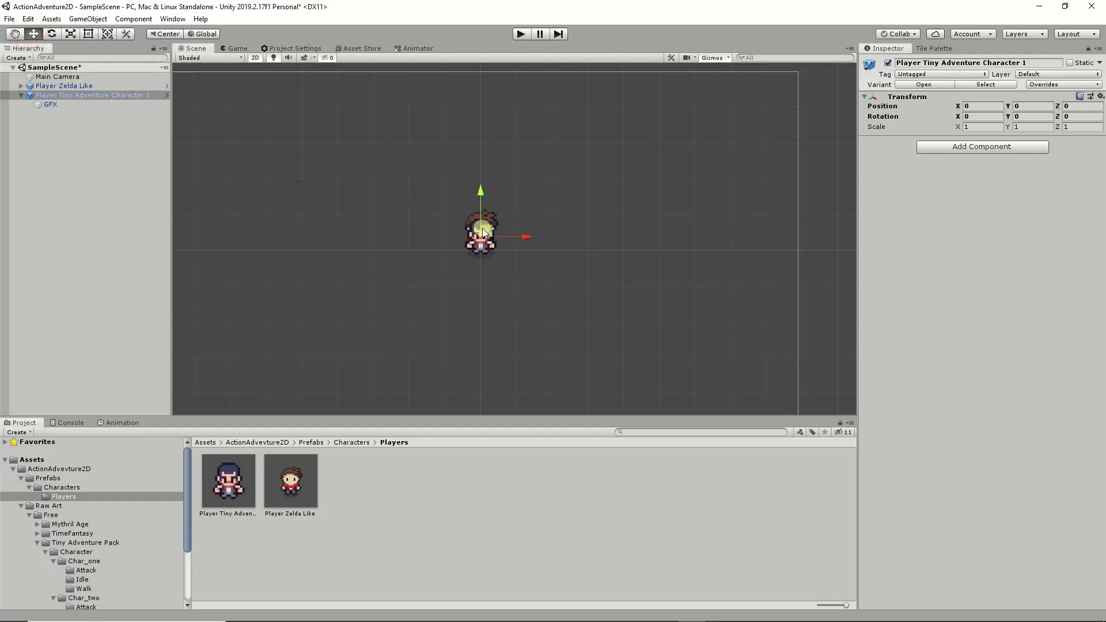
pyautogui.moveTo(481, 233); pyautogui.dragTo(412, 242)
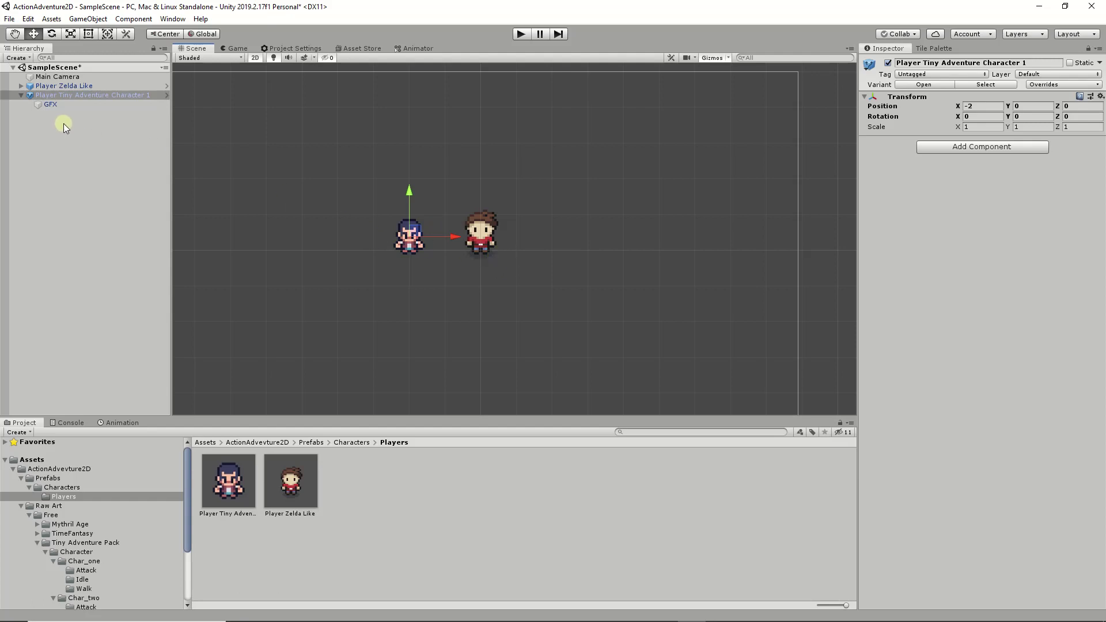
# - Move Player Tiny Adventure Character 1 back to X 0, onto the Zelda-like player
pyautogui.click(70, 86)
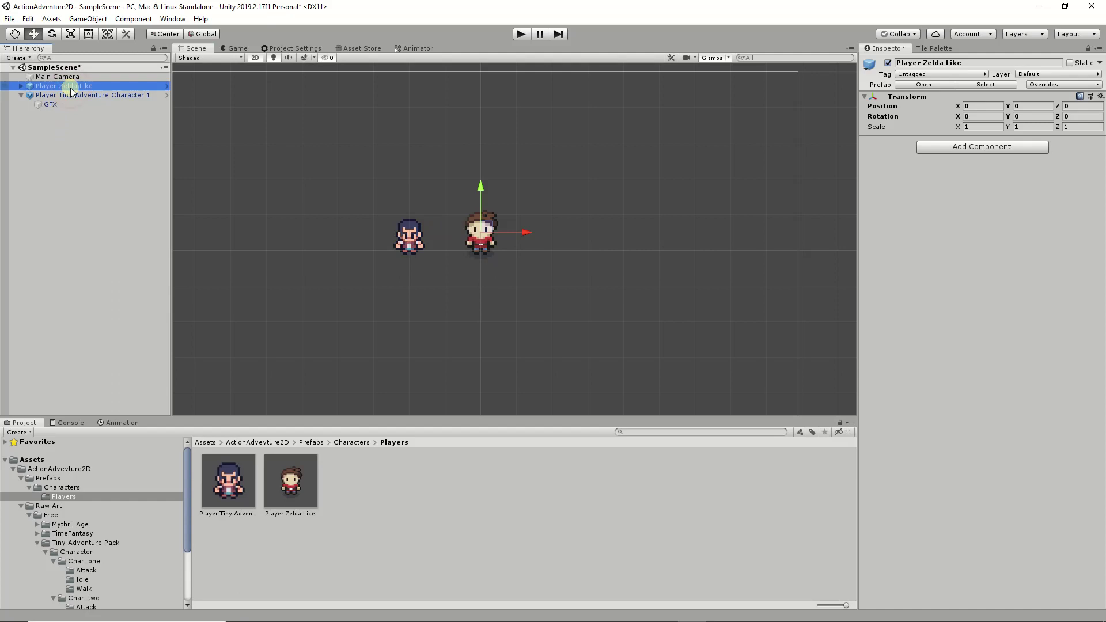
pyautogui.click(78, 96)
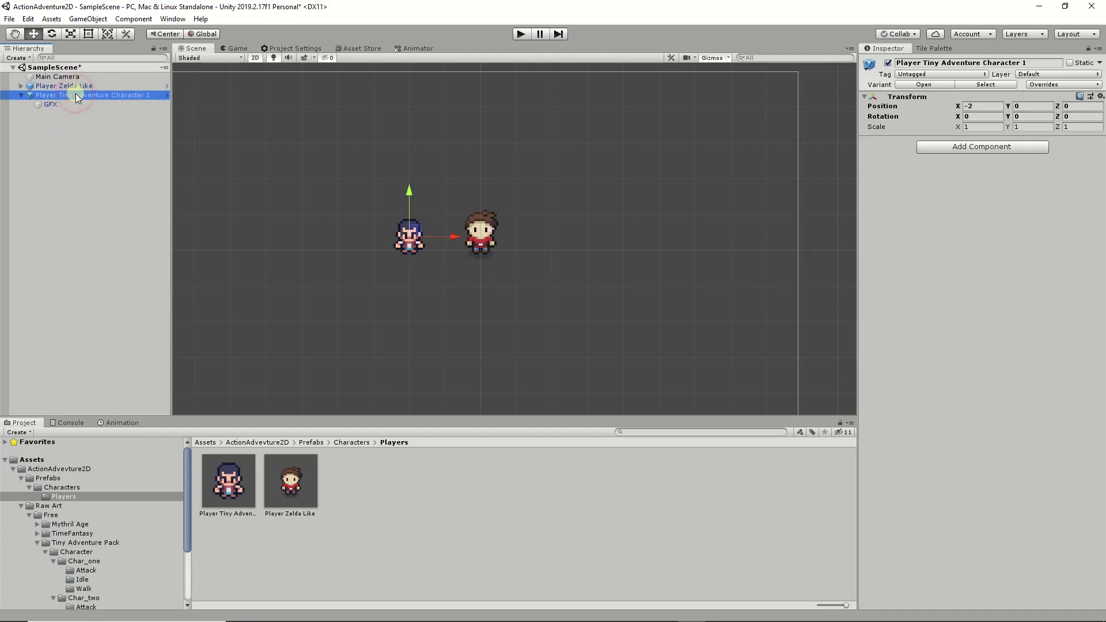
pyautogui.moveTo(413, 227); pyautogui.dragTo(468, 237)
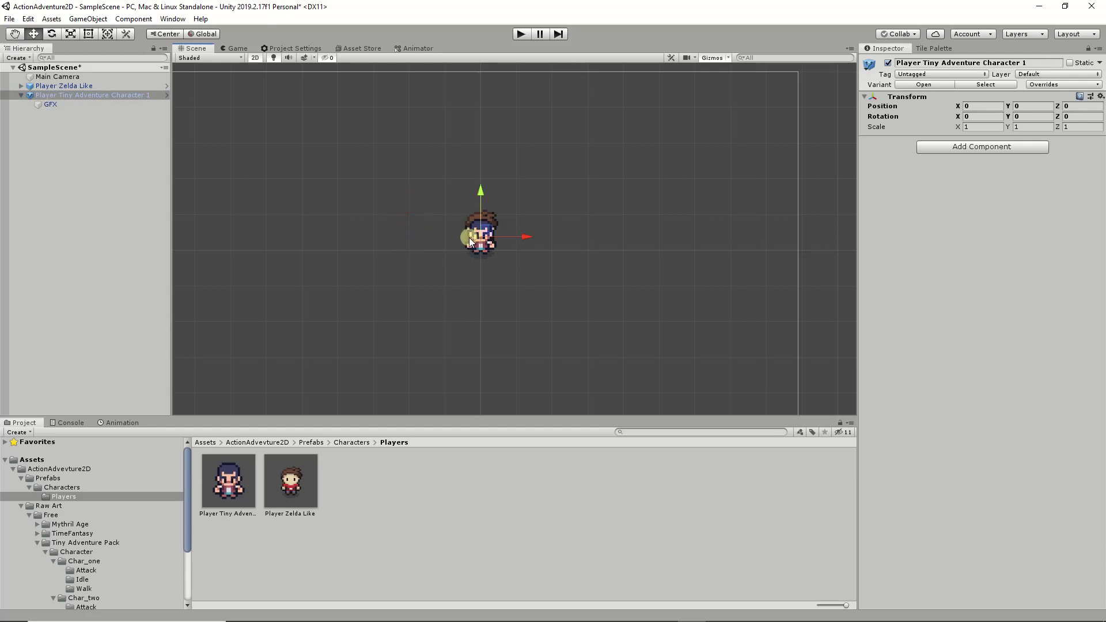
# - Duplicate Player Tiny Adventure Character 1 and rename the copy to Player Tiny Adventure Character 2
pyautogui.hotkey('ctrl', 'd')
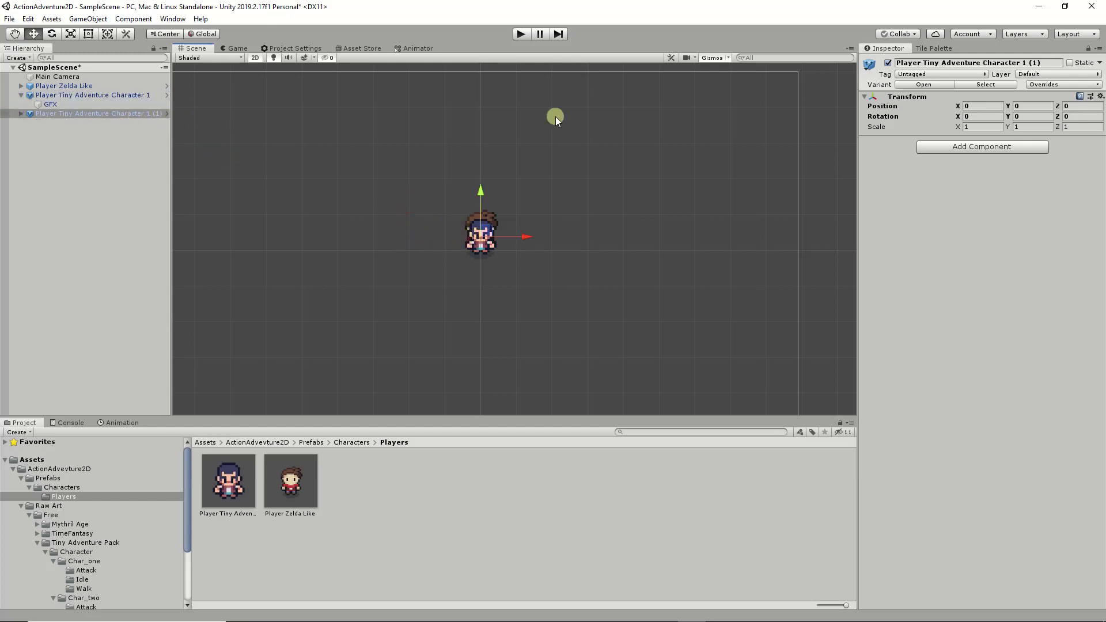
pyautogui.click(1024, 62)
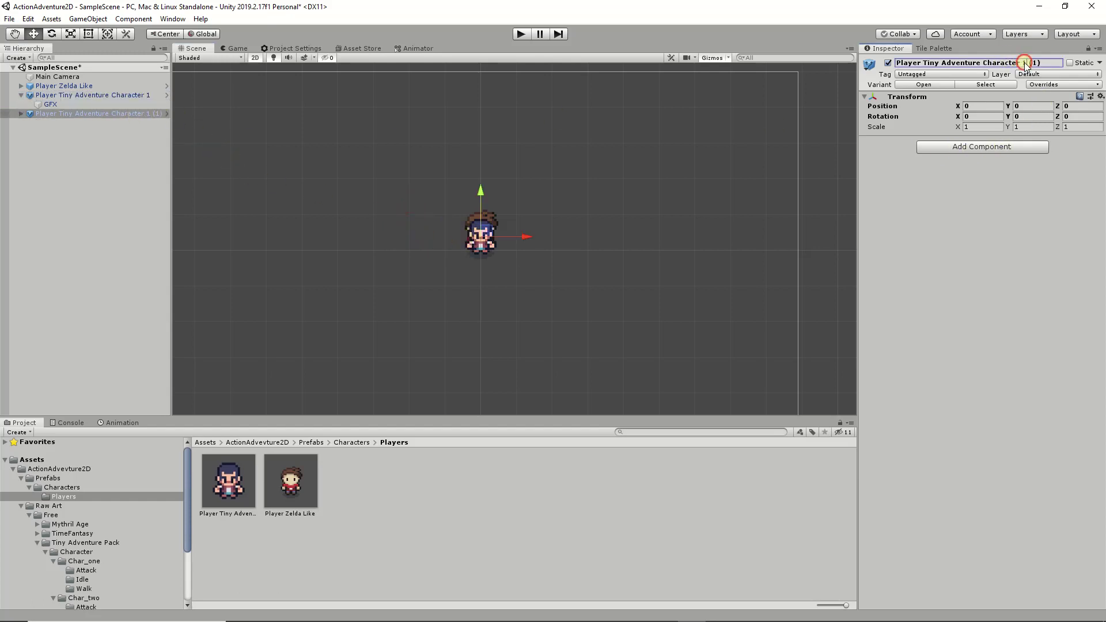
pyautogui.moveTo(1022, 62); pyautogui.dragTo(1053, 67)
pyautogui.write('2')
# - Select the GFX child of Player Tiny Adventure Character 2 and check the Char2_4sides sheet in Char_two for sliced sprites
pyautogui.click(21, 114)
pyautogui.click(49, 123)
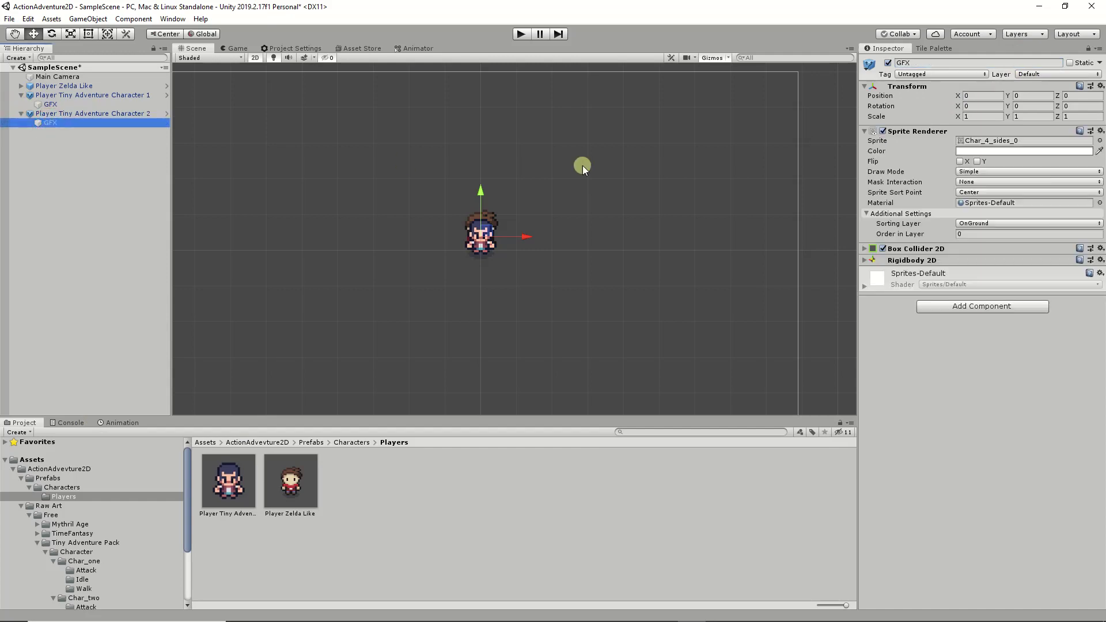
pyautogui.scroll(-3, 109, 512)
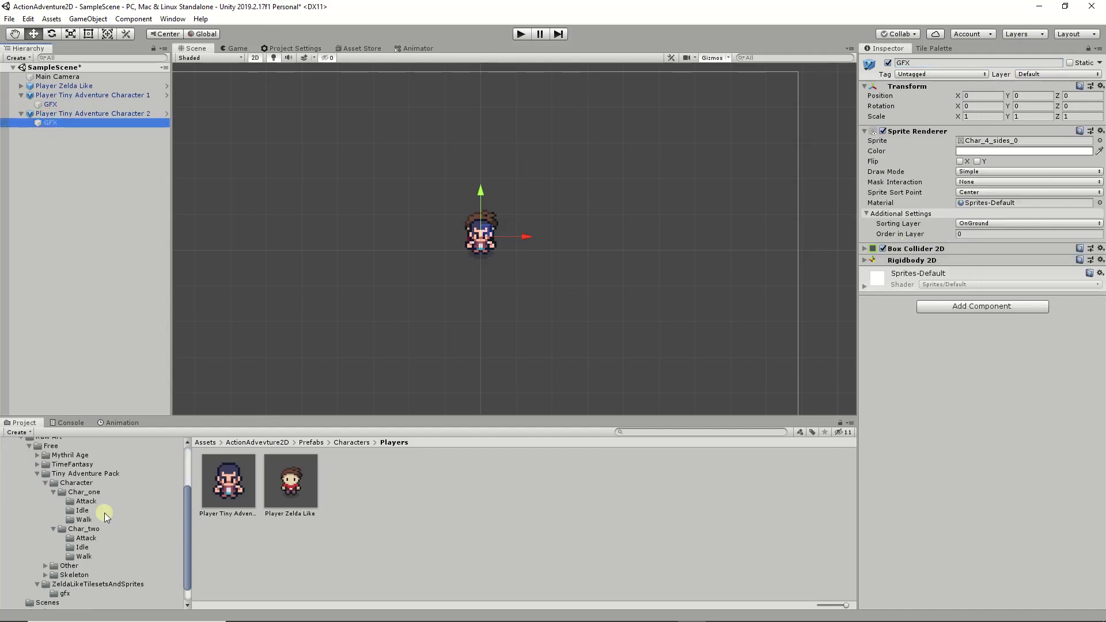
pyautogui.click(87, 529)
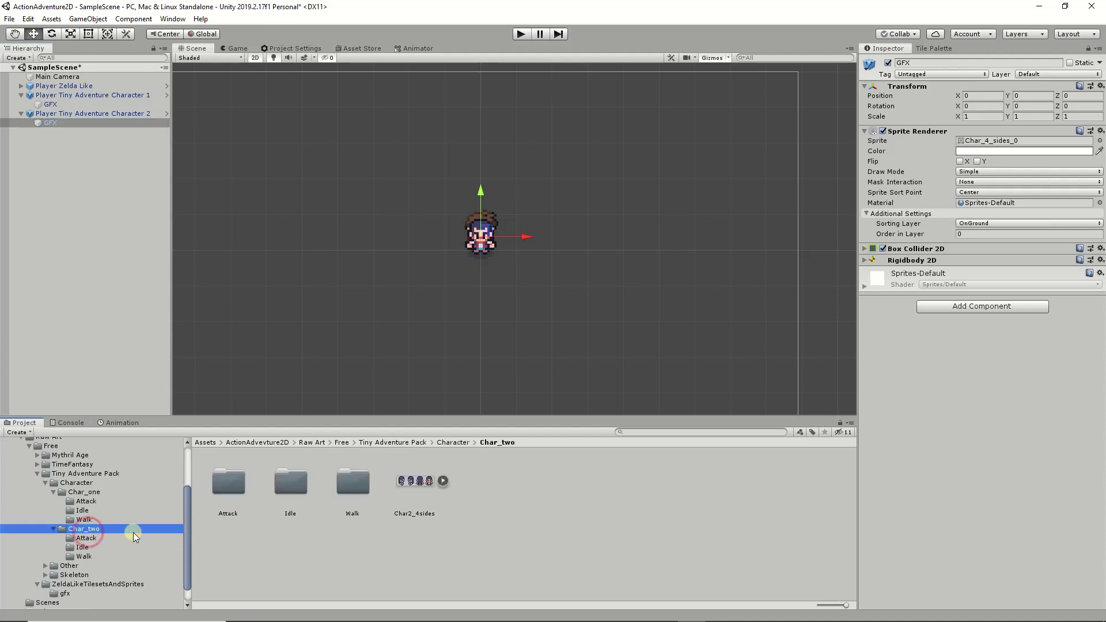
pyautogui.click(447, 481)
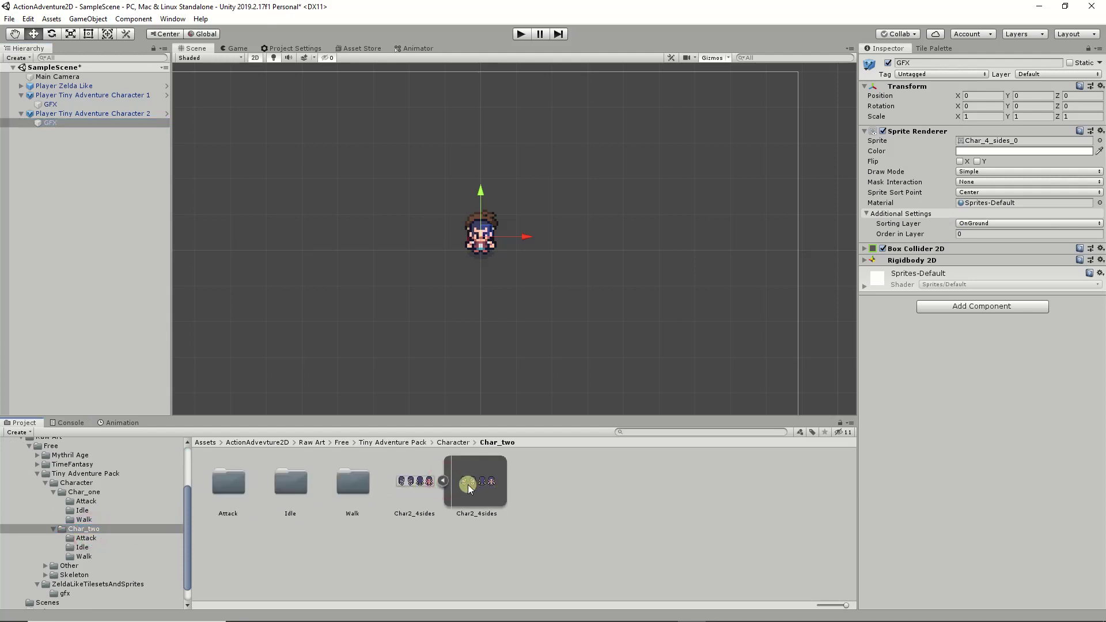
pyautogui.click(443, 481)
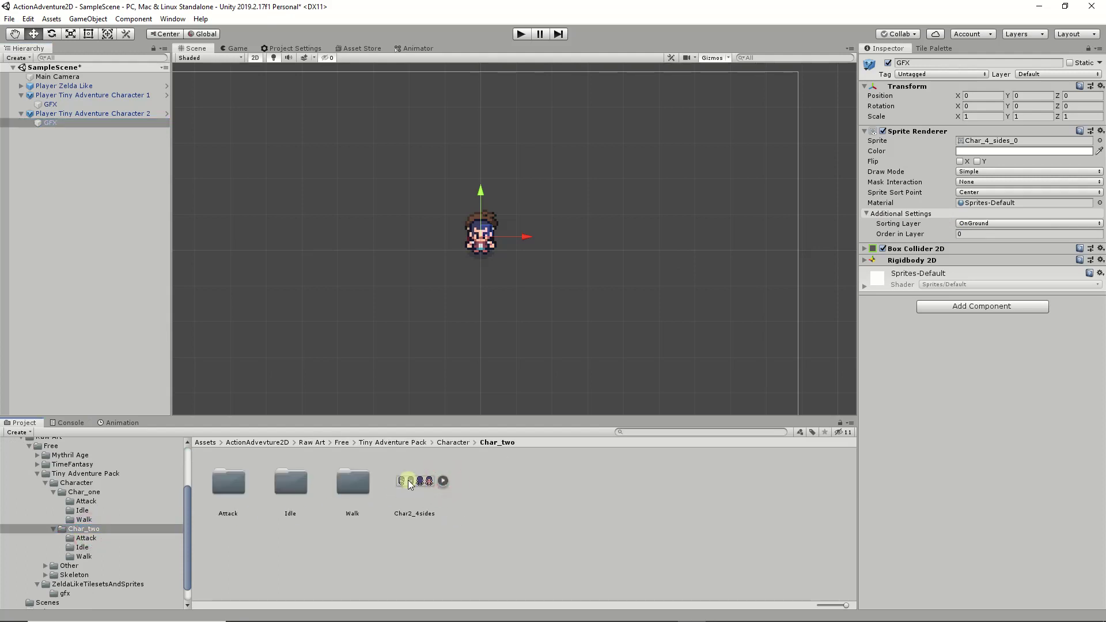
# - Set the Char2_4sides import settings to Multiple sprite mode, 16 pixels per unit, Point (no filter) and no compression, and apply them
pyautogui.click(414, 481)
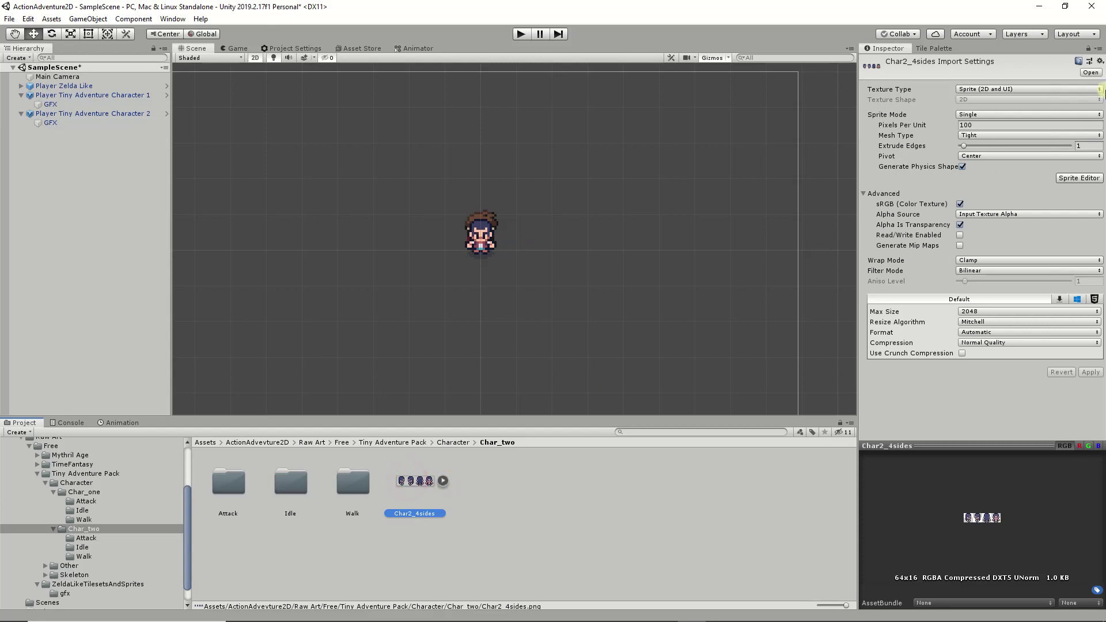
pyautogui.click(979, 114)
pyautogui.click(989, 140)
pyautogui.click(984, 125)
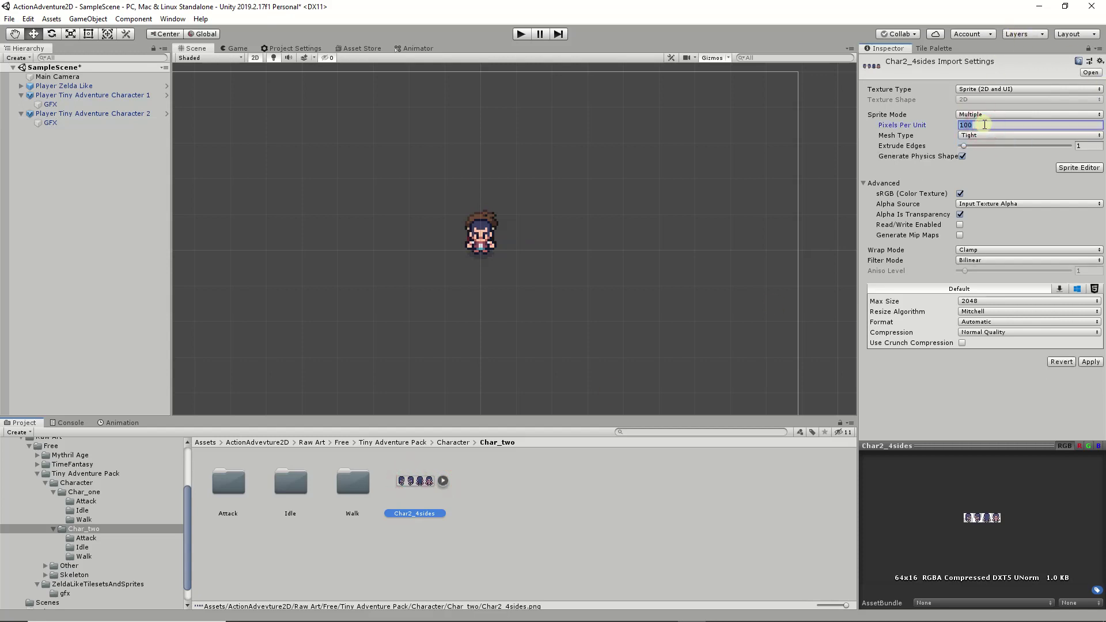
pyautogui.write('16')
pyautogui.click(986, 260)
pyautogui.click(991, 273)
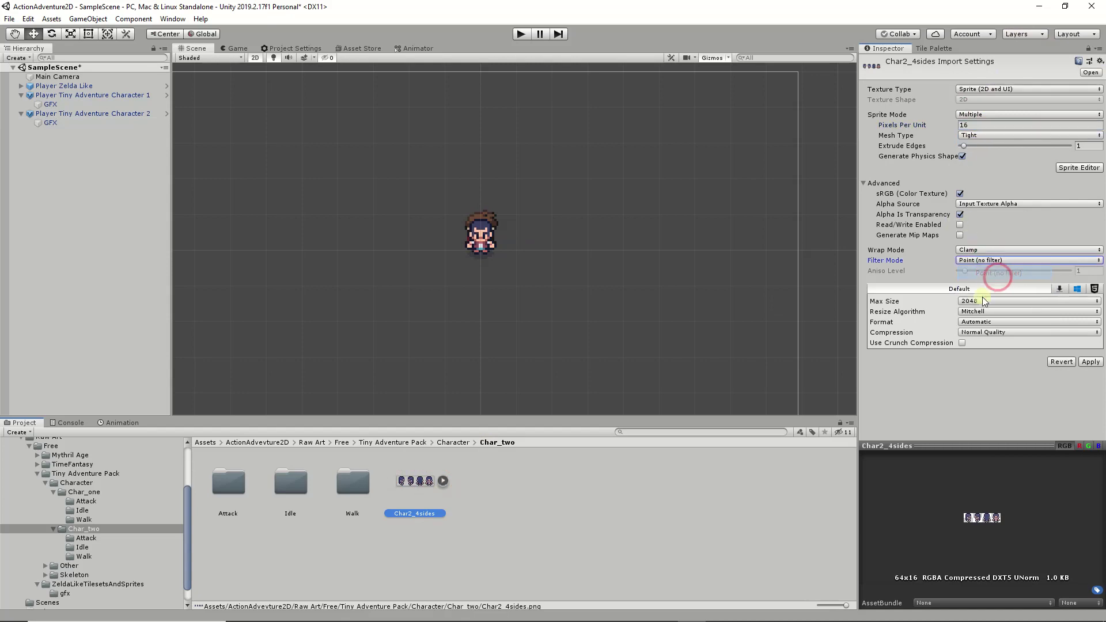
pyautogui.click(986, 333)
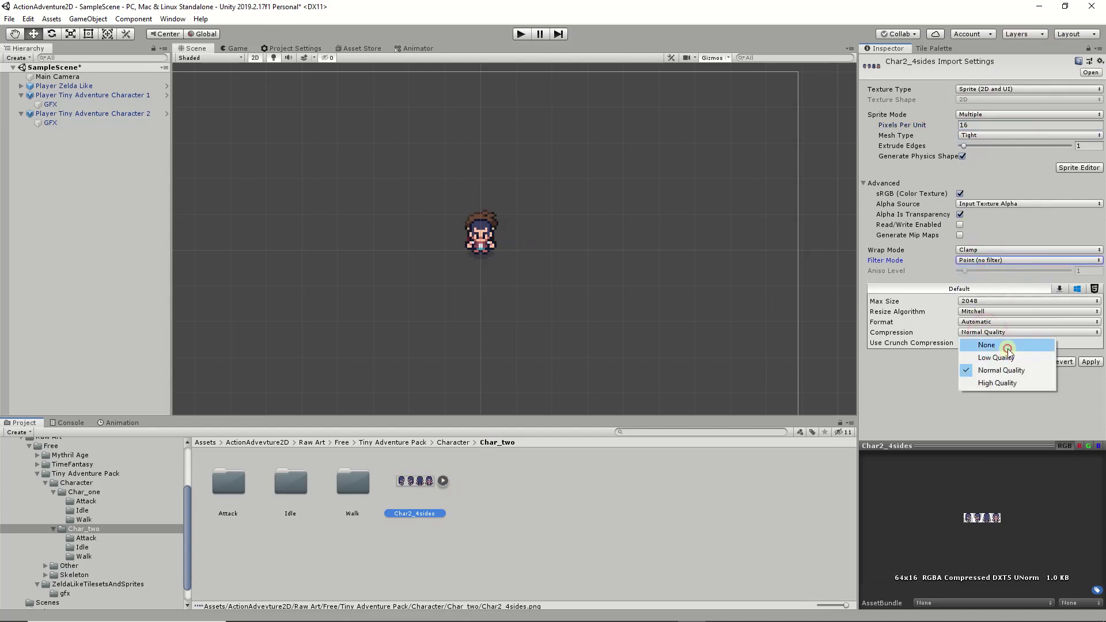
pyautogui.click(1007, 346)
pyautogui.click(1097, 352)
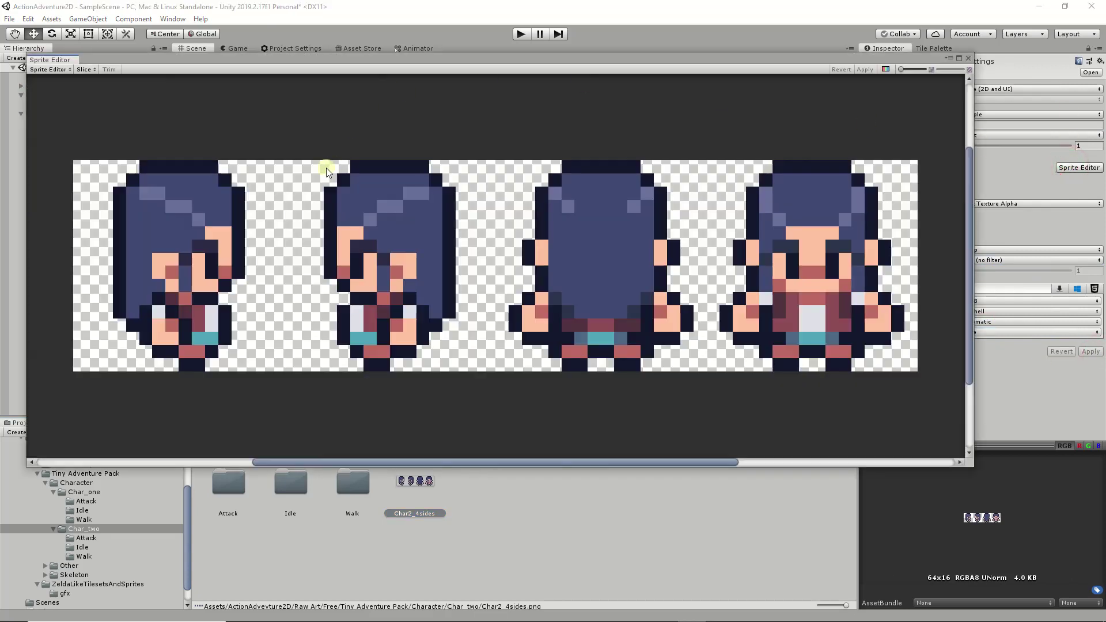
# - Slice Char2_4sides by cell count into 4 columns and 1 row with custom pivot 0.5, 0.125, and apply the slicing
pyautogui.click(85, 69)
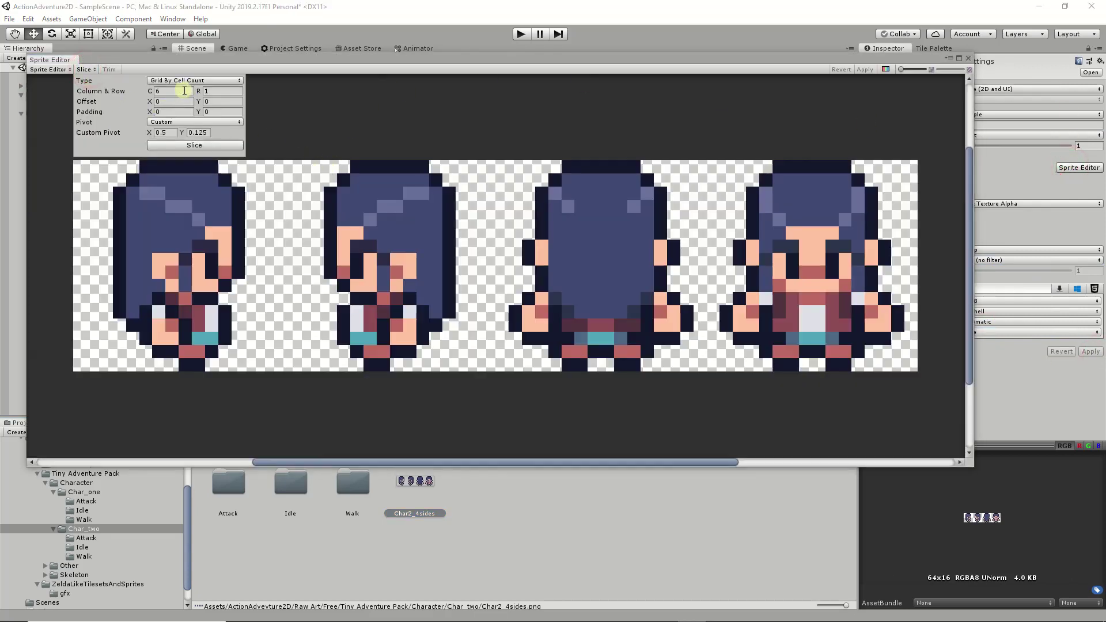
pyautogui.click(175, 91)
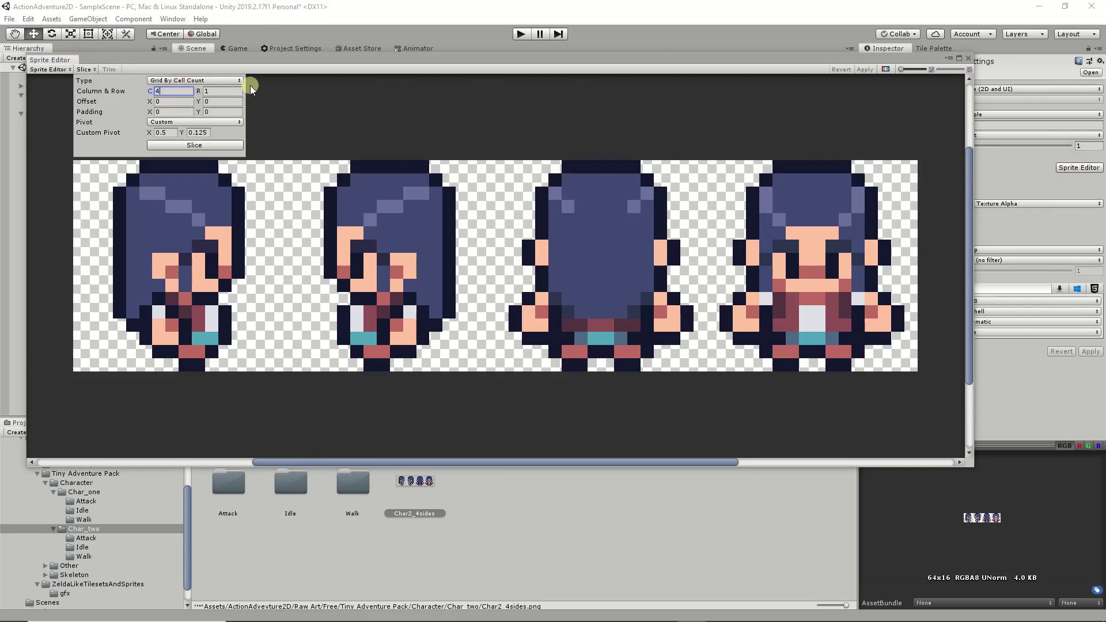
pyautogui.click(210, 144)
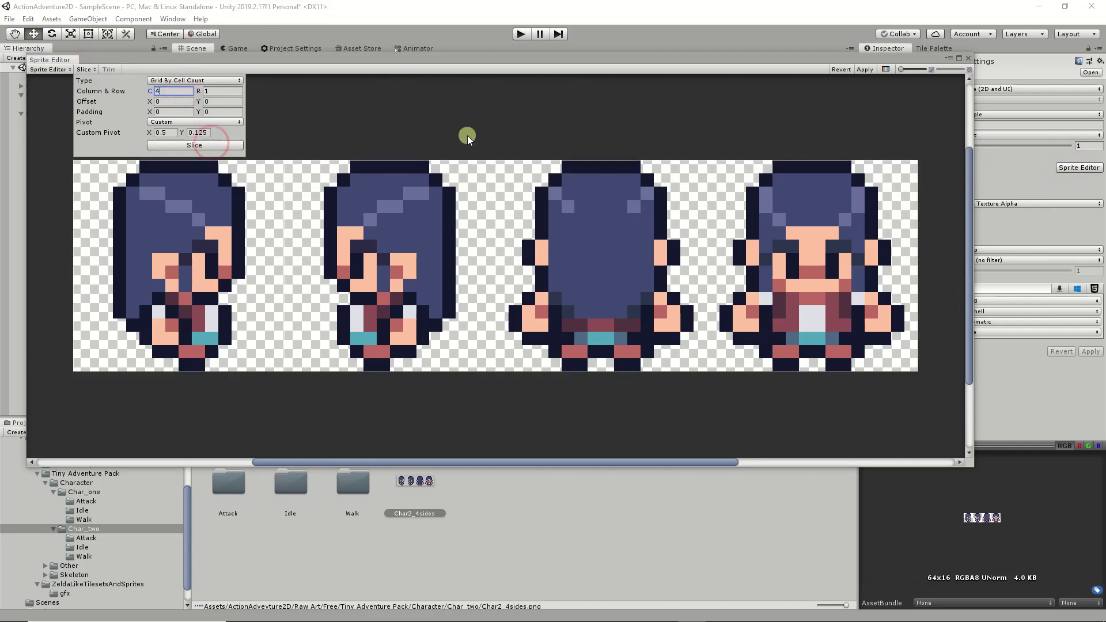
pyautogui.click(864, 69)
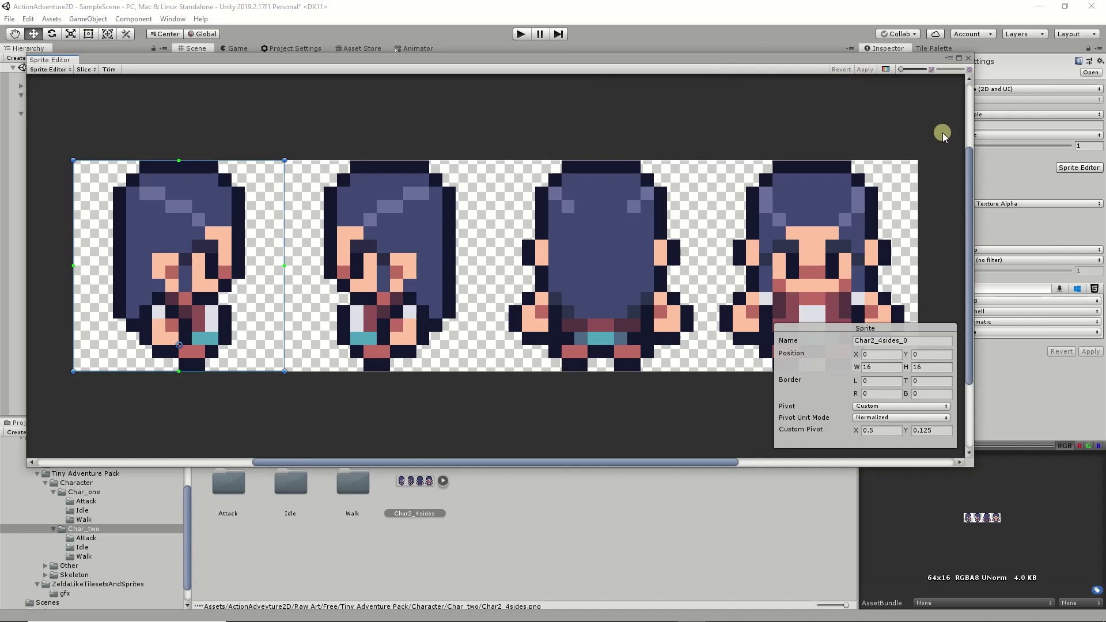
pyautogui.click(968, 58)
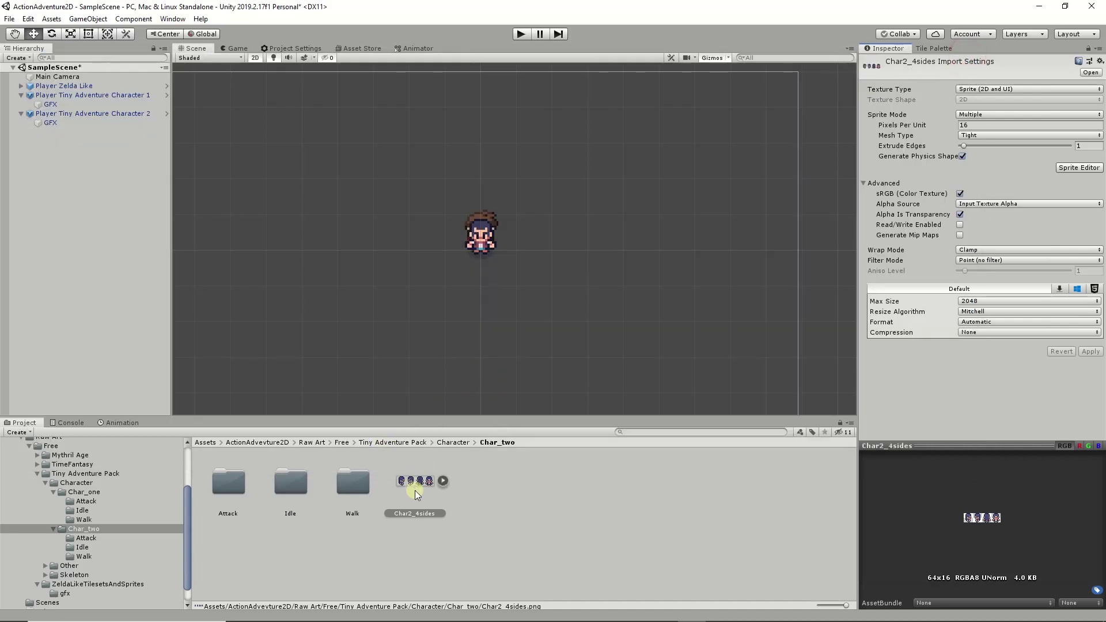
# - Assign the Char2_4sides_3 sprite to the GFX child of Player Tiny Adventure Character 2
pyautogui.click(46, 123)
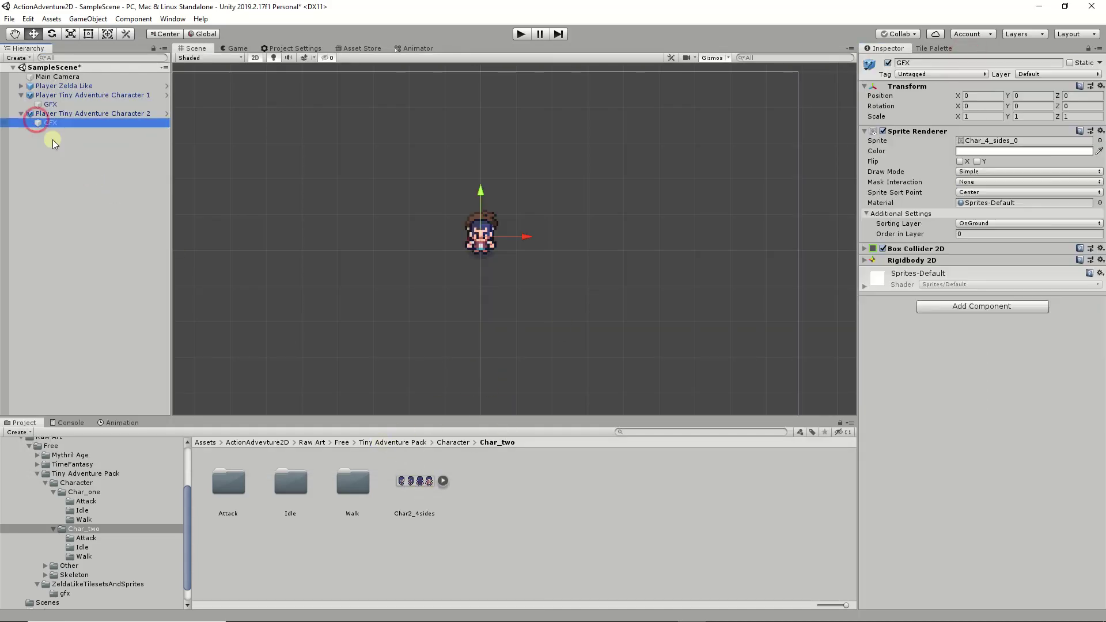
pyautogui.click(443, 482)
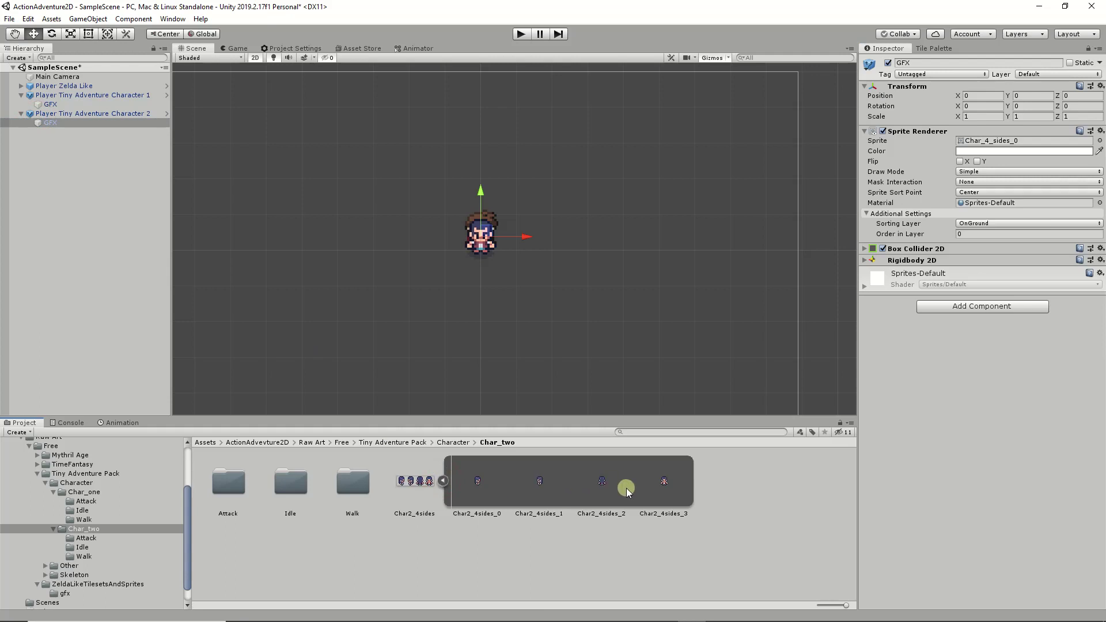
pyautogui.moveTo(663, 482); pyautogui.dragTo(1018, 145)
pyautogui.click(443, 480)
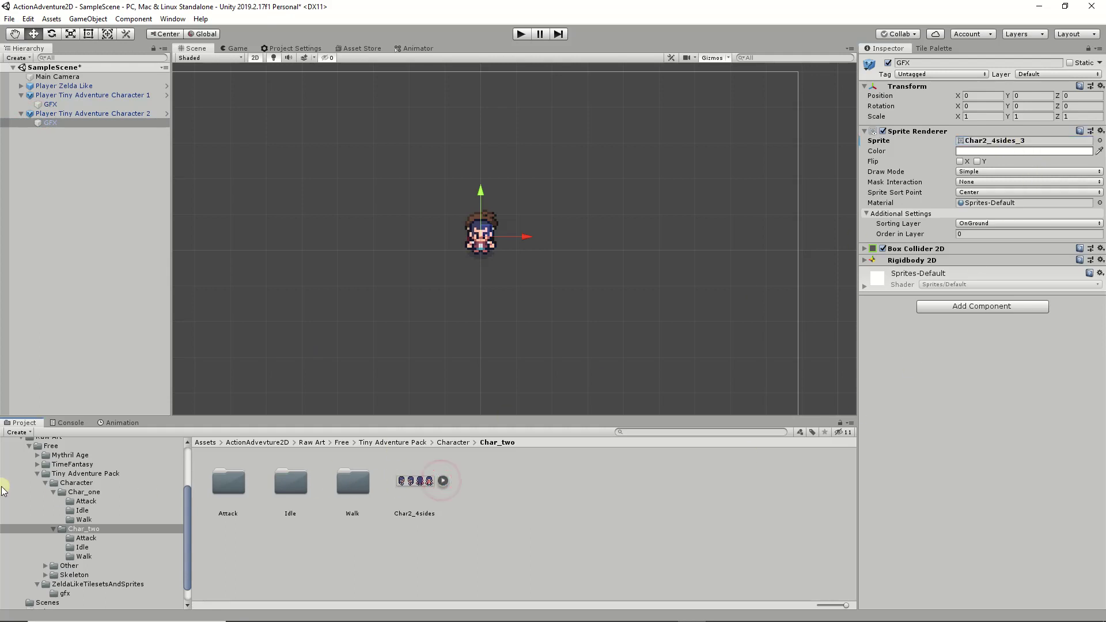
# - Save Player Tiny Adventure Character 2 as a prefab variant in the Players folder
pyautogui.scroll(3, 52, 469)
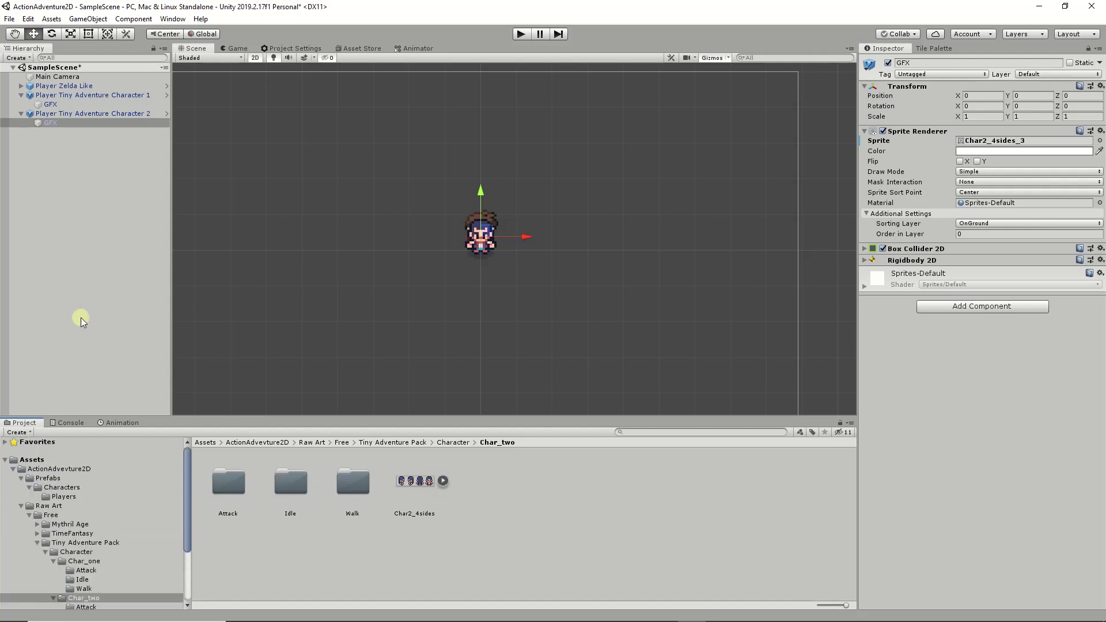
pyautogui.moveTo(105, 115); pyautogui.dragTo(74, 497)
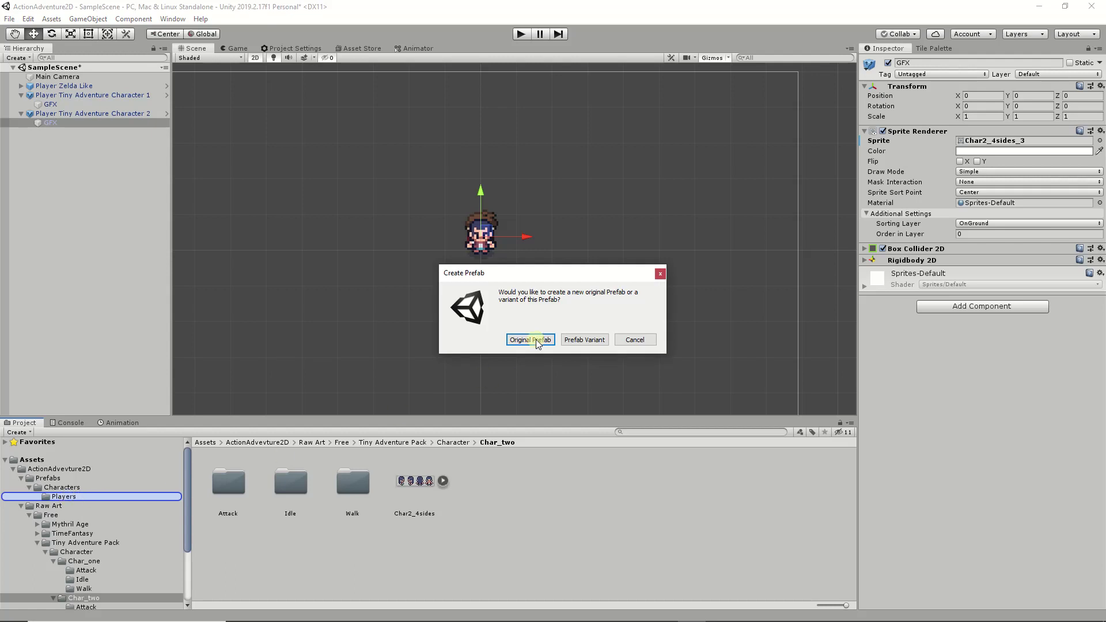
pyautogui.click(580, 340)
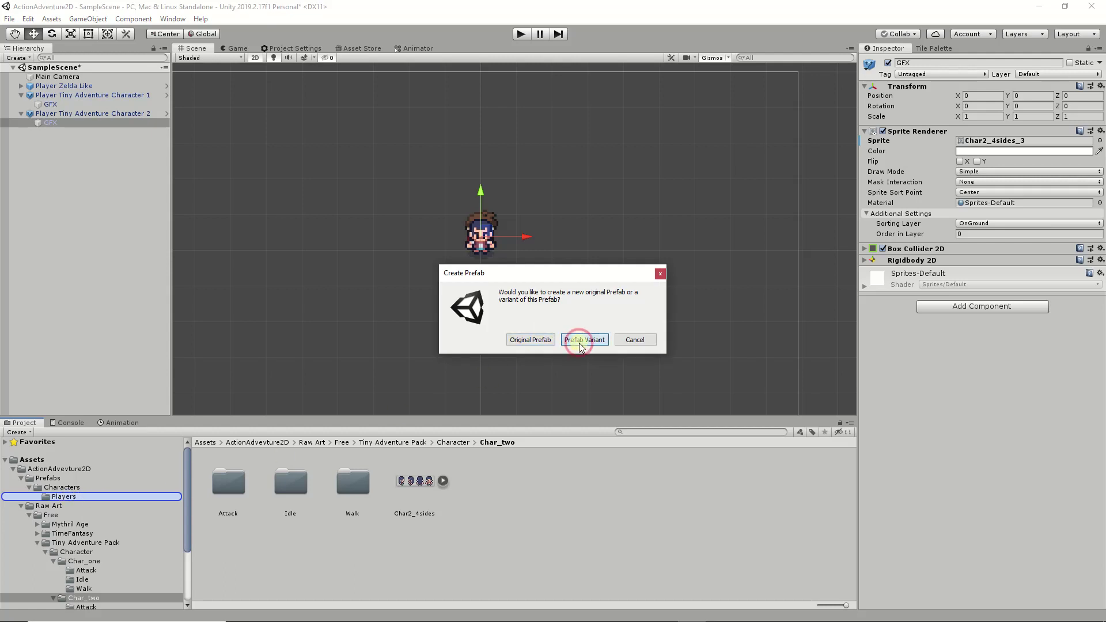
# - Space out the players in the scene, with Player Tiny Adventure Character 1 at X -2 and Character 2 at X -4
pyautogui.click(89, 114)
pyautogui.moveTo(482, 230); pyautogui.dragTo(377, 235)
pyautogui.click(47, 98)
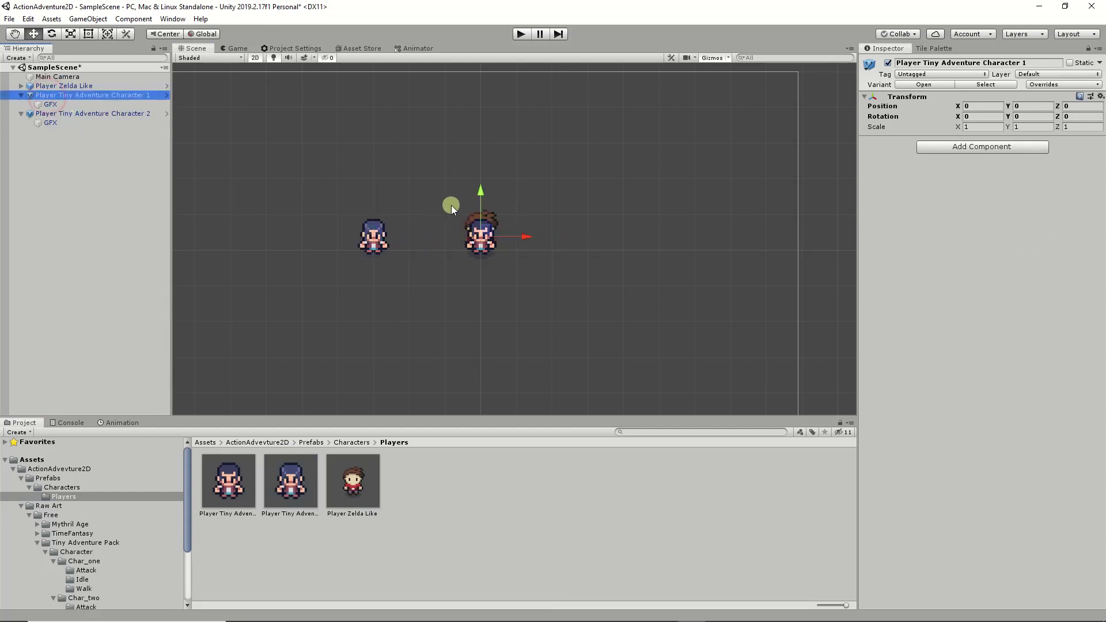
pyautogui.moveTo(497, 230); pyautogui.dragTo(429, 231)
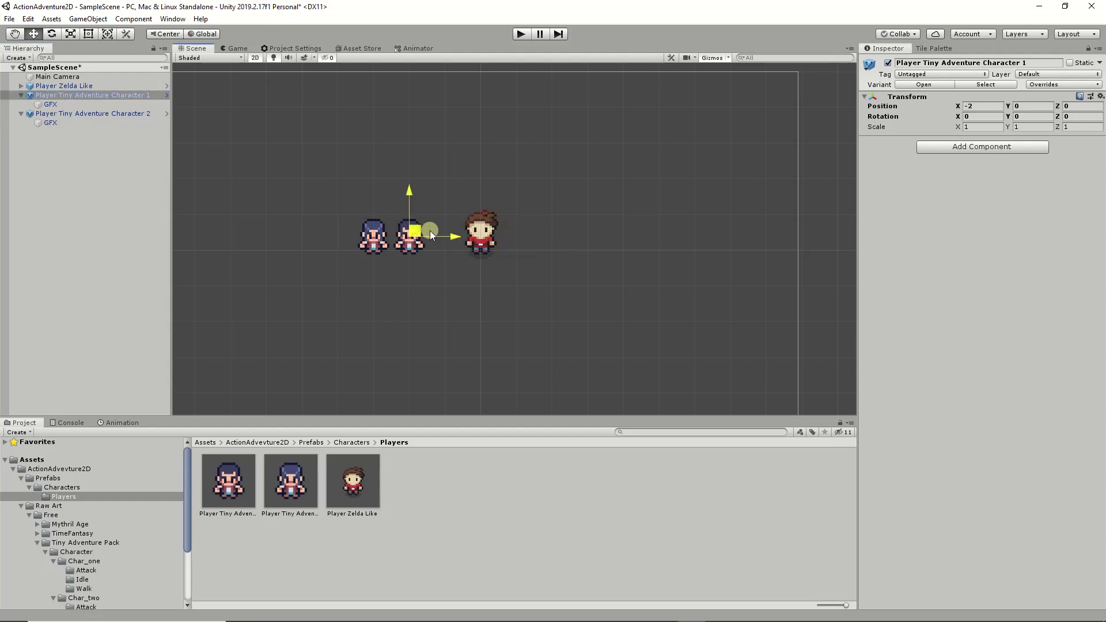
pyautogui.click(46, 113)
pyautogui.moveTo(379, 229); pyautogui.dragTo(351, 229)
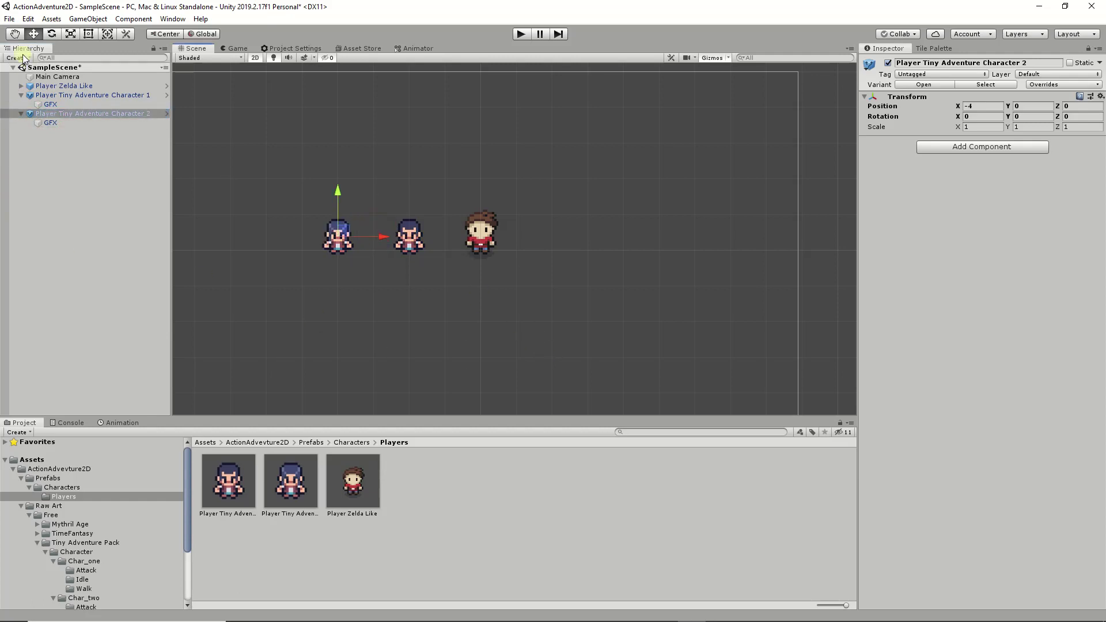
# - Collapse both Player Tiny Adventure Character objects in the hierarchy
pyautogui.click(23, 113)
pyautogui.click(21, 95)
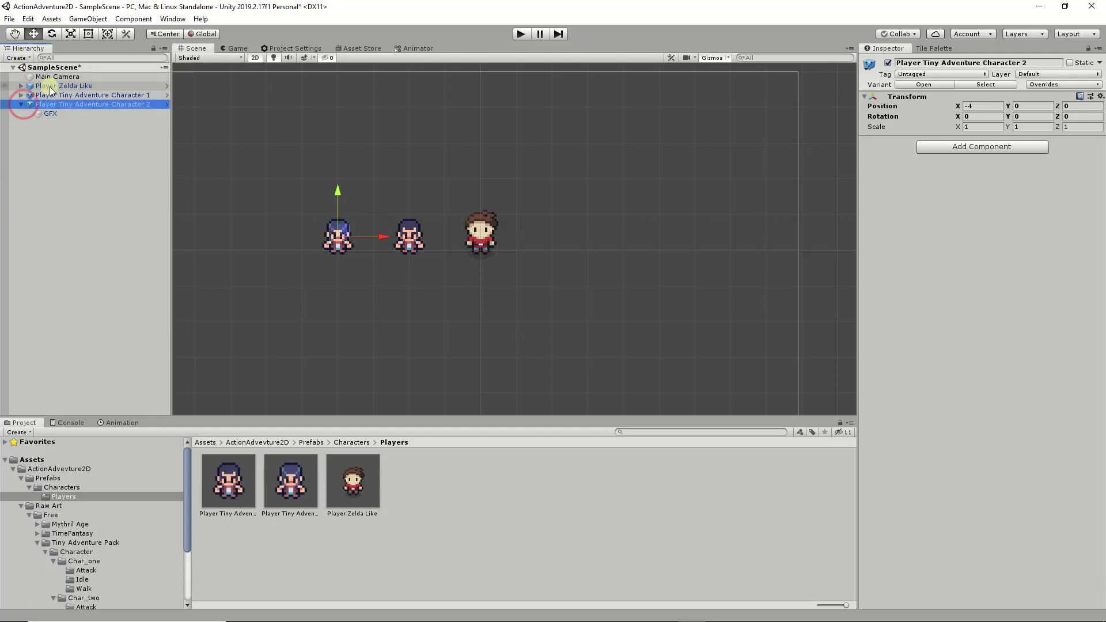
pyautogui.click(21, 104)
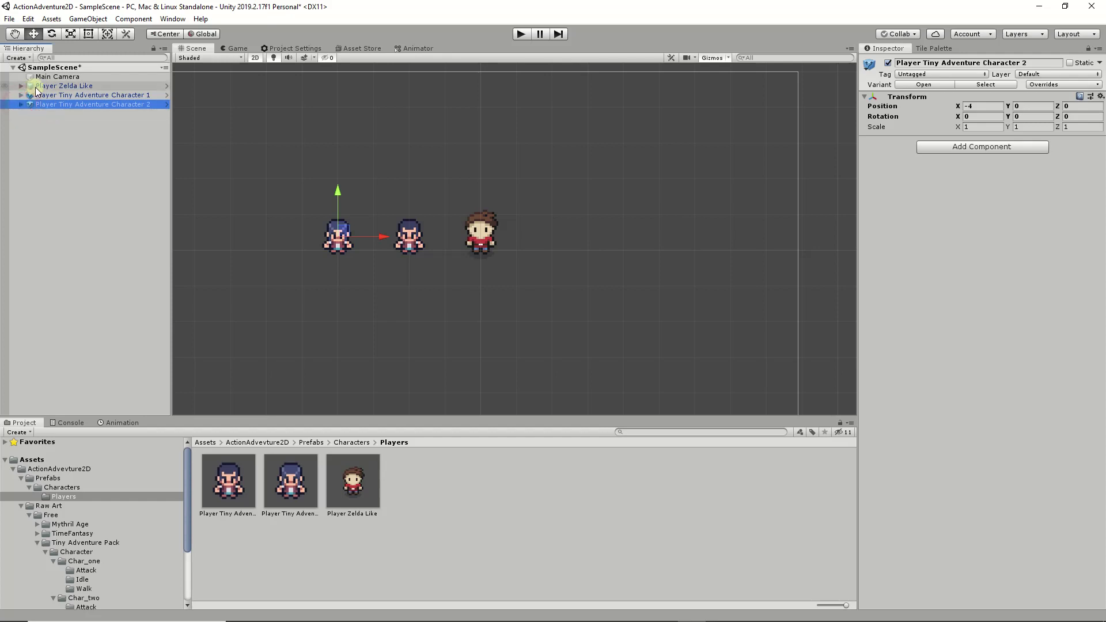
# - Save the scene with Player Zelda Like selected and bring up the Animation view for it
pyautogui.click(64, 86)
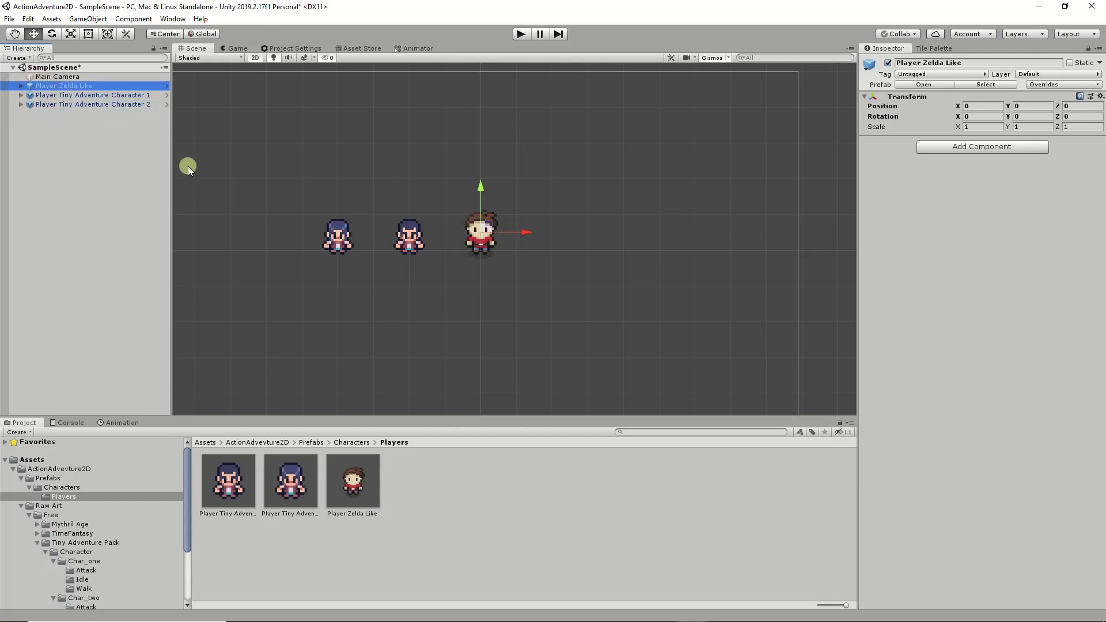
pyautogui.hotkey('ctrl', 's')
pyautogui.click(127, 423)
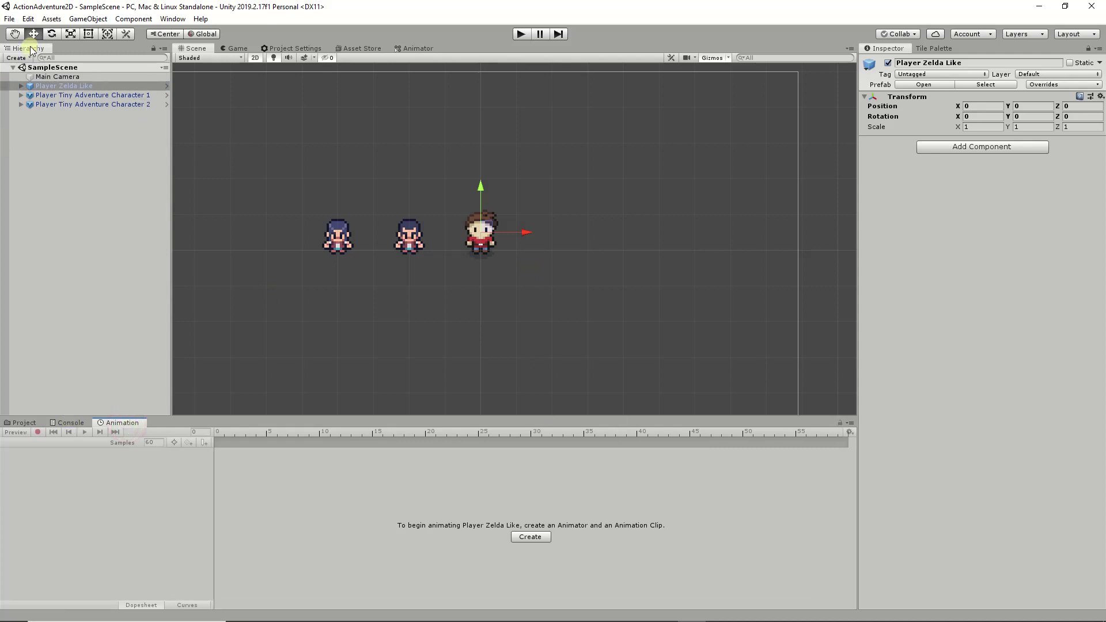
# - Open the Player Zelda Like prefab for editing, inspect its GFX child, and select the prefab's root object
pyautogui.click(20, 86)
pyautogui.click(21, 86)
pyautogui.click(50, 95)
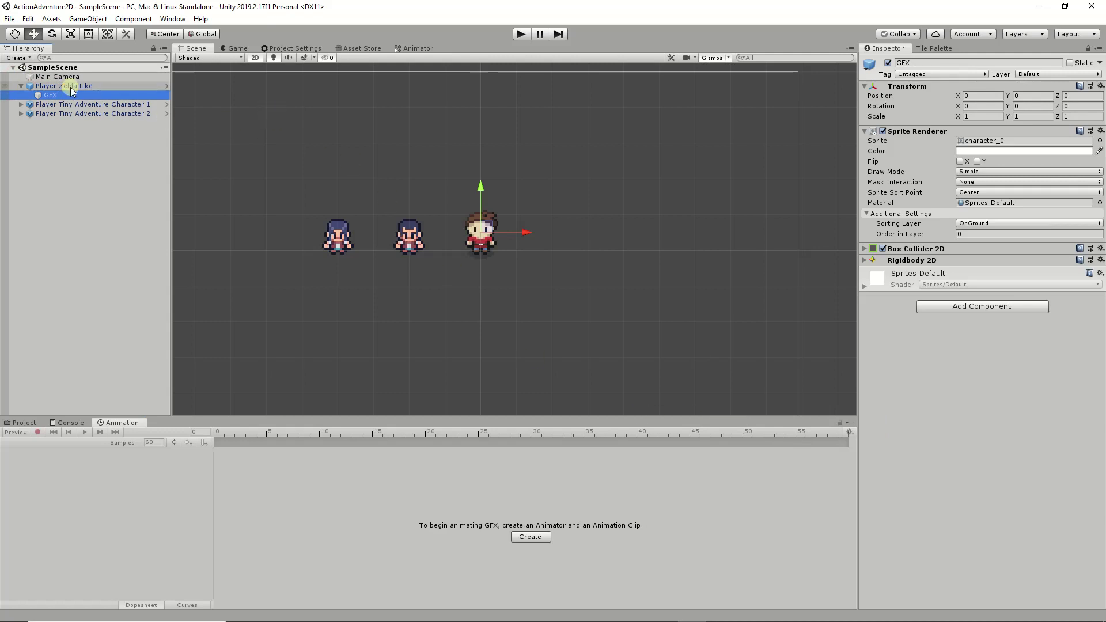
pyautogui.doubleClick(72, 87)
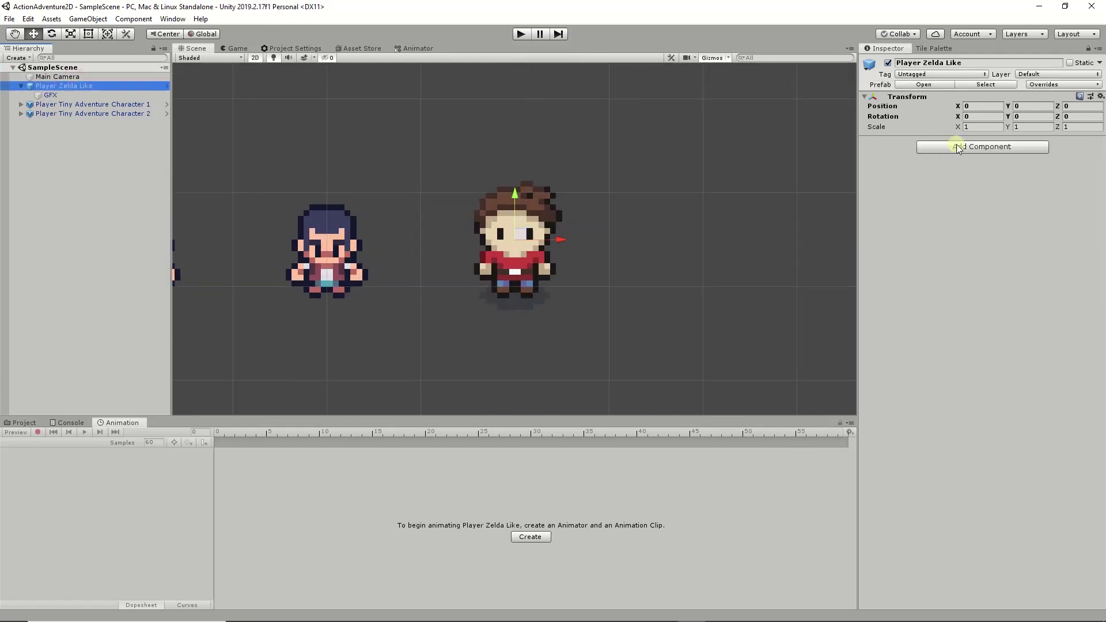
pyautogui.click(928, 85)
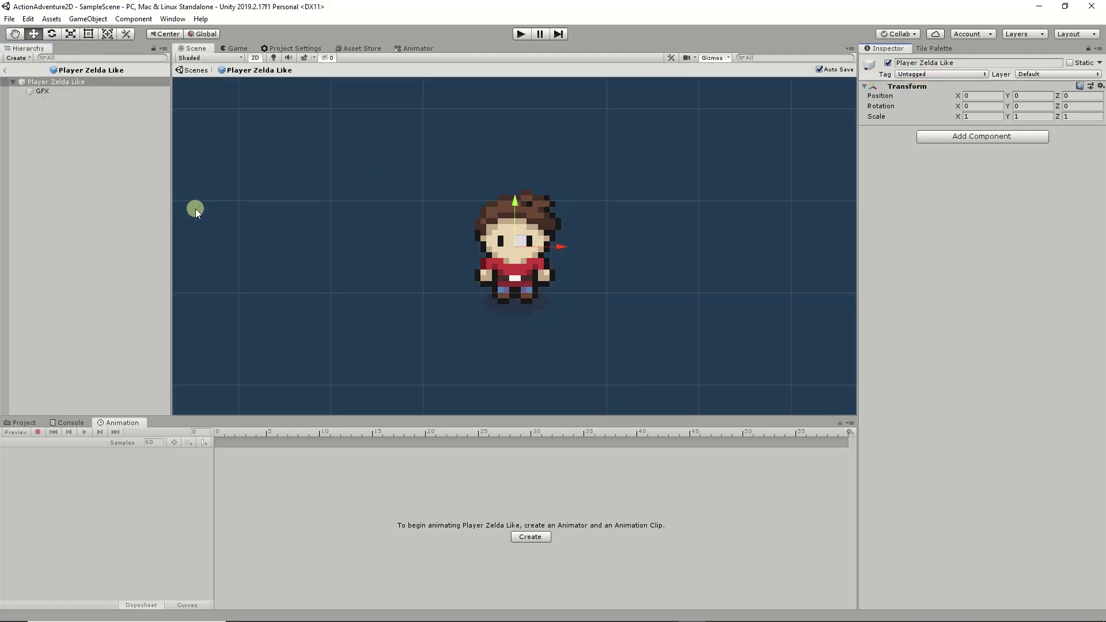
pyautogui.click(43, 93)
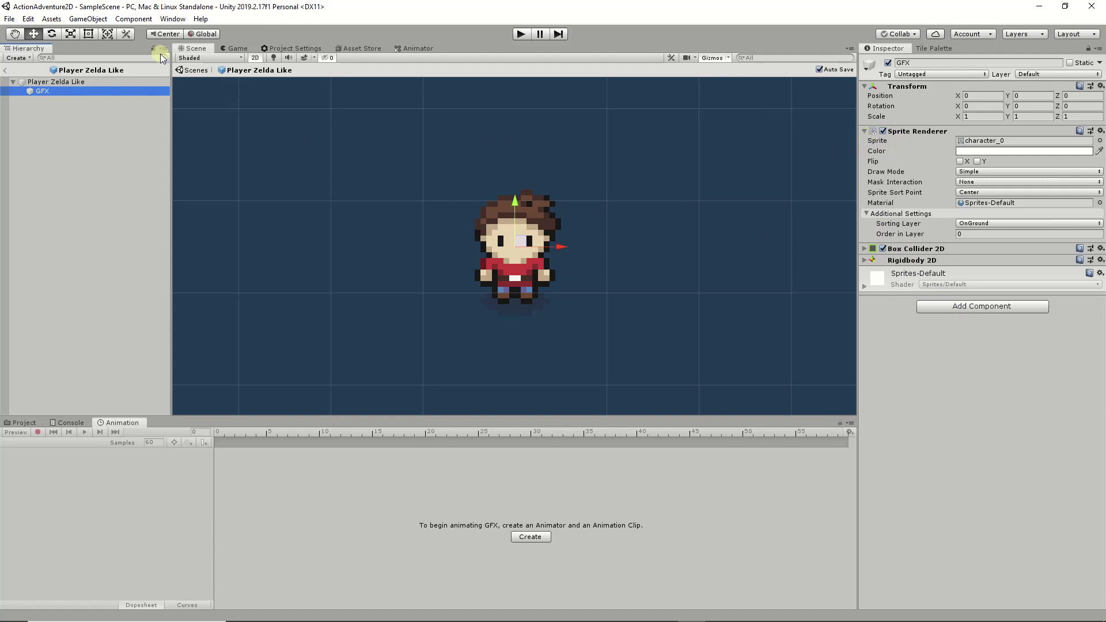
pyautogui.click(69, 82)
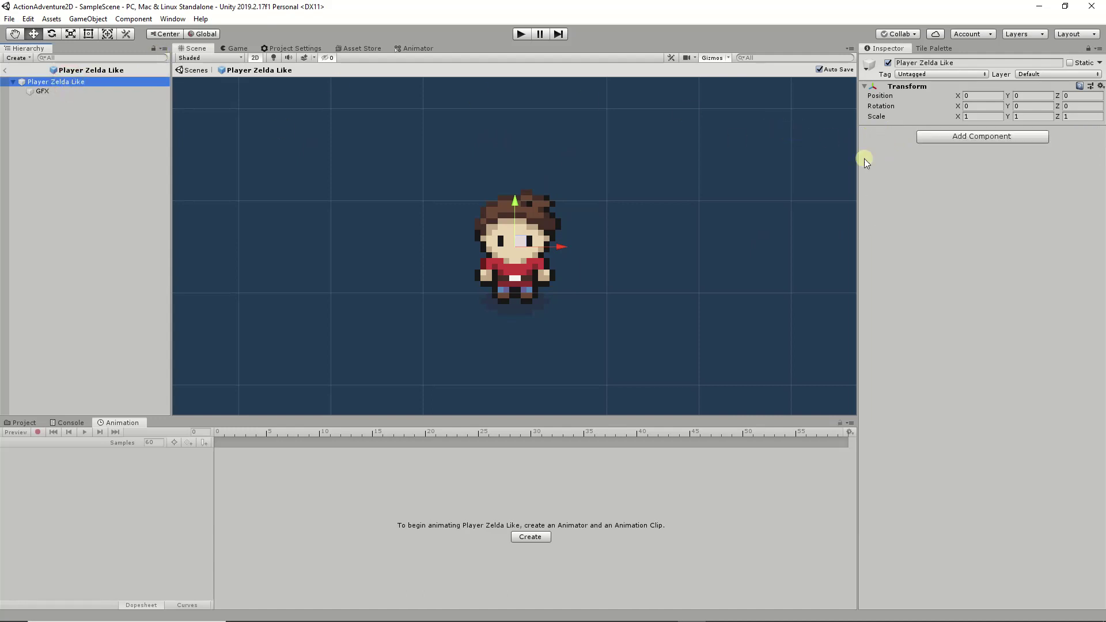
# - Start a new animation clip for Player Zelda Like and browse to Raw Art > Free > ZeldaLikeTilesetsAndSprites > gfx as save location
pyautogui.click(530, 537)
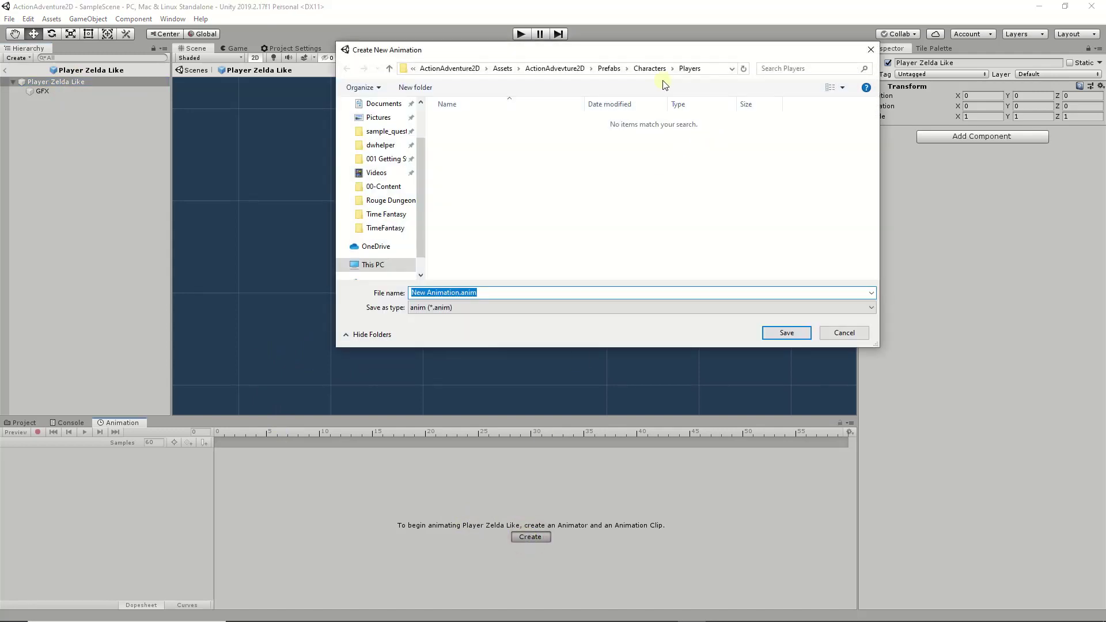
pyautogui.click(558, 69)
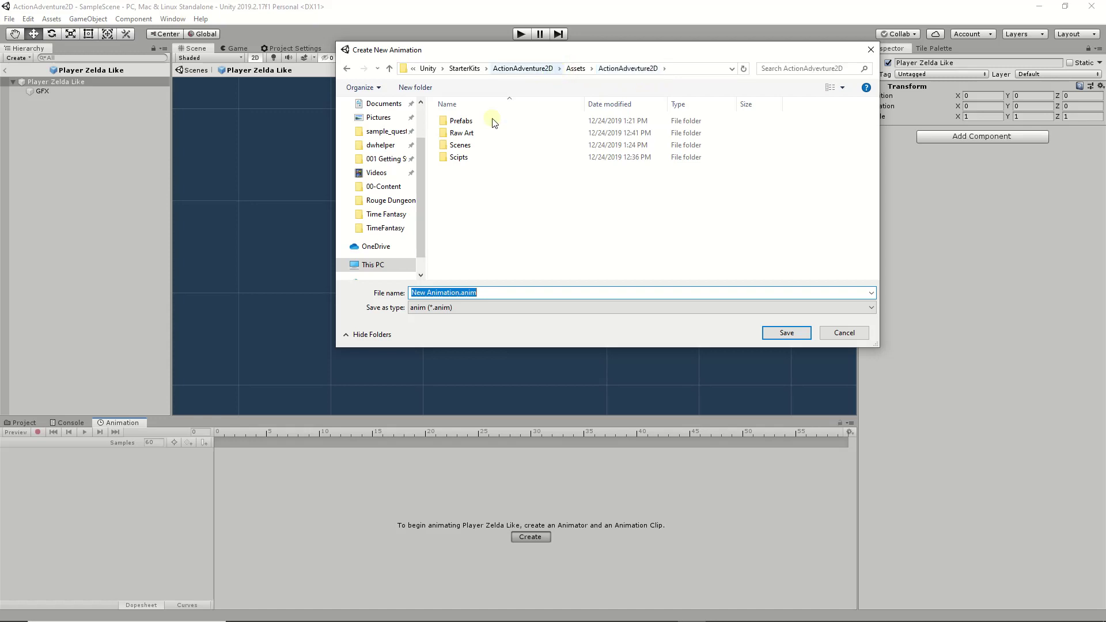
pyautogui.doubleClick(467, 133)
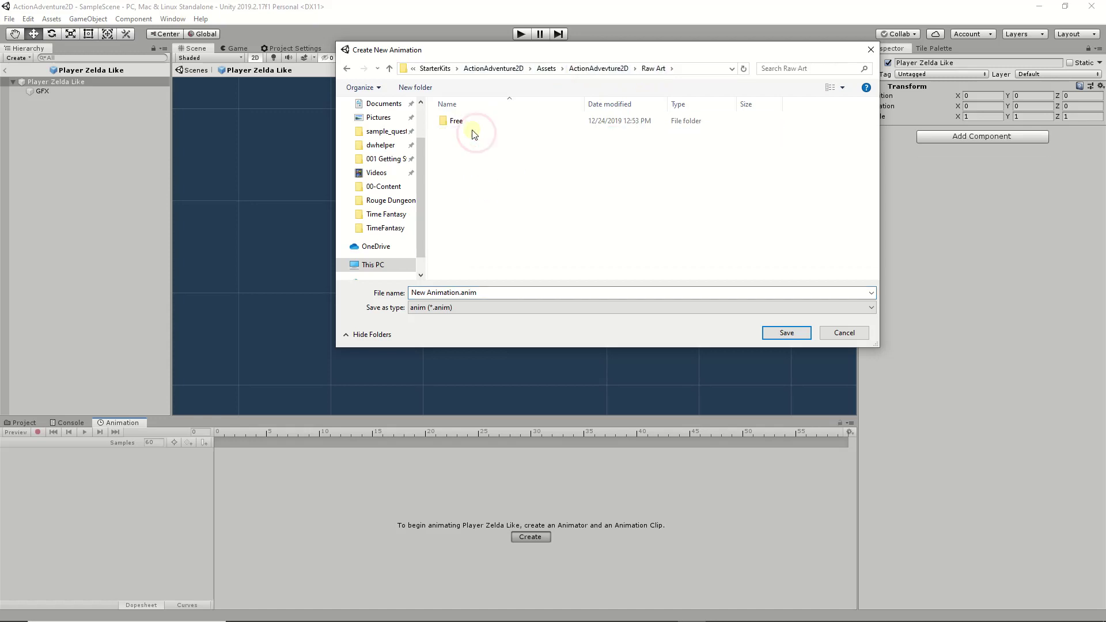
pyautogui.doubleClick(468, 121)
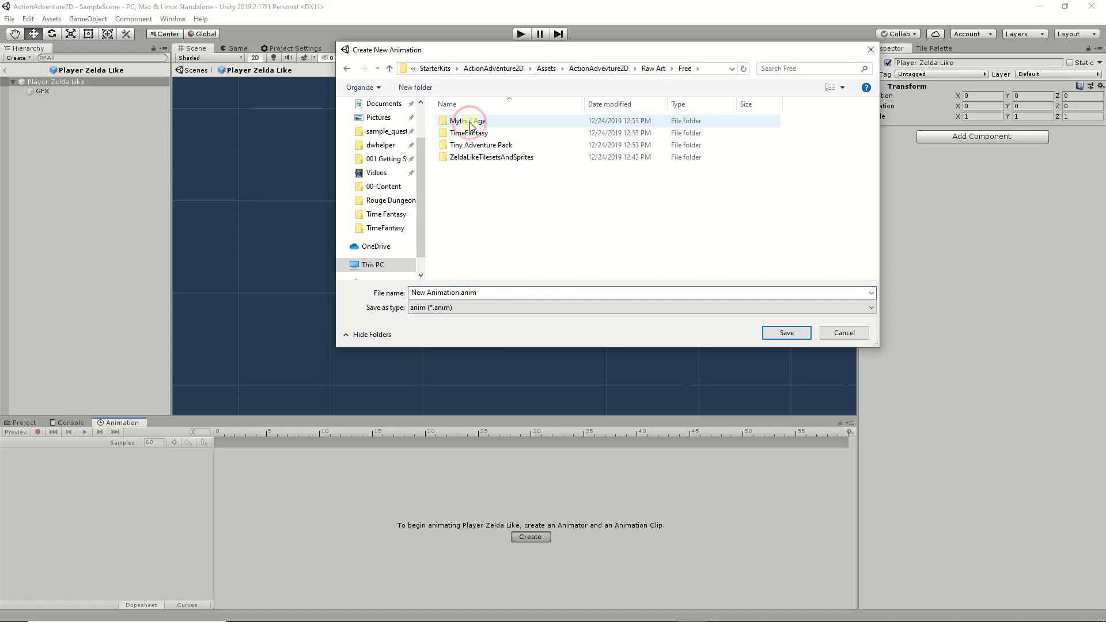
pyautogui.click(482, 159)
pyautogui.doubleClick(482, 158)
pyautogui.doubleClick(467, 121)
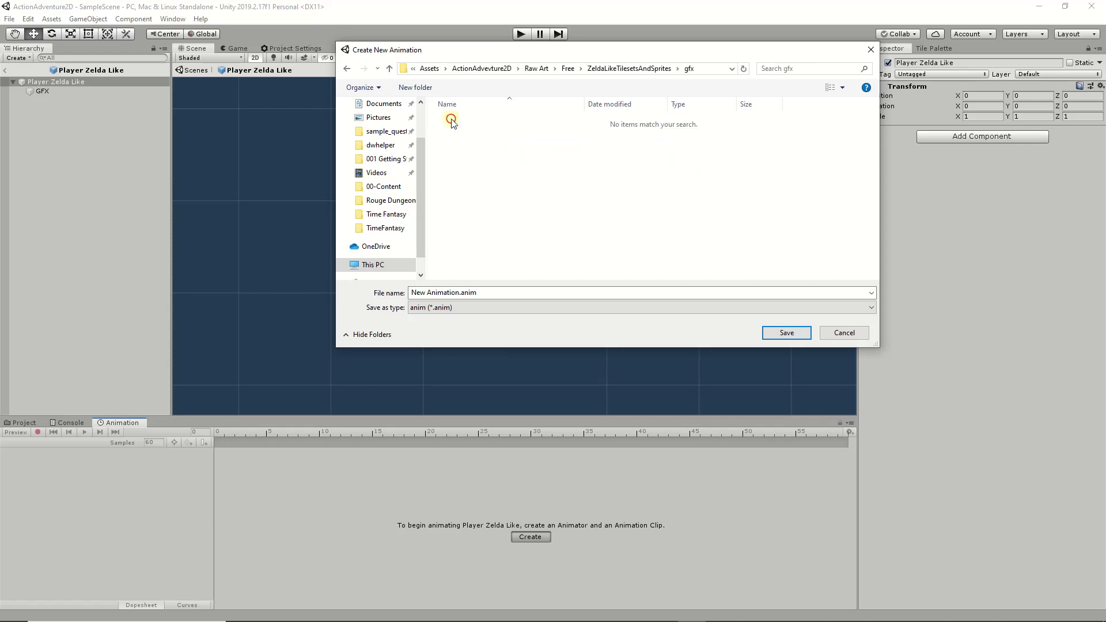
# - Create an Animations folder inside the gfx folder and cancel saving the new animation clip
pyautogui.rightClick(520, 152)
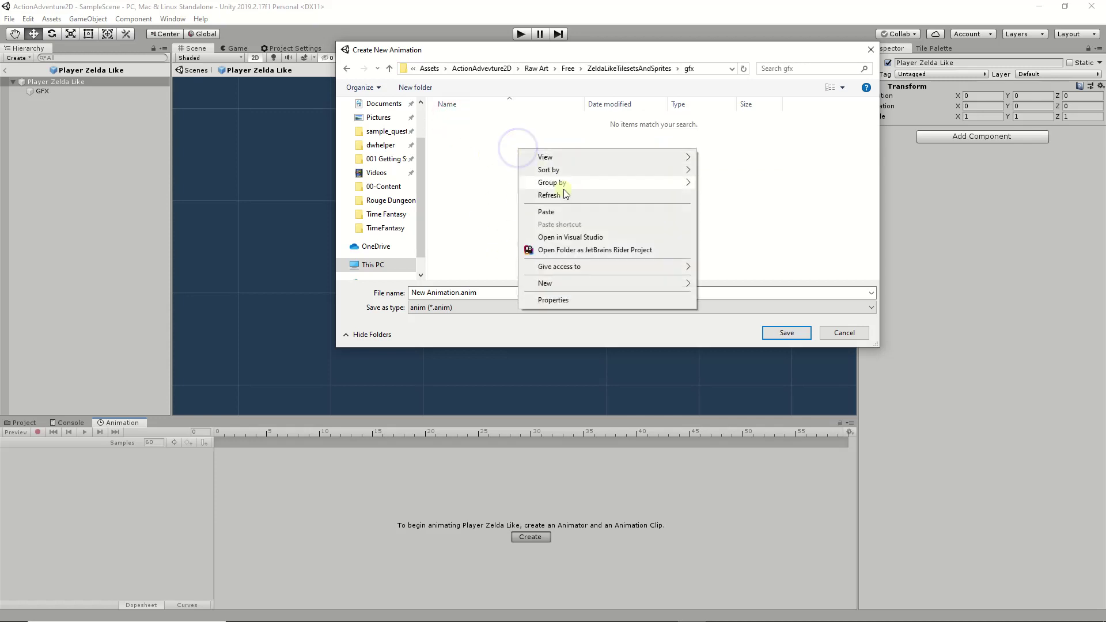
pyautogui.moveTo(550, 283)
pyautogui.click(774, 288)
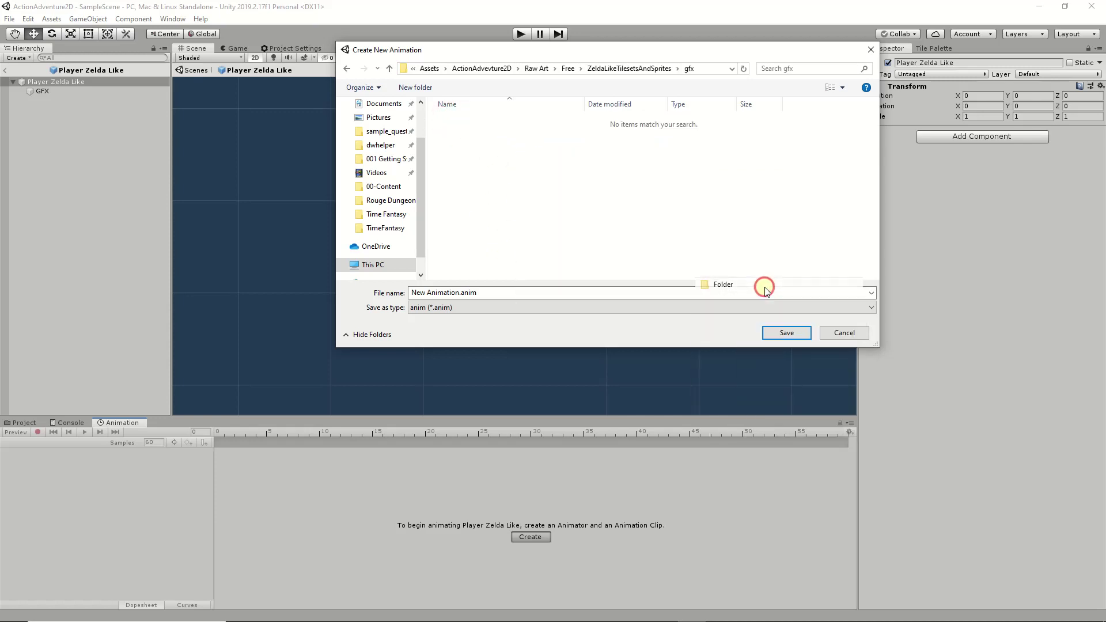
pyautogui.write('Anima')
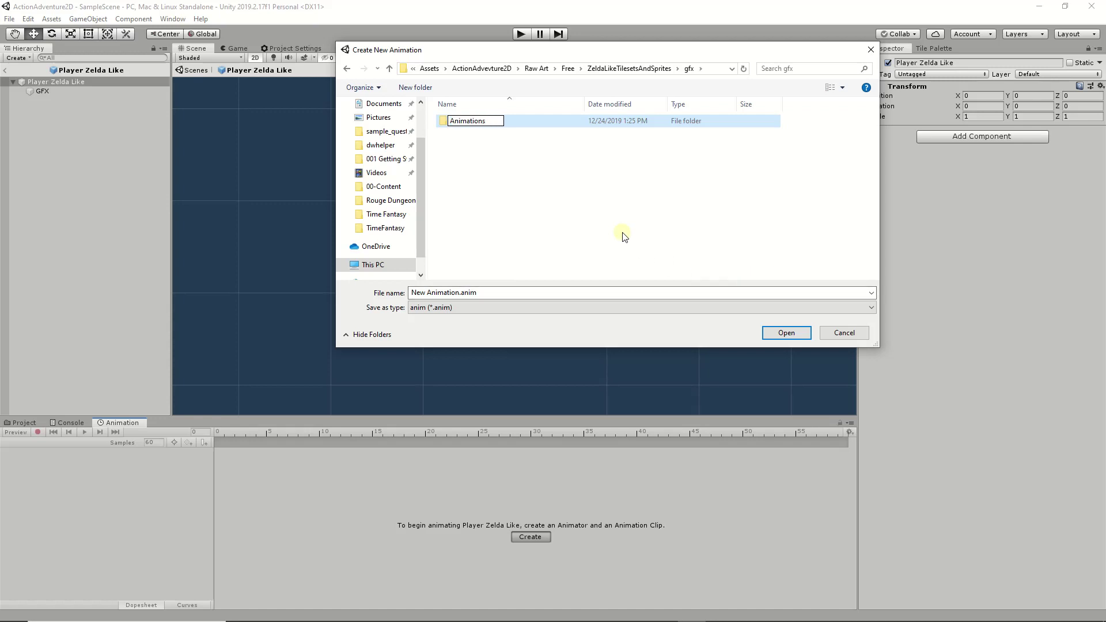
pyautogui.write('tions')
pyautogui.press('Return')
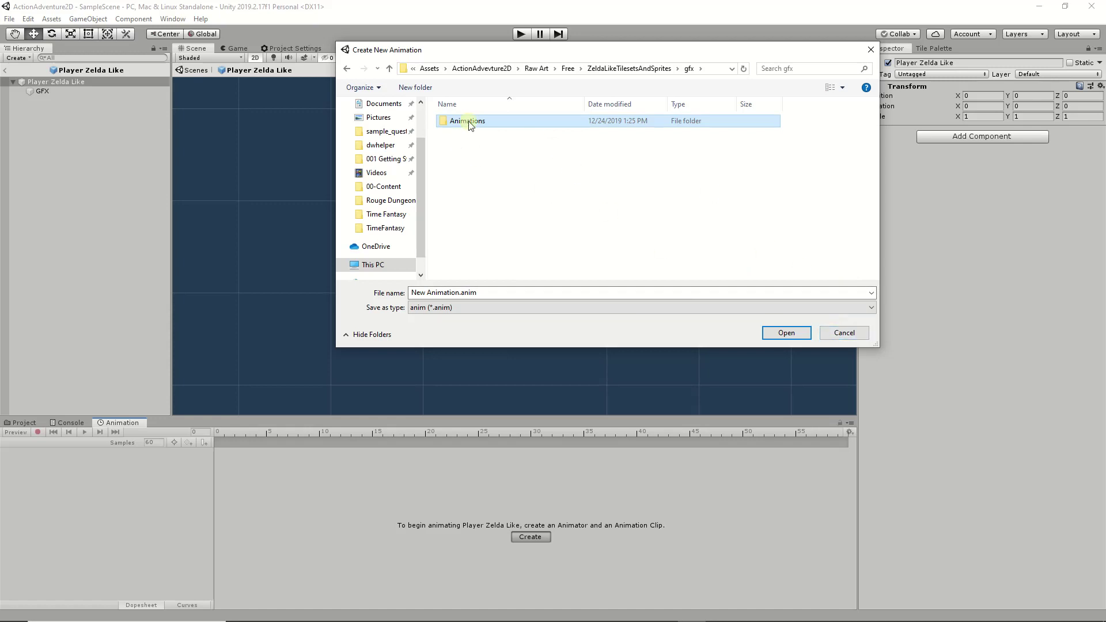
pyautogui.click(844, 333)
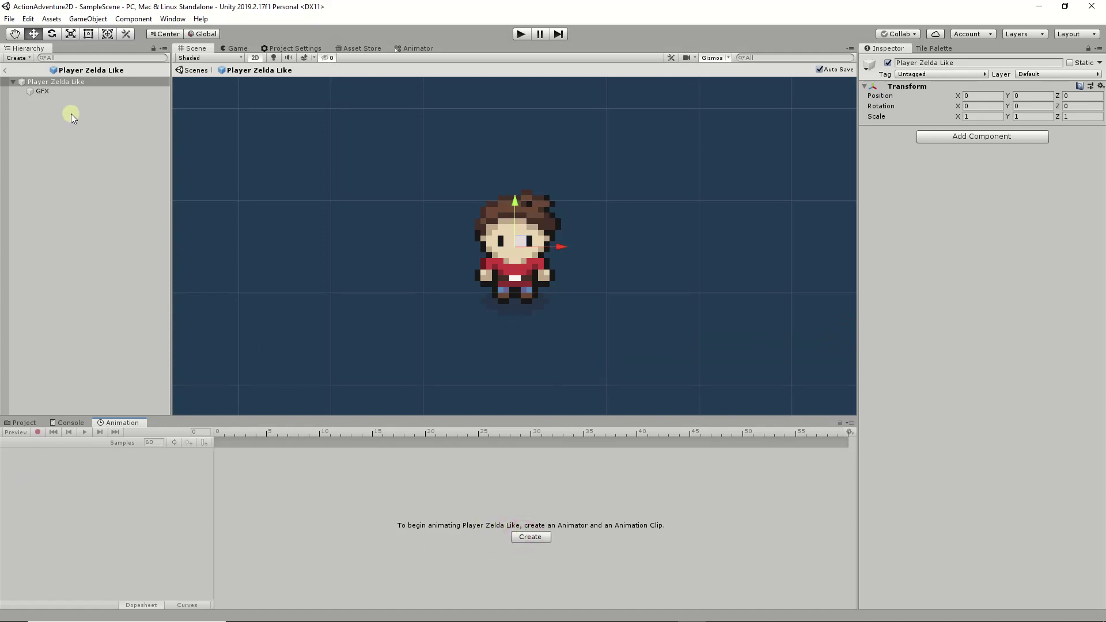
# - Restart clip creation for the Player Zelda Like root and add an Animations folder in Assets > ActionAdvevture2D
pyautogui.click(64, 82)
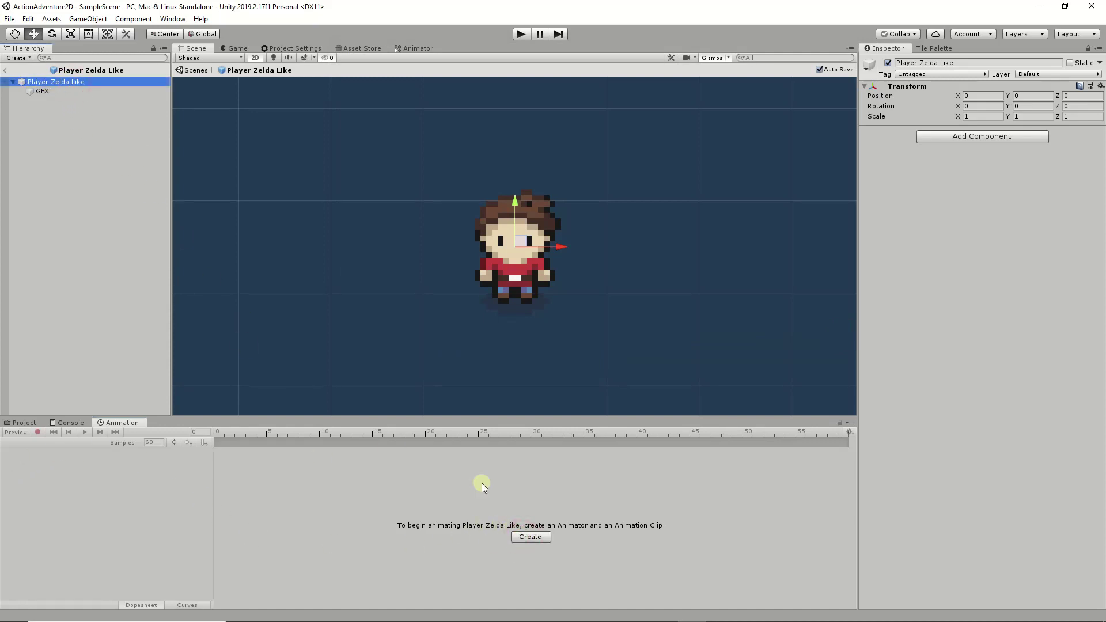
pyautogui.click(543, 536)
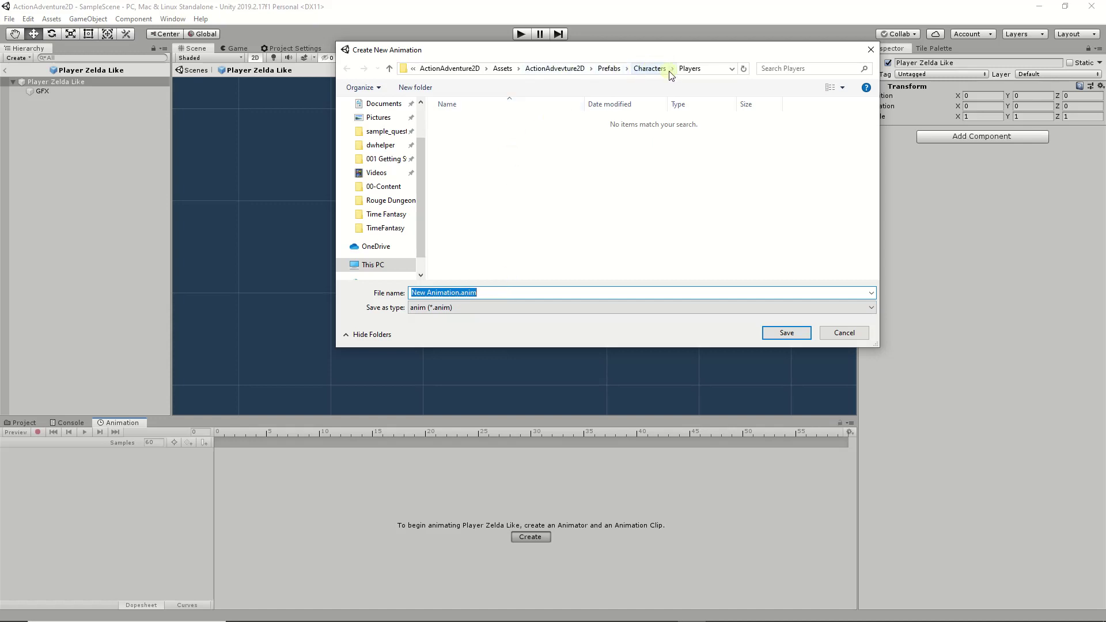
pyautogui.click(564, 73)
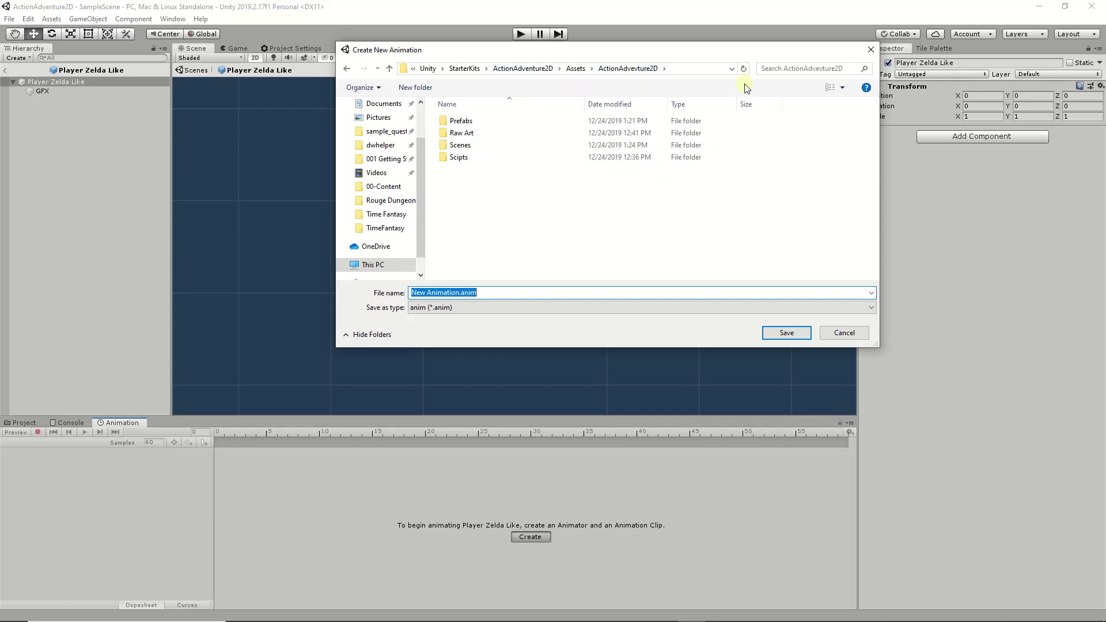
pyautogui.click(425, 89)
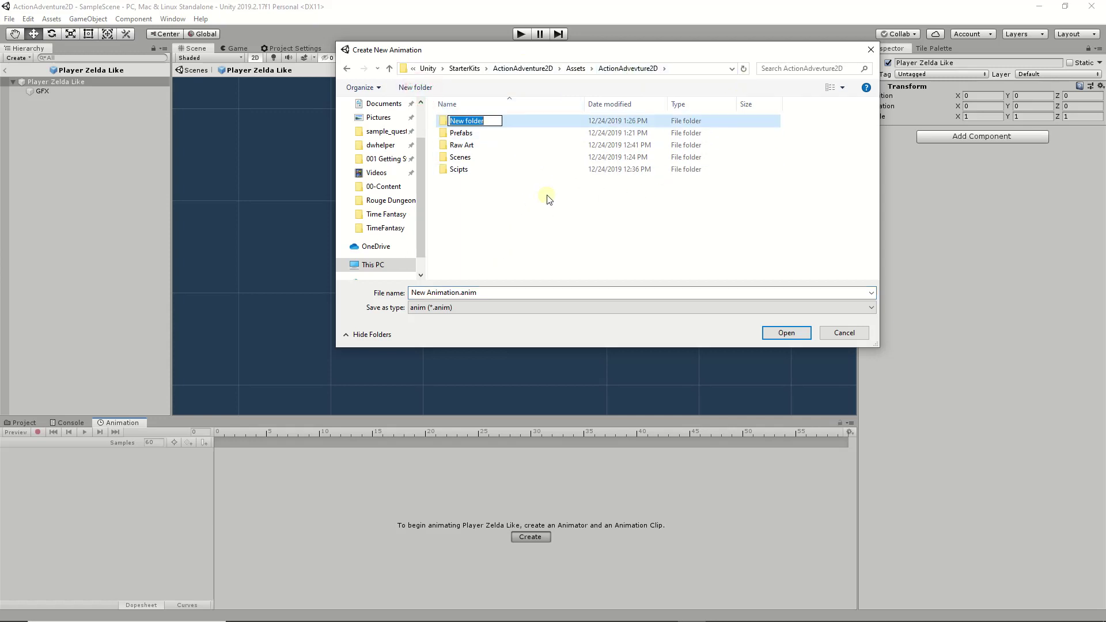
pyautogui.write('Animations')
pyautogui.press('Return')
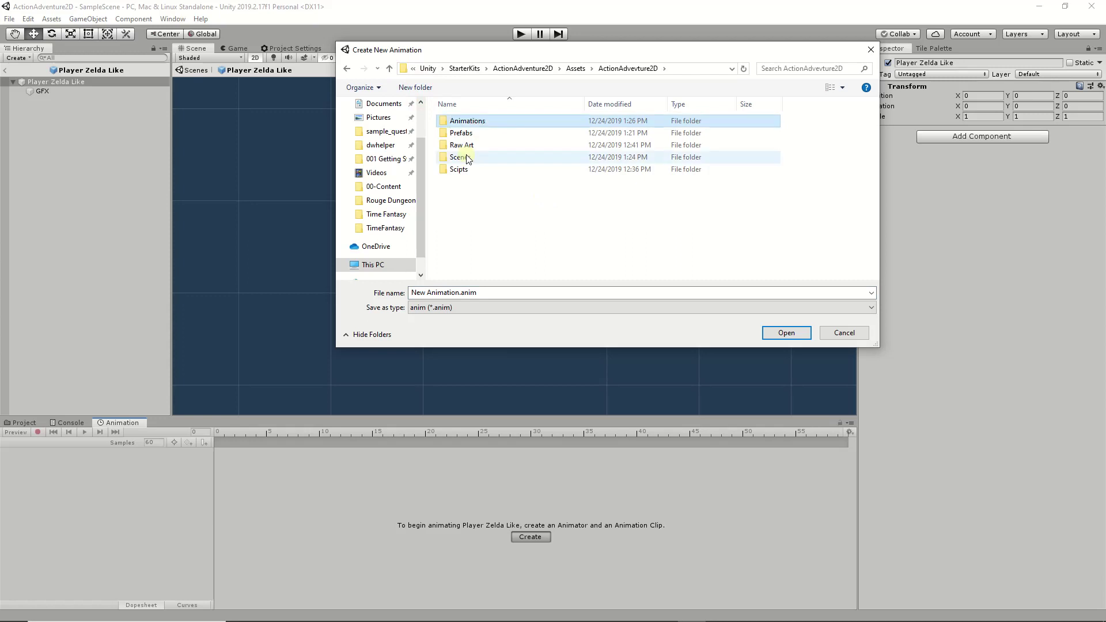
# - Create a Characters folder inside the Animations folder
pyautogui.doubleClick(461, 123)
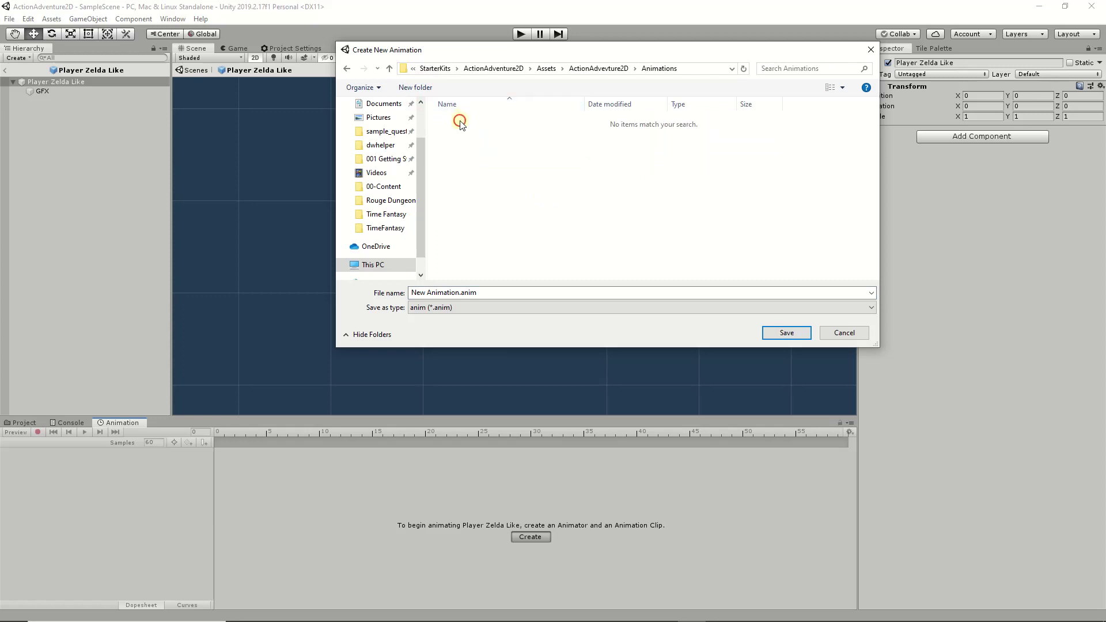
pyautogui.rightClick(503, 179)
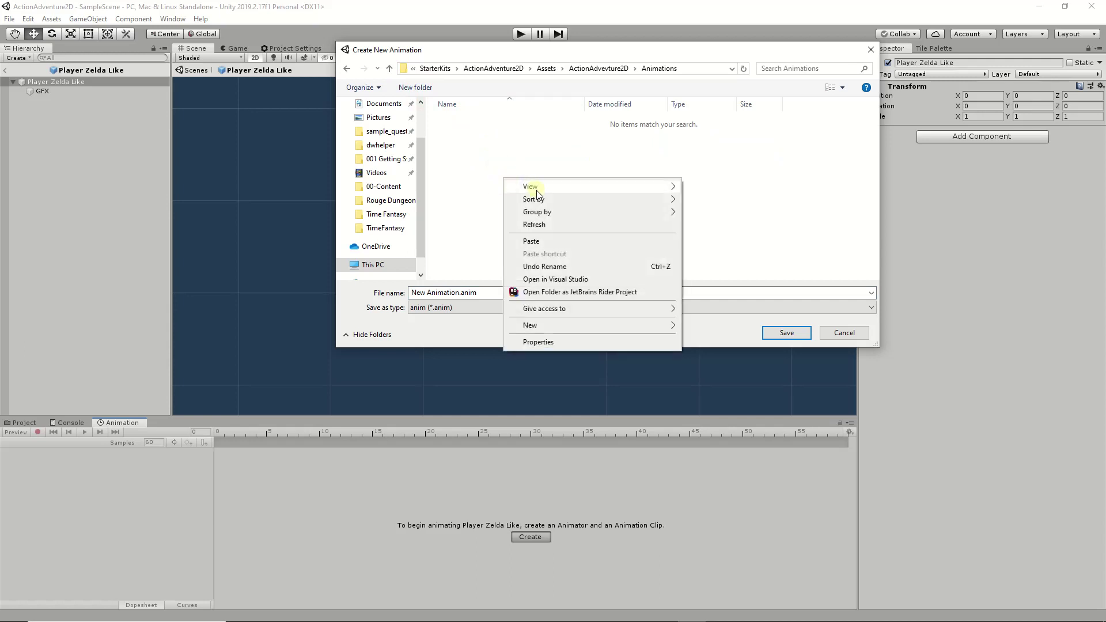
pyautogui.moveTo(551, 325)
pyautogui.click(707, 329)
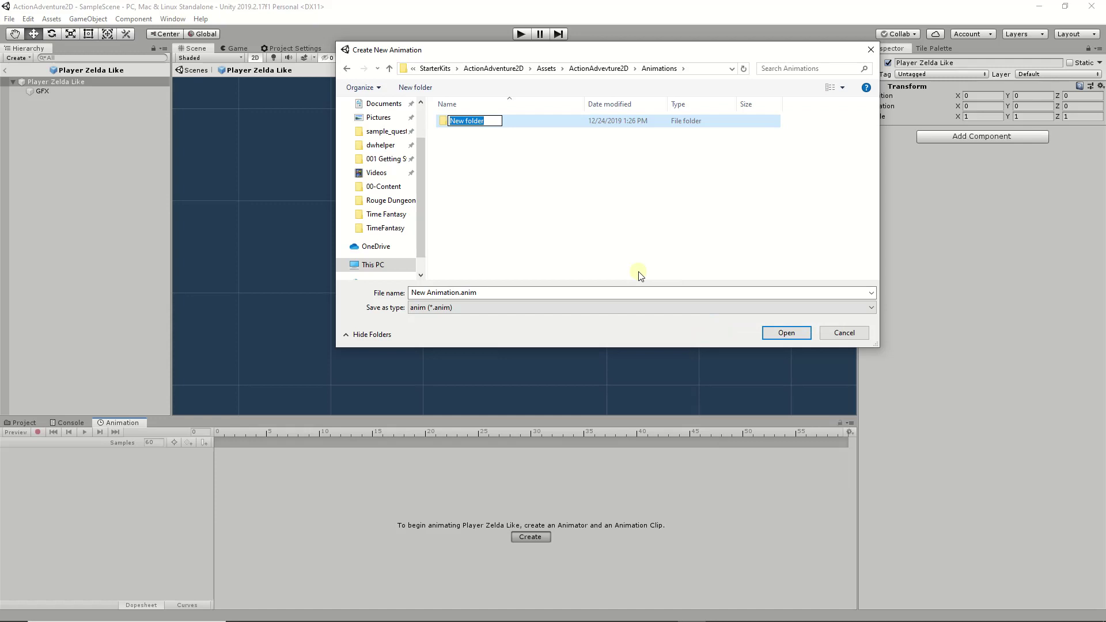
pyautogui.write('Characters')
pyautogui.press('Return')
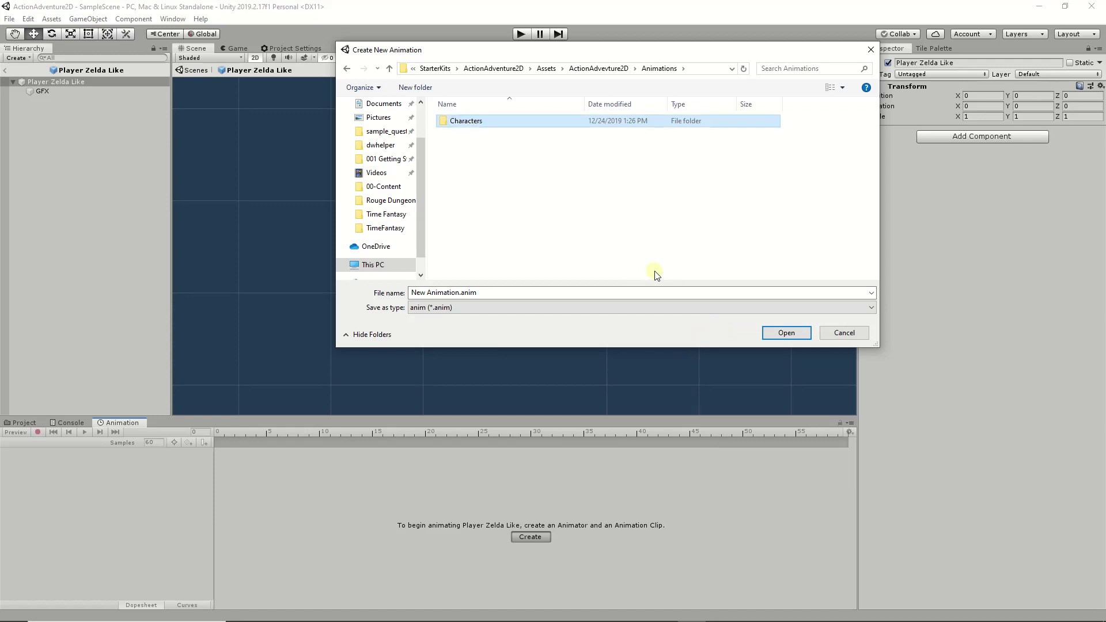
# - Create a ZeldaLikePlayer folder inside the Characters folder
pyautogui.doubleClick(457, 121)
pyautogui.rightClick(452, 118)
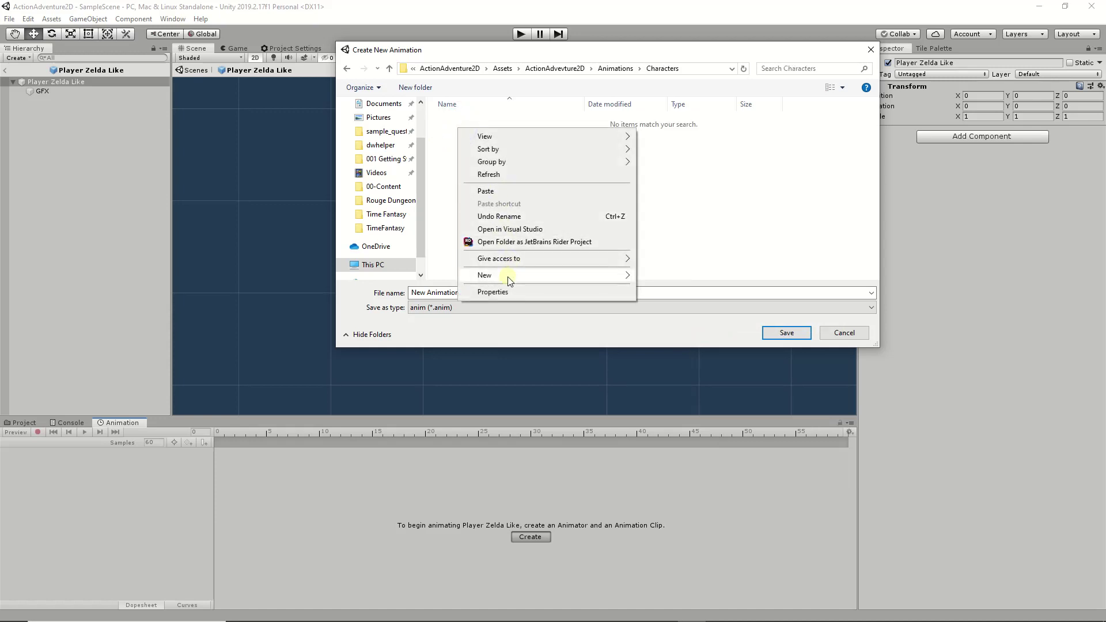
pyautogui.moveTo(509, 281)
pyautogui.click(653, 277)
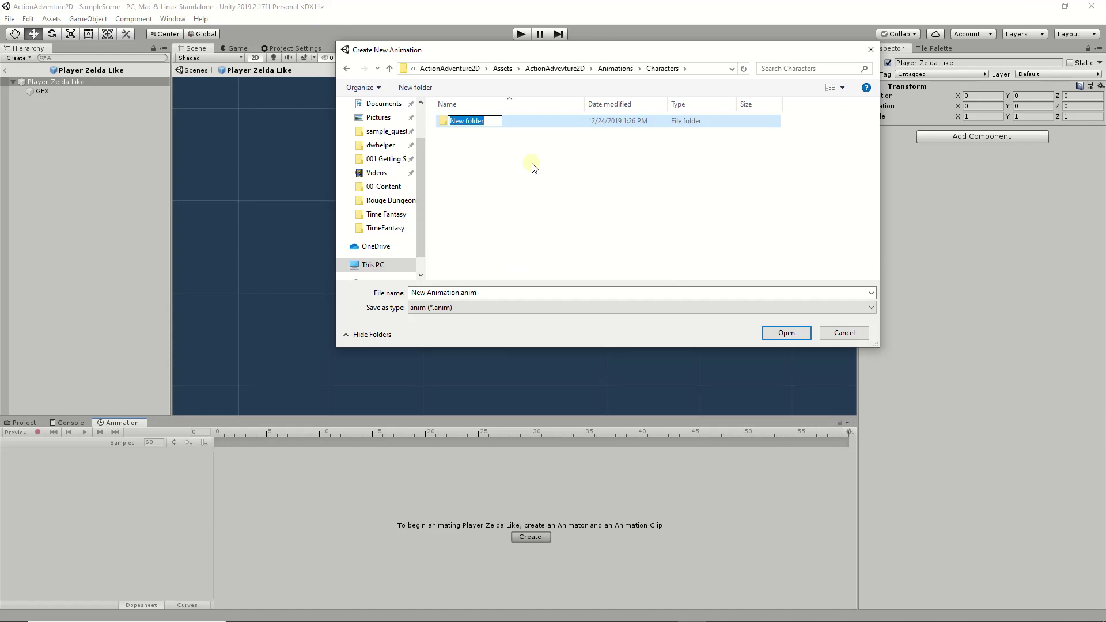
pyautogui.write('ZeldaLikePlayer')
pyautogui.press('Return')
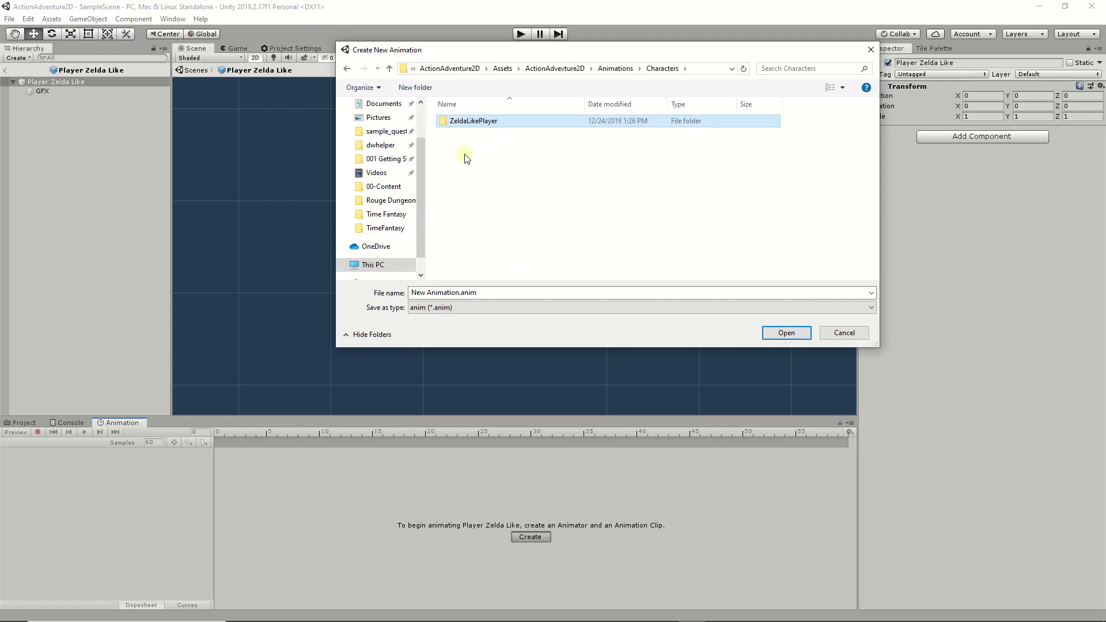
# - Save the new animation clip as IdleDown in the ZeldaLikePlayer folder
pyautogui.doubleClick(455, 121)
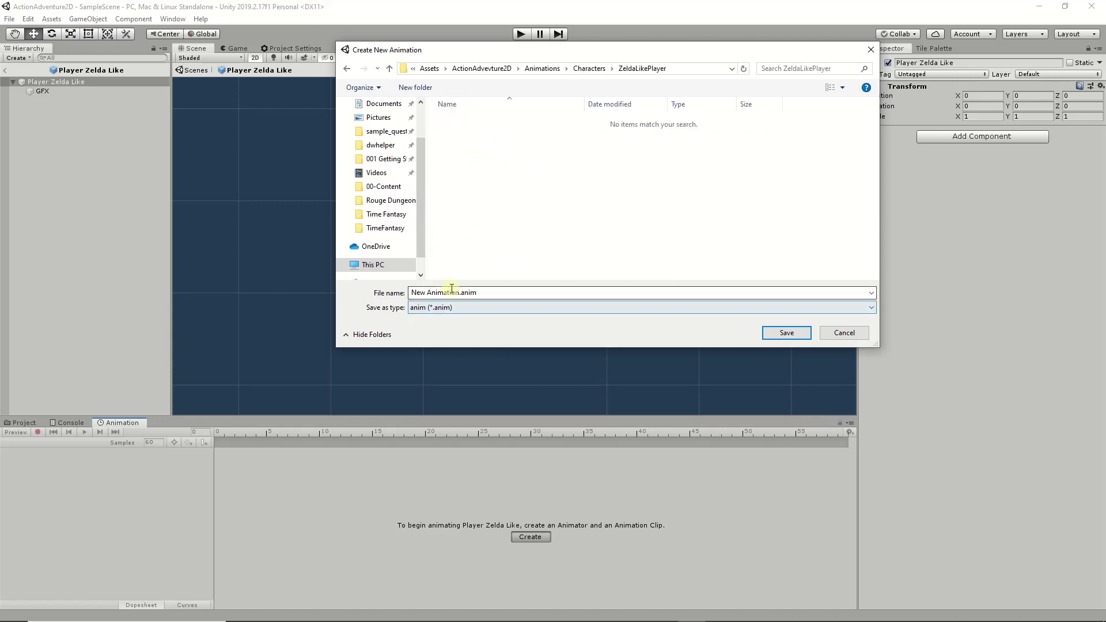
pyautogui.tripleClick(459, 293)
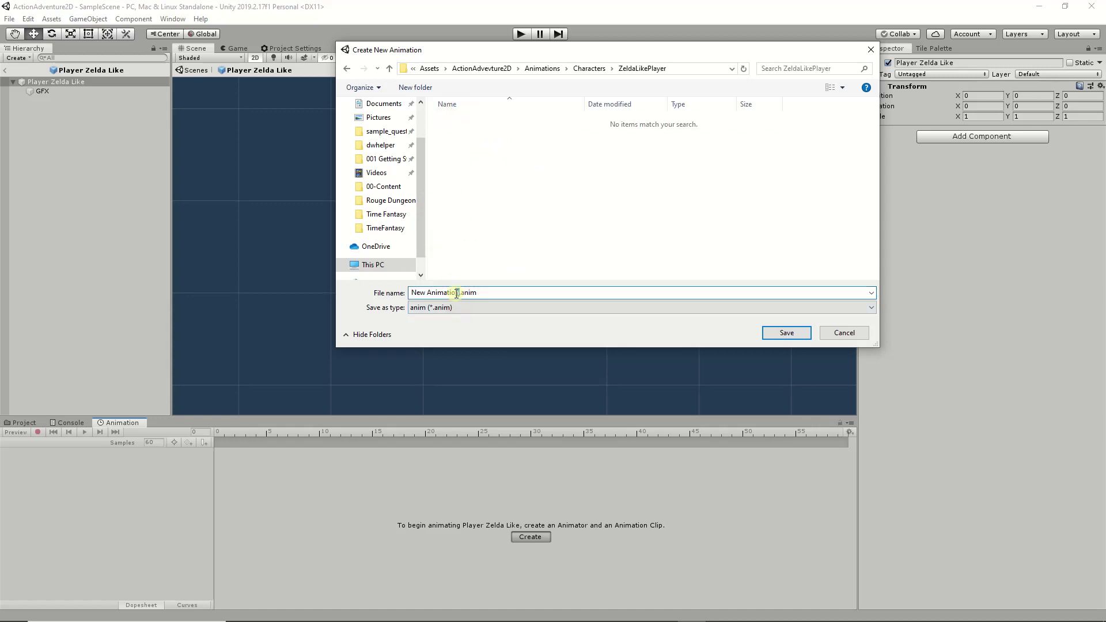
pyautogui.moveTo(458, 292); pyautogui.dragTo(385, 283)
pyautogui.write('IdleDown')
pyautogui.click(773, 334)
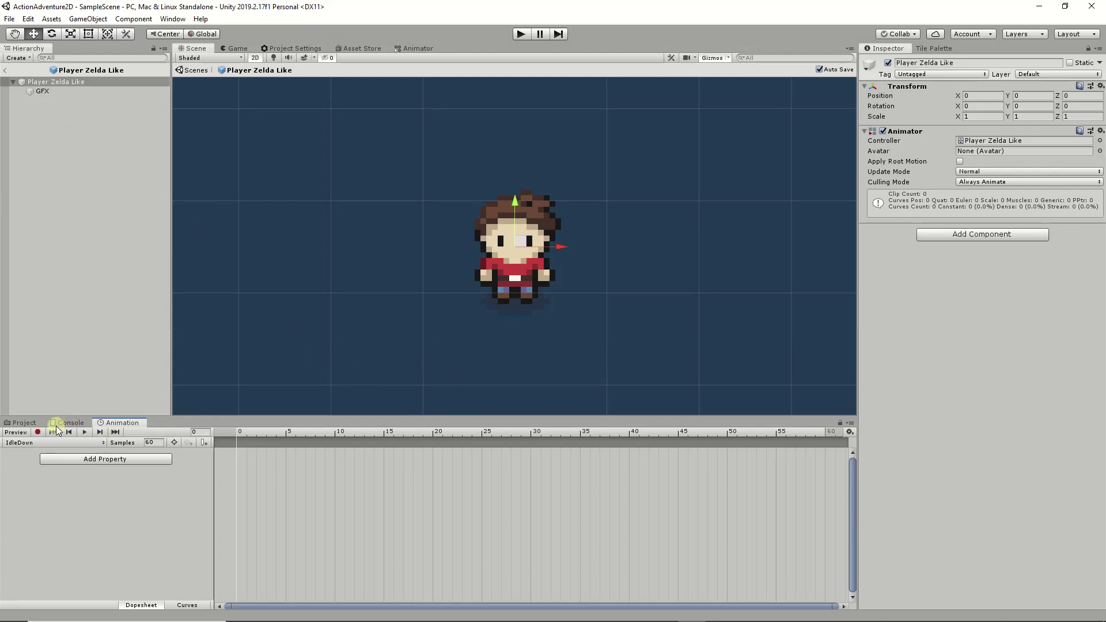
# - Dock the Animation window directly below the Scene view and close it
pyautogui.click(117, 425)
pyautogui.moveTo(116, 426); pyautogui.dragTo(248, 400)
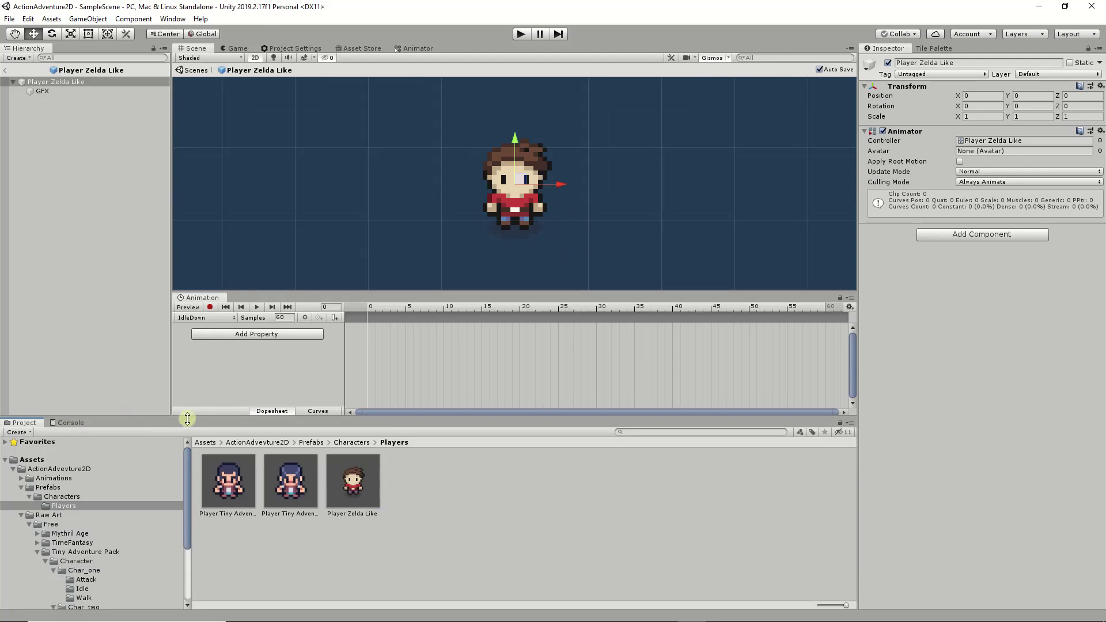
pyautogui.rightClick(210, 297)
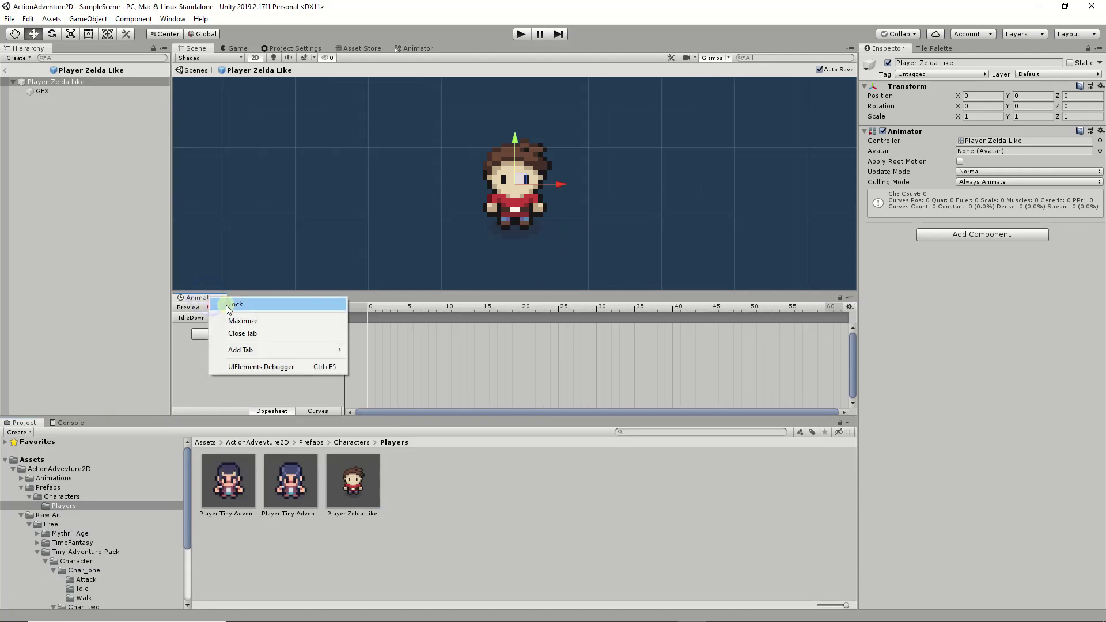
pyautogui.click(243, 334)
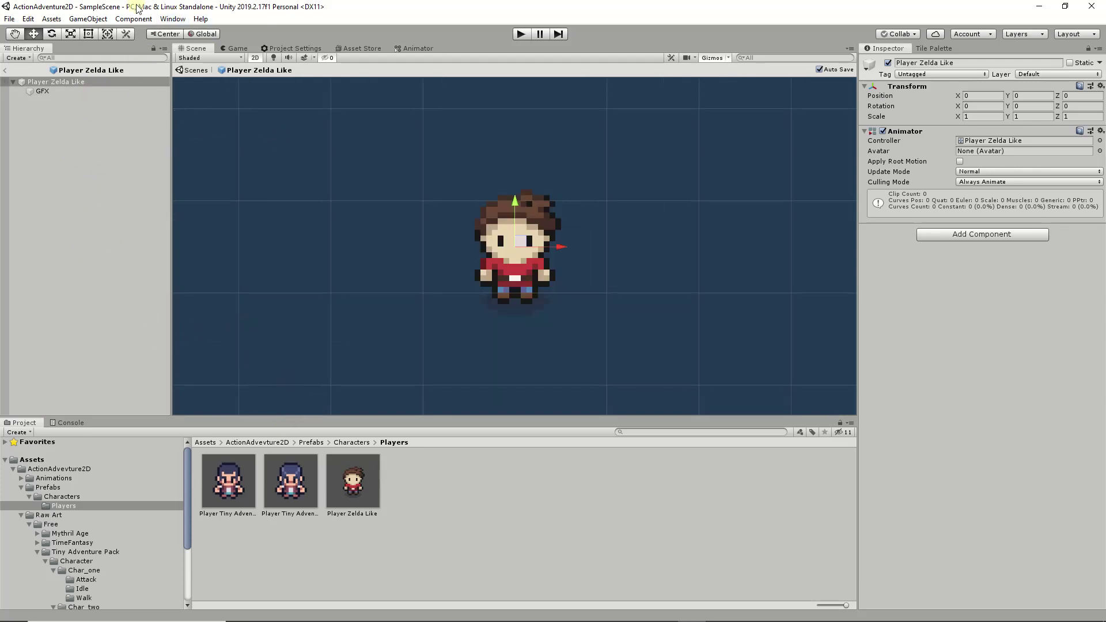
# - Reopen the Animation window and dock it directly below the Scene view
pyautogui.click(173, 19)
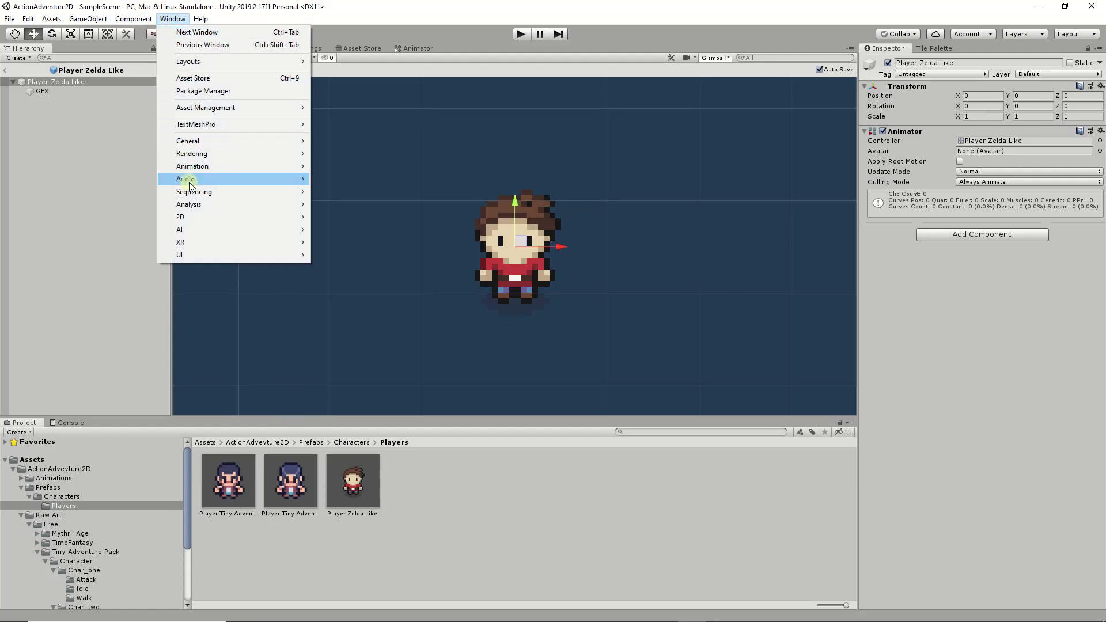
pyautogui.moveTo(277, 167)
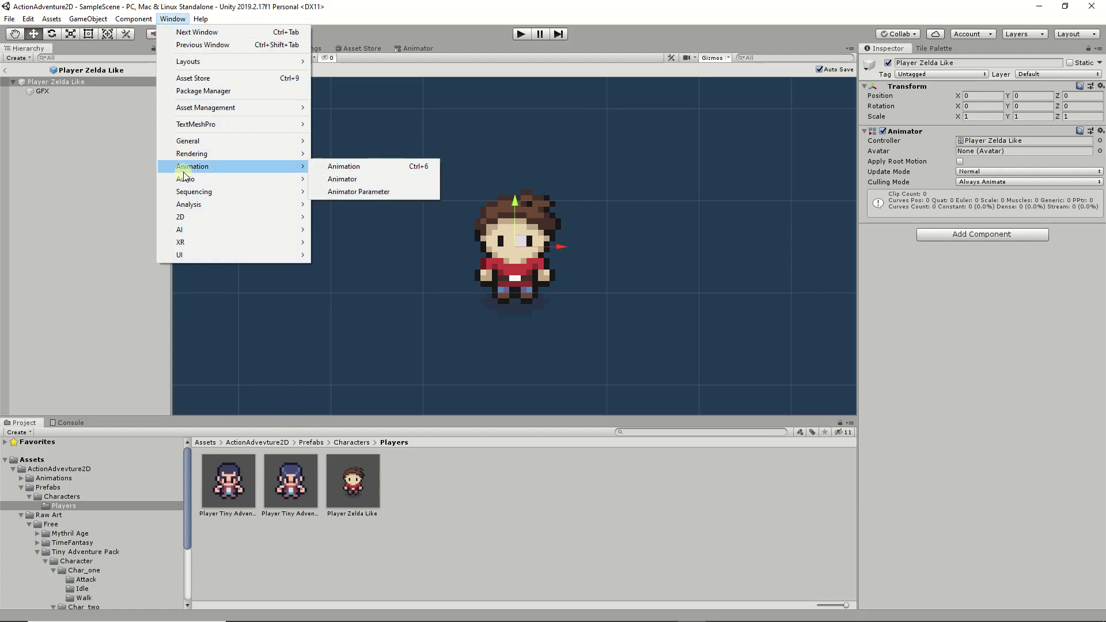
pyautogui.click(372, 167)
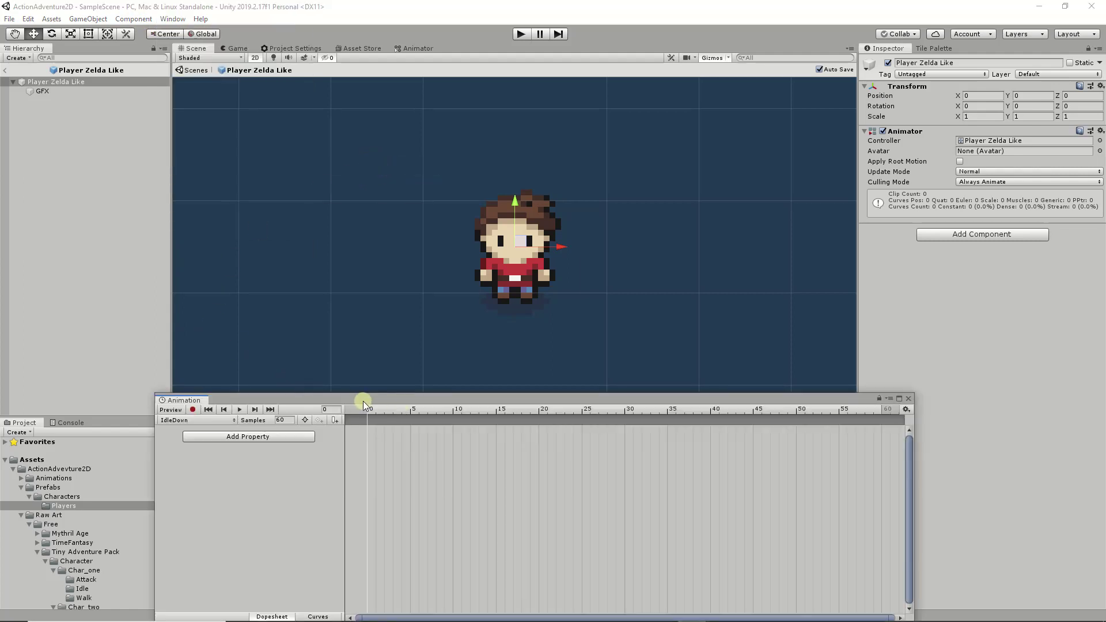
pyautogui.moveTo(363, 400); pyautogui.dragTo(353, 123)
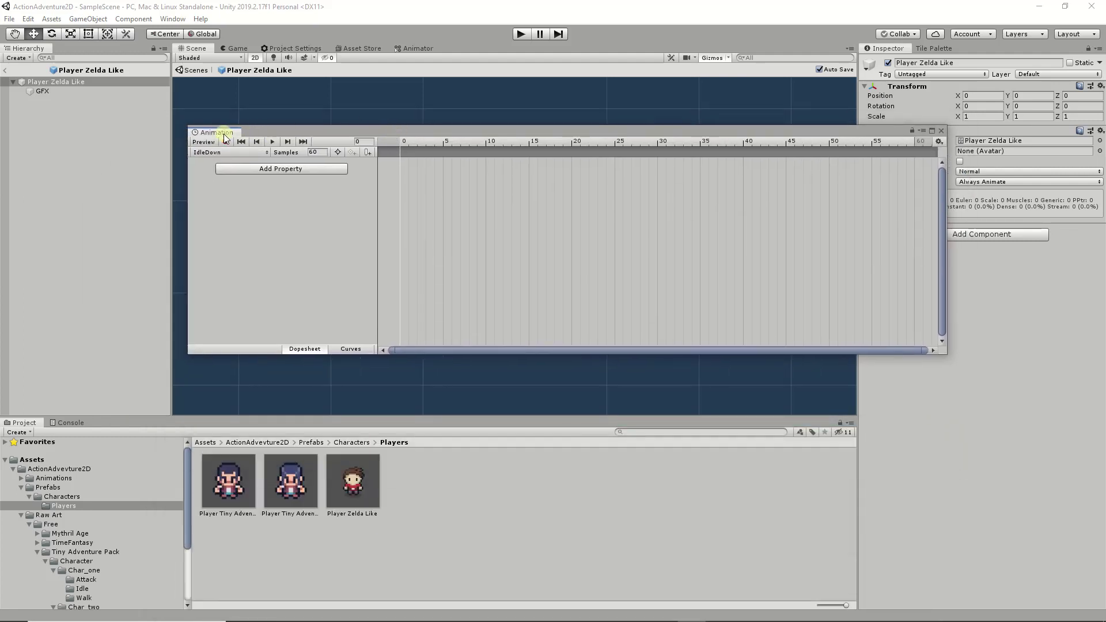
pyautogui.moveTo(225, 137); pyautogui.dragTo(151, 98)
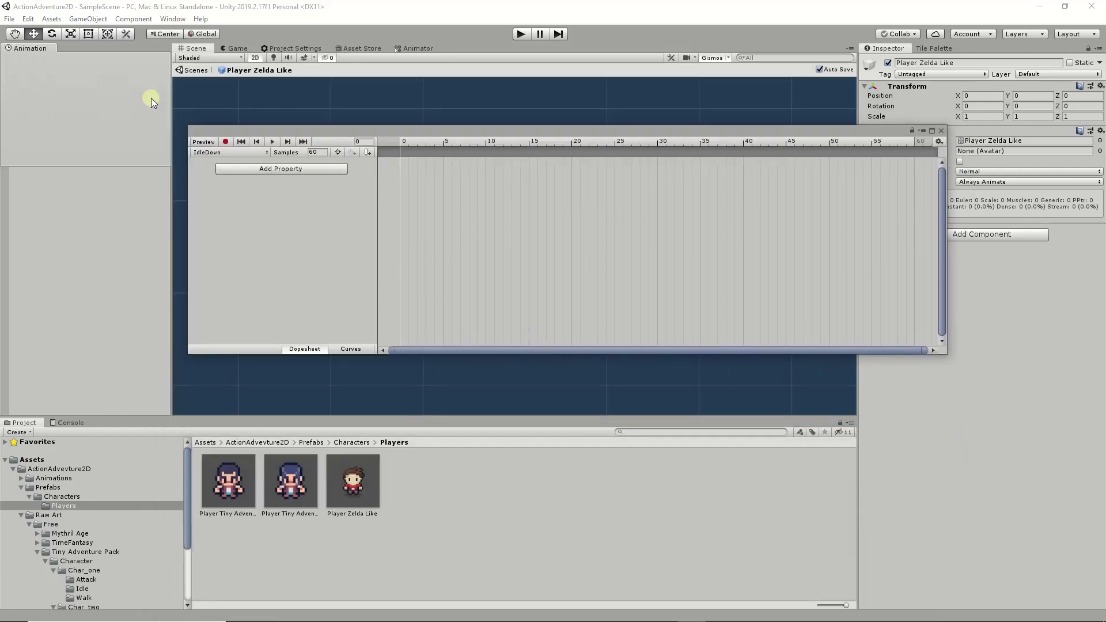
pyautogui.moveTo(99, 202); pyautogui.dragTo(345, 399)
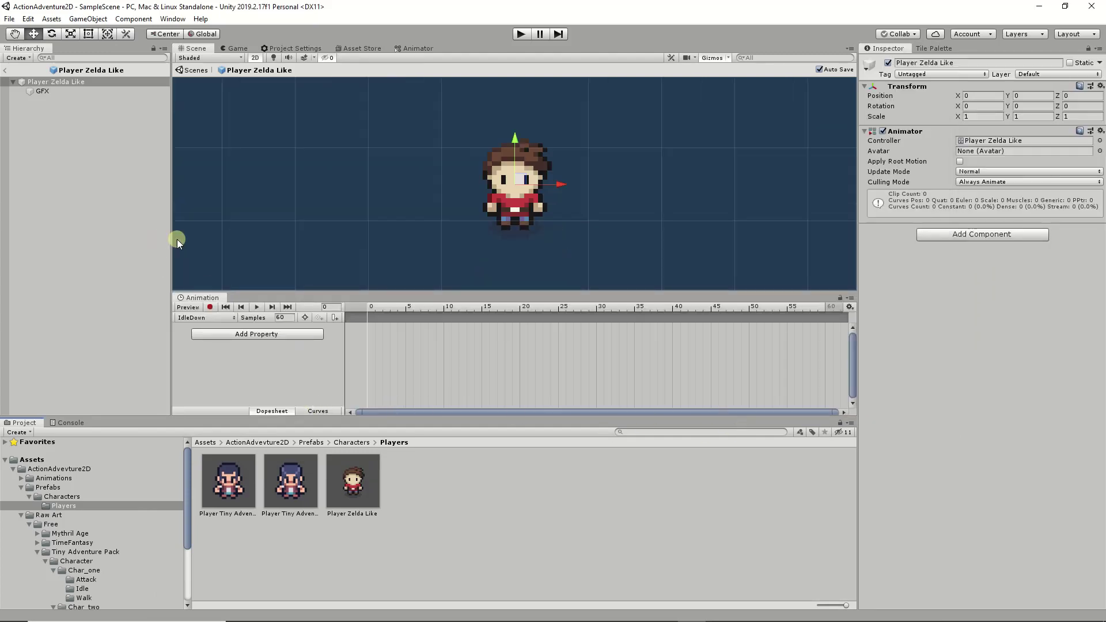
# - Narrow the Hierarchy panel and reduce the Project panel's height to give the Scene and Animation panels more room
pyautogui.moveTo(177, 239); pyautogui.dragTo(132, 240)
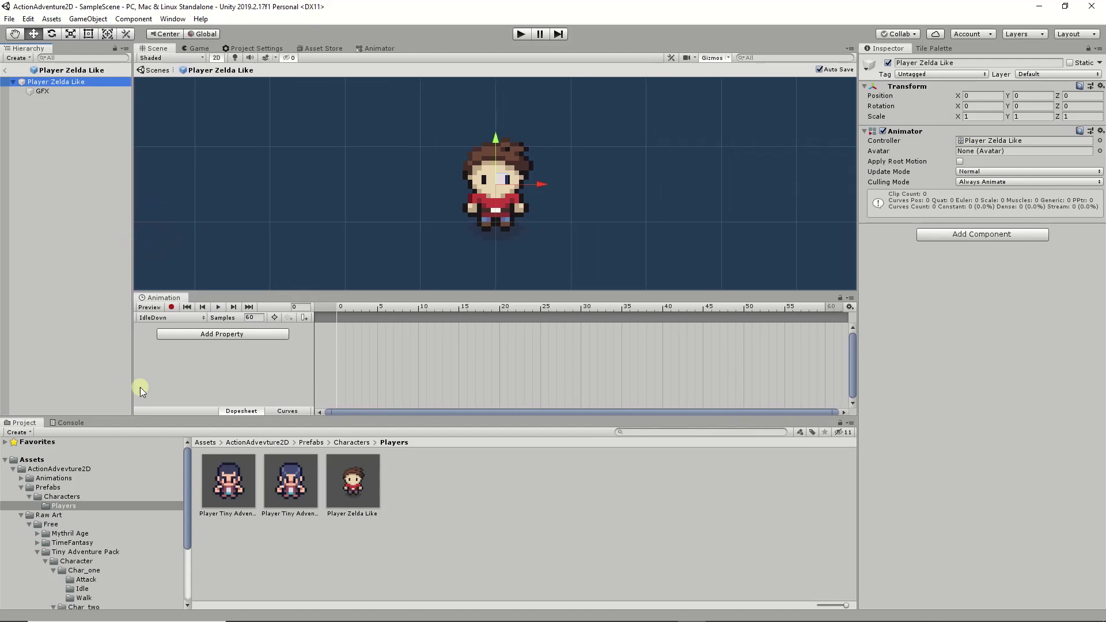
pyautogui.click(179, 320)
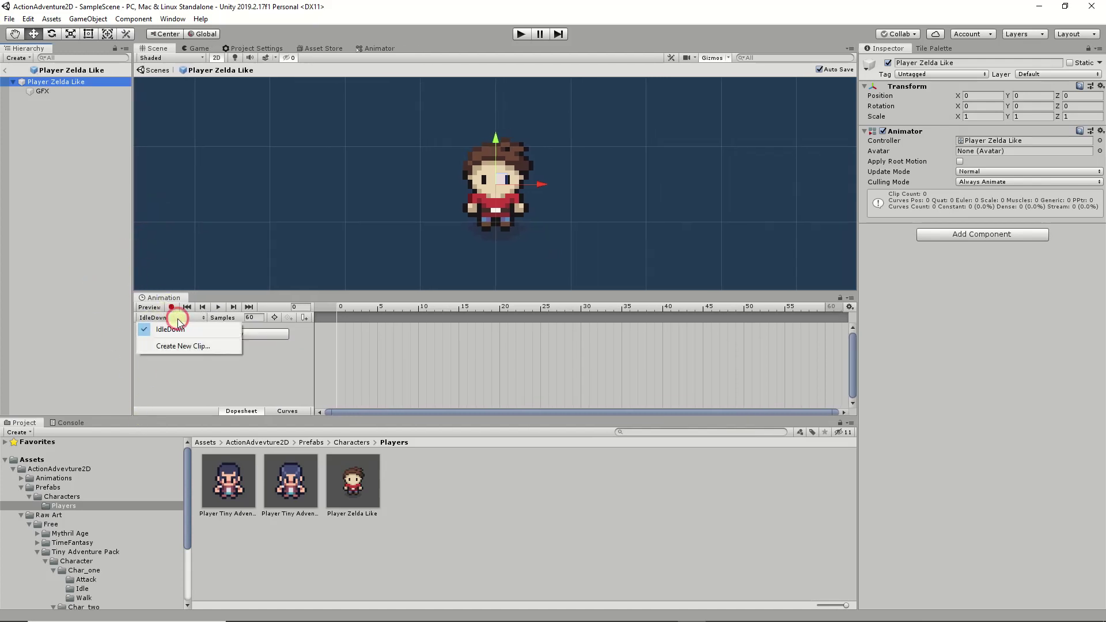
pyautogui.click(173, 381)
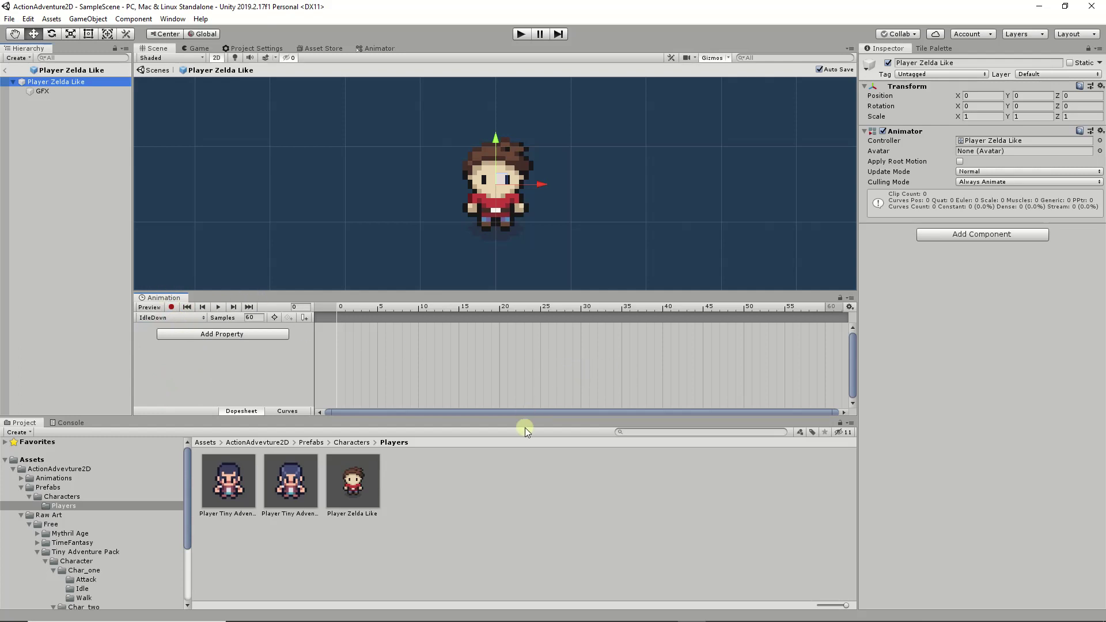
pyautogui.moveTo(521, 414); pyautogui.dragTo(523, 457)
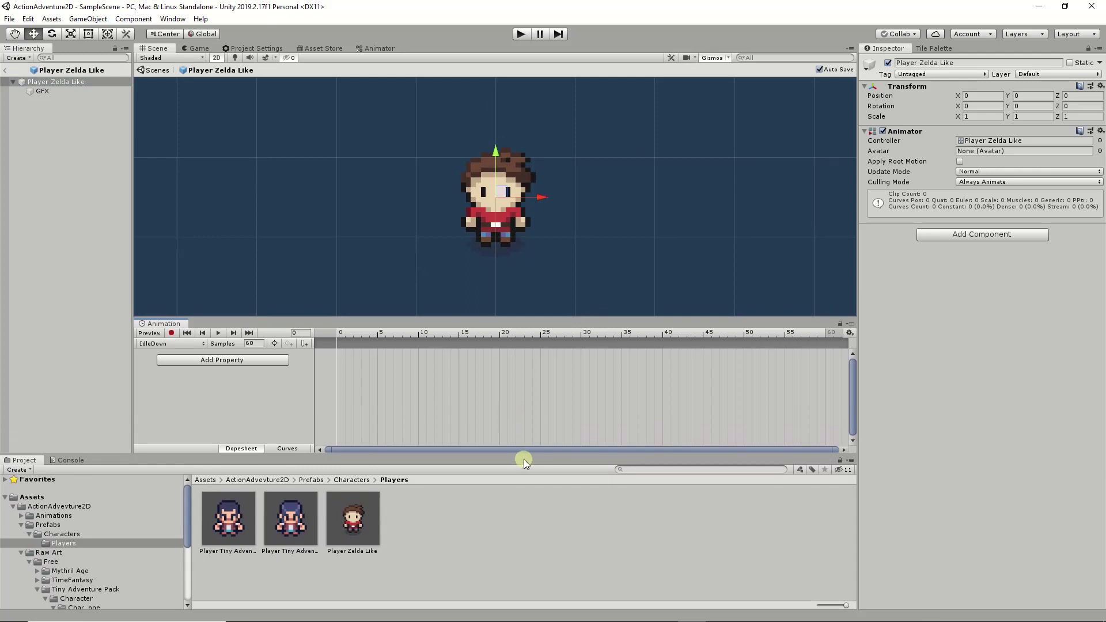
# - Open the ZeldaLikePlayer folder under Animations > Characters and inspect the Player Zelda Like controller and the IdleDown clip
pyautogui.scroll(-3, 106, 579)
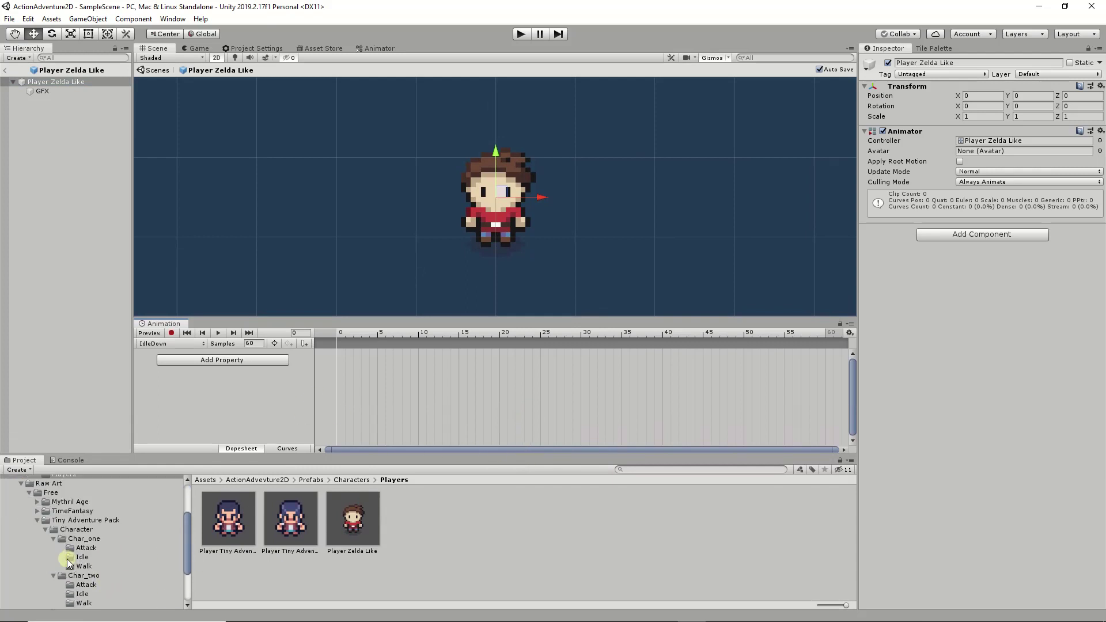
pyautogui.scroll(3, 66, 559)
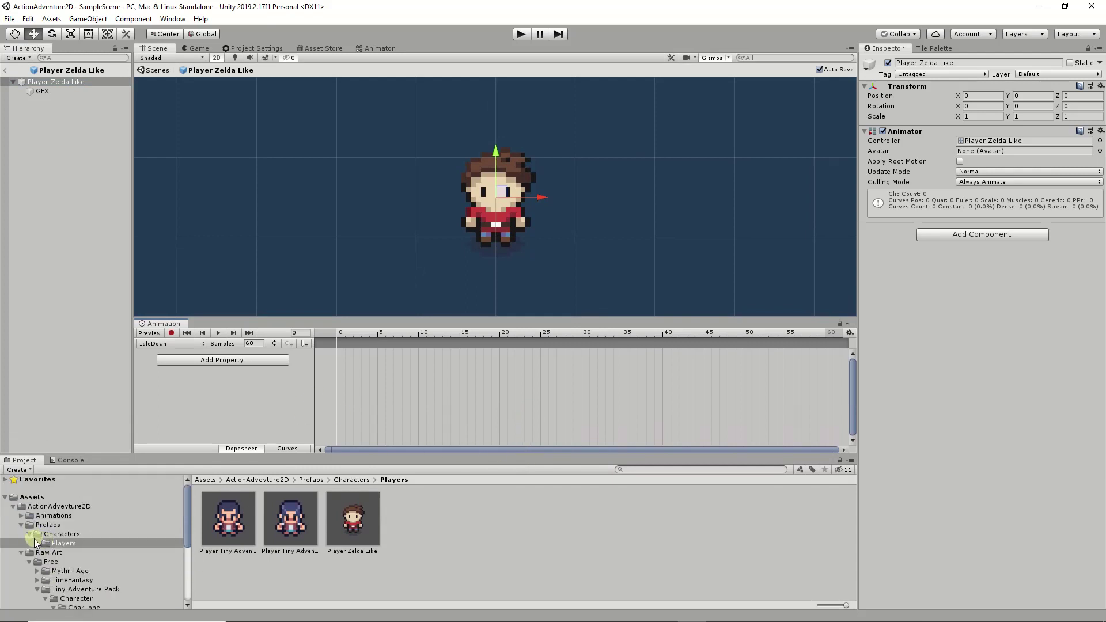
pyautogui.click(21, 516)
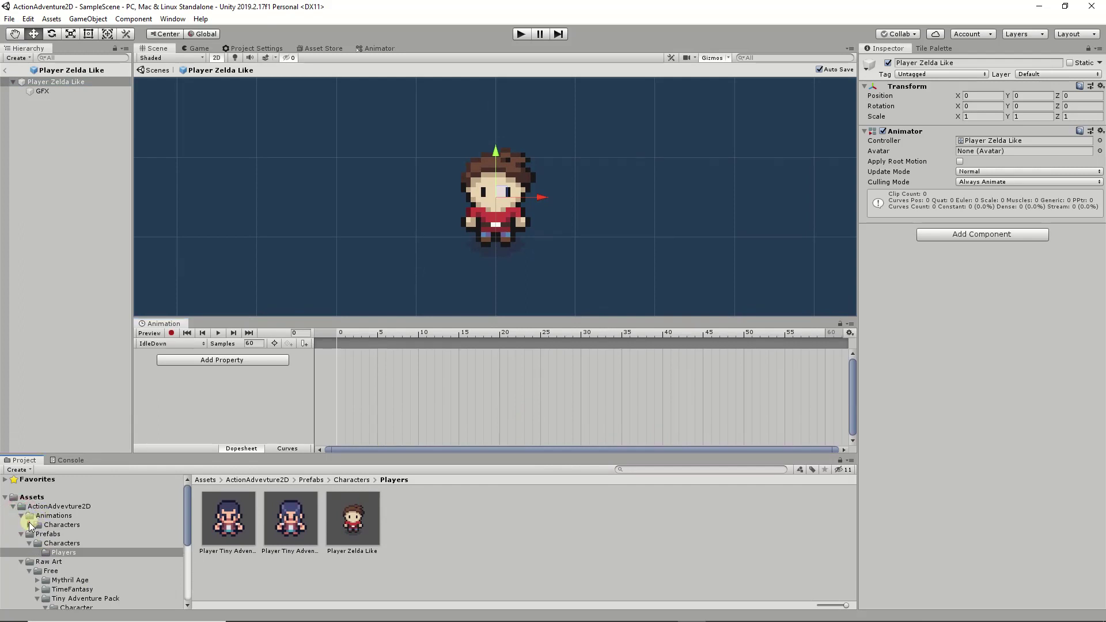
pyautogui.click(30, 525)
pyautogui.click(49, 525)
pyautogui.click(72, 533)
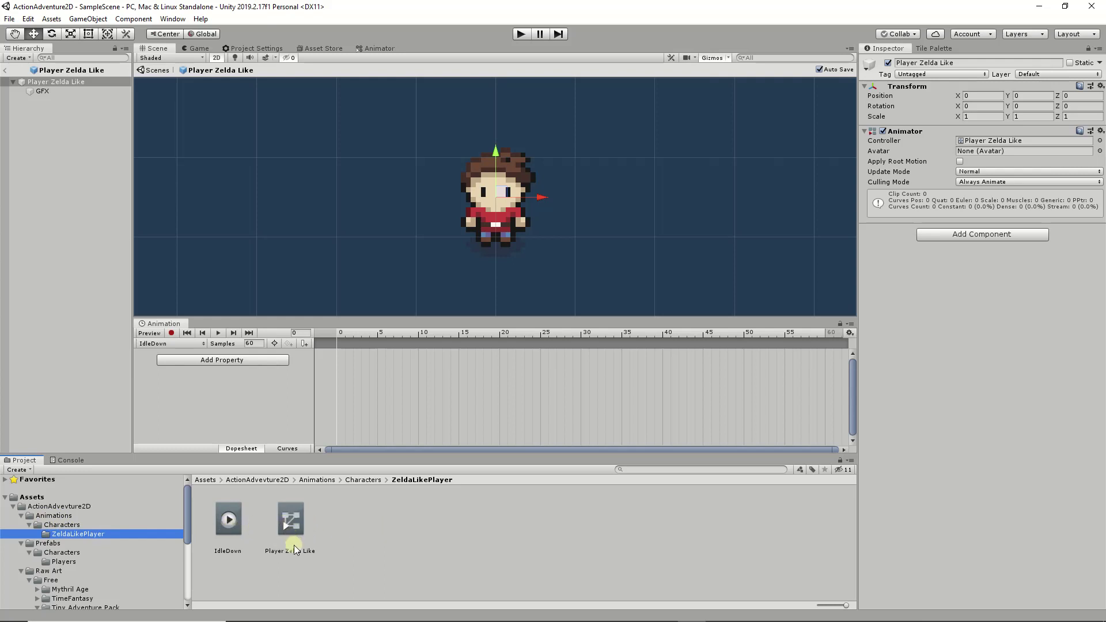
pyautogui.click(292, 527)
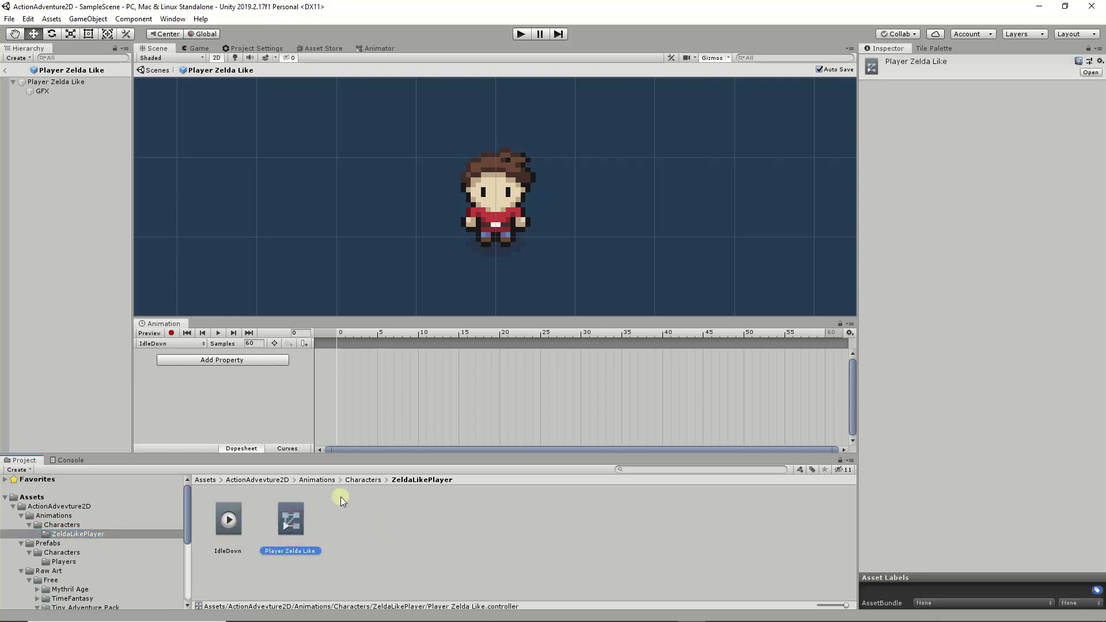
pyautogui.click(222, 527)
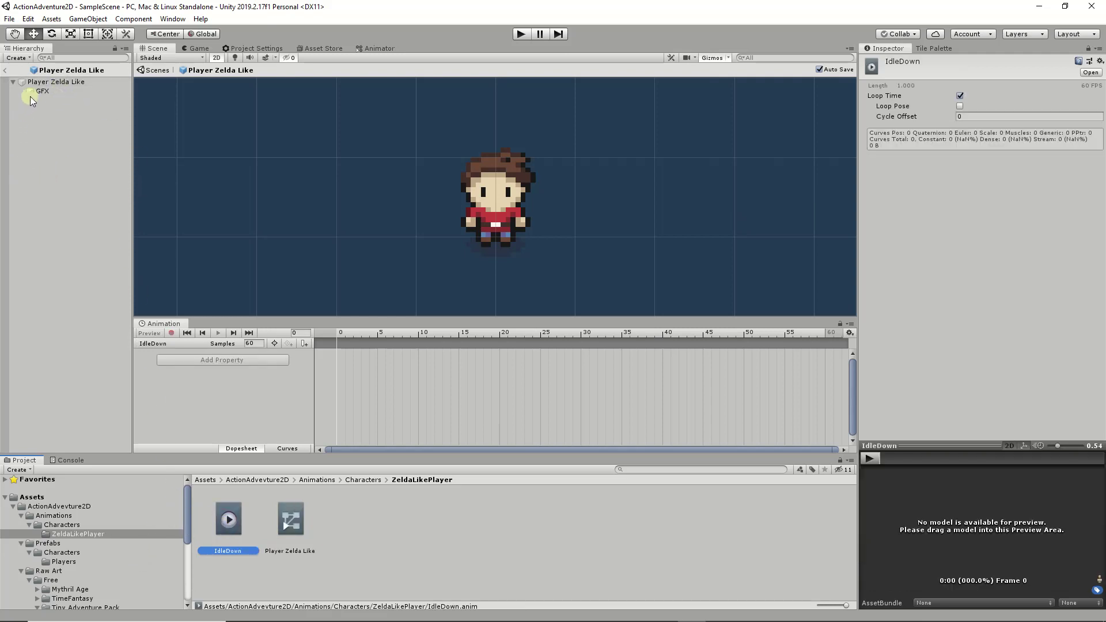
# - Compare the components on Player Zelda Like and its GFX child, examining the Box Collider 2D and Rigidbody 2D settings
pyautogui.click(46, 81)
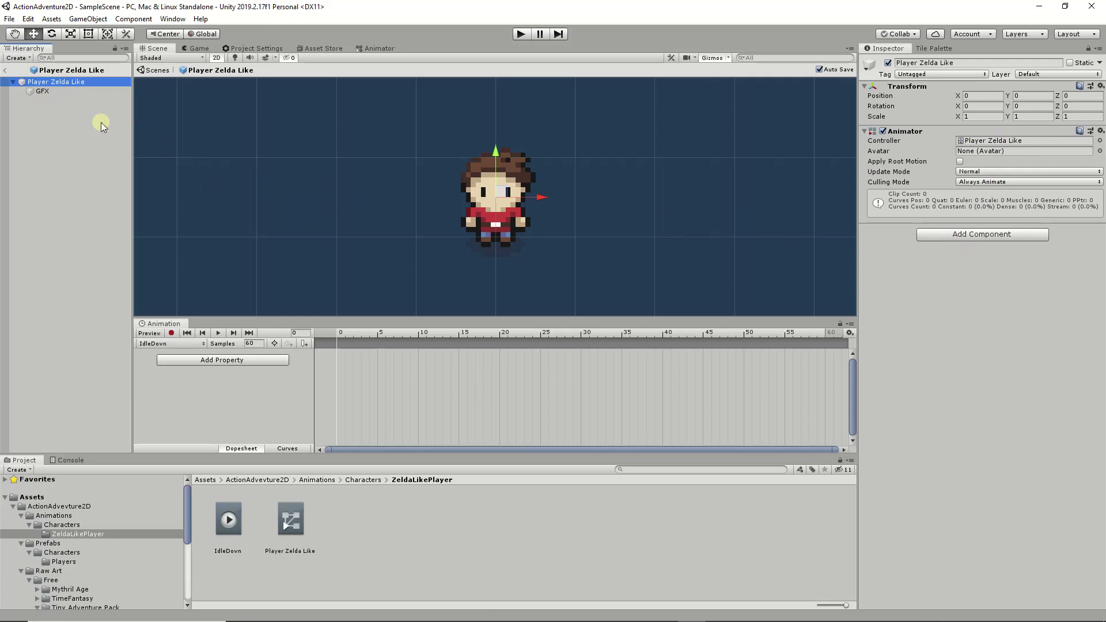
pyautogui.click(58, 95)
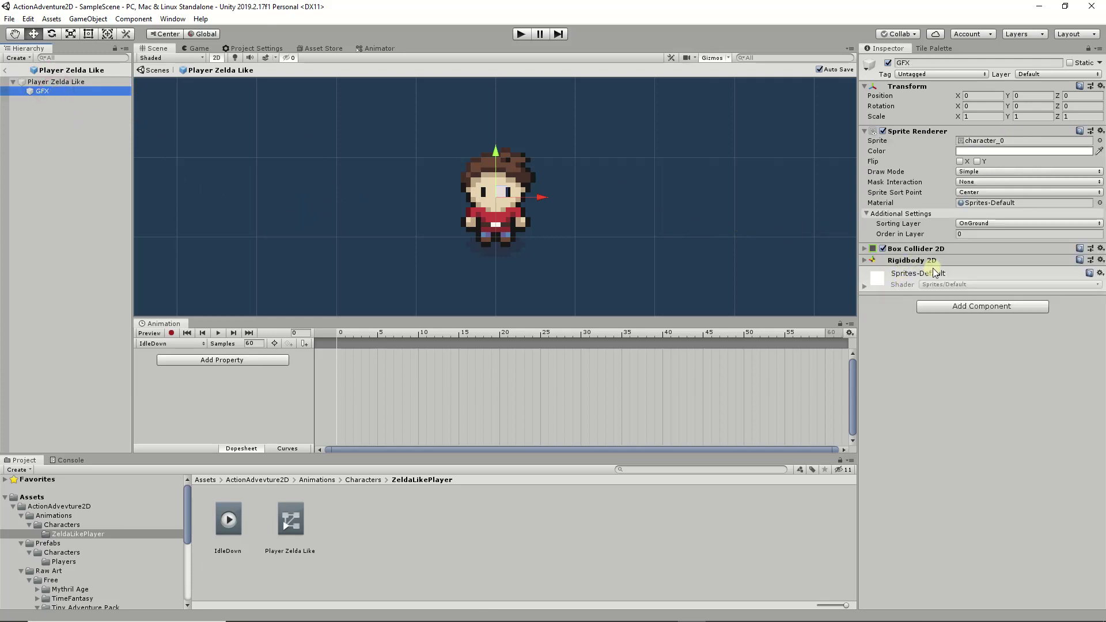
pyautogui.click(866, 250)
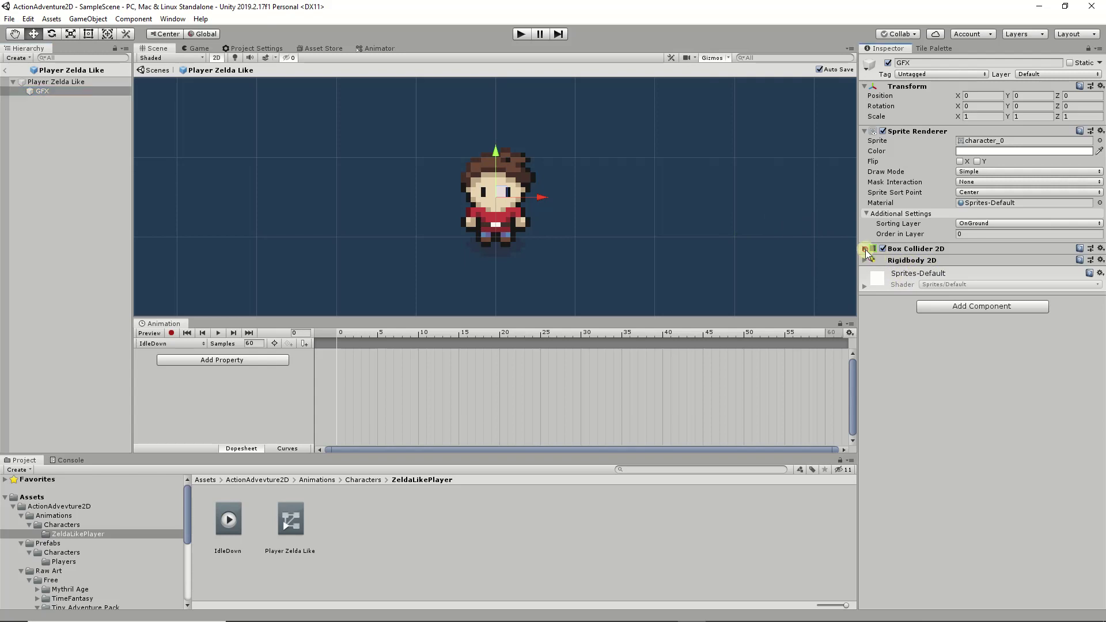
pyautogui.click(865, 250)
pyautogui.click(863, 261)
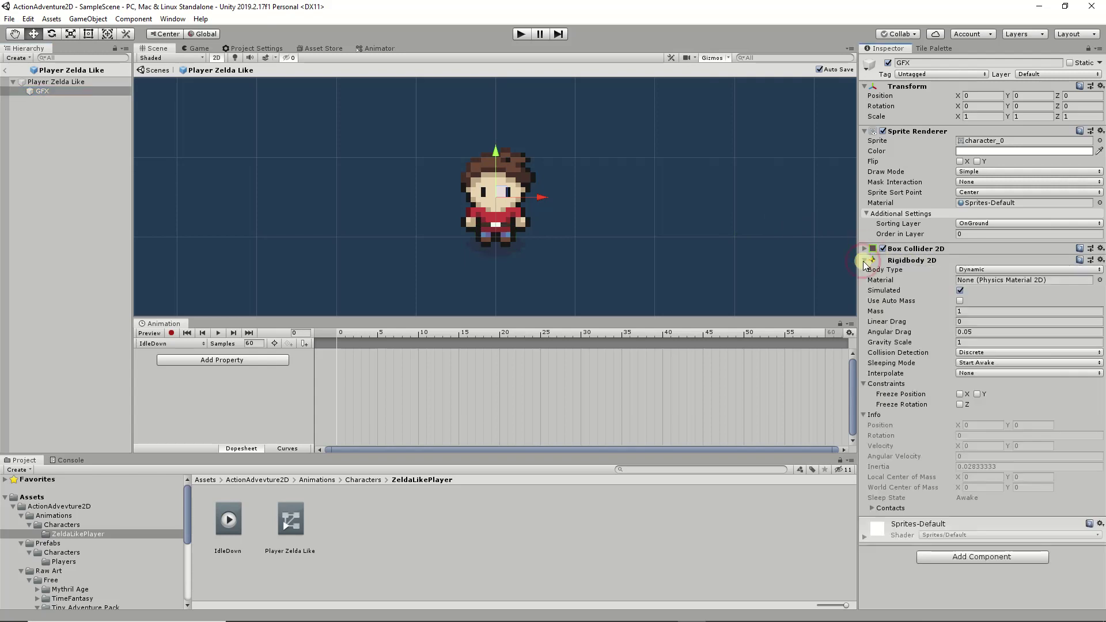
pyautogui.click(863, 261)
pyautogui.click(862, 248)
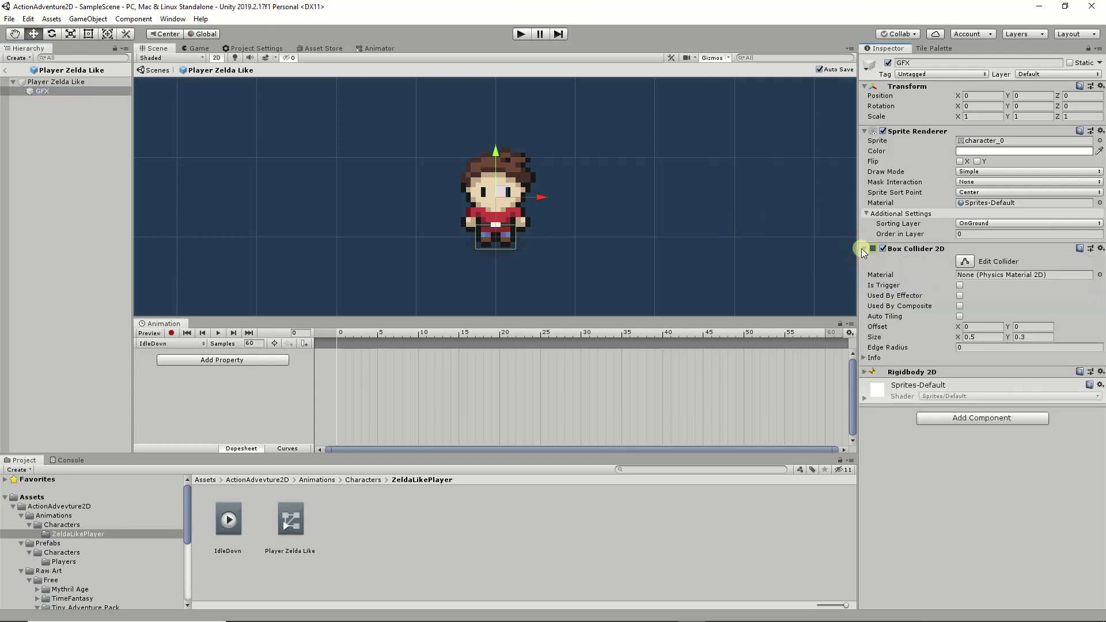
pyautogui.click(863, 249)
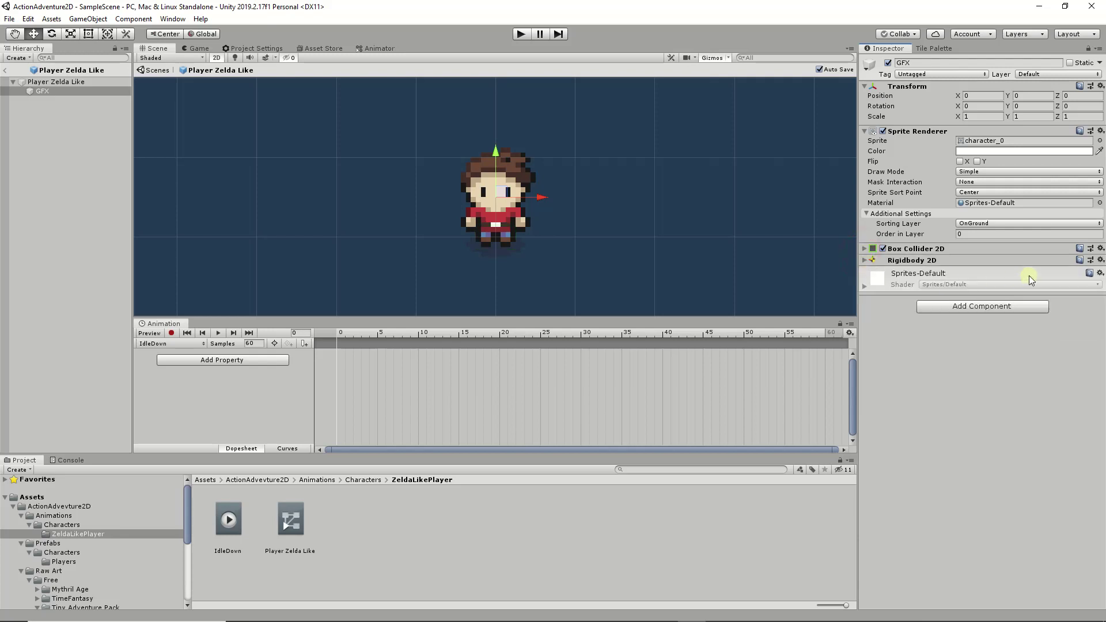
# - Copy the Rigidbody 2D component from GFX and paste it as a new component on the Player Zelda Like root
pyautogui.click(1100, 260)
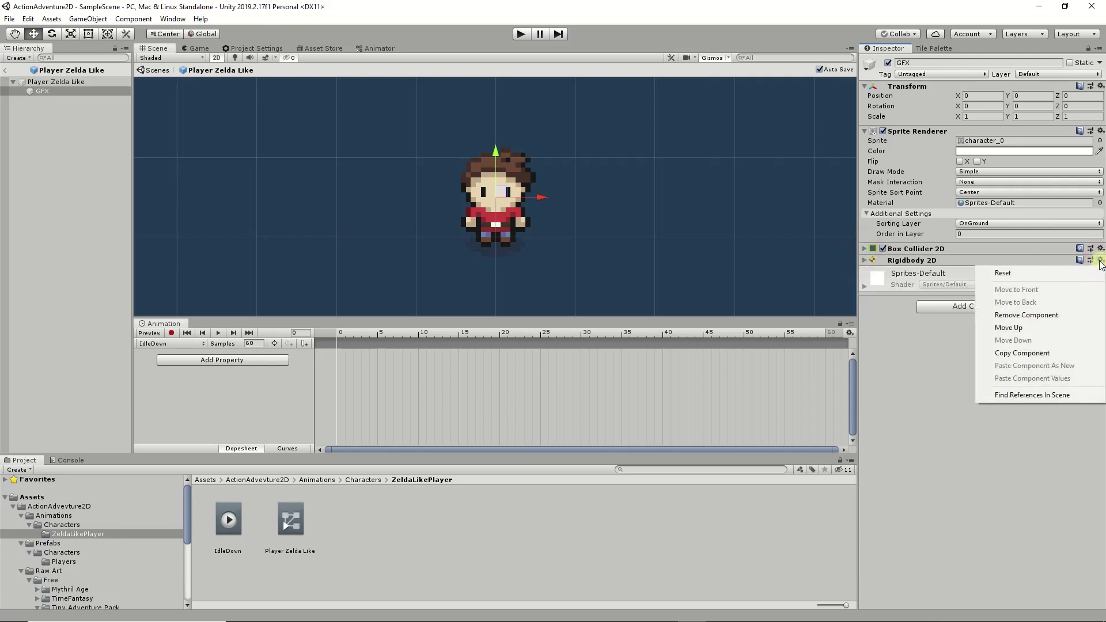
pyautogui.click(1056, 354)
pyautogui.click(85, 81)
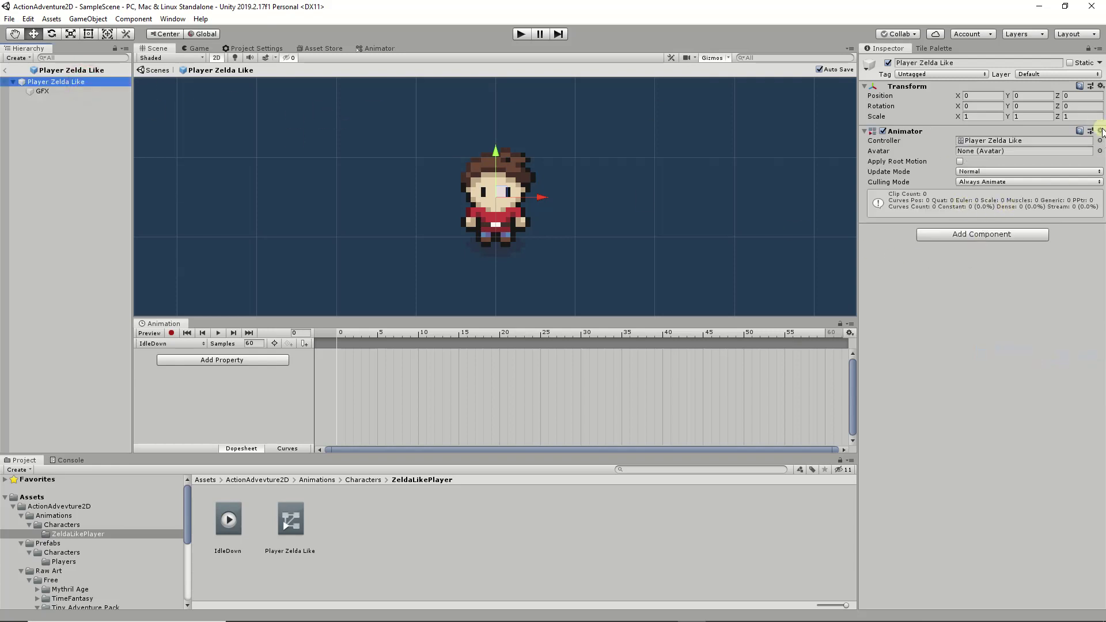
pyautogui.click(1100, 86)
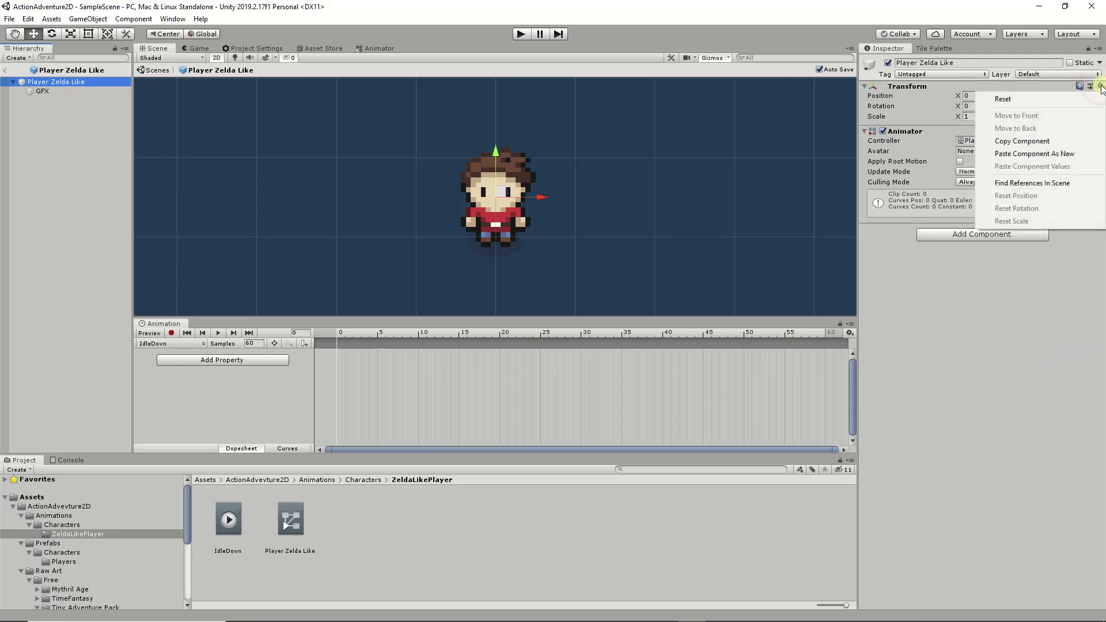
pyautogui.click(1074, 152)
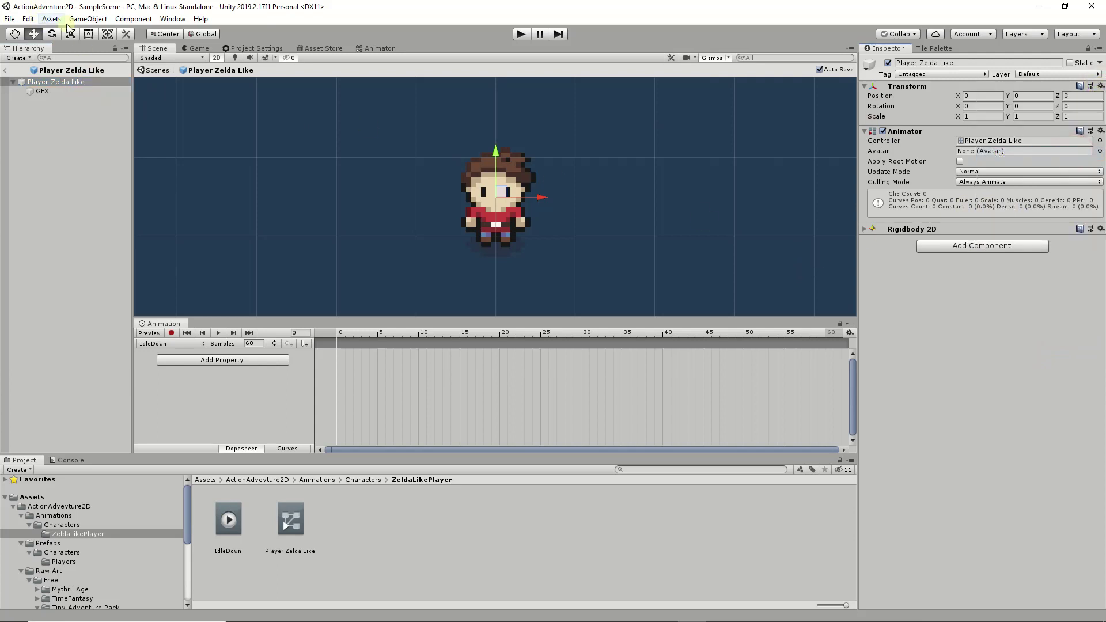
# - Remove the Rigidbody 2D component from the GFX child object
pyautogui.click(42, 91)
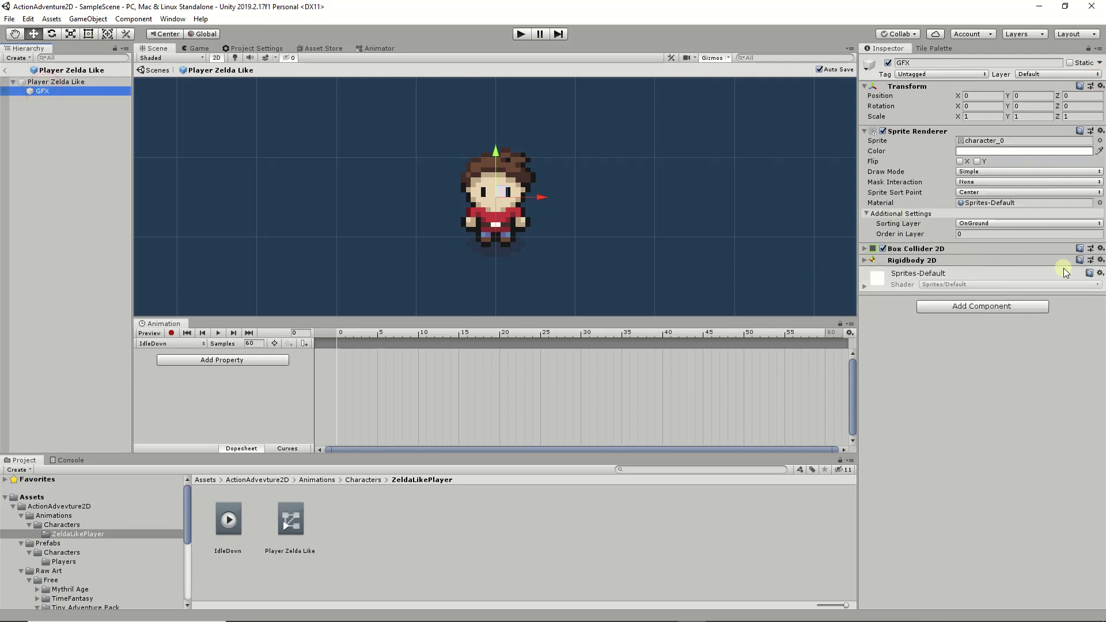
pyautogui.click(1100, 259)
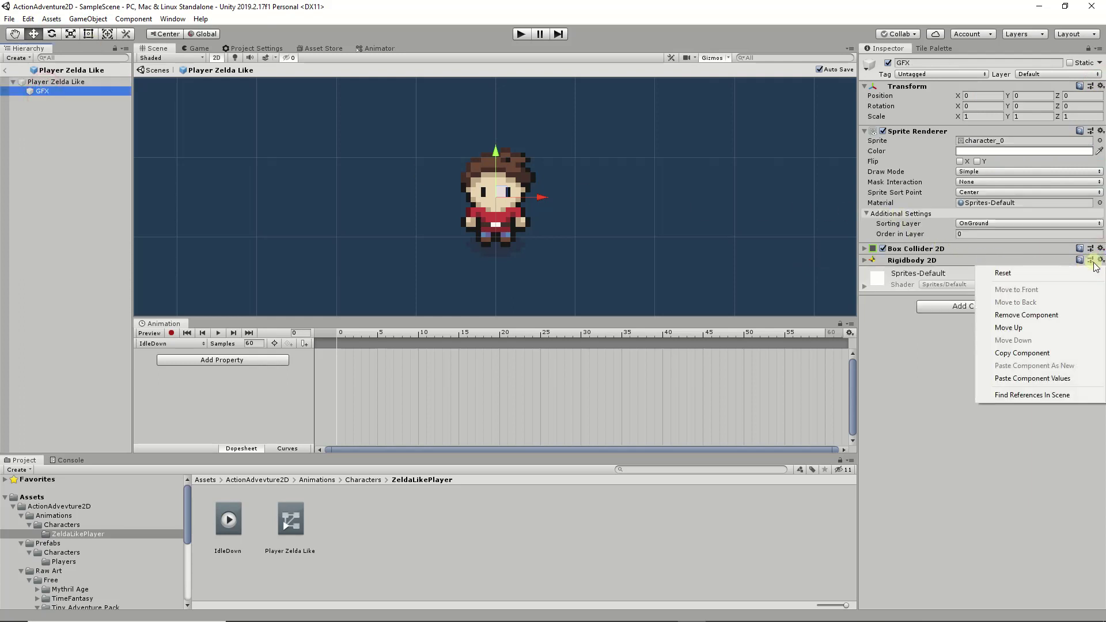
pyautogui.click(1042, 315)
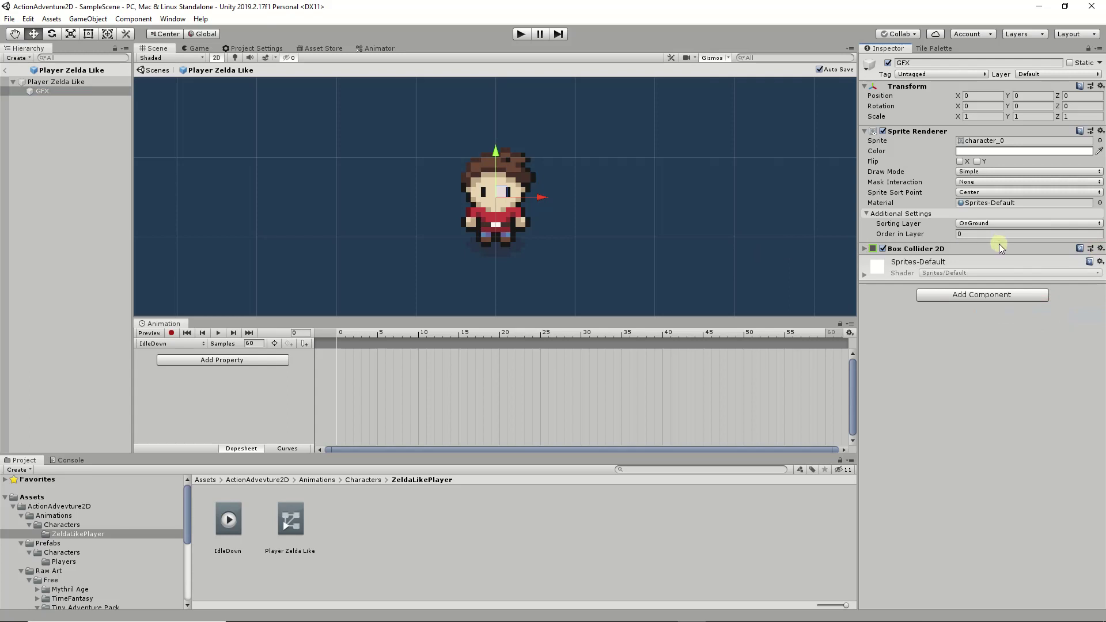
# - Copy the Box Collider 2D component from GFX and paste it as a new component on the Player Zelda Like root
pyautogui.click(1100, 249)
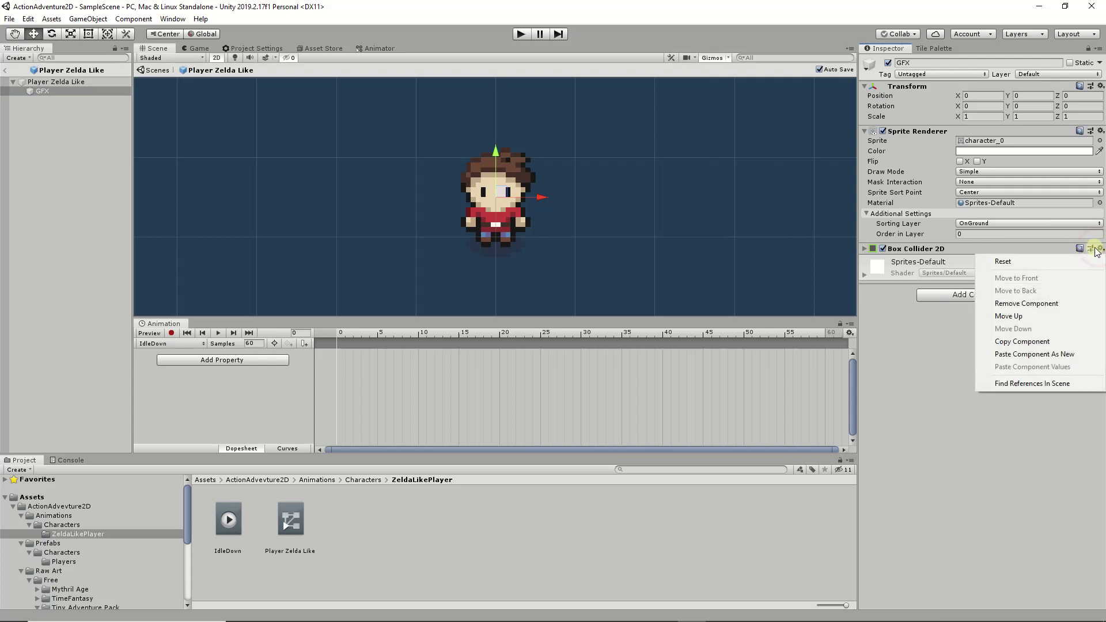
pyautogui.click(1039, 342)
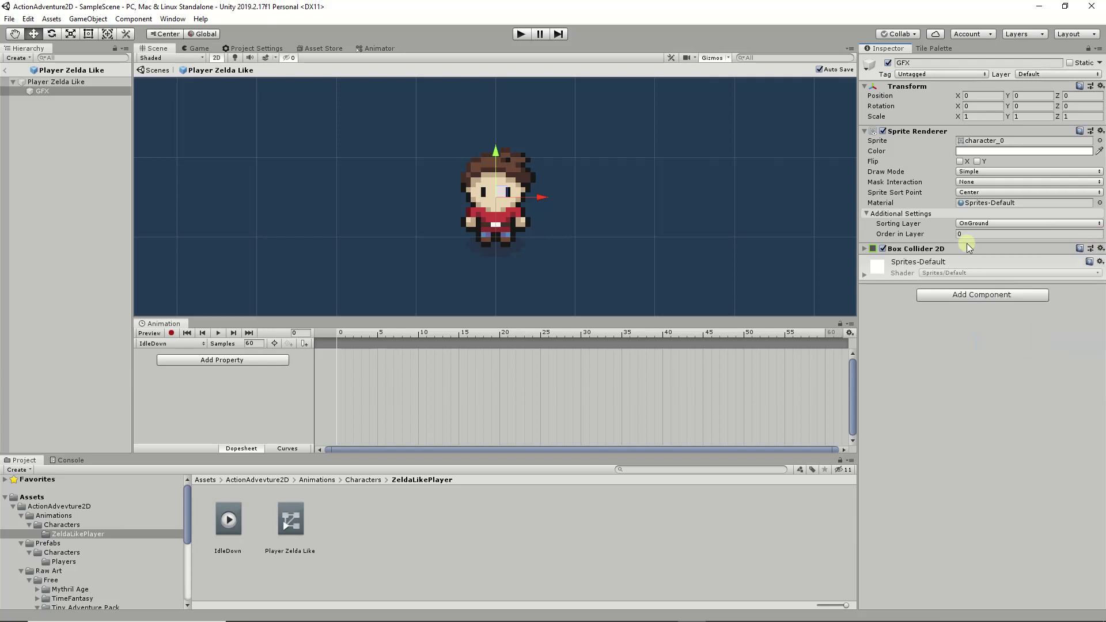
pyautogui.click(57, 81)
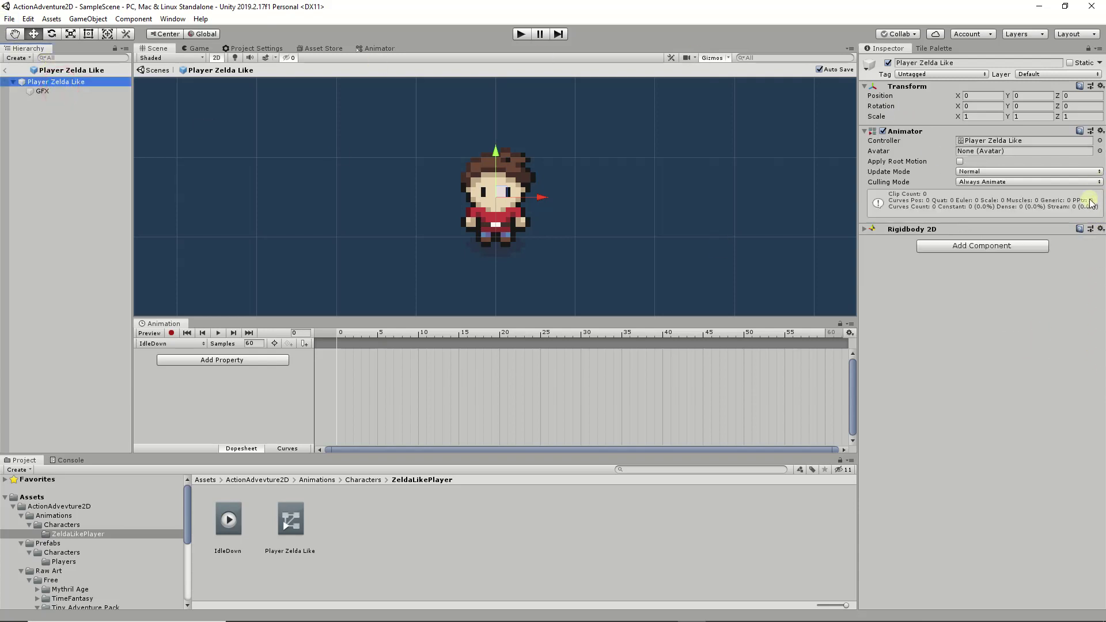
pyautogui.click(1099, 87)
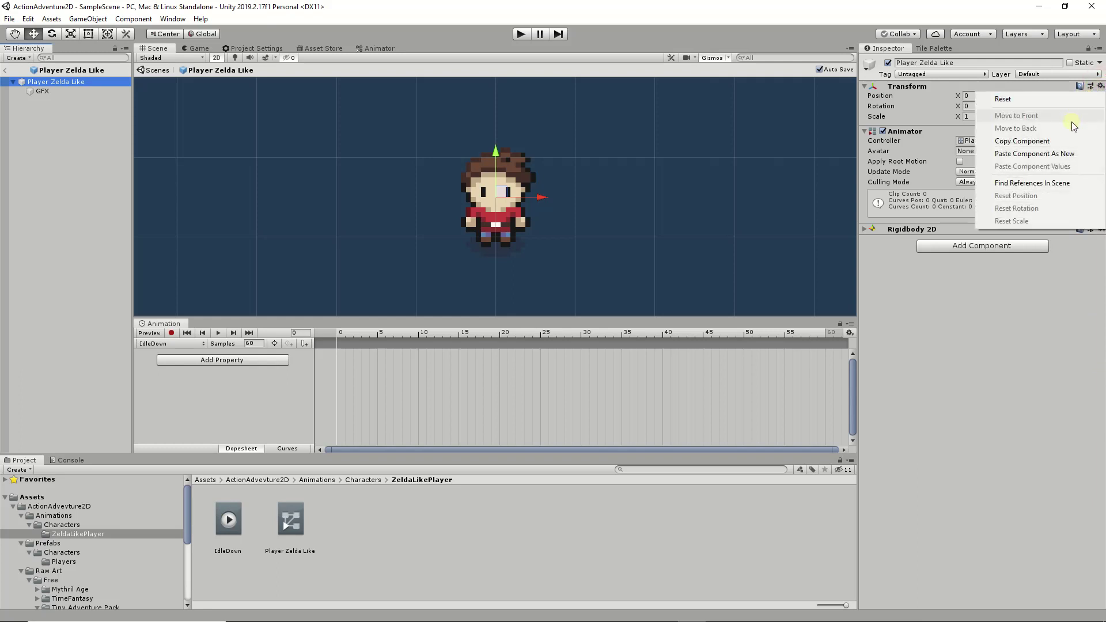
pyautogui.click(1065, 154)
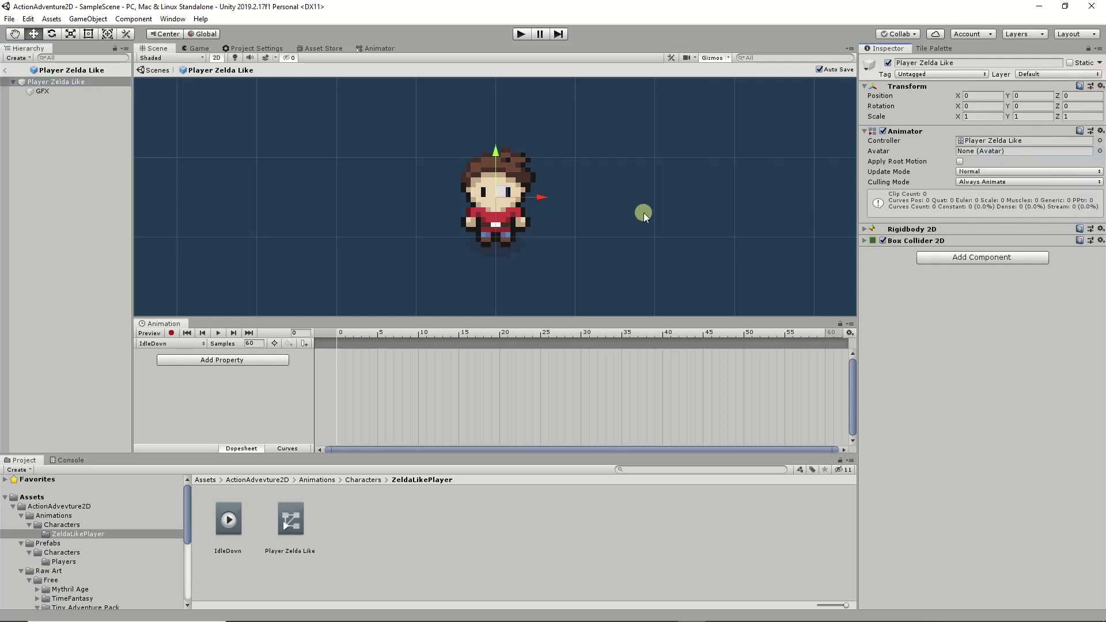
# - Remove the Box Collider 2D component from the GFX child object
pyautogui.click(43, 91)
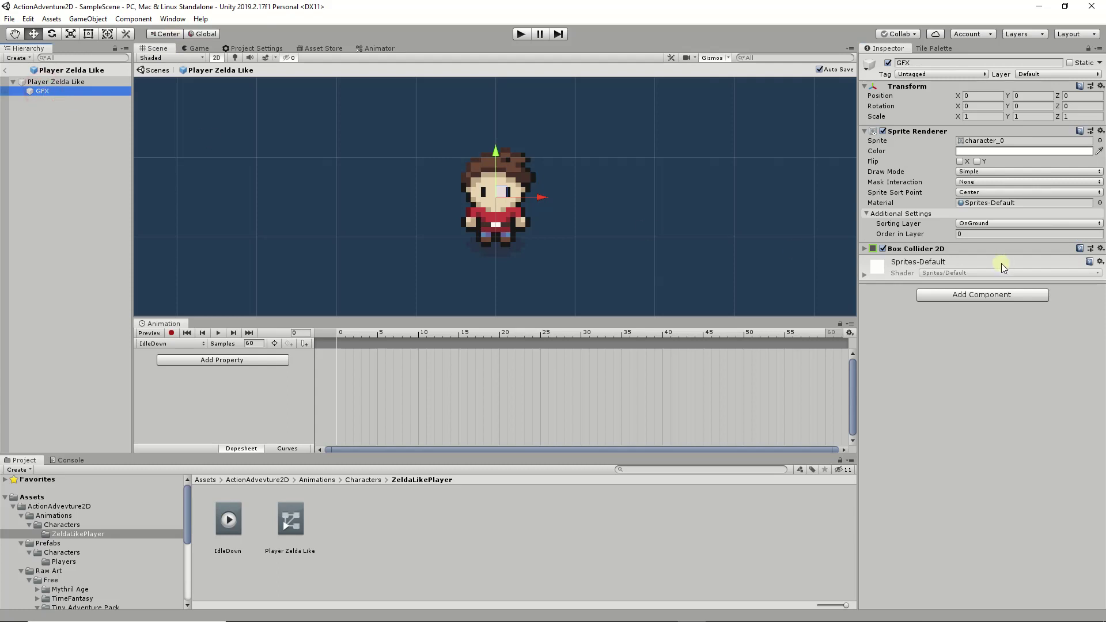
pyautogui.click(865, 248)
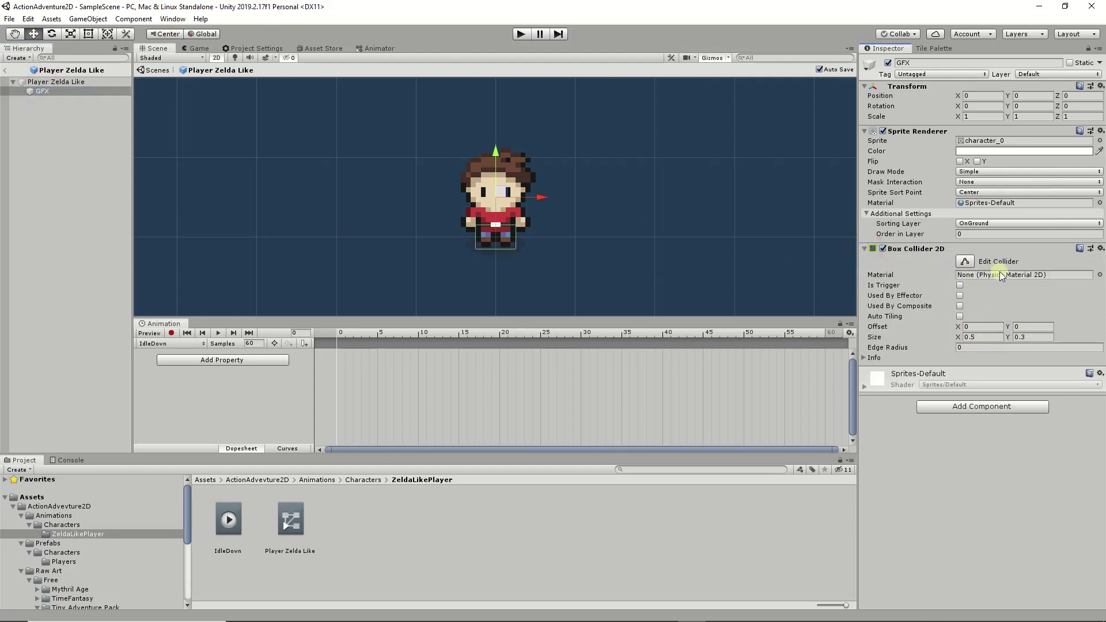
pyautogui.click(1099, 248)
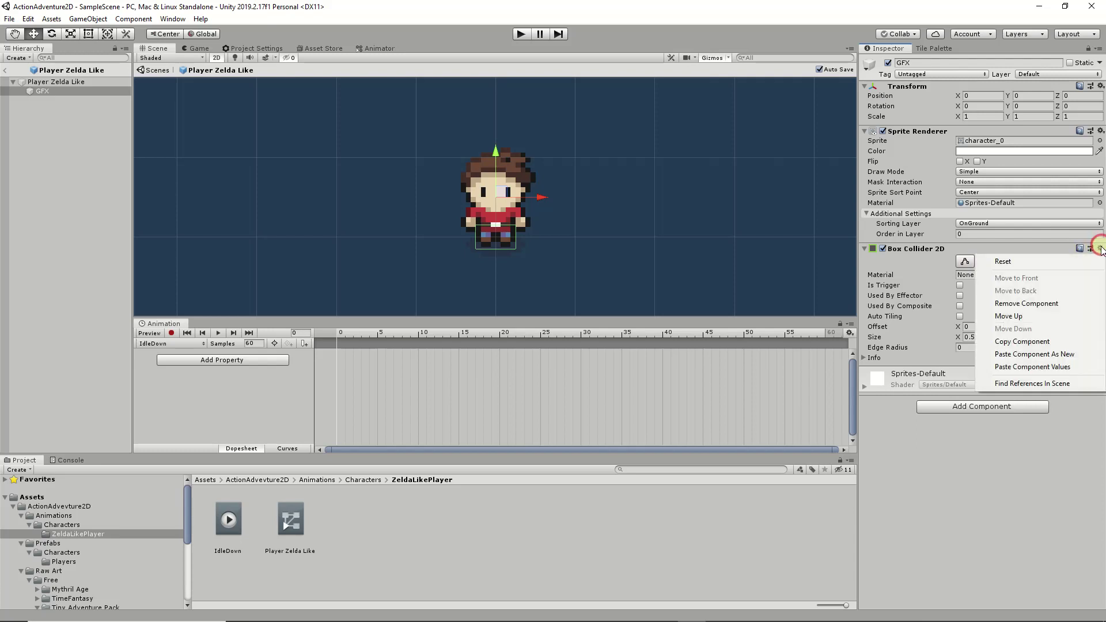
pyautogui.click(1036, 309)
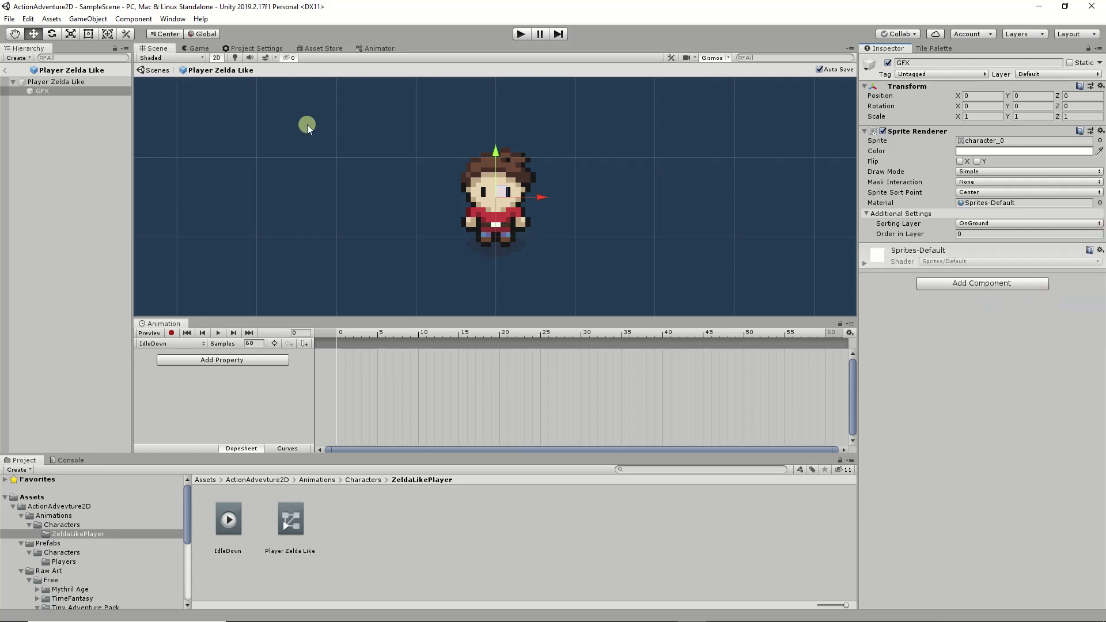
# - Check the Rigidbody 2D and Box Collider 2D settings on the Player Zelda Like root
pyautogui.click(43, 81)
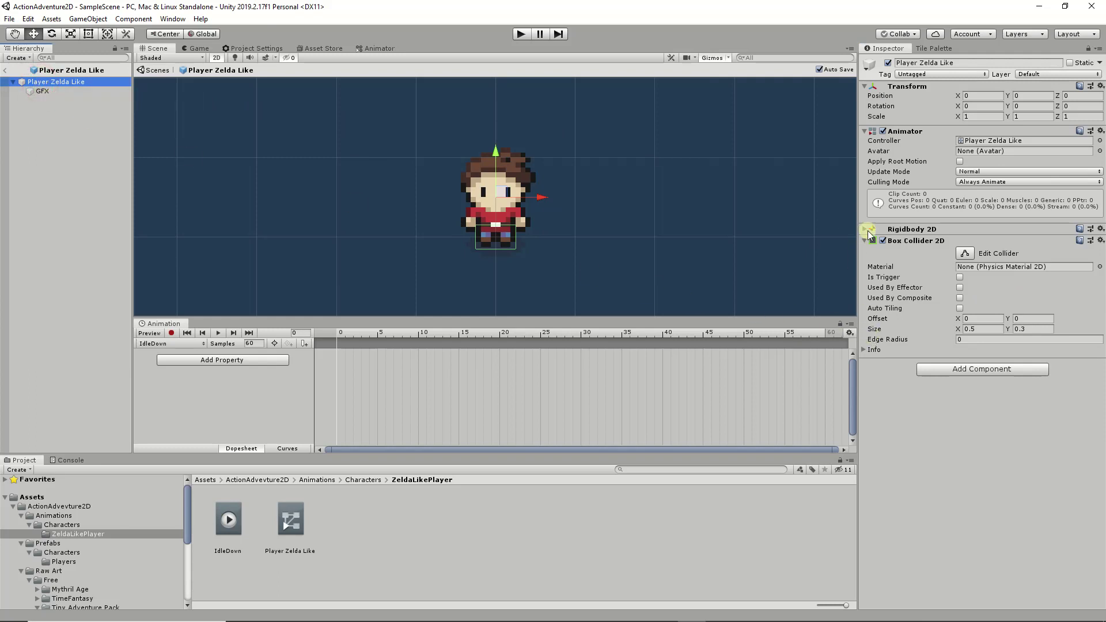
pyautogui.click(865, 229)
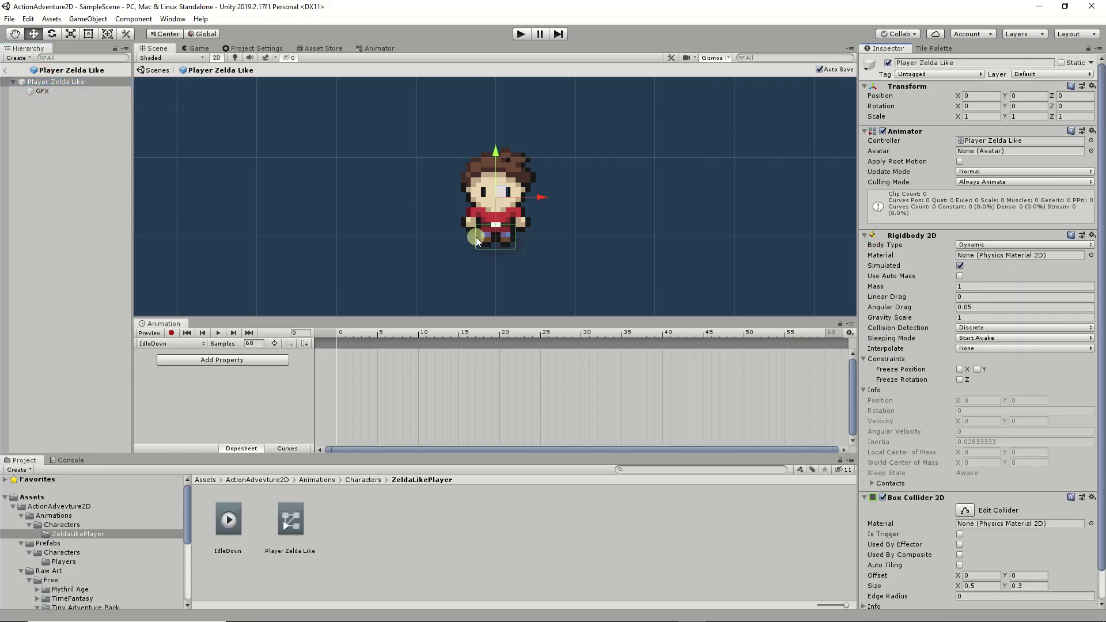
pyautogui.click(865, 234)
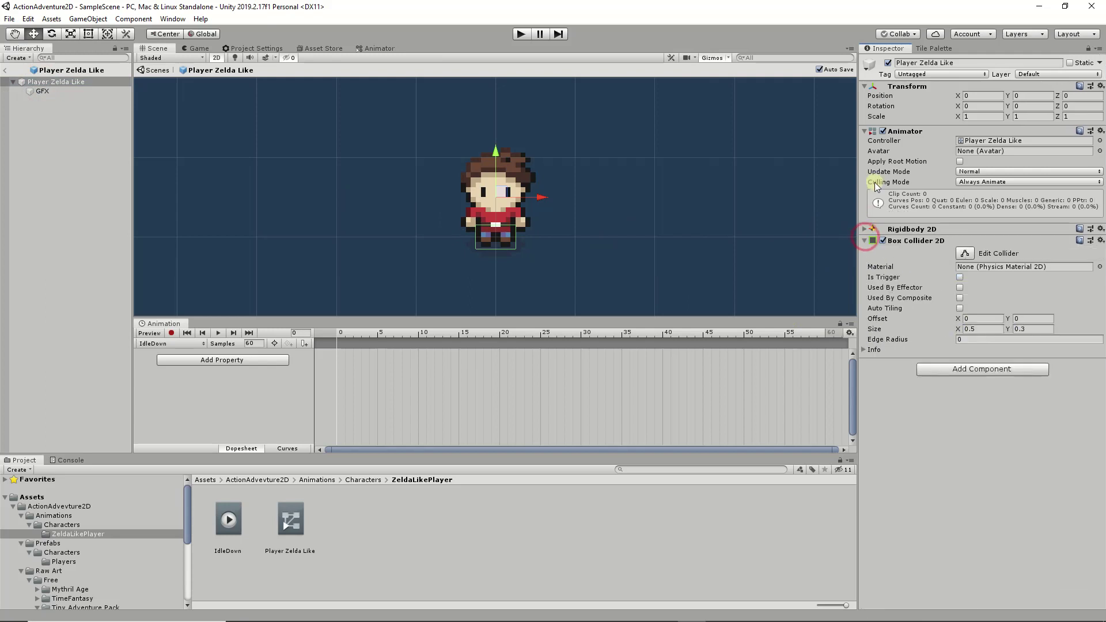
pyautogui.click(863, 241)
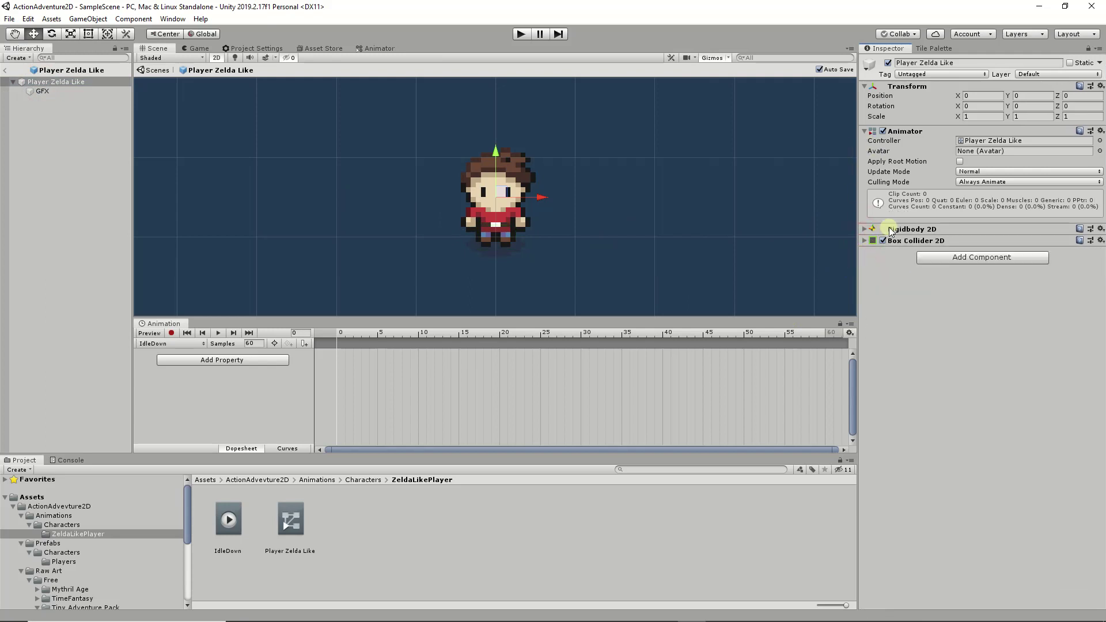
pyautogui.moveTo(894, 214)
pyautogui.mouseDown()
pyautogui.moveTo(885, 132)
pyautogui.moveTo(881, 219)
pyautogui.mouseUp()
pyautogui.click(866, 228)
pyautogui.click(180, 344)
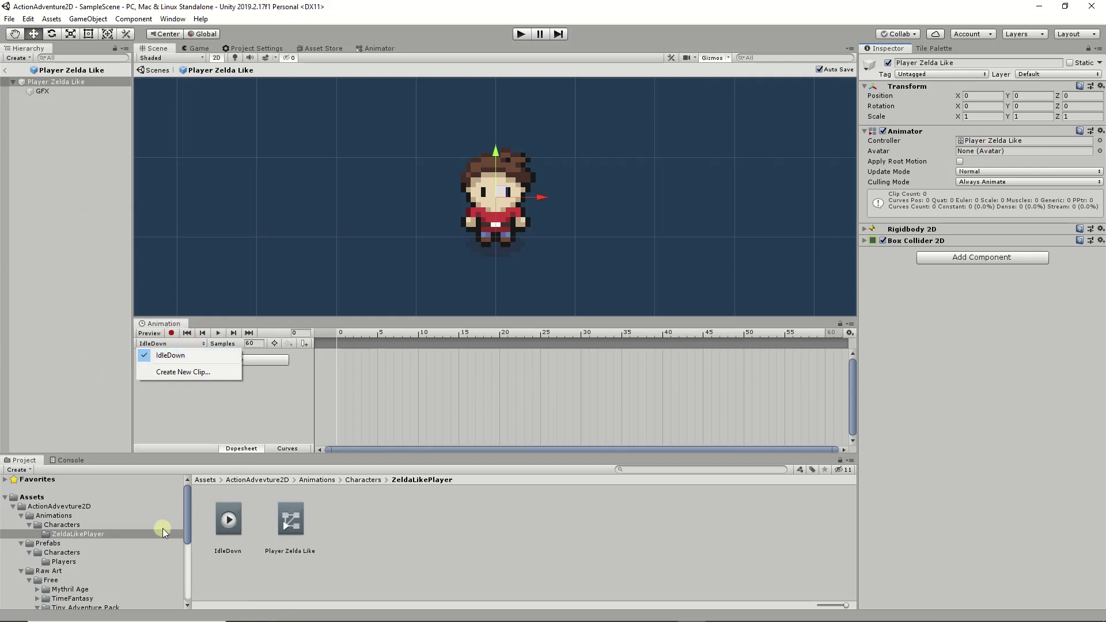
pyautogui.click(224, 518)
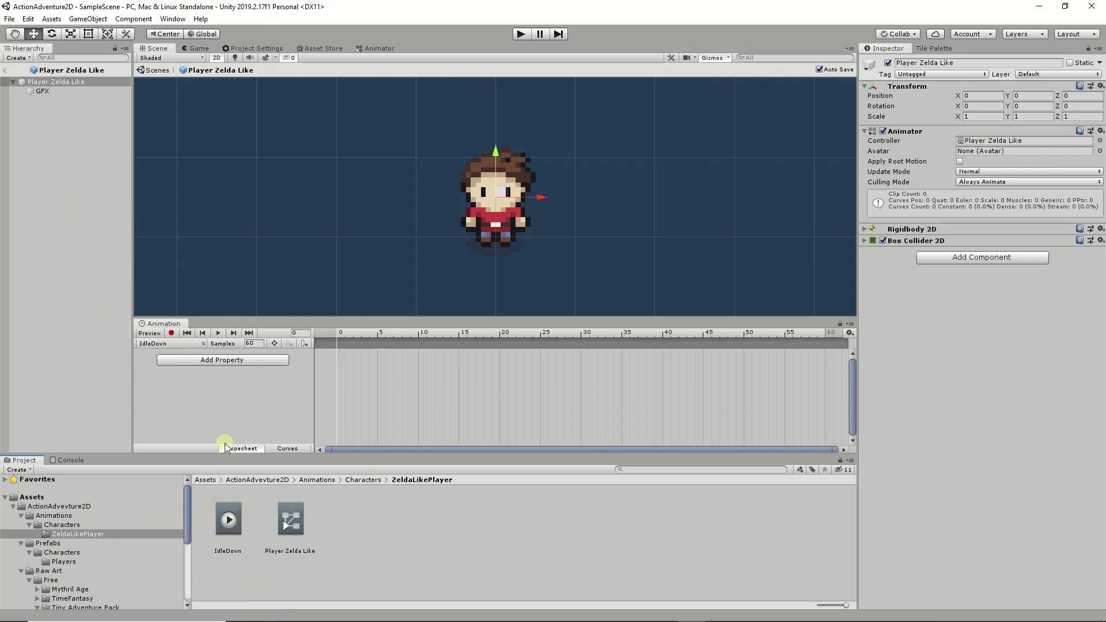
# - Open the gfx folder inside ZeldaLikeTilesetsAndSprites and expand the character sprite sheet to show its individual sprites
pyautogui.scroll(-4, 106, 534)
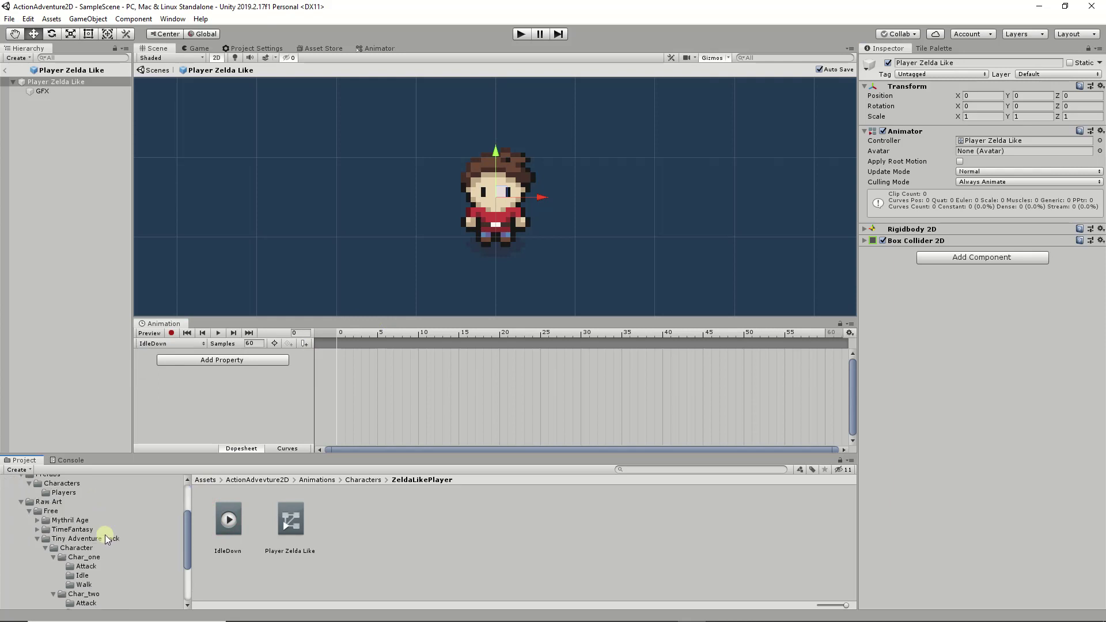
pyautogui.scroll(-3, 56, 529)
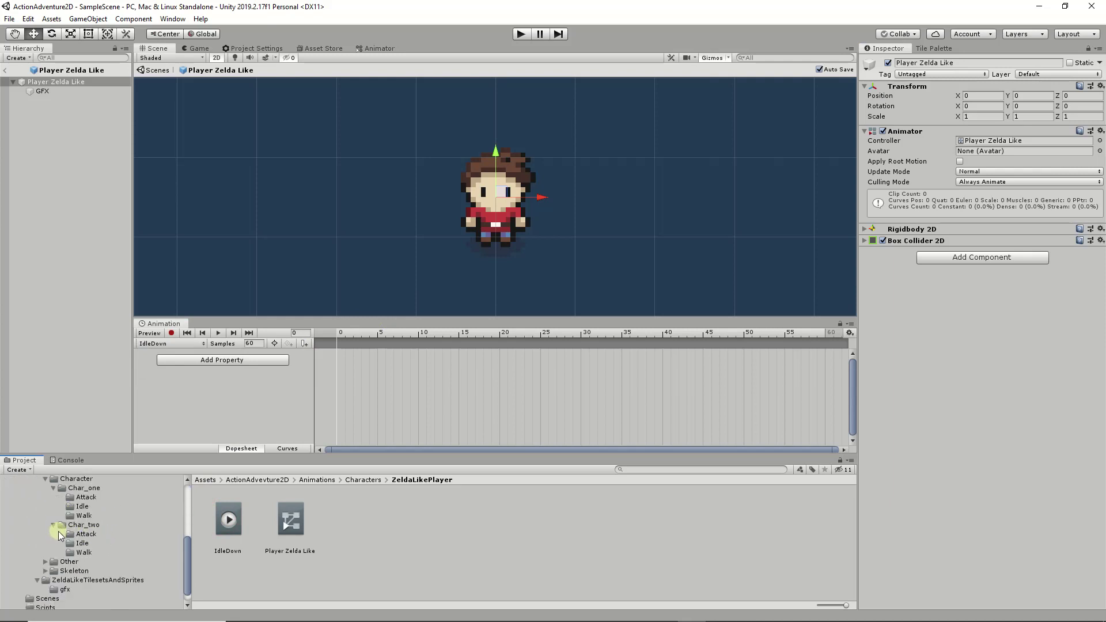
pyautogui.click(85, 581)
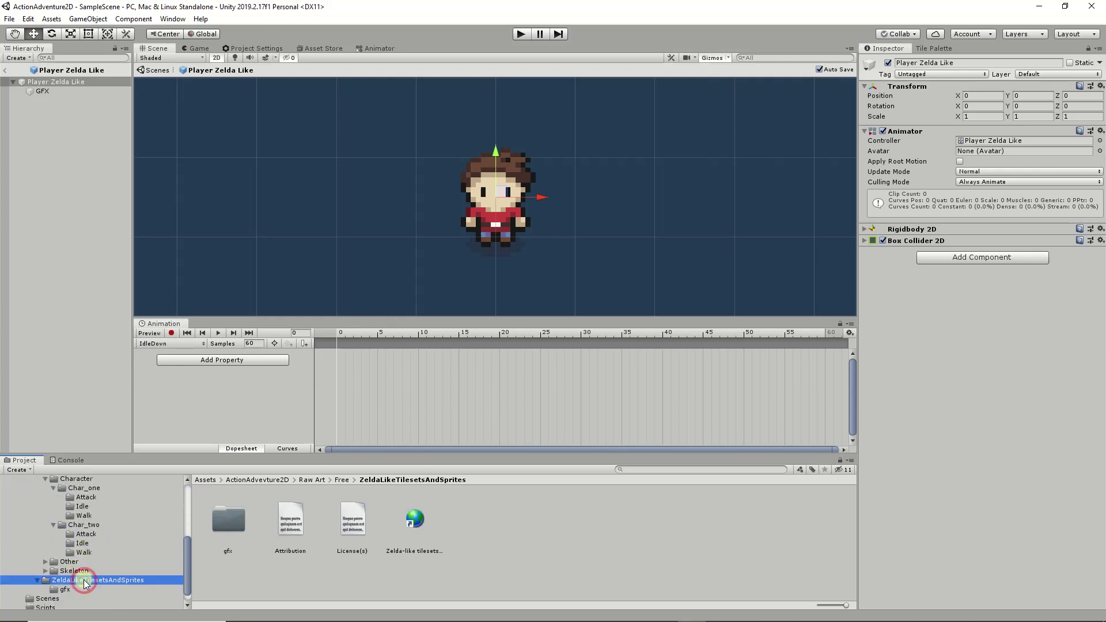
pyautogui.doubleClick(226, 523)
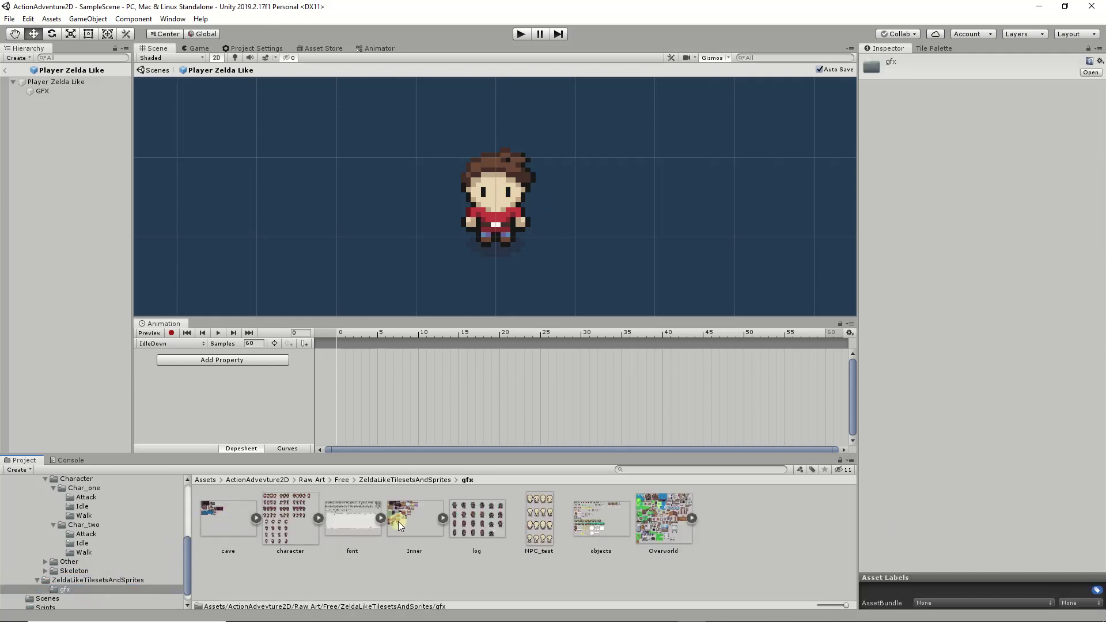
pyautogui.click(314, 514)
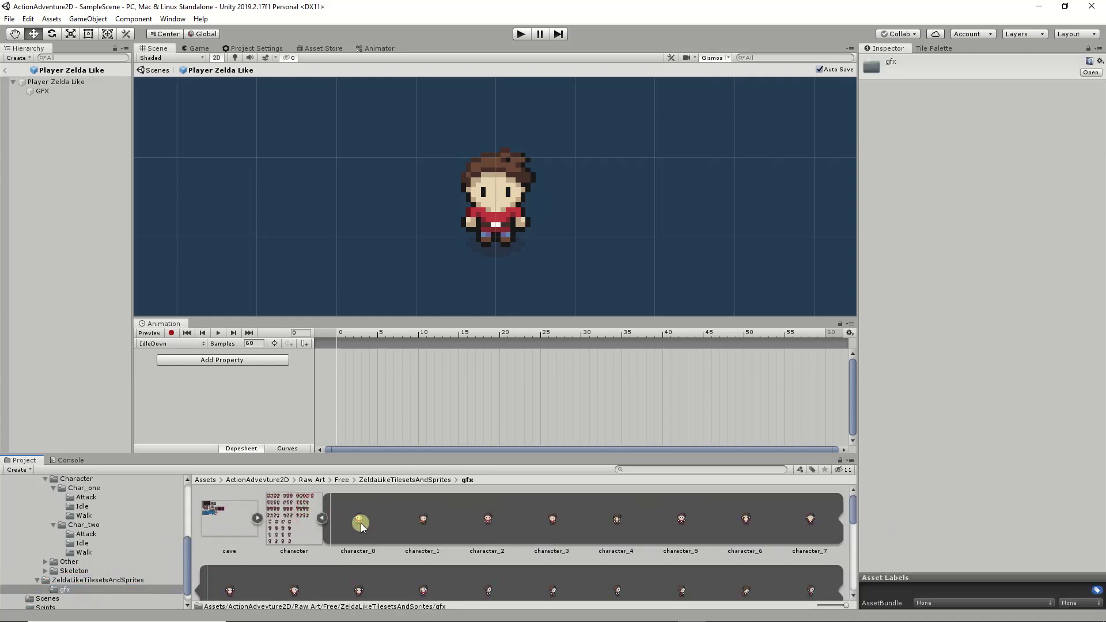
# - Try to place the character_0 sprite directly at frame 0 of the IdleDown timeline
pyautogui.moveTo(360, 523); pyautogui.dragTo(339, 348)
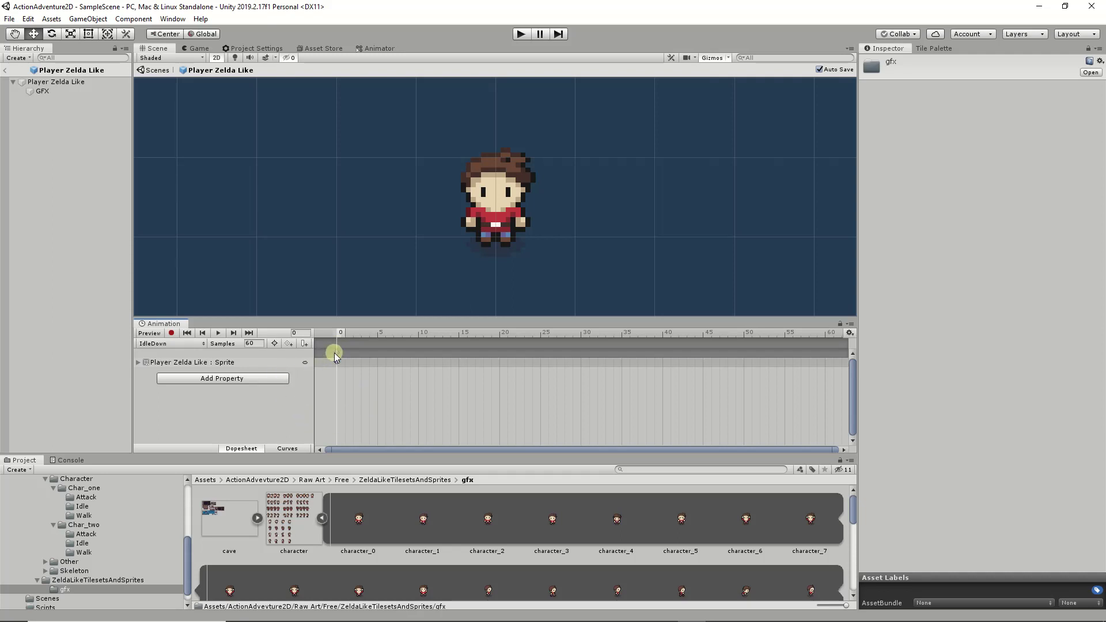
pyautogui.click(335, 353)
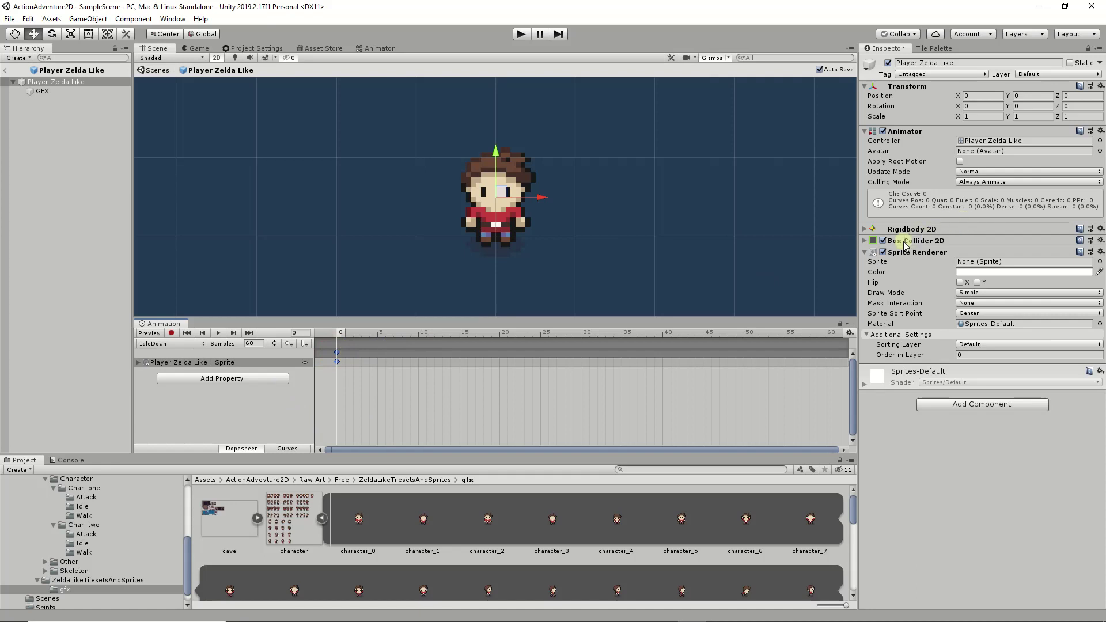
# - Remove the Sprite Renderer from the Player Zelda Like root and its Sprite property from the IdleDown clip
pyautogui.click(1101, 252)
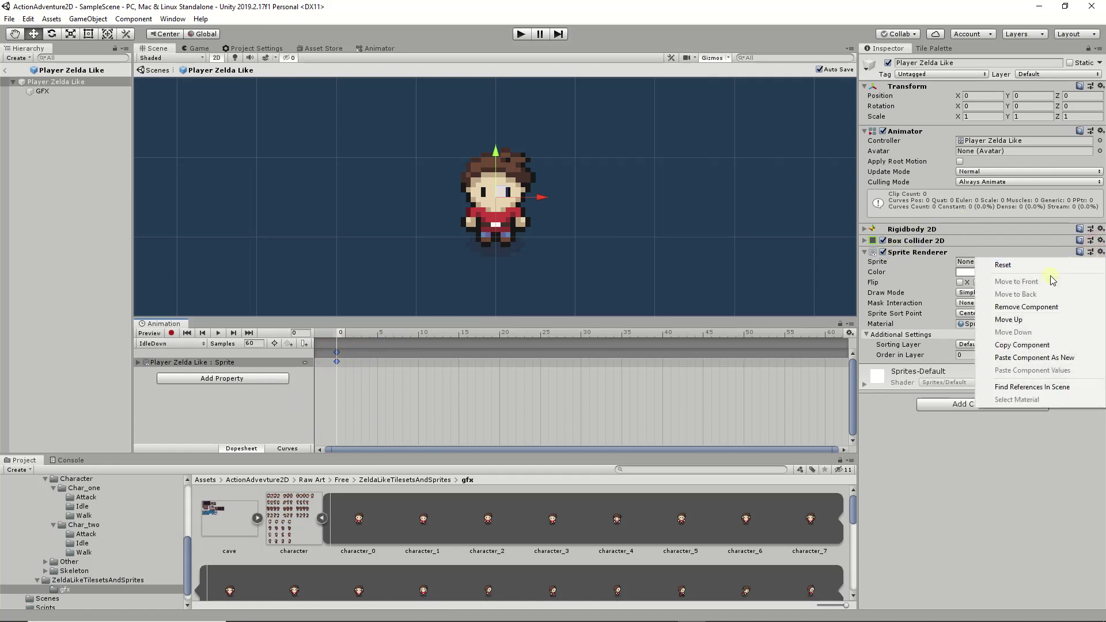
pyautogui.click(1041, 307)
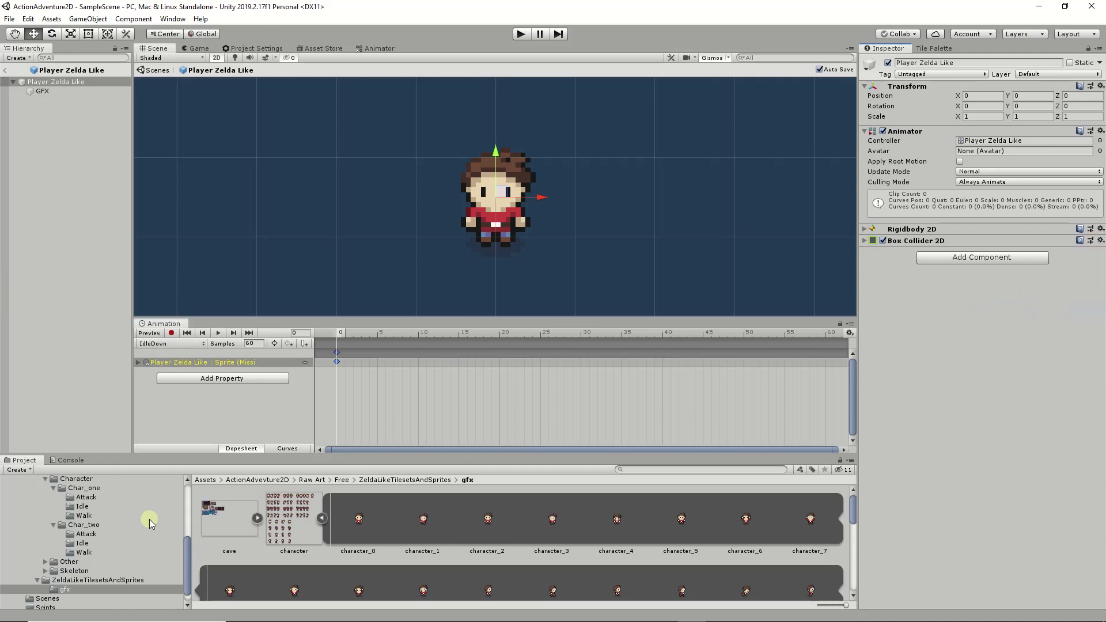
pyautogui.rightClick(233, 364)
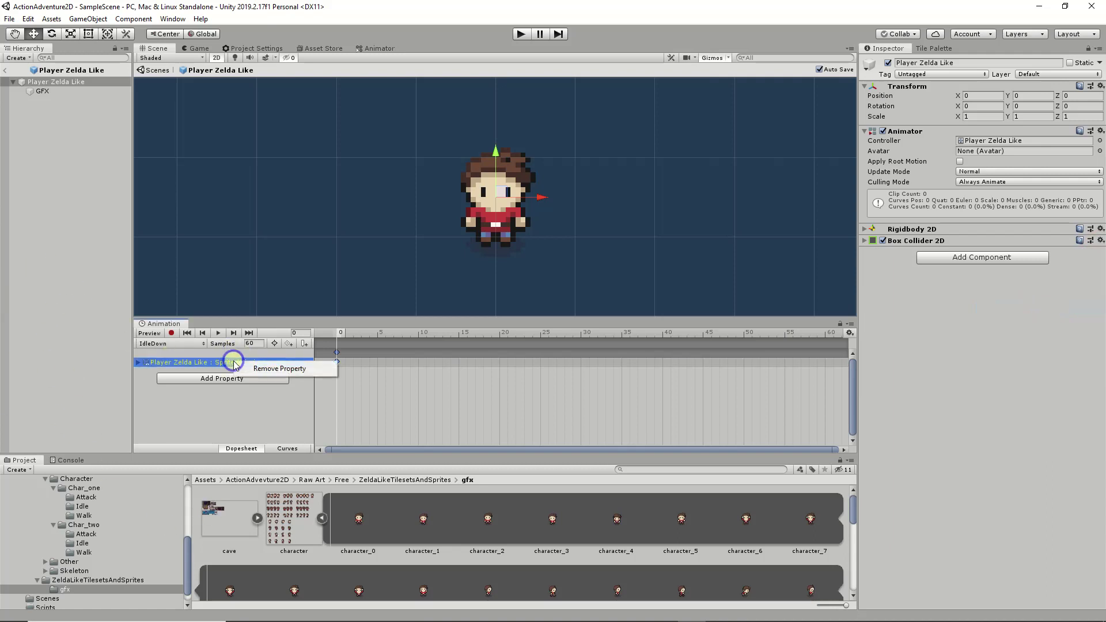
pyautogui.click(267, 372)
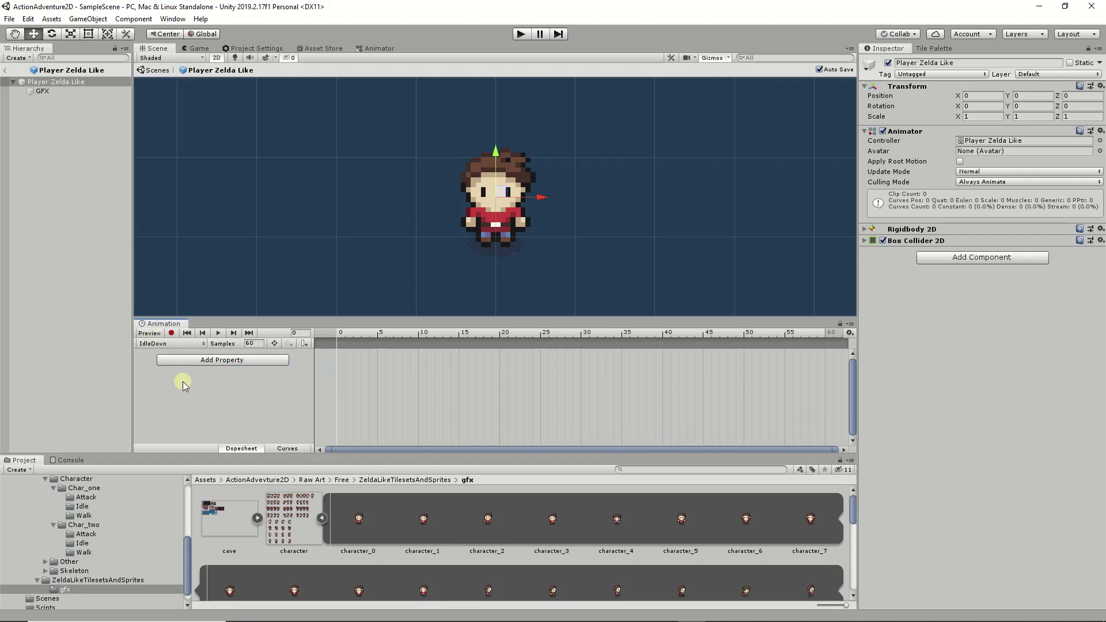
# - Start recording on the IdleDown clip and key the GFX sprite at frame 0 with character_1
pyautogui.click(170, 333)
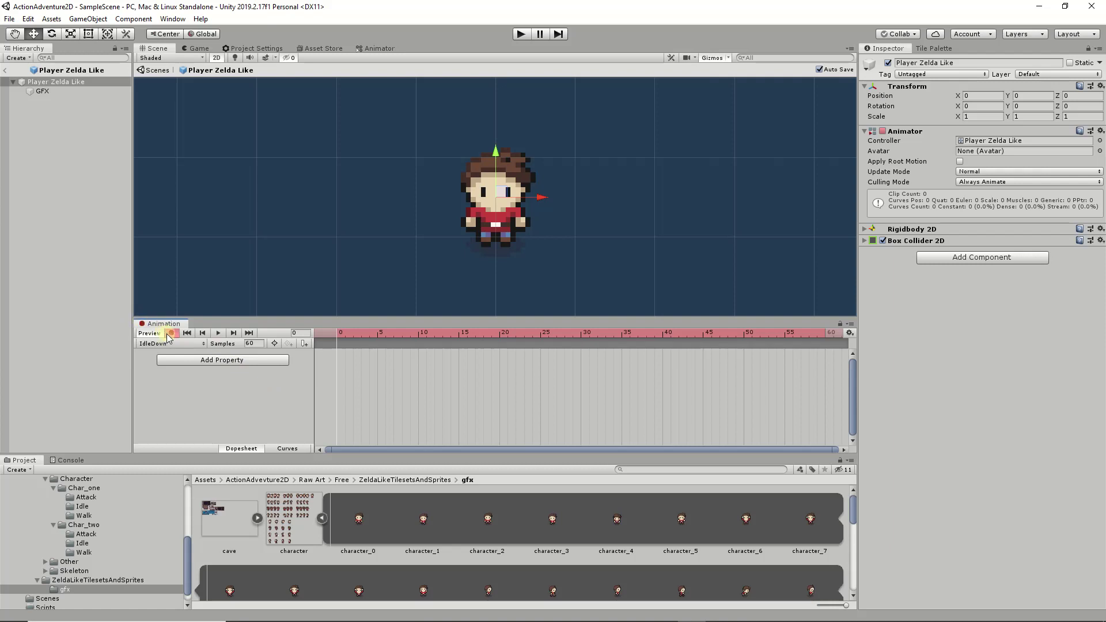
pyautogui.click(43, 92)
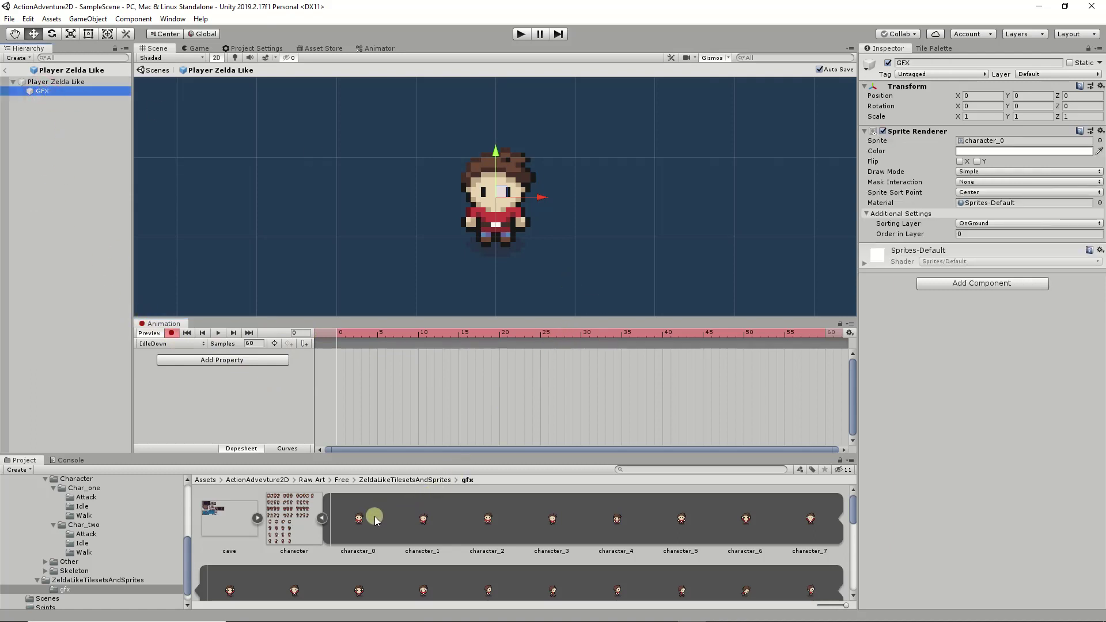
pyautogui.moveTo(375, 520); pyautogui.dragTo(987, 144)
pyautogui.click(451, 589)
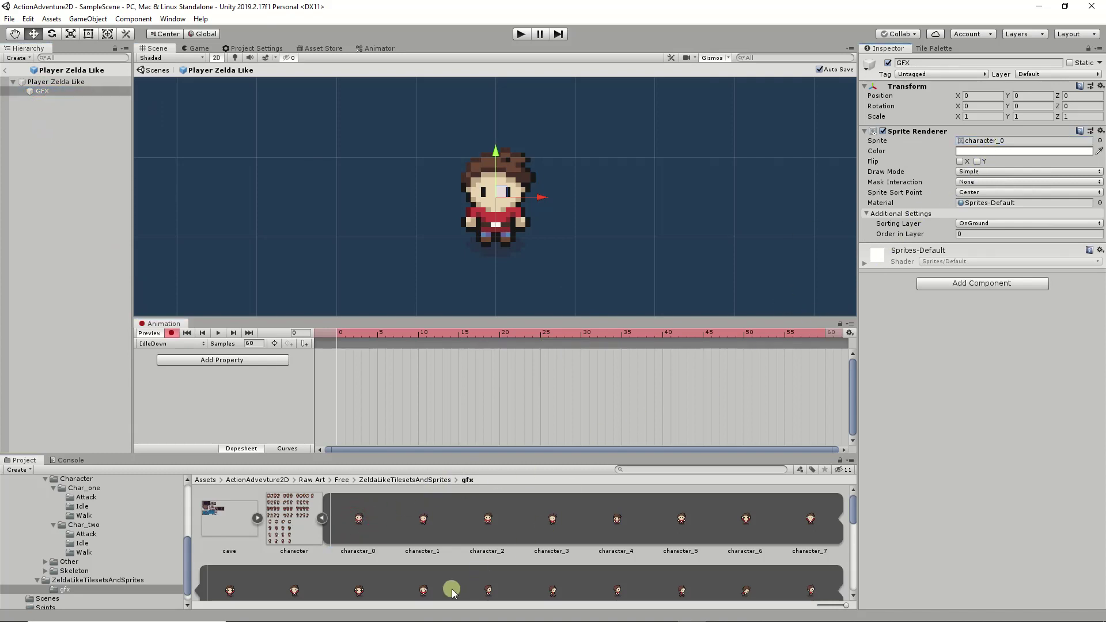
pyautogui.moveTo(426, 520); pyautogui.dragTo(1024, 142)
pyautogui.click(182, 420)
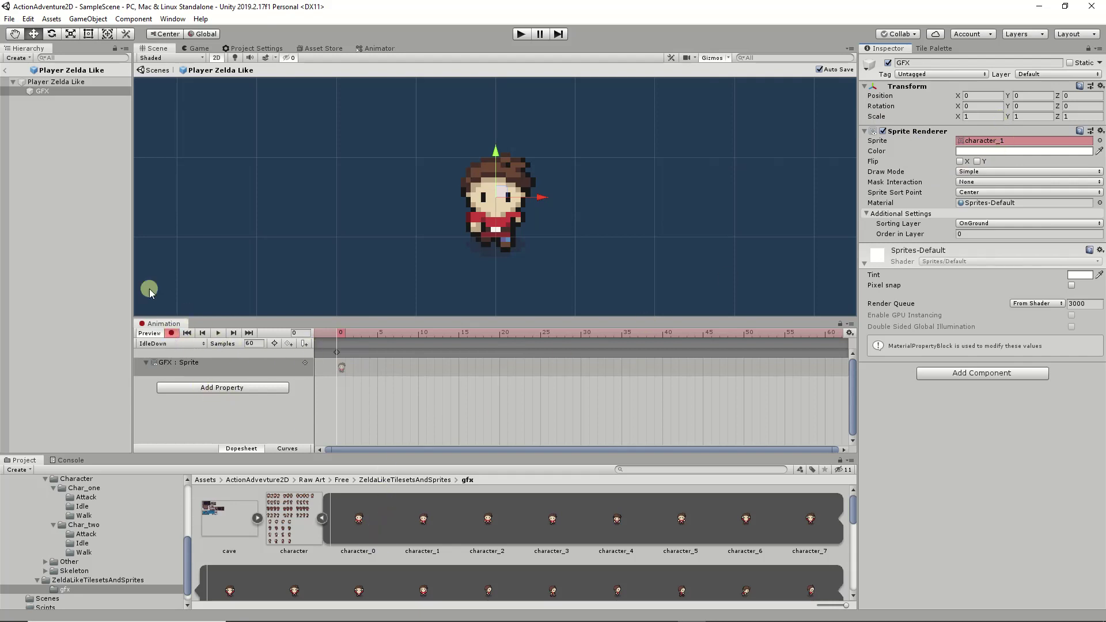
pyautogui.moveTo(424, 521); pyautogui.dragTo(1014, 141)
# - Set the GFX sprite keyed at frame 0 of IdleDown to character_0 and stop recording
pyautogui.moveTo(359, 521); pyautogui.dragTo(1006, 139)
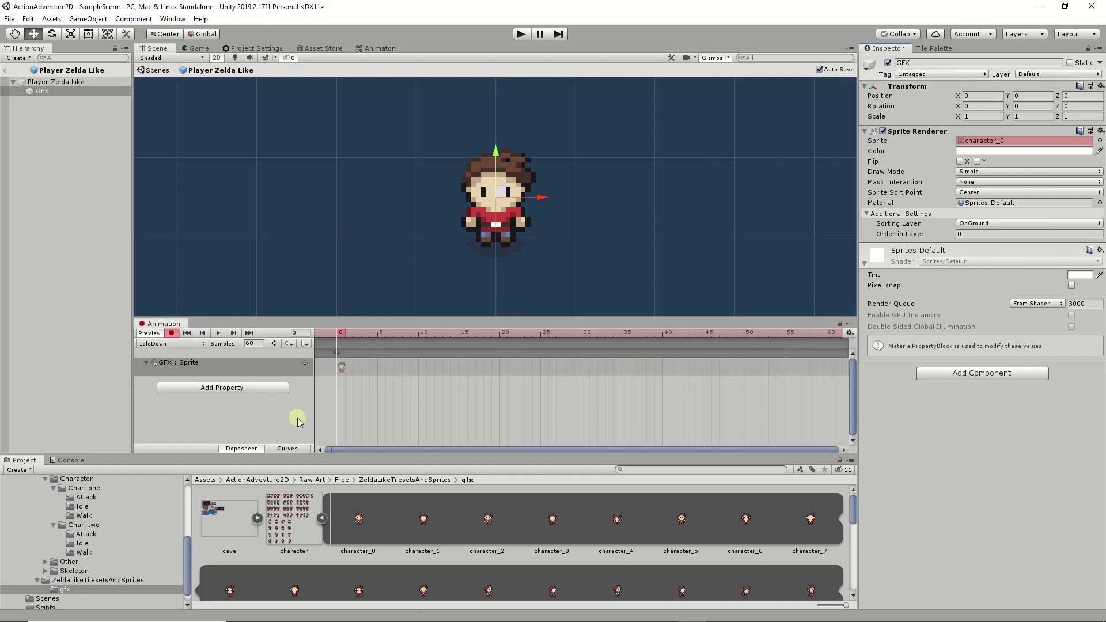
pyautogui.click(186, 334)
pyautogui.click(182, 363)
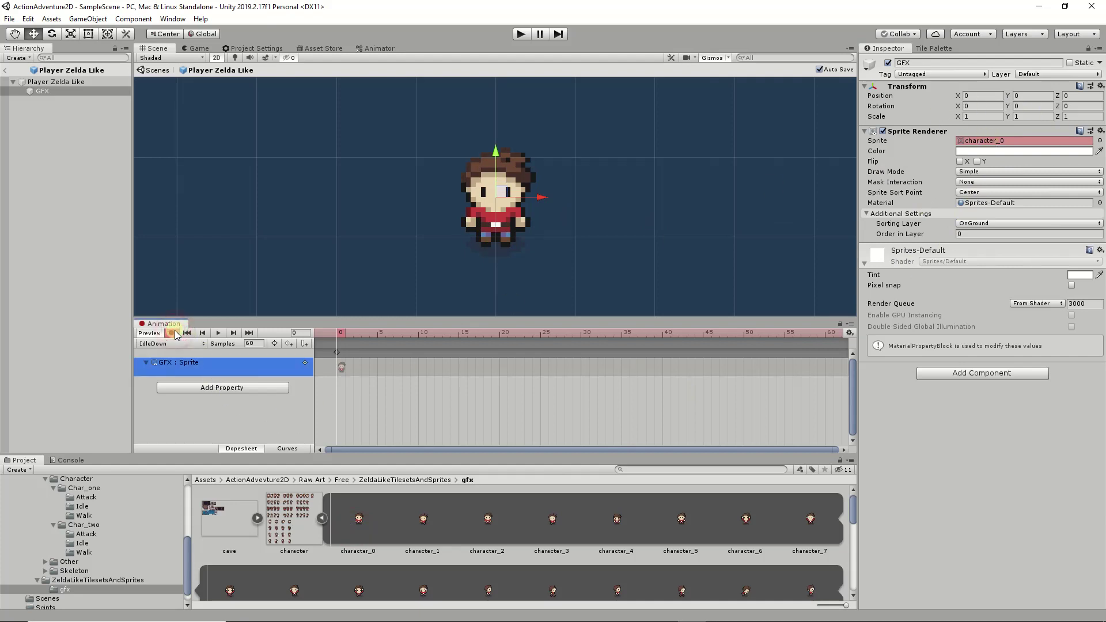
pyautogui.click(171, 333)
# - Create a new animation clip for Player Zelda Like named IdleLeft in the ZeldaLikePlayer folder
pyautogui.click(56, 81)
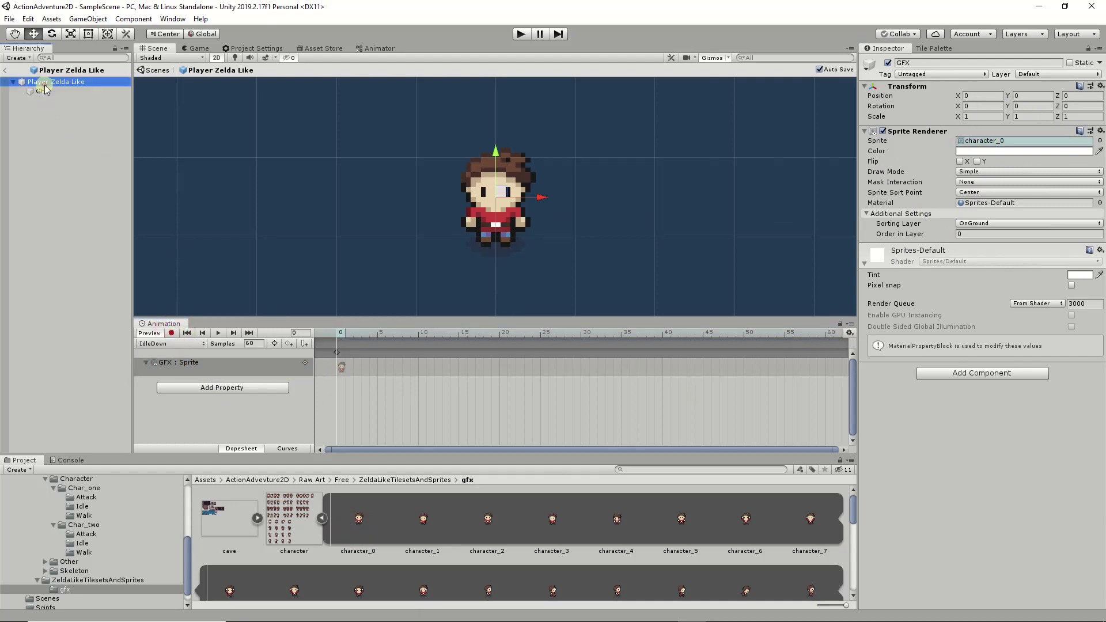
pyautogui.click(340, 371)
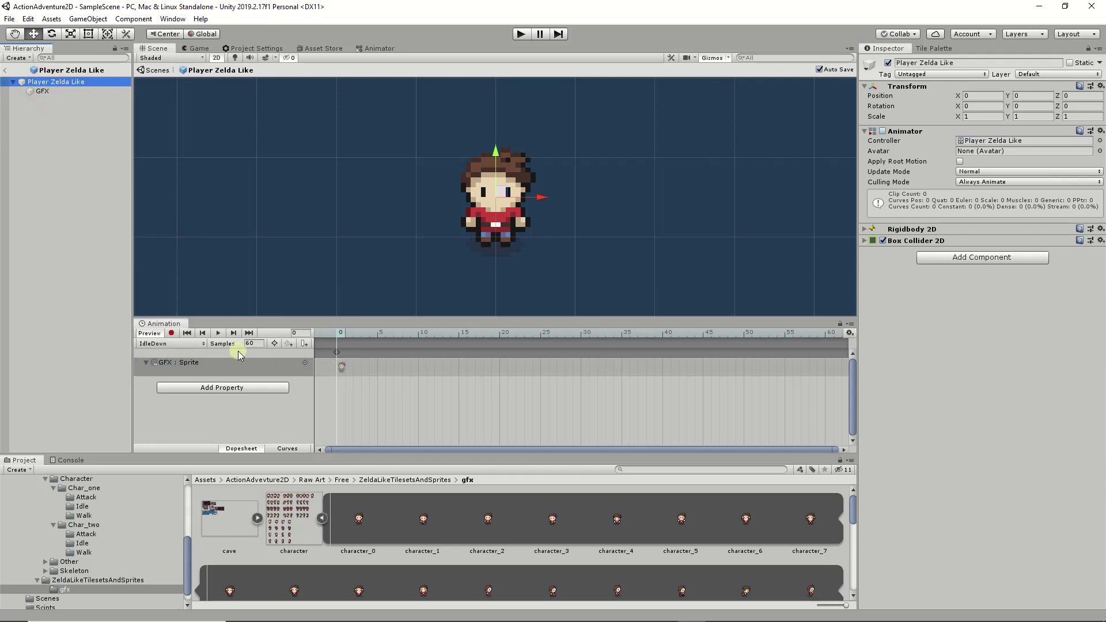
pyautogui.click(190, 343)
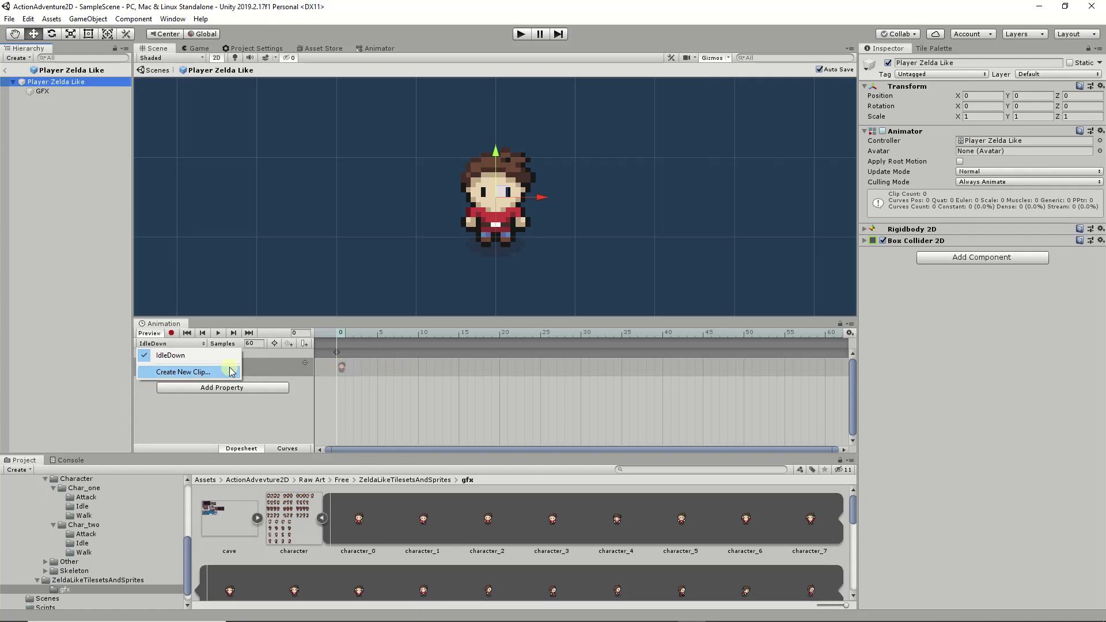
pyautogui.click(212, 372)
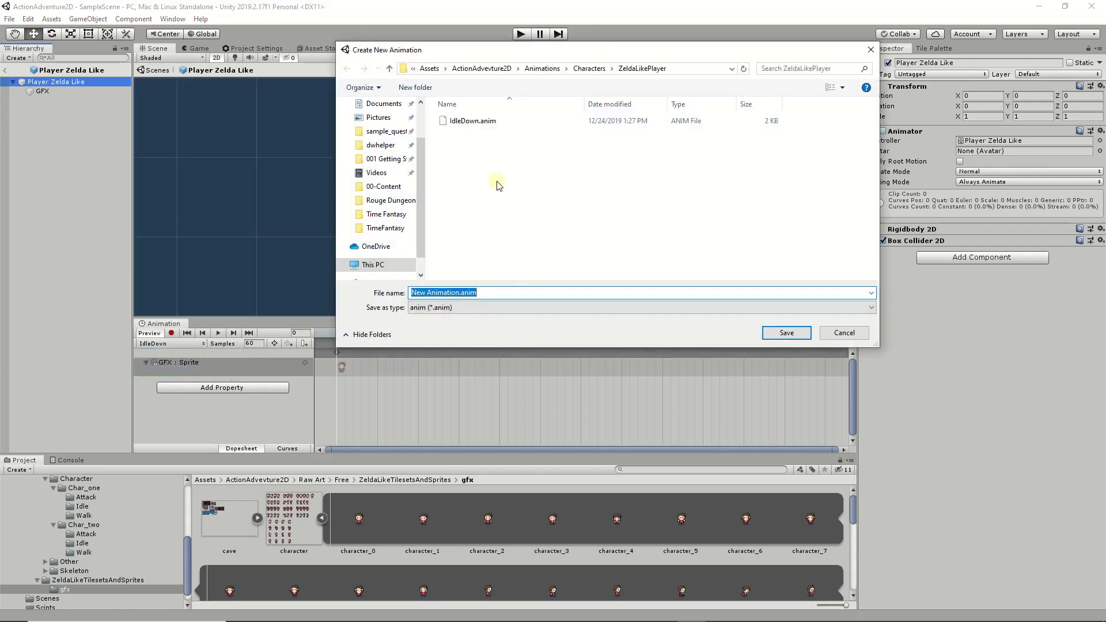
pyautogui.click(463, 120)
pyautogui.click(424, 293)
pyautogui.doubleClick(424, 292)
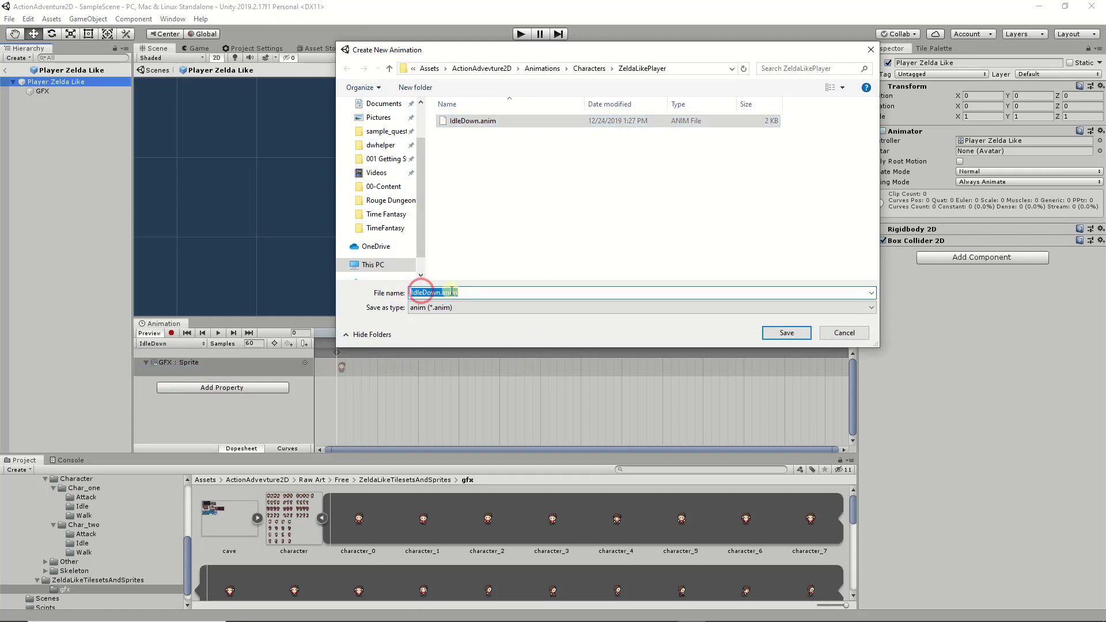
pyautogui.write('I')
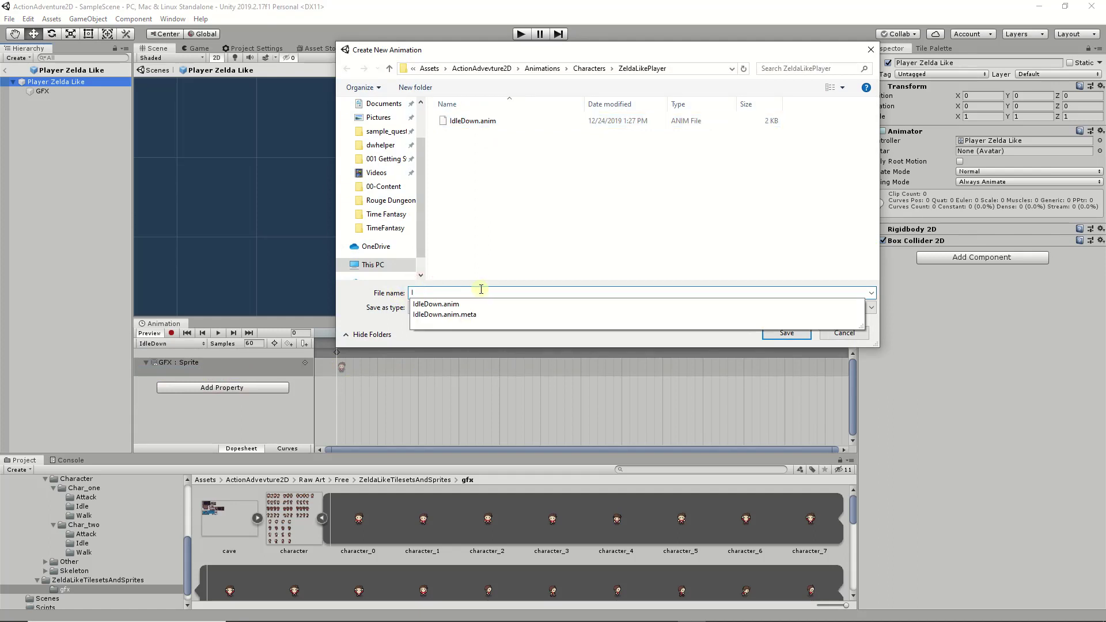
pyautogui.write('dleLeft')
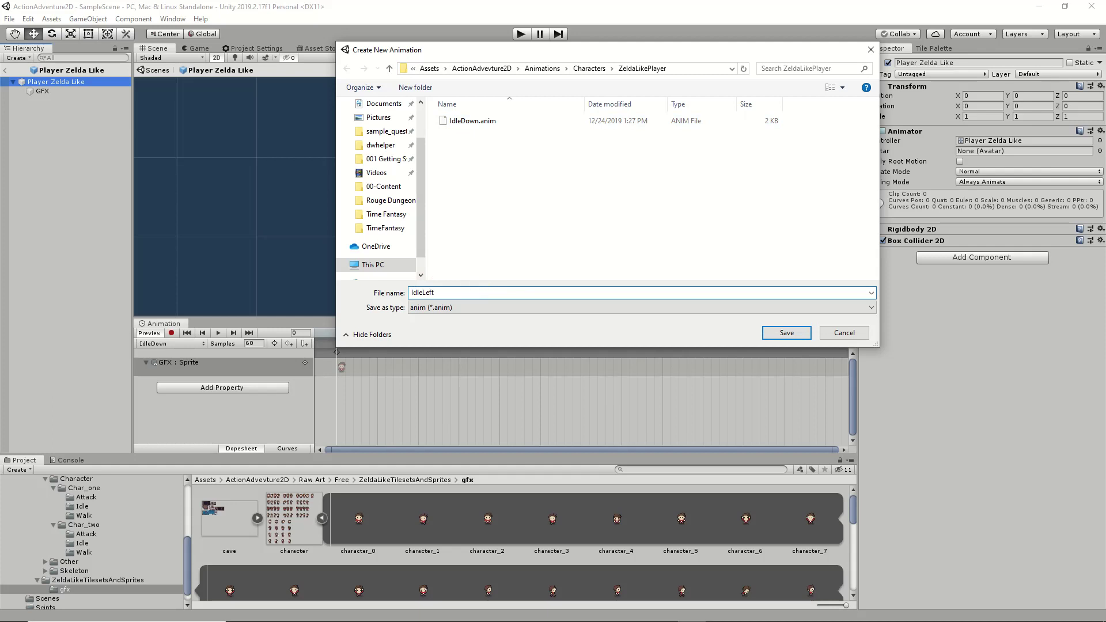
pyautogui.click(772, 332)
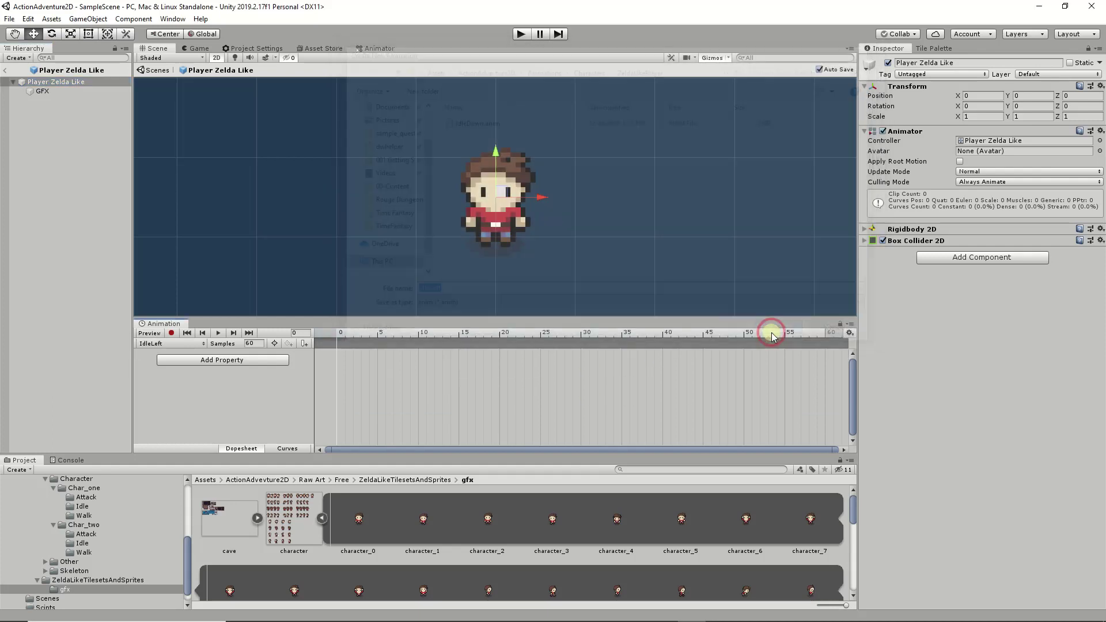
# - Record the IdleLeft clip with the GFX child's sprite keyed at frame 0 as character_35, and stop recording
pyautogui.click(172, 333)
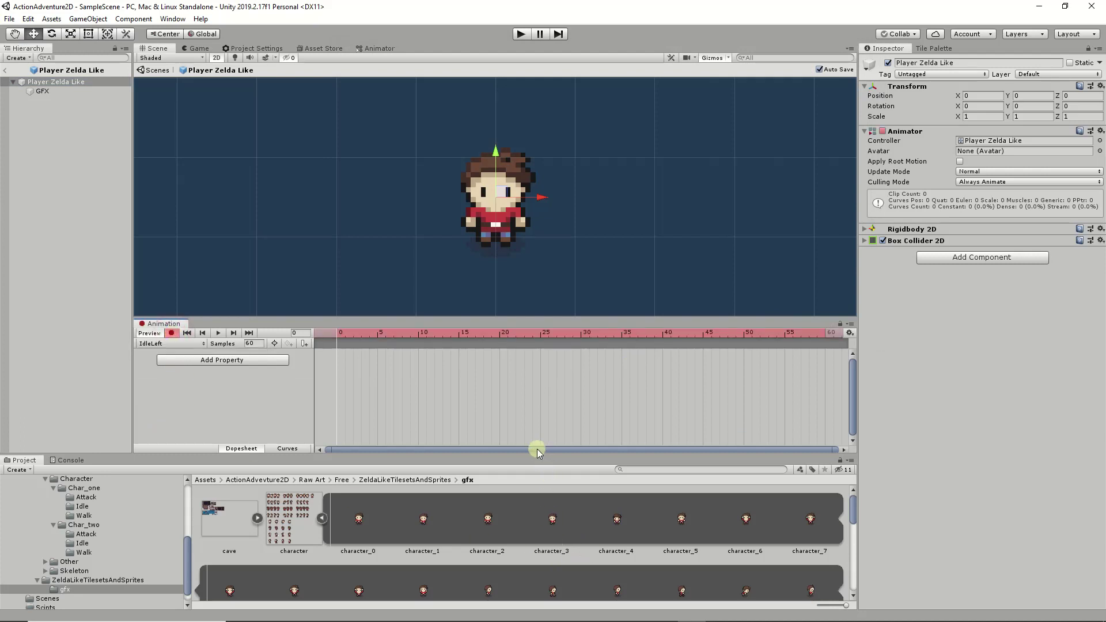
pyautogui.moveTo(535, 452); pyautogui.dragTo(536, 407)
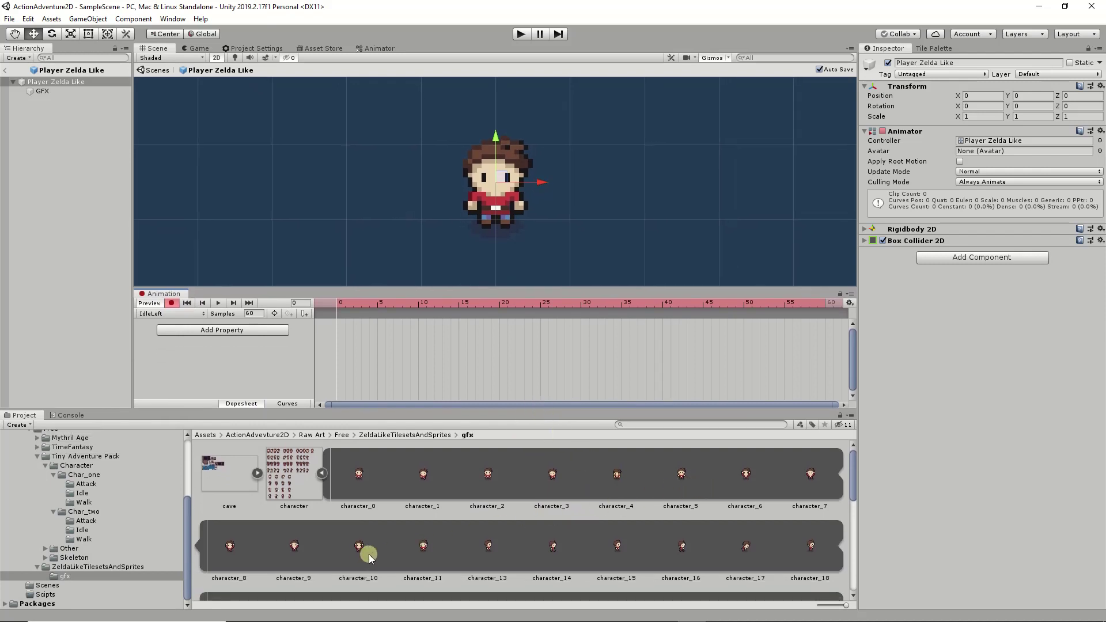
pyautogui.scroll(-2, 441, 551)
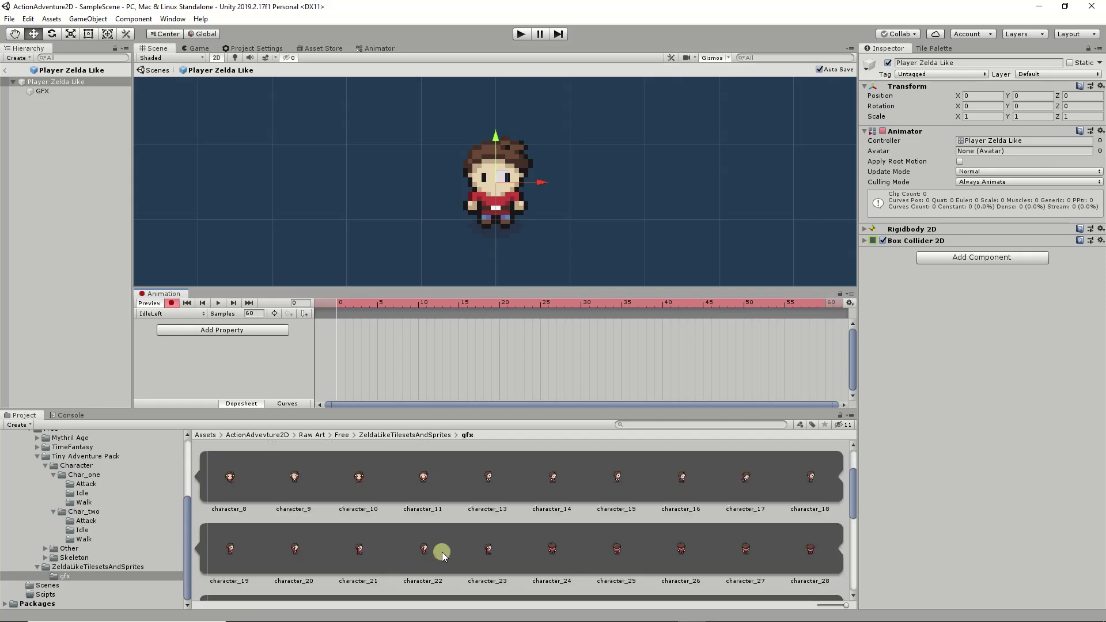
pyautogui.scroll(-4, 444, 555)
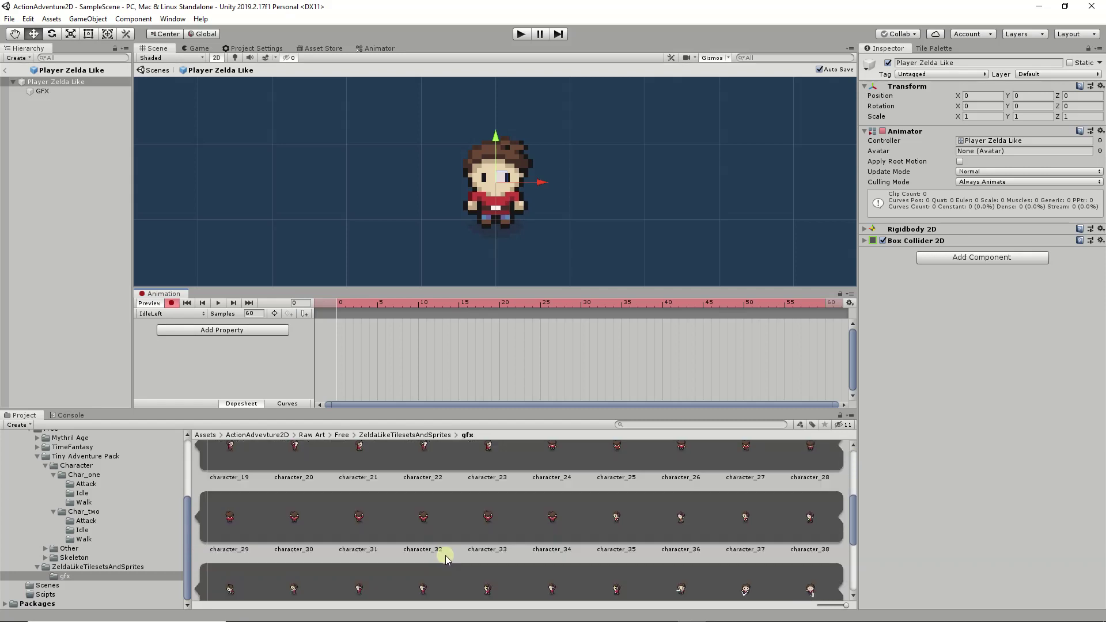
pyautogui.click(619, 483)
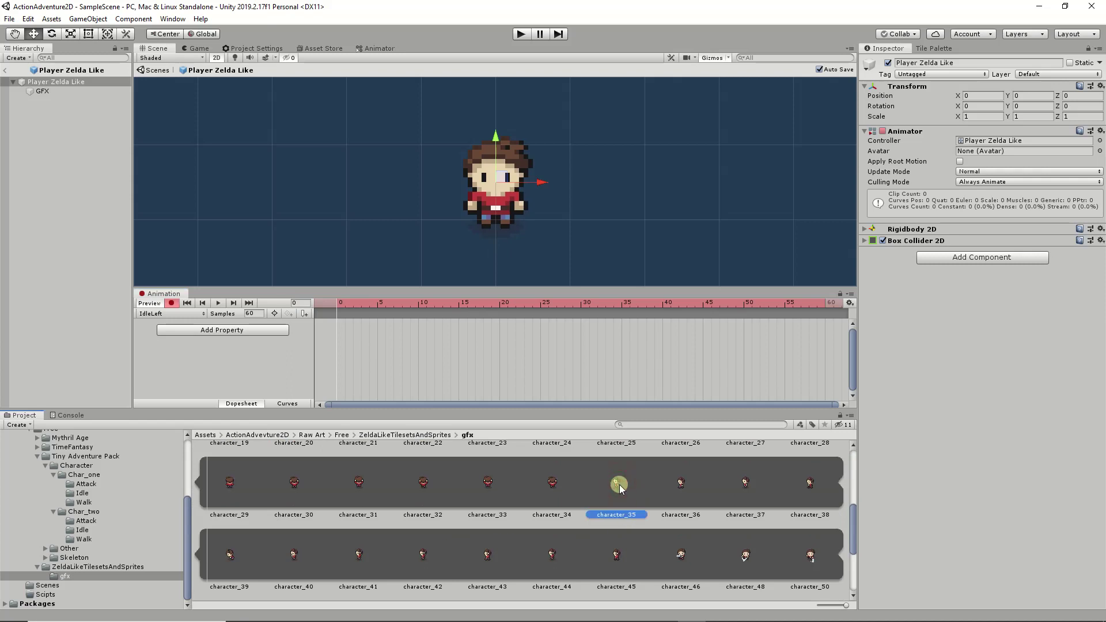
pyautogui.moveTo(619, 485); pyautogui.dragTo(282, 350)
pyautogui.click(46, 92)
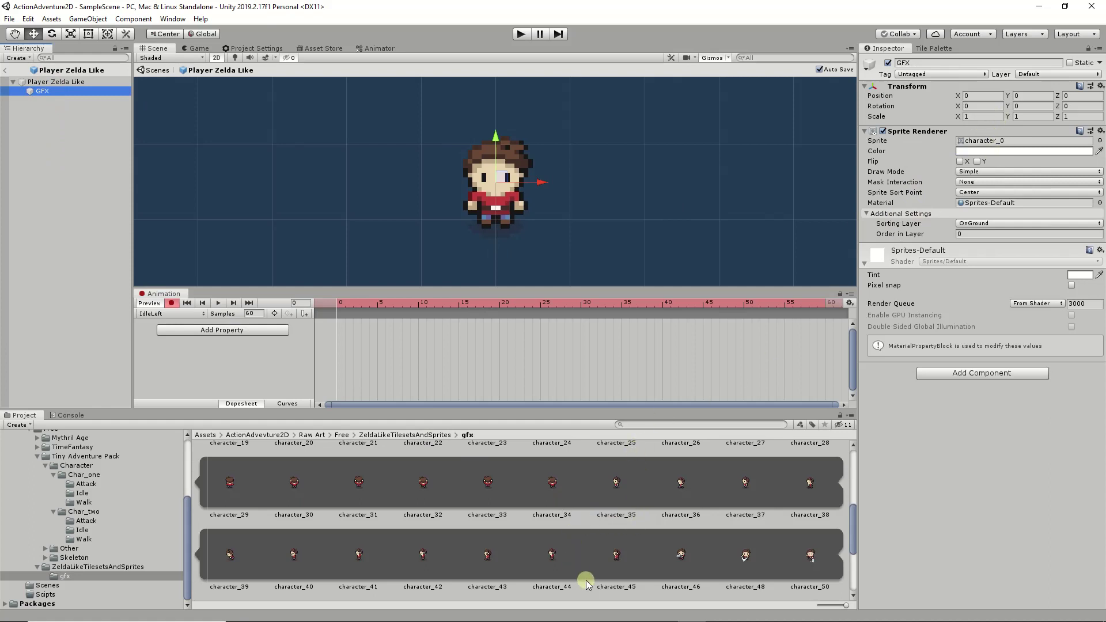
pyautogui.moveTo(607, 488); pyautogui.dragTo(992, 144)
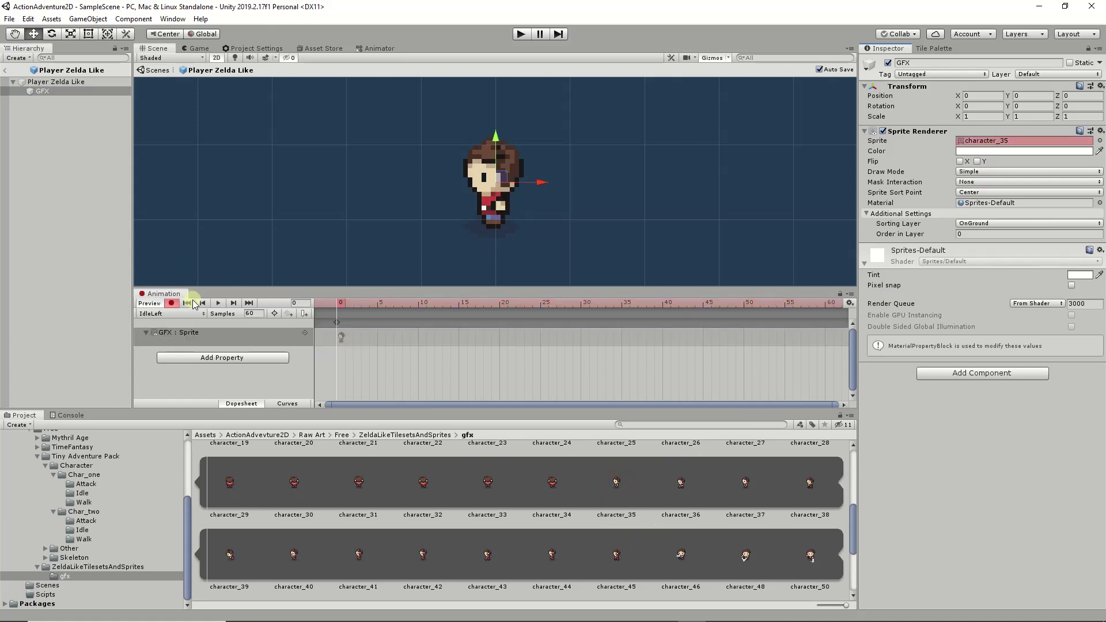
pyautogui.click(172, 303)
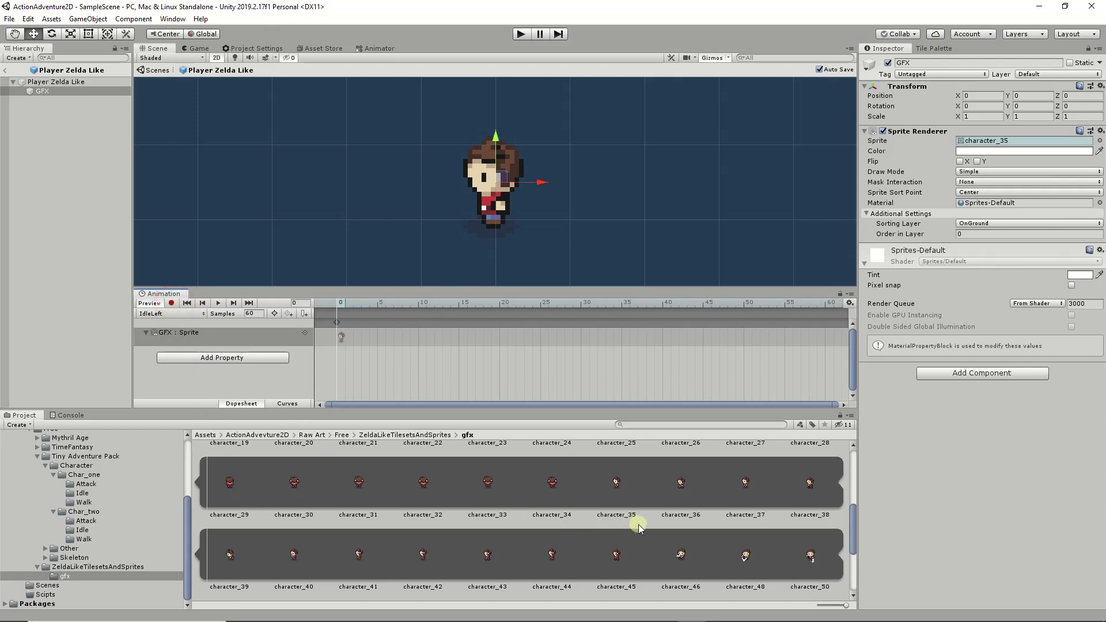
# - Create a new animation clip named IdleRight in the ZeldaLikePlayer folder
pyautogui.scroll(2, 638, 527)
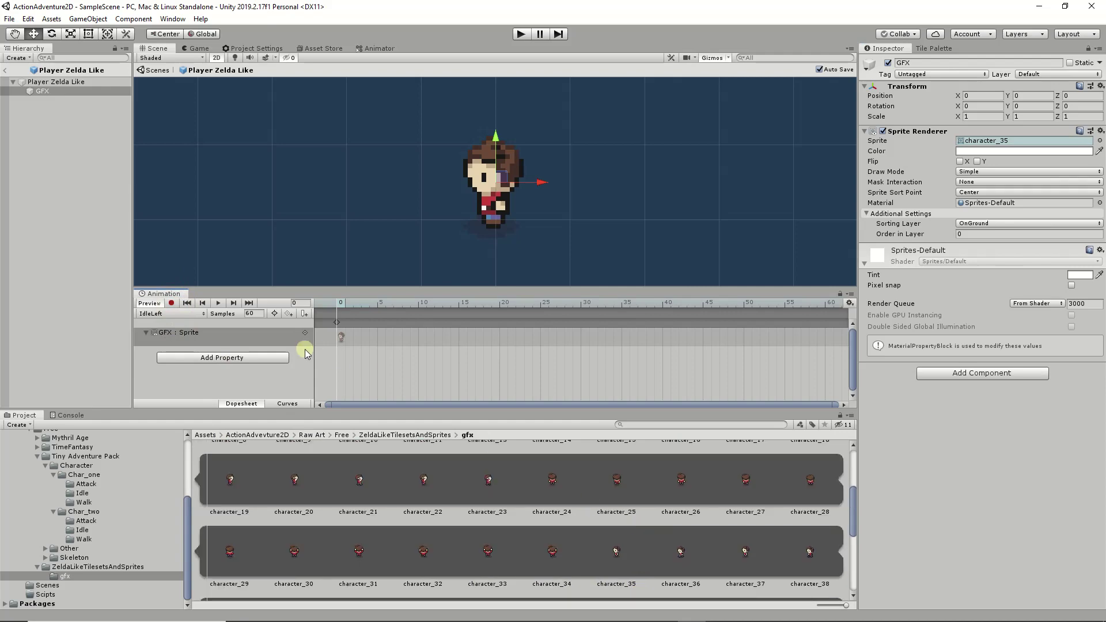
pyautogui.click(176, 314)
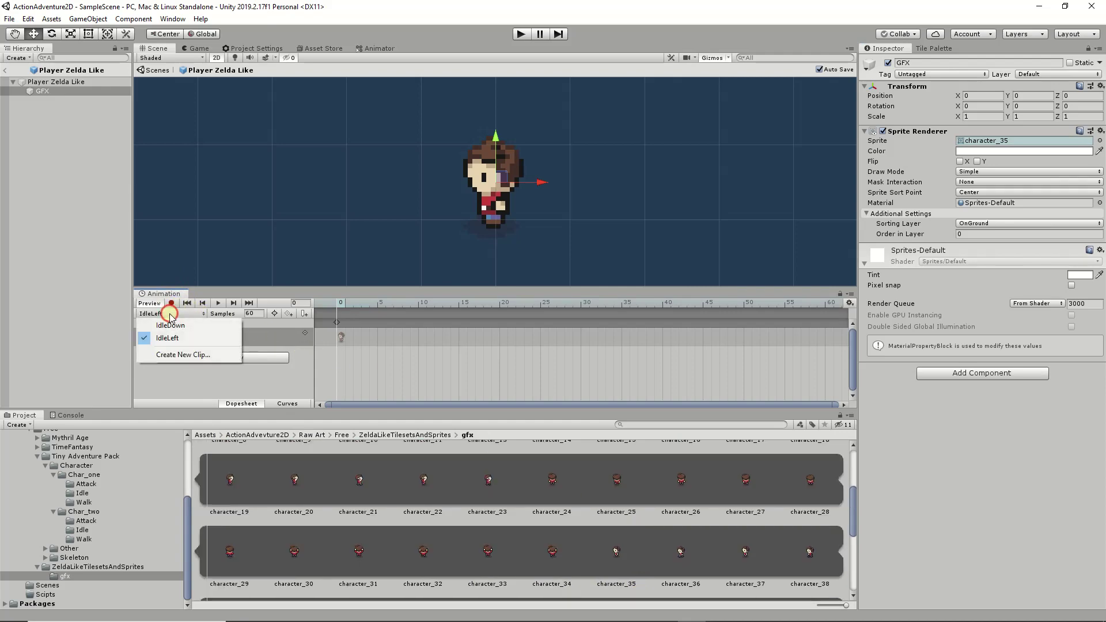
pyautogui.click(188, 358)
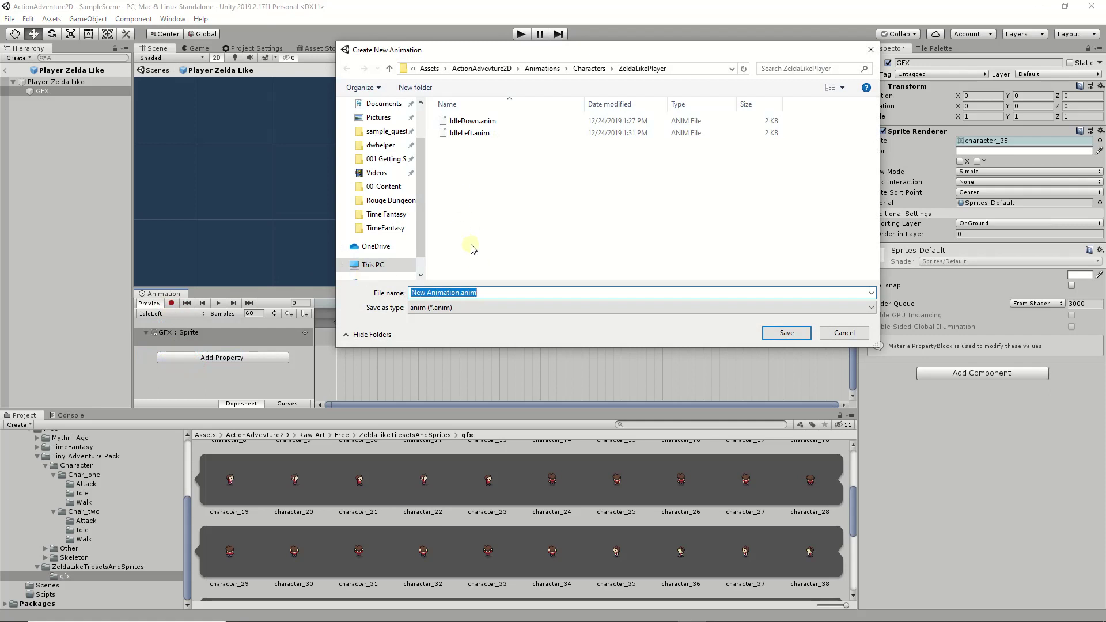
pyautogui.write('IdleRight')
pyautogui.click(786, 333)
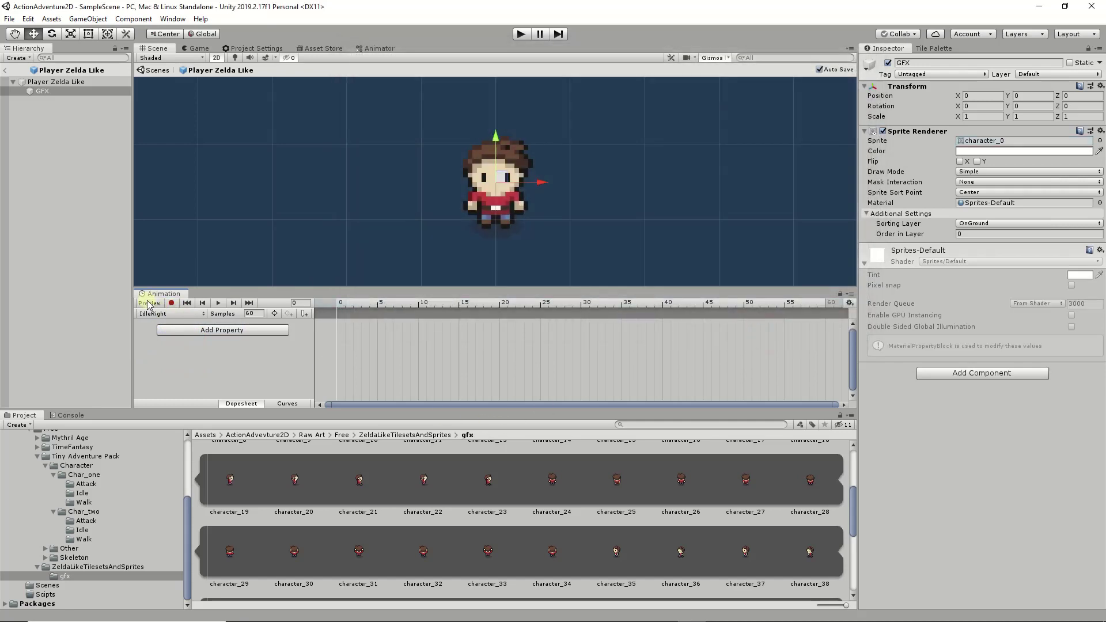
# - Record the IdleRight clip with the GFX sprite keyed at frame 0 as character_13, and stop recording
pyautogui.click(171, 303)
pyautogui.scroll(2, 302, 529)
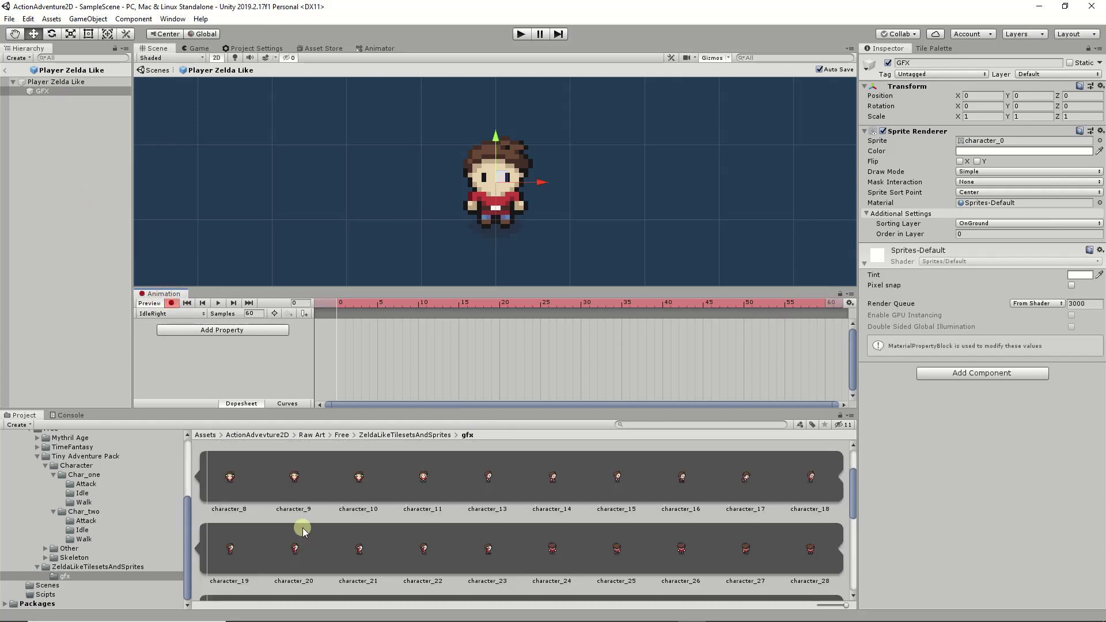
pyautogui.scroll(1, 302, 527)
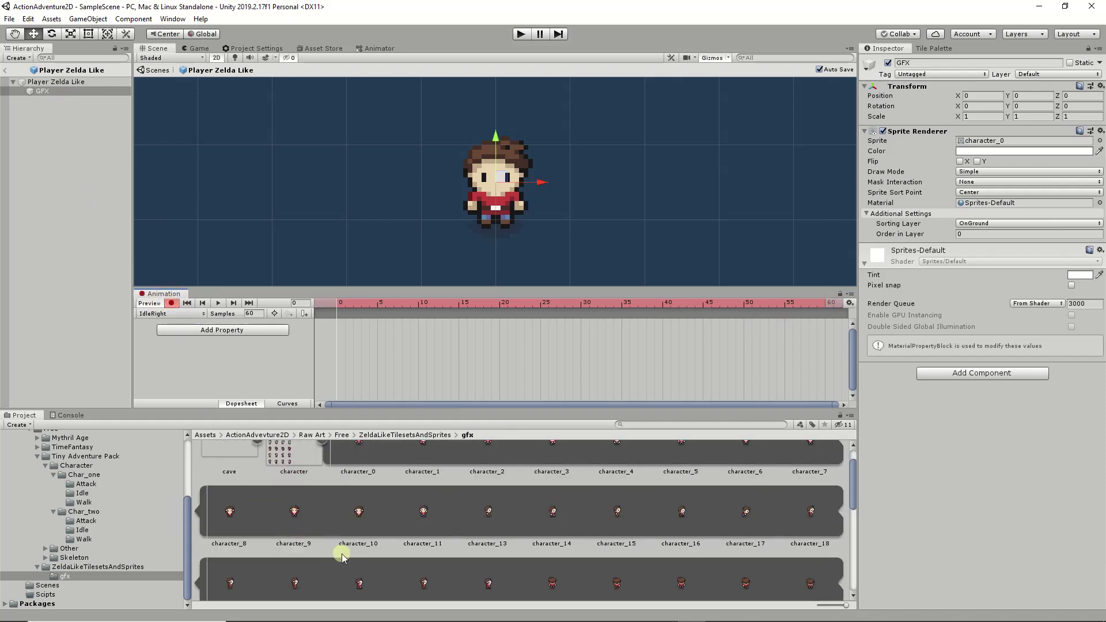
pyautogui.moveTo(490, 513); pyautogui.dragTo(1002, 141)
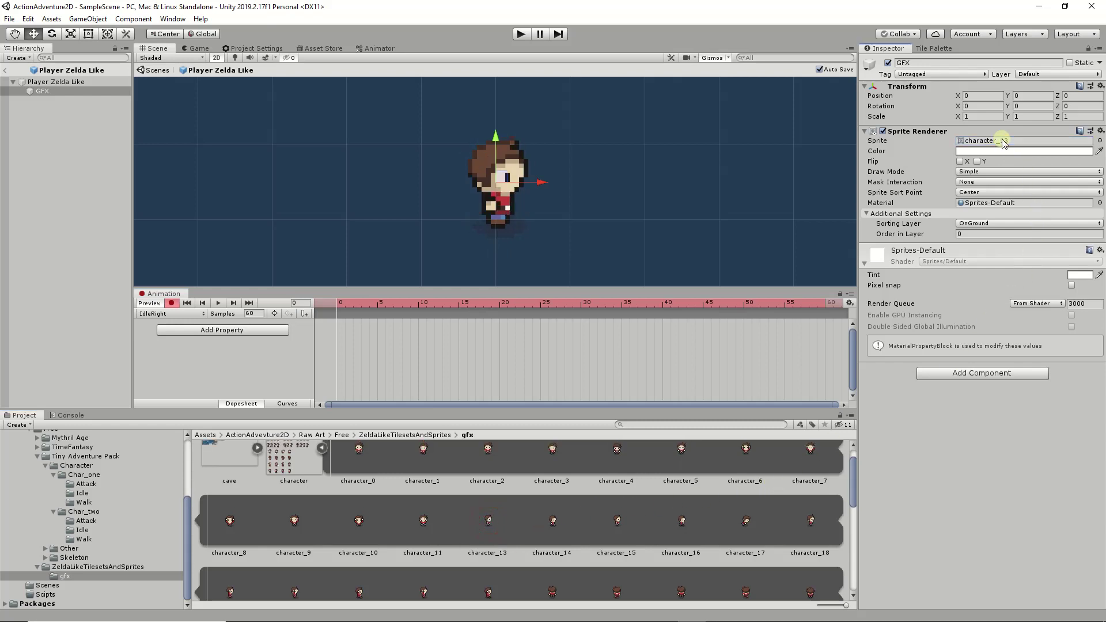
pyautogui.click(171, 303)
# - Create a new animation clip named IdleUp in the ZeldaLikePlayer folder
pyautogui.click(151, 313)
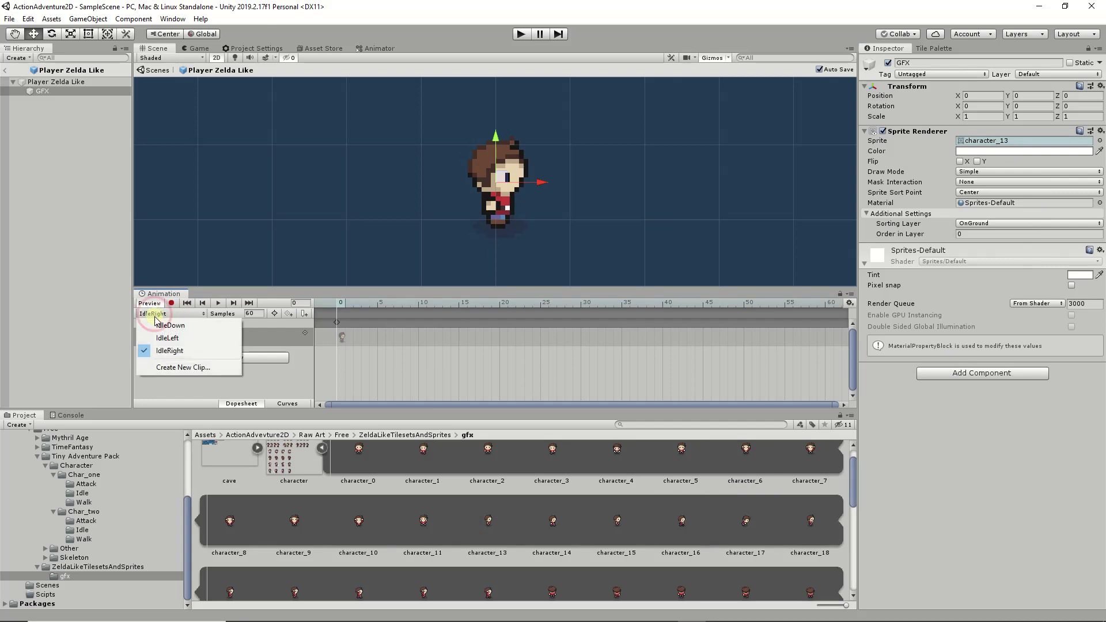
pyautogui.click(160, 367)
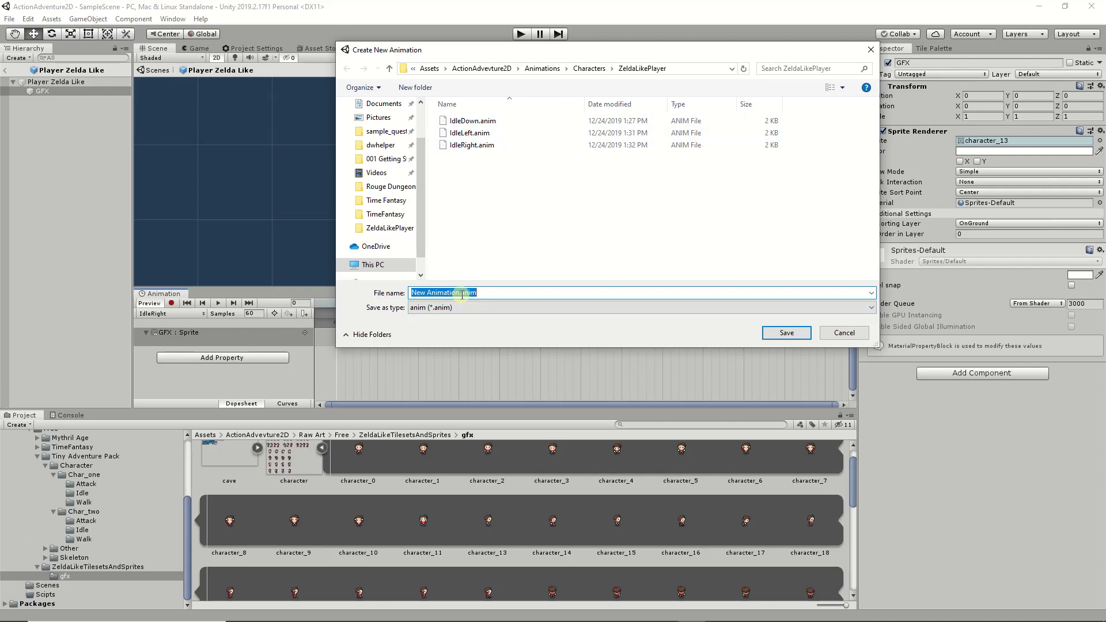
pyautogui.write('Idle')
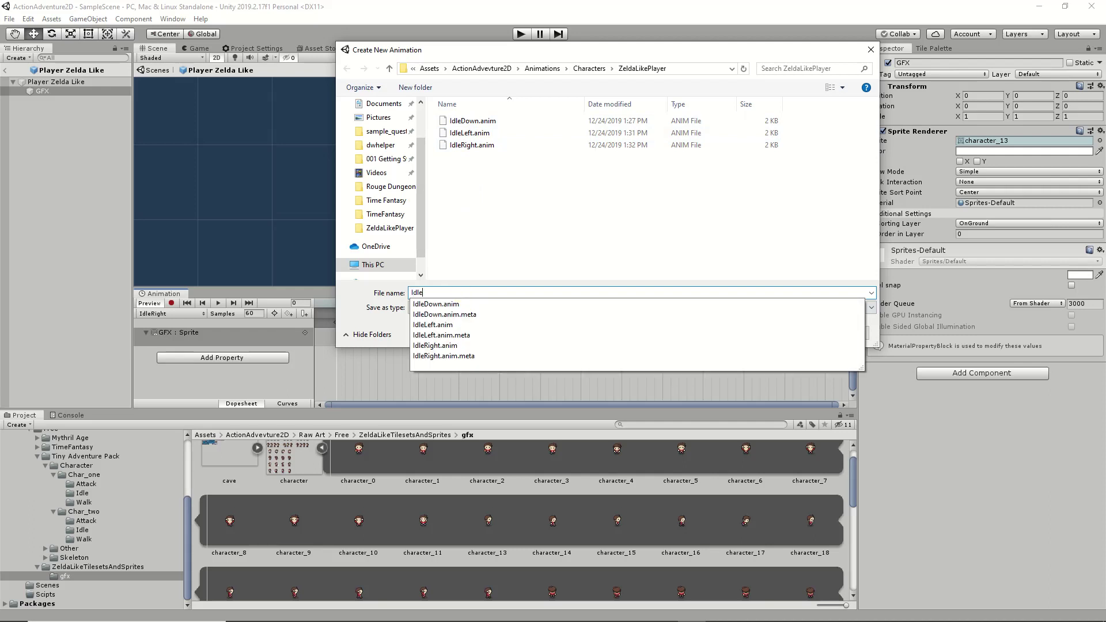
pyautogui.click(461, 294)
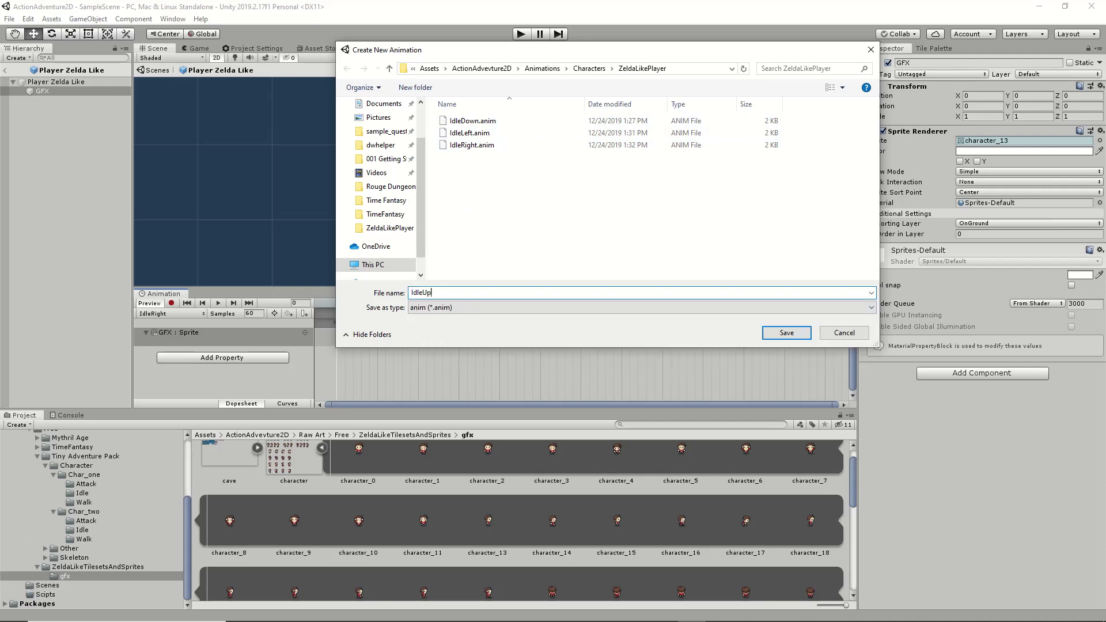
pyautogui.write('Up')
pyautogui.click(771, 332)
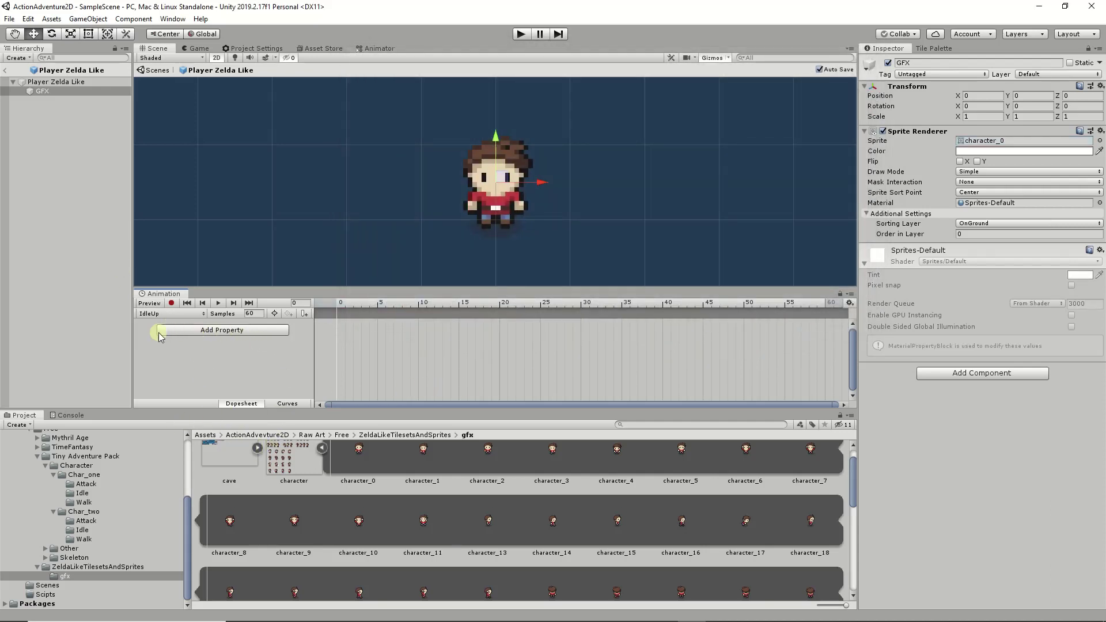
# - Record the IdleUp clip with the GFX sprite keyed at frame 0 as character_24, and stop recording
pyautogui.click(171, 303)
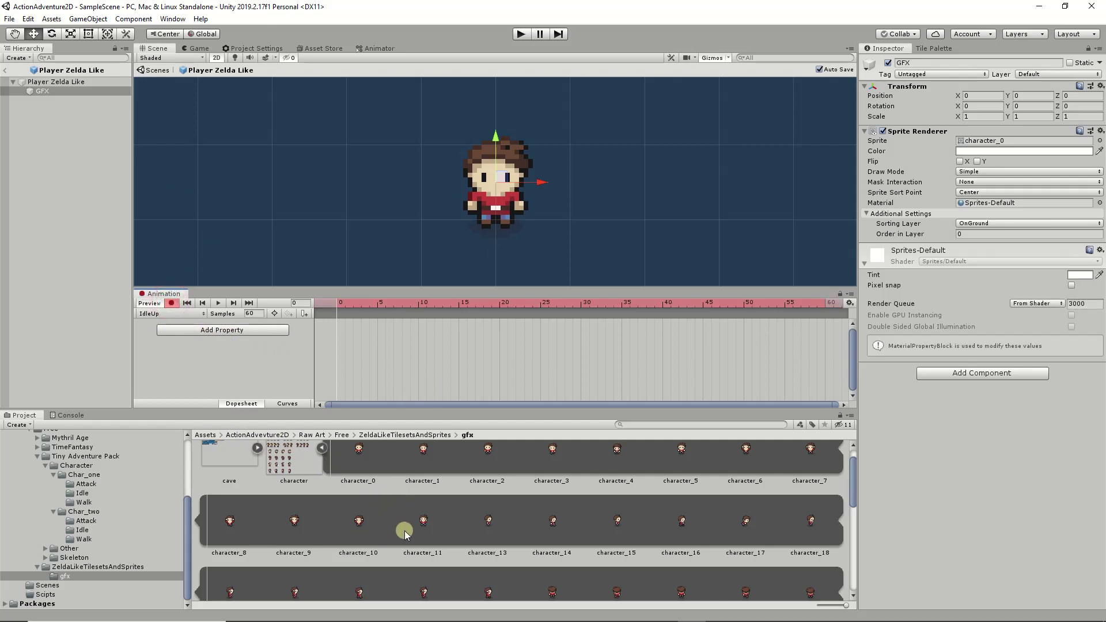
pyautogui.scroll(-2, 408, 533)
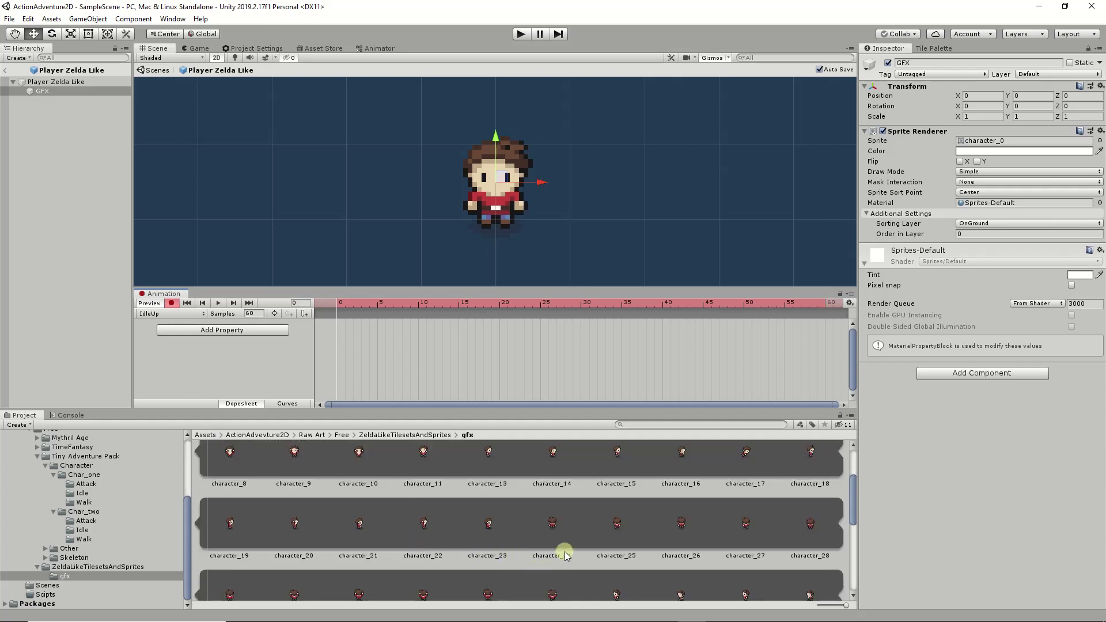
pyautogui.moveTo(555, 523); pyautogui.dragTo(974, 147)
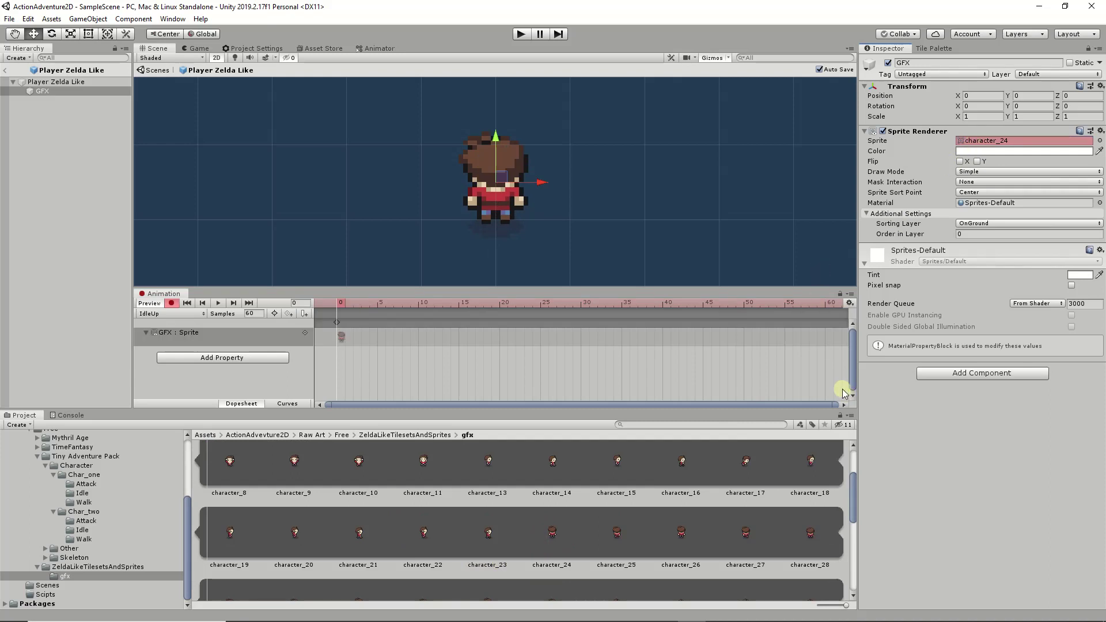
pyautogui.click(171, 303)
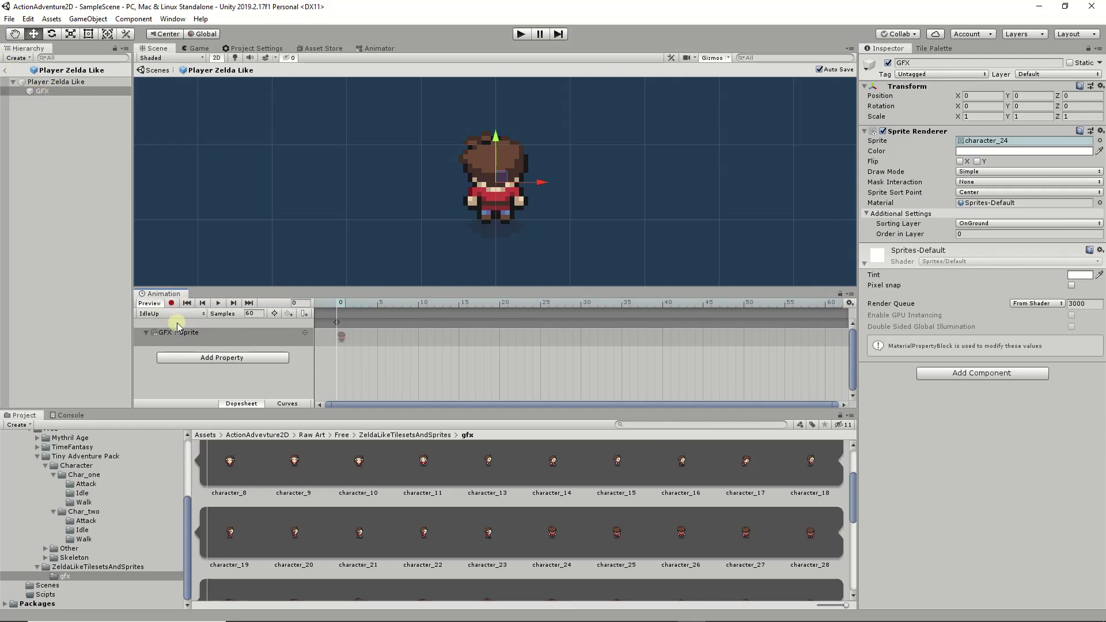
# - Check the IdleDown and IdleLeft clips, playing back IdleLeft to preview its sprite
pyautogui.click(172, 314)
pyautogui.click(170, 325)
pyautogui.click(173, 313)
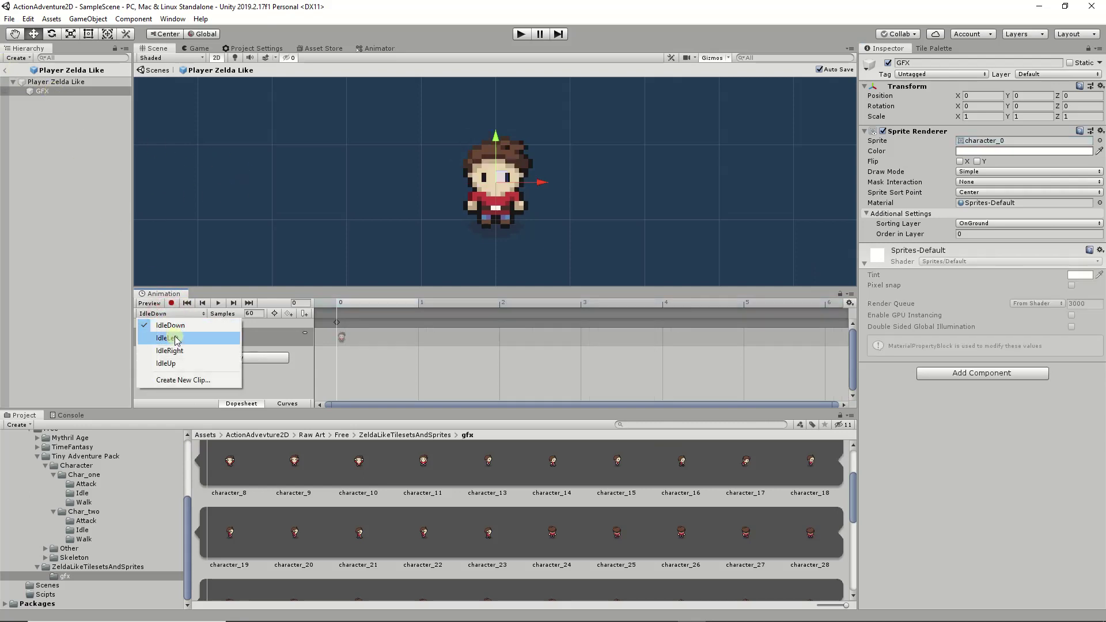
pyautogui.click(176, 338)
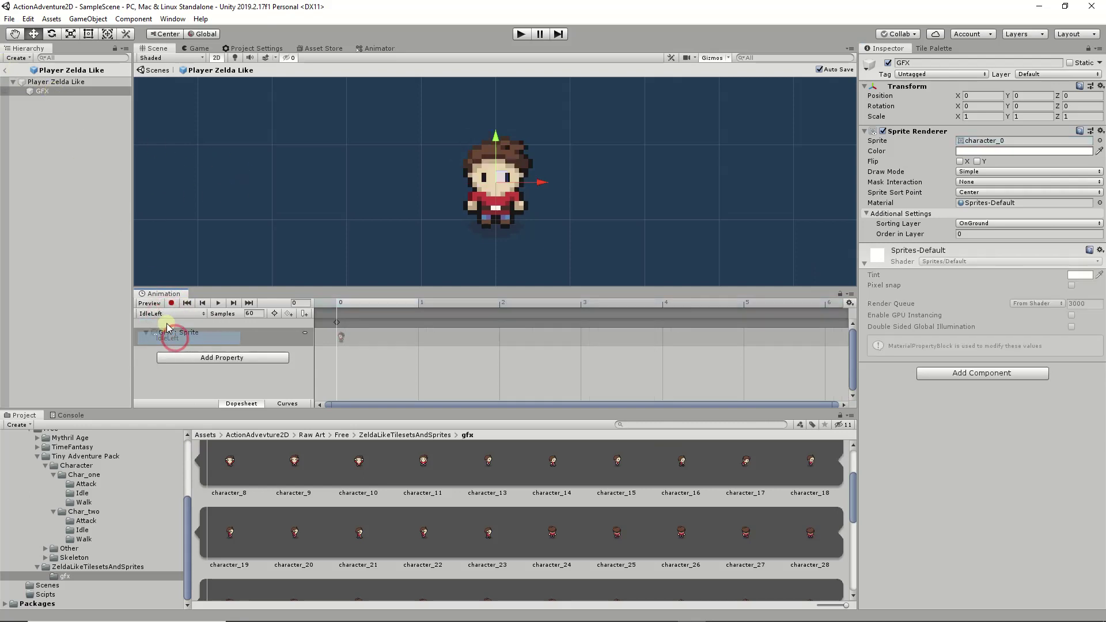
pyautogui.click(219, 303)
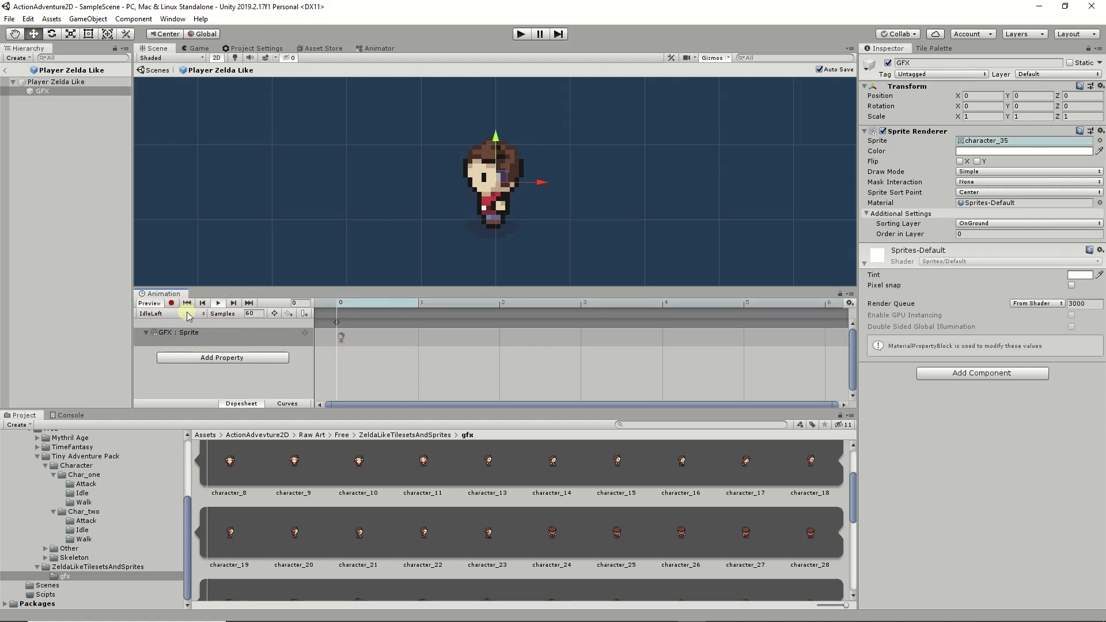
pyautogui.click(218, 303)
# - Create a new animation clip named WalkDown in the ZeldaLikePlayer folder
pyautogui.scroll(2, 437, 521)
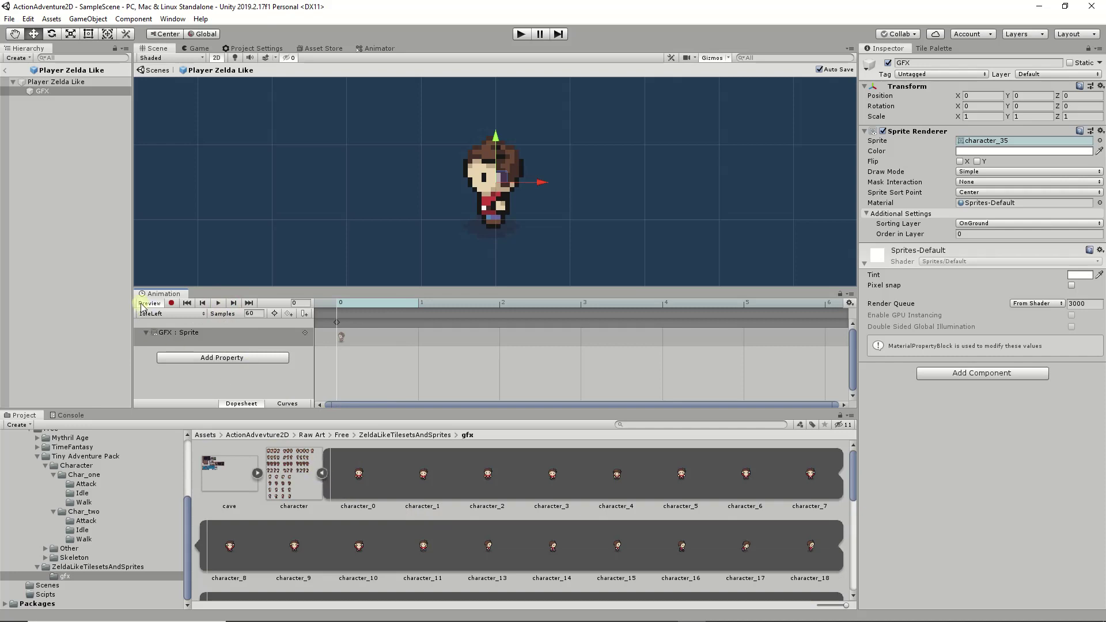
pyautogui.click(155, 315)
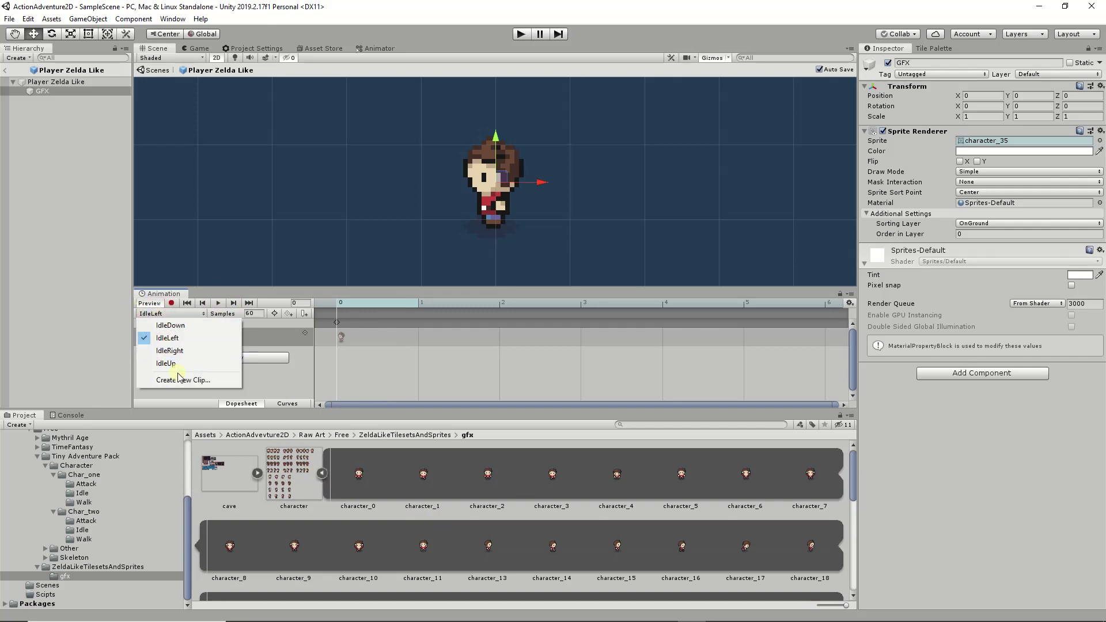
pyautogui.click(178, 381)
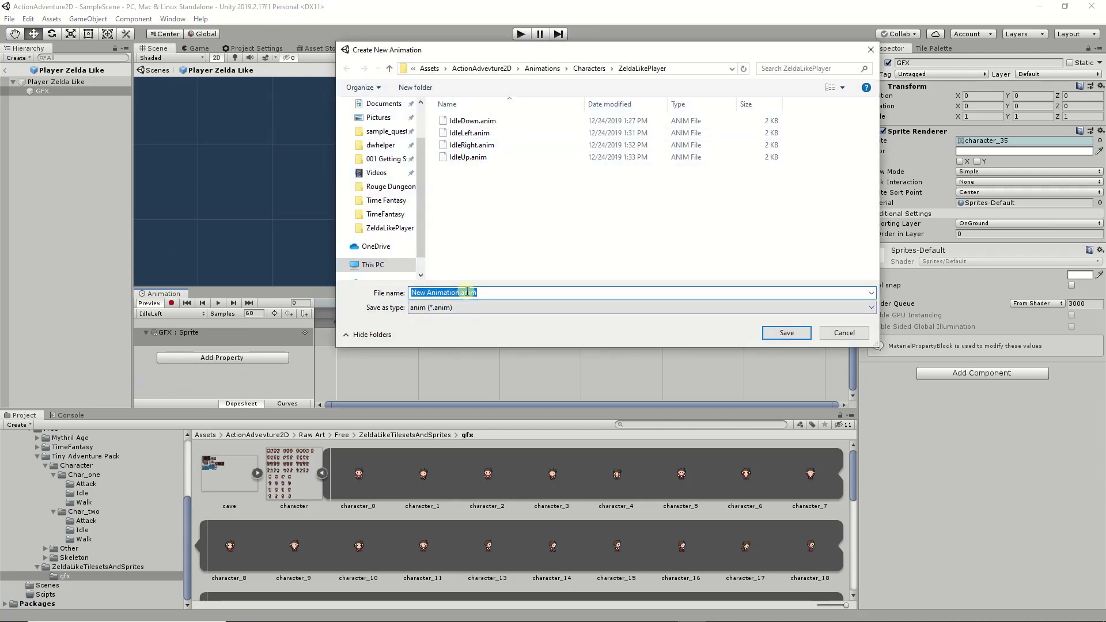
pyautogui.write('Walk')
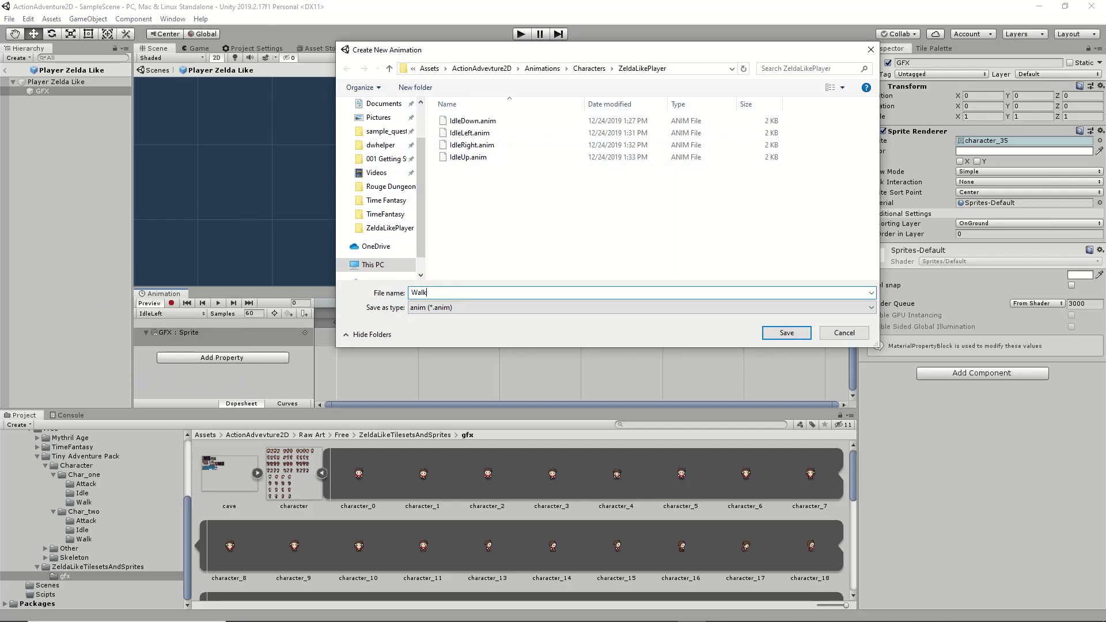
pyautogui.write('Down')
pyautogui.press('Return')
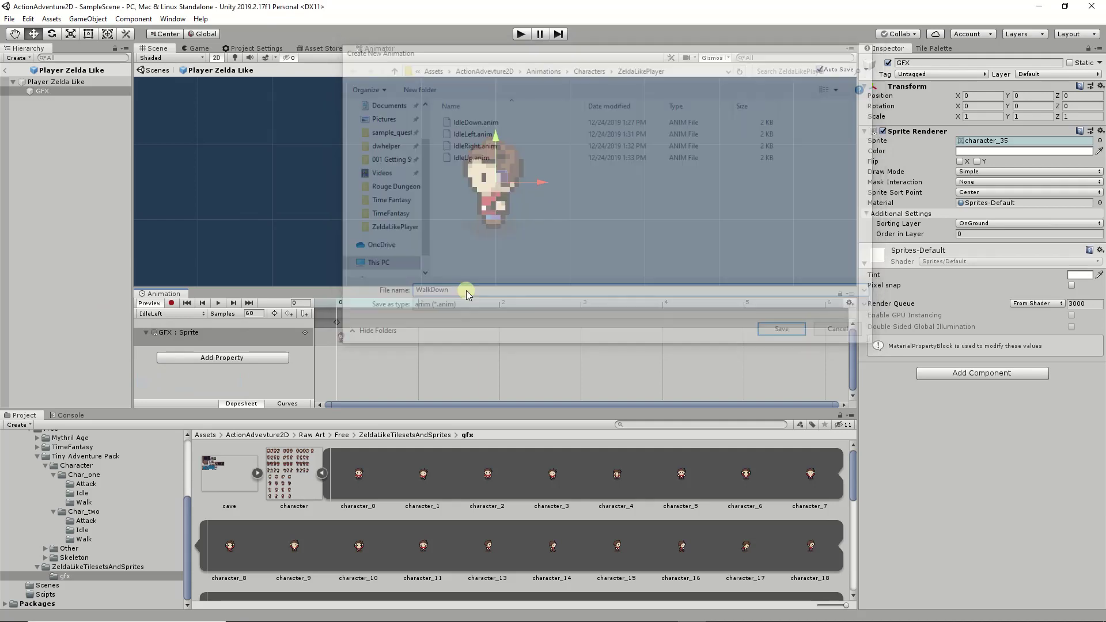
# - Open the character sprite sheet in paint.net and examine the order of its walking frames
pyautogui.doubleClick(305, 471)
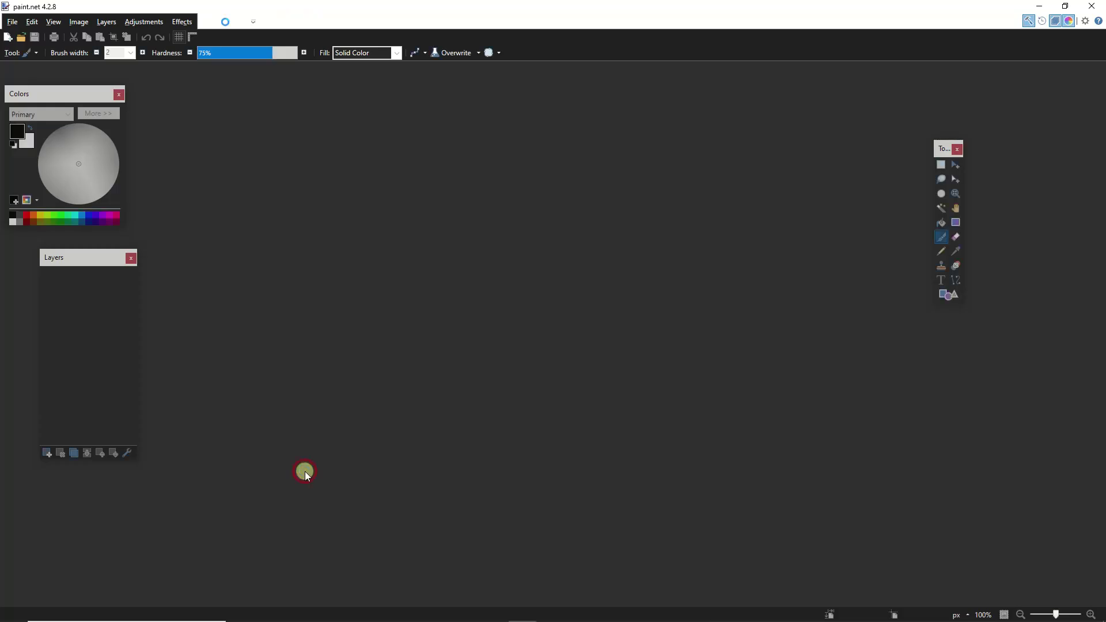
pyautogui.keyDown('ctrl'); pyautogui.scroll(5, 521, 285); pyautogui.keyUp('ctrl')
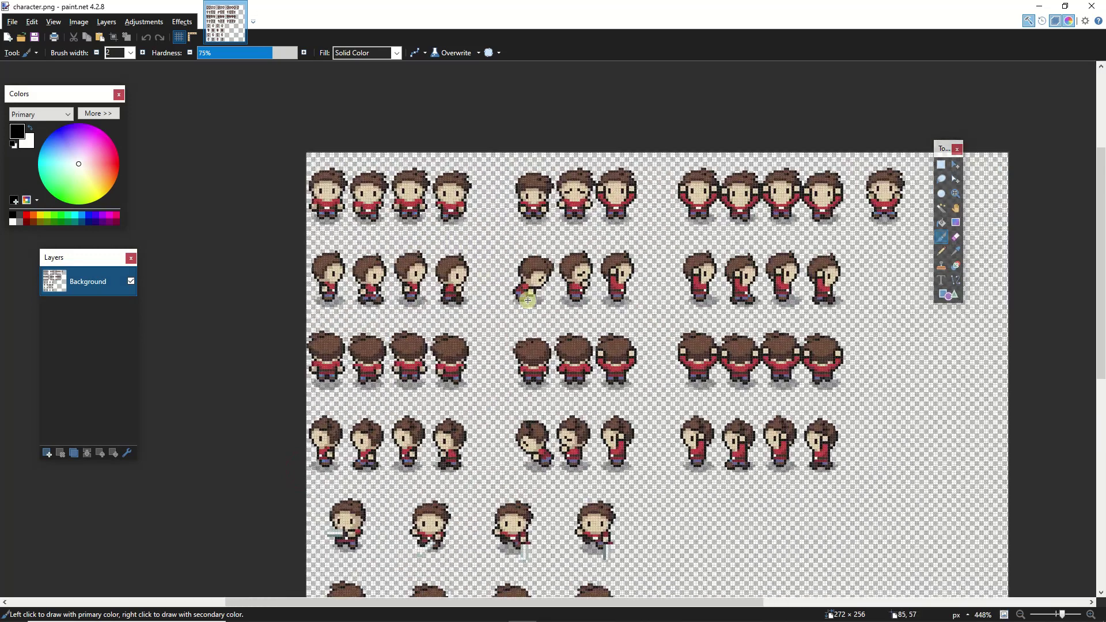
pyautogui.keyDown('ctrl'); pyautogui.scroll(1, 526, 300); pyautogui.keyUp('ctrl')
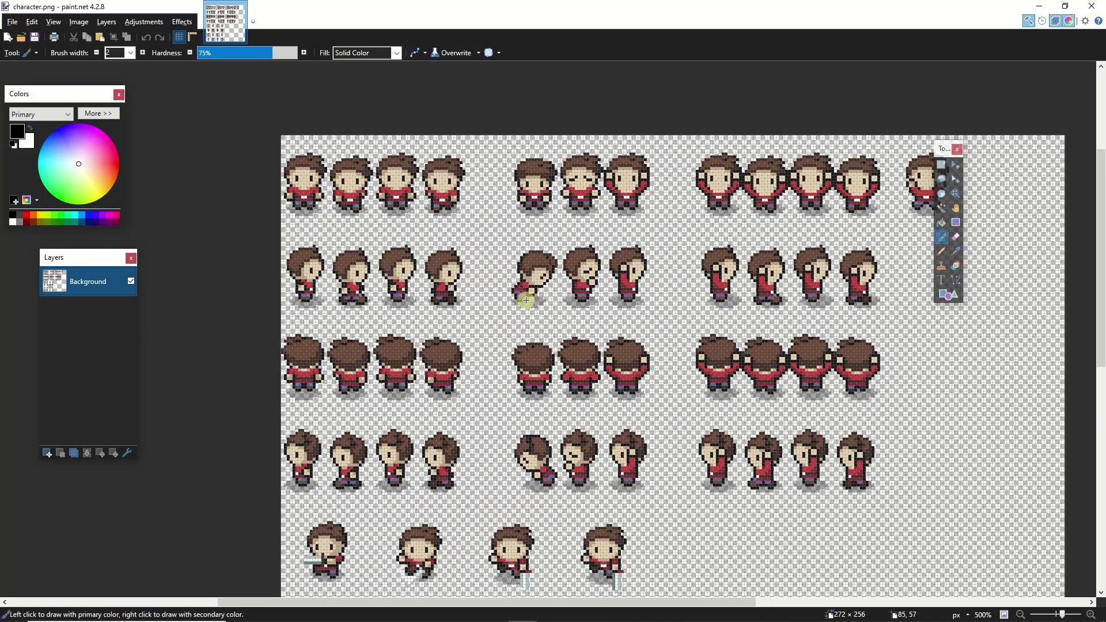
# - Mark the first and second front-facing character frames one after the other with Rectangle Select
pyautogui.keyDown('ctrl'); pyautogui.scroll(2, 526, 300); pyautogui.keyUp('ctrl')
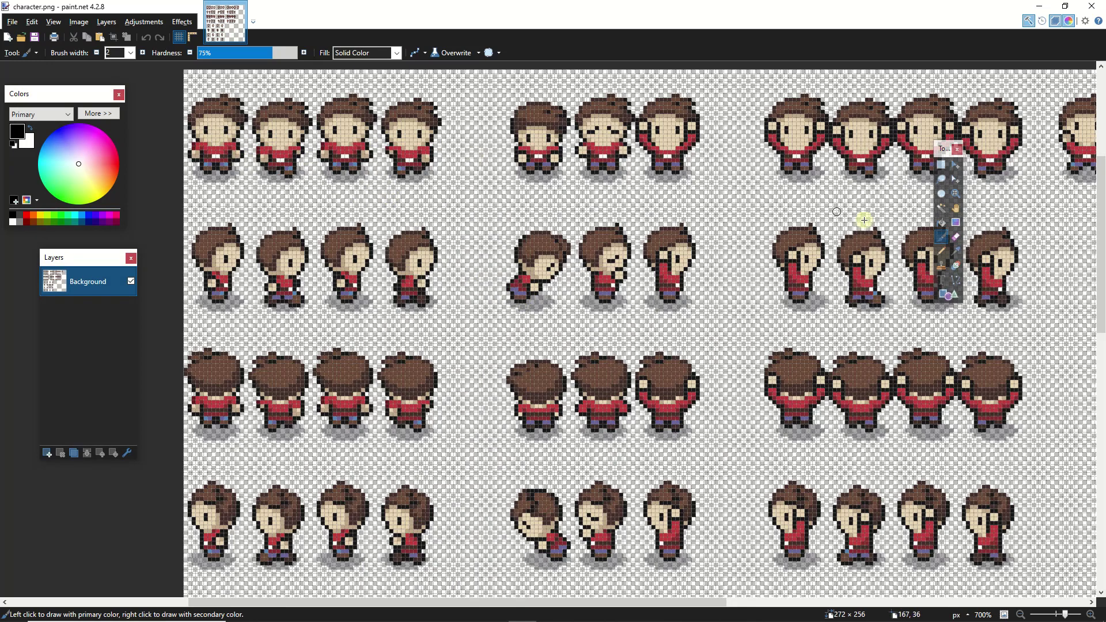
pyautogui.click(941, 166)
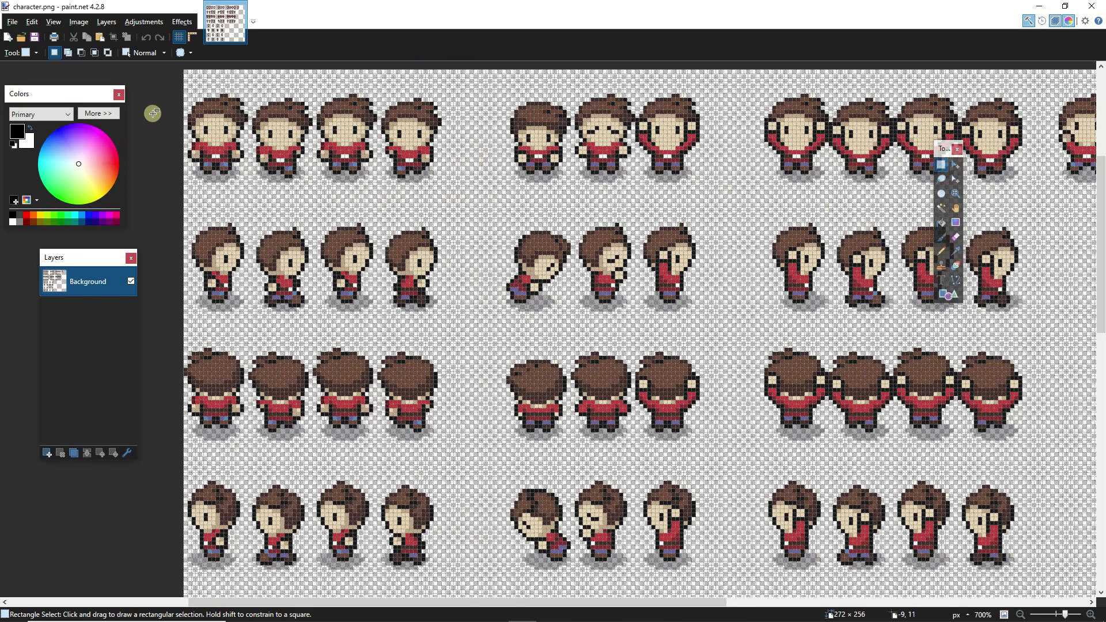
pyautogui.moveTo(193, 90); pyautogui.dragTo(247, 184)
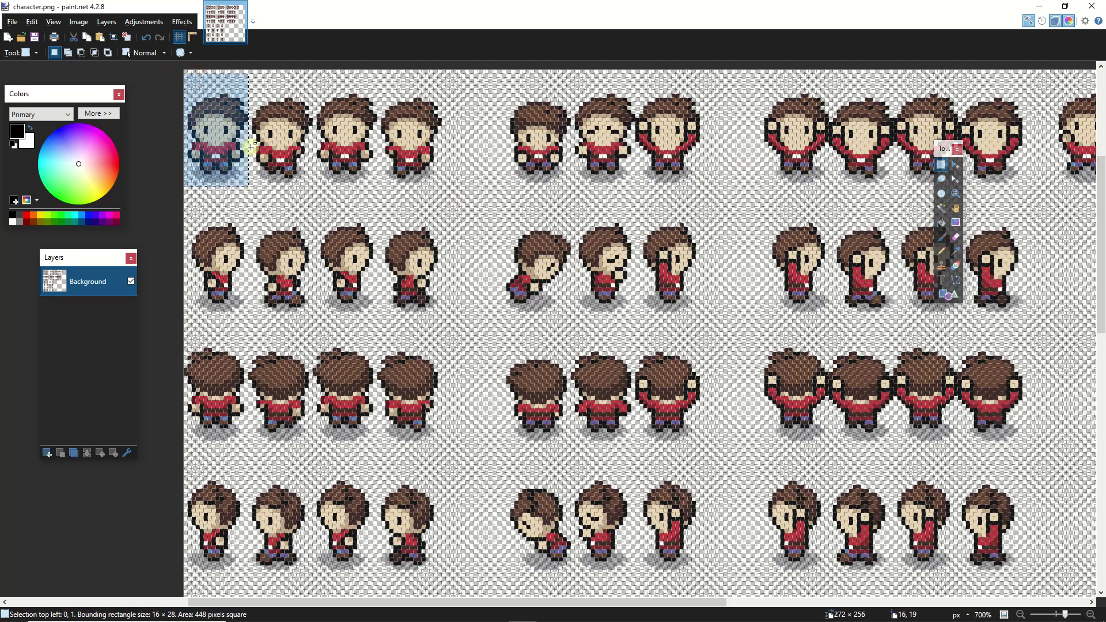
pyautogui.moveTo(254, 81); pyautogui.dragTo(308, 182)
# - Switch to Unity and examine the first three front-facing frames of the character sheet in the Sprite Editor
pyautogui.hotkey('alt', 'Tab')
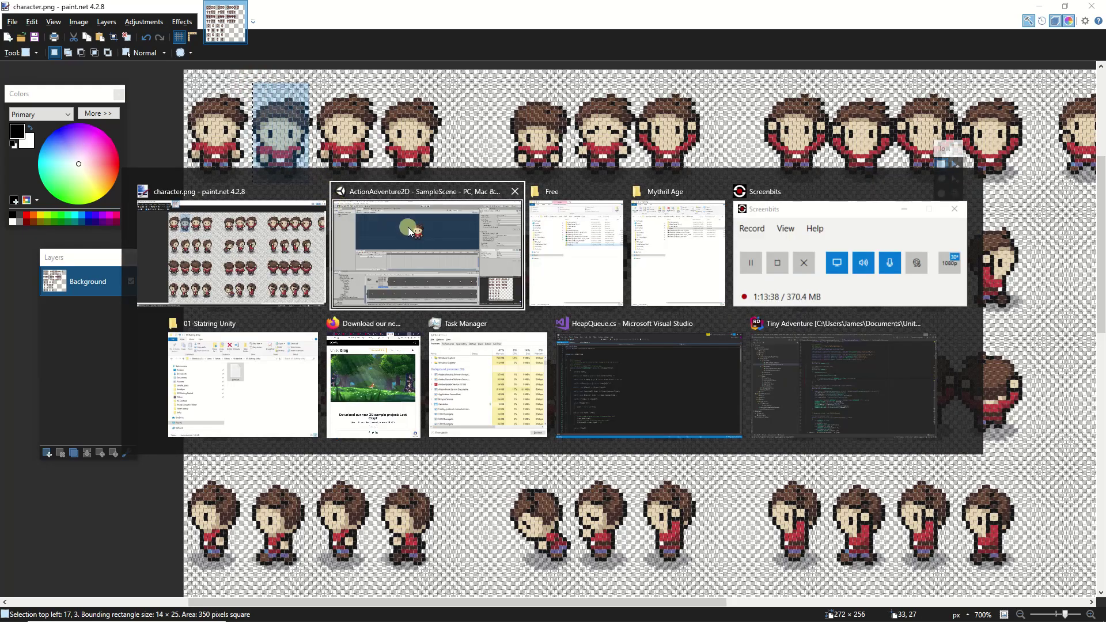
pyautogui.click(436, 244)
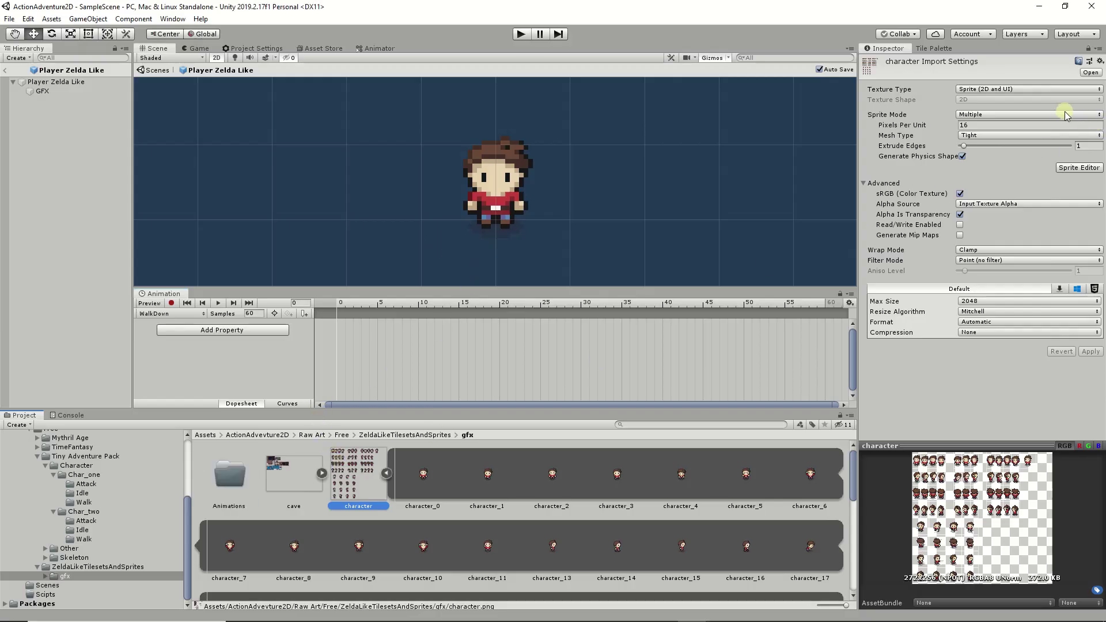
pyautogui.click(1077, 168)
pyautogui.scroll(5, 375, 129)
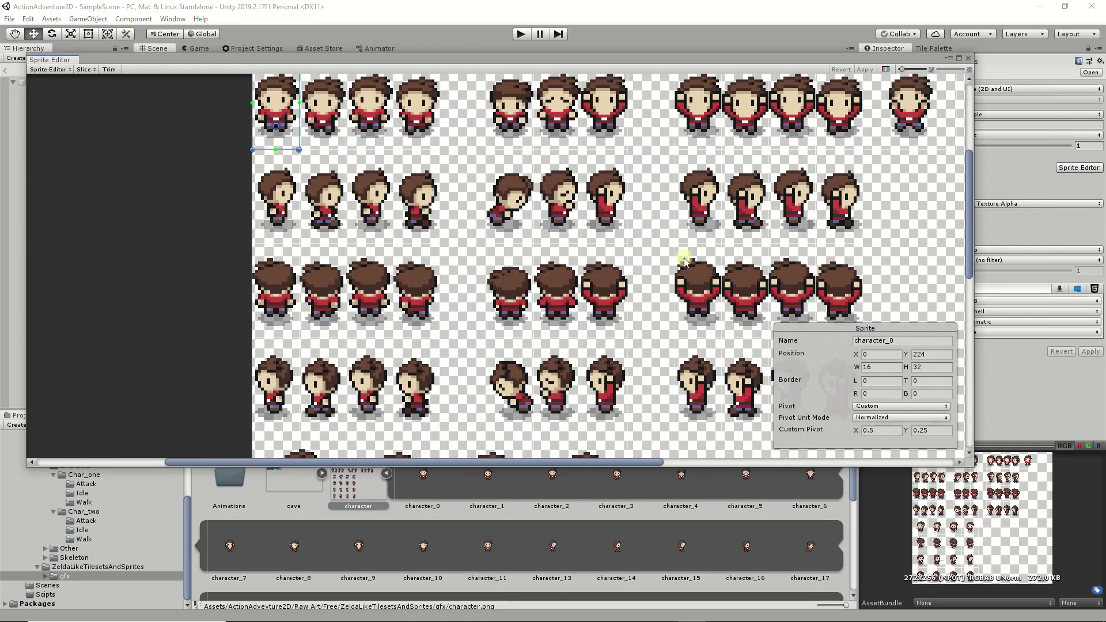
pyautogui.moveTo(969, 164); pyautogui.dragTo(970, 129)
pyautogui.click(334, 218)
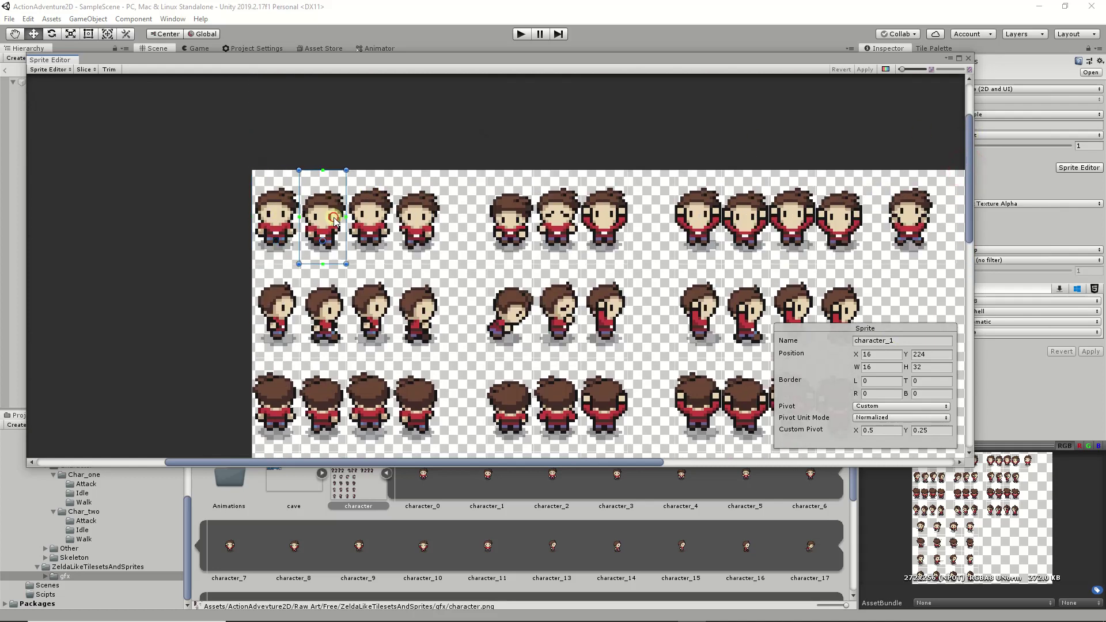
pyautogui.click(264, 214)
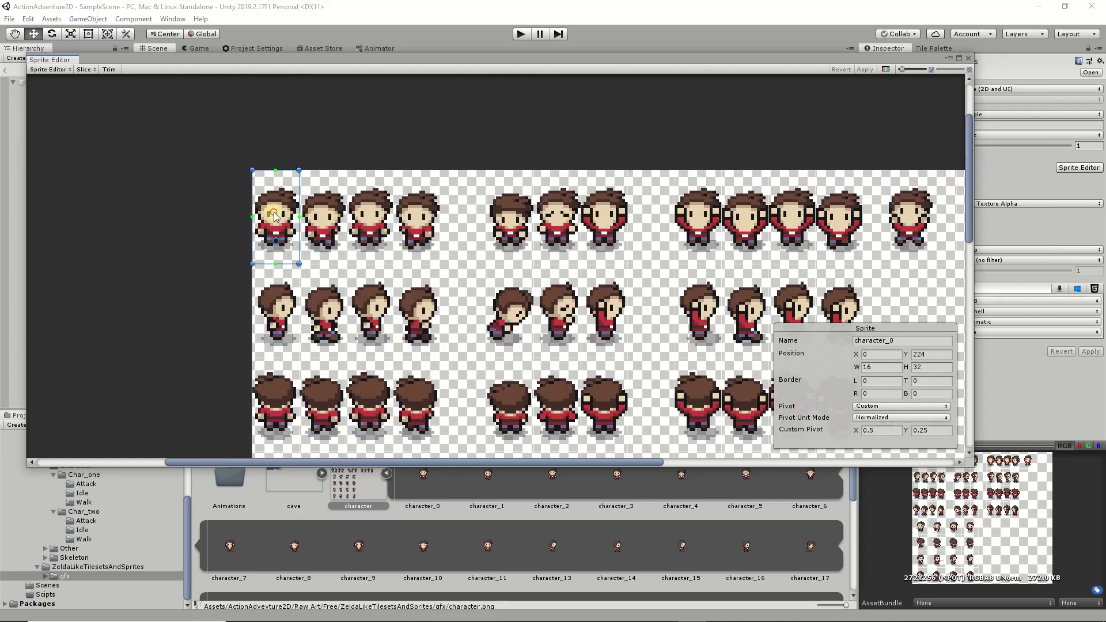
pyautogui.click(324, 226)
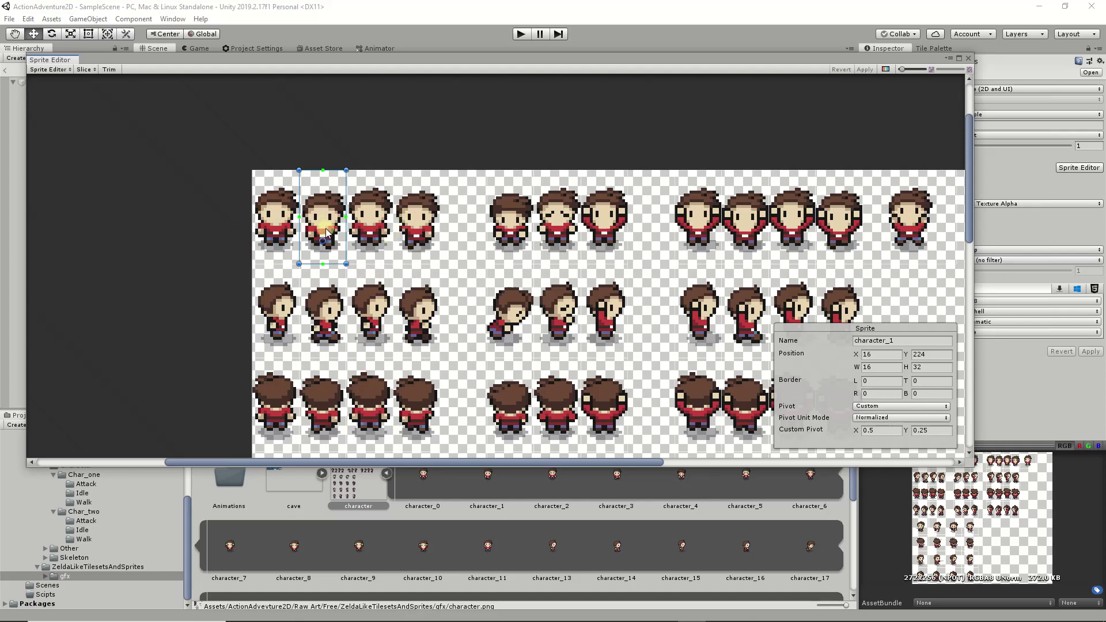
pyautogui.click(372, 226)
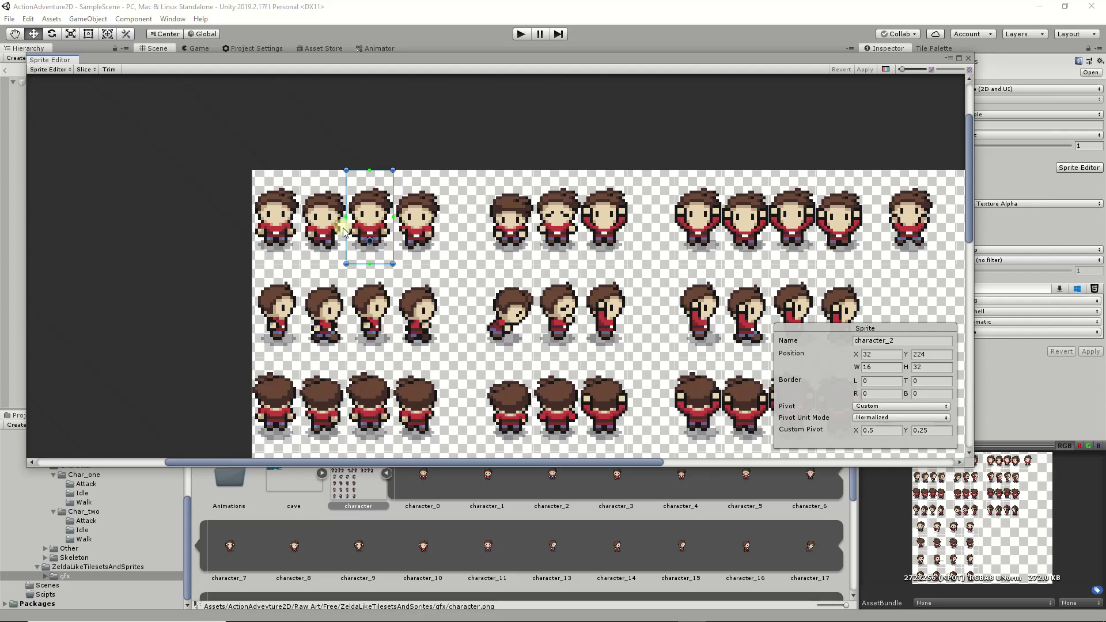
# - Compare all four front-facing frames, character_0 to character_3, to work out the walk order, and close the Sprite Editor
pyautogui.click(291, 223)
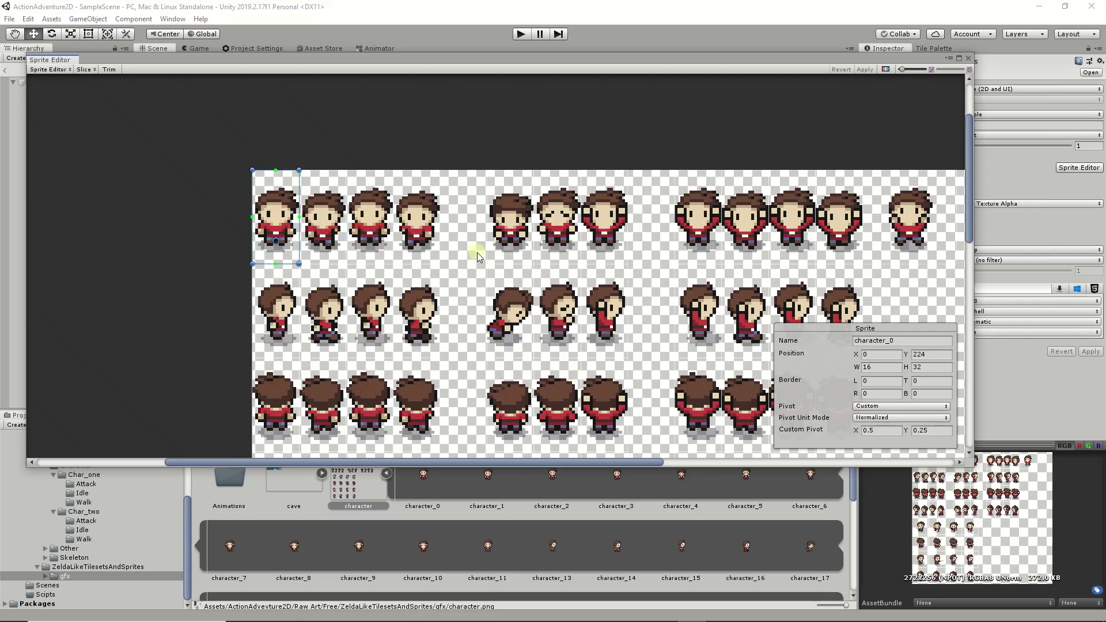
pyautogui.click(375, 234)
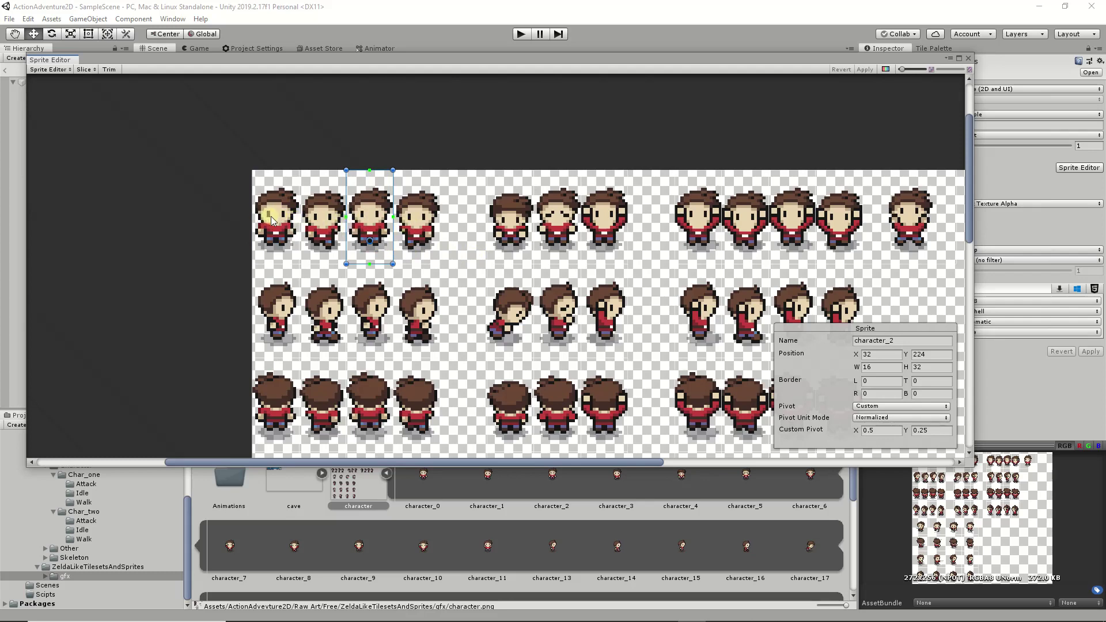
pyautogui.click(423, 219)
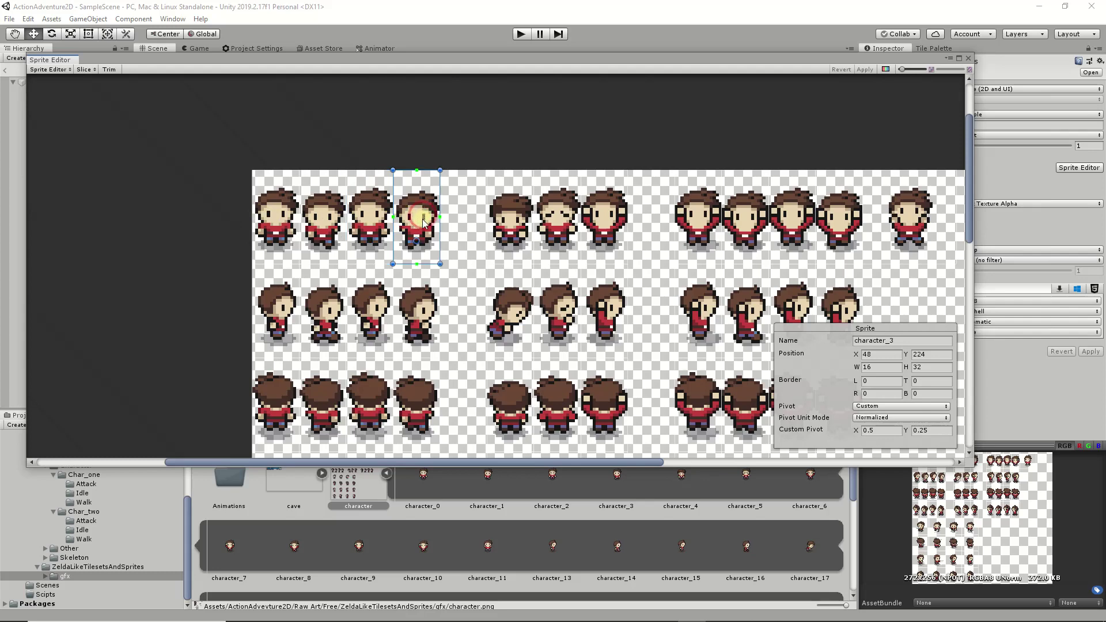
pyautogui.click(274, 239)
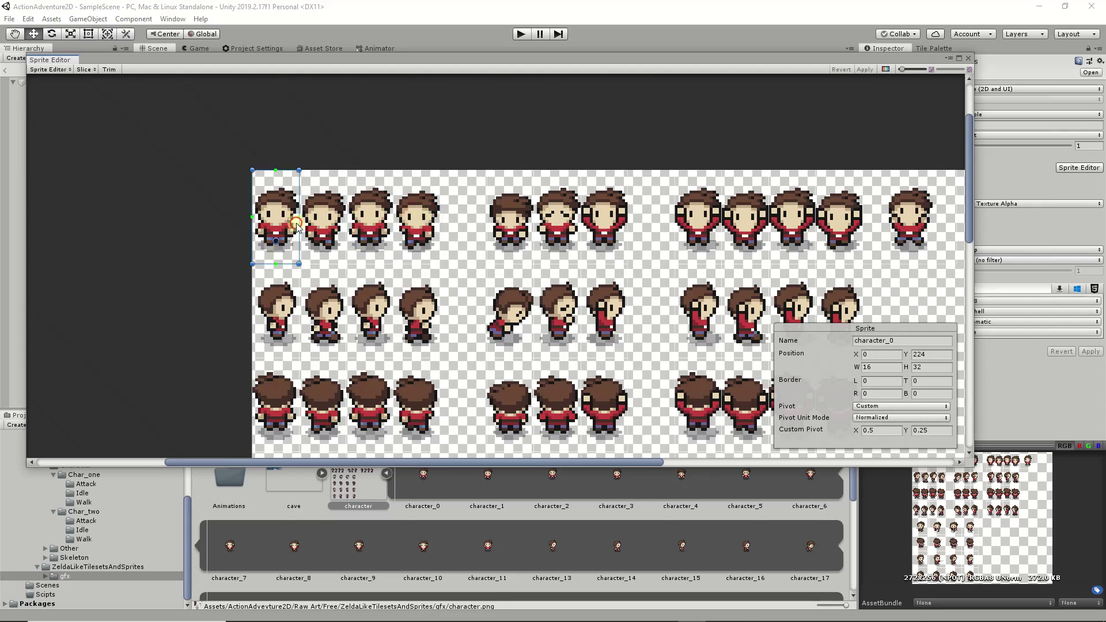
pyautogui.click(326, 226)
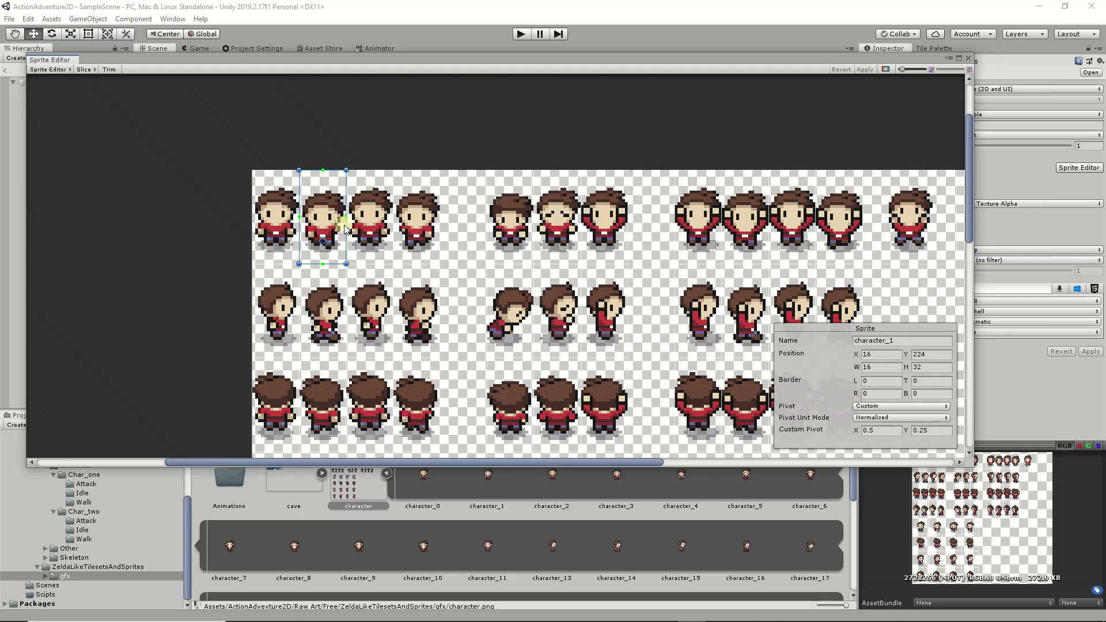
pyautogui.click(374, 228)
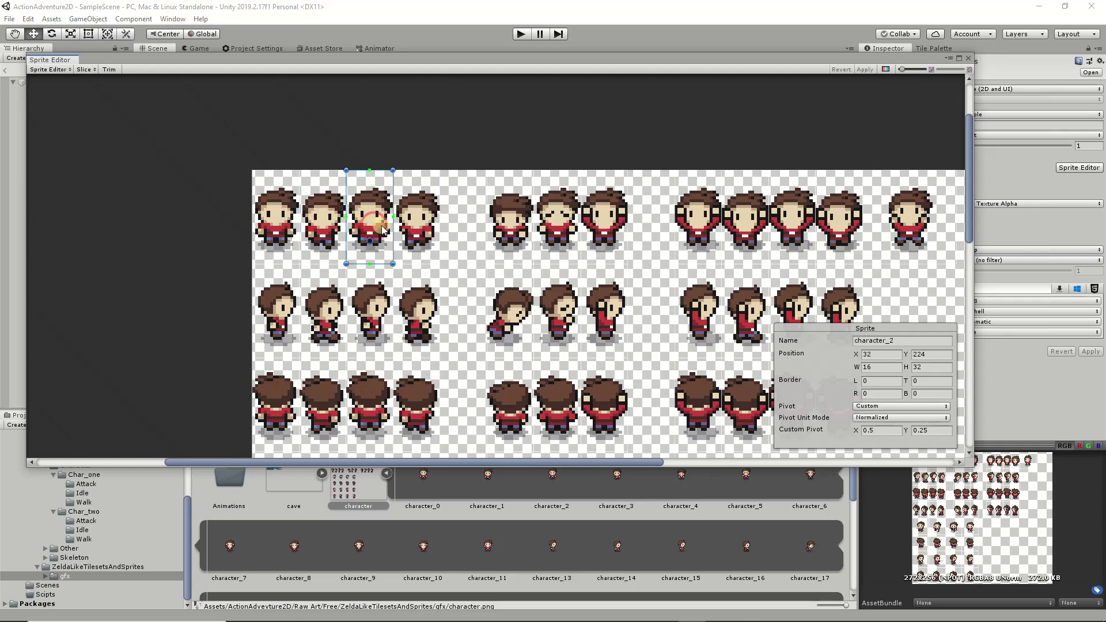
pyautogui.click(418, 225)
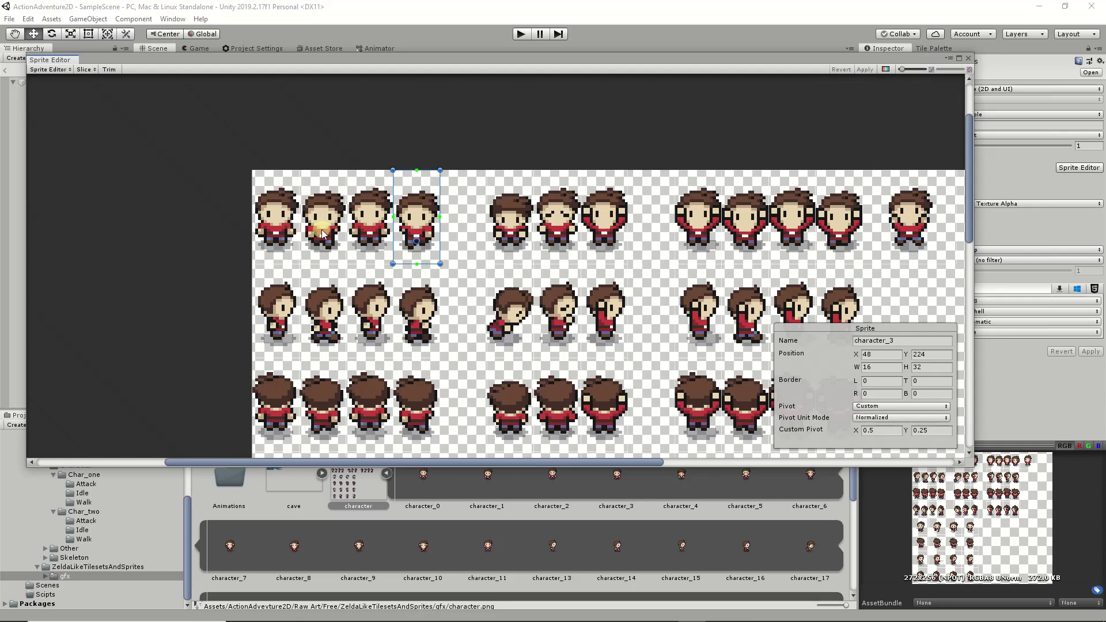
pyautogui.click(965, 58)
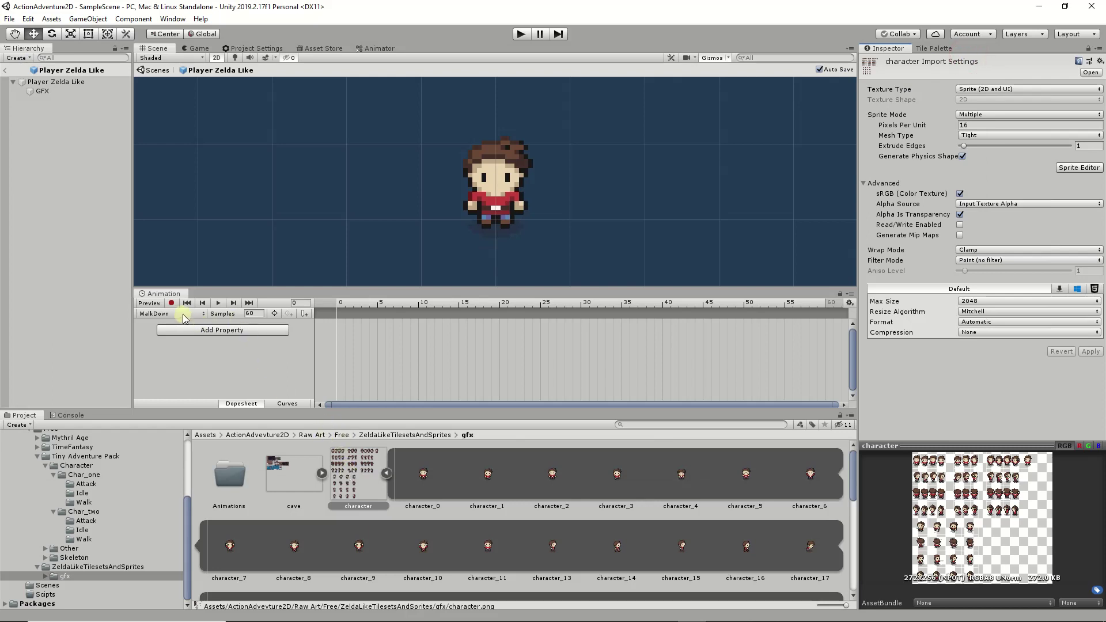
# - Record the WalkDown clip with the GFX sprite keyed at frame 0 as character_1, and stop recording
pyautogui.click(40, 90)
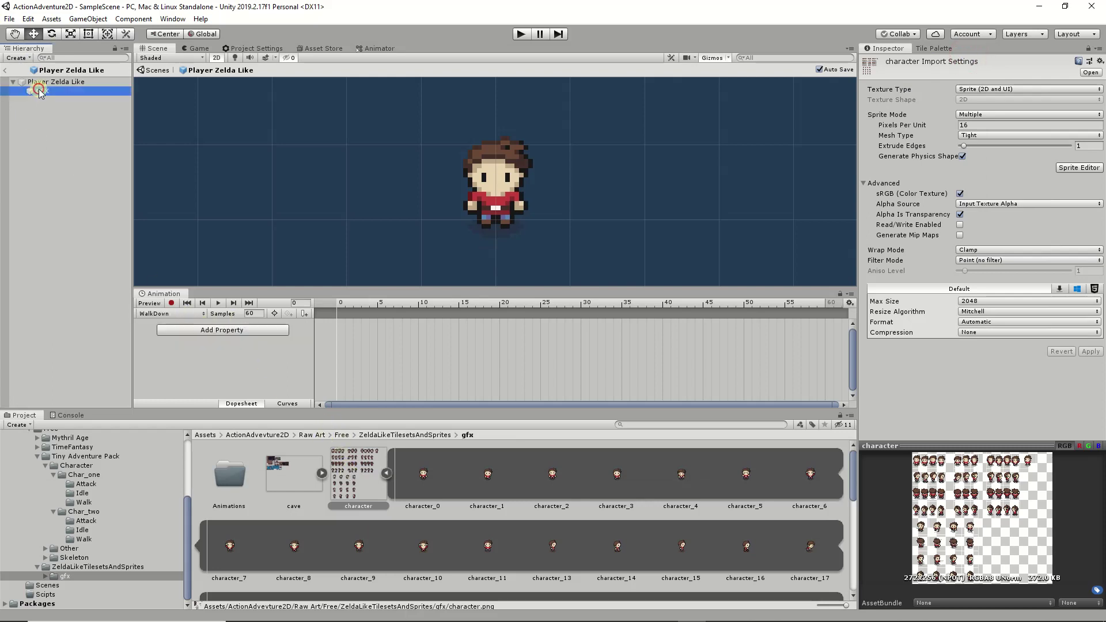
pyautogui.click(172, 303)
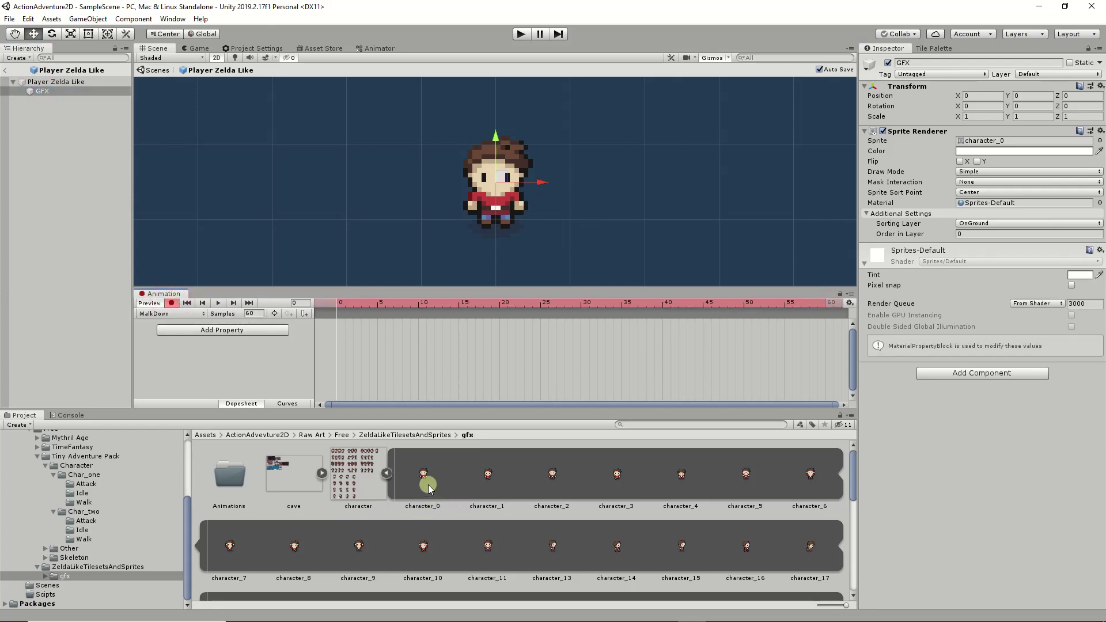
pyautogui.moveTo(487, 476); pyautogui.dragTo(990, 141)
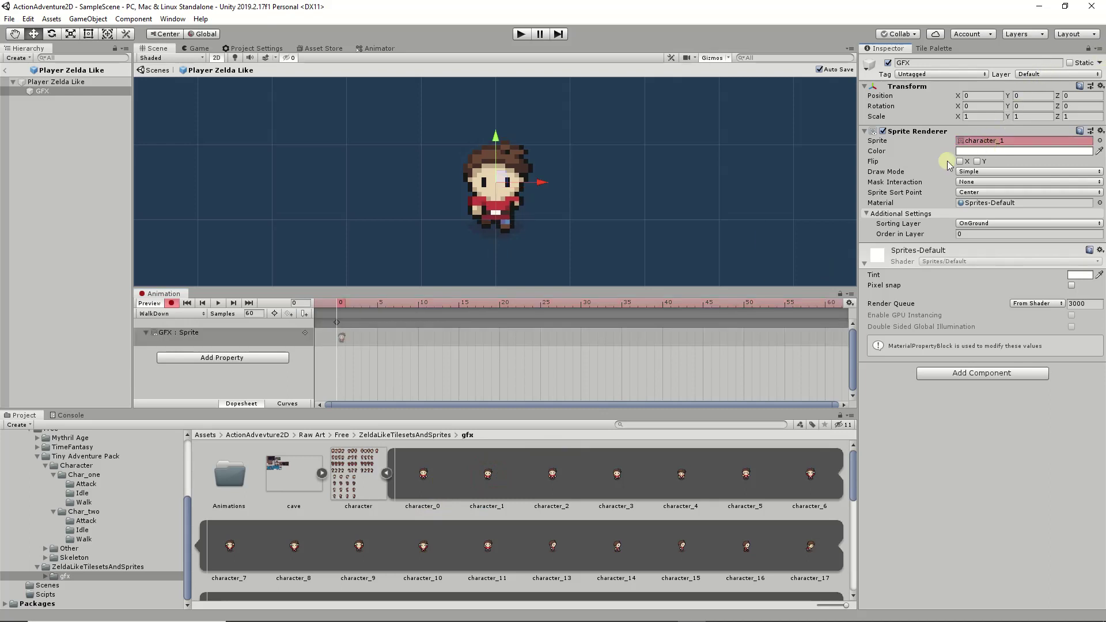
pyautogui.click(171, 302)
# - Check the sprite keyframe in the IdleDown clip and return to the WalkDown clip
pyautogui.click(173, 315)
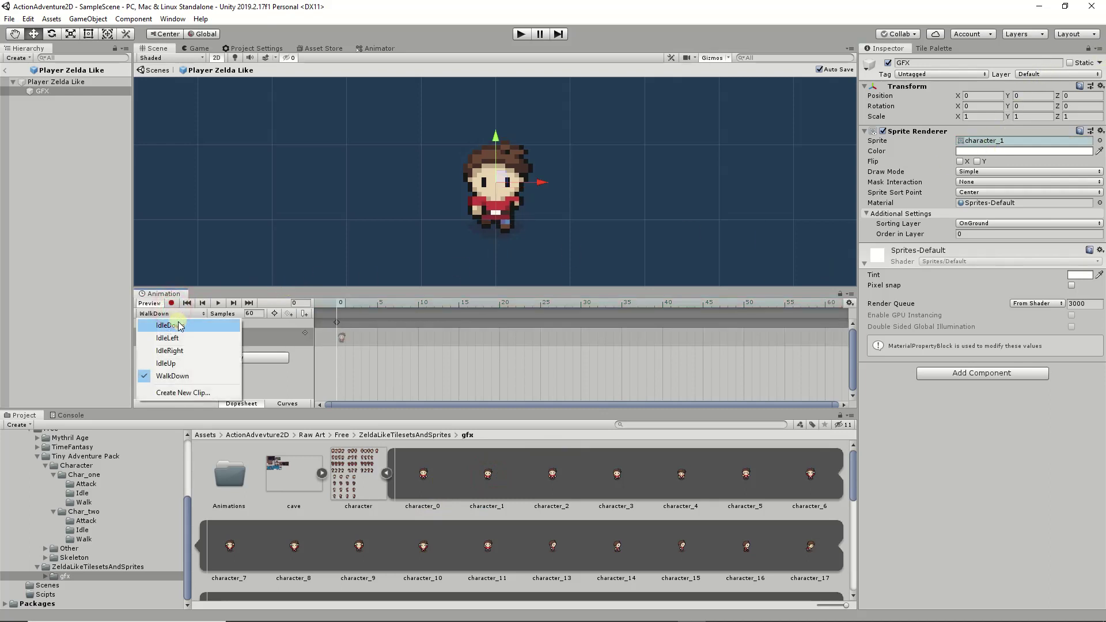
pyautogui.click(180, 326)
pyautogui.click(337, 321)
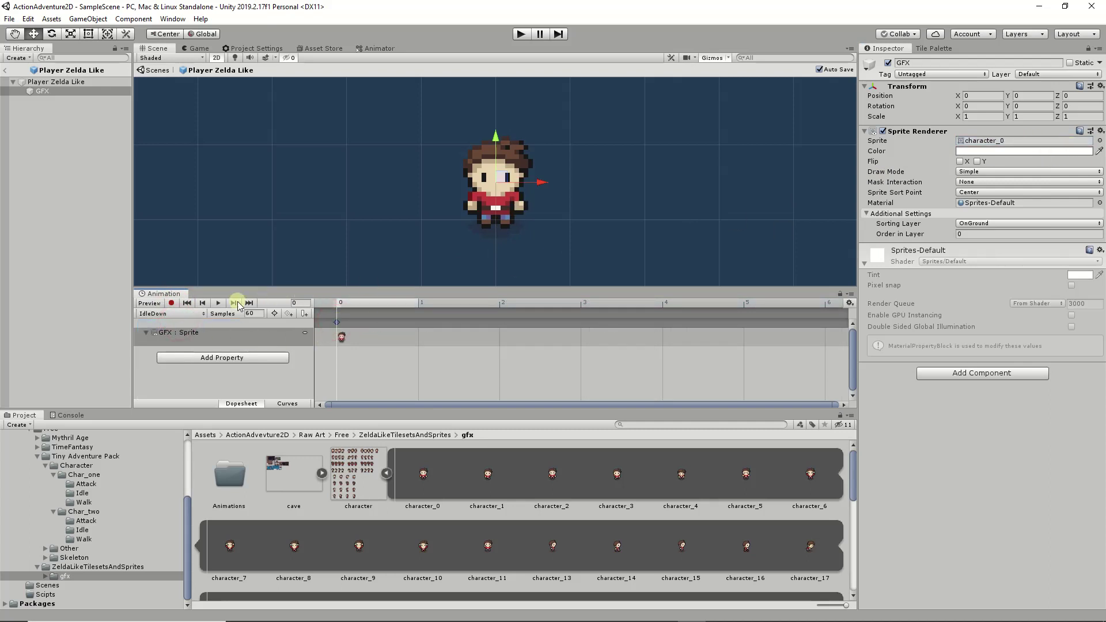
pyautogui.click(168, 314)
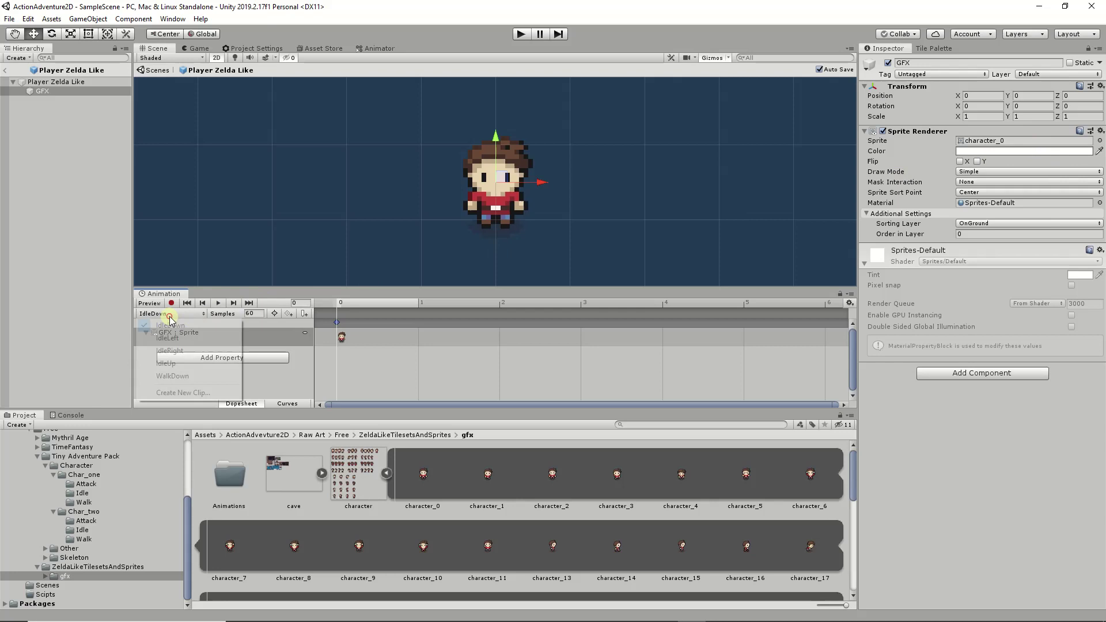
pyautogui.click(172, 376)
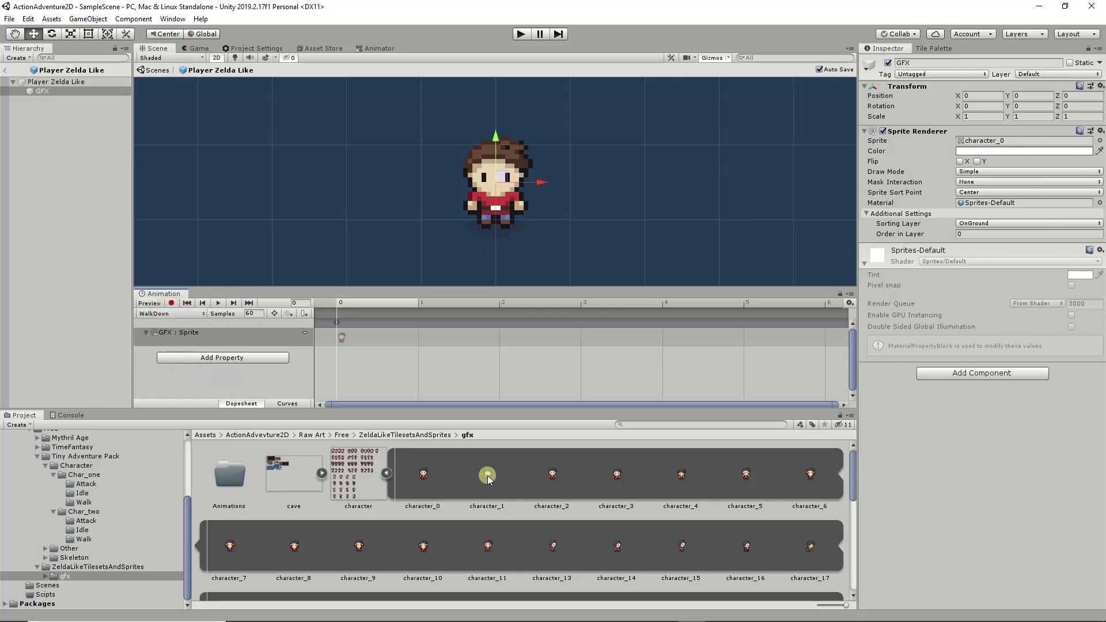
# - Resume recording WalkDown and key the GFX sprite at frame 1 as character_2
pyautogui.click(170, 303)
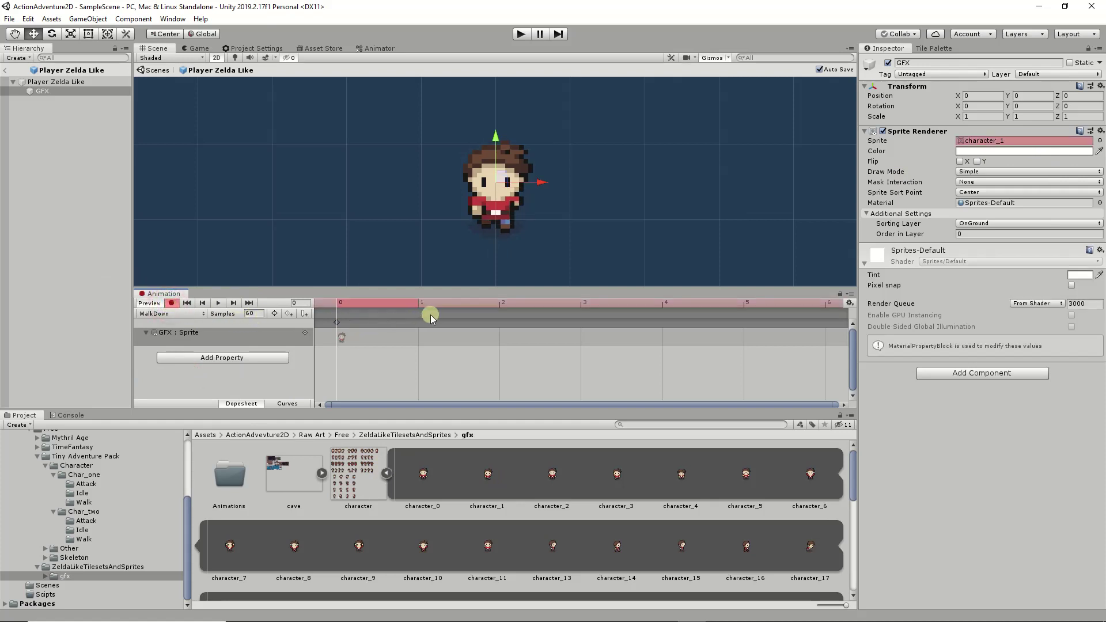
pyautogui.scroll(-5, 430, 327)
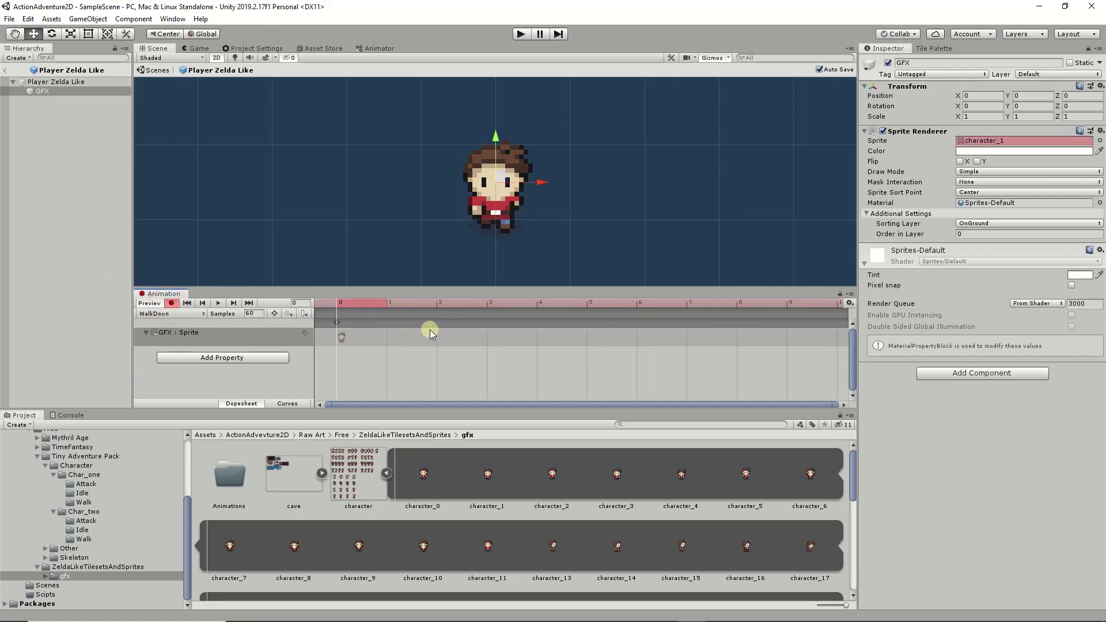
pyautogui.scroll(-2, 430, 329)
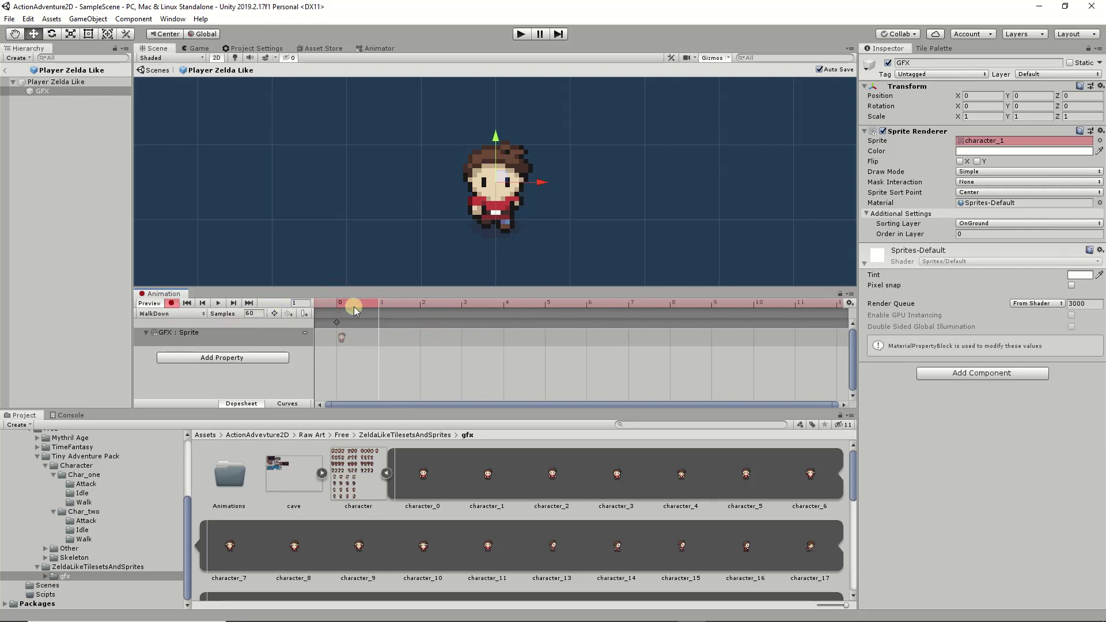
pyautogui.moveTo(492, 484); pyautogui.dragTo(551, 478)
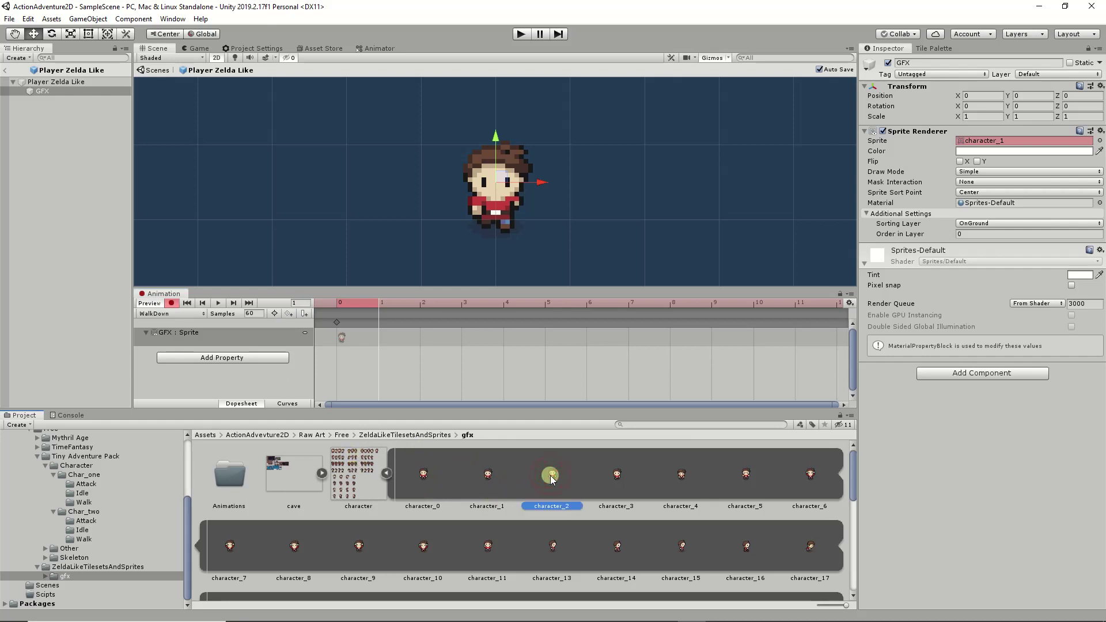
pyautogui.click(46, 94)
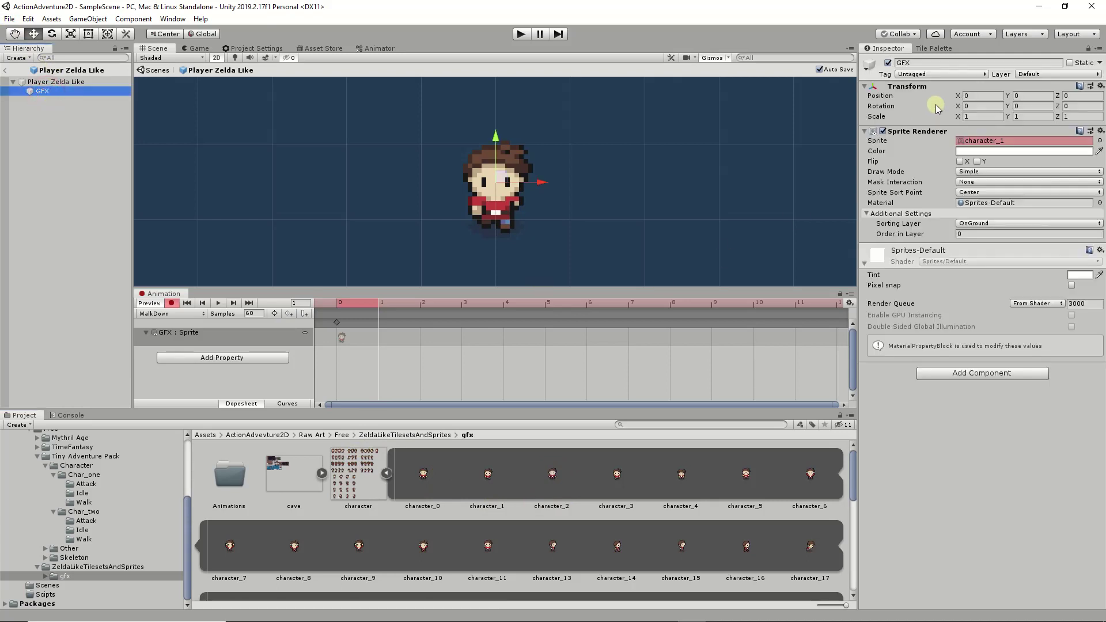
pyautogui.moveTo(552, 475); pyautogui.dragTo(968, 141)
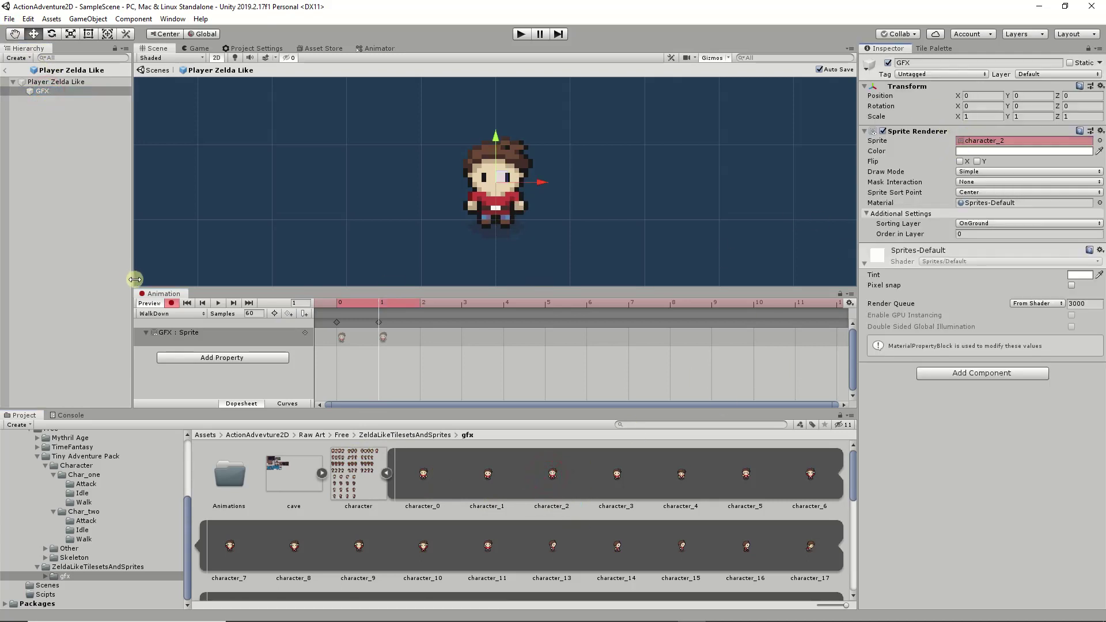
# - Key the GFX sprite as character_3 at frame 2 and as character_0 at frame 3 of WalkDown
pyautogui.moveTo(379, 301)
pyautogui.mouseDown()
pyautogui.moveTo(337, 301)
pyautogui.moveTo(407, 304)
pyautogui.moveTo(364, 312)
pyautogui.mouseUp()
pyautogui.moveTo(420, 304)
pyautogui.mouseDown()
pyautogui.moveTo(340, 305)
pyautogui.moveTo(415, 308)
pyautogui.mouseUp()
pyautogui.moveTo(612, 473); pyautogui.dragTo(1002, 142)
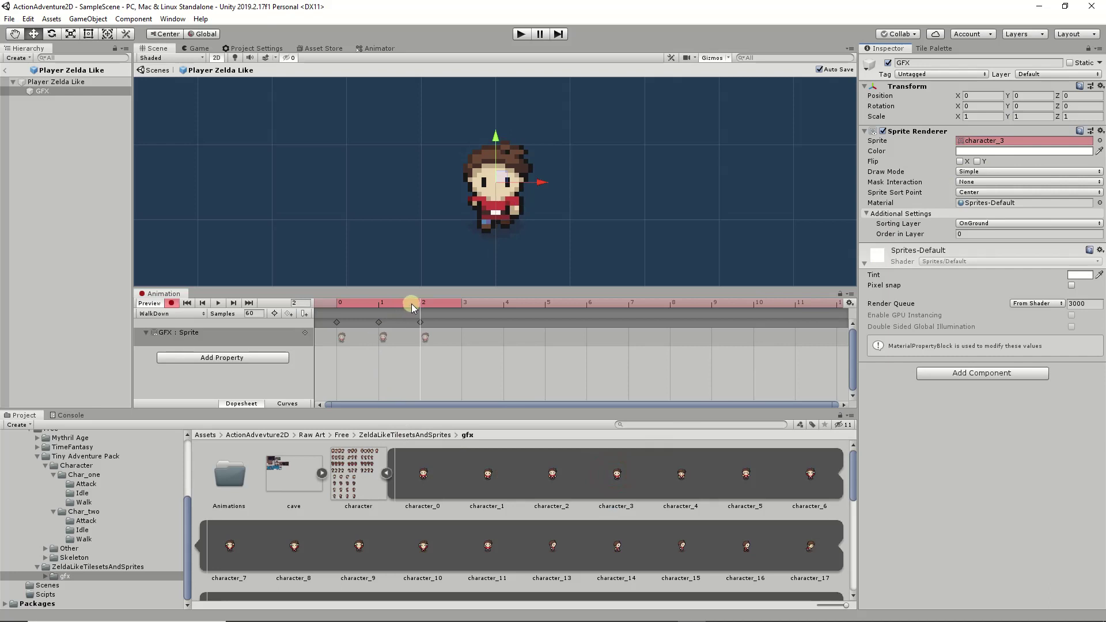
pyautogui.moveTo(411, 303); pyautogui.dragTo(463, 299)
pyautogui.moveTo(421, 485); pyautogui.dragTo(979, 146)
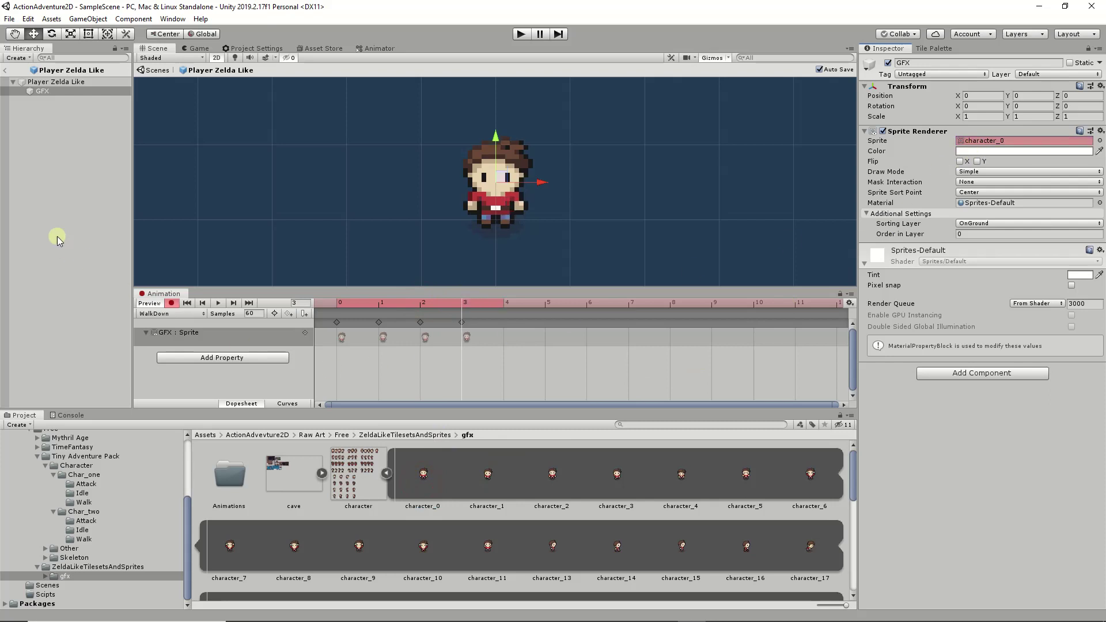
# - Stop recording the WalkDown clip and play it back to preview the walk cycle
pyautogui.moveTo(458, 302)
pyautogui.mouseDown()
pyautogui.moveTo(331, 306)
pyautogui.moveTo(447, 302)
pyautogui.mouseUp()
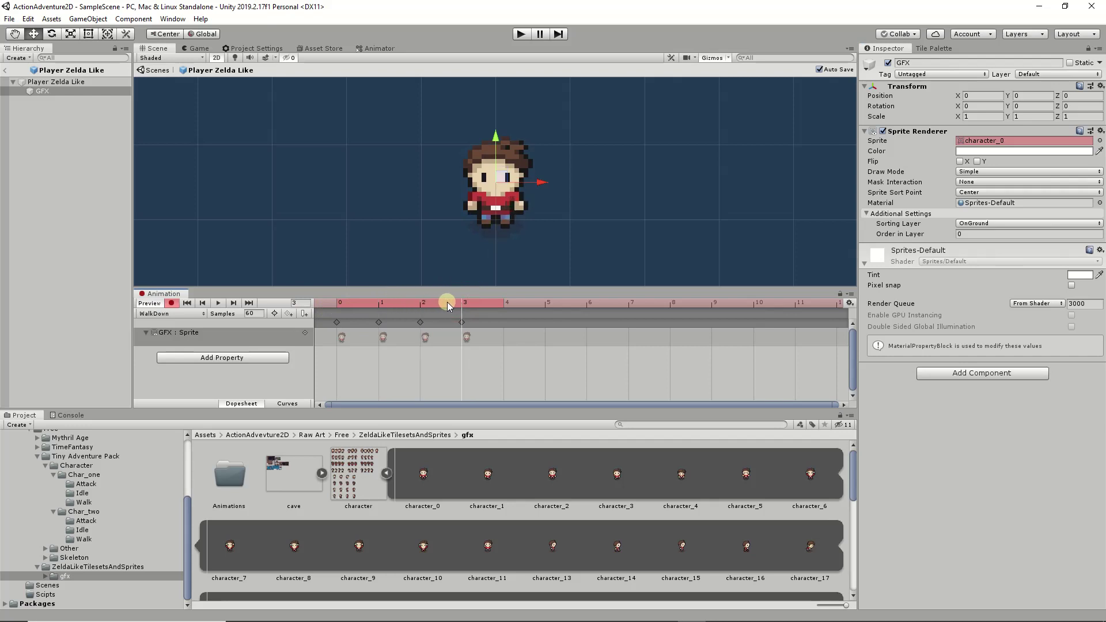
pyautogui.click(175, 304)
pyautogui.click(218, 303)
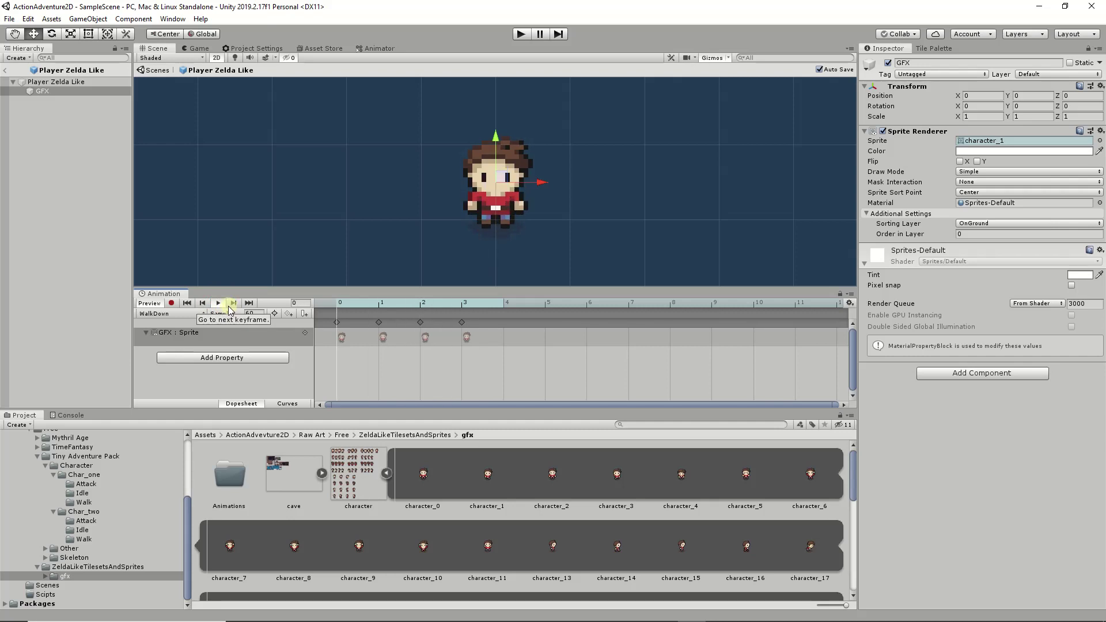
# - Set the WalkDown clip's sample rate to 12 and play it back to check the walk cycle's speed
pyautogui.click(217, 303)
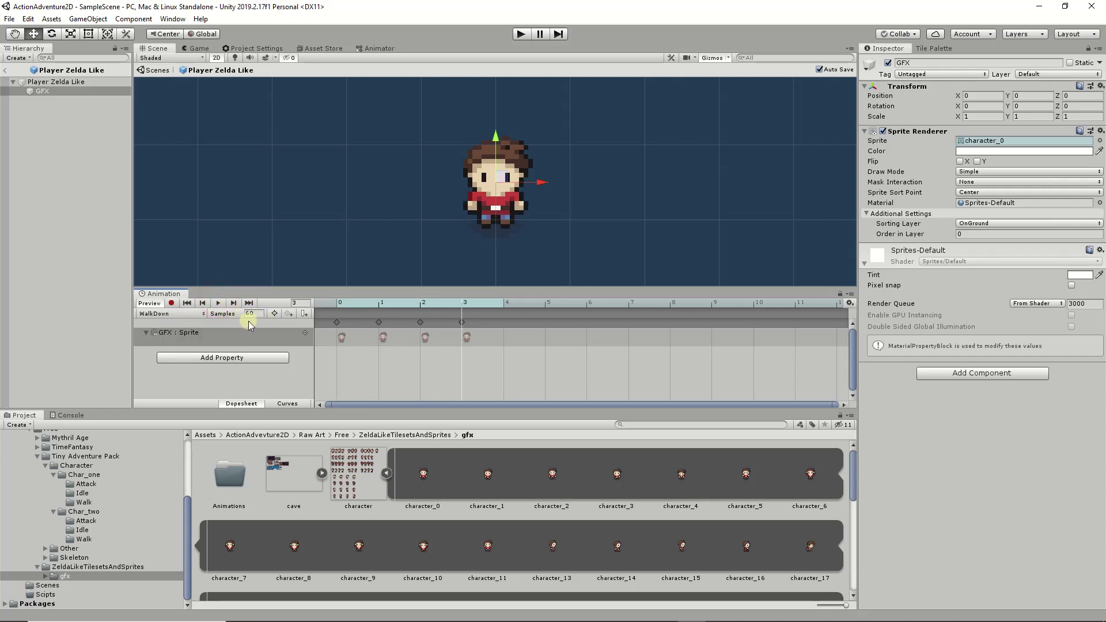
pyautogui.click(254, 314)
pyautogui.moveTo(459, 304); pyautogui.dragTo(347, 307)
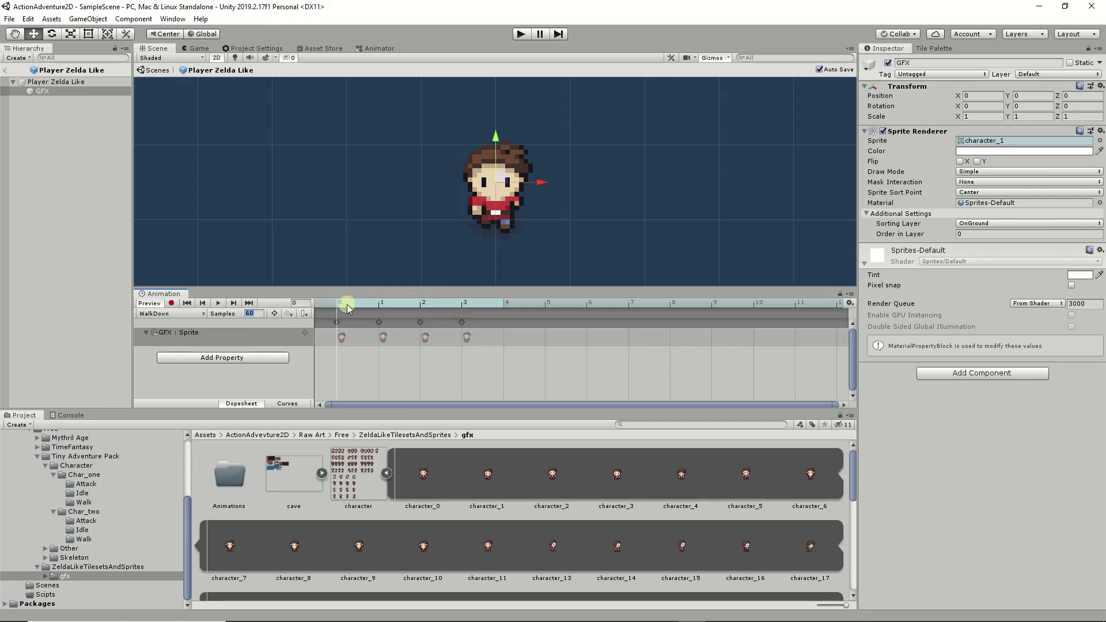
pyautogui.scroll(3, 451, 323)
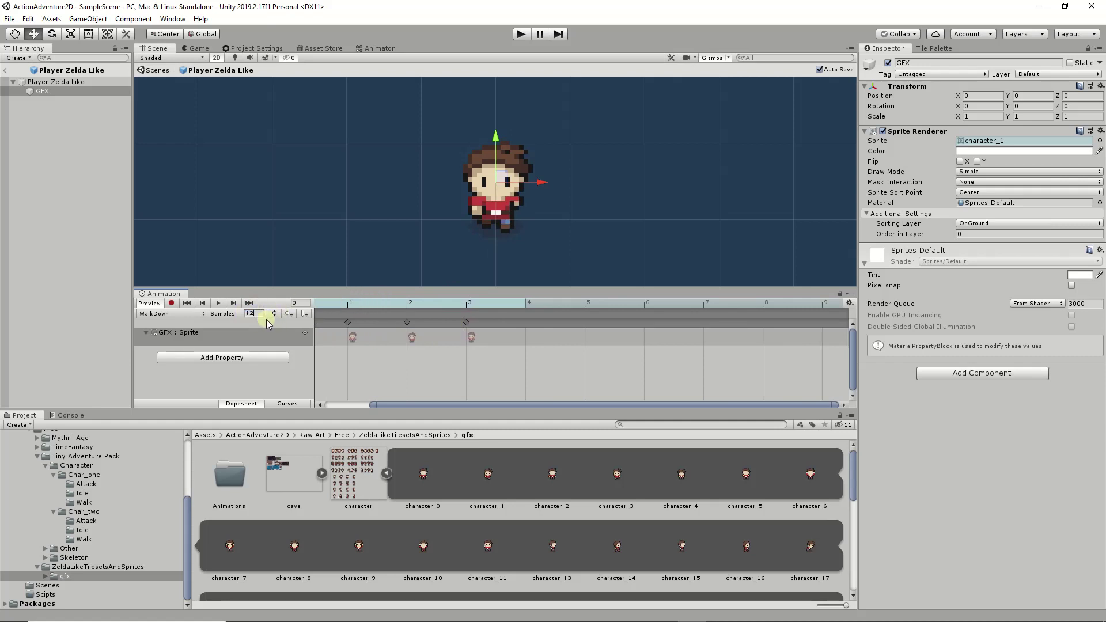
pyautogui.write('2')
pyautogui.click(218, 302)
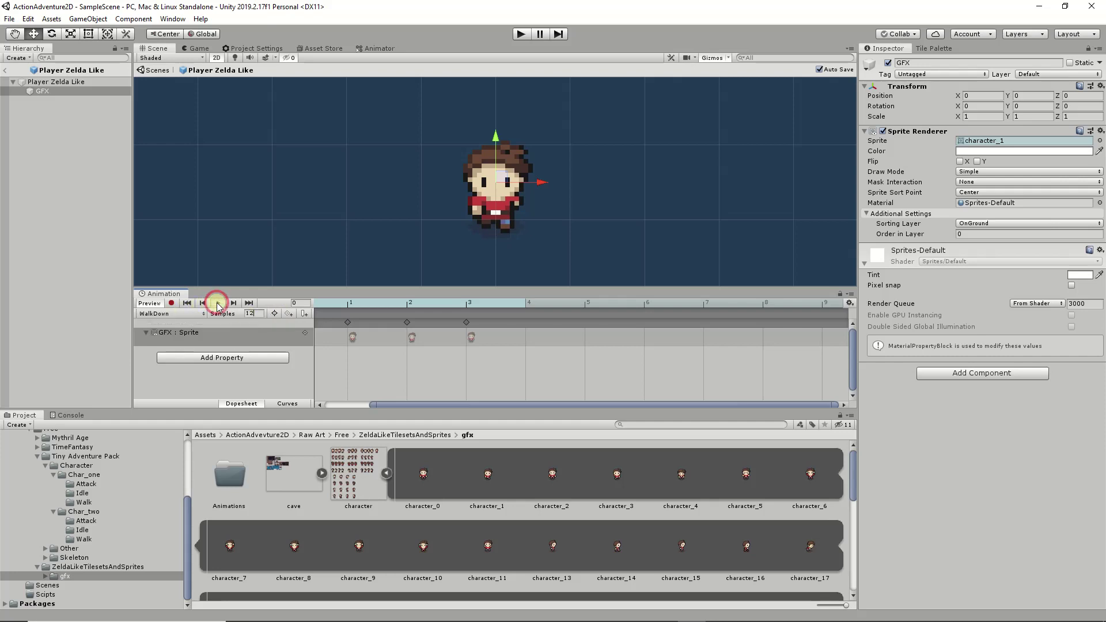
pyautogui.click(251, 313)
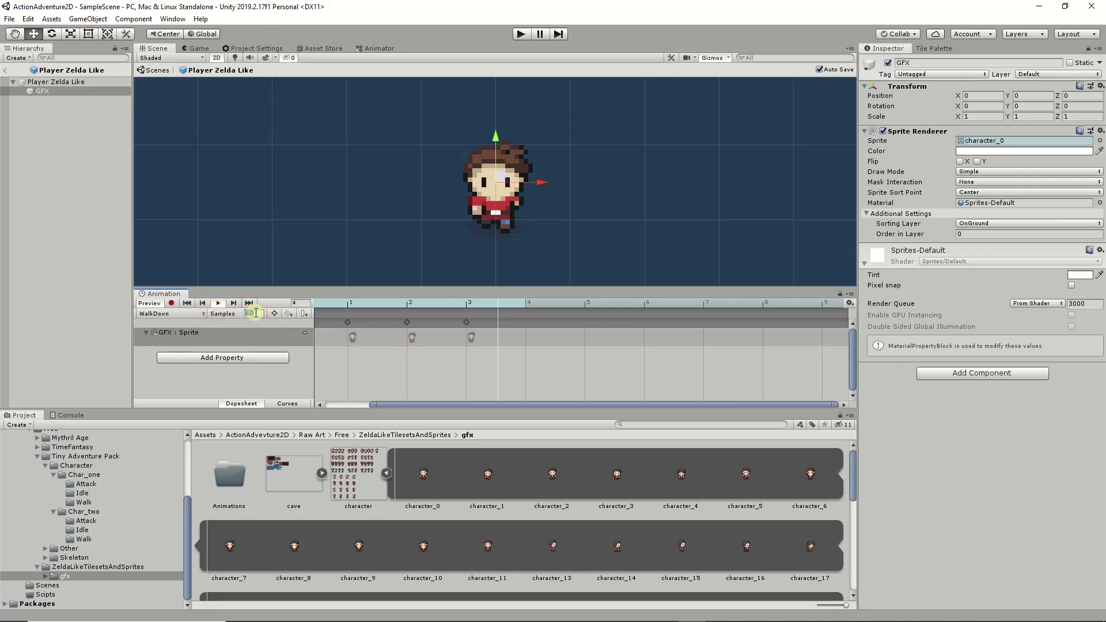
pyautogui.write('12')
pyautogui.press('Return')
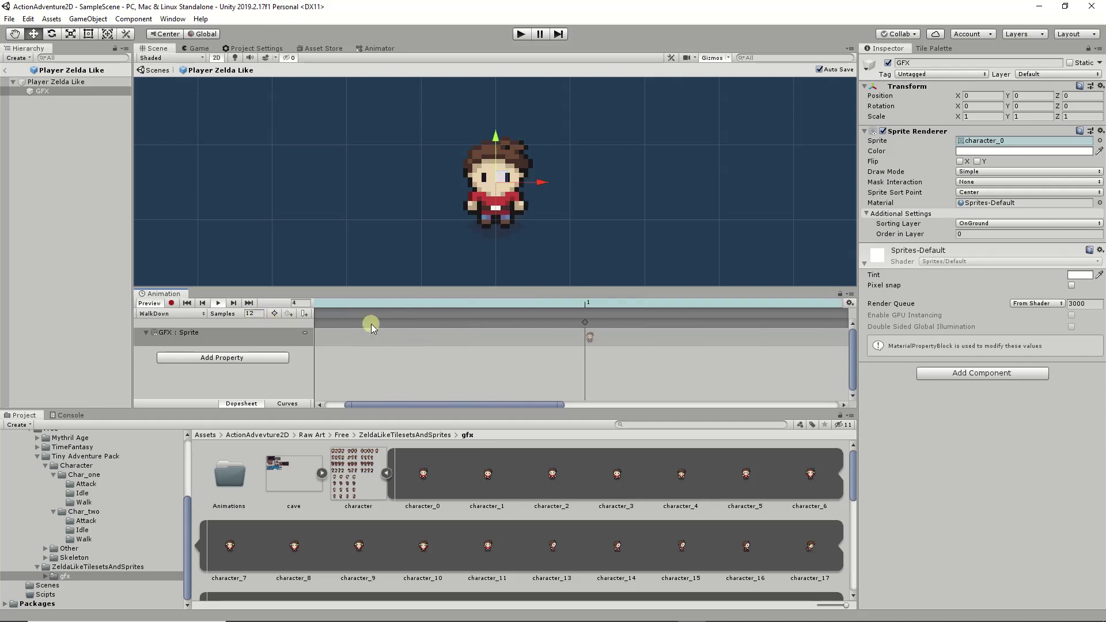
pyautogui.scroll(-6, 450, 320)
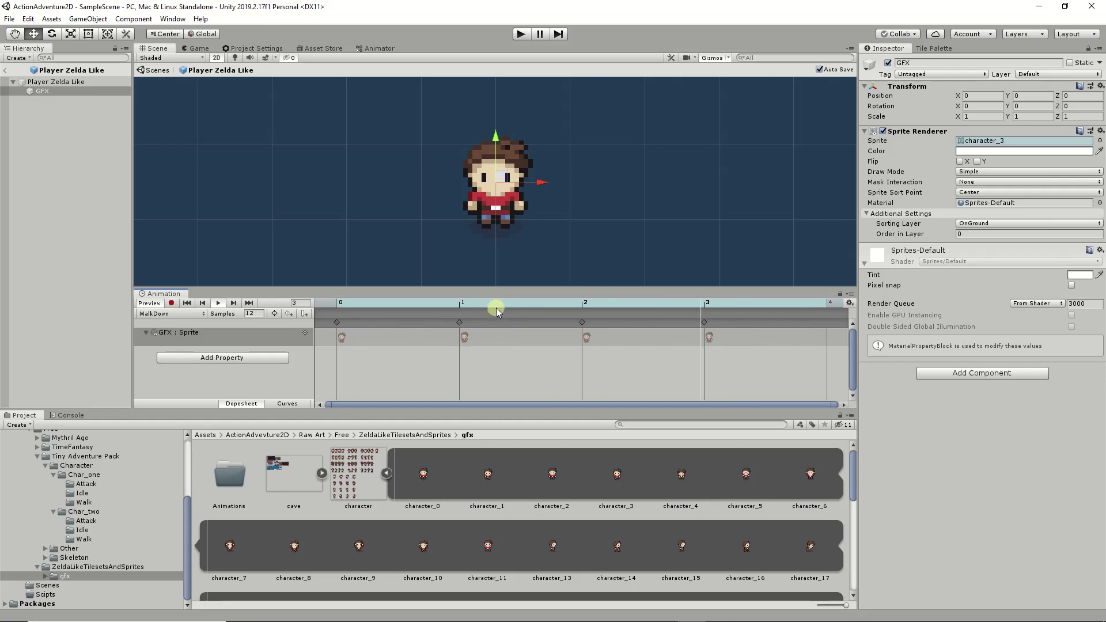
pyautogui.scroll(-3, 503, 319)
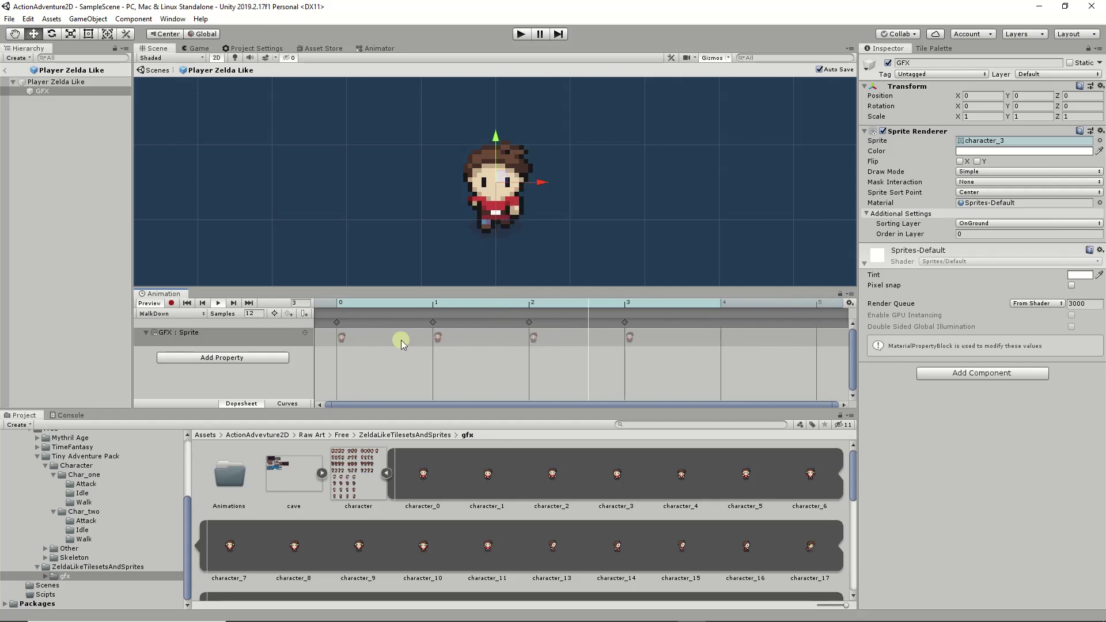
# - Try a sample rate of 6 on the playing WalkDown clip
pyautogui.click(260, 313)
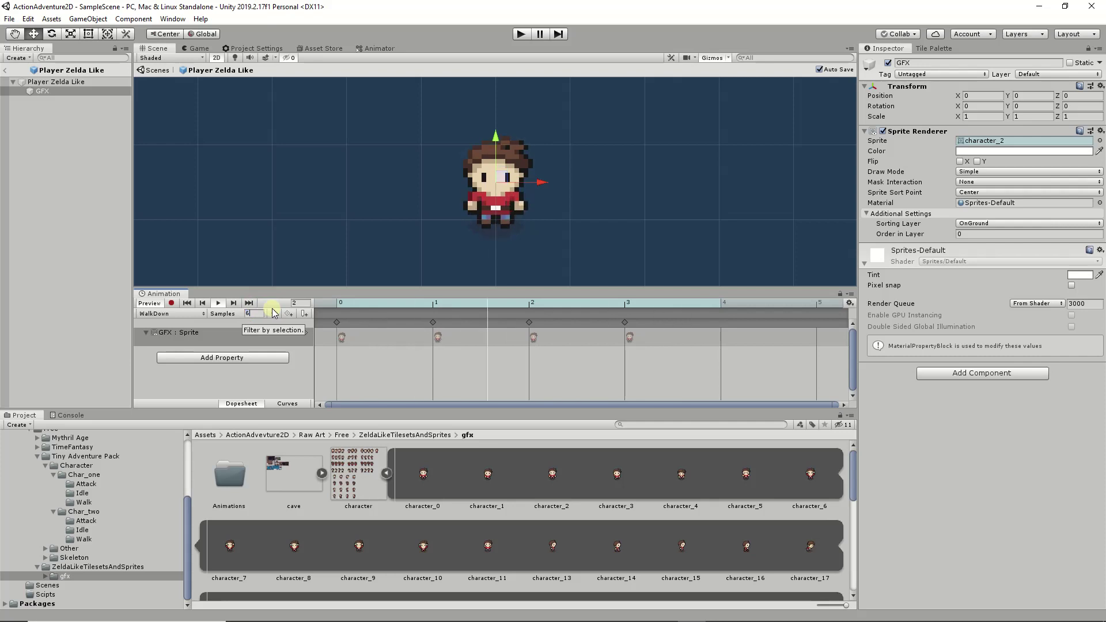
pyautogui.write('6')
pyautogui.press('Return')
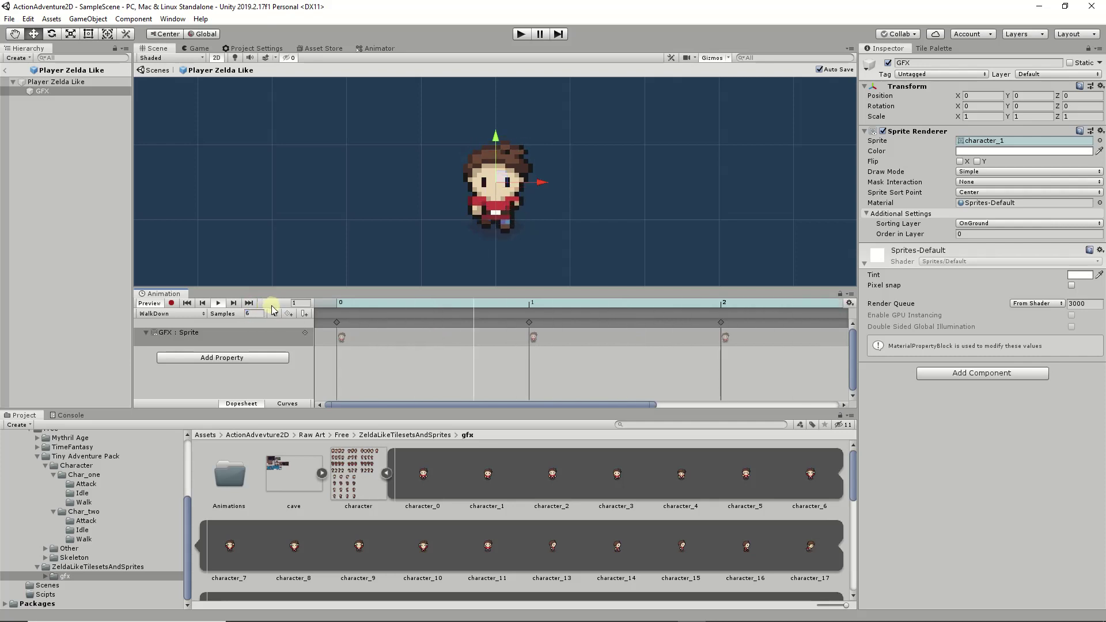
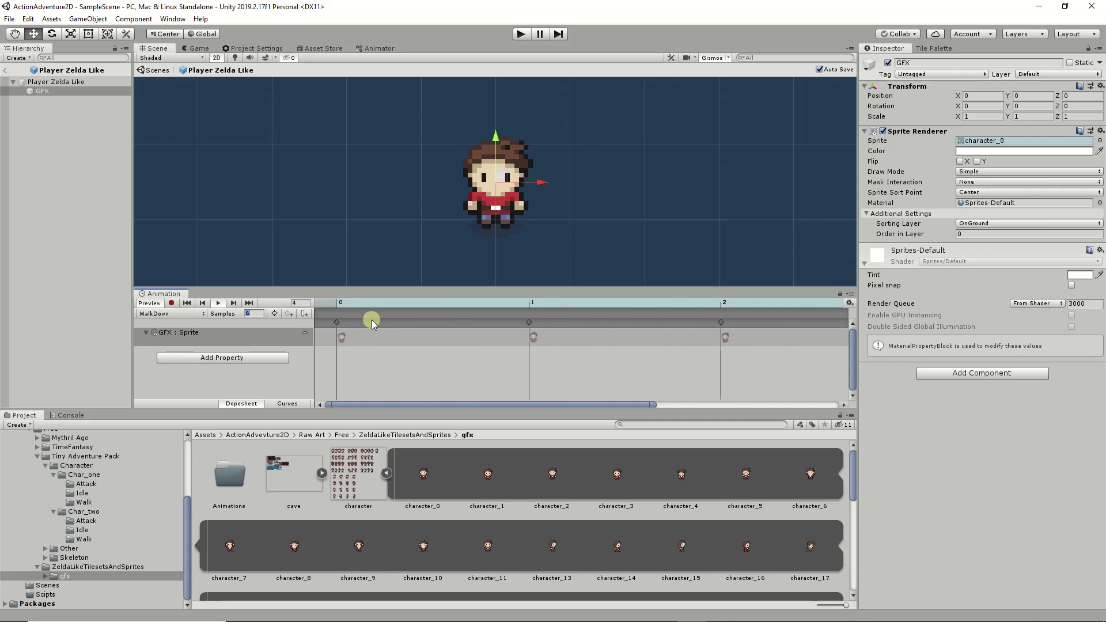
# - Set the WalkDown sample rate to 12, stop the playback and rewind to frame 0, keeping WalkDown as the active clip
pyautogui.write('12')
pyautogui.press('Return')
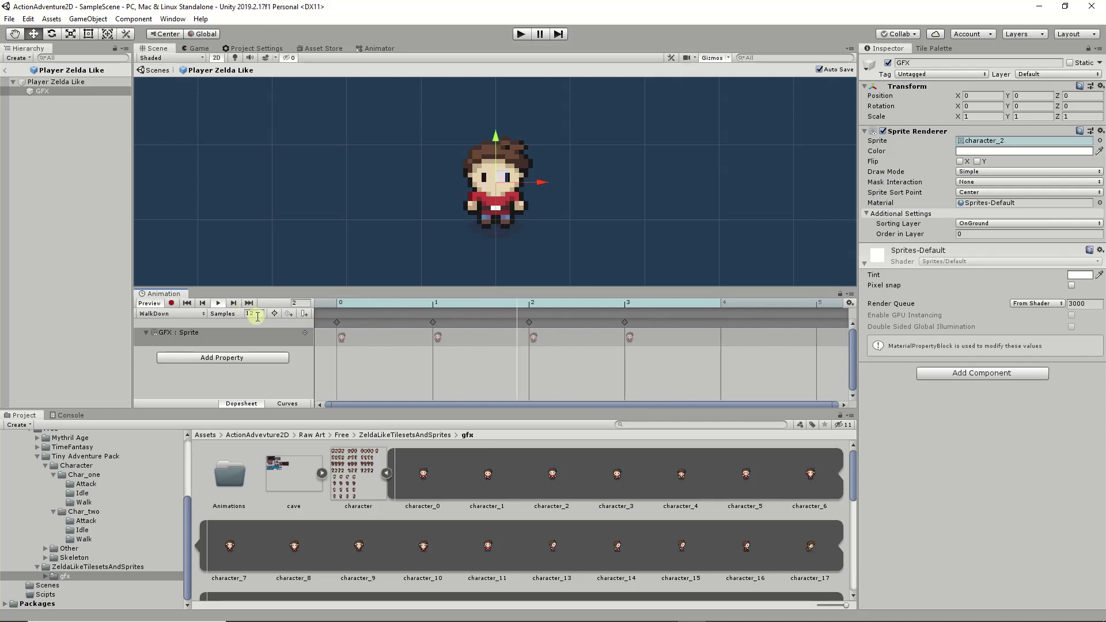
pyautogui.click(220, 304)
pyautogui.moveTo(711, 304); pyautogui.dragTo(329, 314)
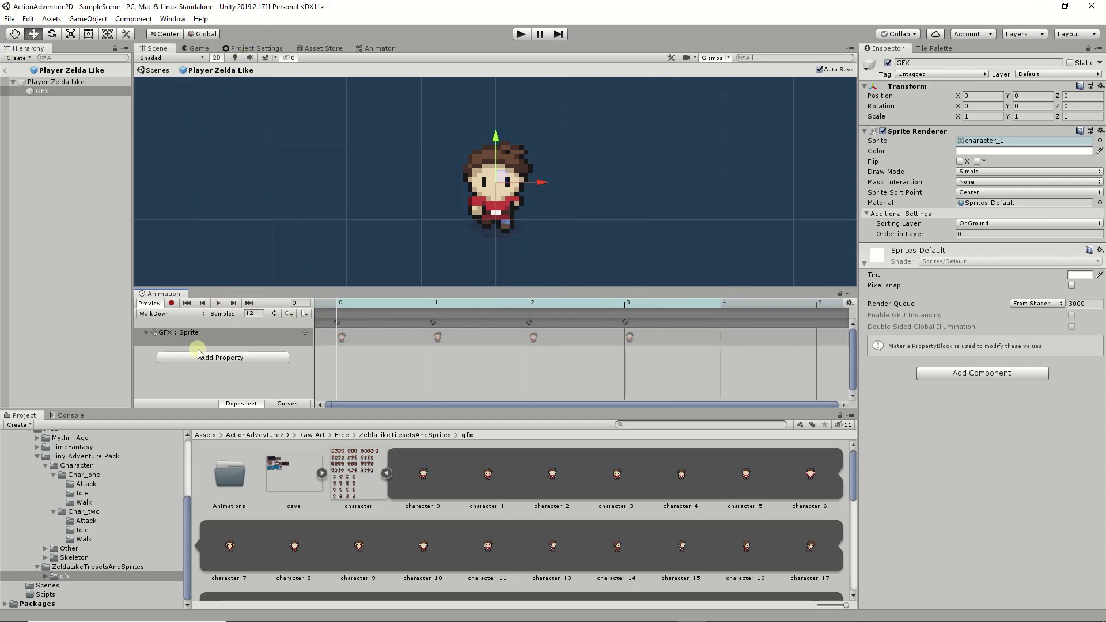
pyautogui.click(164, 314)
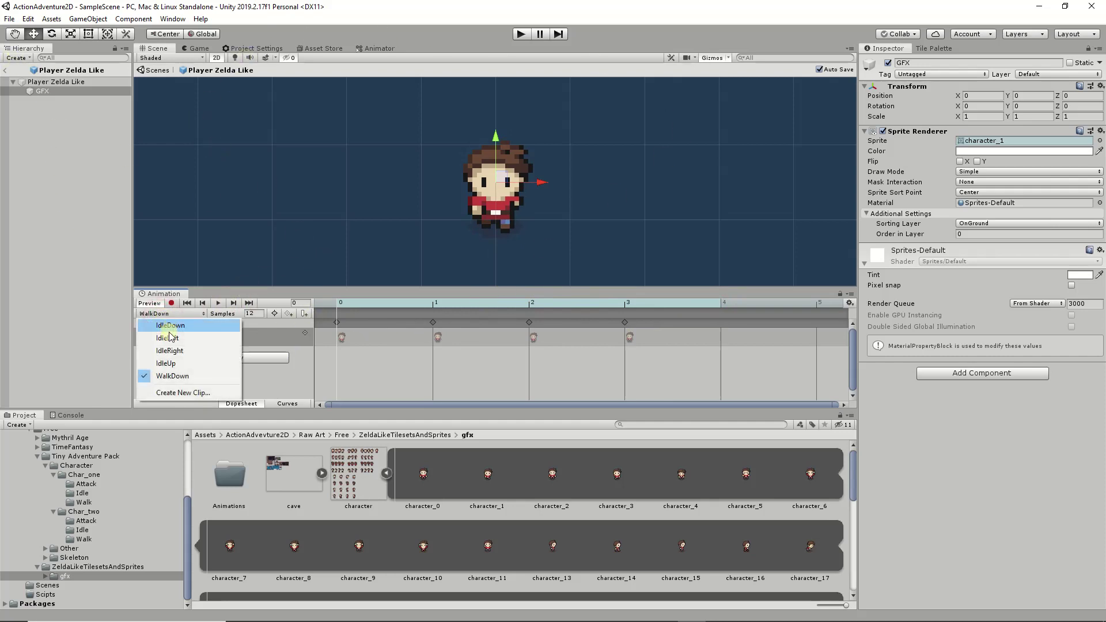
pyautogui.click(180, 377)
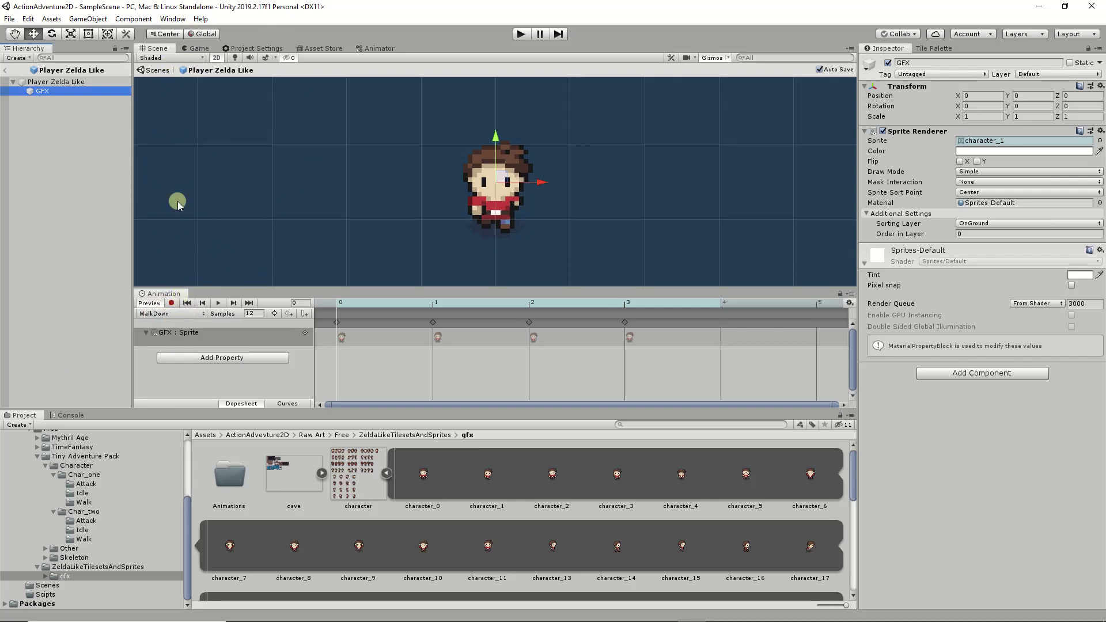
# - Bring up the Animator window, try docking it above the Scene view, and close it
pyautogui.click(173, 19)
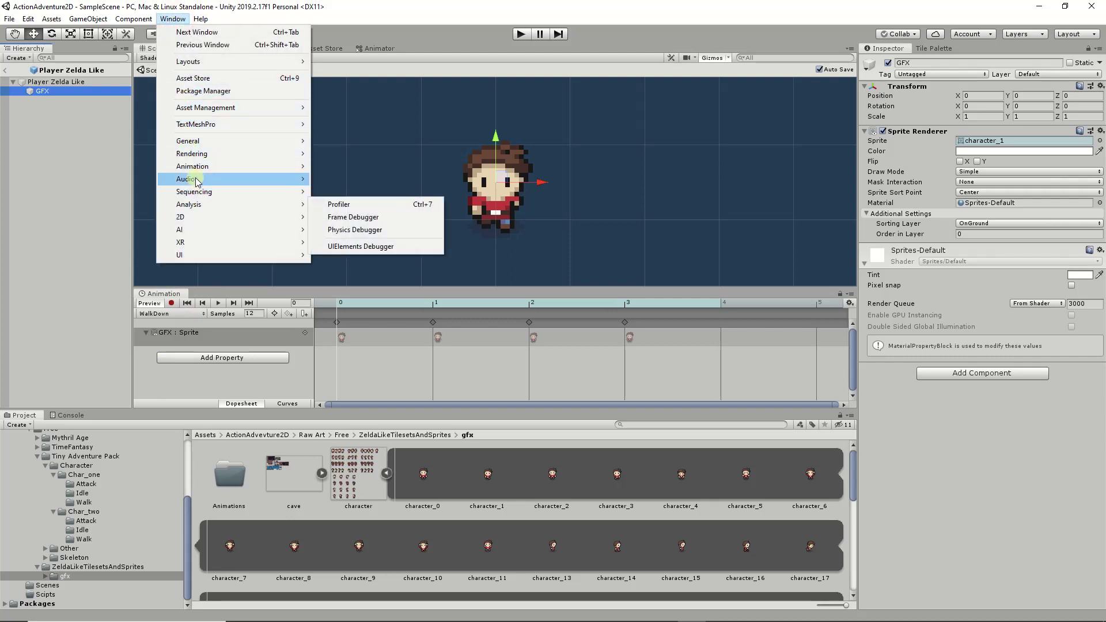
pyautogui.moveTo(220, 222)
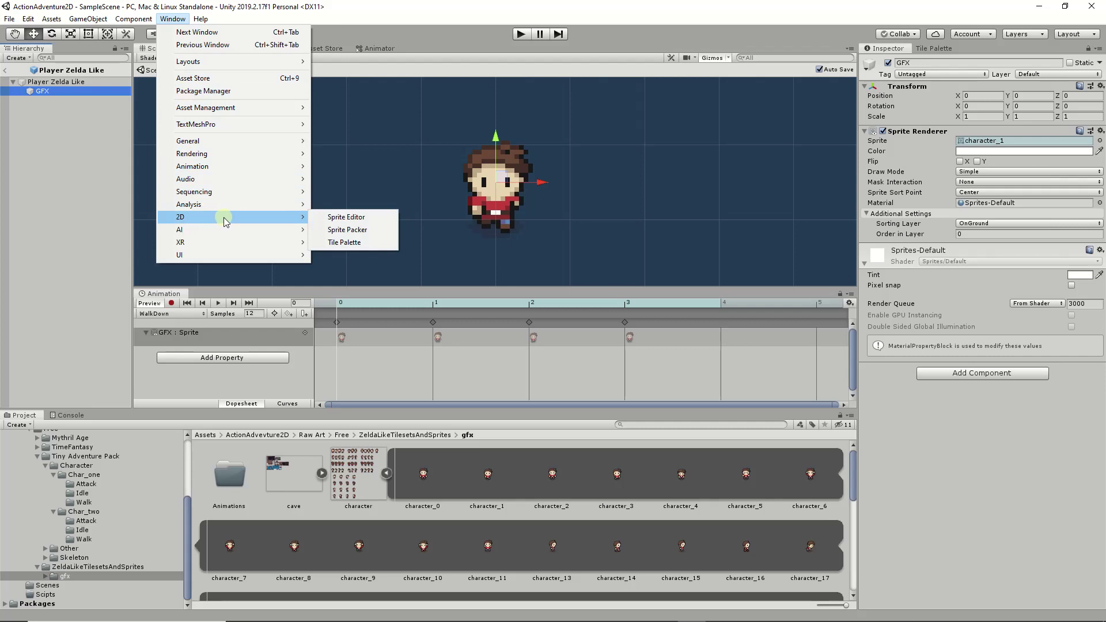
pyautogui.moveTo(226, 166)
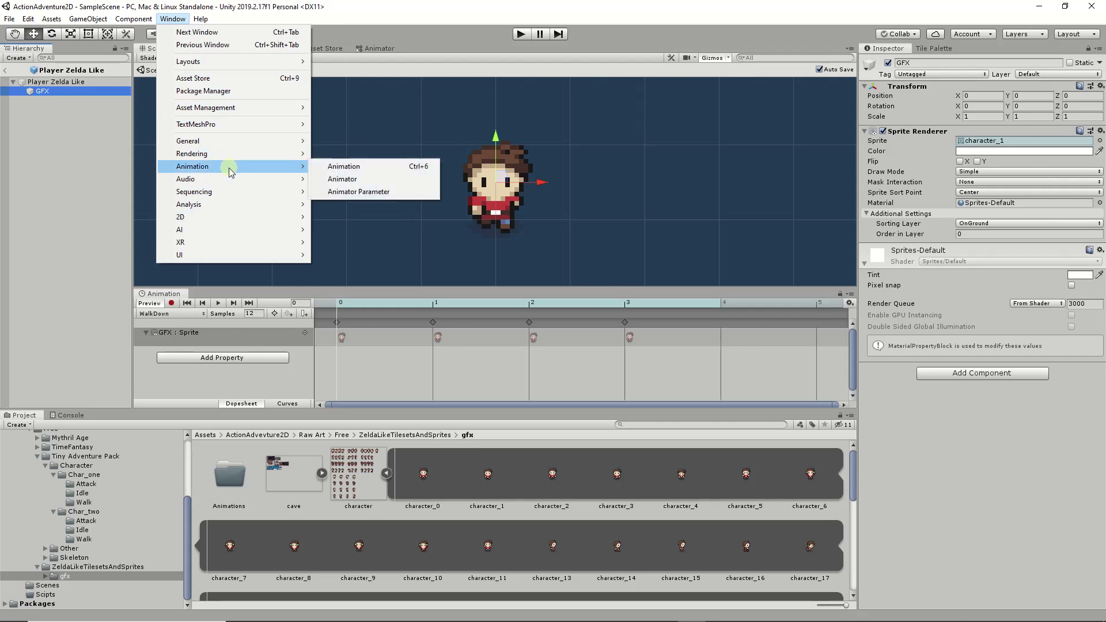
pyautogui.click(363, 185)
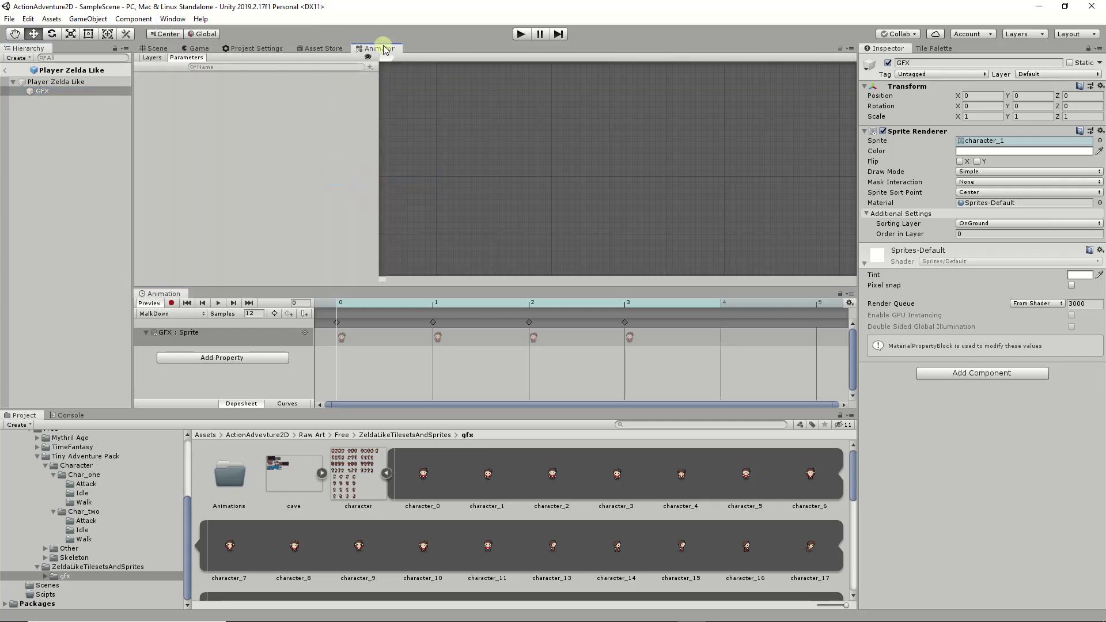
pyautogui.moveTo(382, 47); pyautogui.dragTo(359, 116)
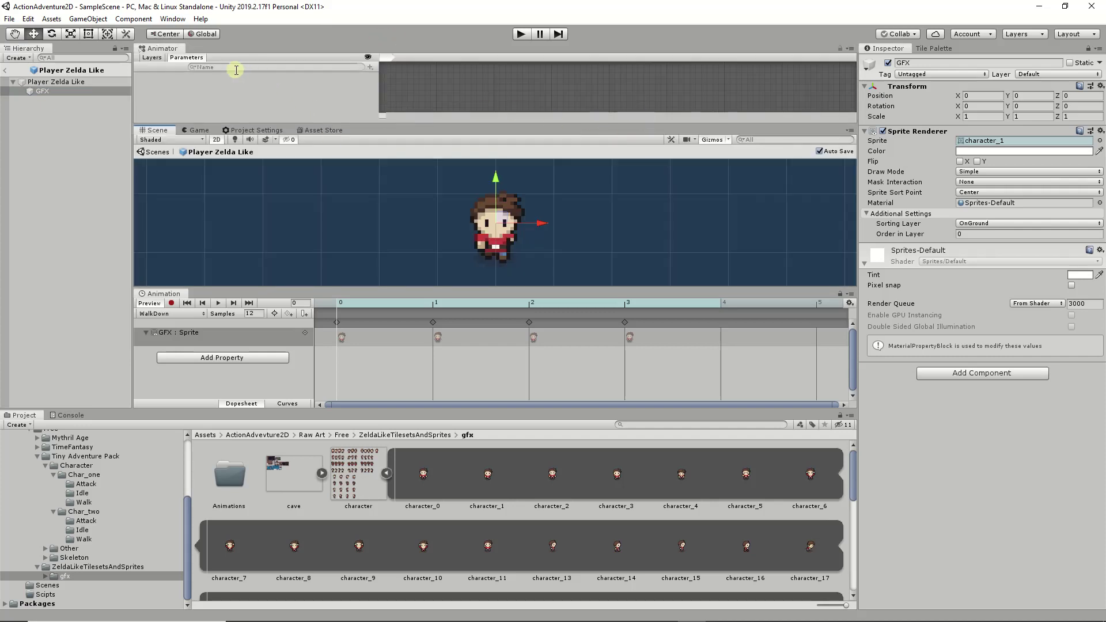
pyautogui.rightClick(167, 49)
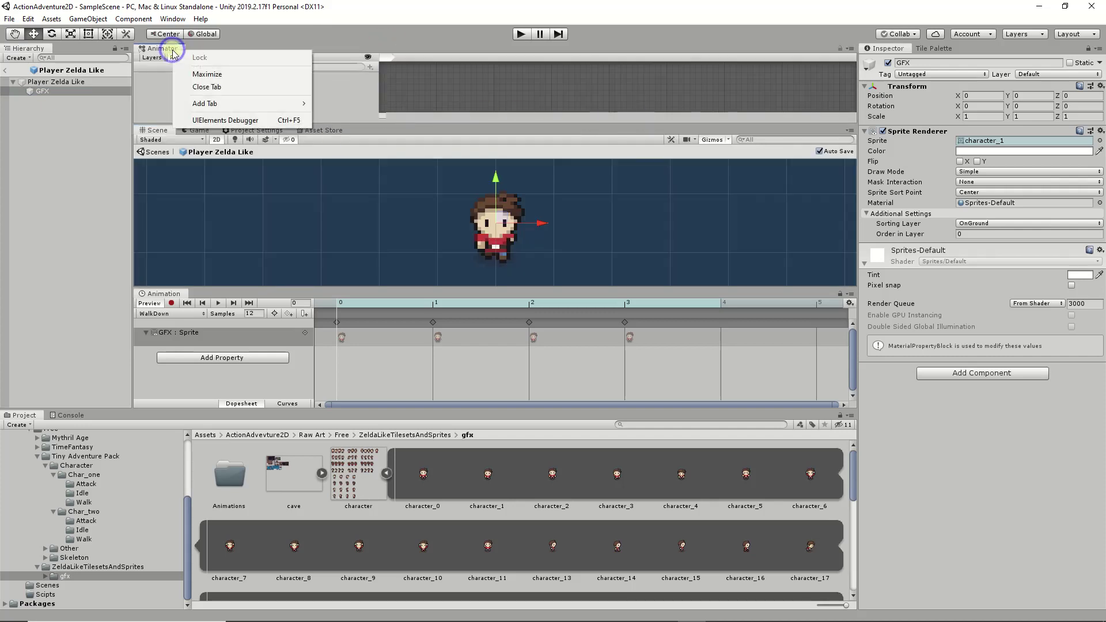
pyautogui.click(219, 88)
# - Reopen the Animator window and dock it in the Scene view's group, directly after Scene
pyautogui.click(173, 19)
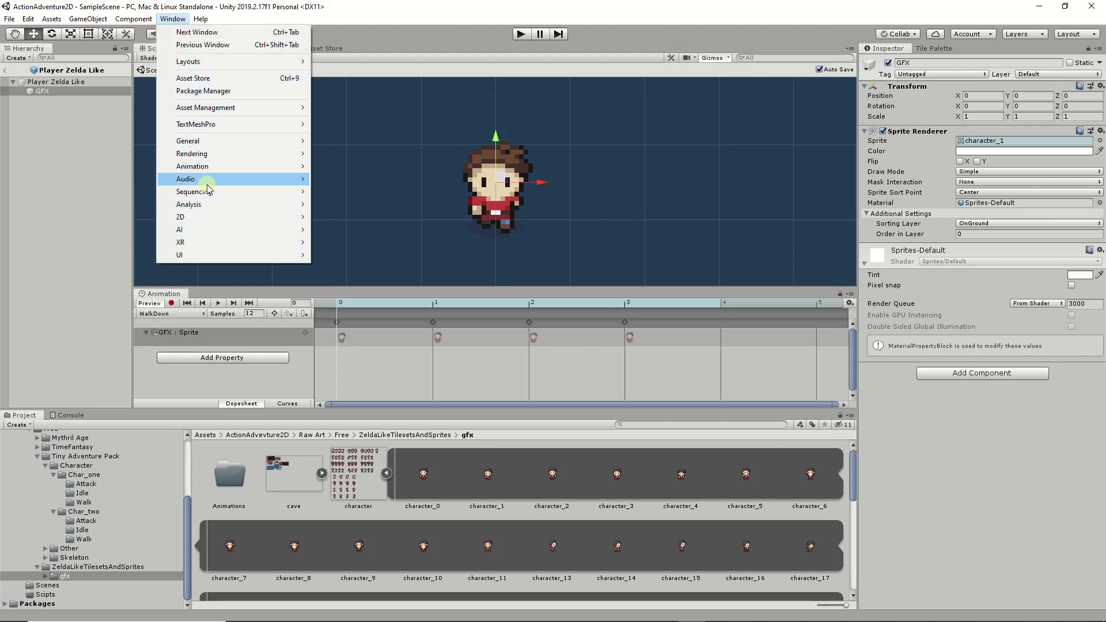
pyautogui.moveTo(231, 166)
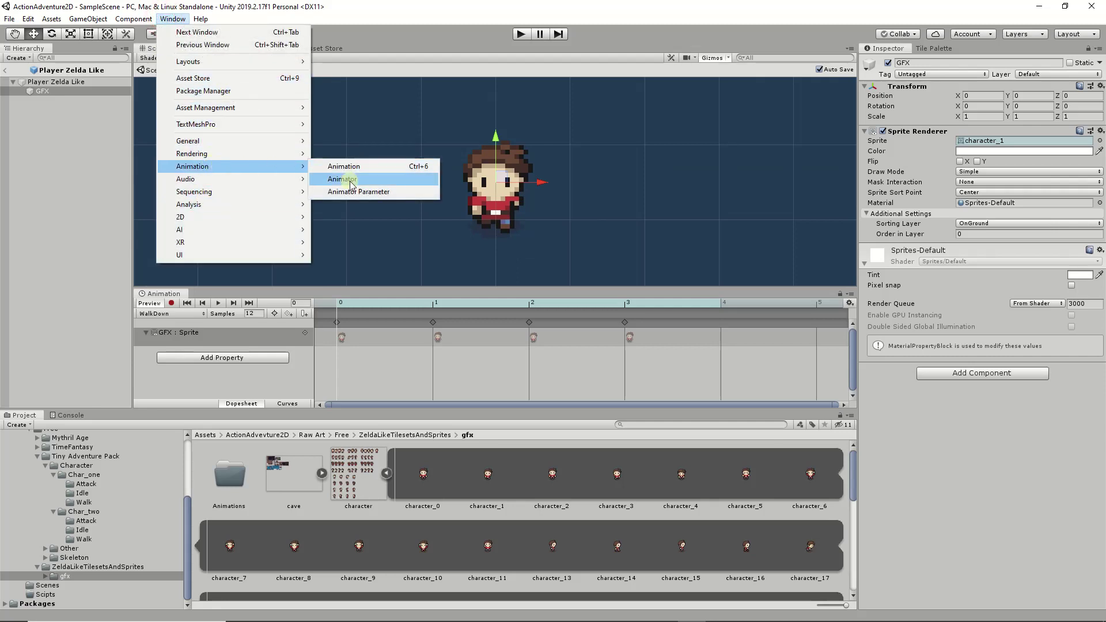
pyautogui.click(370, 177)
pyautogui.moveTo(374, 48); pyautogui.dragTo(548, 258)
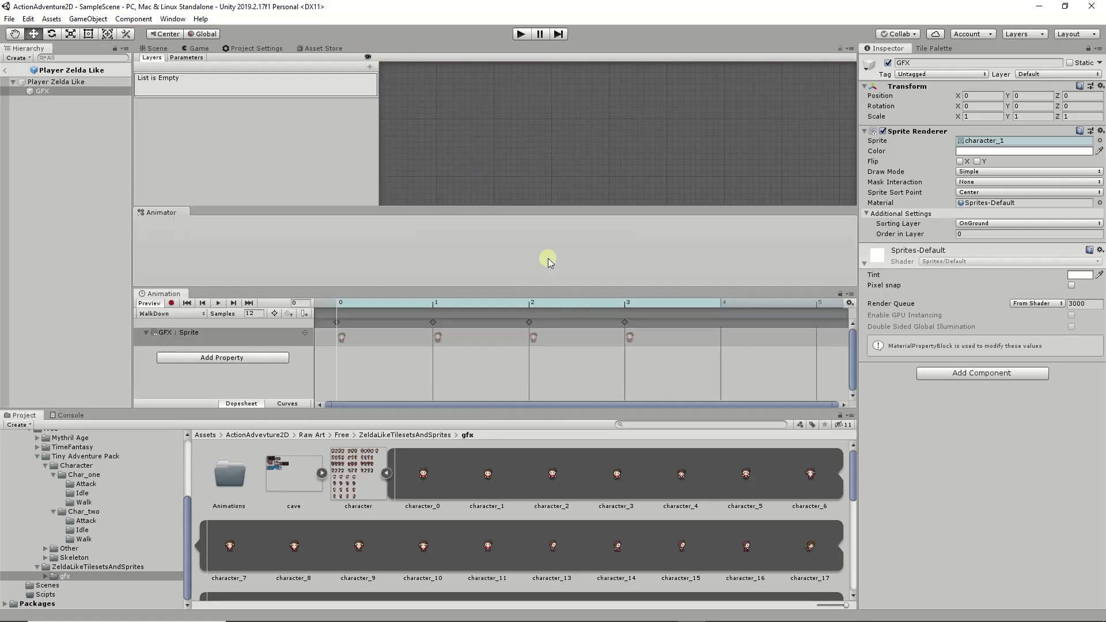
pyautogui.moveTo(571, 219); pyautogui.dragTo(248, 135)
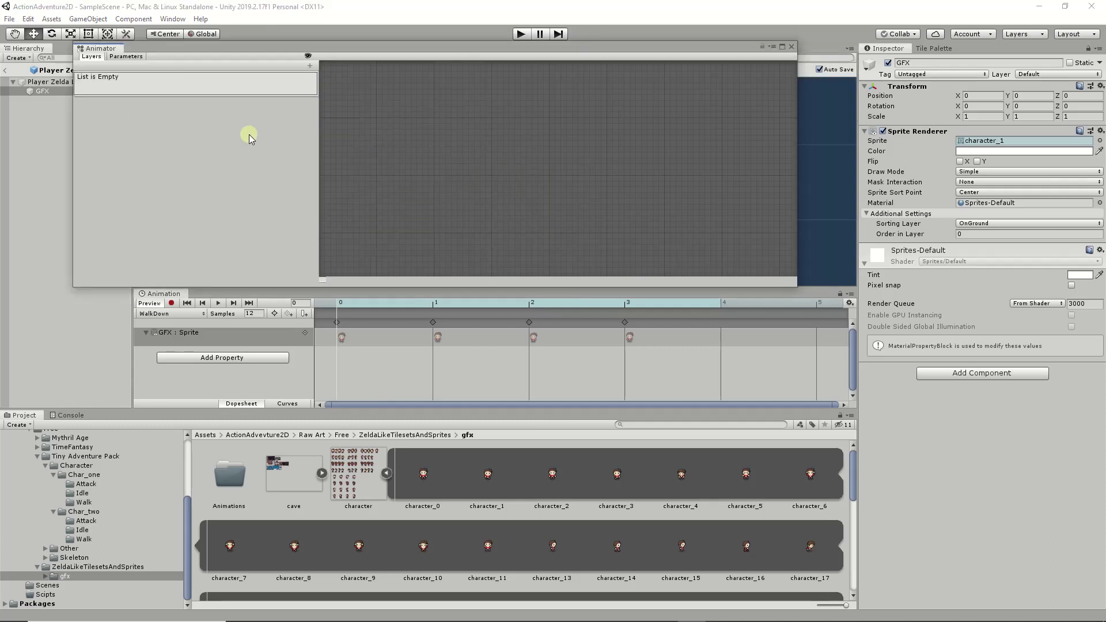
pyautogui.moveTo(660, 286); pyautogui.dragTo(667, 471)
pyautogui.moveTo(111, 48); pyautogui.dragTo(593, 185)
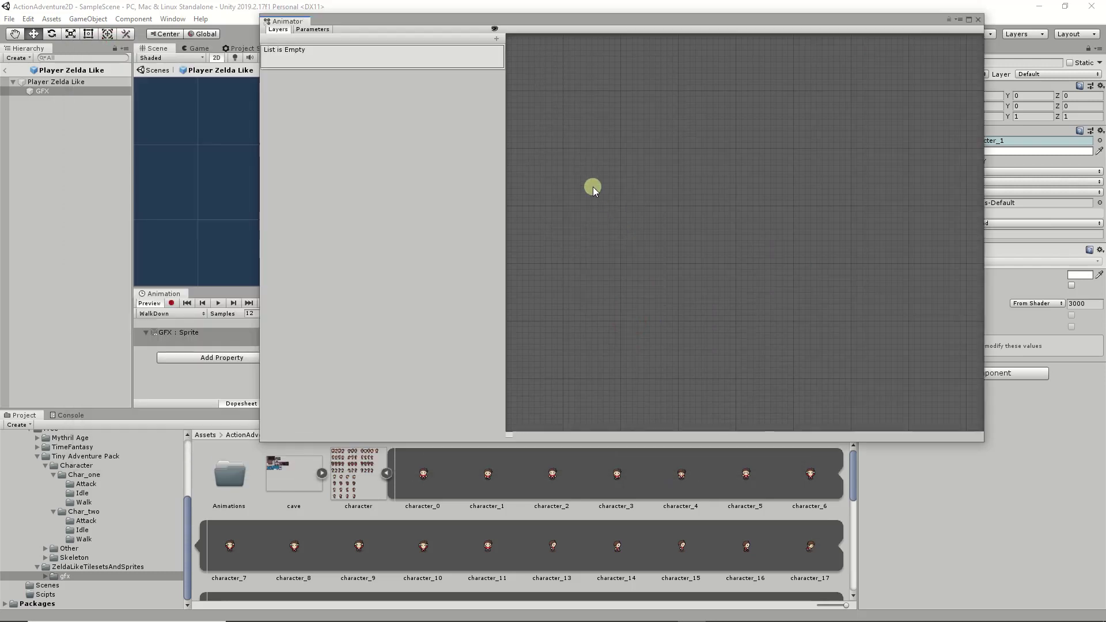
pyautogui.moveTo(401, 21); pyautogui.dragTo(277, 154)
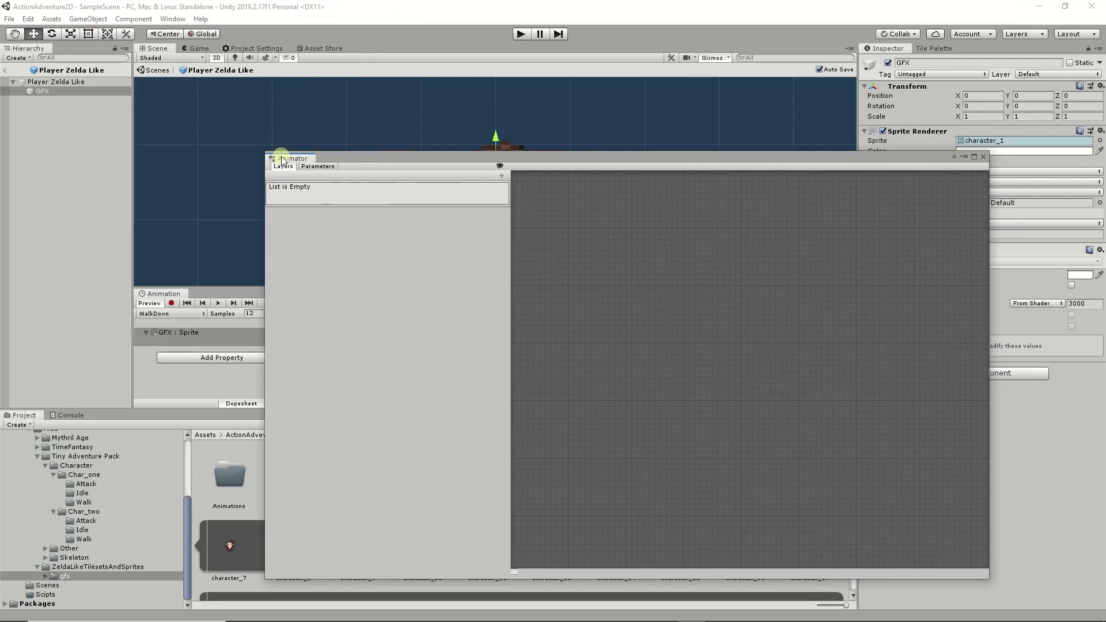
pyautogui.click(281, 156)
pyautogui.moveTo(281, 155); pyautogui.dragTo(190, 48)
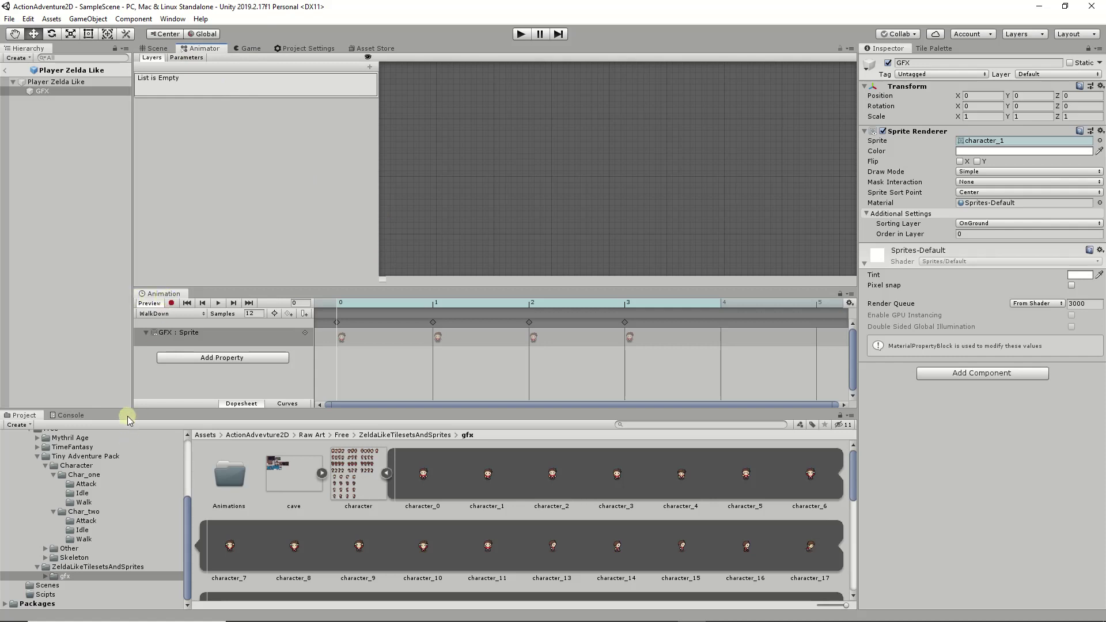
# - Enlarge the Animator and Animation area, and select the Player Zelda Like root object to show its controller's states
pyautogui.moveTo(126, 413); pyautogui.dragTo(127, 457)
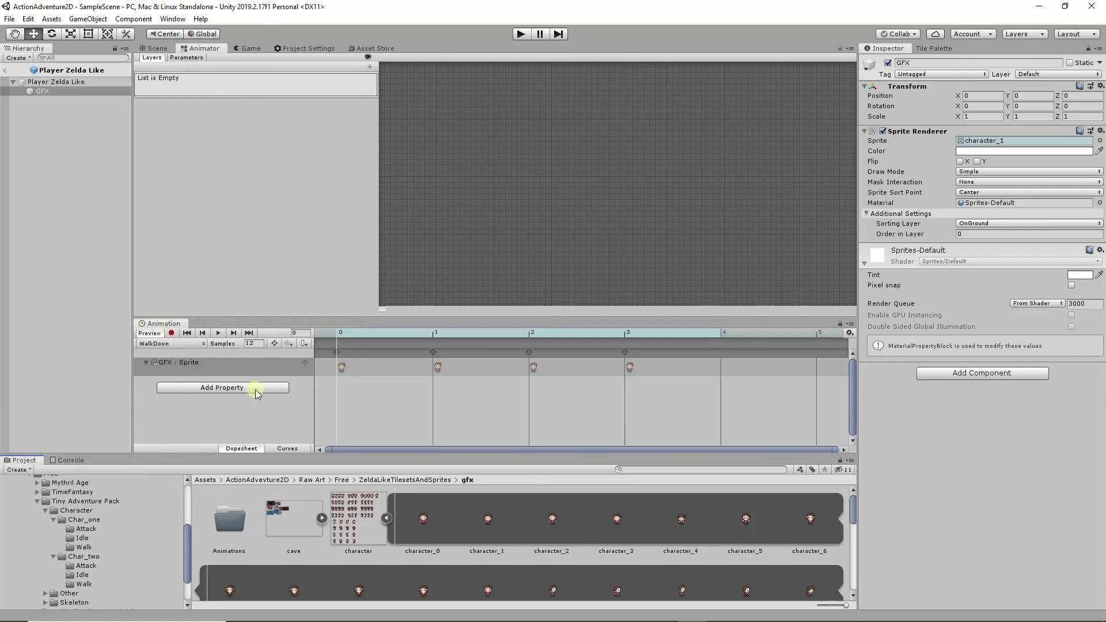
pyautogui.moveTo(132, 214); pyautogui.dragTo(108, 218)
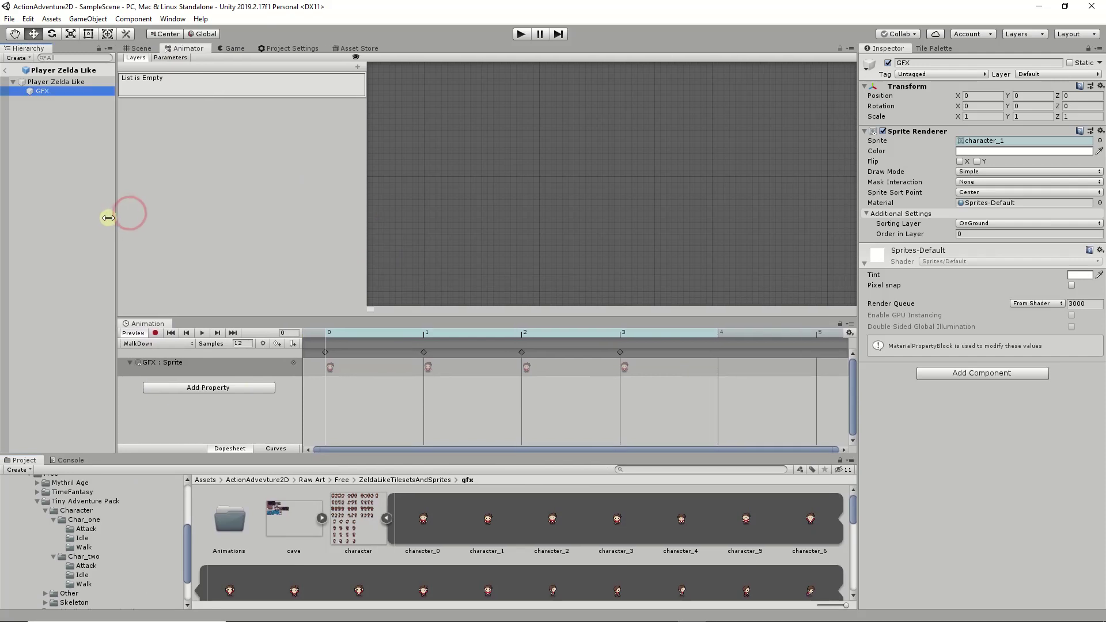
pyautogui.click(46, 84)
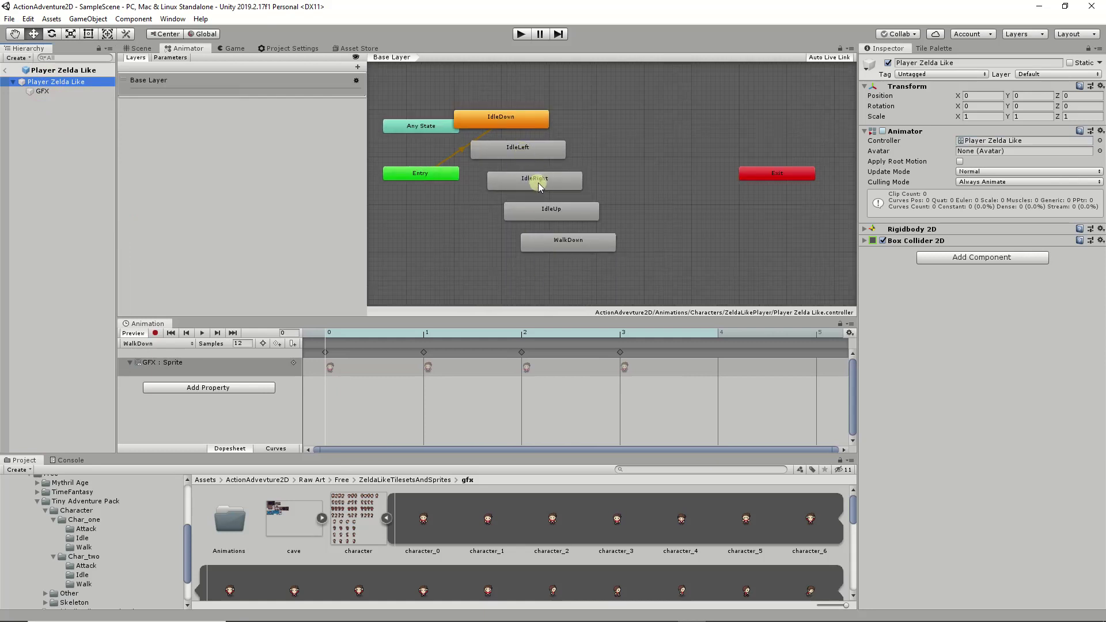
# - Delete the IdleDown, IdleLeft, IdleRight, IdleUp and WalkDown states from the controller's Base Layer
pyautogui.click(510, 123)
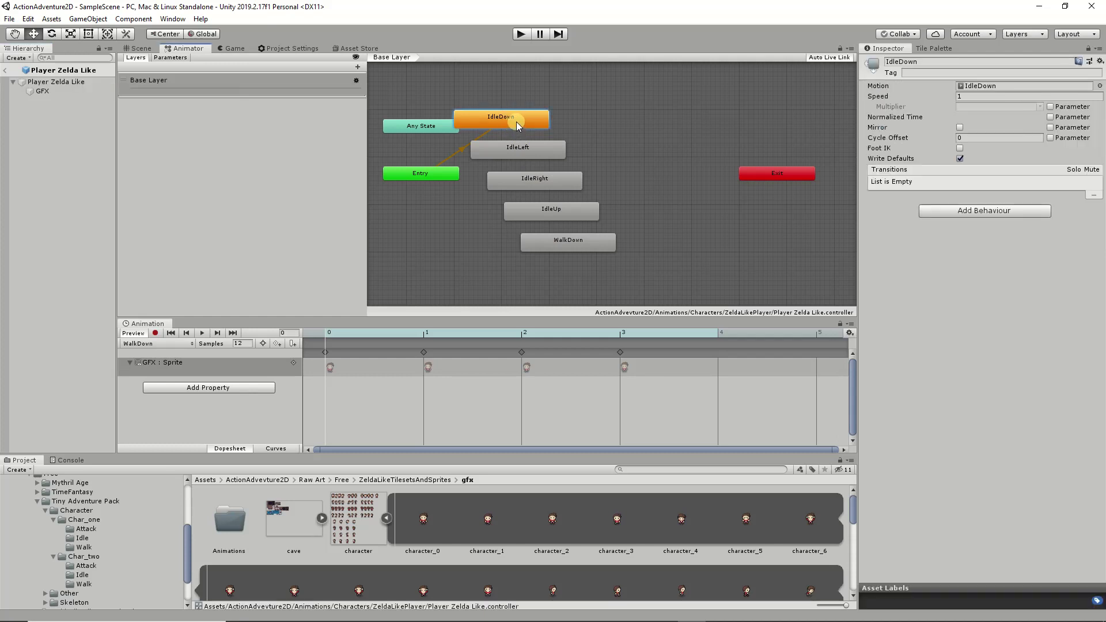
pyautogui.press('Delete')
pyautogui.click(520, 147)
pyautogui.press('Delete')
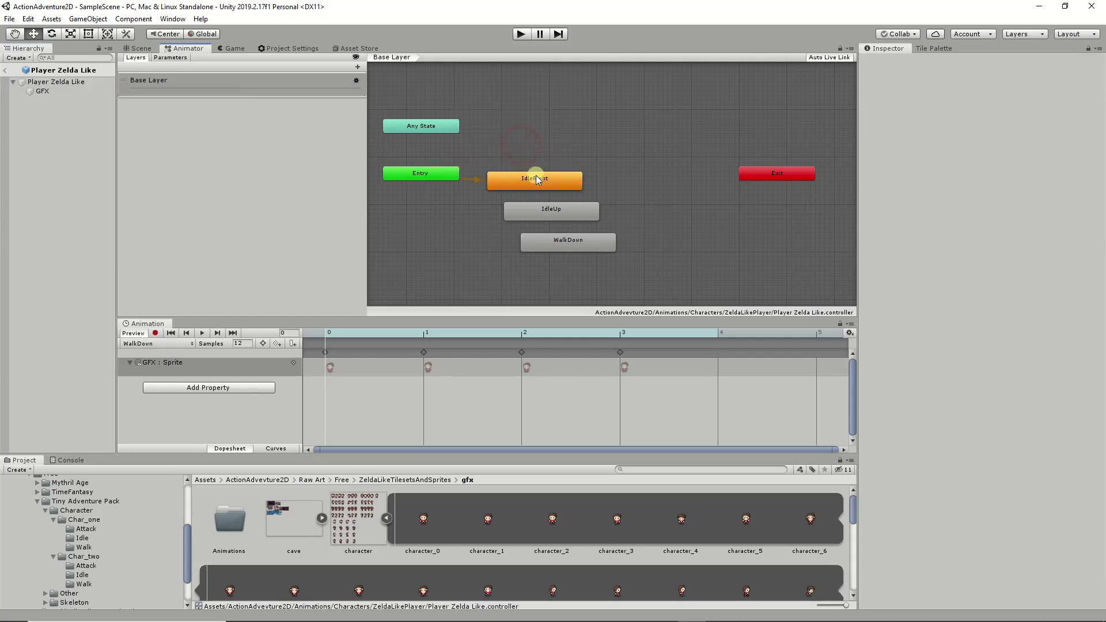
pyautogui.click(535, 178)
pyautogui.press('Delete')
pyautogui.click(554, 208)
pyautogui.press('Delete')
pyautogui.click(582, 247)
pyautogui.press('Delete')
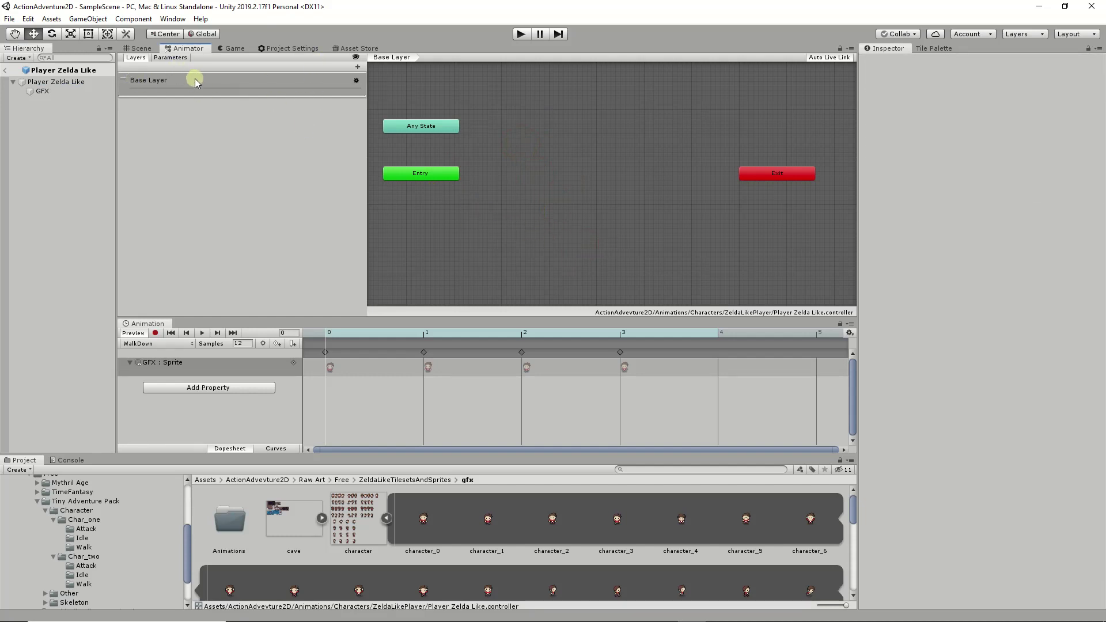
# - Add a Float parameter named DirectionX to the Animator controller
pyautogui.click(156, 58)
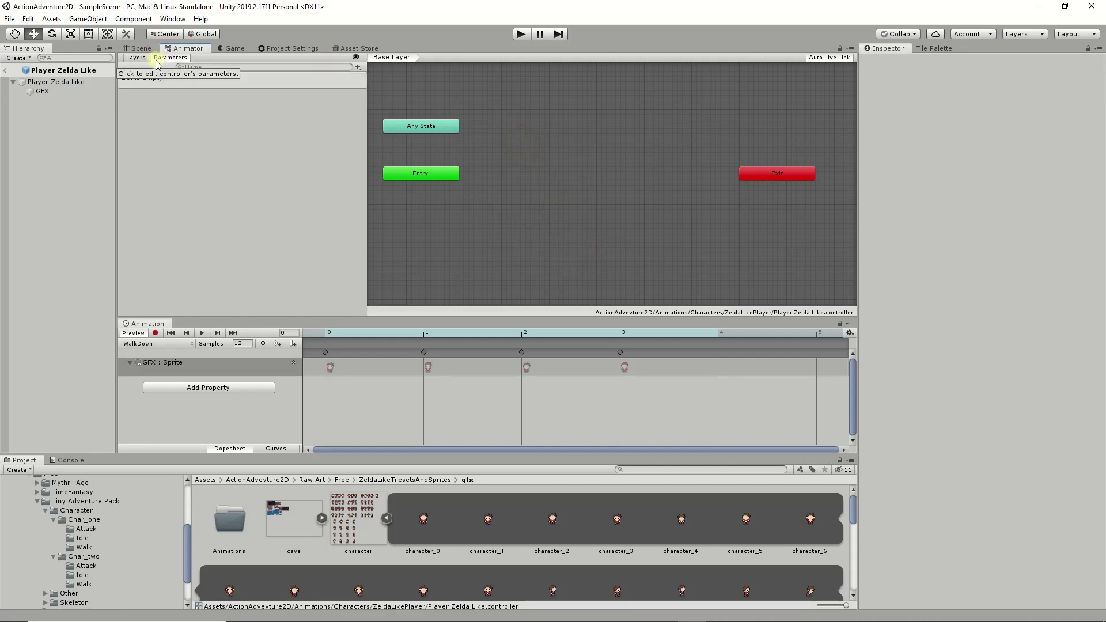
pyautogui.click(359, 68)
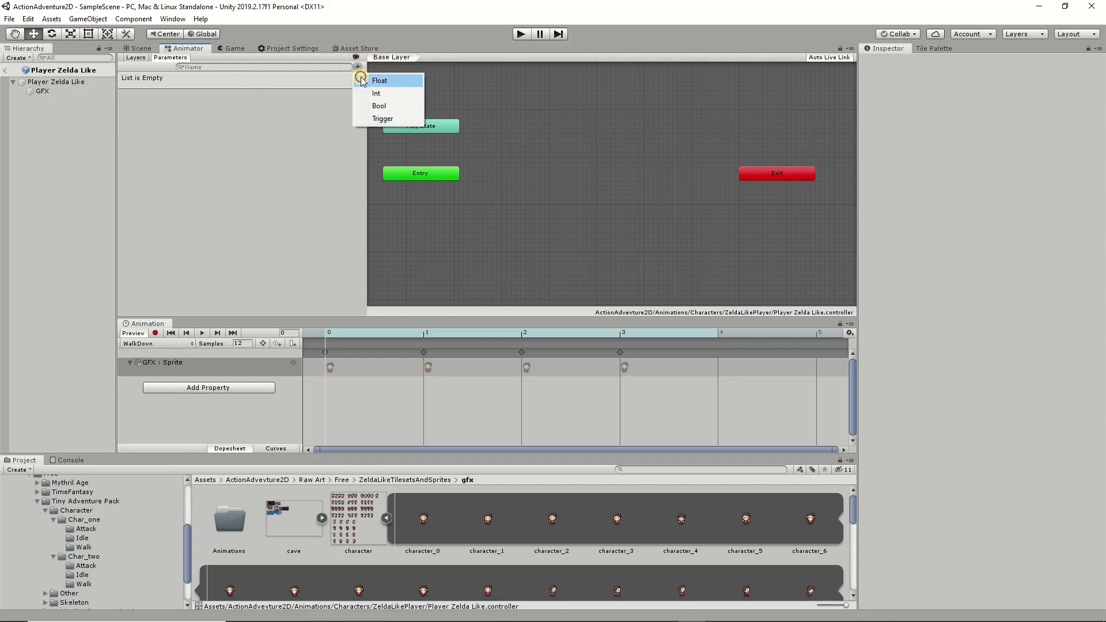
pyautogui.click(361, 82)
pyautogui.write('Directi')
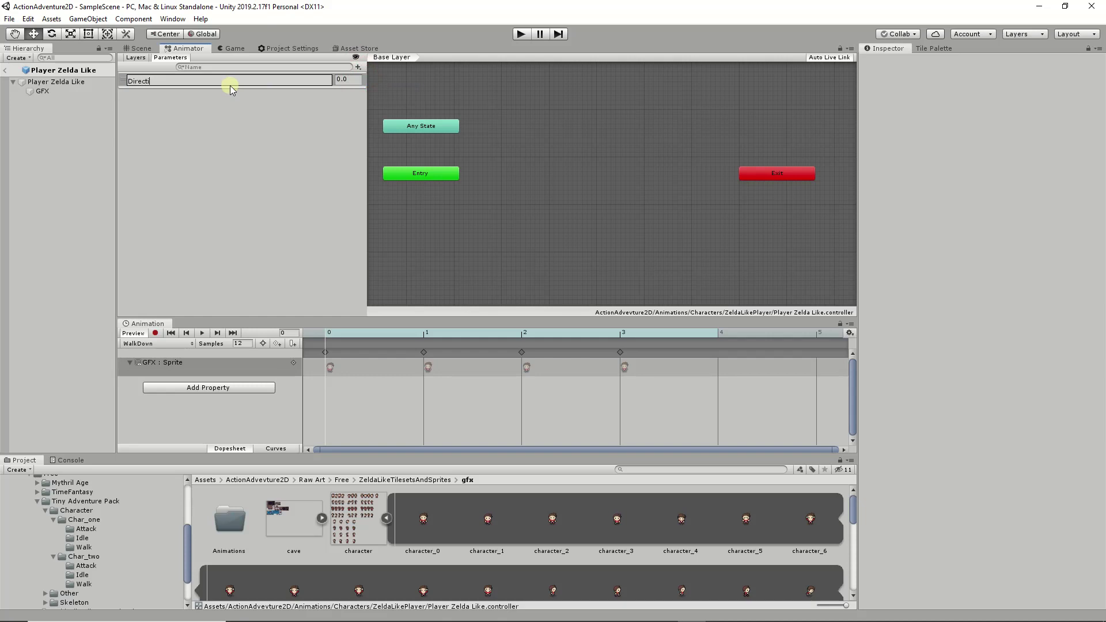
pyautogui.write('onX')
pyautogui.press('Return')
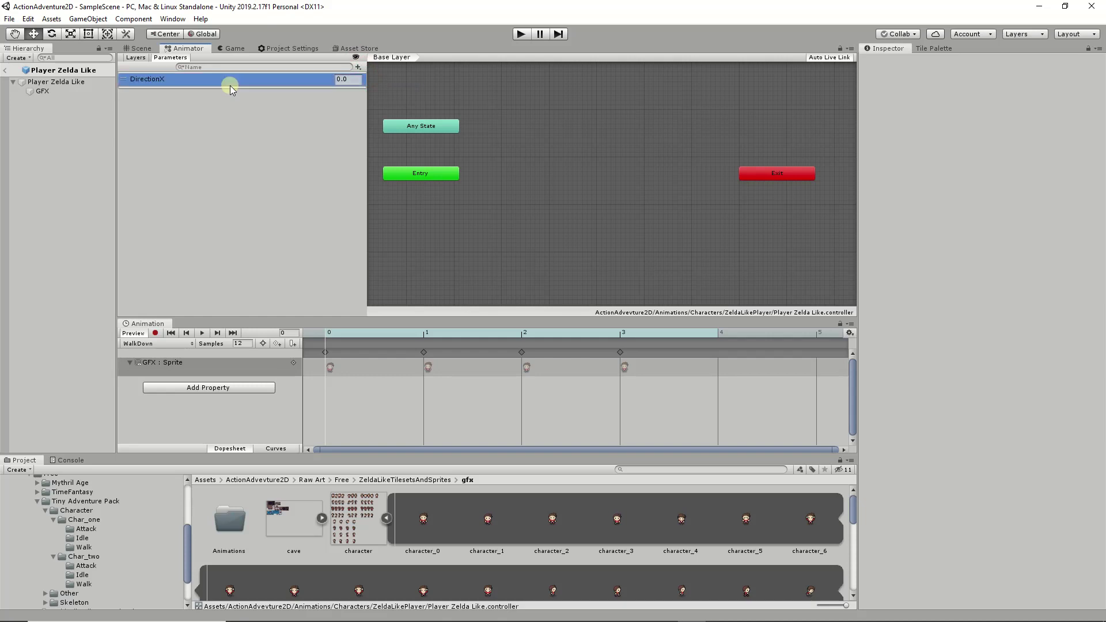
# - Add a second Float parameter named DirectionY to the controller
pyautogui.click(358, 66)
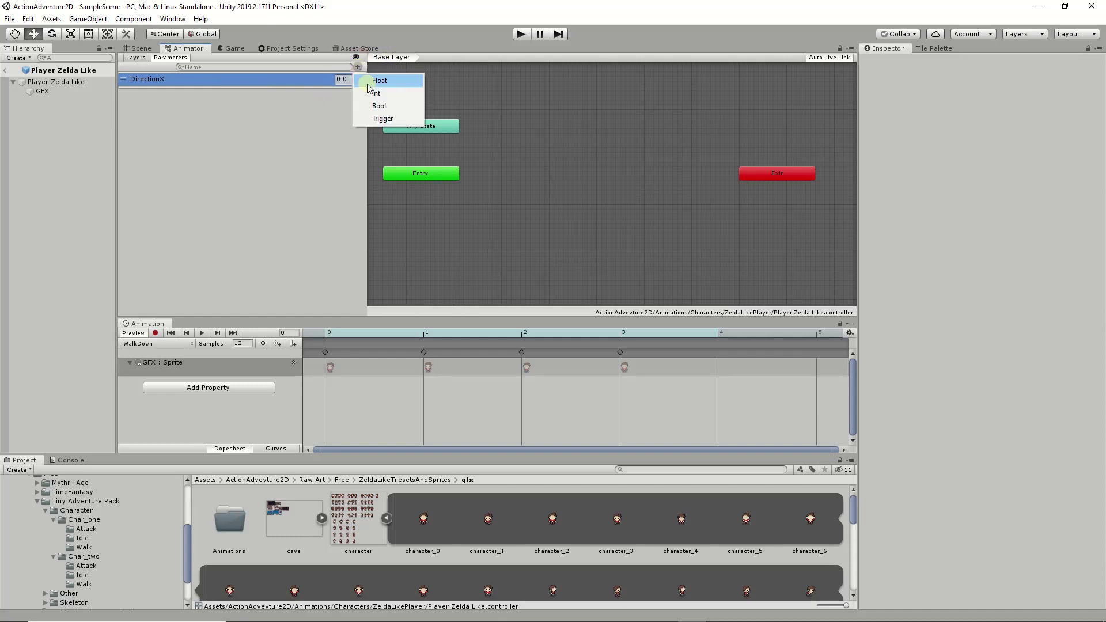
pyautogui.click(382, 81)
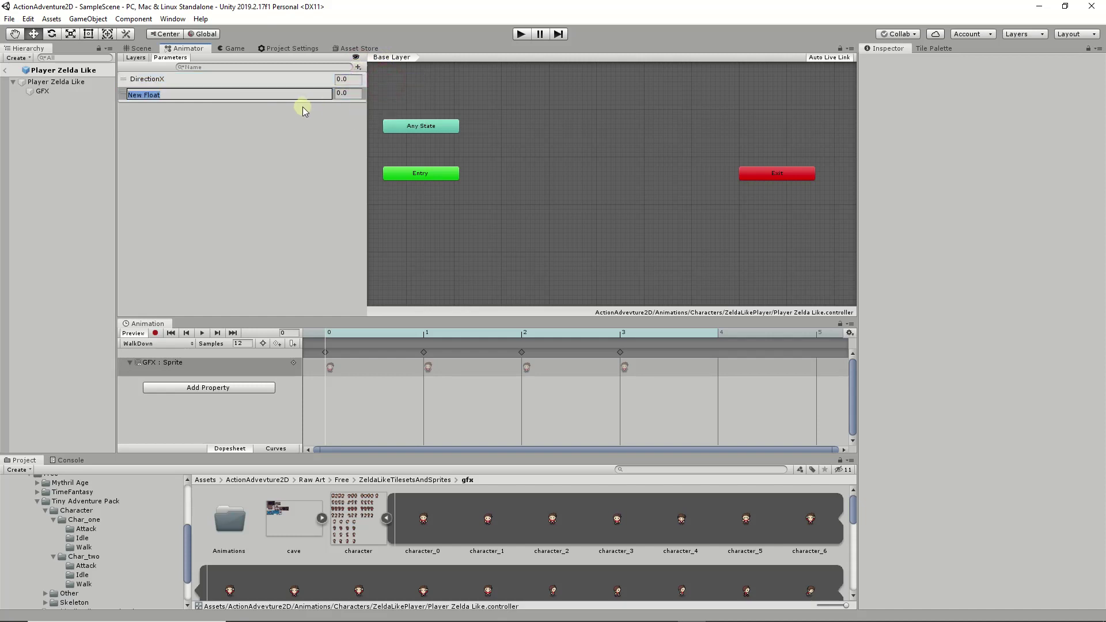
pyautogui.write('DirectionY')
pyautogui.press('Return')
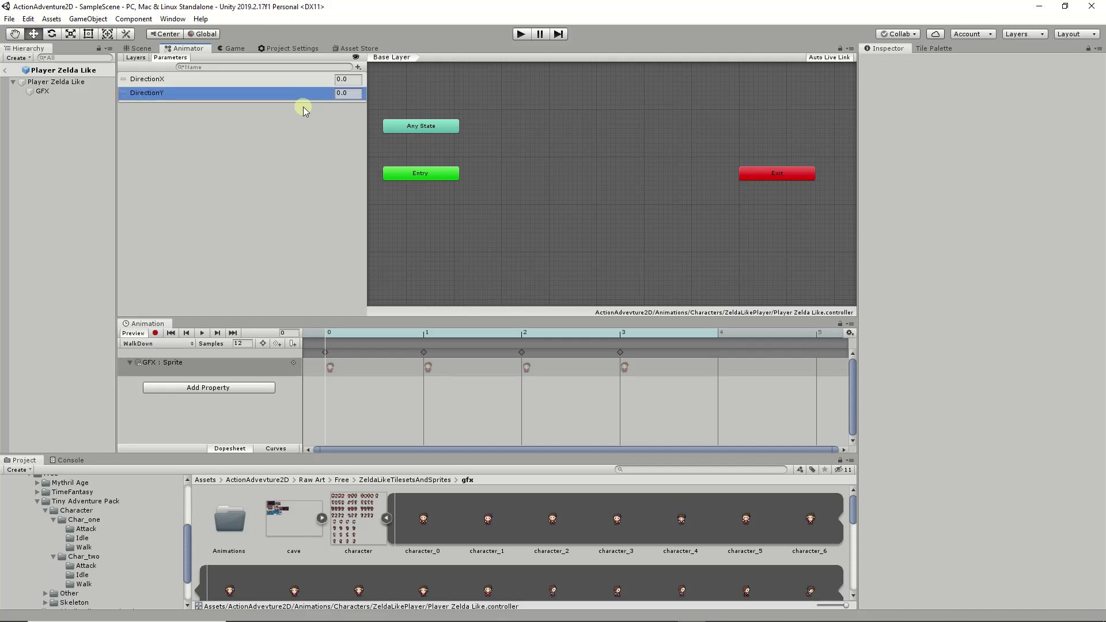
# - Add a Bool parameter named IsMoving and narrow the parameter list to give the state graph more room
pyautogui.click(358, 67)
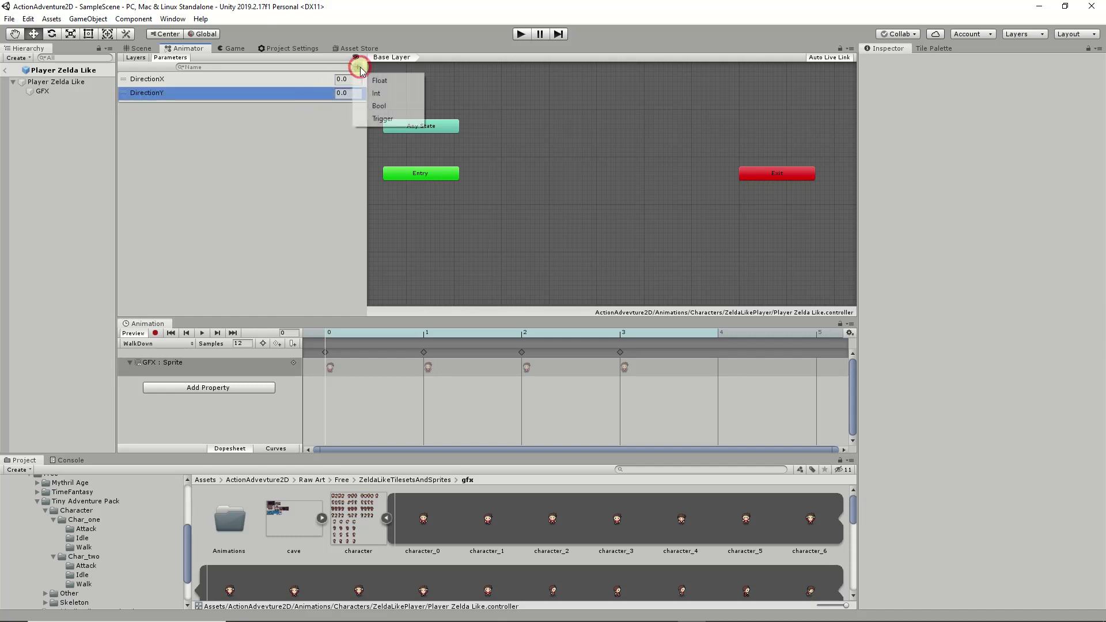
pyautogui.click(379, 107)
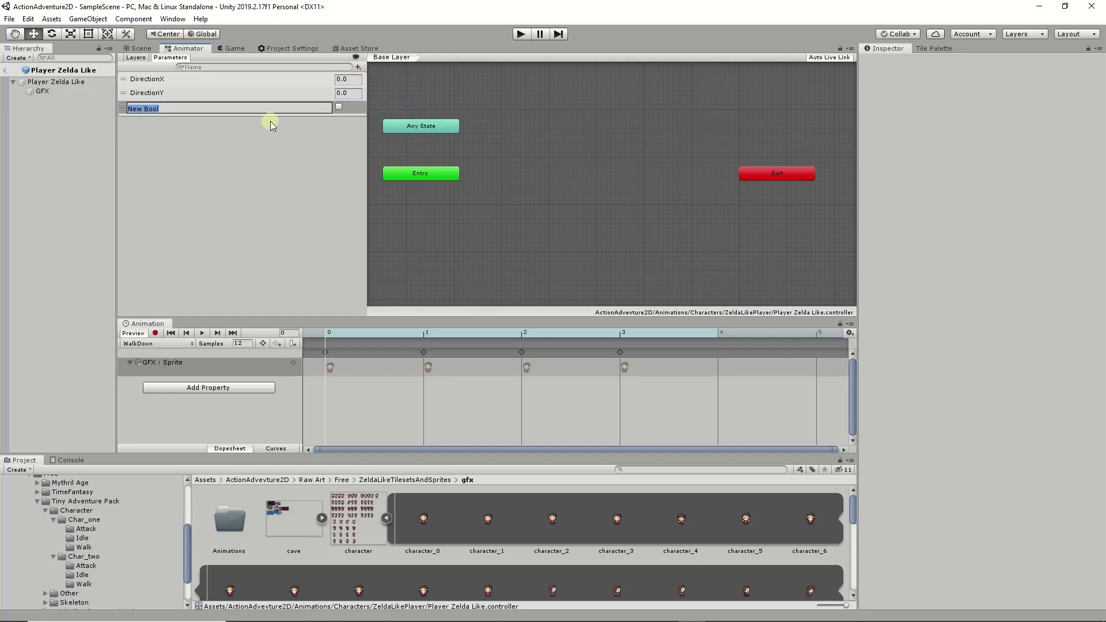
pyautogui.write('IsMoving')
pyautogui.press('Return')
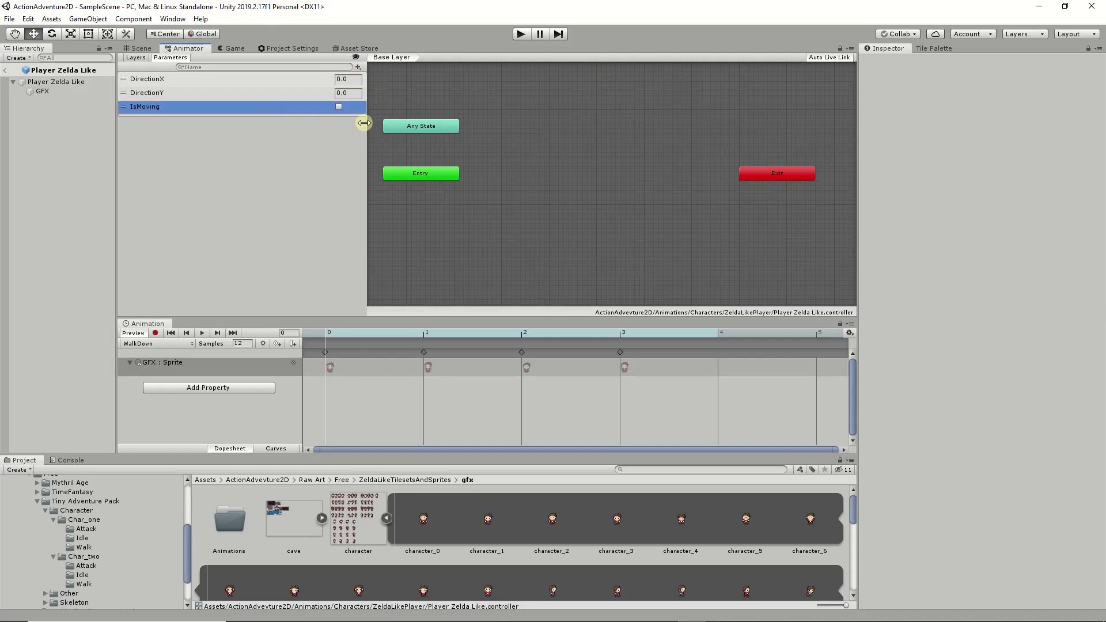
pyautogui.moveTo(365, 127); pyautogui.dragTo(232, 127)
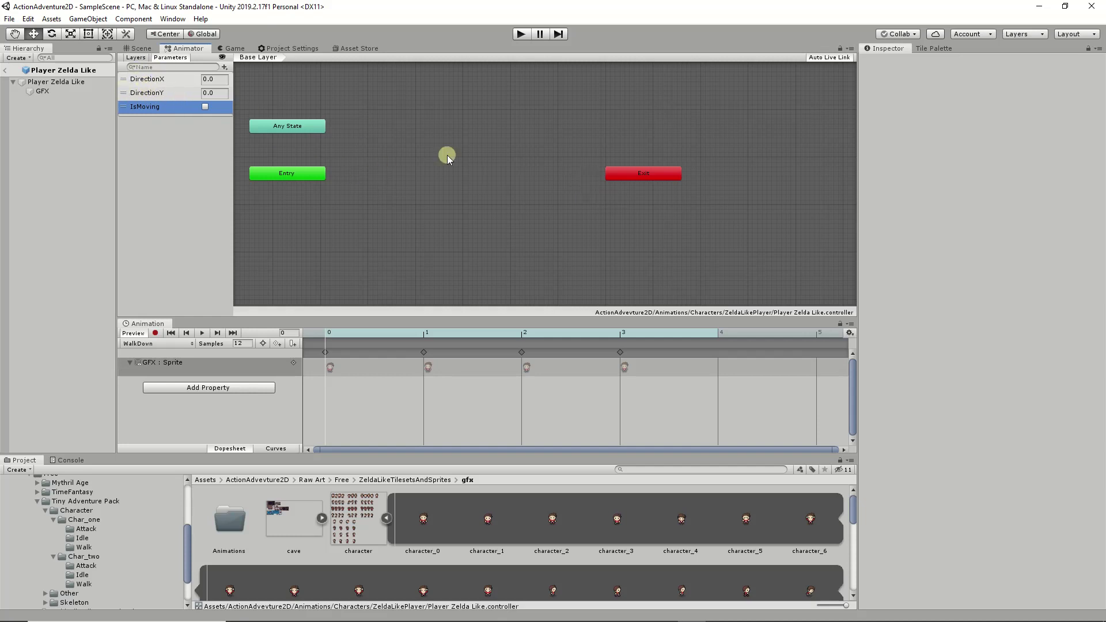
# - Create a state from a new blend tree in the Base Layer and place it between Entry and Exit, closer to Entry
pyautogui.rightClick(408, 170)
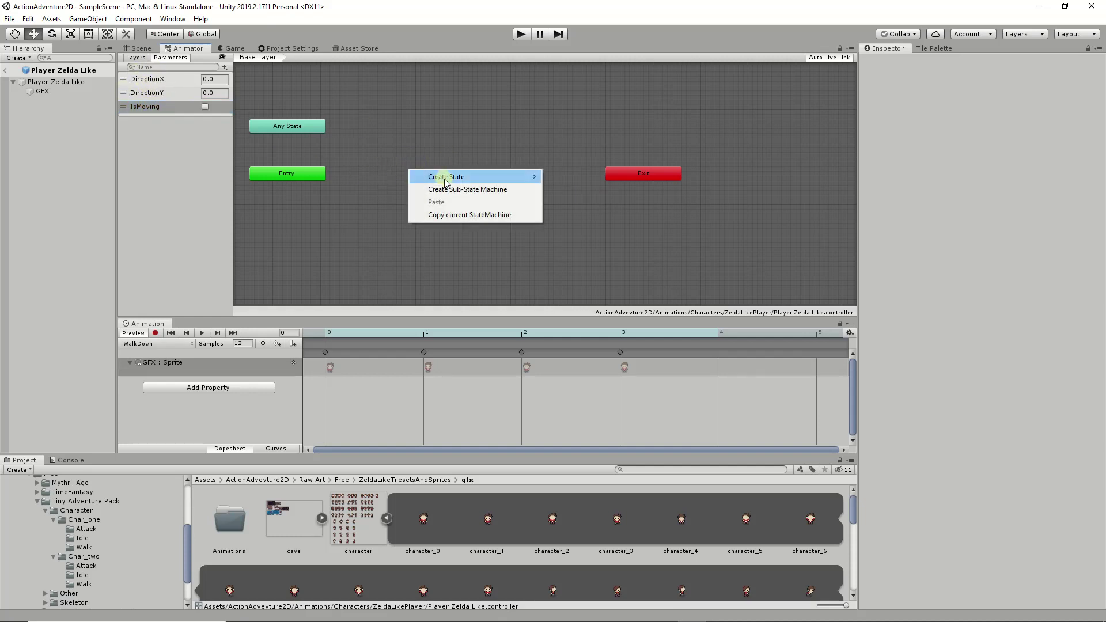
pyautogui.moveTo(451, 180)
pyautogui.click(432, 115)
pyautogui.rightClick(436, 118)
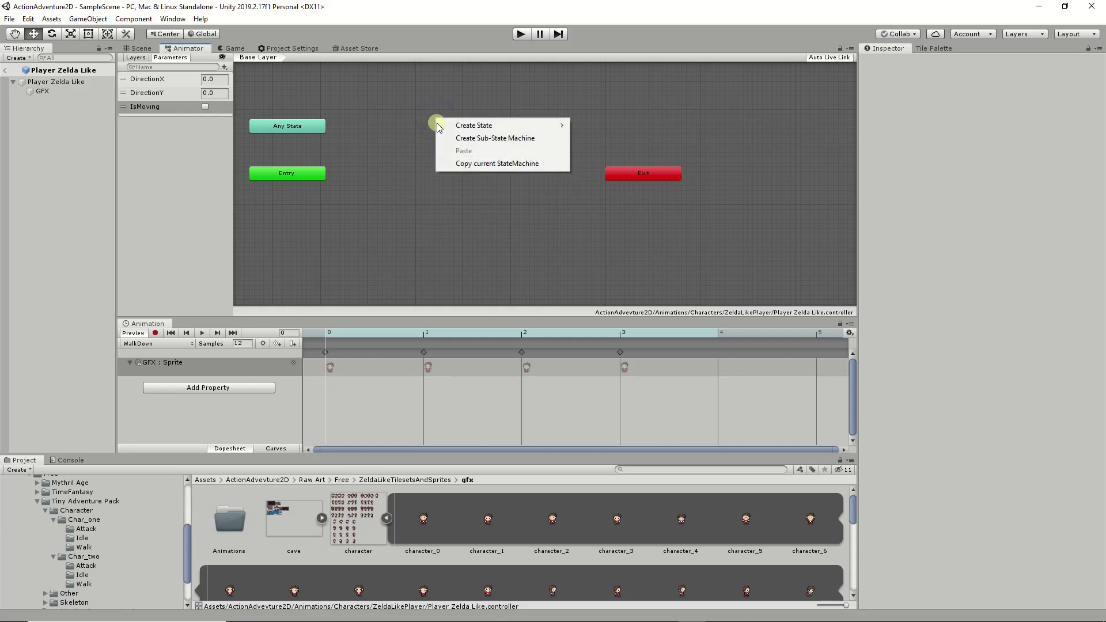
pyautogui.moveTo(464, 128)
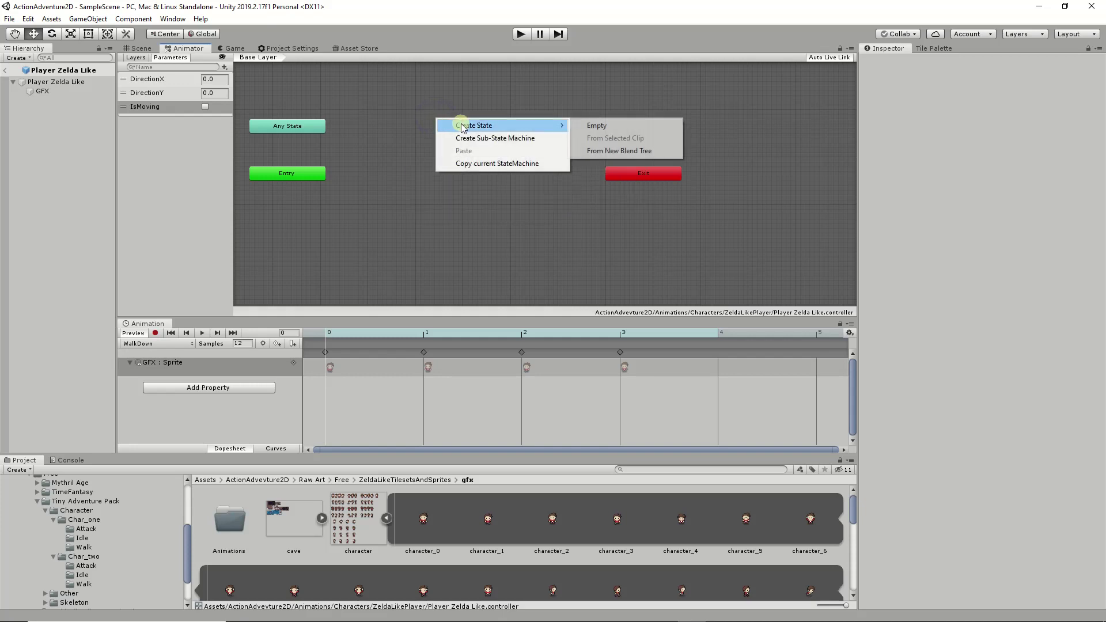
pyautogui.click(628, 152)
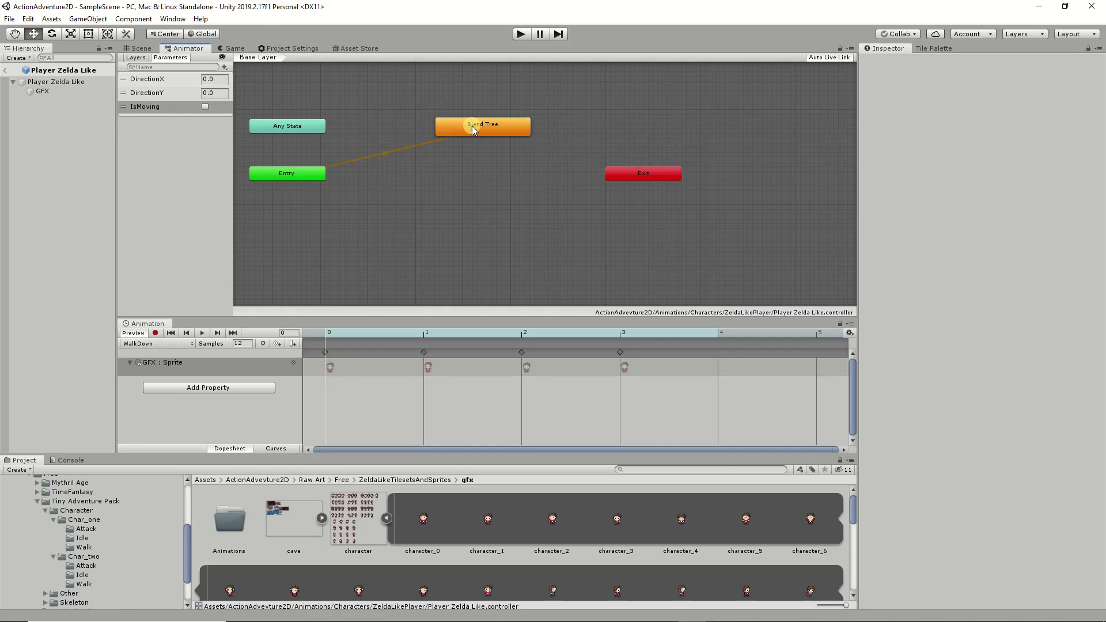
pyautogui.moveTo(472, 125); pyautogui.dragTo(433, 150)
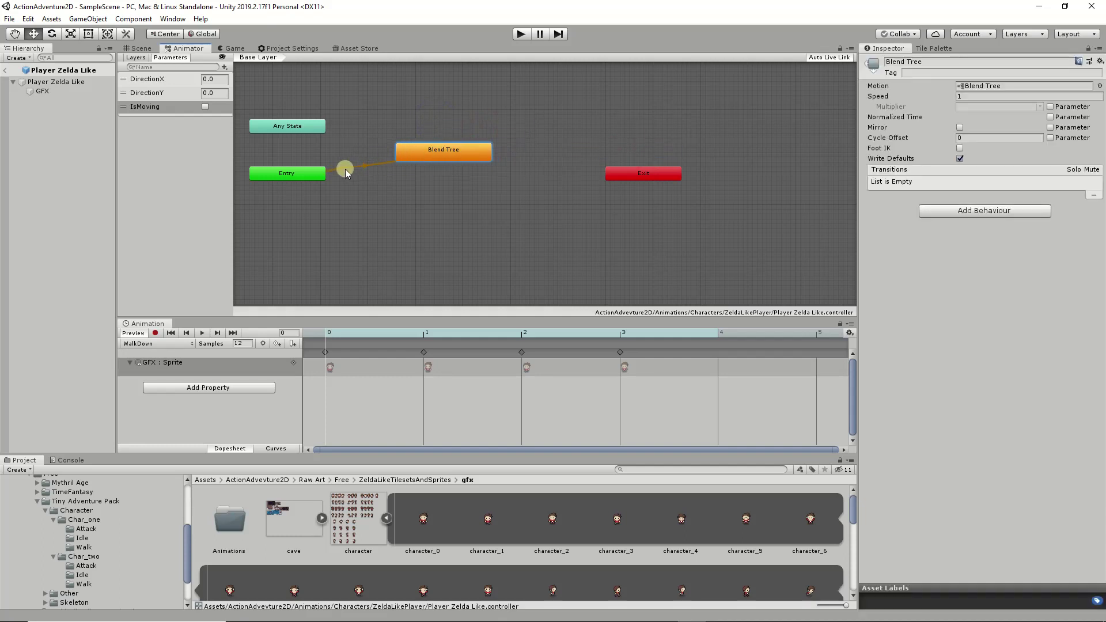
# - Check the default transition from Entry, and rename the Blend Tree state to Idels
pyautogui.click(371, 165)
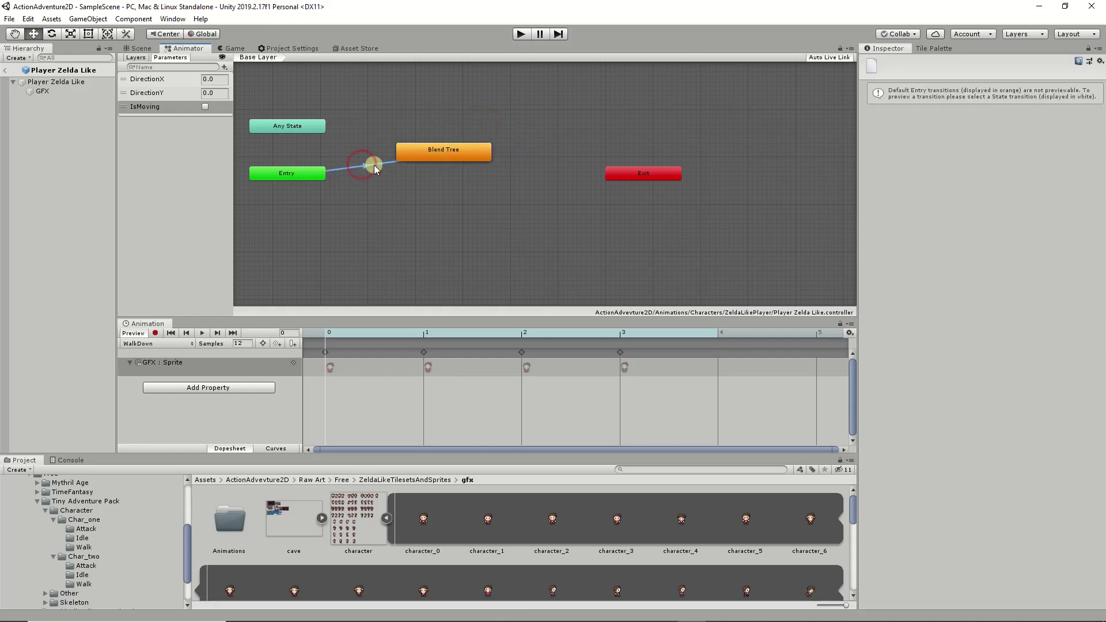
pyautogui.click(433, 159)
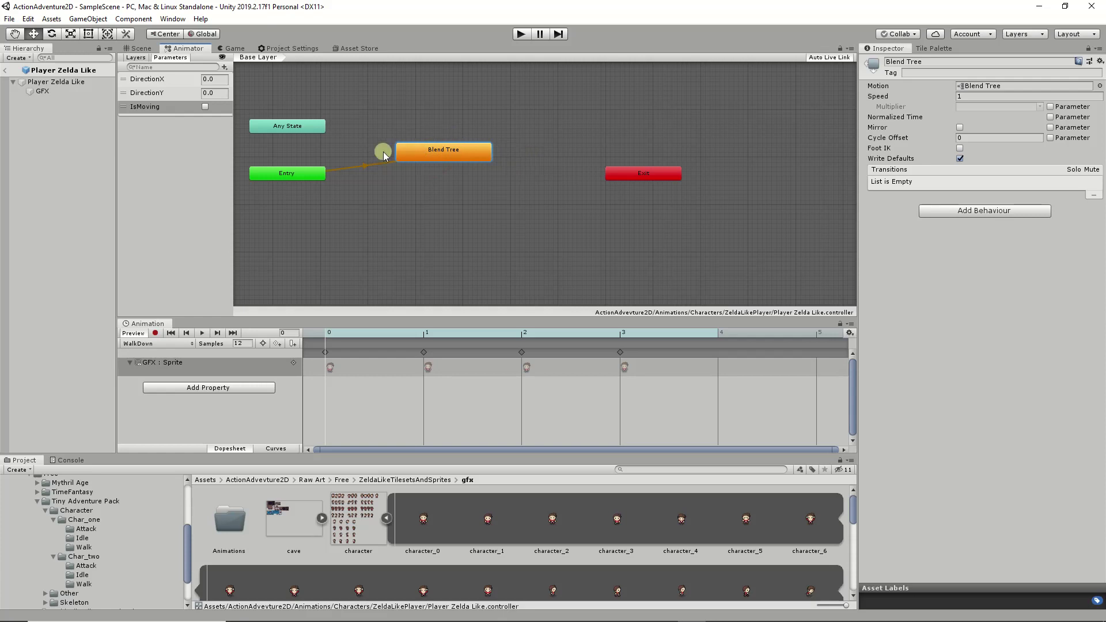
pyautogui.click(294, 172)
pyautogui.click(423, 157)
pyautogui.click(937, 61)
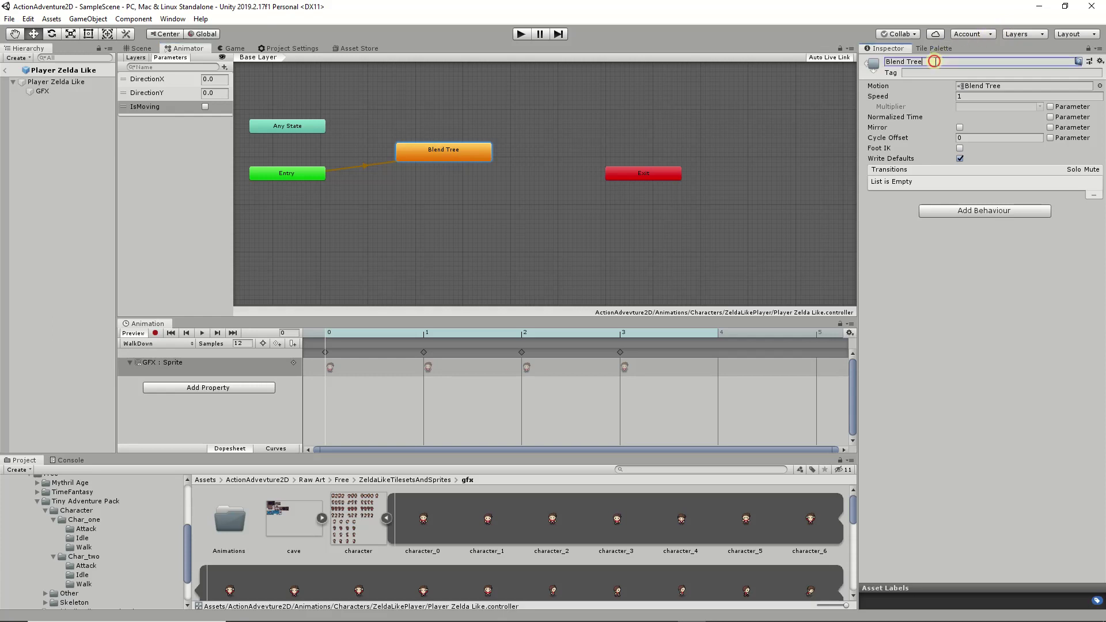
pyautogui.write('I')
pyautogui.write('dels')
pyautogui.press('Return')
# - Open the Idels state's blend tree, and go through the idle clips in the ZeldaLikePlayer animations folder
pyautogui.doubleClick(440, 151)
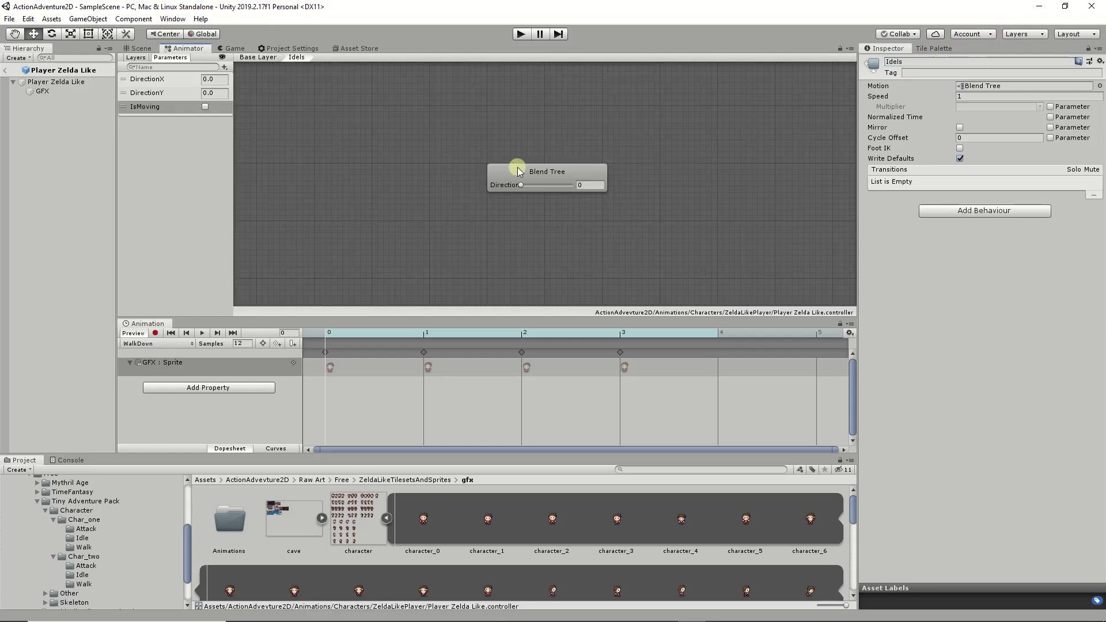
pyautogui.click(552, 173)
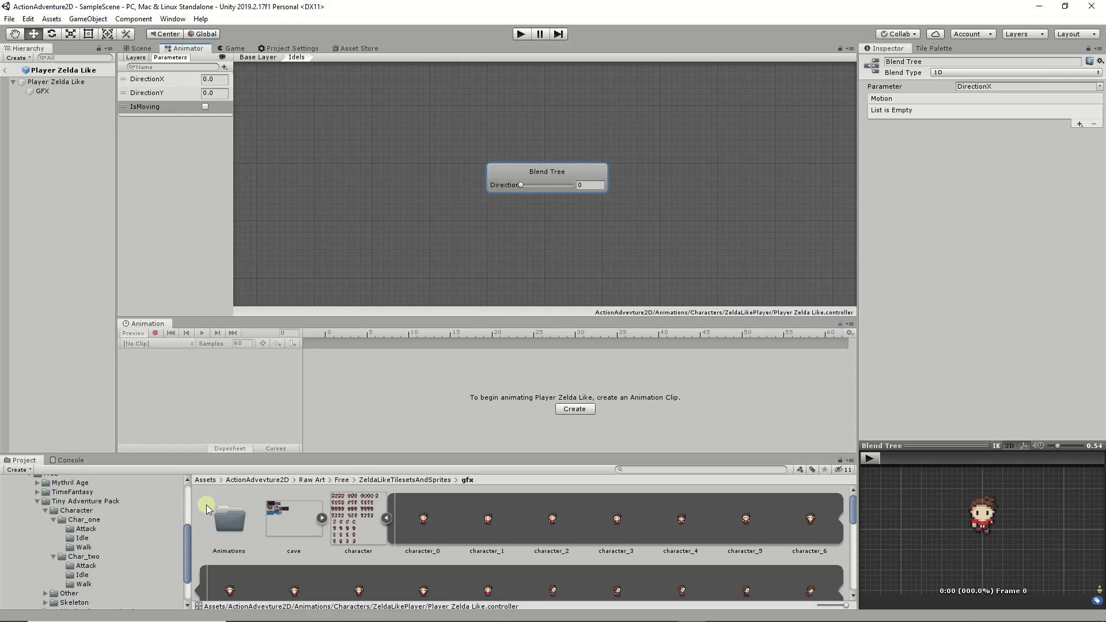
pyautogui.scroll(3, 116, 499)
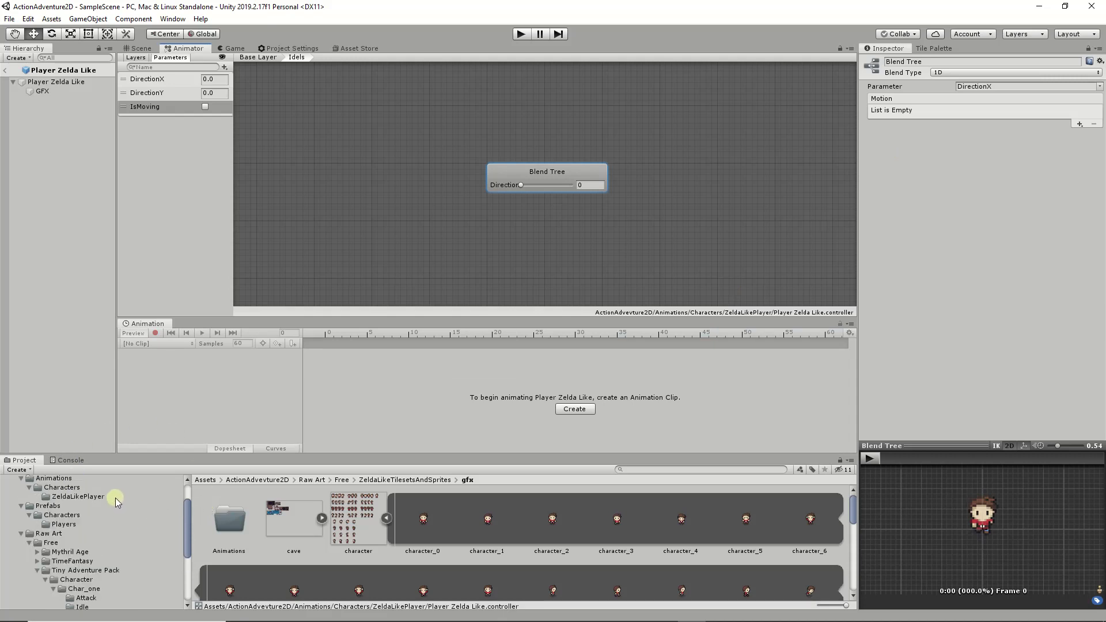
pyautogui.click(105, 498)
pyautogui.click(227, 520)
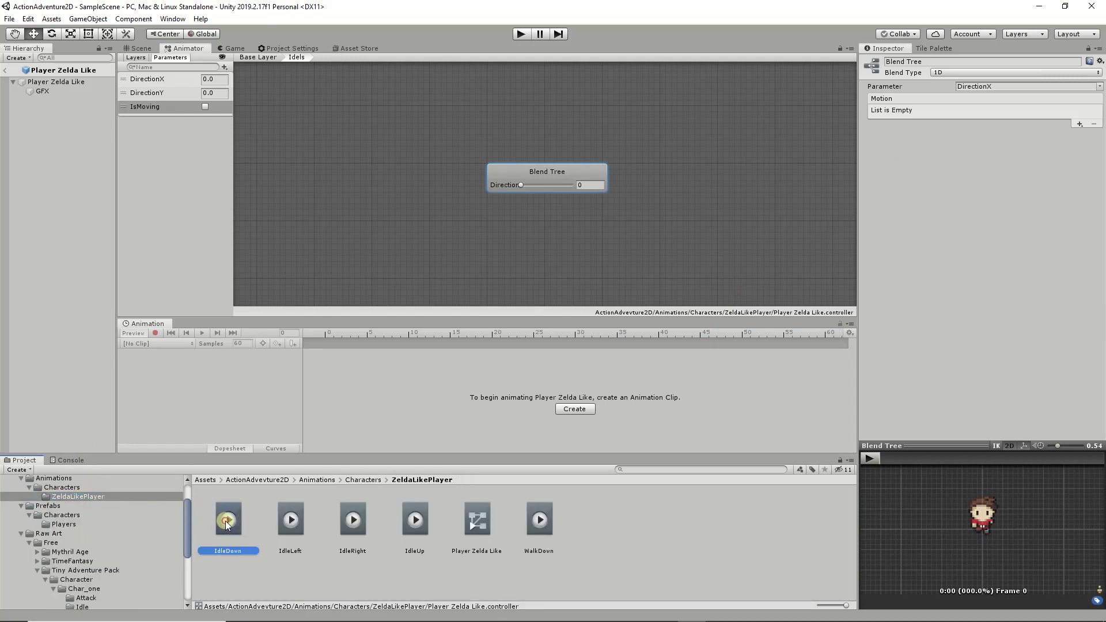
pyautogui.click(289, 527)
pyautogui.click(350, 524)
pyautogui.click(417, 524)
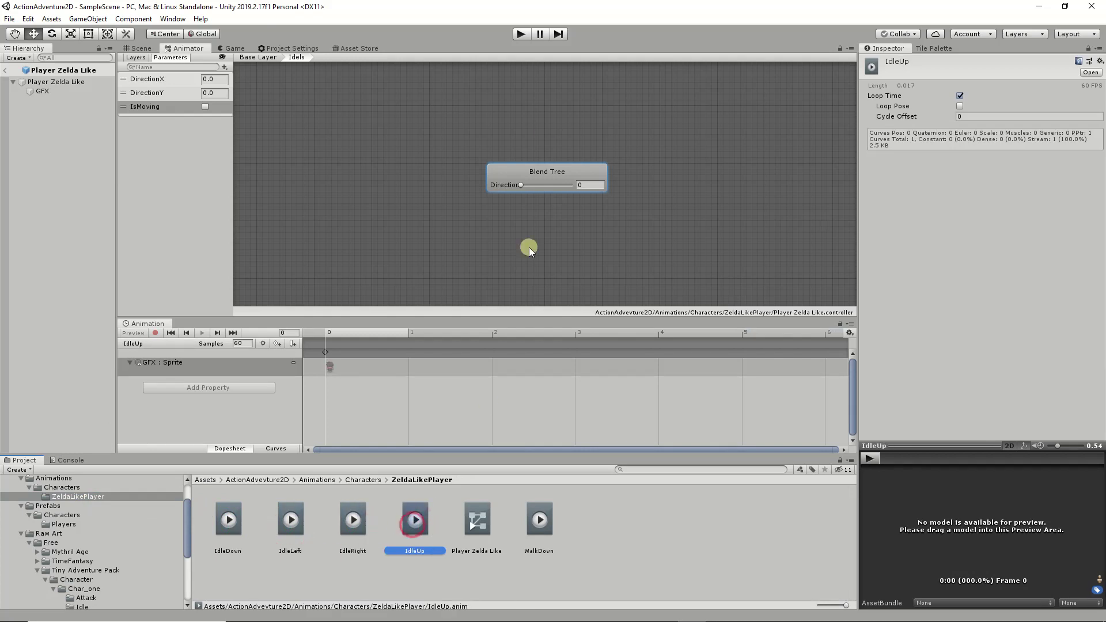
# - Add four empty motion fields to the blend tree inside Idels
pyautogui.click(551, 170)
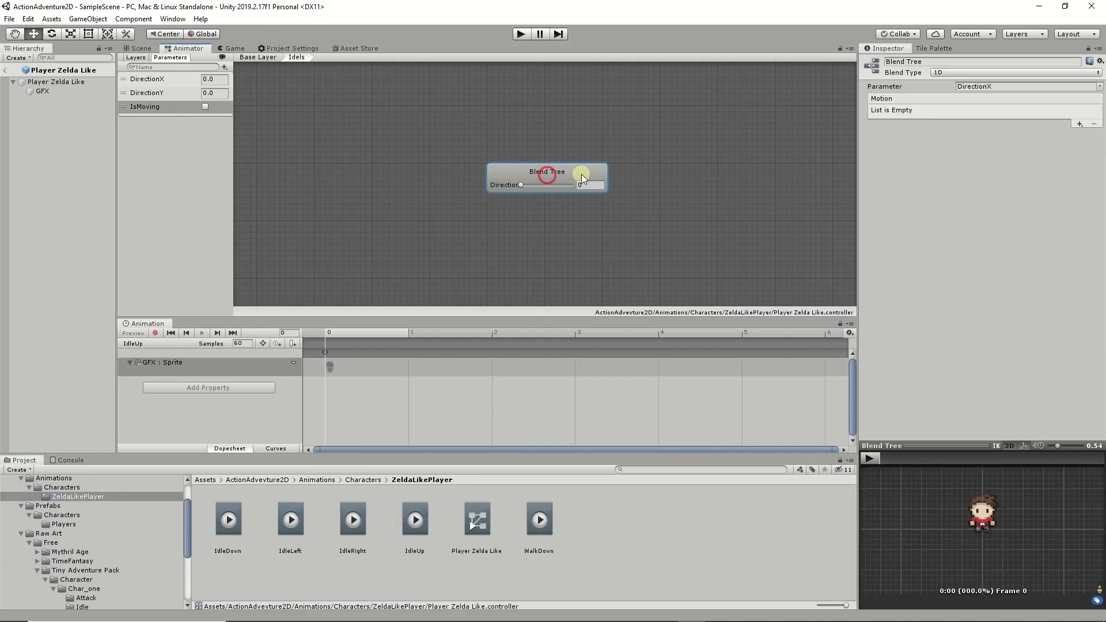
pyautogui.click(1078, 124)
pyautogui.click(1073, 134)
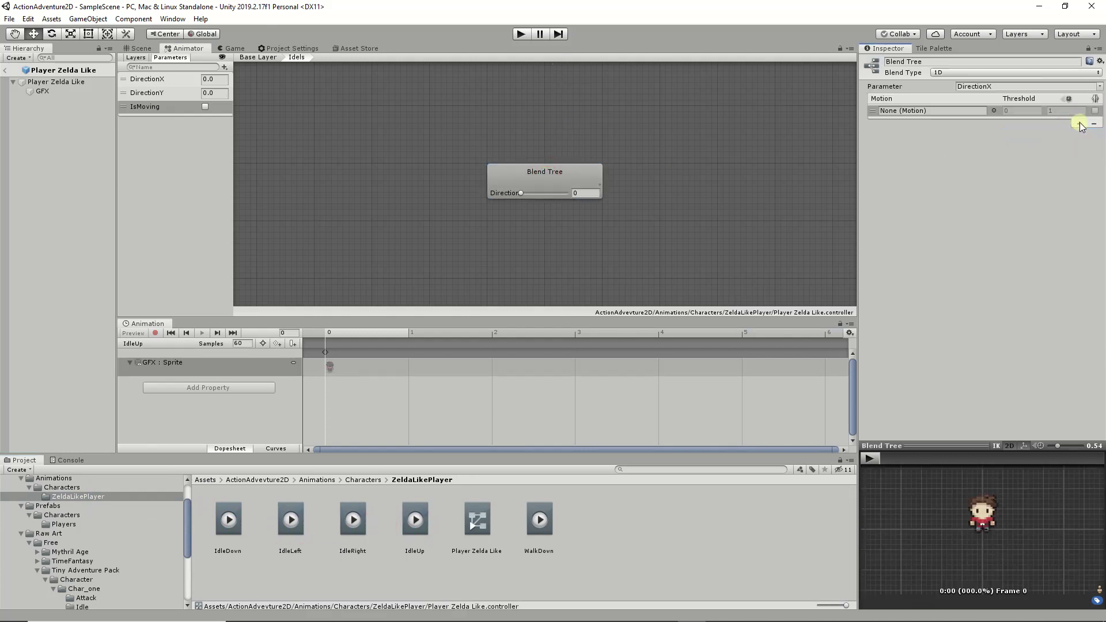
pyautogui.click(1079, 123)
pyautogui.click(1075, 134)
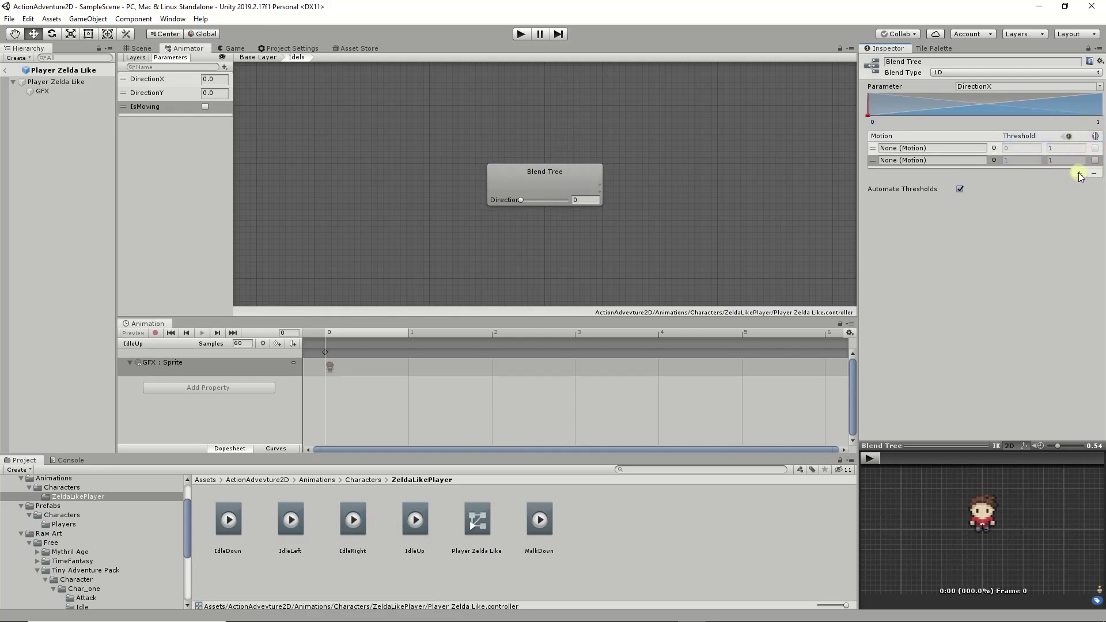
pyautogui.click(1079, 173)
pyautogui.click(1079, 185)
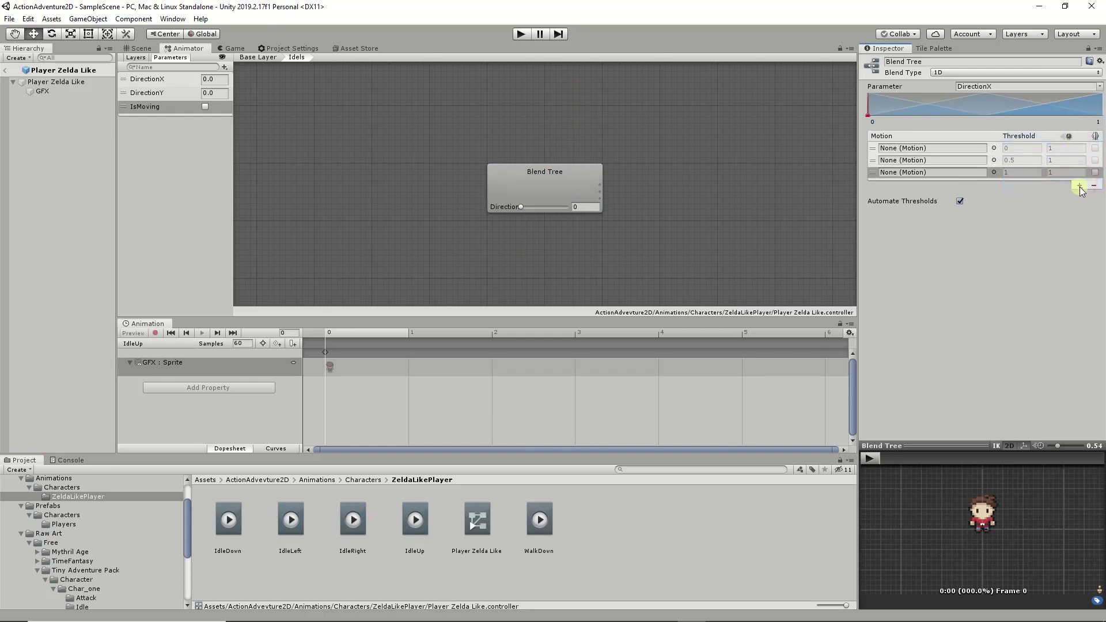
pyautogui.click(1079, 185)
pyautogui.click(1074, 195)
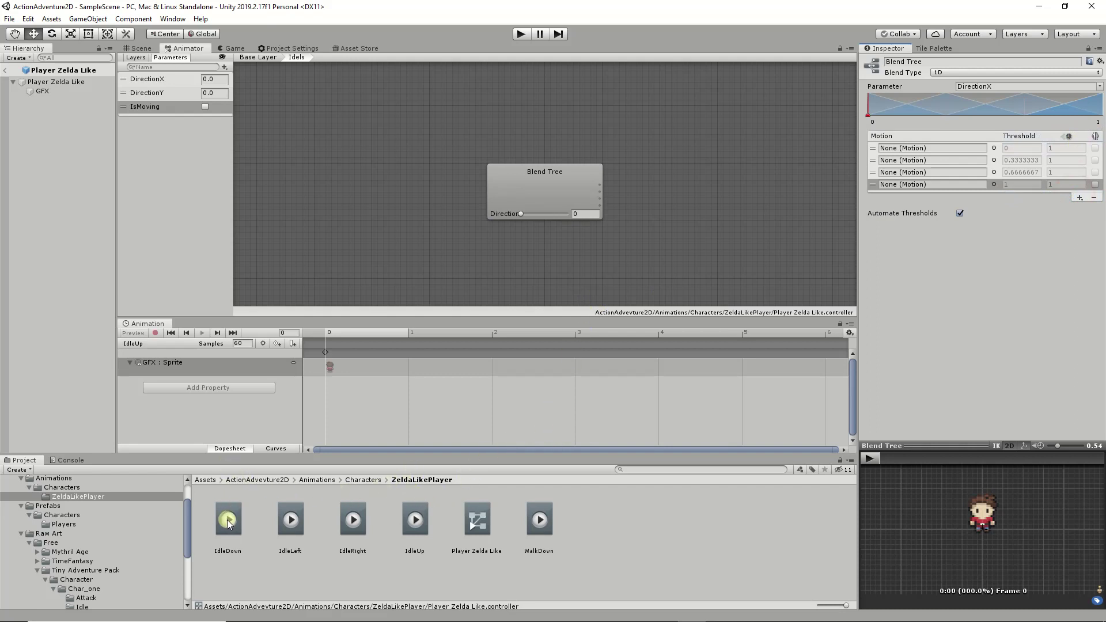
# - Assign the IdleDown, IdleLeft, IdleRight and IdleUp clips to the blend tree's four motion fields in that order
pyautogui.moveTo(229, 519); pyautogui.dragTo(935, 149)
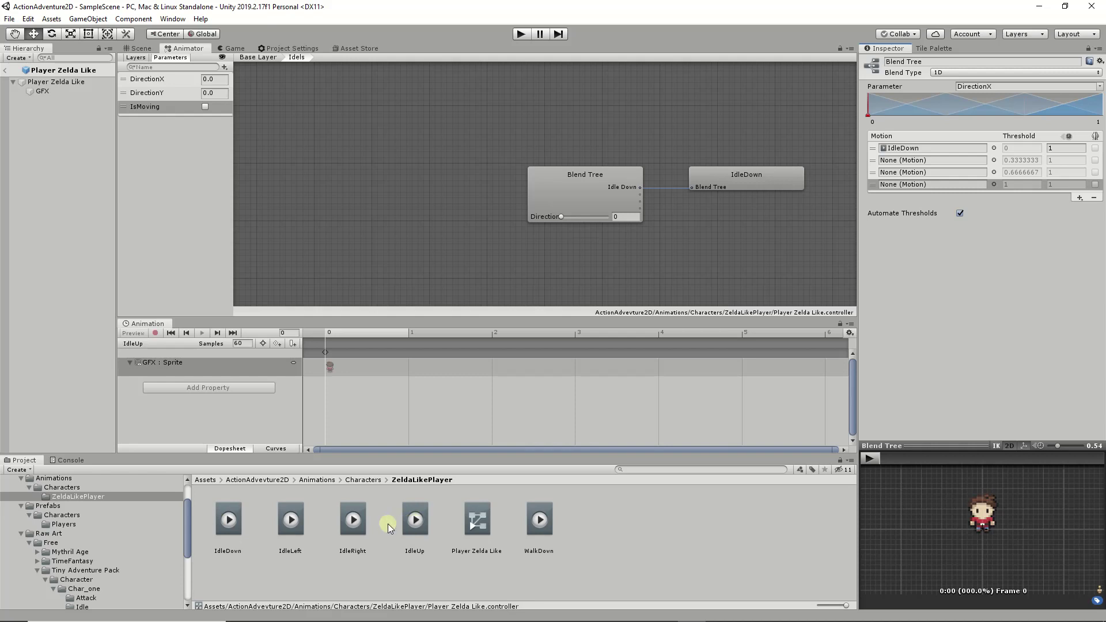
pyautogui.moveTo(286, 521); pyautogui.dragTo(906, 165)
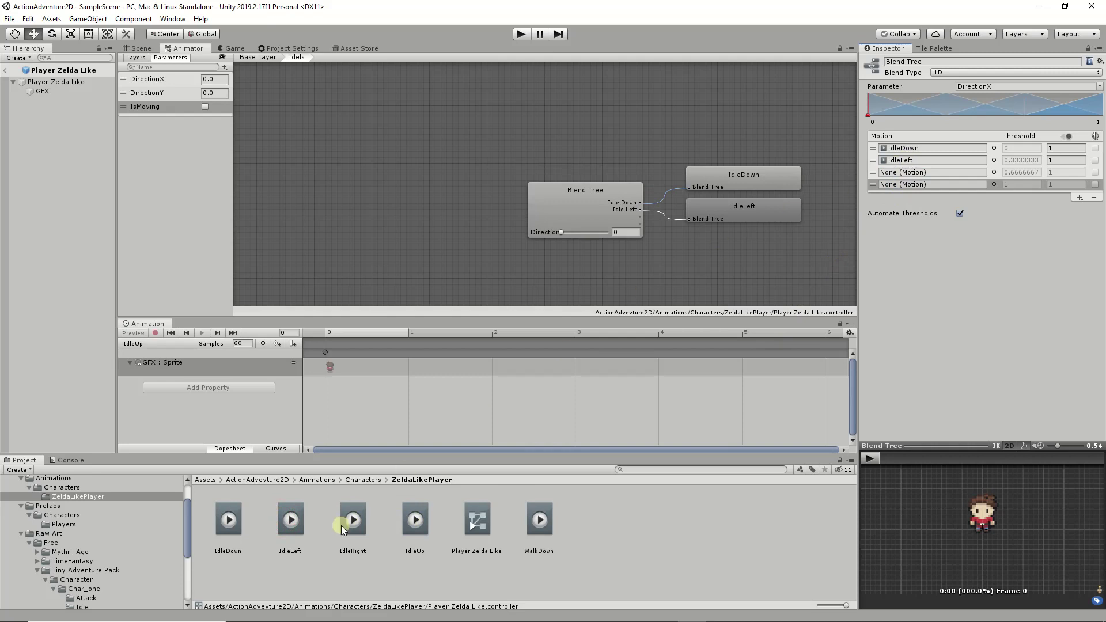
pyautogui.moveTo(353, 519); pyautogui.dragTo(903, 172)
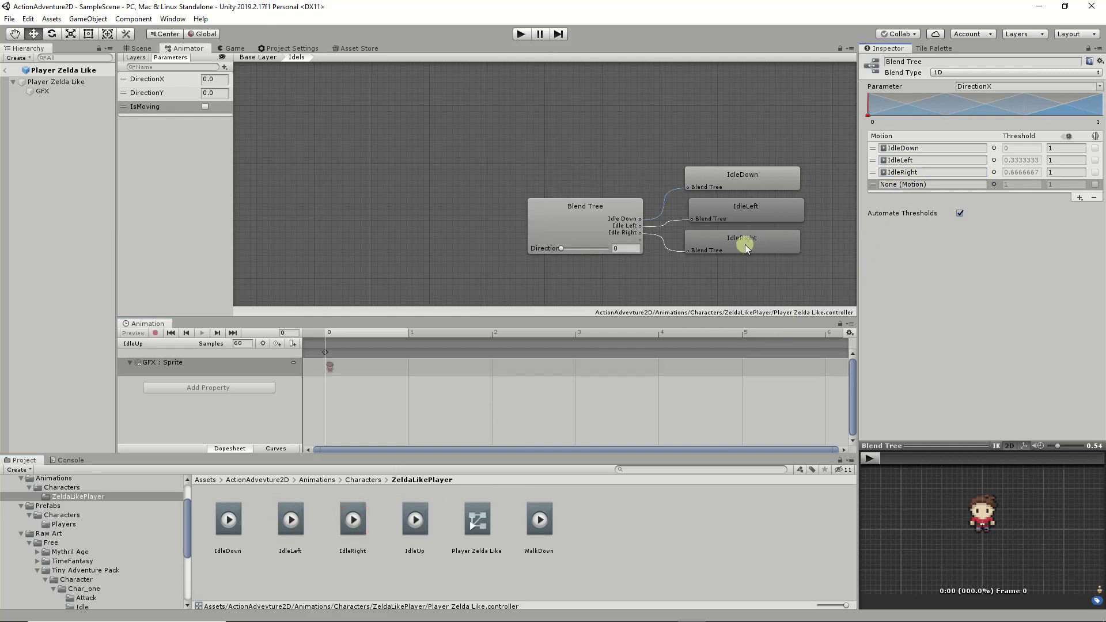
pyautogui.moveTo(418, 512); pyautogui.dragTo(945, 184)
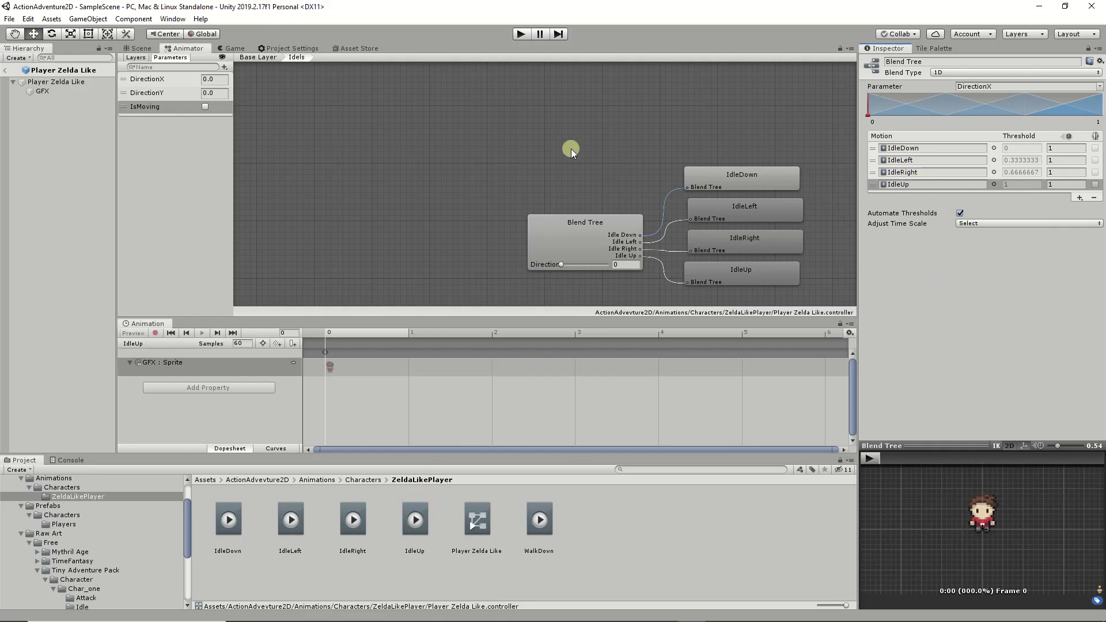
pyautogui.scroll(-1, 572, 149)
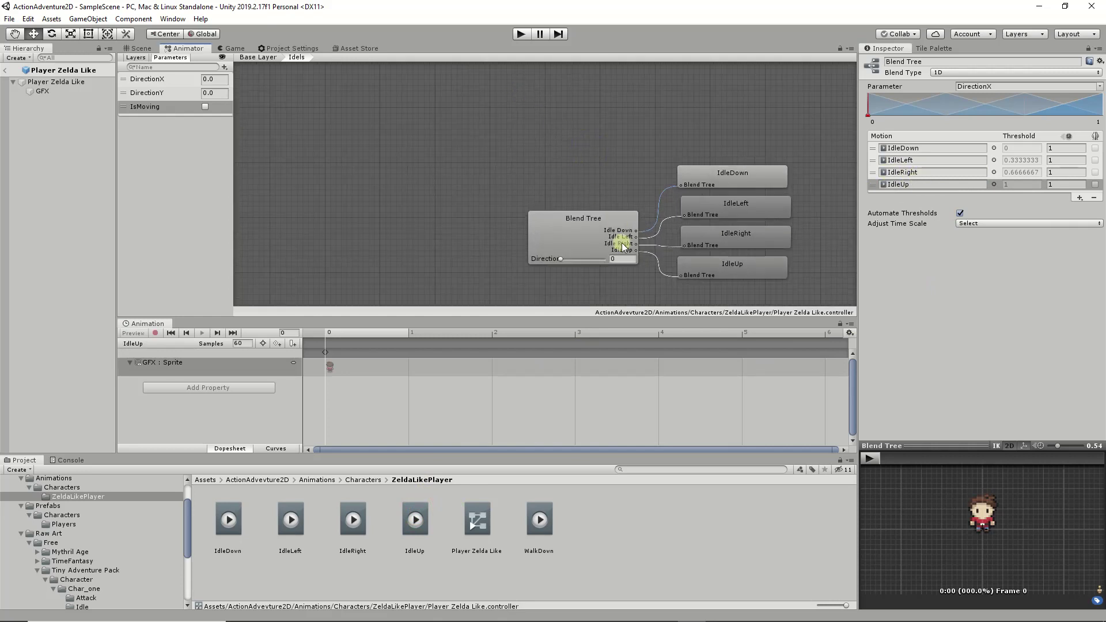
pyautogui.click(621, 246)
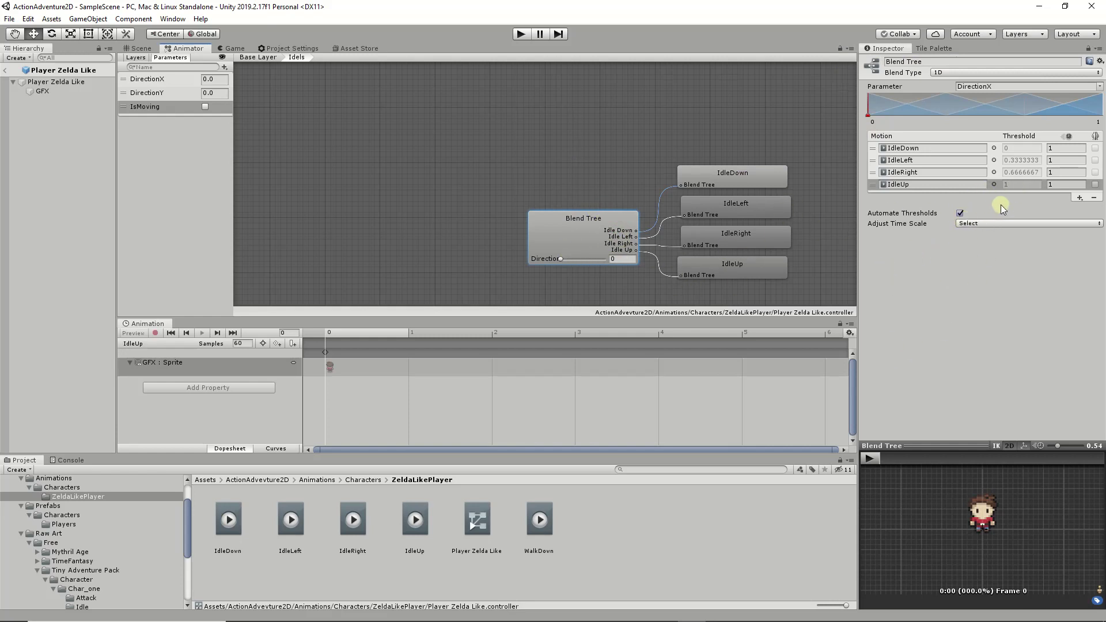
# - Preview the 1D idle blend tree at DirectionX values 0.333, 0.66 and 1, and return it to 0
pyautogui.moveTo(567, 260)
pyautogui.mouseDown()
pyautogui.moveTo(559, 257)
pyautogui.moveTo(611, 260)
pyautogui.moveTo(534, 267)
pyautogui.moveTo(639, 268)
pyautogui.moveTo(533, 253)
pyautogui.mouseUp()
pyautogui.click(1024, 161)
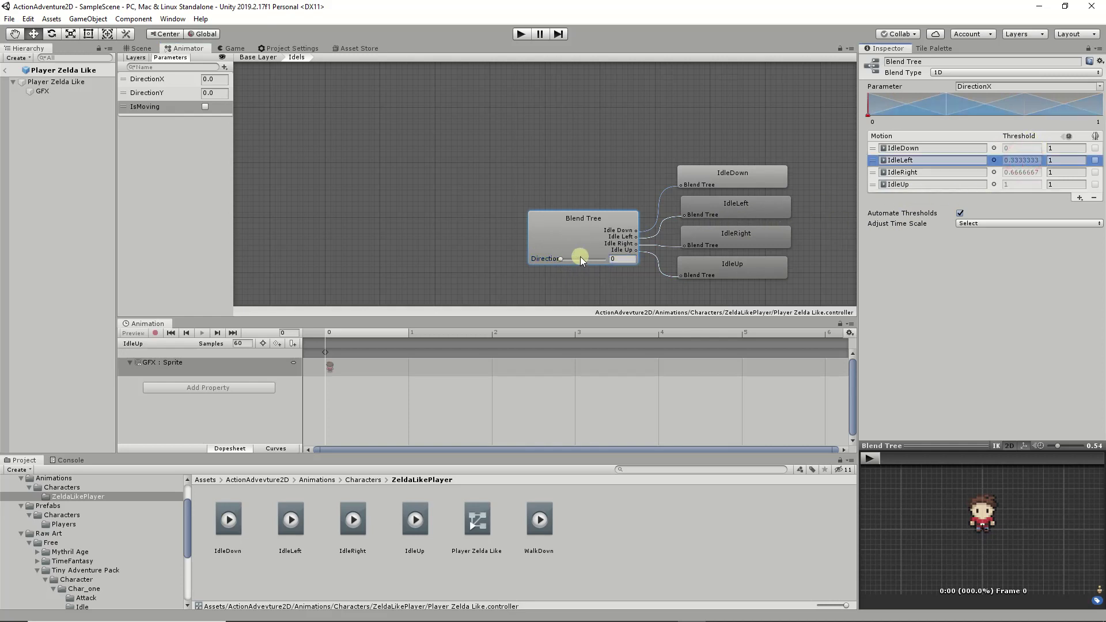
pyautogui.click(620, 257)
pyautogui.write('0.333')
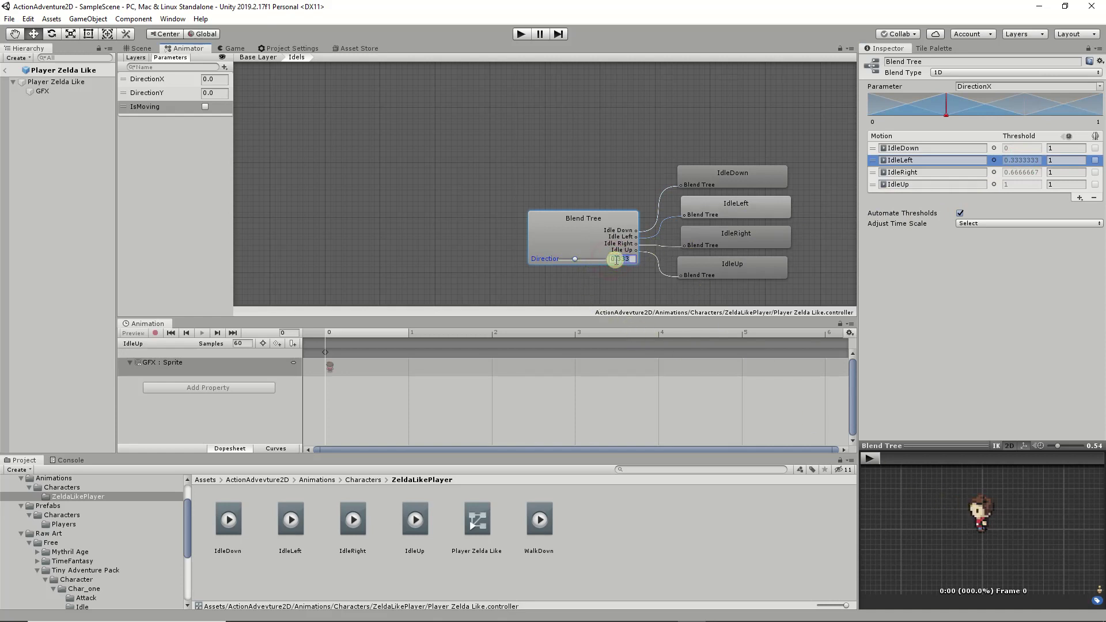
pyautogui.write('0.66')
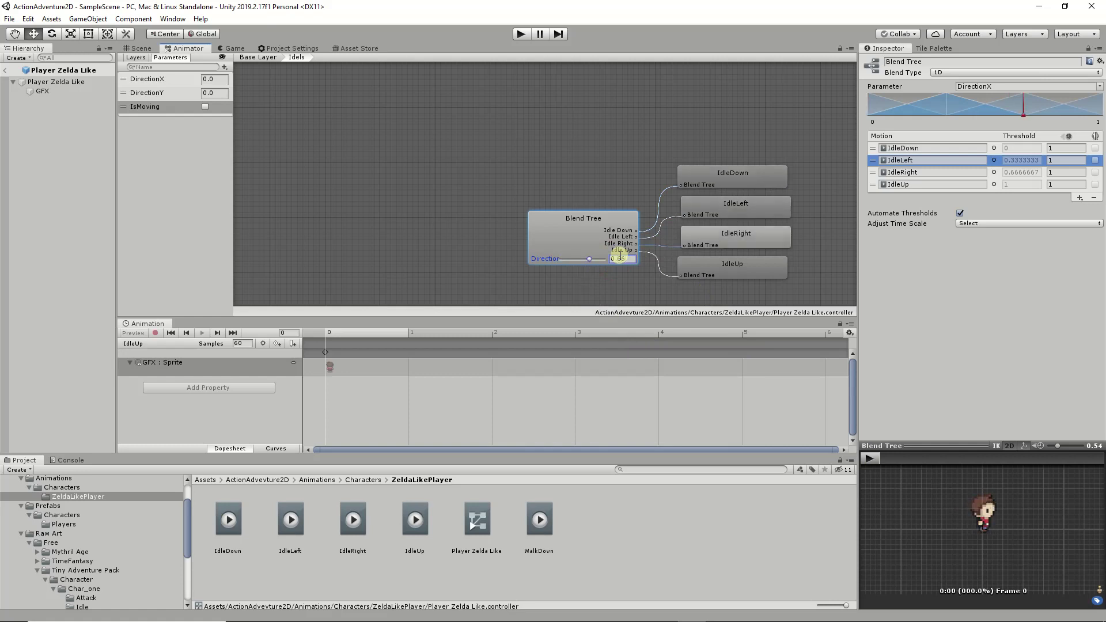
pyautogui.doubleClick(629, 260)
pyautogui.write('1')
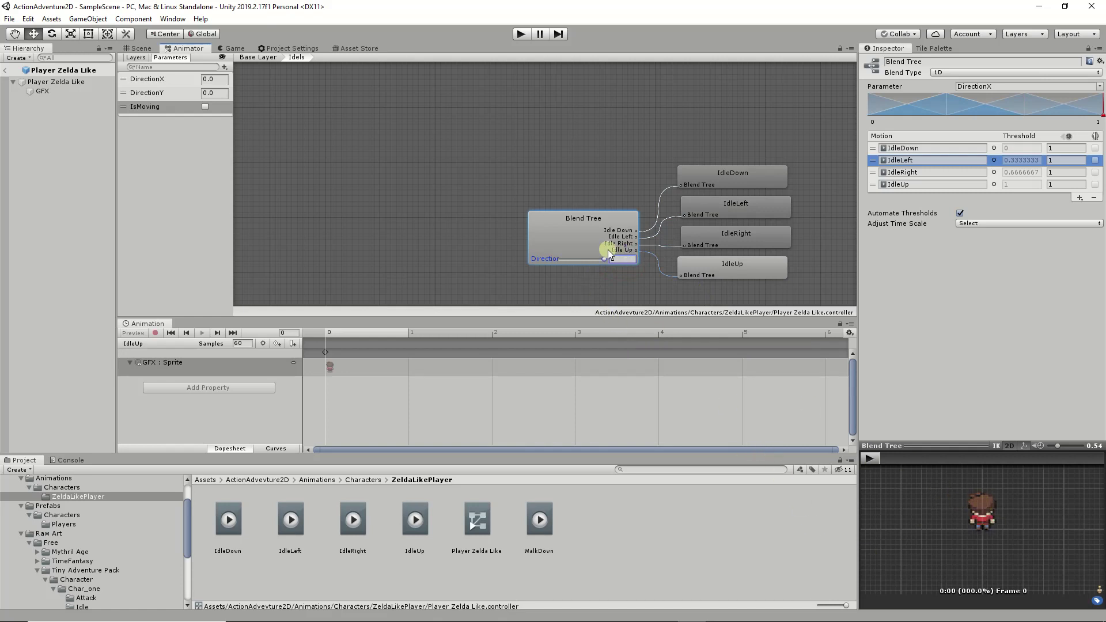
pyautogui.moveTo(595, 257)
pyautogui.mouseDown()
pyautogui.moveTo(511, 260)
pyautogui.moveTo(687, 268)
pyautogui.moveTo(516, 264)
pyautogui.moveTo(614, 262)
pyautogui.moveTo(479, 244)
pyautogui.mouseUp()
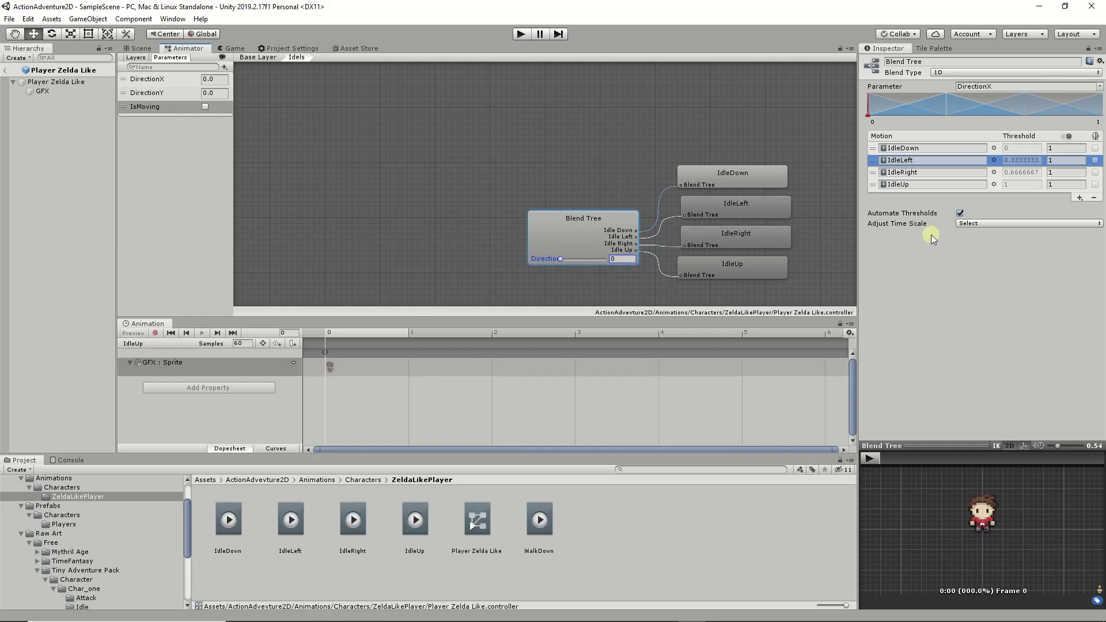
# - Change the blend type to 2D Simple Directional, widen the Inspector, and set the second blend parameter to DirectionY
pyautogui.click(955, 72)
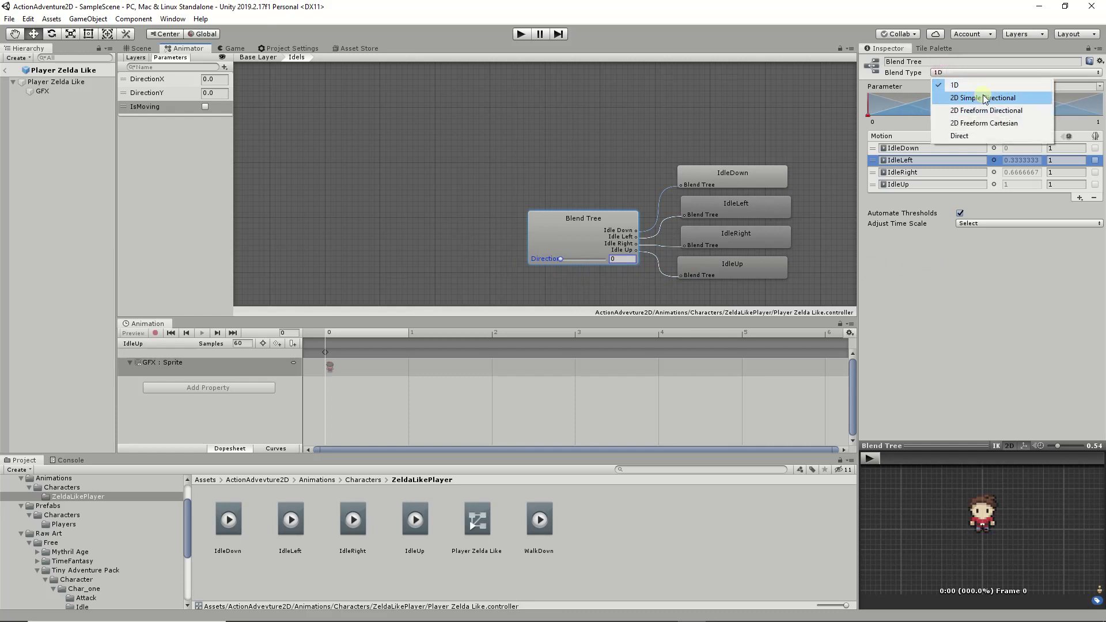
pyautogui.click(998, 103)
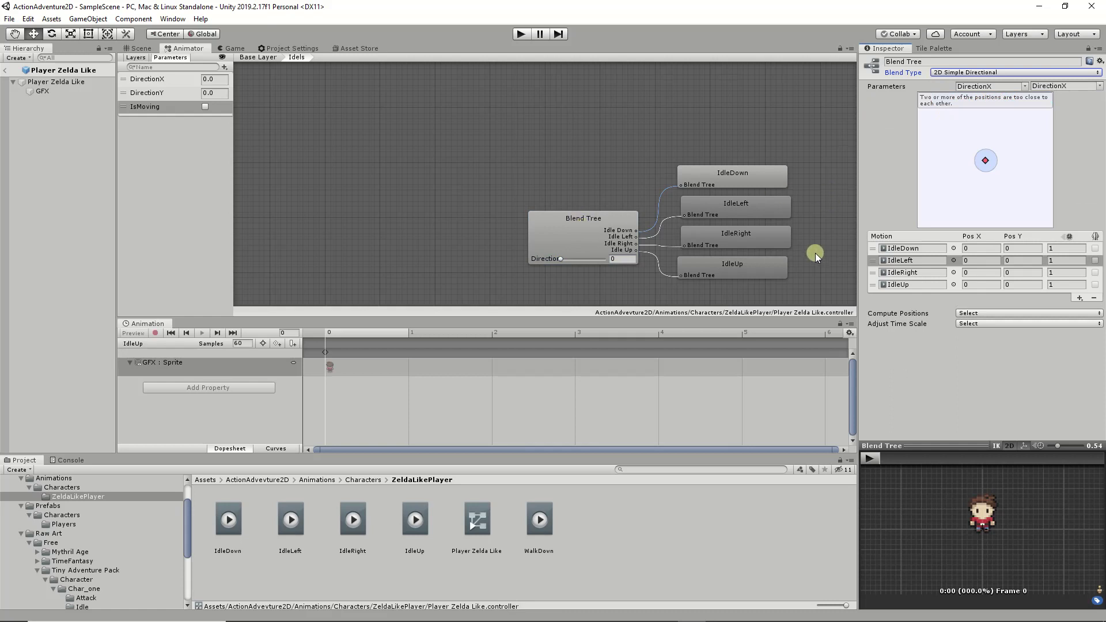
pyautogui.click(855, 171)
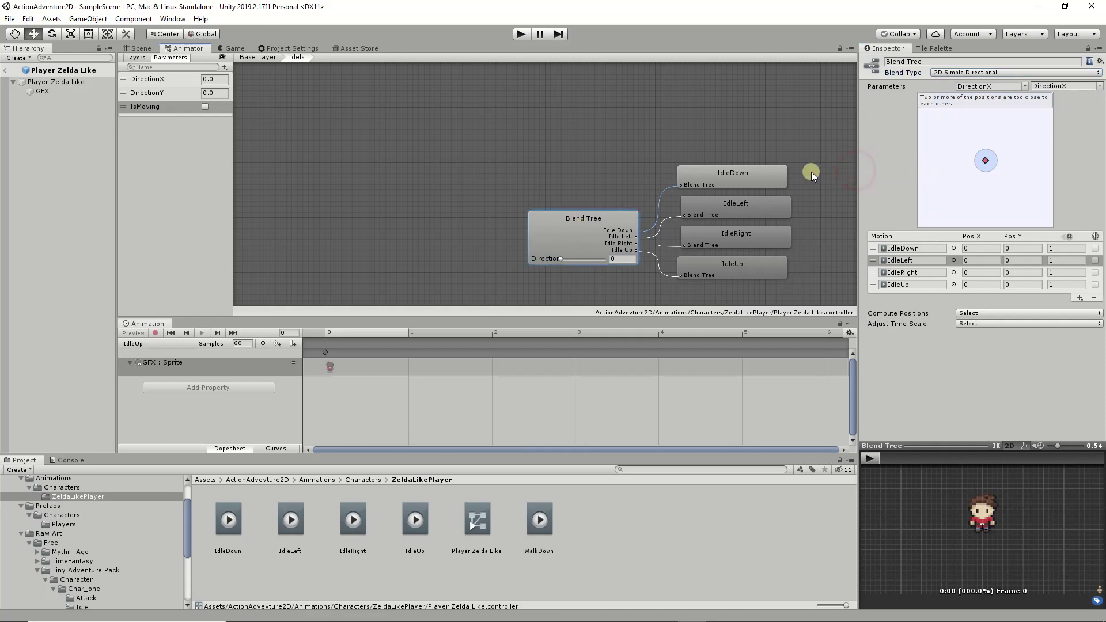
pyautogui.moveTo(856, 170); pyautogui.dragTo(797, 175)
pyautogui.scroll(-3, 624, 216)
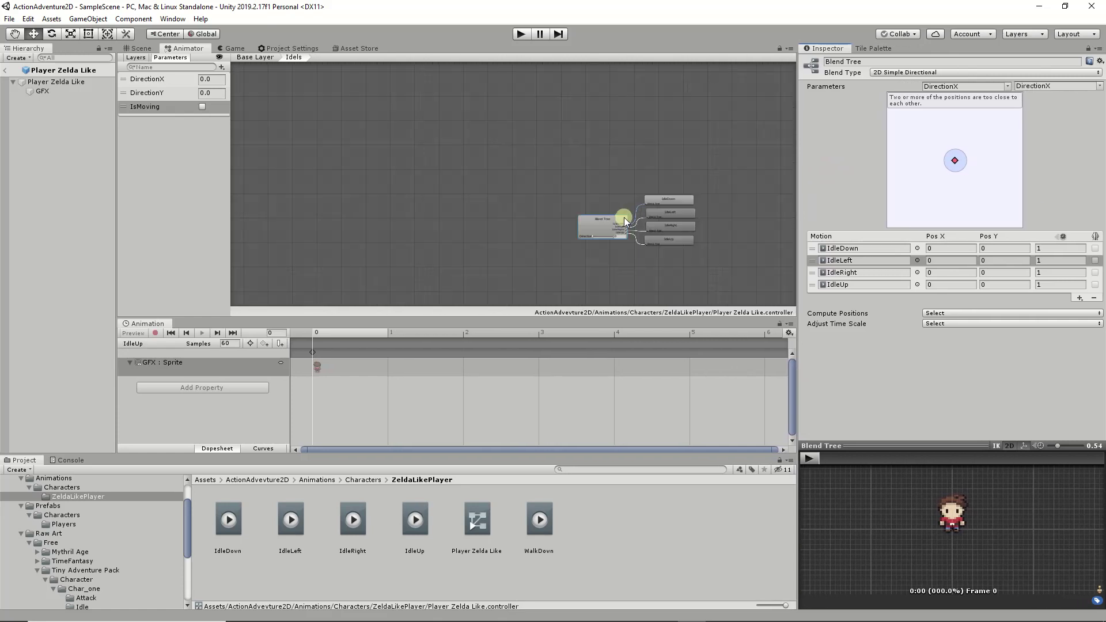
pyautogui.scroll(6, 698, 219)
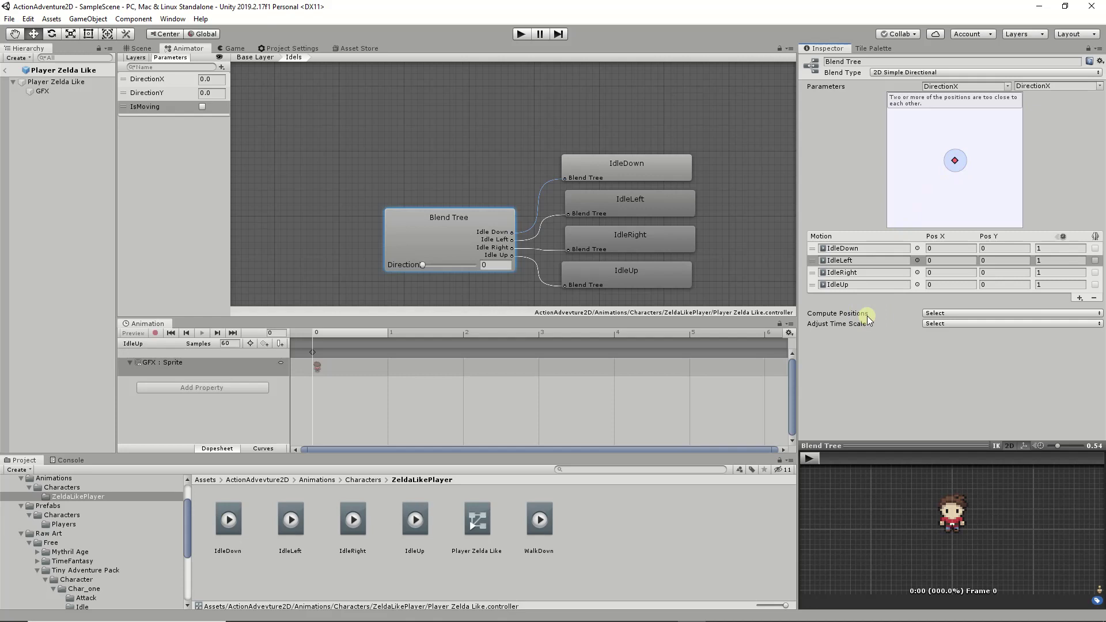
pyautogui.click(1094, 86)
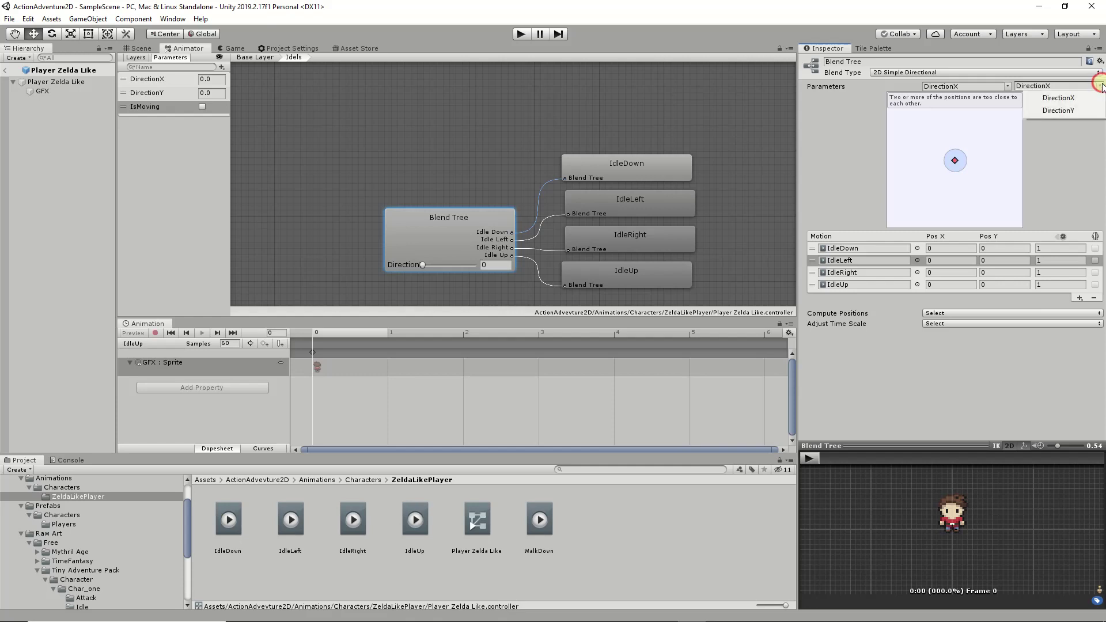
pyautogui.click(1085, 110)
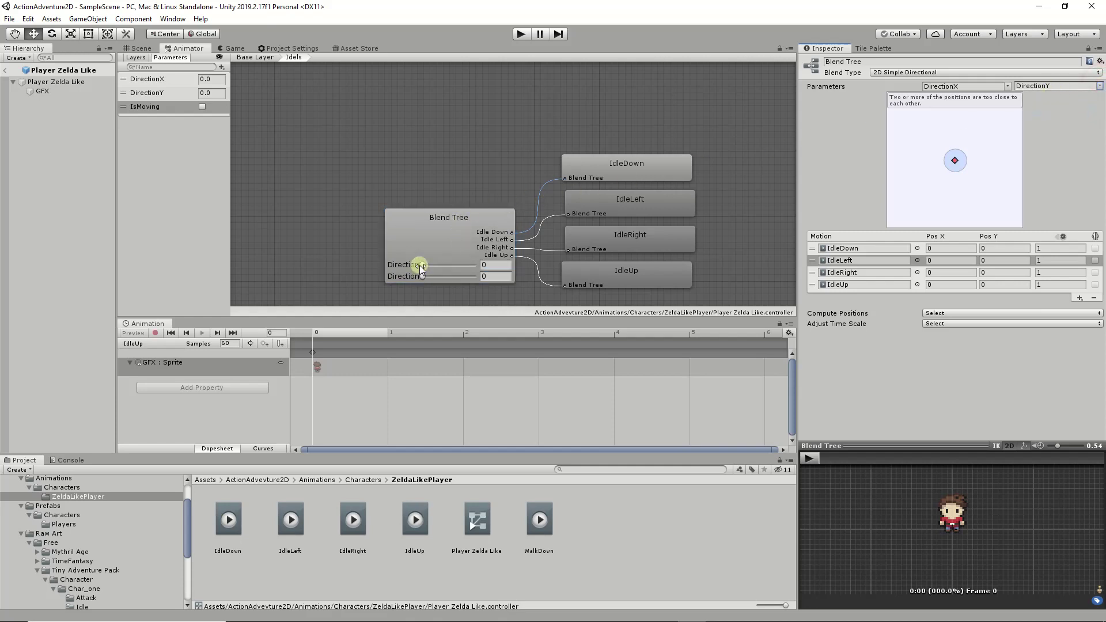
# - Sweep the blend tree's DirectionX preview value to see how its marker moves, and return it to 0
pyautogui.moveTo(422, 264)
pyautogui.mouseDown()
pyautogui.moveTo(448, 267)
pyautogui.moveTo(404, 255)
pyautogui.moveTo(497, 256)
pyautogui.moveTo(387, 269)
pyautogui.moveTo(493, 273)
pyautogui.moveTo(382, 271)
pyautogui.moveTo(513, 271)
pyautogui.moveTo(389, 264)
pyautogui.moveTo(447, 264)
pyautogui.moveTo(401, 276)
pyautogui.moveTo(481, 263)
pyautogui.moveTo(433, 265)
pyautogui.mouseUp()
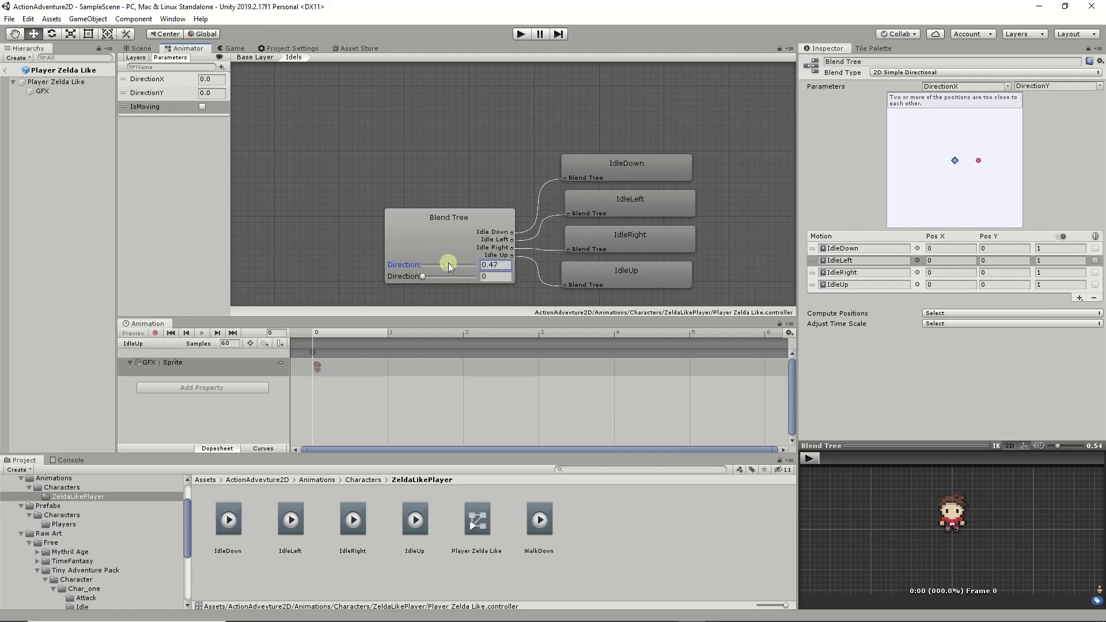
pyautogui.moveTo(524, 265); pyautogui.dragTo(378, 257)
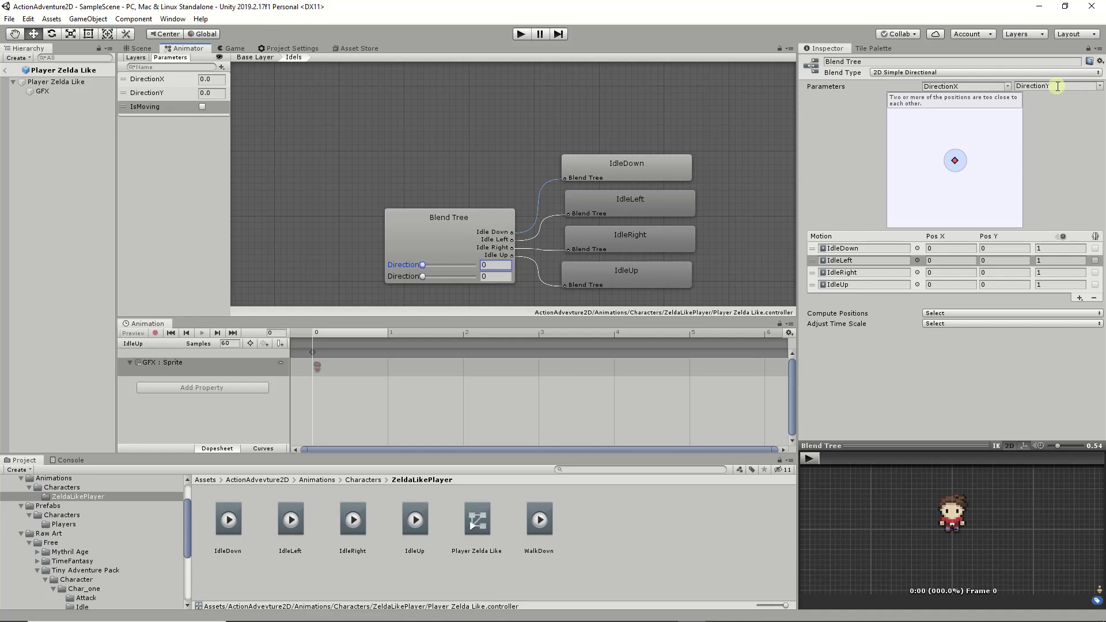
pyautogui.click(730, 189)
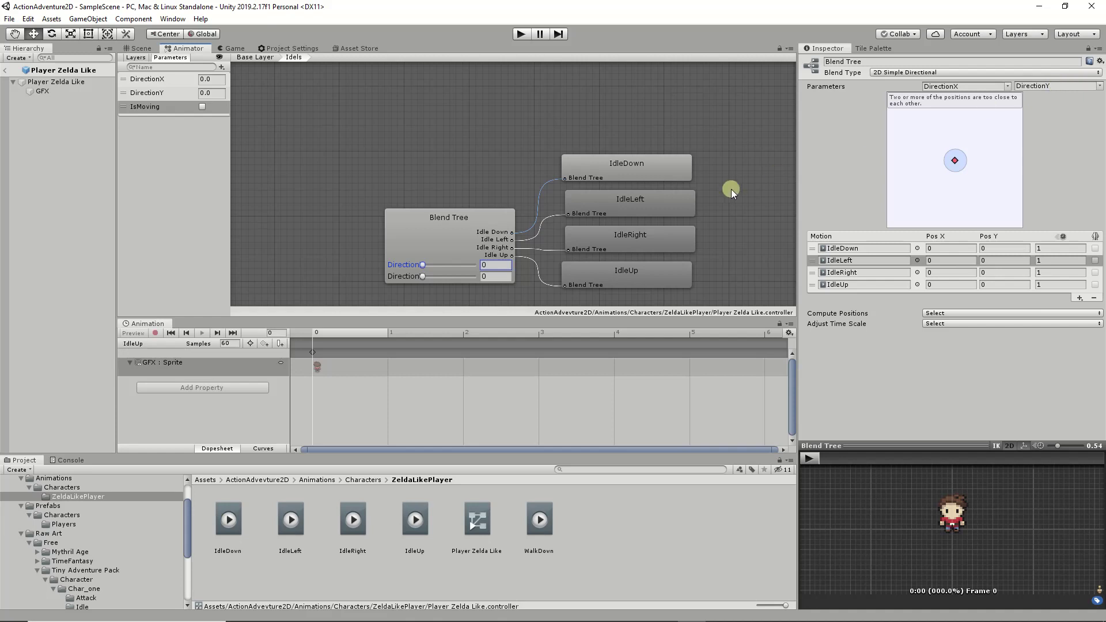
# - Set the IdleDown motion's blend position to Pos X 0 and Pos Y -1
pyautogui.click(945, 248)
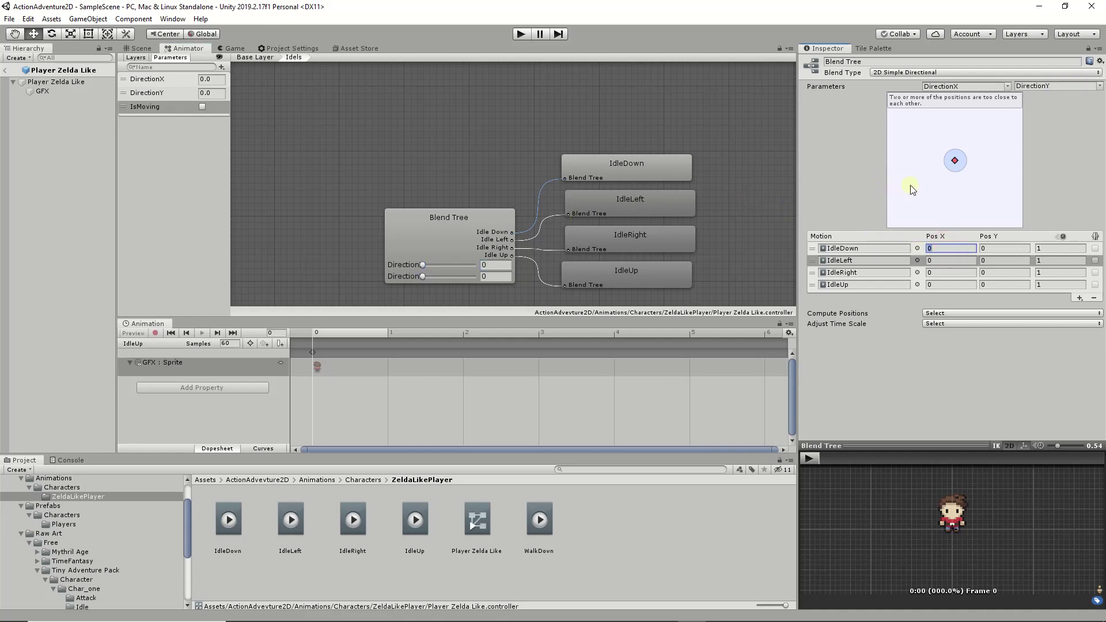
pyautogui.click(987, 247)
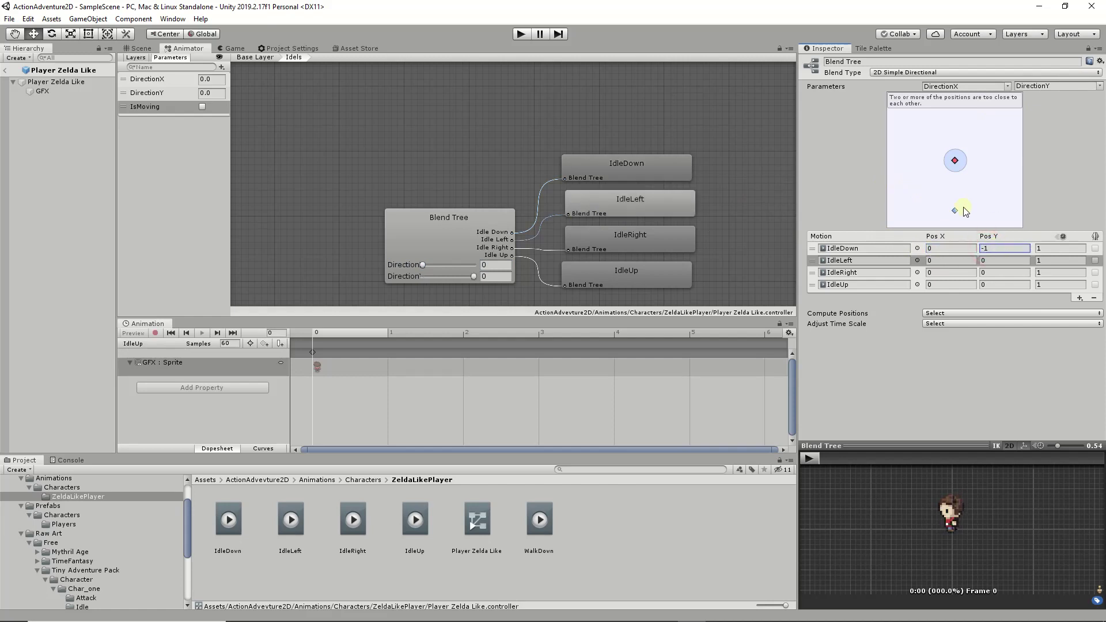
pyautogui.moveTo(955, 210); pyautogui.dragTo(980, 207)
pyautogui.click(940, 249)
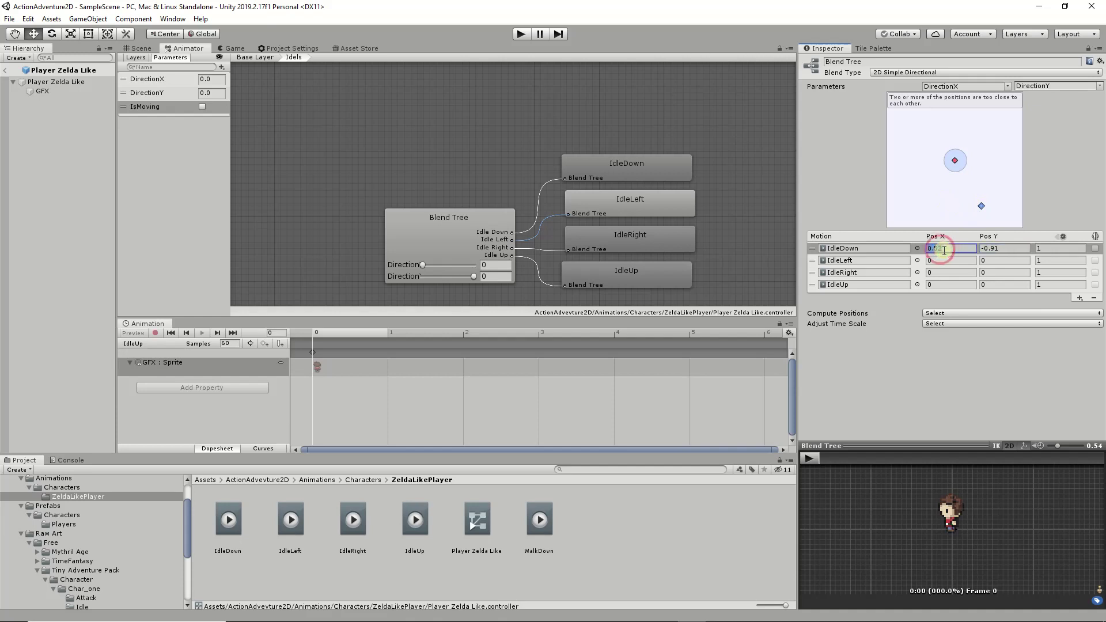
pyautogui.write('0')
pyautogui.press('Tab')
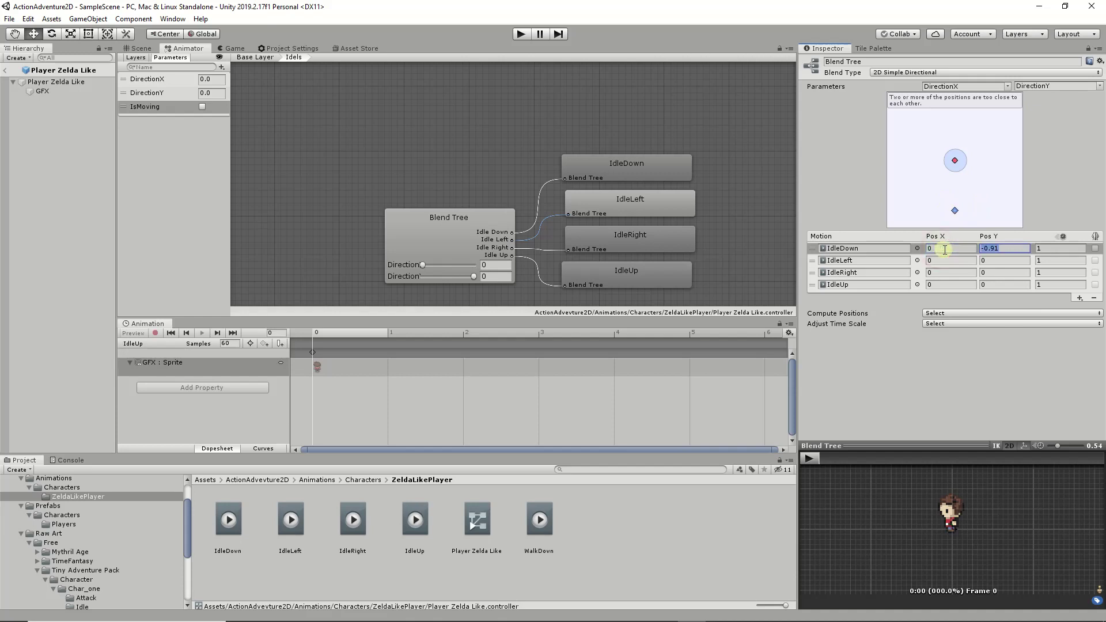
pyautogui.write('1')
pyautogui.press('BackSpace')
pyautogui.write('-1')
# - Preview the blend tree with DirectionX at 0 and DirectionY at -1, and raise DirectionX to 1
pyautogui.click(429, 266)
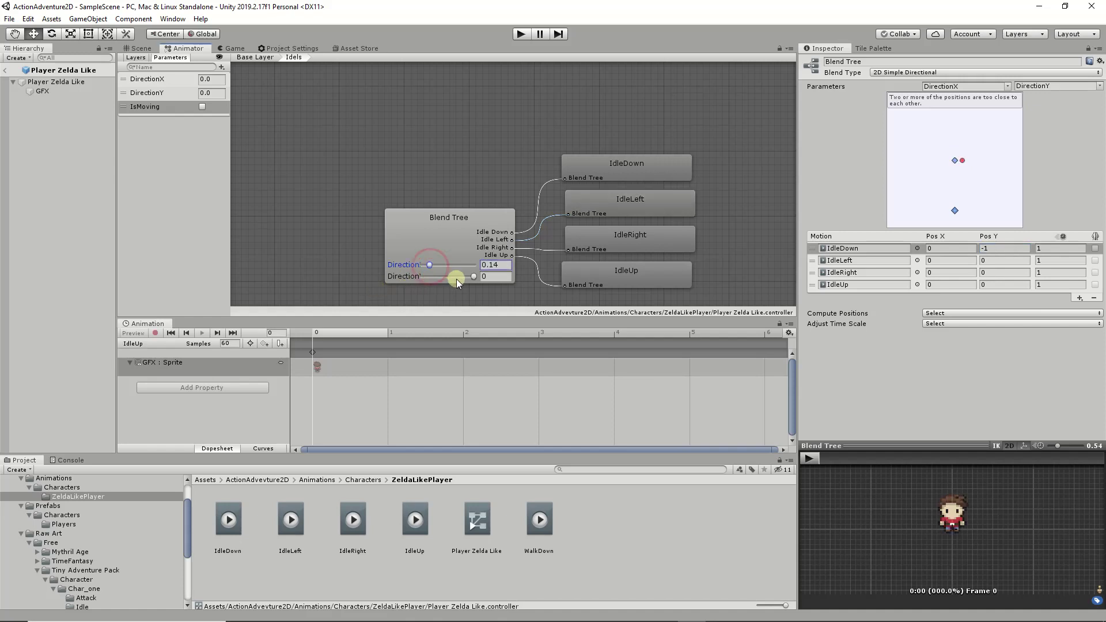
pyautogui.moveTo(439, 267); pyautogui.dragTo(363, 274)
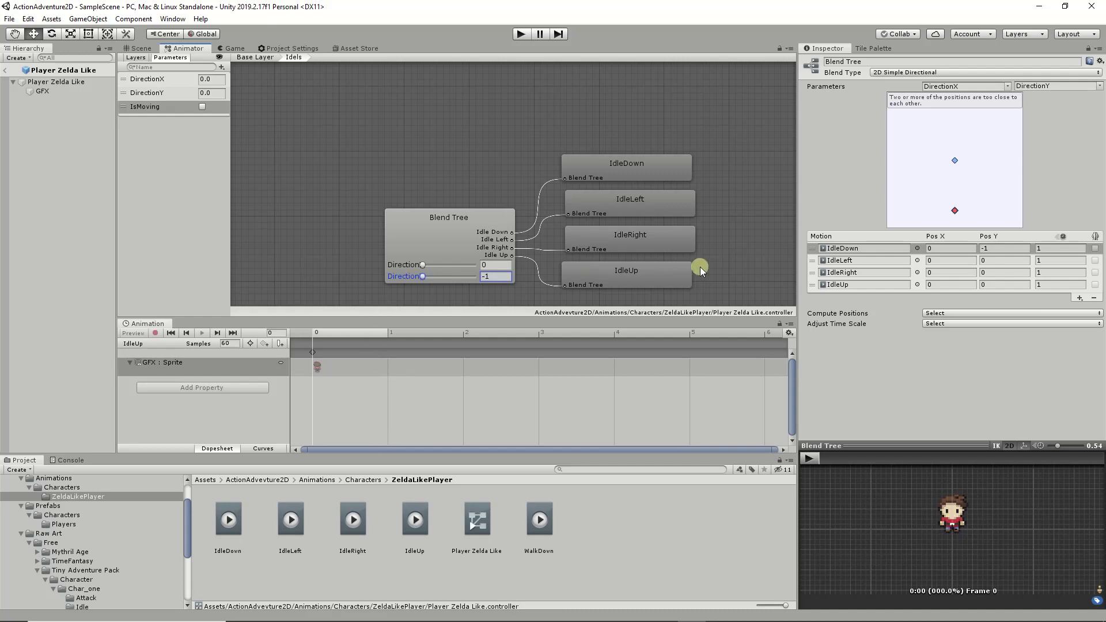
pyautogui.click(938, 263)
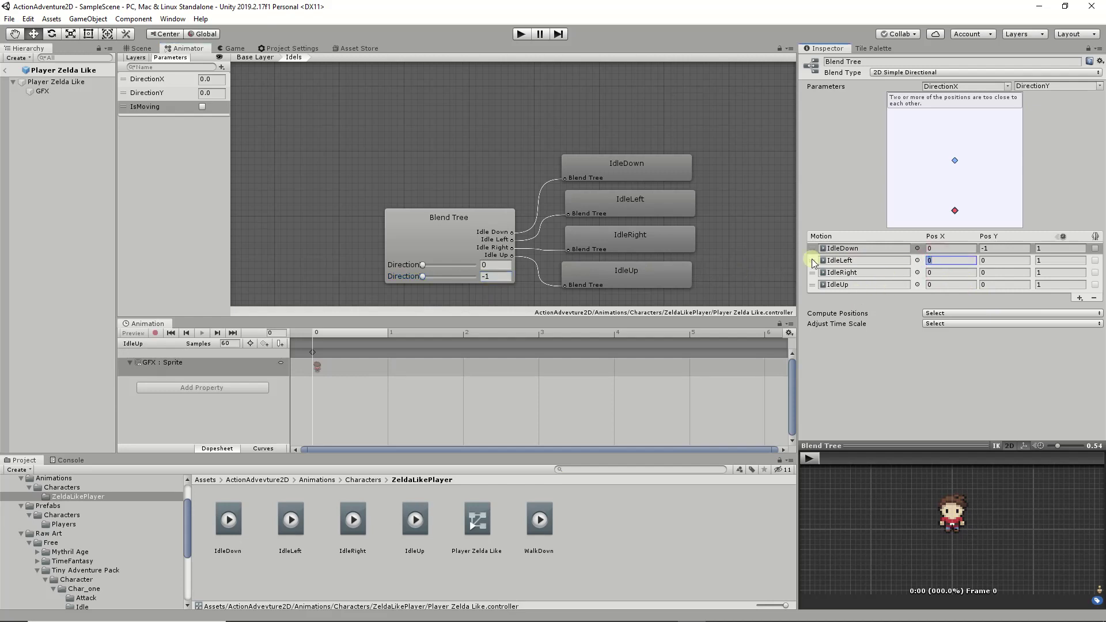
pyautogui.moveTo(419, 265); pyautogui.dragTo(494, 261)
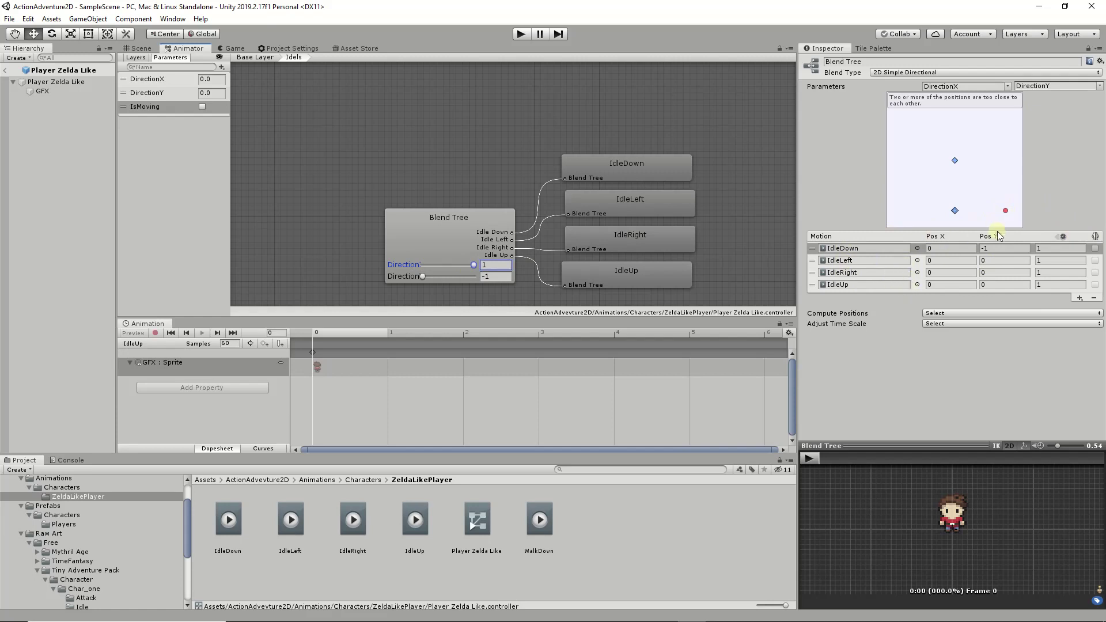
# - Set Pos X to -1 for IdleLeft and 1 for IdleRight, and Pos Y to 1 for IdleUp
pyautogui.click(963, 263)
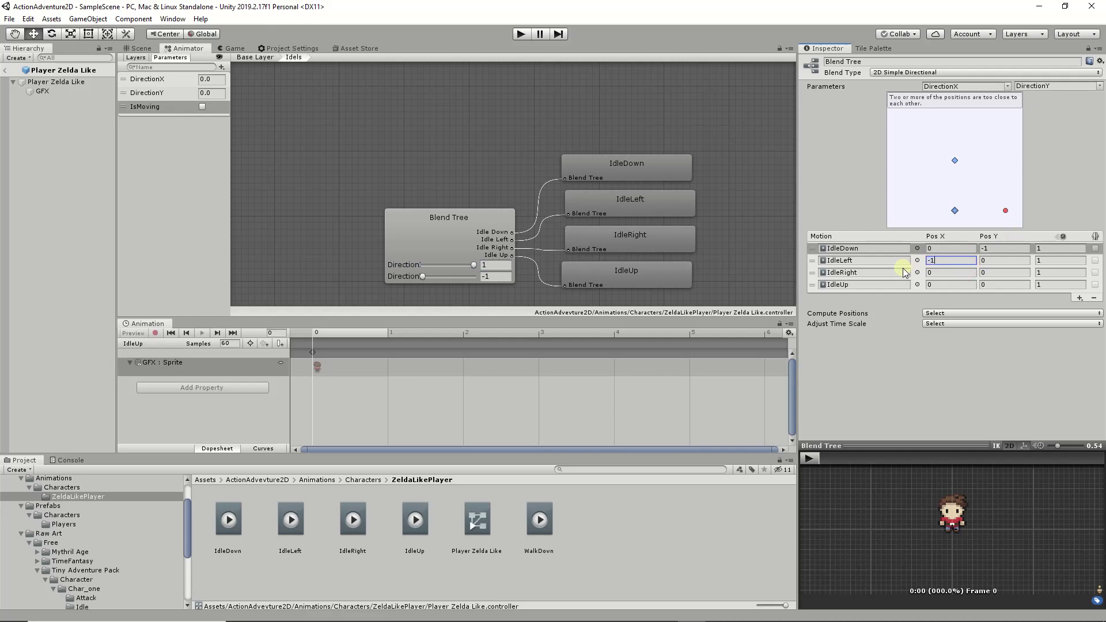
pyautogui.click(934, 273)
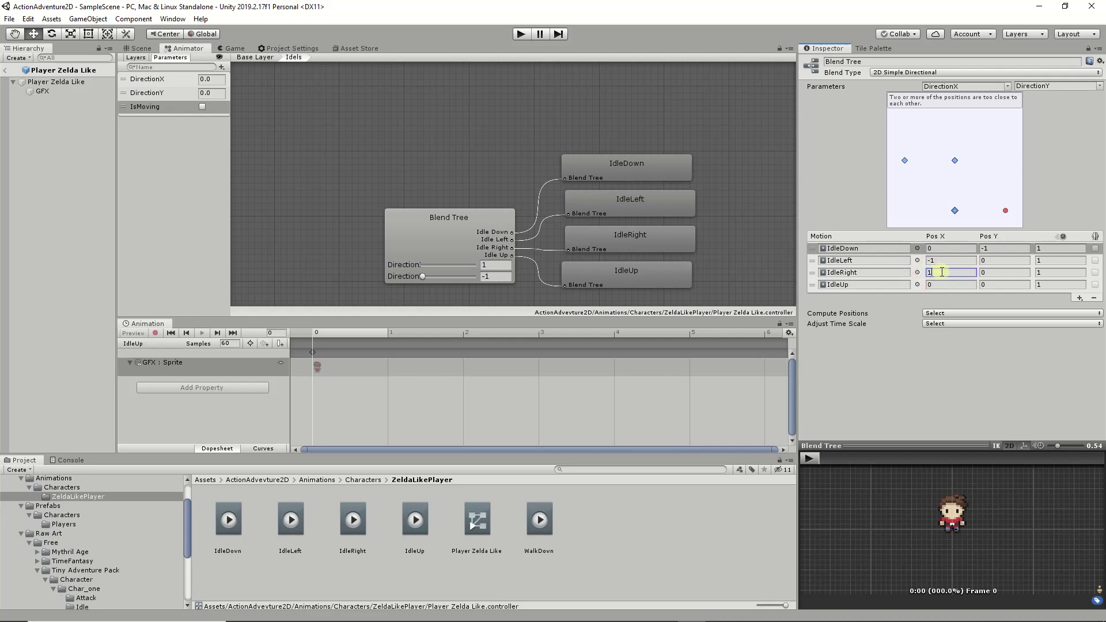
pyautogui.write('1')
pyautogui.click(989, 282)
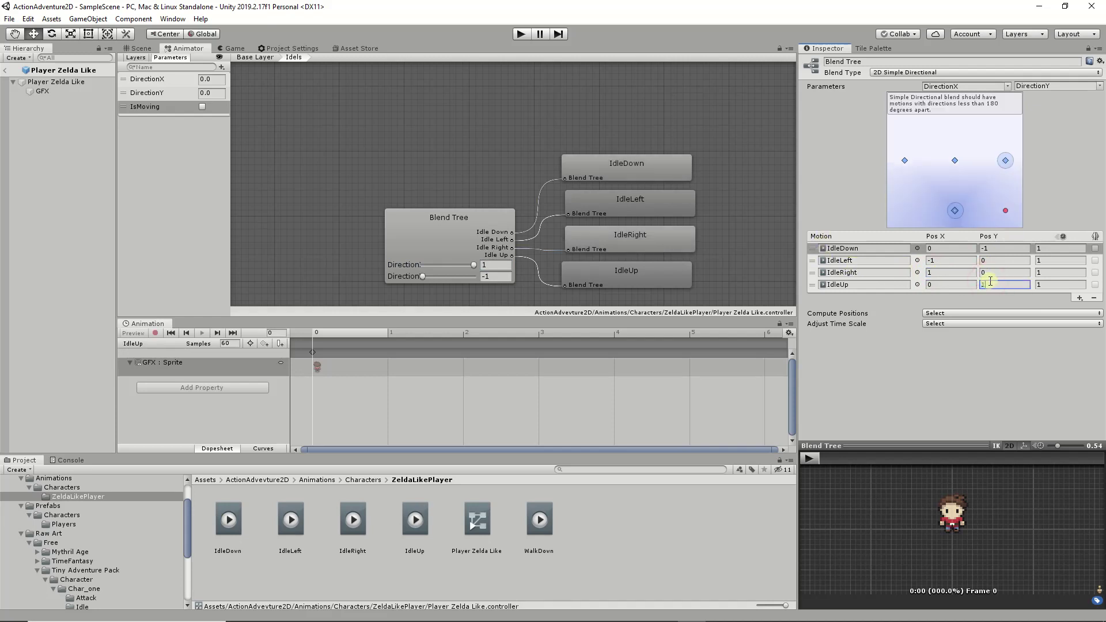
pyautogui.write('1')
pyautogui.click(864, 318)
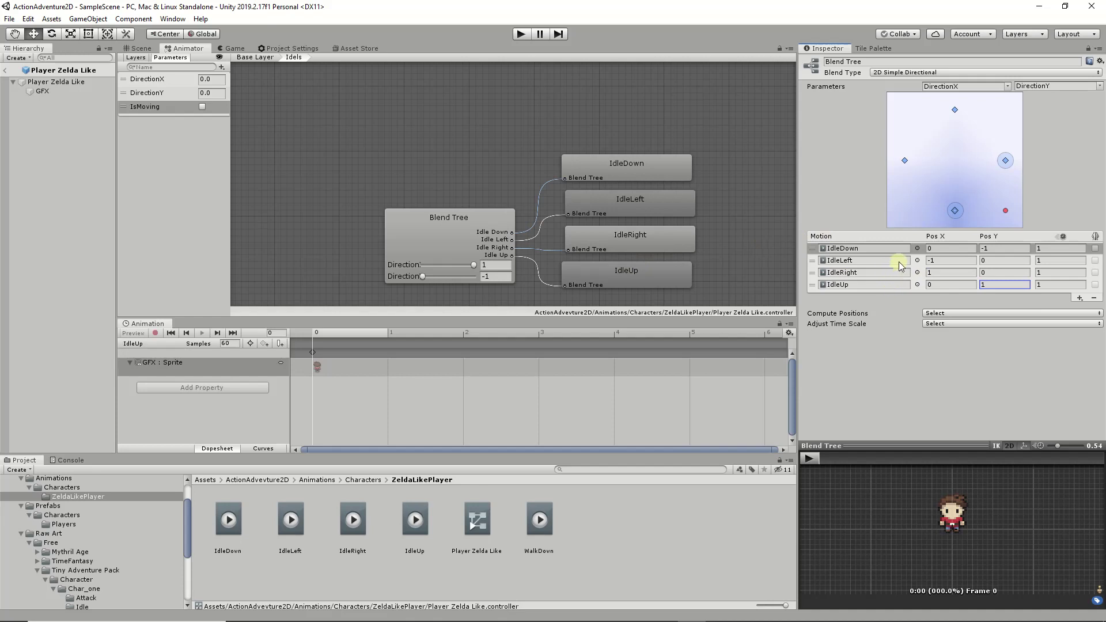
# - Add three empty motion fields below IdleUp in the blend tree
pyautogui.click(1076, 298)
pyautogui.click(1074, 308)
pyautogui.click(1076, 309)
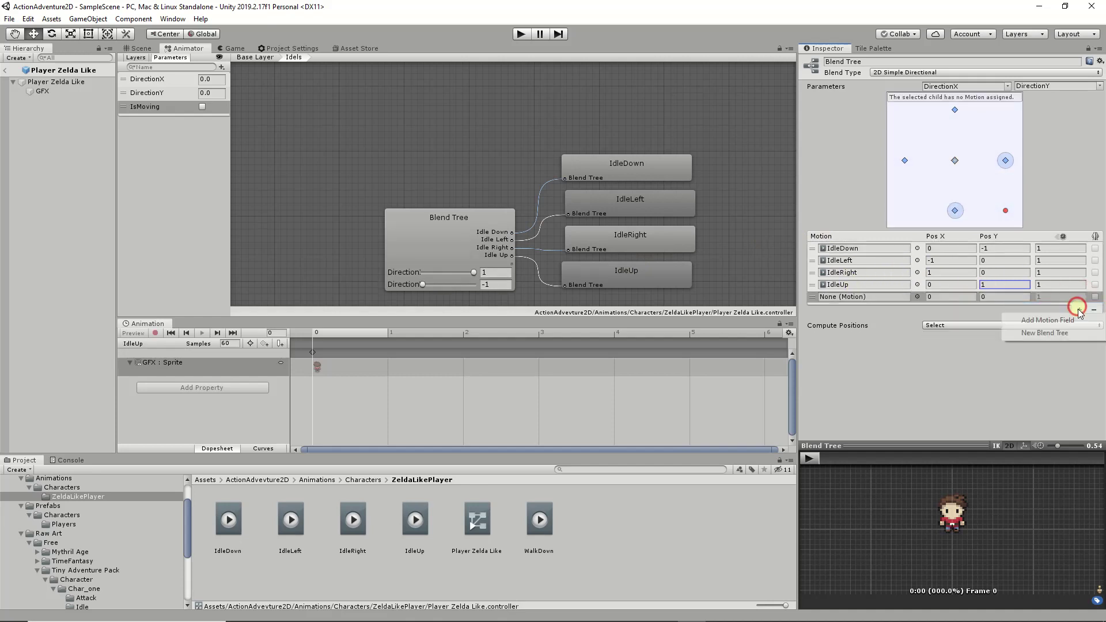
pyautogui.click(1074, 320)
pyautogui.click(1076, 321)
pyautogui.click(1074, 332)
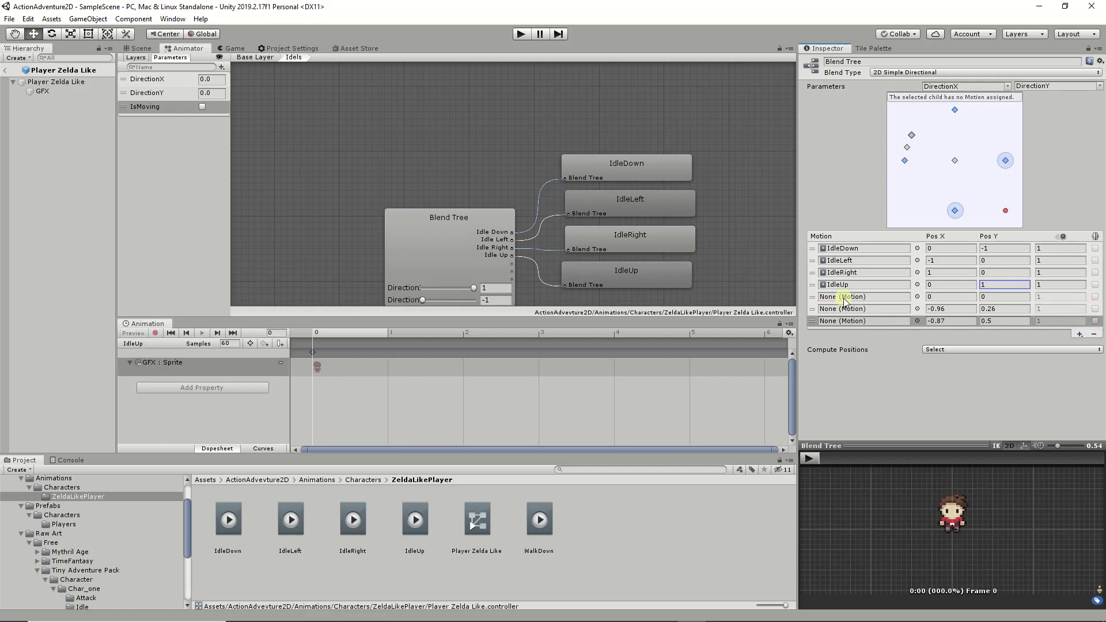
# - Set the first empty motion's position to -1, -1 and the second empty motion's position to 1, -1
pyautogui.click(935, 297)
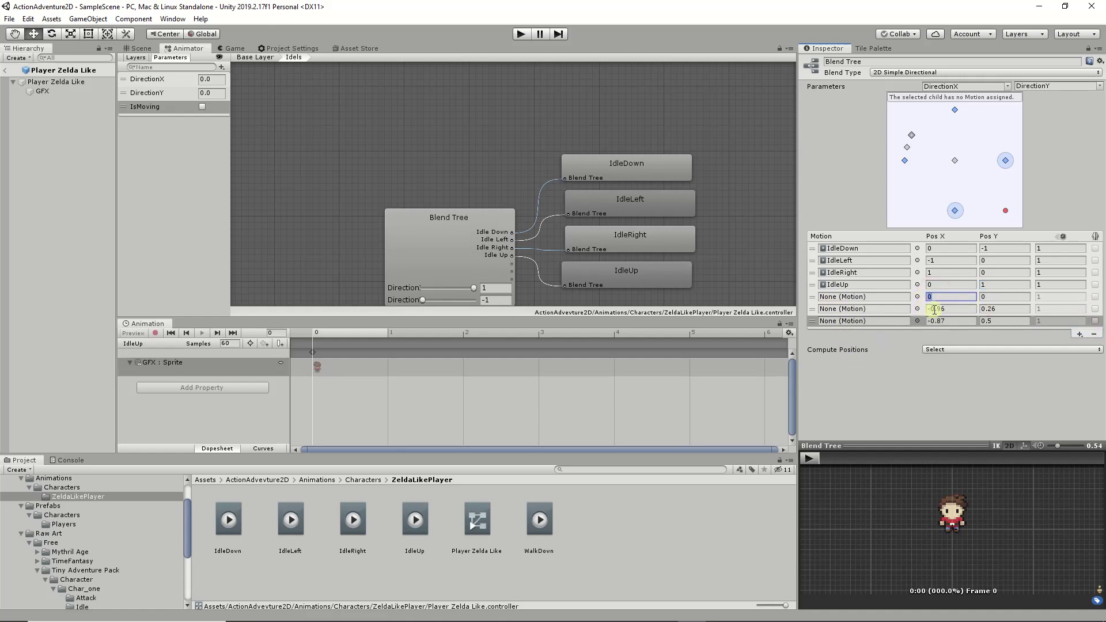
pyautogui.press('Tab')
pyautogui.click(955, 296)
pyautogui.click(947, 308)
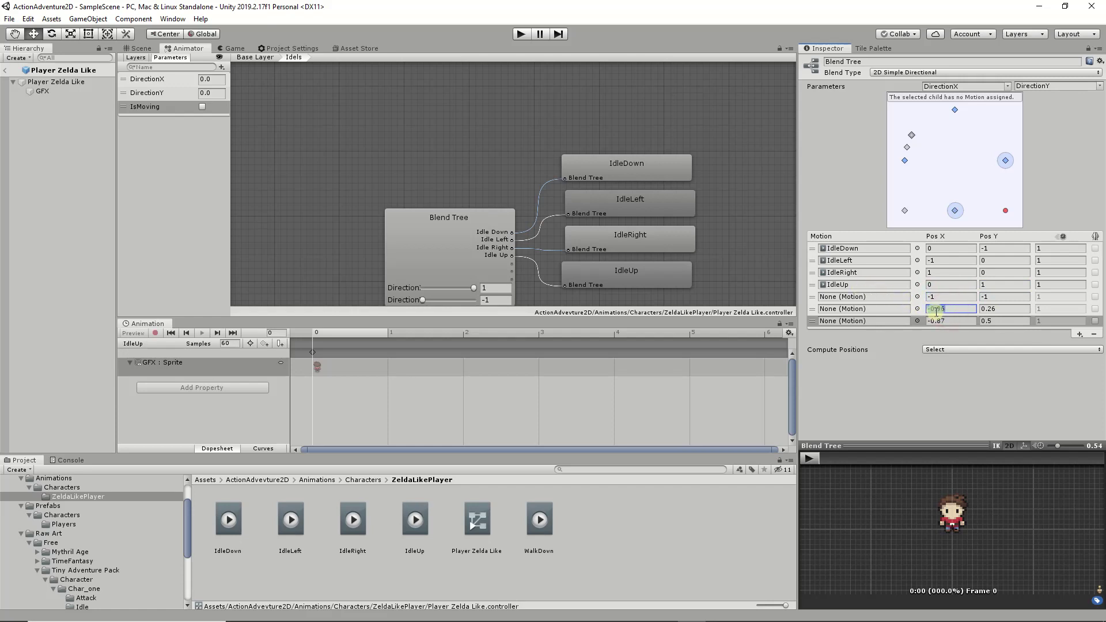
pyautogui.write('1')
pyautogui.press('Tab')
pyautogui.write('-')
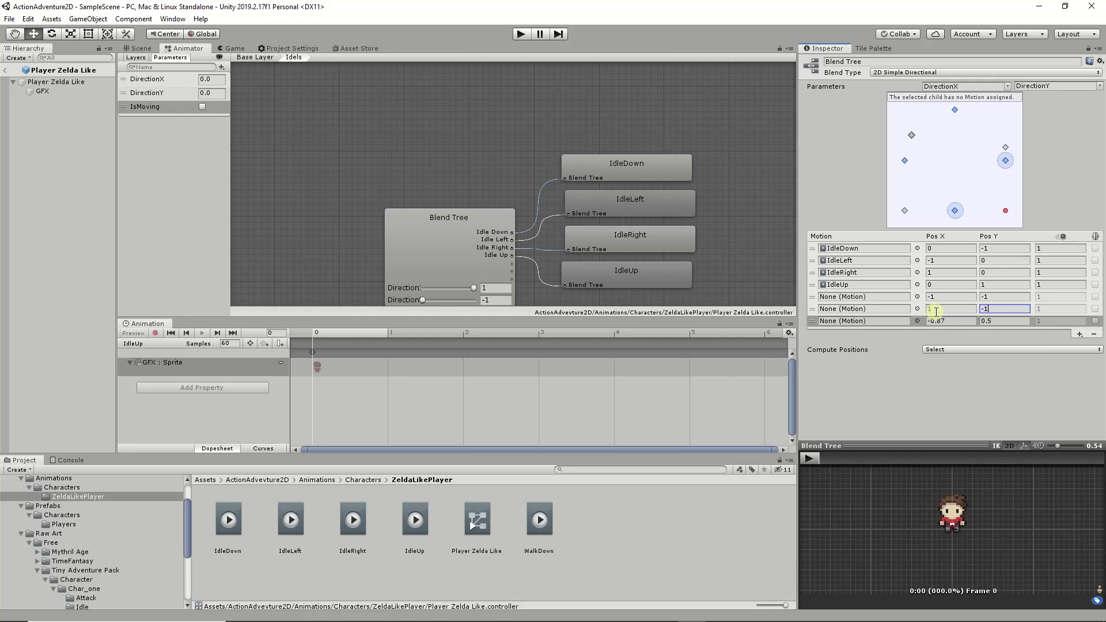
# - Set the third empty motion's position to Pos X -1 and Pos Y 1
pyautogui.click(947, 320)
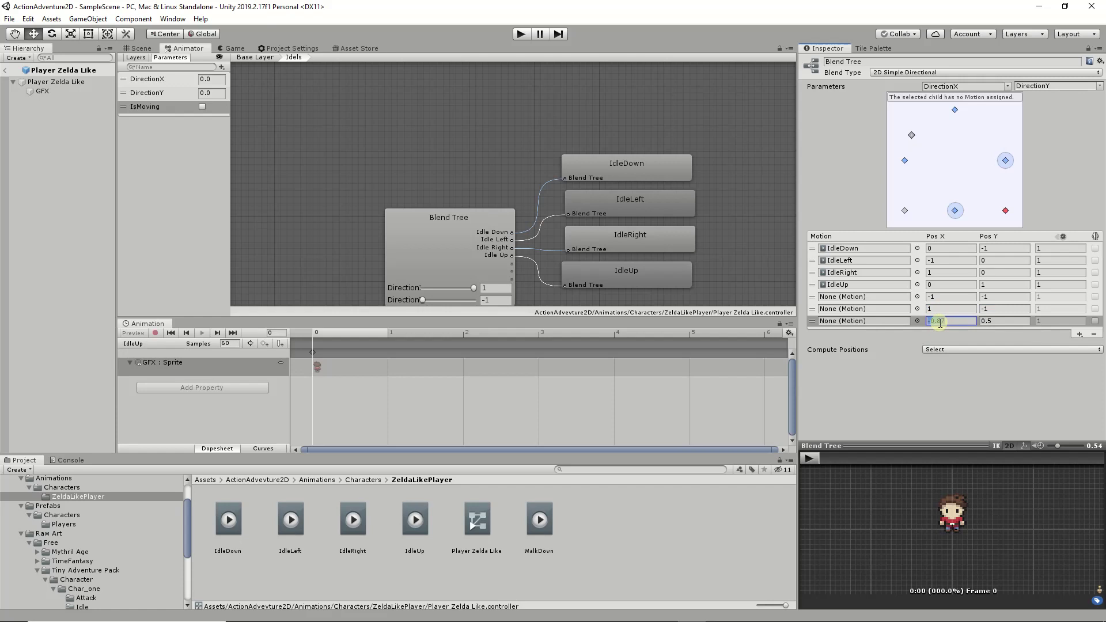
pyautogui.write('-1')
pyautogui.click(999, 321)
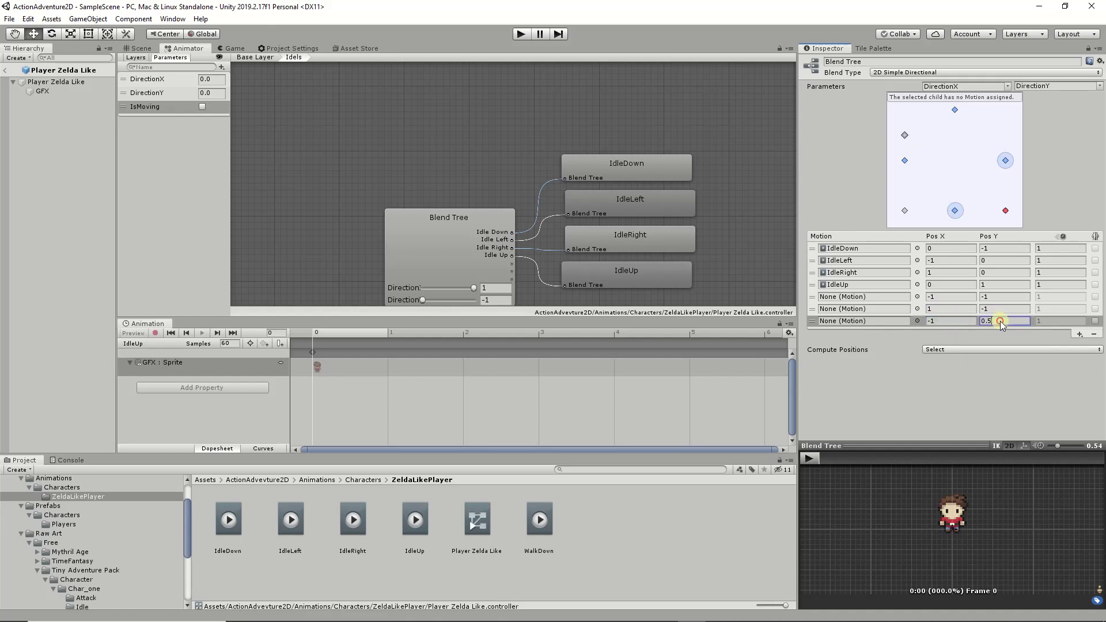
pyautogui.write('1')
# - Add a fourth empty motion field to the blend tree and set its position to Pos X 1 and Pos Y 1
pyautogui.click(1079, 334)
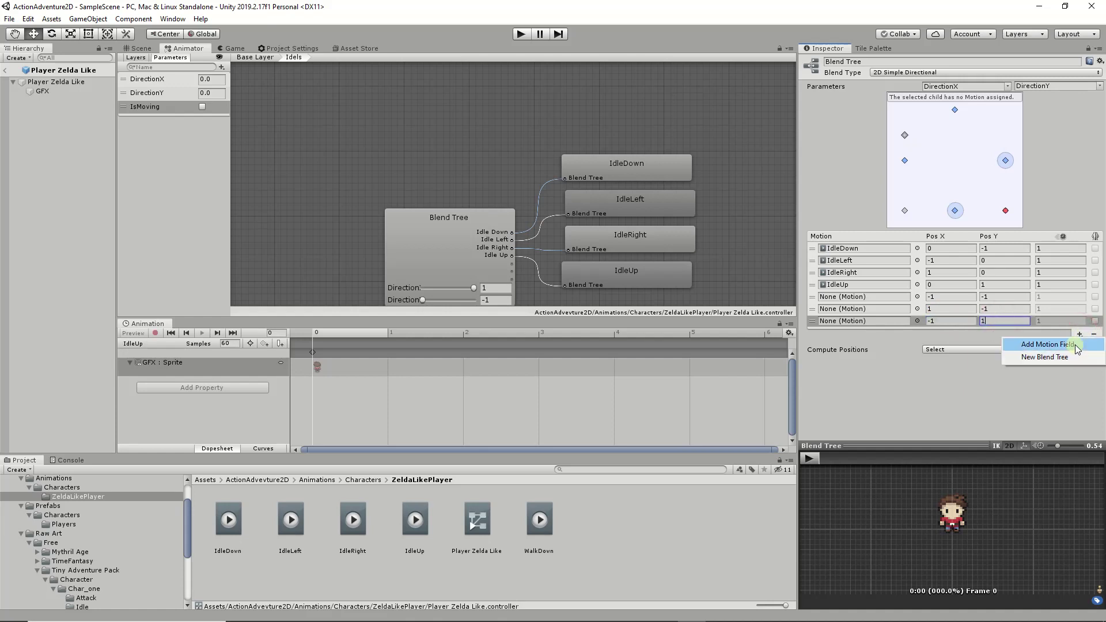
pyautogui.click(1047, 343)
pyautogui.click(936, 332)
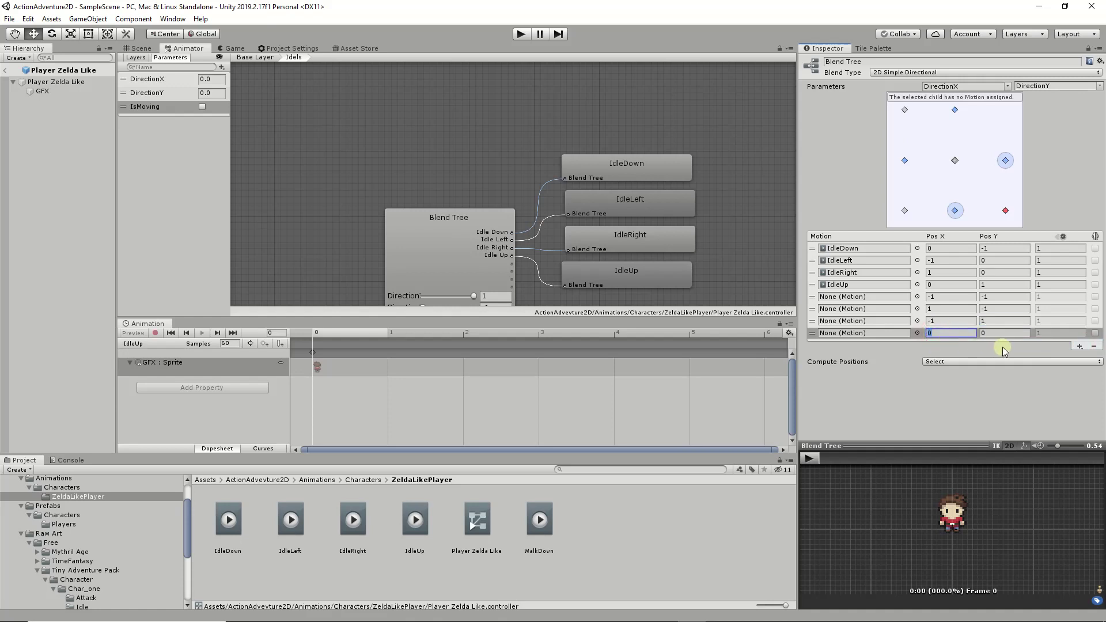
pyautogui.write('1')
pyautogui.press('Tab')
pyautogui.press('Return')
# - Preview the blend with DirectionX at -1 while changing DirectionY from -1 to 0 and up to 1
pyautogui.scroll(-10, 457, 243)
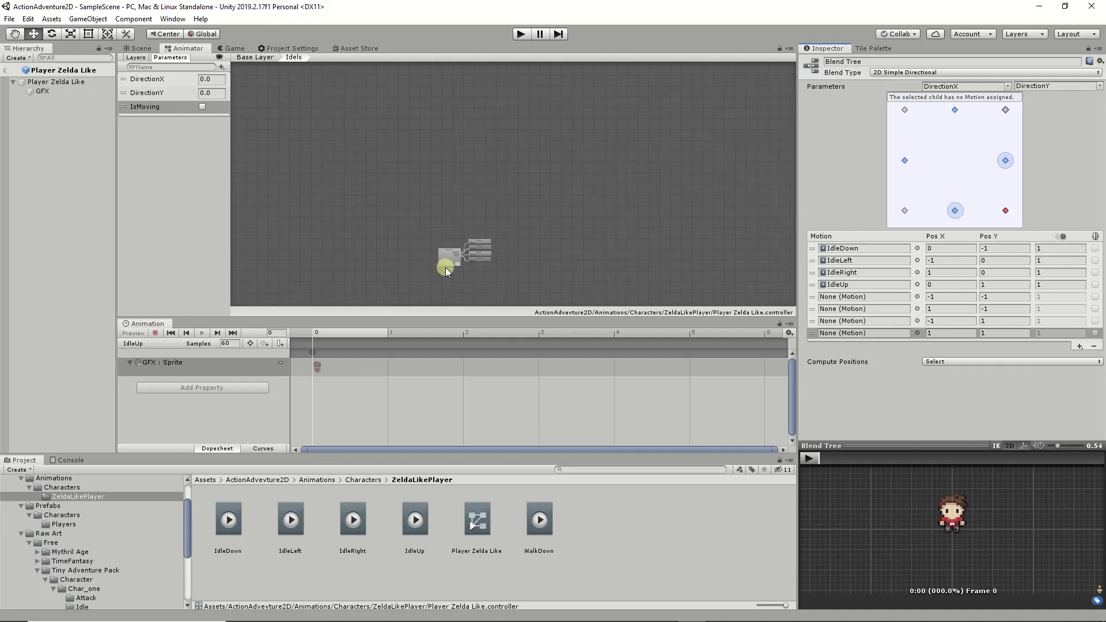
pyautogui.scroll(10, 445, 267)
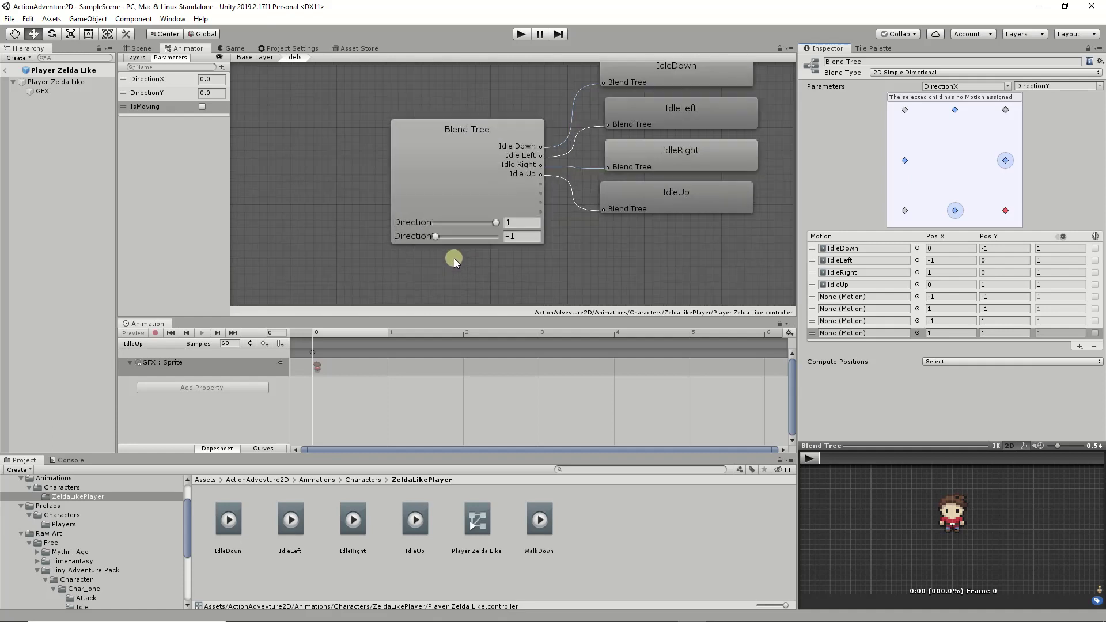
pyautogui.scroll(-2, 486, 198)
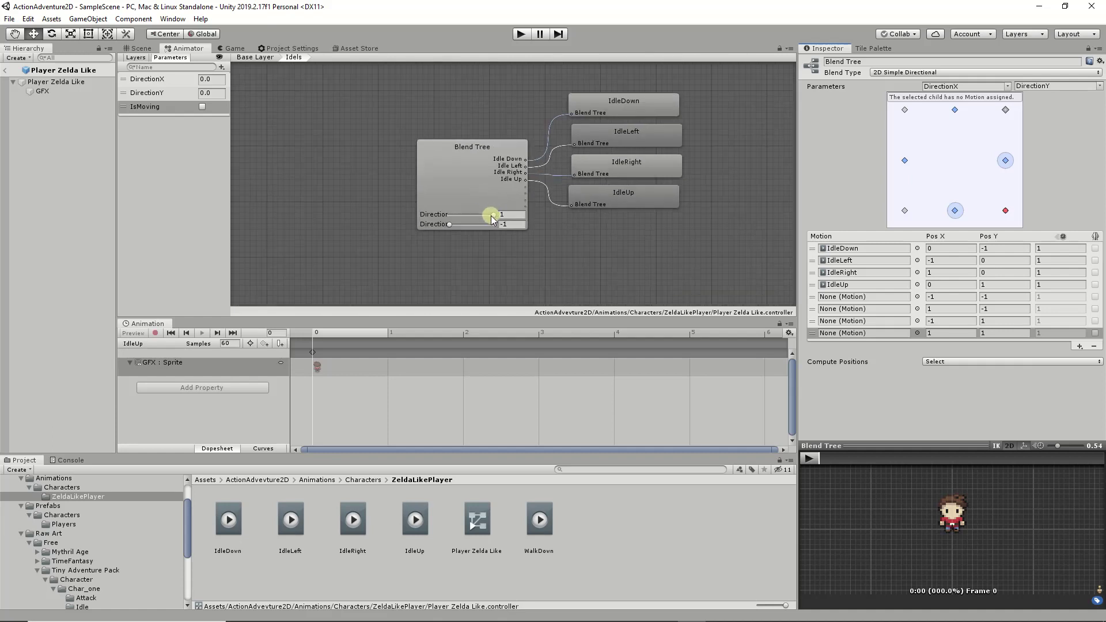
pyautogui.moveTo(493, 215); pyautogui.dragTo(412, 209)
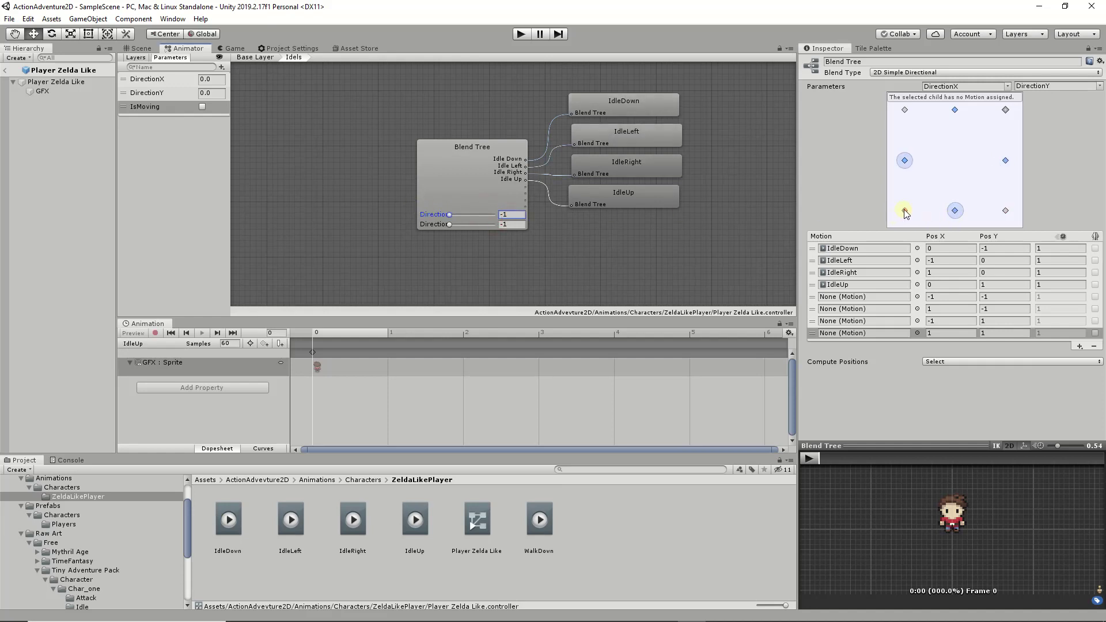
pyautogui.moveTo(450, 223); pyautogui.dragTo(473, 230)
pyautogui.click(506, 225)
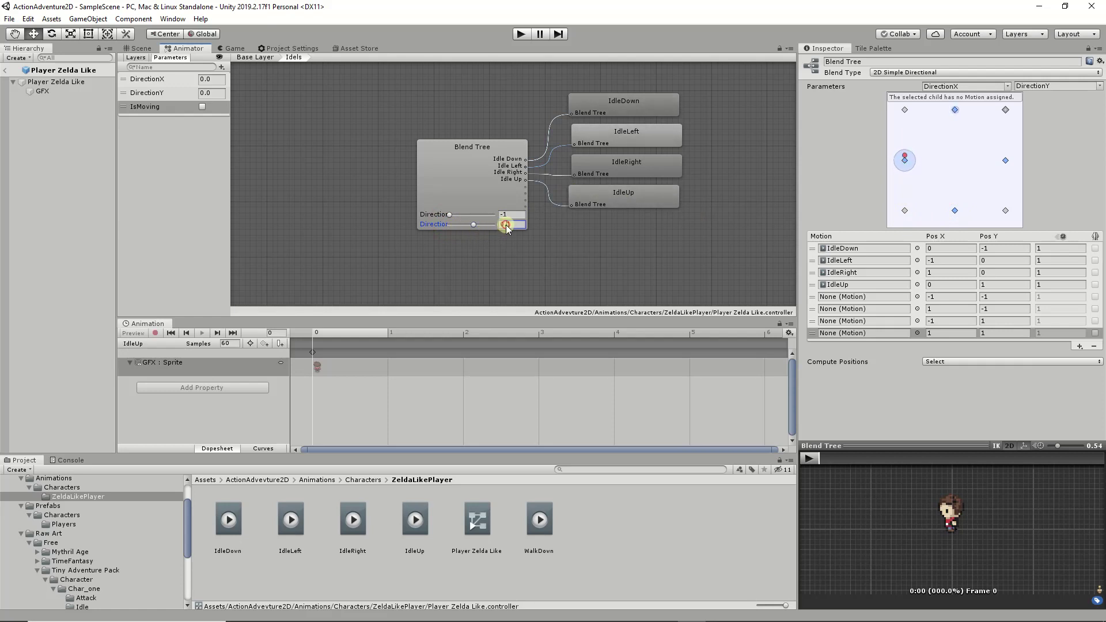
pyautogui.write('0')
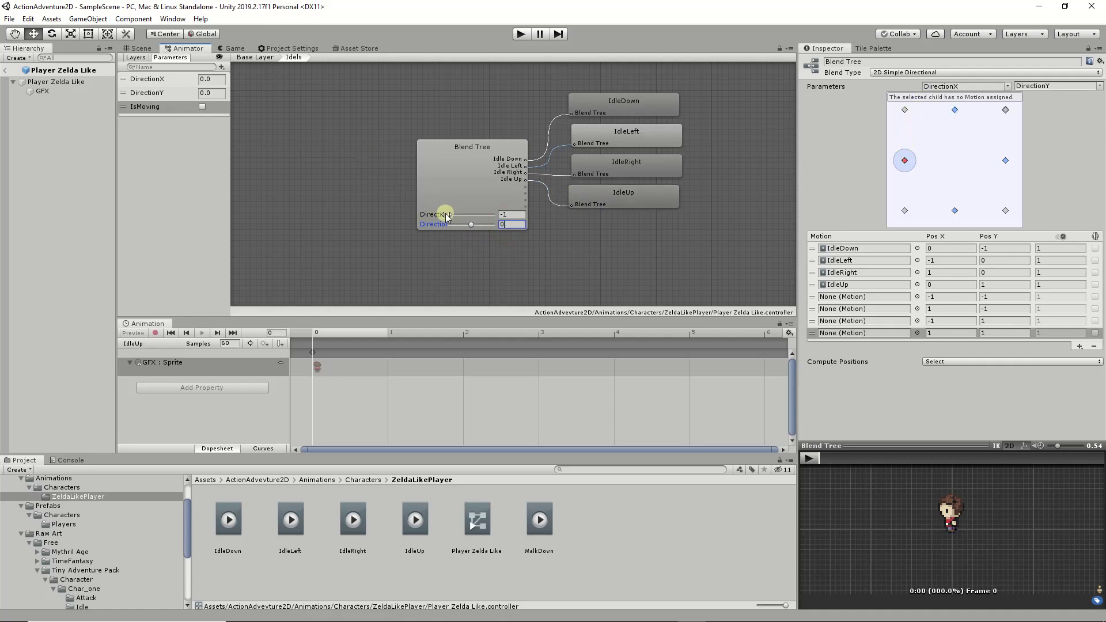
pyautogui.moveTo(447, 216); pyautogui.dragTo(402, 202)
pyautogui.click(471, 224)
pyautogui.moveTo(471, 224); pyautogui.dragTo(519, 224)
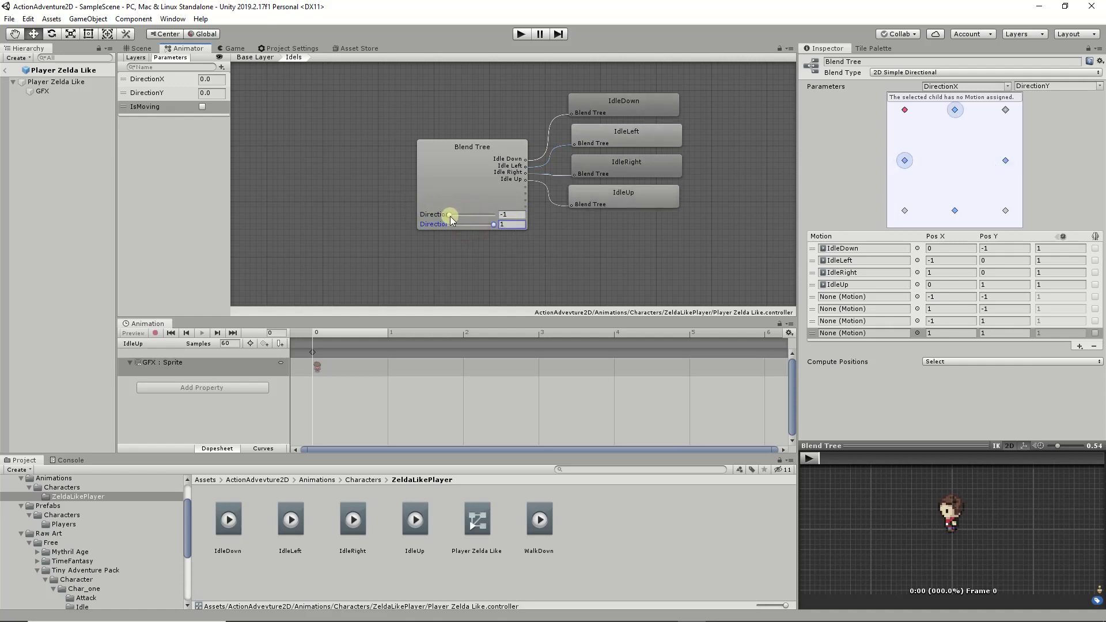
pyautogui.moveTo(449, 215); pyautogui.dragTo(344, 207)
# - Remove all four empty motion fields from the blend tree
pyautogui.click(1093, 346)
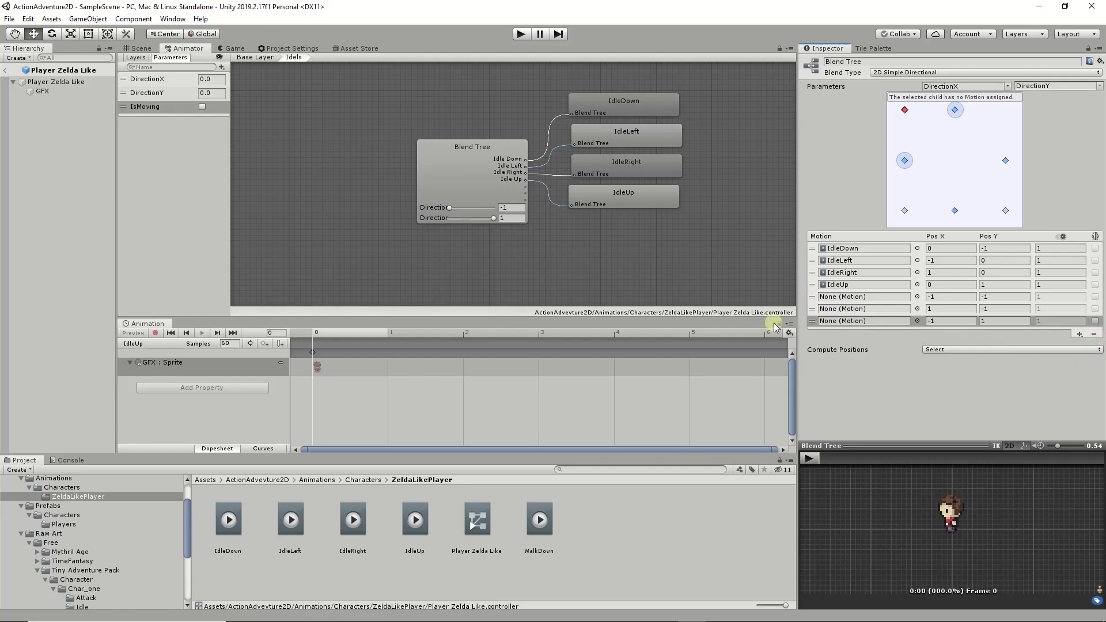
pyautogui.click(1094, 333)
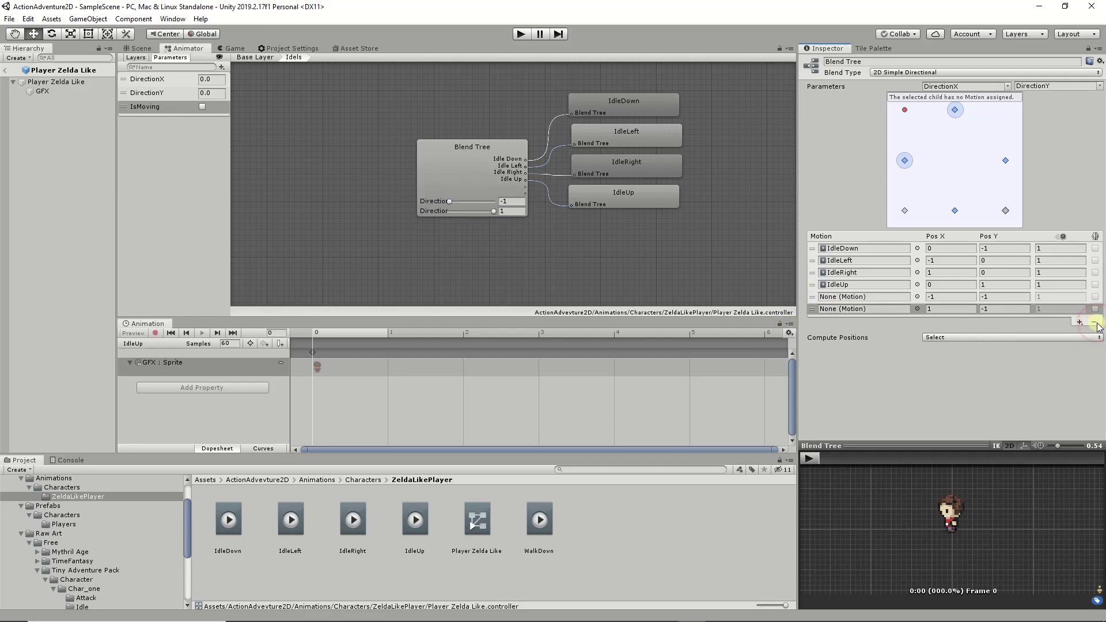
pyautogui.click(1094, 322)
pyautogui.click(1094, 310)
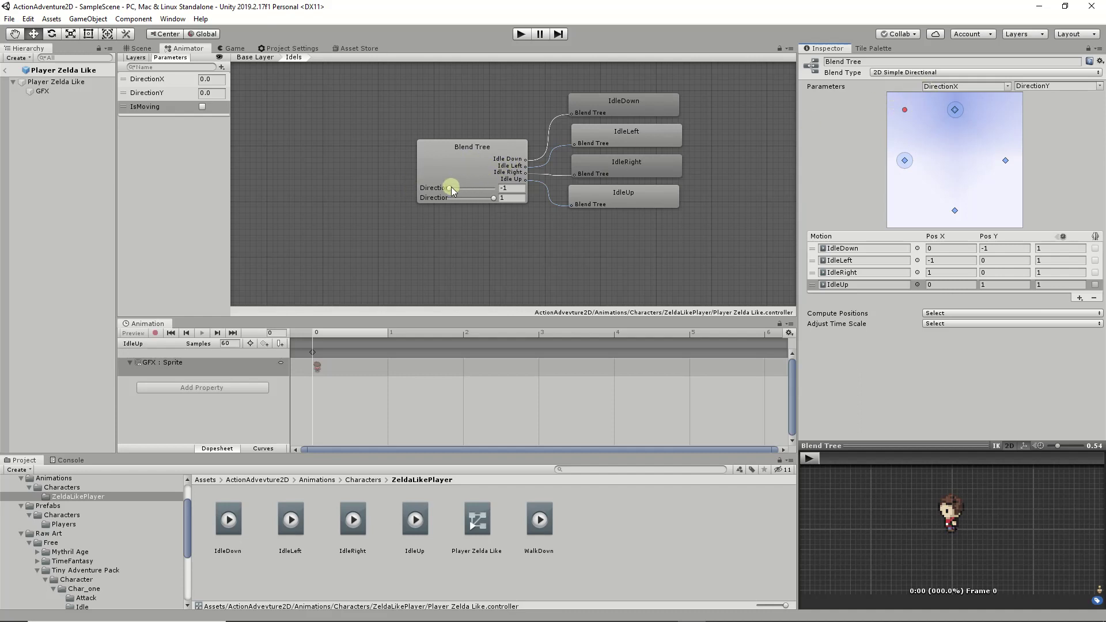
# - Preview the blend at DirectionX 0.86 and near the centre, set both direction values to 0, and inspect the IdleDown motion
pyautogui.moveTo(450, 187); pyautogui.dragTo(490, 189)
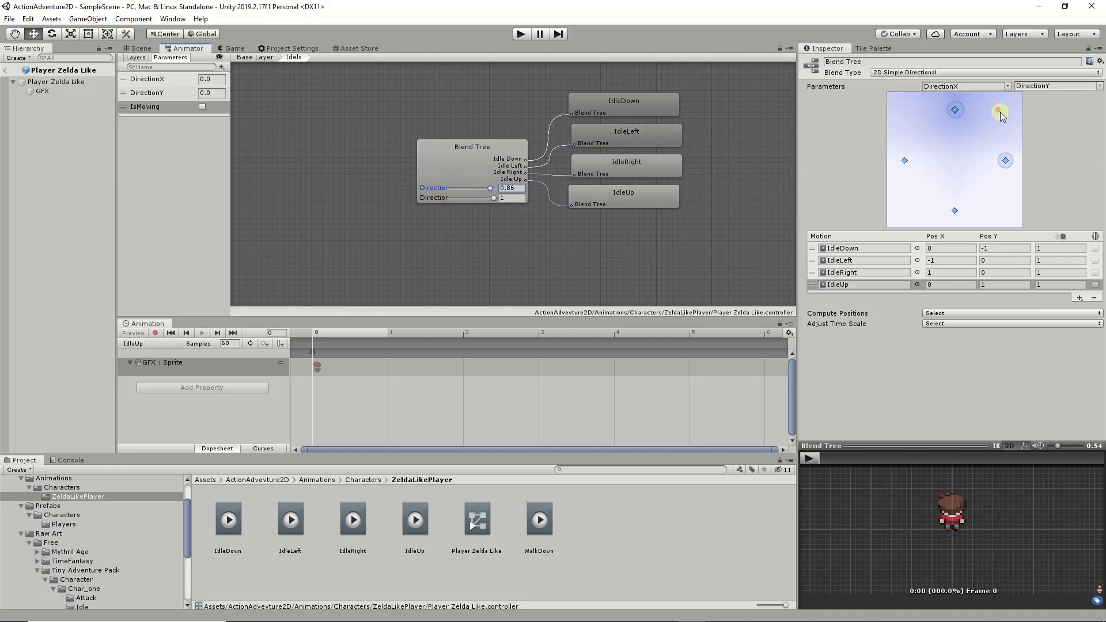
pyautogui.moveTo(1001, 114); pyautogui.dragTo(963, 165)
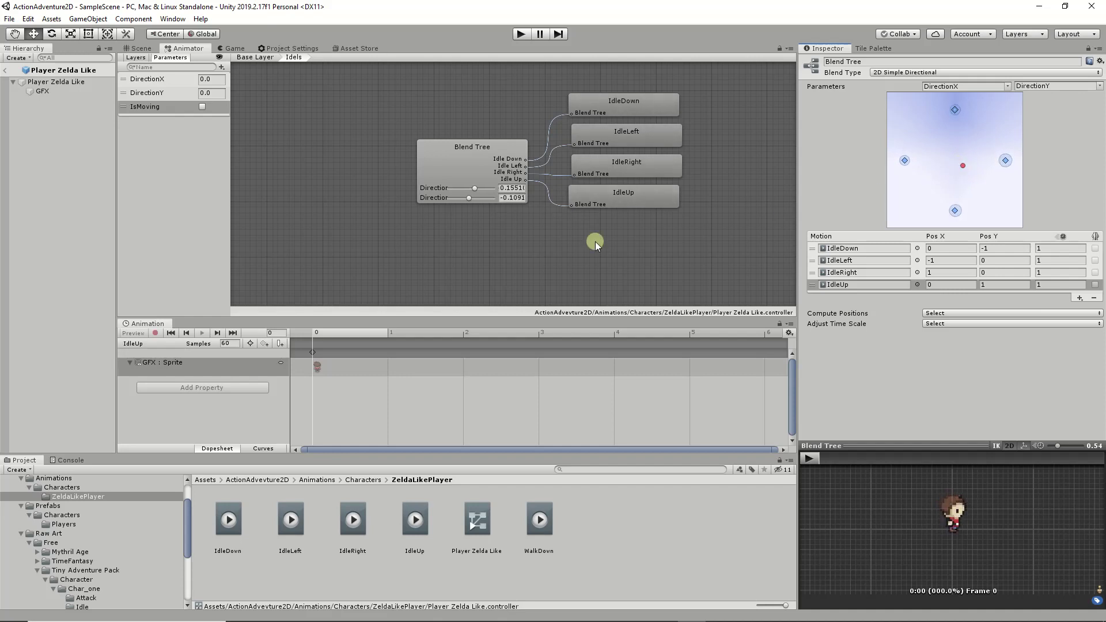
pyautogui.click(511, 187)
pyautogui.write('0')
pyautogui.press('Tab')
pyautogui.write('0')
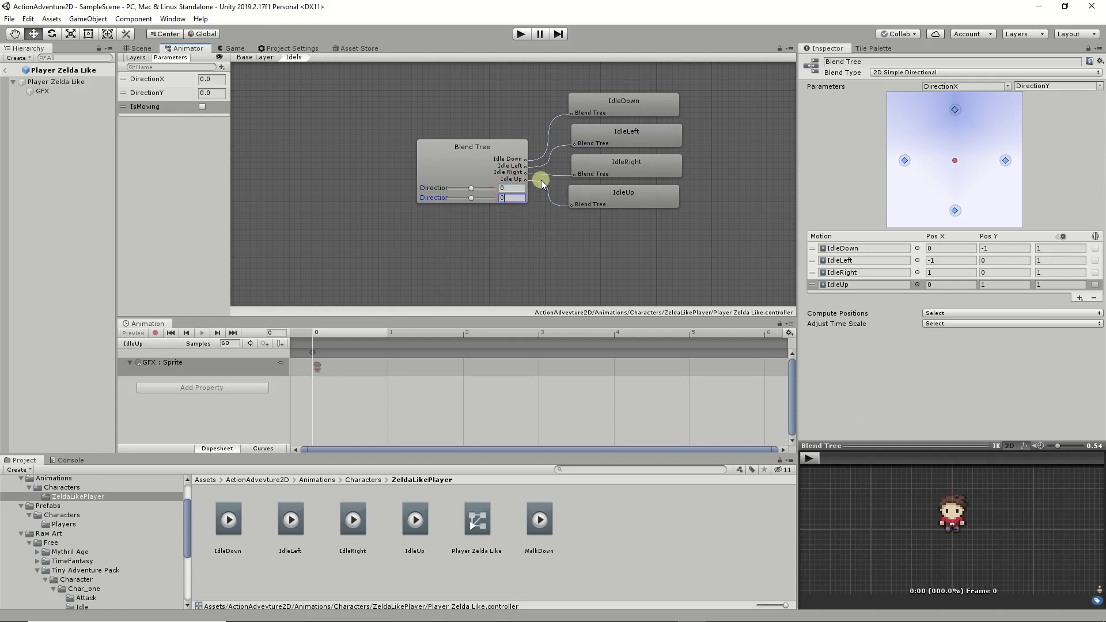
pyautogui.press('Return')
pyautogui.click(855, 476)
pyautogui.click(938, 251)
pyautogui.click(840, 250)
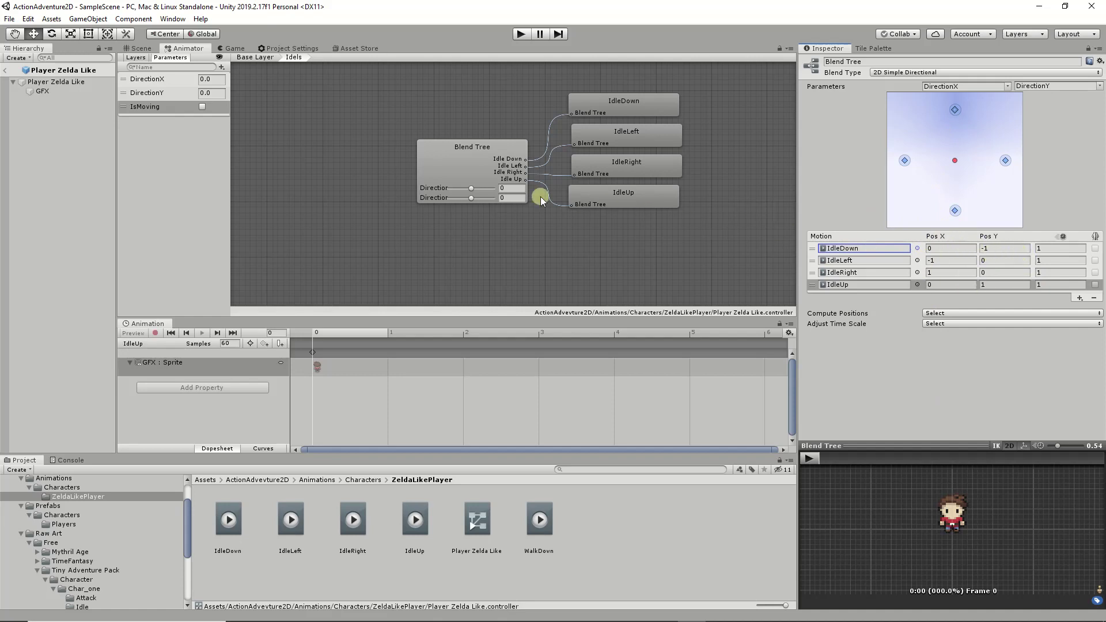
# - Preview the blend at DirectionX 1 and DirectionY -1, and move IdleUp directly below IdleDown in the motion list
pyautogui.moveTo(470, 187); pyautogui.dragTo(517, 201)
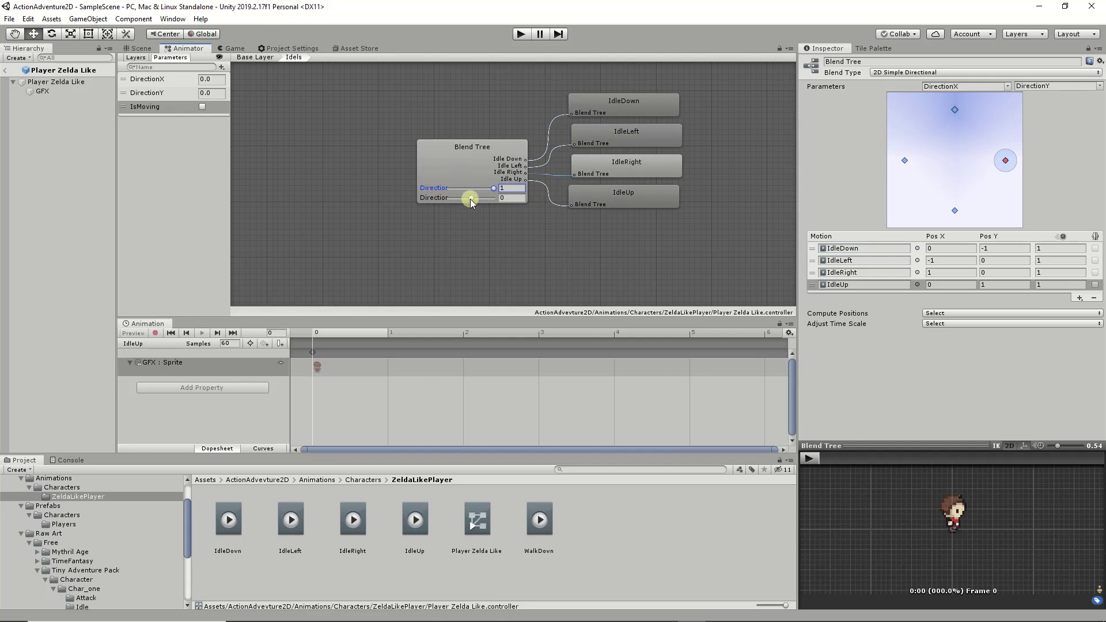
pyautogui.moveTo(470, 199); pyautogui.dragTo(341, 203)
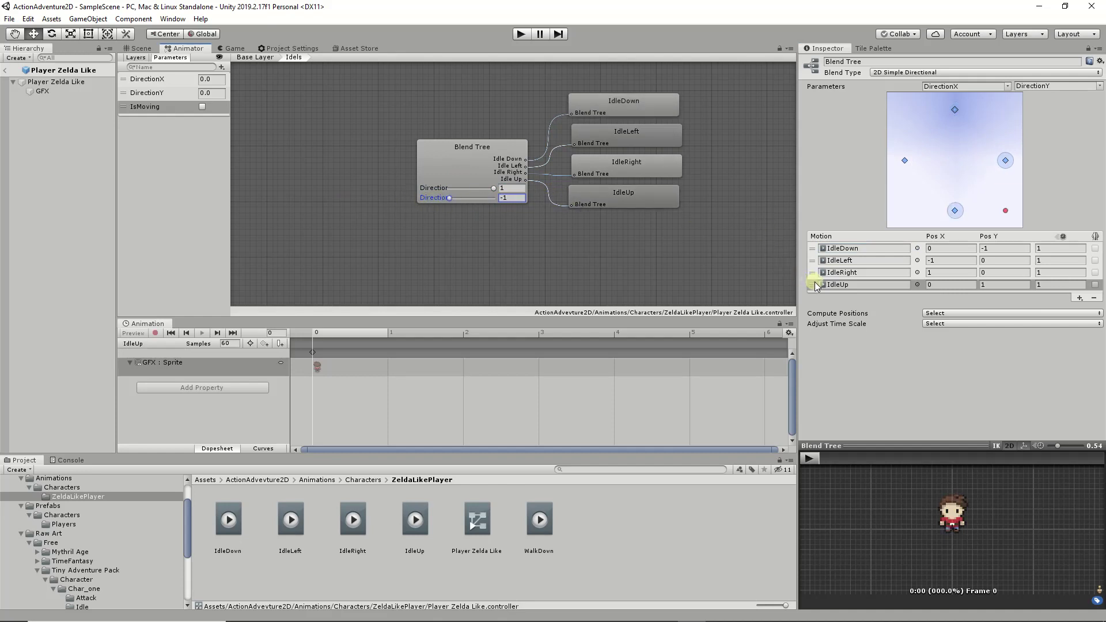
pyautogui.moveTo(813, 285); pyautogui.dragTo(813, 261)
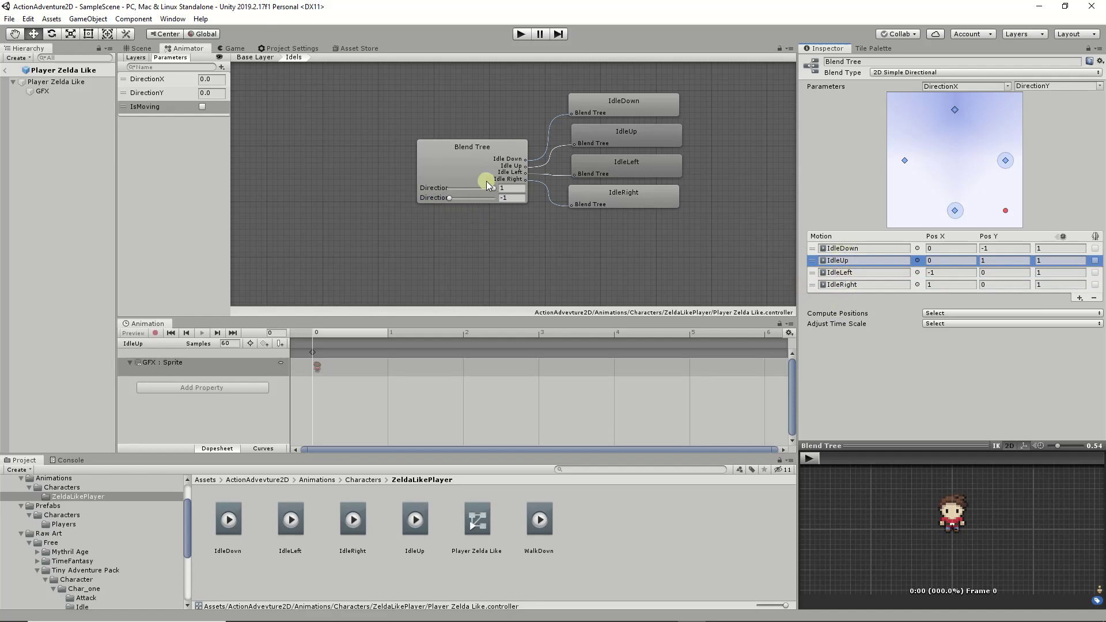
# - Preview the reordered blend tree at the diagonal positions 1, 1, then 1, -1, and -1, -1
pyautogui.moveTo(493, 189)
pyautogui.mouseDown()
pyautogui.moveTo(443, 188)
pyautogui.moveTo(542, 188)
pyautogui.moveTo(416, 188)
pyautogui.moveTo(575, 191)
pyautogui.moveTo(451, 209)
pyautogui.moveTo(489, 192)
pyautogui.moveTo(460, 197)
pyautogui.moveTo(532, 200)
pyautogui.mouseUp()
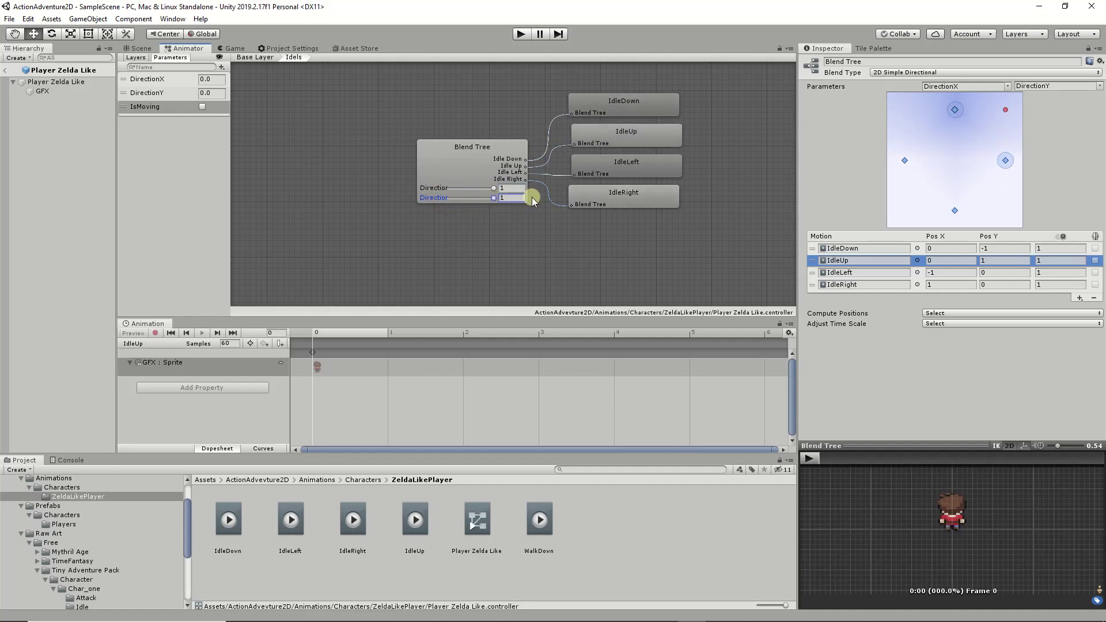
pyautogui.click(964, 514)
pyautogui.moveTo(495, 197); pyautogui.dragTo(385, 192)
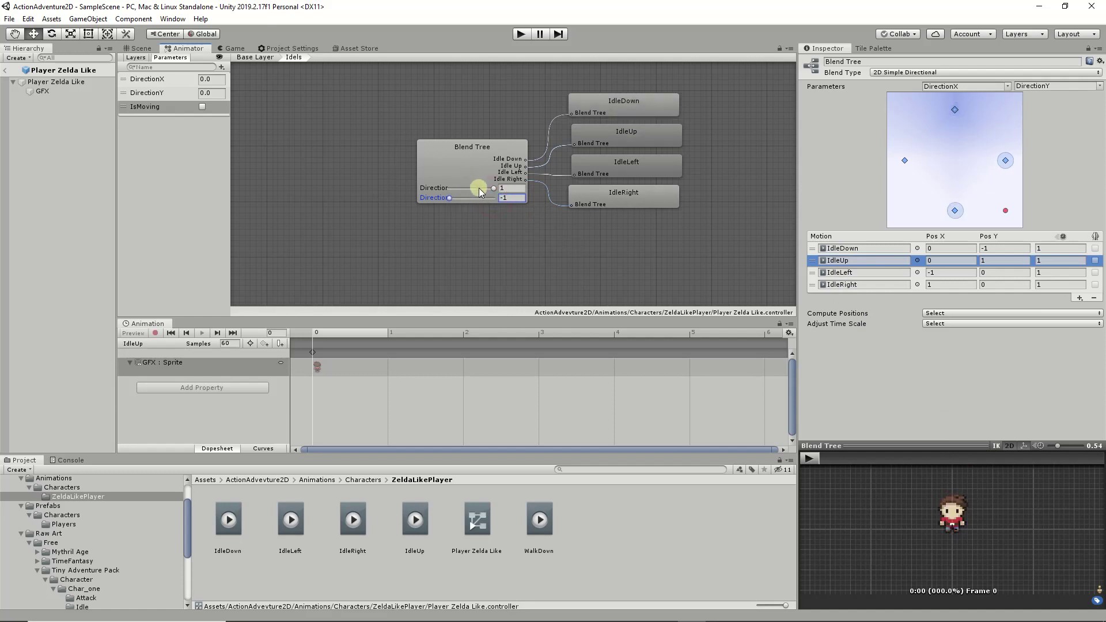
pyautogui.moveTo(491, 189); pyautogui.dragTo(429, 189)
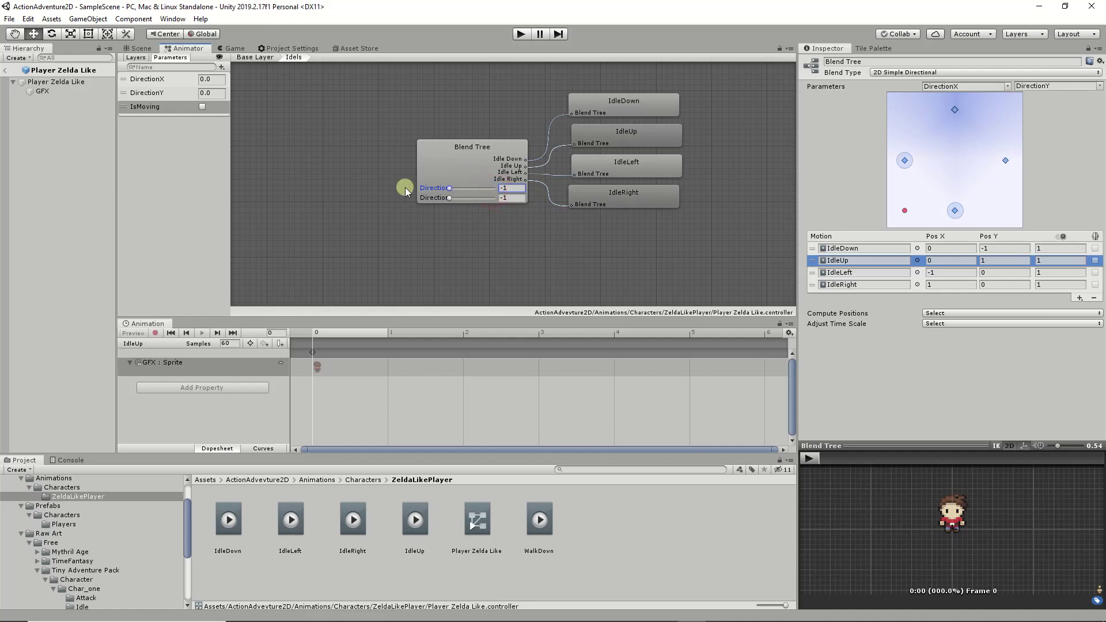
# - Preview the blend with DirectionY set to -0.99 and check IdleLeft's Pos X and Pos Y values
pyautogui.moveTo(450, 197); pyautogui.dragTo(449, 199)
pyautogui.click(508, 198)
pyautogui.write('-0.')
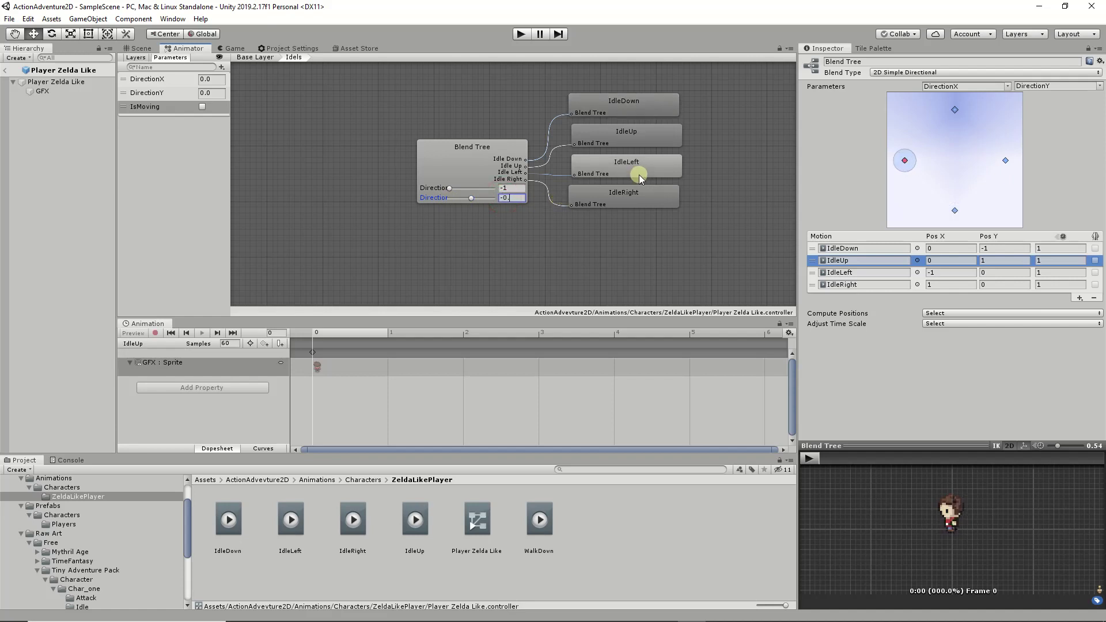
pyautogui.write('99')
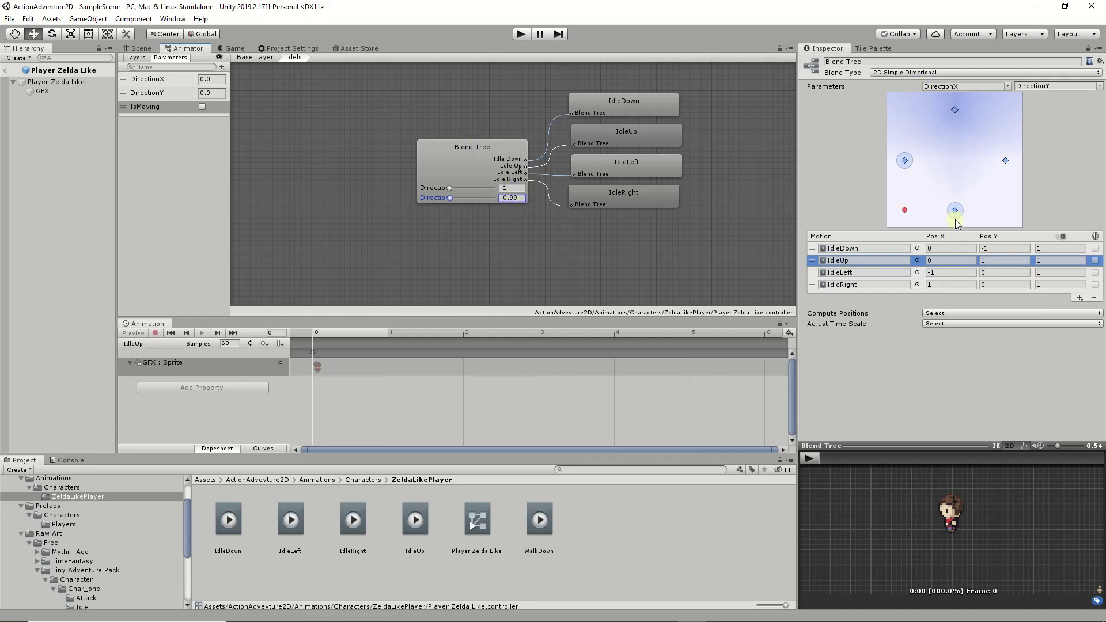
pyautogui.click(944, 276)
pyautogui.click(996, 273)
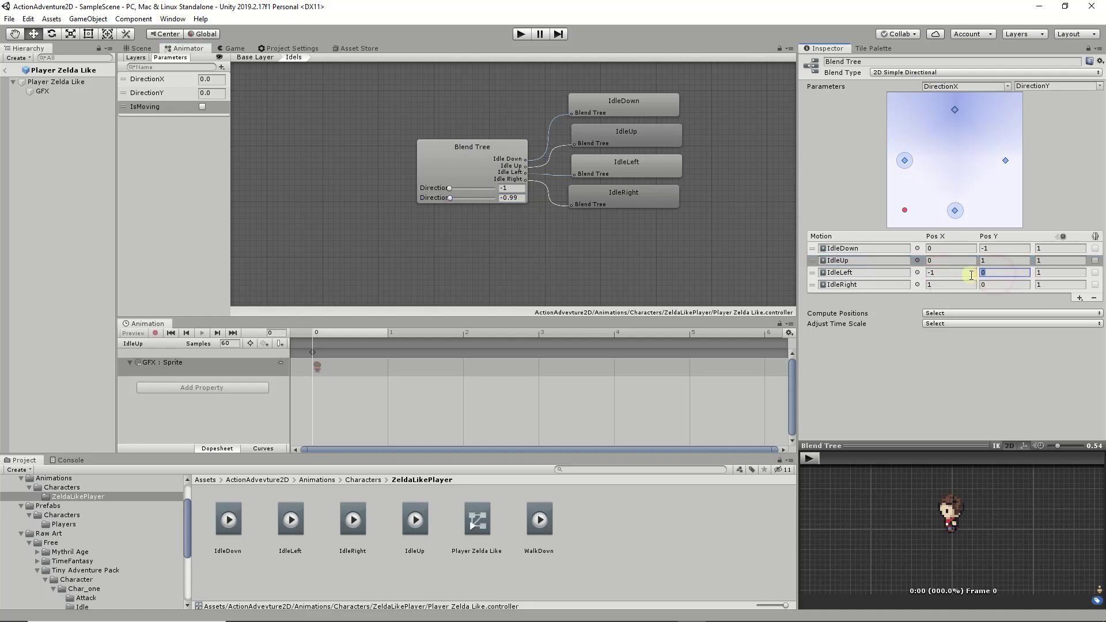
pyautogui.click(970, 273)
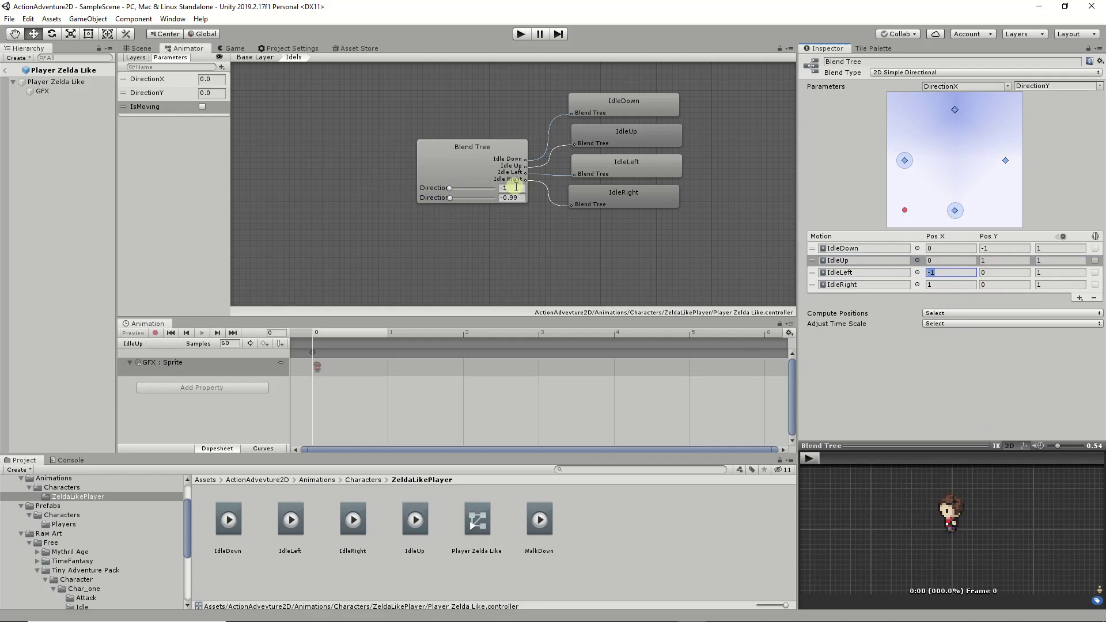
# - Set the preview DirectionX value to -0.99 to compare the blend near the lower-left diagonal
pyautogui.click(449, 189)
pyautogui.moveTo(449, 190); pyautogui.dragTo(448, 192)
pyautogui.click(506, 196)
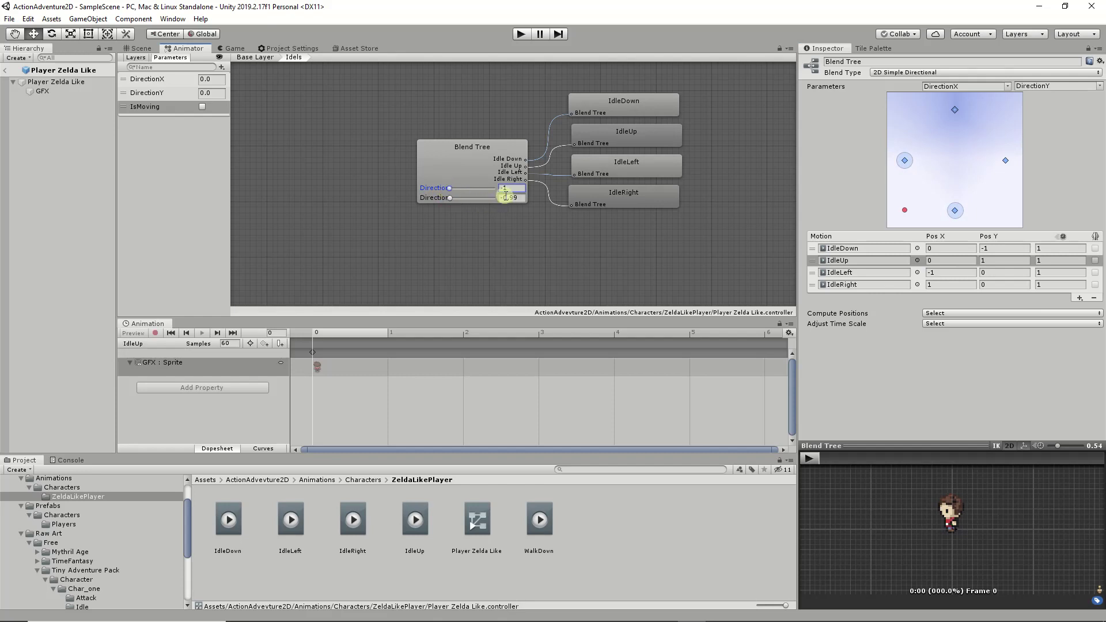
pyautogui.write('-')
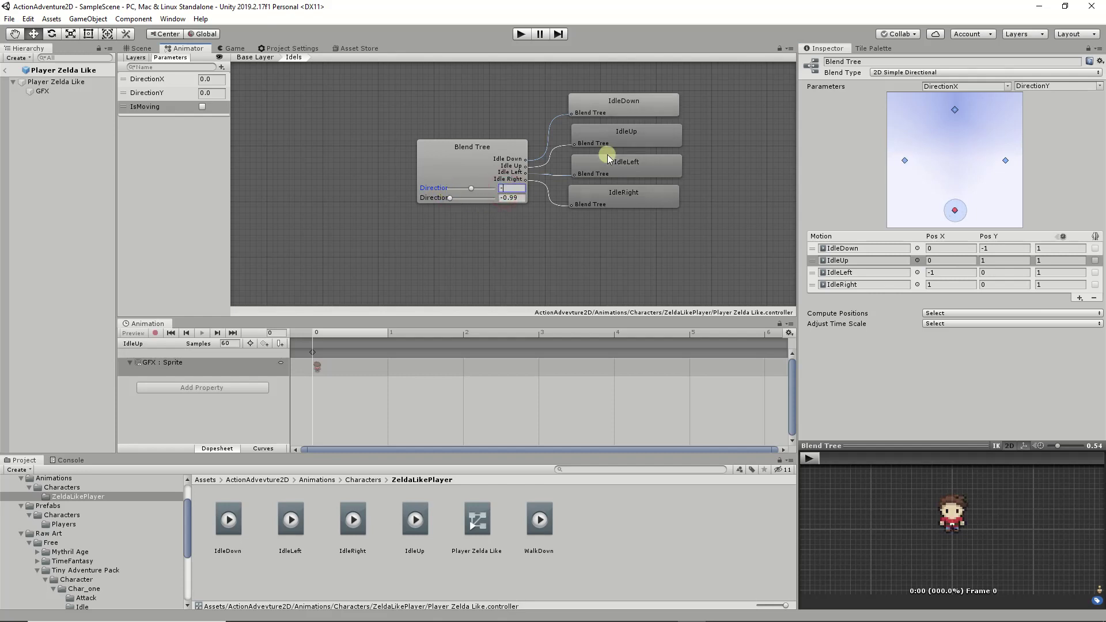
pyautogui.write('0.99')
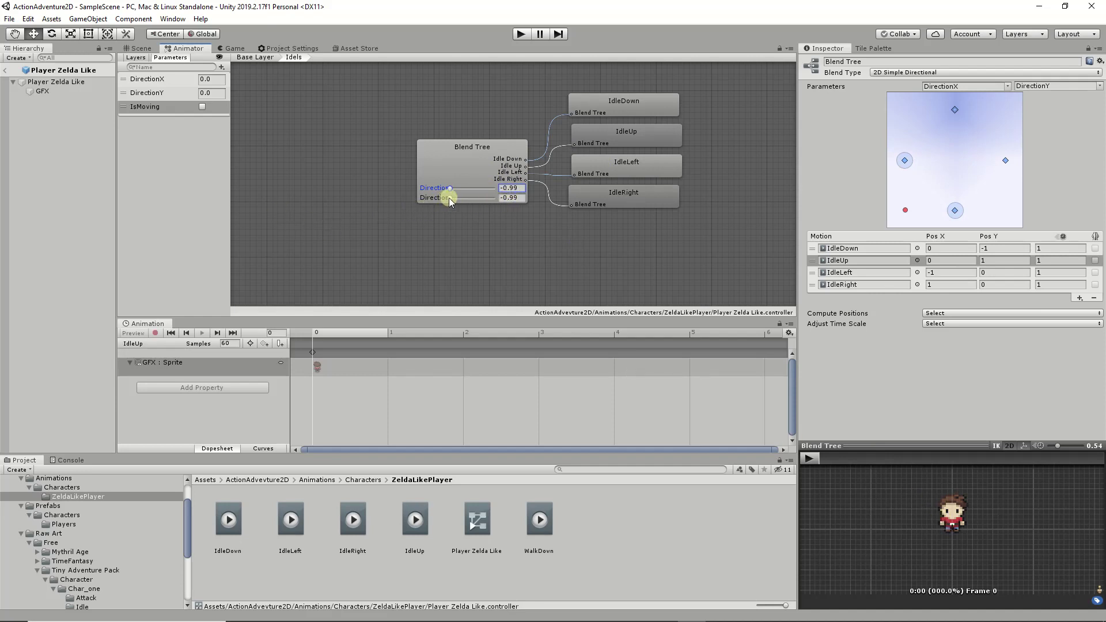
# - Preview the blend at DirectionY -0.5 and DirectionX about -0.47, and return the blend point to the centre
pyautogui.moveTo(449, 198); pyautogui.dragTo(455, 199)
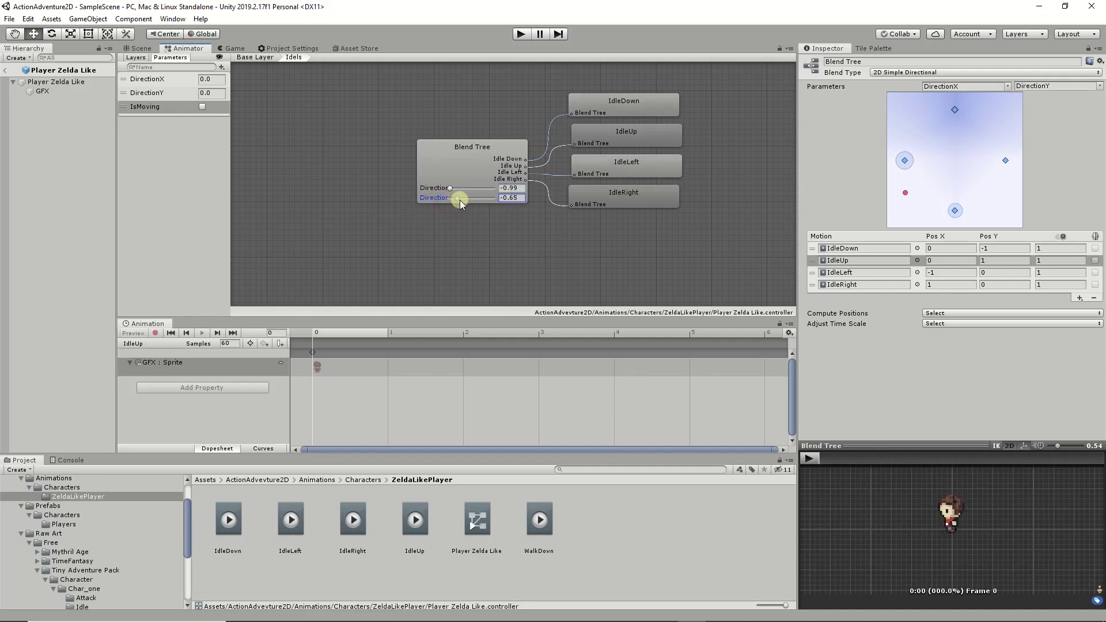
pyautogui.doubleClick(505, 197)
pyautogui.write('-0.5')
pyautogui.click(459, 191)
pyautogui.moveTo(450, 189); pyautogui.dragTo(463, 190)
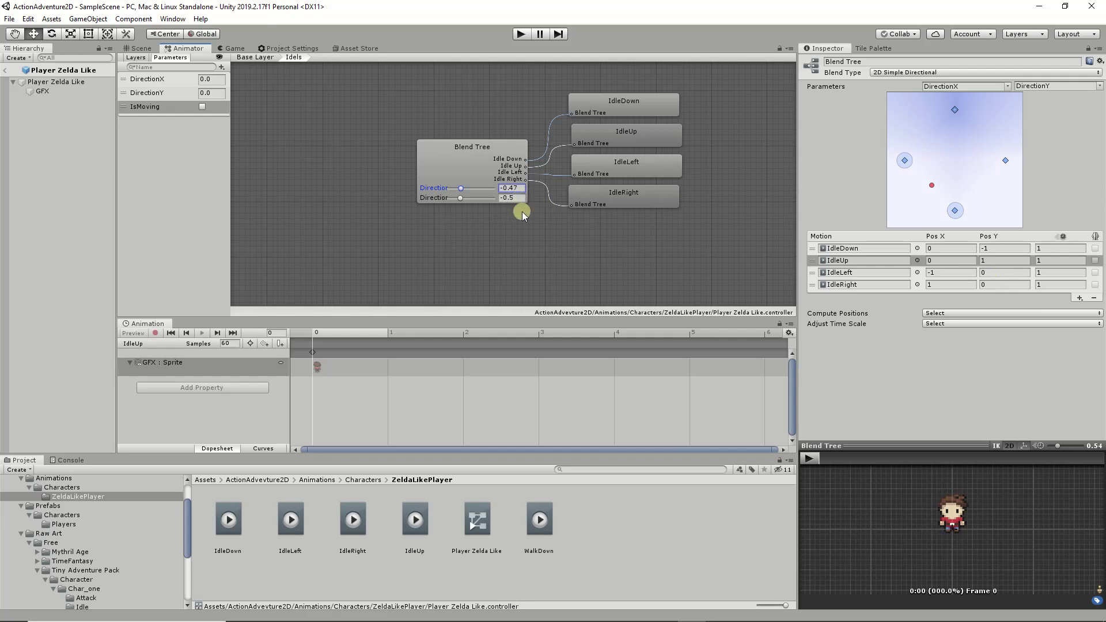
pyautogui.moveTo(461, 193)
pyautogui.mouseDown()
pyautogui.moveTo(451, 190)
pyautogui.moveTo(488, 191)
pyautogui.moveTo(449, 190)
pyautogui.moveTo(461, 202)
pyautogui.moveTo(452, 196)
pyautogui.moveTo(528, 202)
pyautogui.moveTo(458, 209)
pyautogui.moveTo(482, 208)
pyautogui.moveTo(452, 189)
pyautogui.moveTo(471, 192)
pyautogui.mouseUp()
# - Leave prefab editing to return to SampleScene, and collapse and select the Player Zelda Like object
pyautogui.click(144, 49)
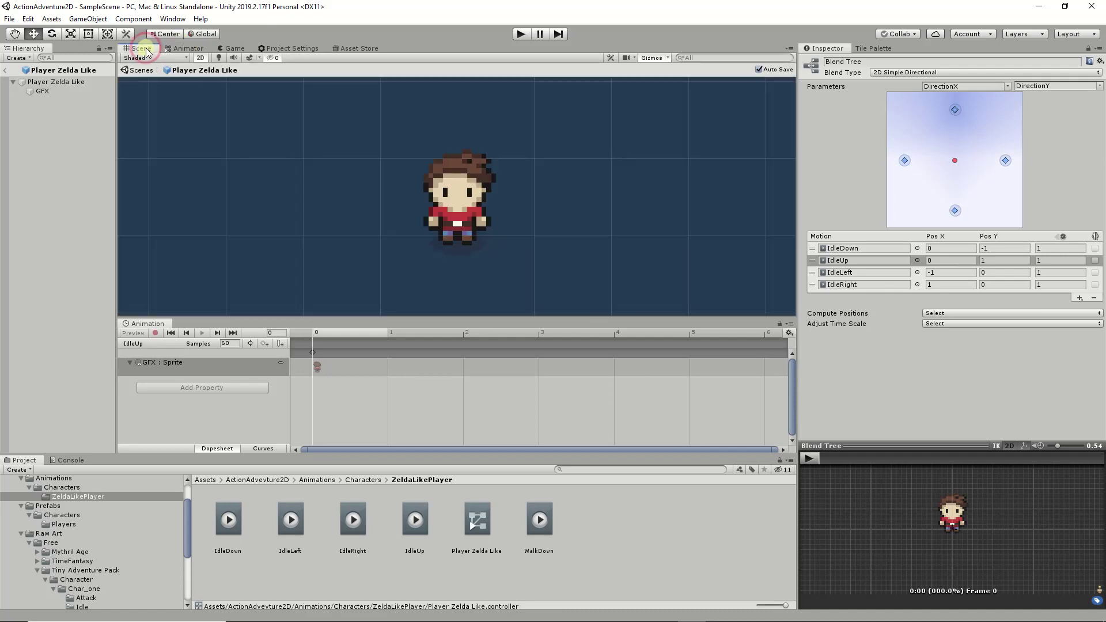
pyautogui.click(52, 84)
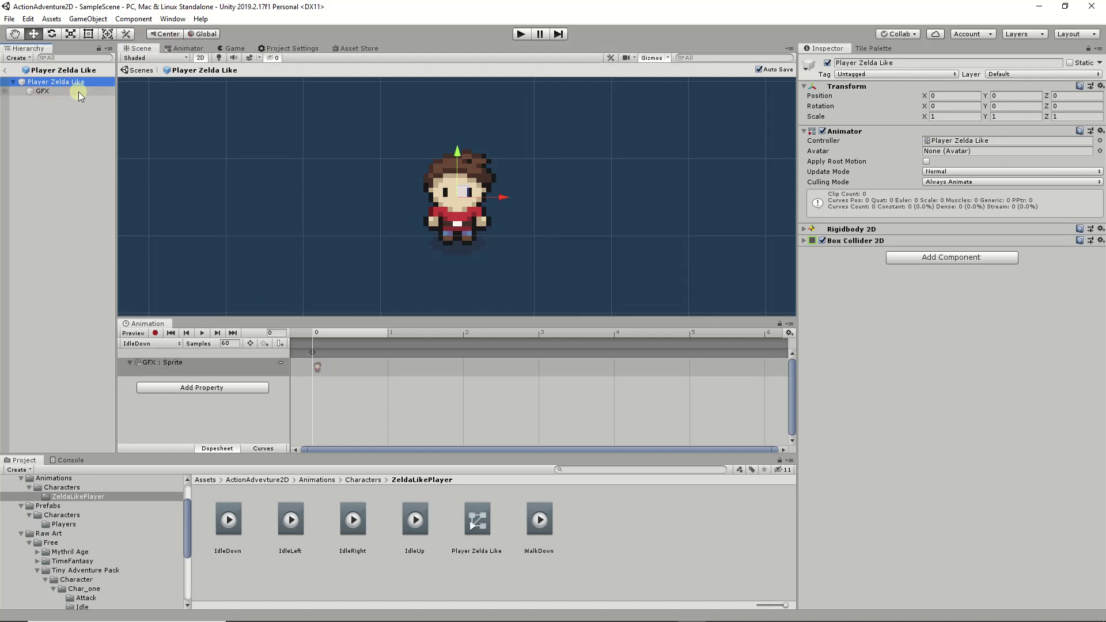
pyautogui.click(5, 69)
pyautogui.scroll(-3, 258, 179)
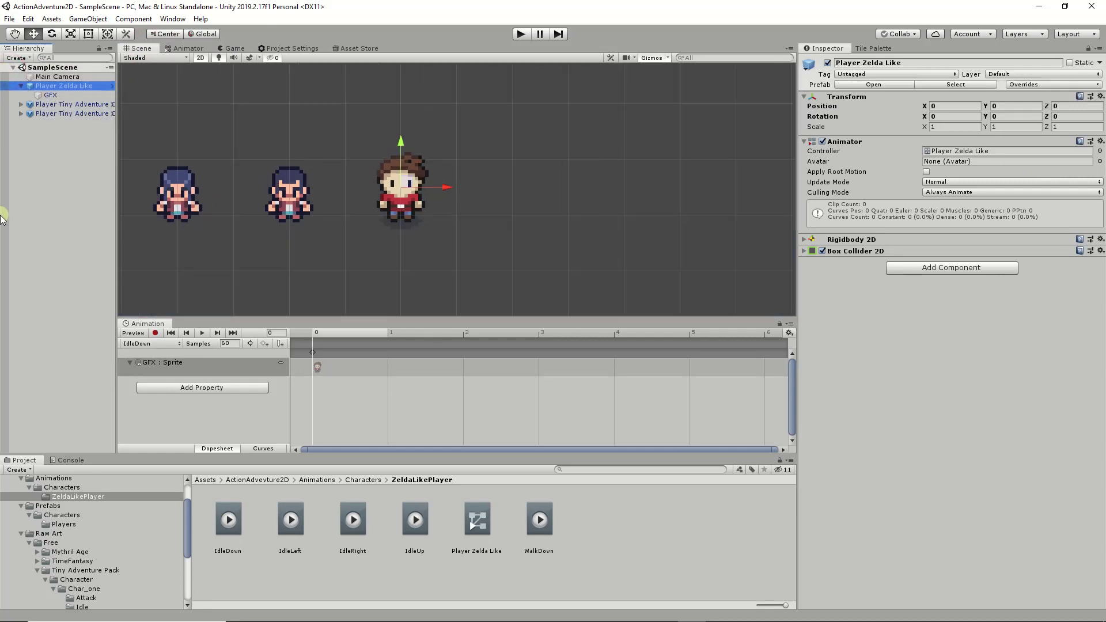
pyautogui.click(22, 86)
pyautogui.click(90, 86)
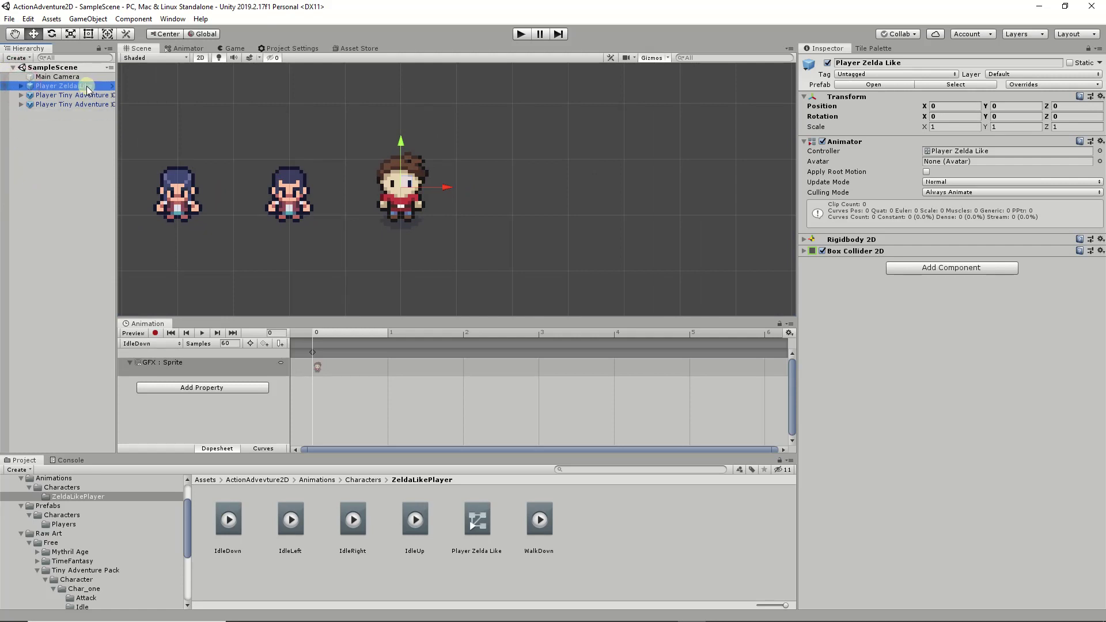
# - Inspect the Sprite Renderer on the GFX child of Player Zelda Like, and collapse the object again
pyautogui.click(22, 85)
pyautogui.click(22, 85)
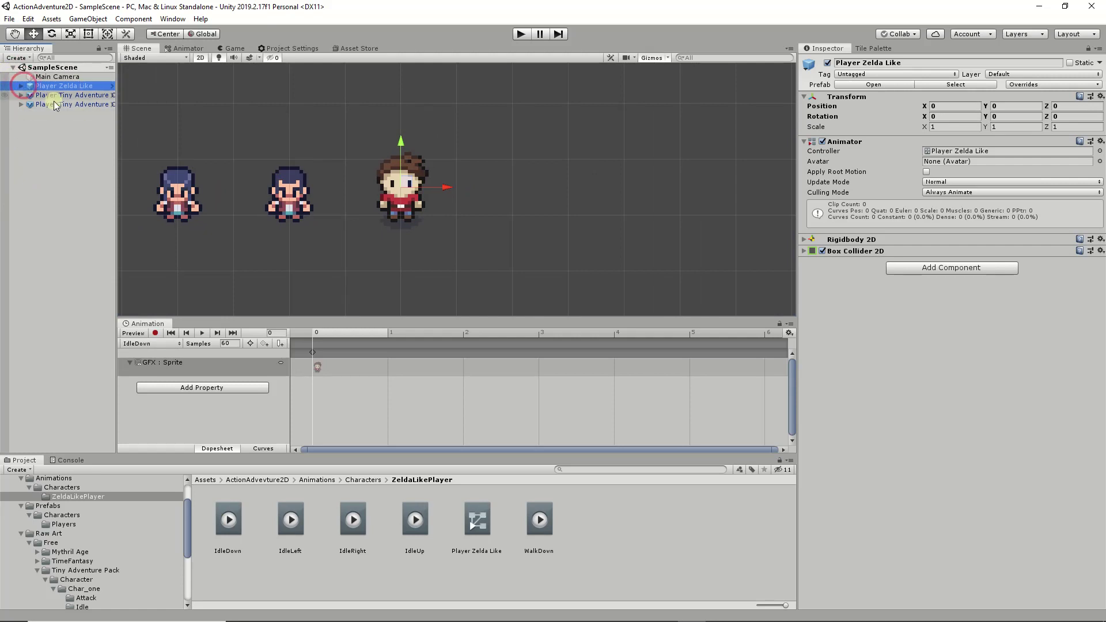
pyautogui.click(21, 85)
pyautogui.click(50, 95)
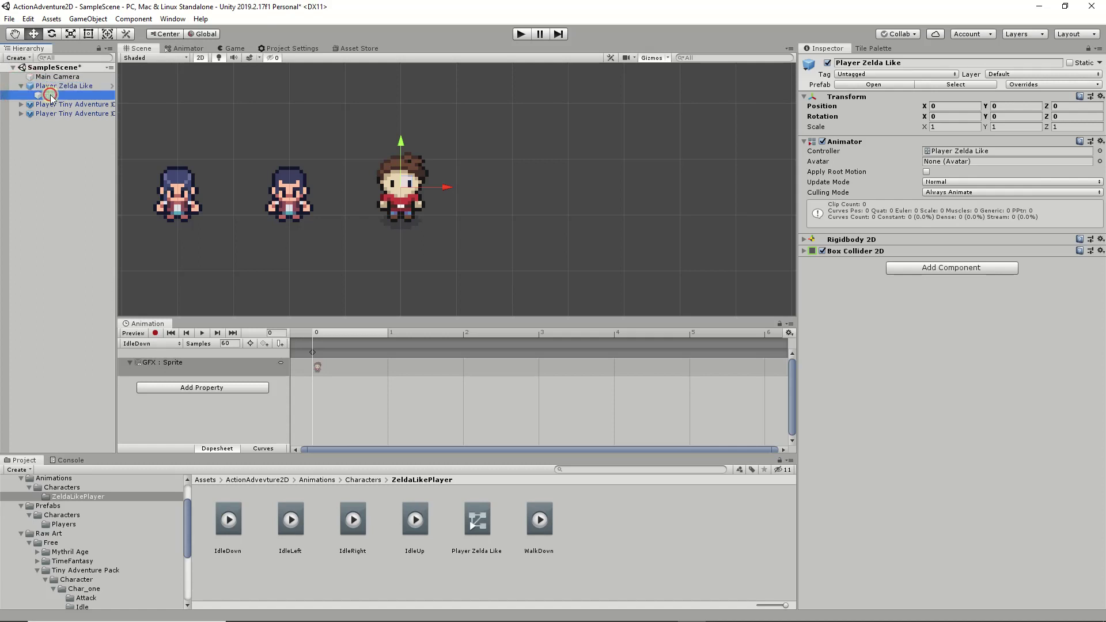
pyautogui.click(22, 85)
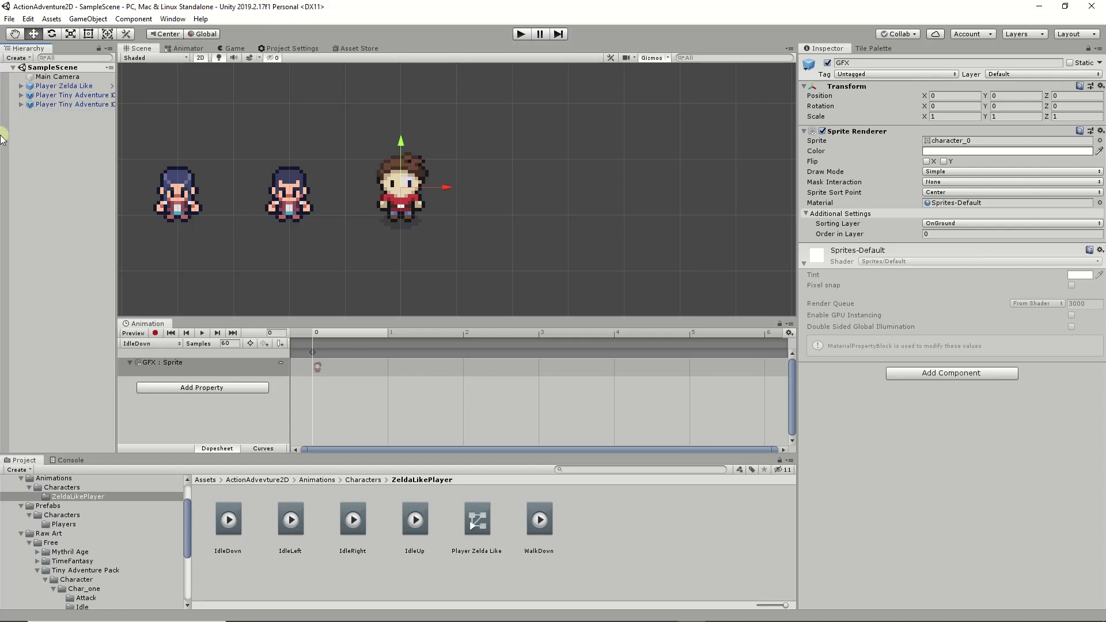
# - Widen the hierarchy to fit the full object names, and expand Rigidbody 2D and Box Collider 2D on Player Tiny Adventure Character 1
pyautogui.moveTo(116, 104); pyautogui.dragTo(174, 109)
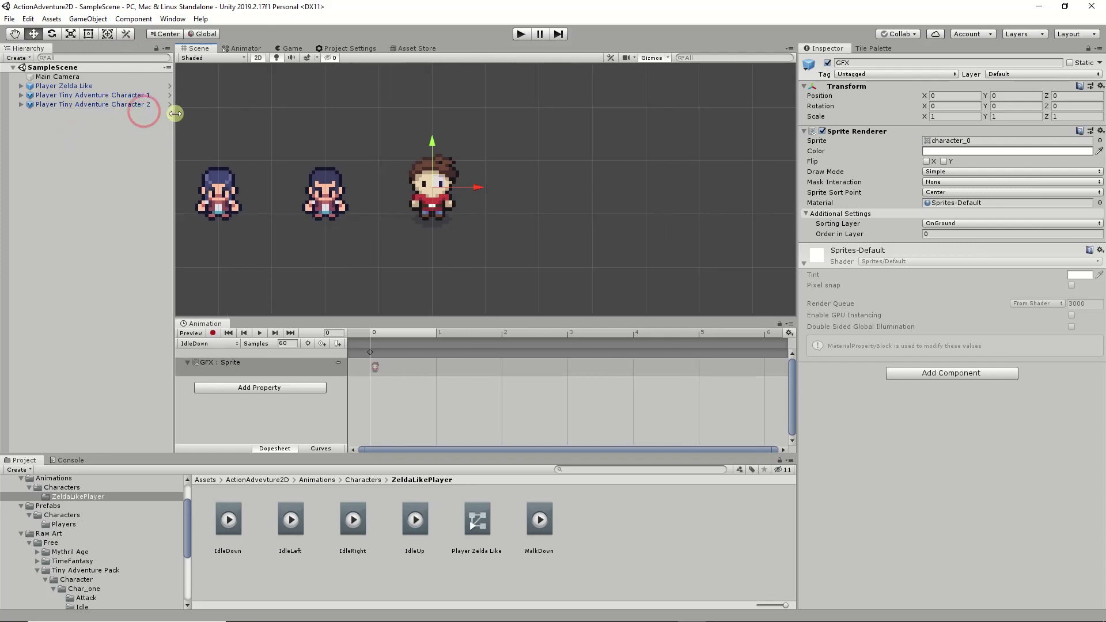
pyautogui.click(127, 96)
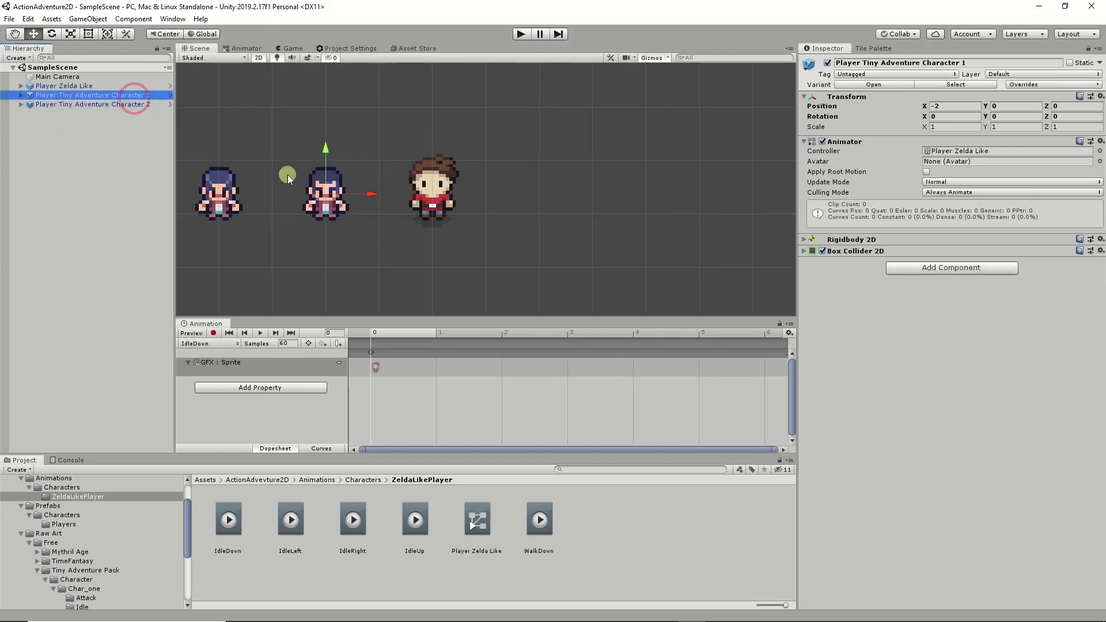
pyautogui.click(810, 241)
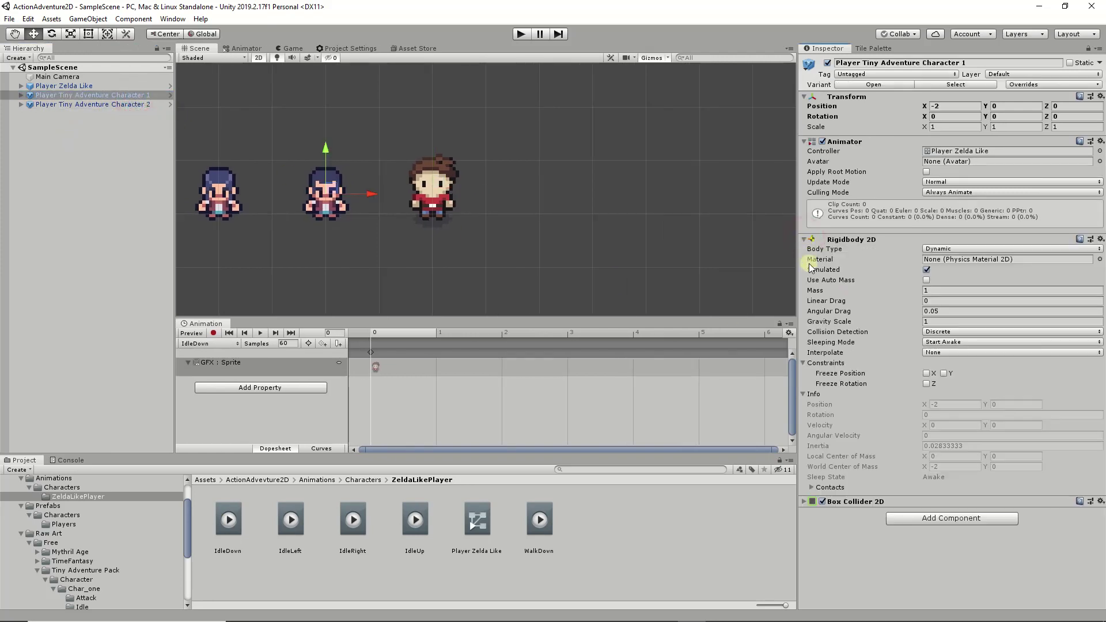
pyautogui.click(805, 502)
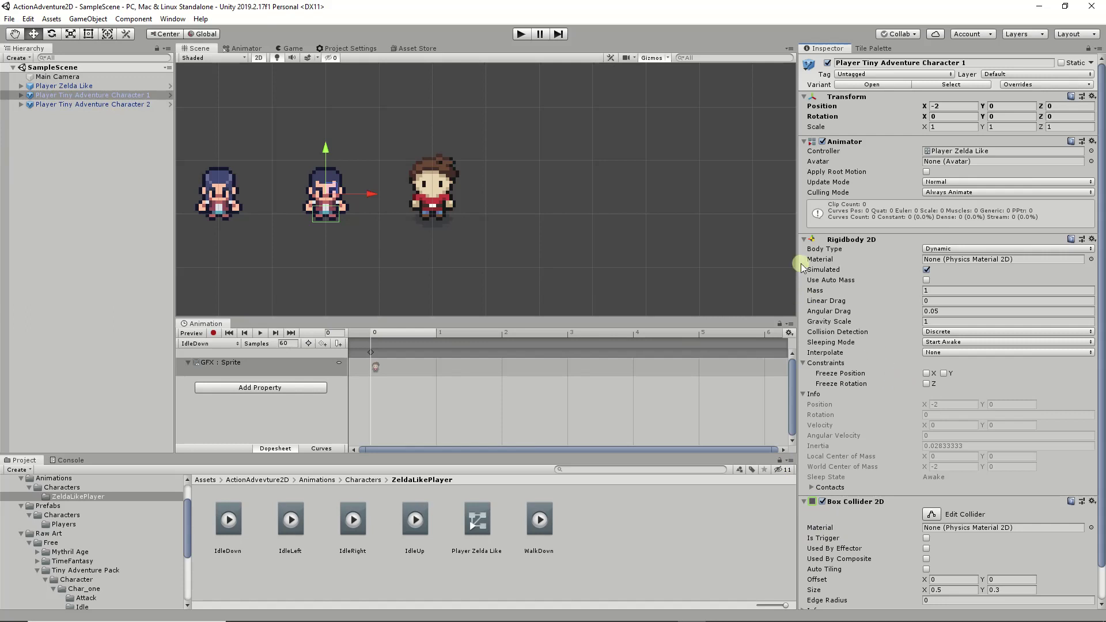
# - Expand Player Tiny Adventure Character 1 and Character 2 to their GFX children, checking Character 1's Sprite Renderer
pyautogui.click(21, 95)
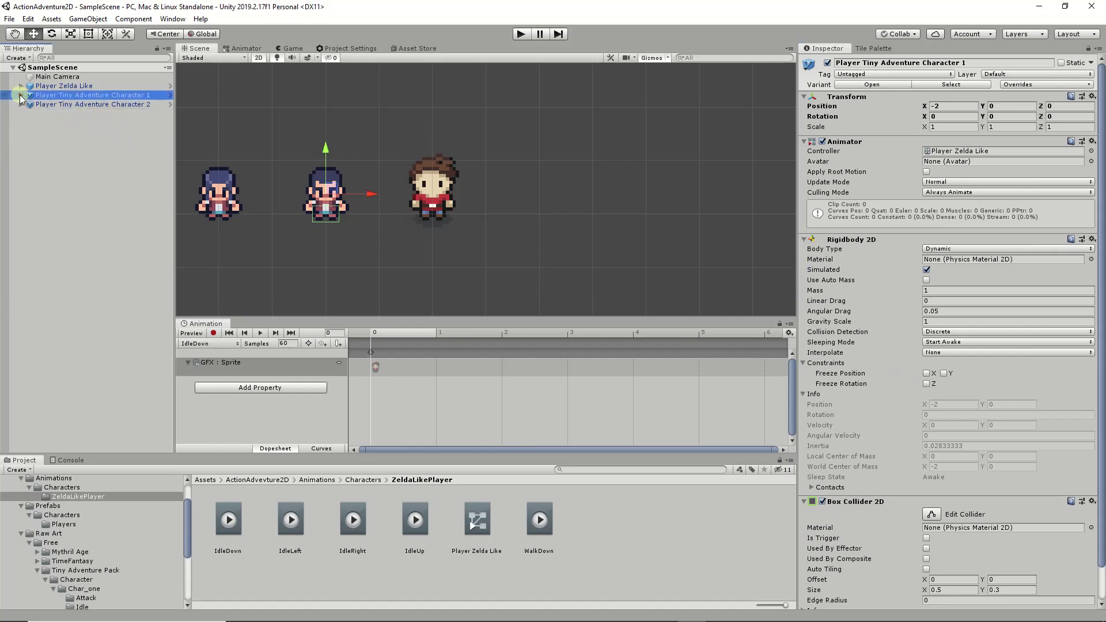
pyautogui.click(51, 105)
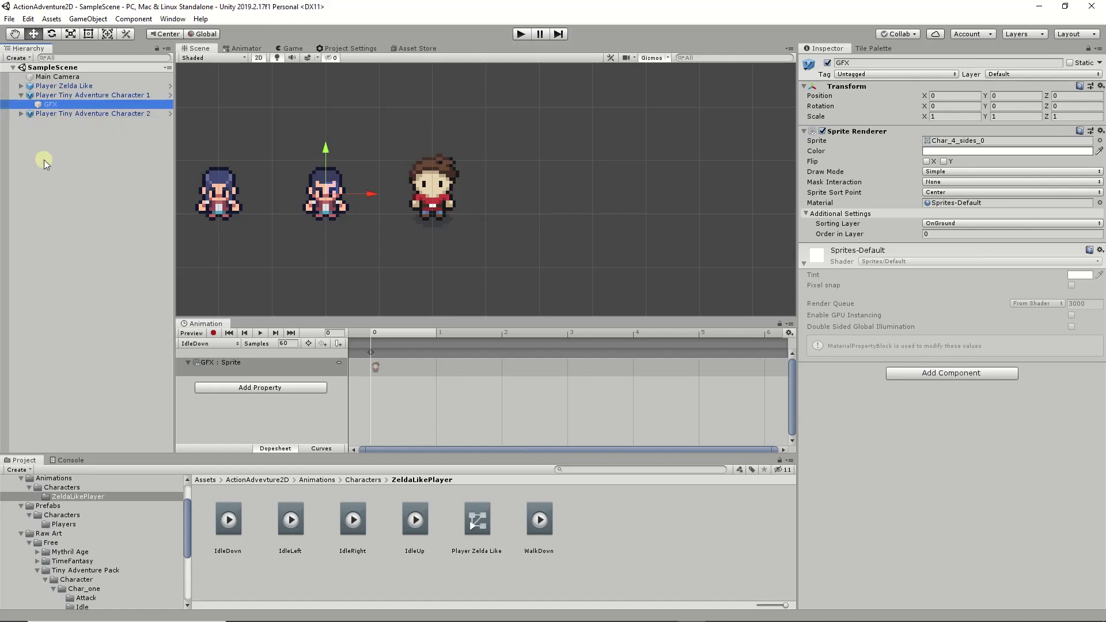
pyautogui.click(23, 114)
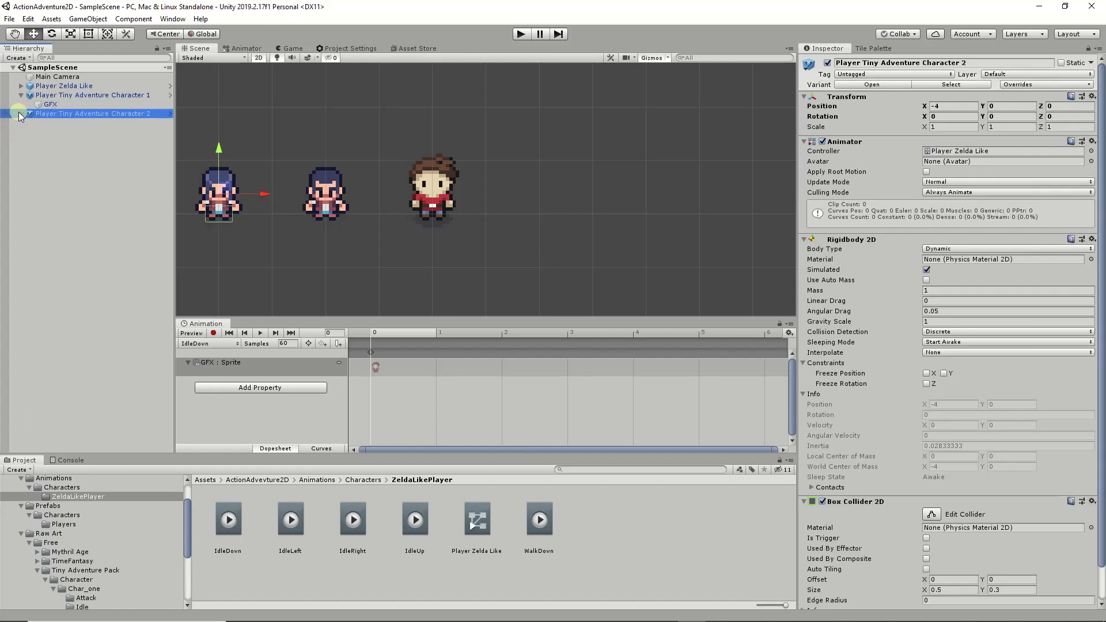
pyautogui.click(21, 113)
# - Compare the root components of Player Zelda Like and Player Tiny Adventure Character 1, and expand Player Zelda Like to inspect its GFX child
pyautogui.click(33, 86)
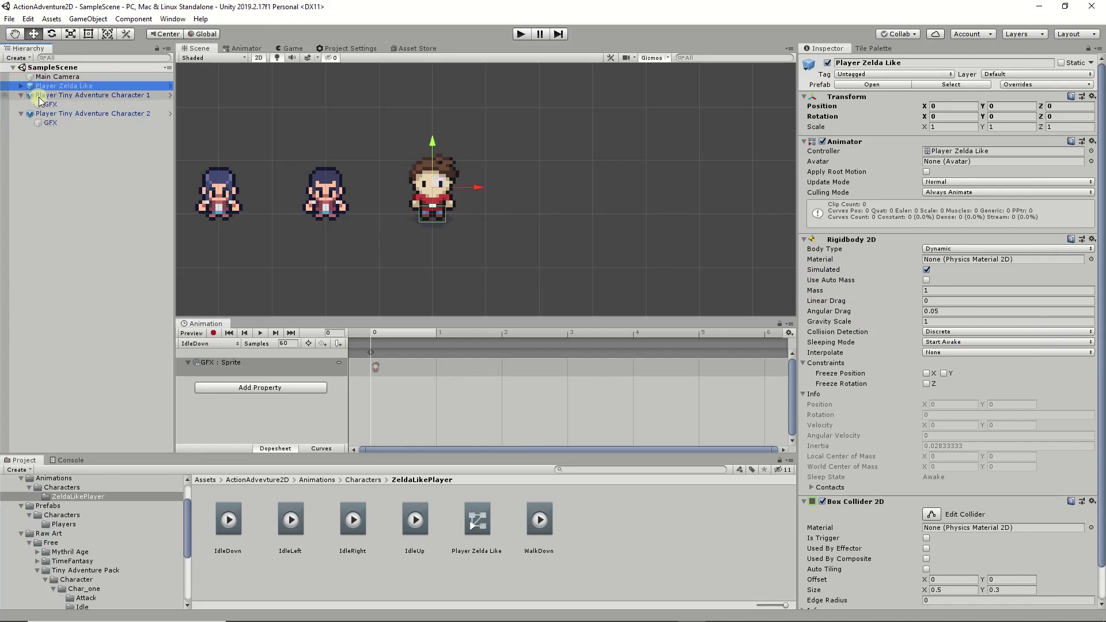
pyautogui.click(40, 96)
pyautogui.click(33, 86)
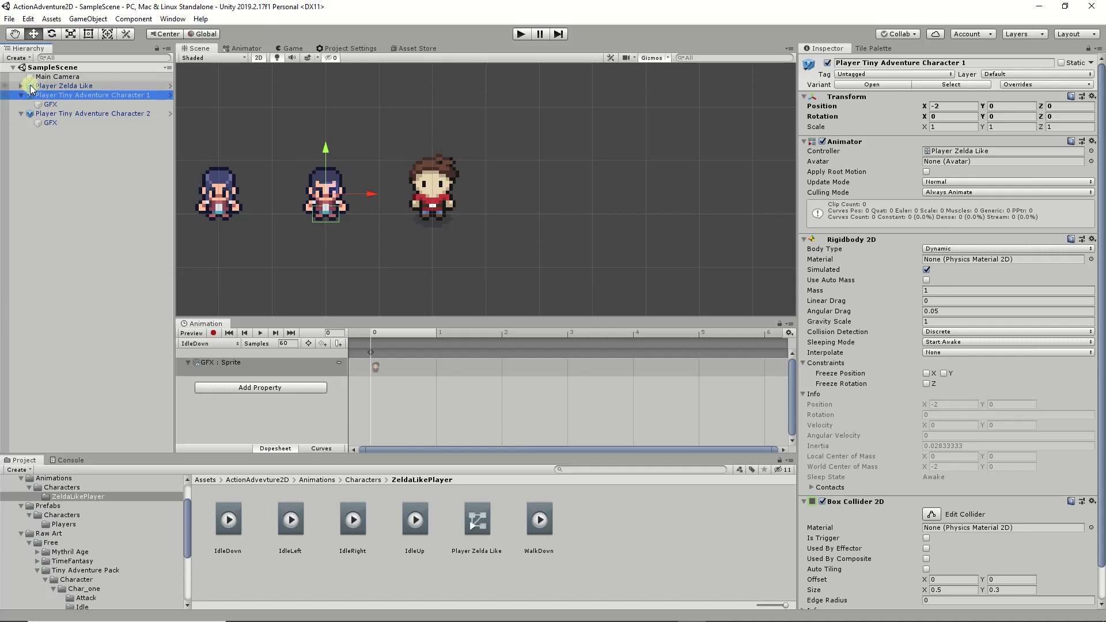
pyautogui.click(22, 86)
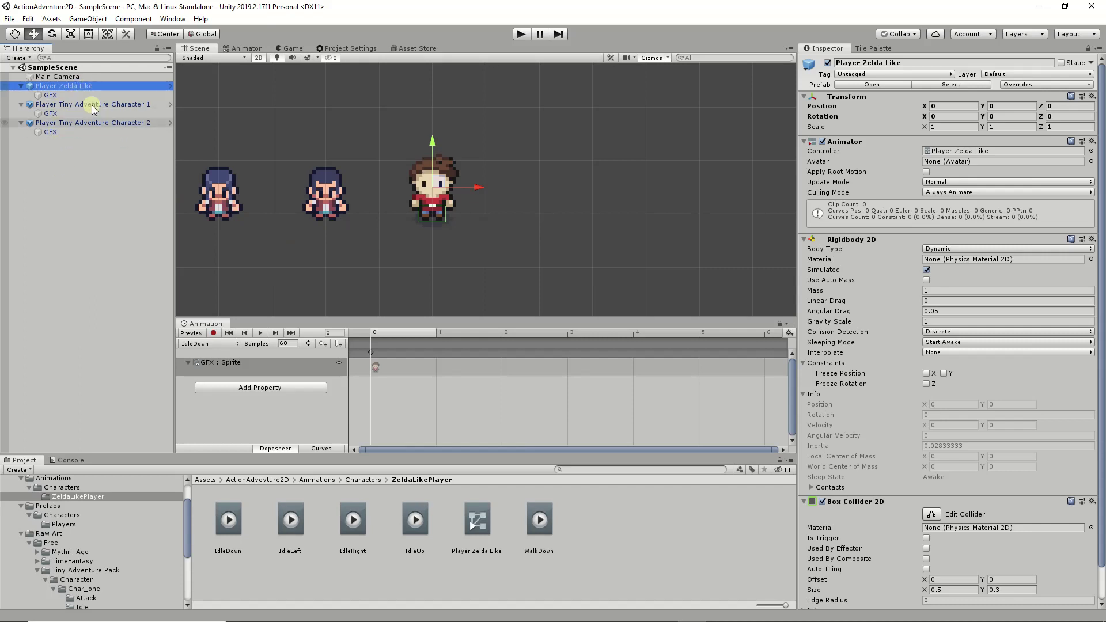
pyautogui.click(52, 96)
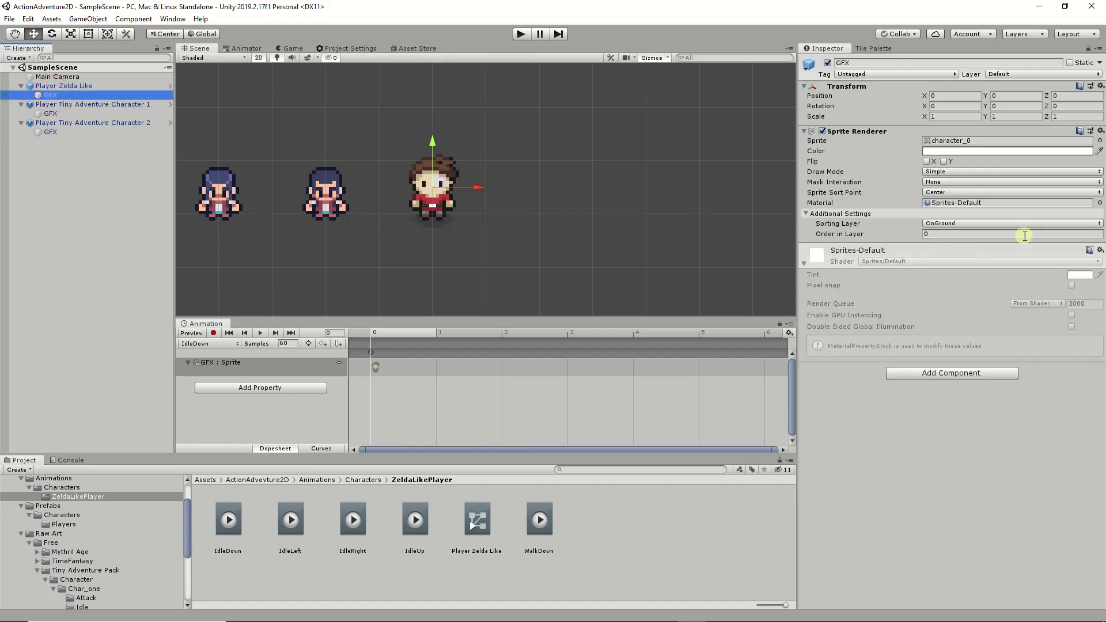
# - Review Player Zelda Like's root and GFX components, and view its prefab in isolation before returning to SampleScene
pyautogui.click(169, 89)
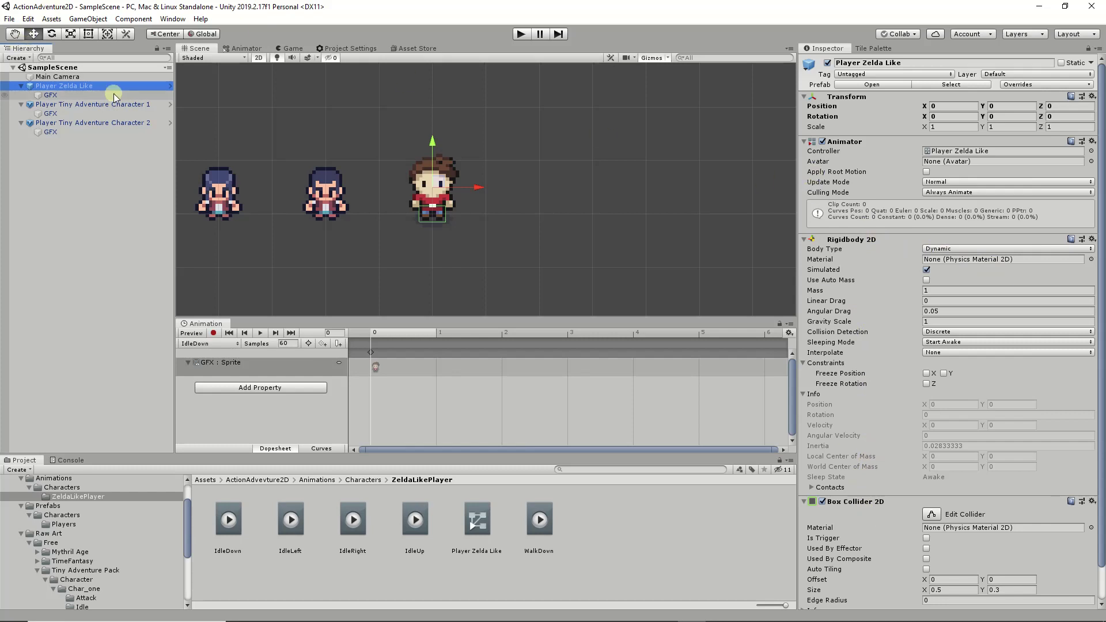
pyautogui.click(81, 95)
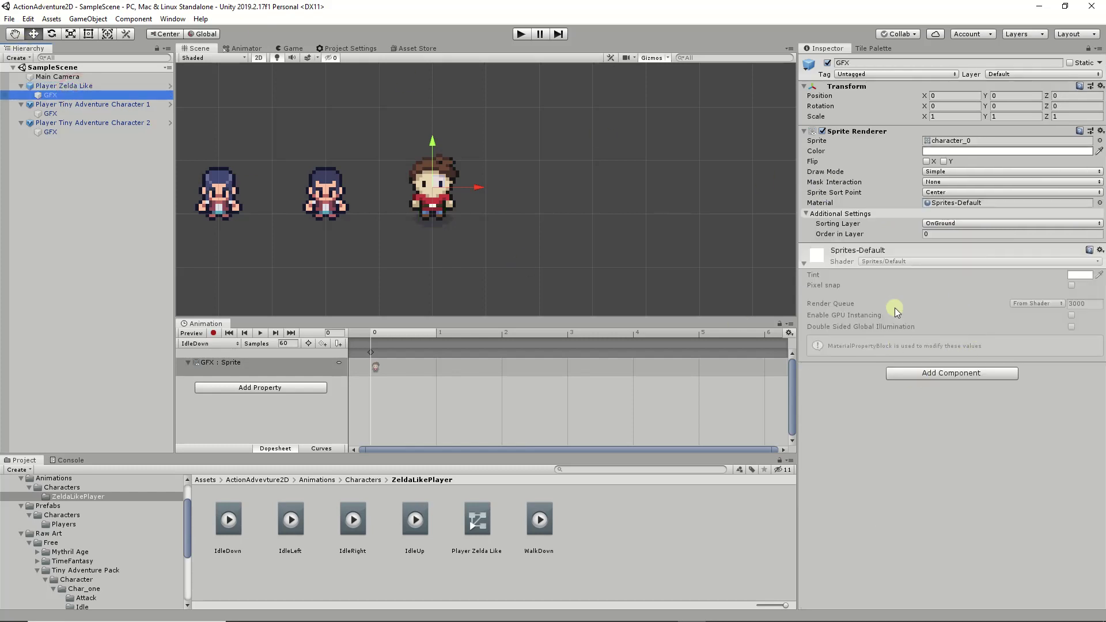
pyautogui.click(102, 86)
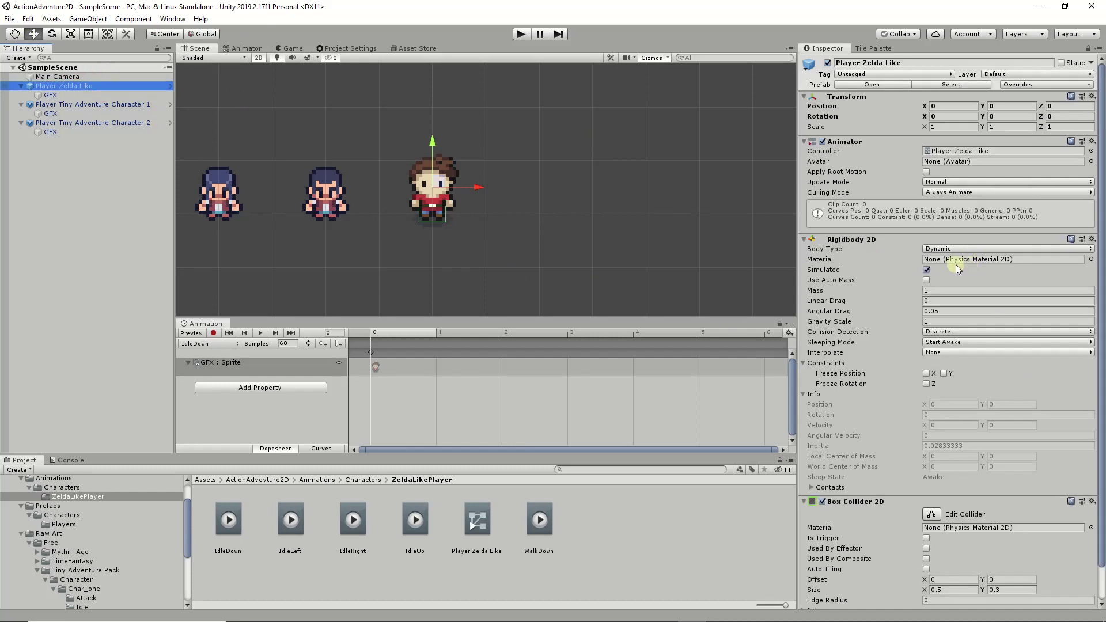
pyautogui.click(871, 84)
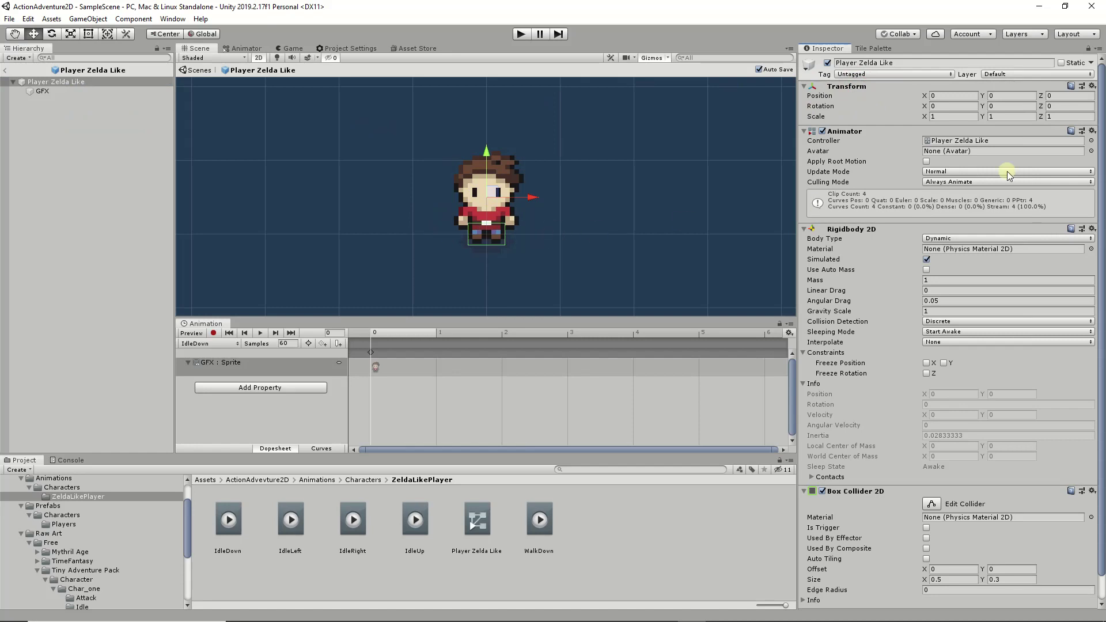
pyautogui.click(6, 70)
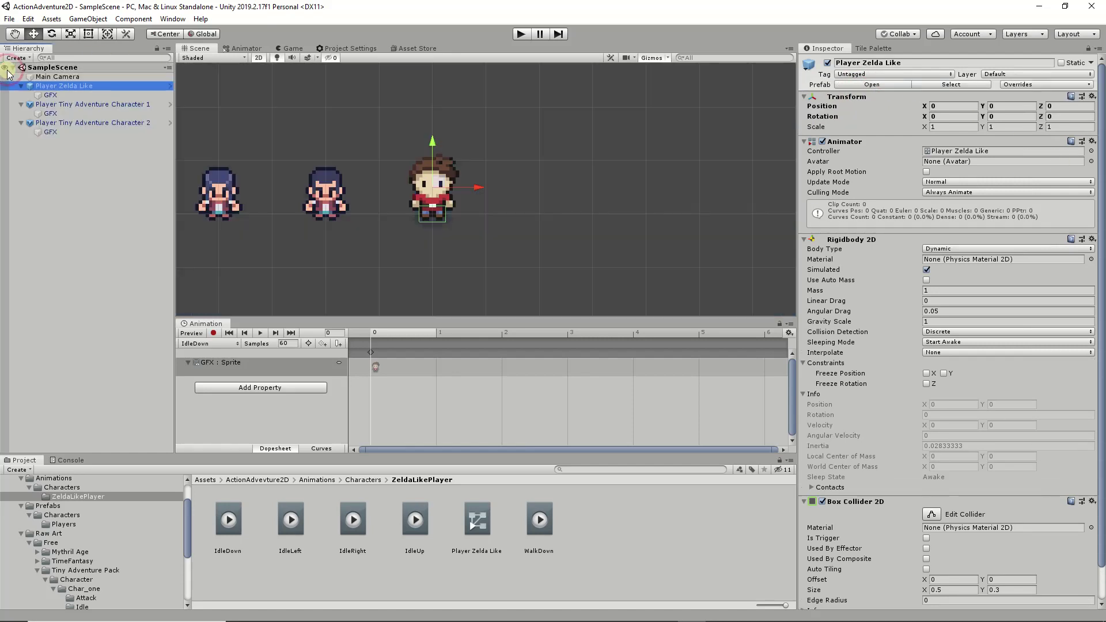
# - Compare Player Tiny Adventure Character 1's root and GFX components with Player Zelda Like, down to the Box Collider 2D settings
pyautogui.click(63, 105)
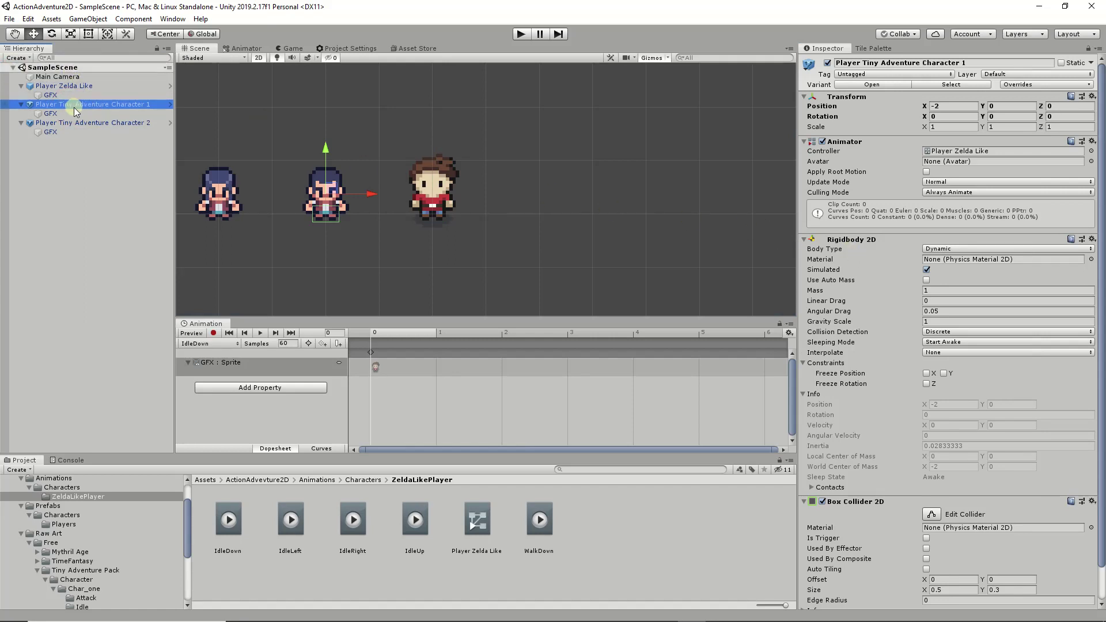
pyautogui.click(50, 114)
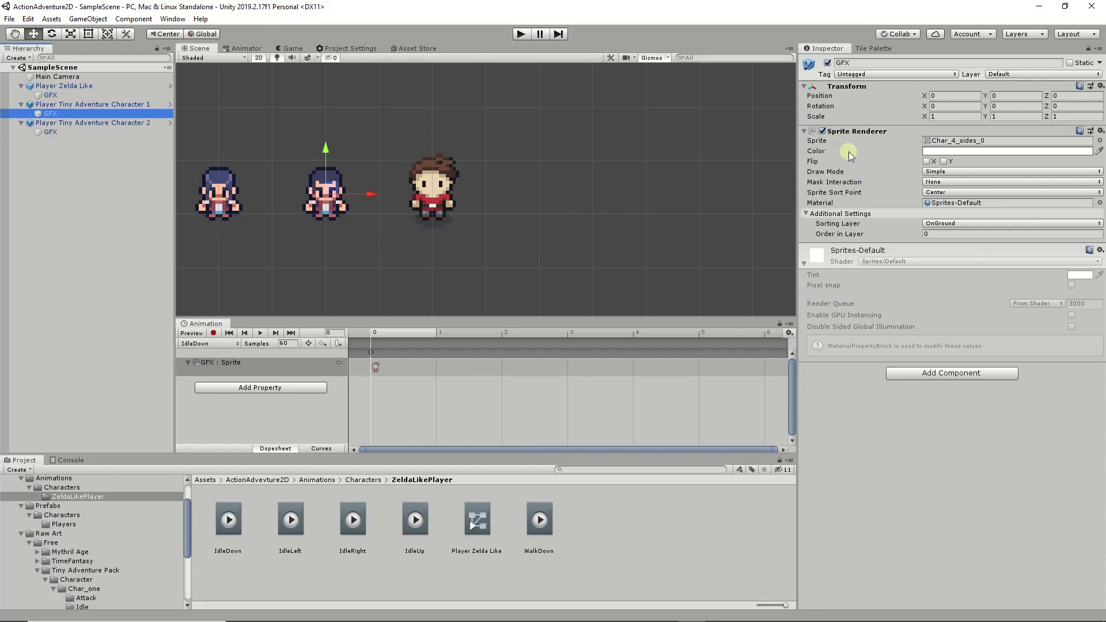
pyautogui.click(67, 105)
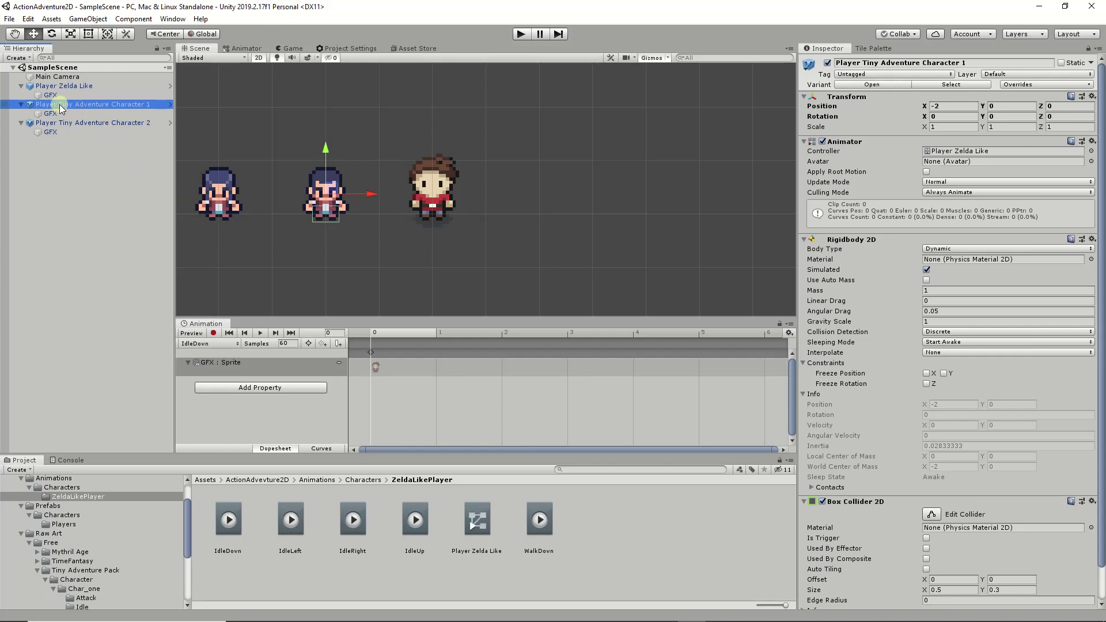
pyautogui.click(70, 87)
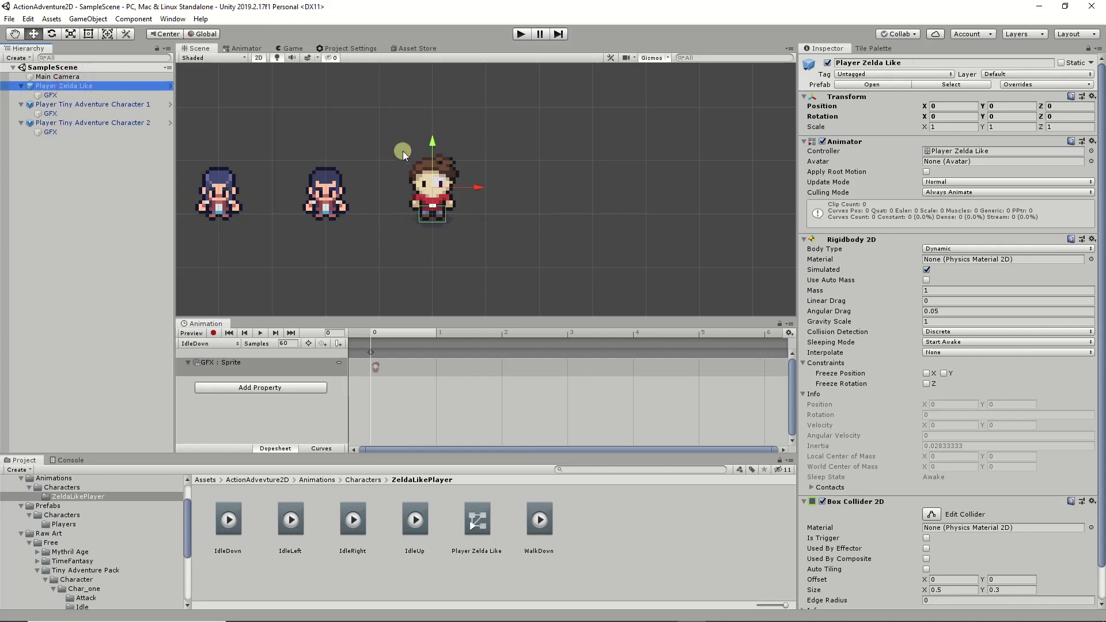
pyautogui.click(55, 105)
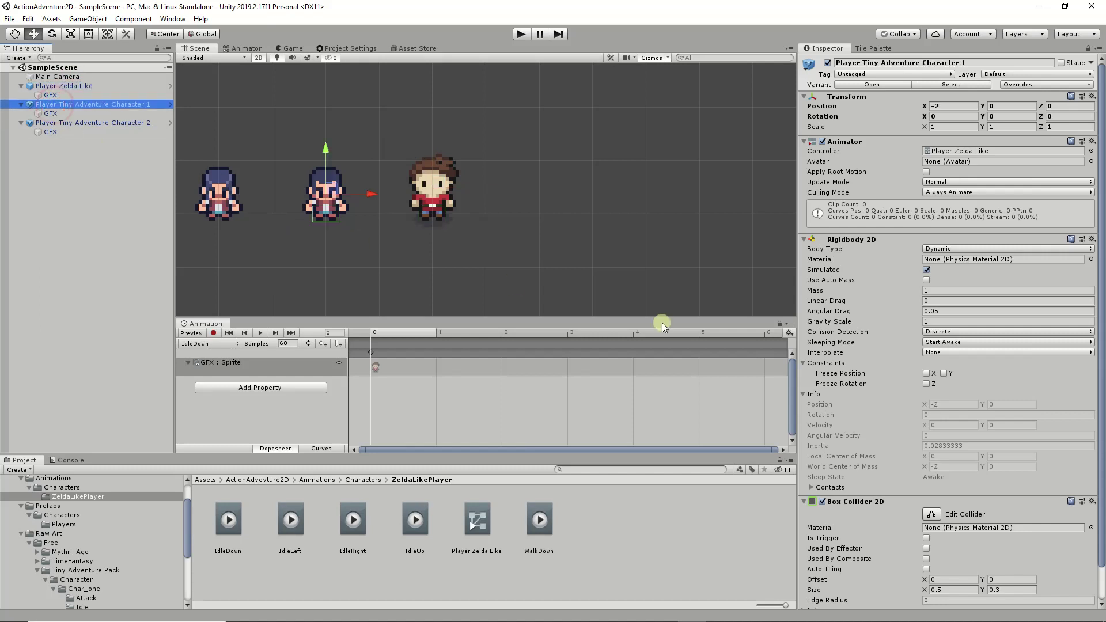
pyautogui.scroll(-2, 884, 319)
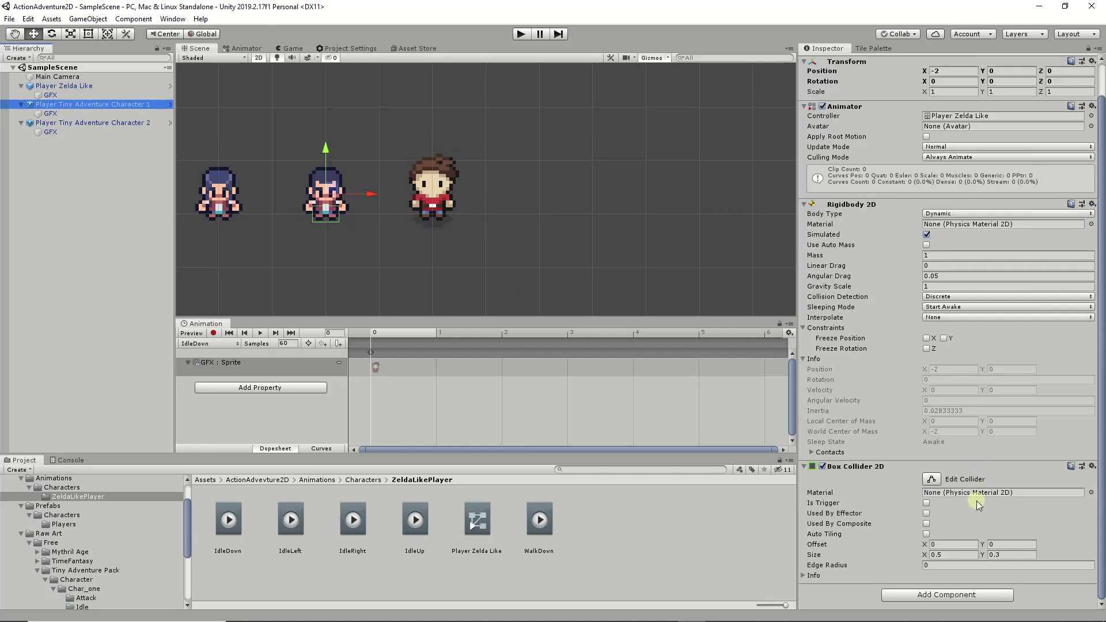
# - Compare the Animator, Rigidbody 2D and Box Collider 2D settings across Player Zelda Like and both Tiny Adventure characters
pyautogui.click(53, 124)
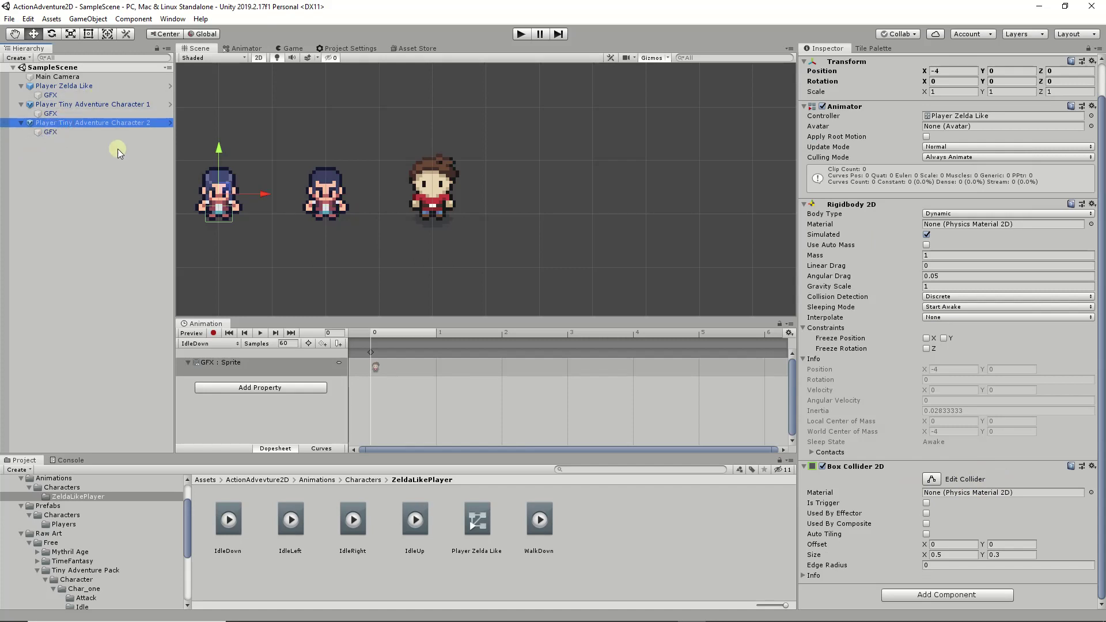
pyautogui.click(64, 87)
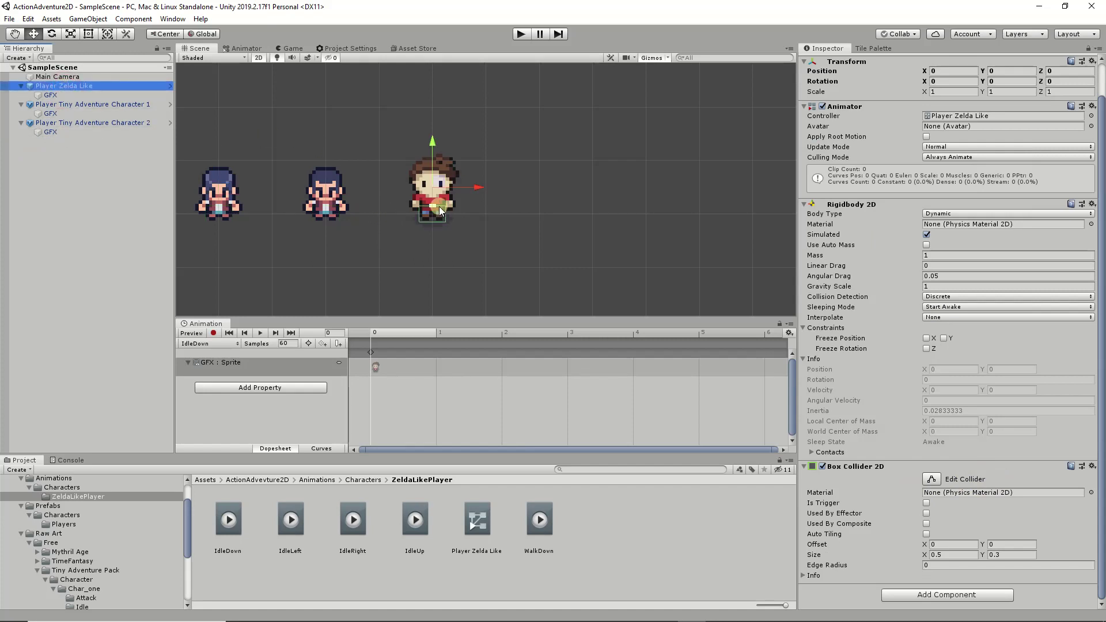
pyautogui.click(99, 105)
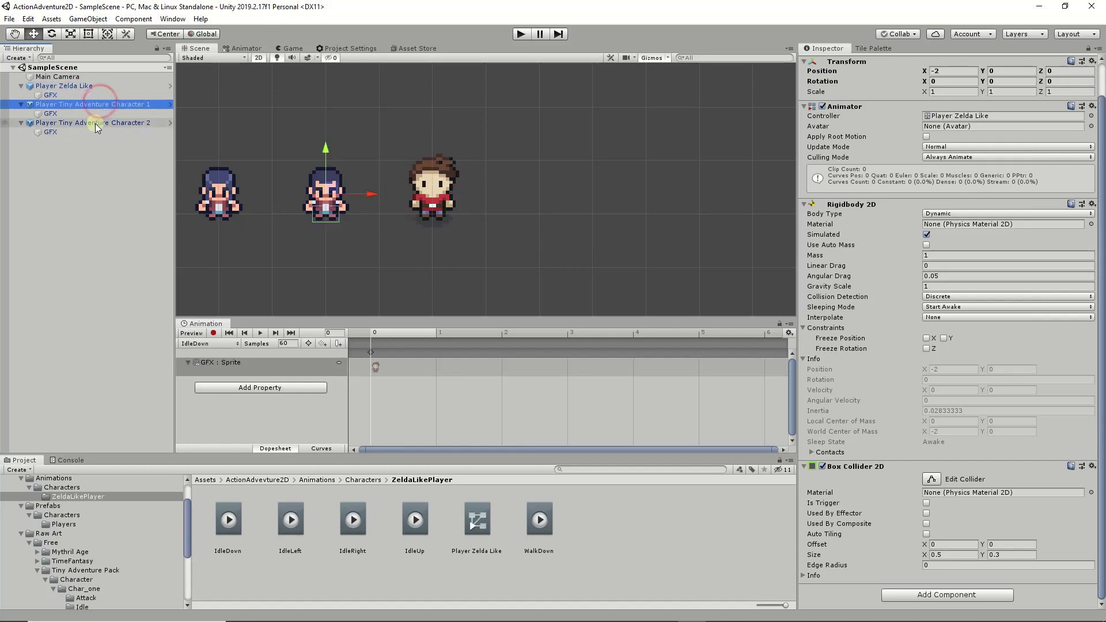
pyautogui.click(95, 123)
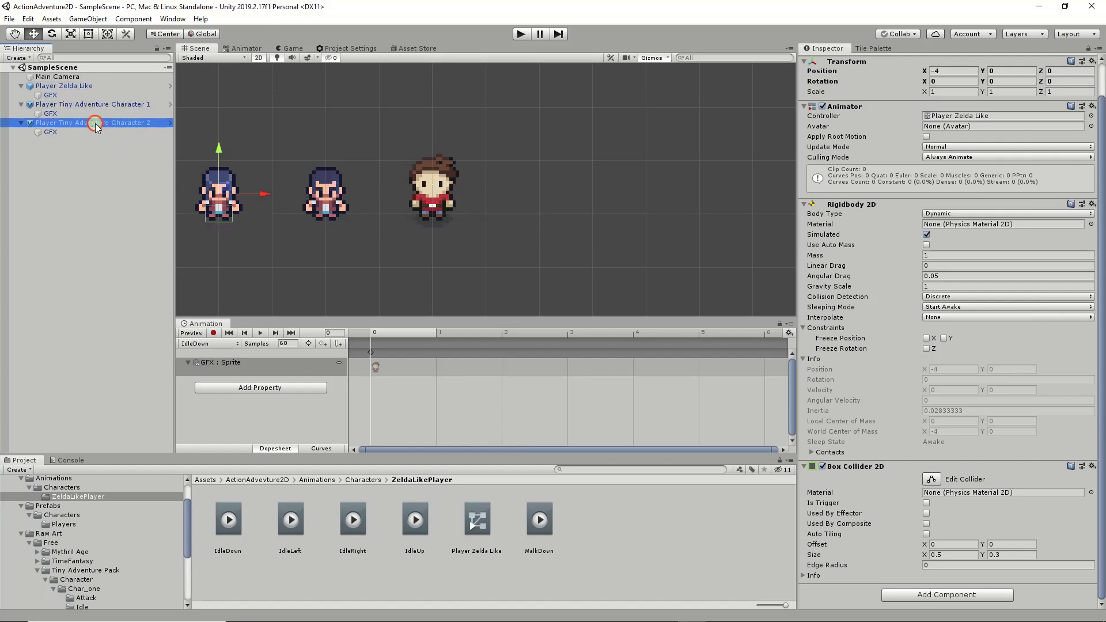
# - Compare the sprites assigned to the GFX children of Player Tiny Adventure Character 1 and Character 2
pyautogui.click(46, 114)
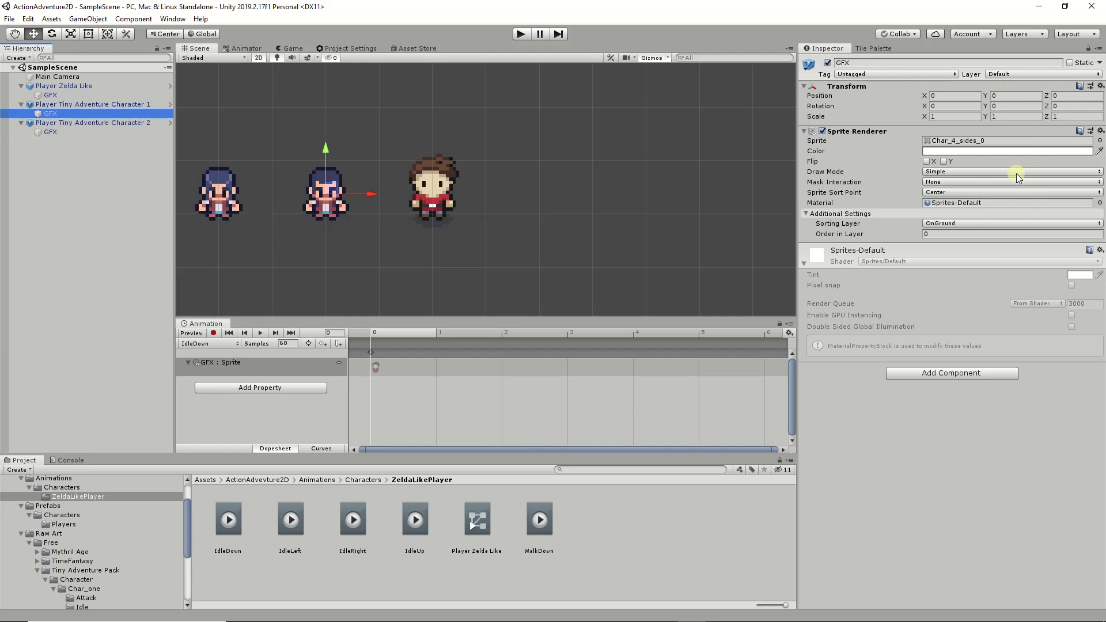
pyautogui.click(64, 132)
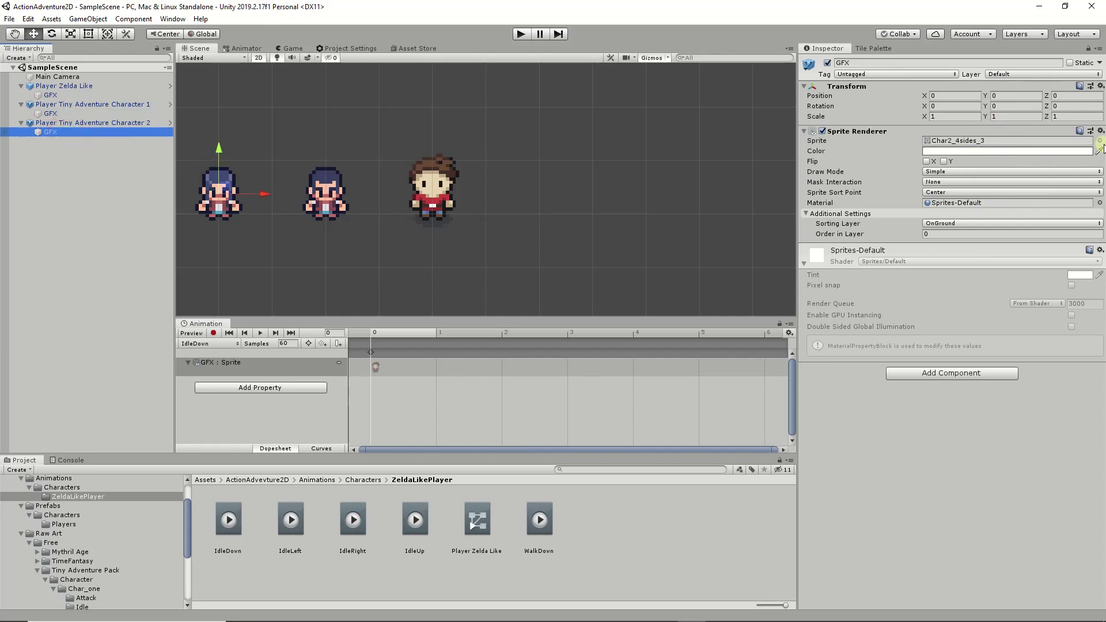
pyautogui.click(59, 114)
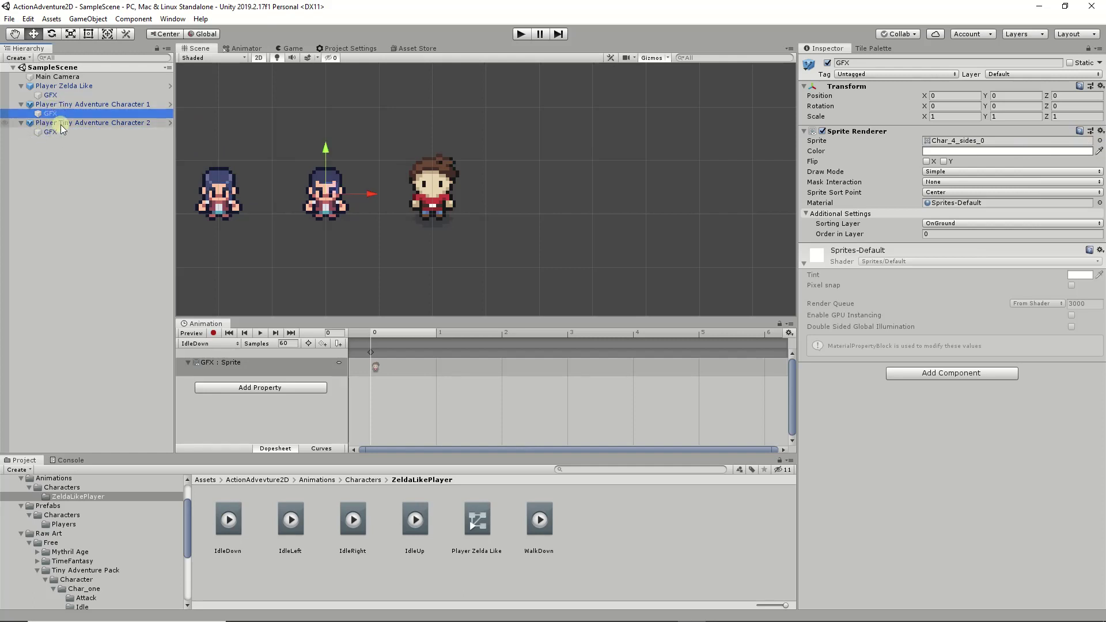
# - Collapse Player Zelda Like's Rigidbody 2D and Box Collider 2D components, and select Player Tiny Adventure Character 1 to check its Animator controller
pyautogui.click(34, 85)
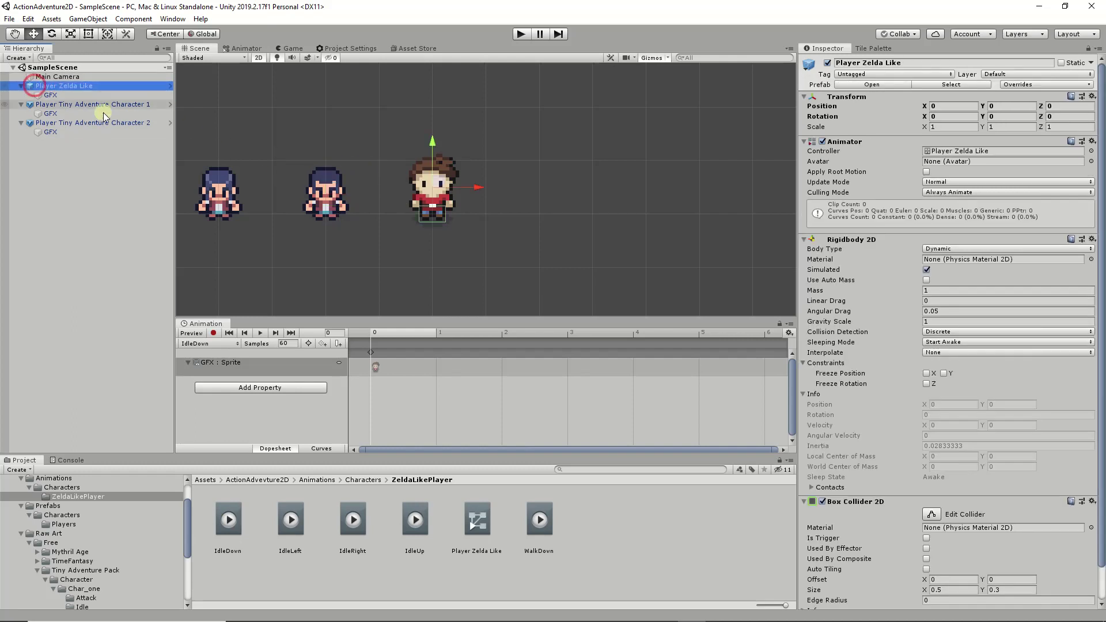
pyautogui.click(804, 239)
pyautogui.click(804, 252)
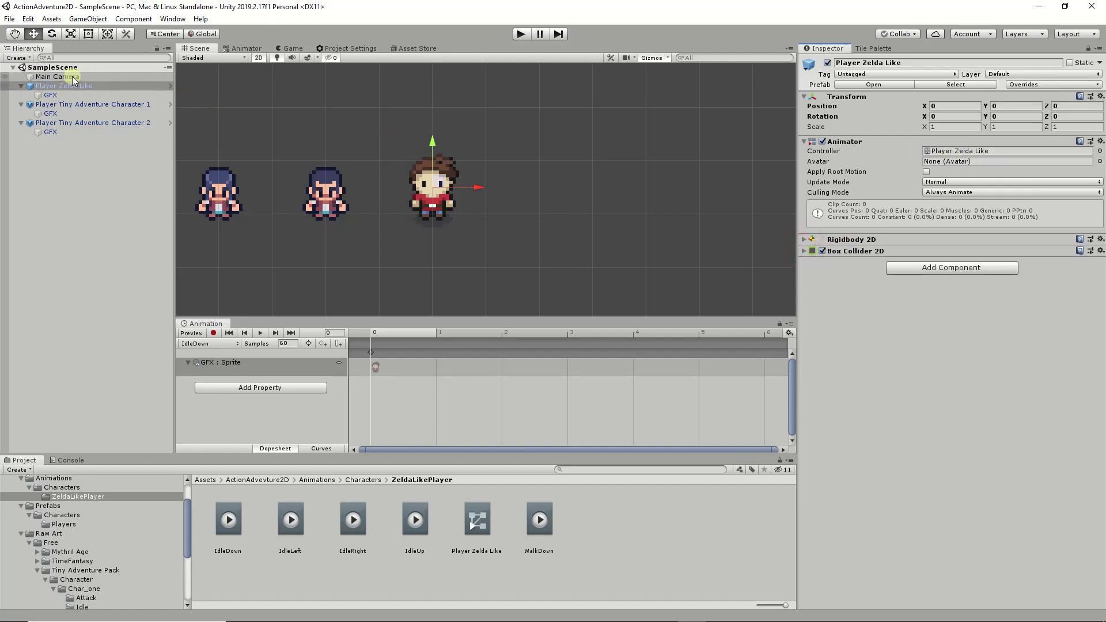
pyautogui.click(116, 104)
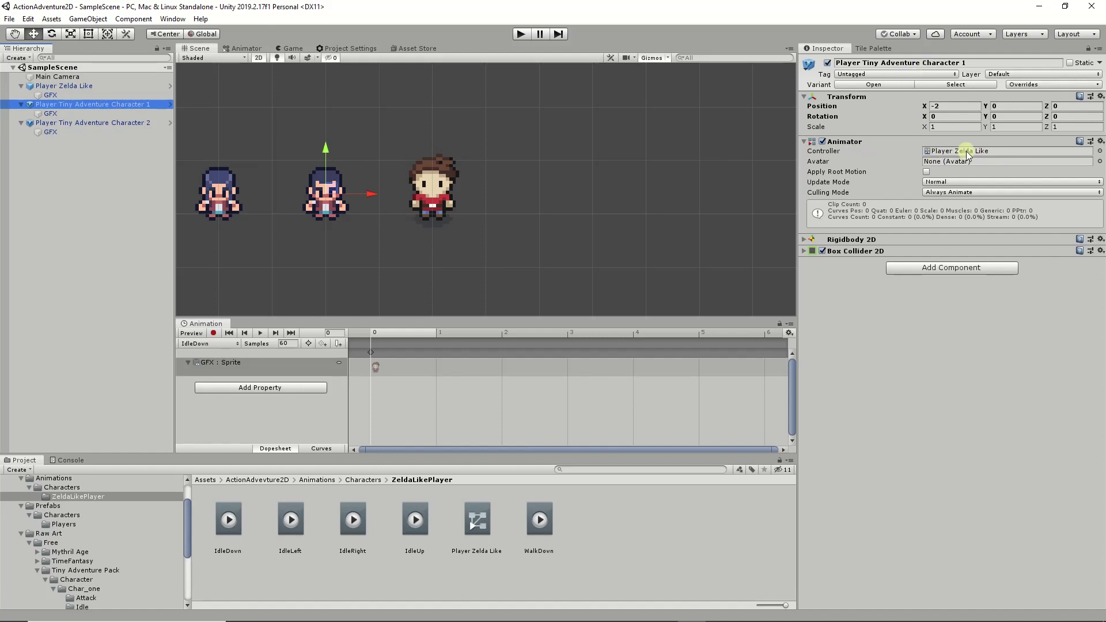
# - Check the Animator controller on Player Tiny Adventure Character 2, and play-test the scene with all three characters
pyautogui.click(115, 117)
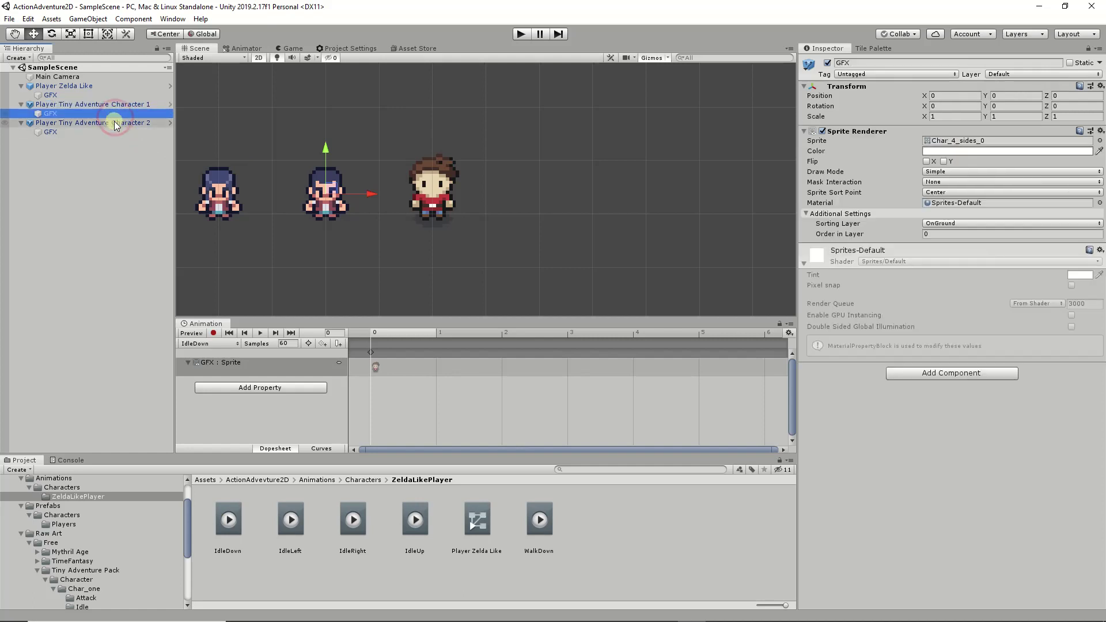
pyautogui.click(115, 124)
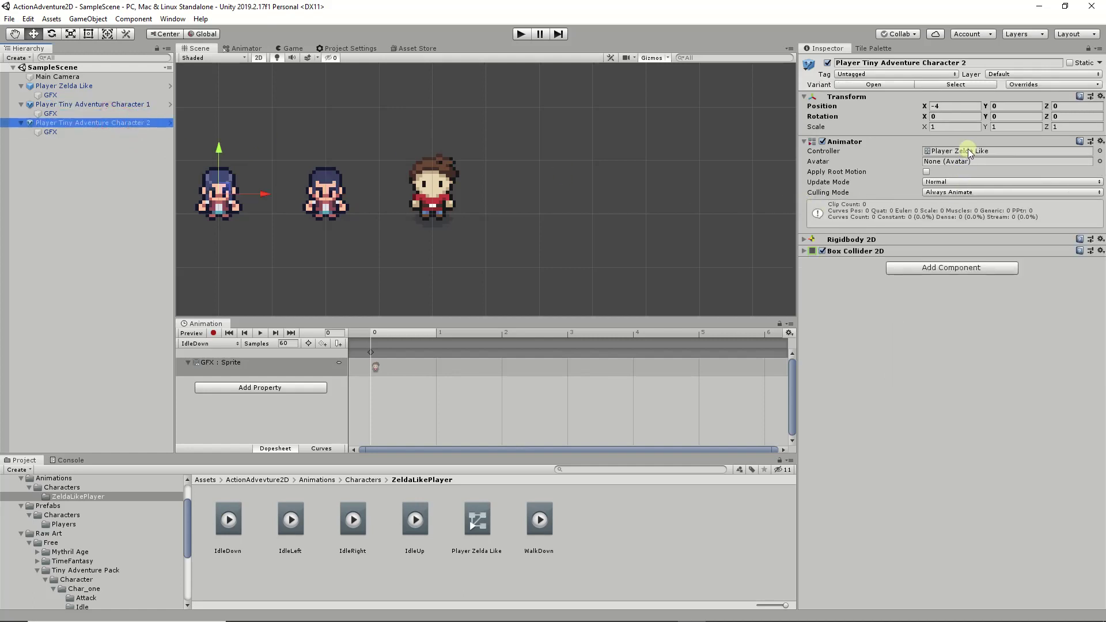
pyautogui.click(89, 87)
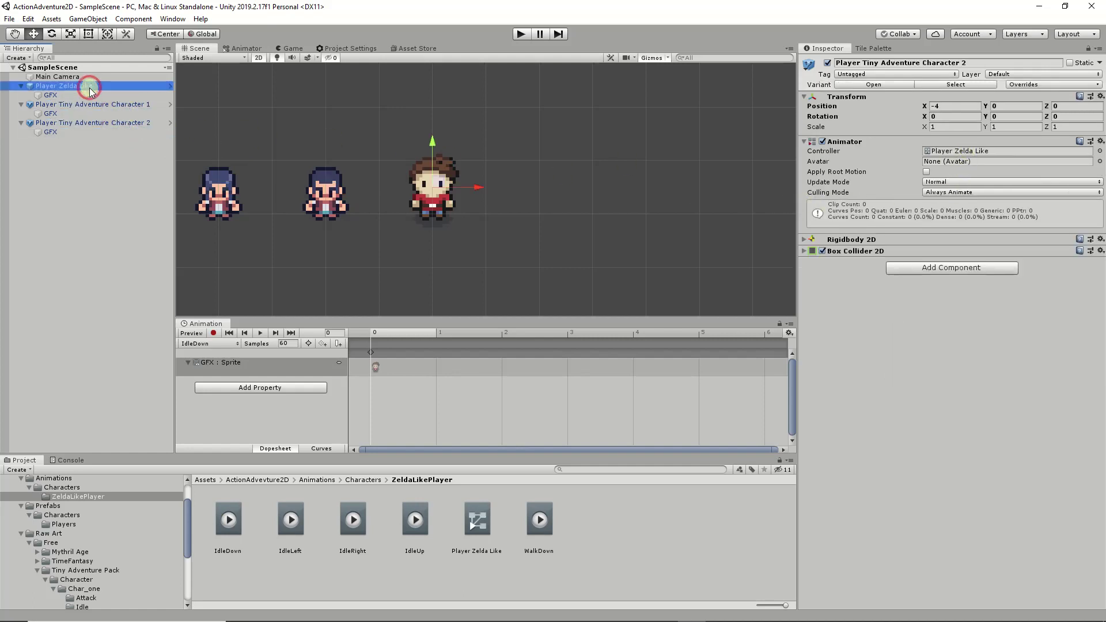
pyautogui.click(520, 35)
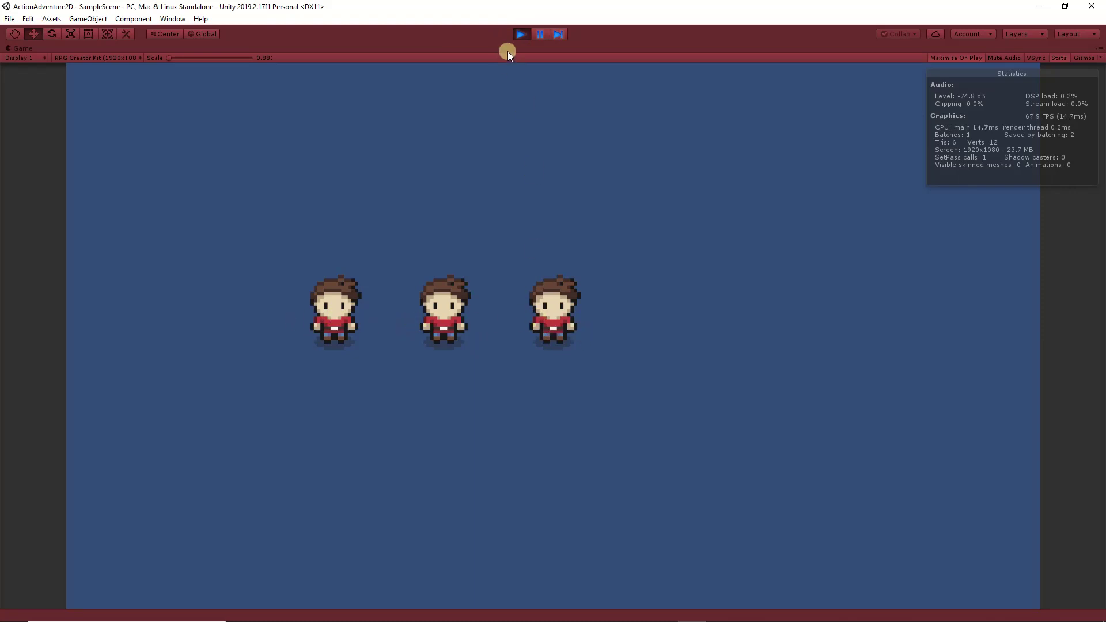
pyautogui.click(516, 38)
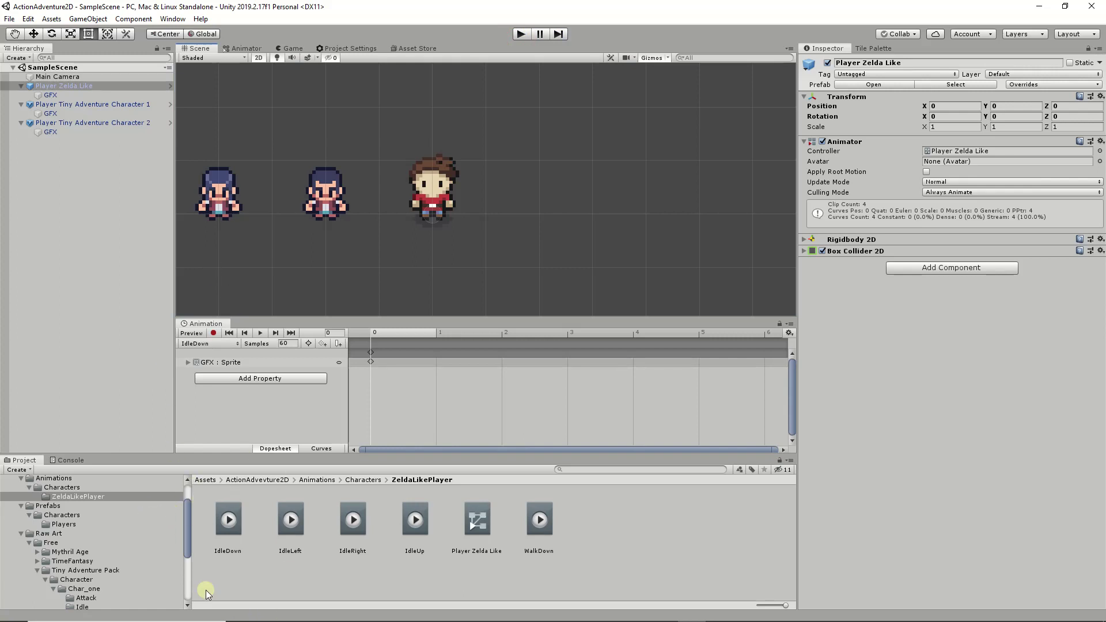
# - Examine the Attack, Idle and Walk art folders for Char_one and Char_two in the Tiny Adventure Pack
pyautogui.scroll(-4, 127, 560)
pyautogui.scroll(-2, 128, 556)
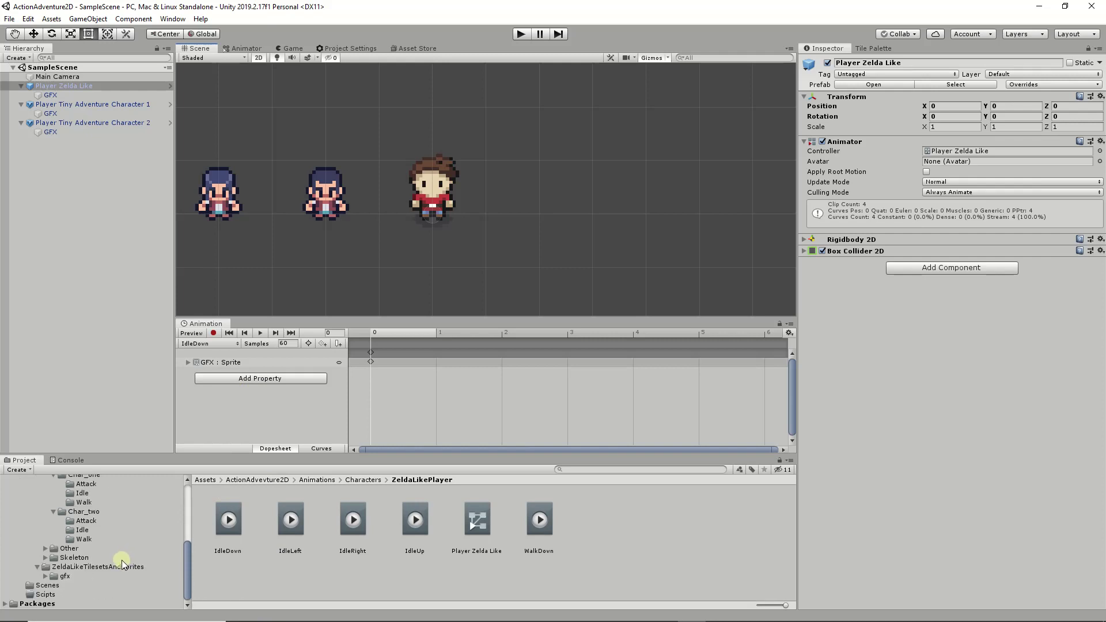
pyautogui.scroll(2, 121, 559)
pyautogui.scroll(-2, 119, 557)
pyautogui.scroll(3, 120, 558)
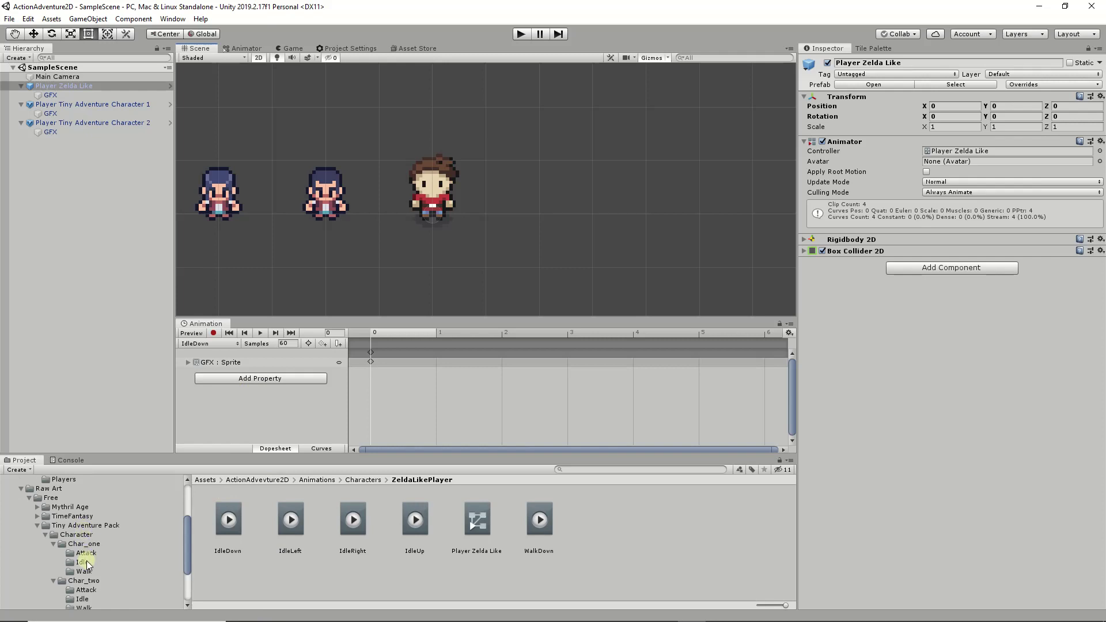
pyautogui.scroll(-2, 87, 564)
pyautogui.scroll(2, 87, 564)
# - Delete Player Tiny Adventure Character 1 and Player Tiny Adventure Character 2 from SampleScene
pyautogui.click(86, 104)
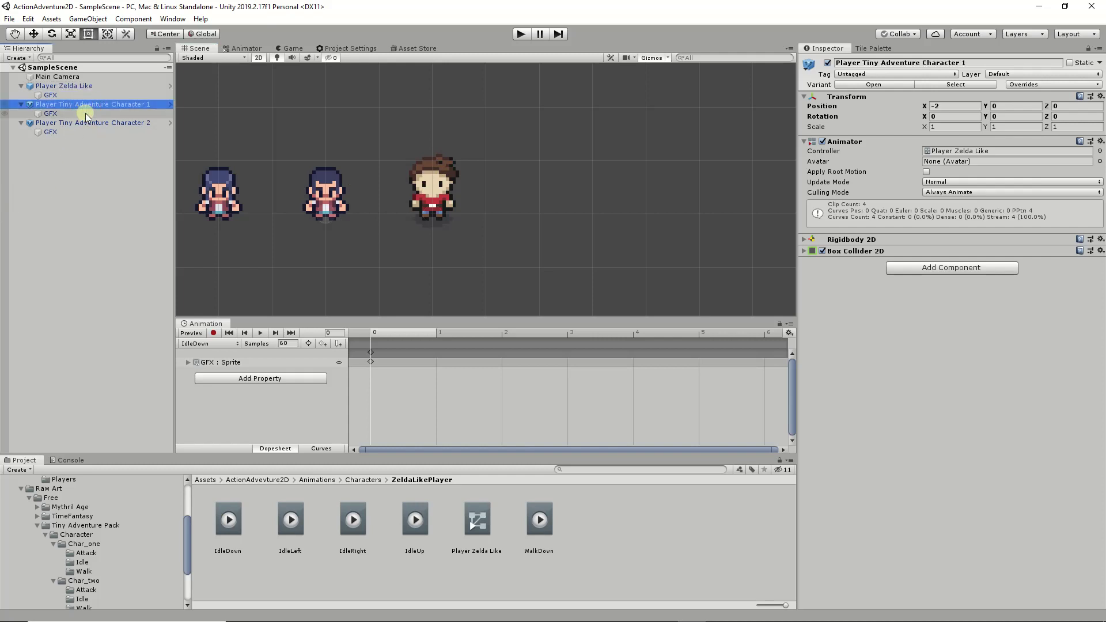
pyautogui.press('Delete')
pyautogui.click(83, 104)
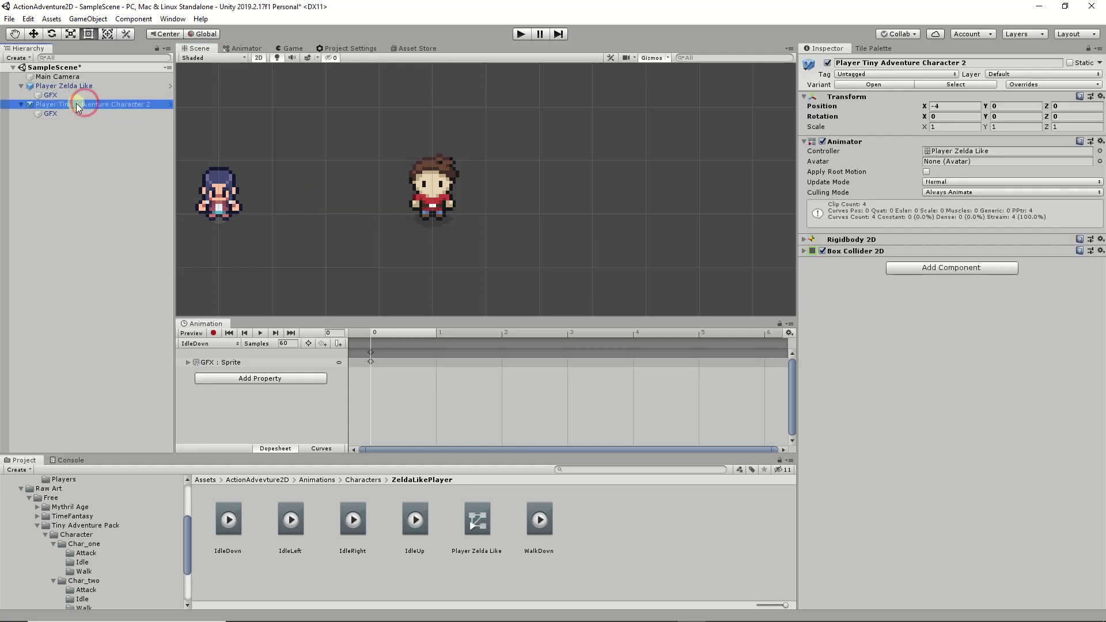
pyautogui.press('Delete')
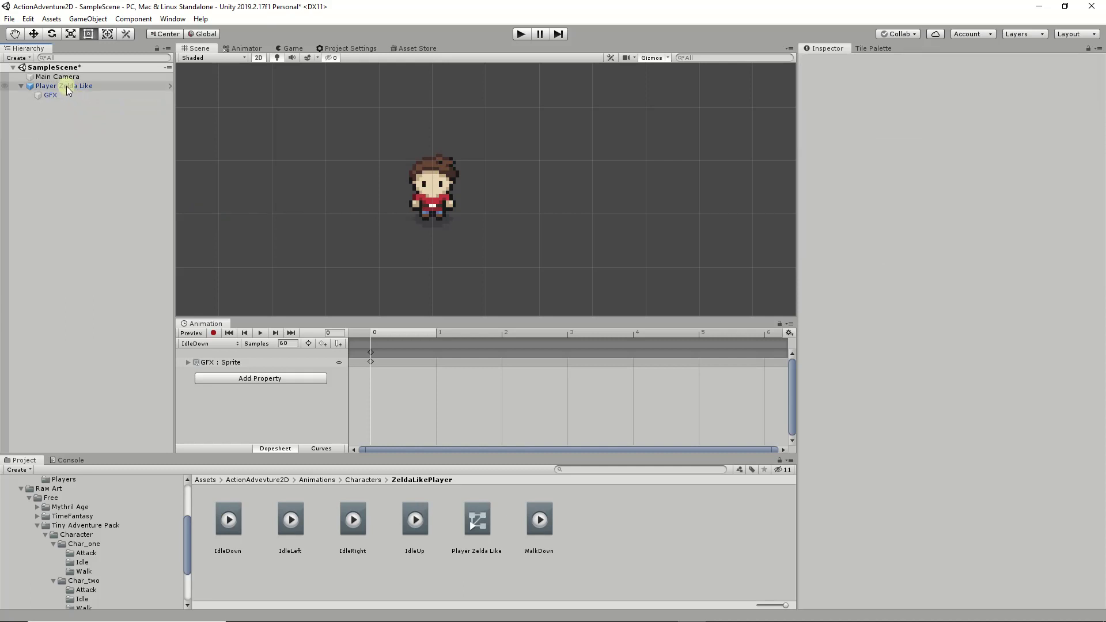
# - Save SampleScene and play-test it with Player Zelda Like as the only character
pyautogui.click(63, 85)
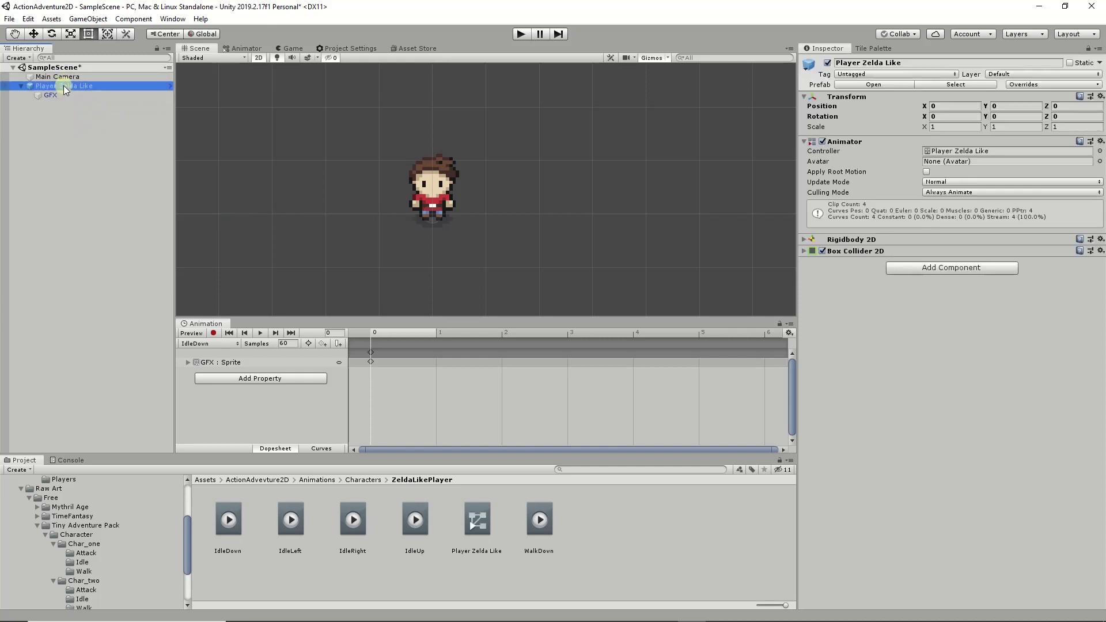
pyautogui.hotkey('ctrl', 's')
pyautogui.click(512, 35)
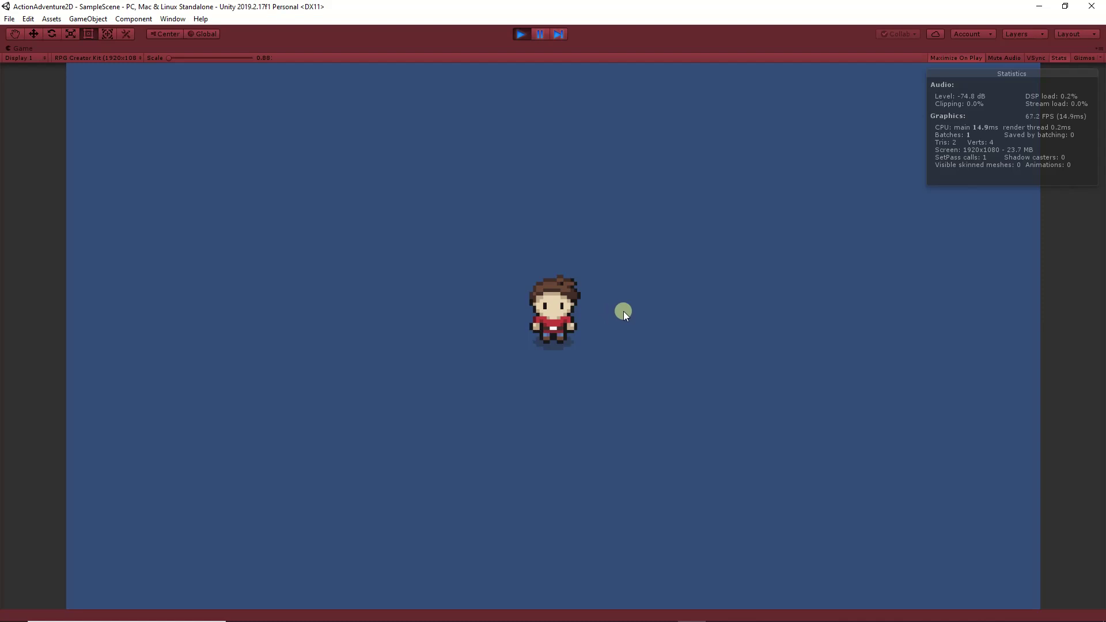
pyautogui.click(517, 35)
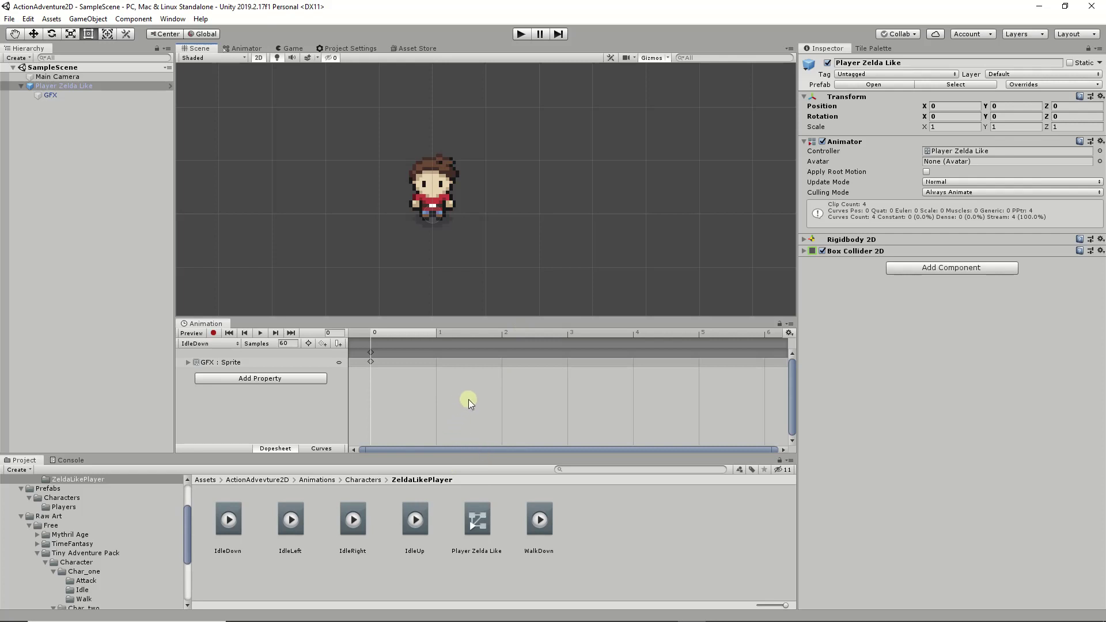
pyautogui.moveTo(482, 619)
pyautogui.click(662, 613)
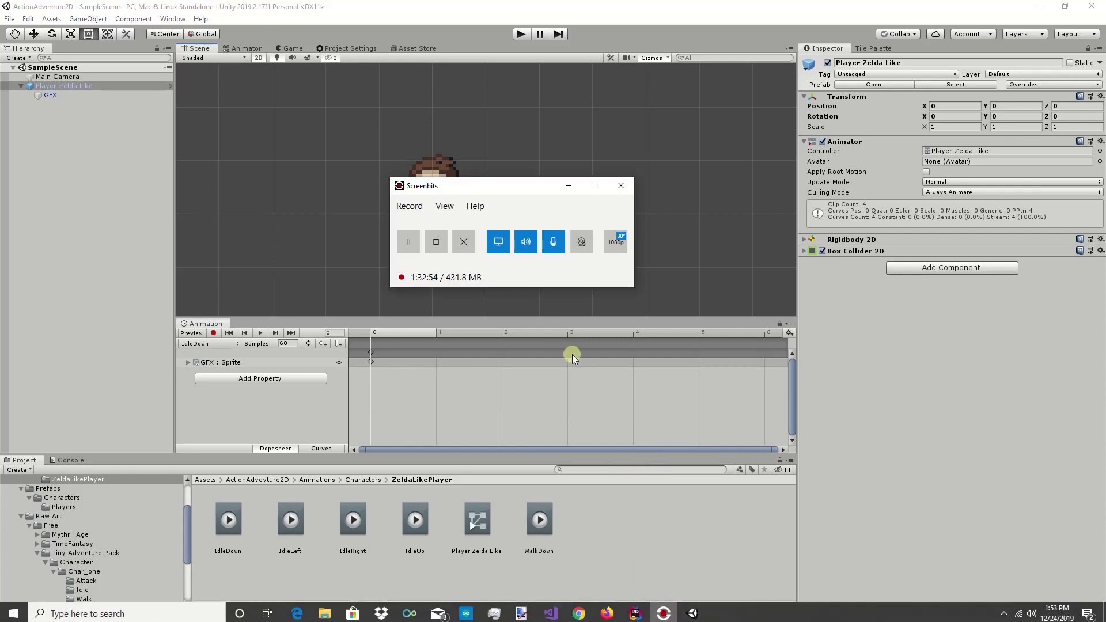
pyautogui.click(415, 245)
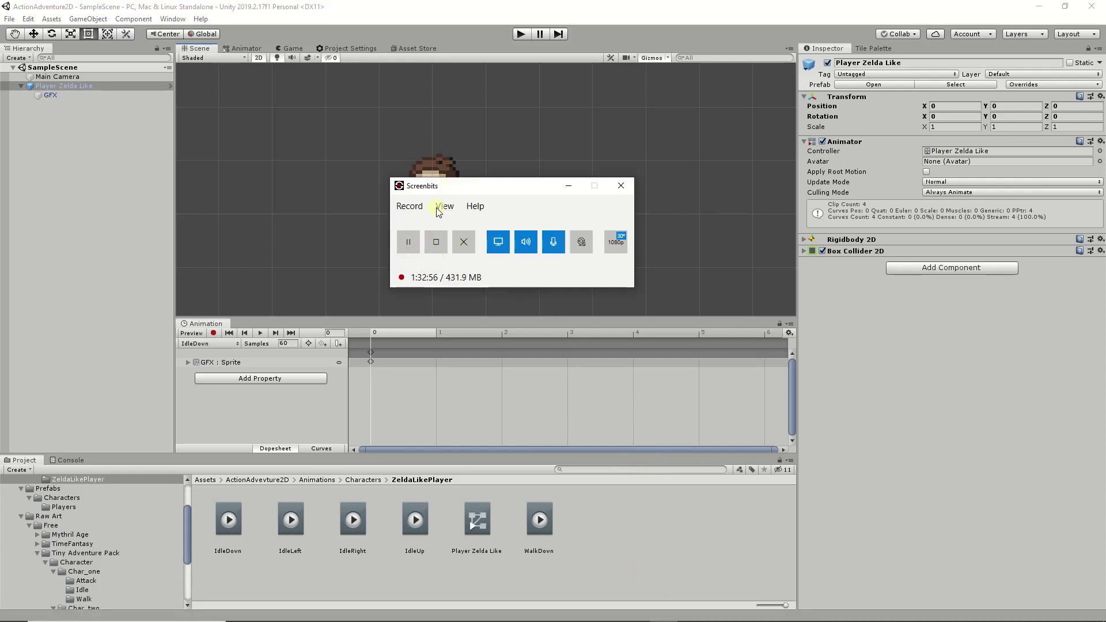
pyautogui.moveTo(424, 185); pyautogui.dragTo(580, 196)
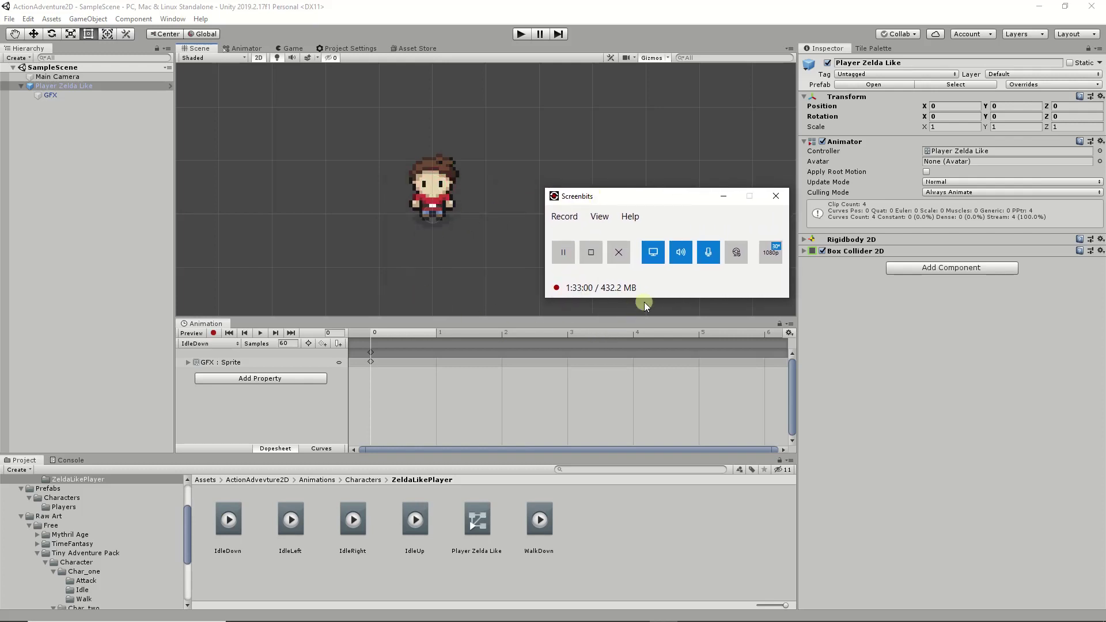